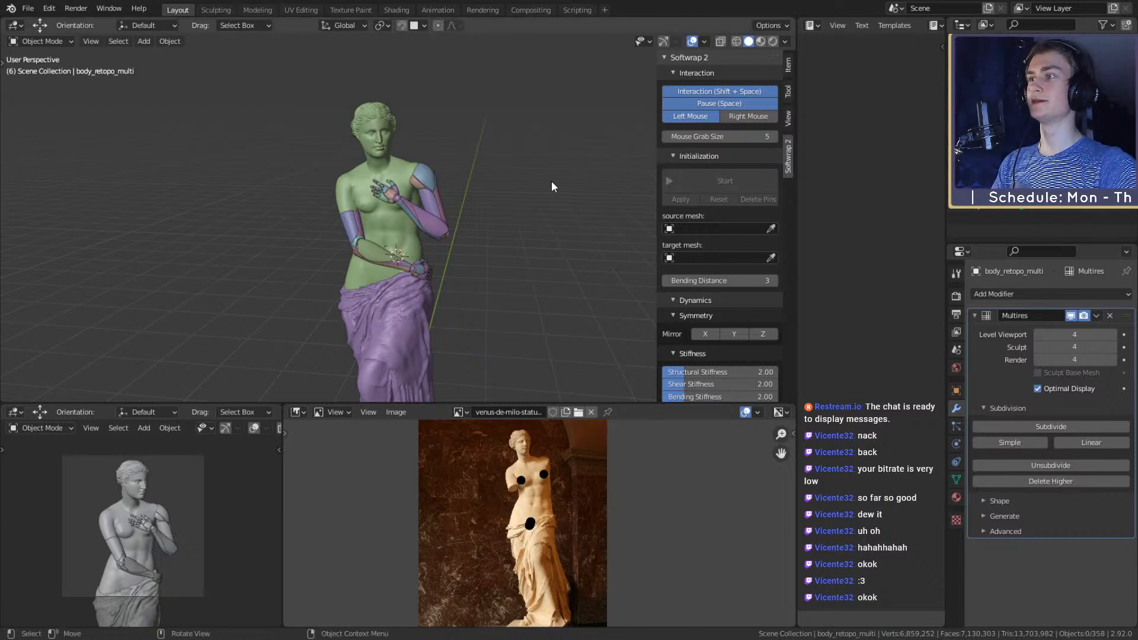
Examine the Venus statue model in full, up close at the torso and arms, and from behind
scroll(389, 190, down, 8)
scroll(471, 308, up, 5)
shift+middle_drag(470, 308, 391, 278)
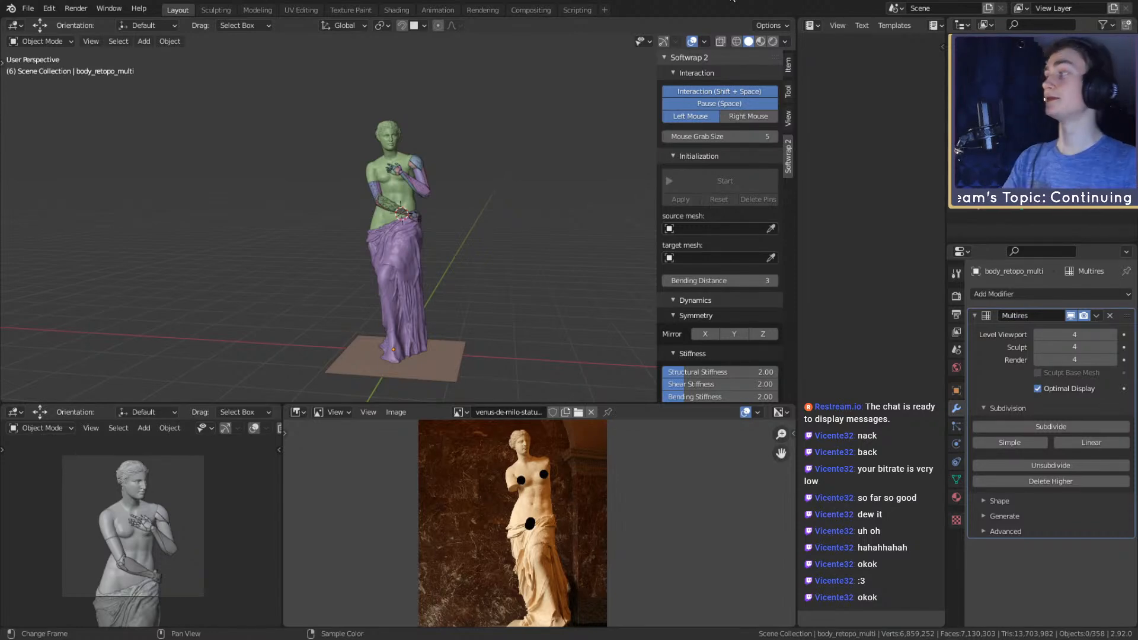
scroll(515, 260, up, 10)
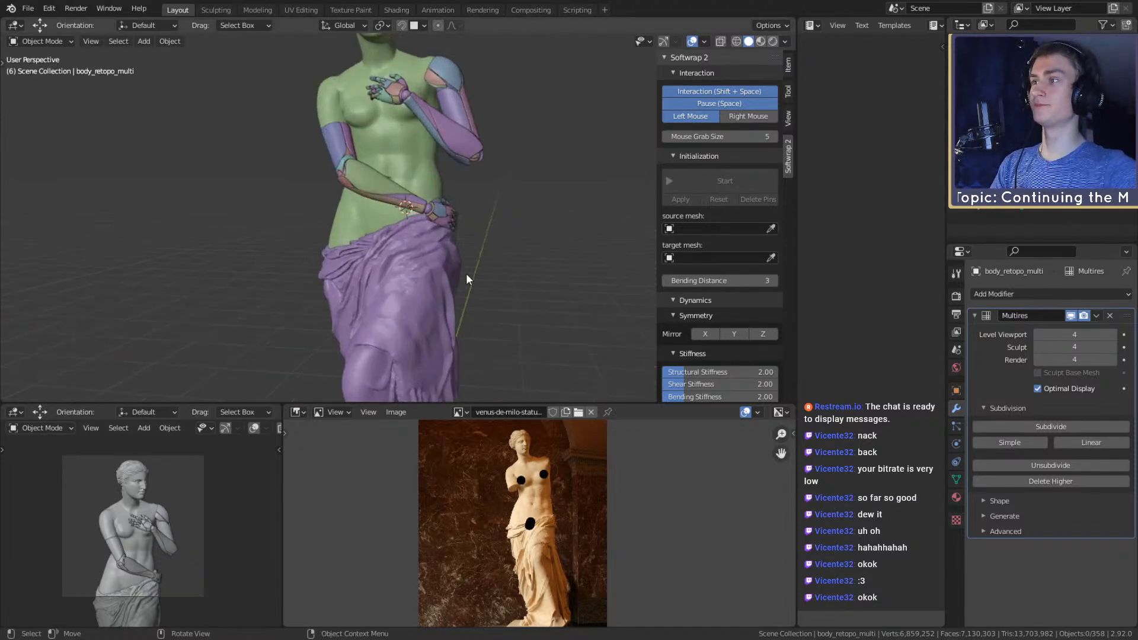
scroll(482, 290, down, 2)
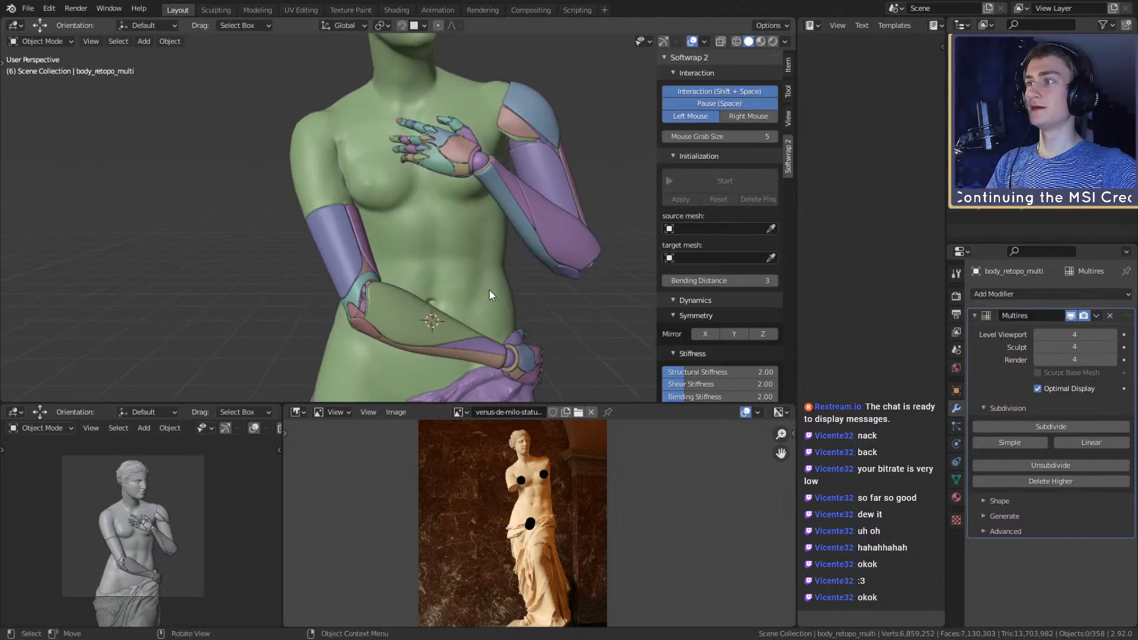
scroll(489, 289, down, 8)
middle_drag(488, 289, 609, 297)
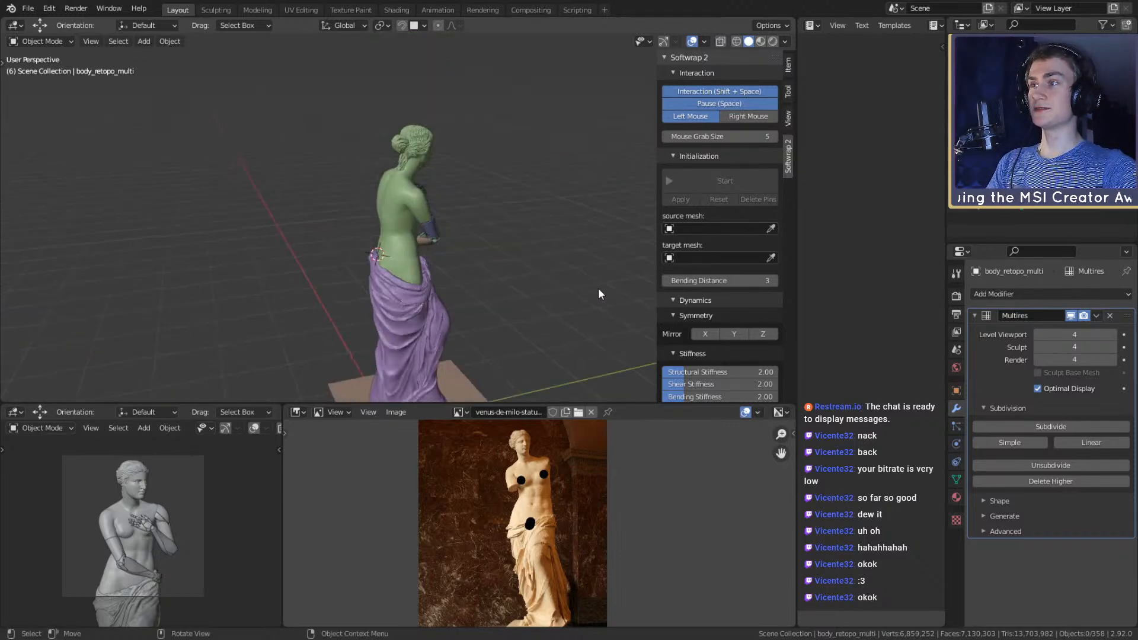
middle_drag(539, 281, 405, 222)
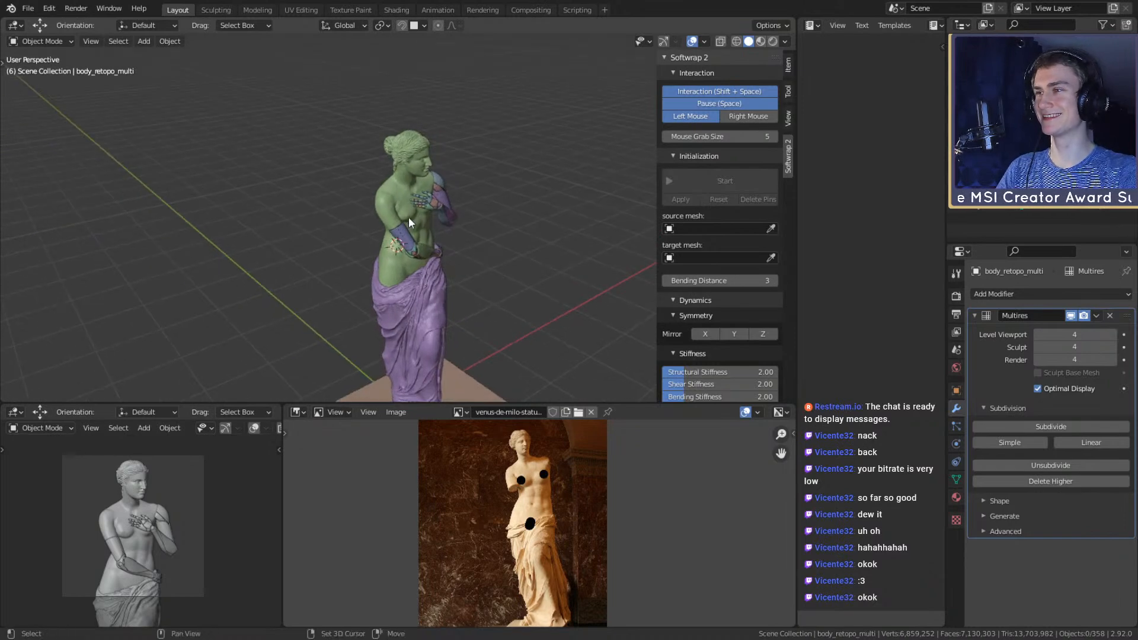
Add a UV sphere at the 3D cursor on the statue's chest and scale it to 0.066
middle_drag(451, 294, 525, 276)
key(shift+a)
mouse_move(525, 278)
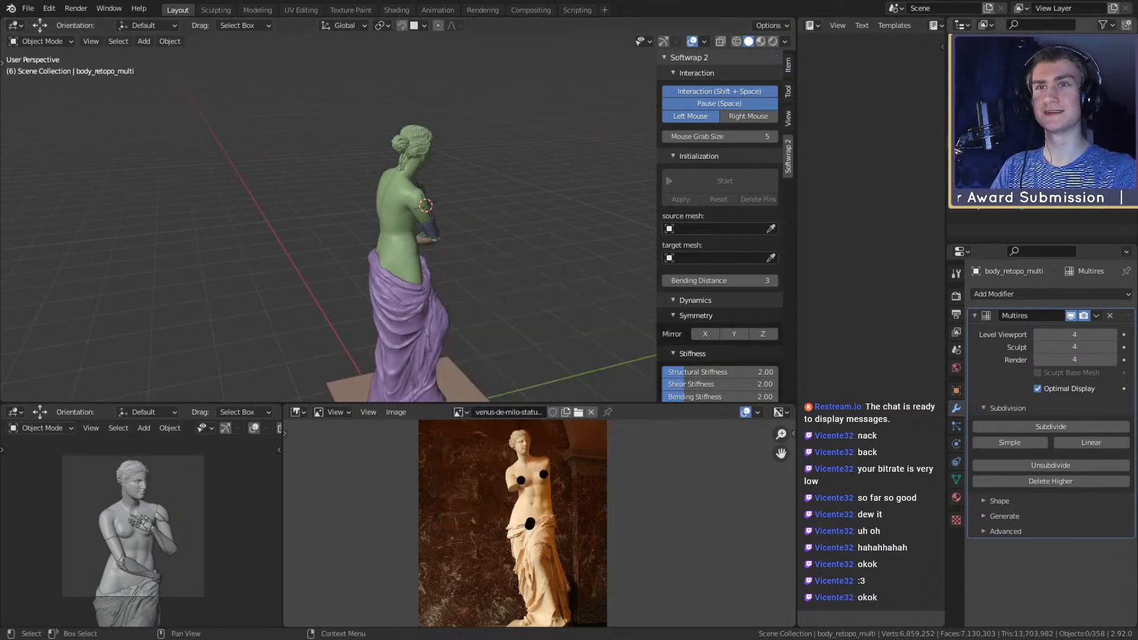
click(1002, 104)
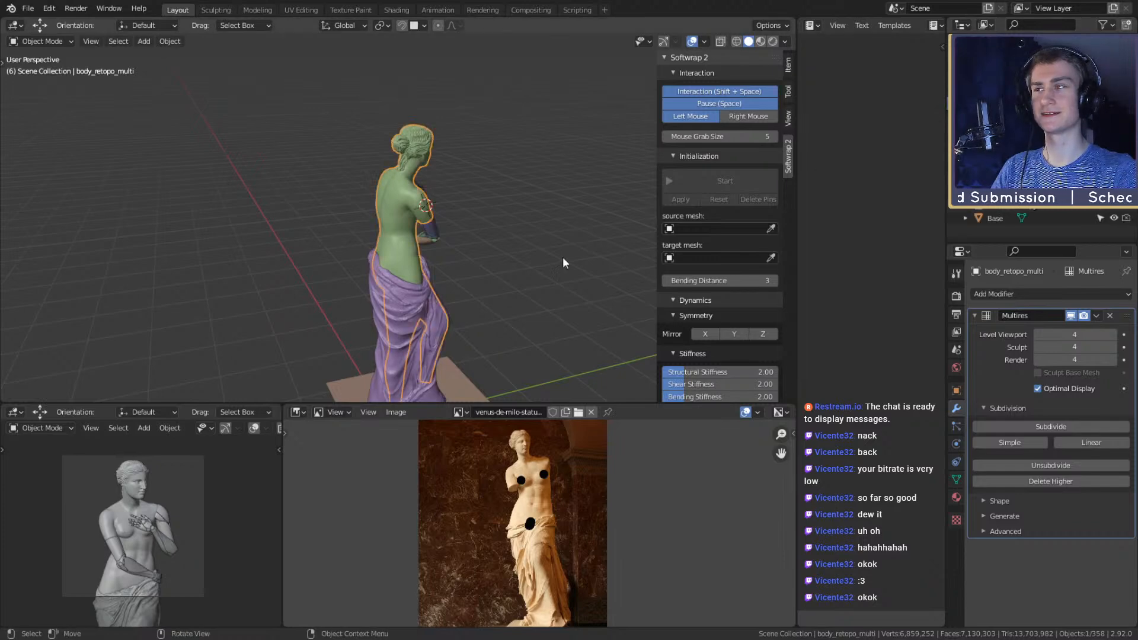
key(shift+a)
mouse_move(517, 266)
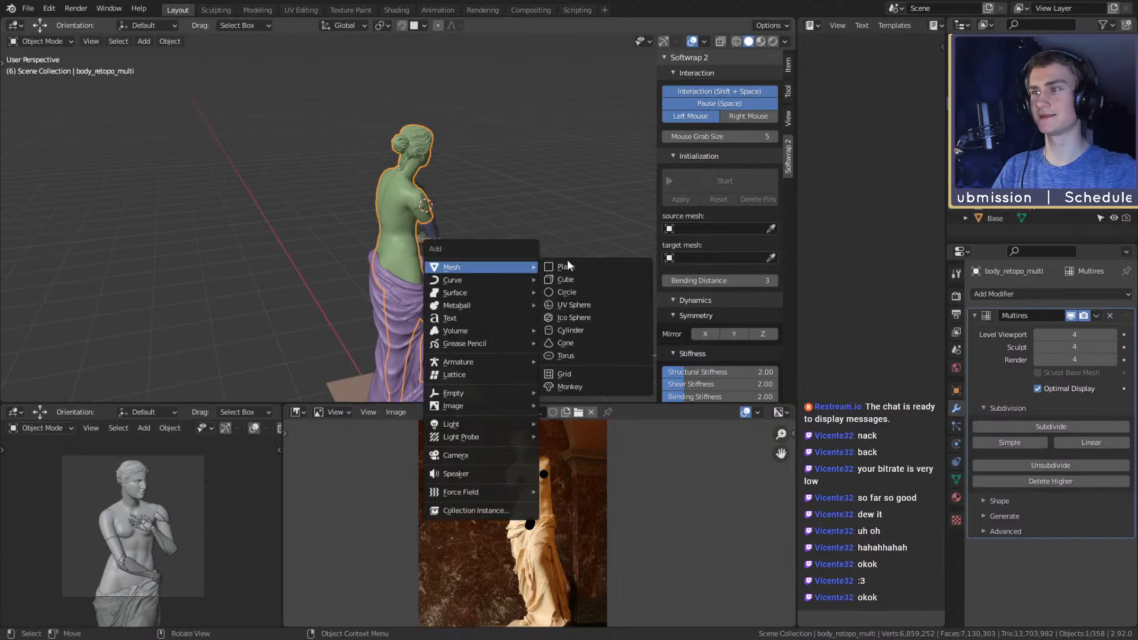
click(563, 304)
key(s)
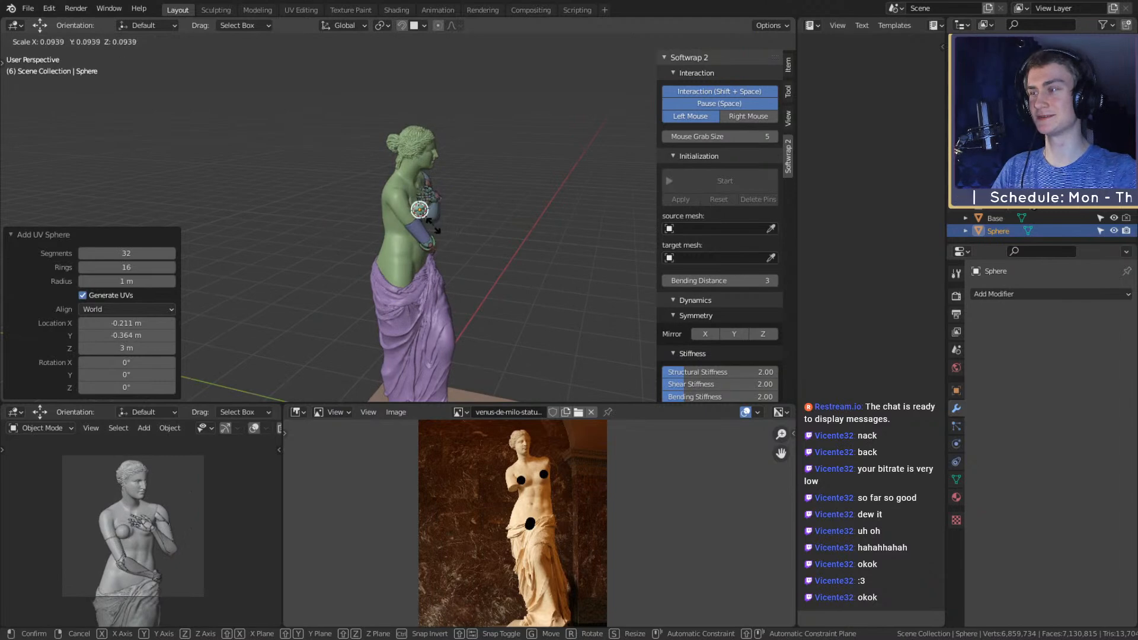
click(424, 223)
mouse_move(424, 223)
middle_down()
mouse_move(394, 233)
mouse_move(433, 234)
middle_up()
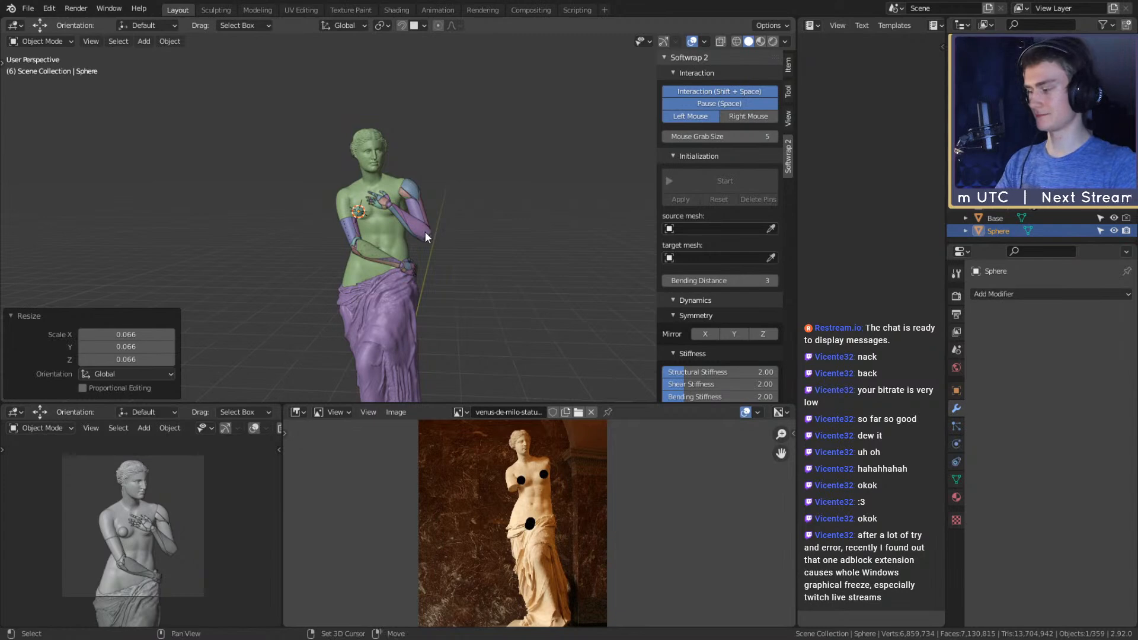
Duplicate the small sphere and position the copy on the opposite side of the statue's chest
key(shift+d)
click(438, 258)
scroll(438, 253, down, 2)
key(KP_Decimal)
scroll(437, 254, down, 7)
middle_drag(465, 249, 517, 256)
key(g)
click(428, 290)
scroll(574, 275, down, 8)
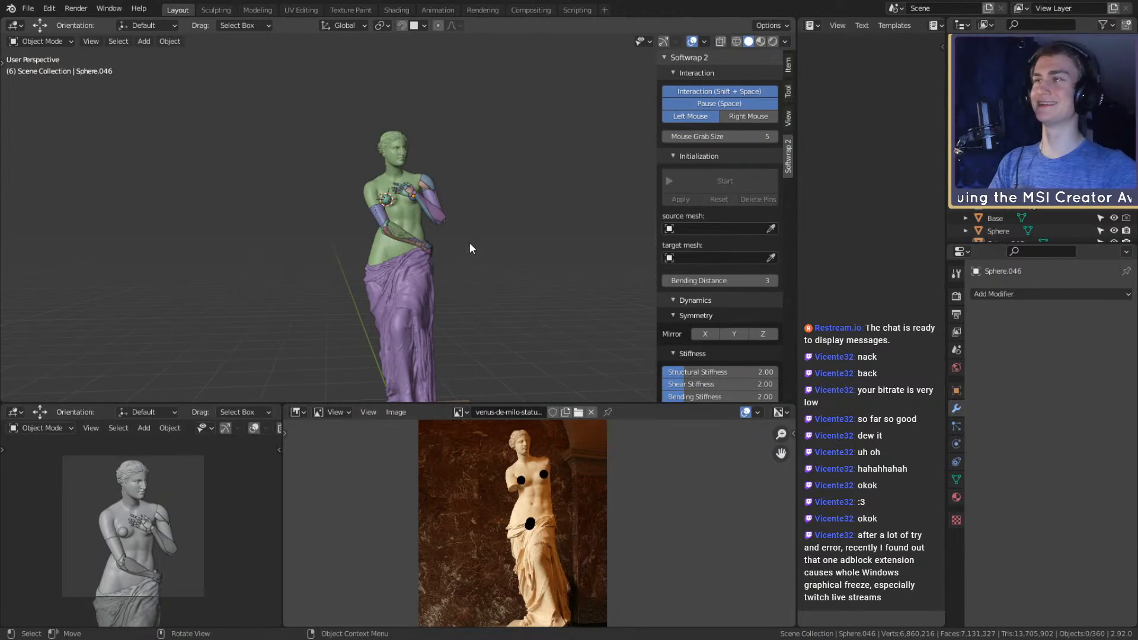
scroll(469, 247, up, 4)
scroll(465, 252, down, 3)
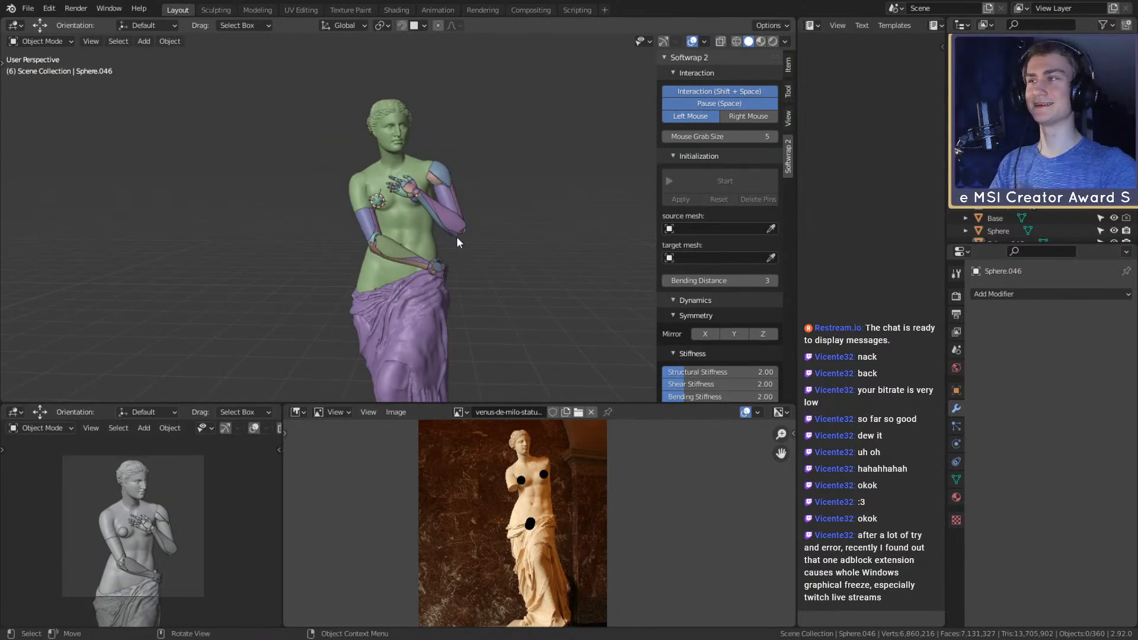
click(384, 139)
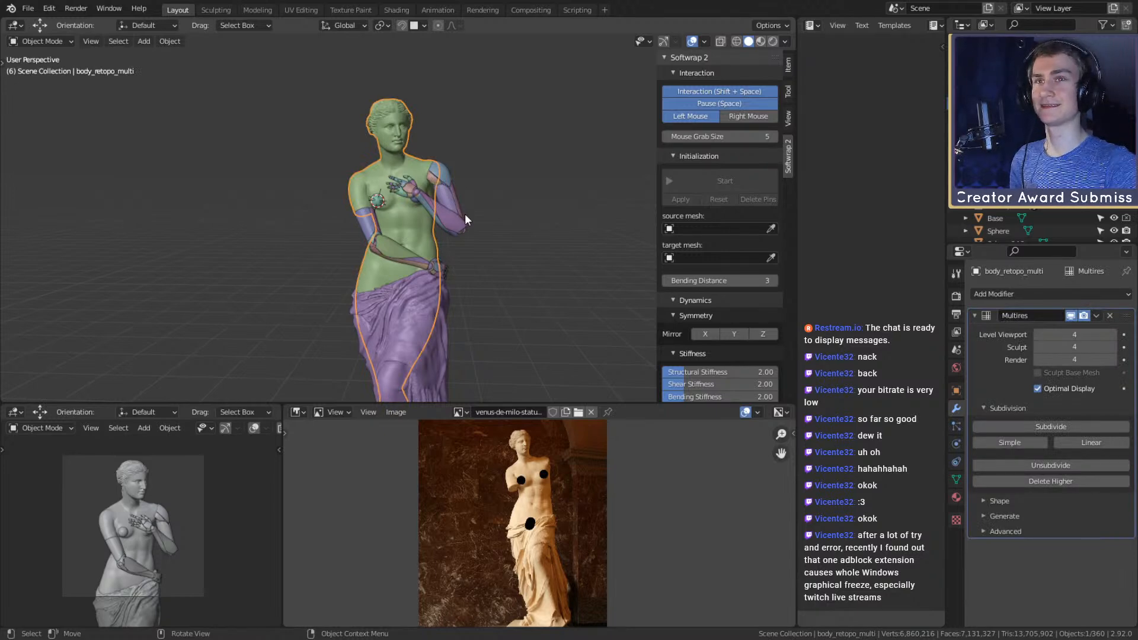
click(376, 200)
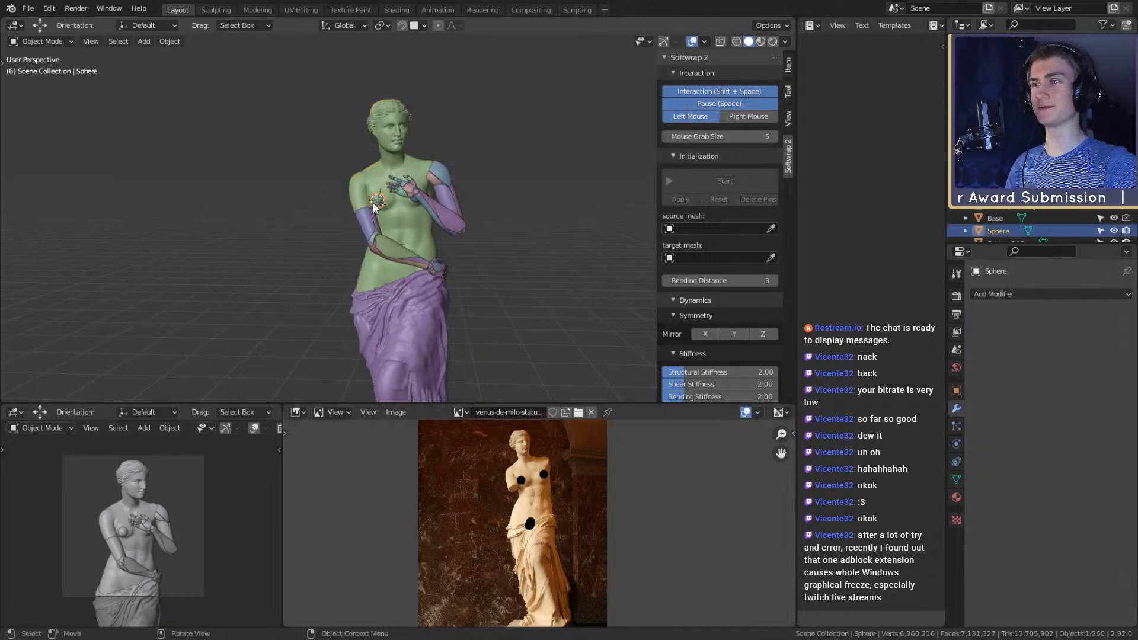
scroll(1004, 225, down, 1)
shift+click(1005, 230)
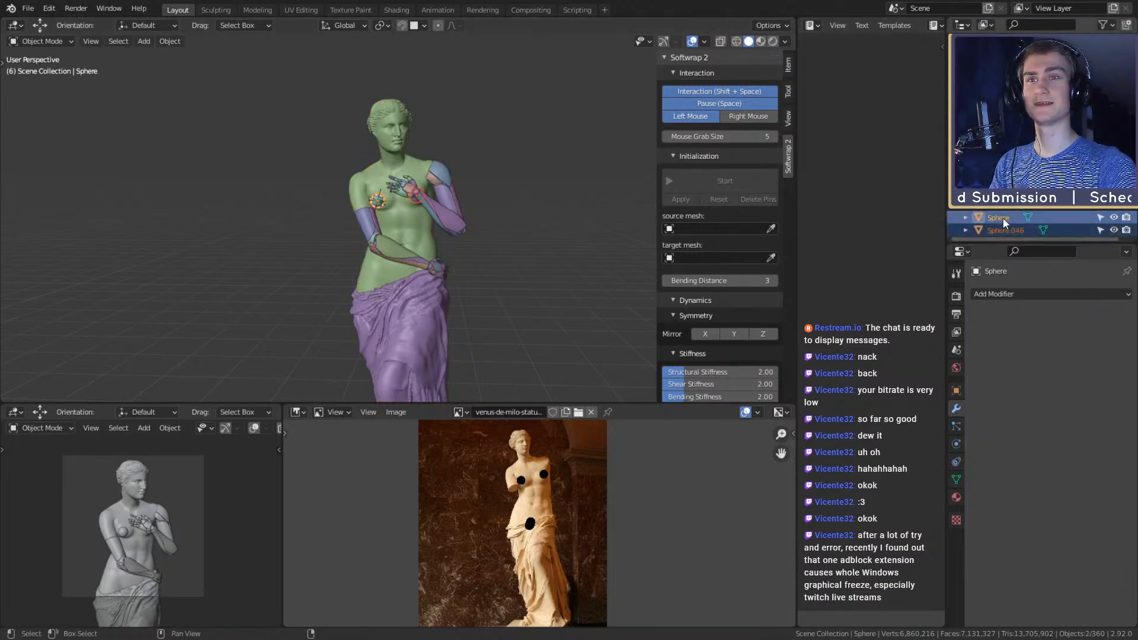
scroll(1004, 195, up, 10)
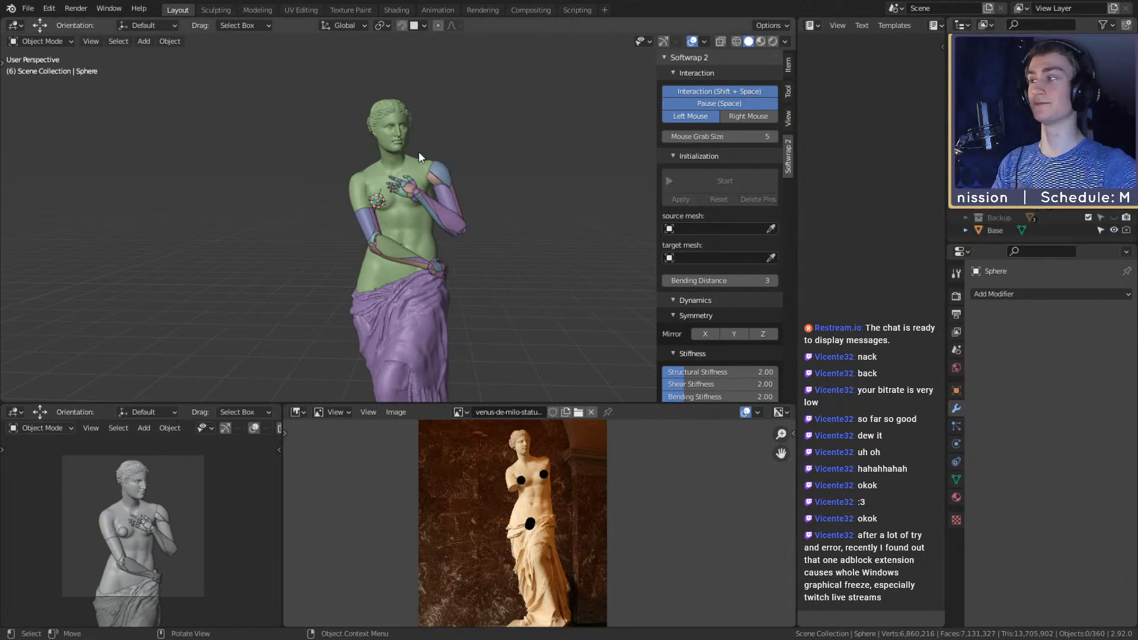
click(437, 114)
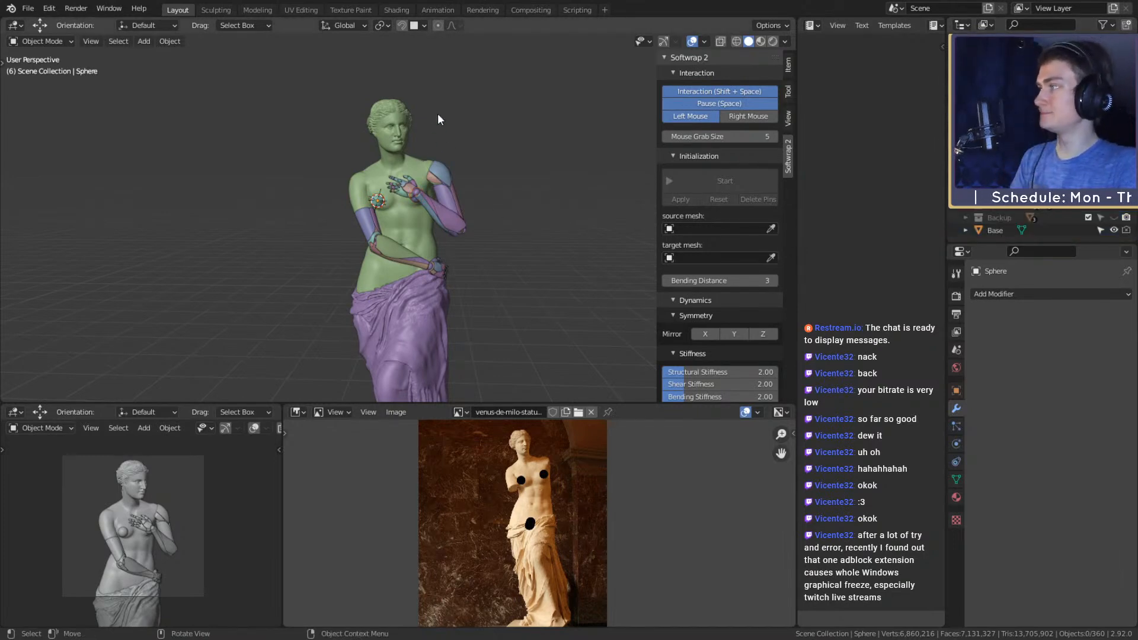
click(388, 133)
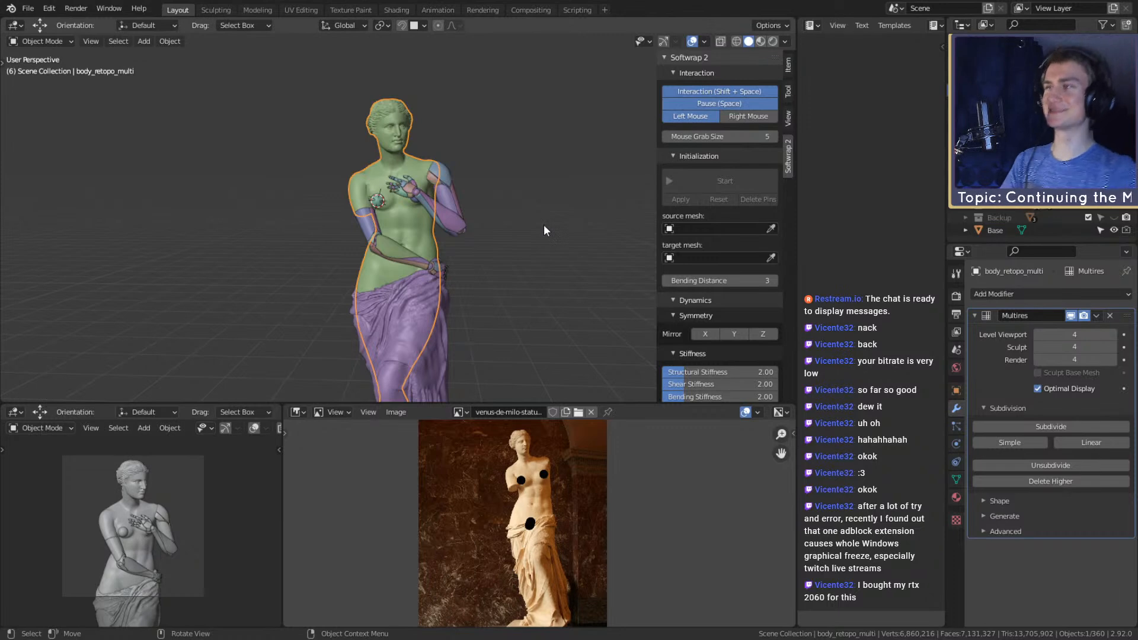
click(511, 230)
click(396, 227)
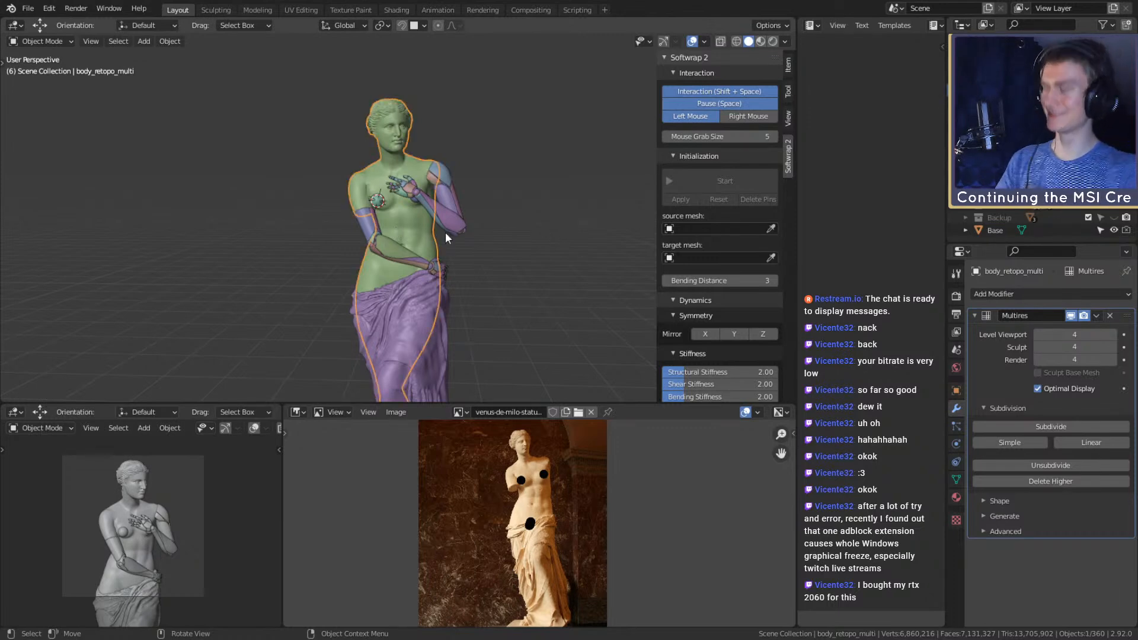
scroll(440, 224, down, 8)
scroll(440, 224, up, 5)
scroll(419, 287, up, 2)
middle_drag(453, 305, 383, 256)
middle_drag(382, 256, 432, 240)
scroll(446, 253, down, 2)
Set the Multires viewport level of the body mesh to 2
click(433, 237)
click(404, 199)
middle_drag(404, 199, 453, 240)
click(453, 240)
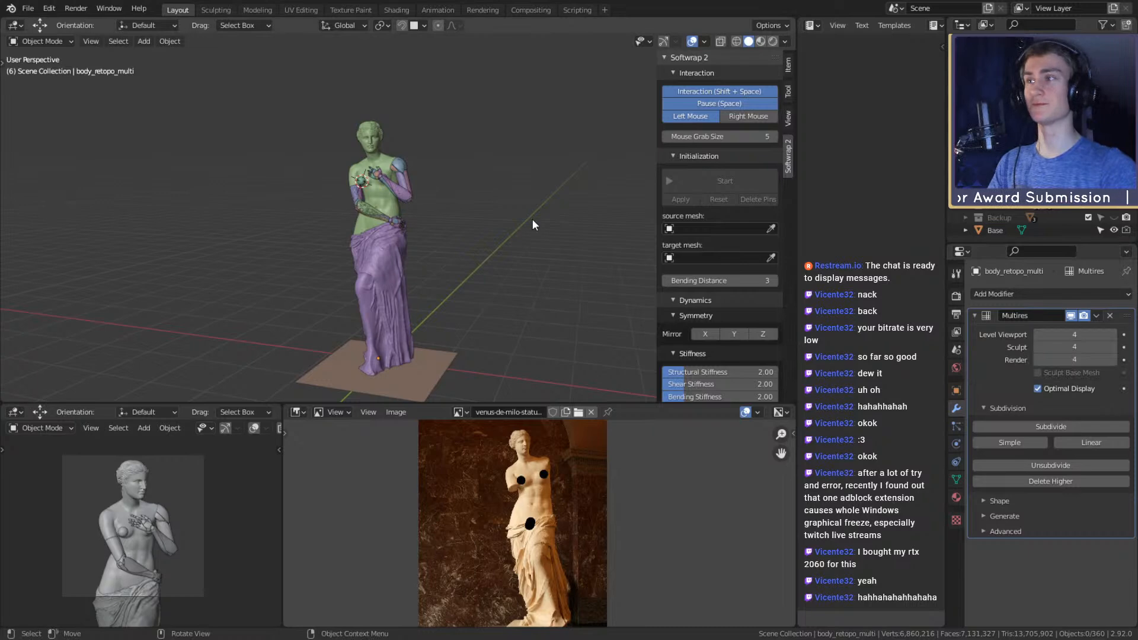
click(1037, 336)
click(1037, 336)
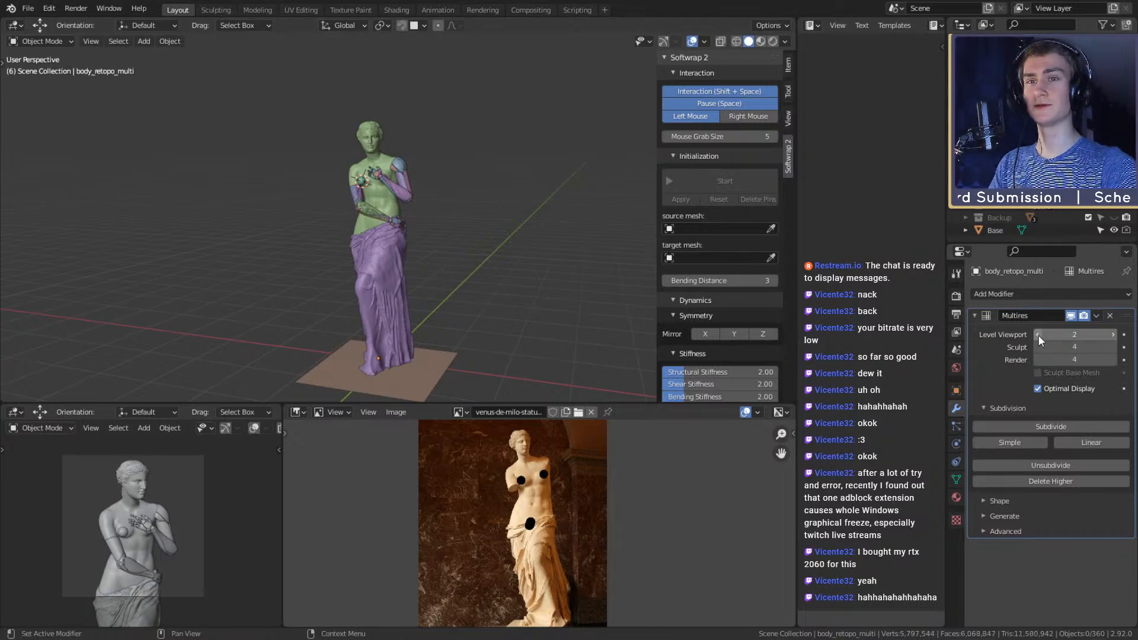
Inspect the statue's head and upper body up close and check the body and cloth as separate objects
scroll(461, 239, up, 4)
scroll(492, 287, up, 3)
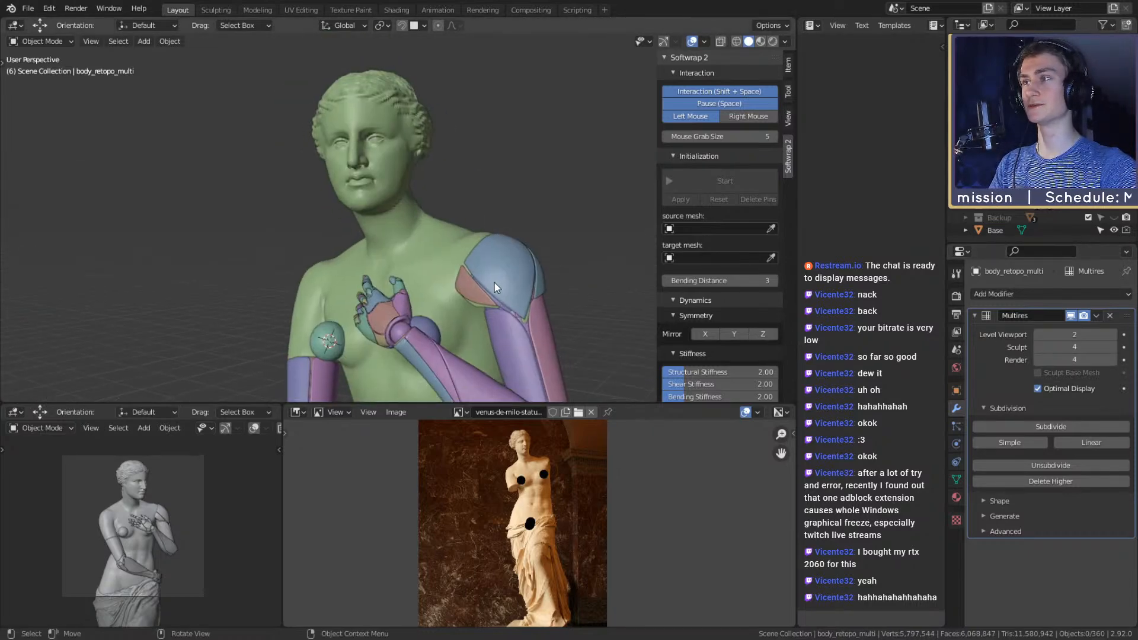
click(396, 128)
right_click(379, 128)
click(379, 129)
scroll(492, 290, down, 5)
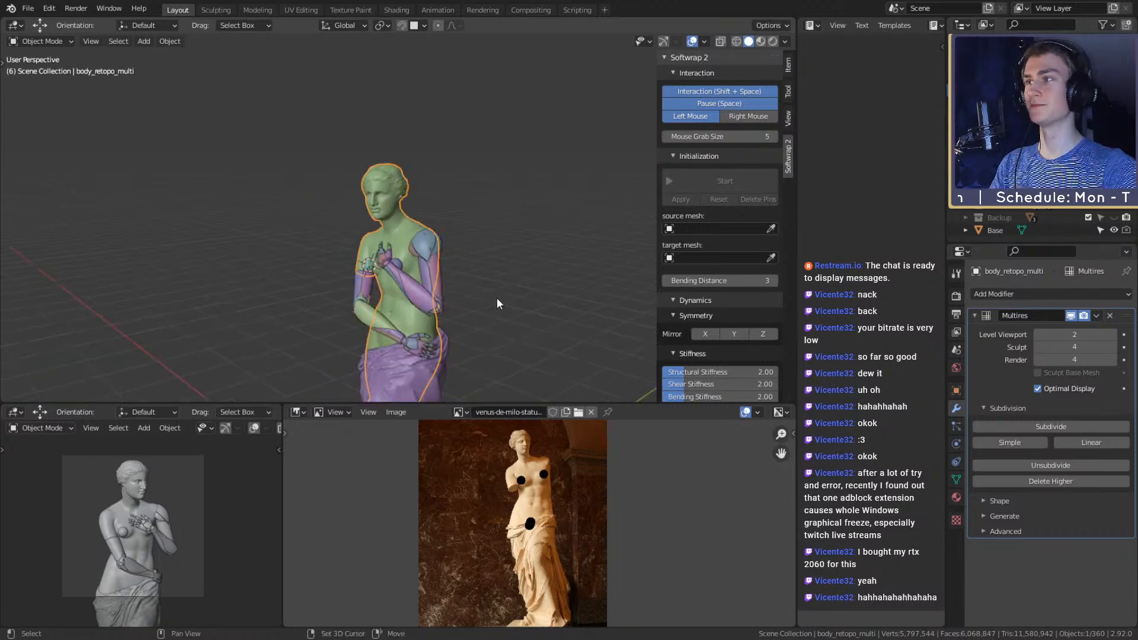
middle_drag(496, 297, 553, 222)
click(554, 223)
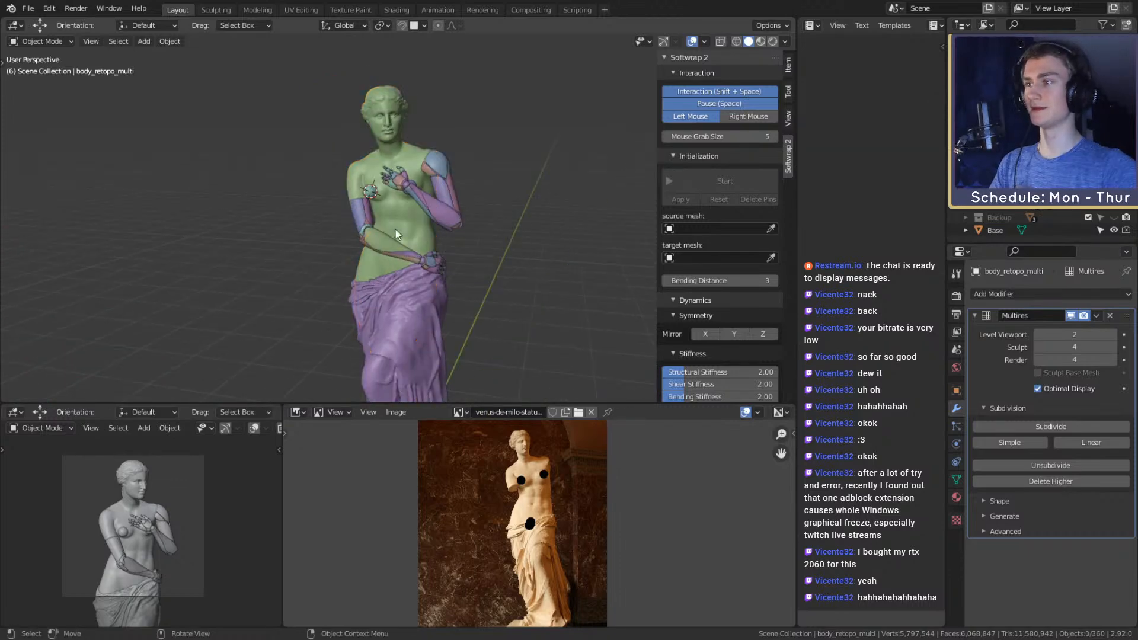
click(418, 325)
right_click(417, 315)
click(400, 312)
click(496, 250)
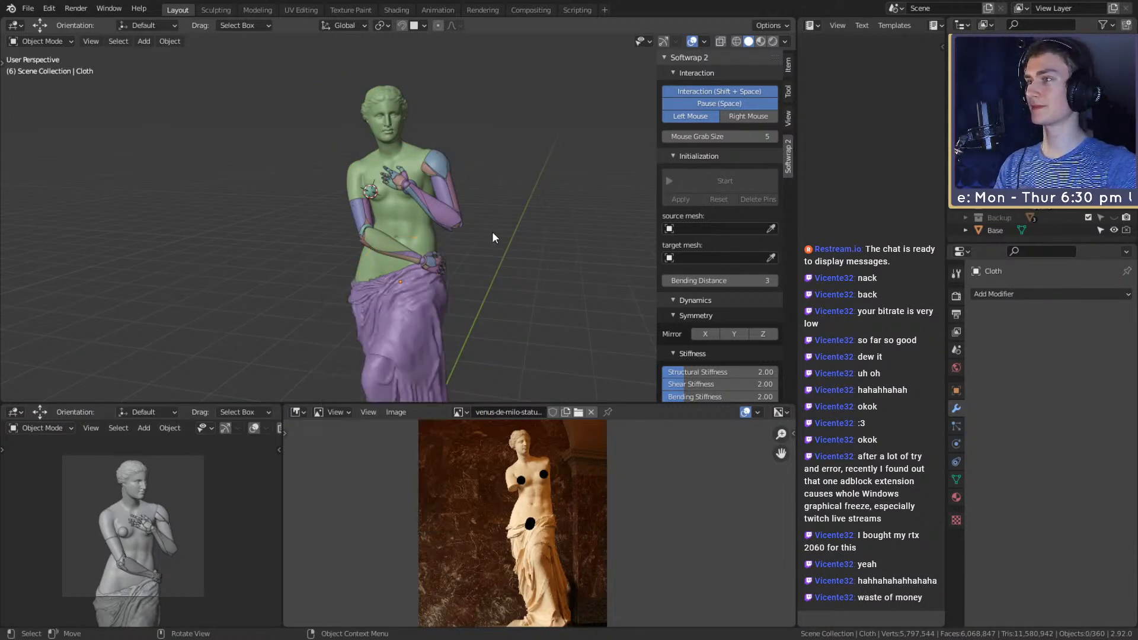
Review the upper body, the full figure and the base plane beneath the statue from several angles
scroll(493, 234, up, 5)
scroll(464, 255, down, 4)
shift+middle_drag(487, 292, 437, 165)
click(389, 152)
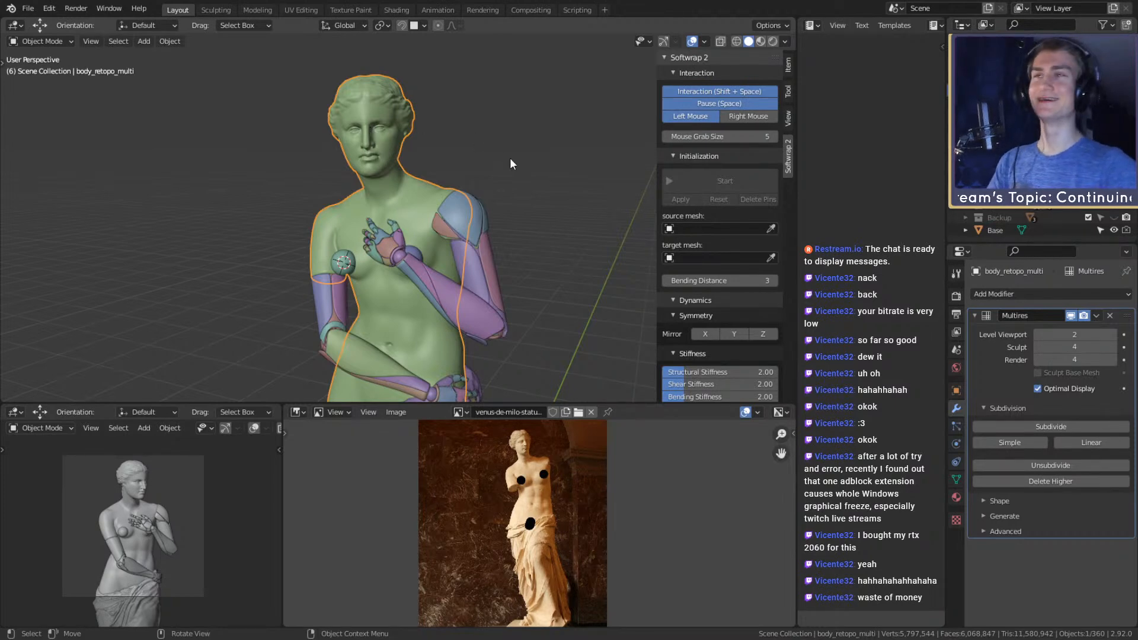
scroll(472, 255, down, 4)
middle_drag(471, 244, 485, 198)
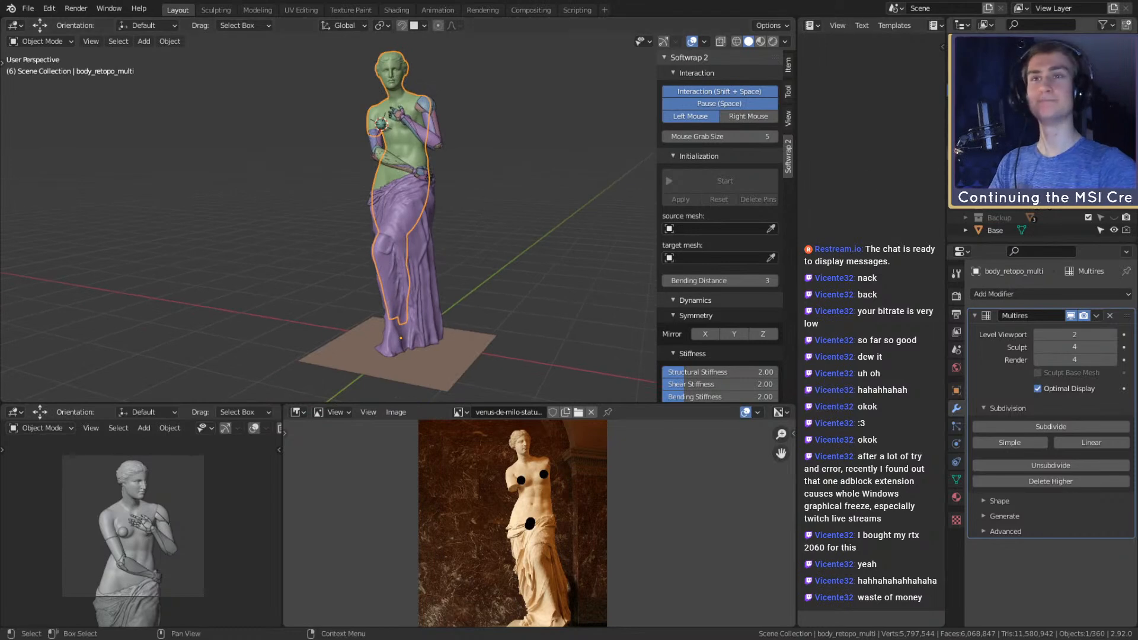
click(481, 357)
middle_drag(478, 315, 423, 323)
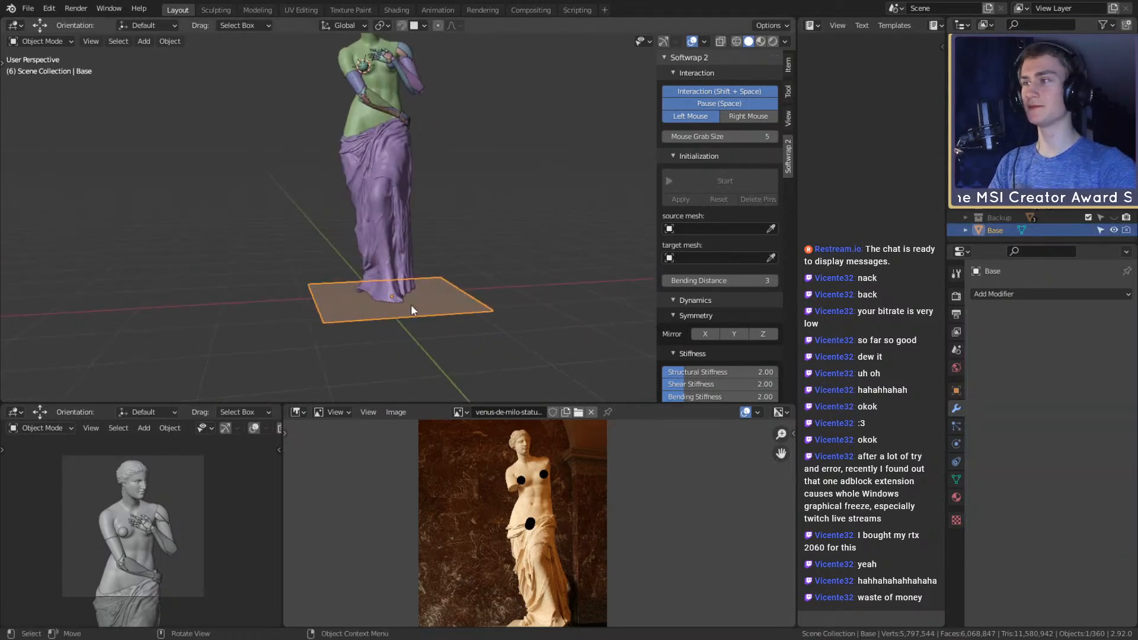
middle_drag(450, 292, 473, 222)
scroll(583, 220, down, 2)
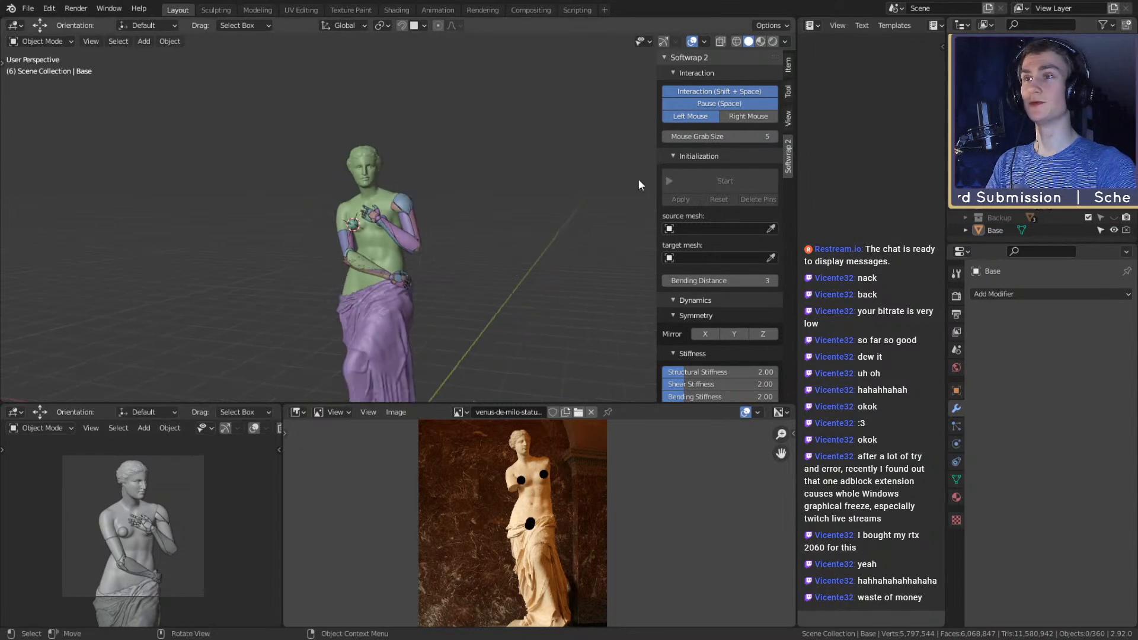
Hide the 3D viewport's sidebar and make the body mesh the active object
key(n)
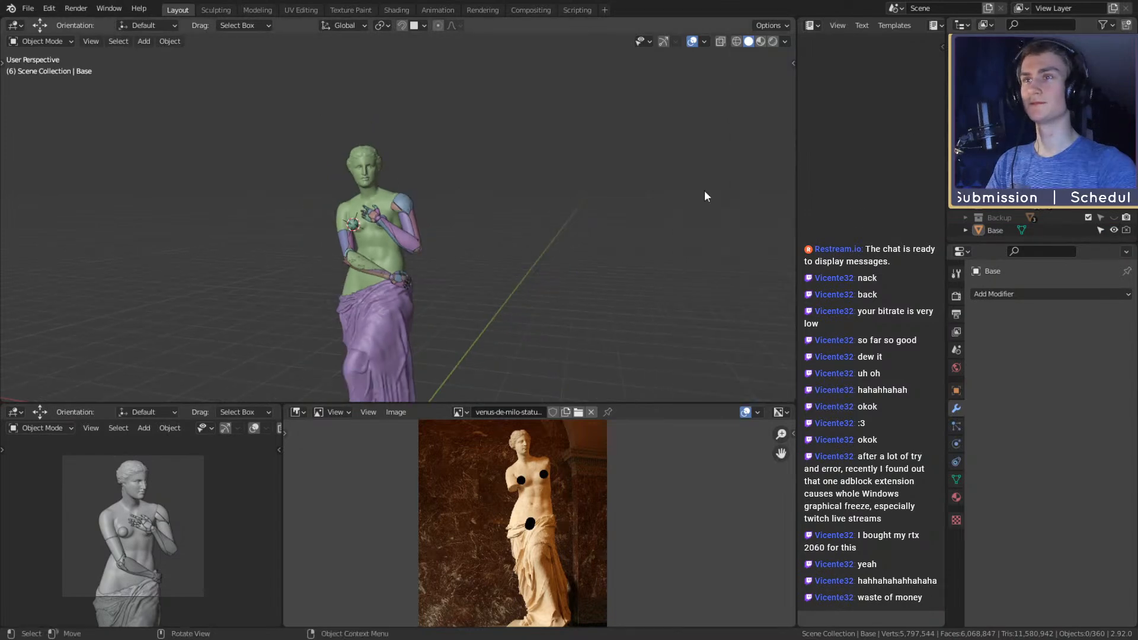
click(362, 156)
scroll(450, 236, up, 2)
middle_drag(451, 236, 444, 259)
scroll(493, 217, down, 3)
scroll(494, 217, up, 2)
middle_drag(493, 217, 504, 194)
scroll(506, 212, down, 3)
Box-select all the statue's parts through X-ray, leaving out the base plane, and return to the solid display
click(495, 214)
key(b)
drag(509, 293, 265, 47)
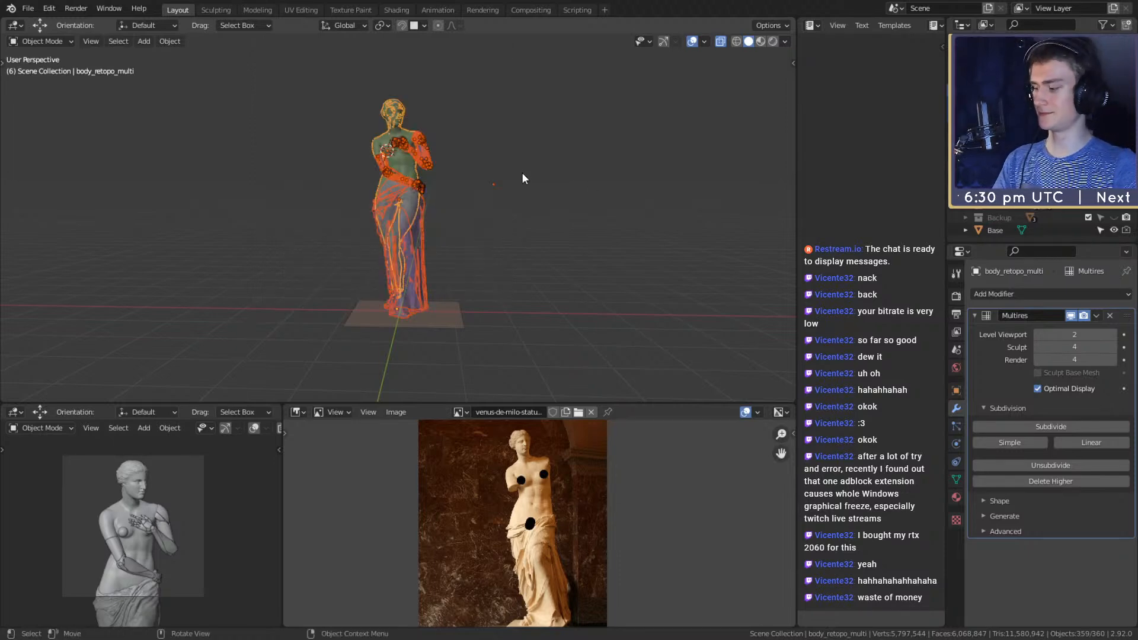
key(alt+z)
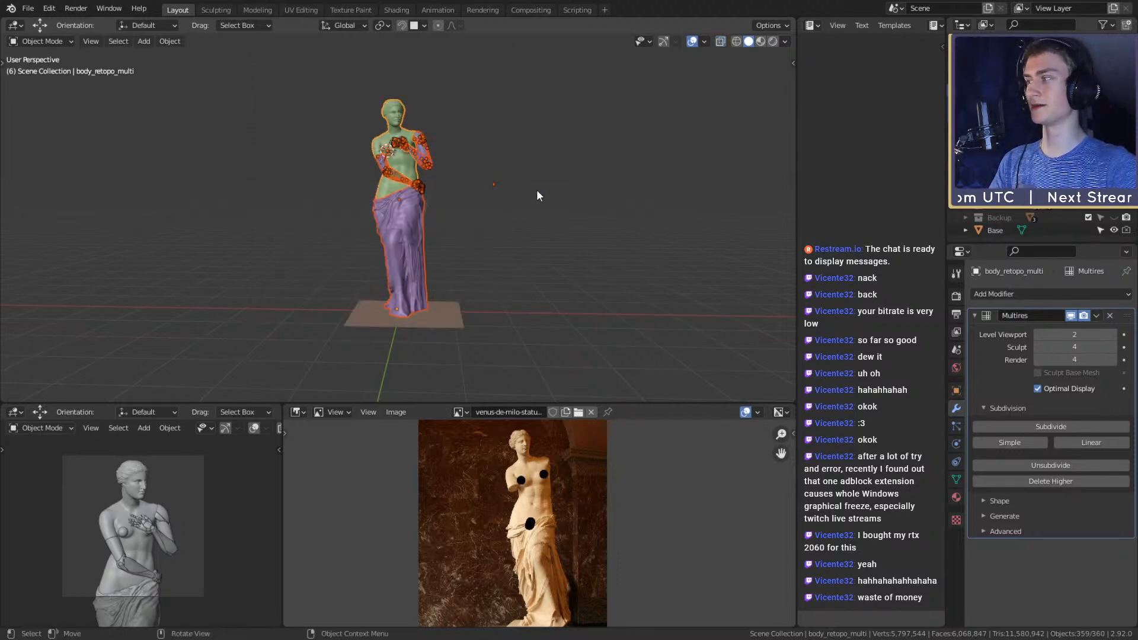
scroll(477, 255, up, 5)
shift+middle_drag(482, 153, 437, 206)
scroll(393, 219, up, 4)
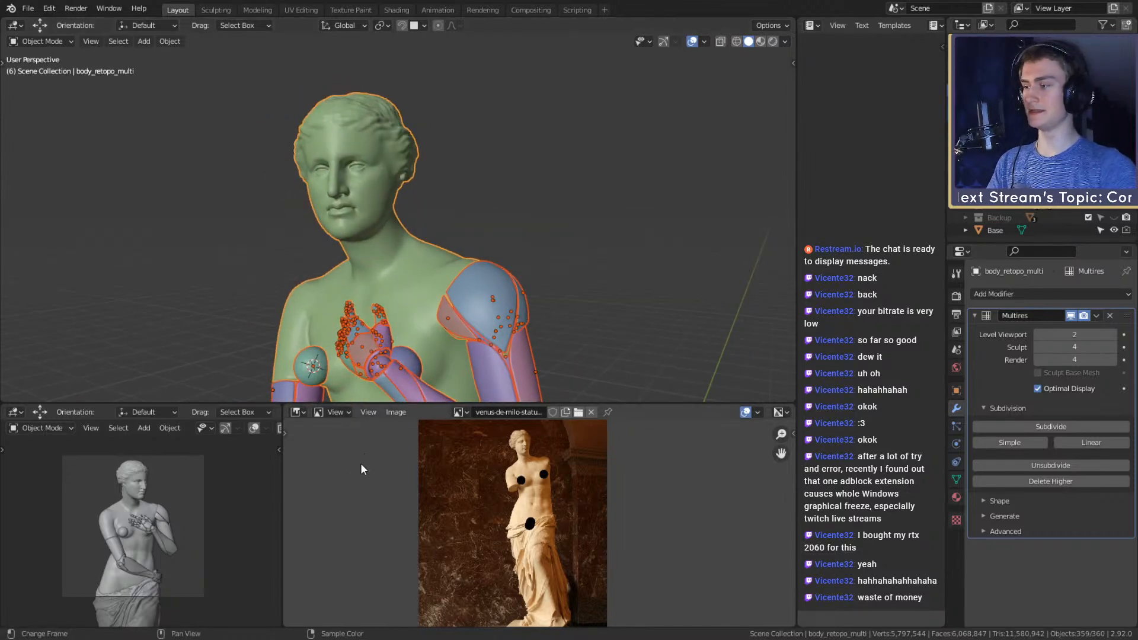
Replace the reference image view with the Shader Editor and set it to show object shaders
key(shift+F3)
scroll(495, 512, down, 6)
middle_drag(543, 514, 399, 567)
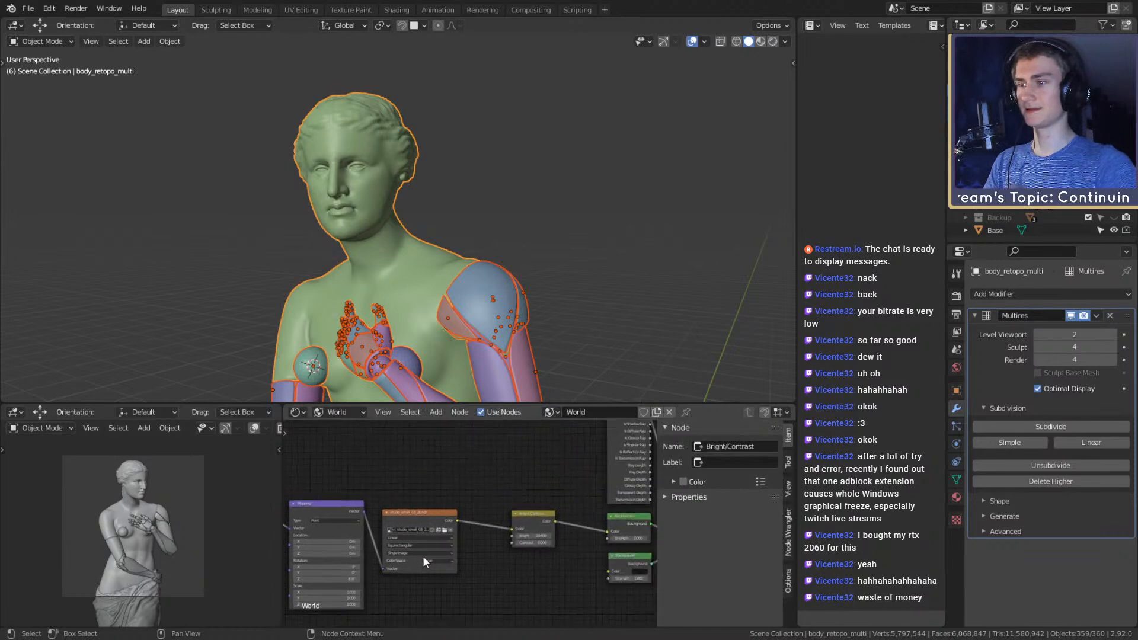
click(343, 418)
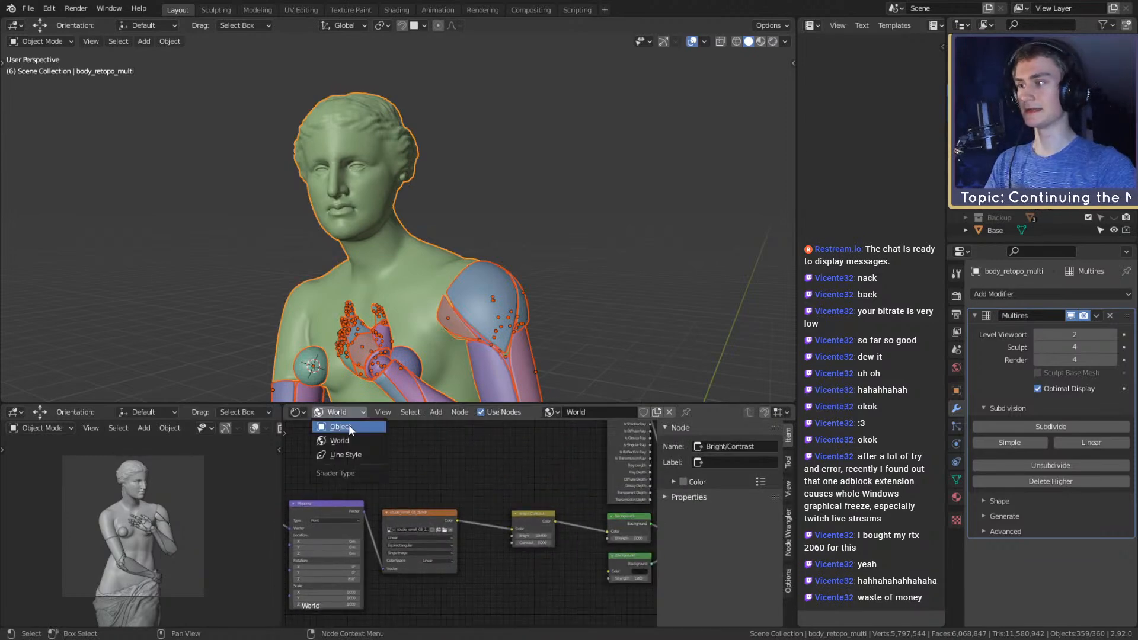
click(349, 425)
Name the body mesh's material Lighting_test and bring its nodes into view
click(656, 412)
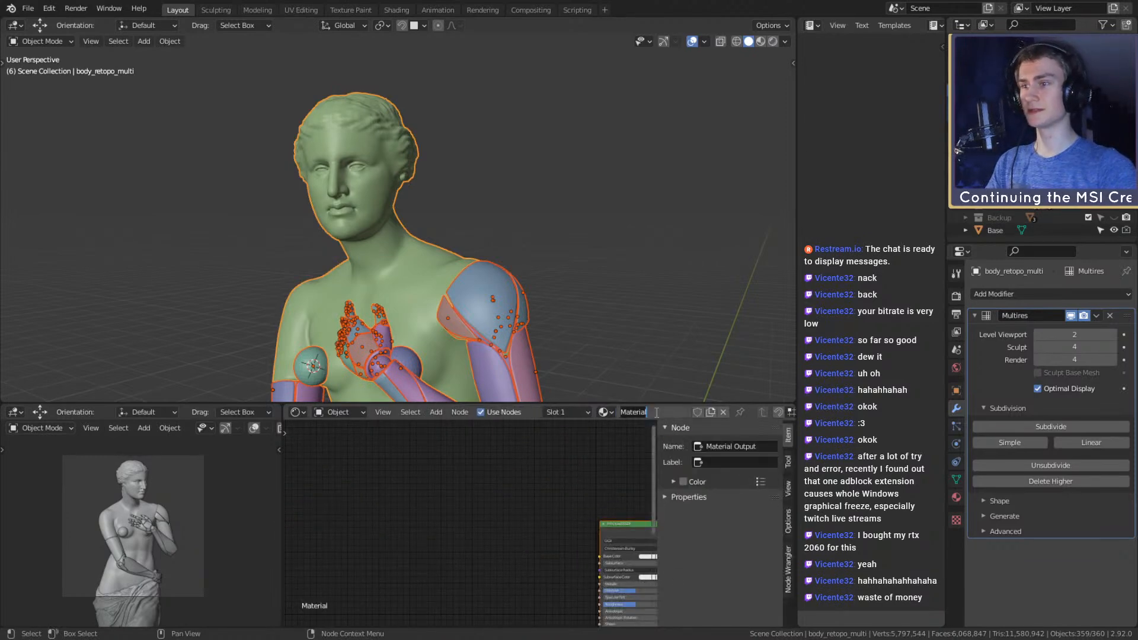
text(Lighting_test)
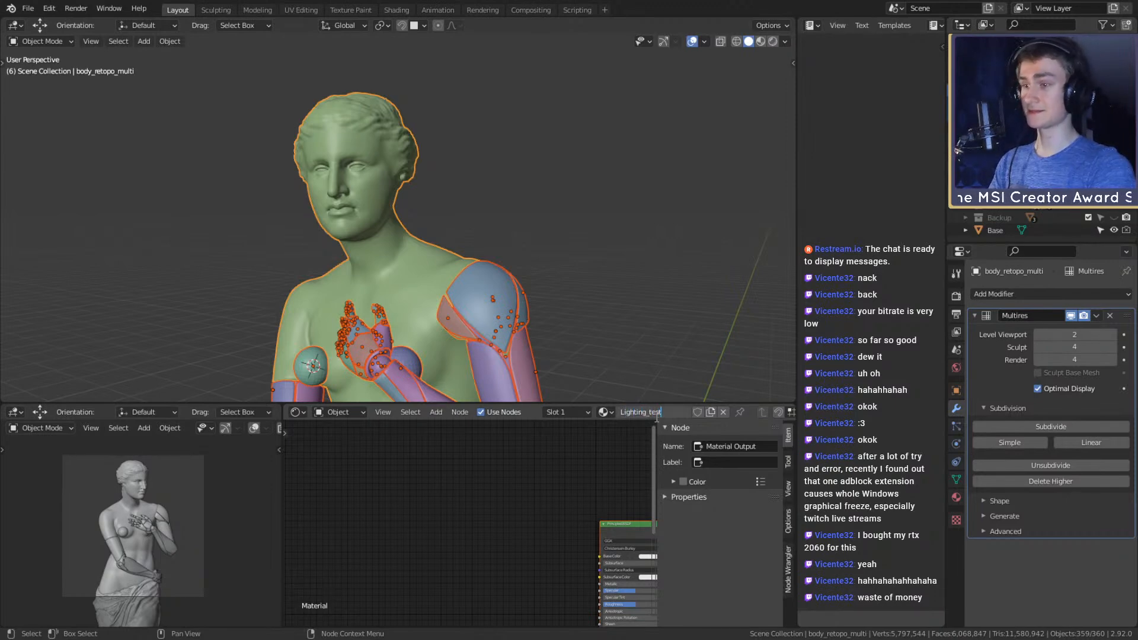
middle_drag(587, 514, 425, 465)
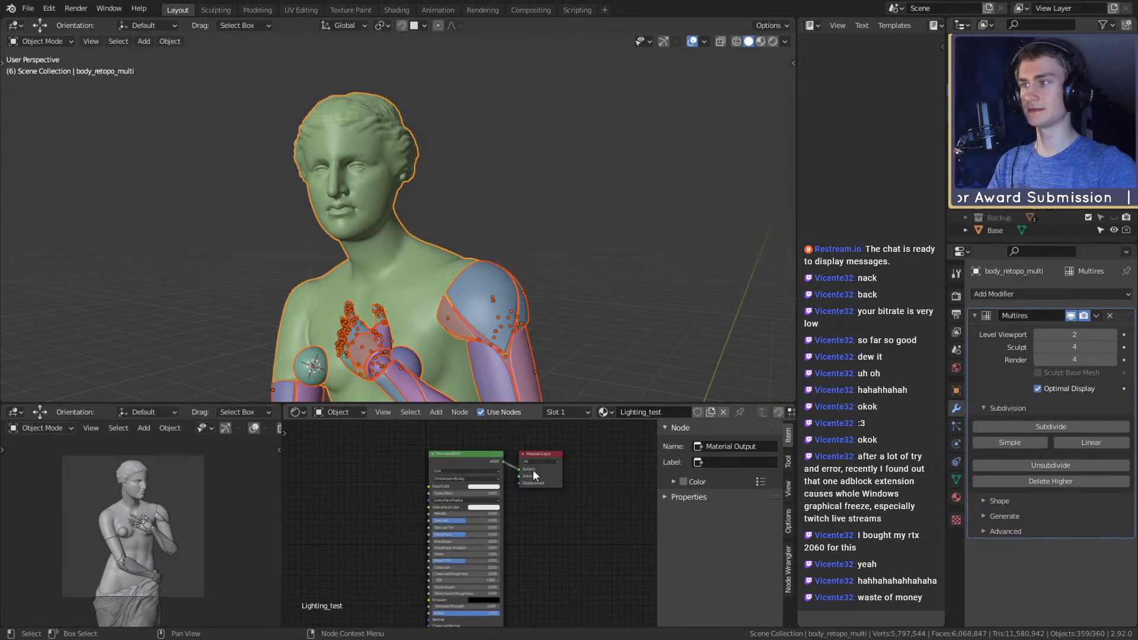
Box-select the whole statue together with its base plane through X-ray
scroll(585, 248, down, 7)
middle_drag(515, 233, 391, 181)
click(495, 205)
click(415, 193)
scroll(435, 209, down, 4)
key(alt+z)
click(391, 181)
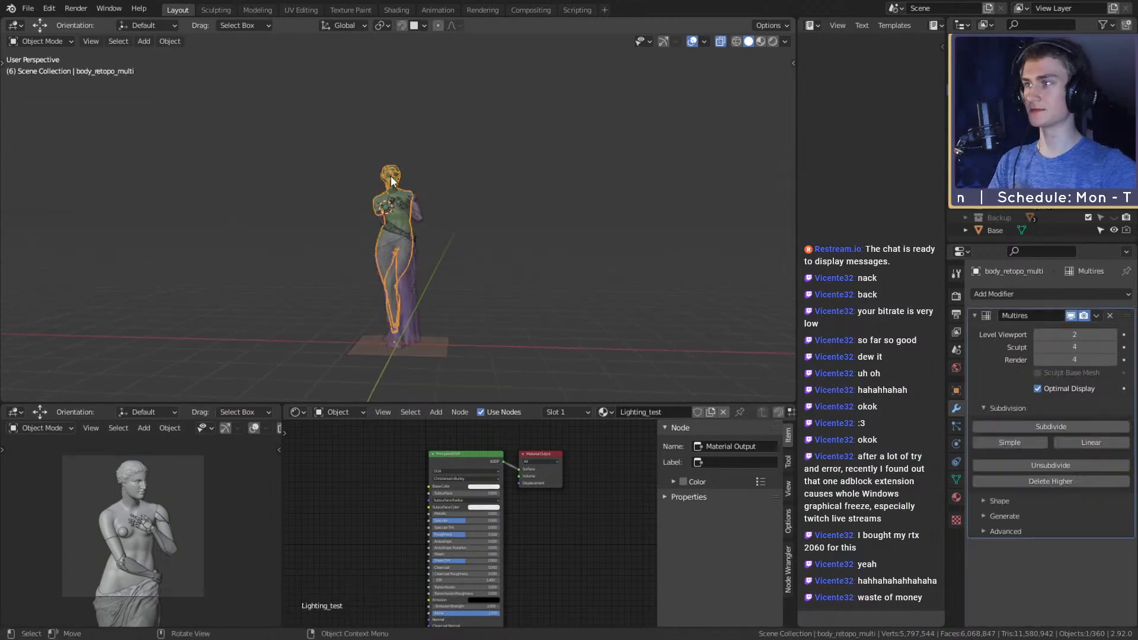
click(464, 197)
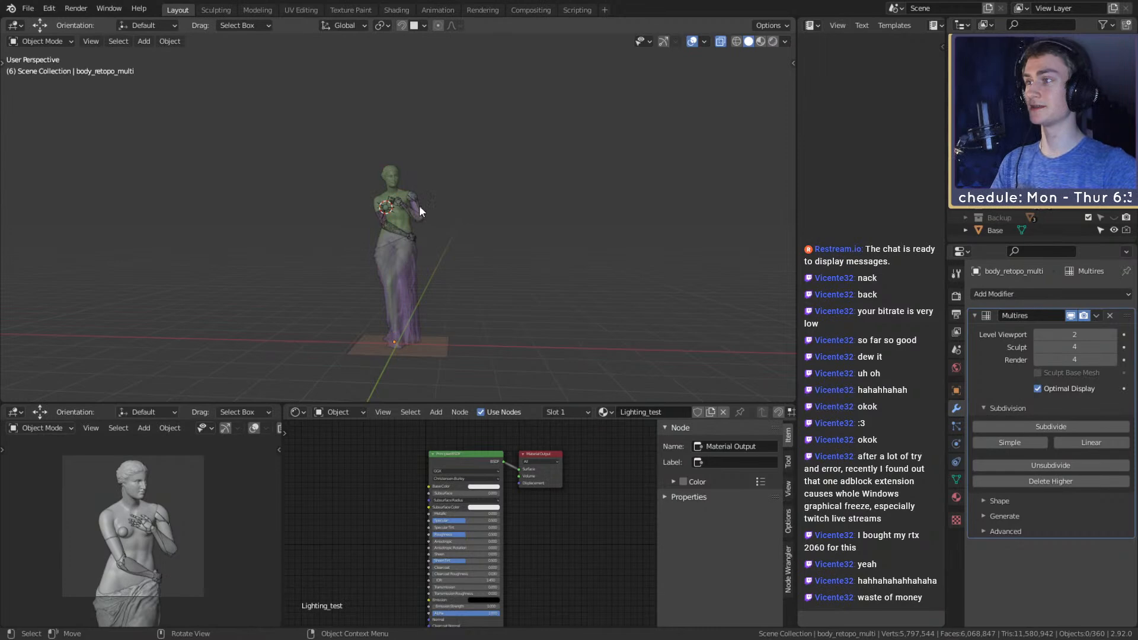
click(417, 203)
key(b)
drag(481, 335, 330, 166)
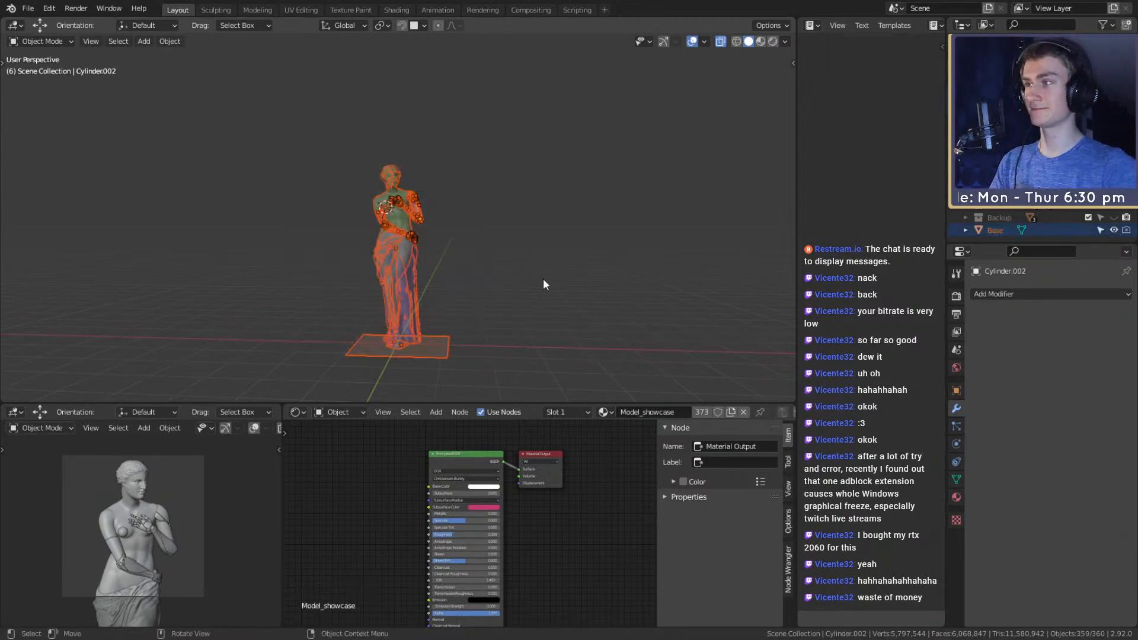
key(b)
drag(558, 374, 231, 67)
Make the body mesh active, link its Lighting_test material to all selected objects, and clear the selection
middle_drag(497, 262, 418, 243)
scroll(572, 271, up, 3)
scroll(419, 243, up, 2)
shift+click(369, 142)
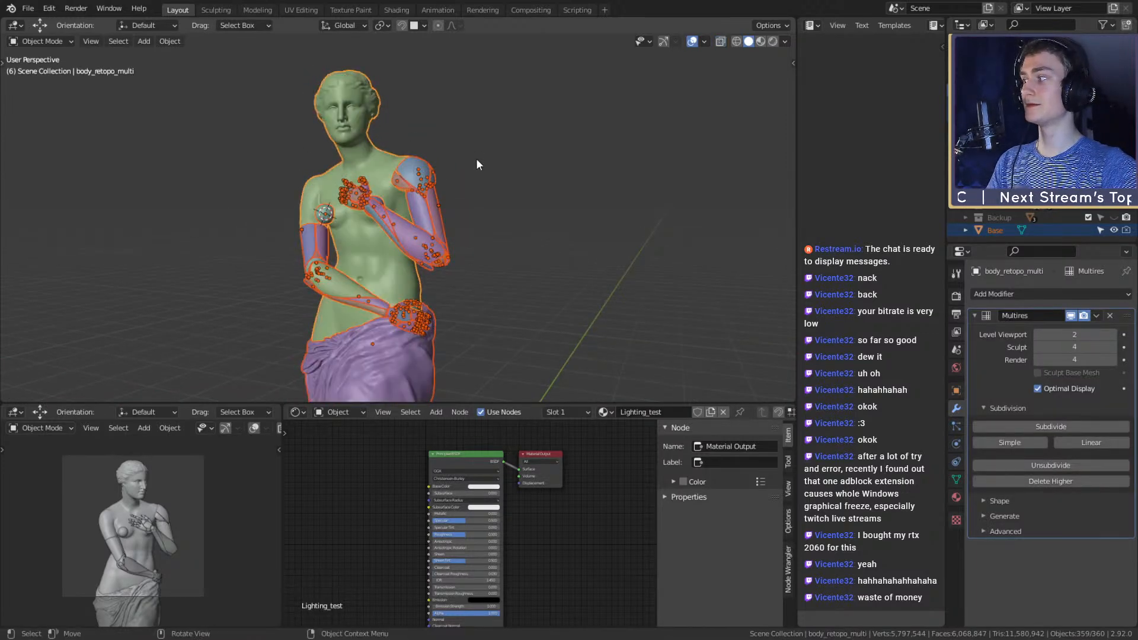
key(ctrl+l)
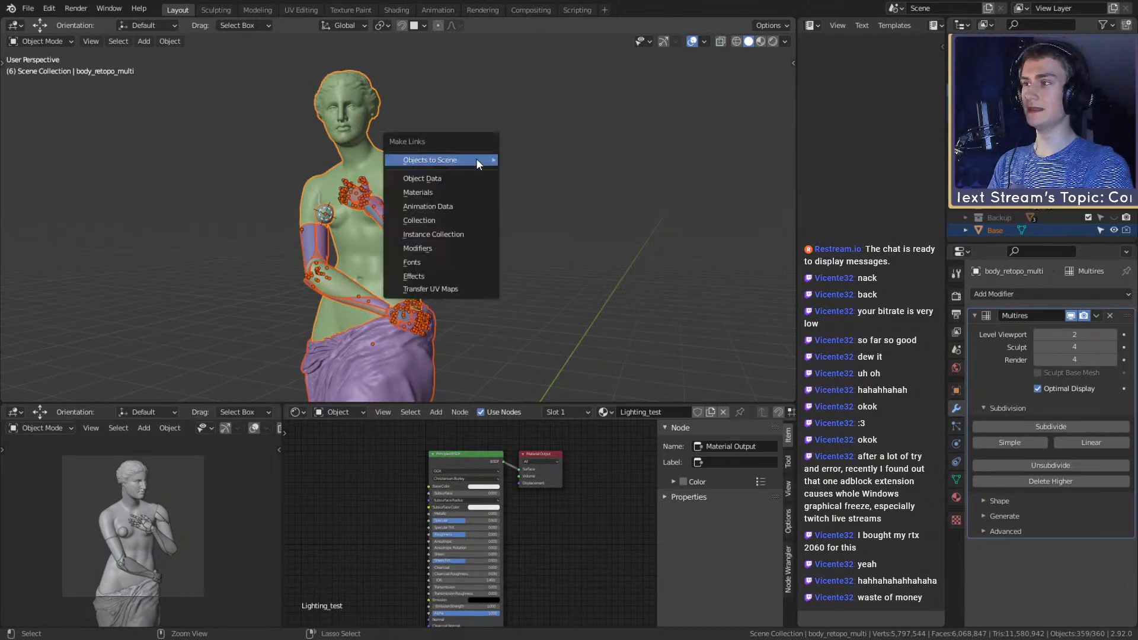
click(492, 199)
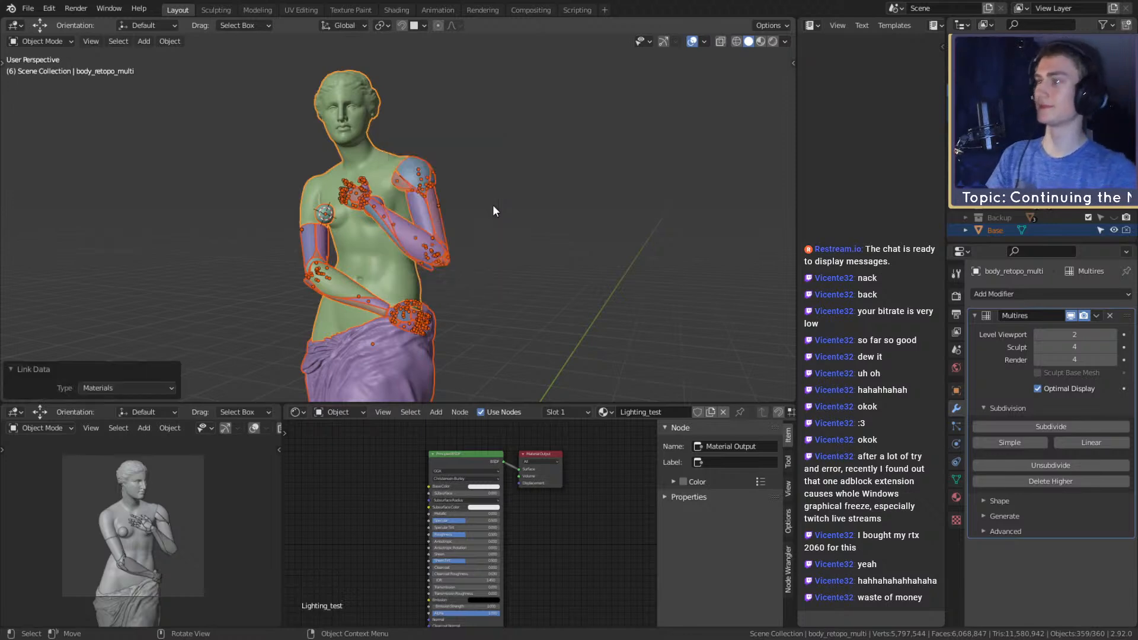
click(492, 205)
Enlarge the 3D viewport slightly and switch it to rendered shading with the statue's upper figure in view
shift+middle_drag(353, 264, 394, 235)
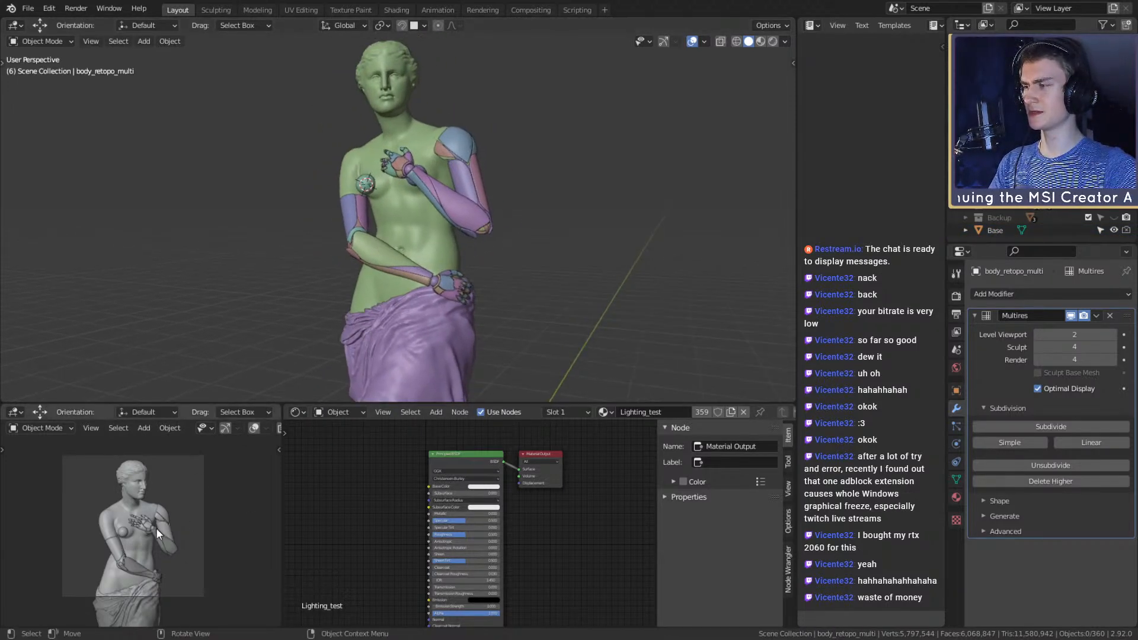
middle_drag(454, 268, 506, 255)
drag(537, 408, 536, 440)
mouse_move(507, 314)
middle_down()
mouse_move(502, 294)
mouse_move(545, 273)
middle_up()
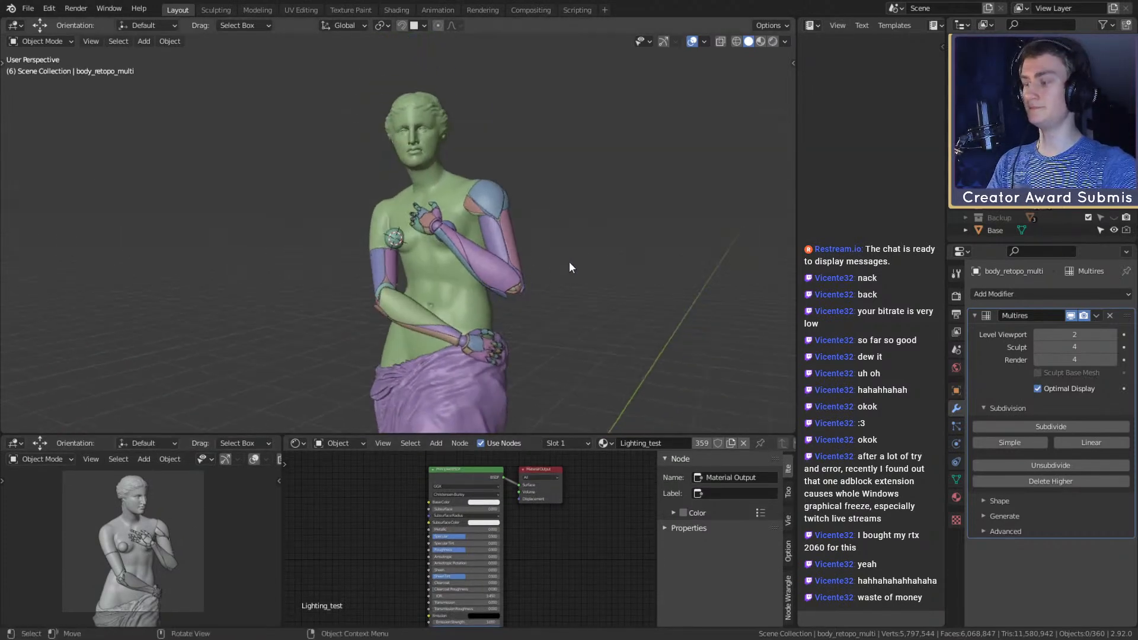
key(z)
click(527, 196)
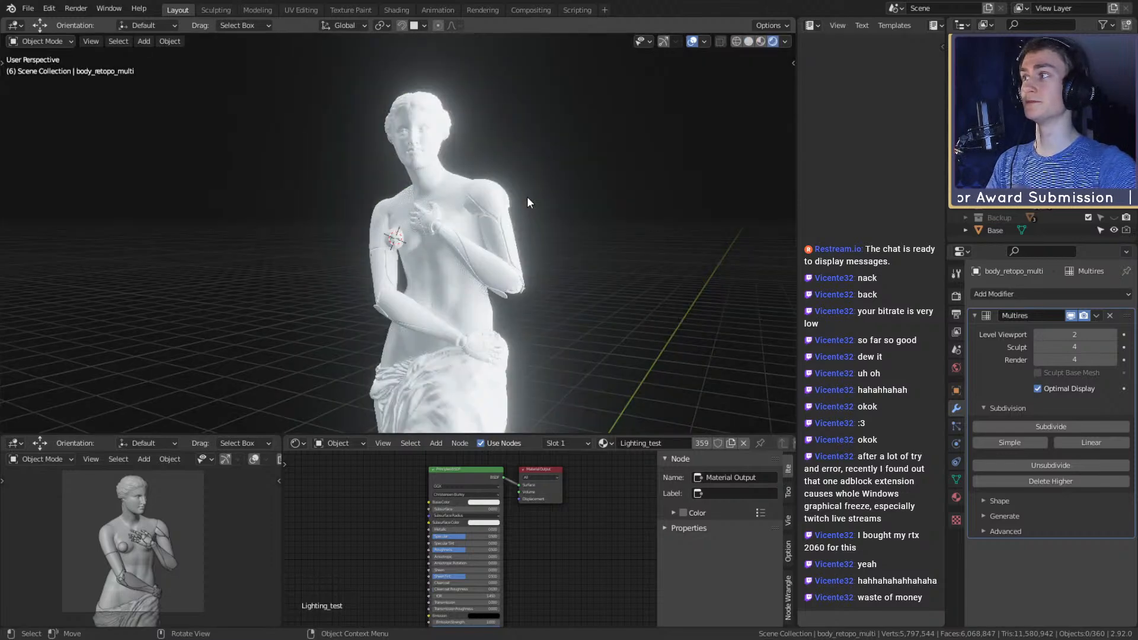
Set the render engine to Cycles and check the statue's lighting from a slightly different angle
click(956, 295)
click(1066, 294)
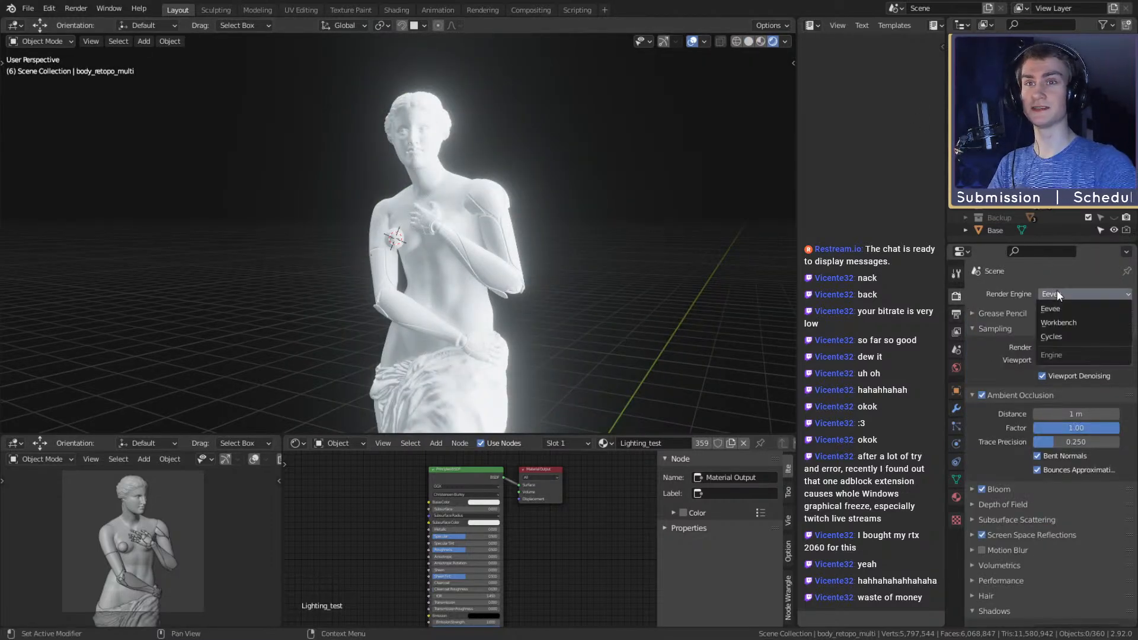
click(1058, 337)
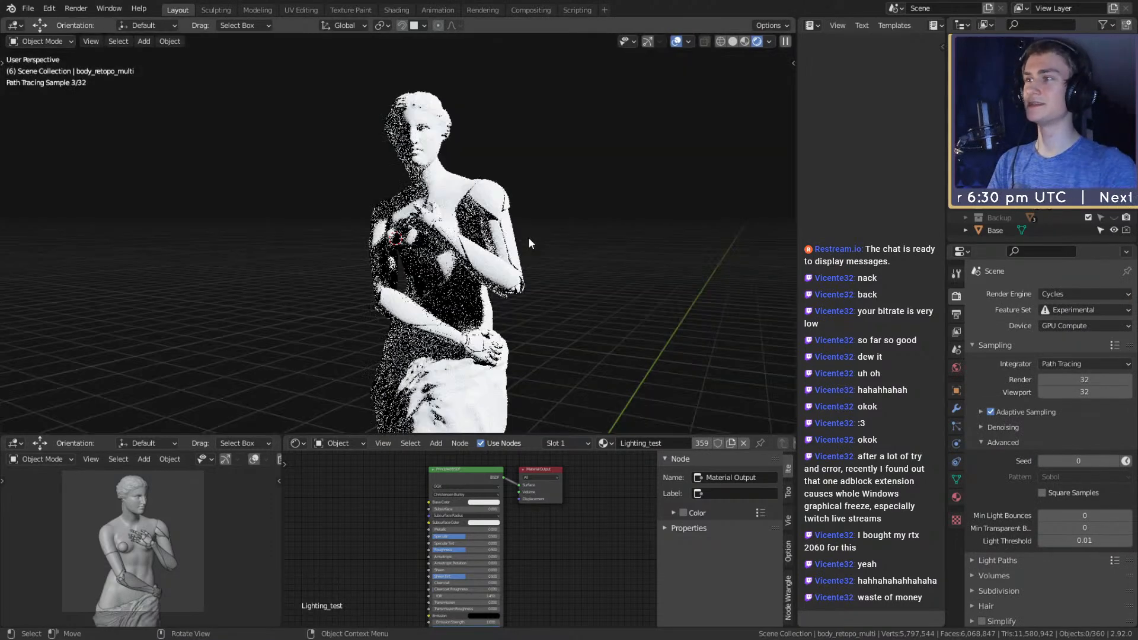
mouse_move(563, 251)
middle_down()
mouse_move(553, 259)
mouse_move(607, 230)
mouse_move(338, 257)
mouse_move(492, 262)
middle_up()
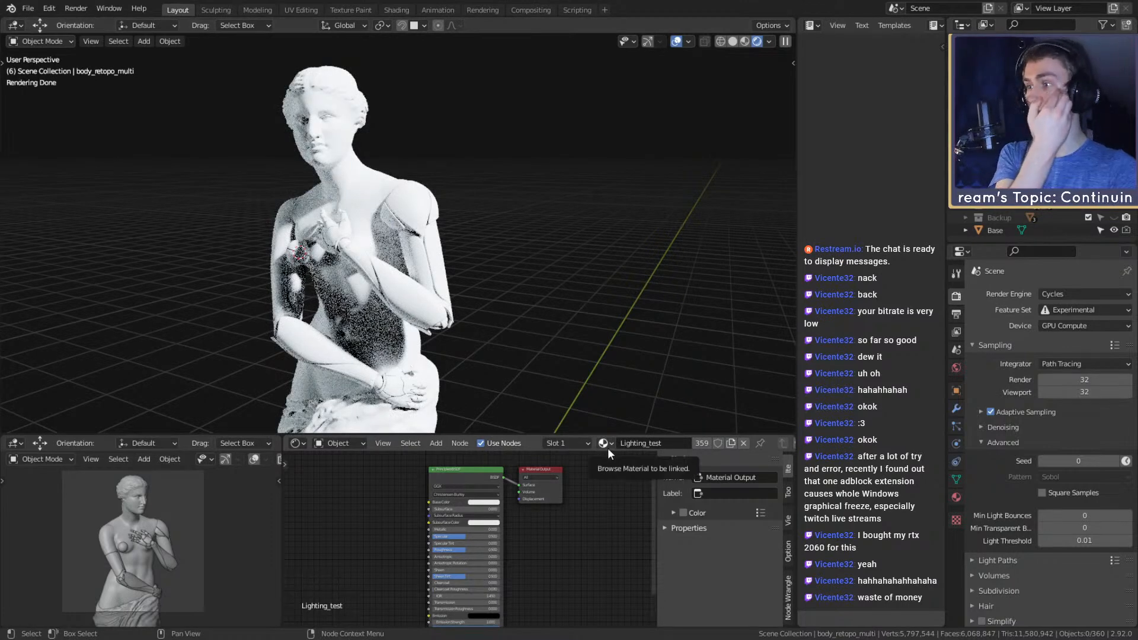
Show the world's shader nodes and delete the Bright/Contrast node
click(338, 444)
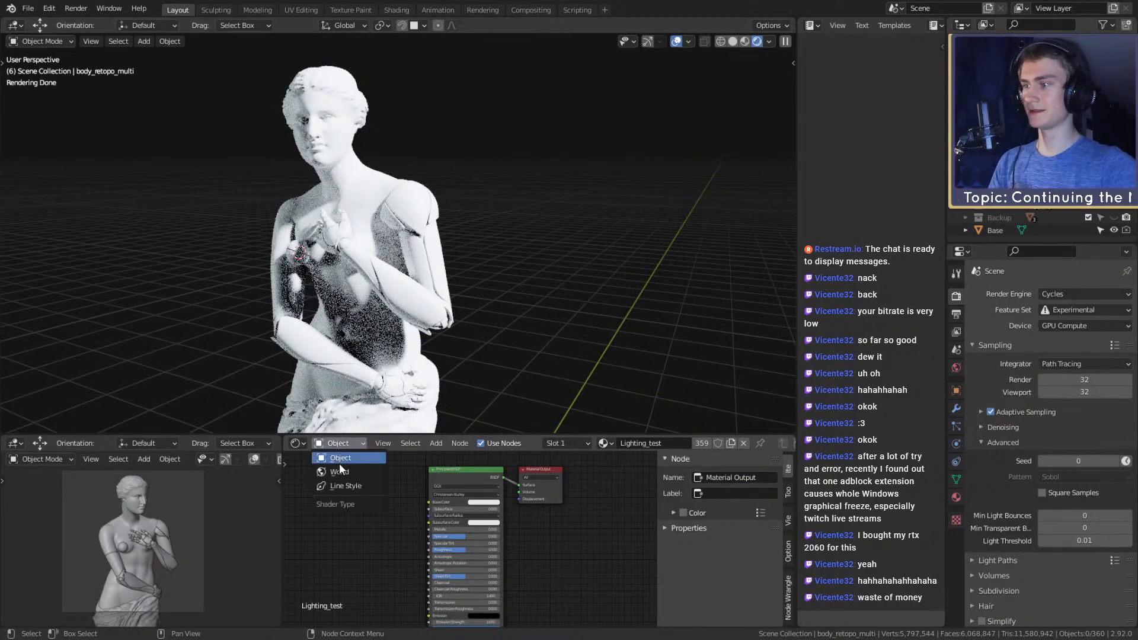
click(339, 472)
scroll(441, 543, down, 6)
middle_drag(441, 541, 504, 566)
scroll(444, 556, up, 7)
middle_drag(441, 555, 489, 561)
scroll(499, 565, up, 4)
click(555, 513)
scroll(563, 548, down, 3)
middle_drag(569, 565, 508, 560)
key(x)
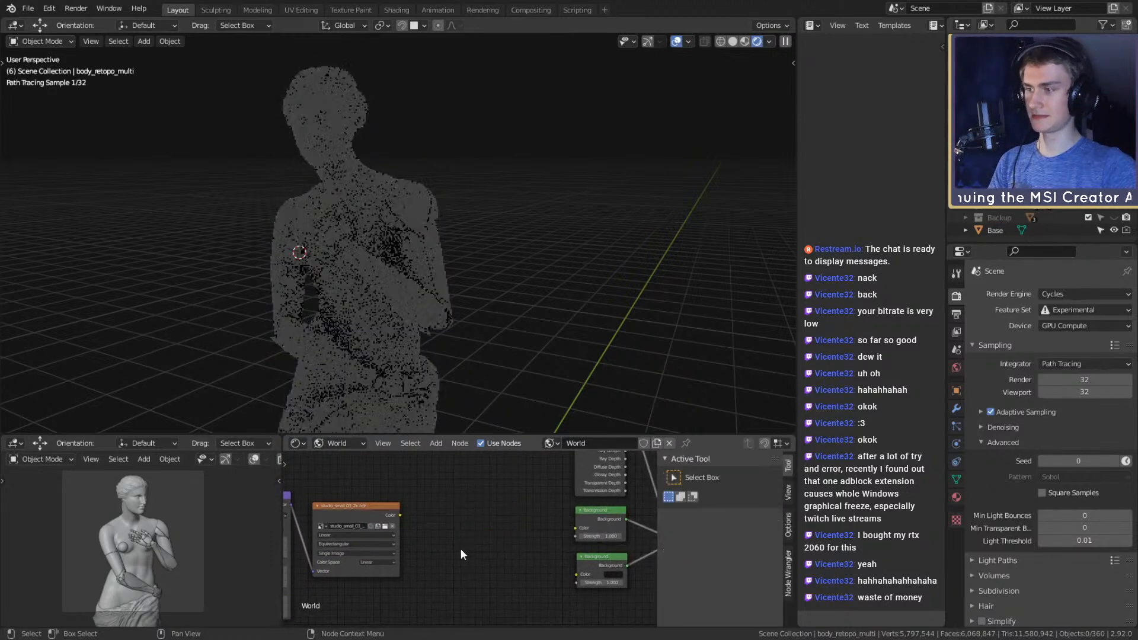
Connect the environment texture's color to the upper Background node and move the texture-side nodes closer to it
drag(400, 516, 571, 529)
scroll(454, 515, down, 2)
middle_drag(453, 515, 561, 517)
drag(501, 487, 323, 528)
key(g)
click(577, 523)
middle_drag(578, 510, 503, 493)
scroll(436, 484, up, 4)
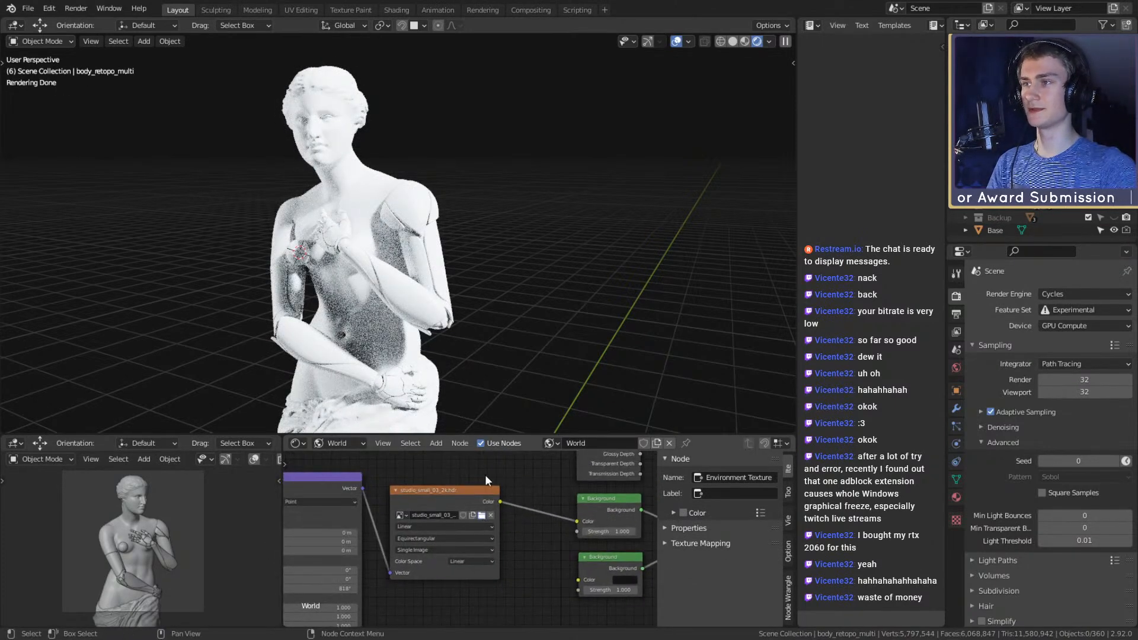
Load studio_small_07_2k.hdr into the environment texture, followed by its copy marked (1)
click(540, 578)
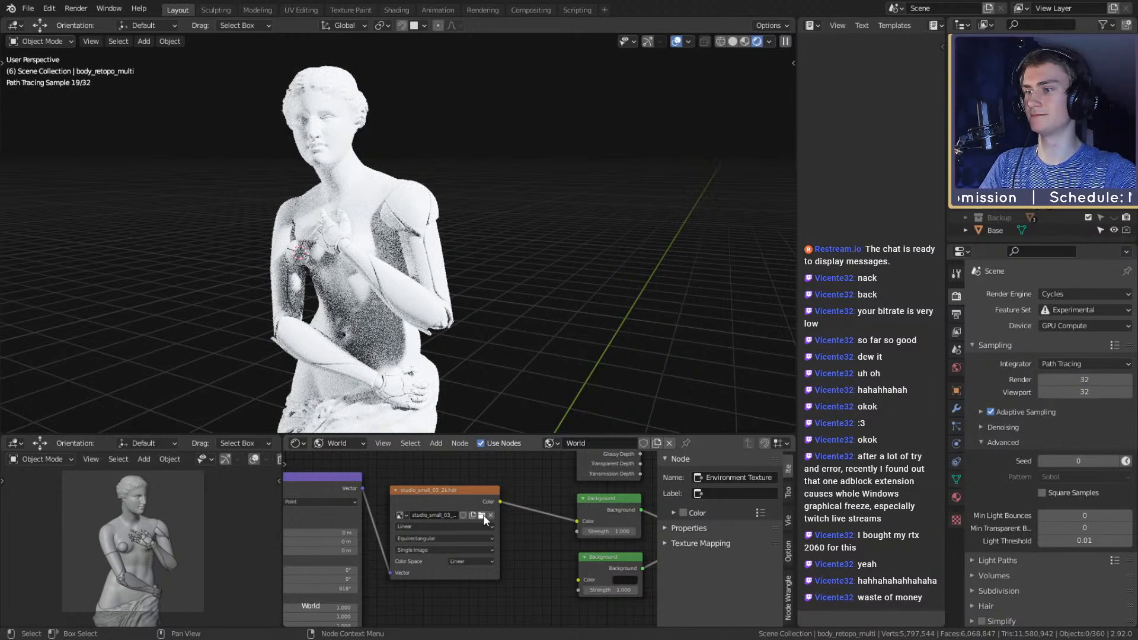
click(853, 572)
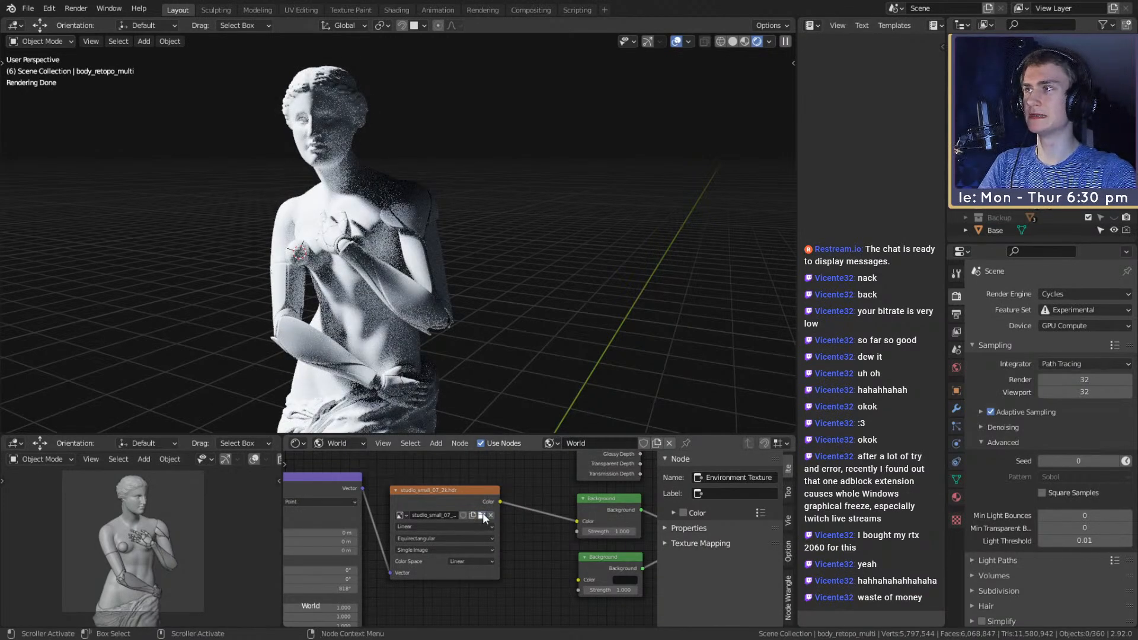
click(871, 568)
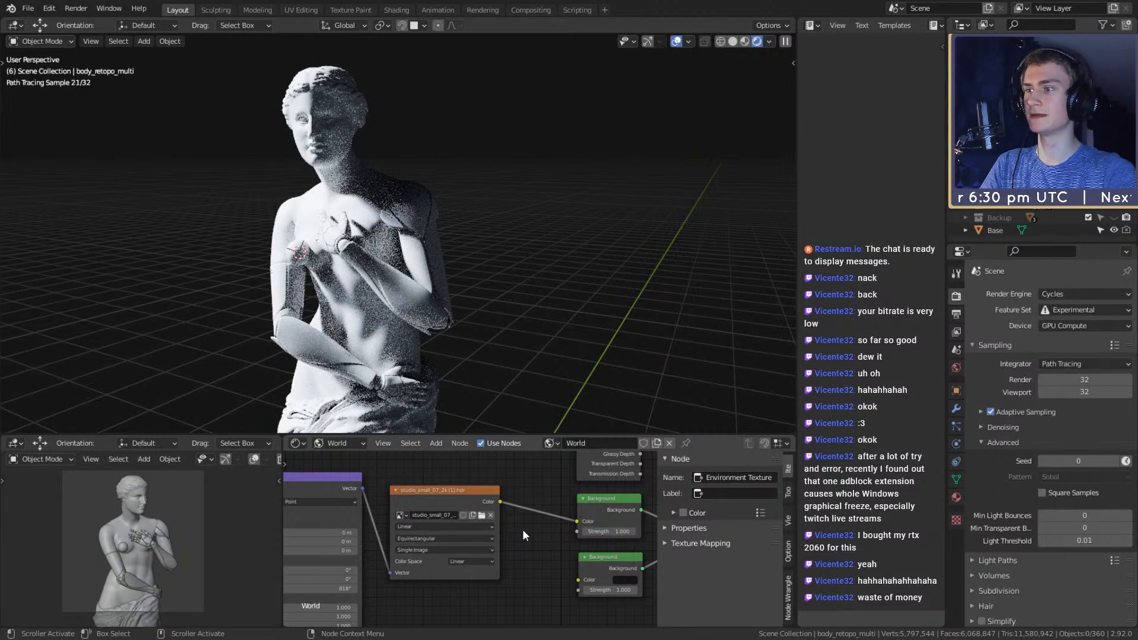
middle_drag(526, 534, 480, 514)
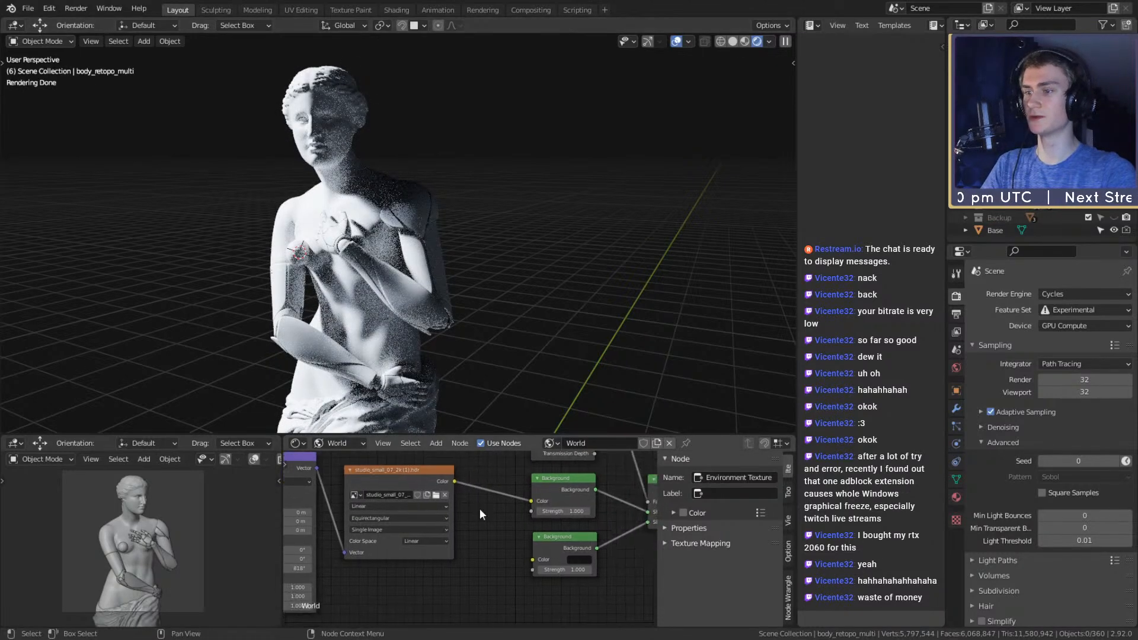
Try brightness values of 0.004 and 0.003 for the lower Background node's color
click(582, 560)
click(608, 536)
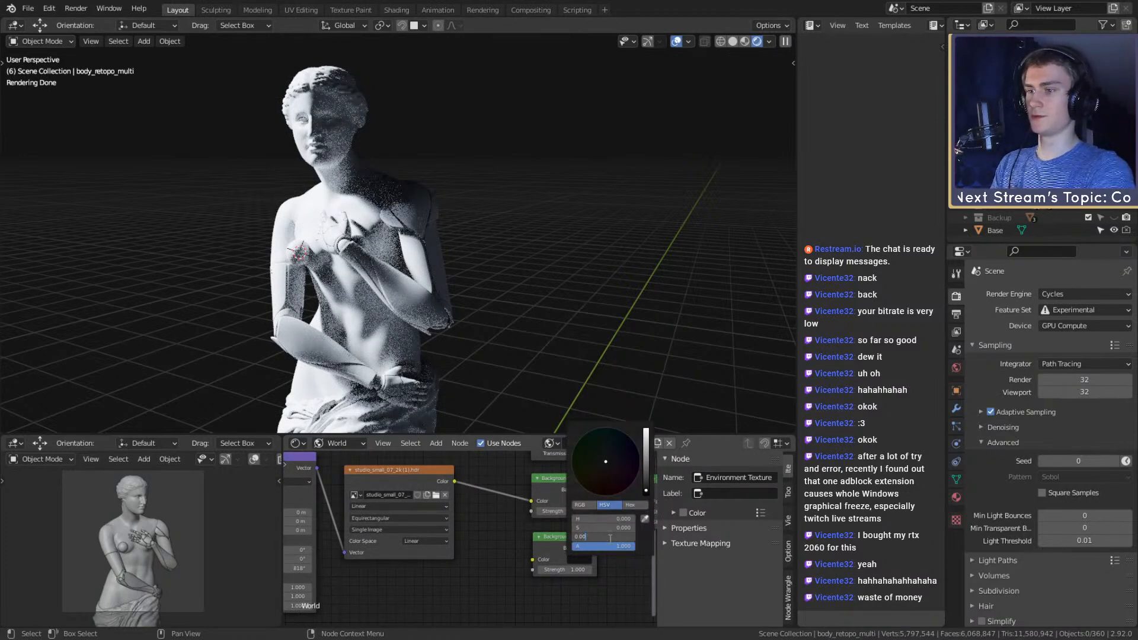
text(4)
key(Return)
click(610, 539)
click(615, 539)
key(BackSpace)
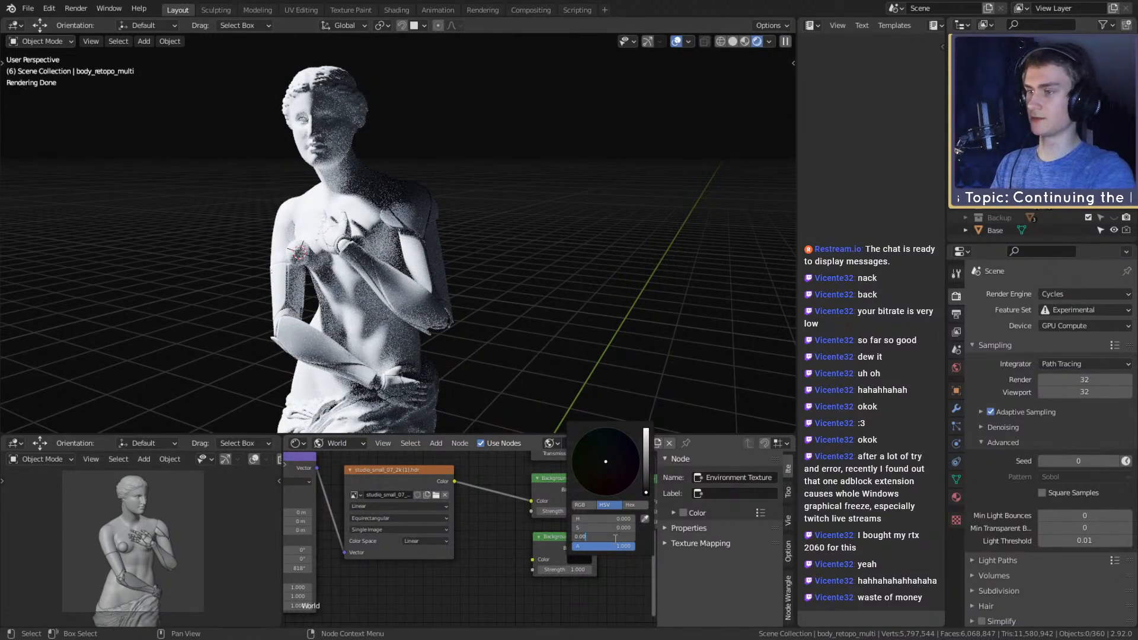
key(Return)
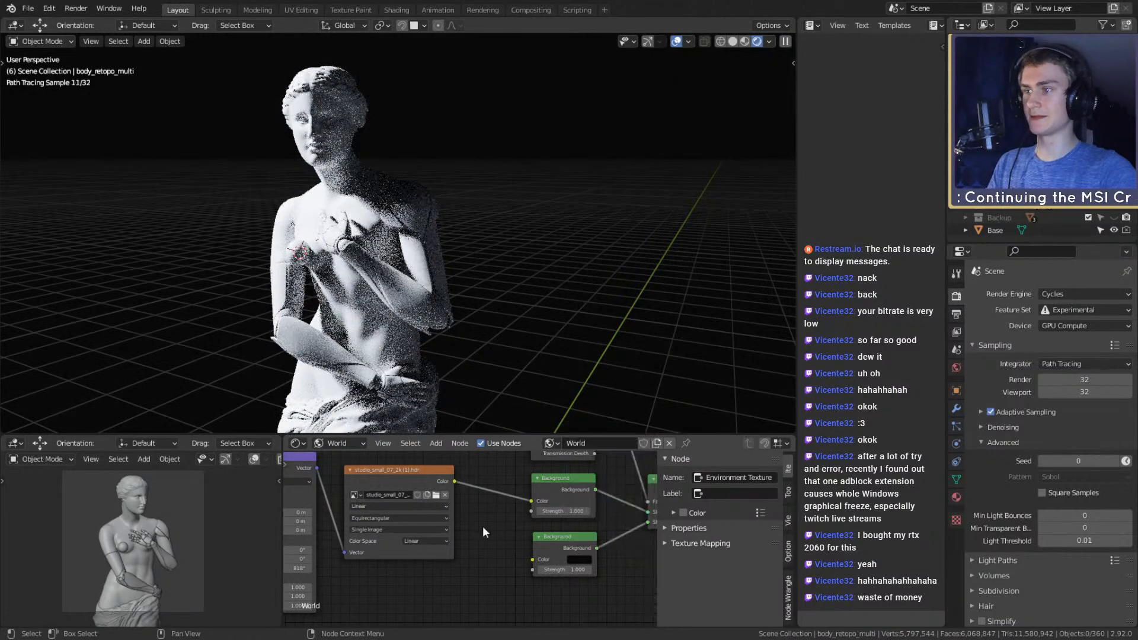
scroll(477, 290, down, 5)
scroll(477, 290, up, 4)
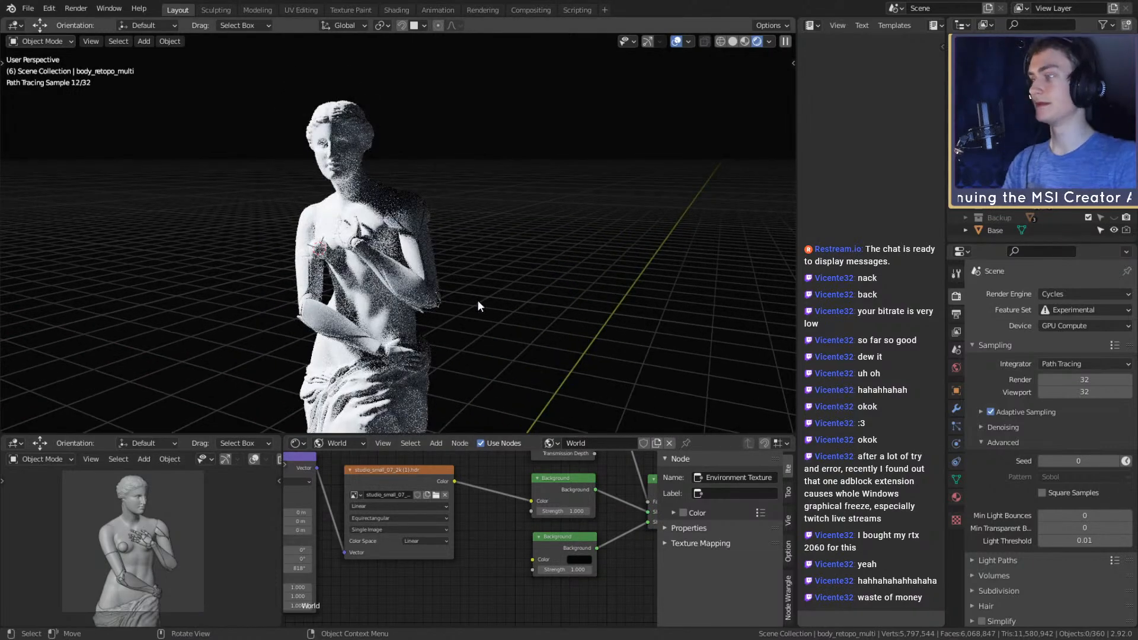
Set the brightness value of the lower Background node's color to 0
click(578, 560)
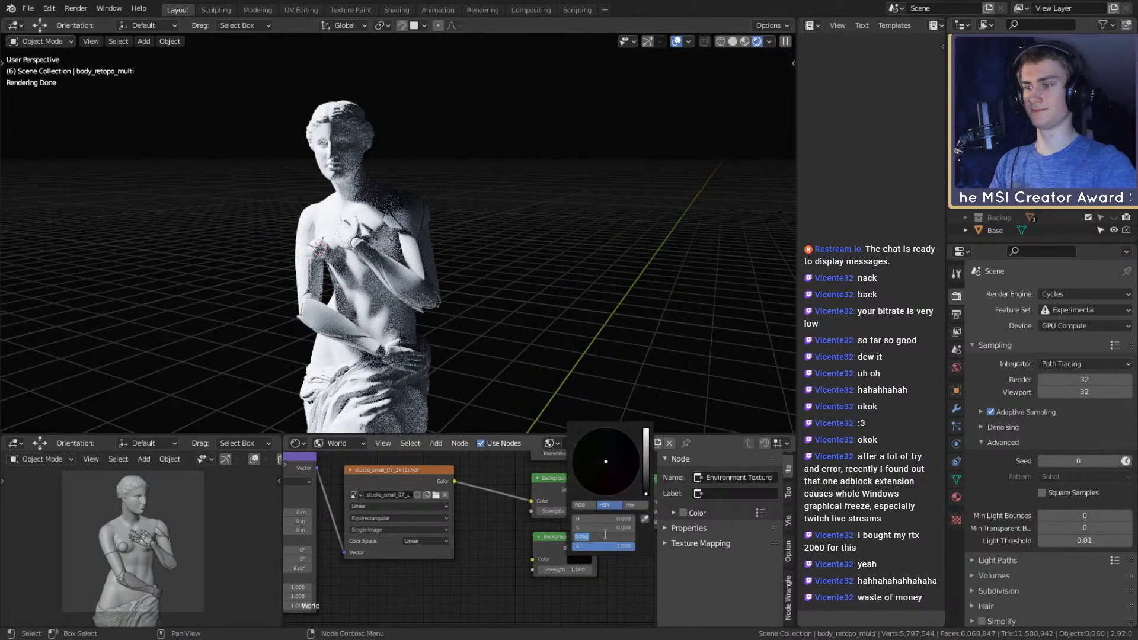
key(Return)
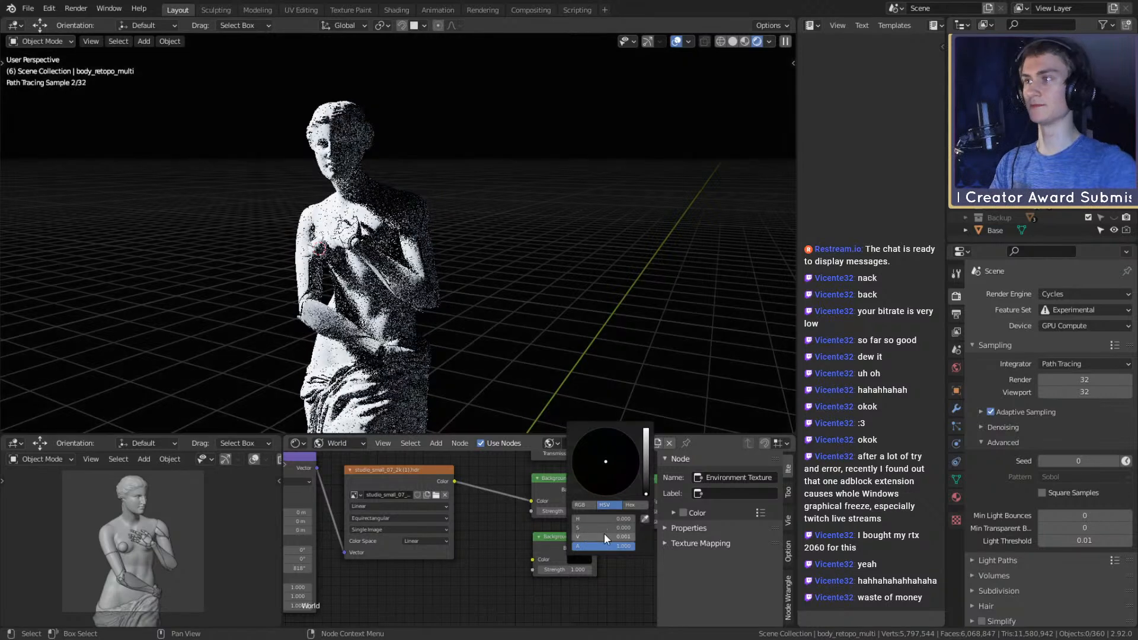
double_click(601, 535)
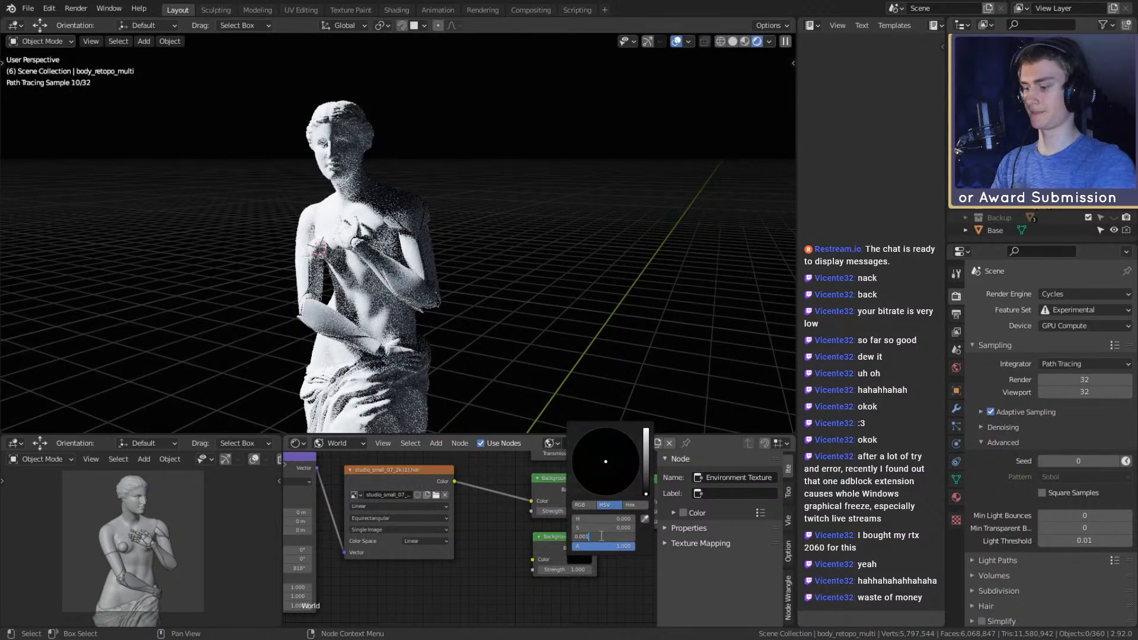
key(BackSpace)
key(BackSpace)
key(BackSpace)
text(0)
key(Return)
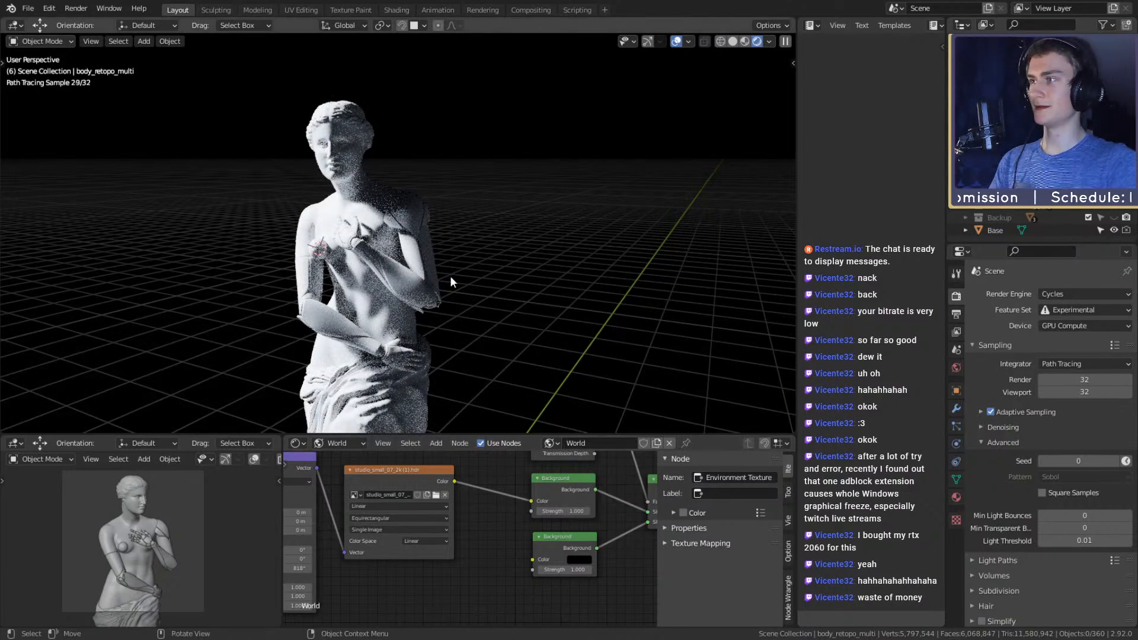
Disconnect the environment texture from the upper Background node and darken that node's color to black
mouse_move(432, 286)
middle_down()
mouse_move(453, 270)
mouse_move(469, 291)
middle_up()
scroll(510, 524, down, 4)
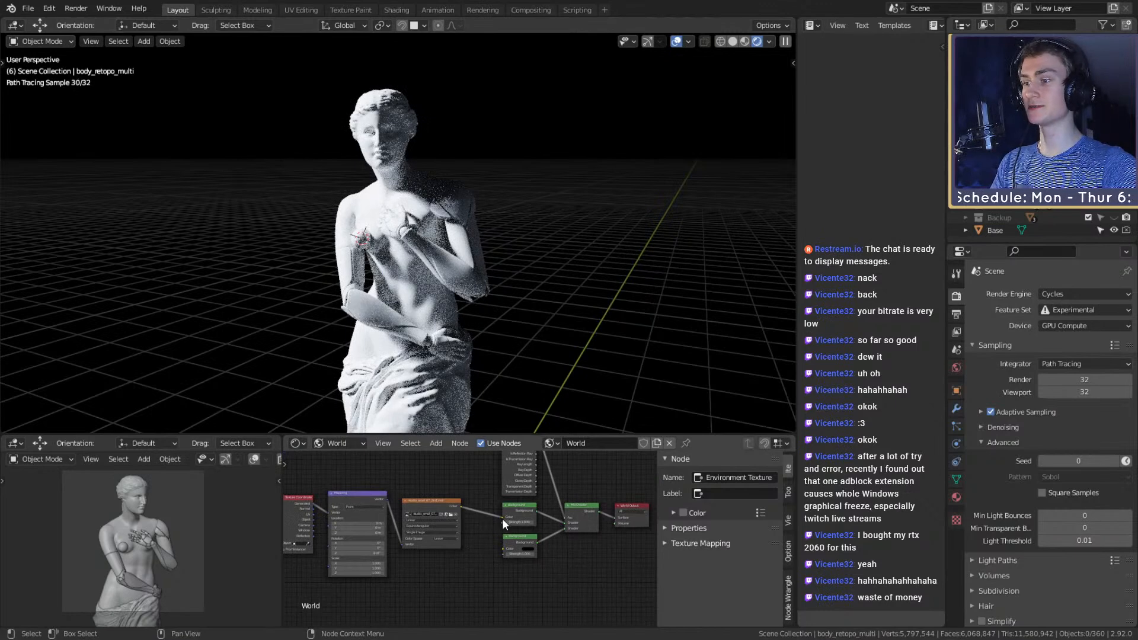
drag(503, 517, 475, 511)
scroll(532, 545, up, 2)
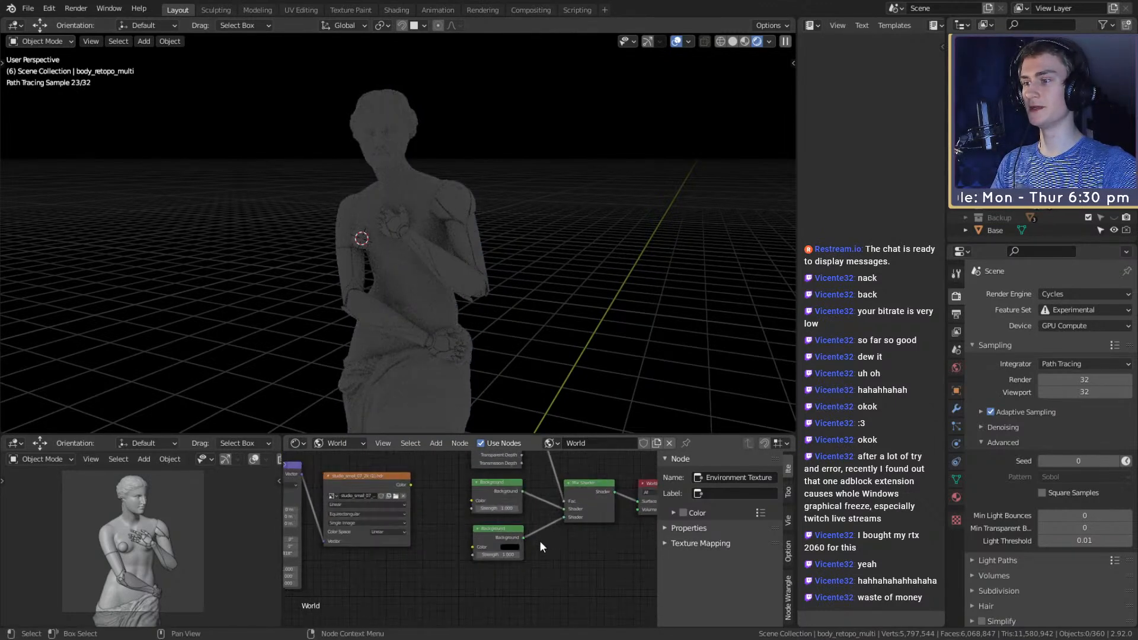
scroll(533, 546, up, 2)
click(525, 474)
drag(618, 369, 616, 396)
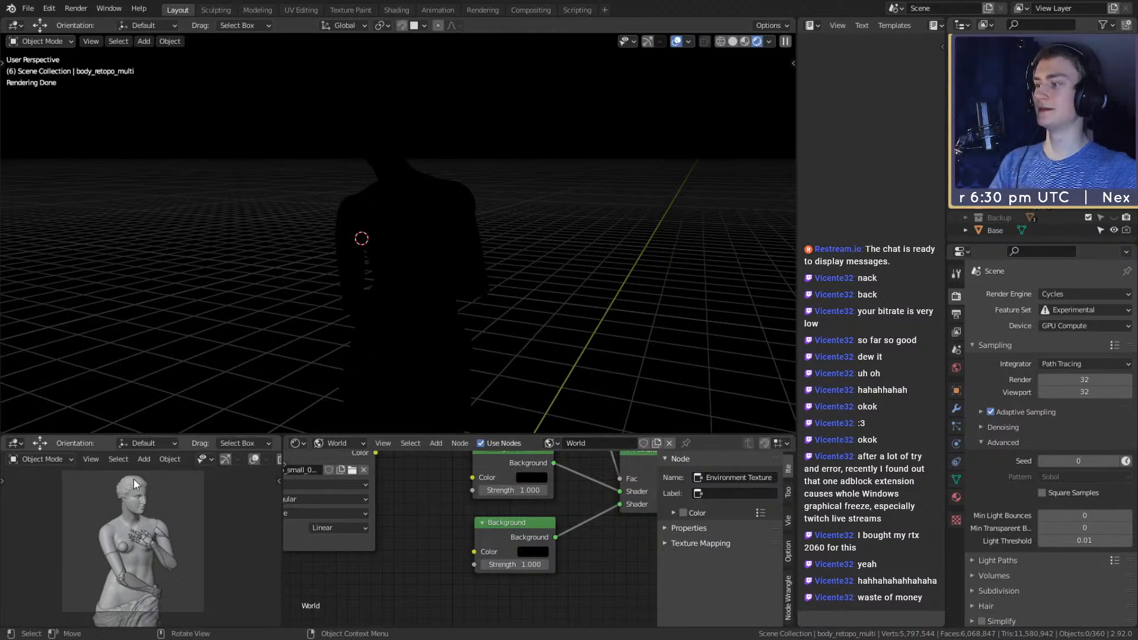
Switch the shader editor from the world nodes to the selected object's Lighting_test material
click(336, 444)
click(340, 458)
scroll(480, 327, down, 6)
scroll(476, 326, up, 5)
mouse_move(475, 326)
shift+middle_down()
mouse_move(479, 288)
mouse_move(481, 316)
shift+middle_up()
scroll(462, 279, down, 1)
scroll(452, 255, down, 3)
Snap the 3D cursor to the world origin and add a point light there
key(shift+s)
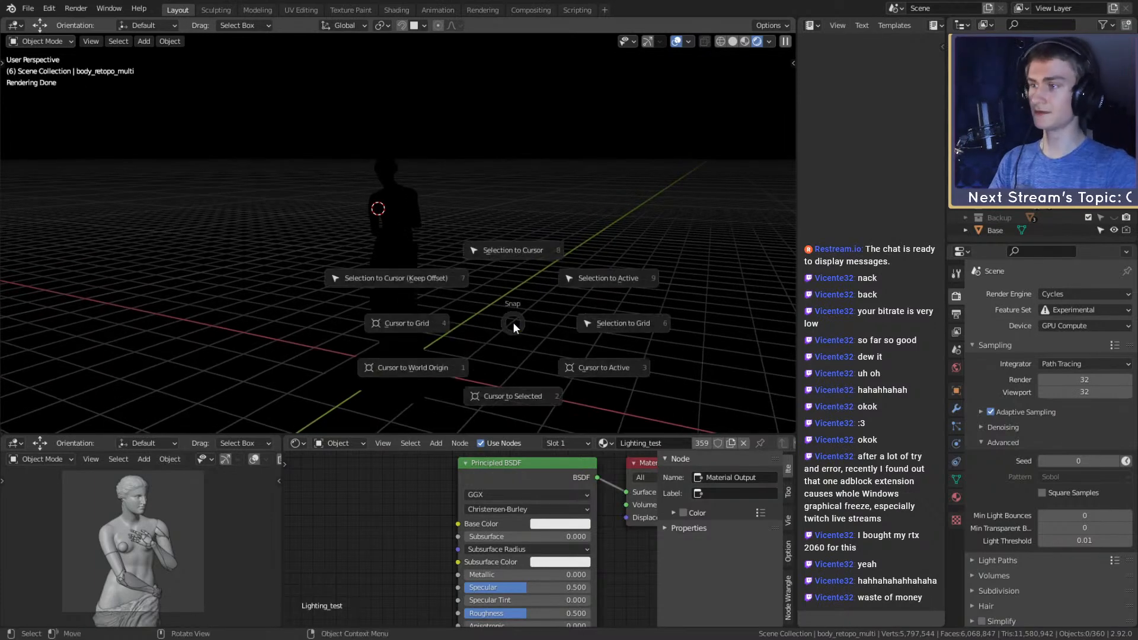
click(516, 406)
key(shift+a)
key(shift+s)
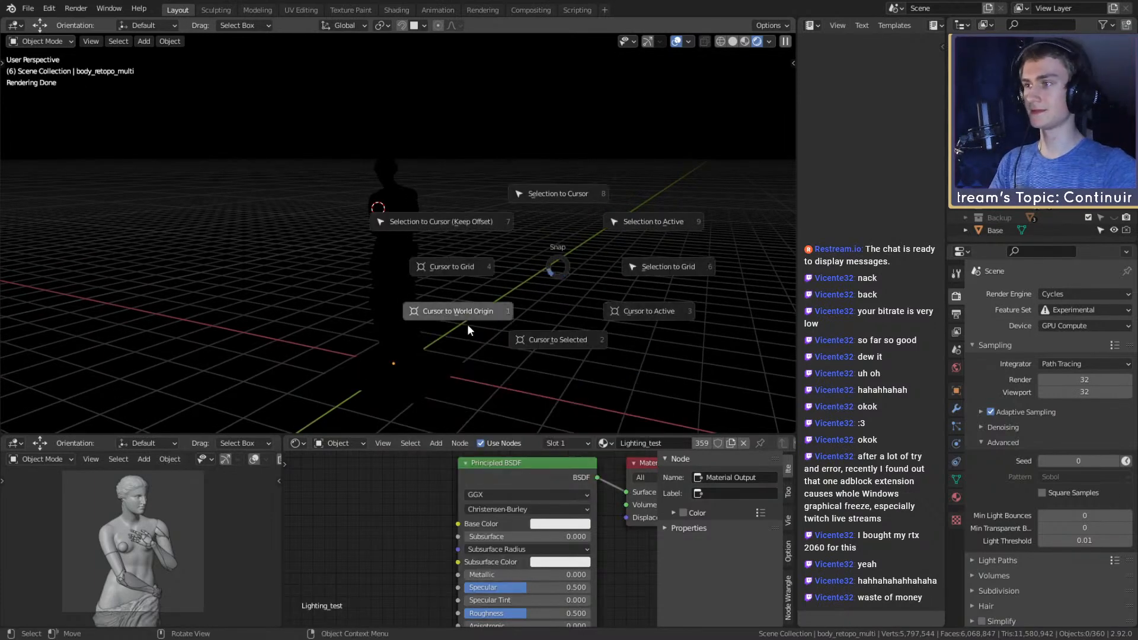
click(465, 320)
key(shift+a)
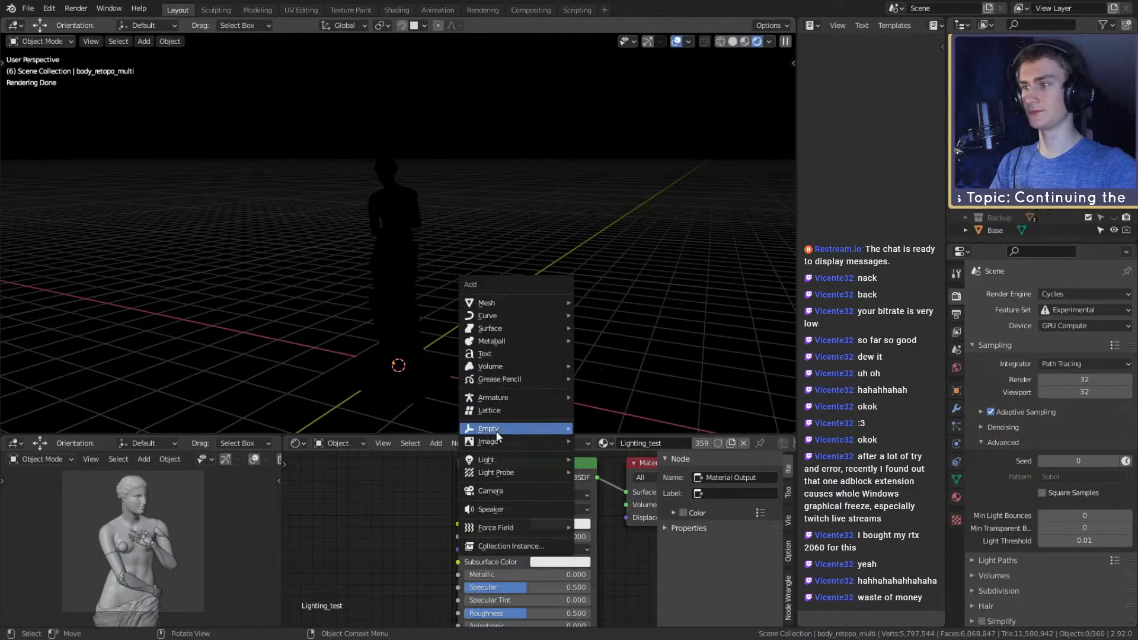
mouse_move(550, 460)
click(599, 459)
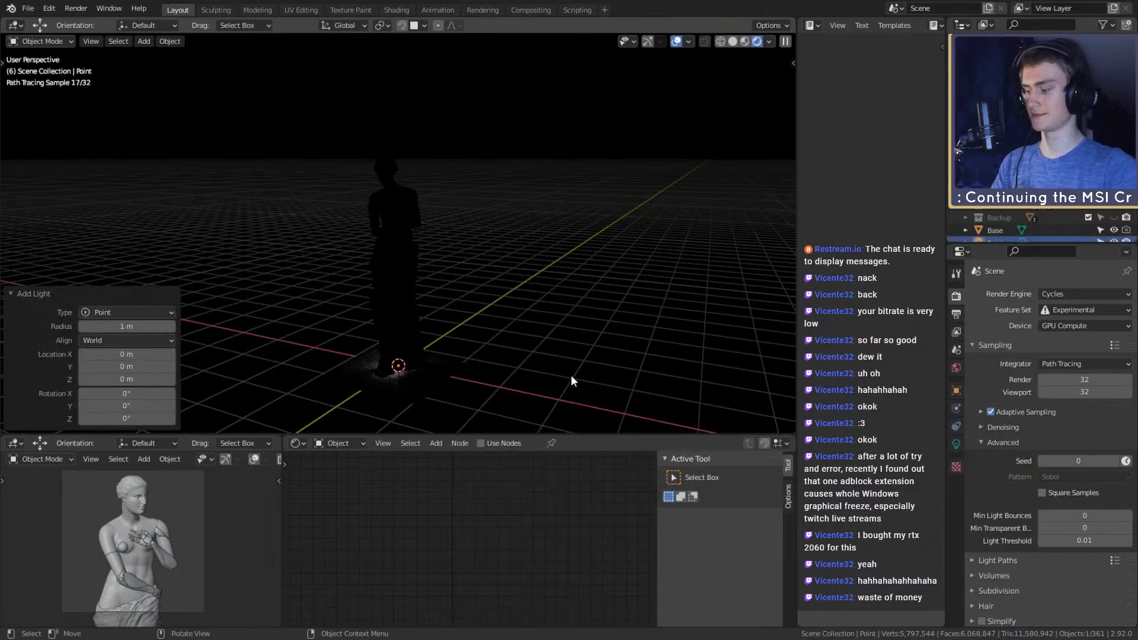
Move the point light up above the statue's head and slightly in front of it
middle_drag(571, 375, 508, 344)
key(g)
click(457, 114)
middle_drag(447, 196, 511, 258)
key(g)
click(549, 251)
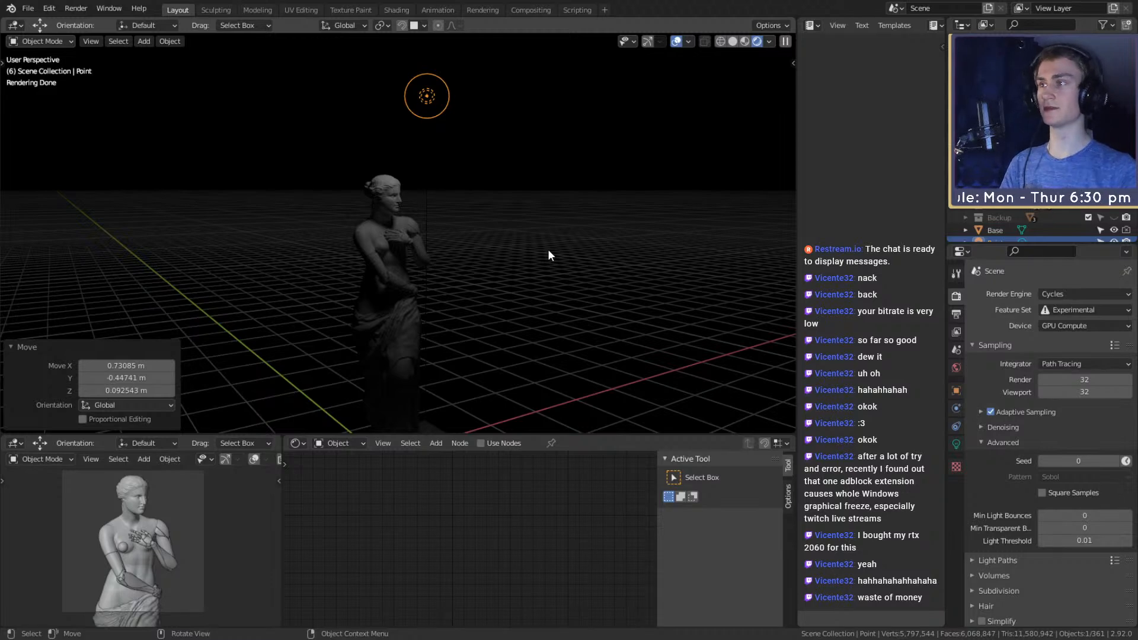
click(485, 132)
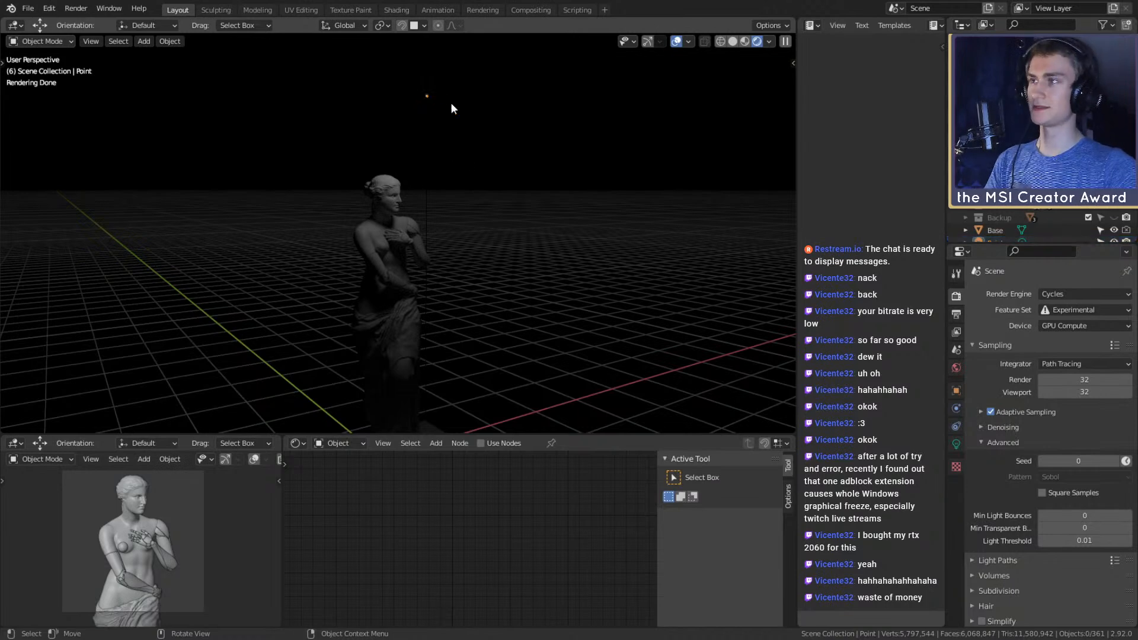
middle_drag(438, 90, 480, 233)
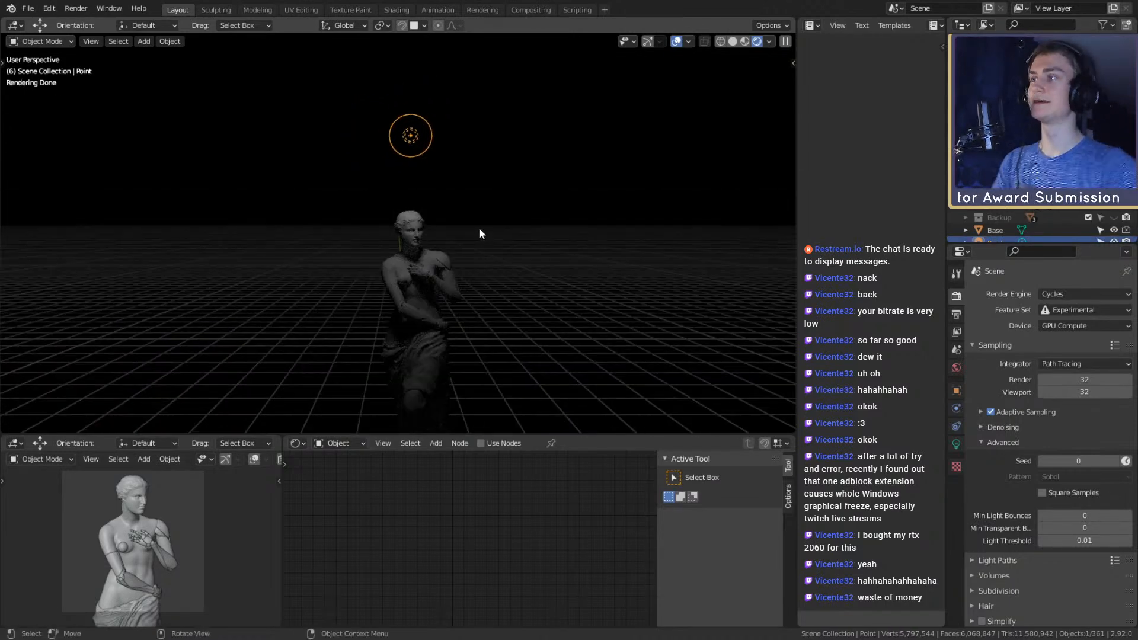
scroll(515, 279, up, 4)
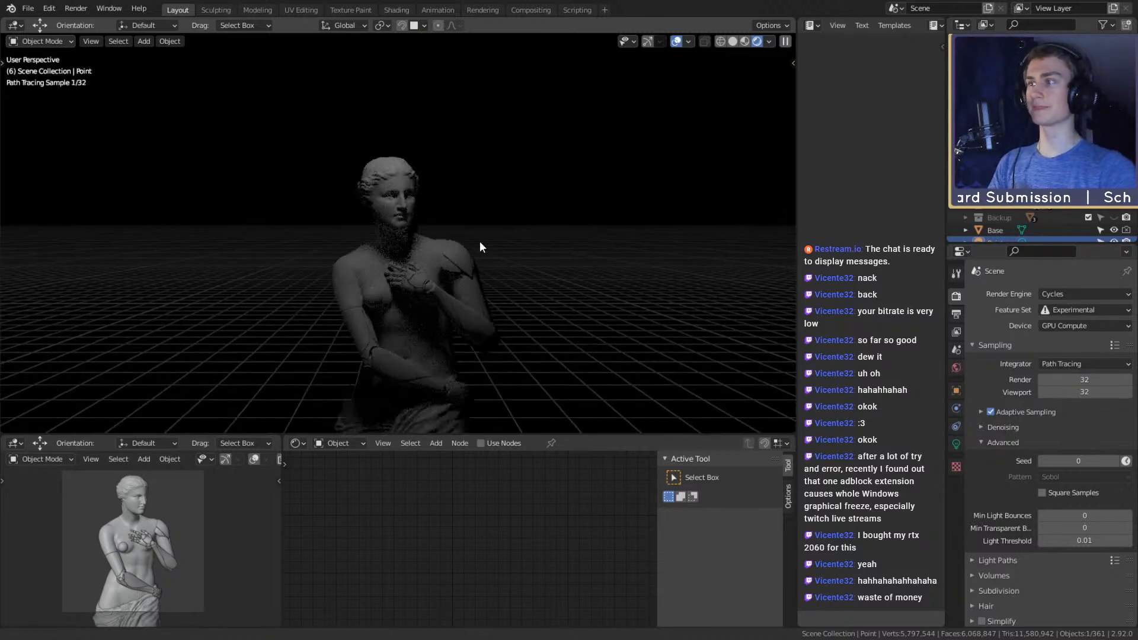
scroll(478, 243, up, 3)
Lower the roughness of the statue body's Lighting_test material to 0.277
click(418, 178)
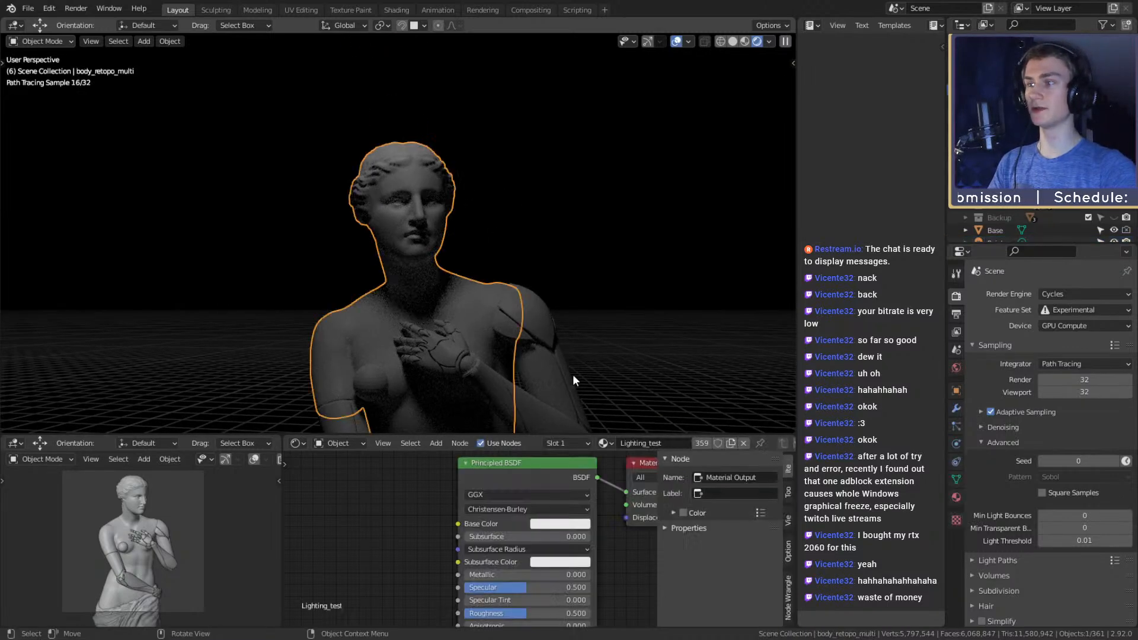
middle_drag(614, 583, 588, 504)
scroll(579, 533, up, 2)
drag(510, 532, 470, 532)
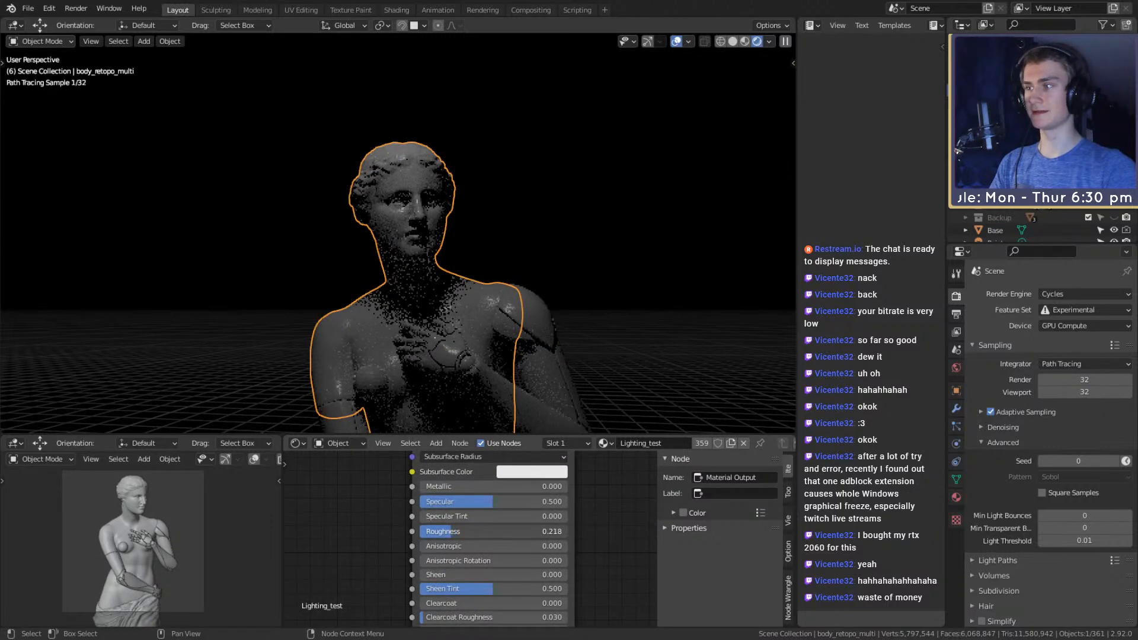
middle_drag(463, 236, 517, 248)
scroll(556, 230, up, 3)
drag(460, 534, 468, 533)
scroll(446, 229, down, 5)
scroll(481, 277, down, 4)
scroll(444, 264, up, 2)
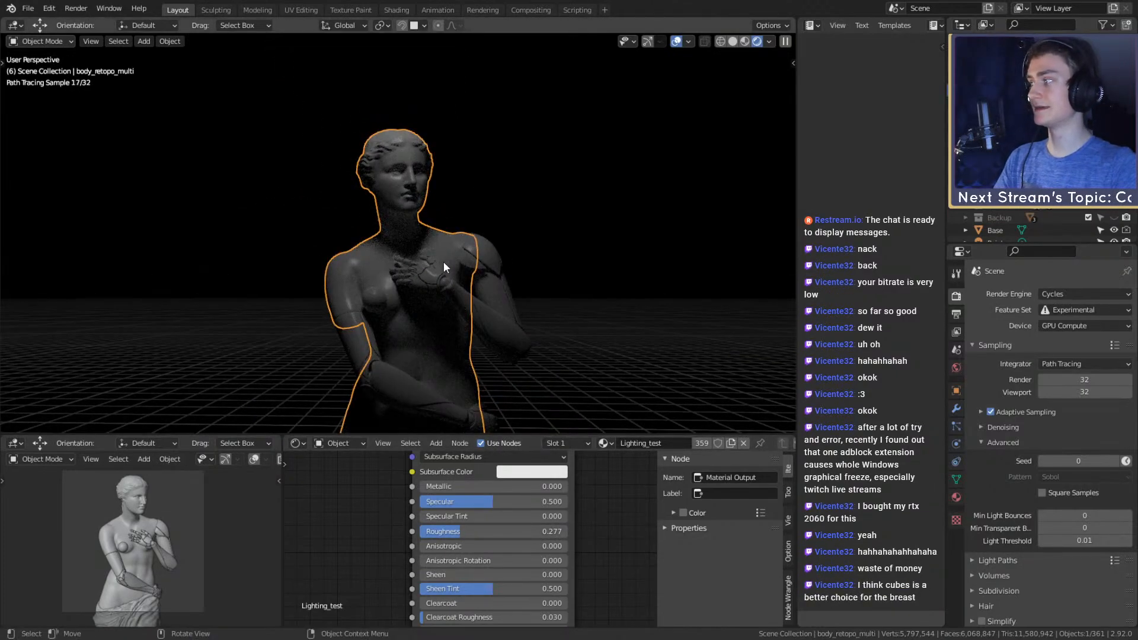
scroll(448, 258, down, 4)
scroll(503, 228, up, 6)
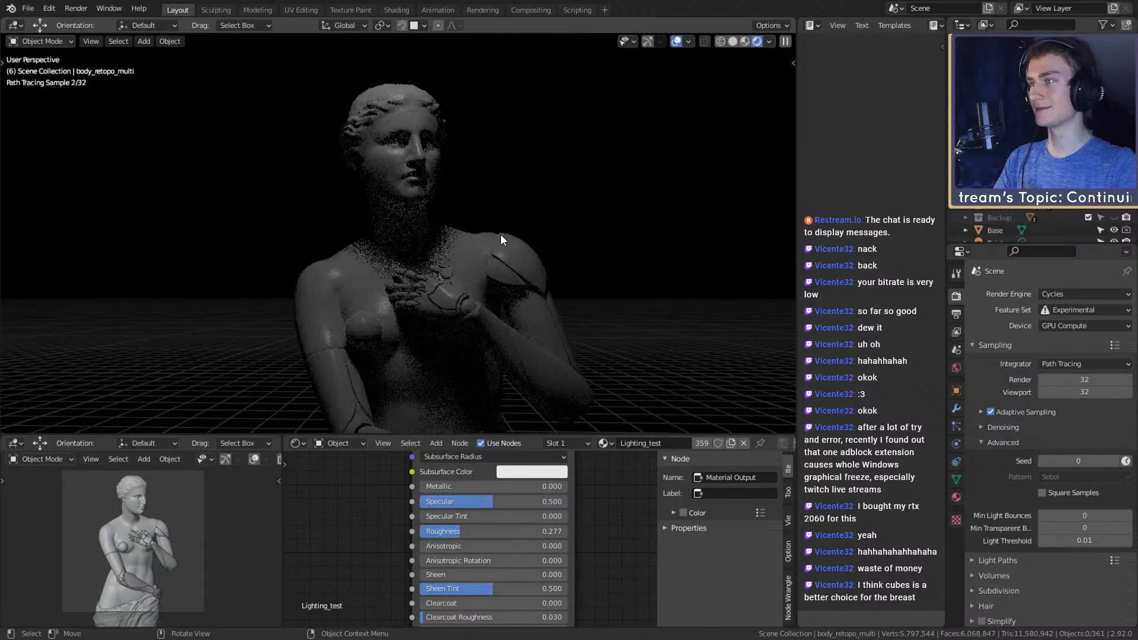
click(355, 331)
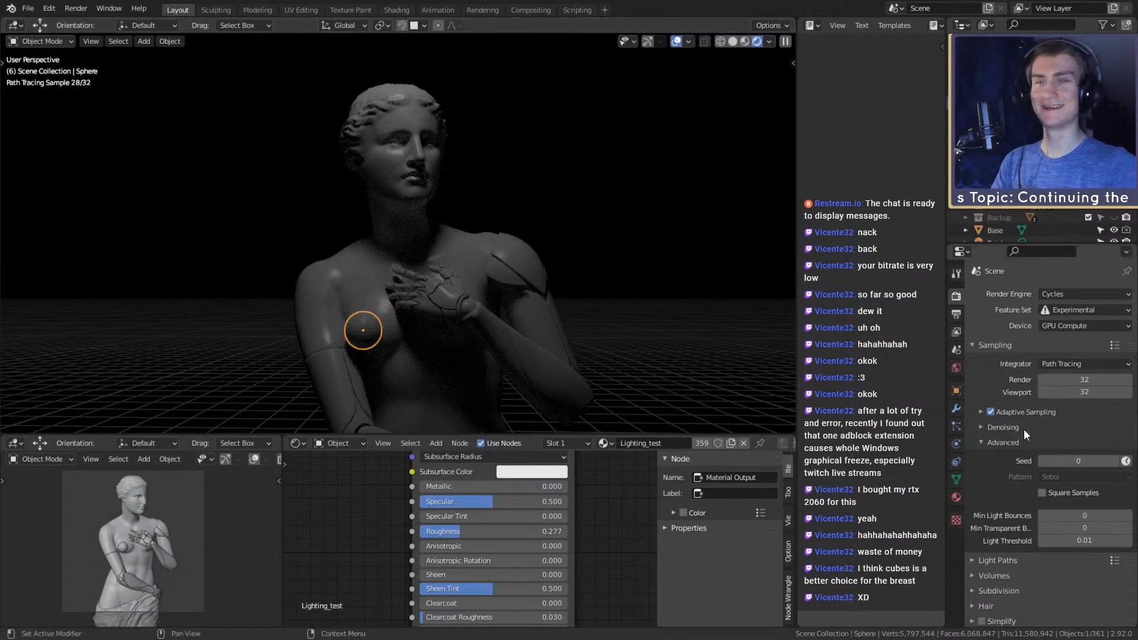
click(955, 409)
click(1001, 294)
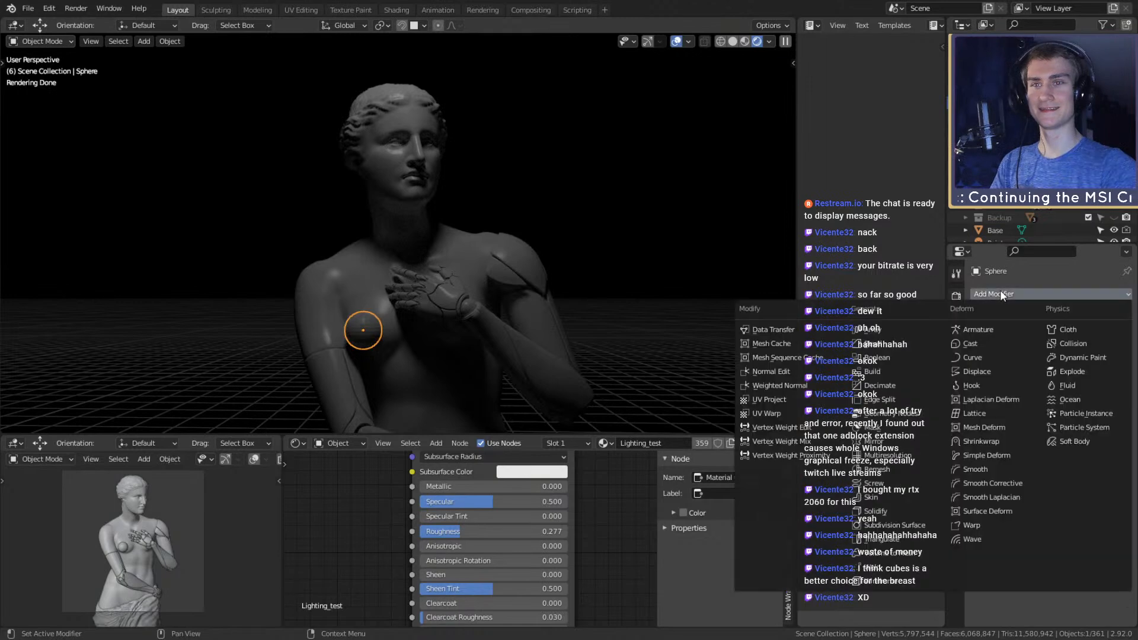
click(1008, 294)
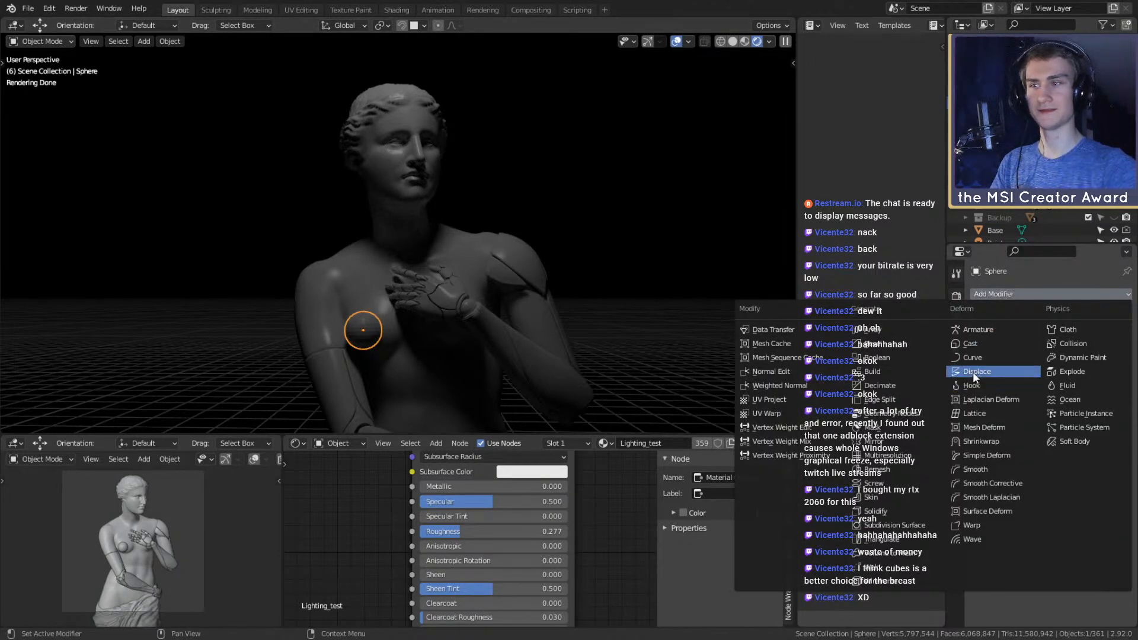
key(alt+a)
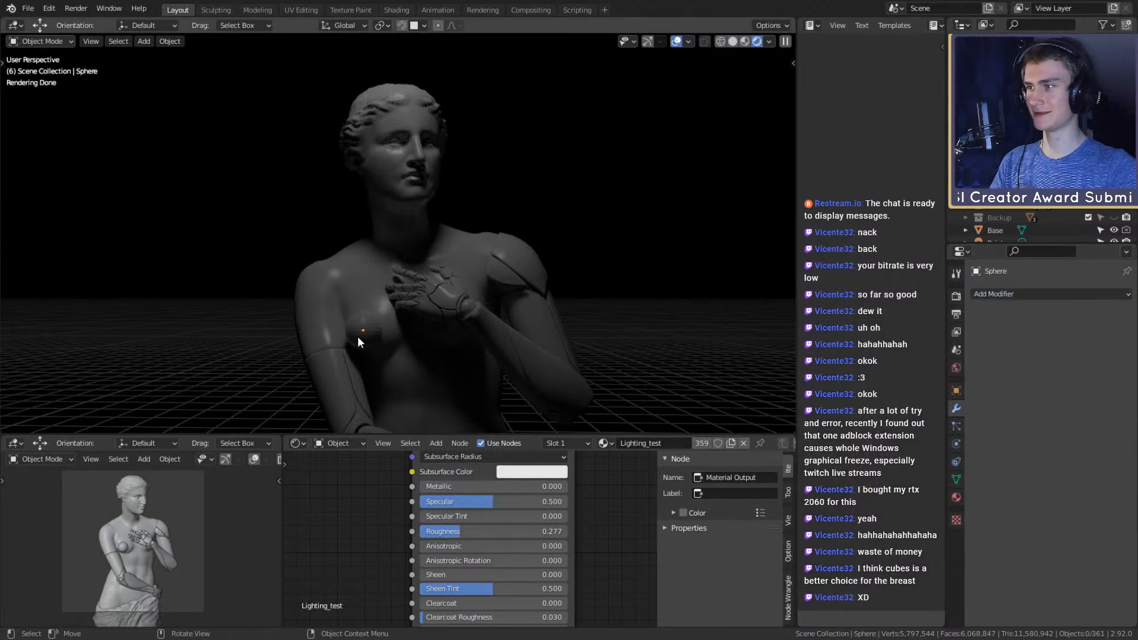
Snap the 3D cursor to the small sphere in the breast near the lowered arm and delete that sphere
key(shift+s)
click(558, 410)
click(391, 350)
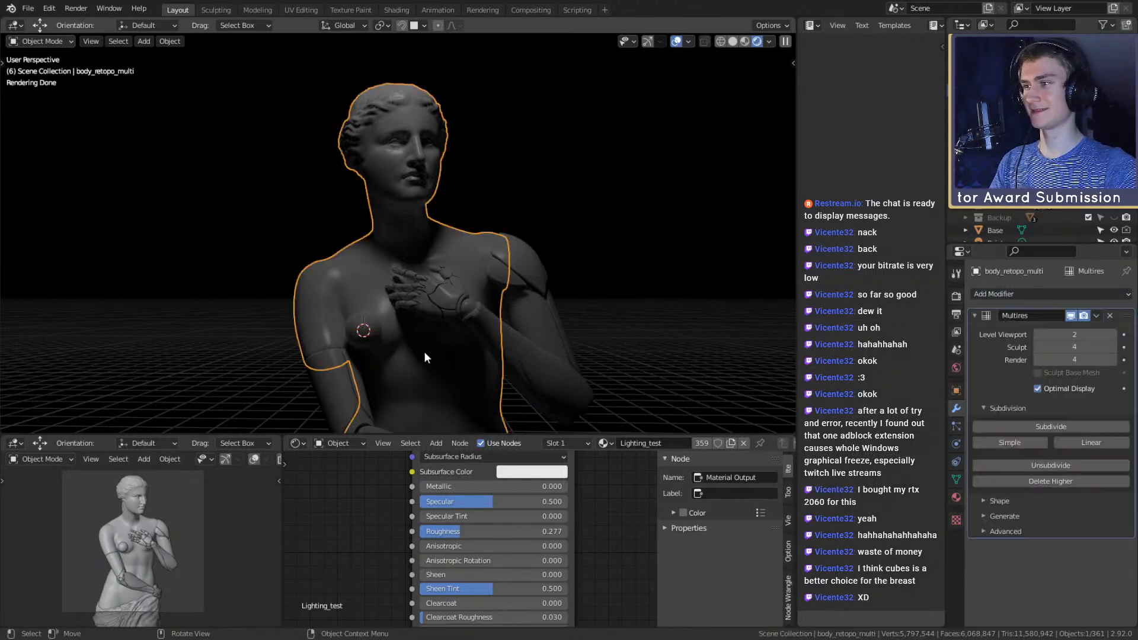
key(Delete)
Add a cube at the 3D cursor and scale it down by 0.167 and again by 0.315
middle_drag(522, 340, 202, 349)
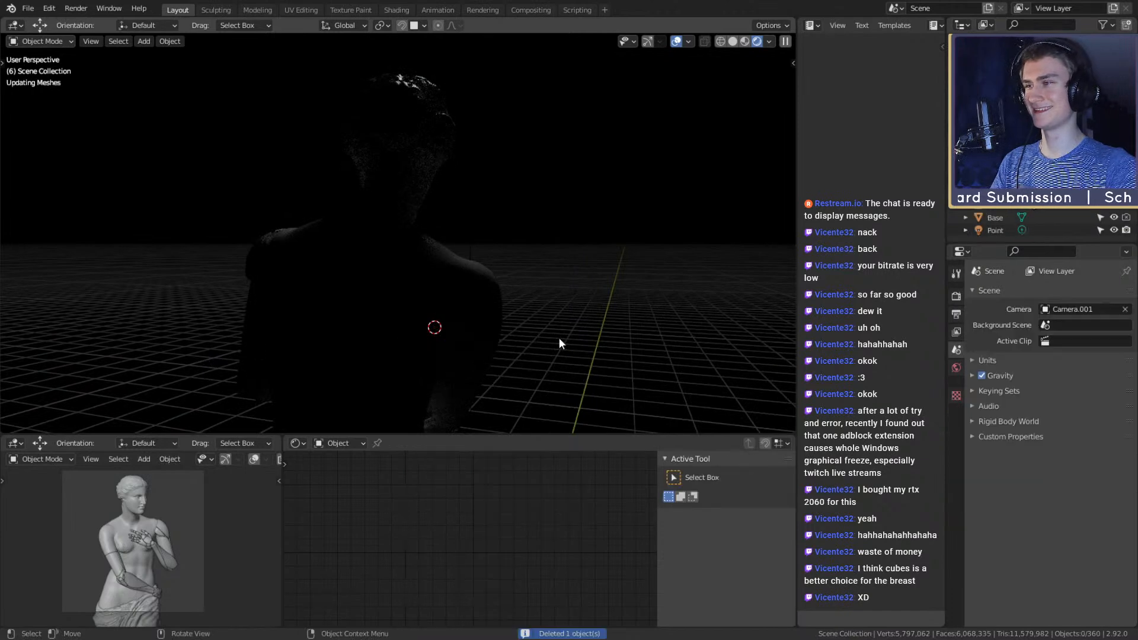
key(shift+a)
mouse_move(502, 181)
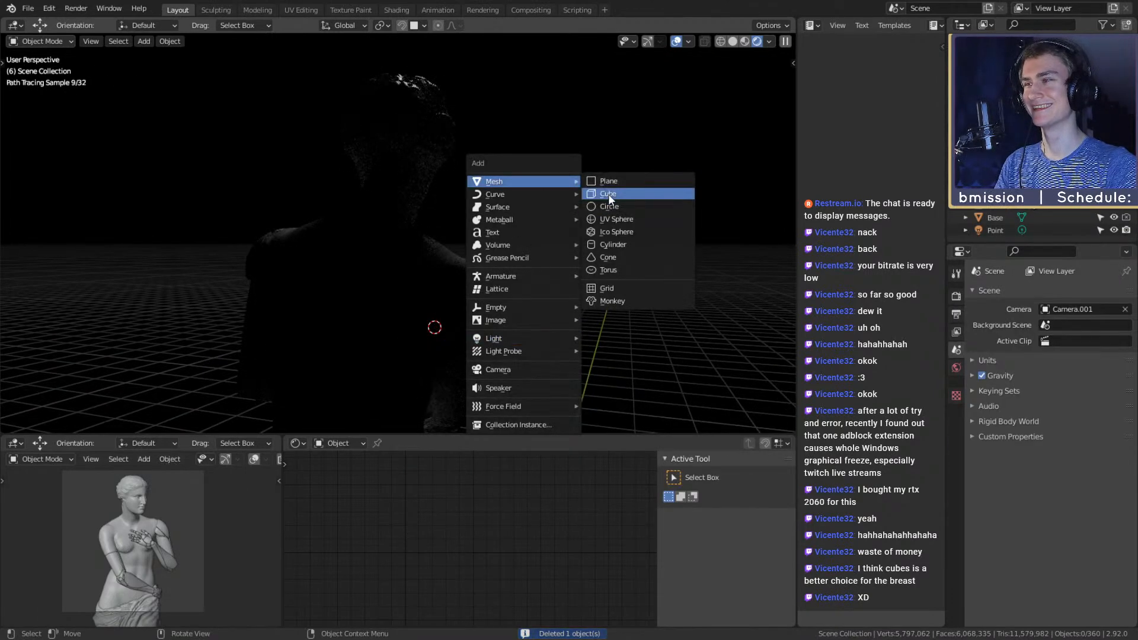
click(608, 193)
key(s)
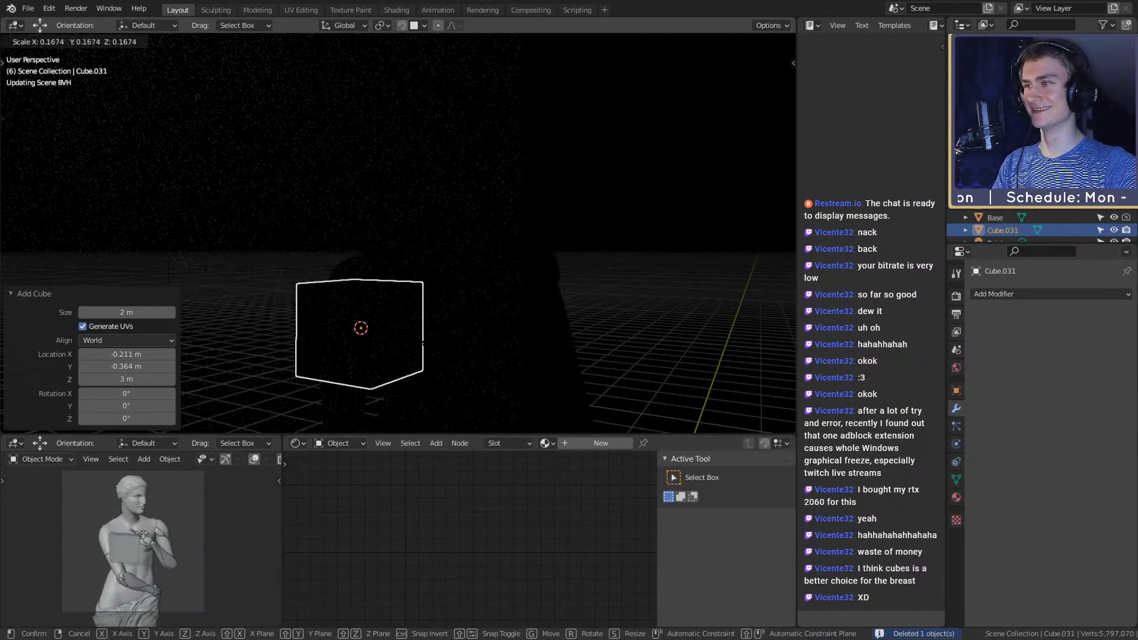
click(418, 346)
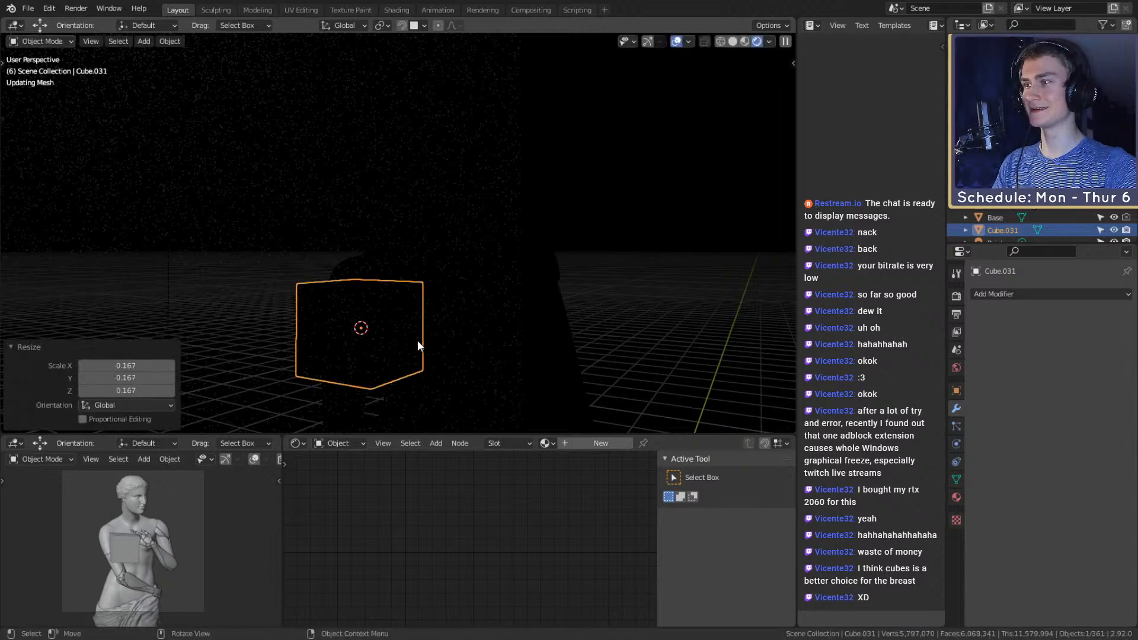
middle_drag(536, 329, 669, 345)
key(s)
click(463, 339)
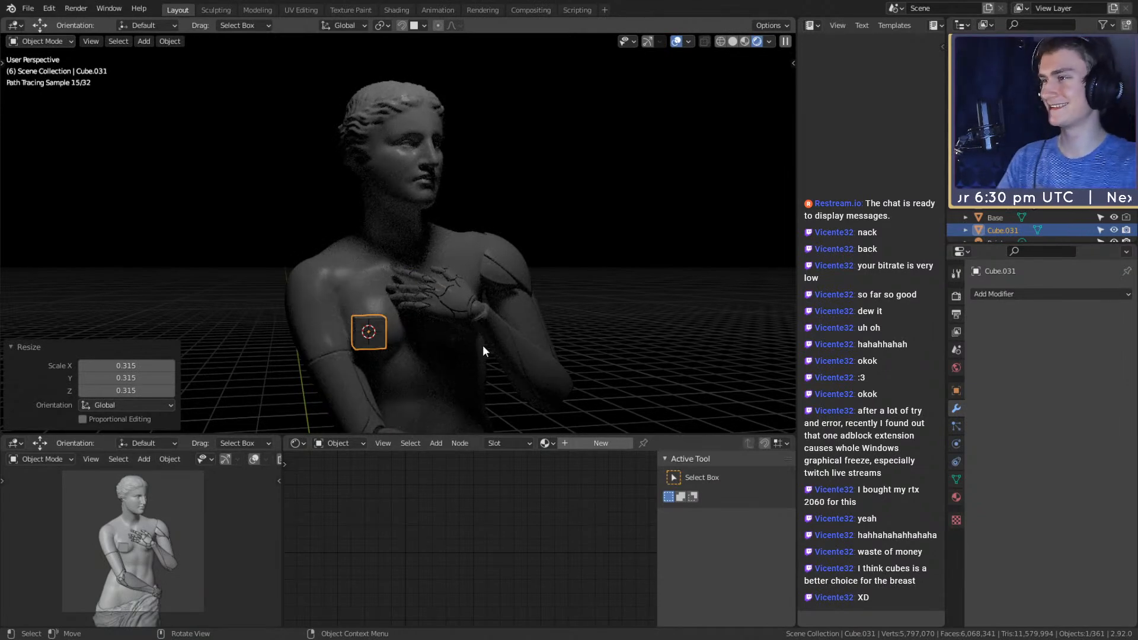
Snap the 3D cursor to the sphere in the other breast behind the raised hand and delete that sphere
middle_drag(468, 337, 387, 343)
click(444, 327)
key(shift+s)
click(496, 355)
key(Delete)
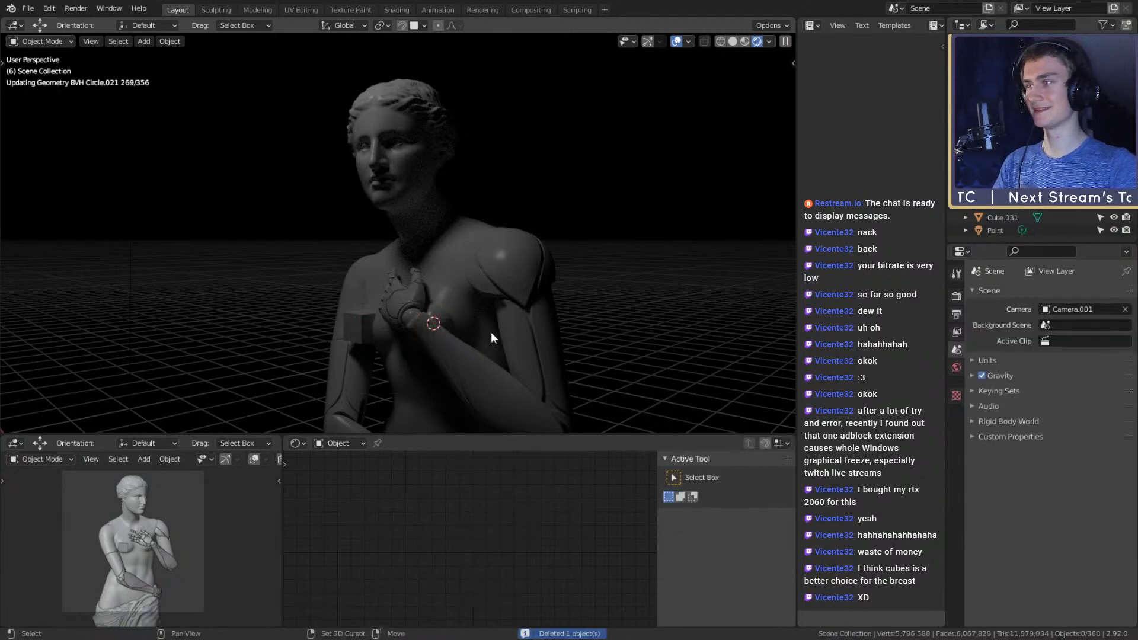
Add a second cube at the 3D cursor and scale it down by about 0.05 and again by 0.785
key(shift+a)
mouse_move(491, 332)
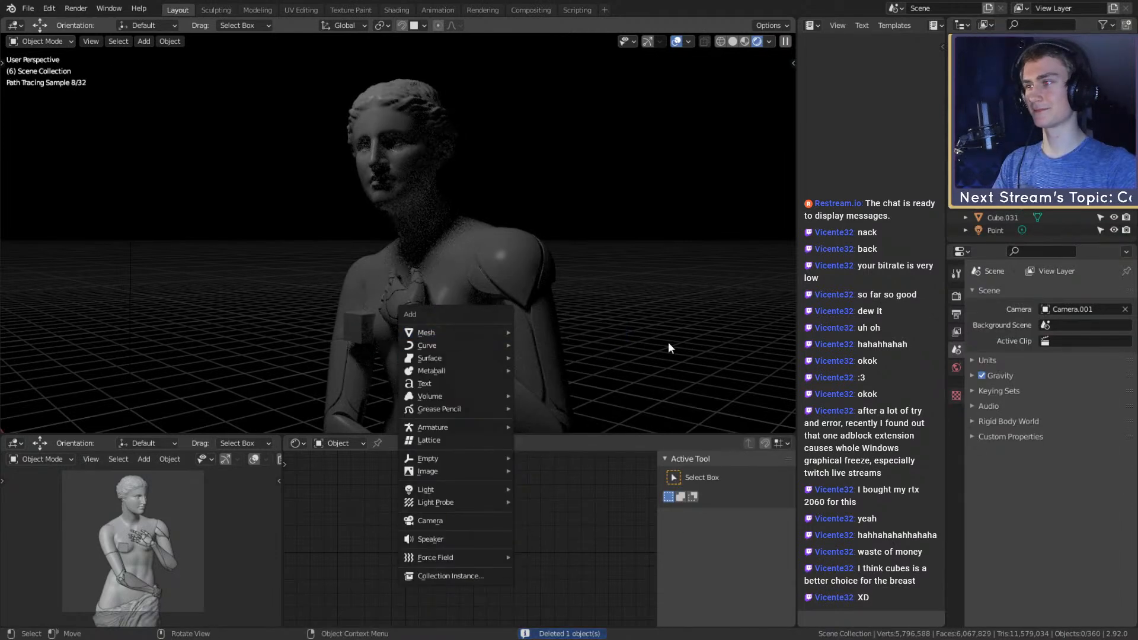
key(shift+a)
click(672, 341)
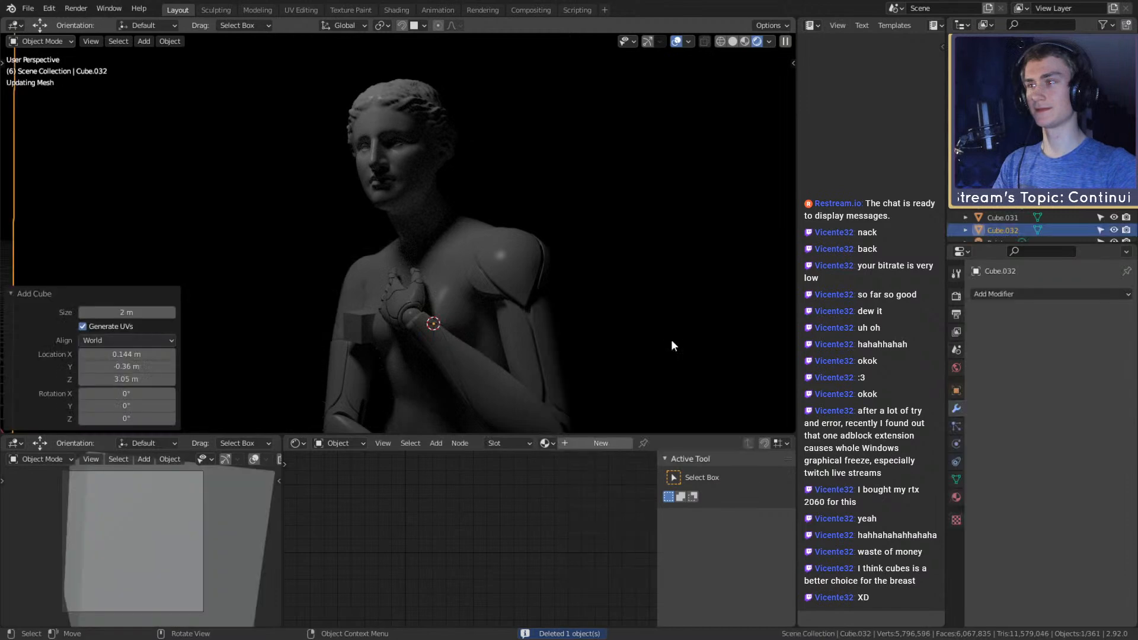
key(s)
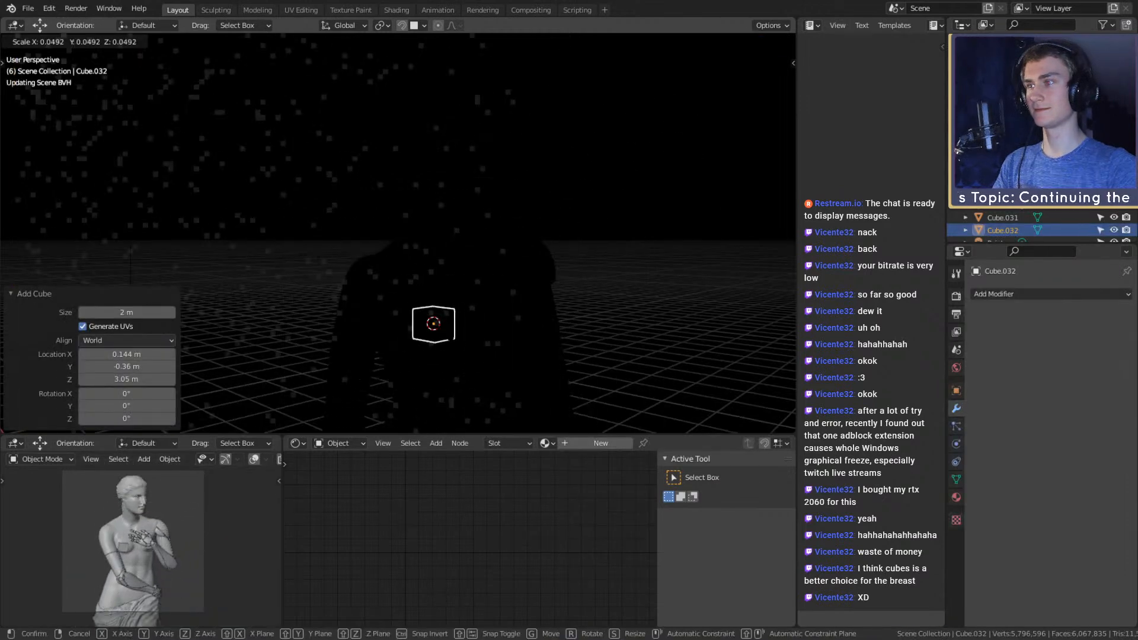
click(536, 333)
key(s)
click(512, 335)
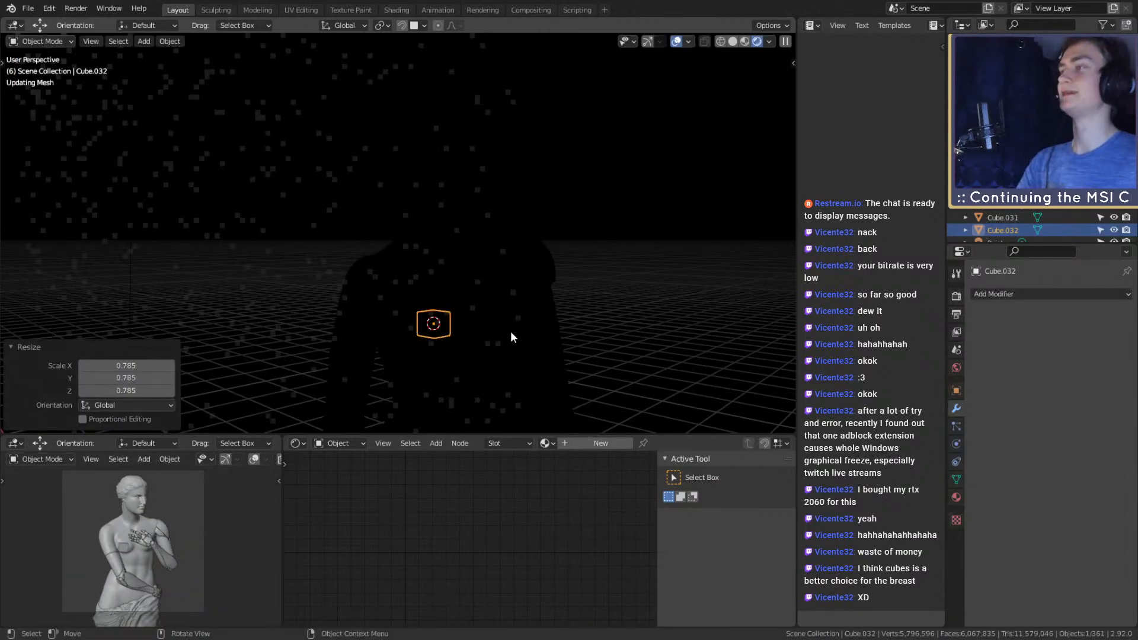
Deselect the cube and make Select Box the active tool in the 3D viewport
click(625, 268)
middle_drag(541, 299, 471, 288)
scroll(557, 316, down, 4)
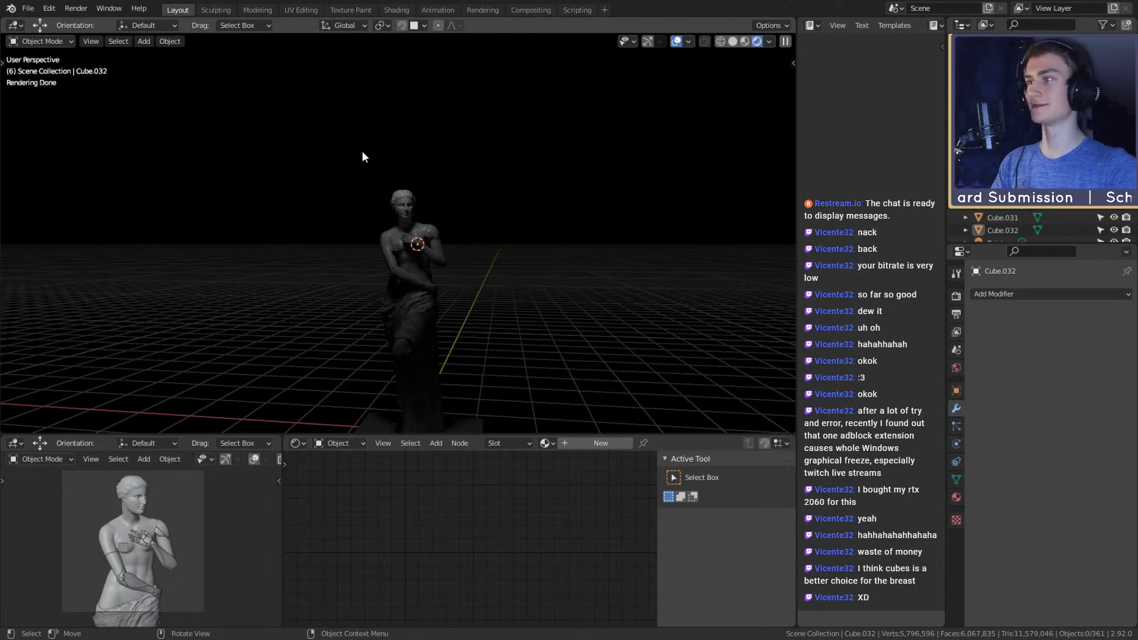
middle_drag(571, 82, 408, 175)
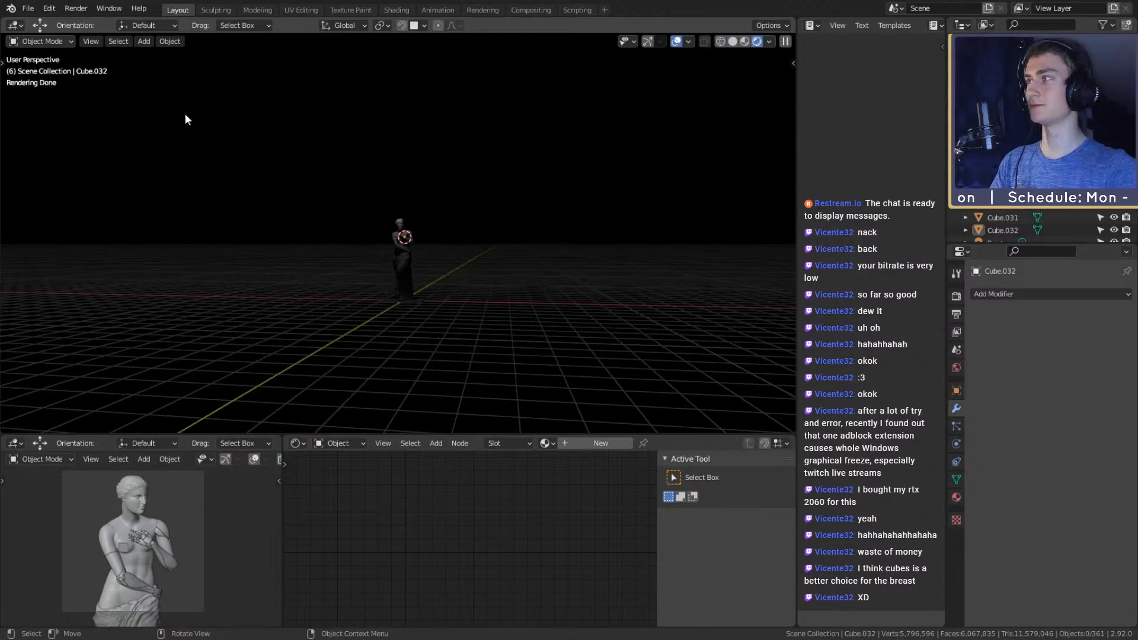
key(t)
click(15, 71)
key(t)
Box-select the statue and light to reveal their origins, and pick the stray origin beside the statue
drag(551, 139, 262, 294)
scroll(356, 249, up, 7)
drag(482, 56, 216, 123)
click(599, 234)
scroll(599, 233, down, 3)
drag(602, 189, 242, 341)
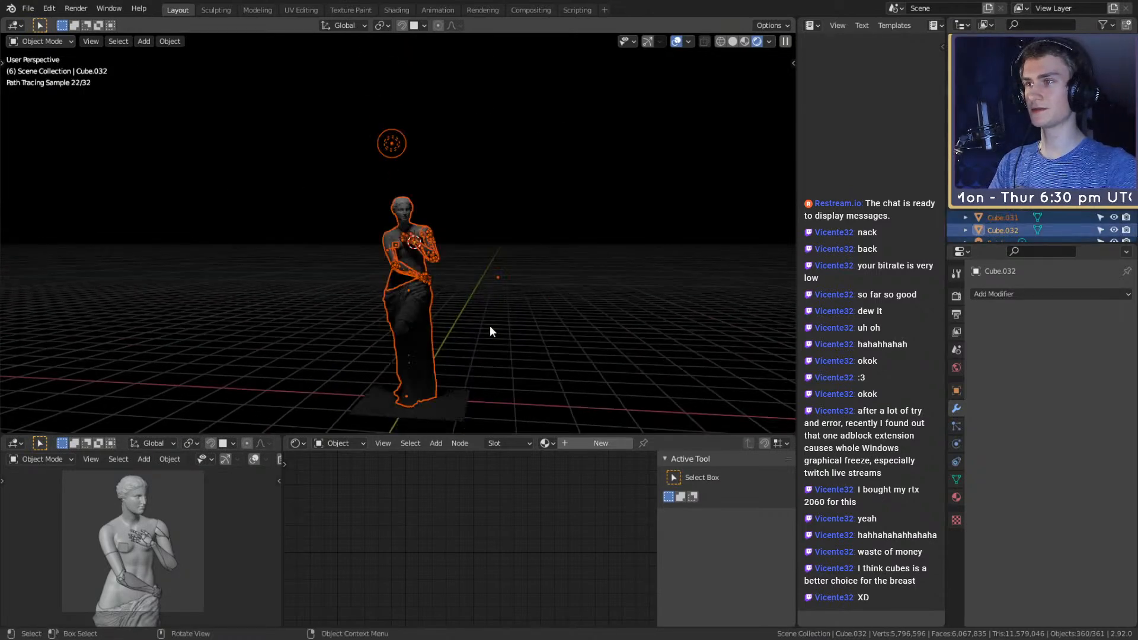
click(498, 276)
Switch the main 3D viewport to solid shading and select the statue's body
scroll(504, 284, up, 5)
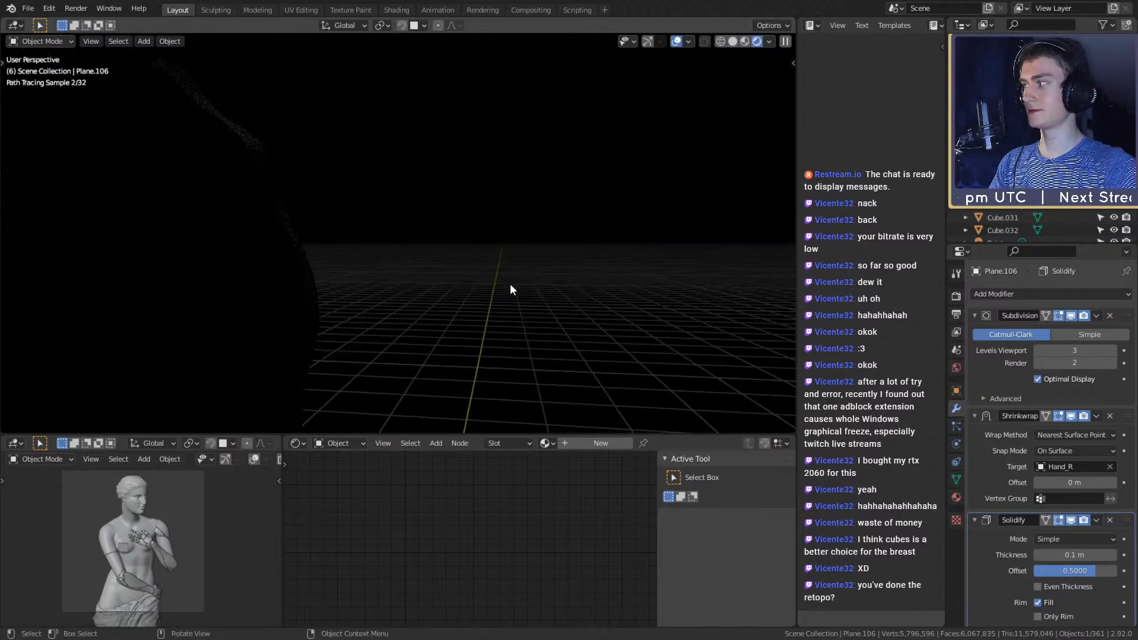
mouse_move(510, 283)
middle_down()
mouse_move(316, 271)
mouse_move(500, 261)
mouse_move(453, 270)
mouse_move(417, 249)
mouse_move(513, 331)
mouse_move(508, 323)
mouse_move(511, 347)
middle_up()
key(z)
click(564, 211)
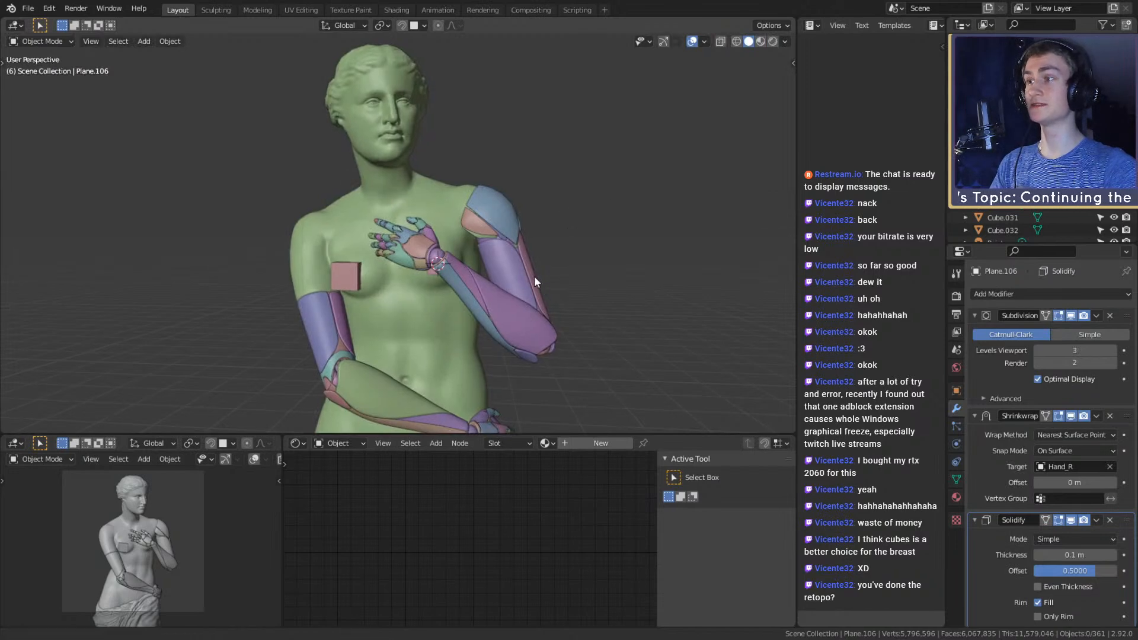
click(379, 149)
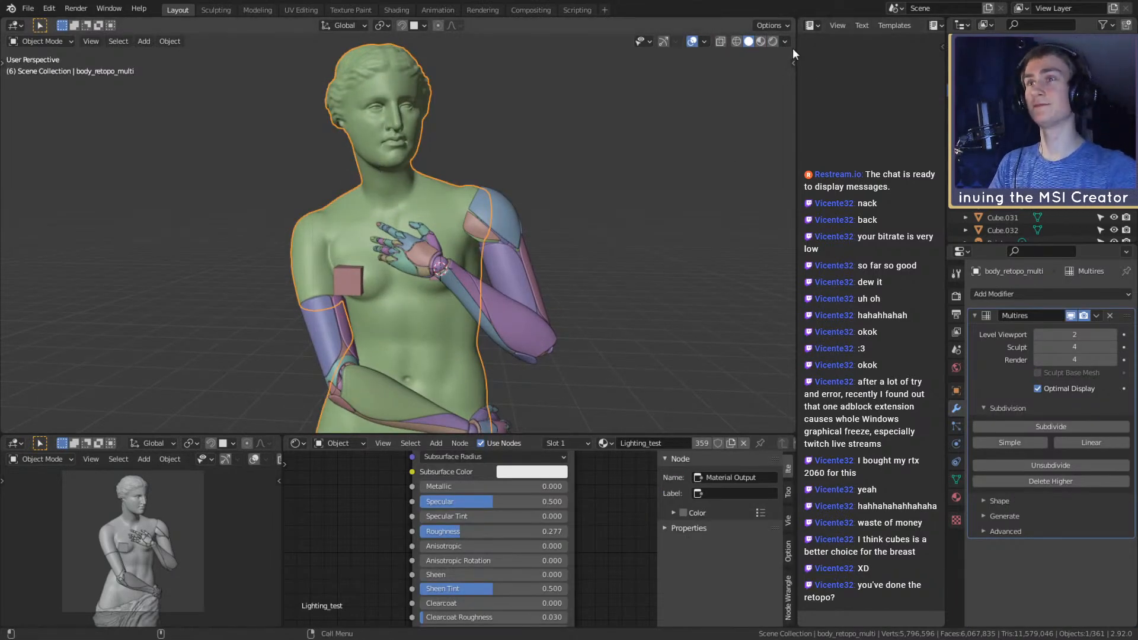
drag(790, 64, 658, 66)
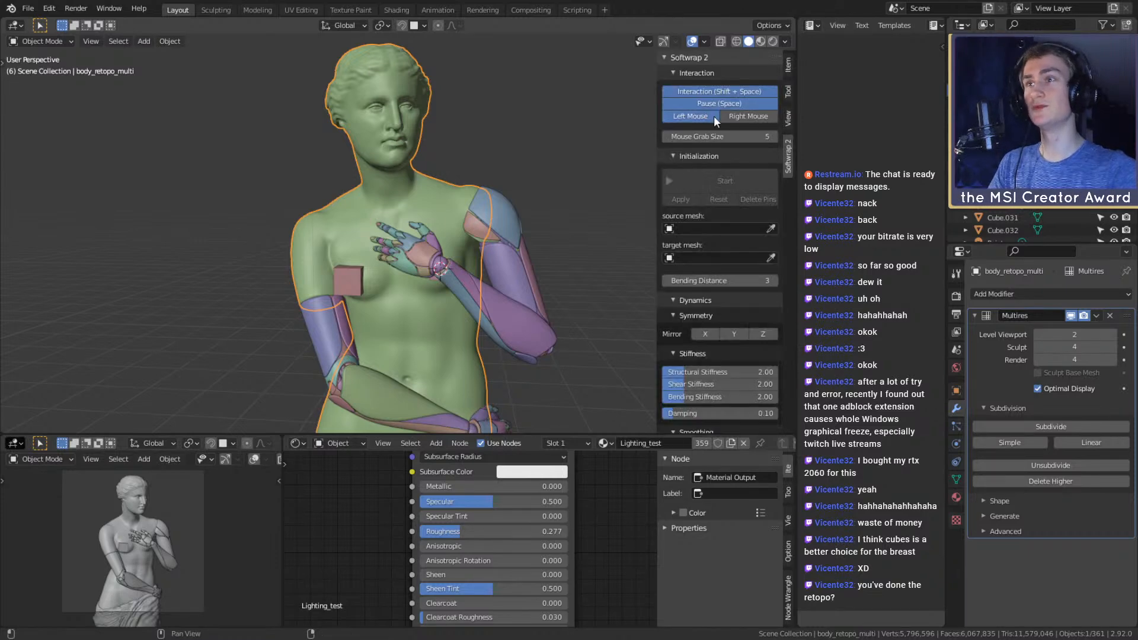
key(n)
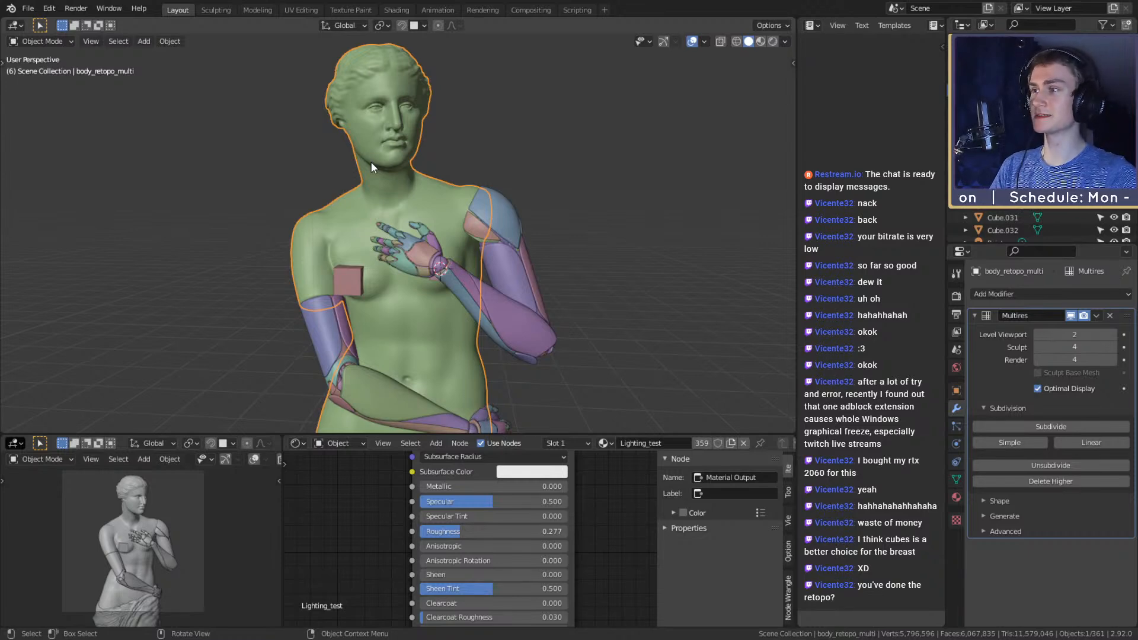
Examine the statue's head, torso and mechanical arms from several angles, and clear the selection
scroll(410, 265, up, 1)
middle_drag(410, 265, 386, 265)
scroll(470, 243, up, 3)
scroll(400, 264, up, 2)
middle_drag(394, 170, 433, 284)
scroll(430, 332, down, 5)
scroll(482, 301, up, 2)
scroll(481, 301, up, 2)
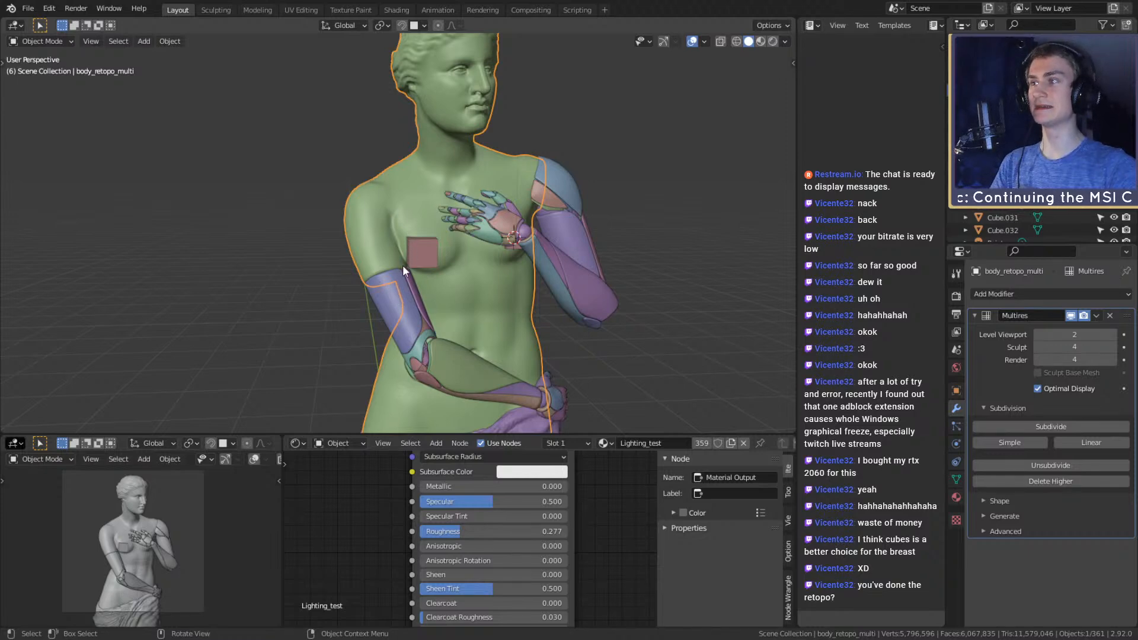
middle_drag(533, 209, 580, 241)
scroll(581, 242, up, 3)
shift+middle_drag(627, 300, 596, 251)
click(597, 251)
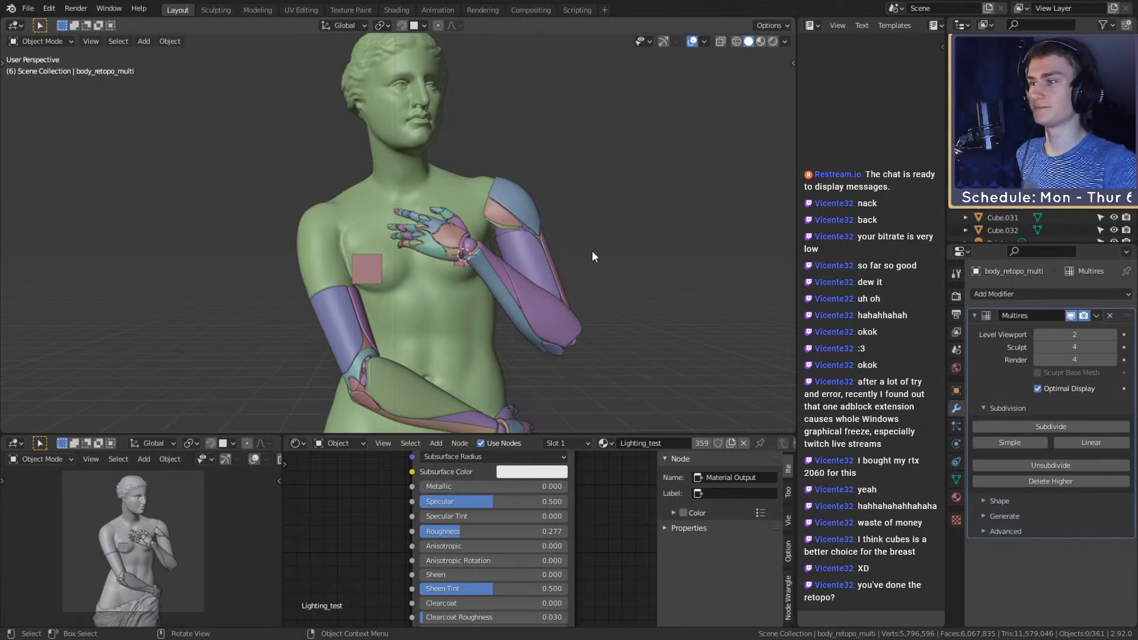
Select the cloth around the statue's hips and legs and examine its folds
click(468, 208)
scroll(495, 258, down, 3)
shift+middle_drag(501, 289, 484, 213)
middle_drag(484, 237, 552, 284)
click(461, 254)
scroll(500, 223, up, 2)
scroll(506, 225, down, 2)
scroll(548, 278, up, 3)
middle_drag(507, 252, 432, 254)
scroll(565, 254, down, 5)
scroll(387, 281, up, 2)
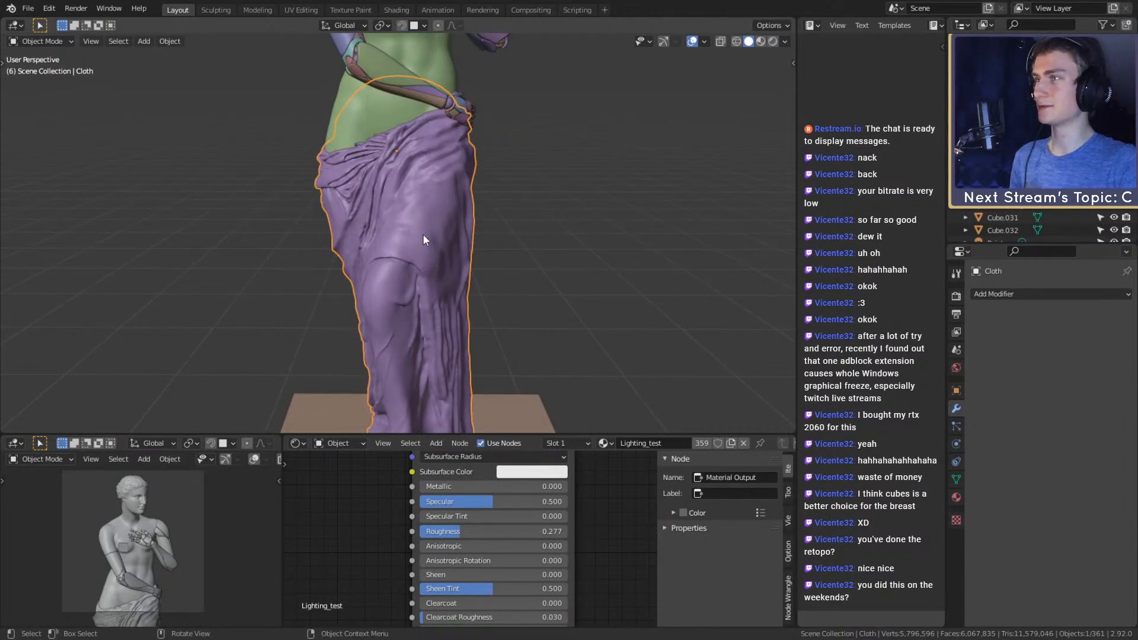
Select the statue's body mesh again in place of the cloth
shift+middle_drag(468, 134, 517, 238)
click(440, 229)
right_click(429, 232)
click(404, 240)
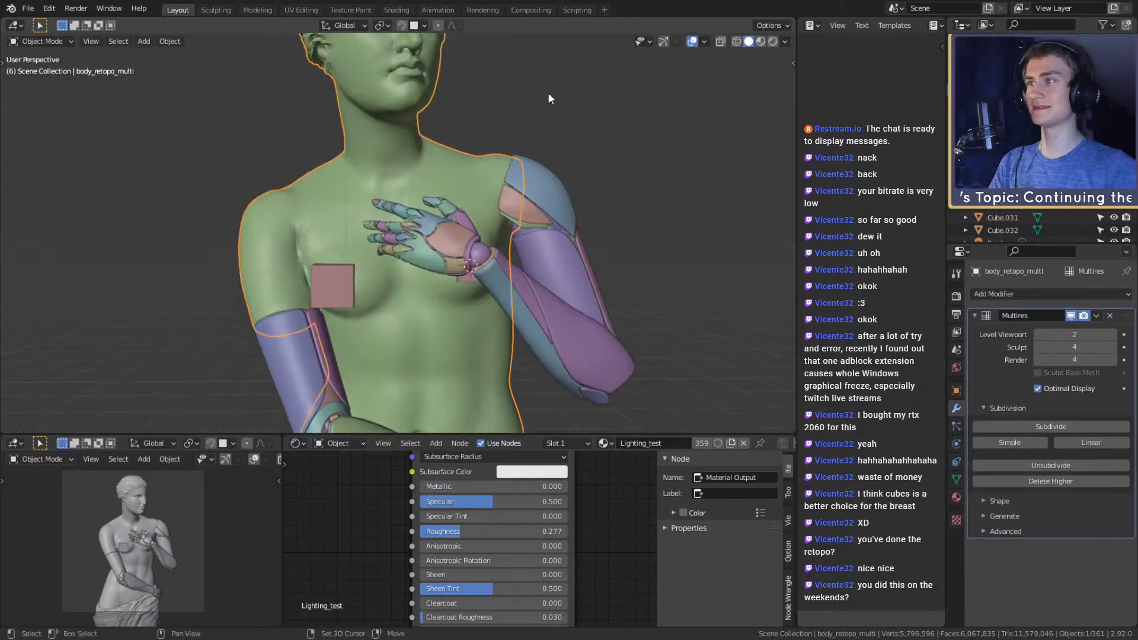
shift+middle_drag(550, 113, 560, 248)
scroll(560, 247, up, 4)
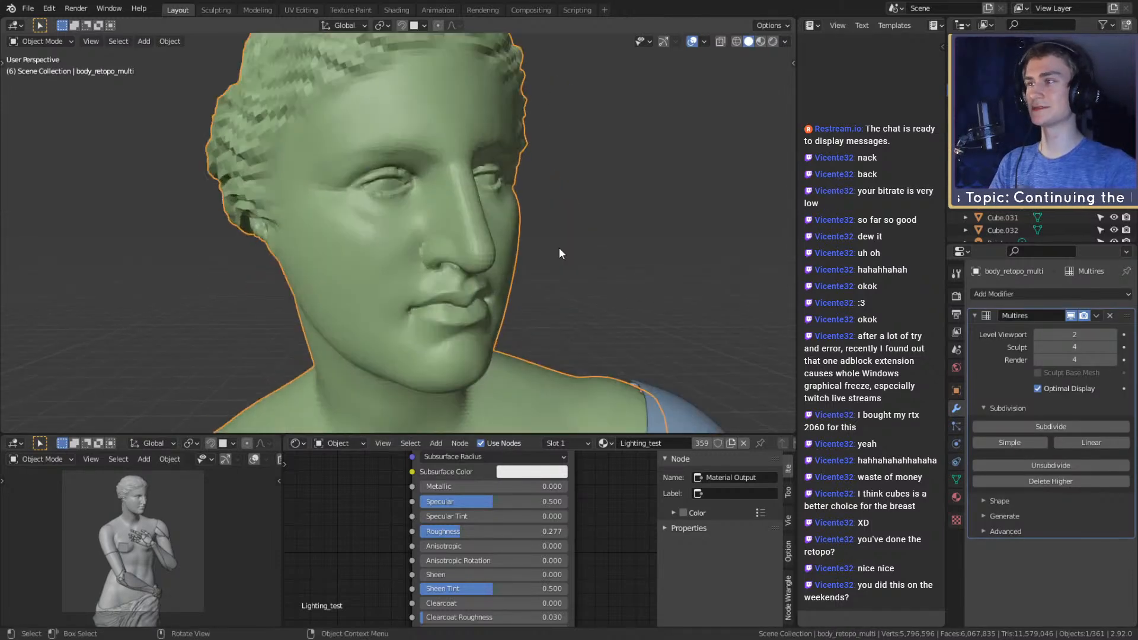
Lower the body's Multires viewport level to 0 and inspect the coarse head and shoulders
click(1037, 334)
click(1037, 334)
scroll(537, 308, down, 4)
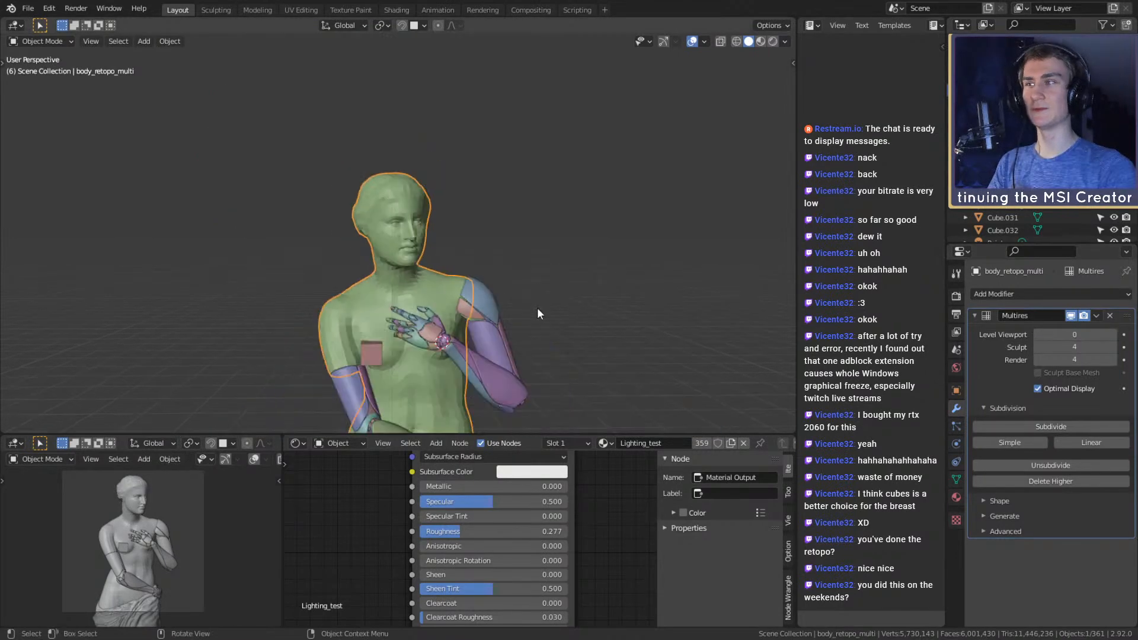
scroll(522, 290, up, 4)
scroll(491, 237, down, 3)
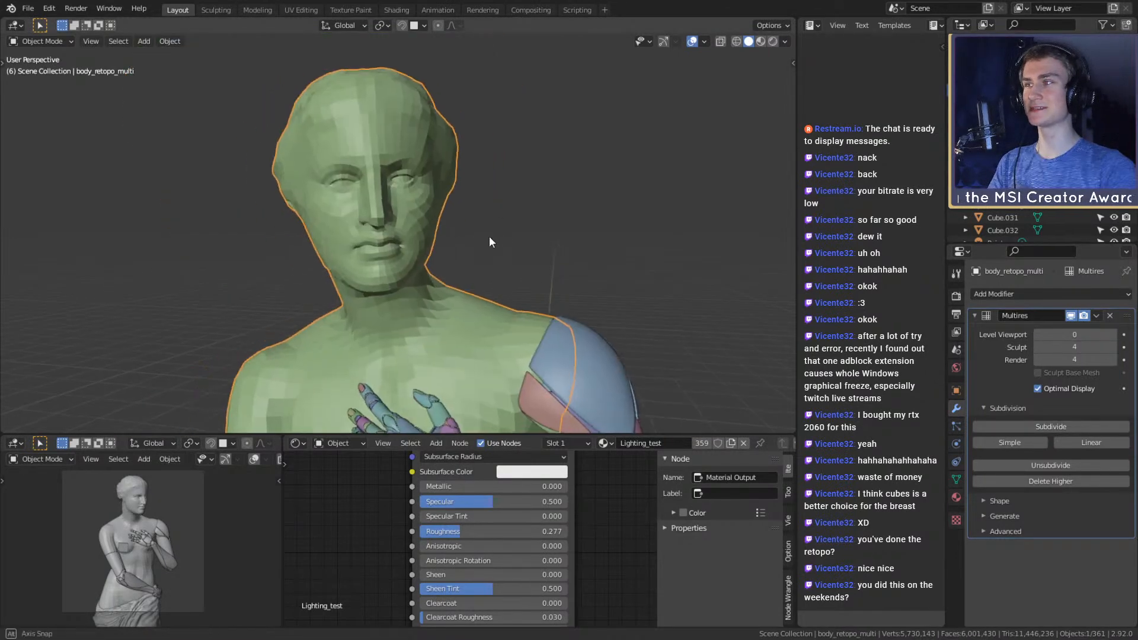
click(505, 240)
click(468, 235)
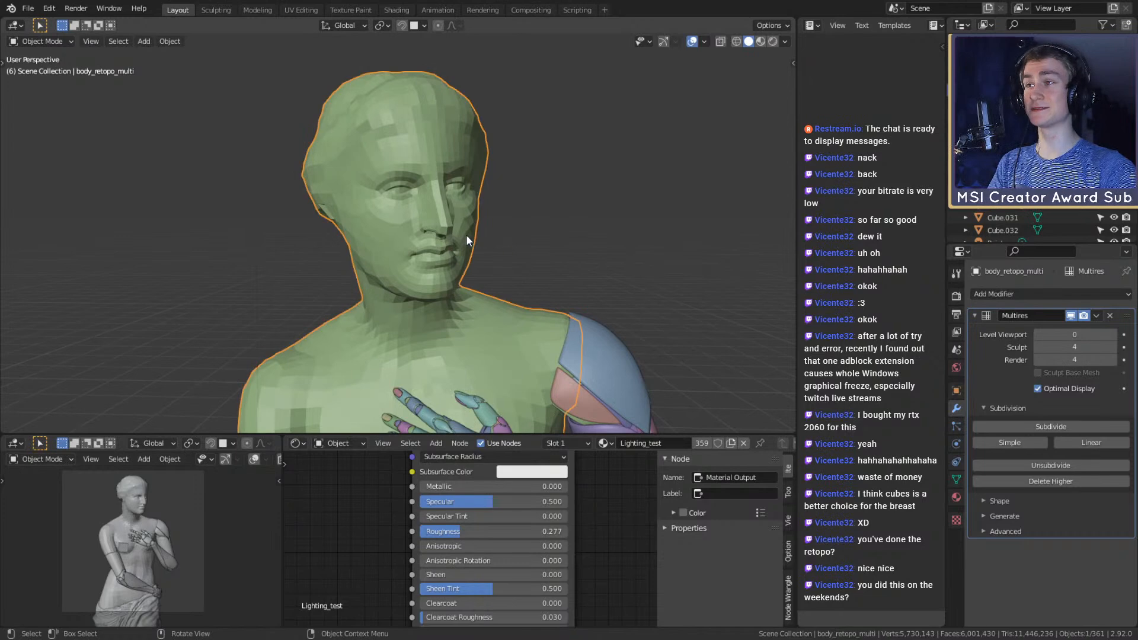
Set the body's Multires viewport level to 4
click(1113, 335)
click(1113, 335)
click(1113, 335)
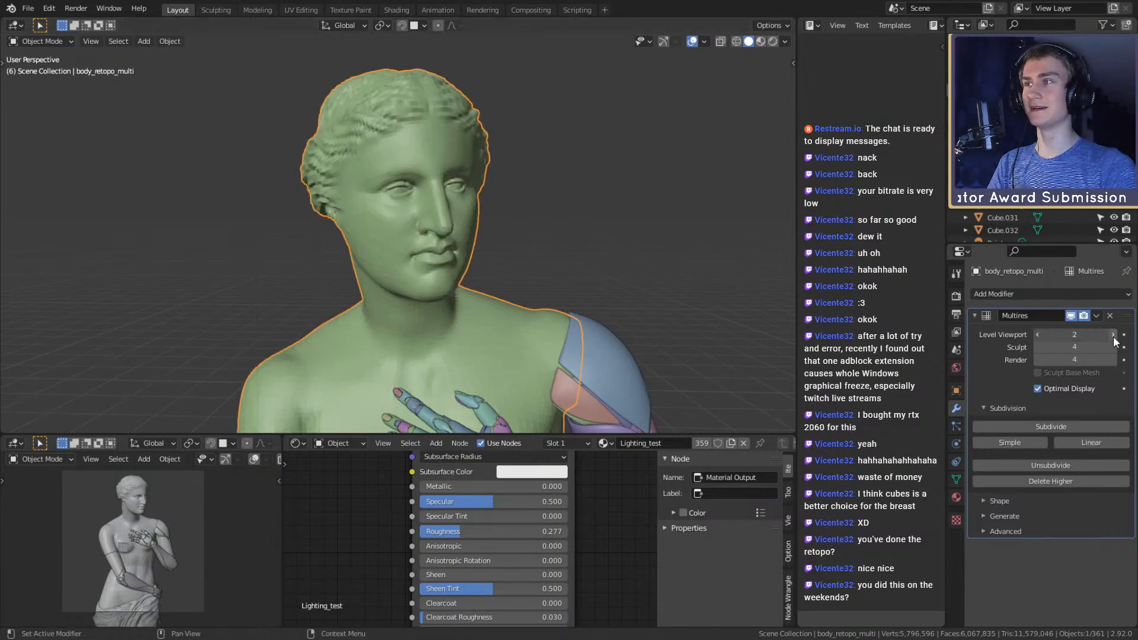
click(1113, 335)
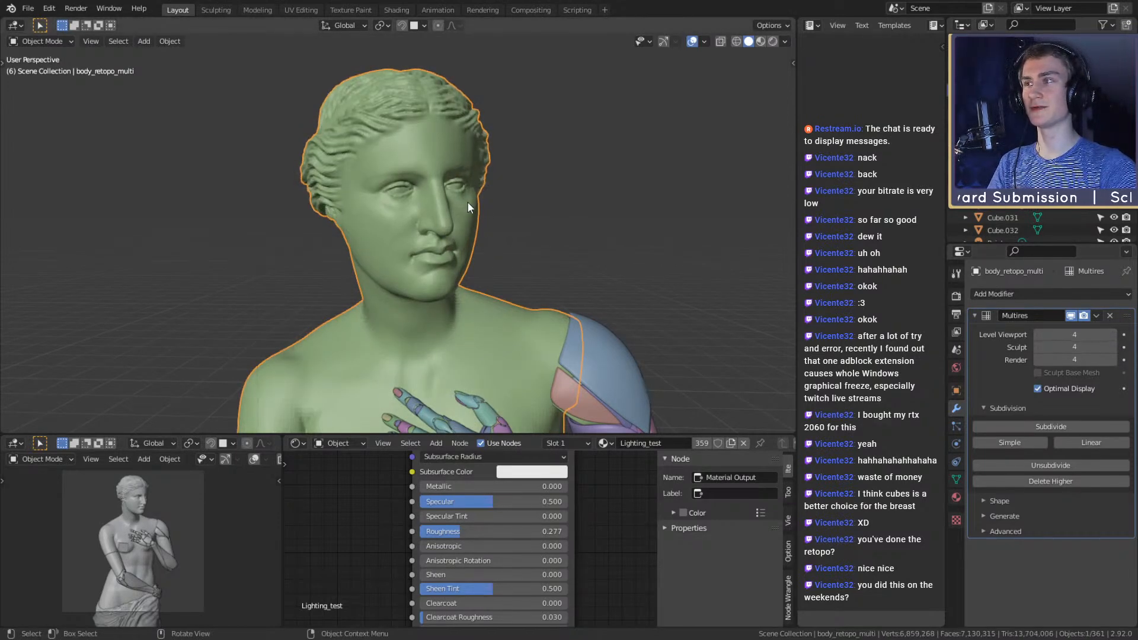
Examine the sculpted detail on the statue's face, hair and upper body
middle_drag(466, 202, 403, 195)
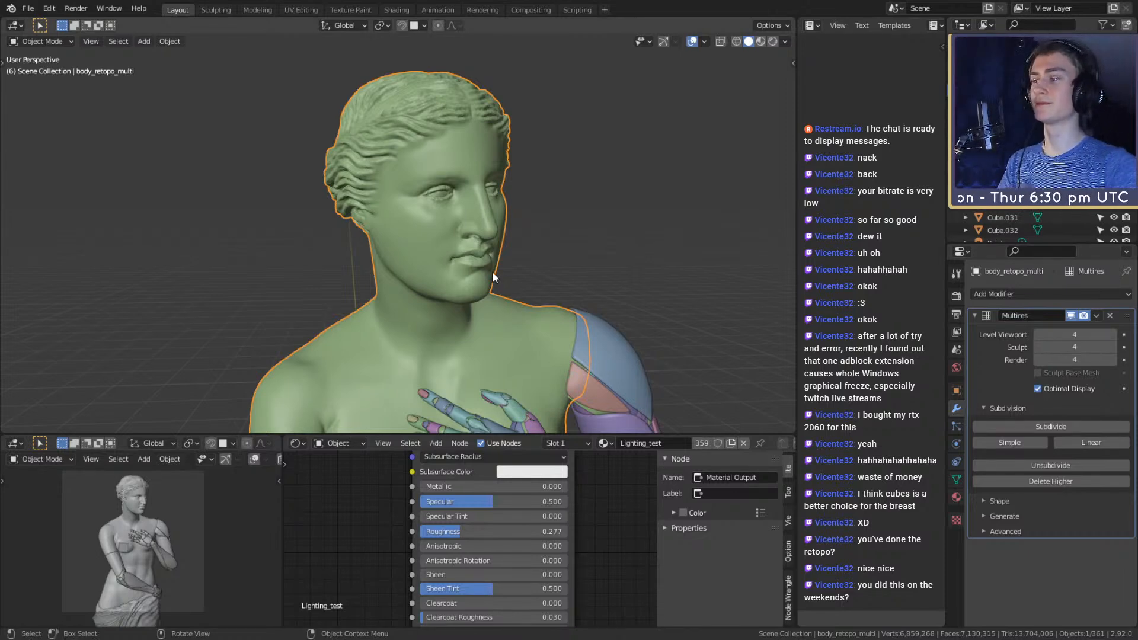
scroll(491, 219, up, 5)
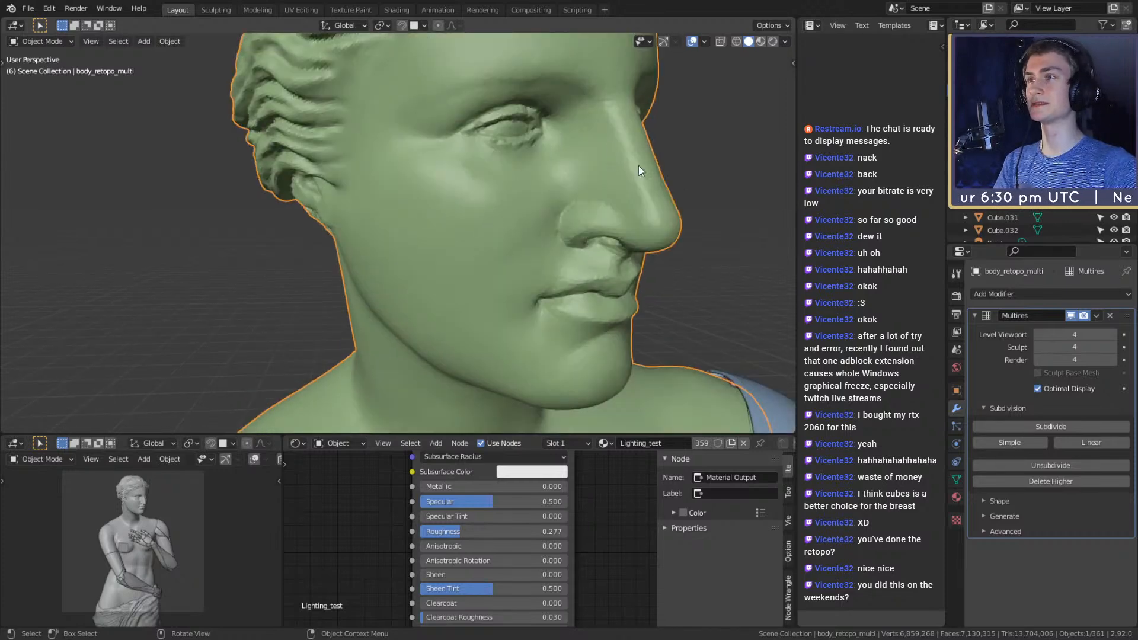
middle_drag(527, 158, 545, 158)
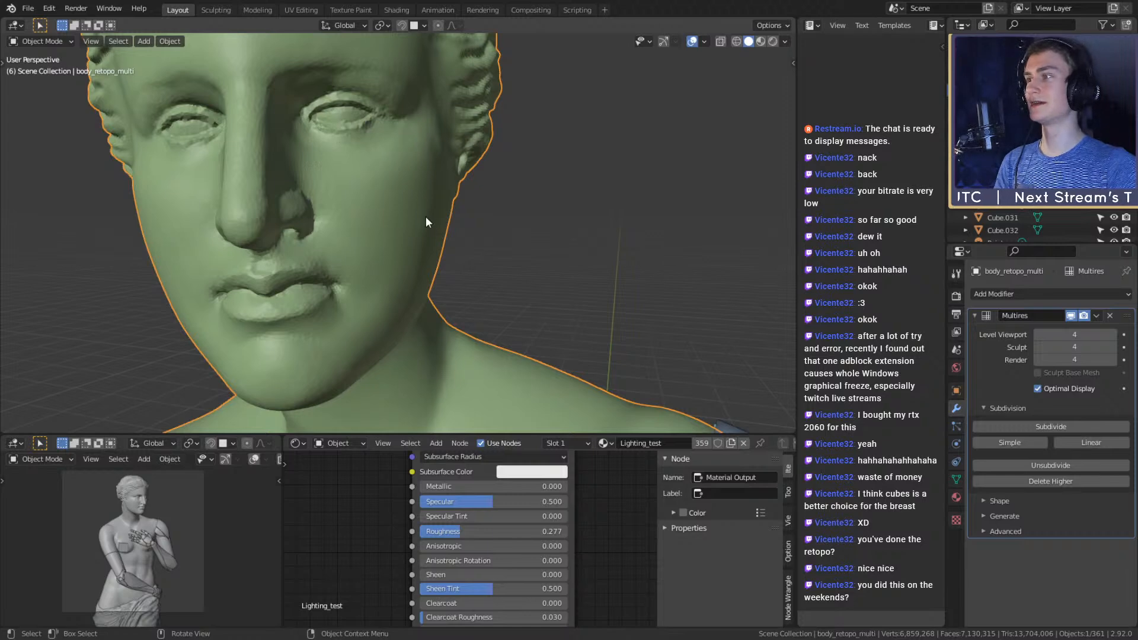
scroll(426, 217, down, 10)
shift+middle_drag(513, 379, 509, 230)
scroll(529, 187, up, 2)
scroll(507, 231, up, 4)
scroll(499, 226, down, 5)
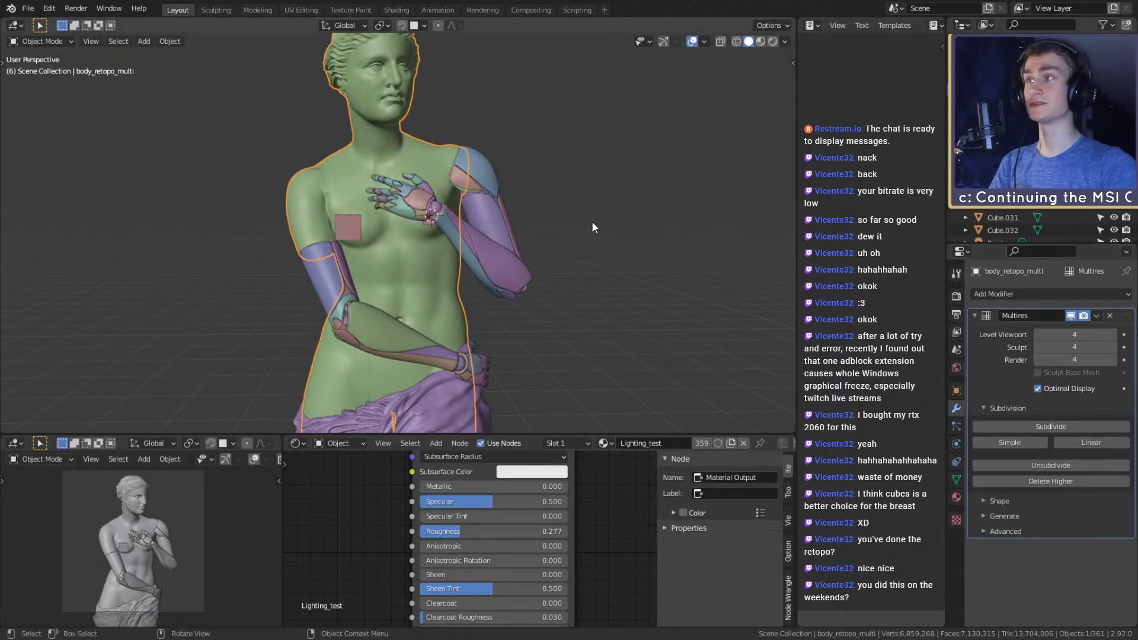
Inspect the base mesh topology of the face in Edit Mode and return to Object Mode
middle_drag(424, 160, 458, 264)
scroll(475, 167, up, 4)
shift+middle_drag(457, 202, 496, 261)
scroll(497, 262, up, 2)
scroll(497, 261, down, 1)
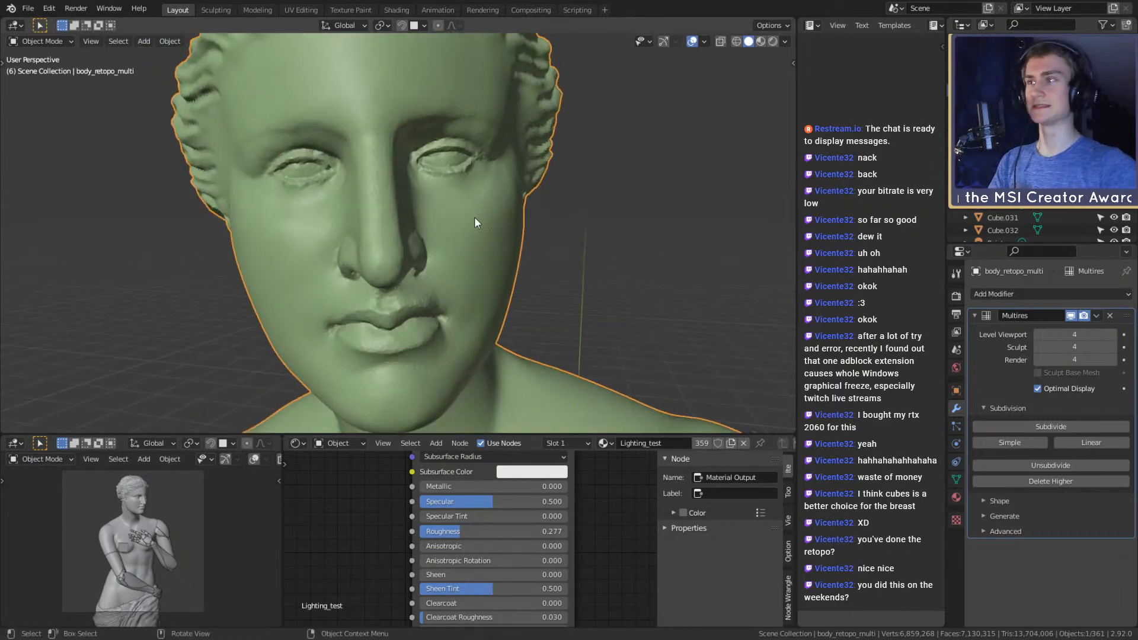
key(Tab)
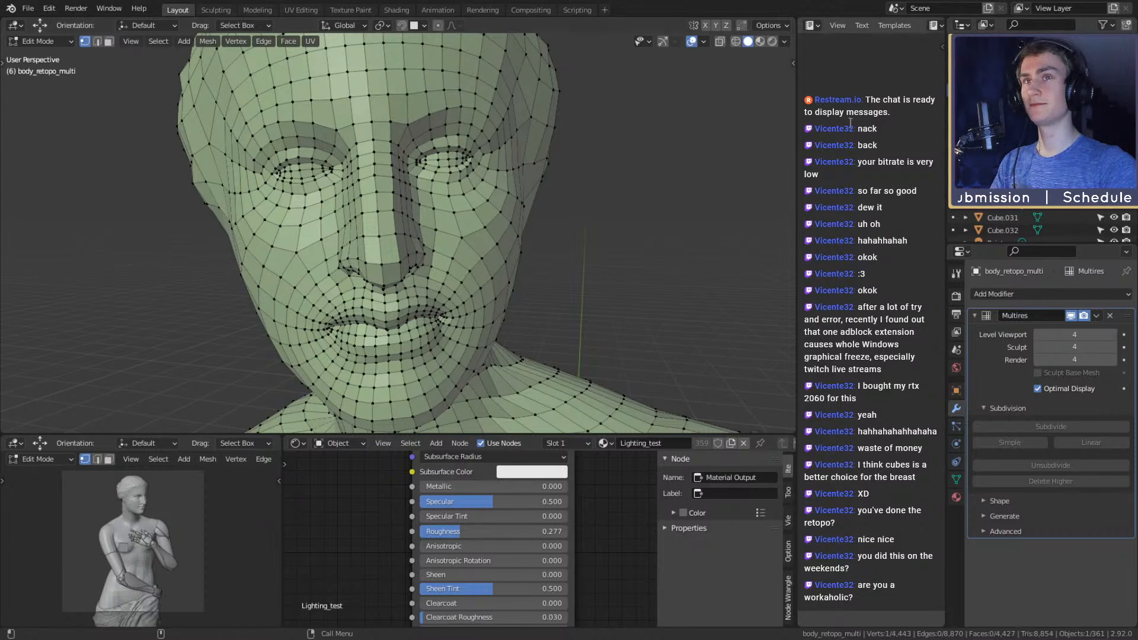
key(Tab)
Hide the retopologized body, show the original sculpted Body mesh from the sculpt collection and select it
scroll(1037, 226, up, 1)
click(1002, 78)
click(966, 78)
click(1114, 143)
scroll(1114, 142, down, 5)
click(1114, 142)
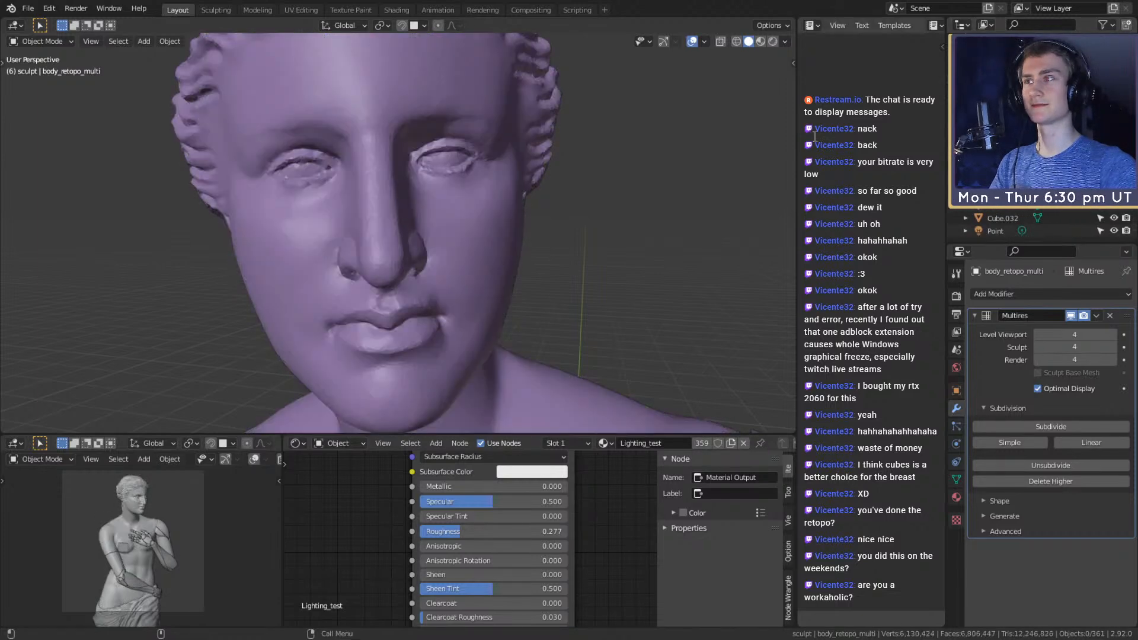
click(527, 198)
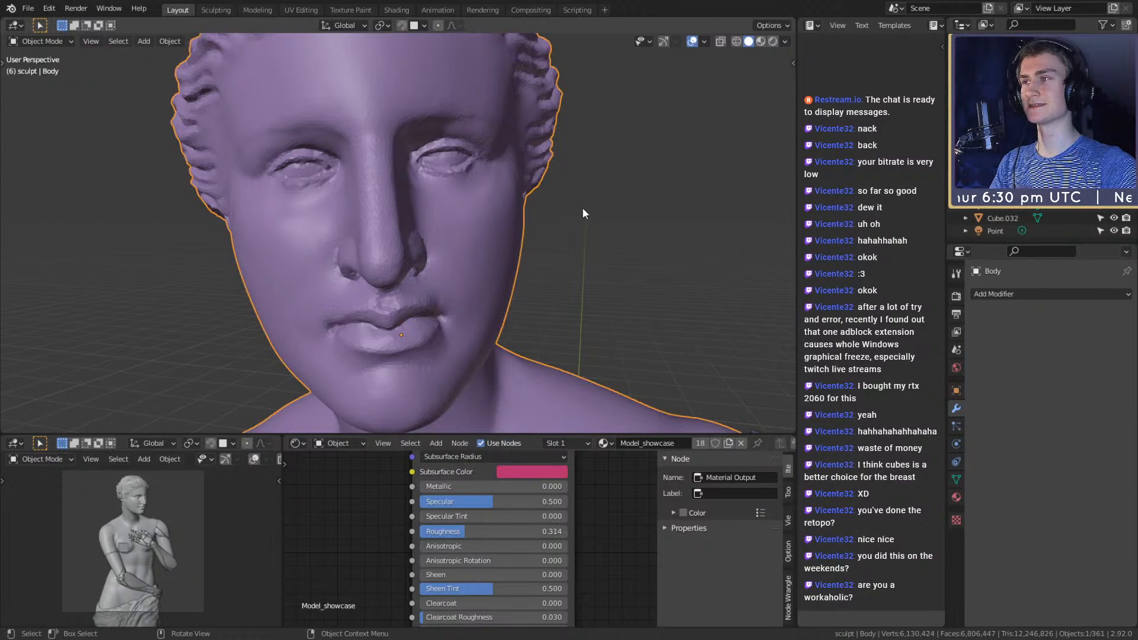
Inspect the sculpted Body's dense mesh in Edit Mode around the face and return to Object Mode
key(Tab)
middle_drag(583, 208, 578, 205)
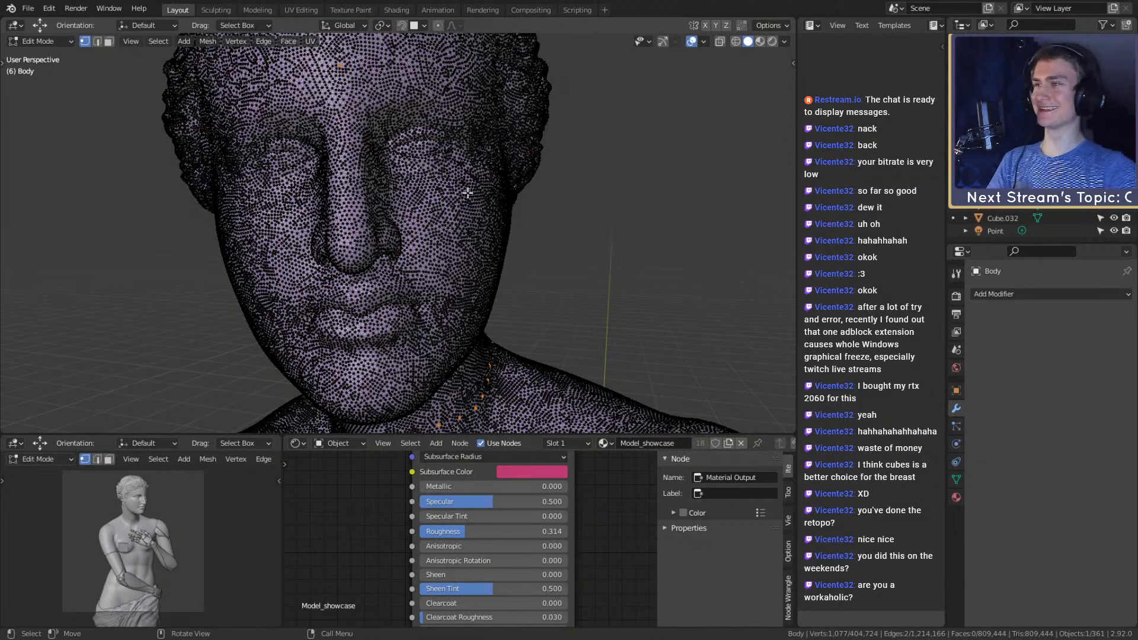
scroll(421, 163, up, 5)
scroll(458, 208, down, 3)
scroll(422, 166, down, 3)
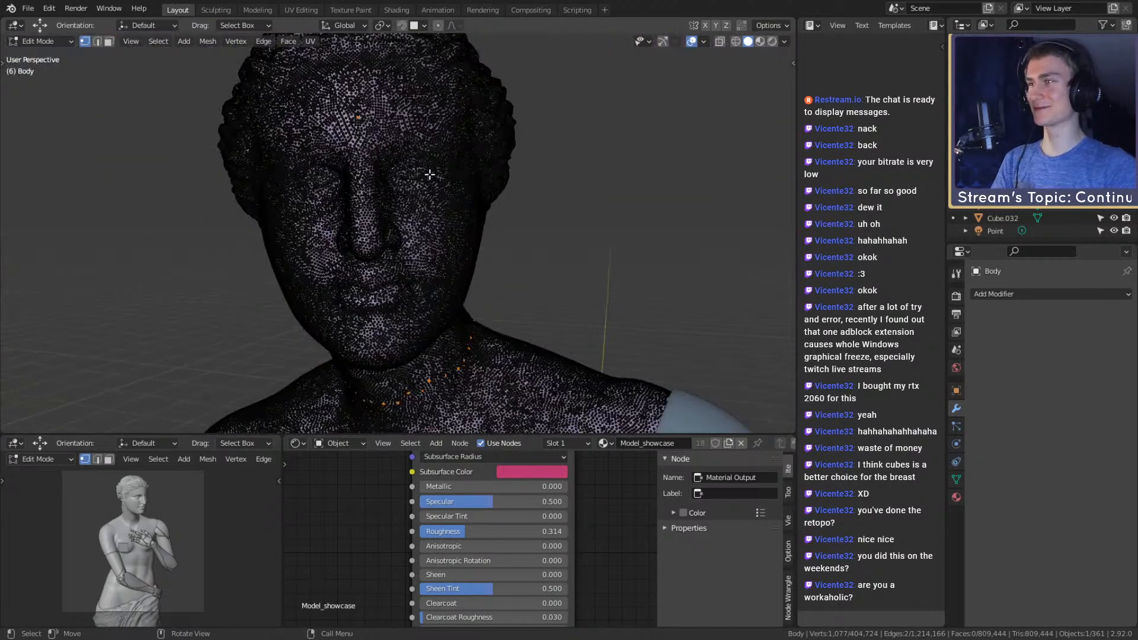
key(Tab)
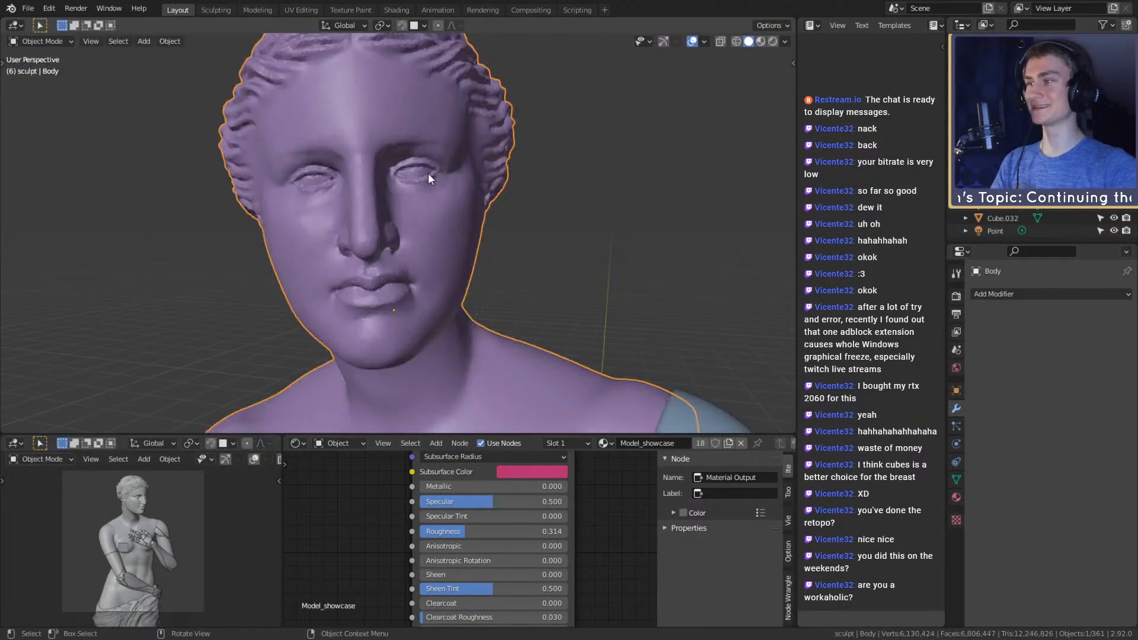
Show the retopologized body again, hide the original sculpted Body and select the retopologized mesh
click(1113, 154)
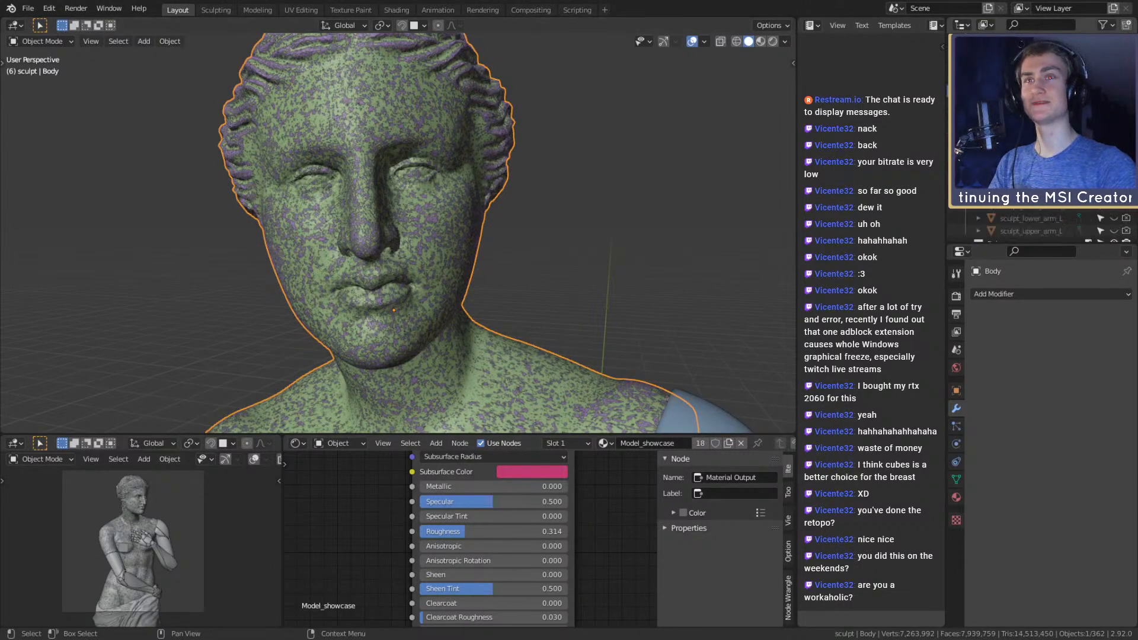
key(h)
click(436, 238)
Select the shortest edge path along the jawline of the retopologized body in edge select mode
key(Tab)
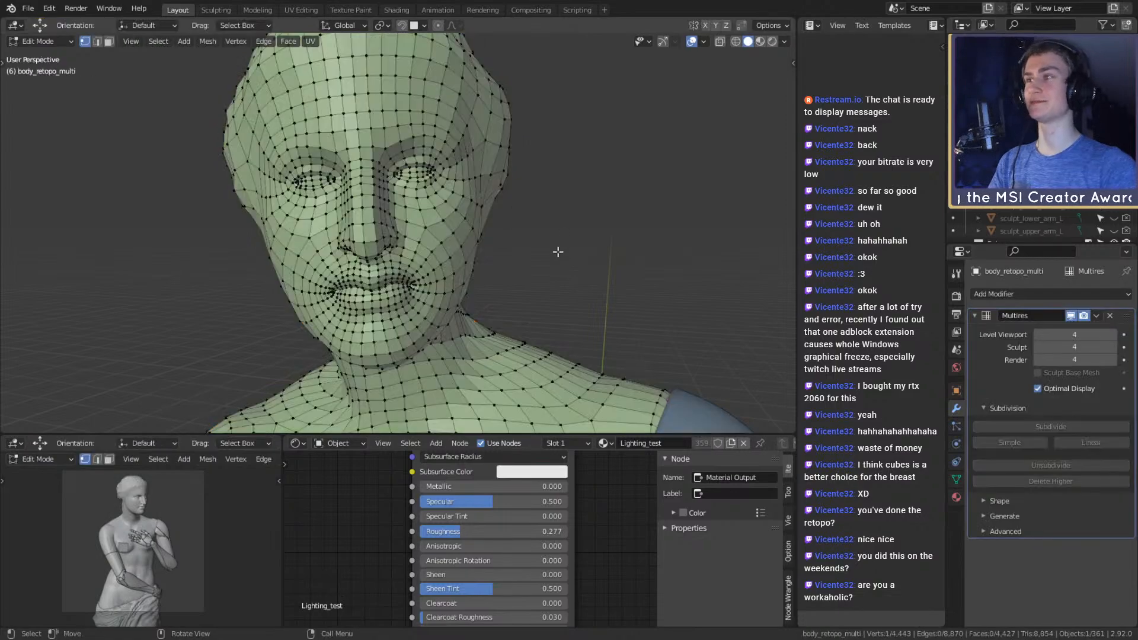
scroll(558, 254, down, 5)
middle_drag(515, 261, 569, 262)
scroll(569, 261, up, 5)
middle_drag(469, 252, 527, 246)
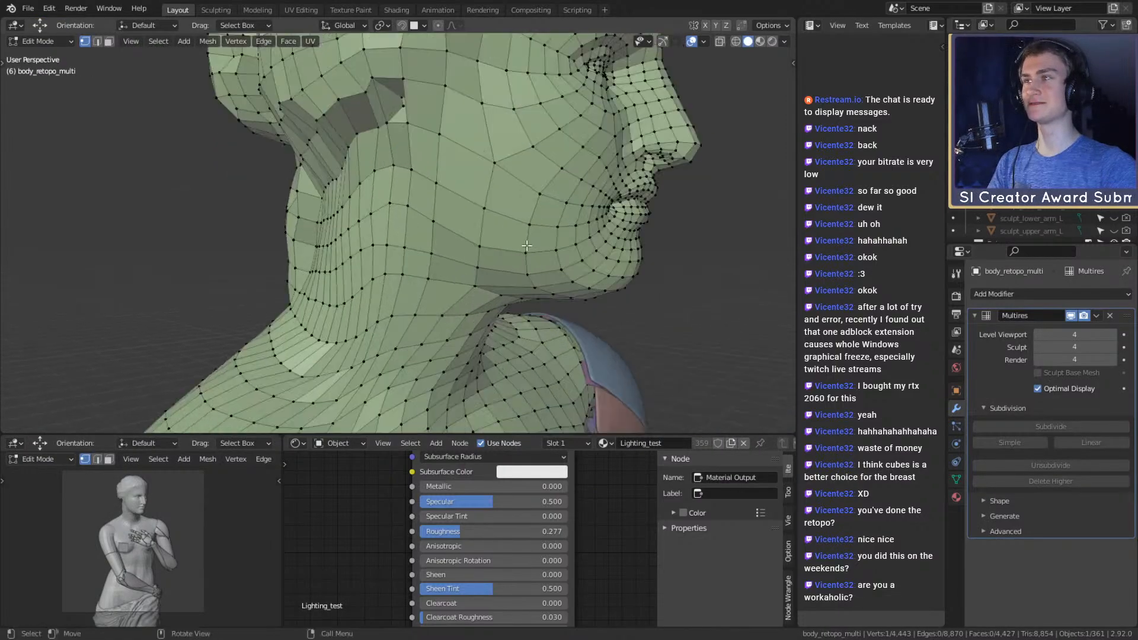
key(2)
click(554, 255)
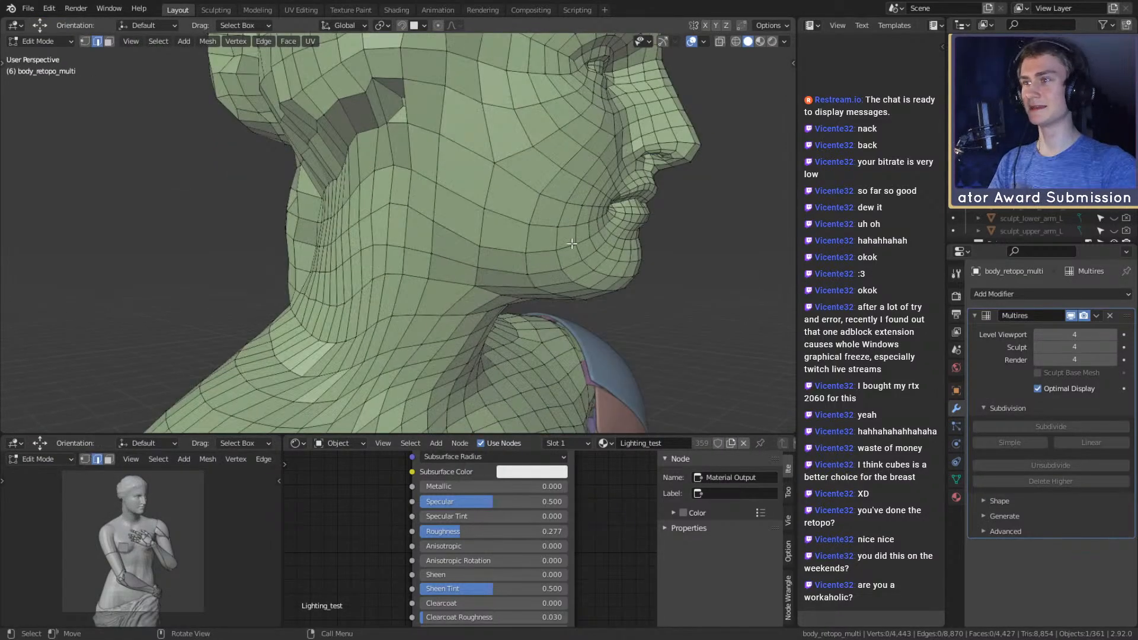
ctrl+click(421, 212)
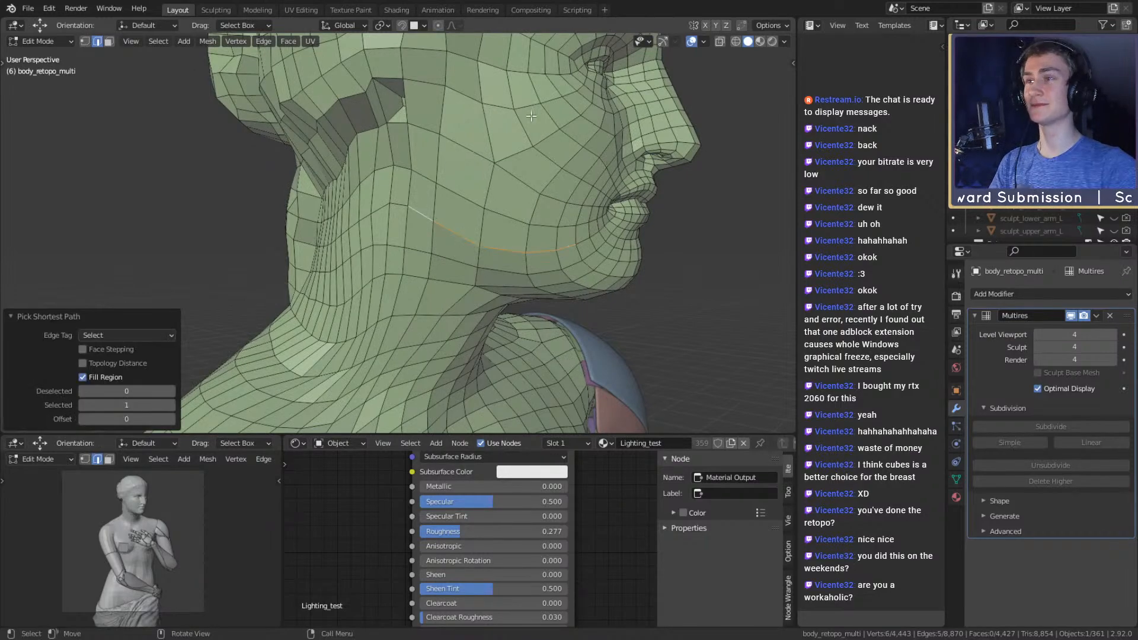
middle_drag(583, 213, 526, 272)
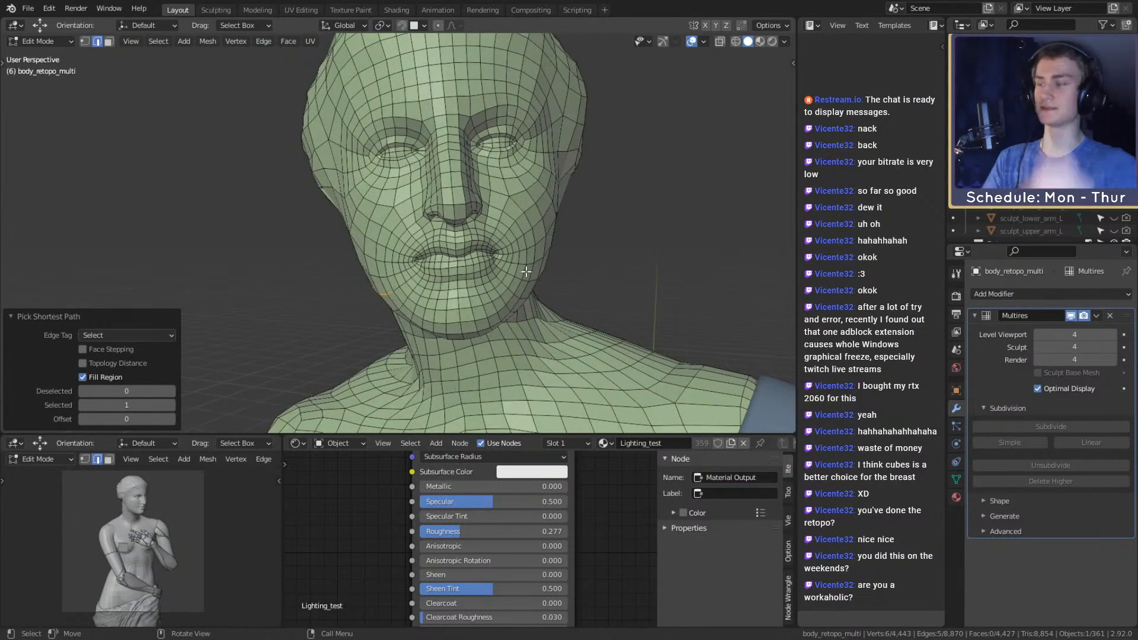
Return to Object Mode and deselect the statue's body
key(Tab)
scroll(535, 266, down, 8)
middle_drag(535, 267, 501, 271)
scroll(514, 298, down, 3)
click(477, 241)
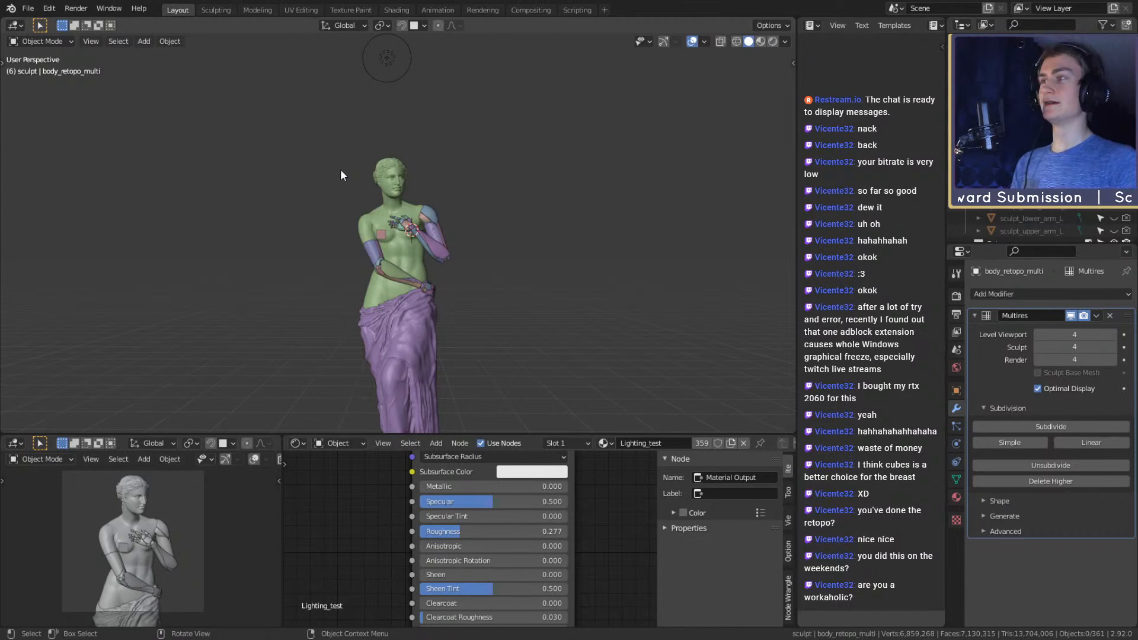
Pick the statue's body and its cloth in turn, frame the cloth in the view and clear the selection
scroll(432, 232, up, 4)
drag(420, 108, 505, 188)
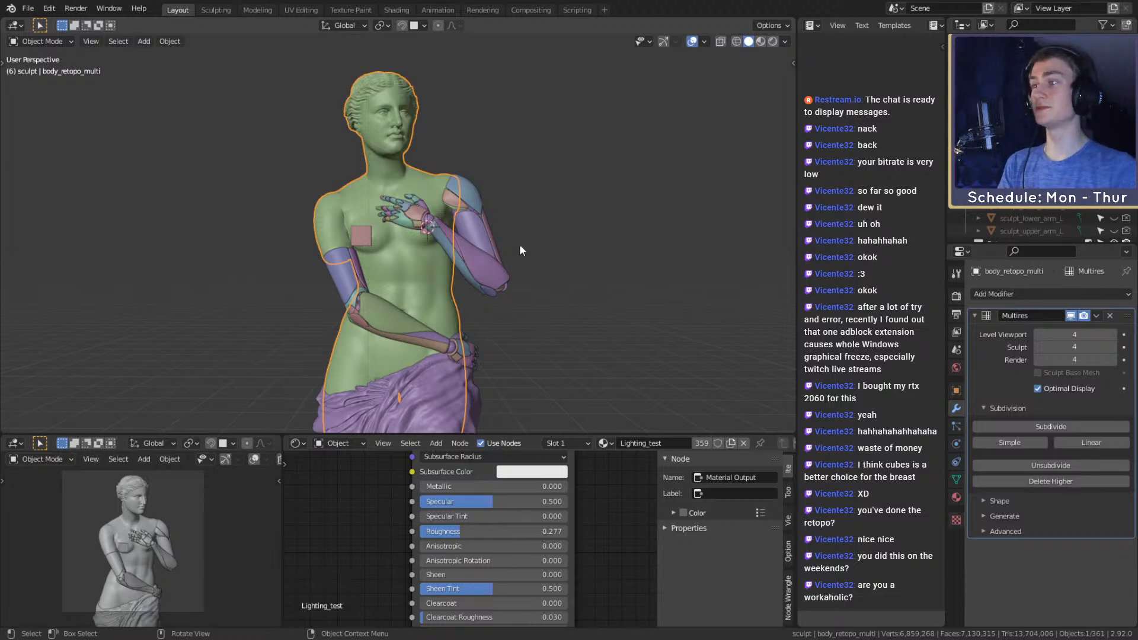
click(567, 171)
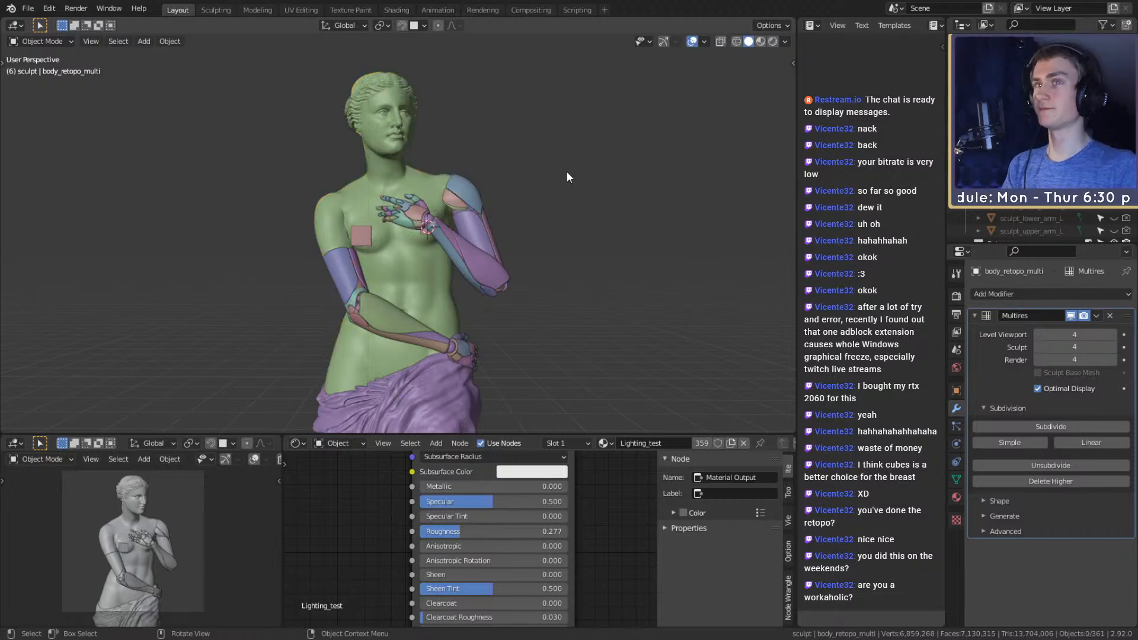
click(418, 394)
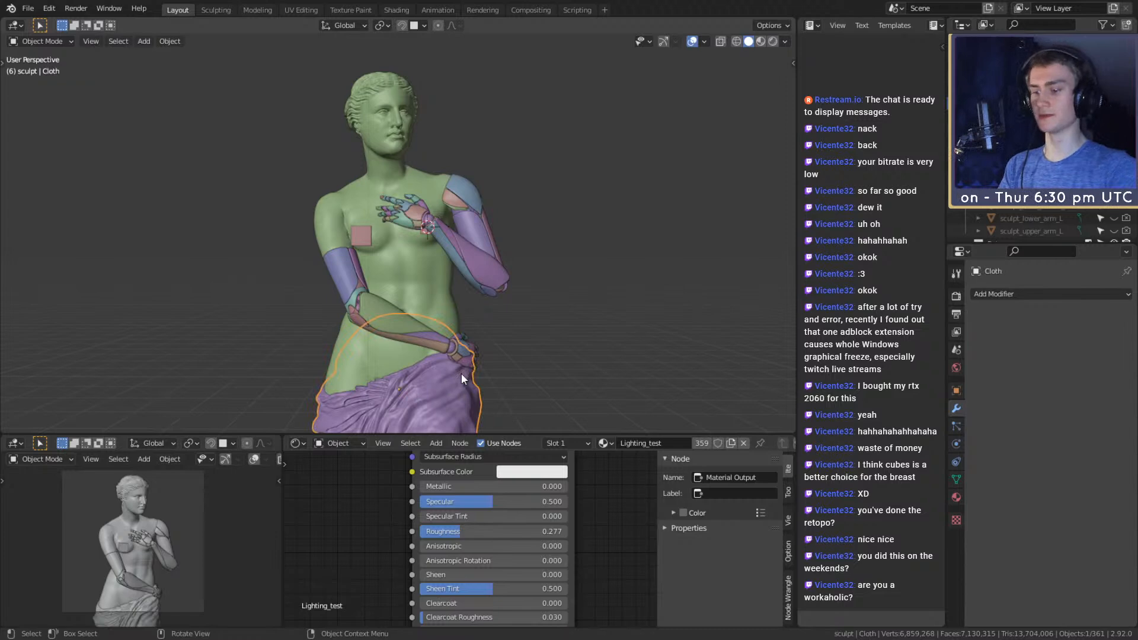
key(KP_Decimal)
middle_drag(360, 247, 408, 367)
scroll(408, 262, down, 2)
middle_drag(408, 367, 422, 319)
click(489, 205)
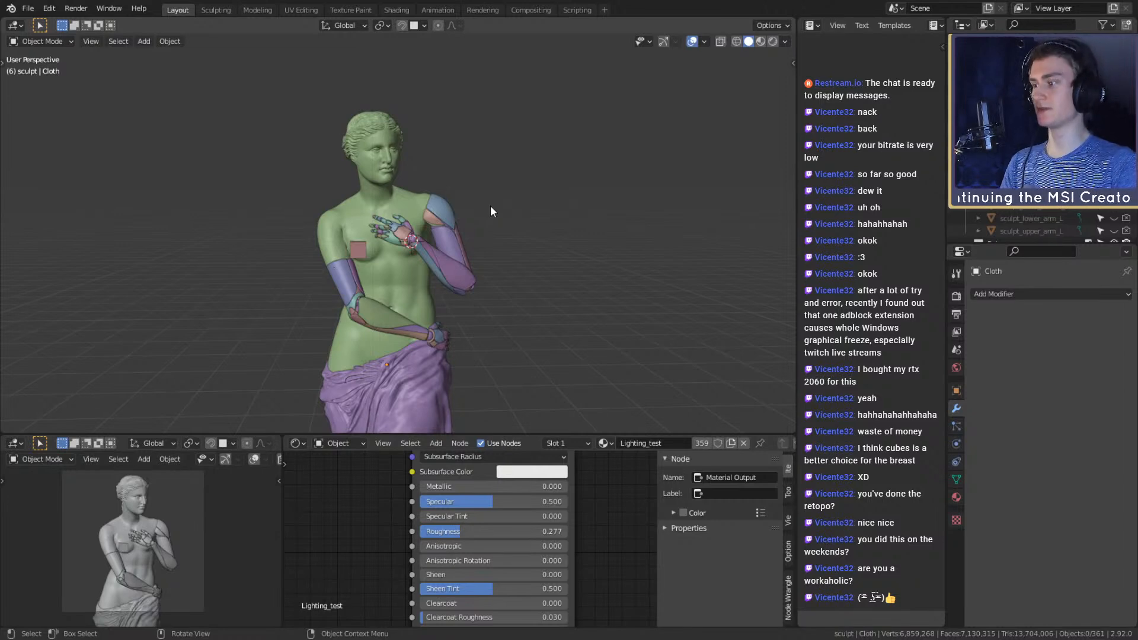
Select the statue's body and switch the main 3D viewport to rendered shading
click(394, 172)
click(514, 158)
click(384, 151)
scroll(384, 151, down, 3)
scroll(454, 236, up, 2)
mouse_move(474, 232)
shift+middle_down()
mouse_move(456, 296)
mouse_move(471, 239)
shift+middle_up()
scroll(468, 232, down, 3)
key(z)
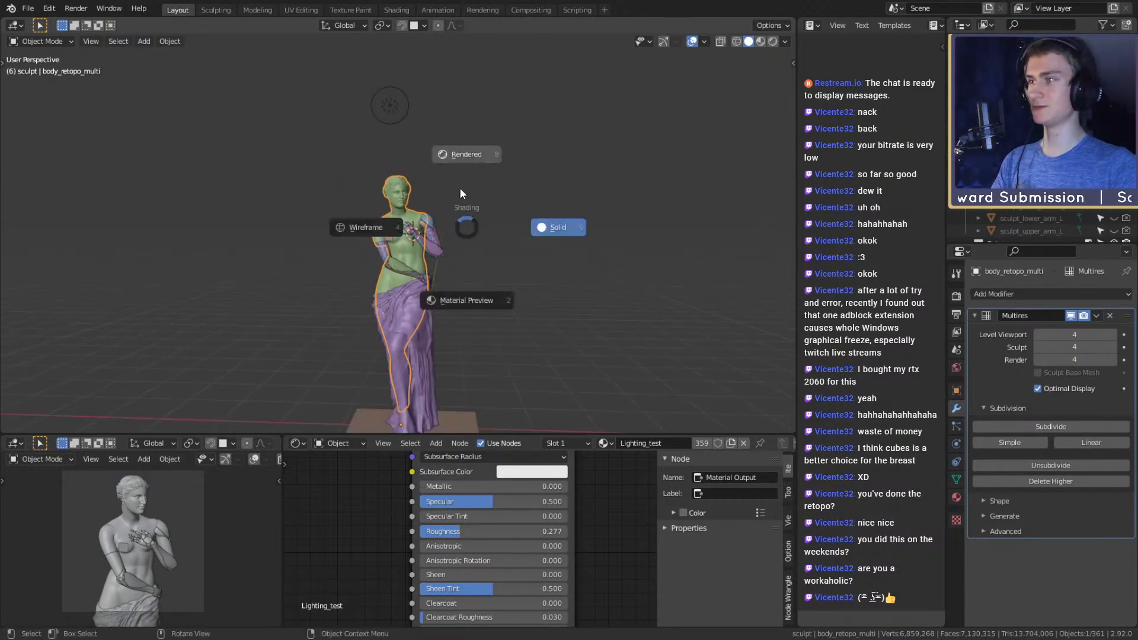
click(458, 156)
Change the small preview viewport into an Image Editor
scroll(528, 512, down, 3)
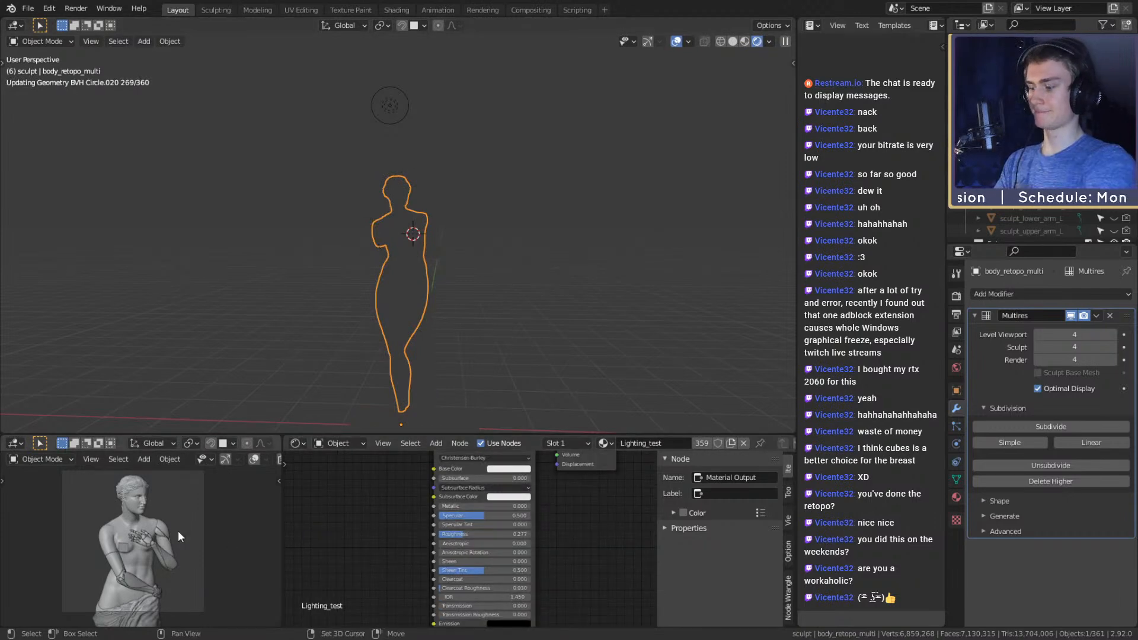
key(shift+F10)
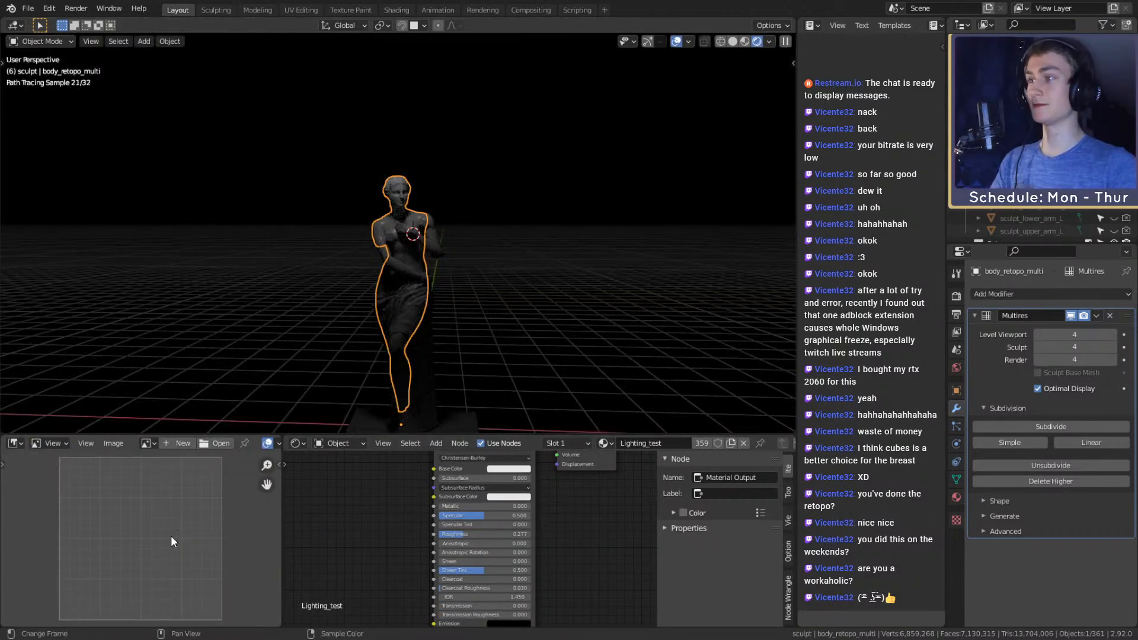
Deselect the statue's body and open the reference image LKzBZPcc.jpeg in the Image Editor
click(497, 258)
scroll(496, 258, up, 3)
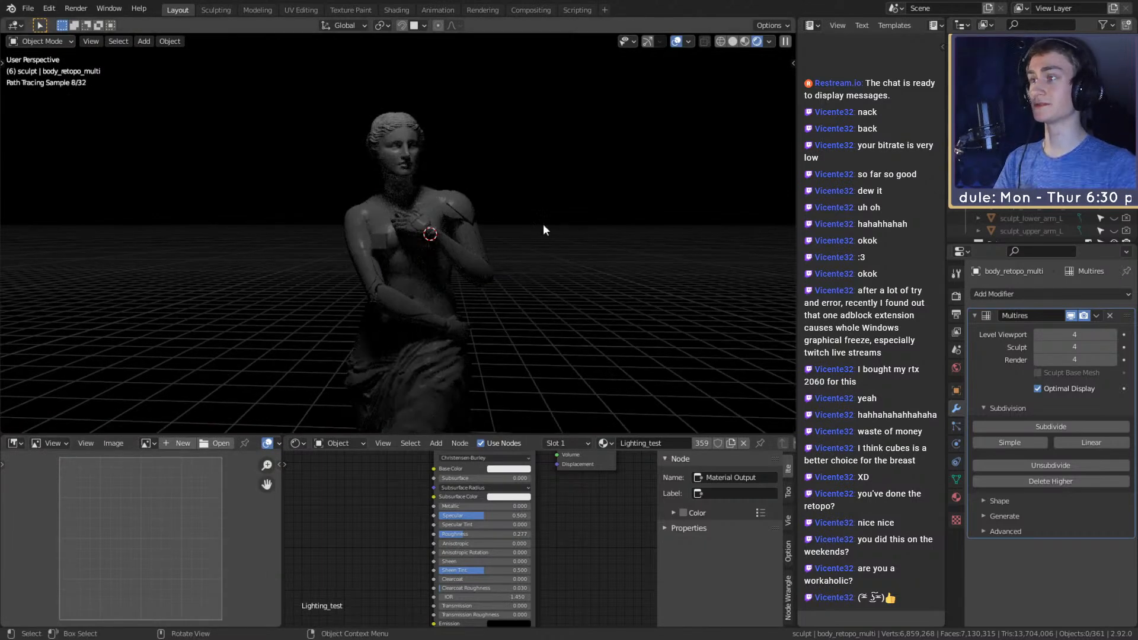
click(151, 441)
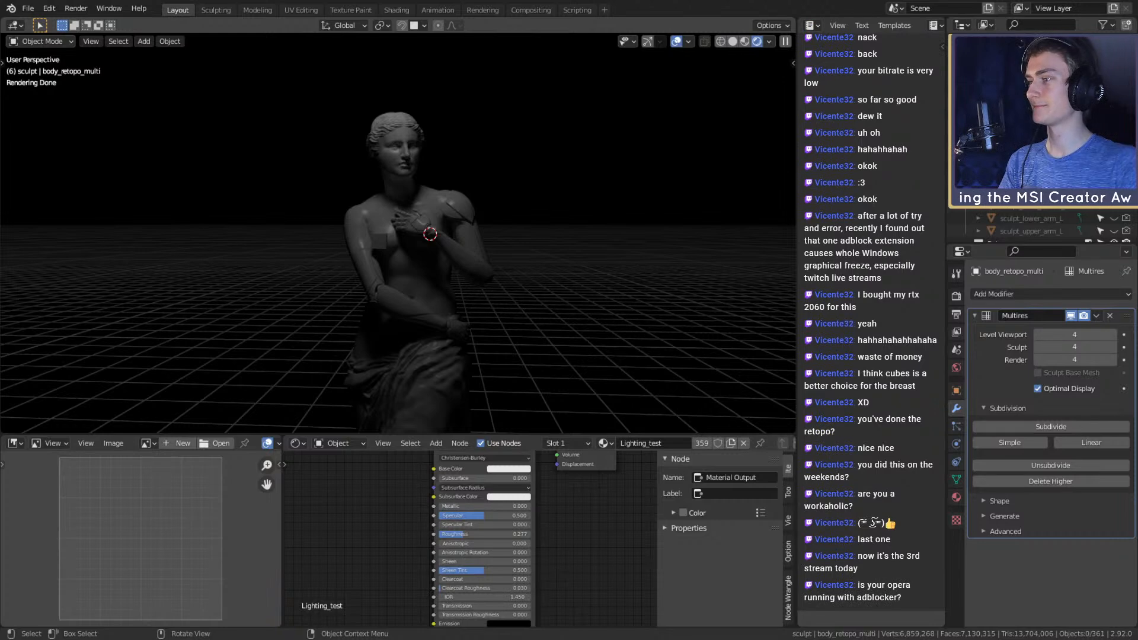
scroll(156, 563, down, 6)
scroll(155, 562, down, 4)
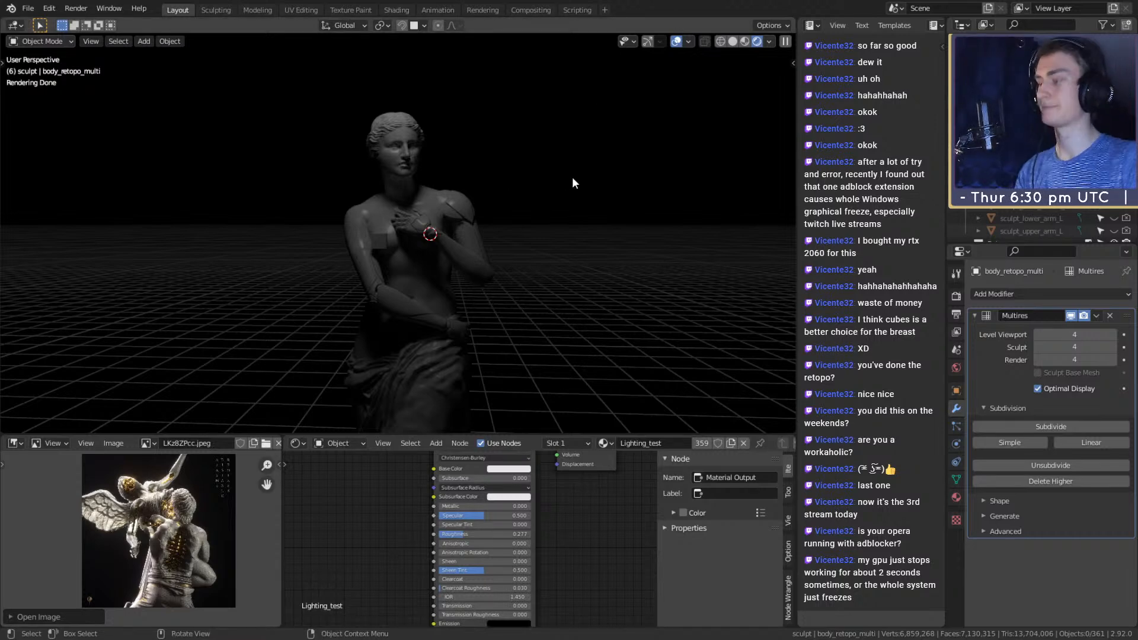
Examine the lighting on the winged figure, the hand and the golden spine in the reference image
scroll(145, 538, up, 3)
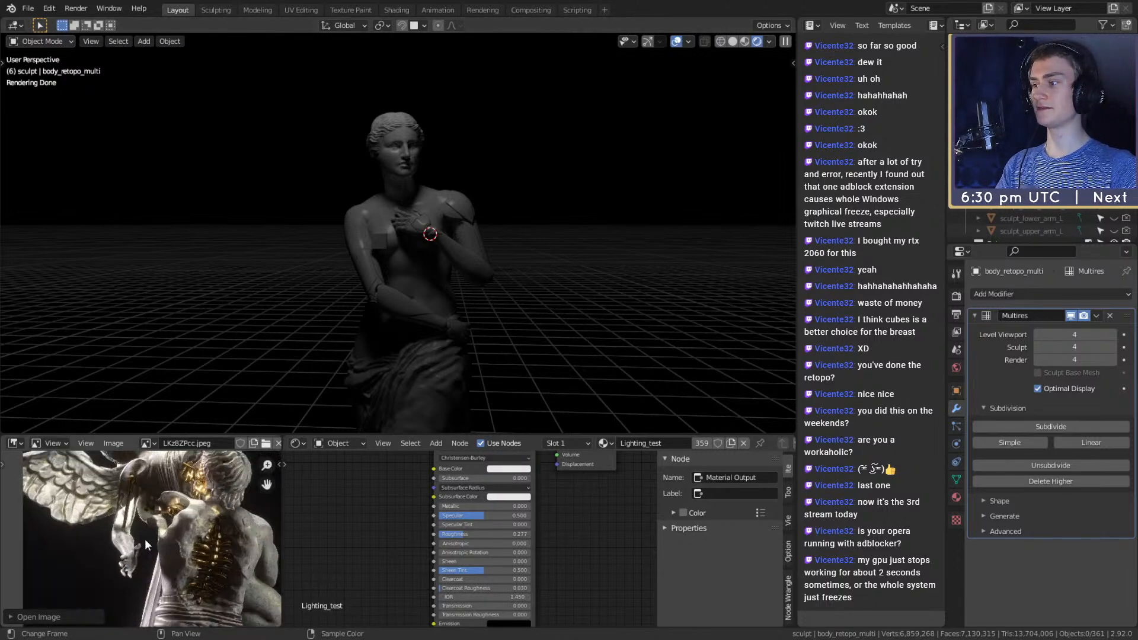
scroll(152, 578, down, 4)
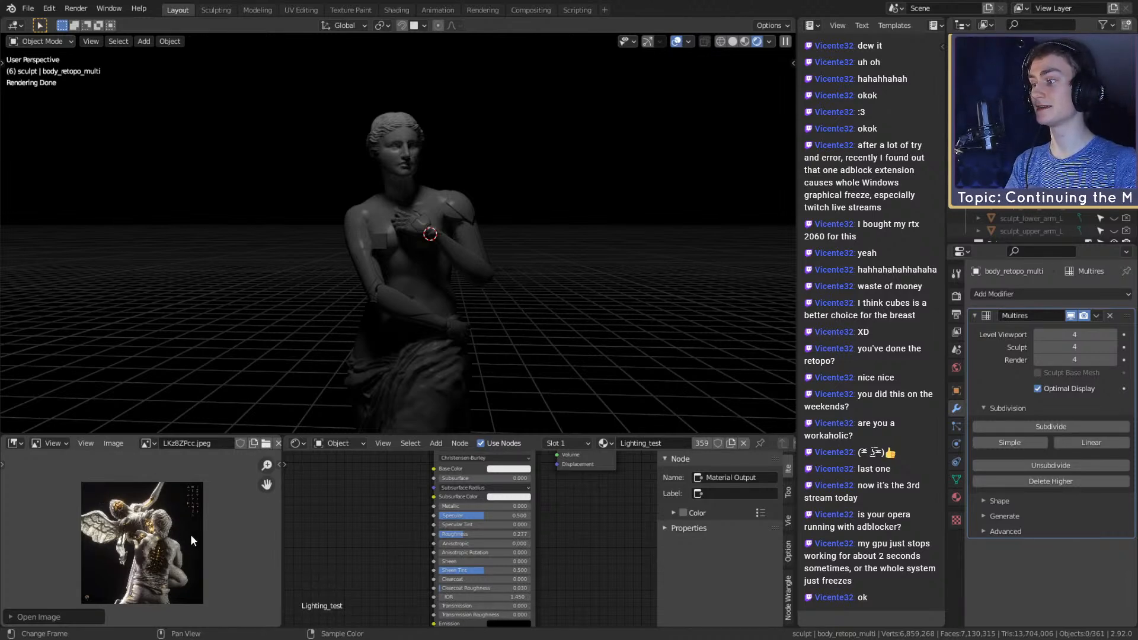
scroll(171, 560, up, 2)
scroll(197, 543, down, 2)
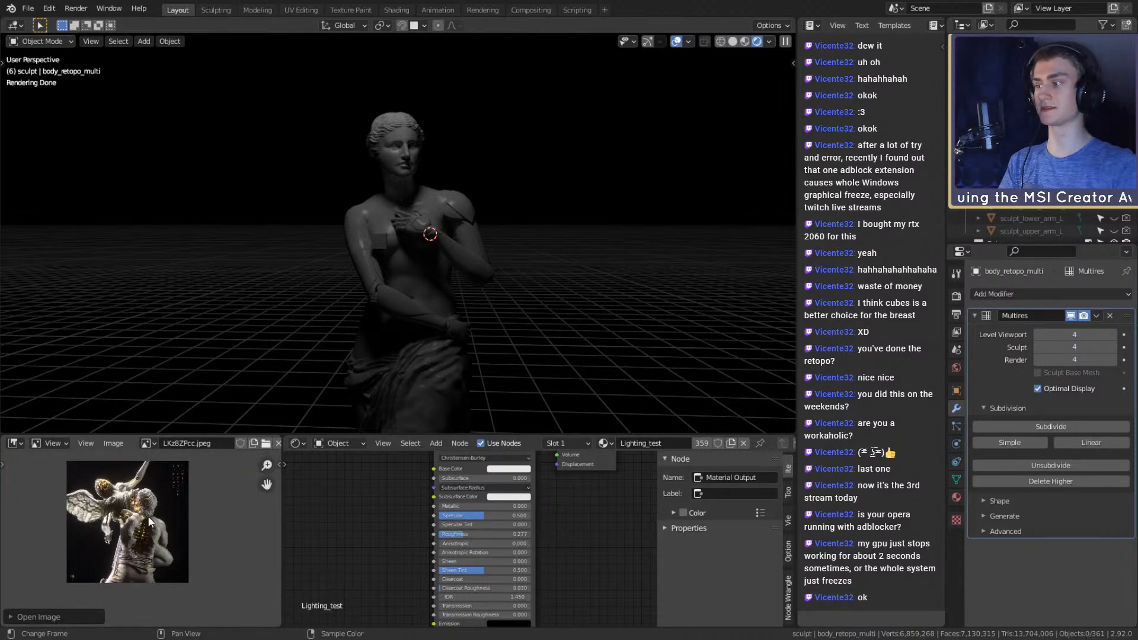
scroll(122, 550, up, 4)
scroll(187, 517, down, 4)
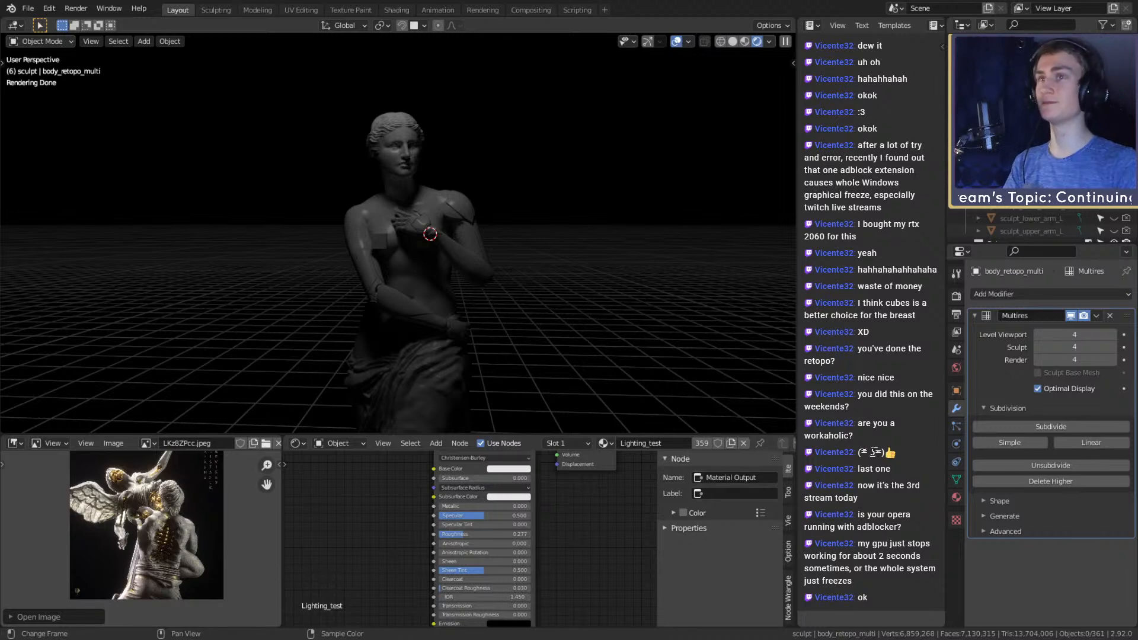
scroll(136, 545, up, 5)
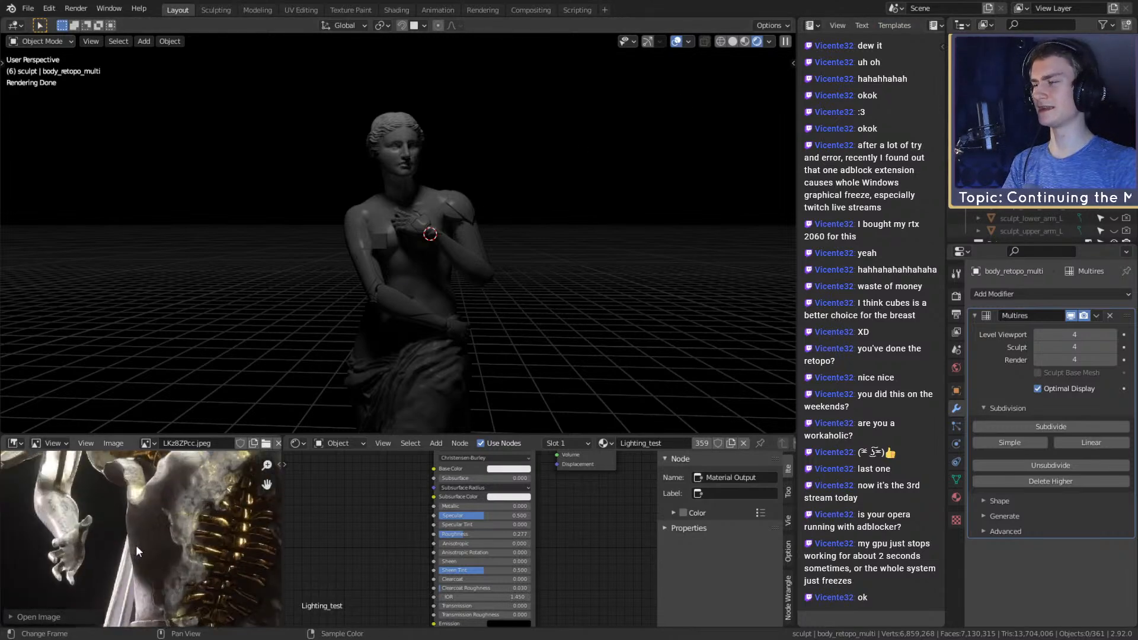
scroll(137, 545, down, 5)
scroll(144, 529, up, 5)
scroll(148, 530, down, 3)
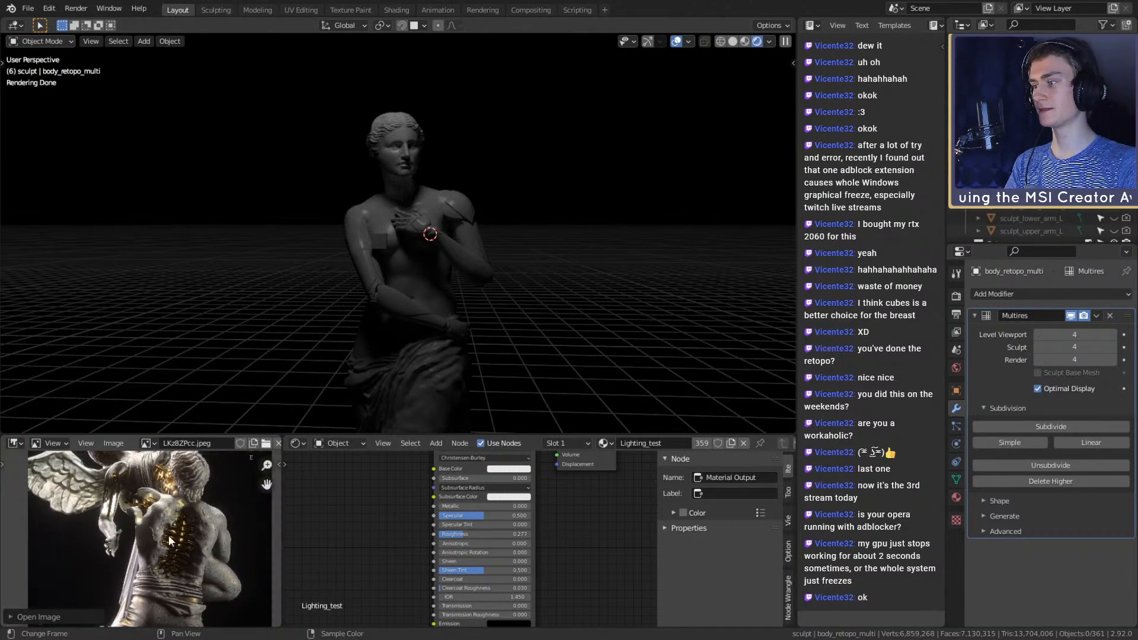
scroll(144, 547, down, 5)
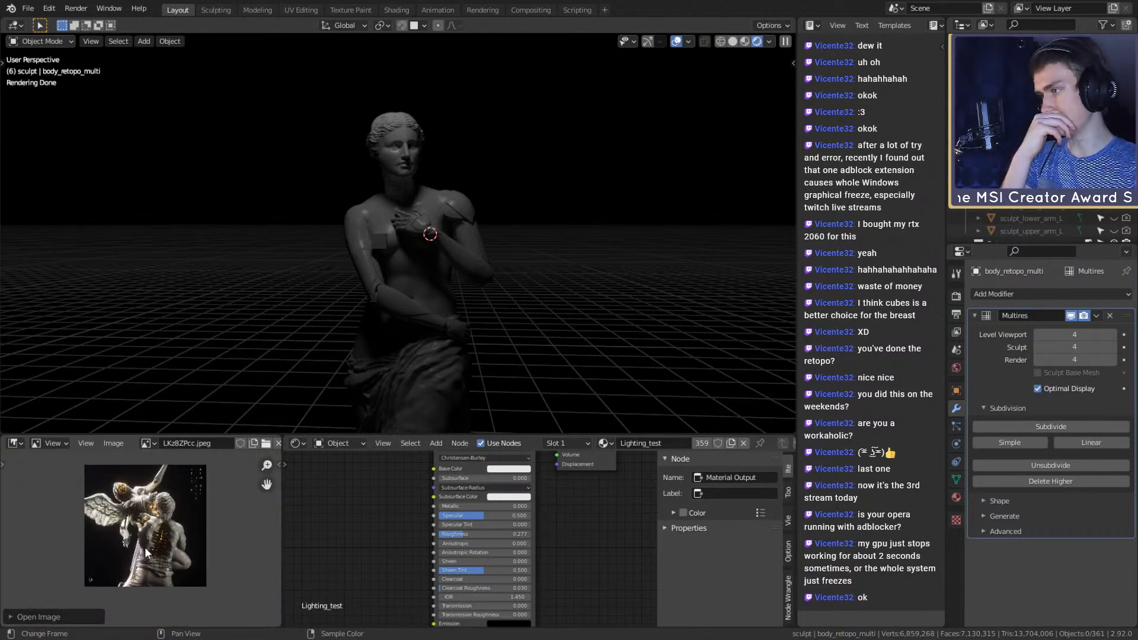
Switch the Image Editor to Paint mode and set the brush radius to 10 px
click(59, 448)
click(45, 471)
scroll(121, 513, up, 5)
scroll(121, 513, down, 3)
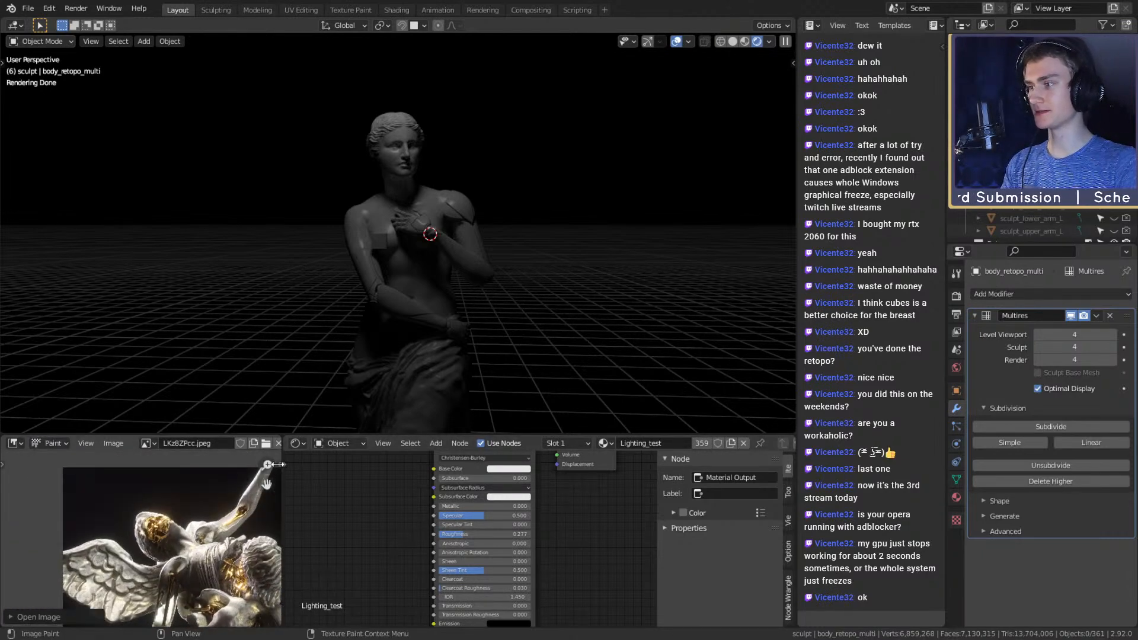
click(283, 464)
scroll(211, 520, down, 4)
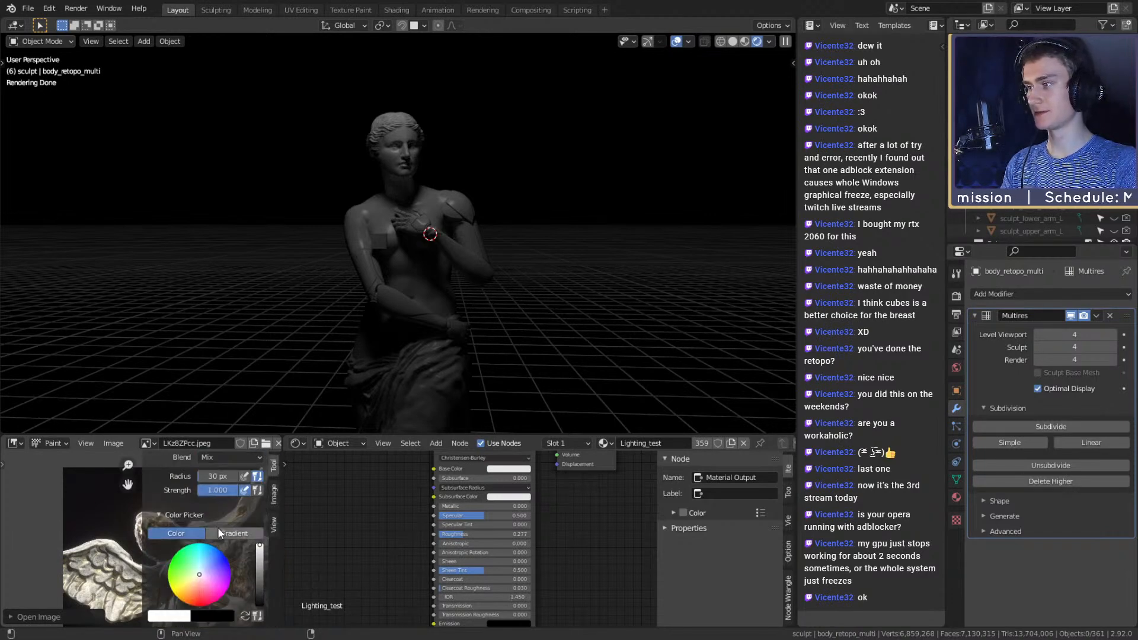
text(10)
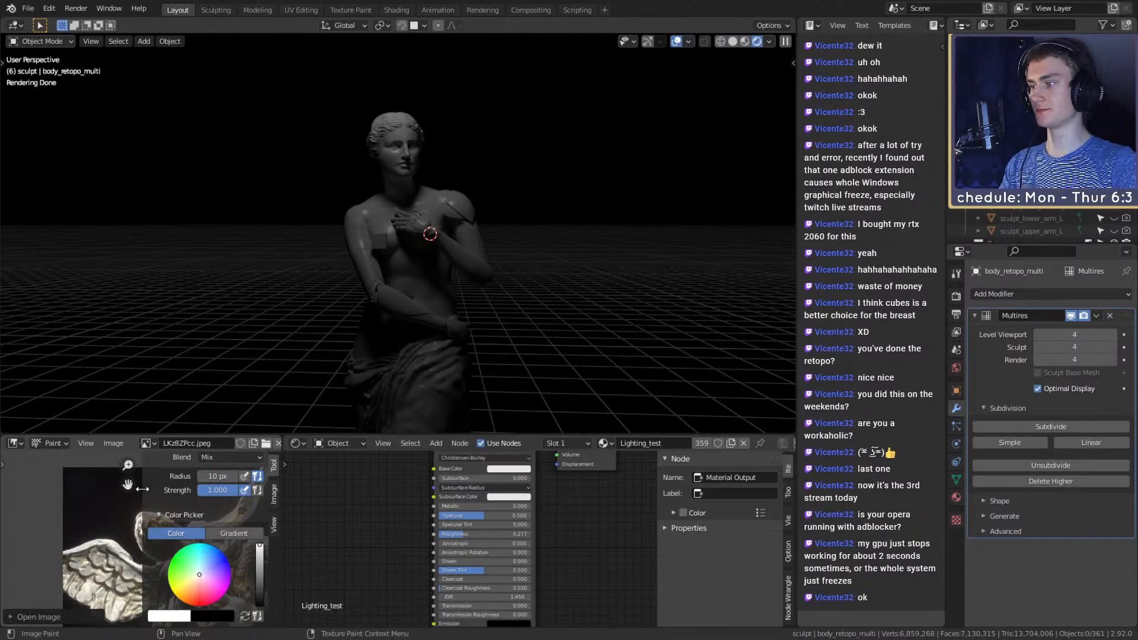
text(n)
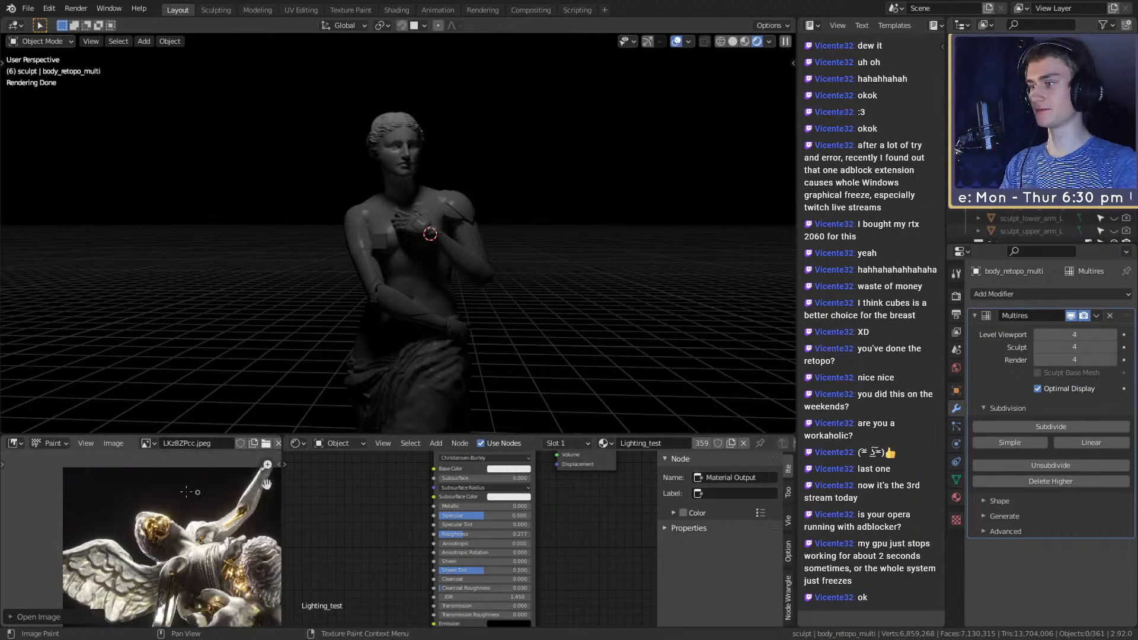
Paint white lamp marks on the reference image, one above the winged figure and one beside the seated figure's elbow
mouse_move(111, 476)
mouse_down()
mouse_move(138, 474)
mouse_move(119, 497)
mouse_move(148, 491)
mouse_up()
scroll(169, 523, down, 4)
scroll(177, 529, up, 6)
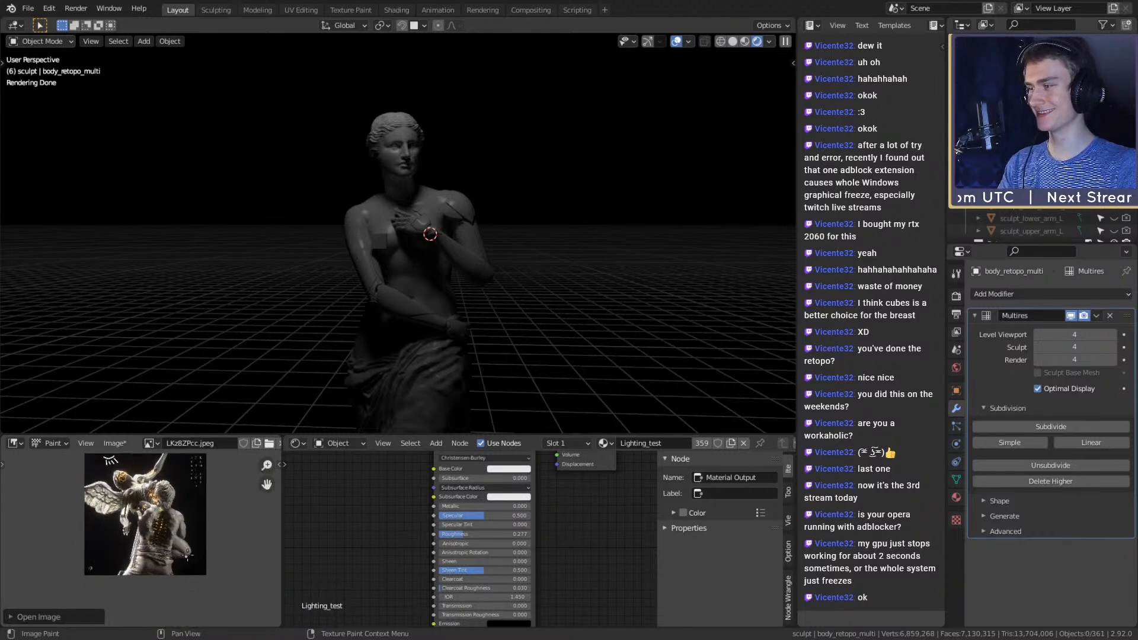
mouse_move(193, 544)
mouse_down()
mouse_move(188, 574)
mouse_move(180, 533)
mouse_move(166, 552)
mouse_up()
scroll(162, 569, down, 6)
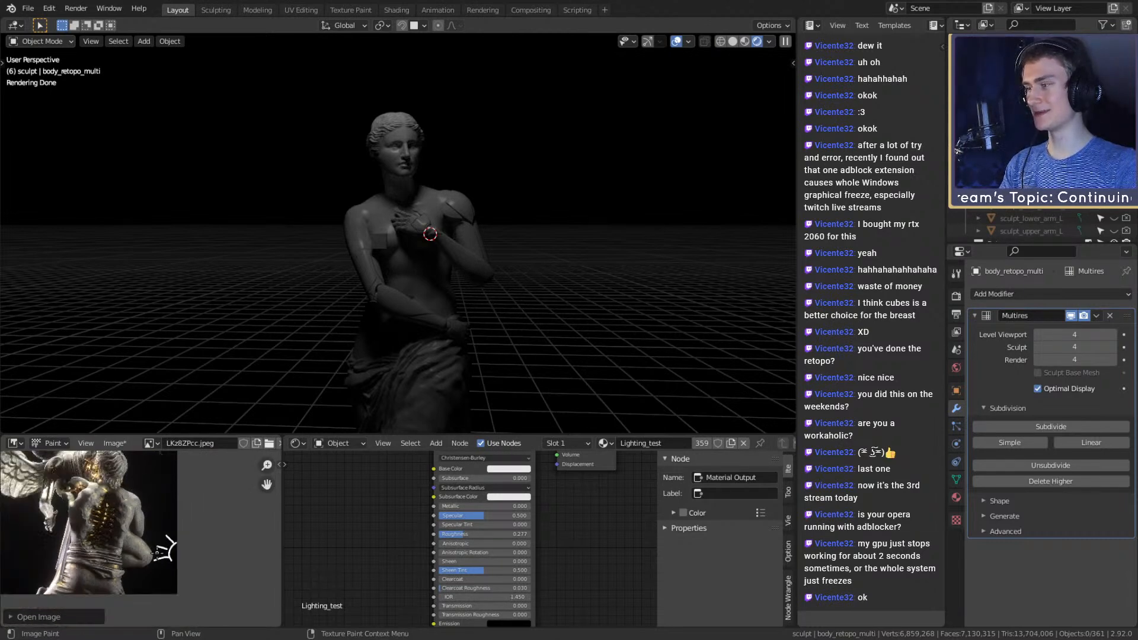
Add another short white stroke to the lamp mark above the winged figure's head
middle_drag(121, 526, 154, 531)
scroll(155, 531, up, 4)
middle_drag(107, 455, 160, 525)
scroll(160, 525, up, 3)
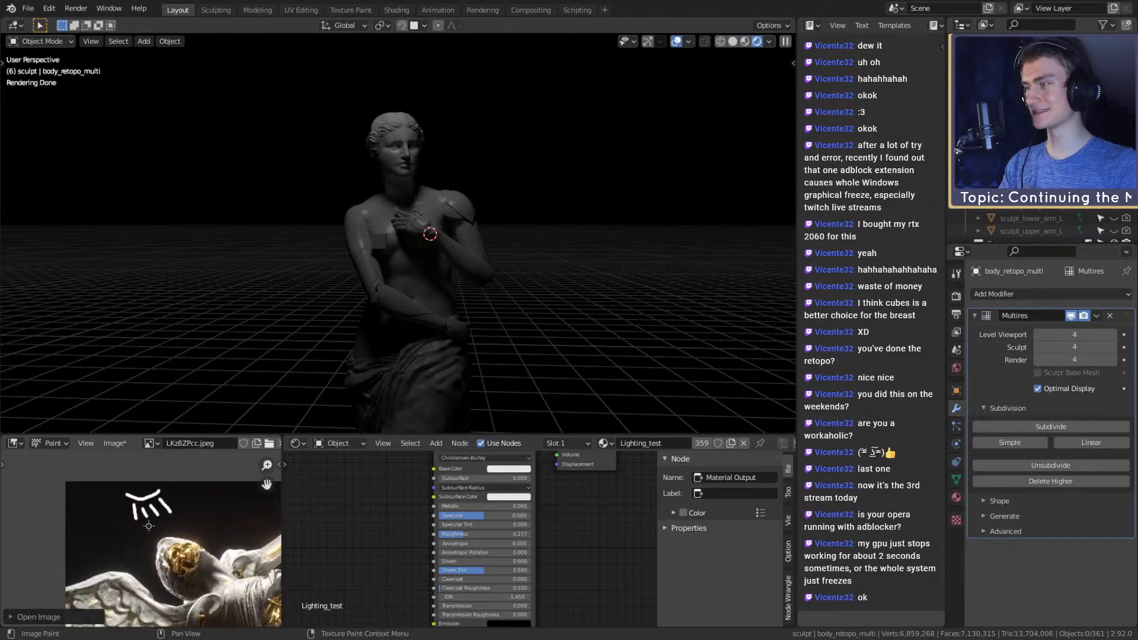
drag(129, 503, 126, 523)
Paint a third white lamp mark in the dark lower-left area of the reference image
scroll(141, 528, down, 5)
middle_drag(143, 529, 139, 483)
scroll(140, 537, up, 2)
mouse_move(140, 551)
middle_down()
mouse_move(141, 564)
mouse_move(144, 529)
middle_up()
scroll(153, 536, up, 2)
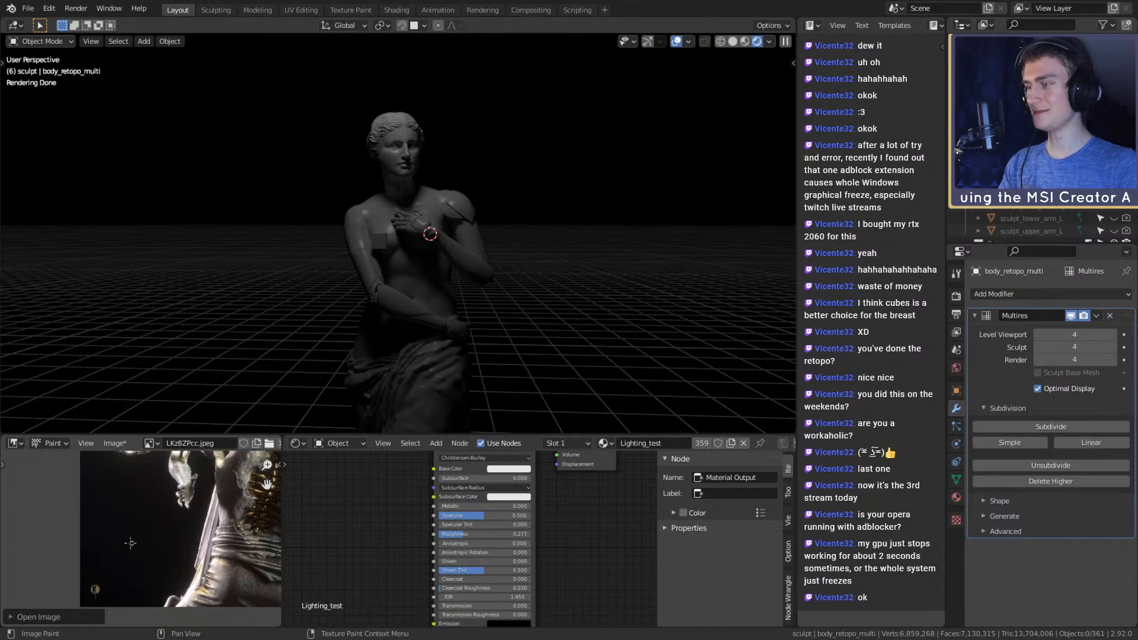
drag(99, 545, 110, 561)
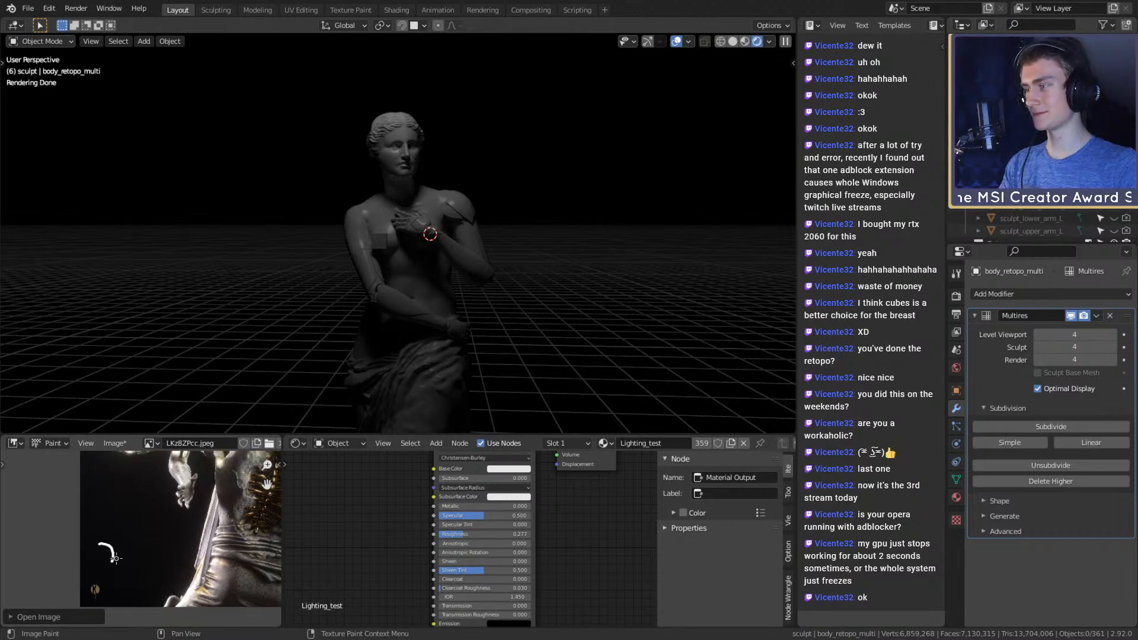
scroll(125, 542, down, 5)
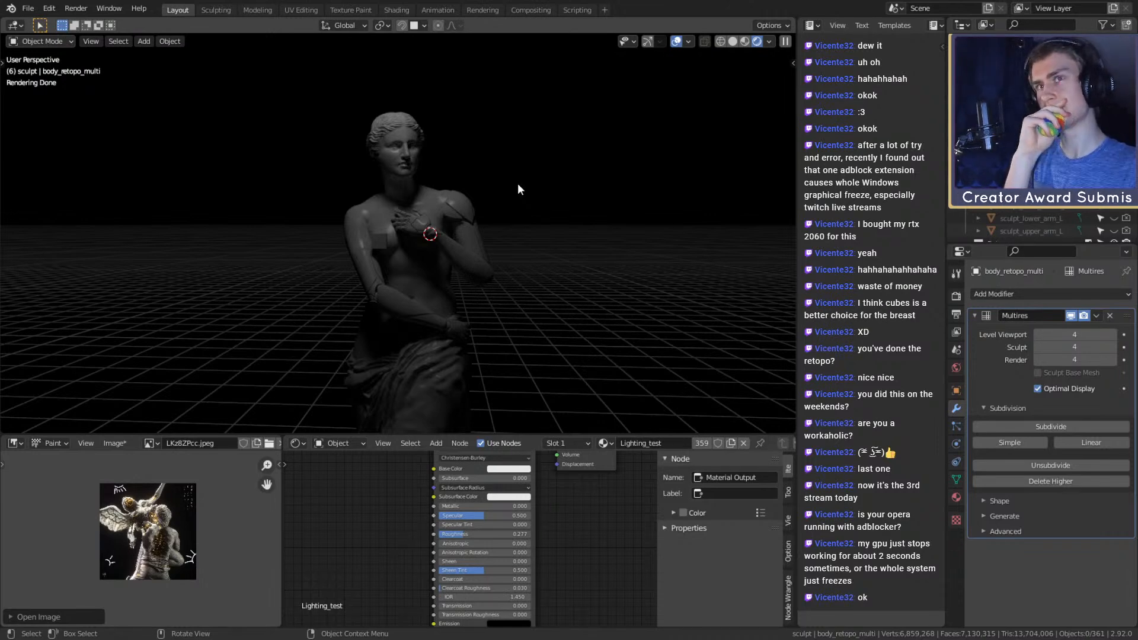
View the whole statue scene in solid shading to locate its light and return the viewport to rendered shading
middle_drag(524, 233, 447, 300)
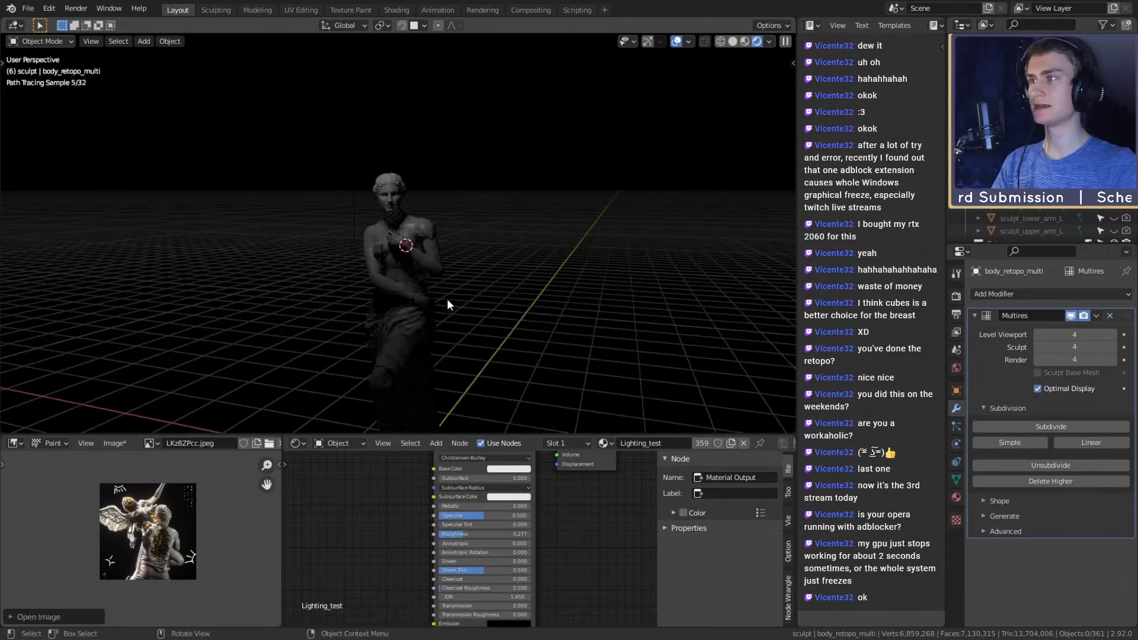
click(483, 243)
scroll(479, 246, down, 4)
key(z)
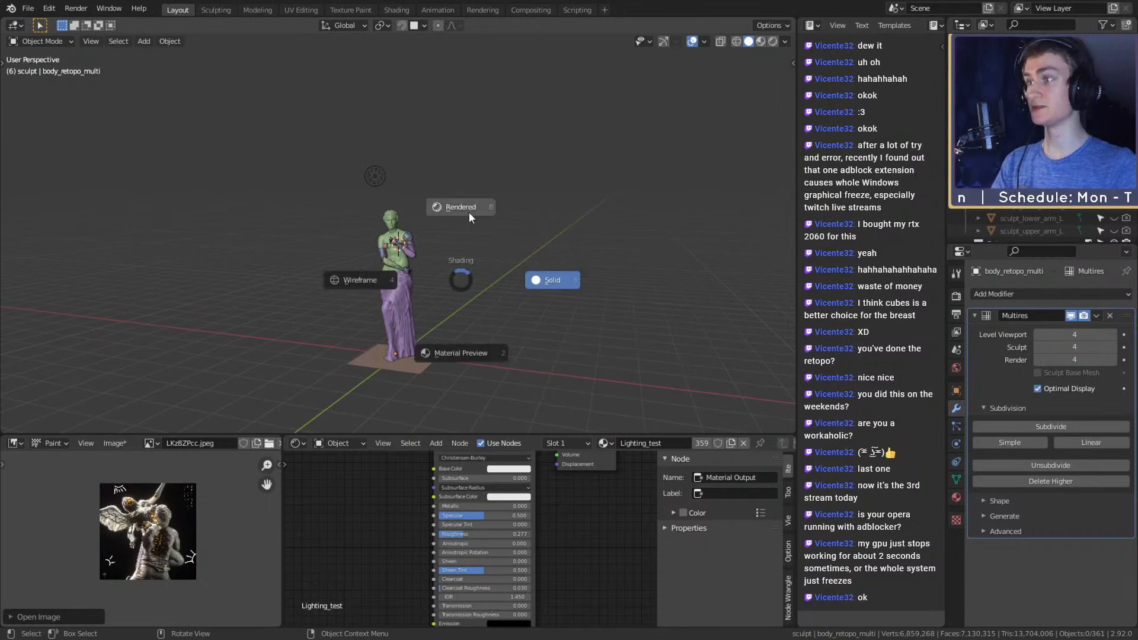
click(469, 214)
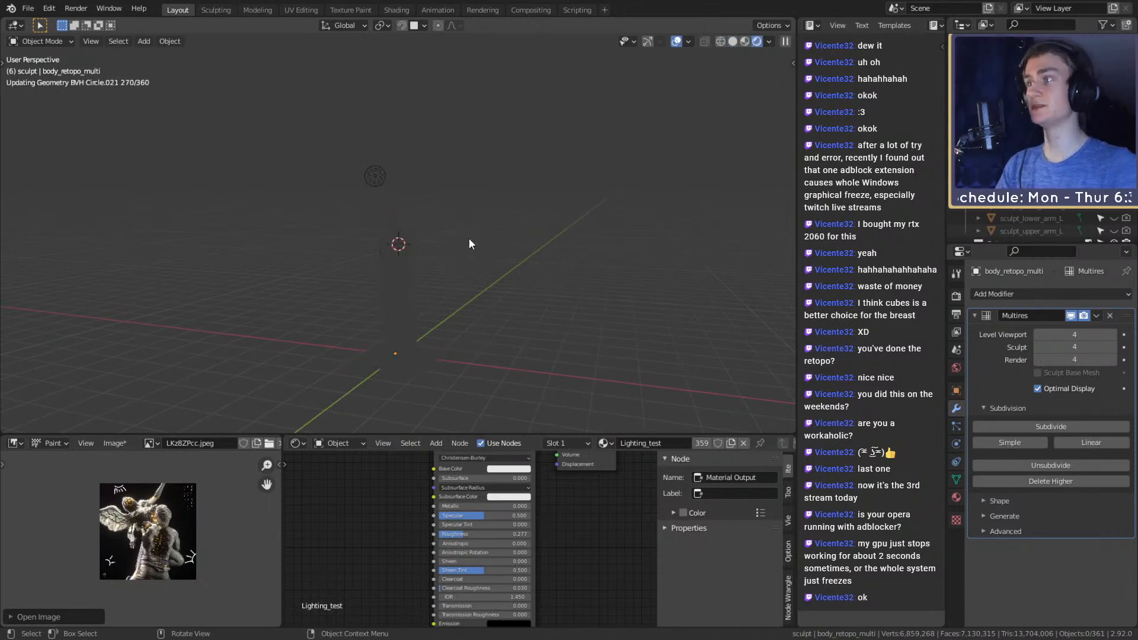
Select the point light above the statue and set its power to 100 W
click(376, 176)
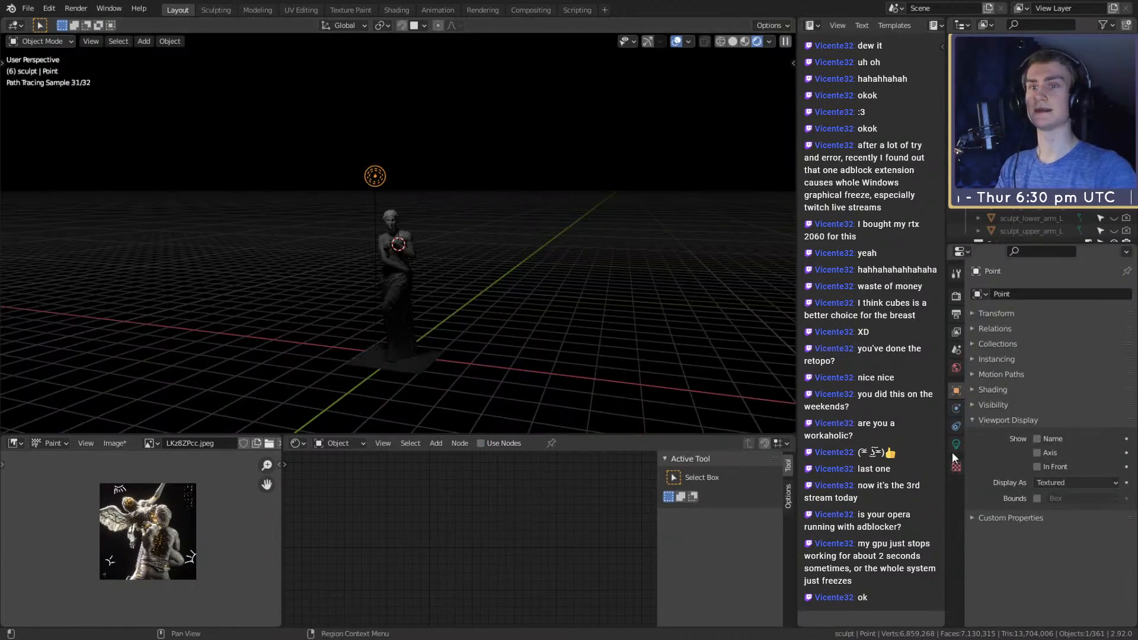
click(956, 443)
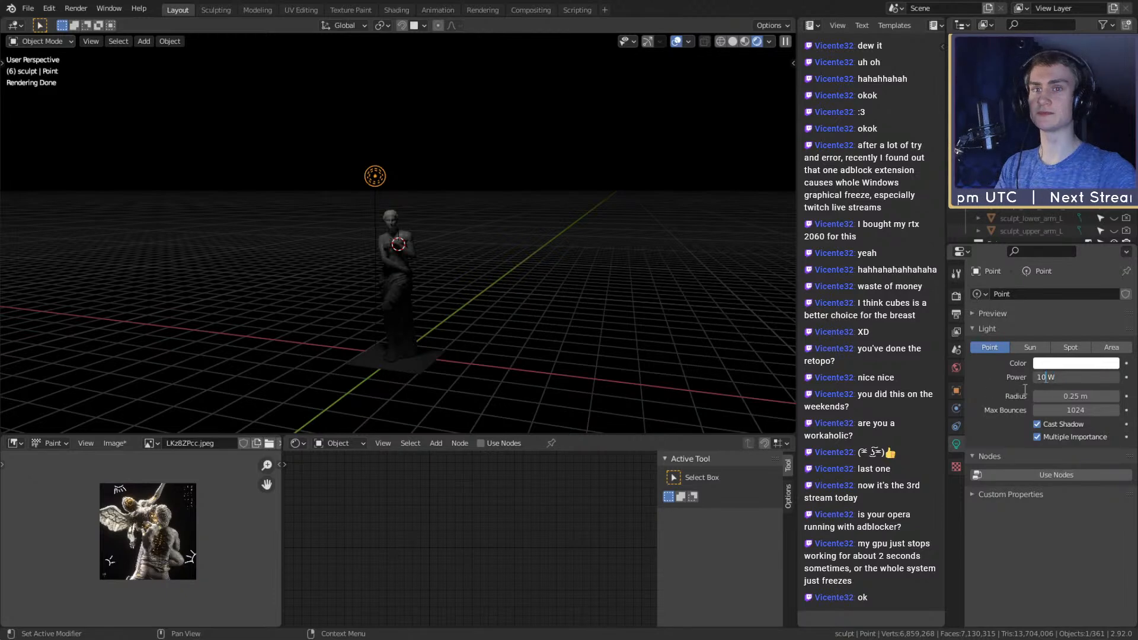
key(Return)
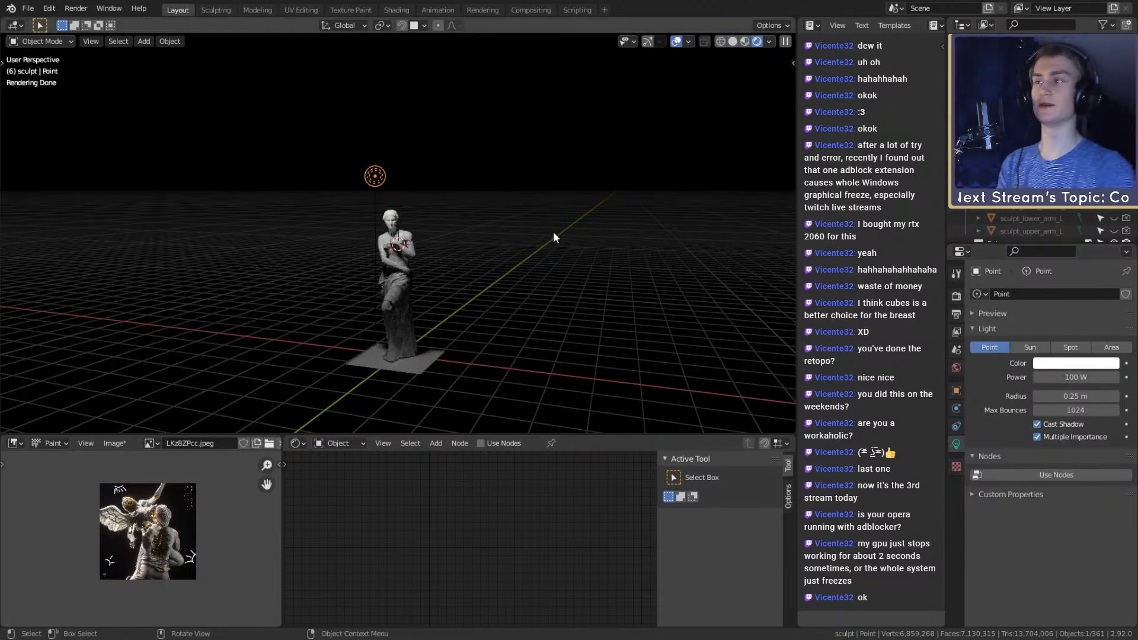
Try a point light radius of 0.04 m and check the shadows on the statue's face and chest
scroll(501, 267, up, 2)
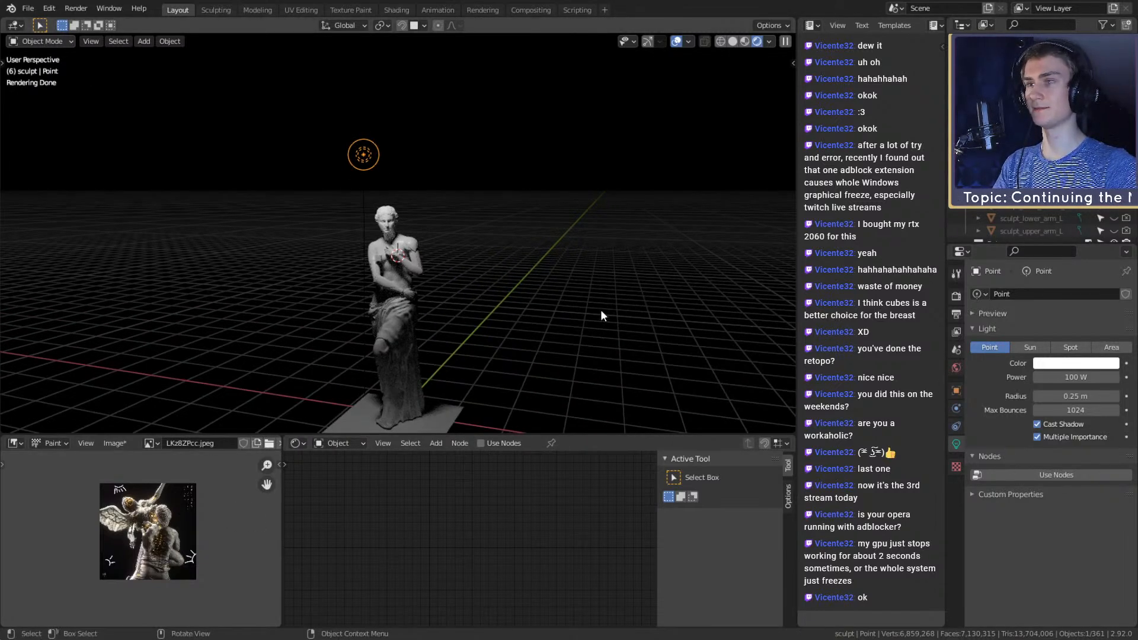
mouse_move(599, 314)
middle_down()
mouse_move(464, 241)
mouse_move(482, 247)
middle_up()
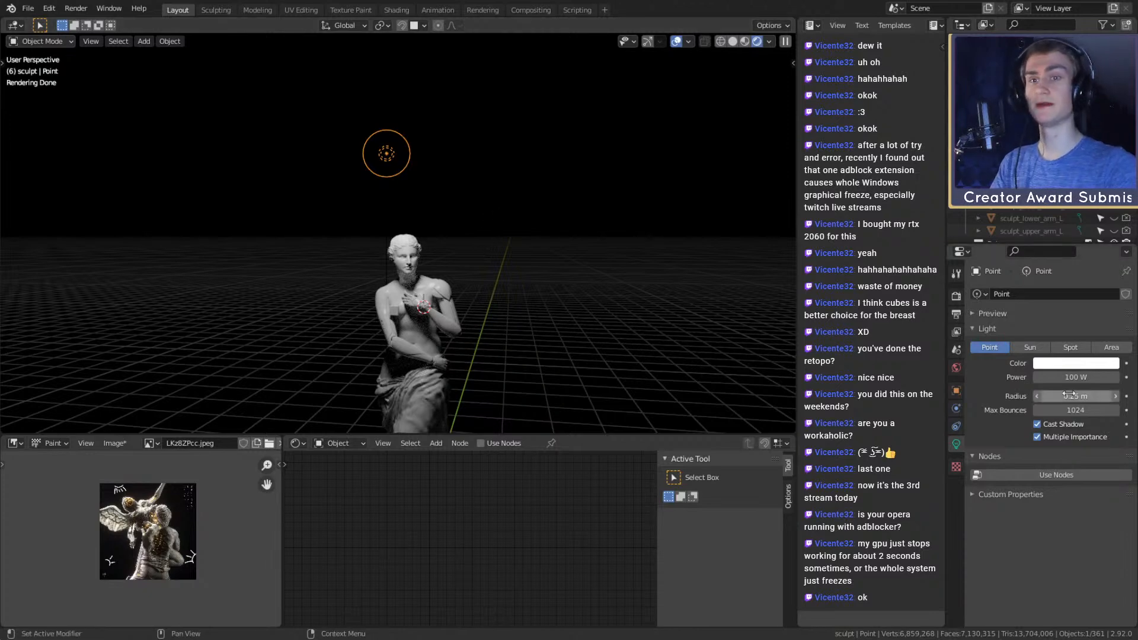
drag(1070, 396, 1031, 396)
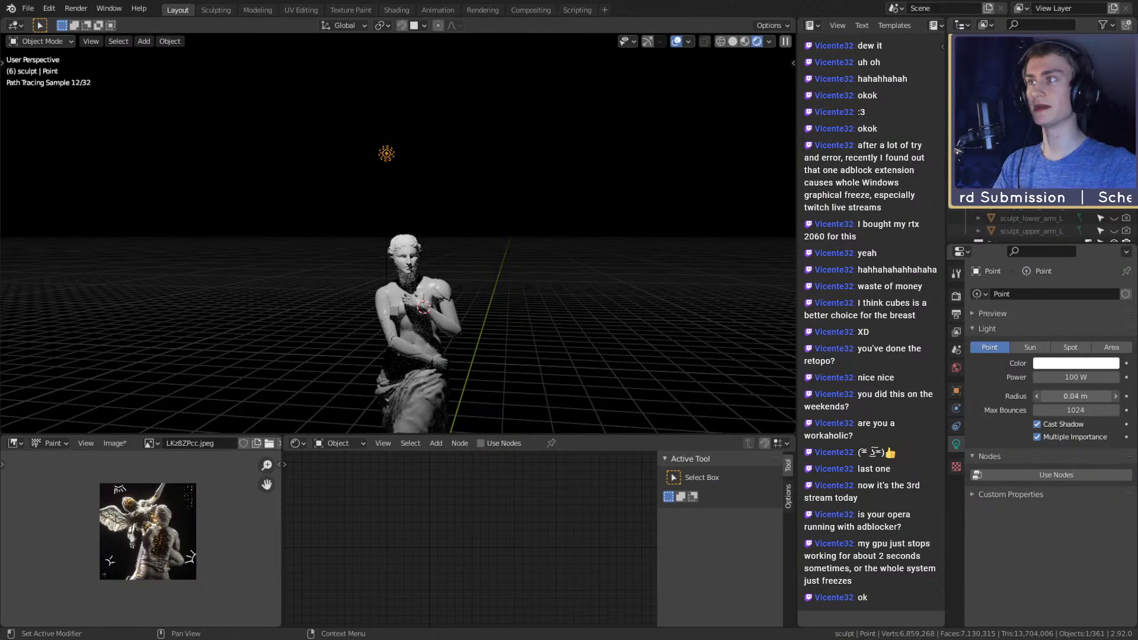
mouse_move(474, 252)
middle_down()
mouse_move(448, 282)
mouse_move(439, 229)
mouse_move(496, 301)
mouse_move(479, 261)
middle_up()
scroll(448, 282, up, 3)
scroll(480, 263, up, 3)
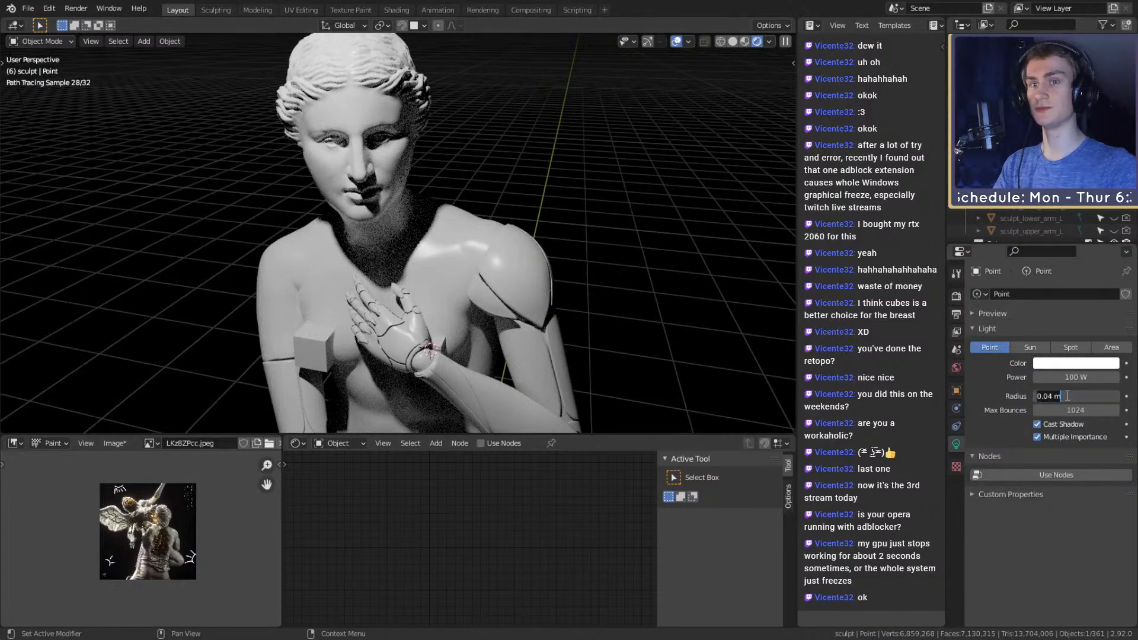
key(Return)
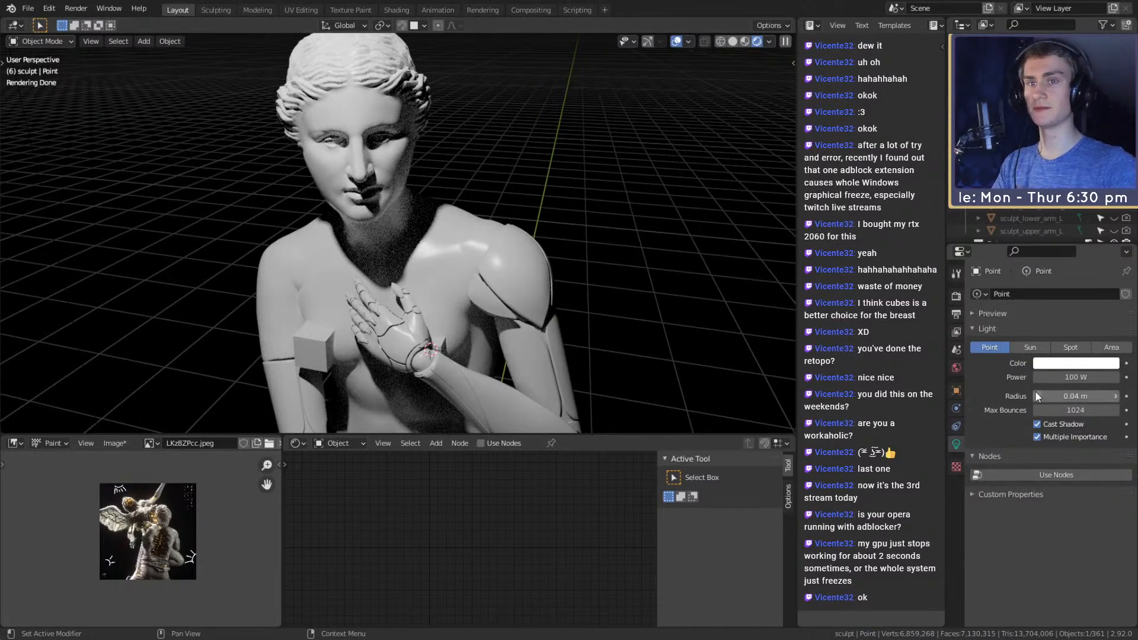
Try point light radii of 0.01 m and 1 m to compare shadow softness
click(1035, 390)
click(1034, 391)
click(1035, 390)
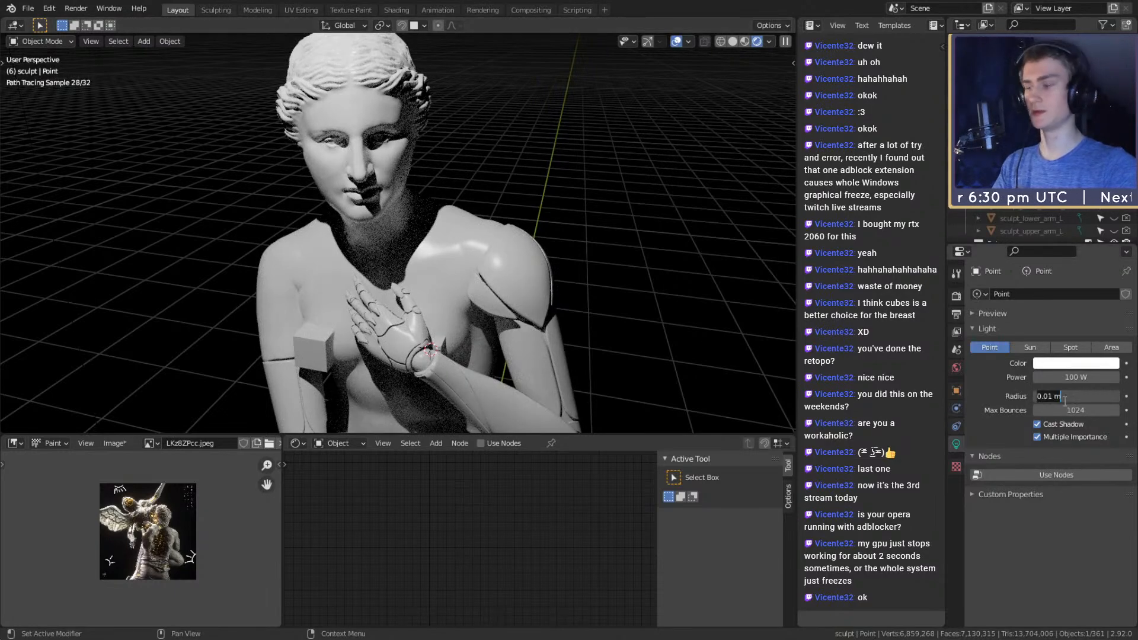
text(1)
key(Return)
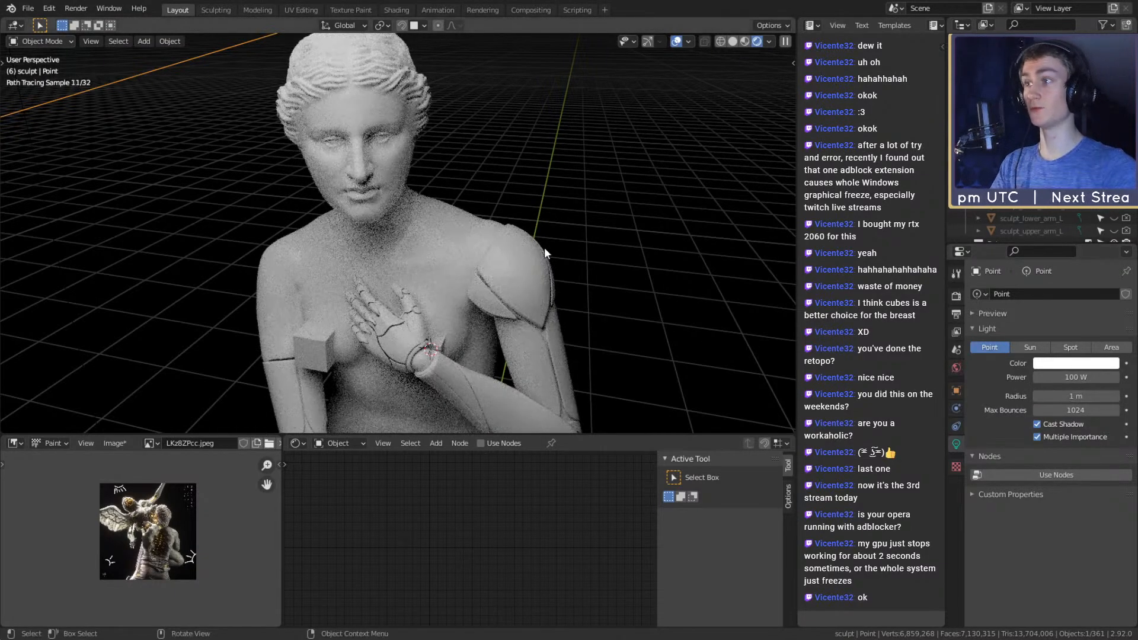
Set the point light's radius to 0.24 m
mouse_move(1070, 395)
mouse_down()
mouse_move(1040, 394)
mouse_move(1073, 397)
mouse_up()
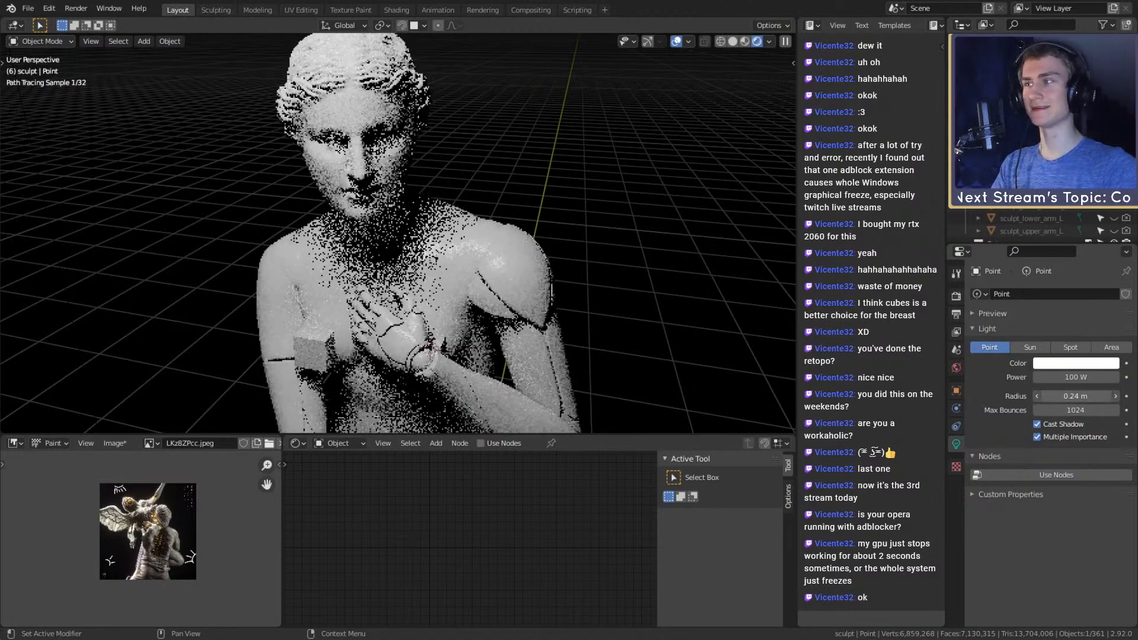
scroll(557, 283, down, 5)
scroll(508, 282, up, 6)
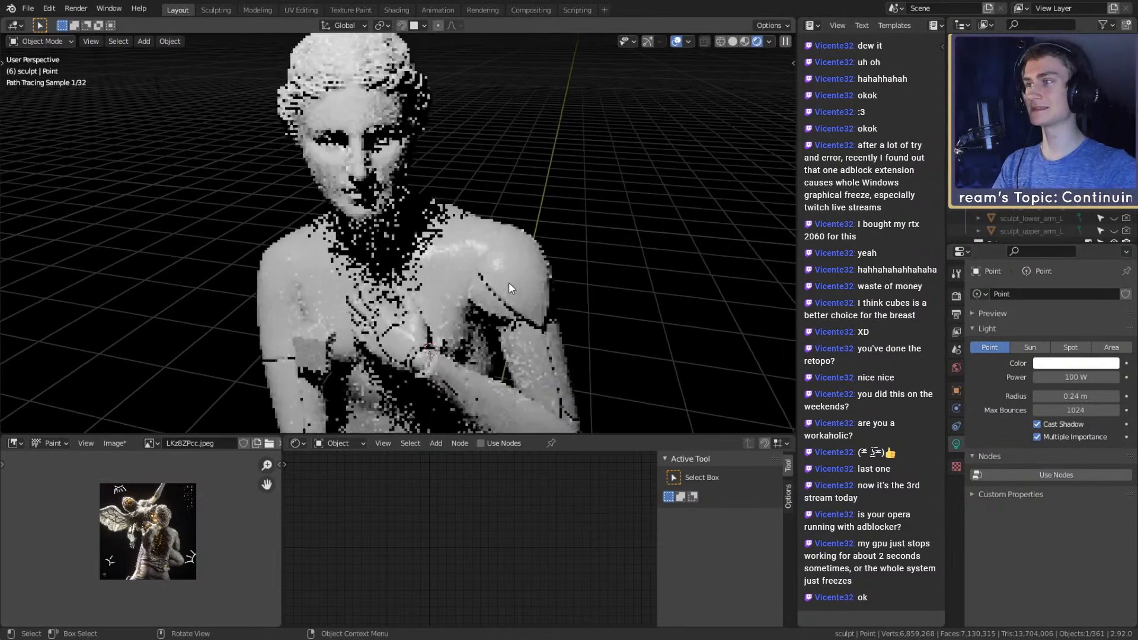
Reduce the point light's radius, trying 0.1 m before settling on 0.15 m
mouse_move(1070, 397)
mouse_down()
mouse_move(1045, 397)
mouse_move(1068, 396)
mouse_up()
click(1070, 400)
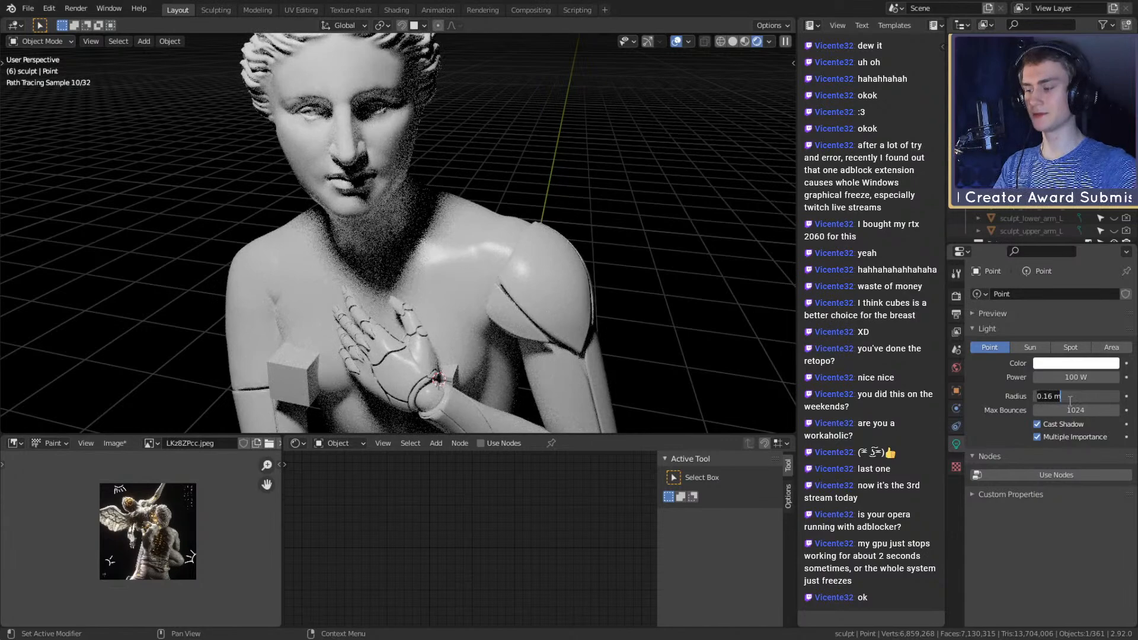
key(Return)
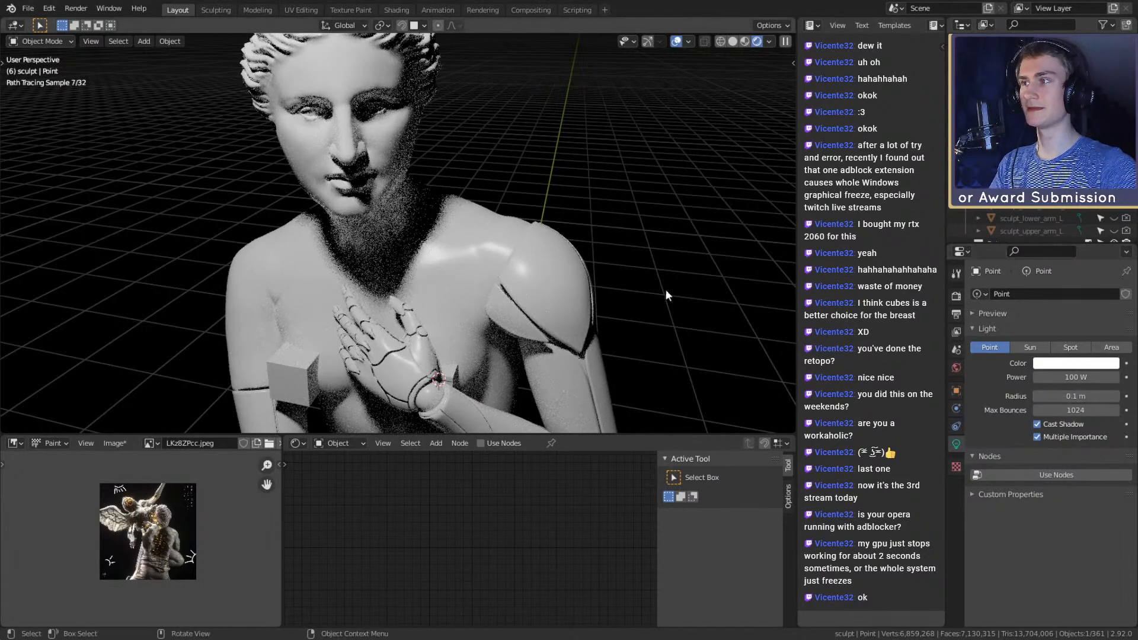
scroll(532, 225, down, 10)
middle_drag(531, 225, 502, 226)
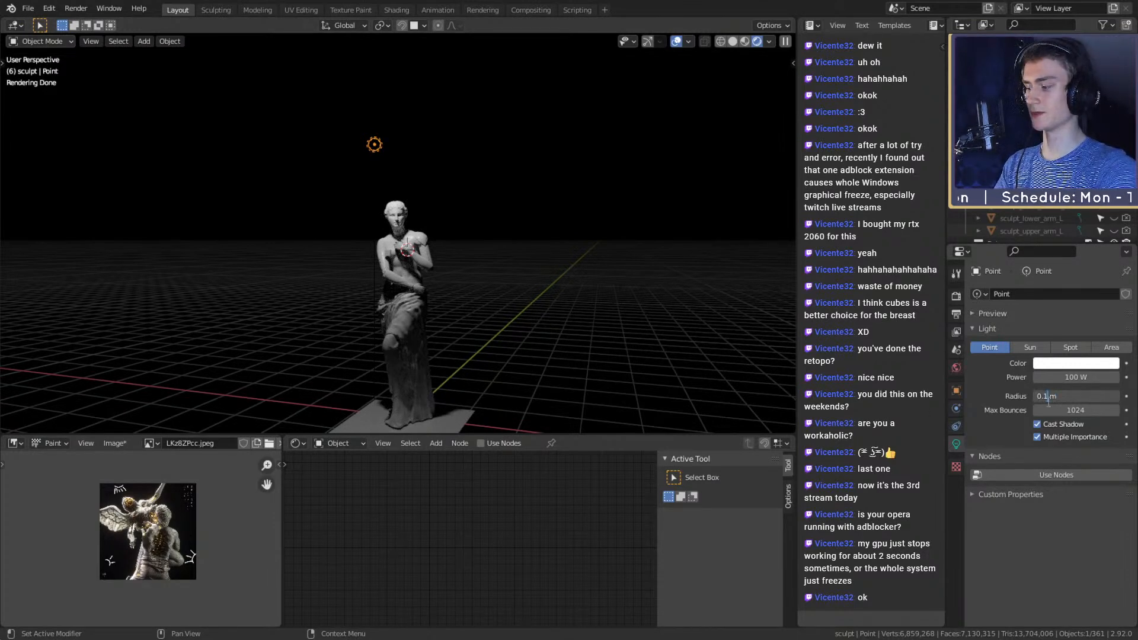
text(5)
key(Return)
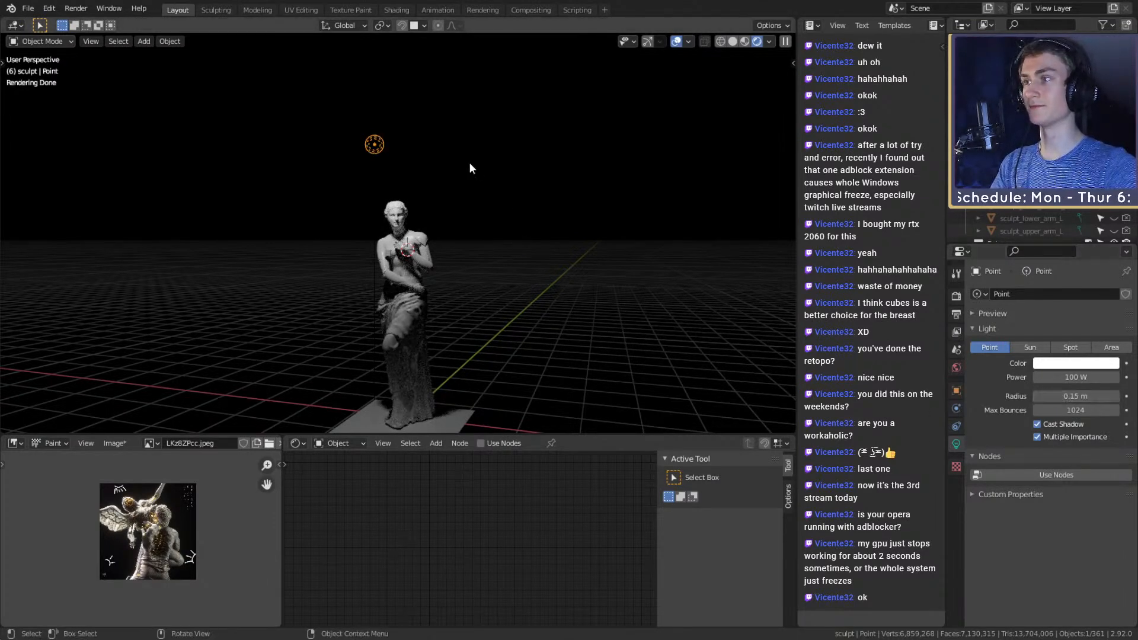
Raise the point light above the statue by about 0.7 m, shifting it about -0.12 m in X and -0.22 m in Y
click(364, 144)
middle_drag(387, 181, 494, 209)
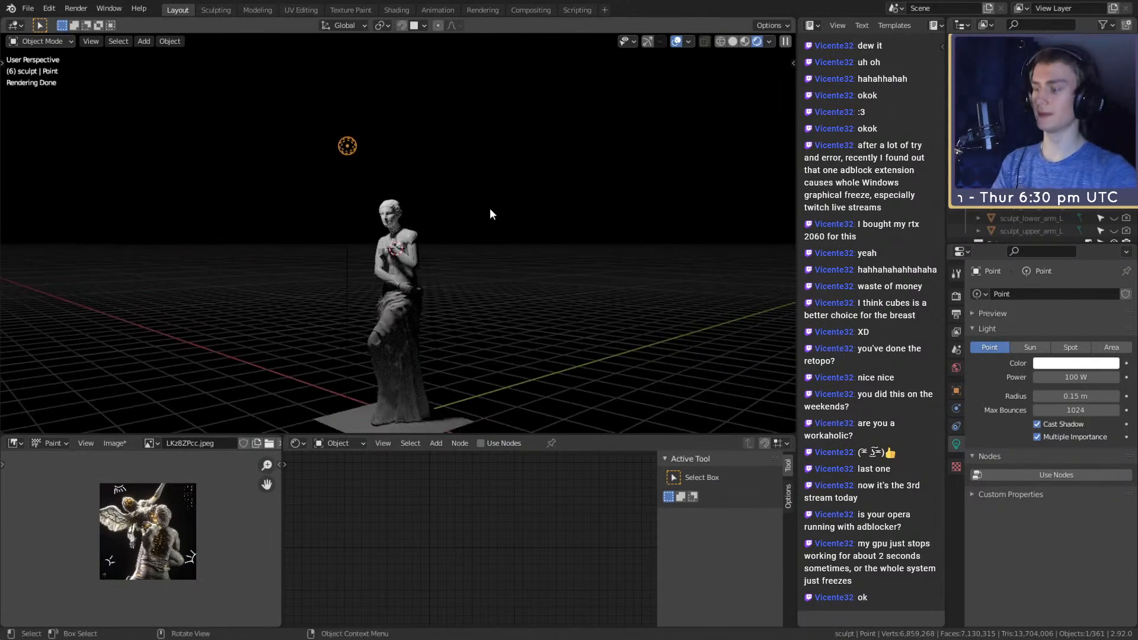
middle_drag(450, 246, 485, 264)
key(g)
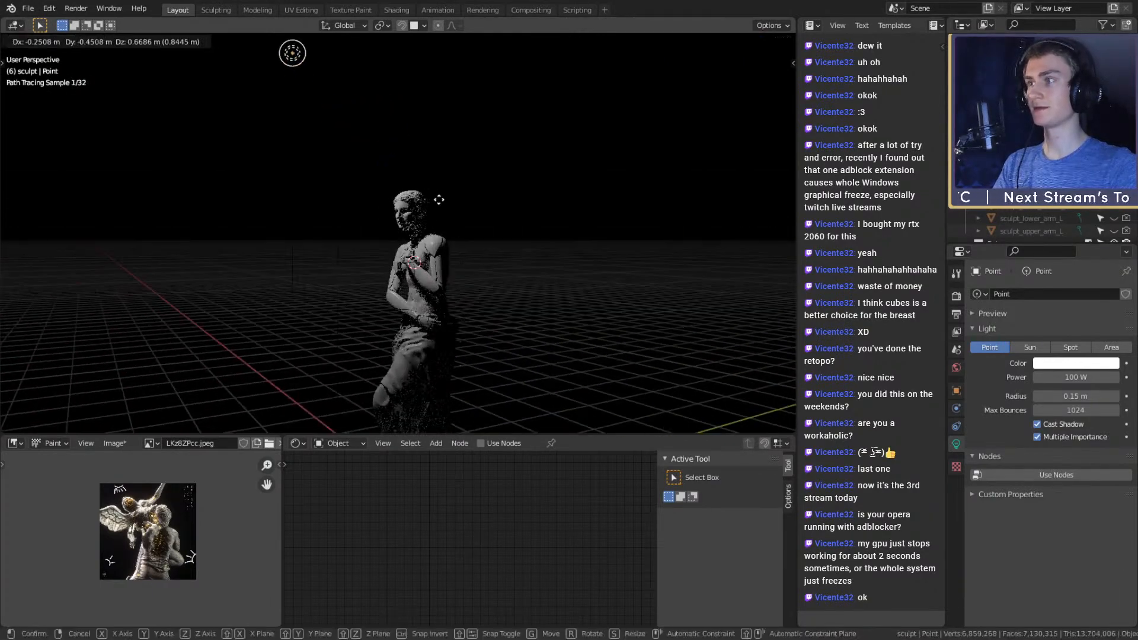
click(531, 211)
Shift the point light about -0.24 m in X, -0.07 m in Y and -0.04 m in Z
middle_drag(531, 211, 450, 268)
middle_drag(505, 195, 513, 228)
key(g)
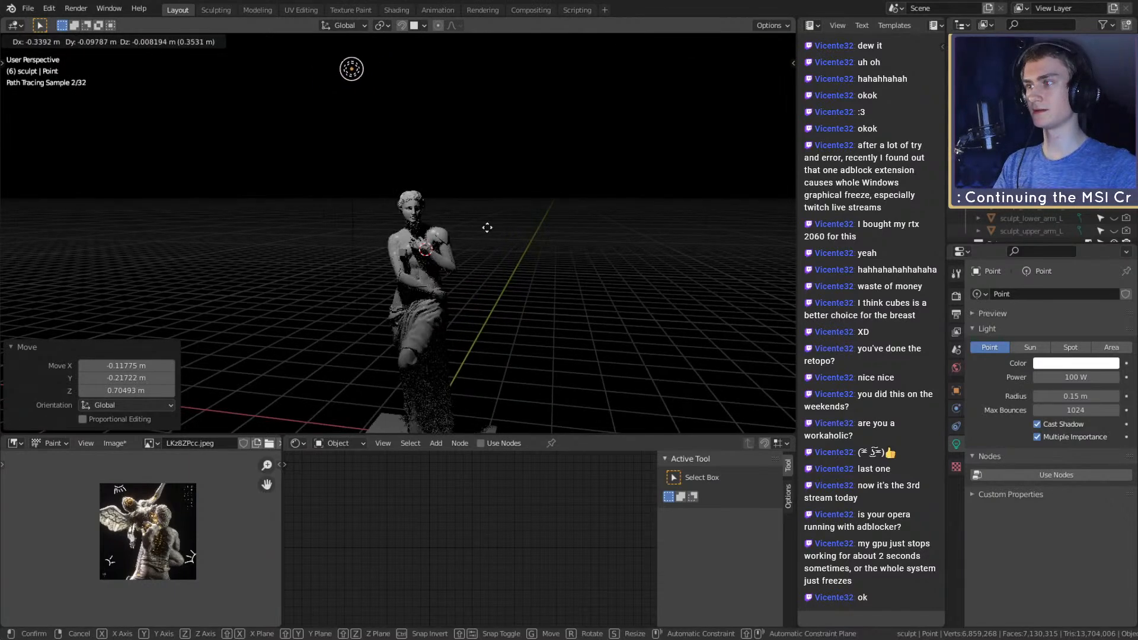
click(492, 232)
middle_drag(485, 249, 546, 248)
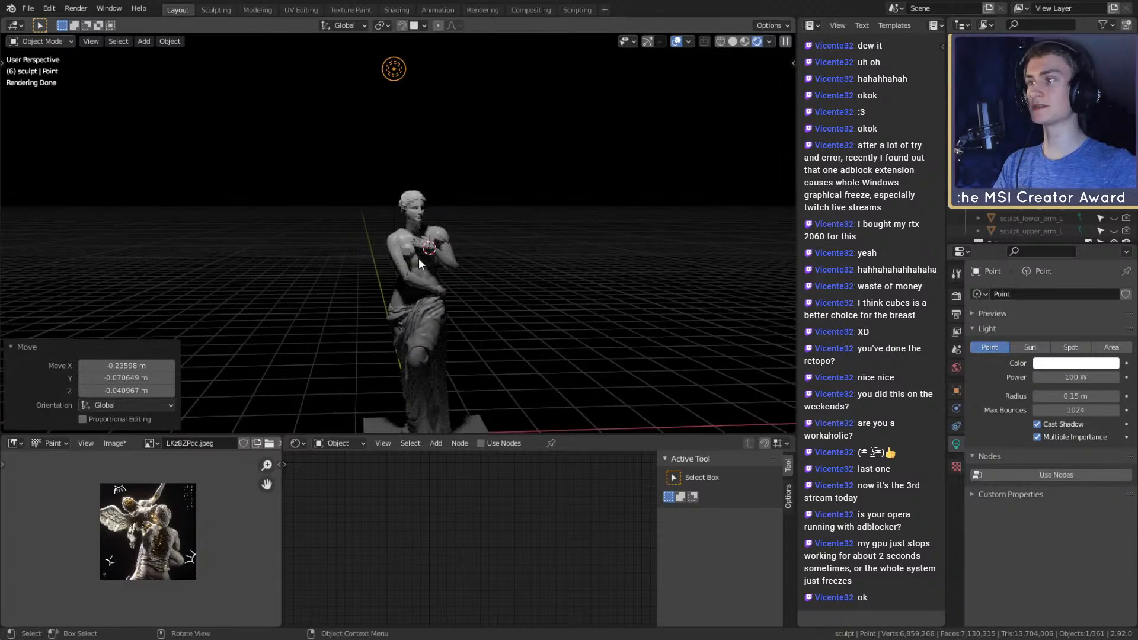
scroll(430, 252, up, 7)
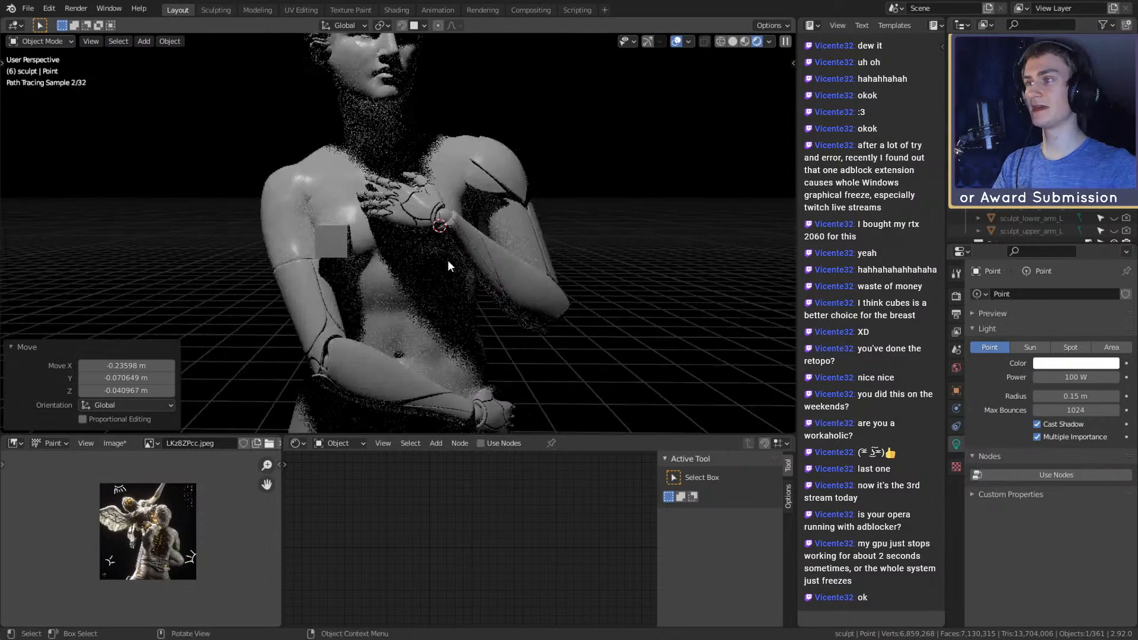
Move the point light about -0.69 m in X, -0.16 m in Y and -0.16 m in Z
middle_drag(415, 279, 410, 146)
middle_drag(374, 101, 472, 237)
key(g)
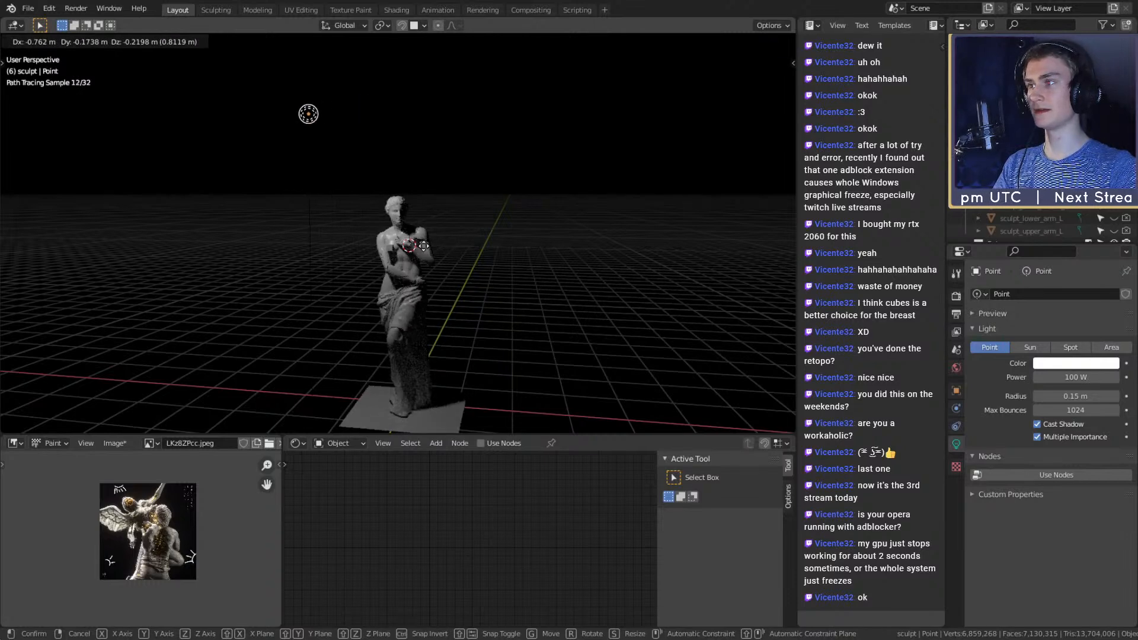
click(428, 242)
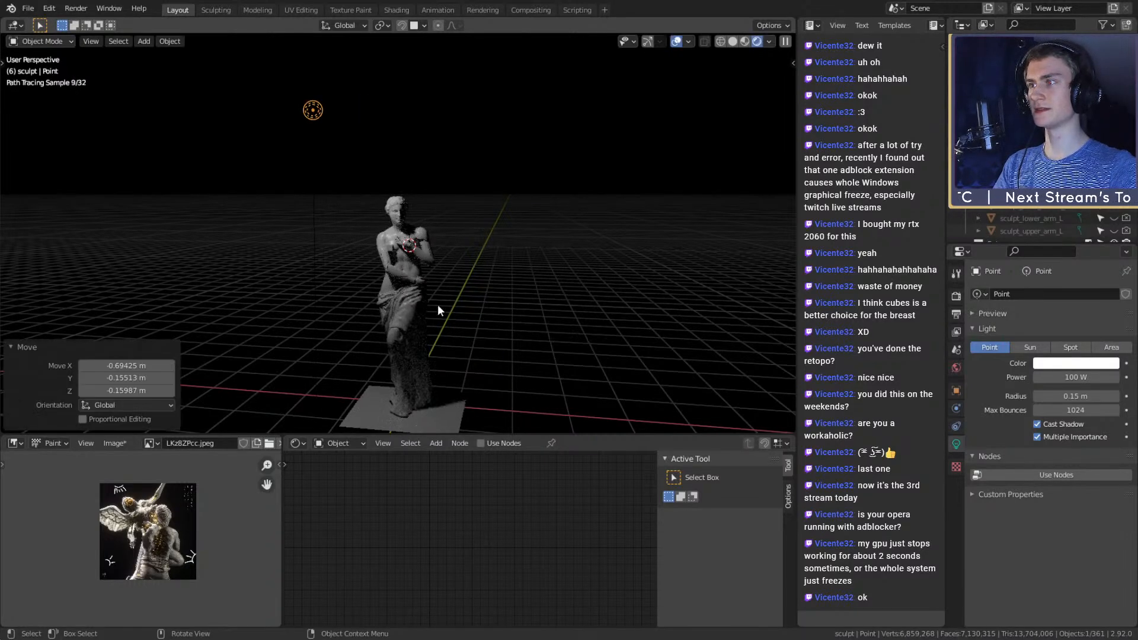
scroll(439, 305, up, 5)
scroll(469, 290, up, 2)
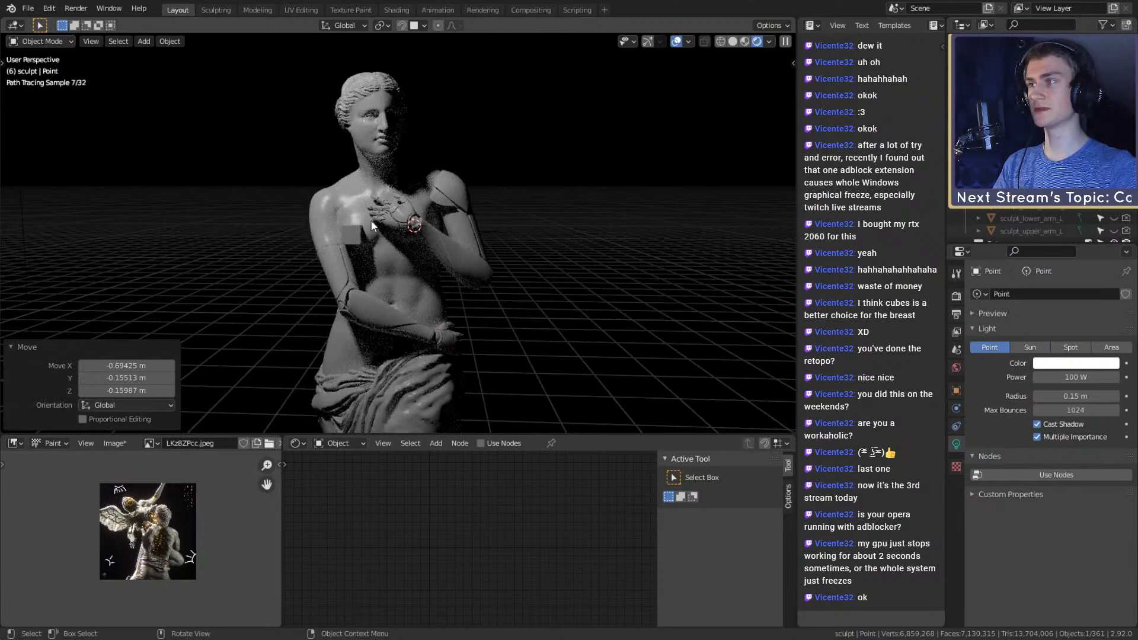
Try hiding the cube on the statue's chest
click(351, 234)
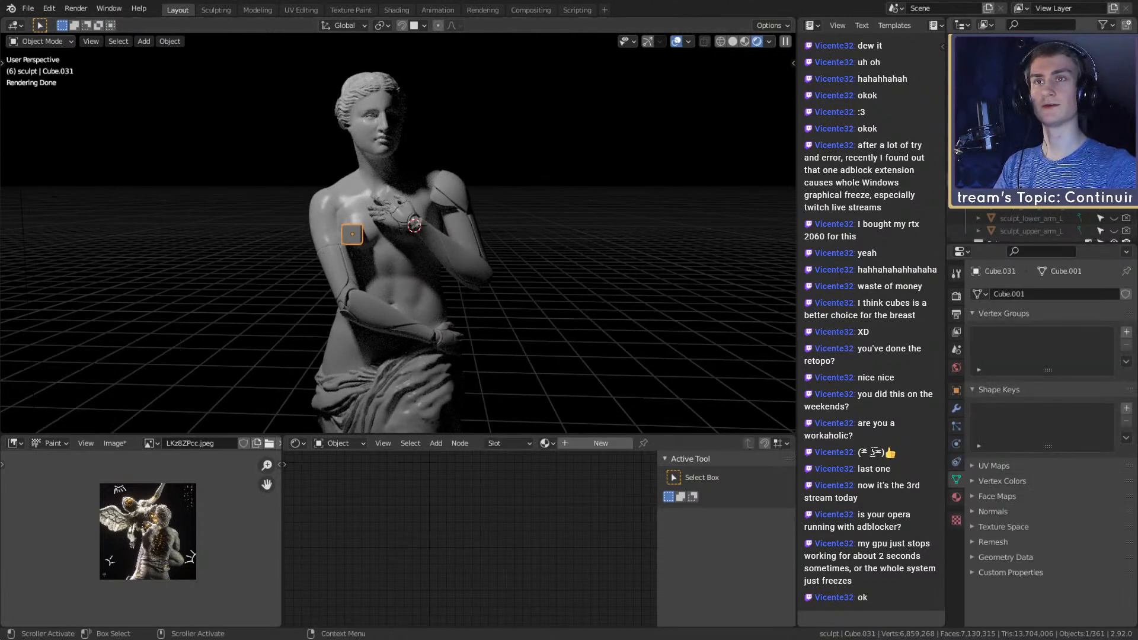
click(1115, 206)
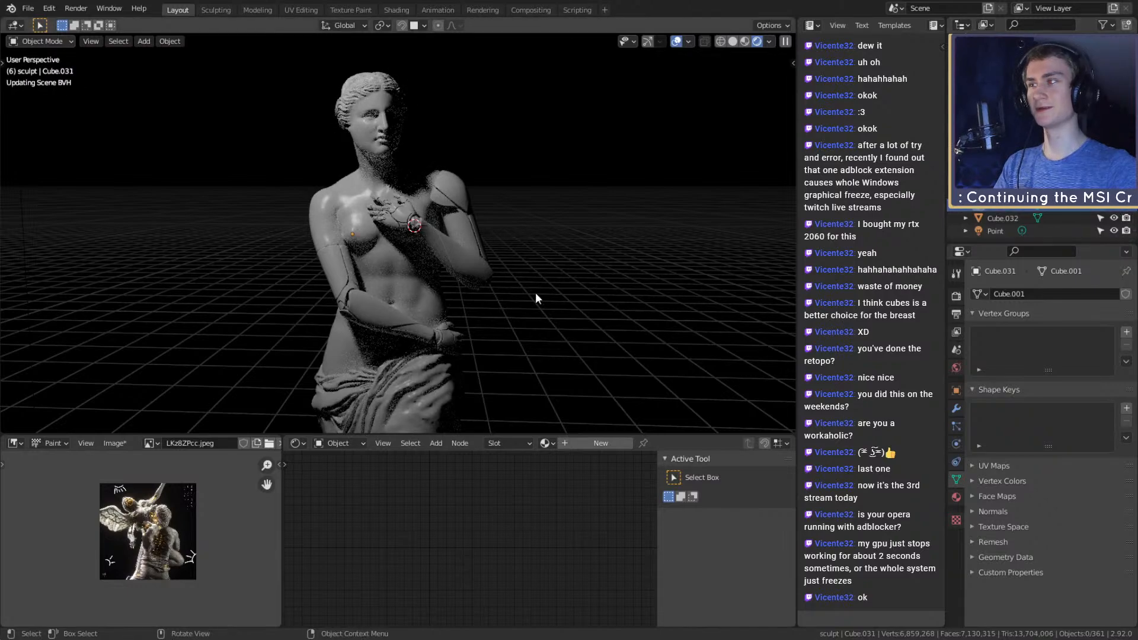
middle_drag(534, 297, 226, 284)
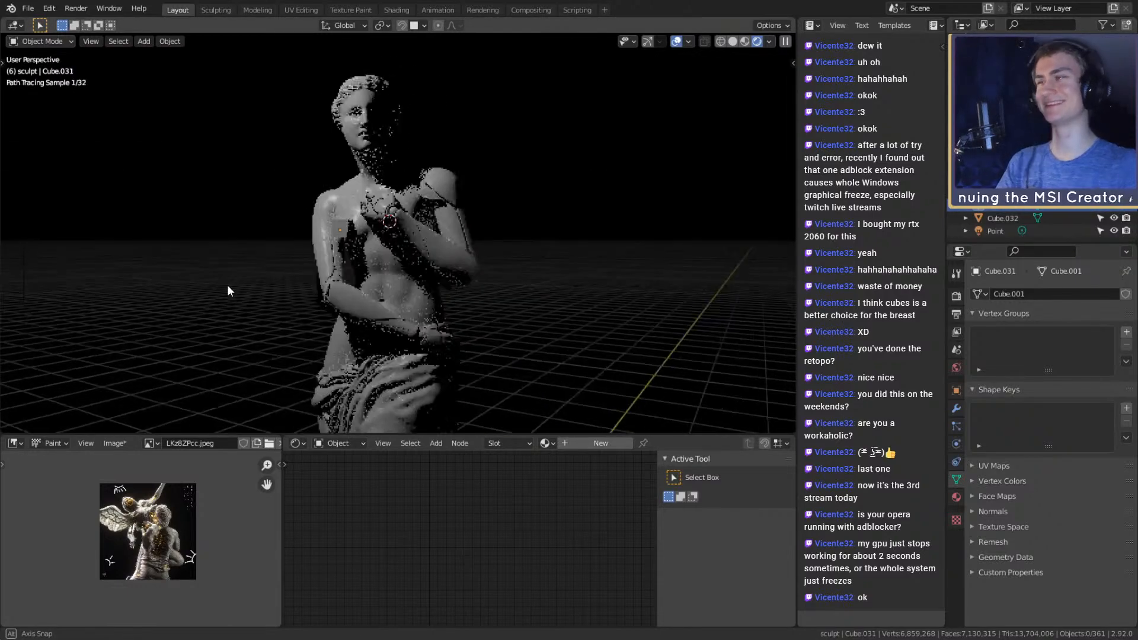
mouse_move(334, 285)
middle_down()
mouse_move(392, 303)
mouse_move(429, 300)
mouse_move(402, 301)
middle_up()
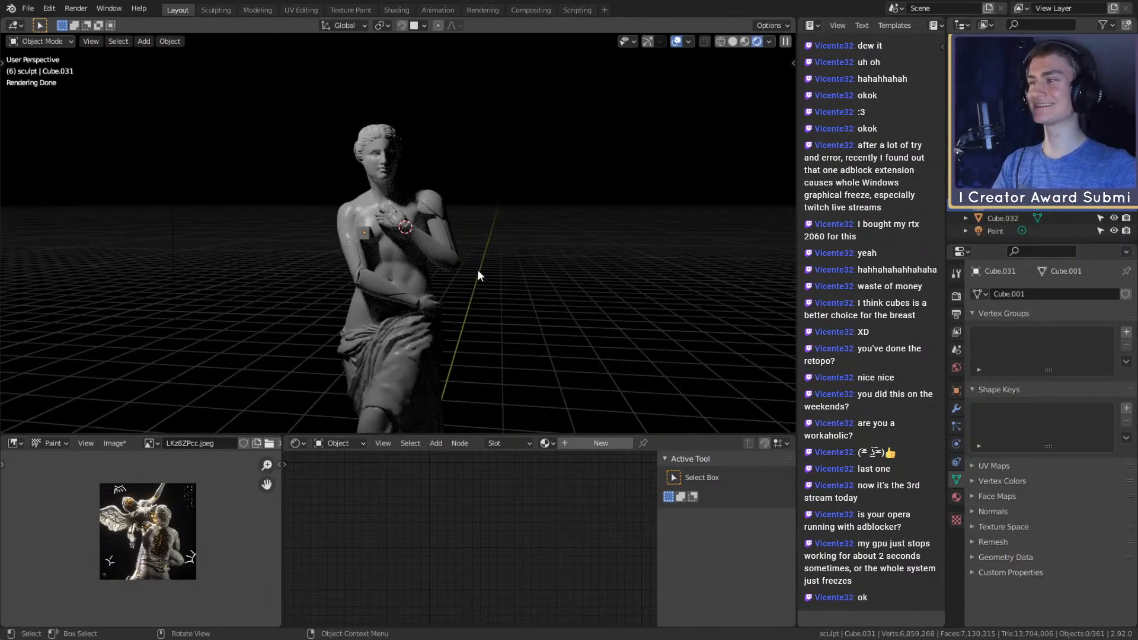
Examine how the point light shades the statue's face, chest and arms from near and far
scroll(448, 279, down, 3)
scroll(421, 295, up, 6)
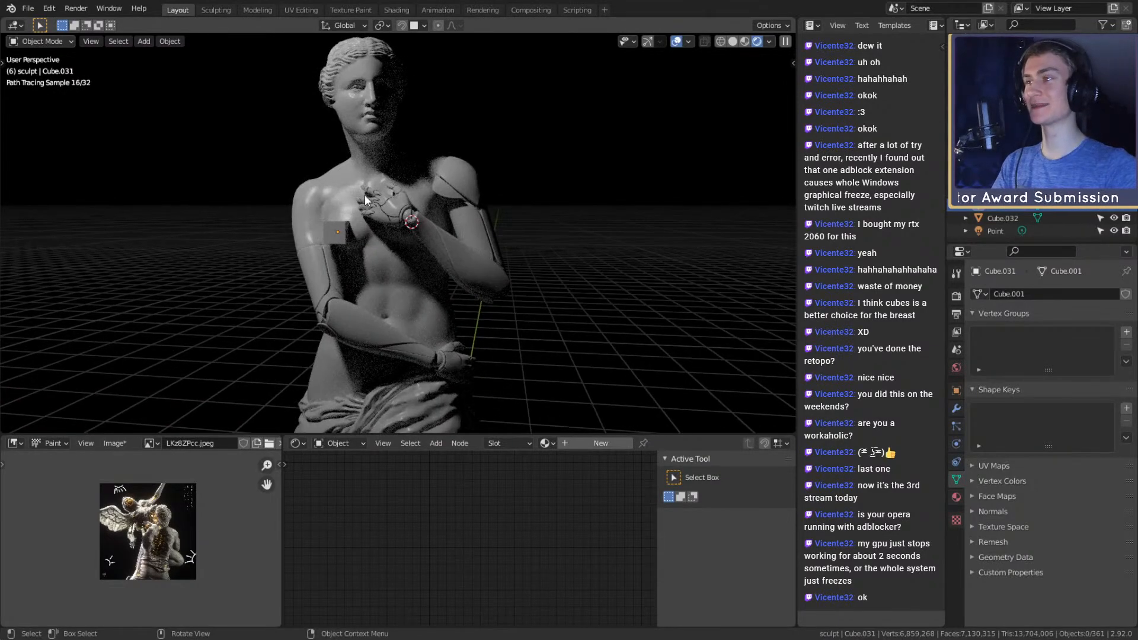
scroll(491, 308, down, 5)
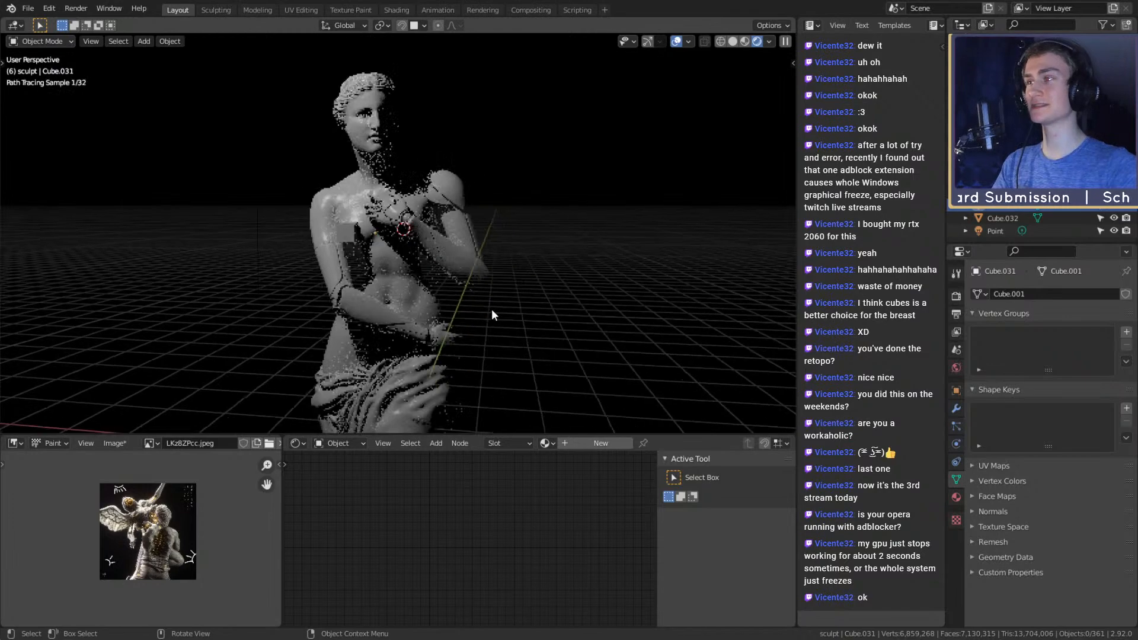
scroll(474, 298, up, 3)
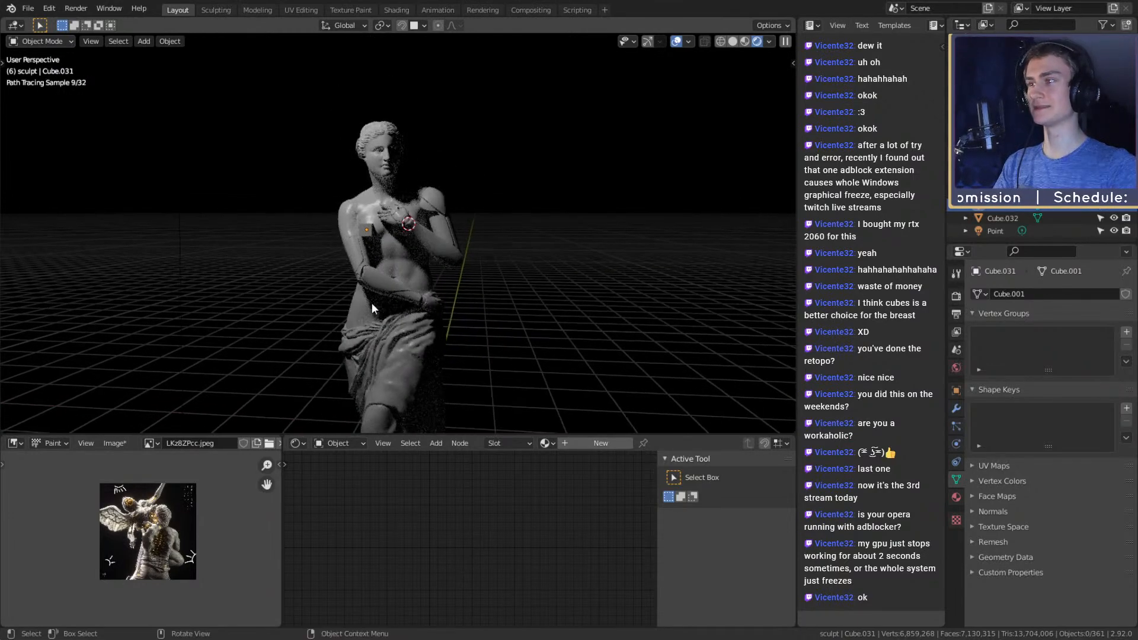
scroll(440, 287, down, 4)
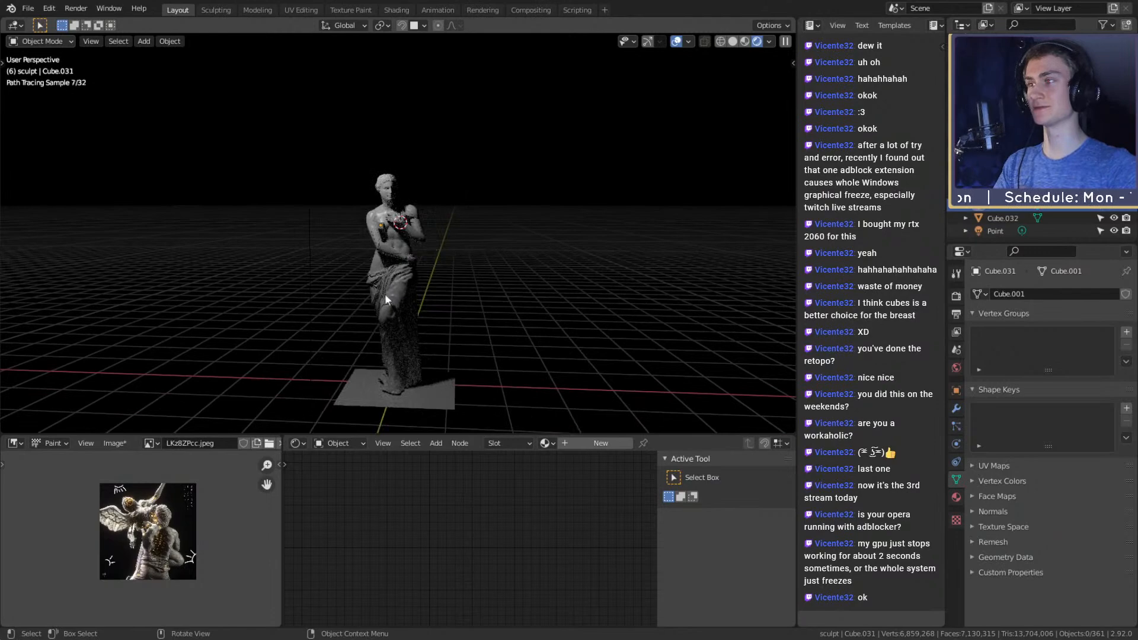
scroll(417, 195, up, 6)
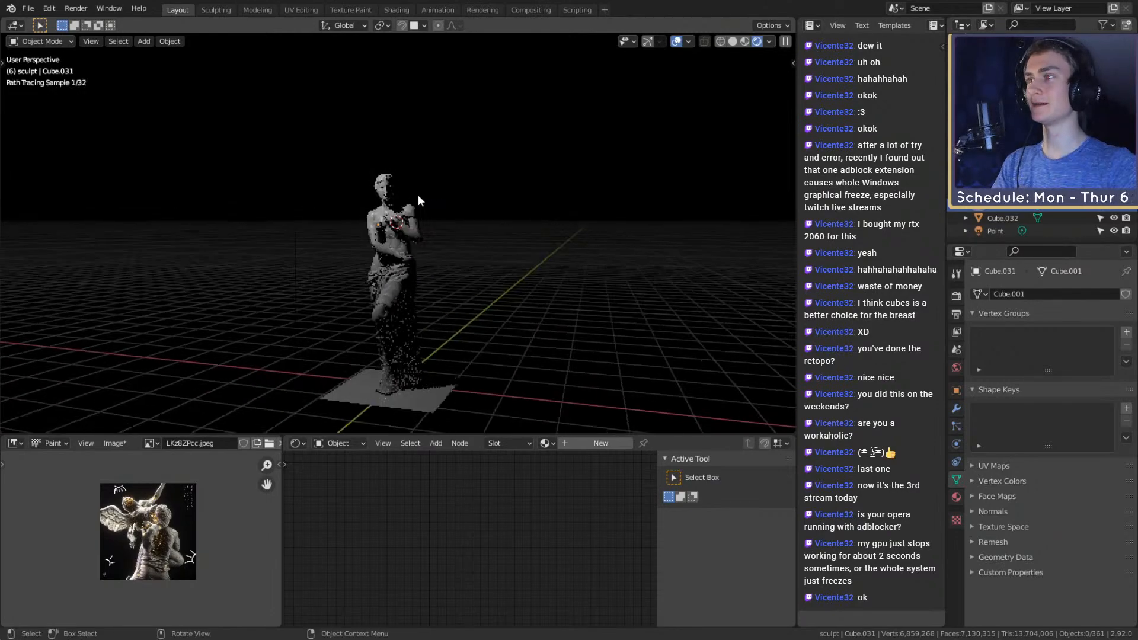
scroll(464, 225, up, 4)
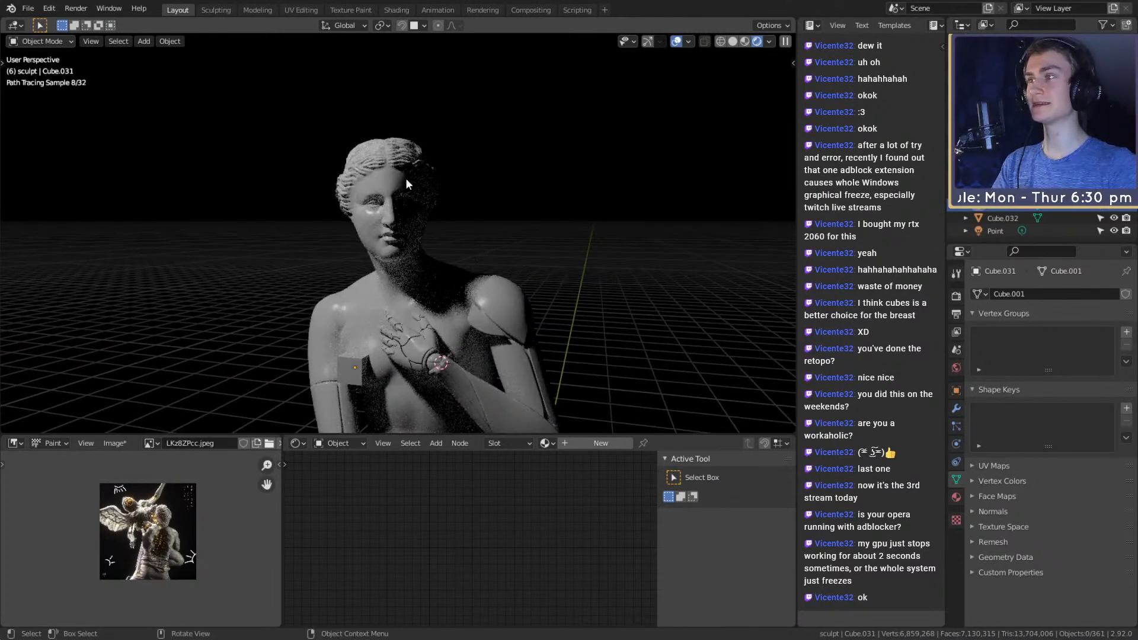
scroll(415, 202, down, 8)
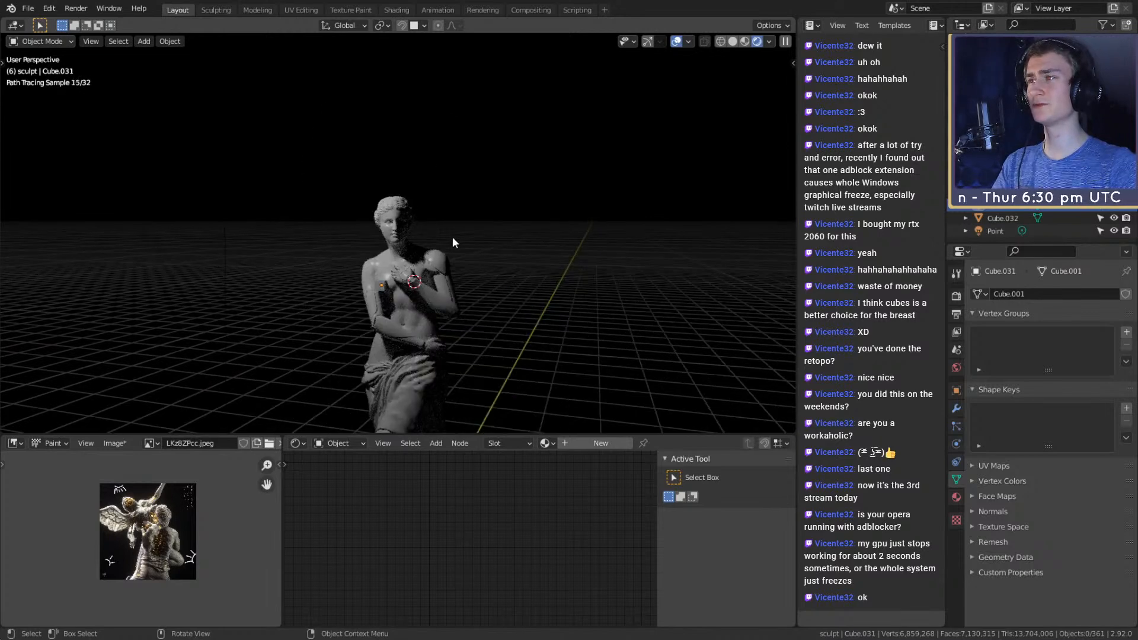
scroll(446, 296, down, 5)
Select the point light above the statue and set its power to 500 W
middle_drag(445, 303, 463, 316)
scroll(464, 315, up, 2)
drag(401, 91, 317, 118)
click(955, 497)
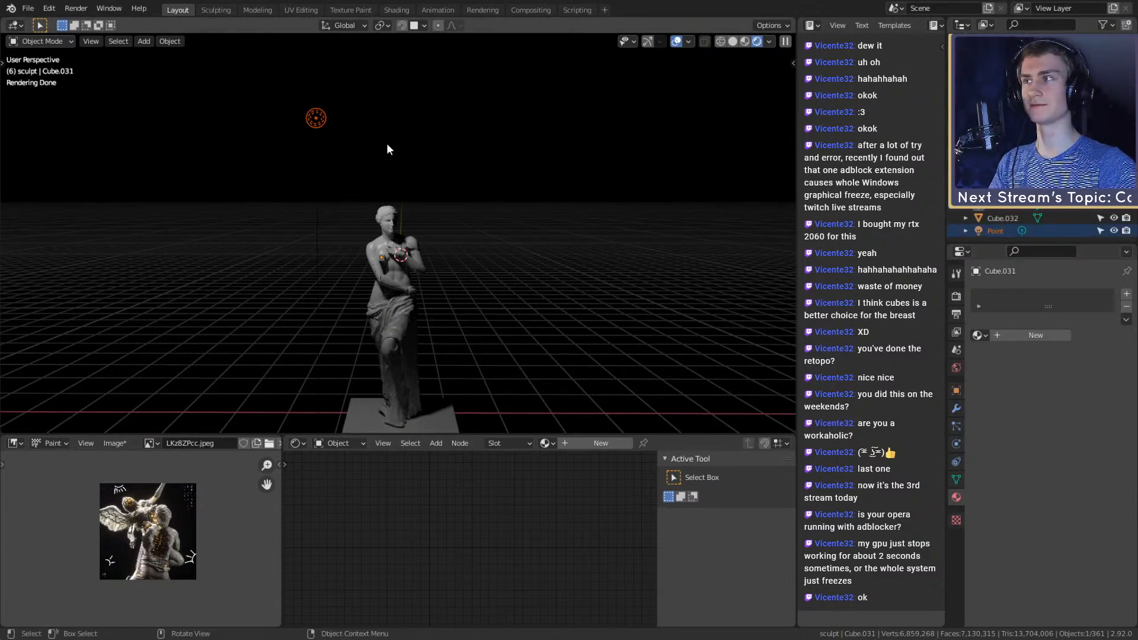
click(314, 119)
key(Return)
click(1051, 377)
text(50)
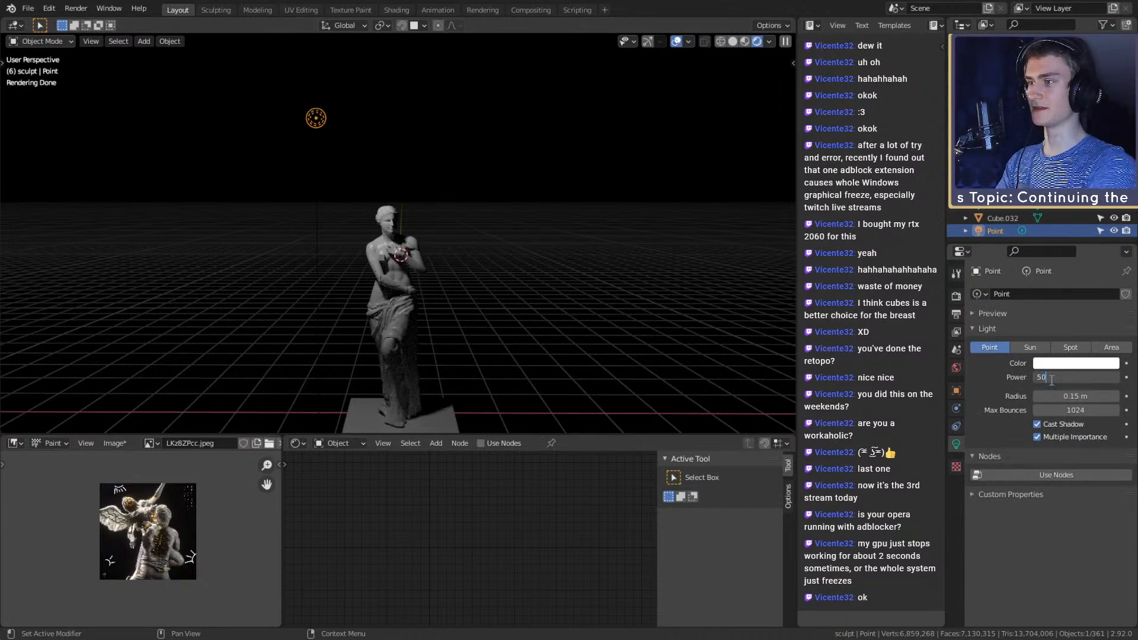
text(0)
key(Return)
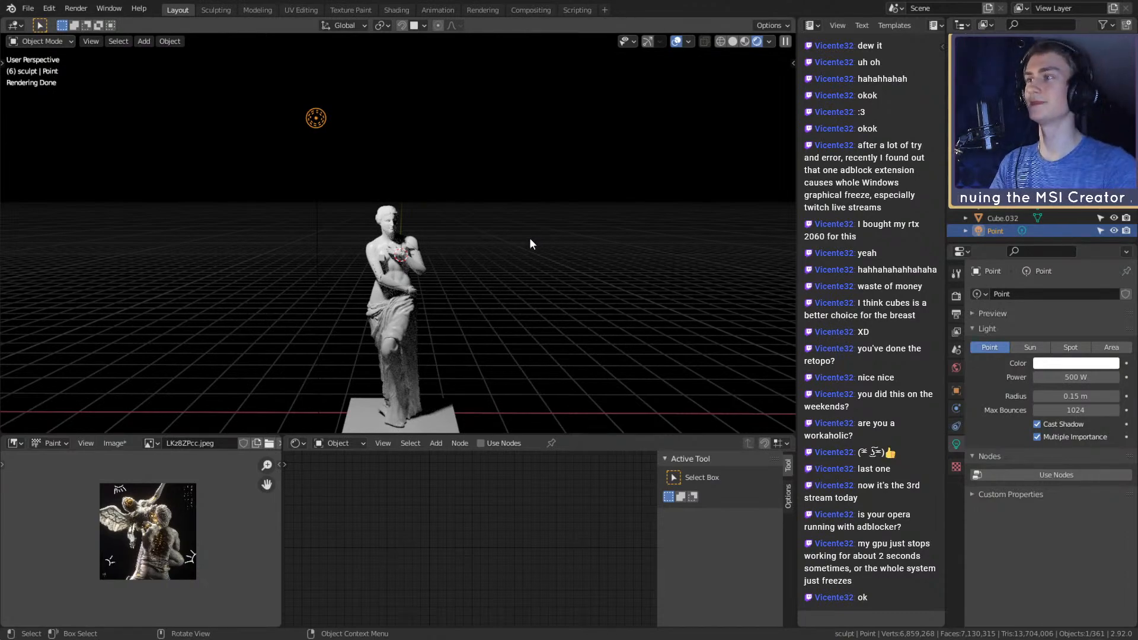
Move the point light about 0.53 m in X, 0.09 m in Y and 0.04 m in Z, and check the face shadows
mouse_move(517, 251)
middle_down()
mouse_move(465, 229)
mouse_move(317, 125)
middle_up()
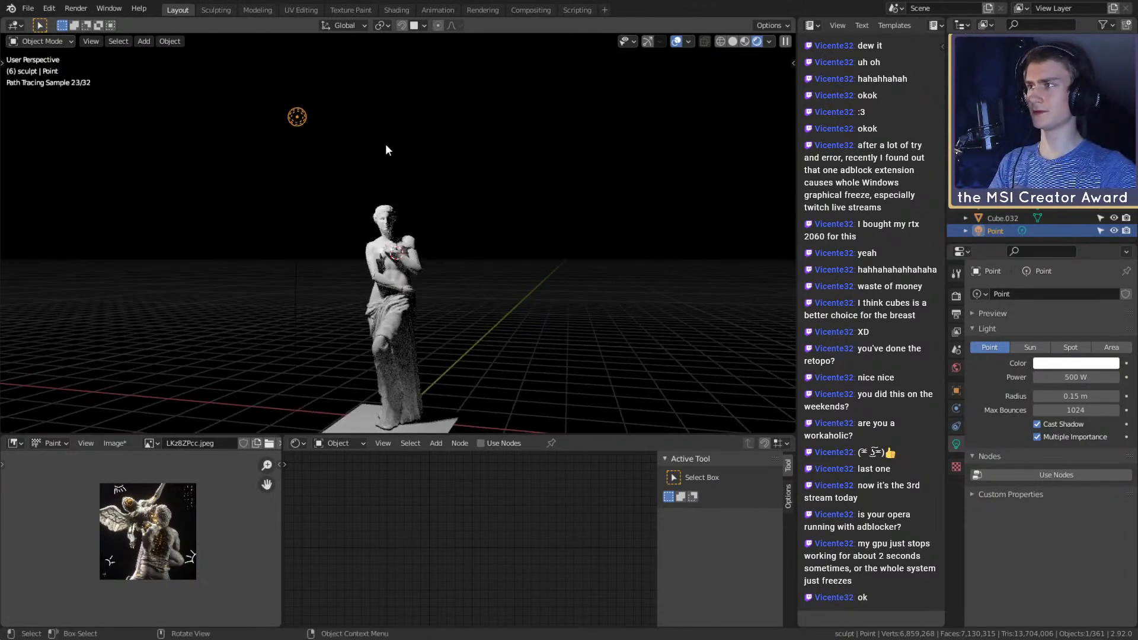
click(302, 116)
key(g)
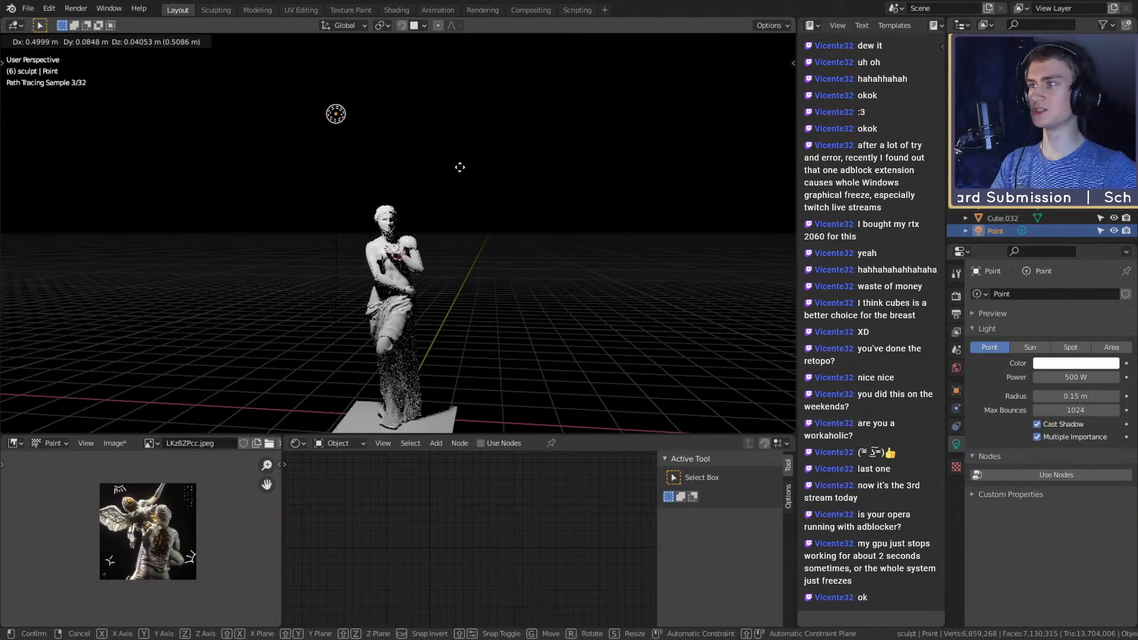
click(462, 168)
scroll(467, 265, up, 10)
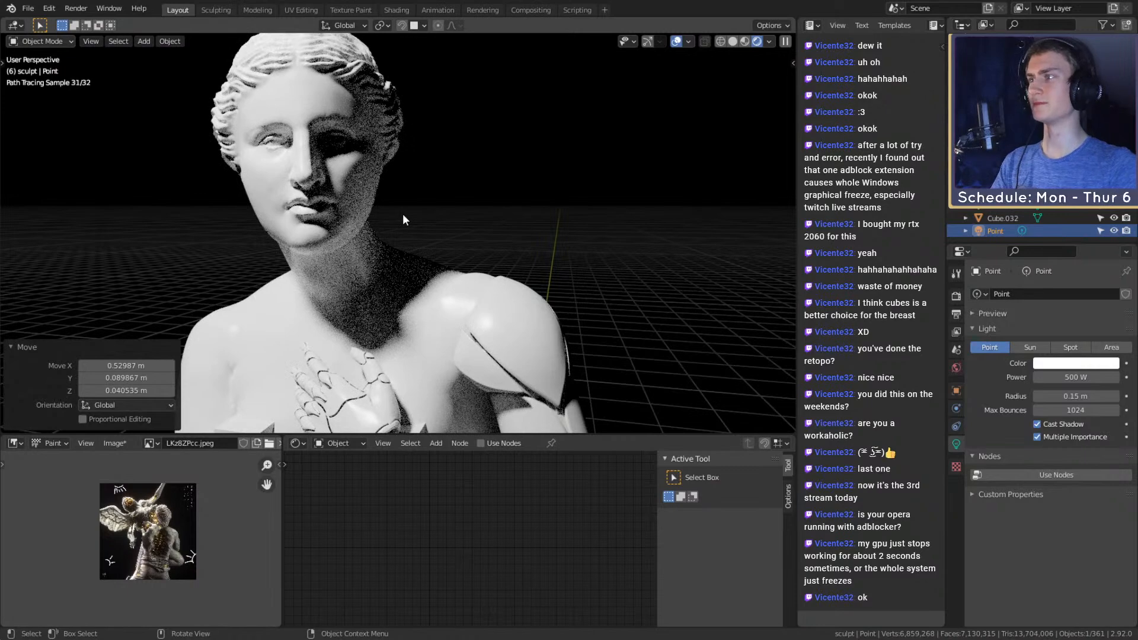
Duplicate the point light and place the copy beside the statue, offset about 2.49 m in X, -0.51 m in Y and -1.62 m in Z
scroll(415, 216, down, 10)
middle_drag(501, 301, 502, 266)
scroll(500, 265, down, 2)
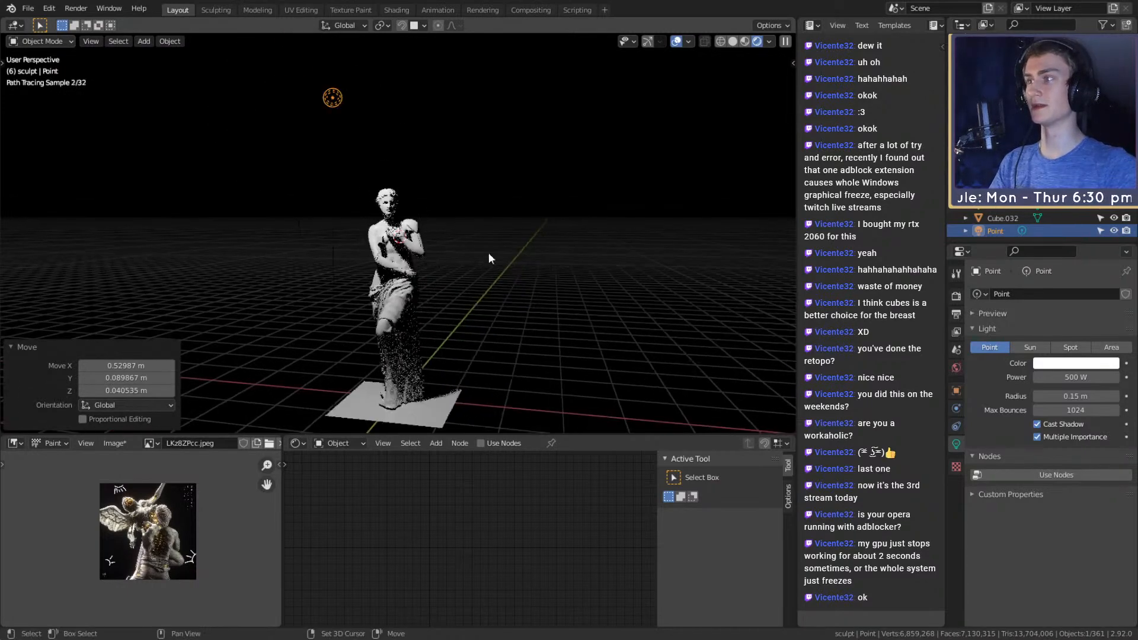
mouse_move(401, 217)
middle_down()
mouse_move(485, 229)
mouse_move(428, 222)
mouse_move(499, 220)
mouse_move(414, 216)
middle_up()
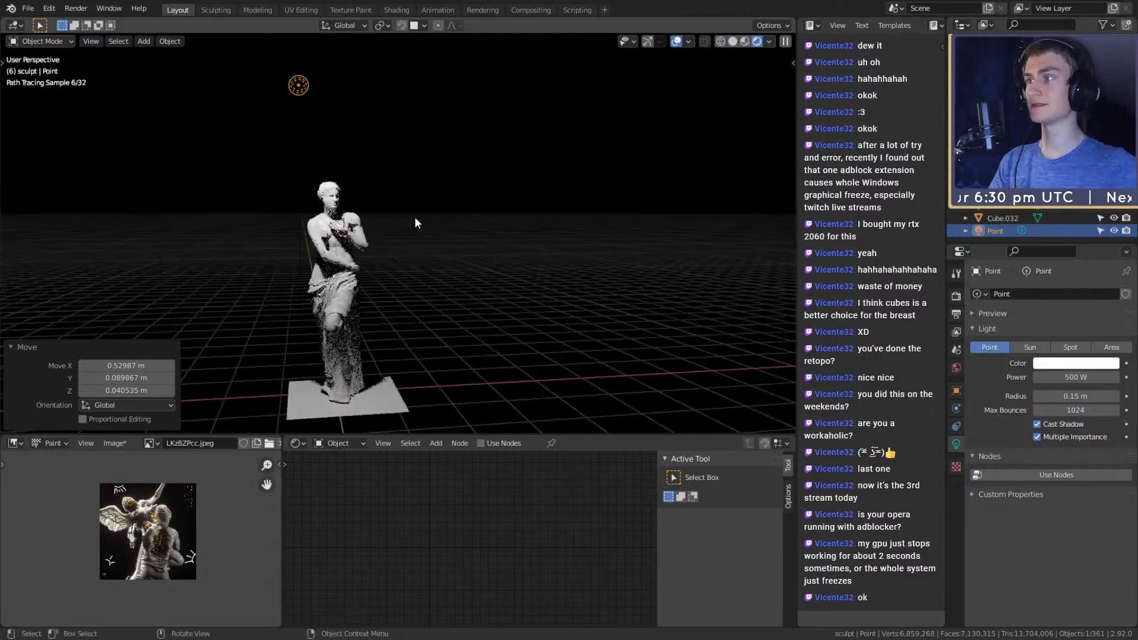
key(shift+d)
click(584, 325)
scroll(1007, 226, down, 1)
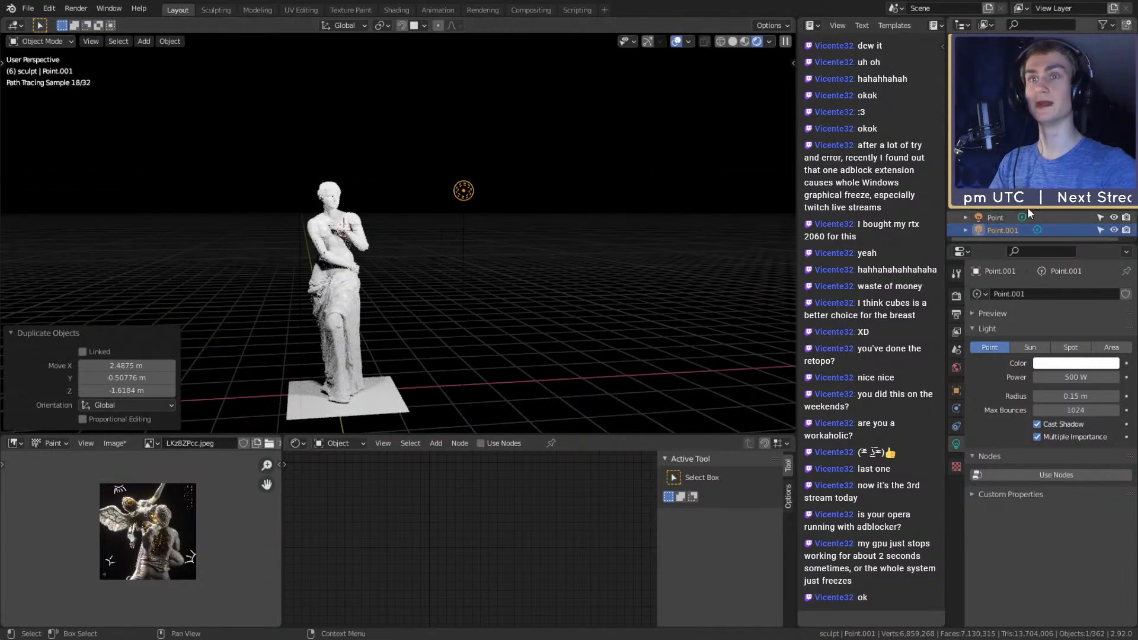
Select the loose objects Cube.031 and Cube.032 in the outliner, move them up the hierarchy, and clear the selection
shift+click(994, 218)
scroll(1031, 225, up, 4)
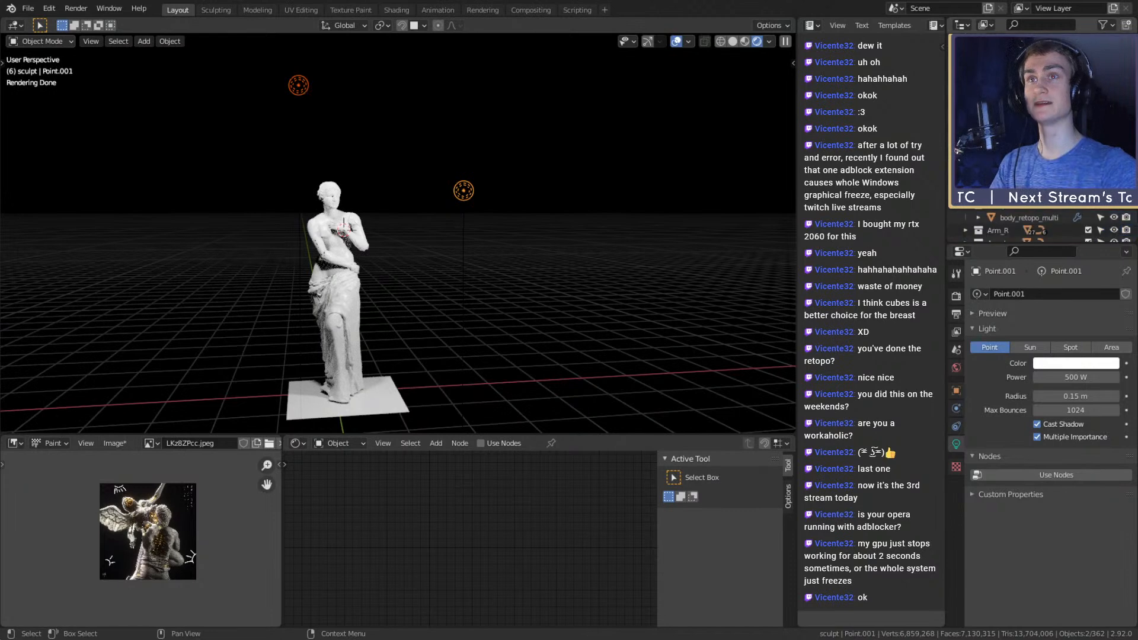
scroll(1031, 225, up, 5)
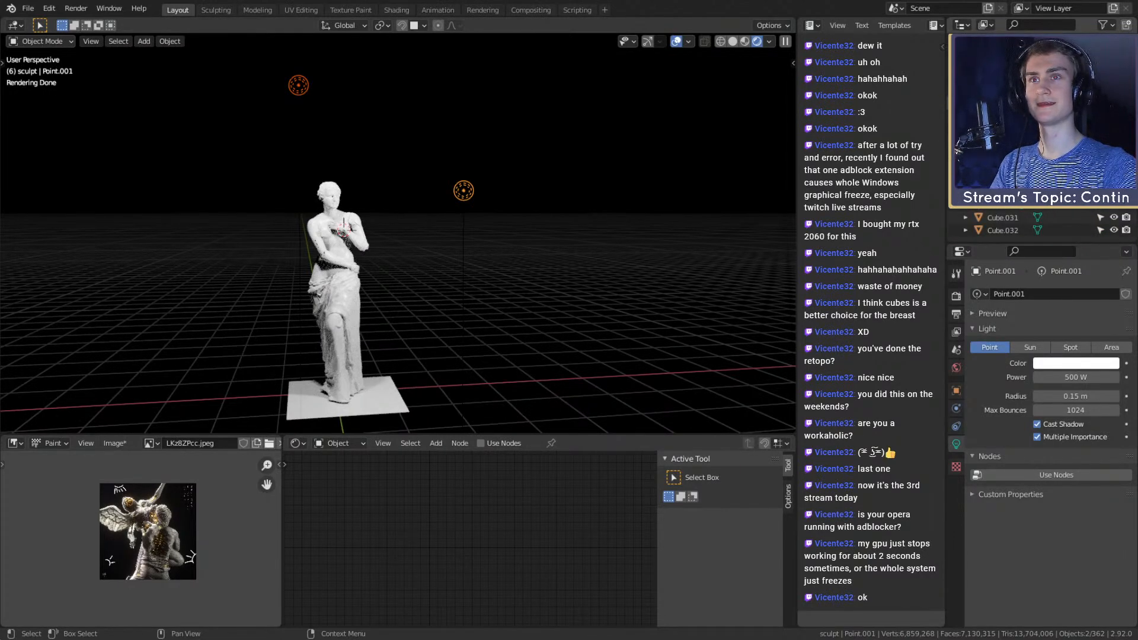
click(1001, 218)
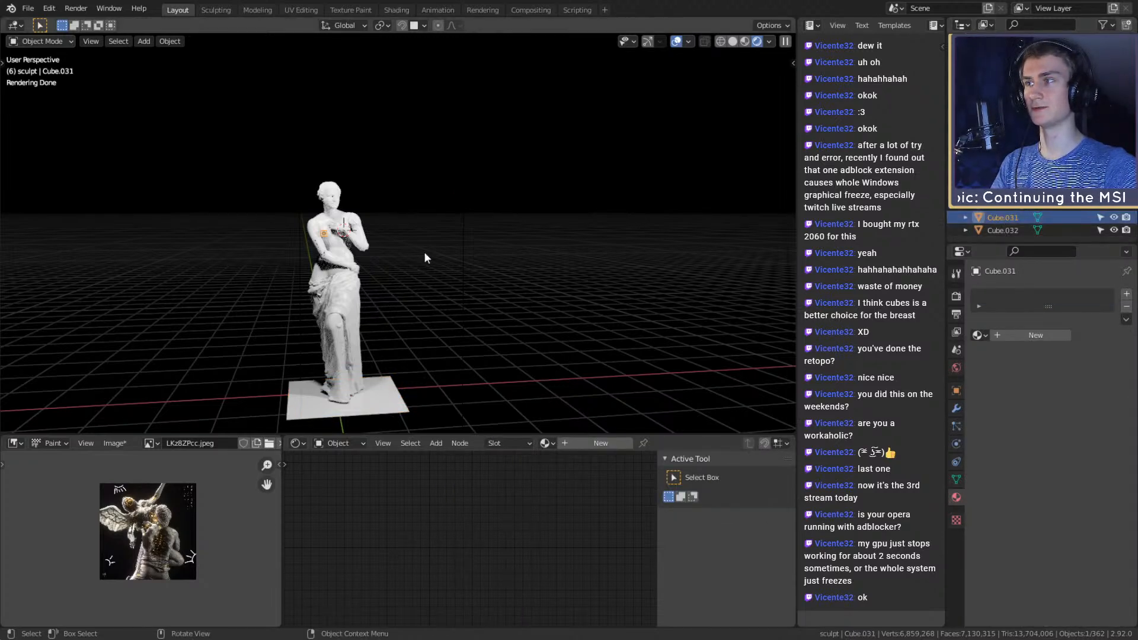
shift+click(1002, 230)
drag(1002, 218, 1002, 124)
click(526, 208)
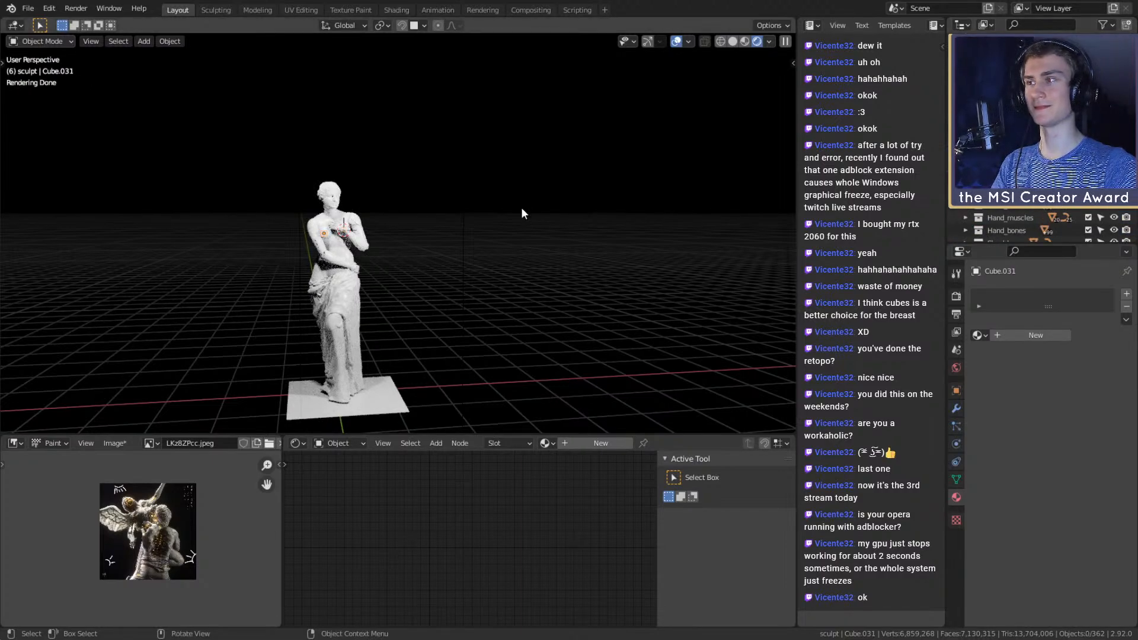
Select the point light beside the statue, set its power to 100 W, and check the shading on the face and chest
middle_drag(526, 208, 476, 204)
scroll(475, 190, down, 3)
shift+middle_drag(472, 166, 465, 176)
click(438, 250)
scroll(489, 215, up, 4)
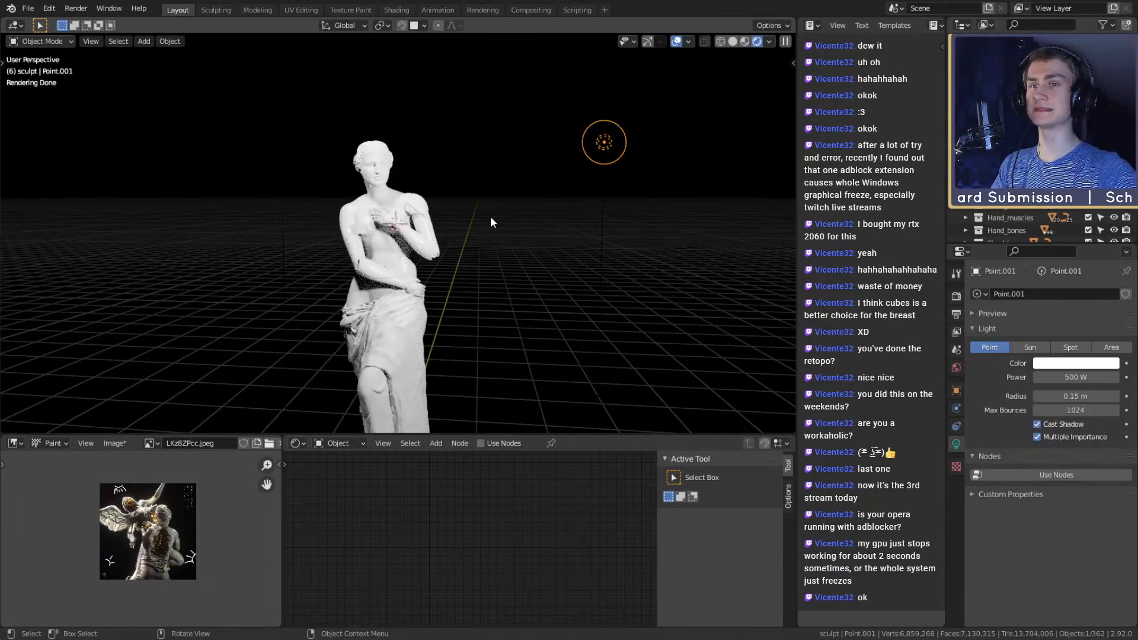
click(1060, 378)
text(1)
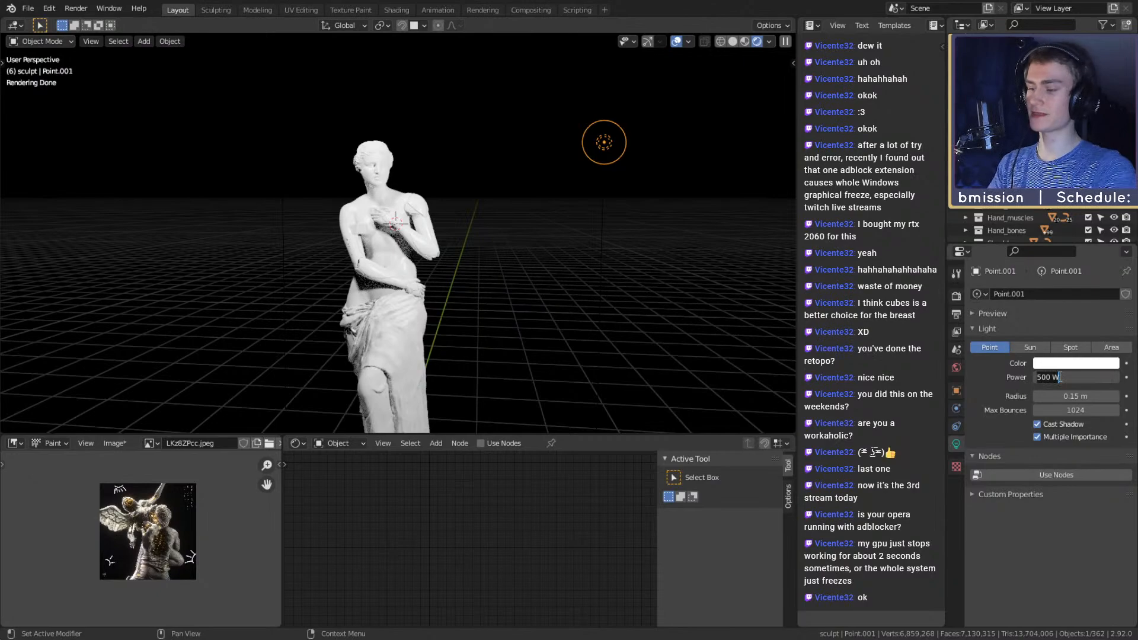
text(00)
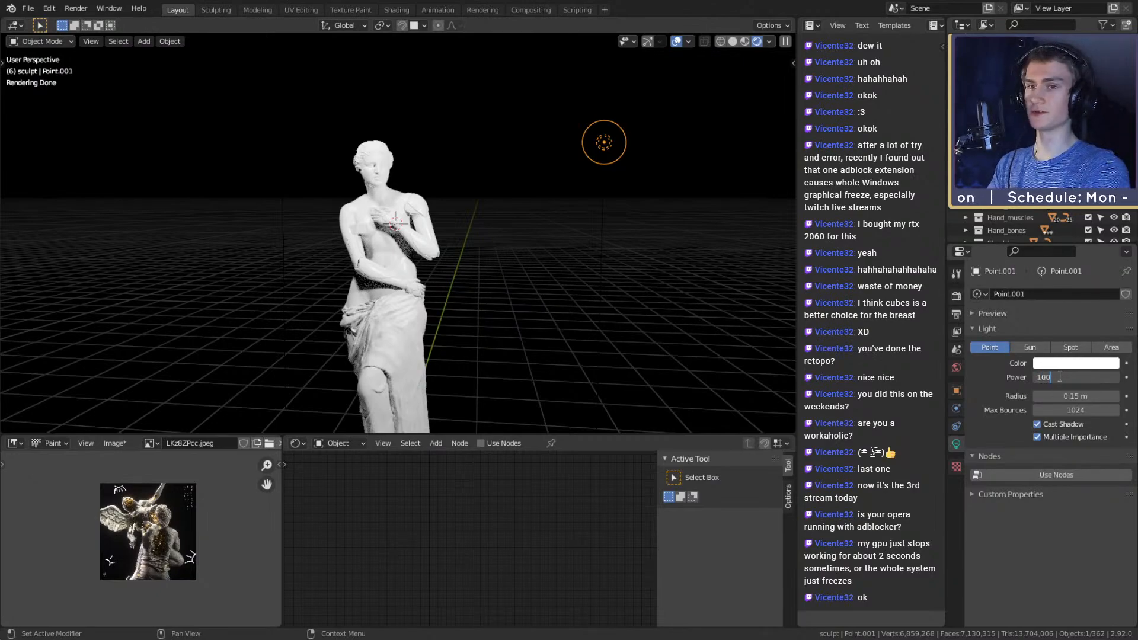
key(Return)
scroll(510, 163, up, 6)
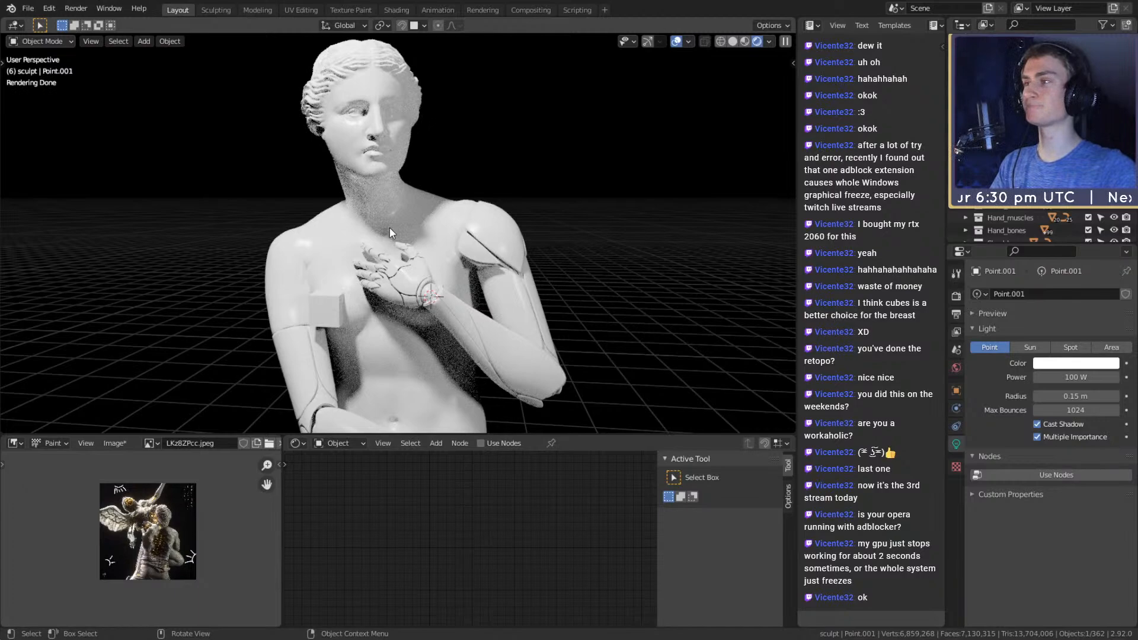
scroll(450, 204, down, 5)
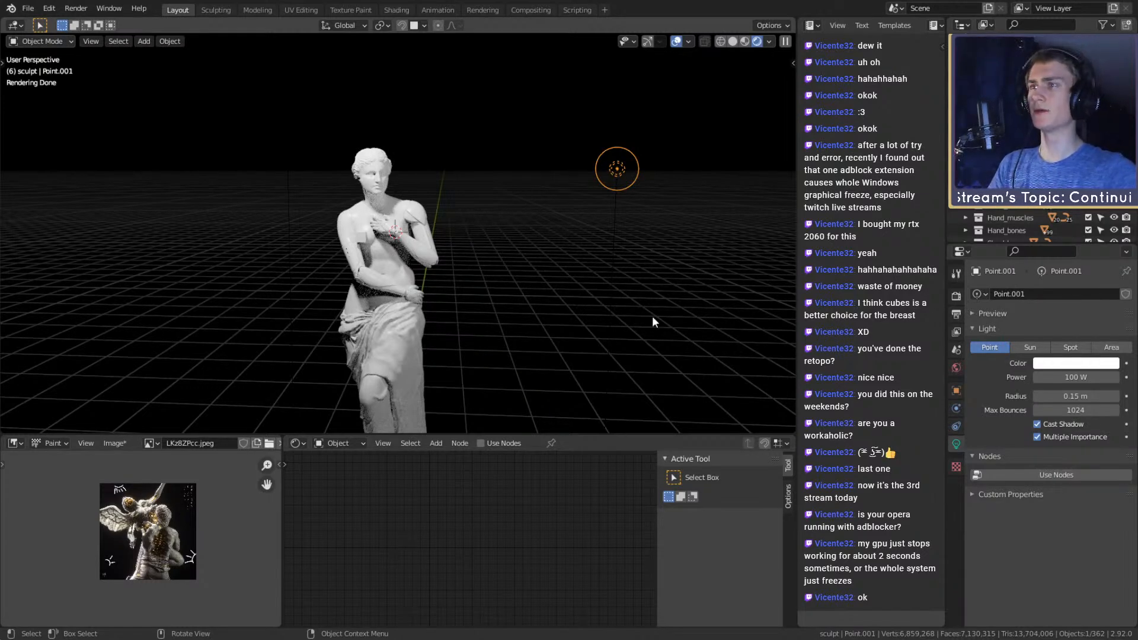
scroll(524, 290, down, 4)
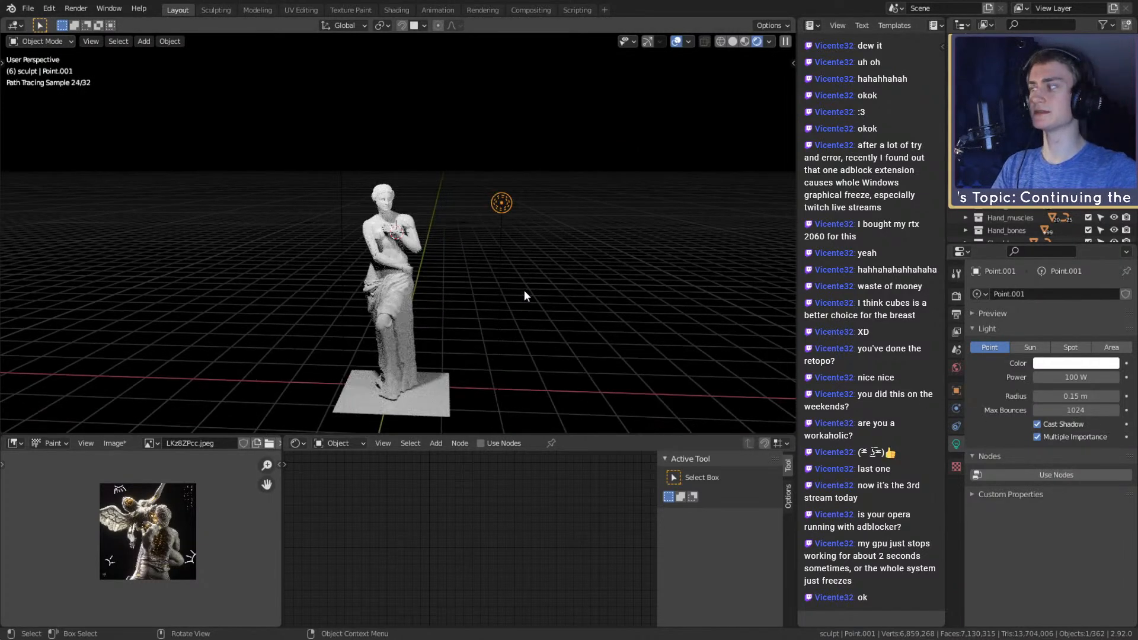
Move the side point light behind the statue by about -1.08 m X, 3.54 m Y, -0.79 m Z, plus a further 0.3 m in X
click(565, 239)
middle_drag(510, 196, 453, 249)
scroll(454, 248, down, 4)
click(505, 212)
middle_drag(503, 212, 410, 255)
key(g)
click(624, 307)
middle_drag(625, 307, 653, 271)
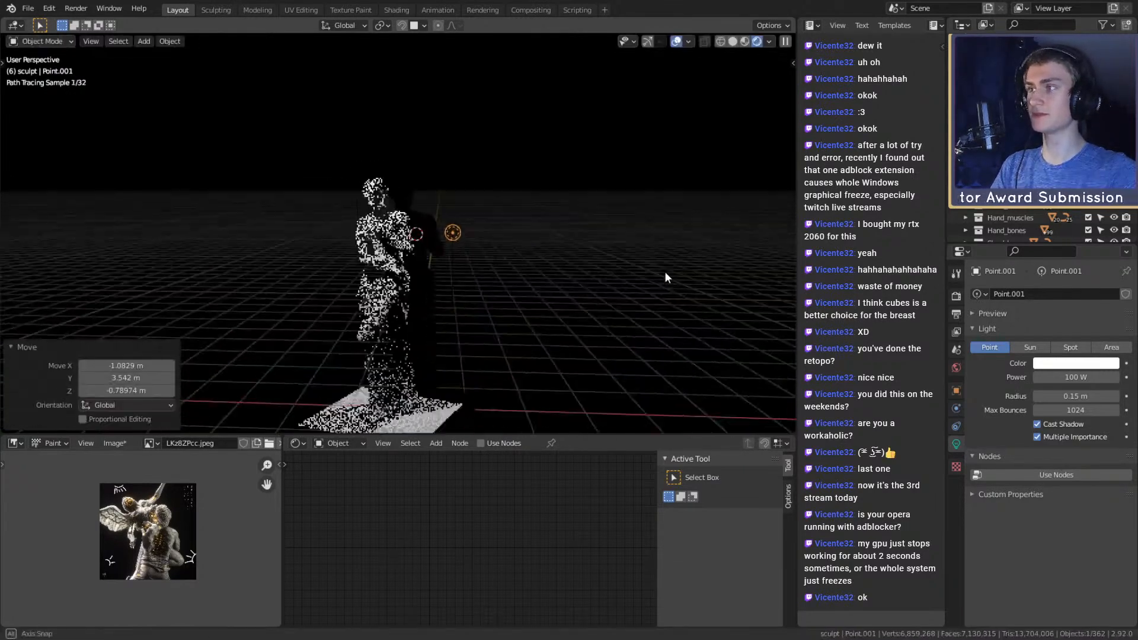
key(g)
click(627, 259)
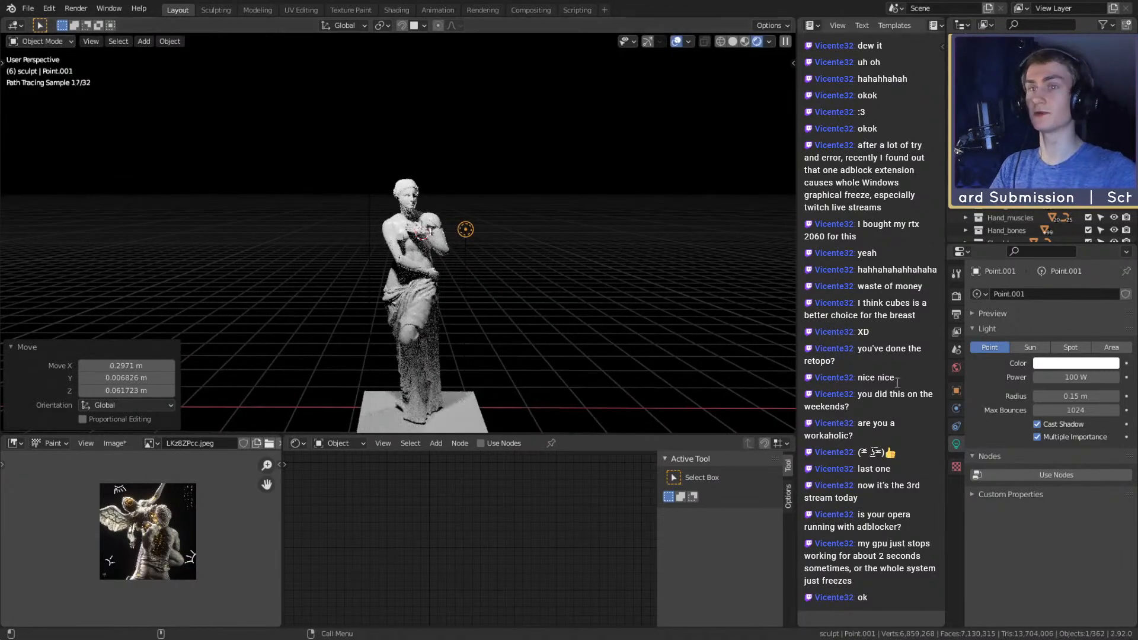
Set the power of the point light behind the statue to 5000 W and check the rim lighting up close
click(1078, 378)
text(5000)
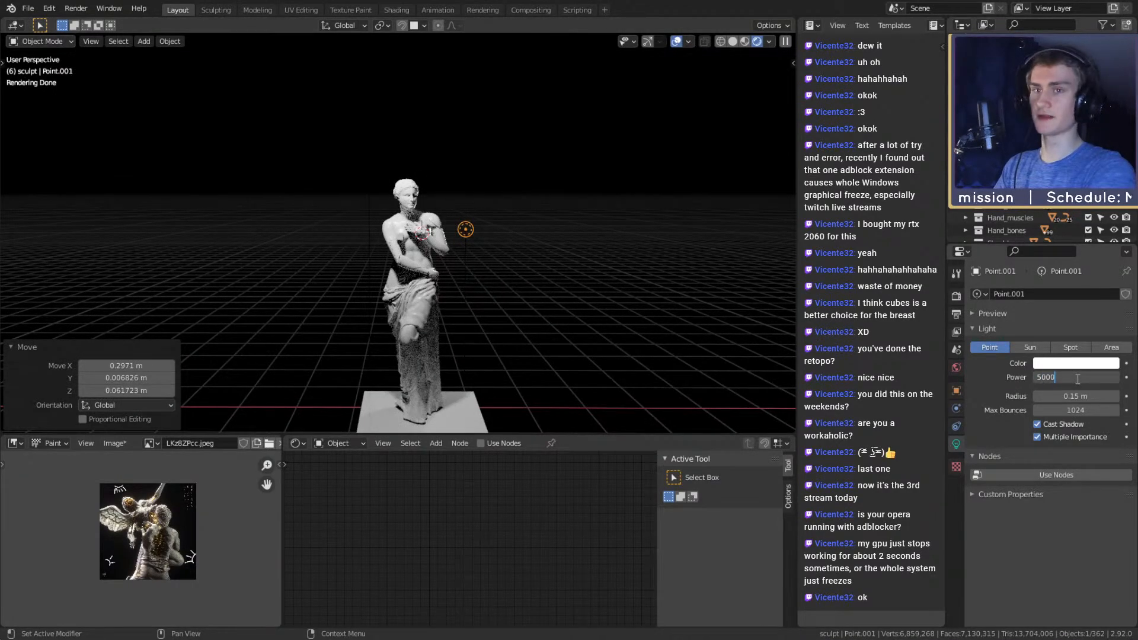
key(Return)
scroll(545, 249, up, 8)
scroll(538, 259, down, 5)
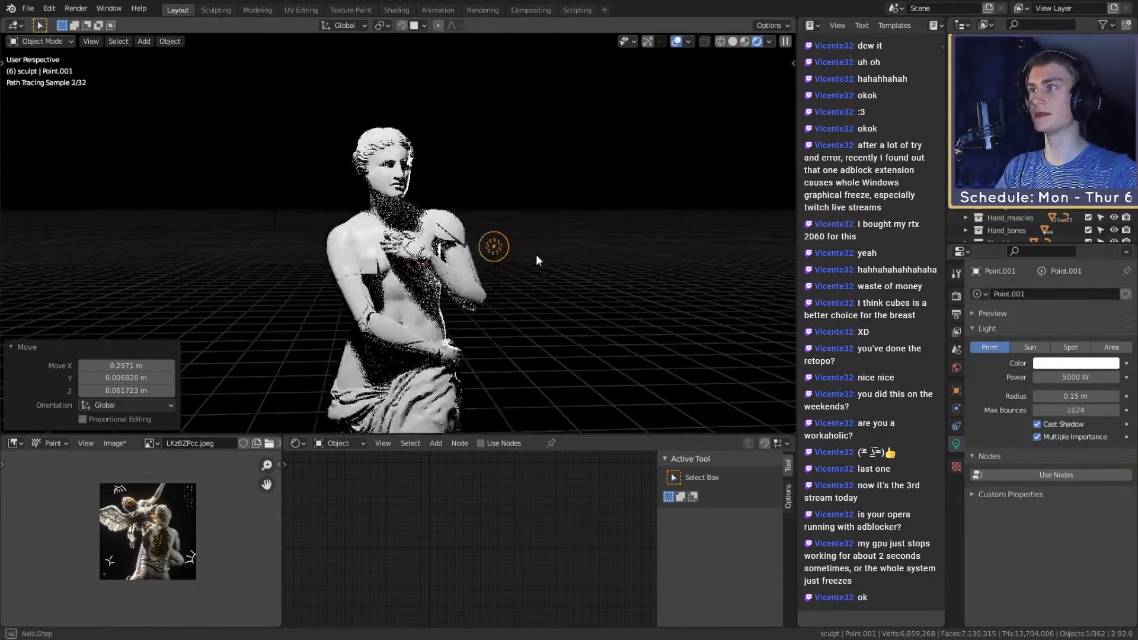
Move the rear point light about 0.36 m in X, -0.01 m in Y and 0.12 m in Z, and enlarge its radius to 0.43 m
middle_drag(592, 242, 525, 245)
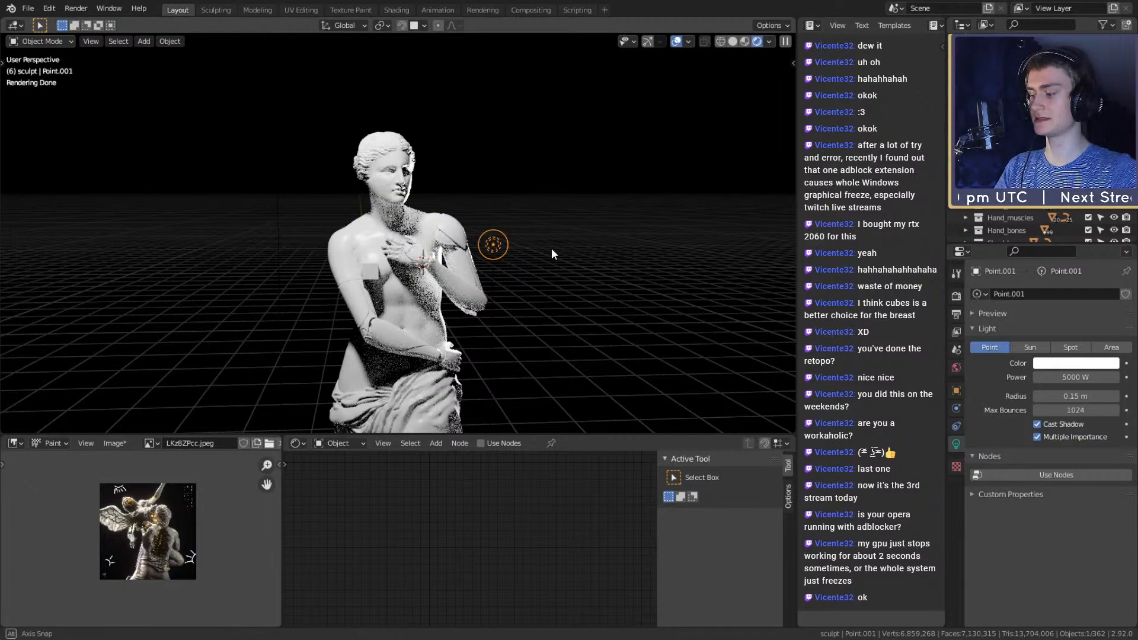
key(g)
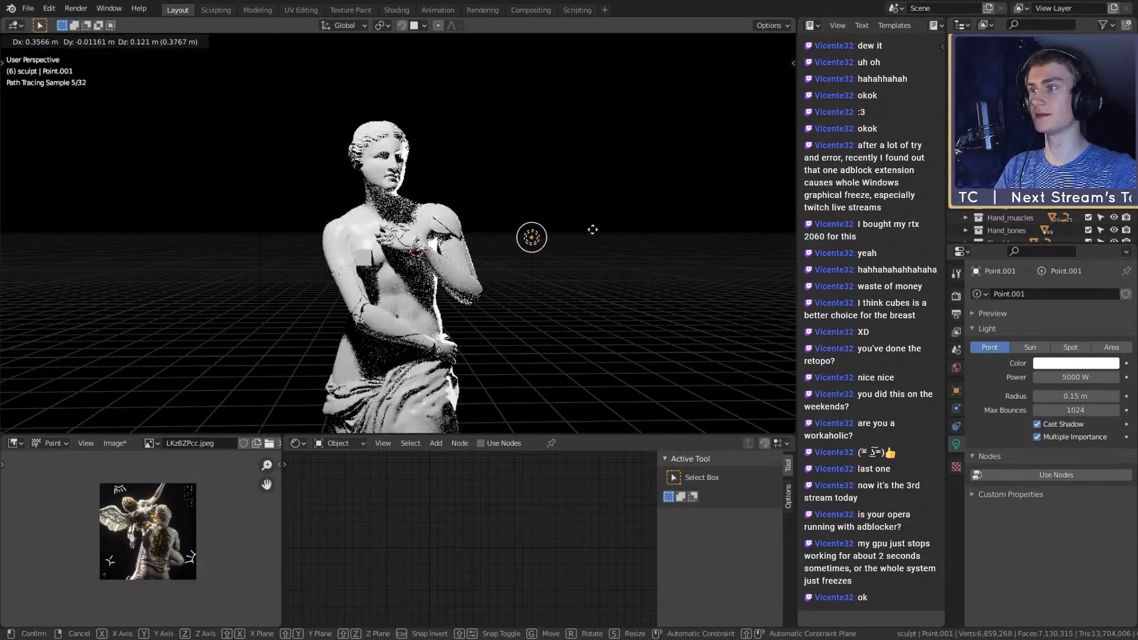
click(592, 228)
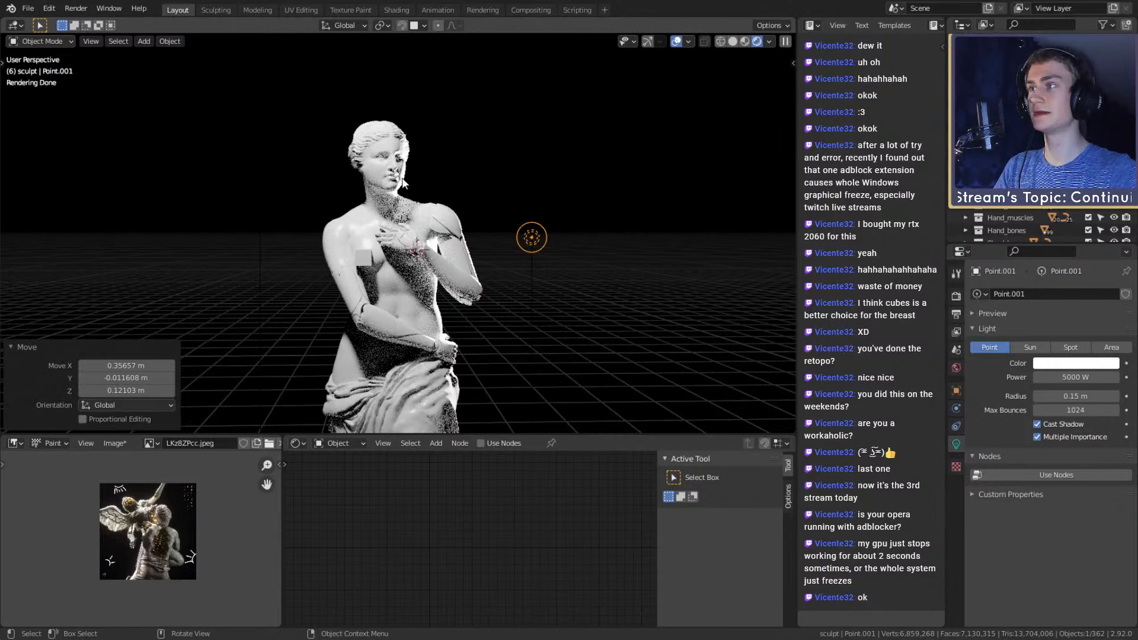
drag(1074, 396, 1087, 396)
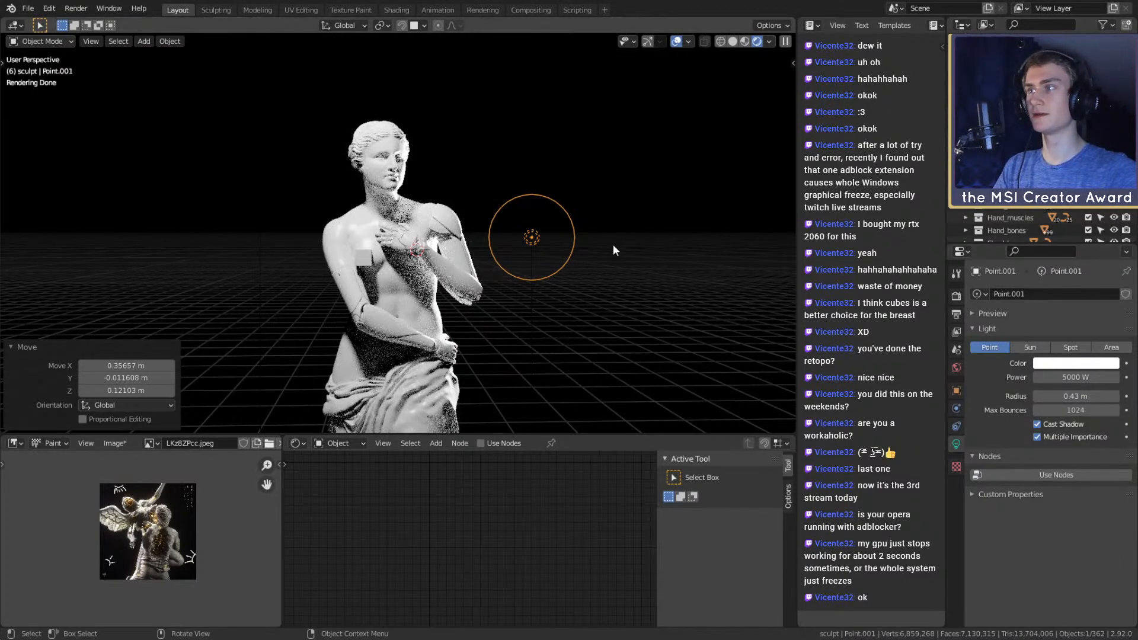
scroll(613, 244, down, 4)
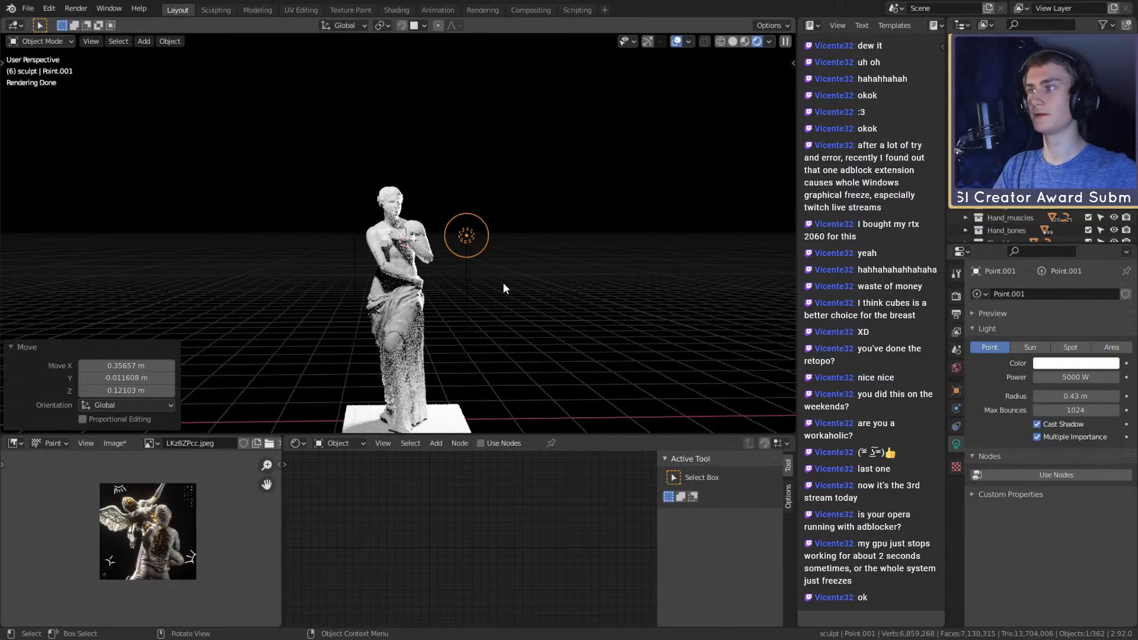
scroll(504, 288, up, 4)
scroll(502, 282, down, 3)
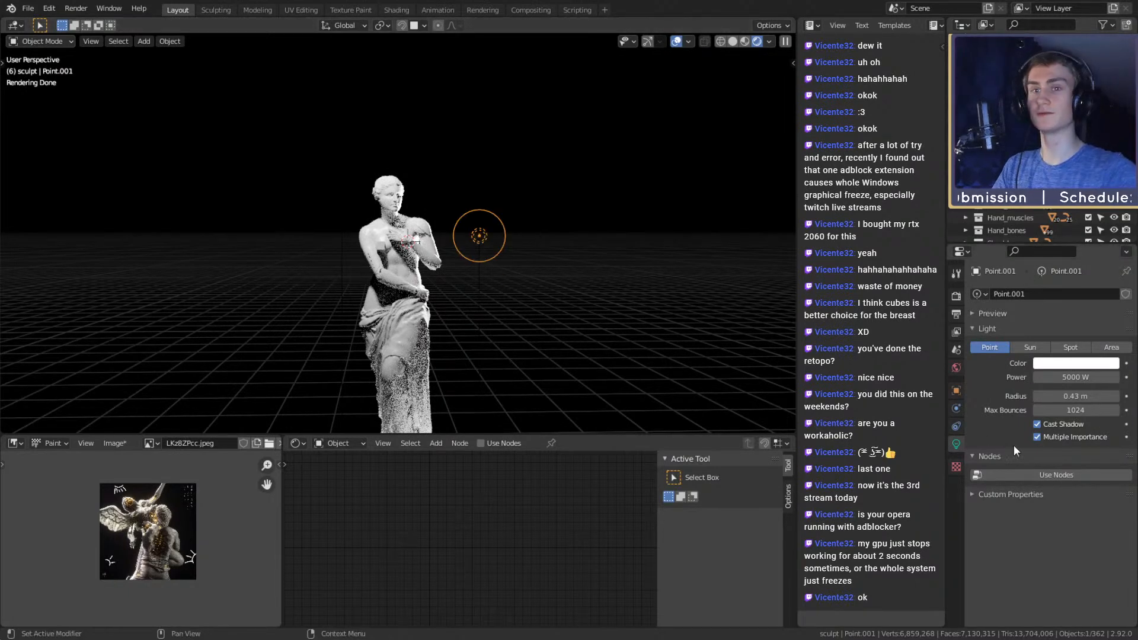
Set the rear point light's power to 2500 W and check the statue's lighting from near and far
click(1042, 377)
key(BackSpace)
text(2)
key(Delete)
text(5)
key(Return)
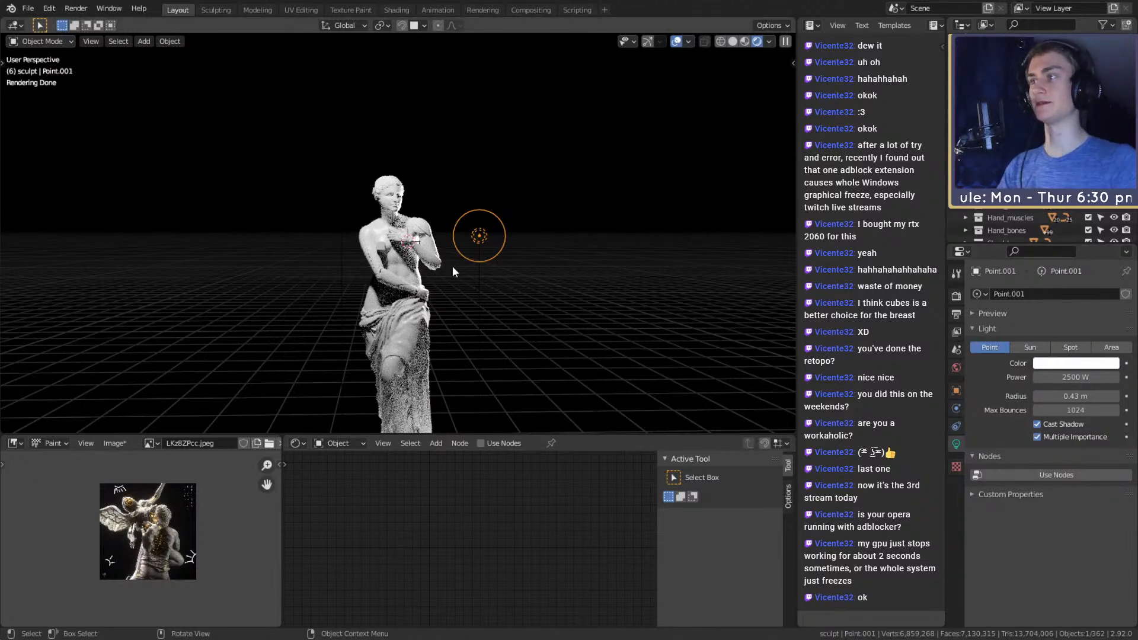
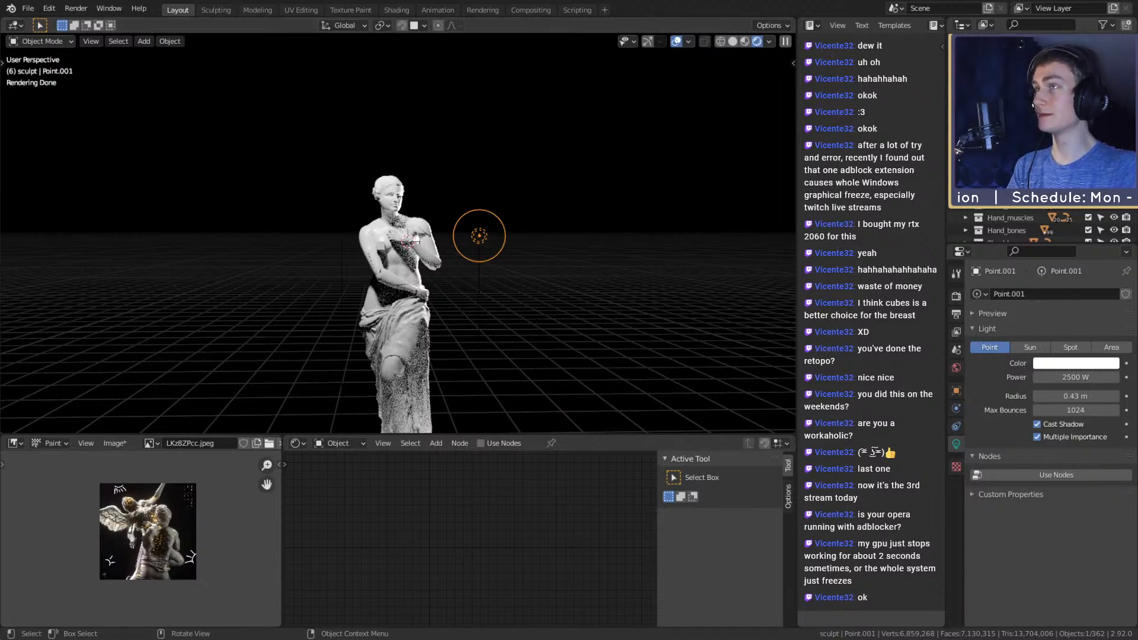
scroll(525, 261, up, 5)
scroll(469, 303, down, 5)
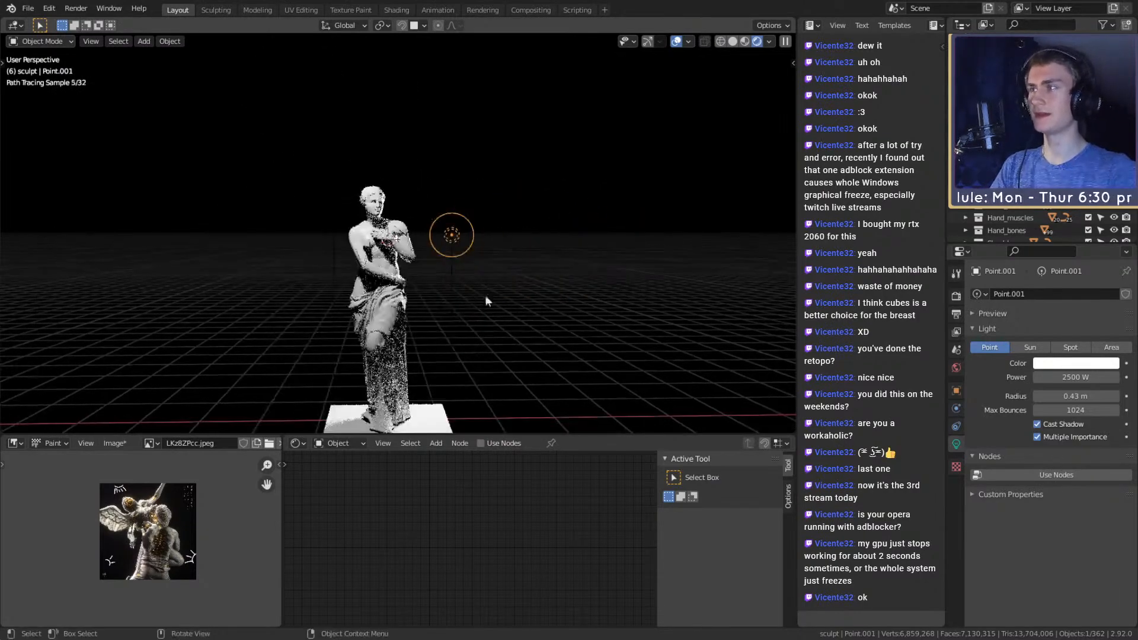
click(517, 286)
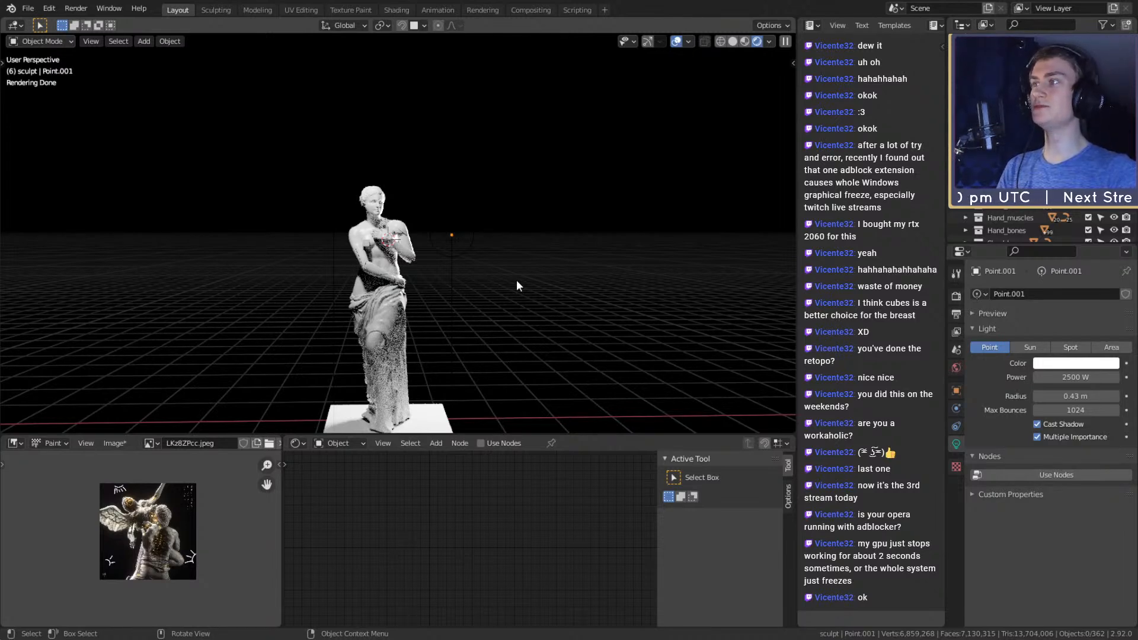
drag(260, 154, 553, 327)
click(556, 328)
drag(541, 58, 275, 326)
click(409, 171)
drag(283, 60, 508, 318)
click(507, 318)
drag(534, 54, 268, 333)
click(537, 275)
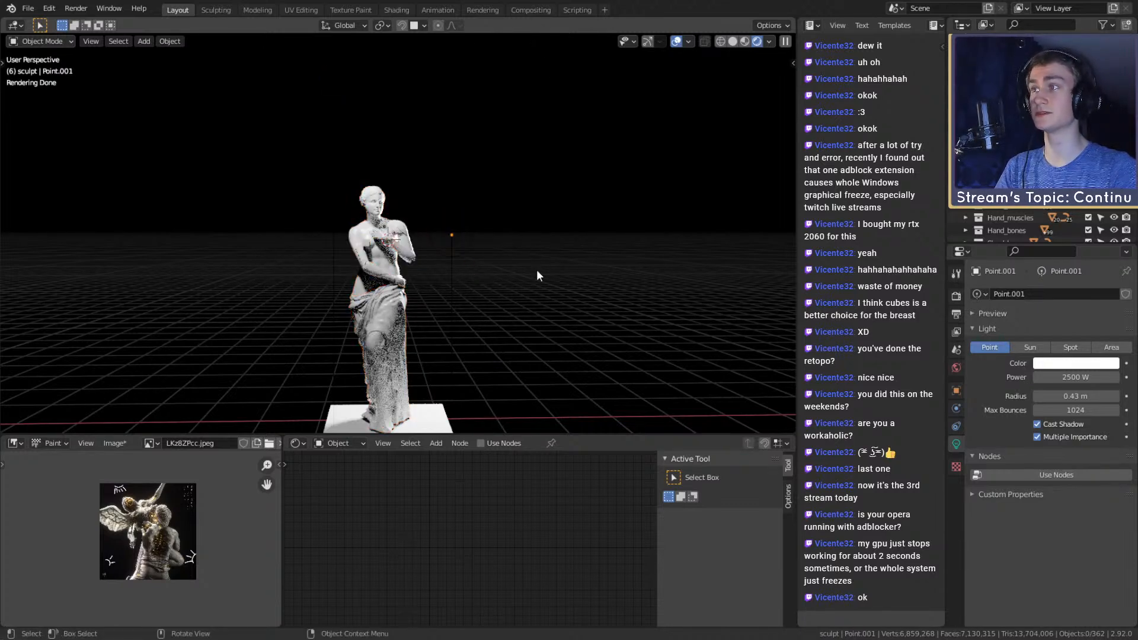
drag(254, 66, 500, 343)
click(503, 337)
drag(528, 45, 248, 312)
click(533, 311)
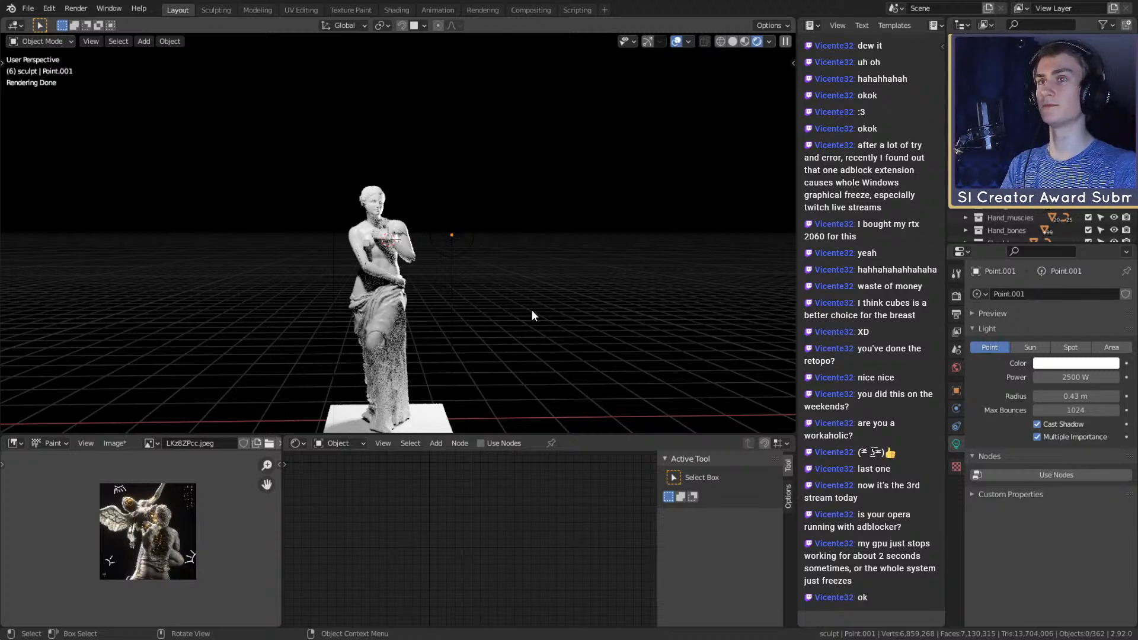
drag(533, 144, 432, 276)
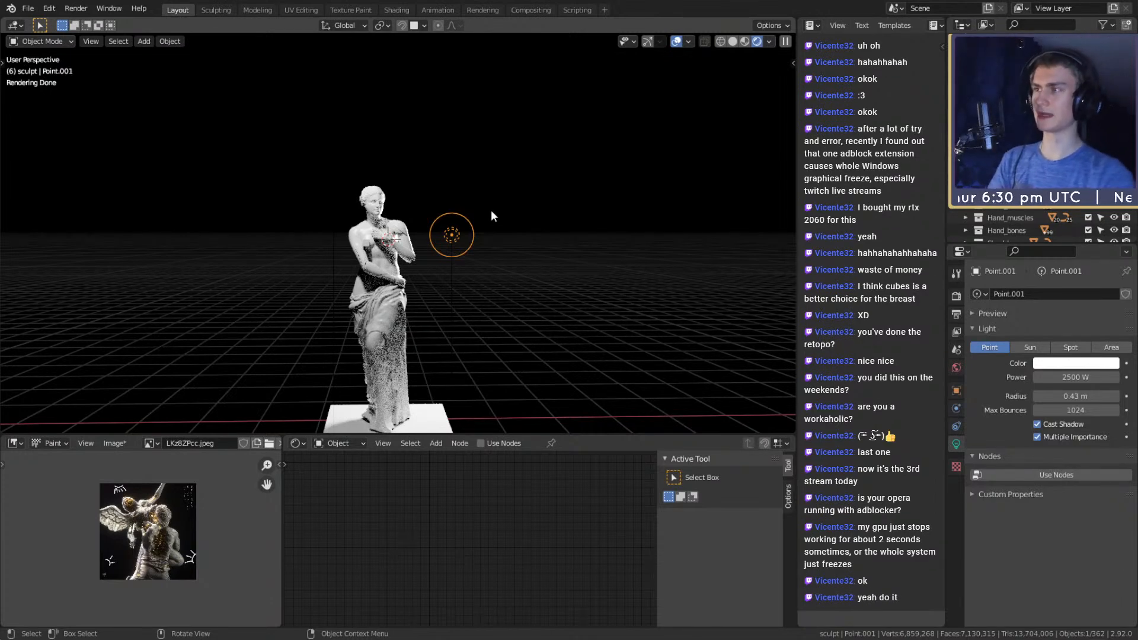
click(467, 239)
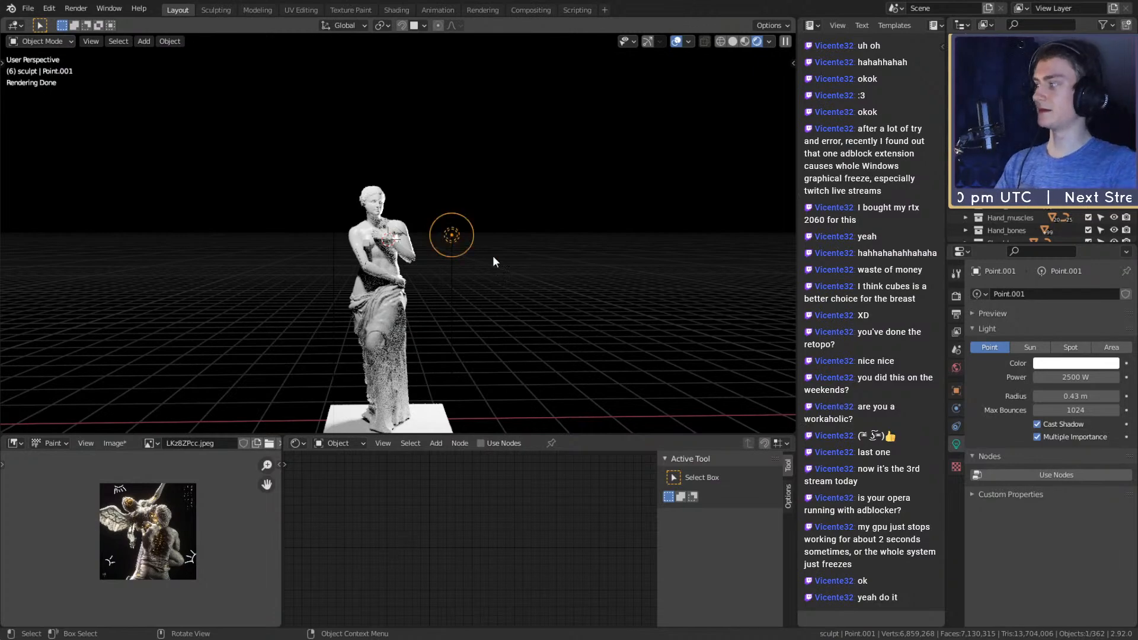
scroll(501, 262, up, 4)
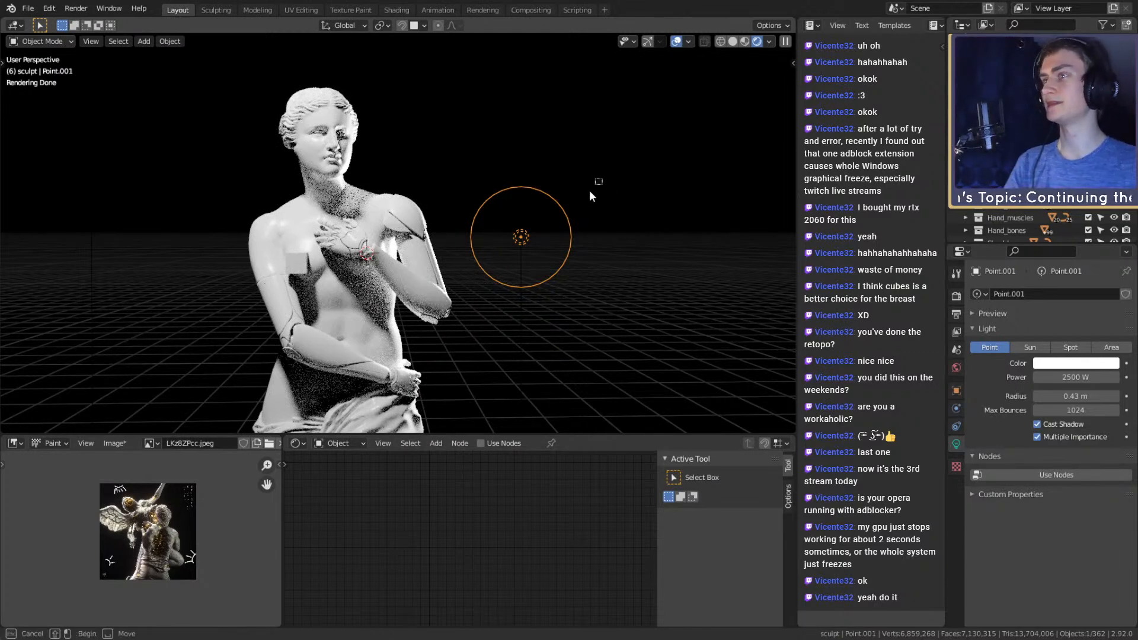
click(601, 156)
drag(600, 154, 481, 298)
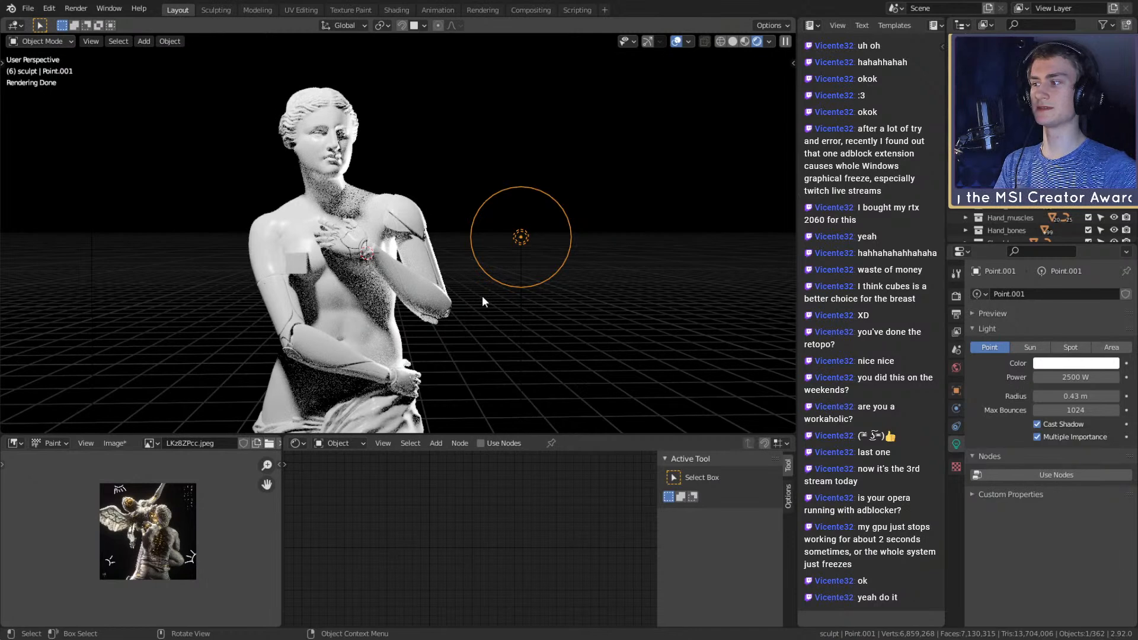
drag(653, 137, 475, 337)
click(578, 296)
scroll(517, 280, down, 7)
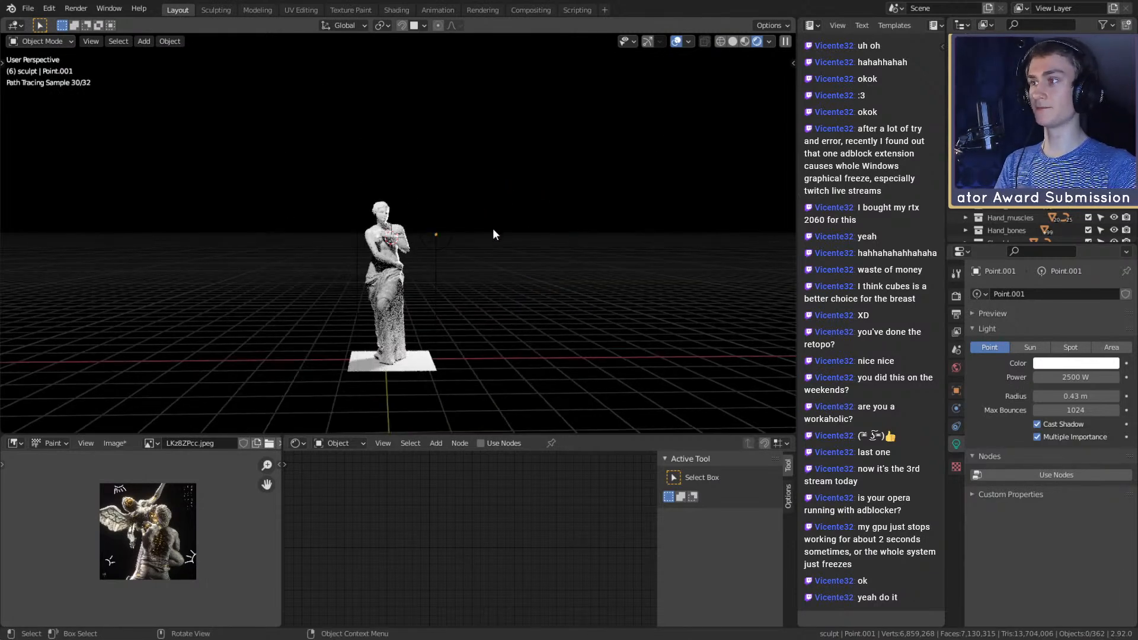
drag(492, 181, 424, 259)
click(479, 244)
drag(469, 196, 432, 275)
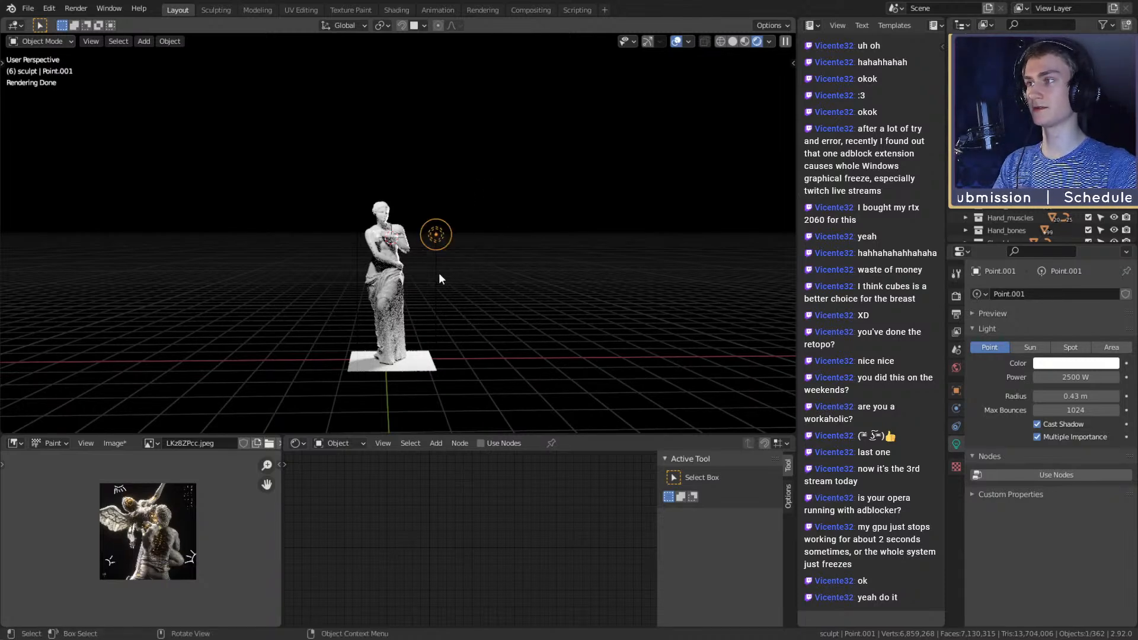
scroll(446, 269, up, 4)
click(502, 311)
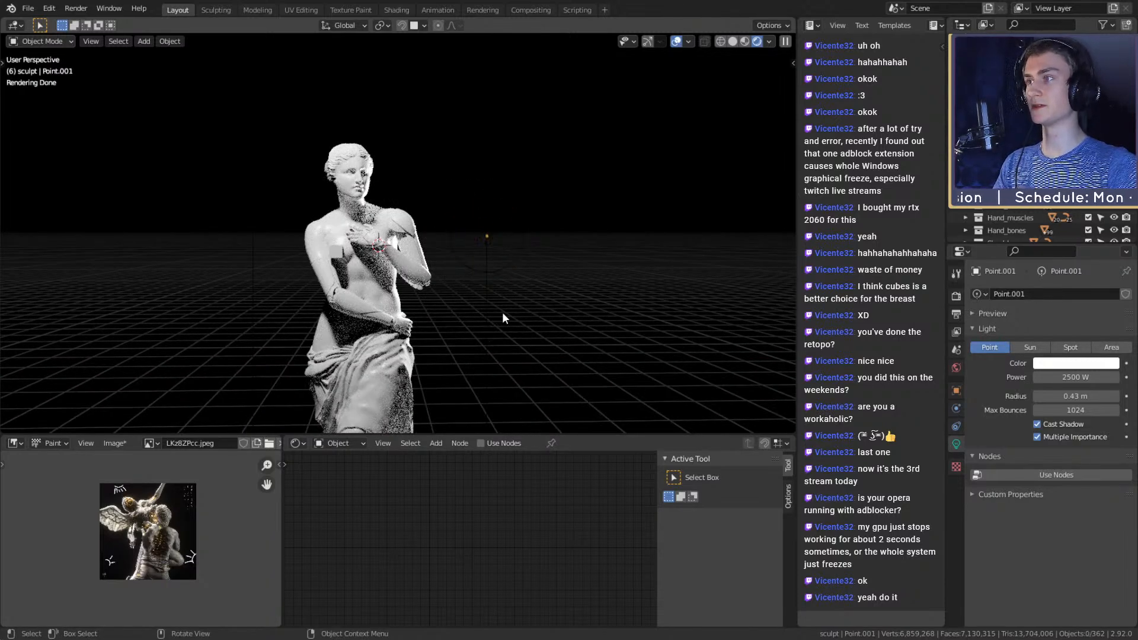
drag(557, 157, 462, 298)
click(582, 298)
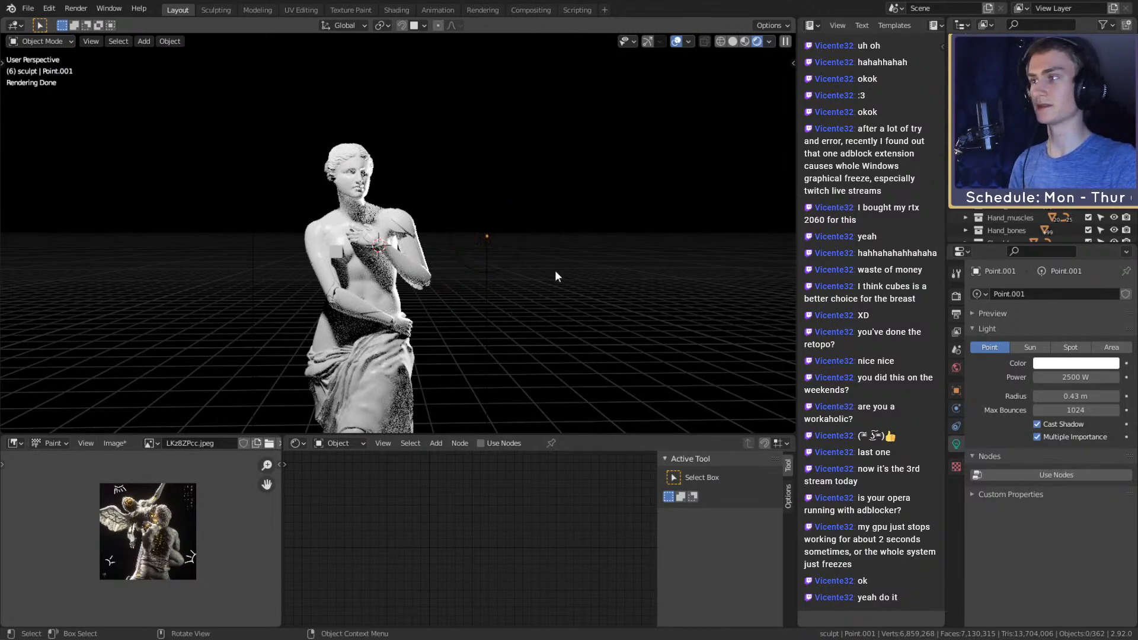
Select the statue's body mesh at the face in a close view of the head and chest
scroll(424, 223, up, 4)
shift+middle_drag(425, 223, 505, 303)
click(409, 219)
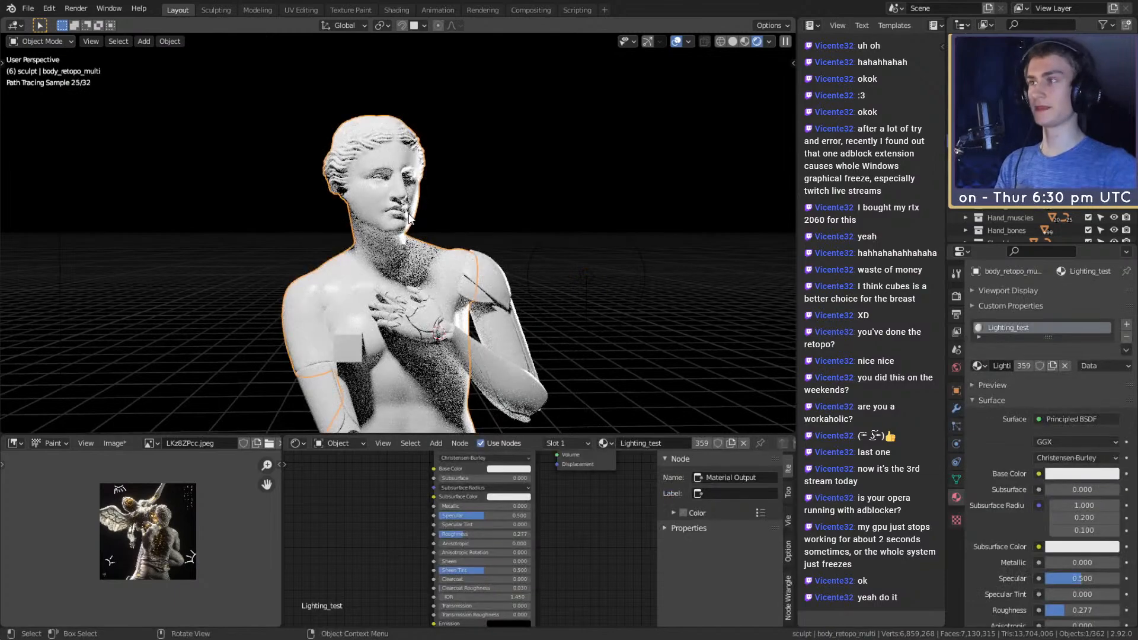
Duplicate the rear point light and offset the copy about -1.85 m in X, -4.23 m in Y and -1.11 m in Z
scroll(440, 265, down, 6)
click(537, 306)
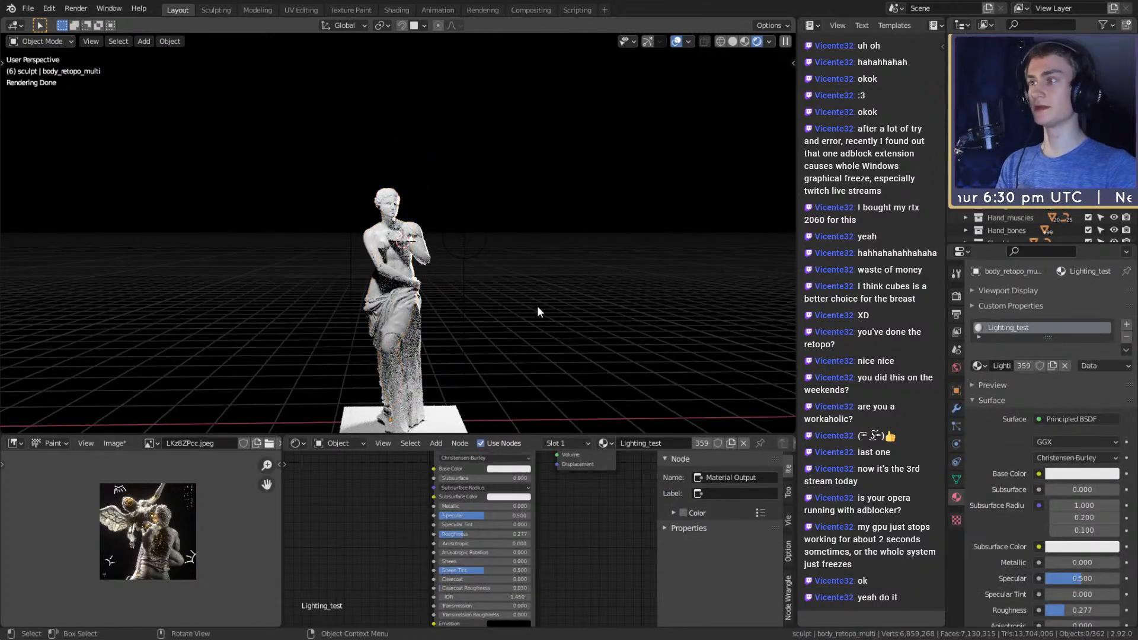
middle_drag(537, 306, 470, 309)
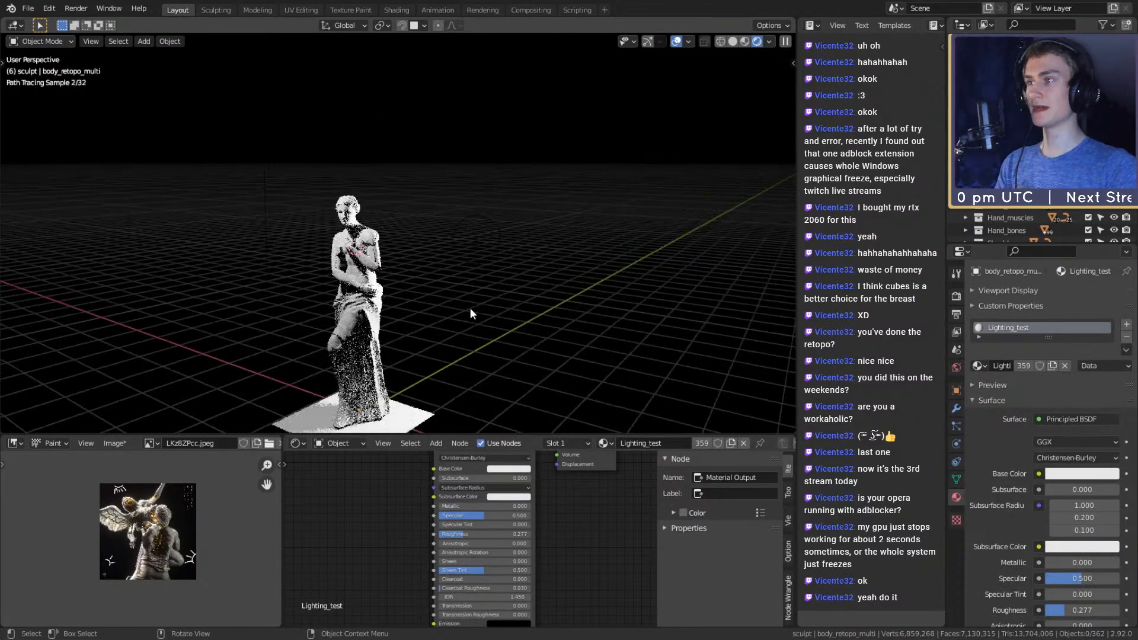
click(496, 239)
middle_drag(524, 262, 503, 272)
middle_drag(481, 277, 678, 266)
scroll(616, 262, up, 3)
middle_drag(554, 259, 444, 212)
middle_drag(553, 265, 463, 265)
scroll(519, 268, down, 3)
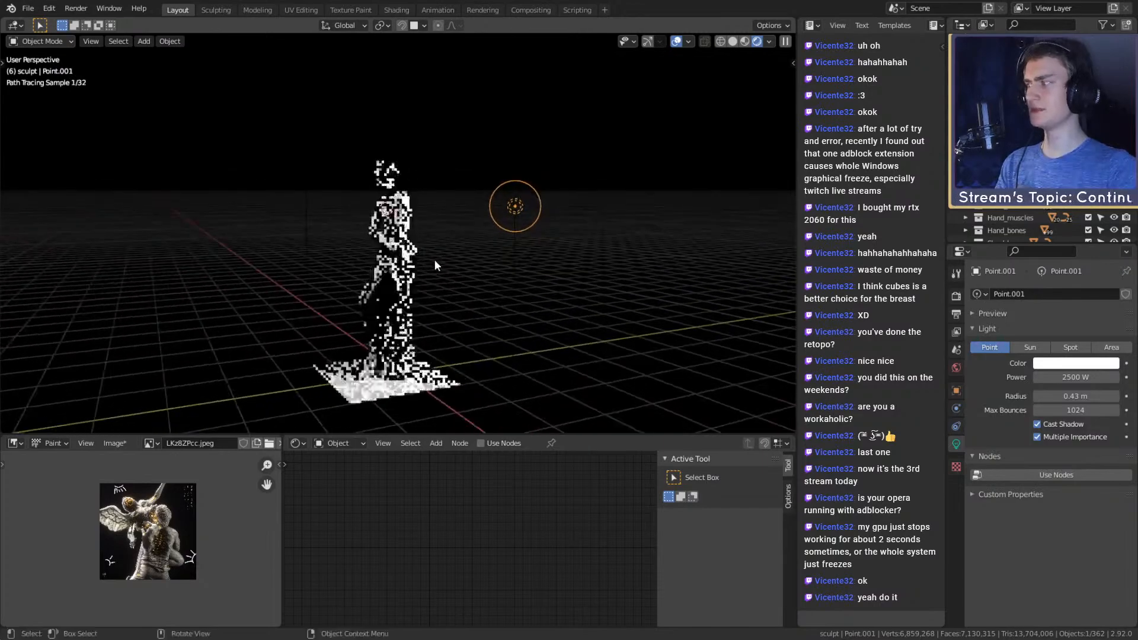
key(shift+d)
click(259, 332)
Move the duplicated front light about -0.37 m in X, 0.02 m in Y and -0.02 m in Z
mouse_move(308, 328)
middle_down()
mouse_move(390, 308)
mouse_move(522, 304)
middle_up()
scroll(524, 304, up, 3)
key(g)
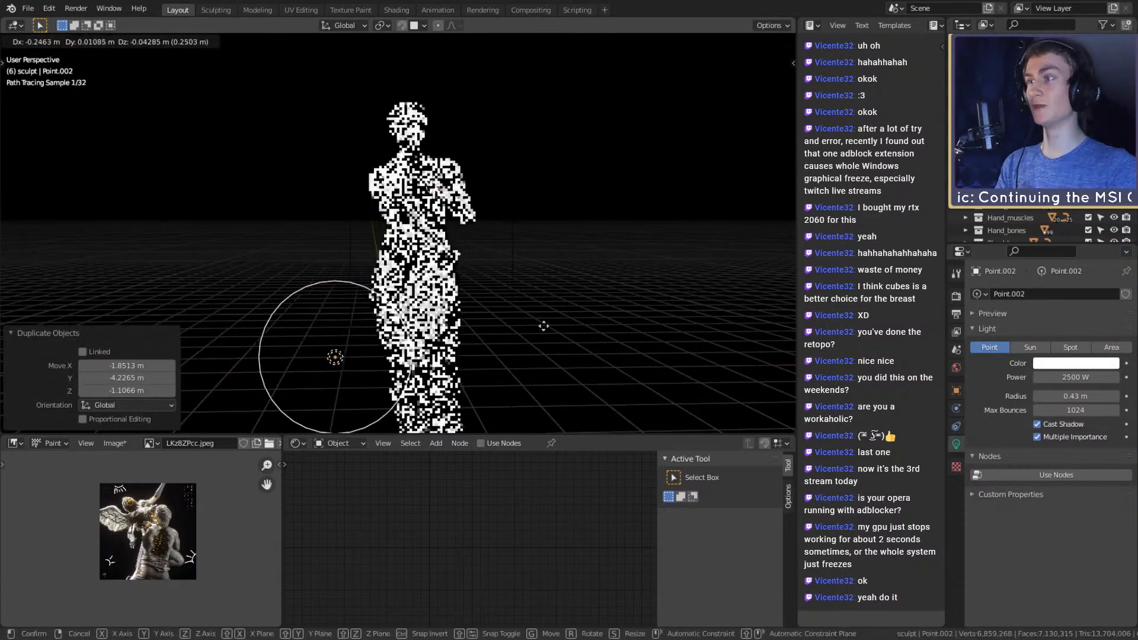
click(524, 322)
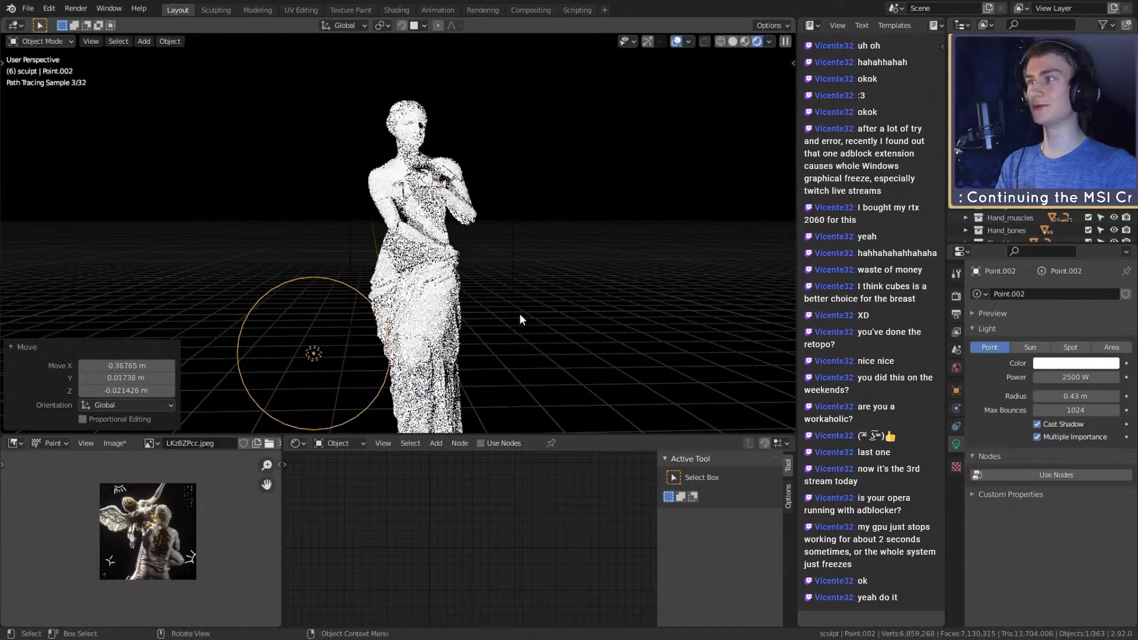
Set the front point light's power to 100 W and check the statue's lighting from near and far
click(1071, 379)
text(100)
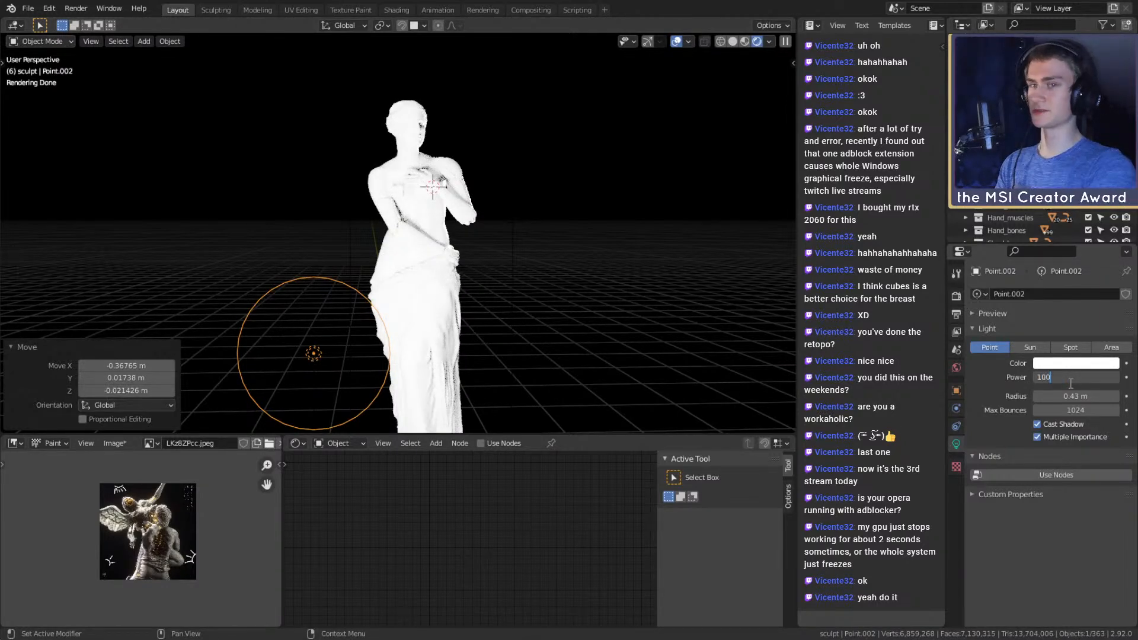
key(Return)
scroll(442, 244, up, 3)
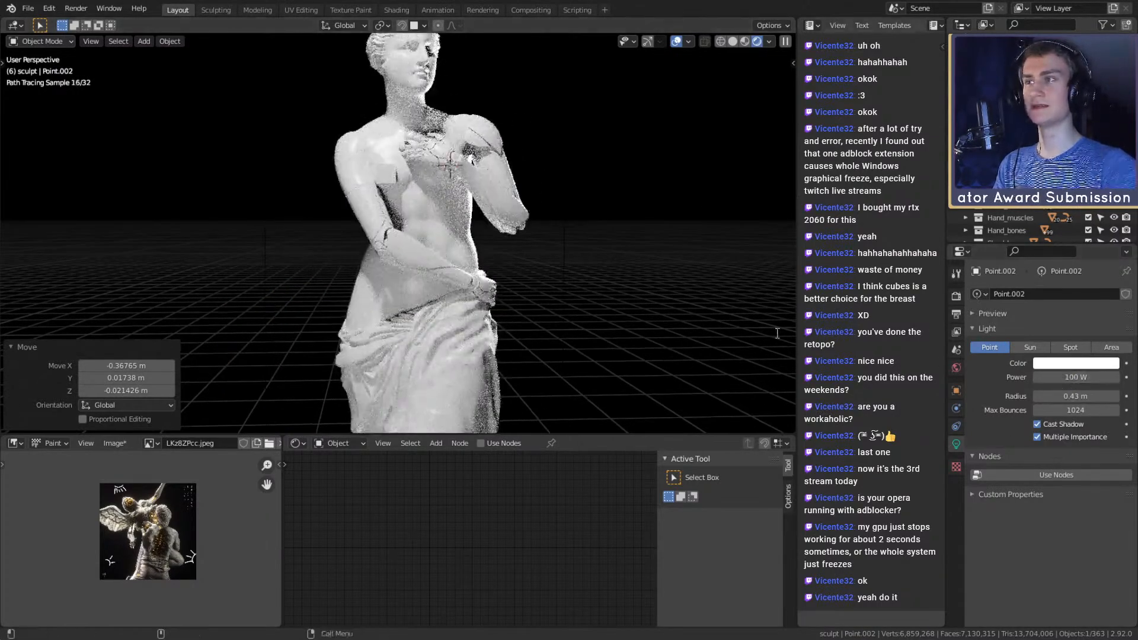
shift+middle_drag(452, 184, 479, 151)
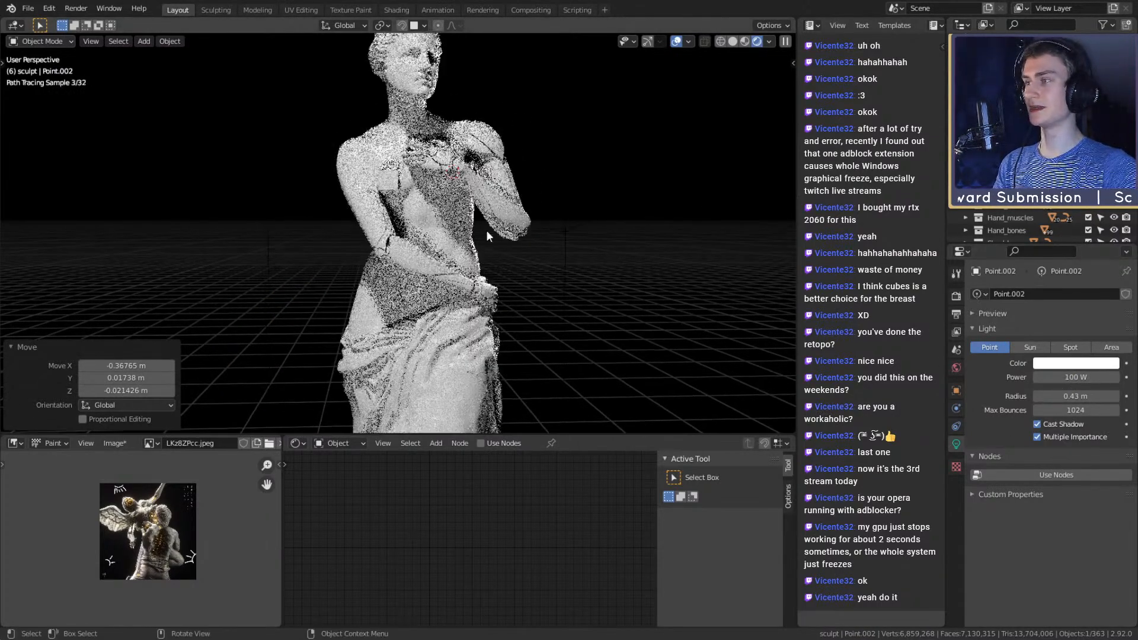
scroll(545, 319, down, 5)
scroll(540, 302, up, 2)
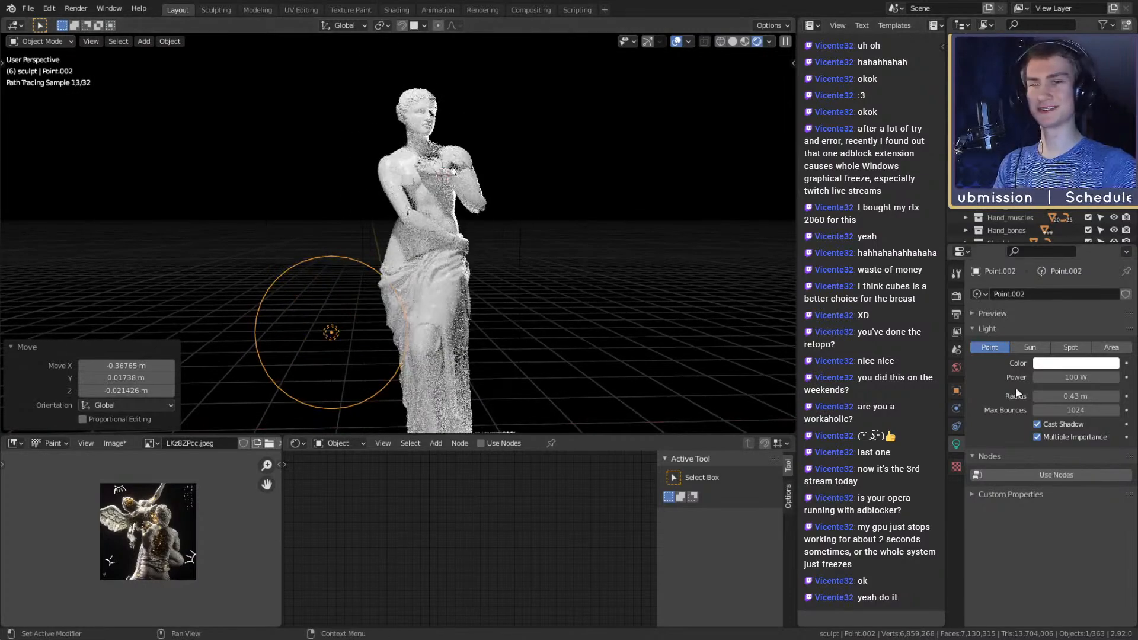
Lower the front point light's power to 50 W
click(1041, 377)
click(1042, 377)
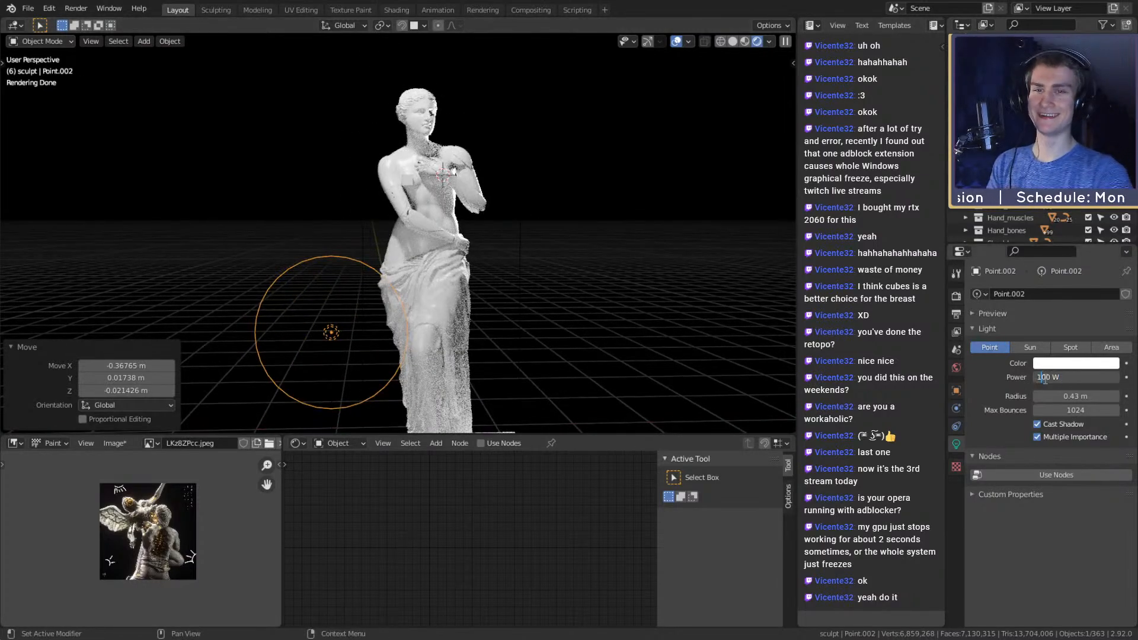
key(BackSpace)
key(BackSpace)
text(50)
key(Return)
click(1040, 379)
click(1048, 377)
key(Return)
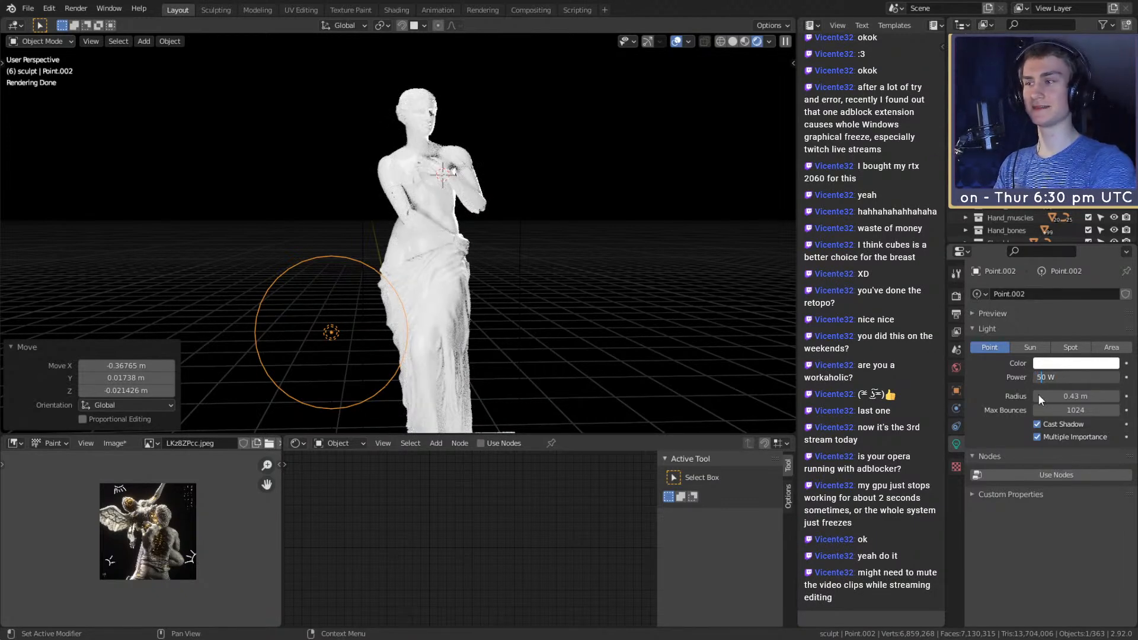
Reselect the front point light, set its power to 25 W and deselect it to judge the result
click(522, 186)
click(330, 332)
click(1055, 377)
click(1041, 378)
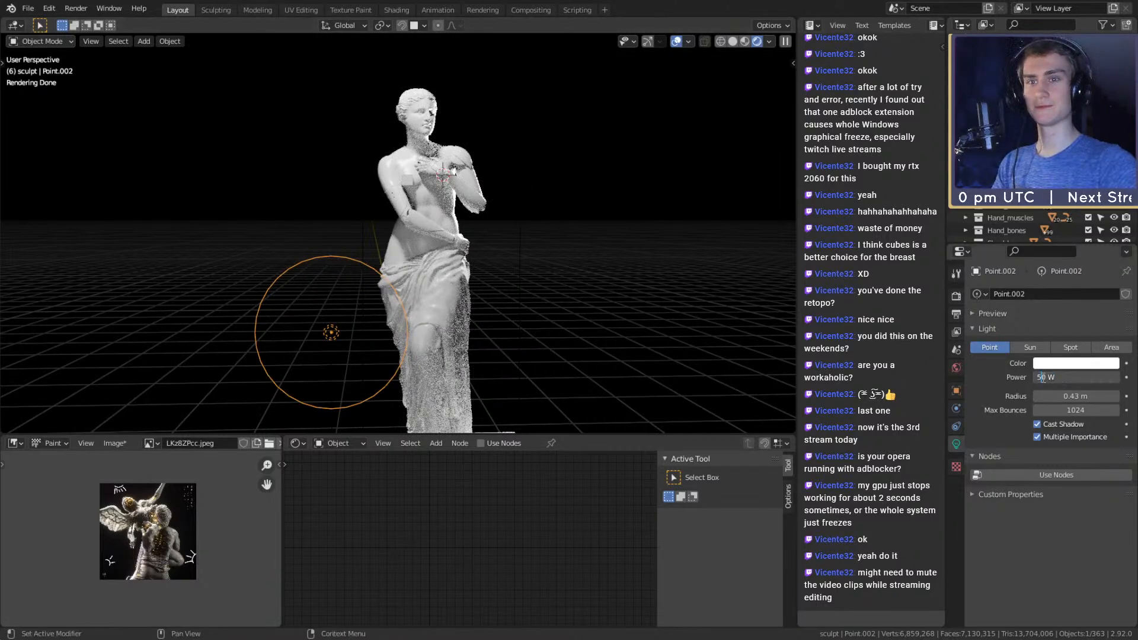
key(BackSpace)
key(Right)
key(BackSpace)
text(2)
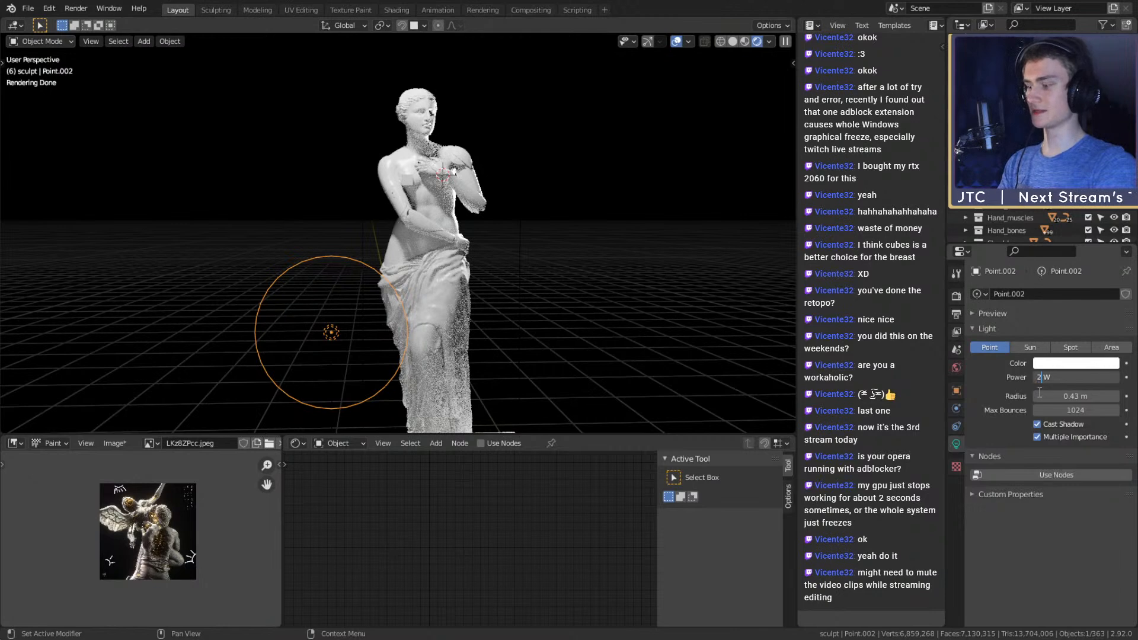
text(5)
key(Return)
click(560, 235)
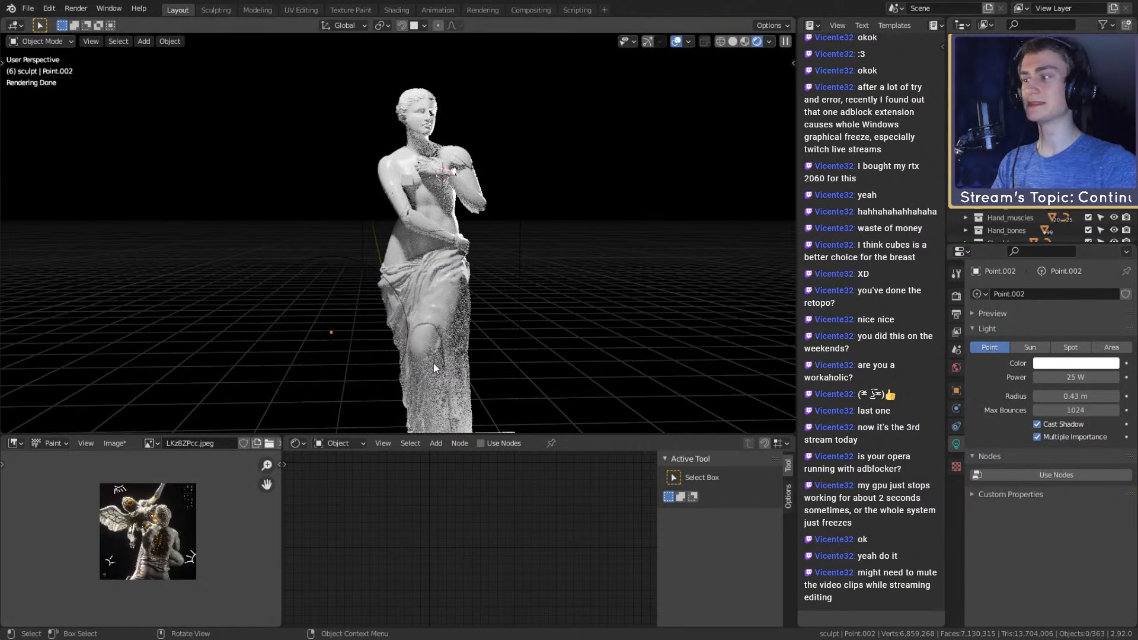
middle_drag(449, 251, 531, 273)
click(304, 364)
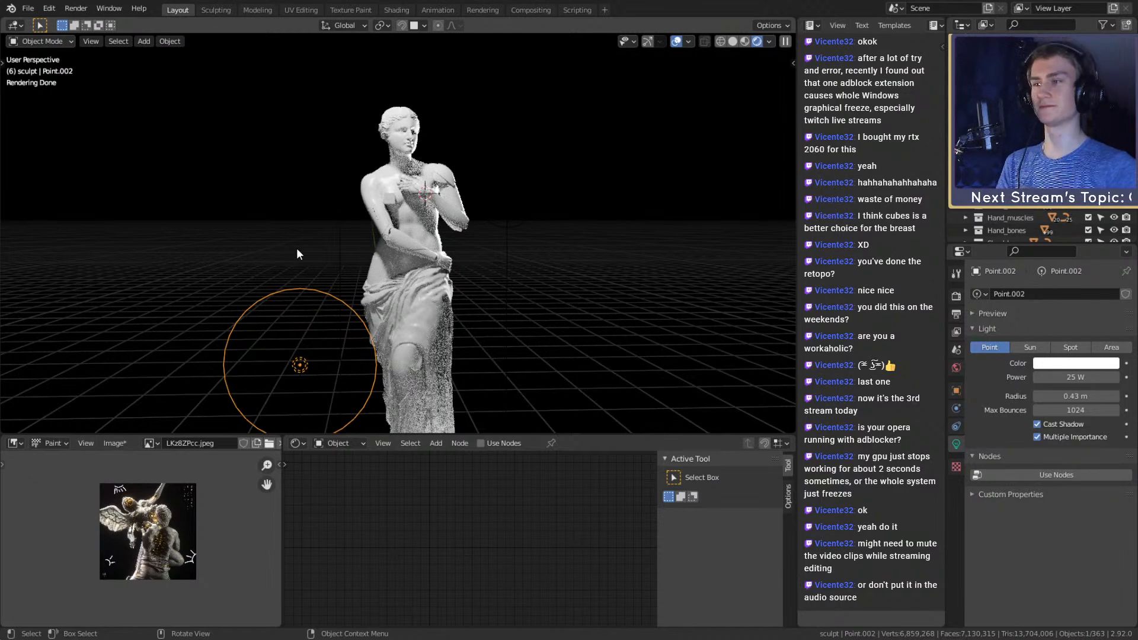
click(618, 270)
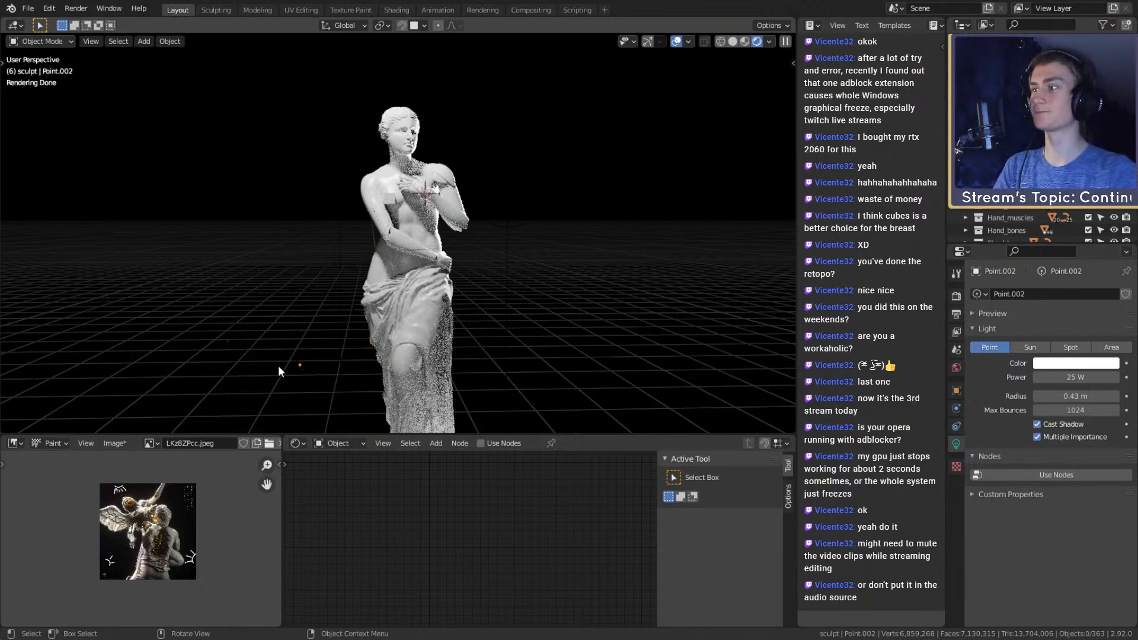
click(300, 365)
click(586, 279)
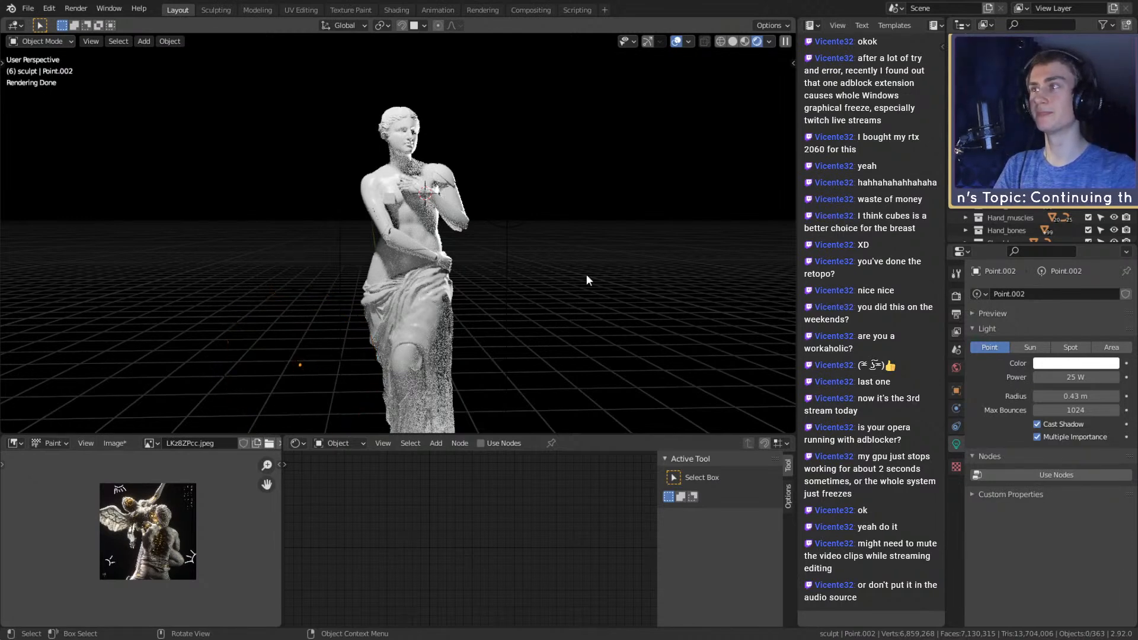
click(299, 364)
click(599, 287)
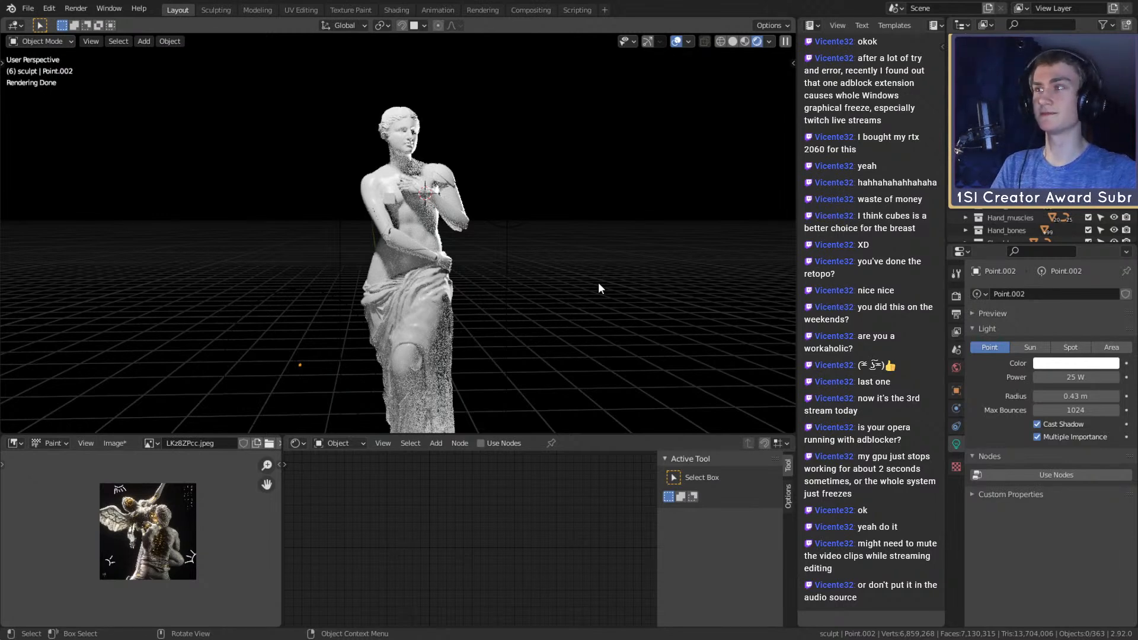
drag(560, 147, 474, 243)
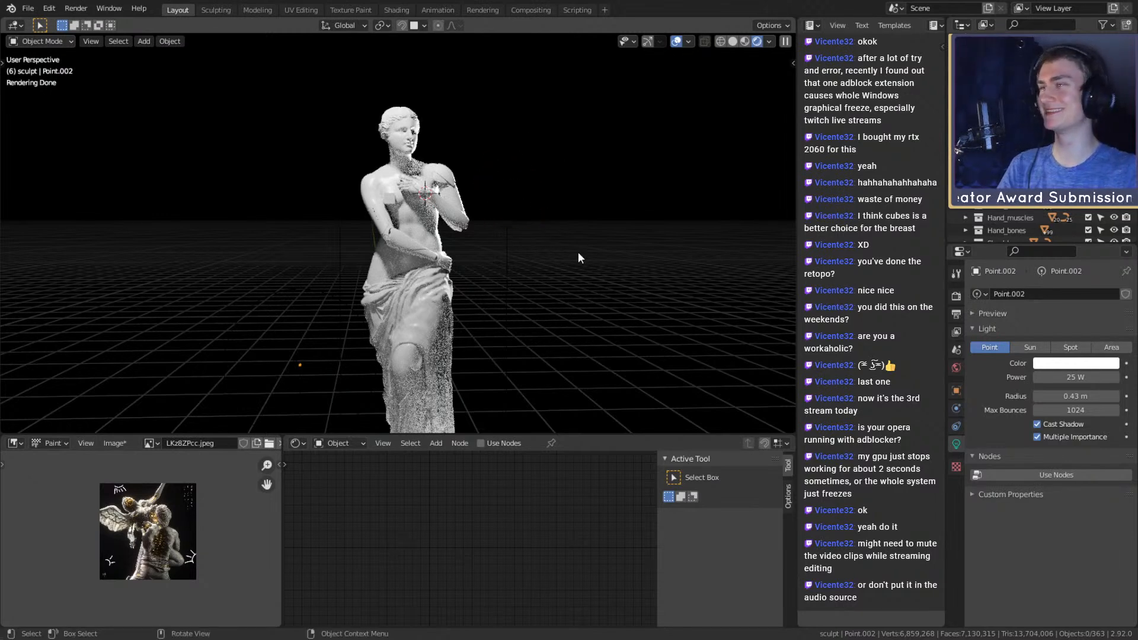
click(300, 366)
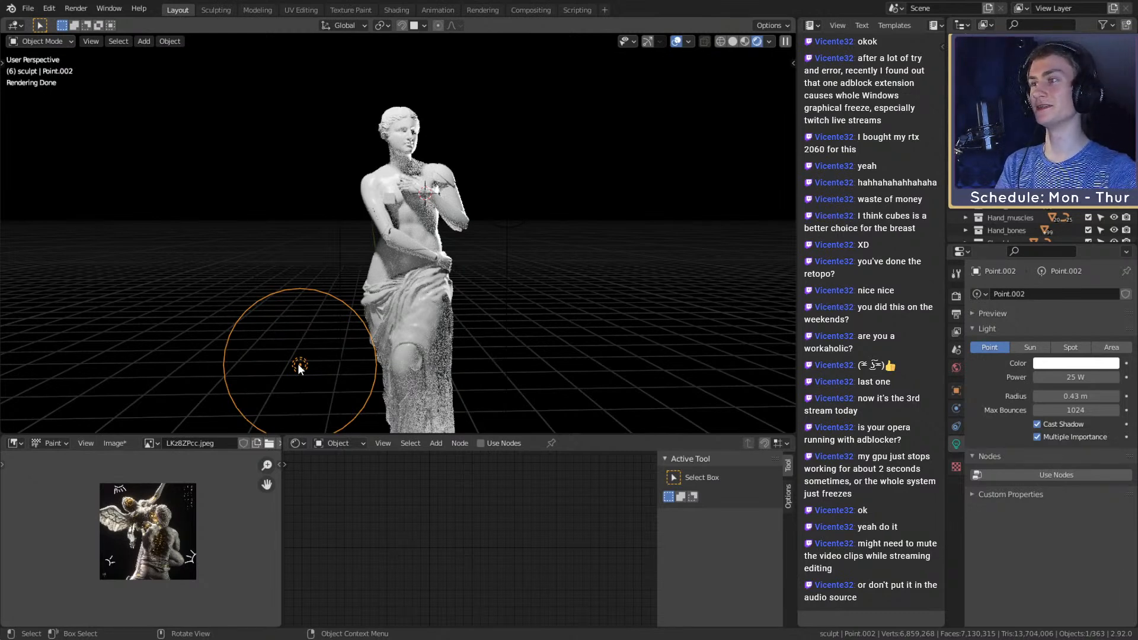
click(588, 254)
drag(567, 157, 483, 247)
click(552, 262)
drag(240, 289, 320, 389)
click(297, 356)
click(297, 356)
click(605, 356)
Set the front point light's power to 10 W and check the statue's lighting from several distances
click(1057, 377)
click(1048, 379)
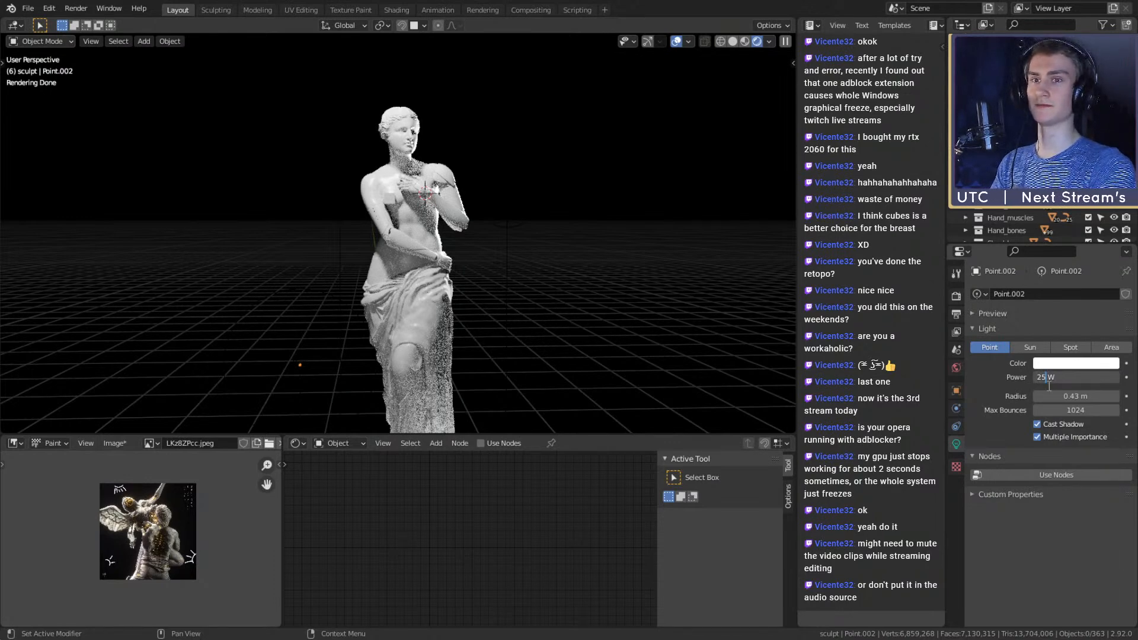
key(BackSpace)
key(BackSpace)
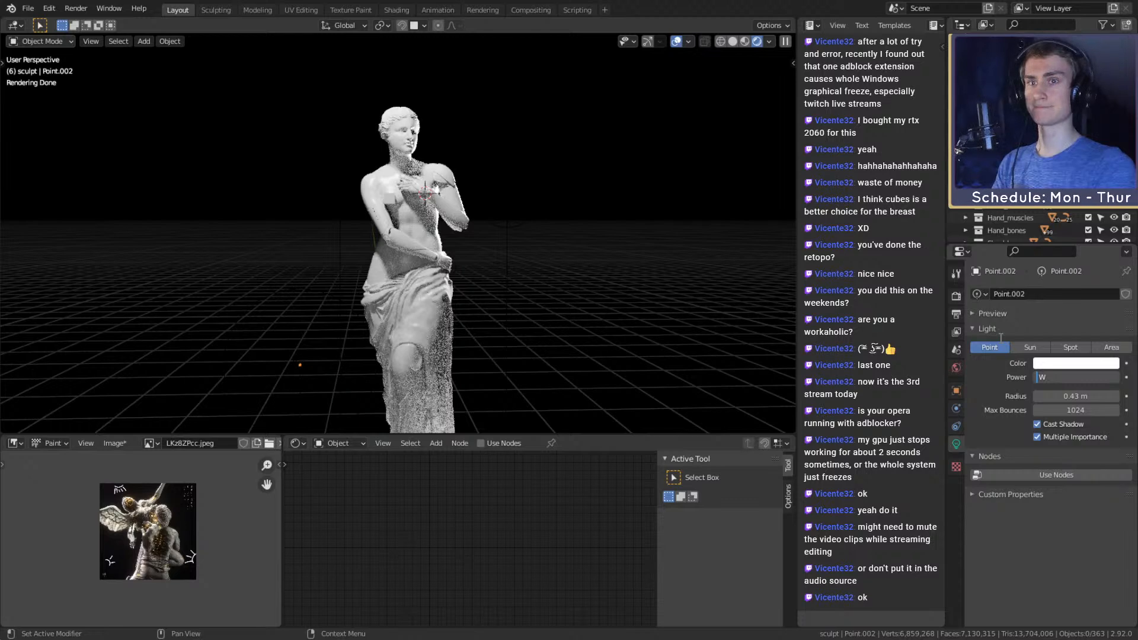
text(10)
key(Return)
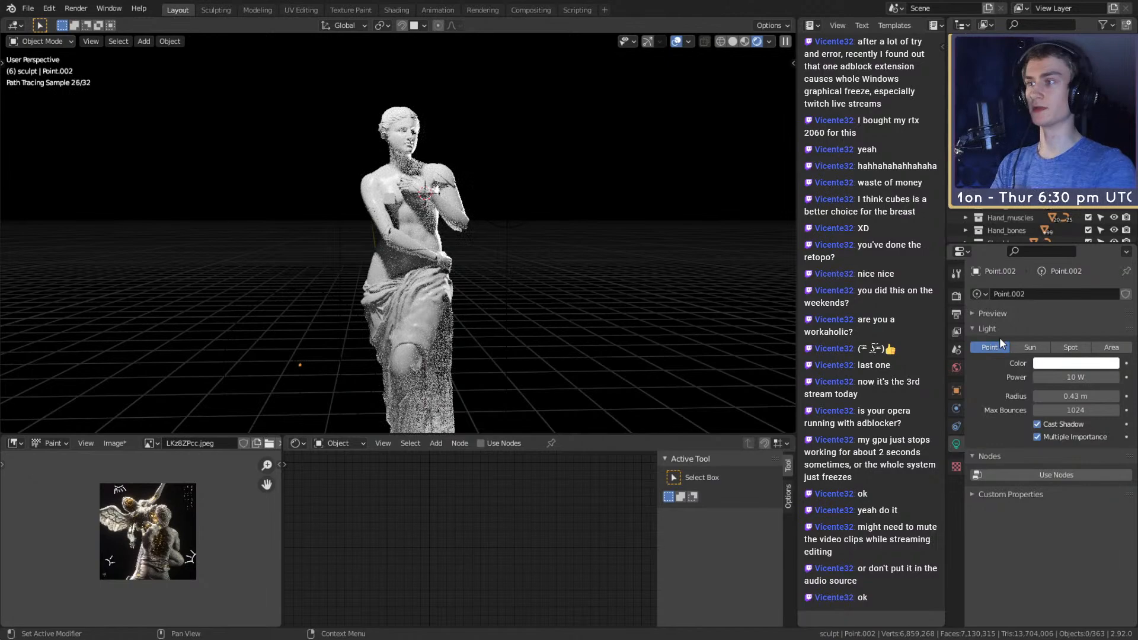
scroll(563, 179, down, 5)
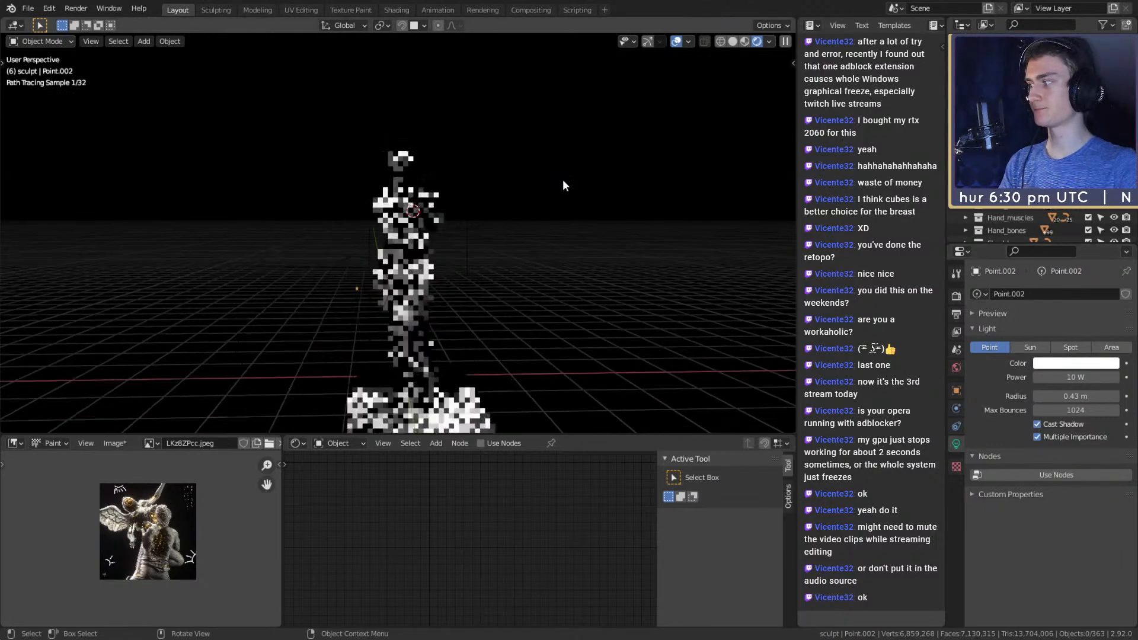
scroll(542, 211, up, 4)
scroll(542, 211, up, 3)
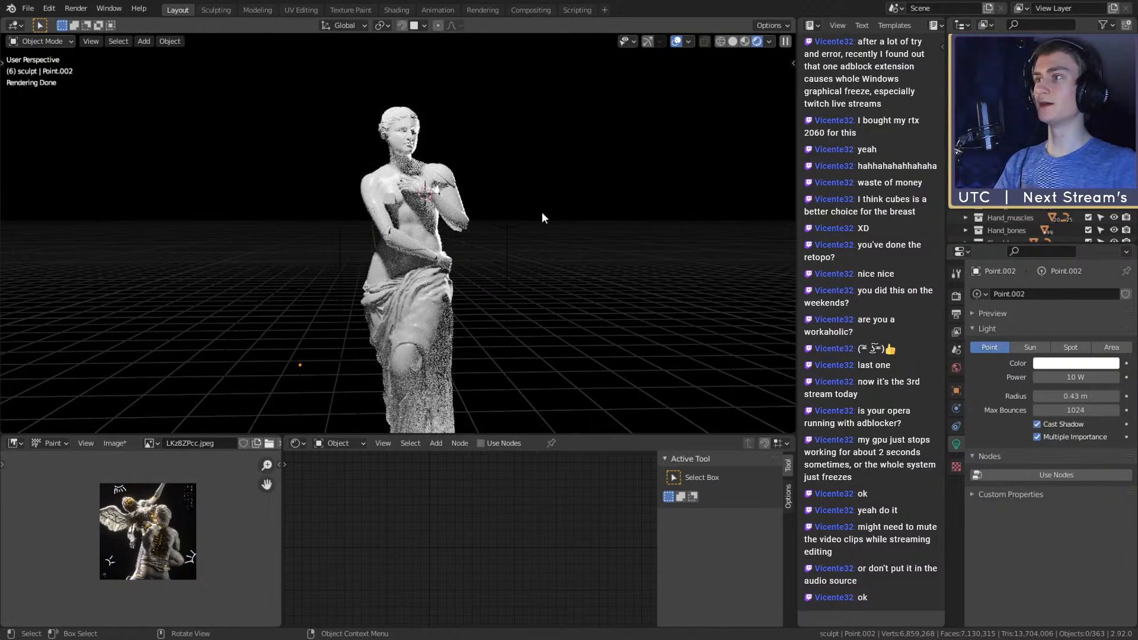
scroll(574, 240, down, 3)
scroll(573, 240, up, 2)
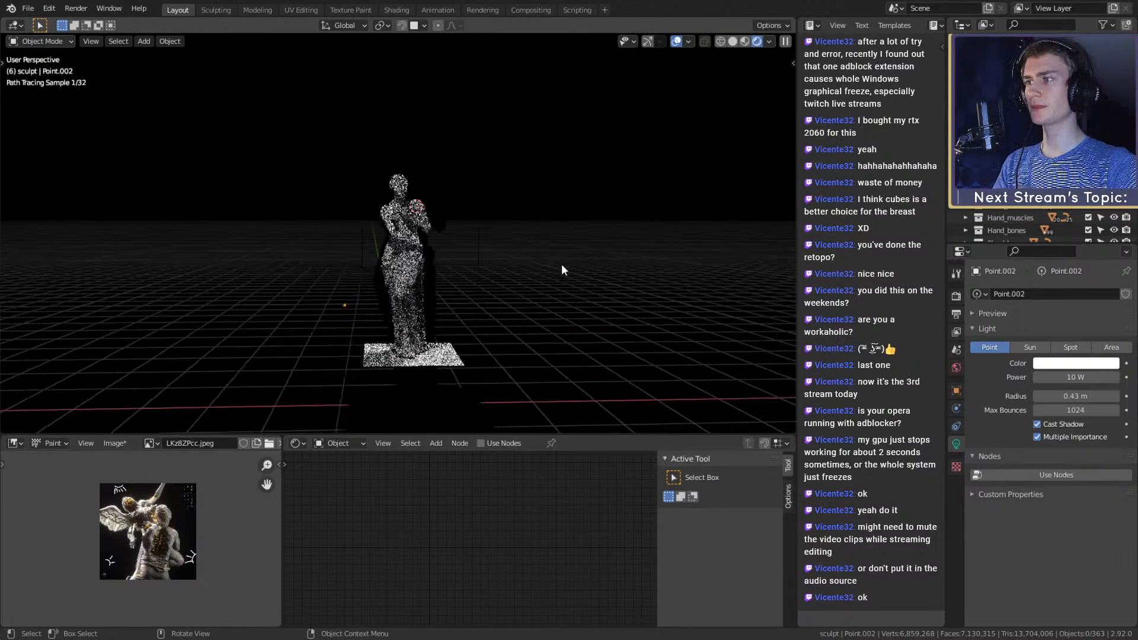
Examine the lighting on the figure with the golden skull and raised arm in the reference image up close
scroll(141, 588, up, 8)
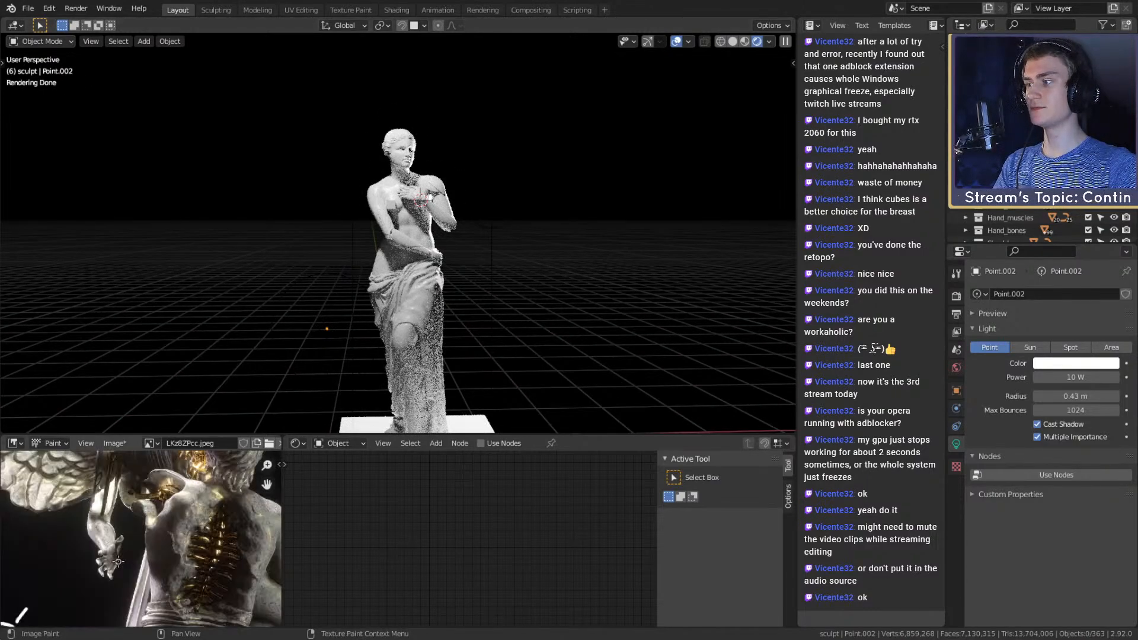
scroll(141, 588, down, 2)
scroll(141, 551, up, 4)
middle_drag(142, 463, 125, 542)
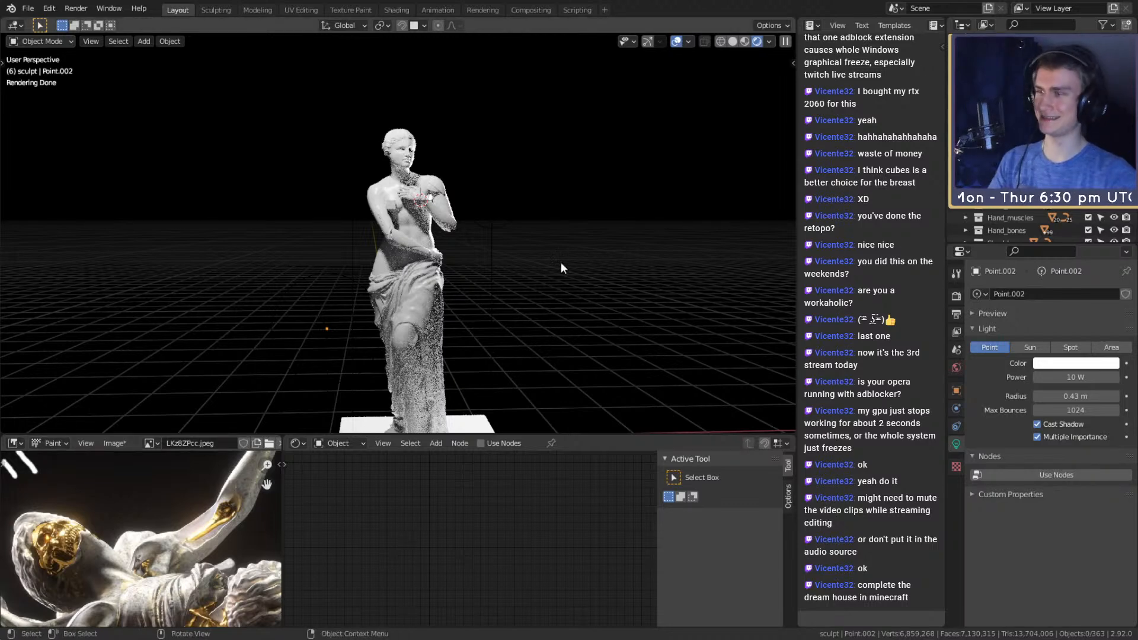
scroll(561, 263, down, 5)
scroll(561, 262, up, 5)
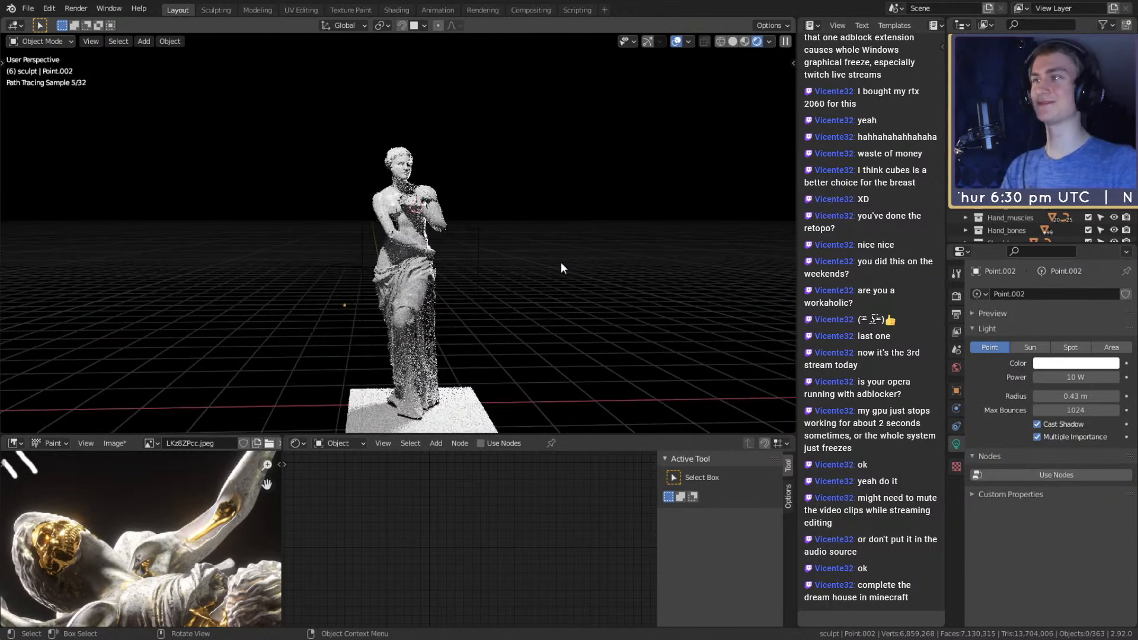
click(479, 205)
mouse_move(551, 251)
mouse_down()
mouse_move(457, 155)
mouse_move(541, 258)
mouse_up()
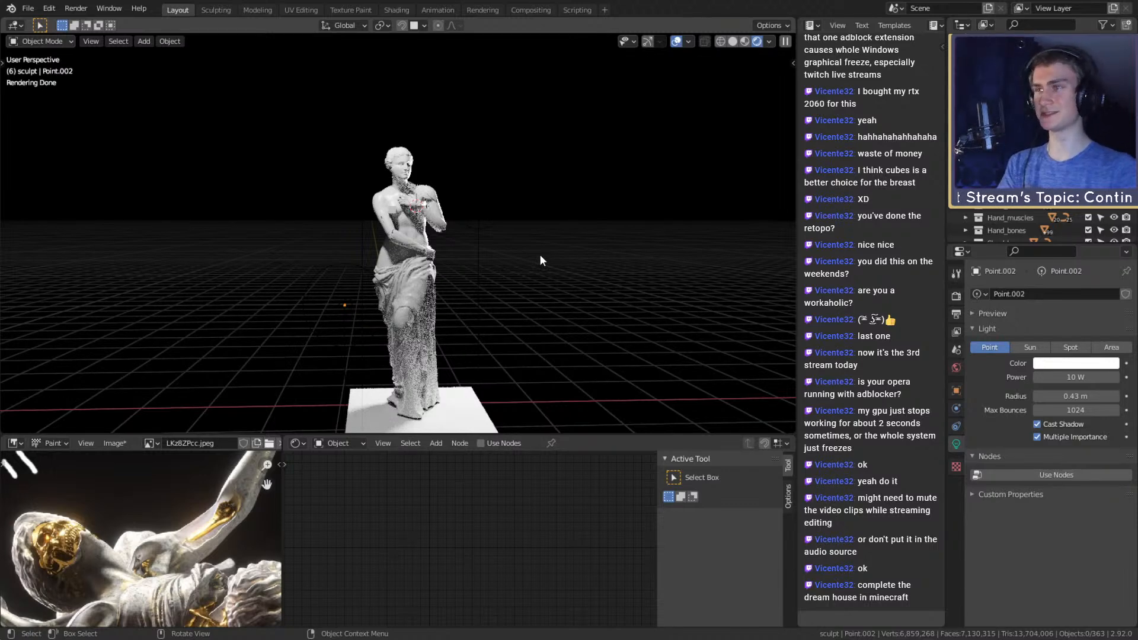
drag(537, 129, 472, 255)
click(521, 242)
drag(526, 177, 460, 238)
click(518, 237)
drag(520, 173, 463, 229)
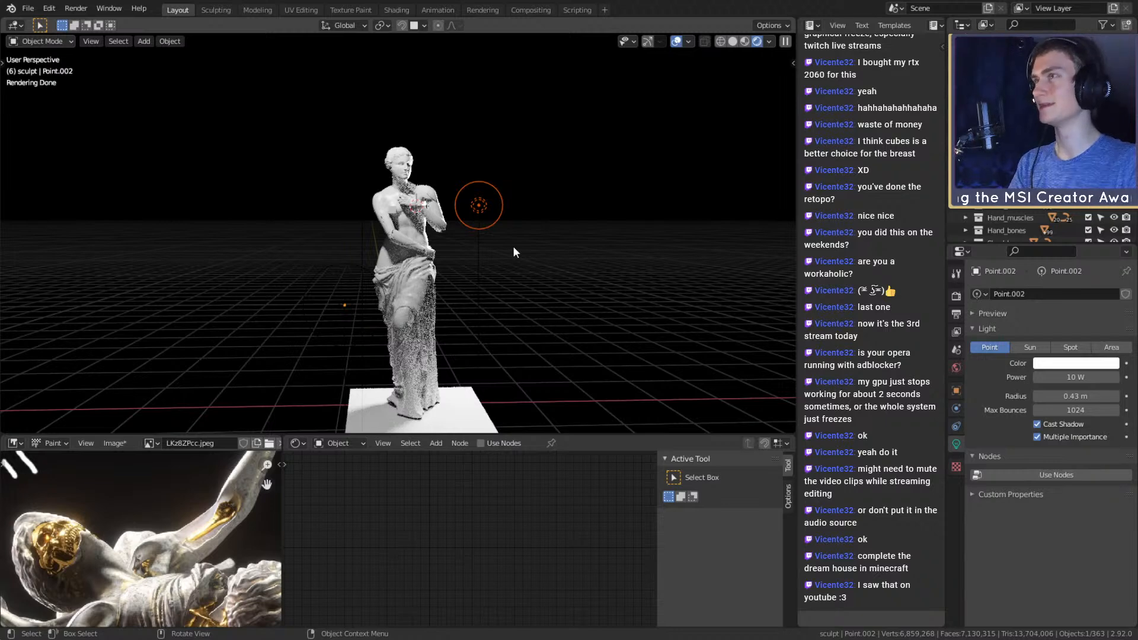
drag(527, 156, 456, 233)
click(506, 254)
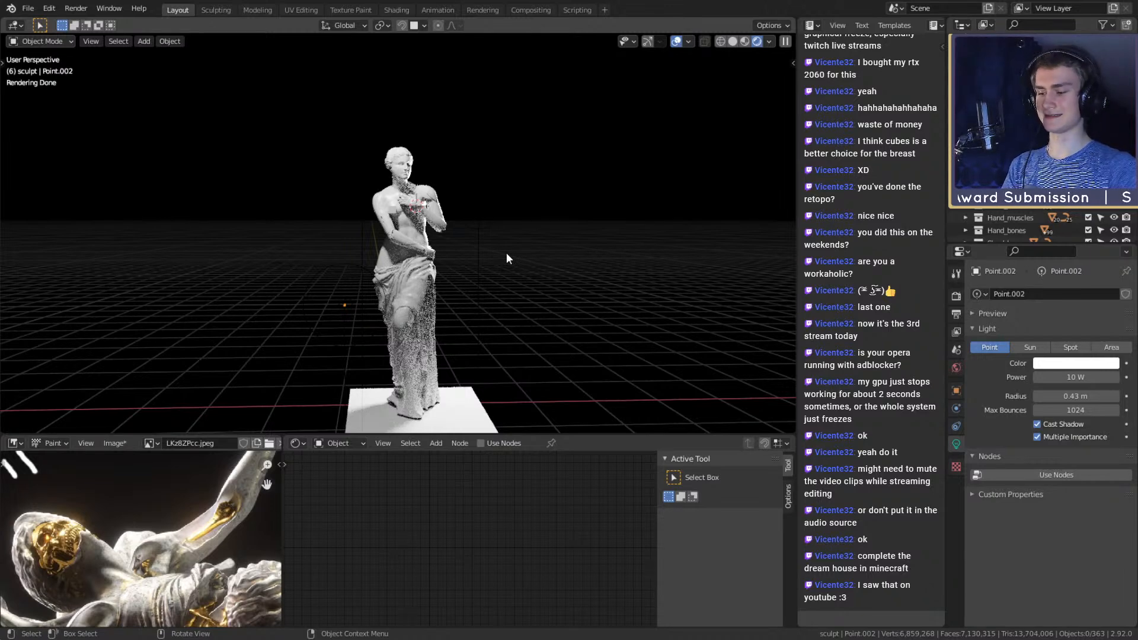
drag(519, 175, 456, 239)
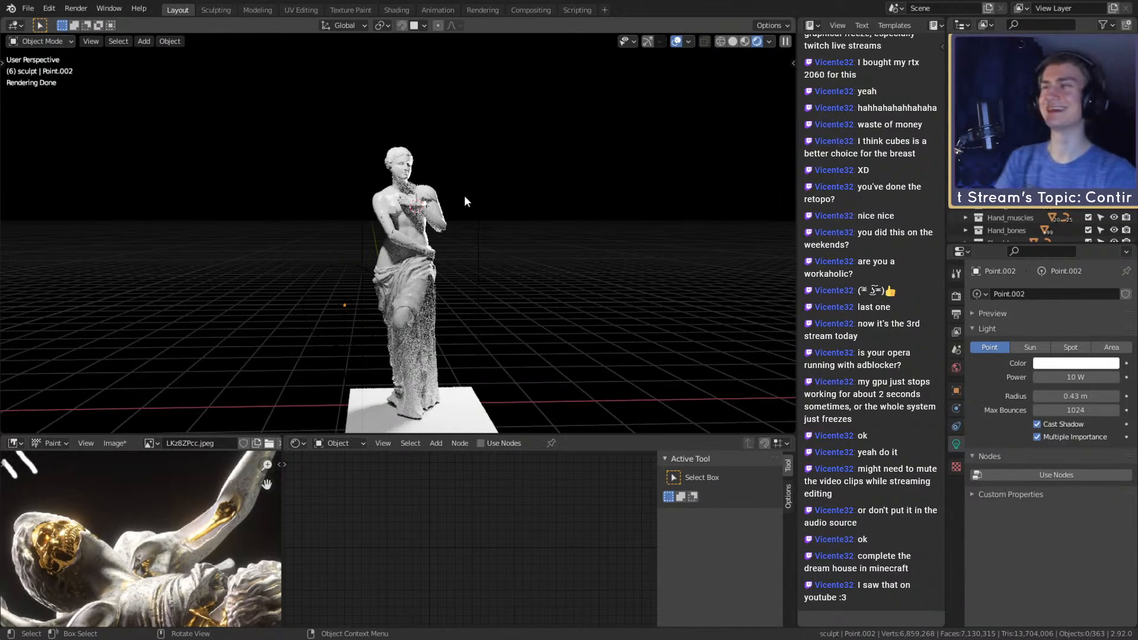
drag(528, 155, 447, 244)
click(530, 240)
Inspect the small curve piece near the statue's raised hand up close, and view the whole statue again
scroll(529, 239, up, 3)
middle_drag(530, 240, 481, 273)
click(409, 236)
scroll(437, 249, up, 4)
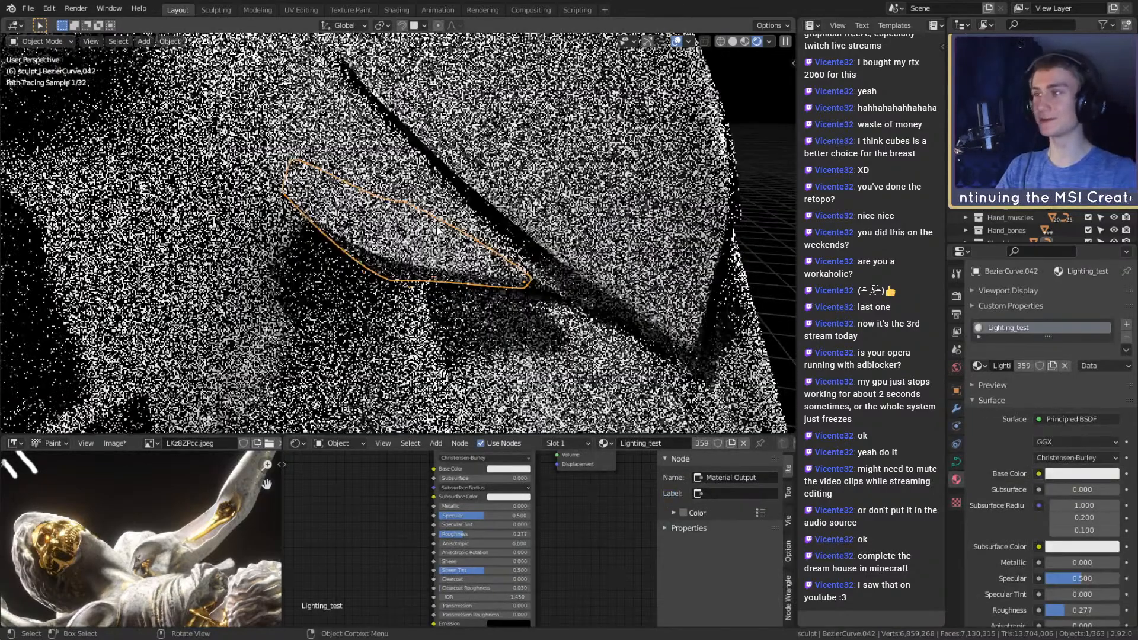
scroll(436, 259, down, 5)
middle_drag(448, 337, 579, 333)
click(579, 332)
scroll(561, 267, down, 4)
drag(518, 186, 442, 247)
click(564, 253)
drag(505, 181, 464, 243)
click(512, 272)
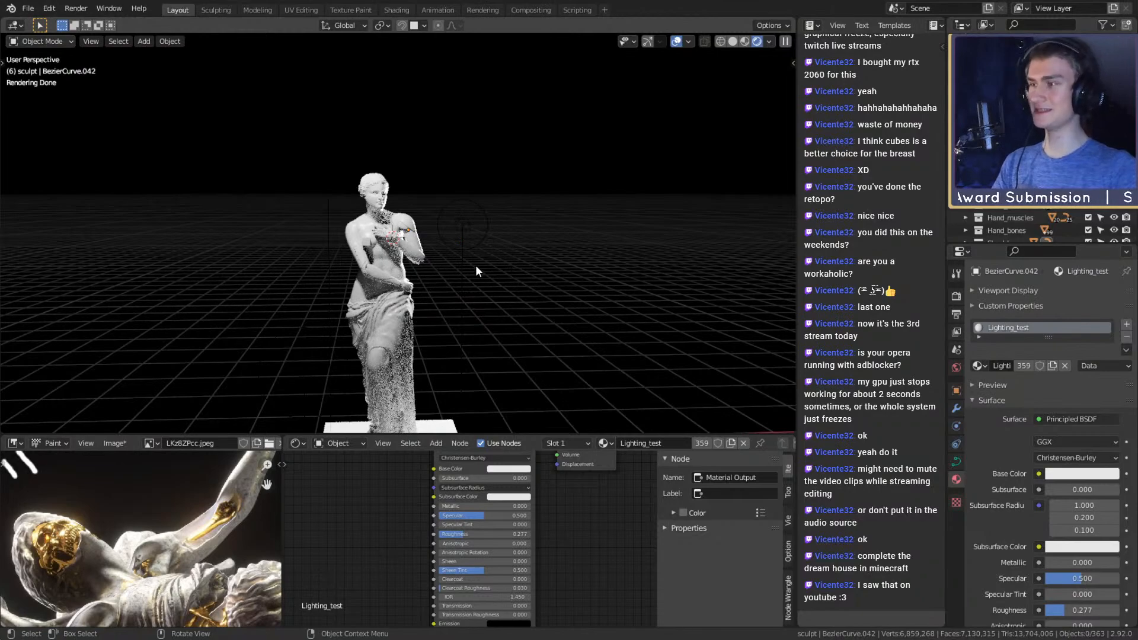
Examine the rendered lighting on the statue's whole figure, face and torso from several distances
middle_drag(496, 276, 172, 282)
middle_drag(528, 305, 381, 221)
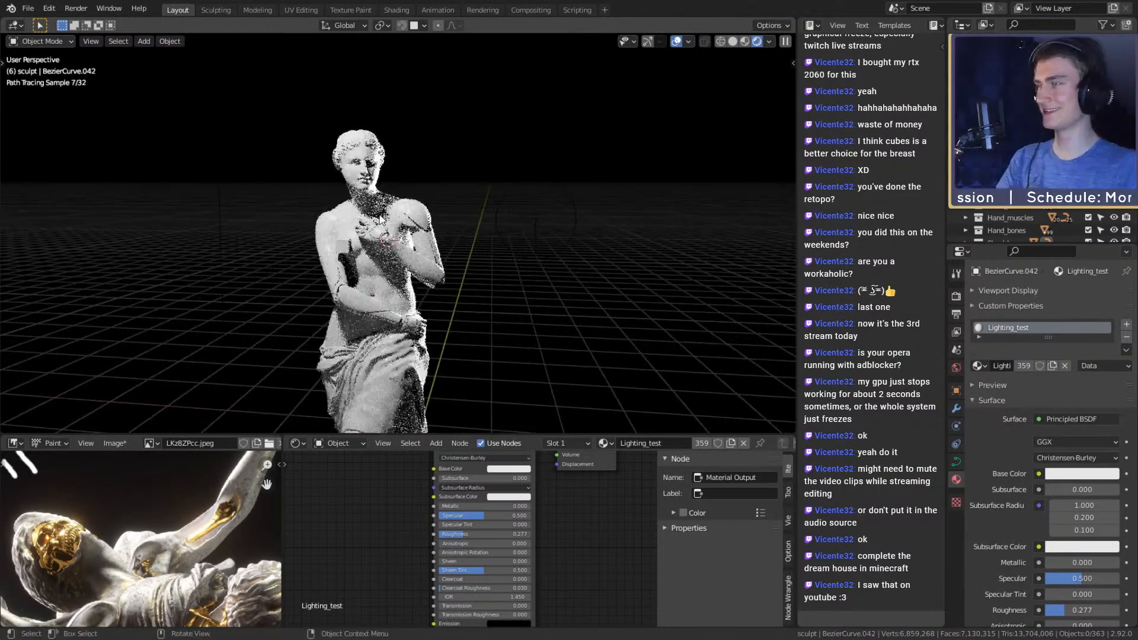
click(365, 179)
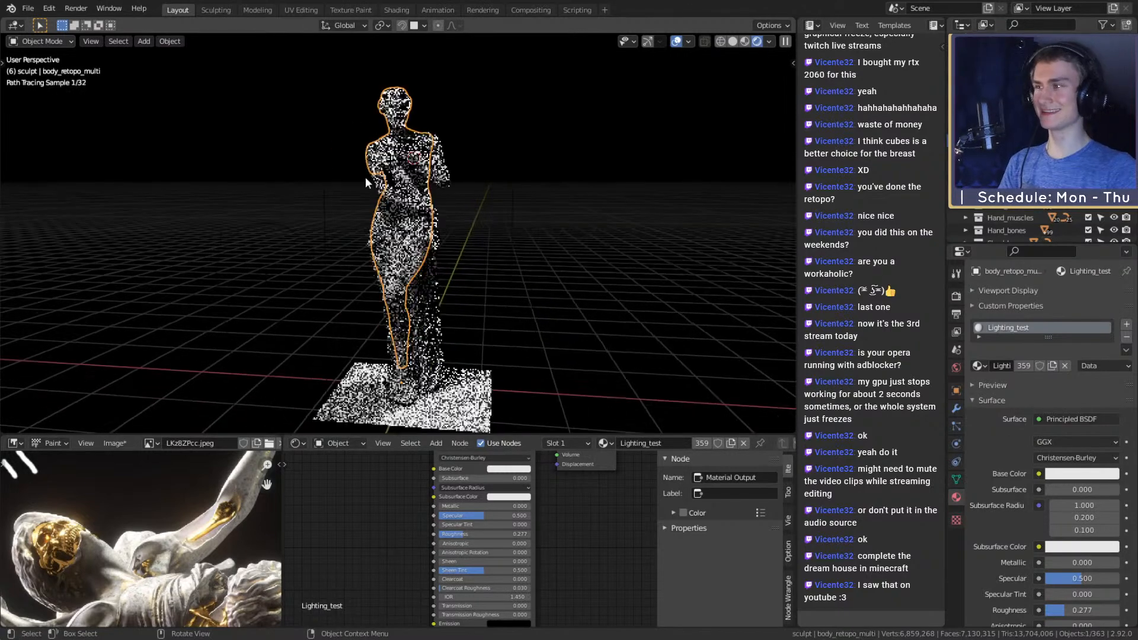
click(505, 286)
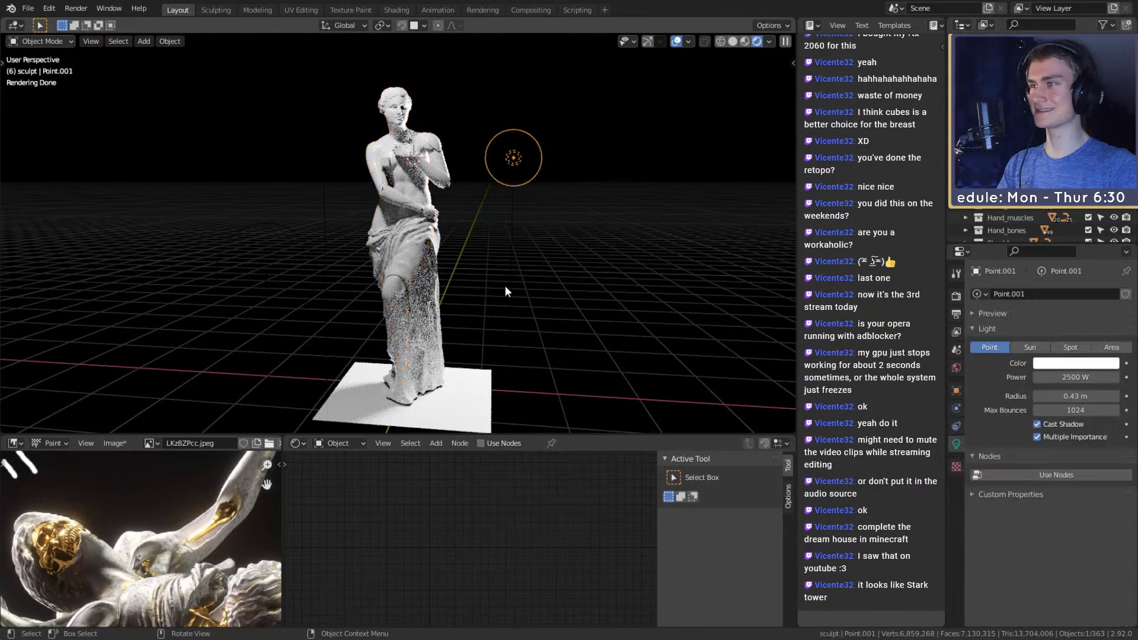
click(568, 228)
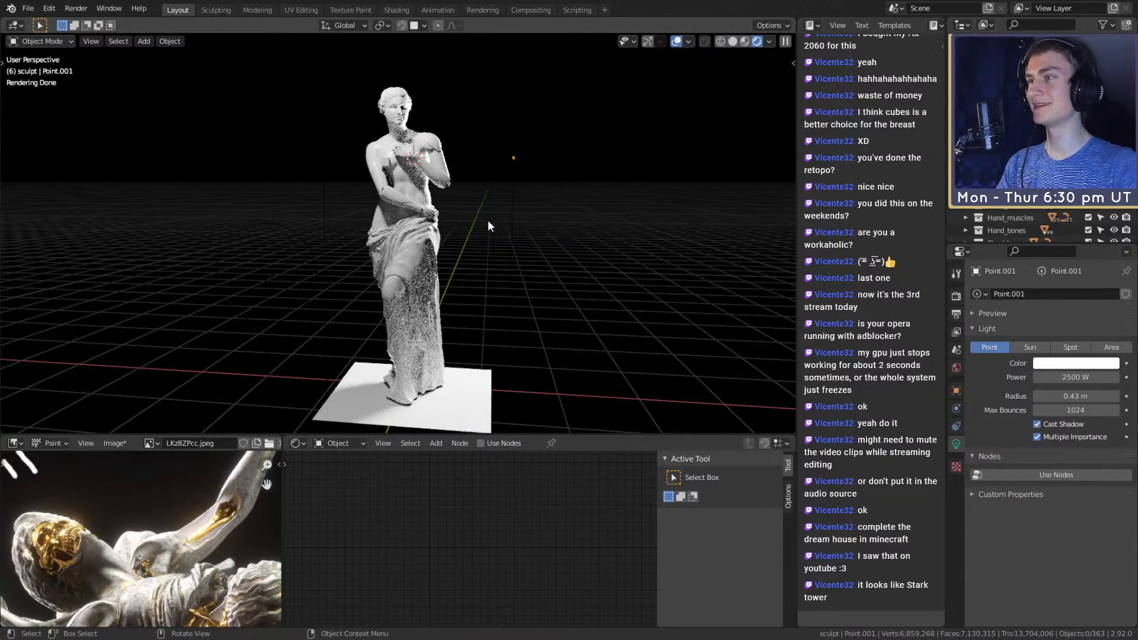
scroll(489, 220, up, 4)
scroll(482, 242, down, 3)
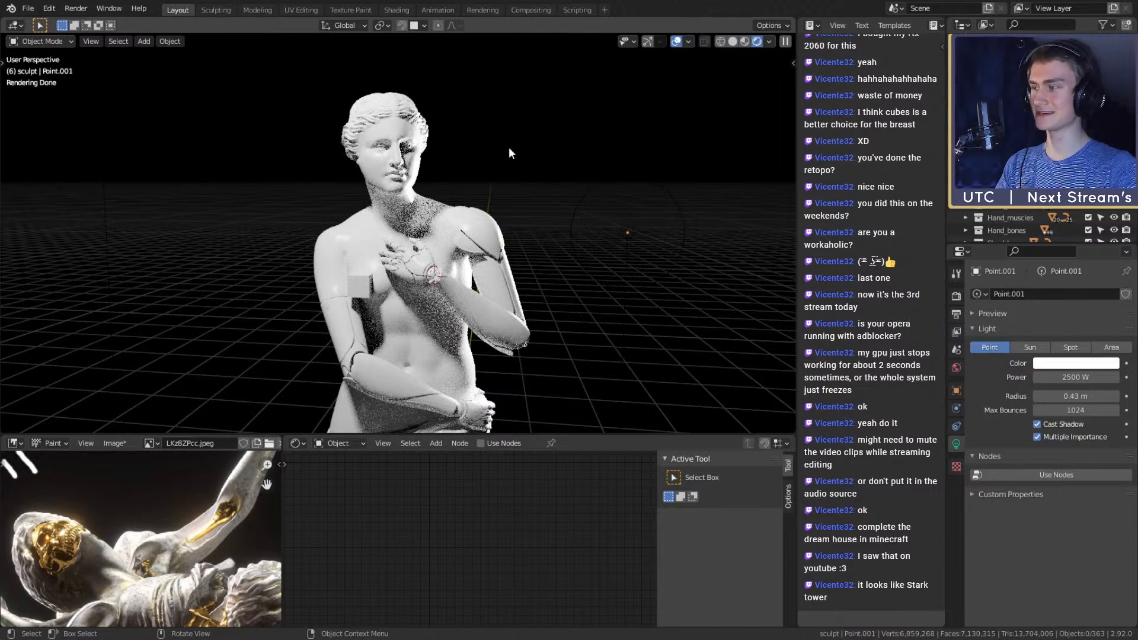
mouse_move(502, 194)
middle_down()
mouse_move(371, 214)
mouse_move(591, 210)
mouse_move(542, 206)
mouse_move(546, 155)
middle_up()
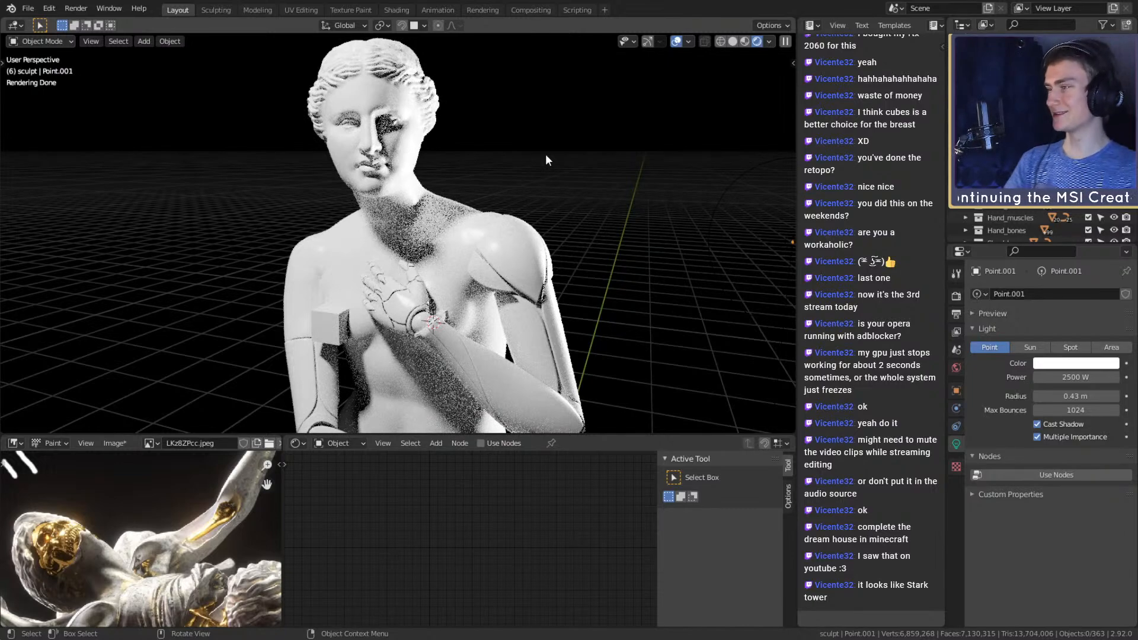
scroll(488, 214, down, 8)
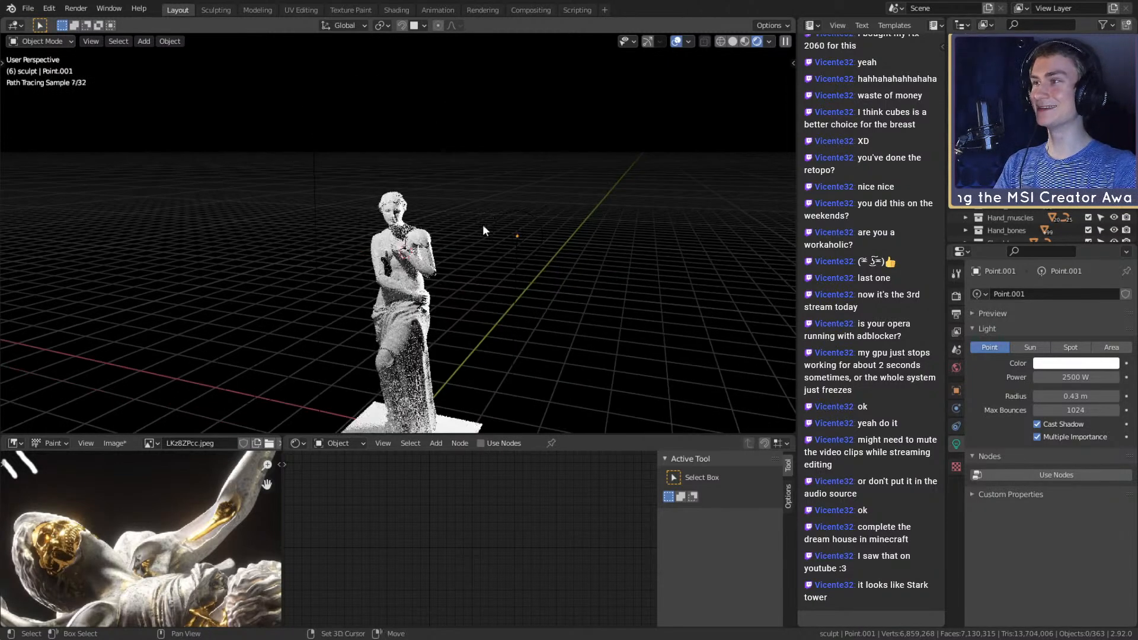
Locate the point light above the statue, review its light settings, and leave it deselected
middle_drag(515, 215, 551, 215)
scroll(536, 204, down, 3)
click(388, 190)
scroll(478, 233, up, 4)
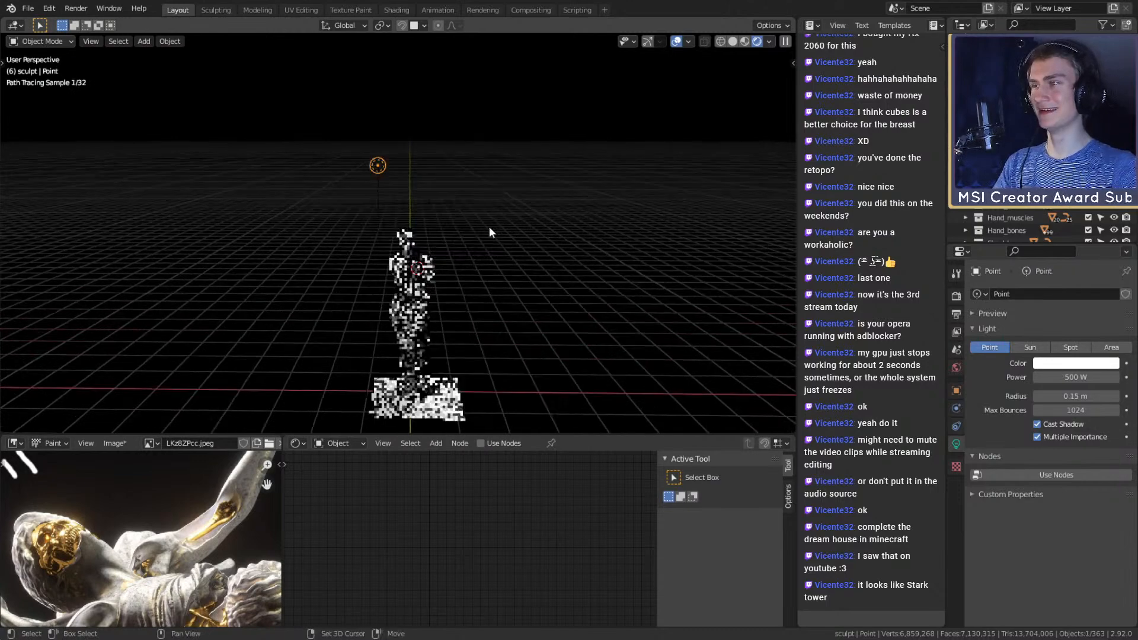
shift+middle_drag(492, 219, 490, 220)
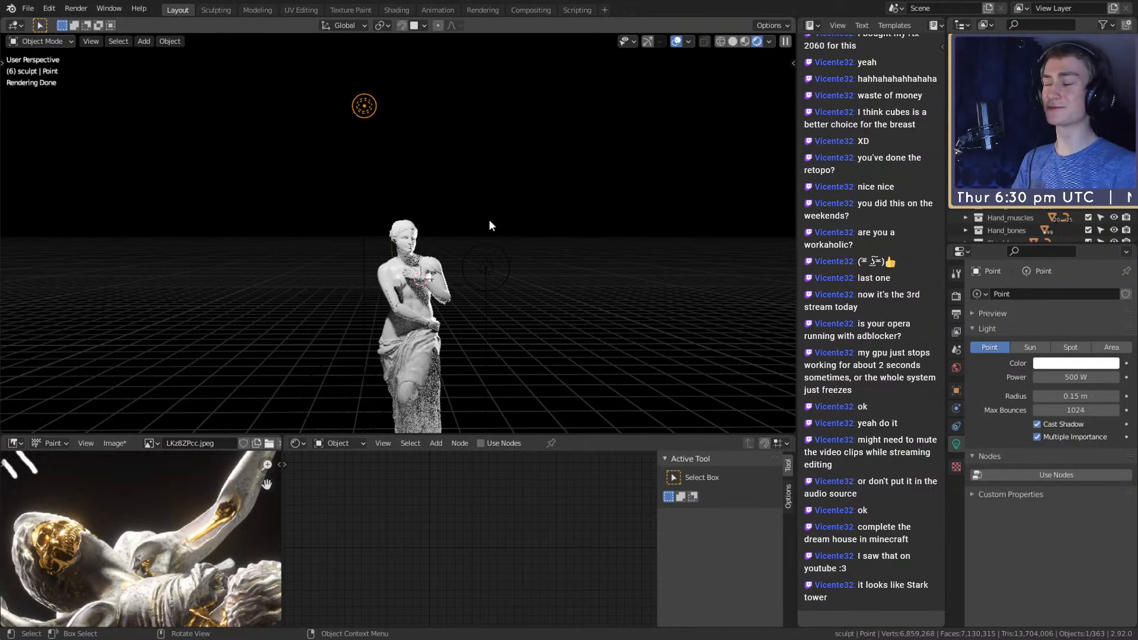
click(470, 180)
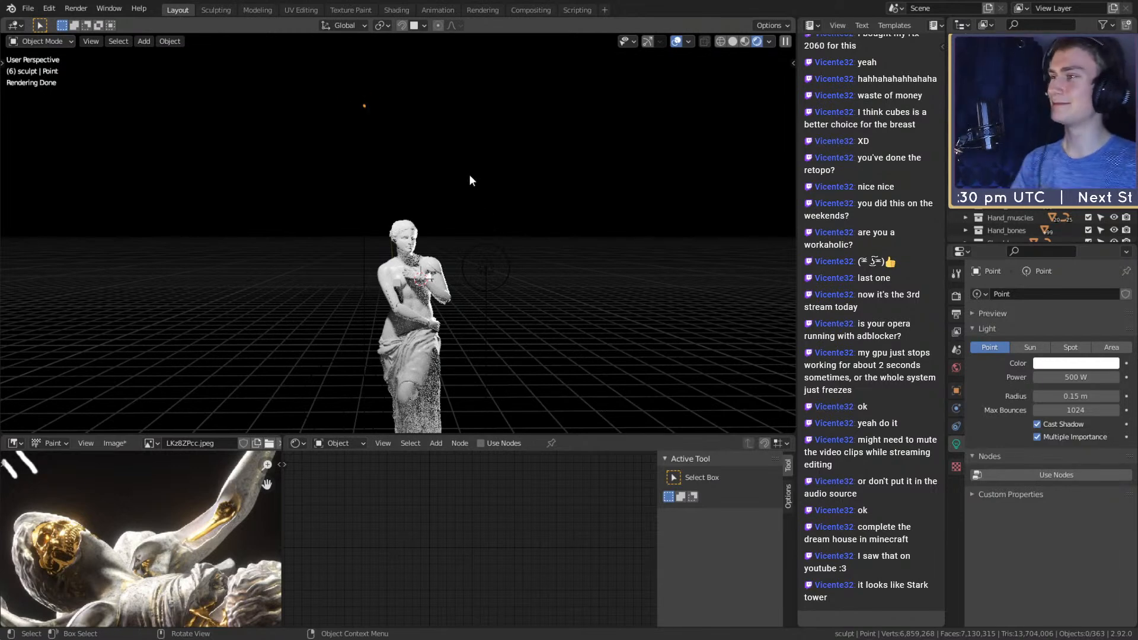
drag(413, 83, 323, 123)
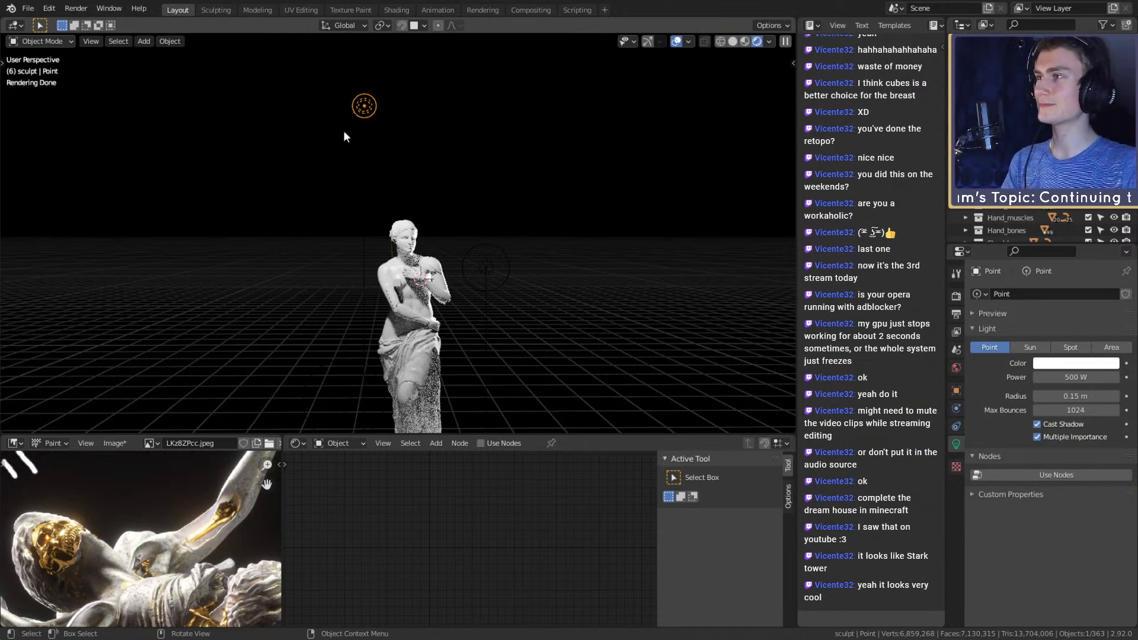
click(503, 129)
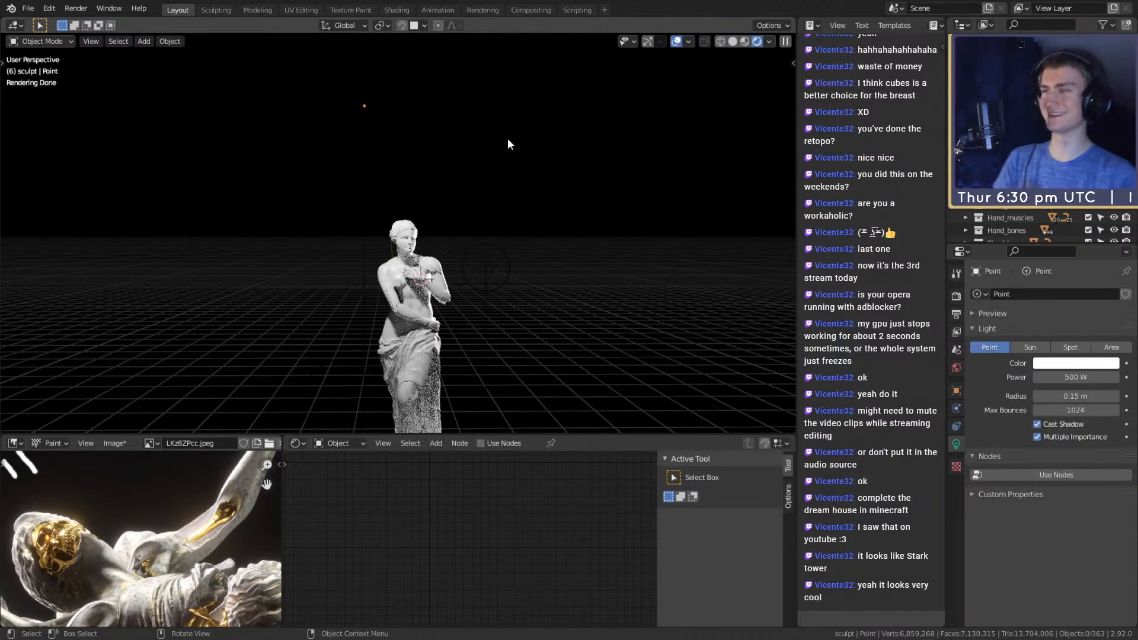
Inspect the rim lighting on the statue's back and compare it with the front
middle_drag(555, 278, 369, 252)
drag(324, 160, 156, 294)
click(326, 156)
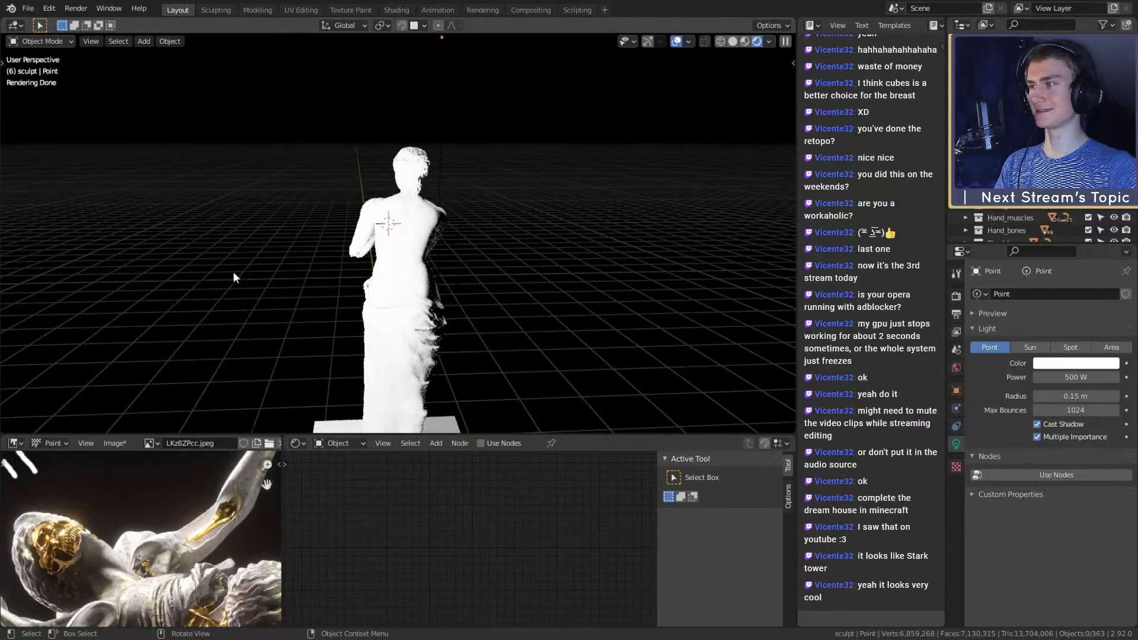
drag(295, 181, 138, 338)
mouse_move(268, 321)
middle_down()
mouse_move(572, 307)
mouse_move(530, 312)
middle_up()
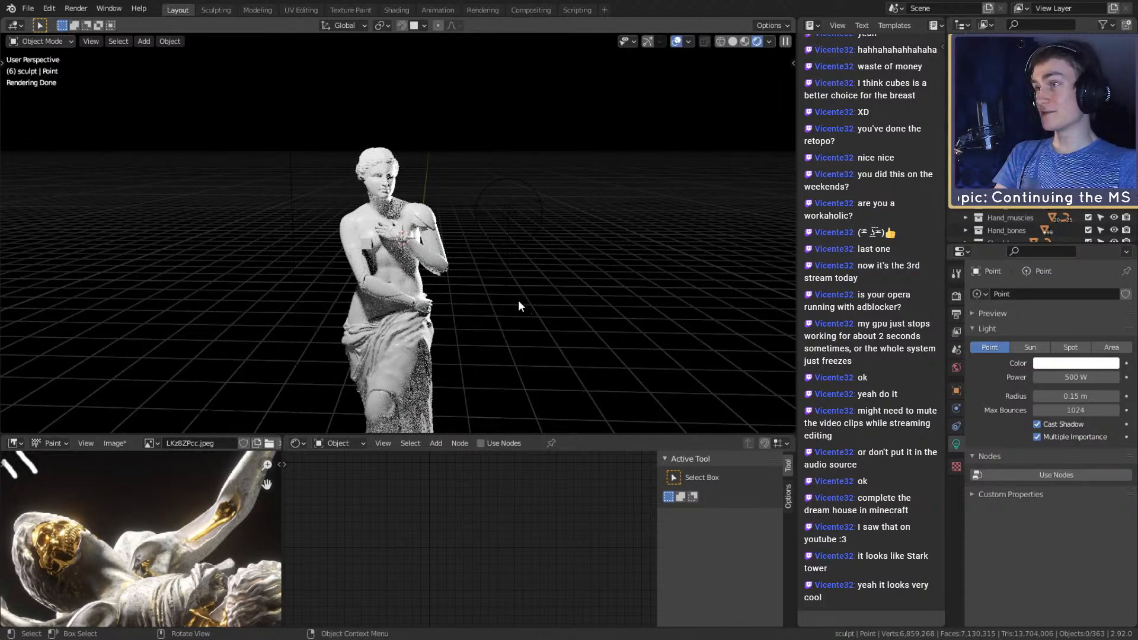
Make the hidden objects with the camera visible in the scene around the statue
scroll(507, 283, down, 8)
middle_drag(507, 283, 271, 282)
scroll(271, 282, down, 3)
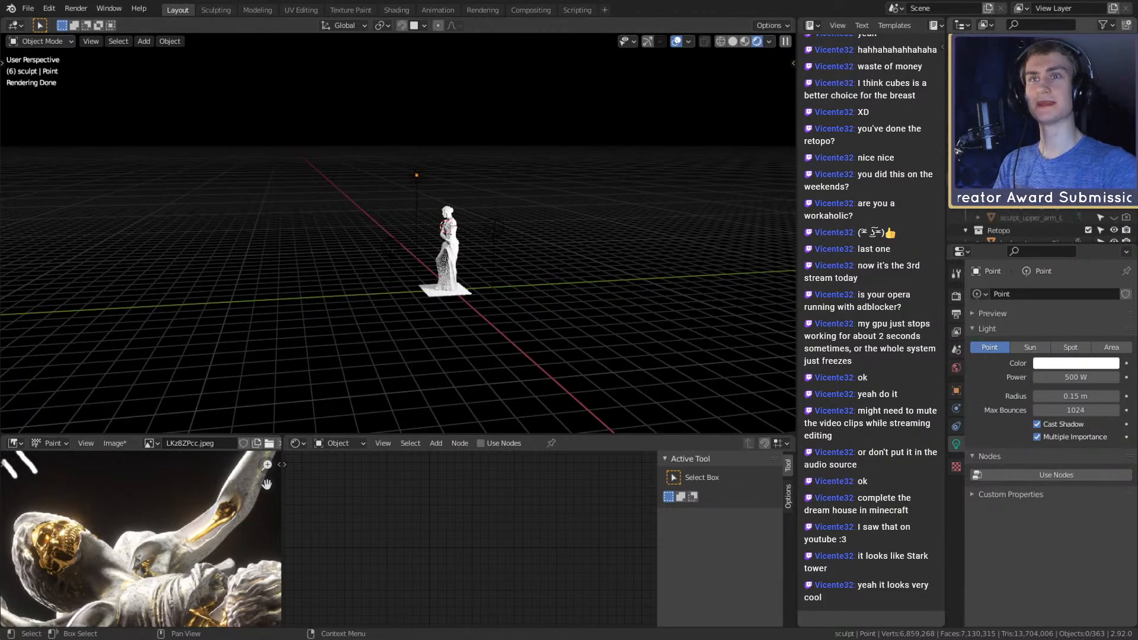
click(1088, 154)
scroll(490, 257, down, 2)
scroll(489, 257, up, 3)
scroll(406, 228, up, 4)
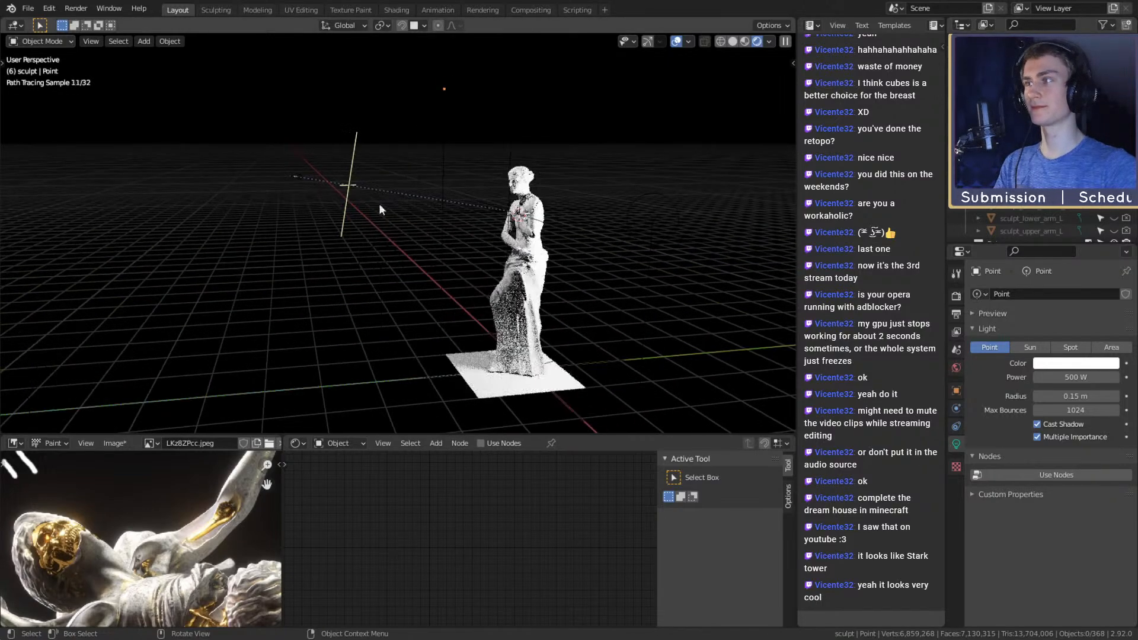
Select the camera facing the statue and scale it uniformly by a factor of 2.264
click(295, 172)
middle_drag(349, 237, 499, 238)
scroll(410, 216, up, 2)
key(s)
click(374, 157)
shift+middle_drag(382, 189, 383, 252)
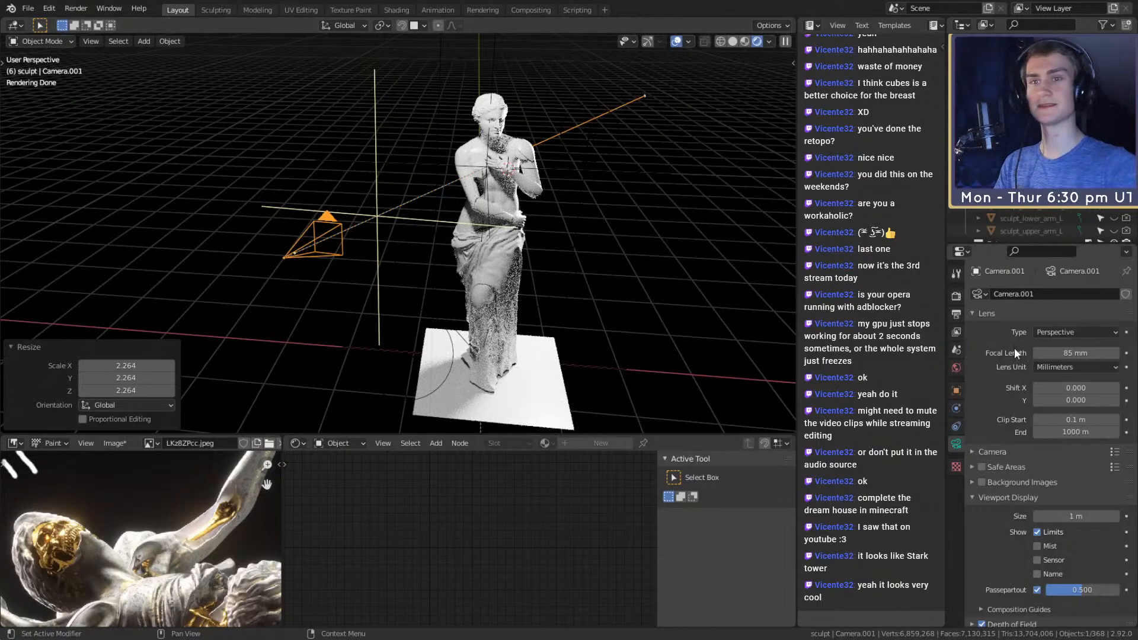
Review the camera's Damped Track constraint and its physics settings
click(955, 426)
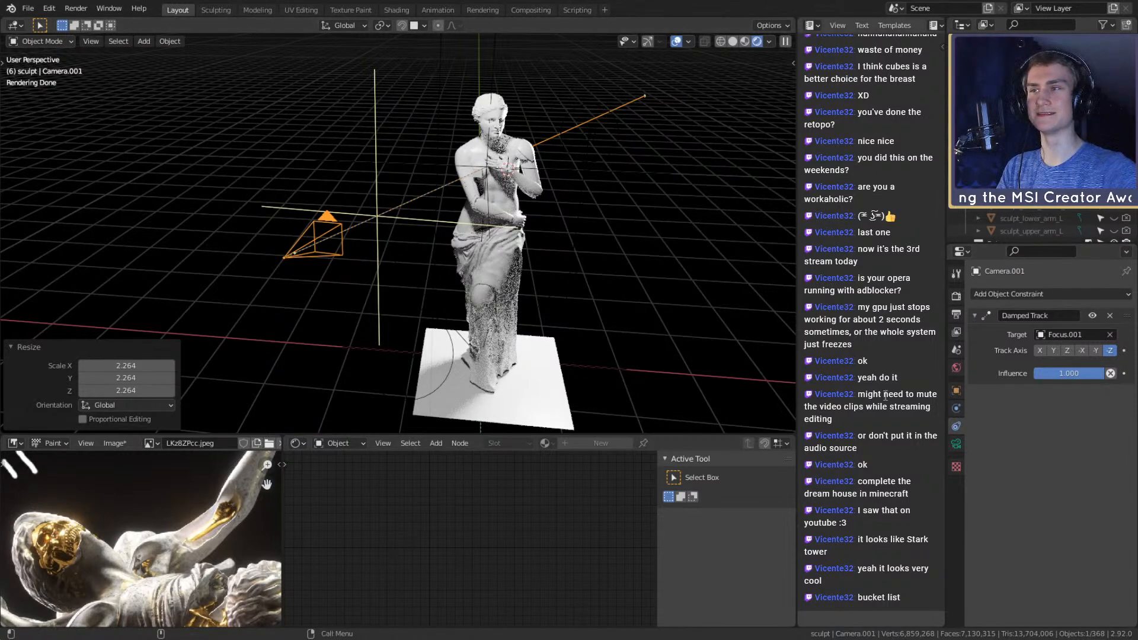
click(376, 205)
click(375, 205)
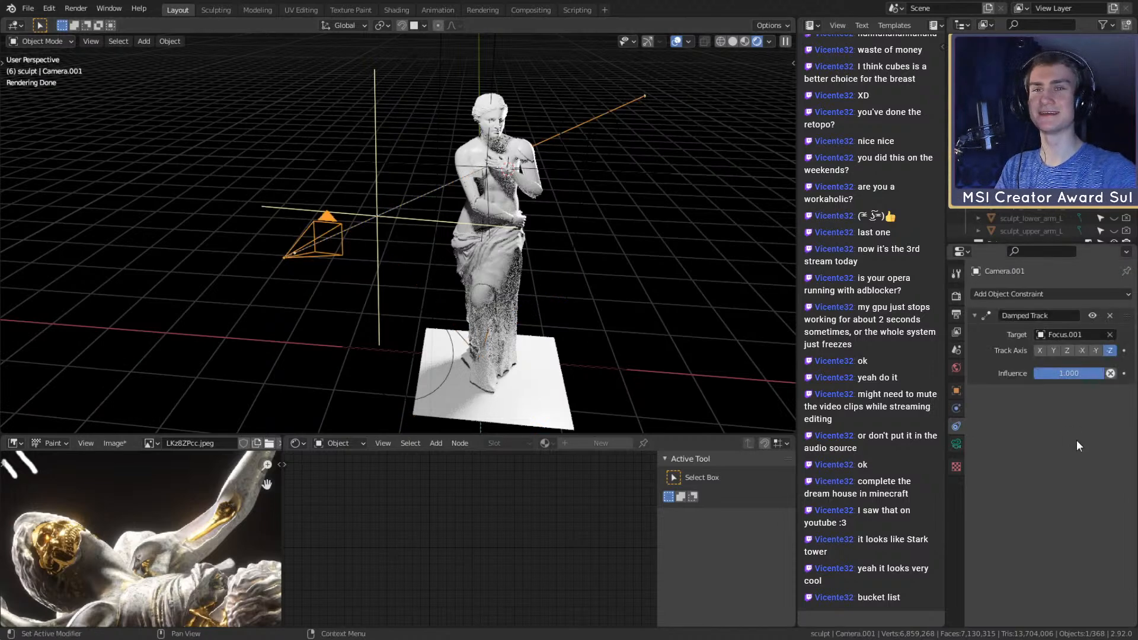
click(956, 408)
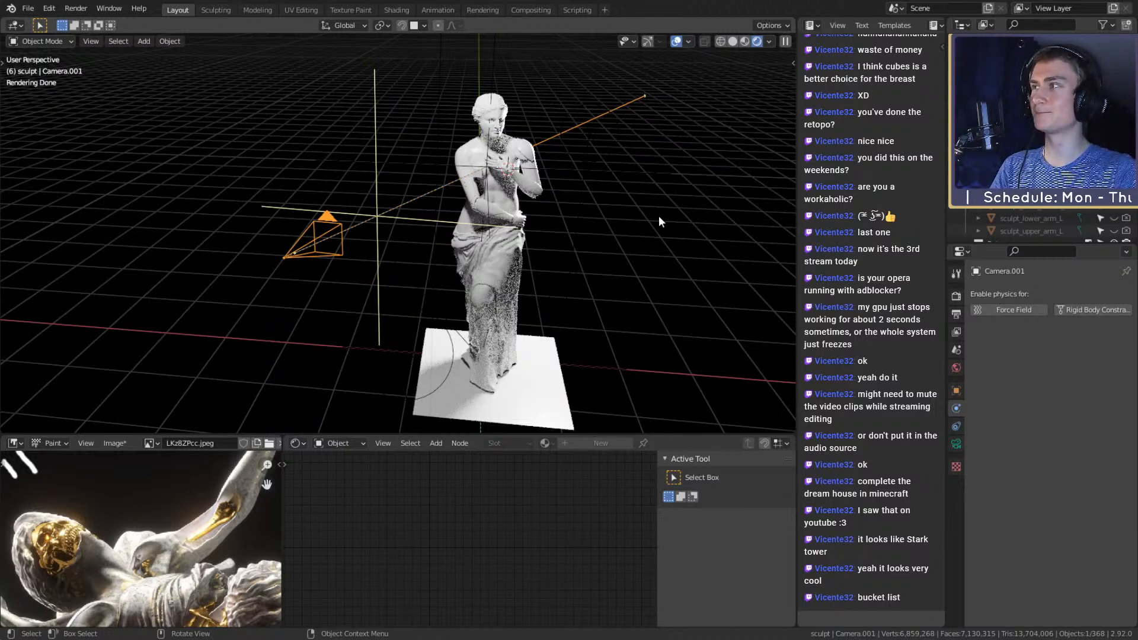
middle_drag(594, 231, 594, 223)
drag(552, 117, 497, 235)
click(594, 339)
scroll(594, 338, down, 2)
drag(566, 127, 354, 296)
click(588, 313)
drag(553, 118, 347, 300)
click(603, 346)
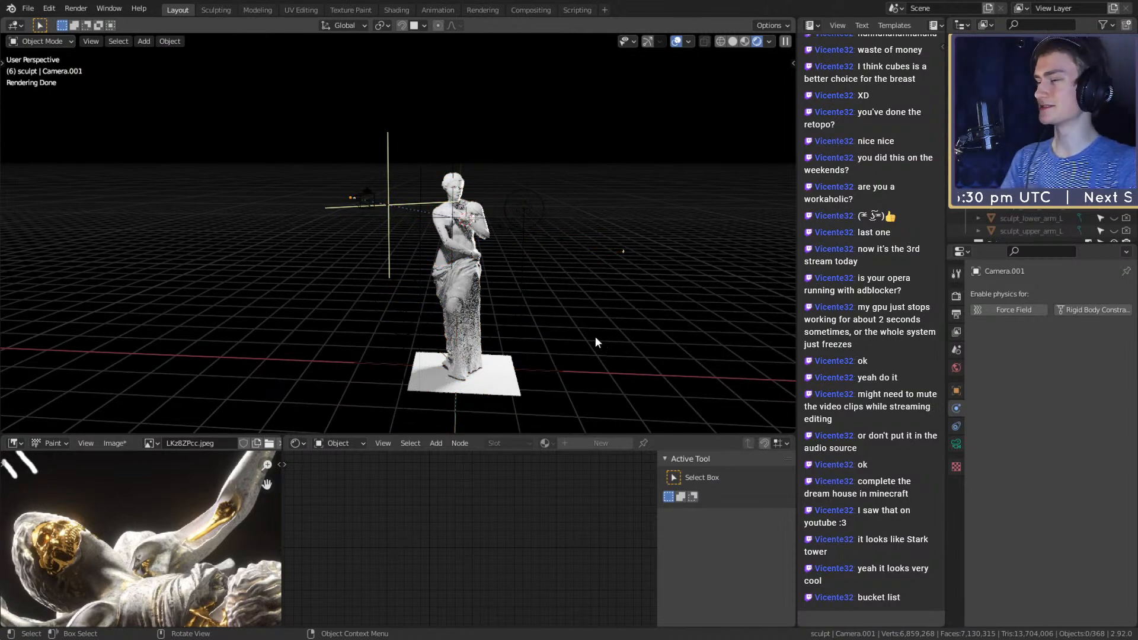
Check the statue's lighting with the camera in view, then clear the selection
scroll(498, 305, down, 2)
scroll(494, 297, up, 3)
shift+middle_drag(521, 296, 485, 303)
scroll(485, 303, up, 1)
click(445, 254)
mouse_move(450, 255)
shift+middle_down()
mouse_move(428, 188)
mouse_move(311, 159)
mouse_move(473, 237)
mouse_move(461, 251)
shift+middle_up()
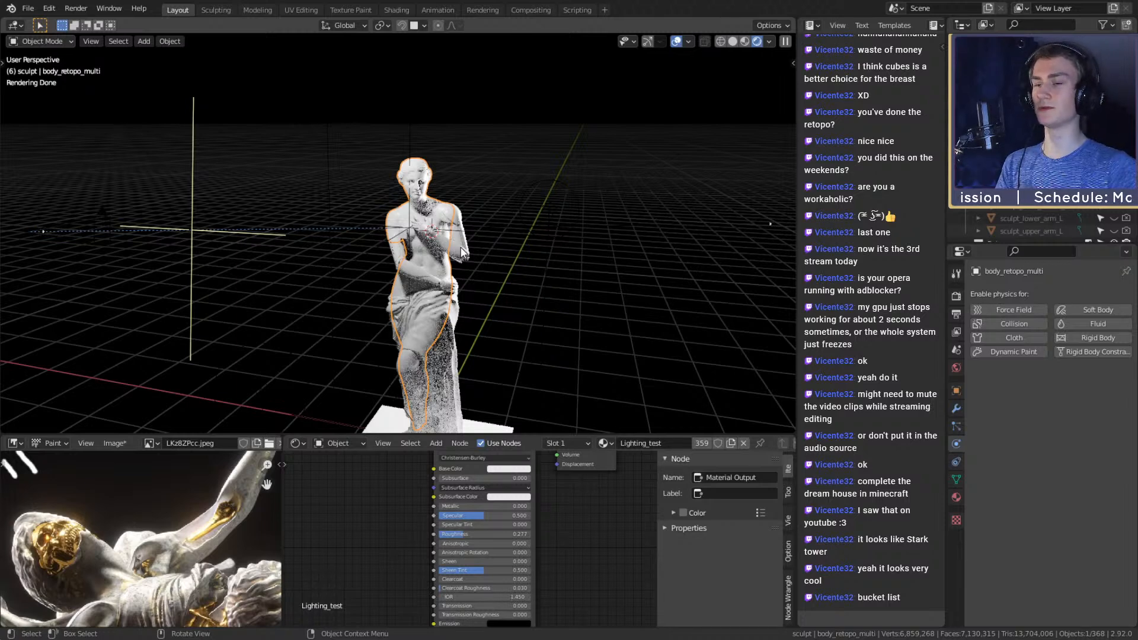
click(511, 93)
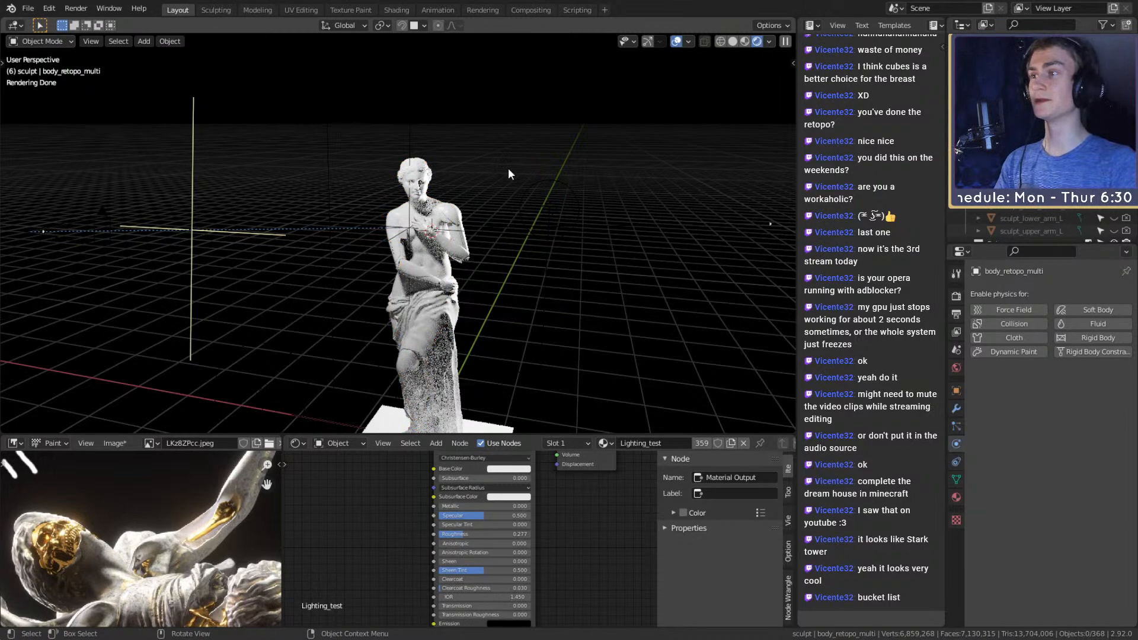
Focus the view on the statue's body and on the rear point light beside it to compare their placement
click(419, 216)
key(KP_Decimal)
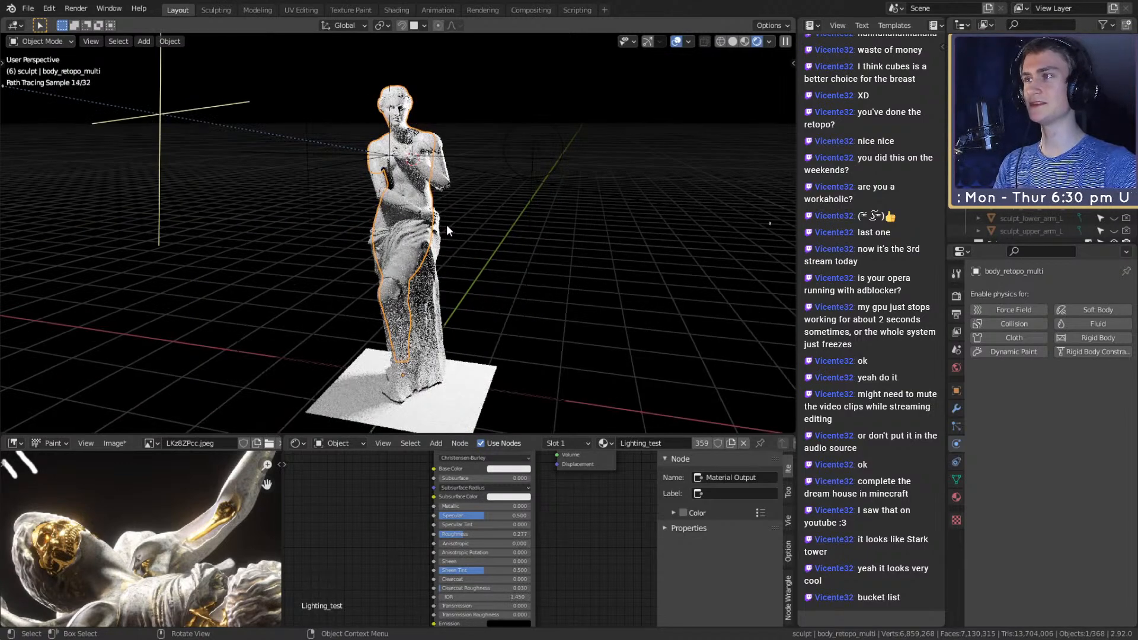
mouse_move(446, 224)
middle_down()
mouse_move(483, 237)
mouse_move(481, 254)
middle_up()
click(537, 275)
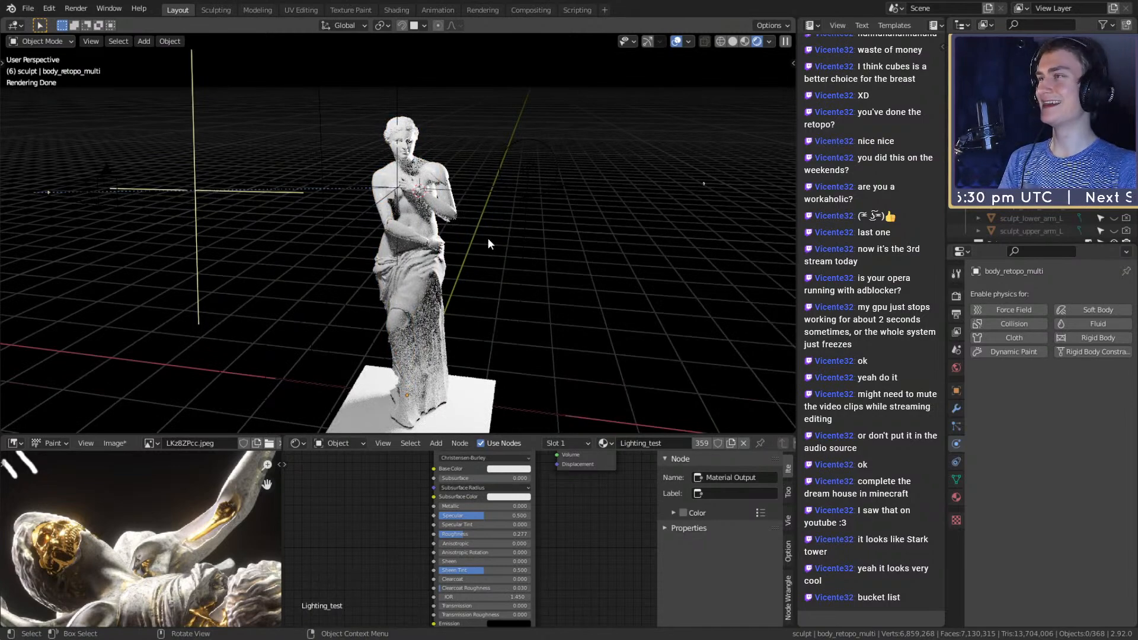
click(541, 156)
key(KP_Decimal)
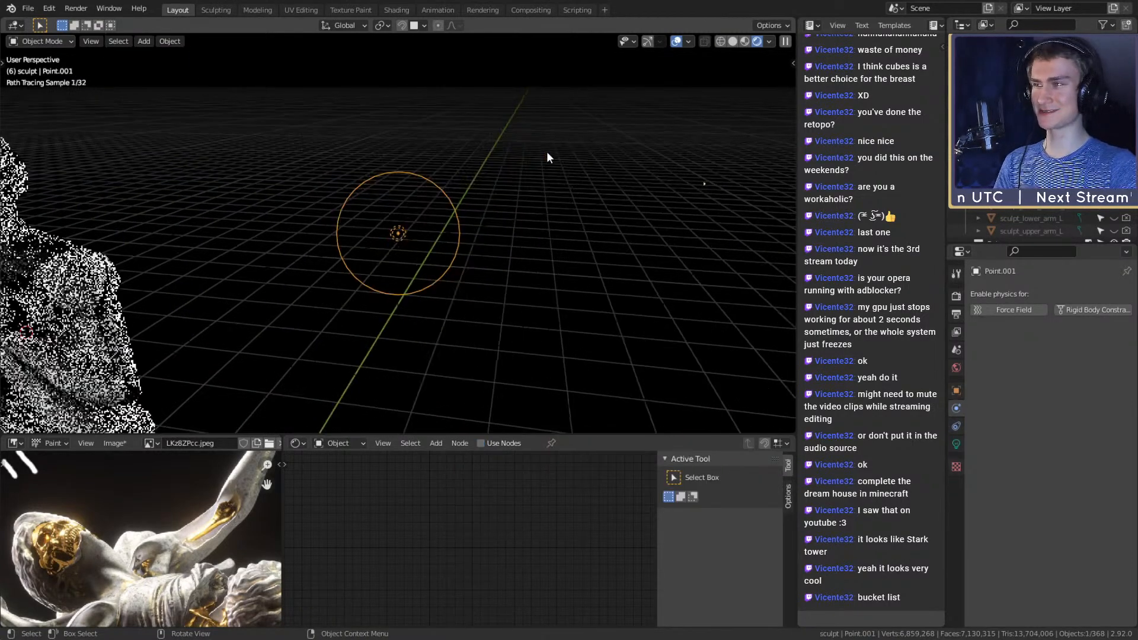
scroll(475, 266, down, 4)
mouse_move(472, 289)
middle_down()
mouse_move(433, 282)
mouse_move(447, 263)
mouse_move(425, 266)
mouse_move(426, 183)
middle_up()
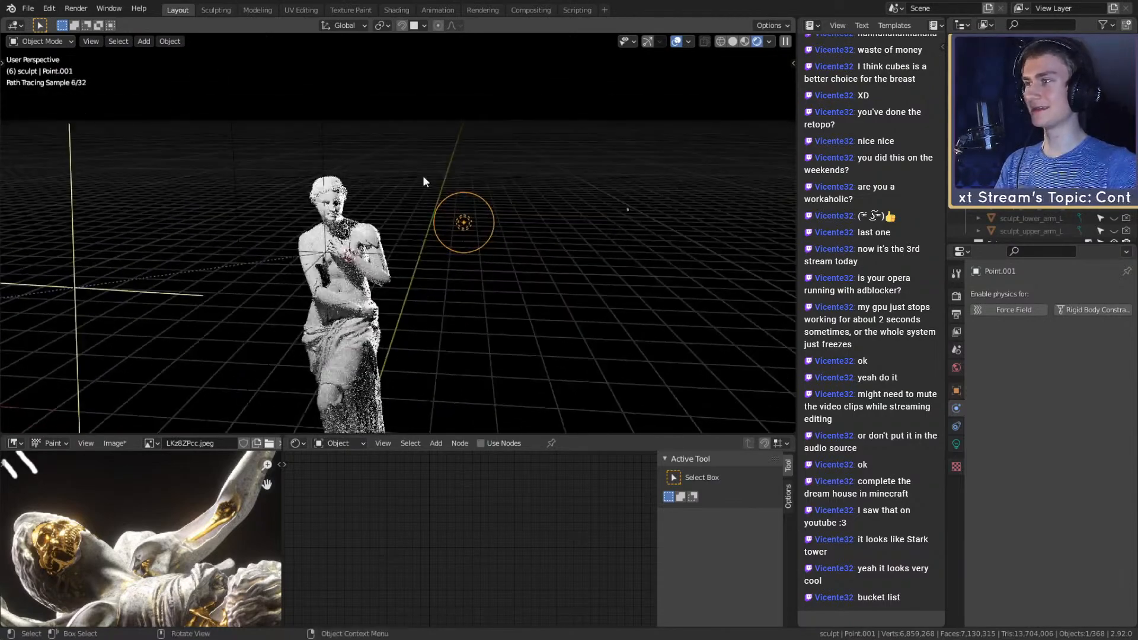
Inspect the light and shadow on the statue's head, chest and arms up close, ending with an overview
click(356, 254)
key(KP_Decimal)
scroll(415, 230, up, 3)
shift+middle_drag(414, 230, 441, 376)
scroll(450, 297, up, 2)
middle_drag(469, 245, 448, 236)
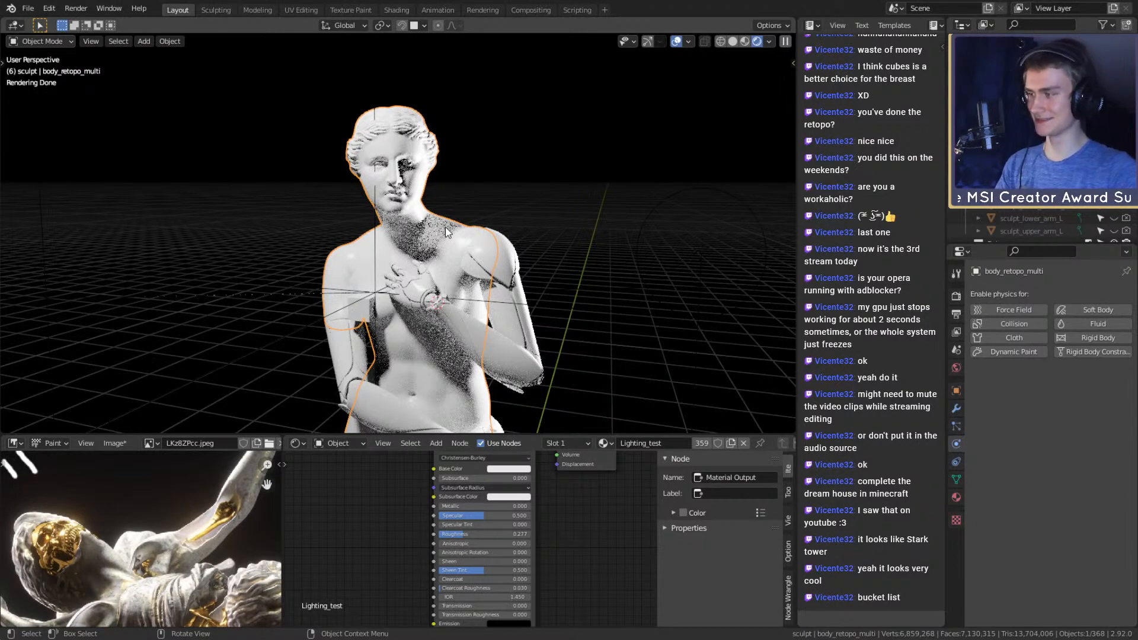
scroll(483, 220, down, 8)
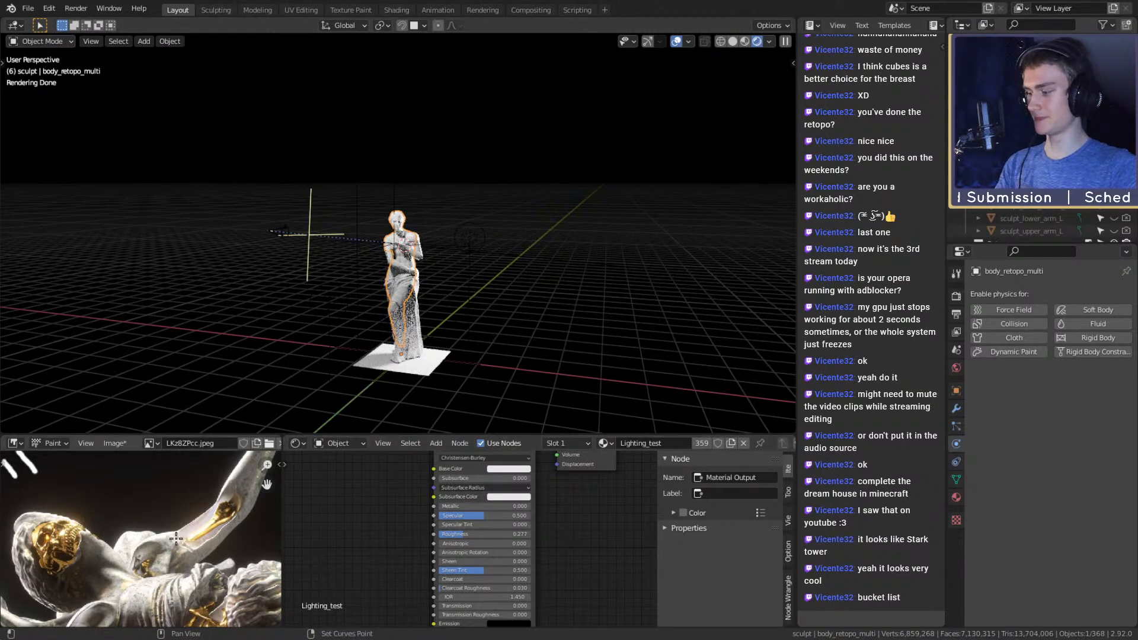
Replace the reference image with a 3D camera view in Rendered shading and switch the main viewport to Solid shading
key(shift+F5)
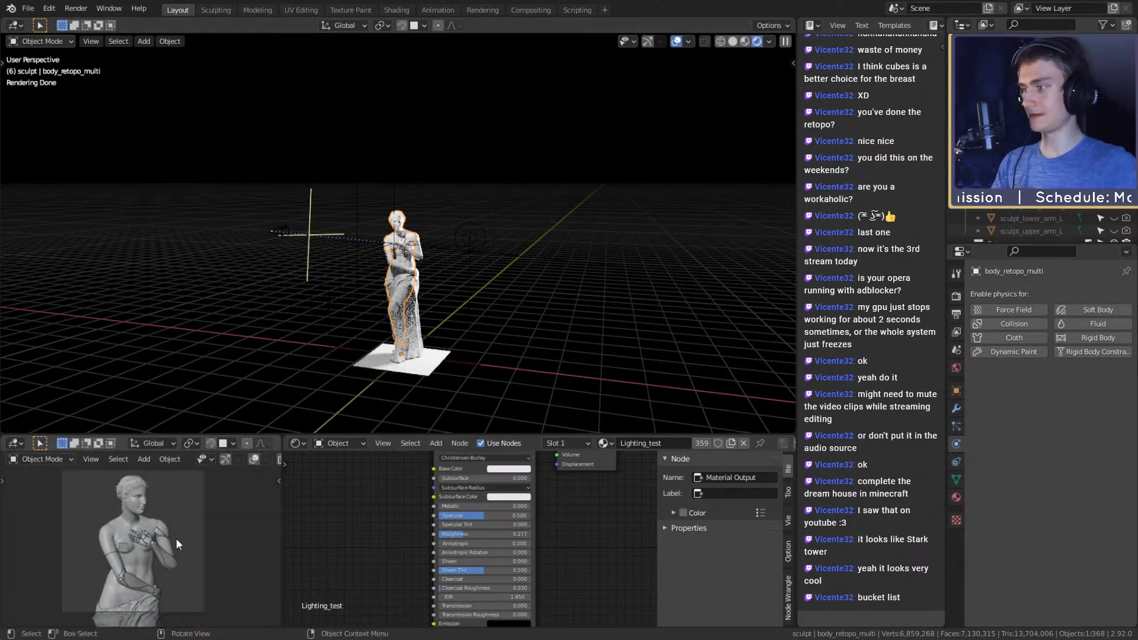
key(z)
click(177, 481)
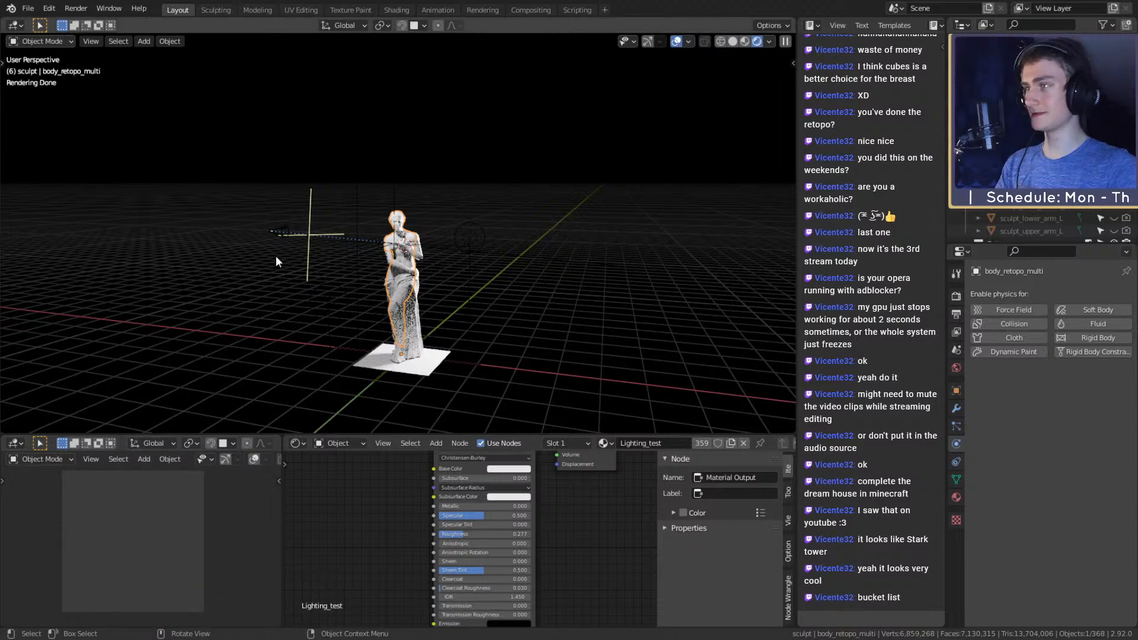
key(z)
click(531, 208)
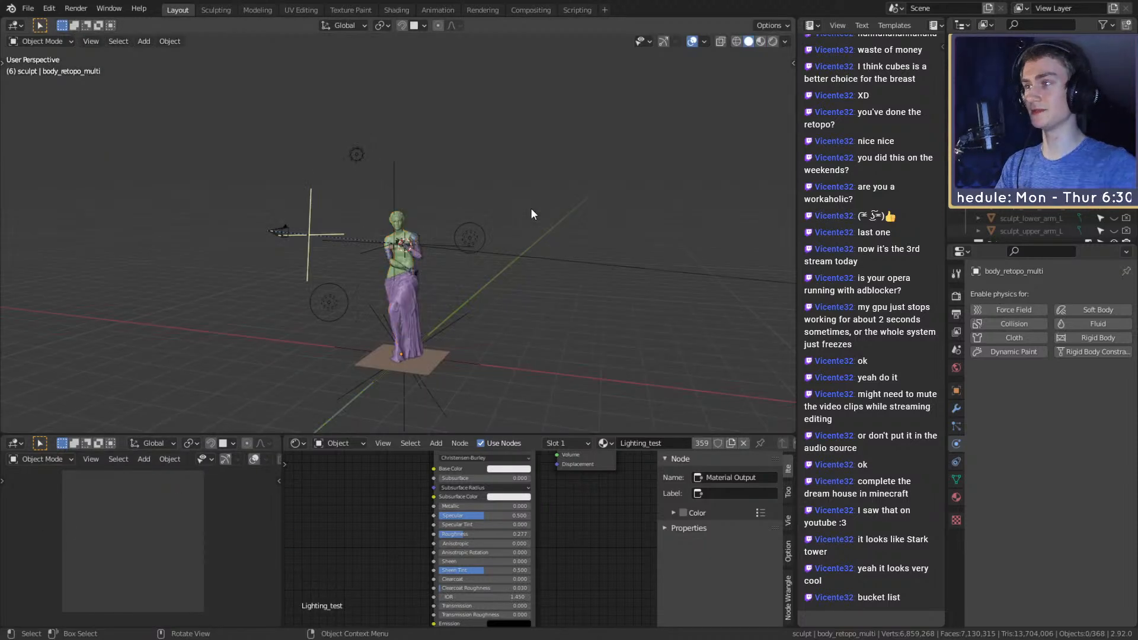
Turn off depth of field for the camera in front of the statue, then clear the selection
click(289, 221)
scroll(350, 276, up, 3)
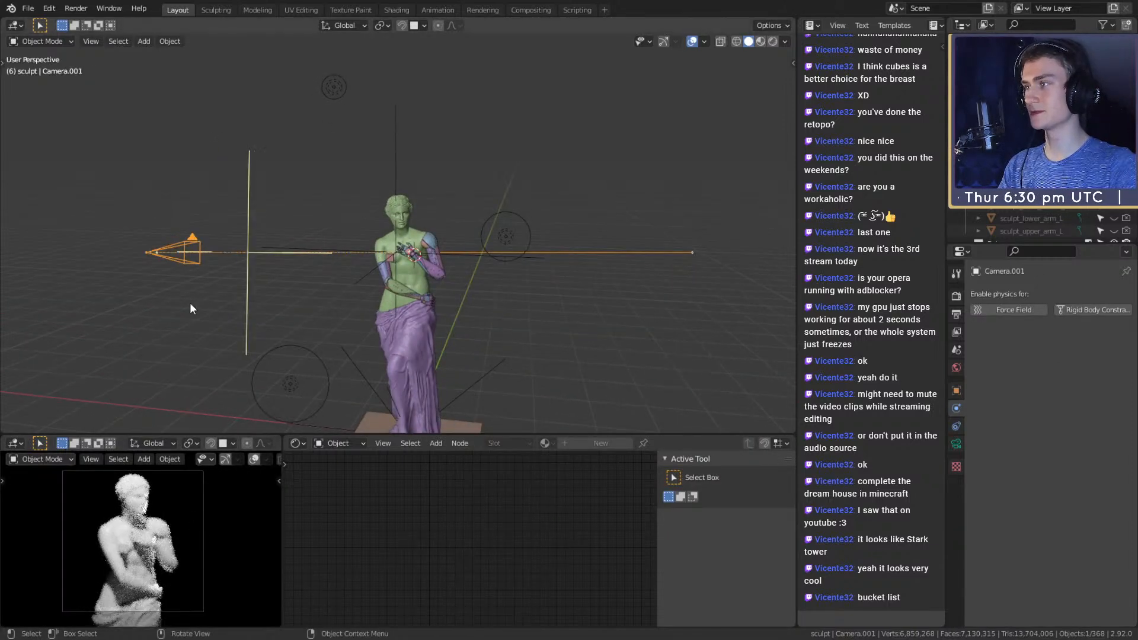
middle_drag(372, 291, 363, 296)
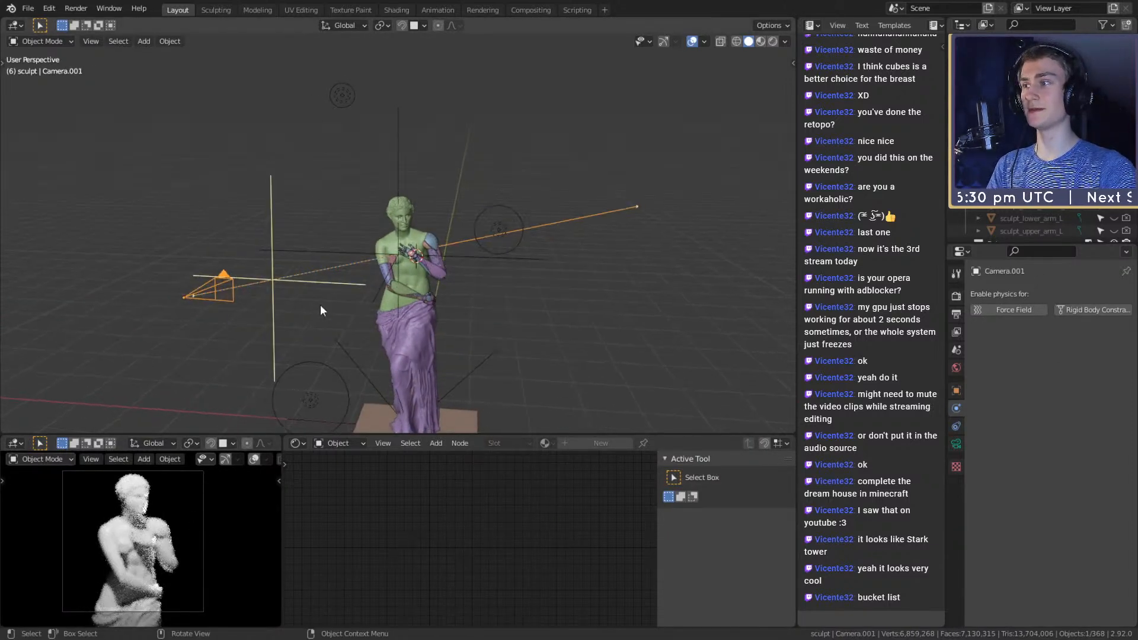
click(956, 443)
scroll(987, 475, down, 1)
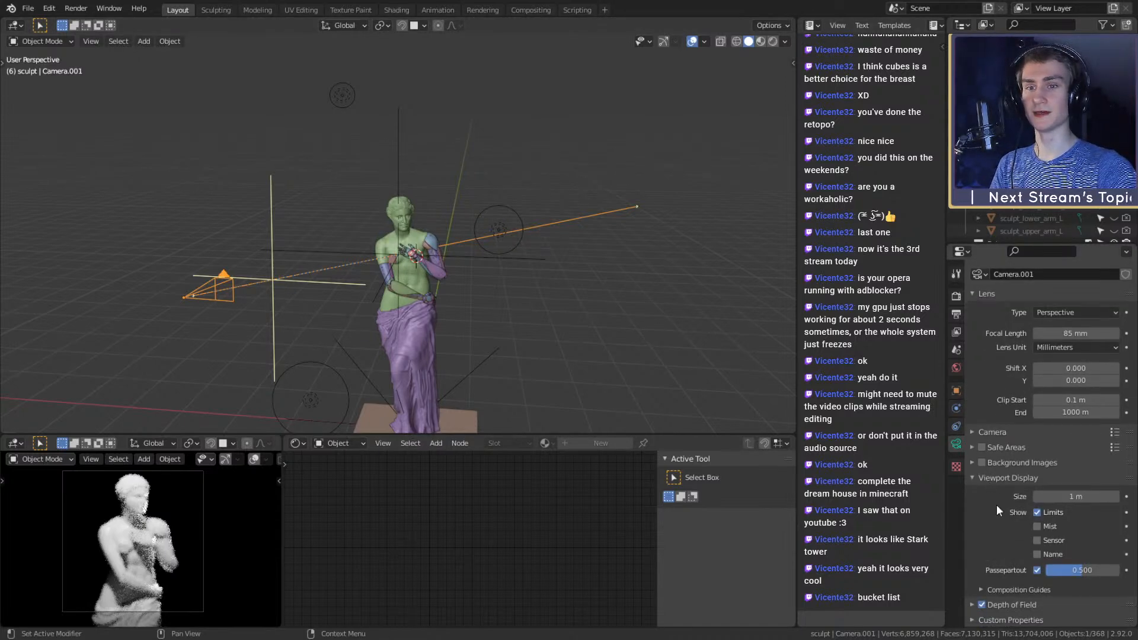
click(981, 605)
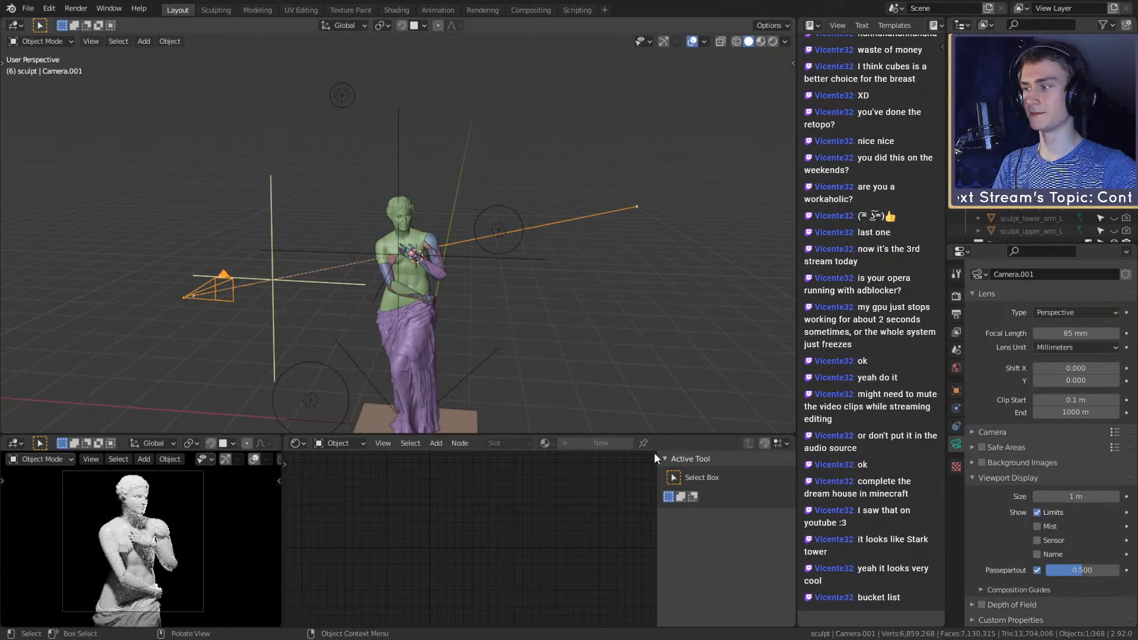
click(460, 285)
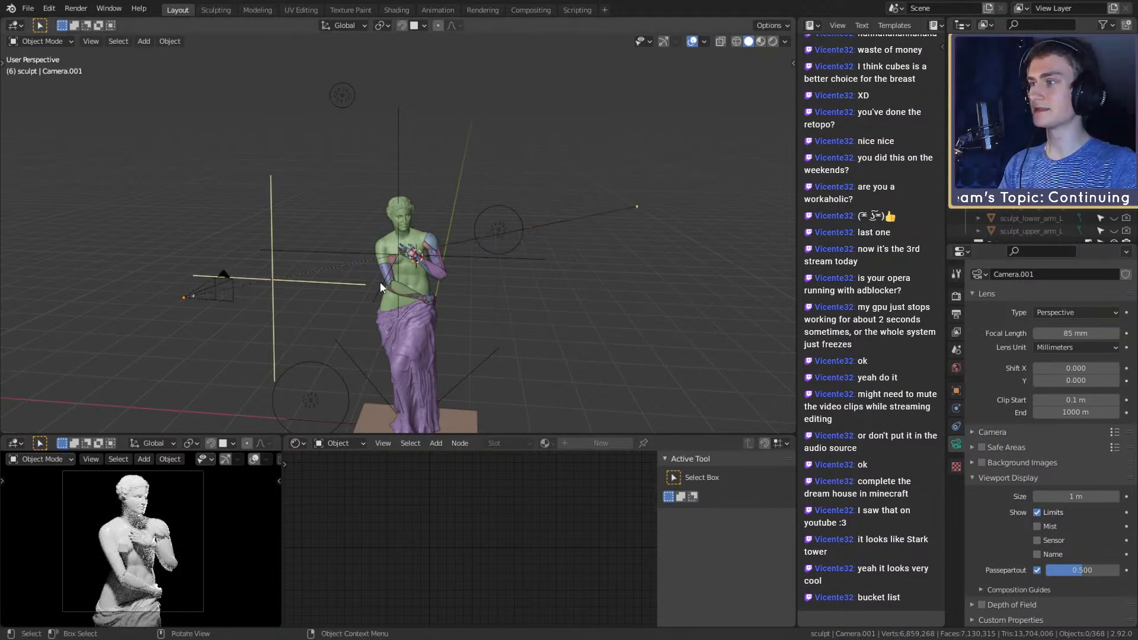
Inspect the Focus.001 empty at the statue's chest up close, then clear the selection
click(222, 276)
middle_drag(531, 298, 525, 219)
scroll(500, 219, up, 3)
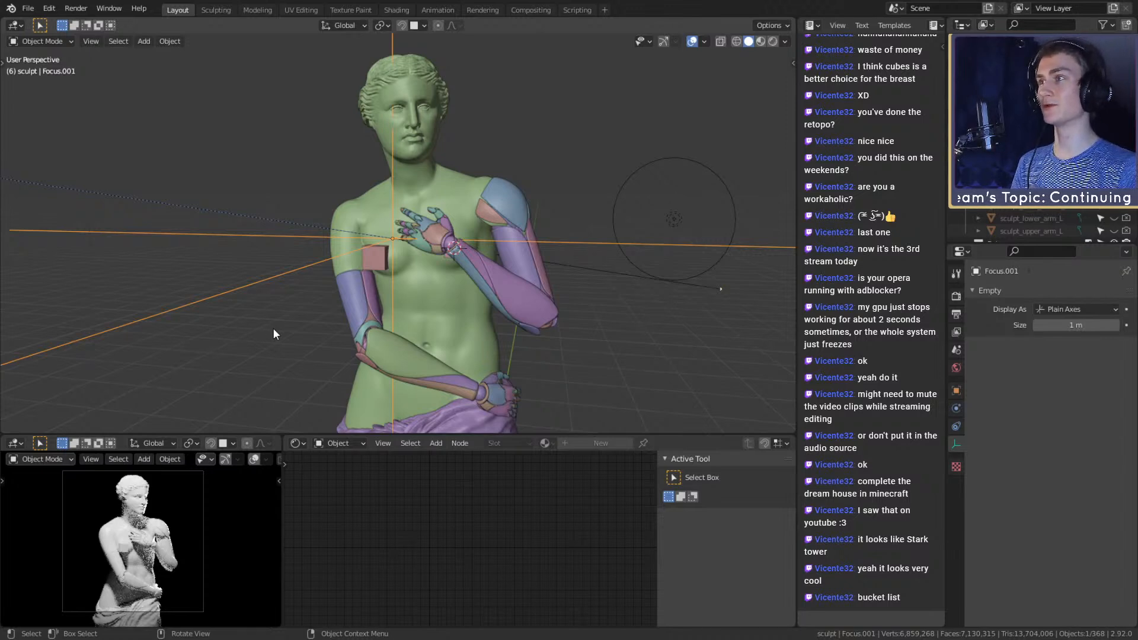
click(599, 326)
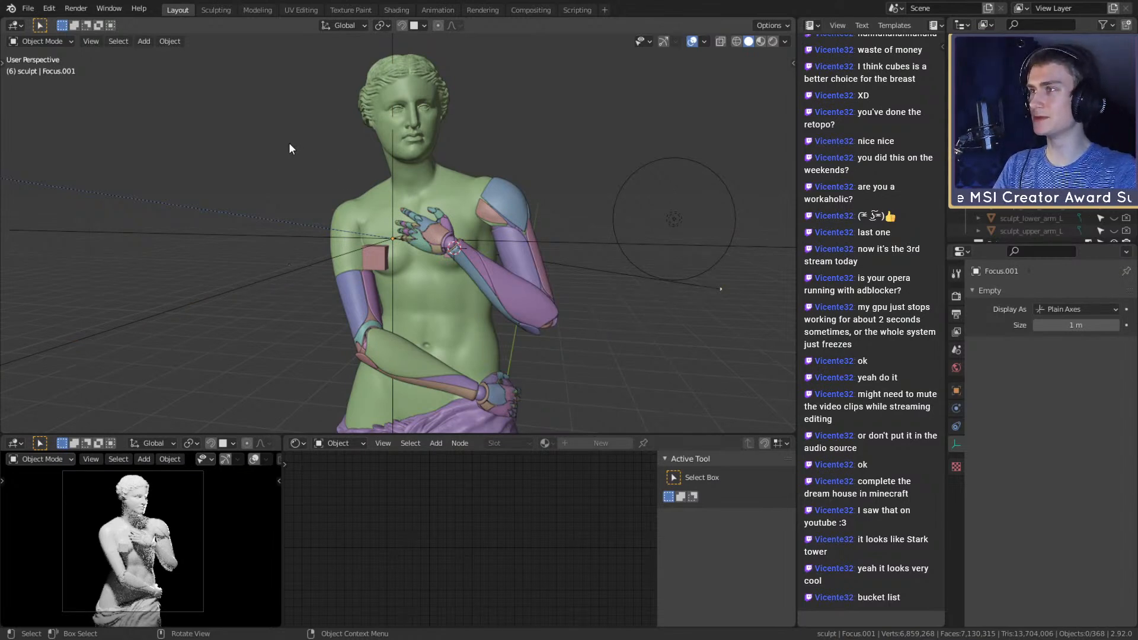
Move Camera.001 by about 0.34 m in X, -0.05 m in Y and -0.13 m in Z
scroll(361, 255, down, 5)
click(236, 197)
middle_drag(238, 198, 465, 245)
key(g)
click(511, 261)
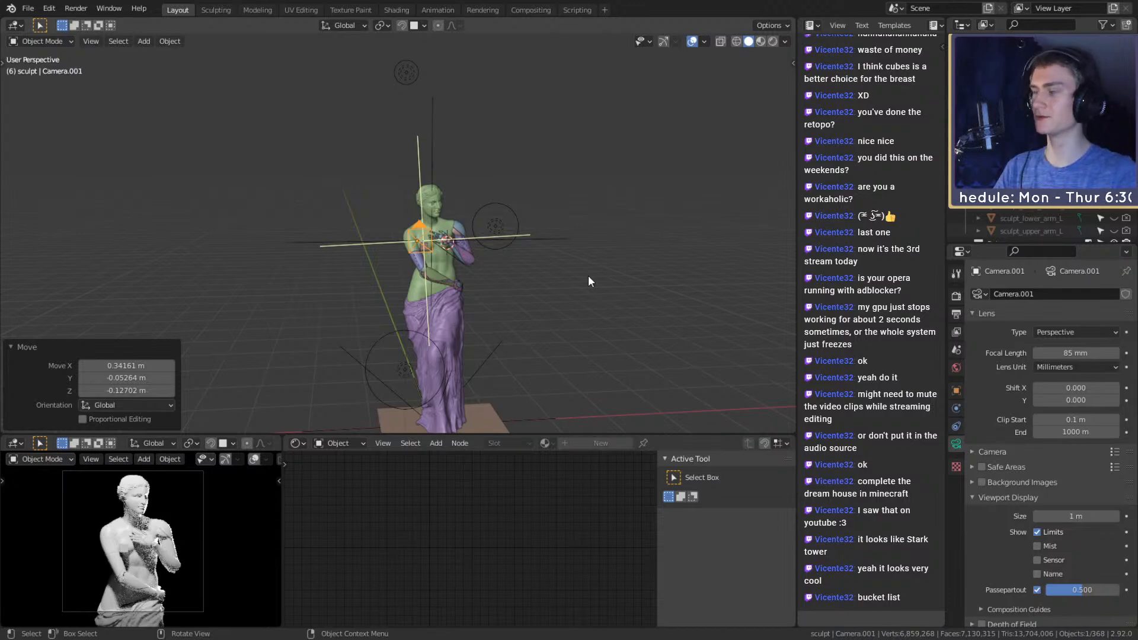
Examine the statue's head up close in the rendered camera preview, ending with the full camera frame
scroll(169, 539, up, 6)
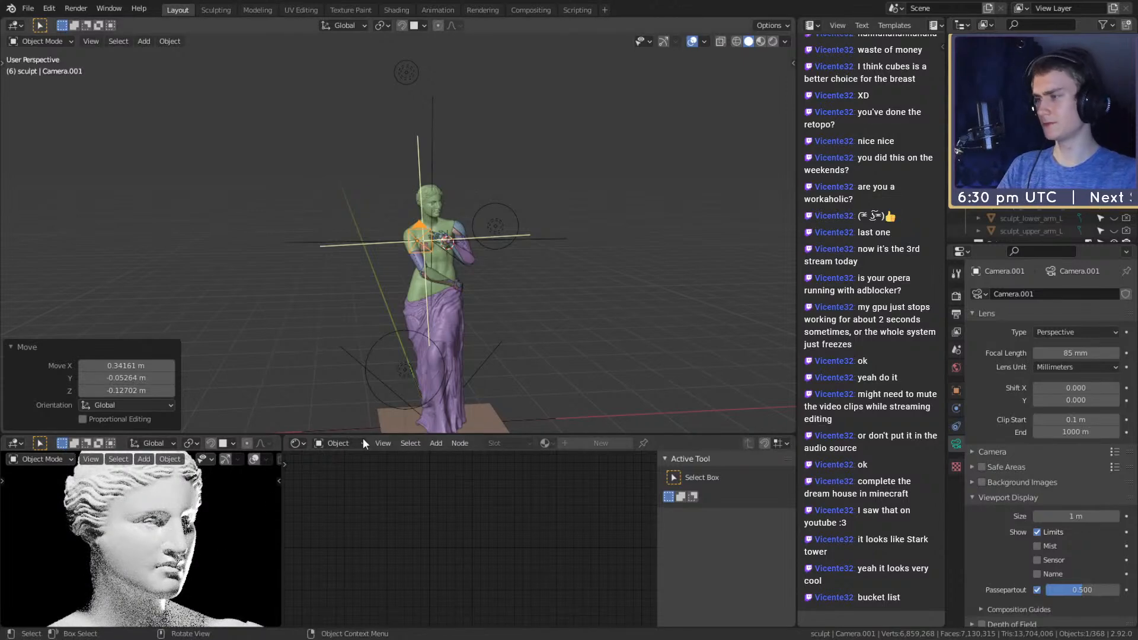
key(Home)
scroll(184, 532, down, 3)
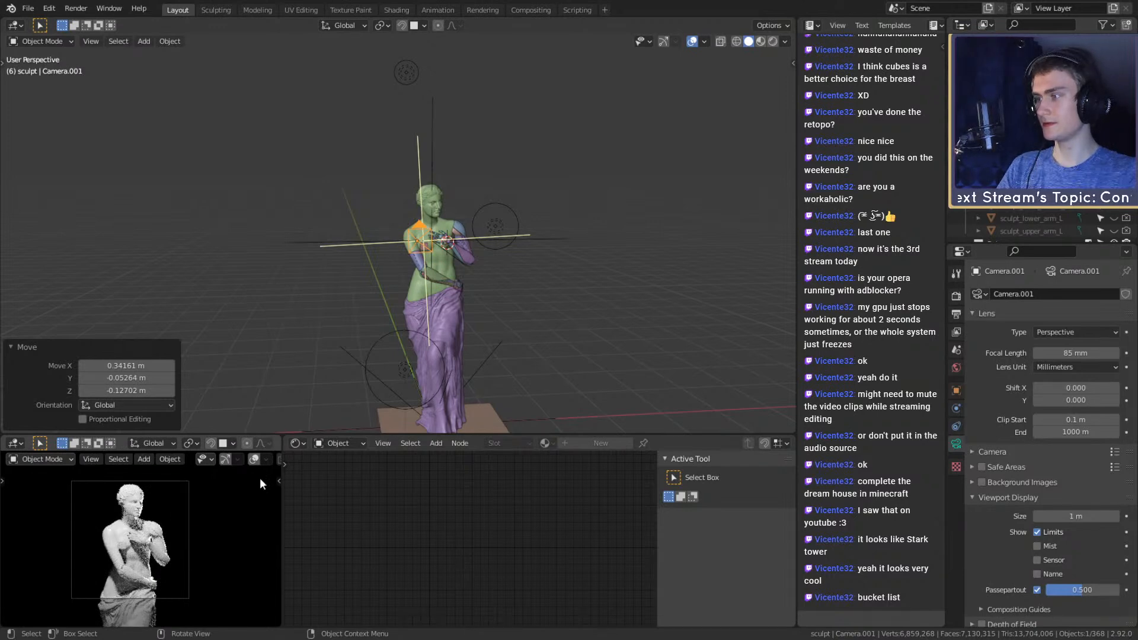
click(457, 137)
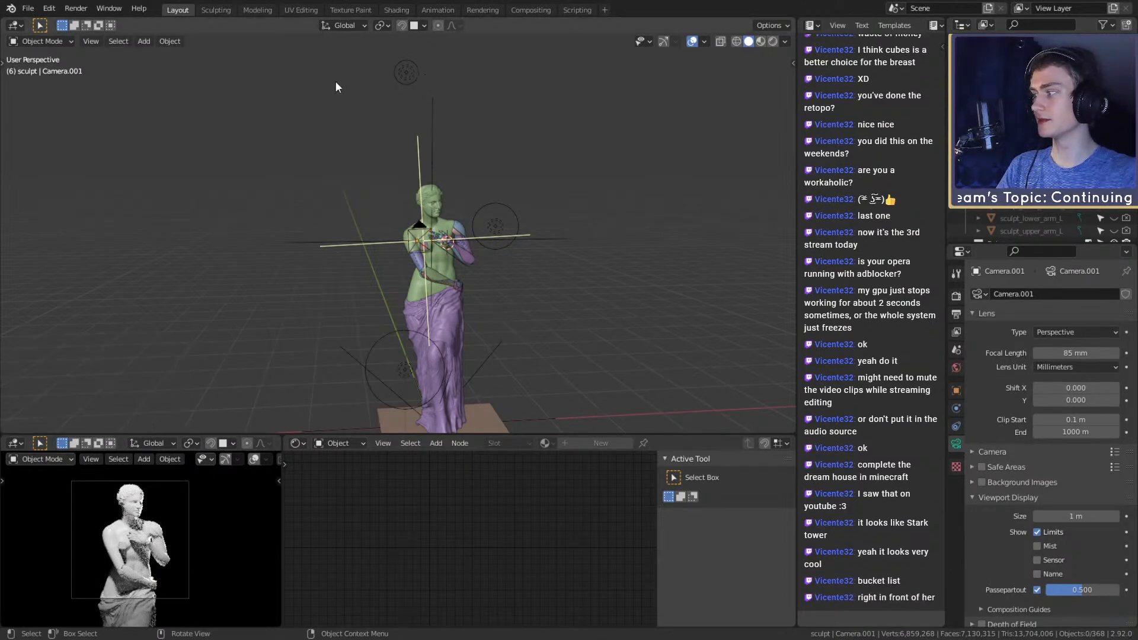
click(424, 235)
middle_drag(424, 234, 503, 241)
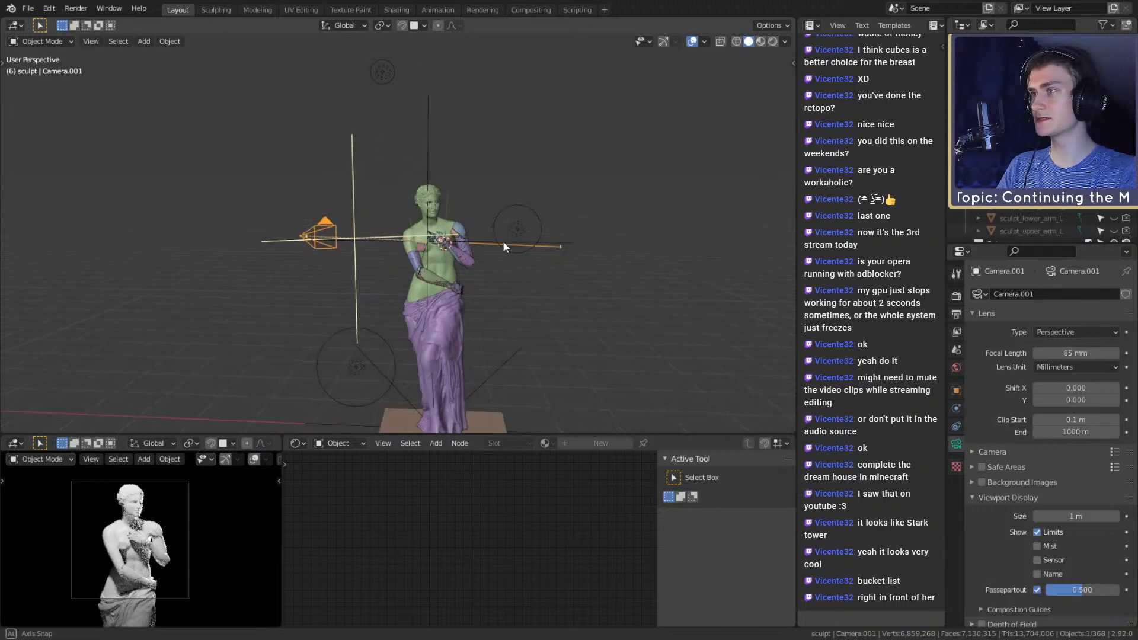
key(g)
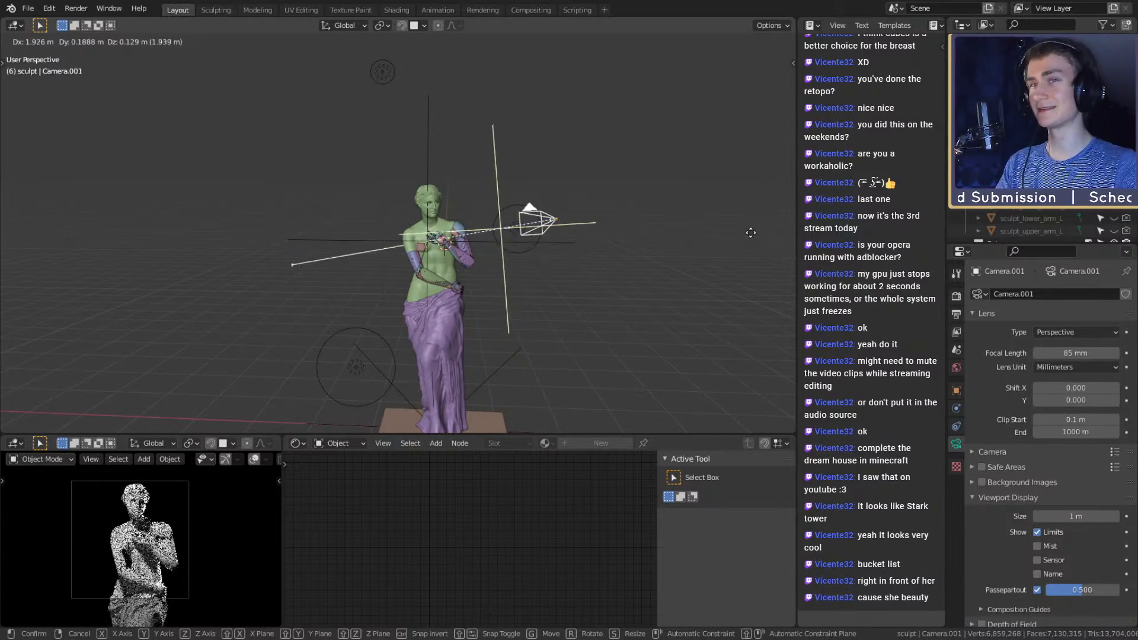
right_click(738, 262)
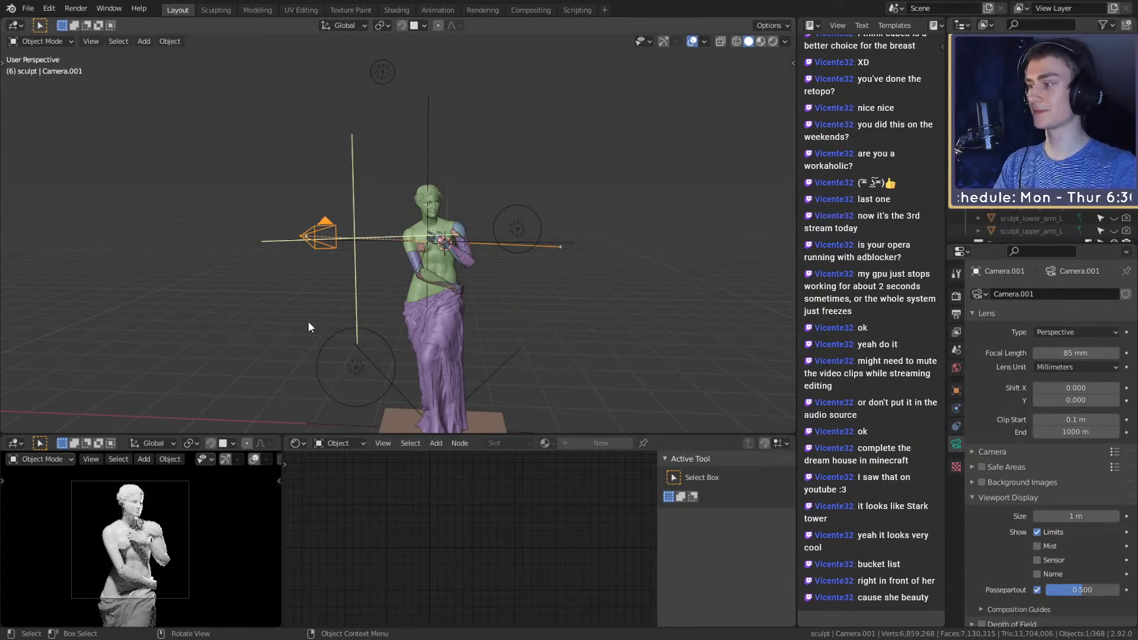
Show the camera's location, rotation and scale values in the main viewport
middle_drag(534, 322, 496, 312)
middle_drag(524, 185, 498, 202)
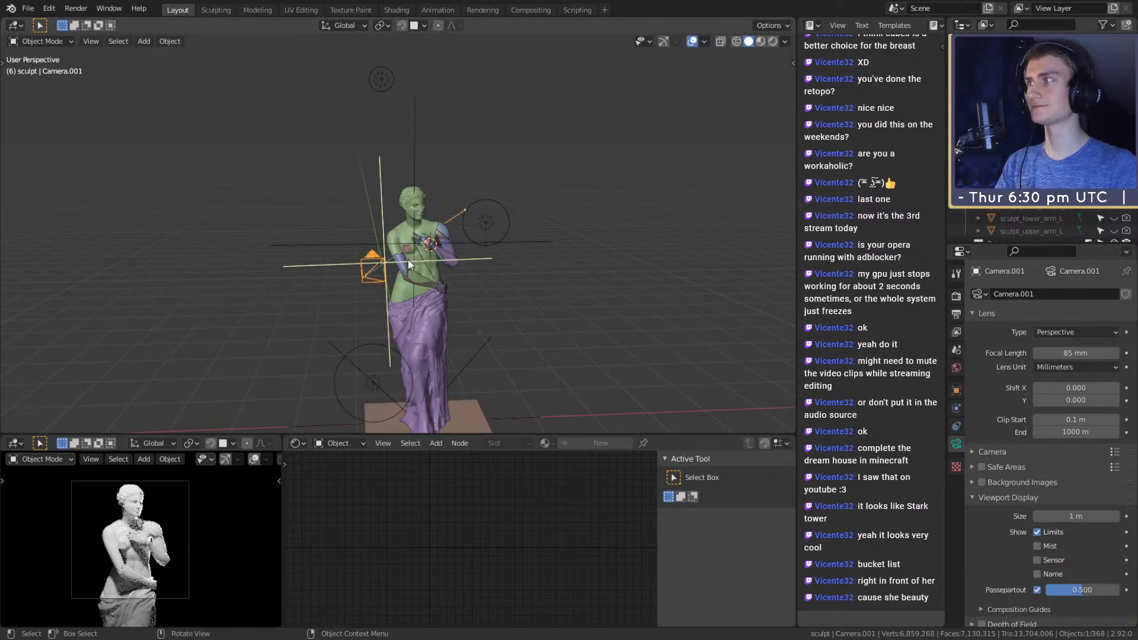
click(792, 61)
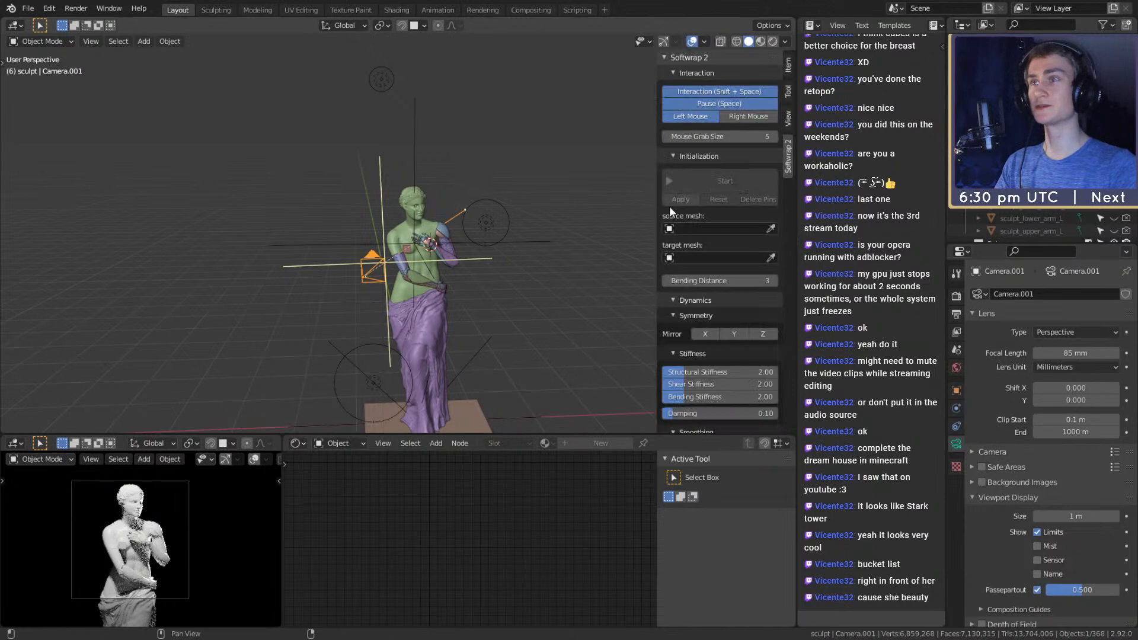
click(787, 64)
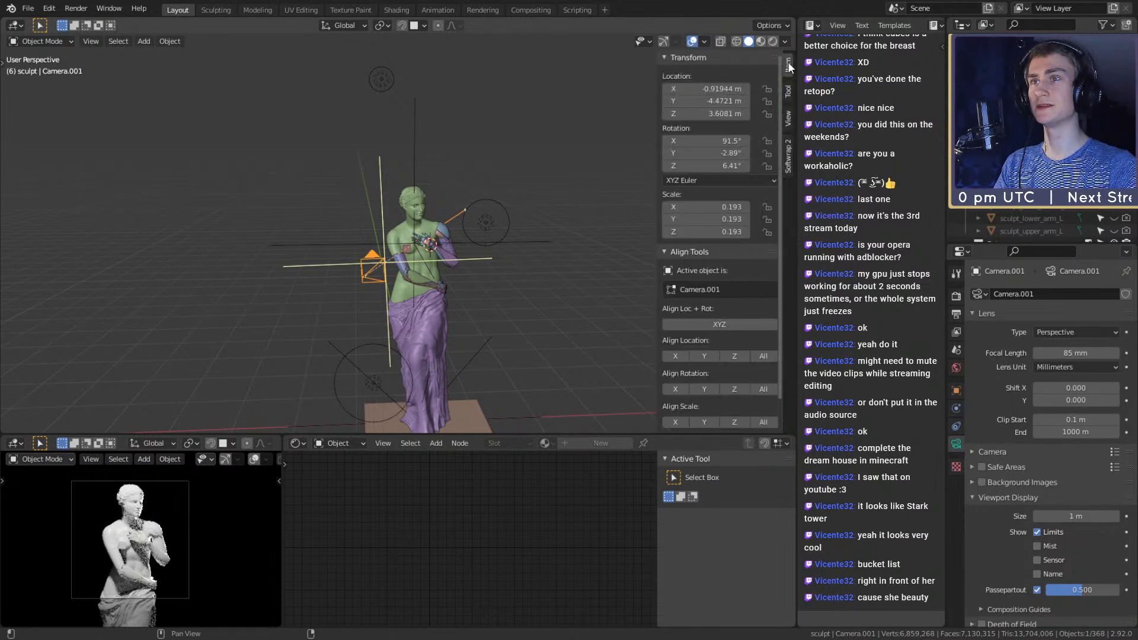
Split off a narrow area beneath the main viewport, turn it into a Timeline and make it taller
right_click(517, 435)
click(469, 448)
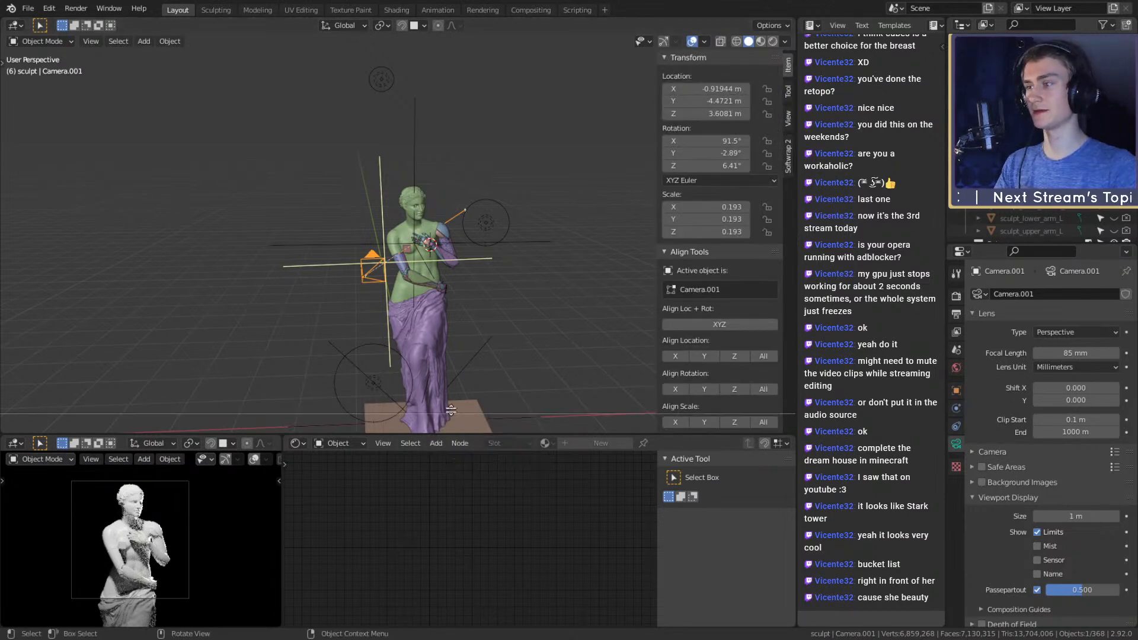
click(467, 403)
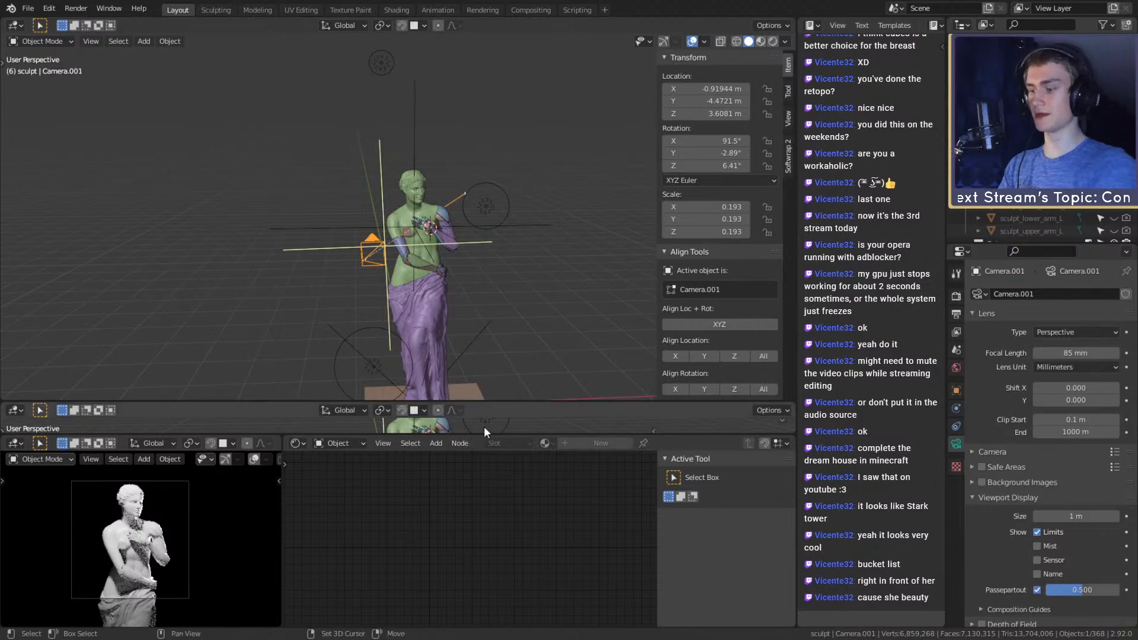
key(shift+F12)
key(shift+F12)
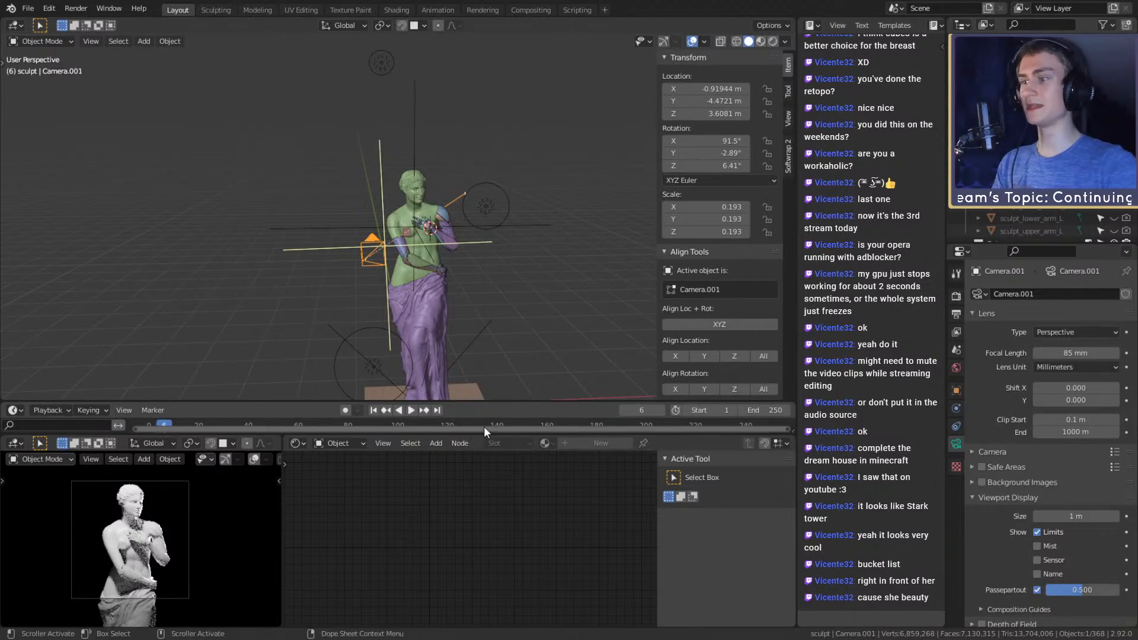
drag(479, 436, 480, 460)
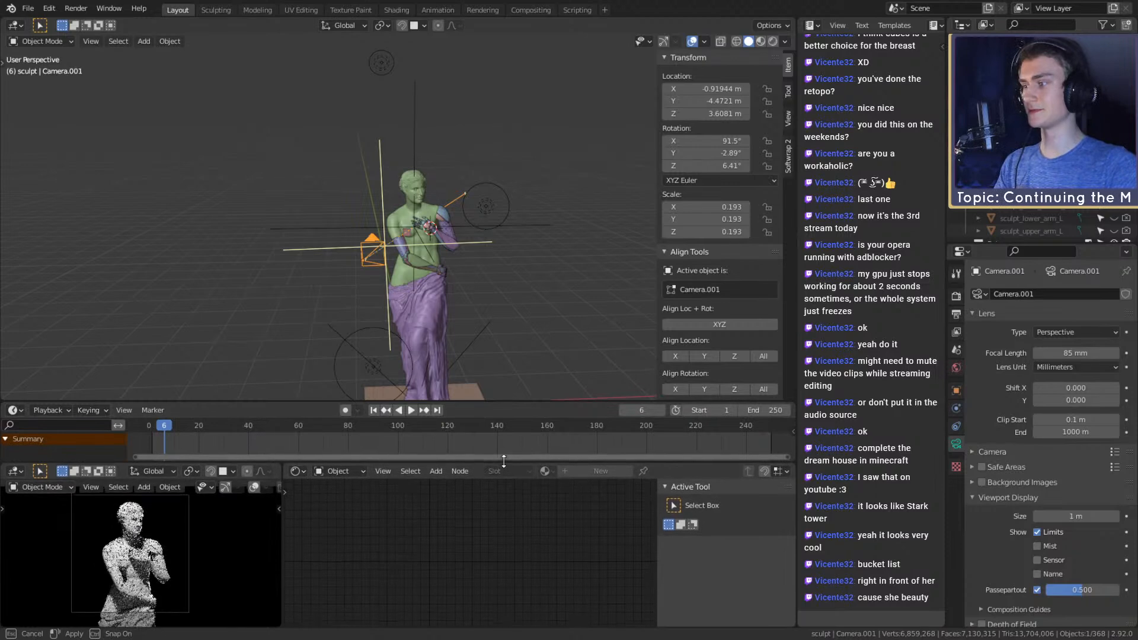
Insert location keyframes for Camera.001 at frame 1
click(152, 424)
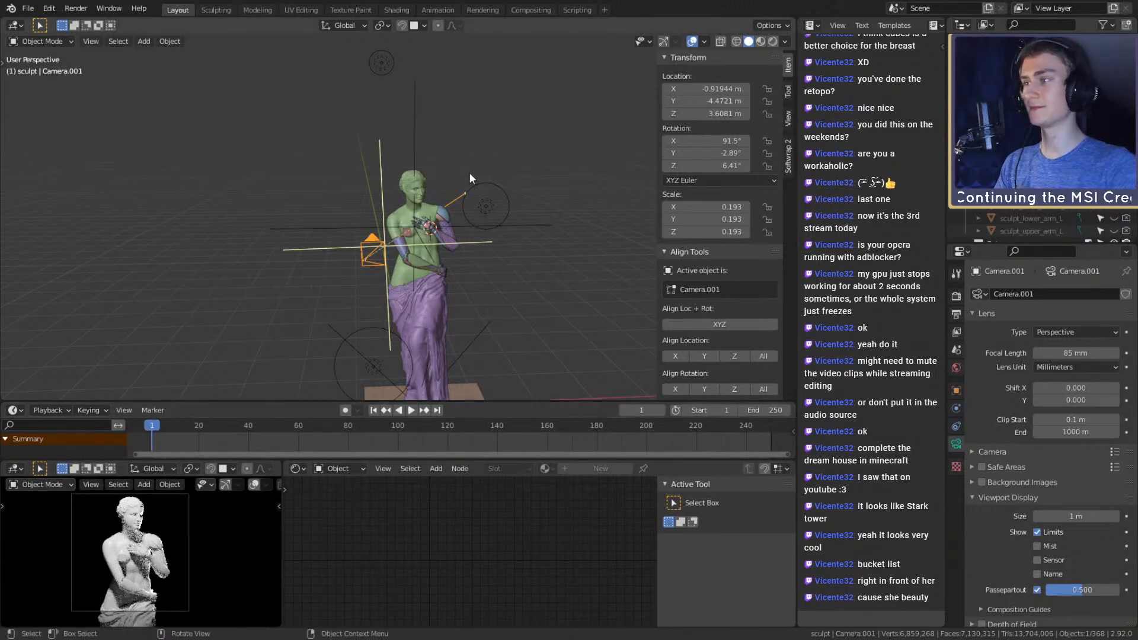
right_click(712, 89)
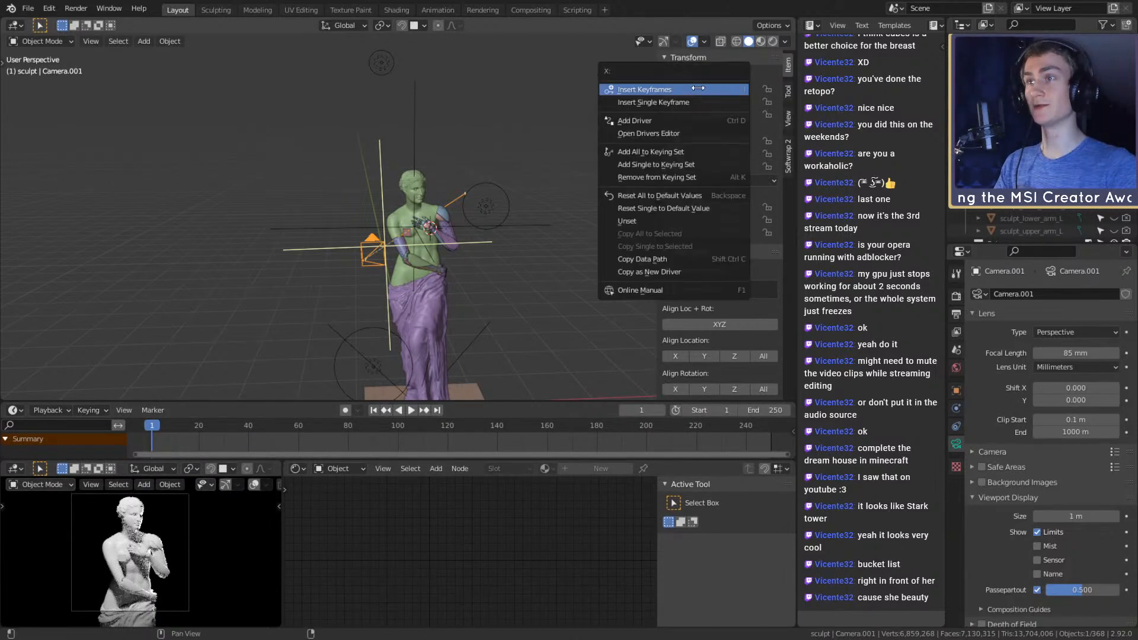
click(647, 88)
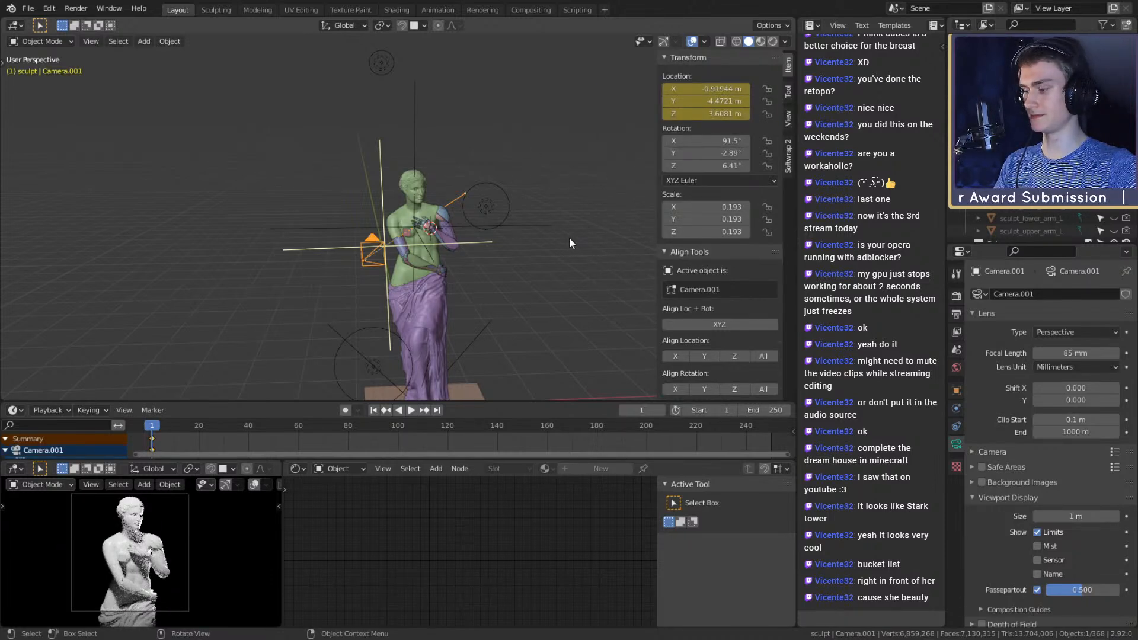
Set the camera's Z rotation to 0° and insert rotation keyframes for all three axes at frame 1
click(716, 168)
text(0)
key(Return)
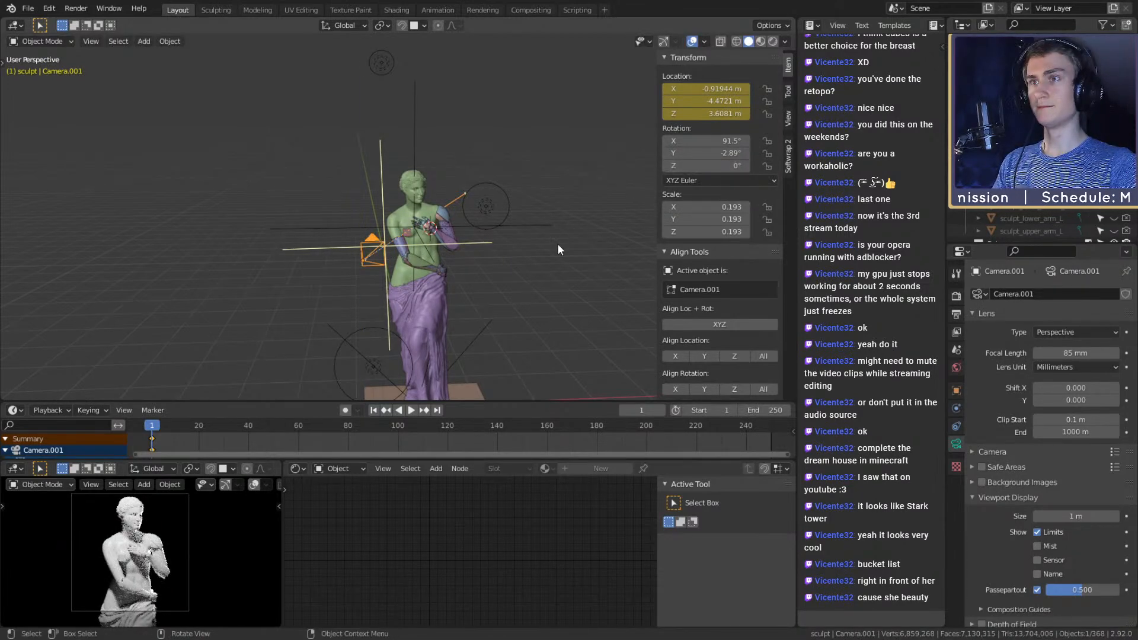
mouse_move(489, 261)
middle_down()
mouse_move(505, 240)
mouse_move(499, 255)
middle_up()
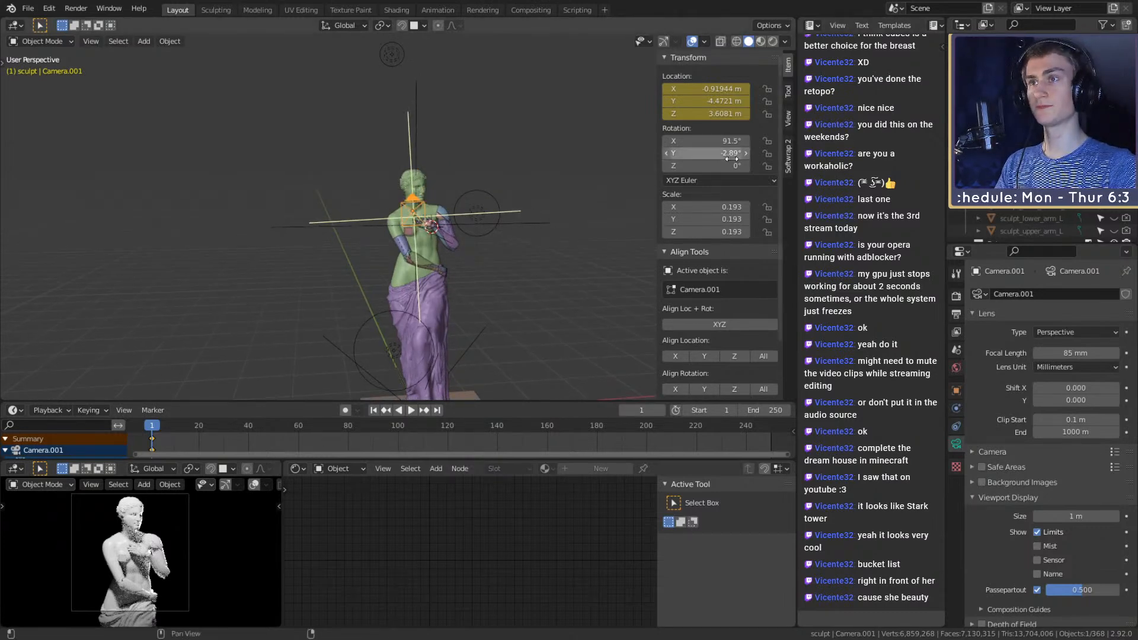
right_click(671, 141)
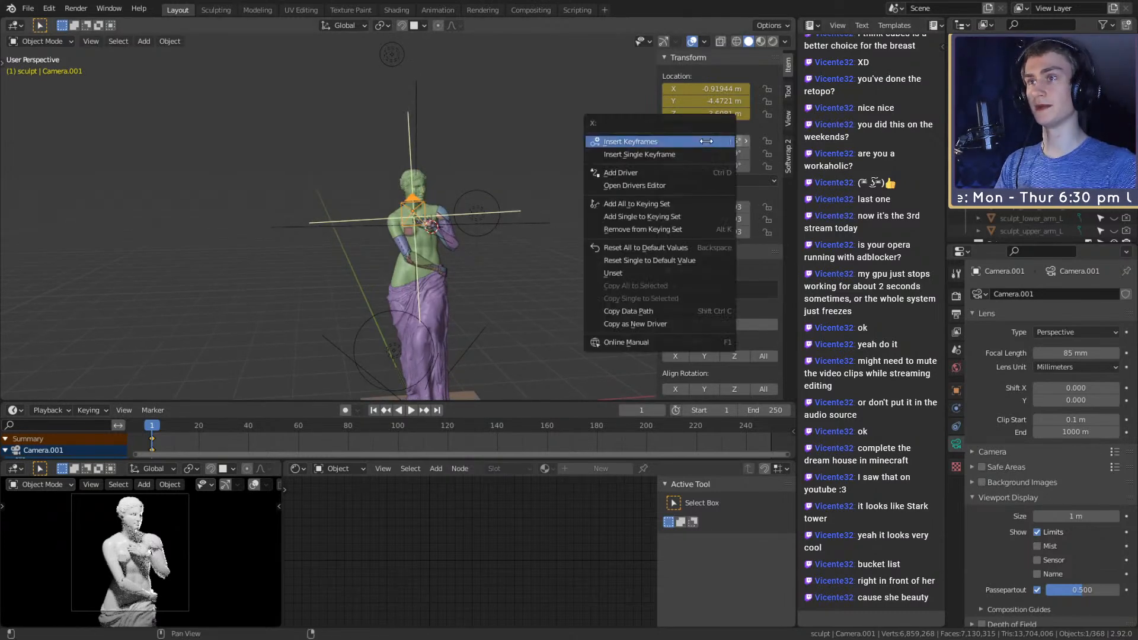
click(670, 139)
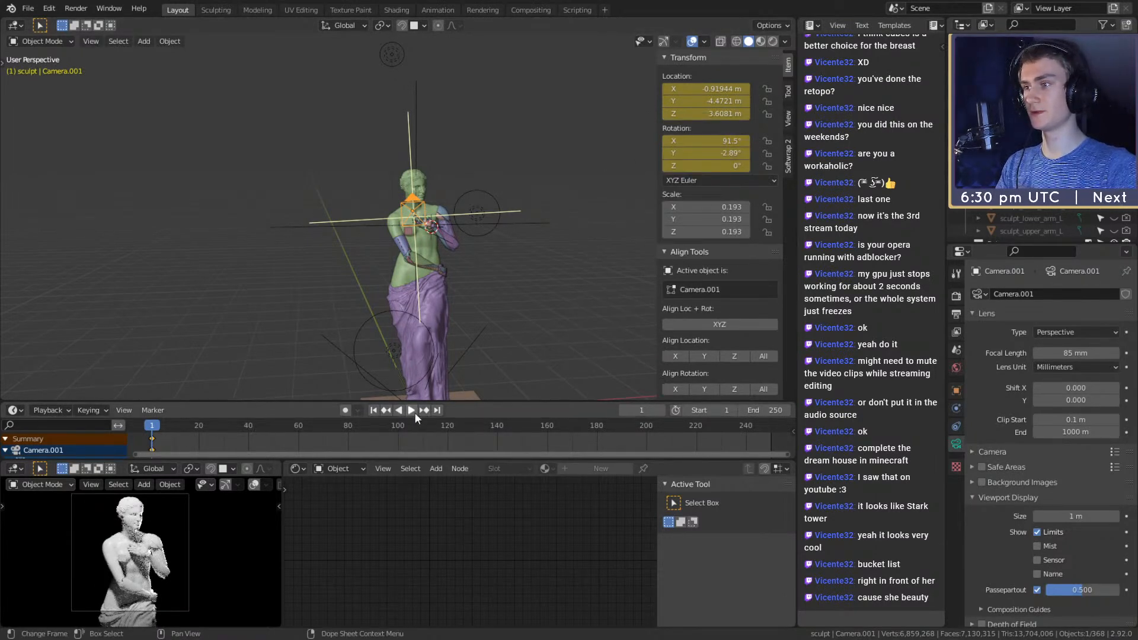
Go to frame 2 and move the camera about 2.02 m in X to the statue's other side
key(Right)
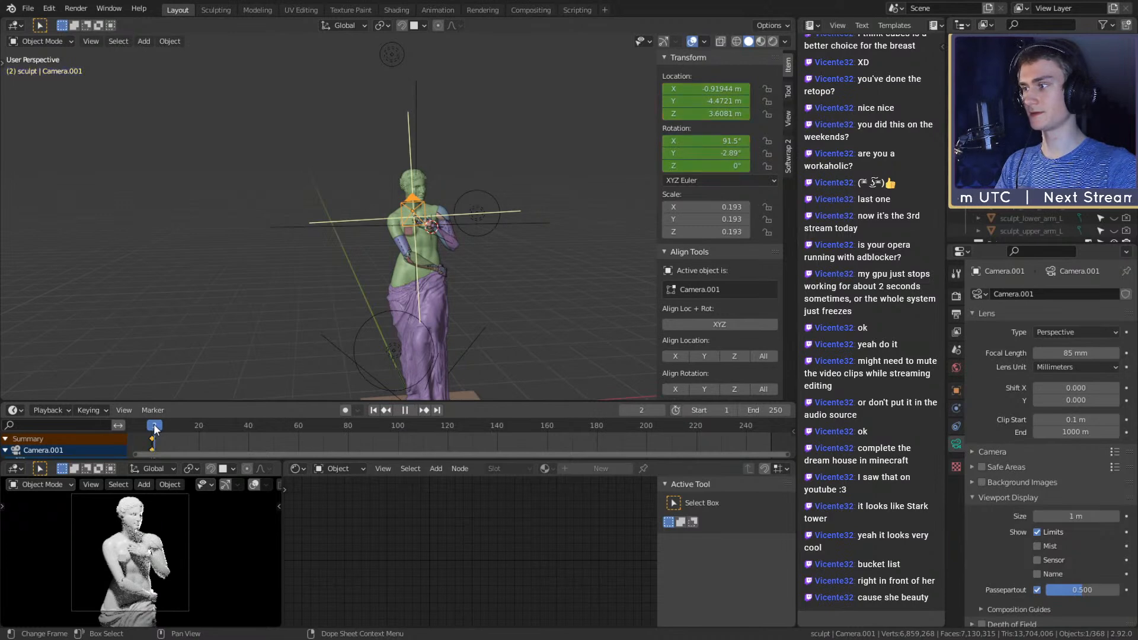
middle_drag(403, 243, 429, 245)
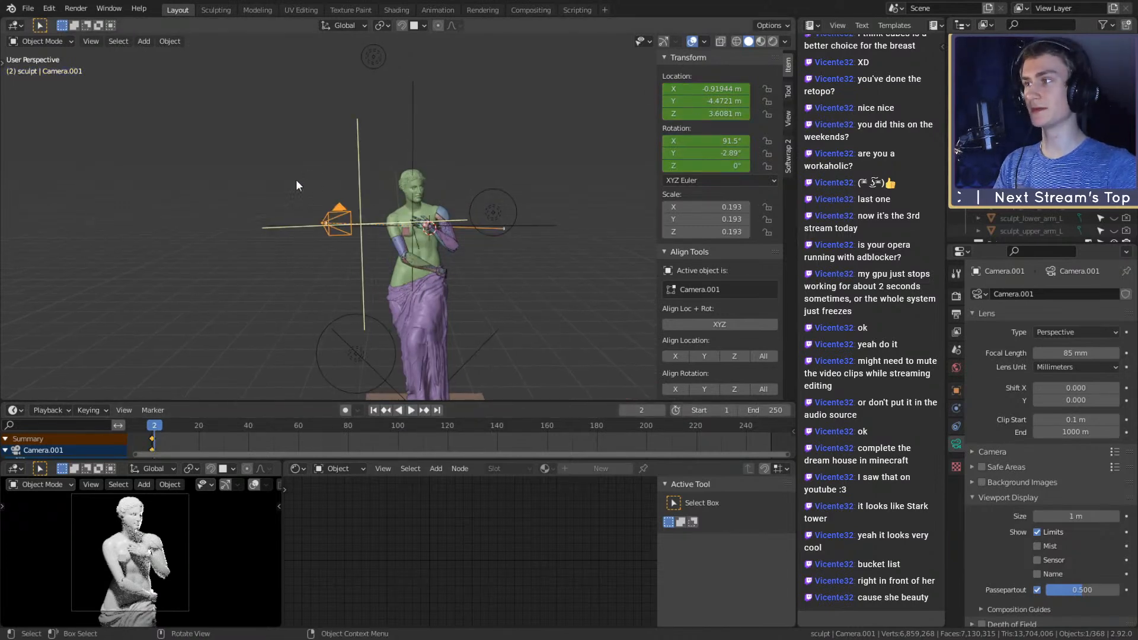
key(g)
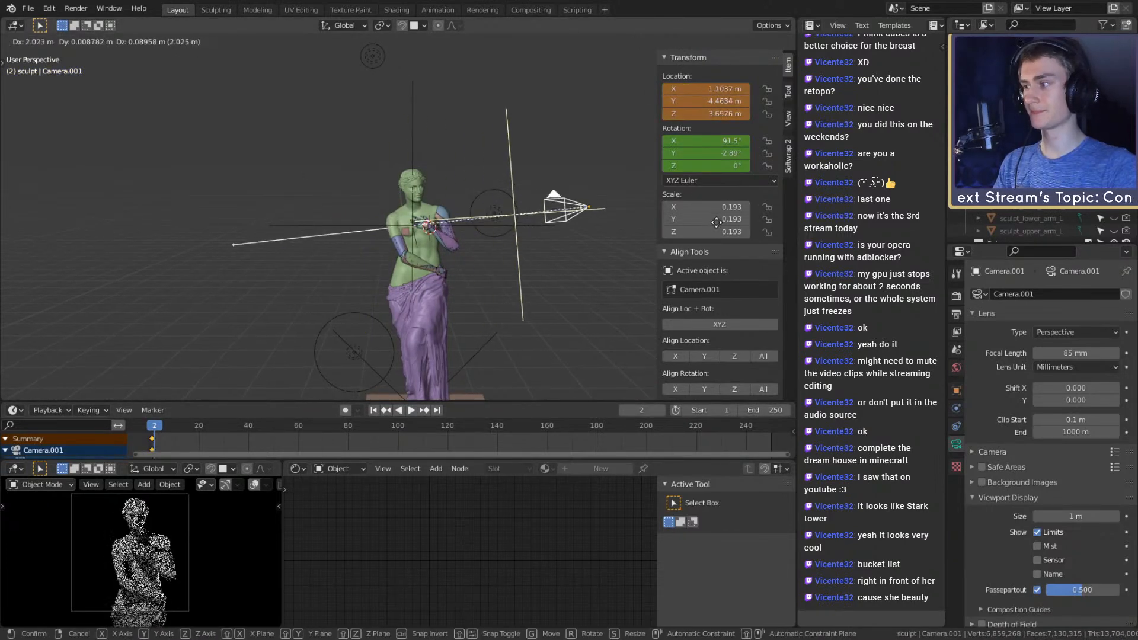
click(717, 222)
middle_drag(717, 222, 514, 223)
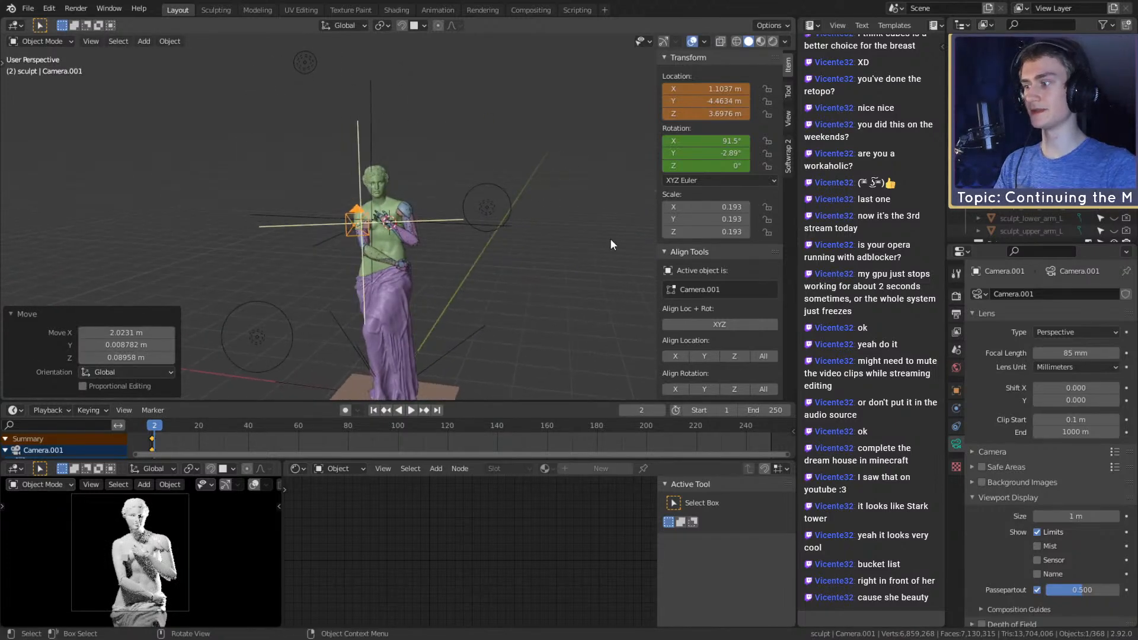
Insert location and rotation keyframes for the camera at frame 2, then compare the camera views at frames 1 and 2
right_click(714, 88)
click(652, 79)
right_click(715, 141)
click(652, 130)
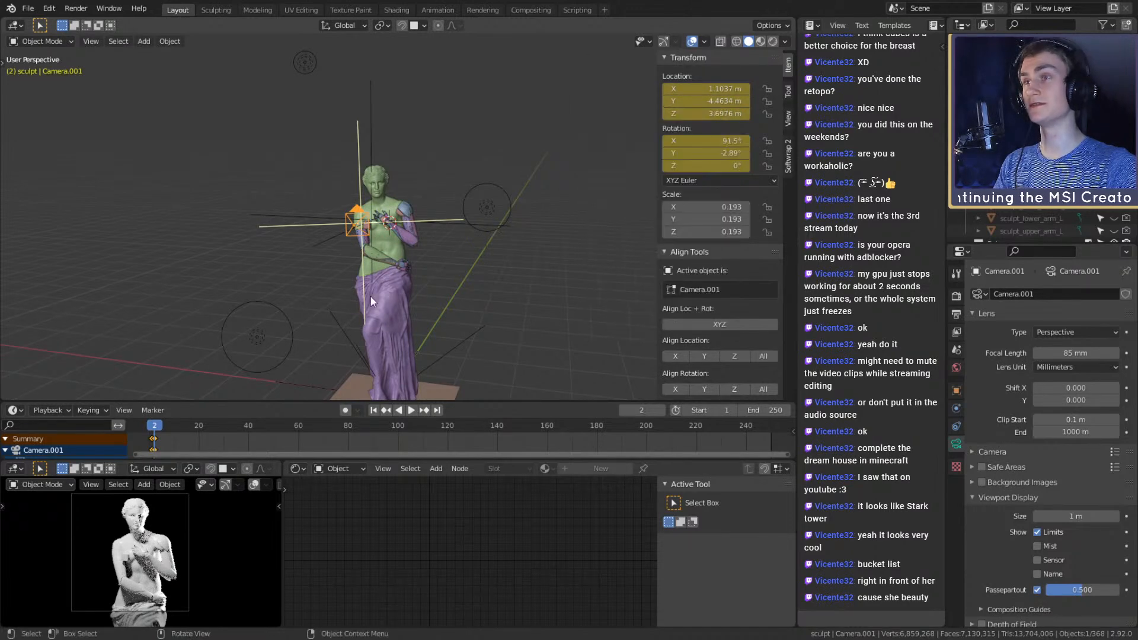
click(387, 407)
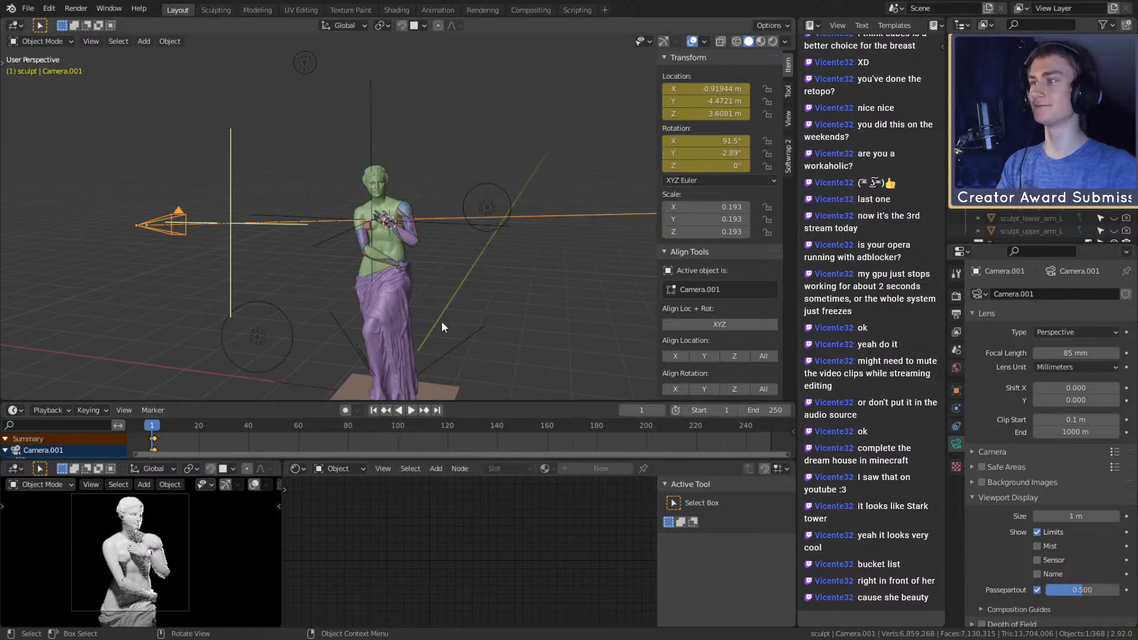
click(423, 409)
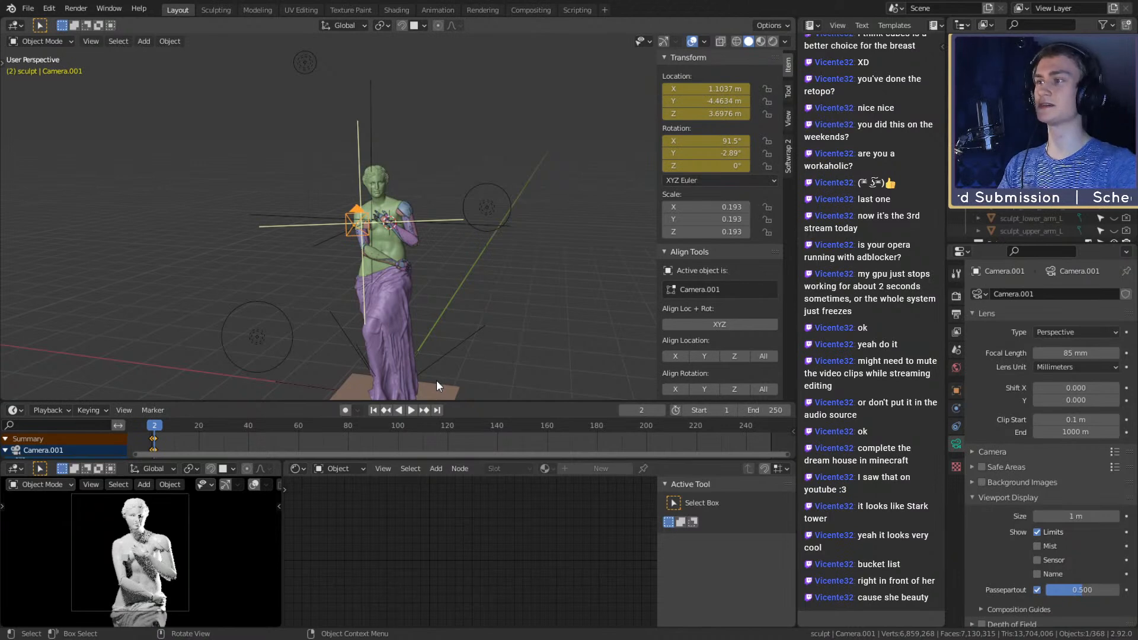
Select Camera.001, open its object constraints, and inspect the camera's placement and rendered framing of the statue
click(546, 258)
mouse_move(489, 248)
middle_down()
mouse_move(438, 243)
mouse_move(472, 244)
middle_up()
click(459, 222)
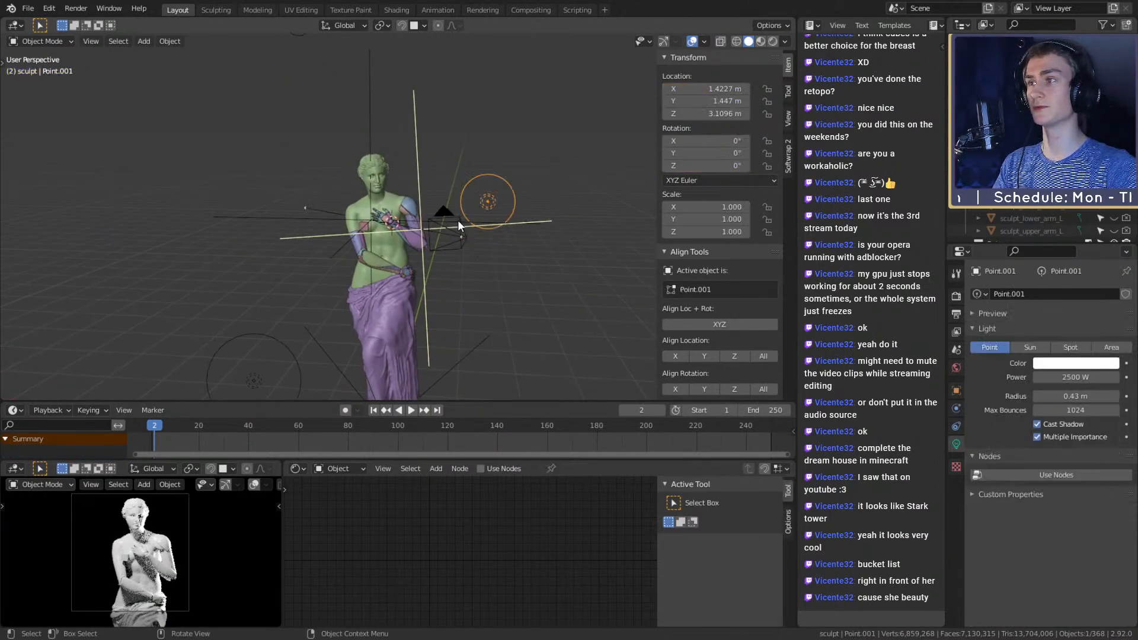
click(459, 225)
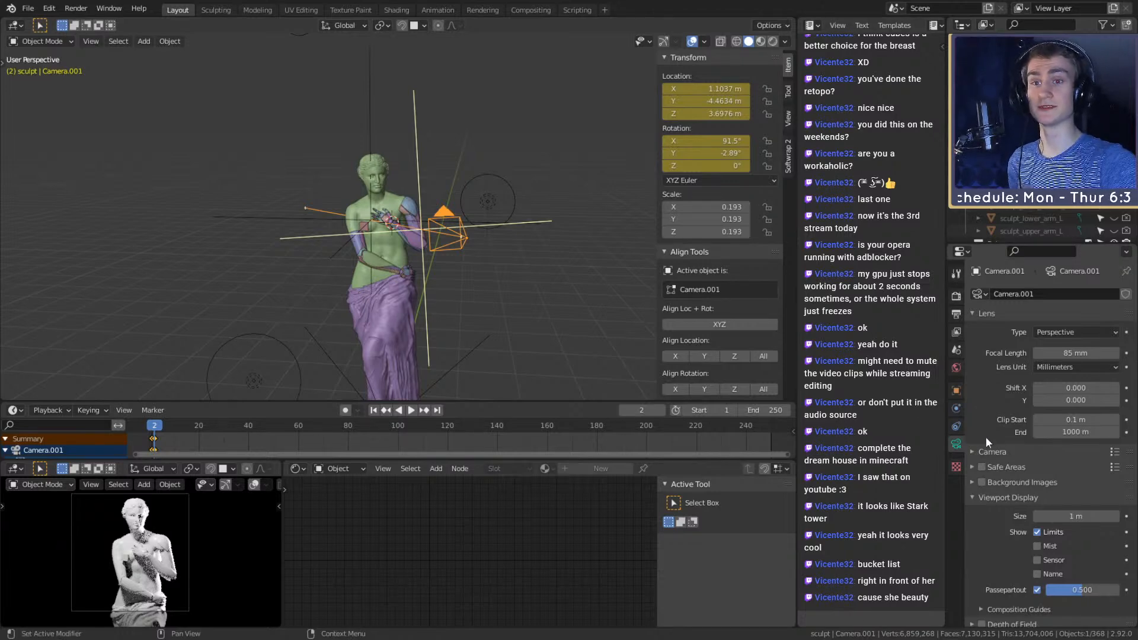
click(956, 426)
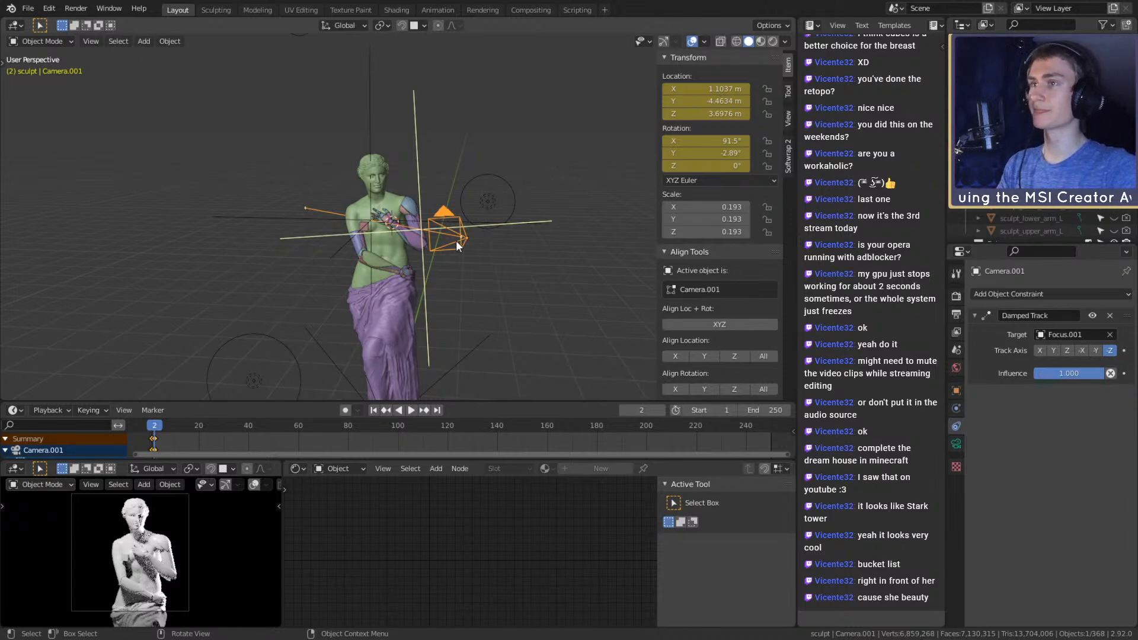
scroll(346, 317, down, 3)
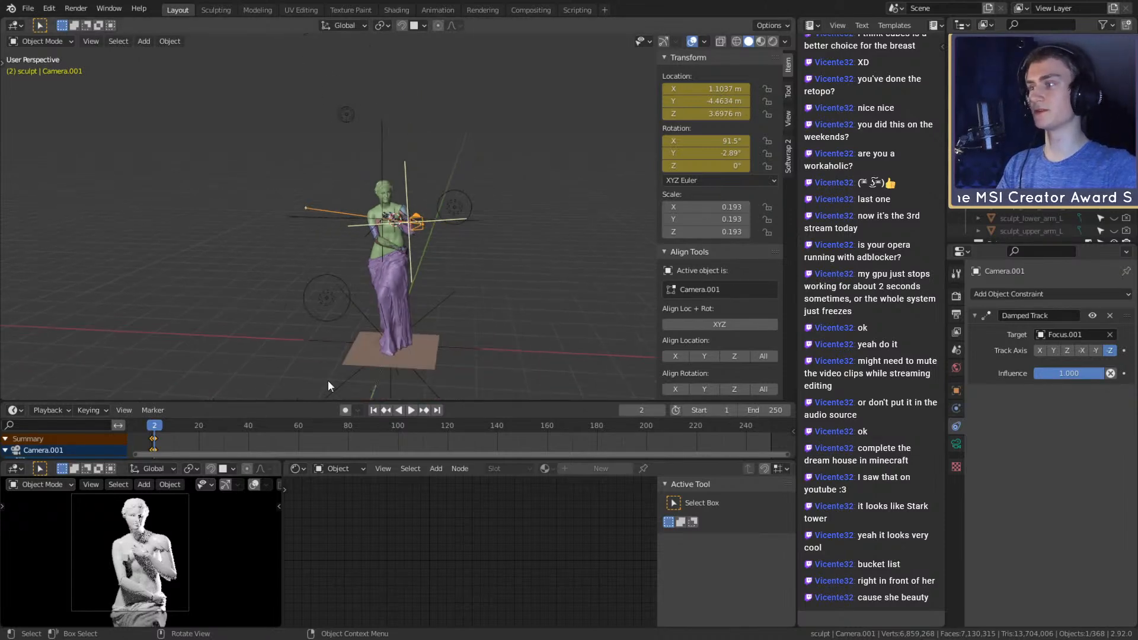
scroll(179, 531, down, 2)
scroll(187, 533, up, 3)
scroll(188, 558, down, 1)
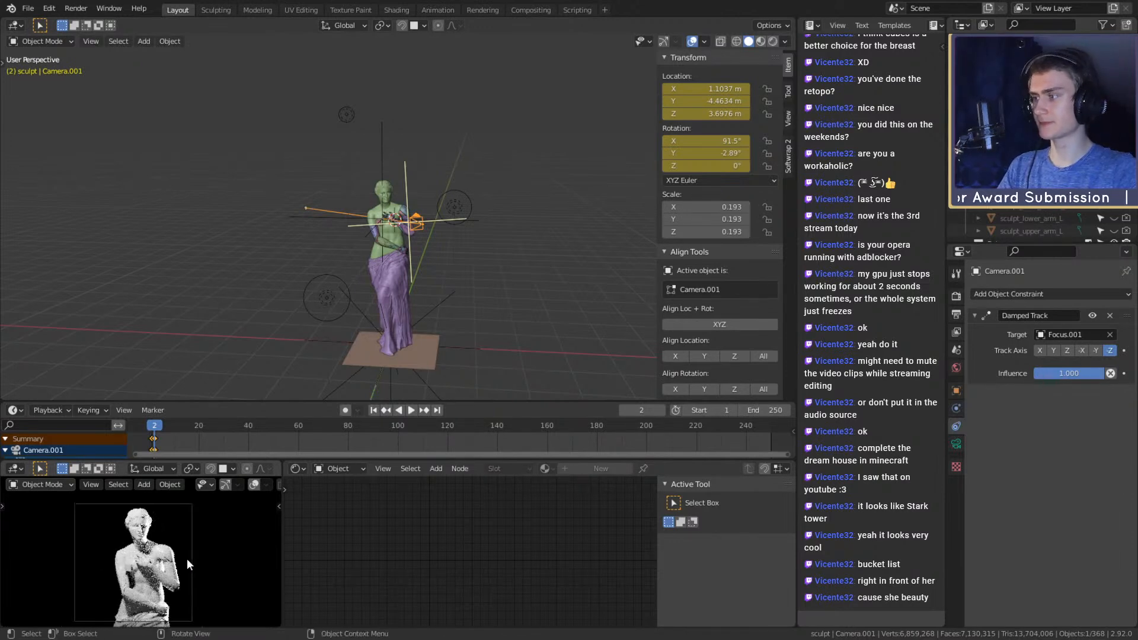
scroll(461, 226, up, 5)
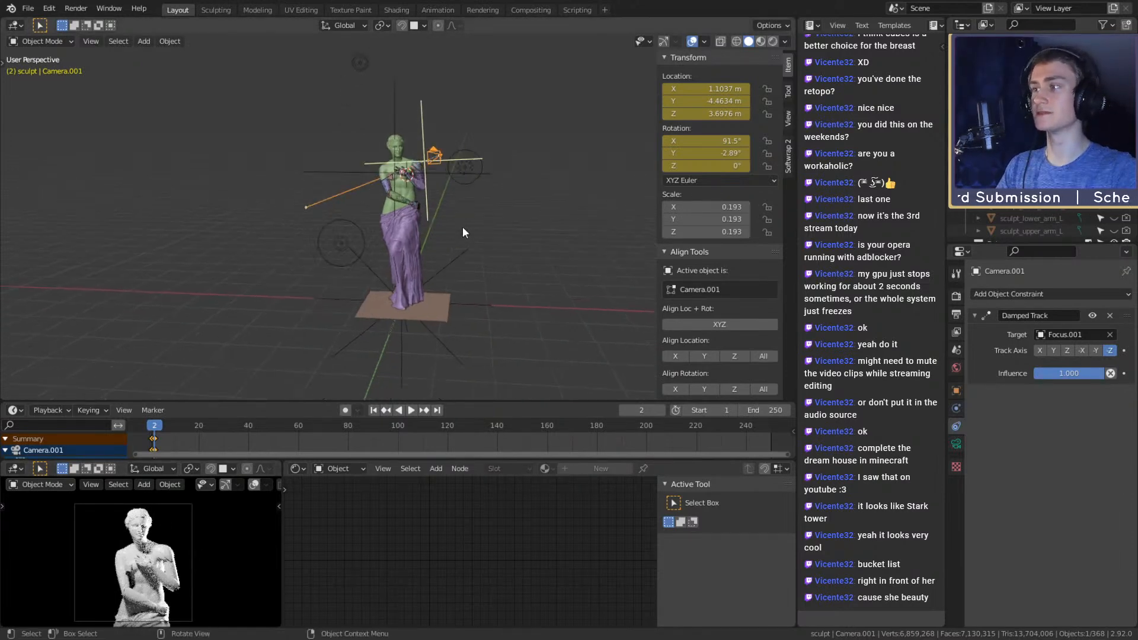
Select the point light Point.002 in front of the statue and set its power to 10 W
click(373, 305)
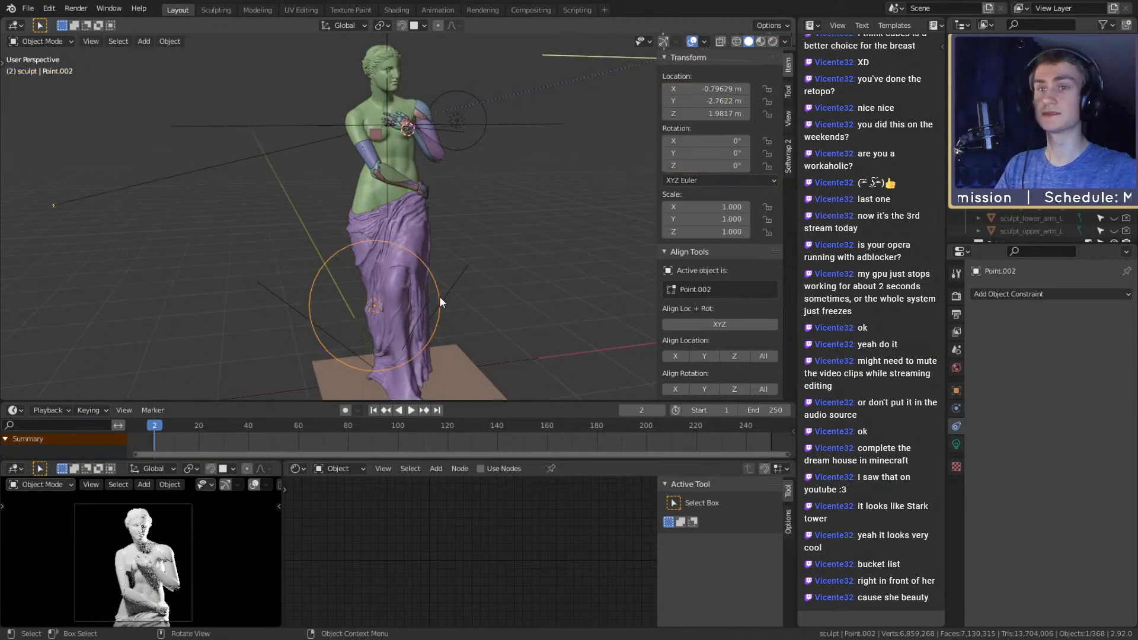
click(956, 442)
click(1077, 379)
text(10 W)
key(Return)
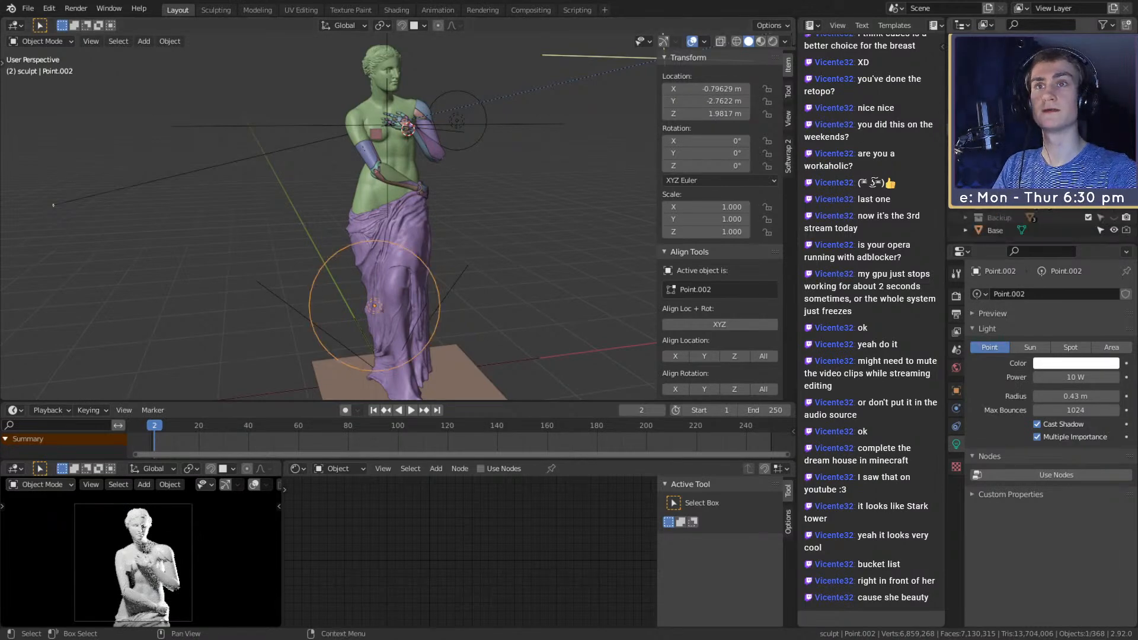
Try the lighting without Point.002 by deleting the light, and undo the deletion
middle_drag(515, 228, 498, 225)
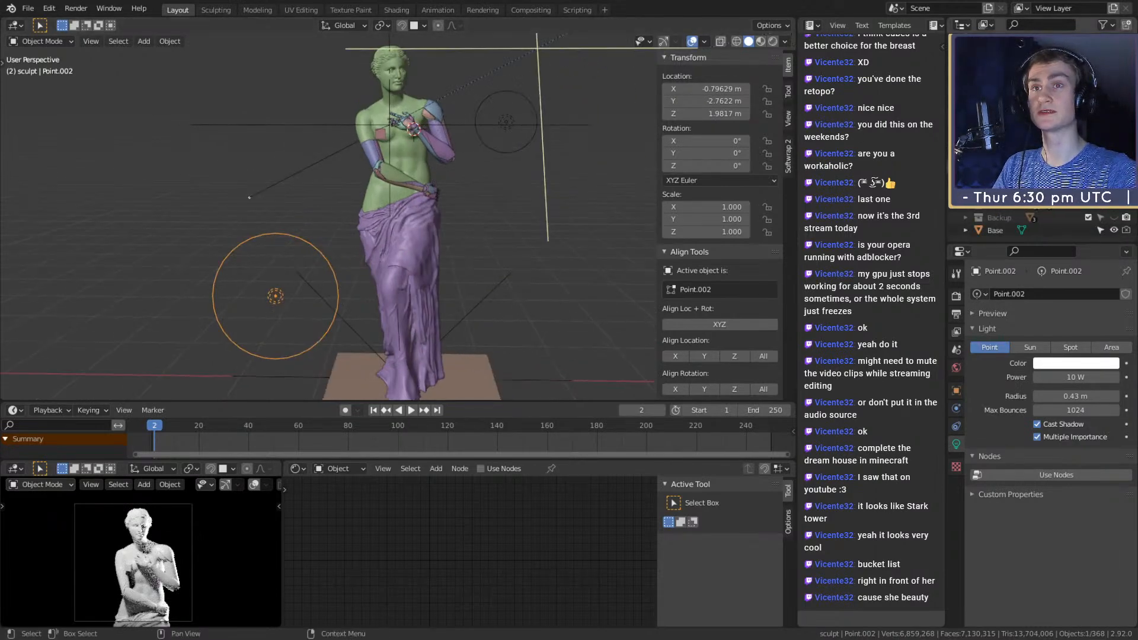
scroll(1032, 137, up, 2)
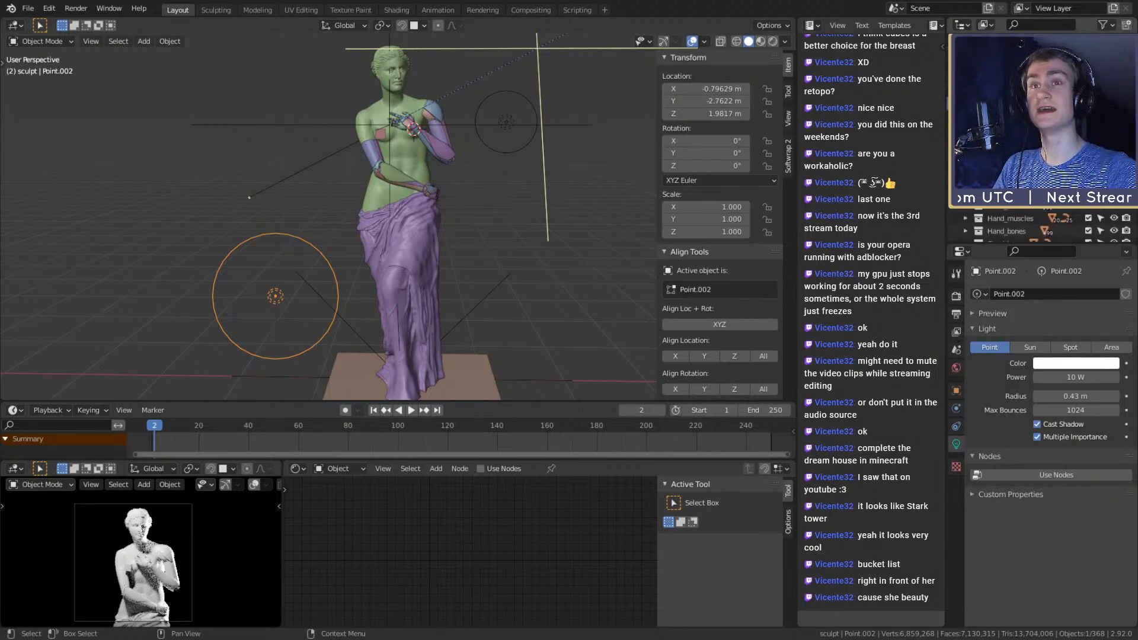
key(Delete)
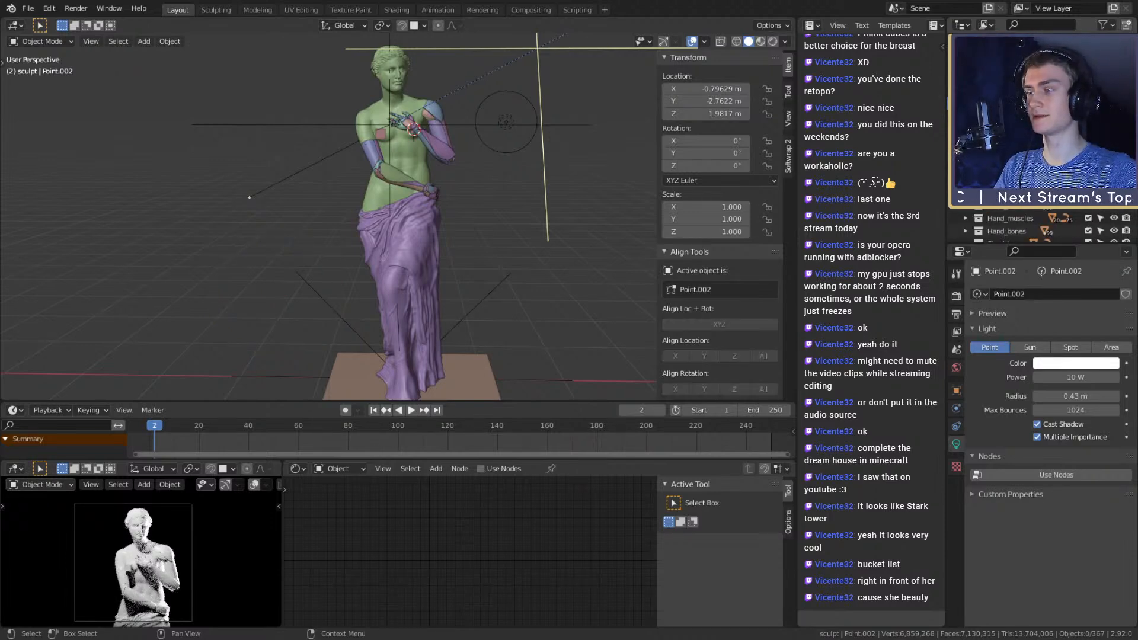
key(ctrl+z)
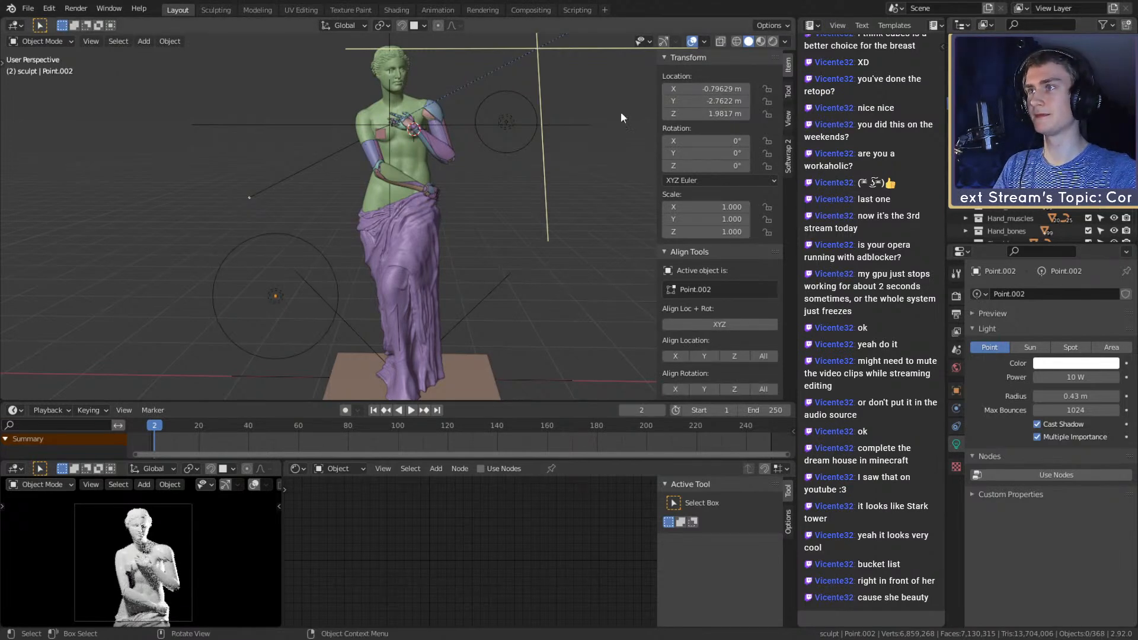
Try moving Camera.001 lower and across to the statue's other side at frame 2, cancelling both moves
scroll(613, 156, down, 3)
click(487, 151)
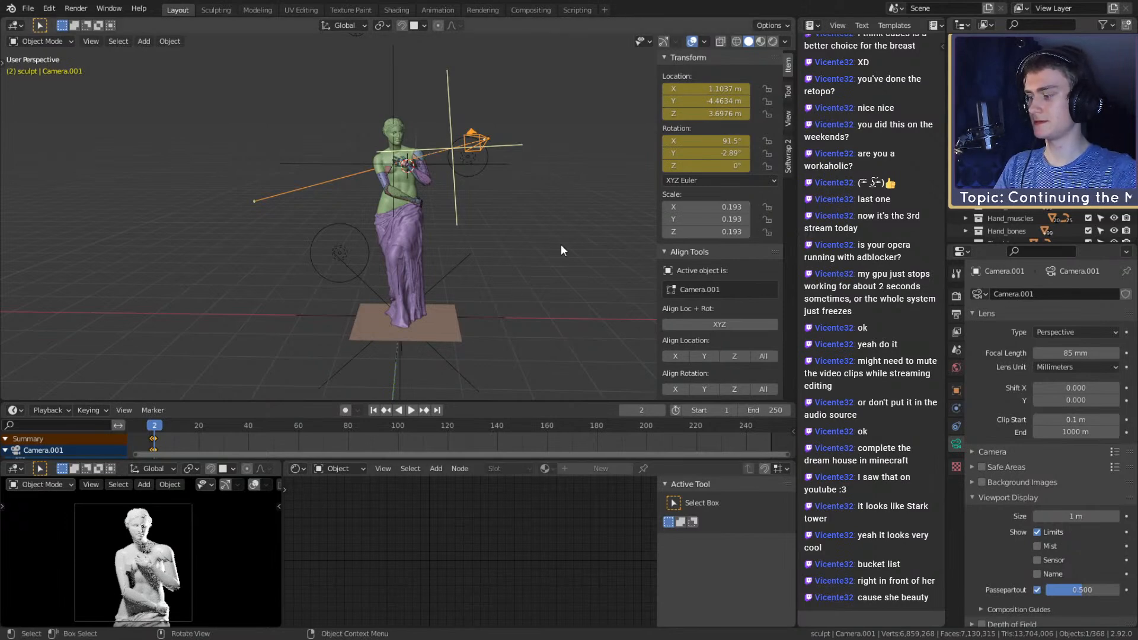
key(g)
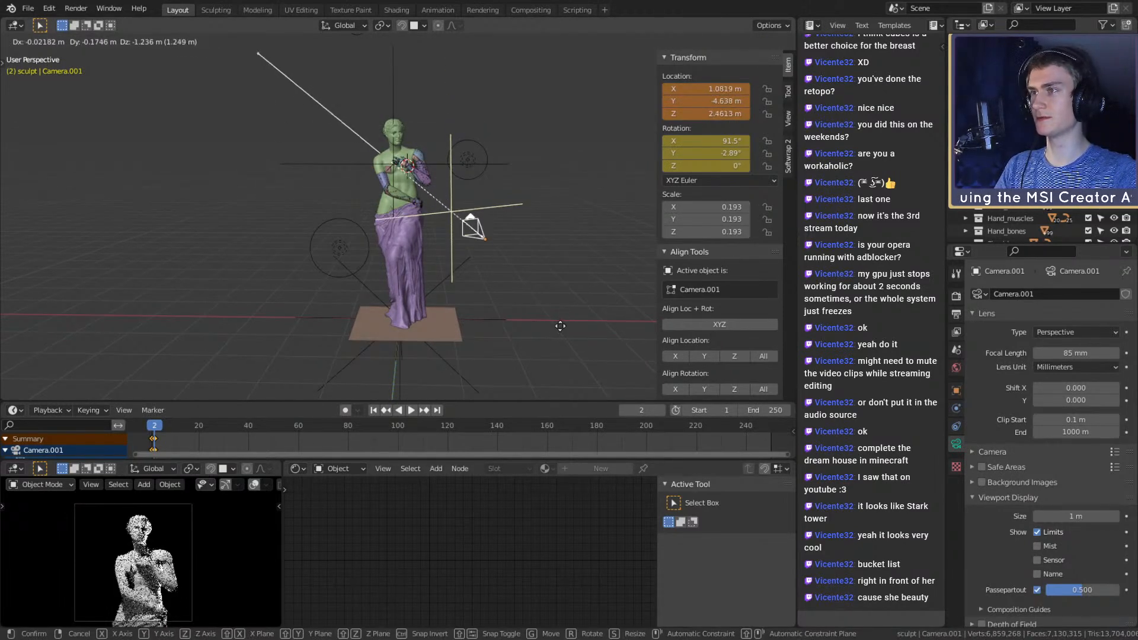
right_click(560, 326)
key(g)
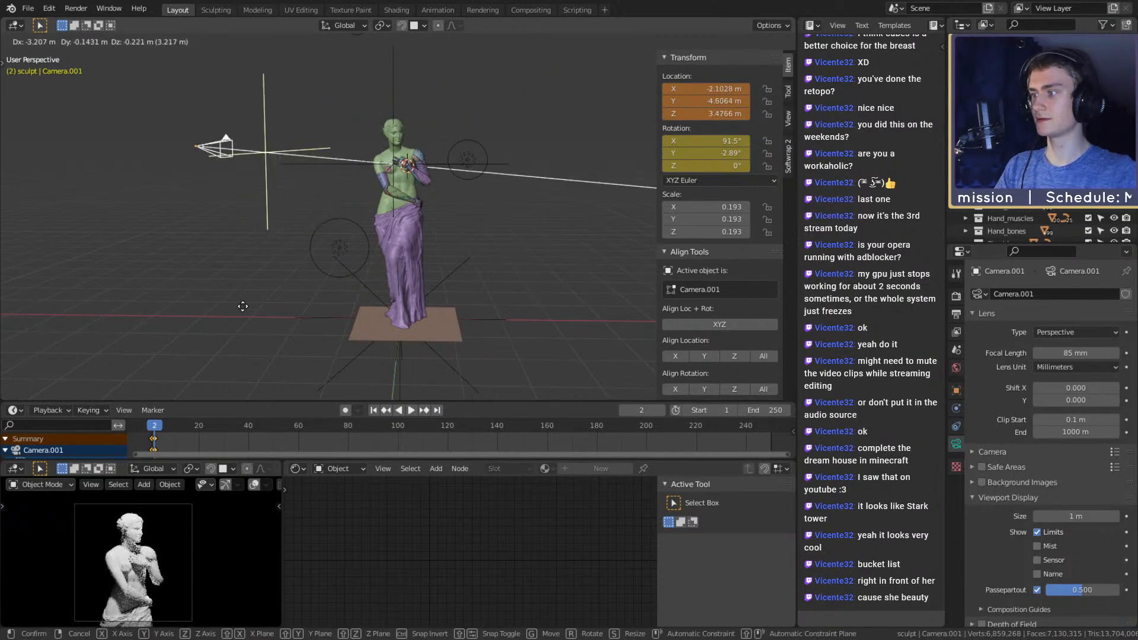
right_click(375, 367)
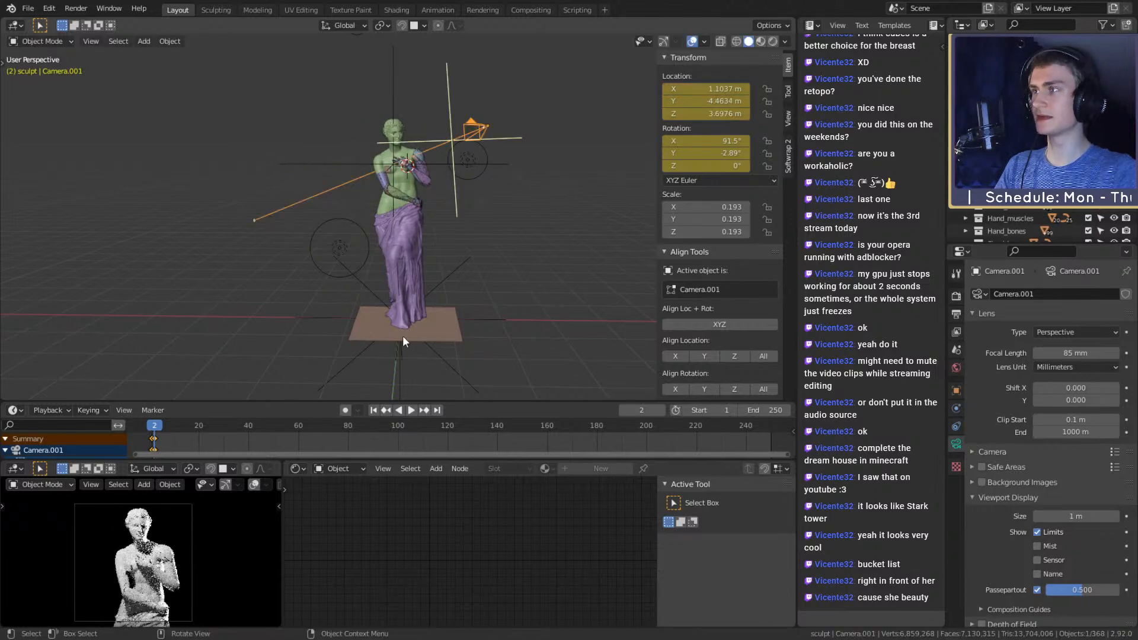
Return to frame 1 and display the reference image LKzBZPcc.jpeg in place of the node editor
click(386, 410)
click(570, 218)
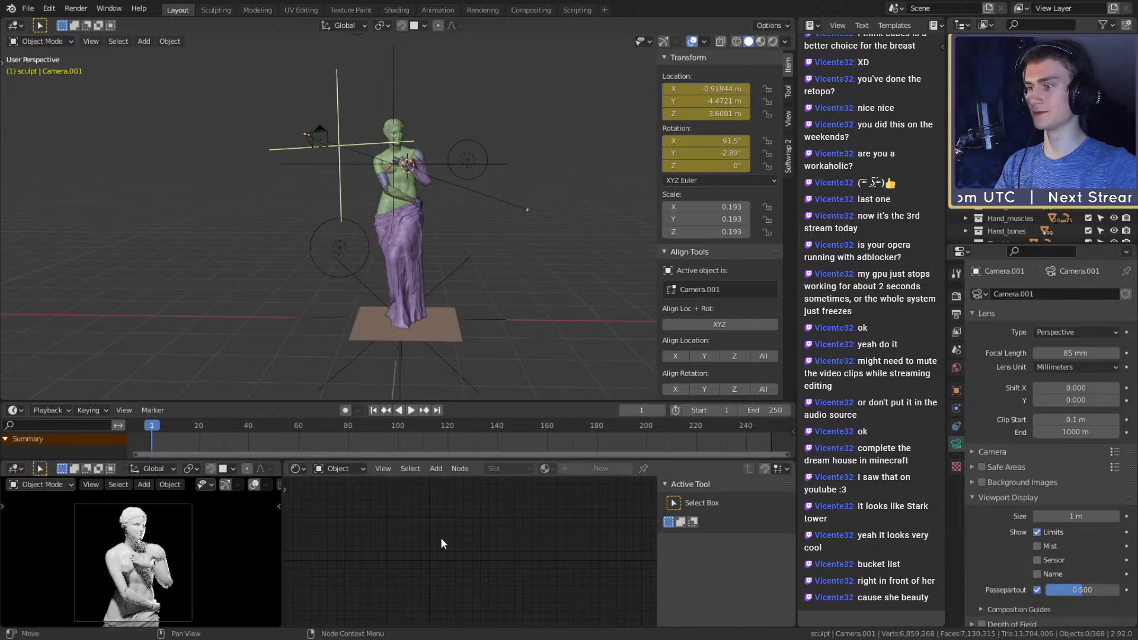
key(shift+F10)
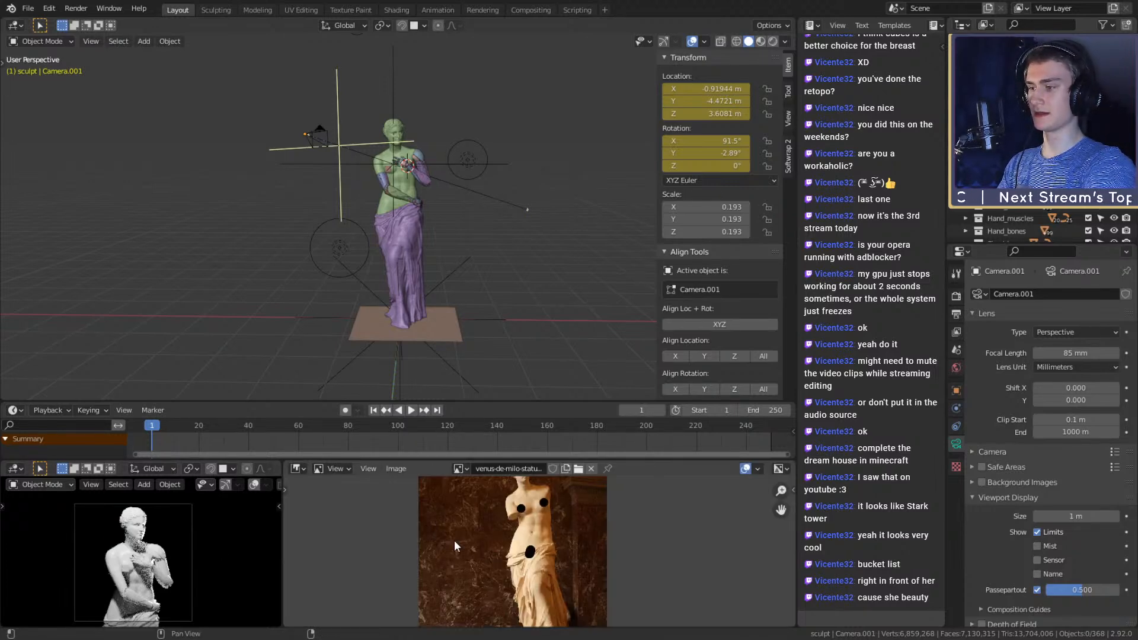
click(458, 469)
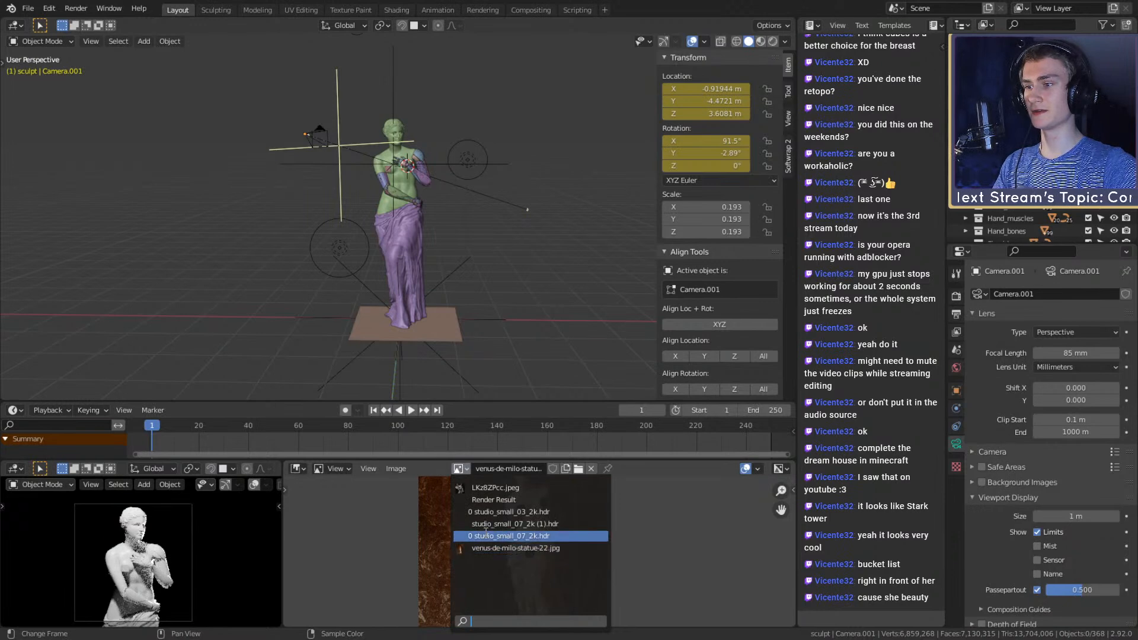
click(486, 486)
scroll(509, 566, down, 4)
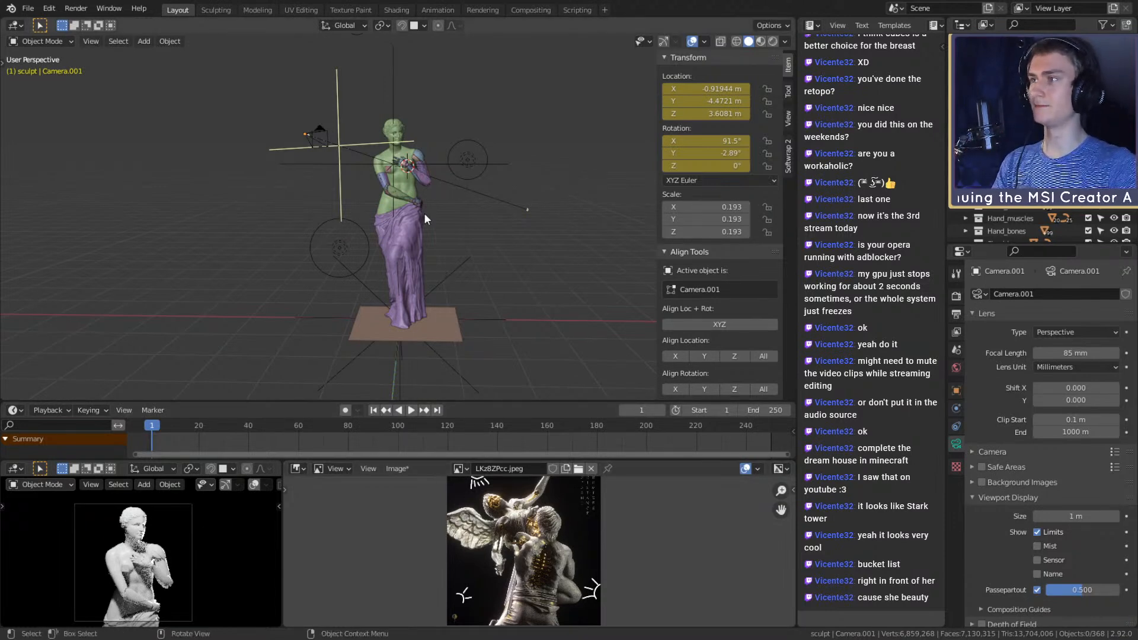
Move Camera.001 at frame 1 about 0.61 m in X and 0.61 m down, in front of the statue
middle_drag(509, 206, 329, 108)
click(332, 133)
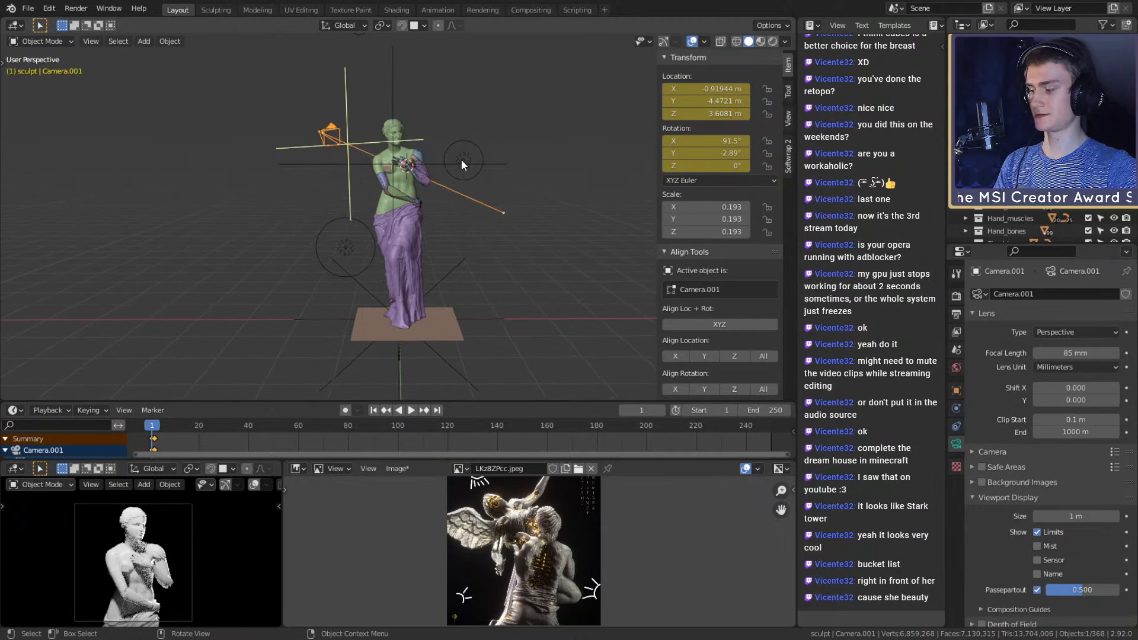
key(g)
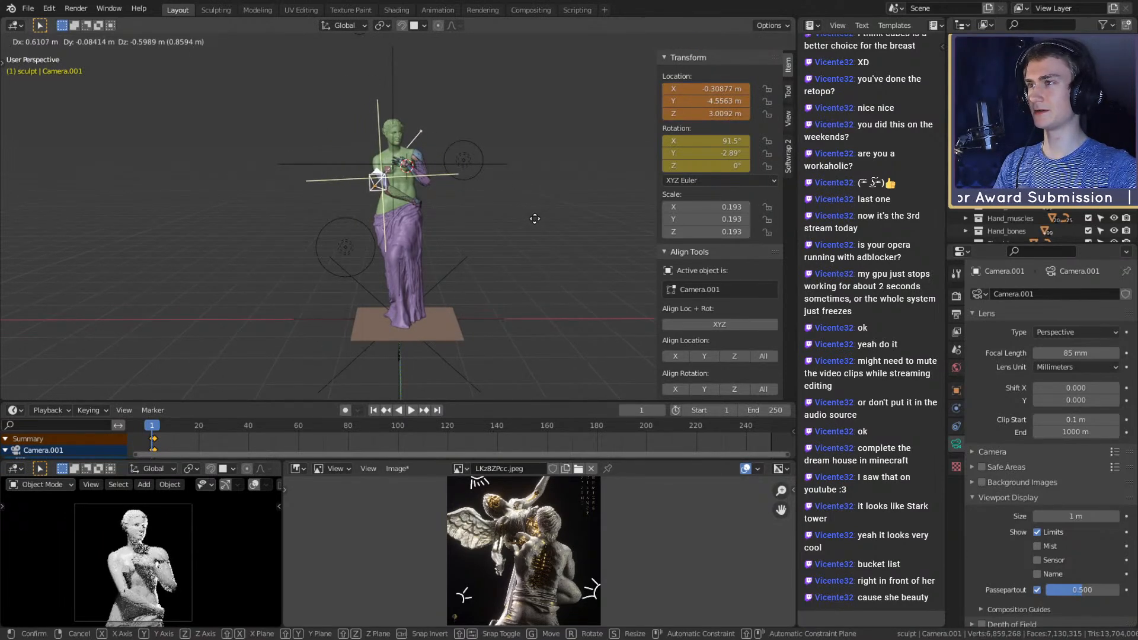
click(521, 195)
Try raising the camera's focus empty Focus.001 about 0.5 m towards the statue's head, and undo the move
mouse_move(521, 195)
middle_down()
mouse_move(468, 177)
mouse_move(492, 186)
mouse_move(417, 212)
mouse_move(578, 187)
mouse_move(500, 214)
mouse_move(508, 196)
middle_up()
click(442, 177)
key(g)
click(536, 123)
scroll(500, 215, down, 3)
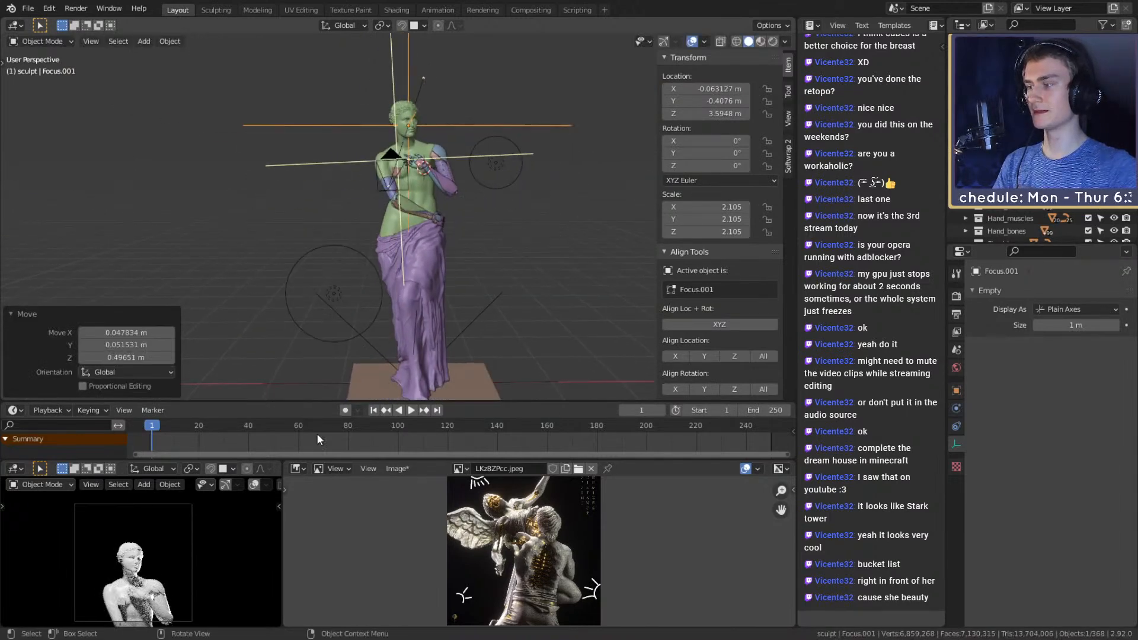
scroll(187, 567, down, 4)
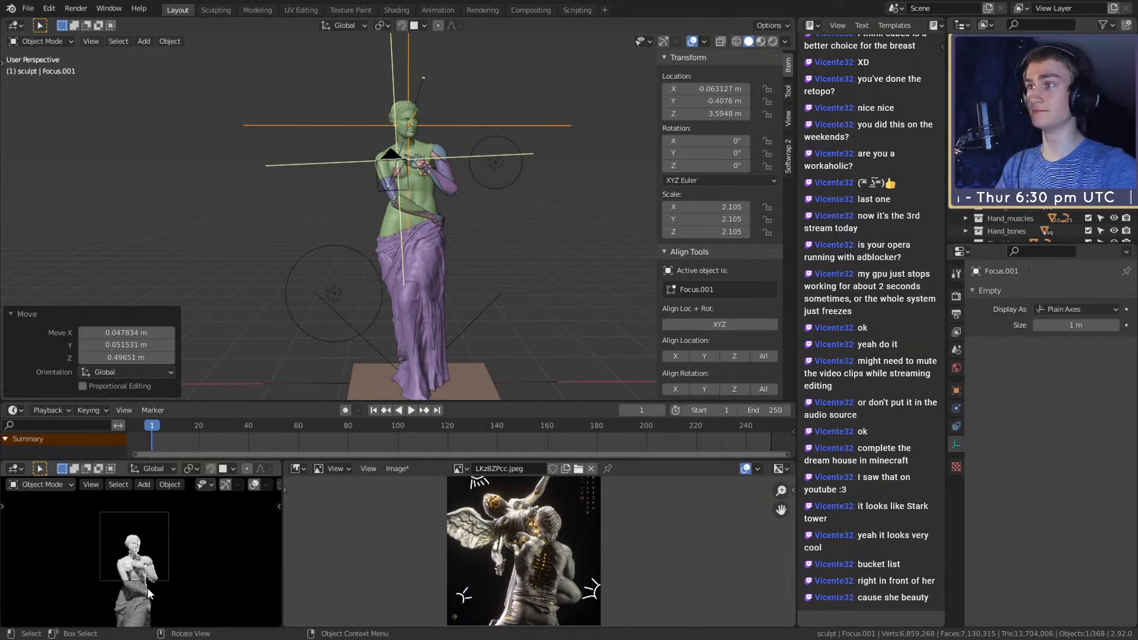
key(ctrl+z)
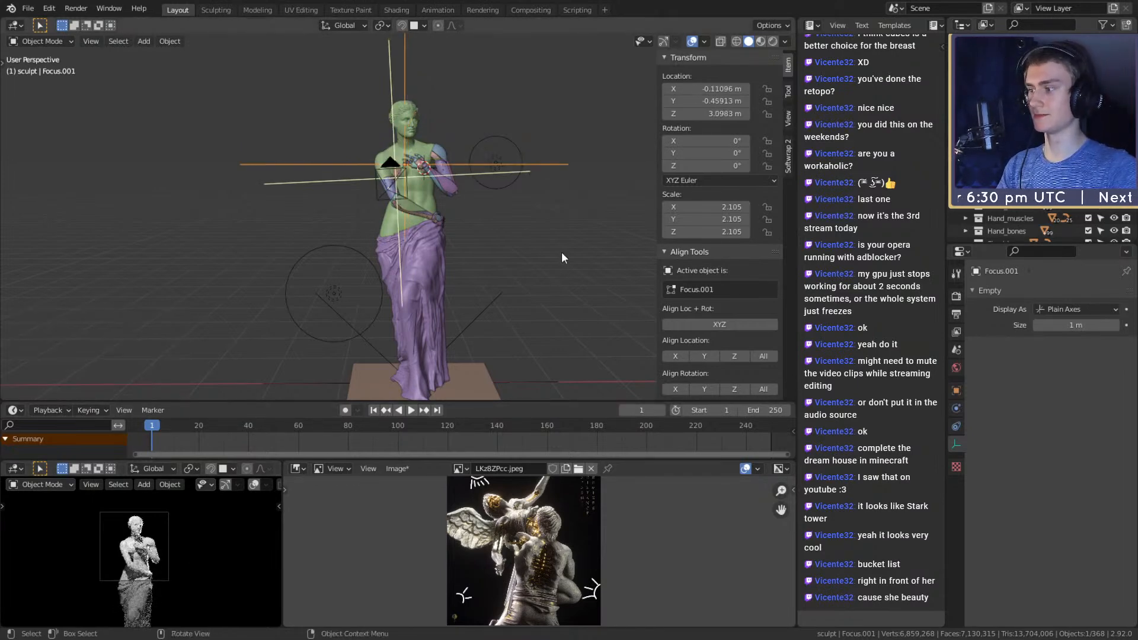
Move Camera.001 about 1.6 m back from the statue along its local Z axis
middle_drag(481, 208, 268, 197)
click(270, 200)
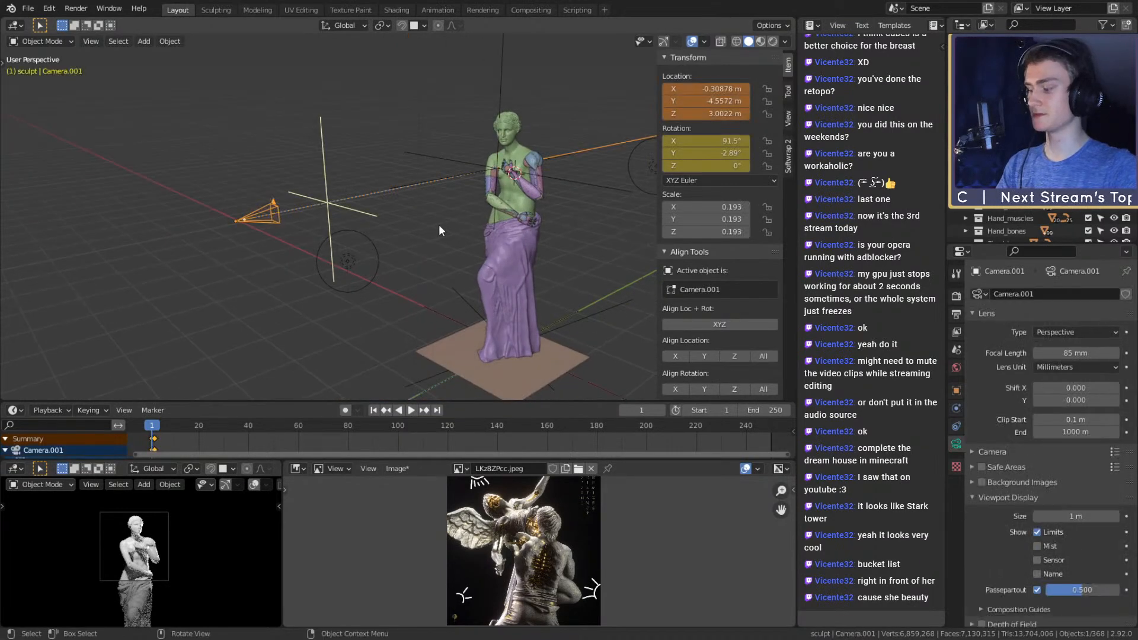
key(g)
key(z)
key(z)
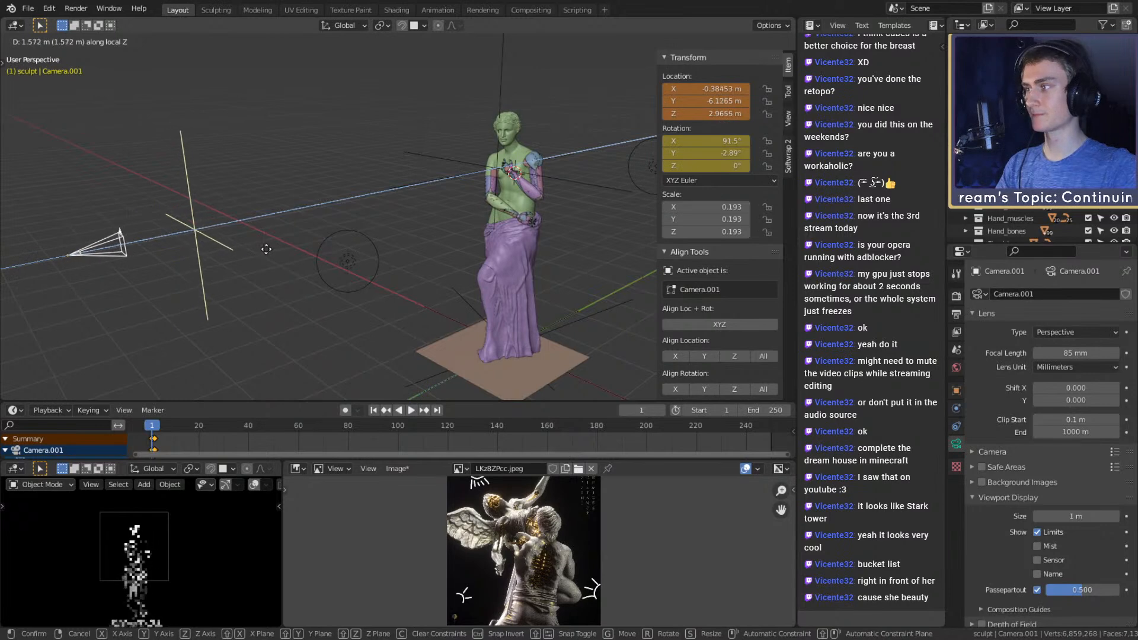
click(263, 249)
middle_drag(340, 240, 409, 230)
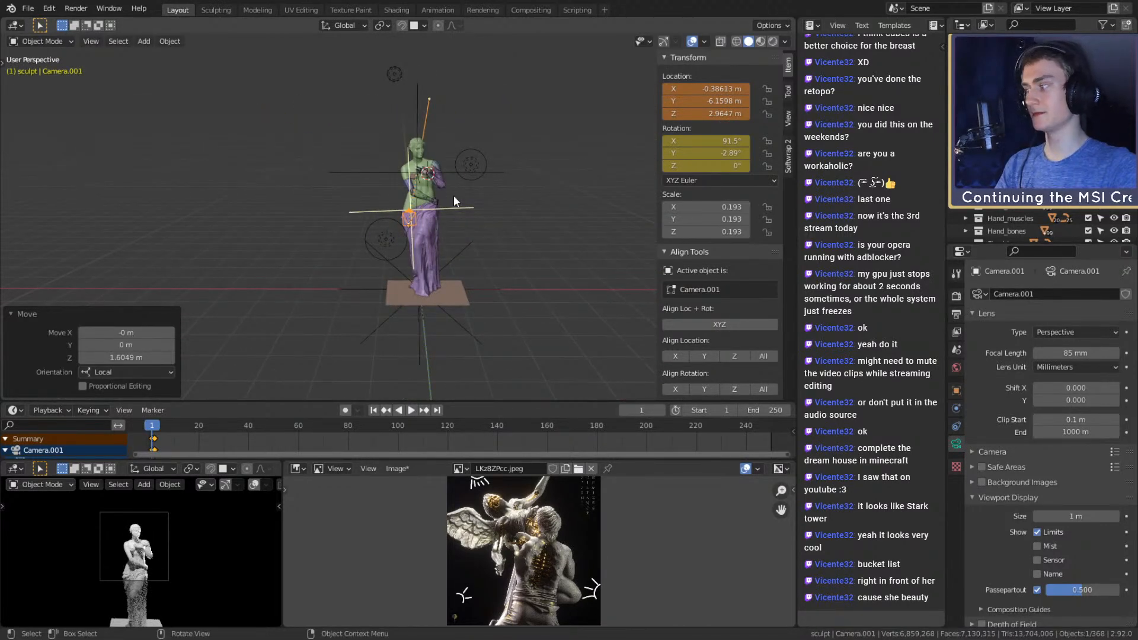
scroll(542, 215, up, 3)
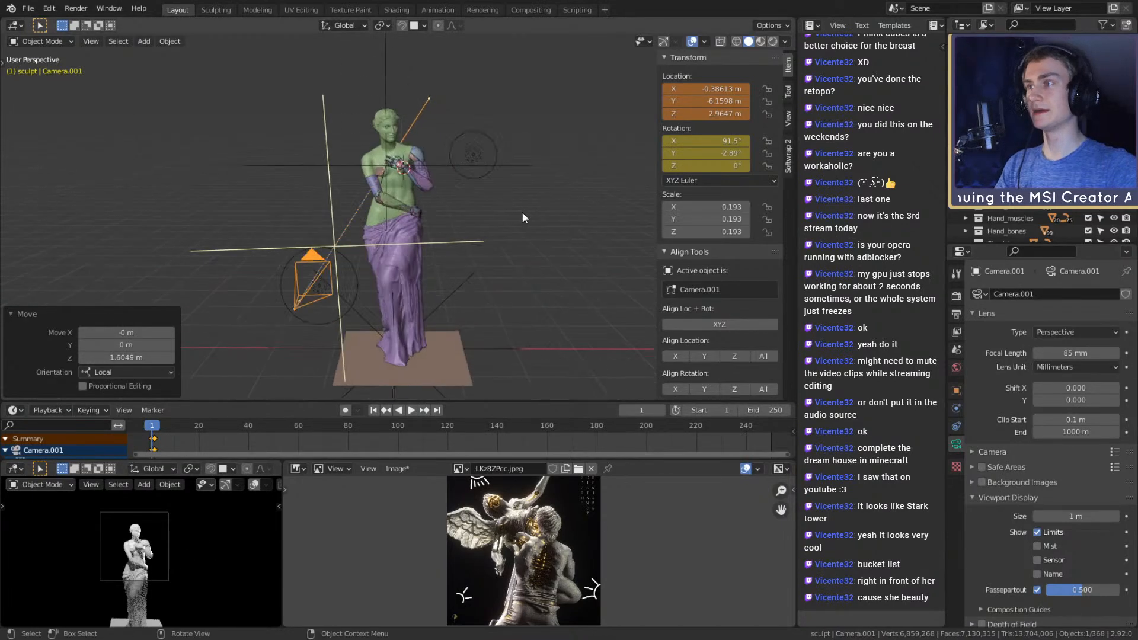
Reselect Camera.001 and set the render's horizontal resolution to 1080 px for a portrait frame
middle_drag(541, 215, 538, 219)
click(552, 237)
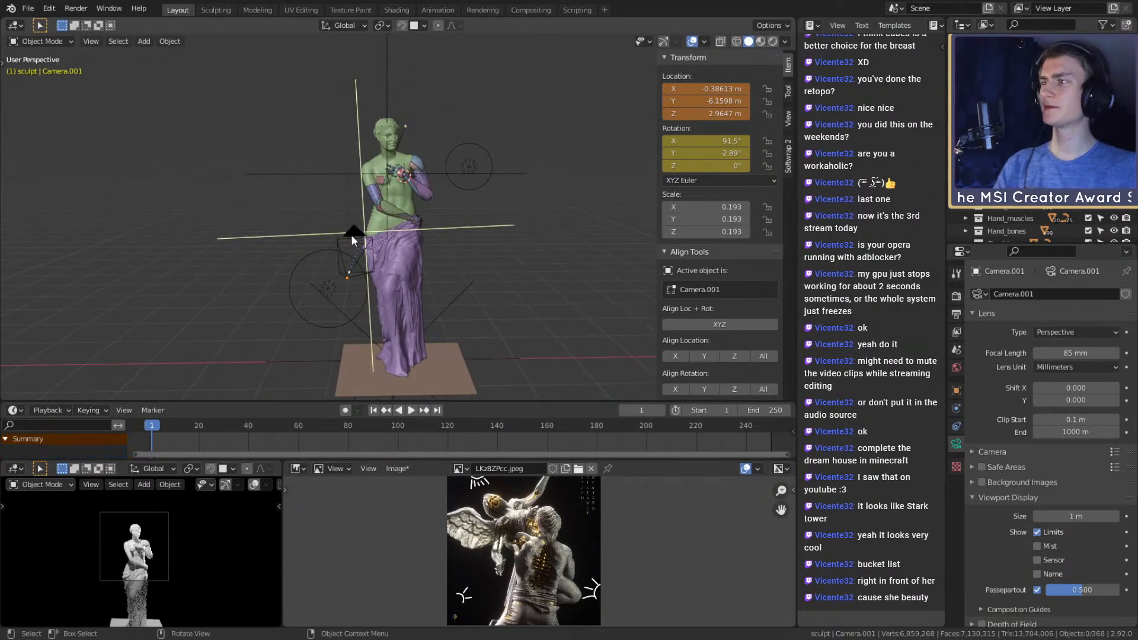
click(351, 235)
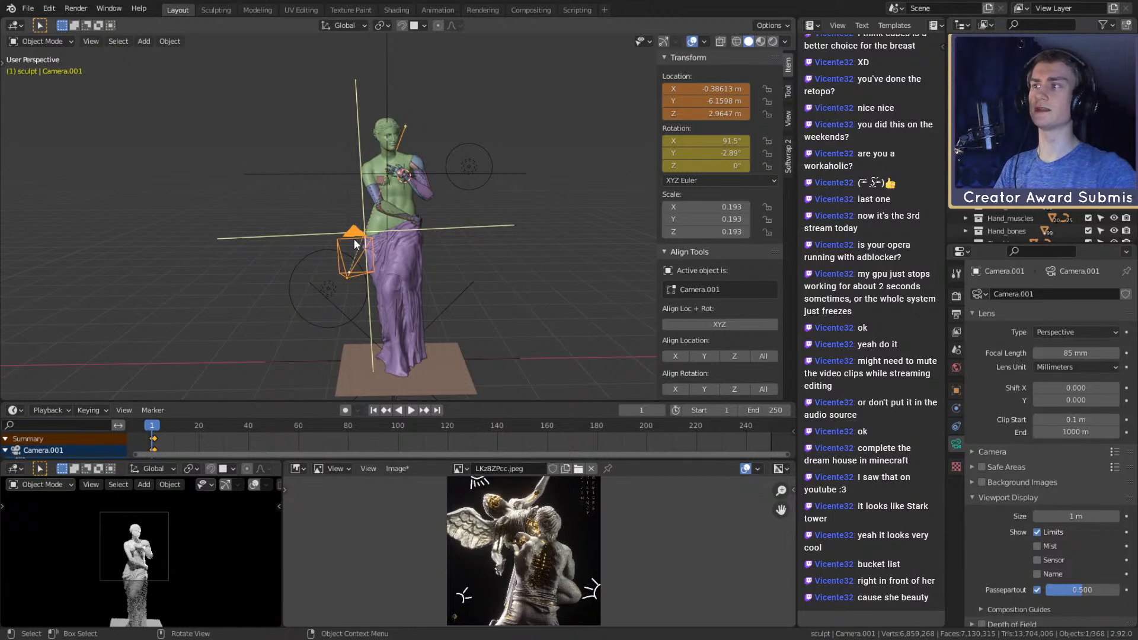
click(957, 315)
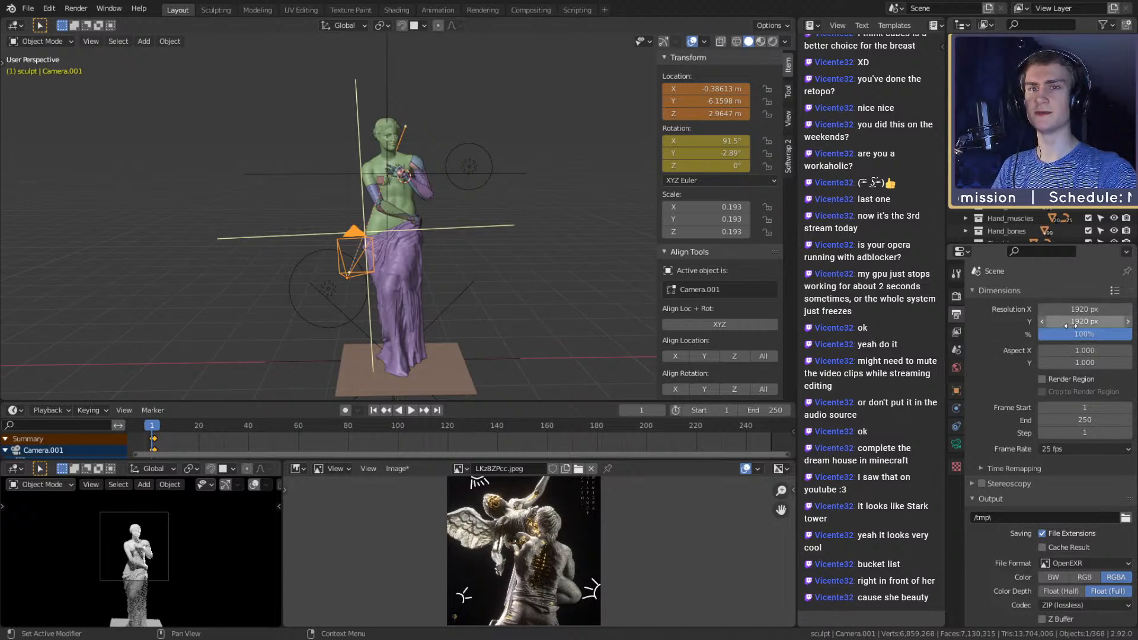
click(1077, 310)
text(1)
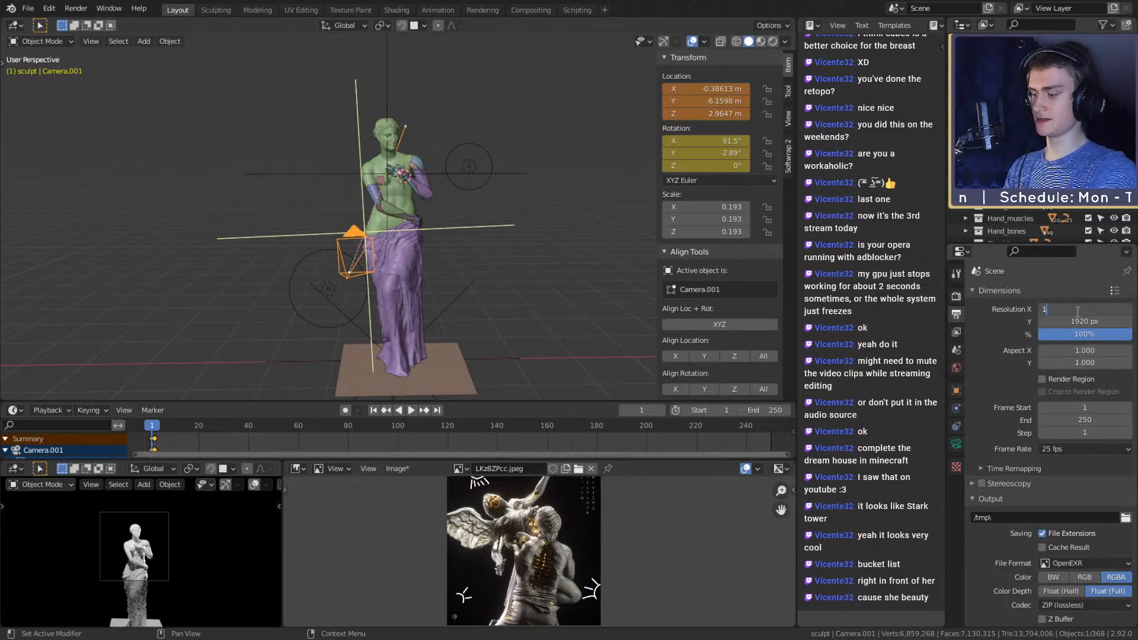
text(800)
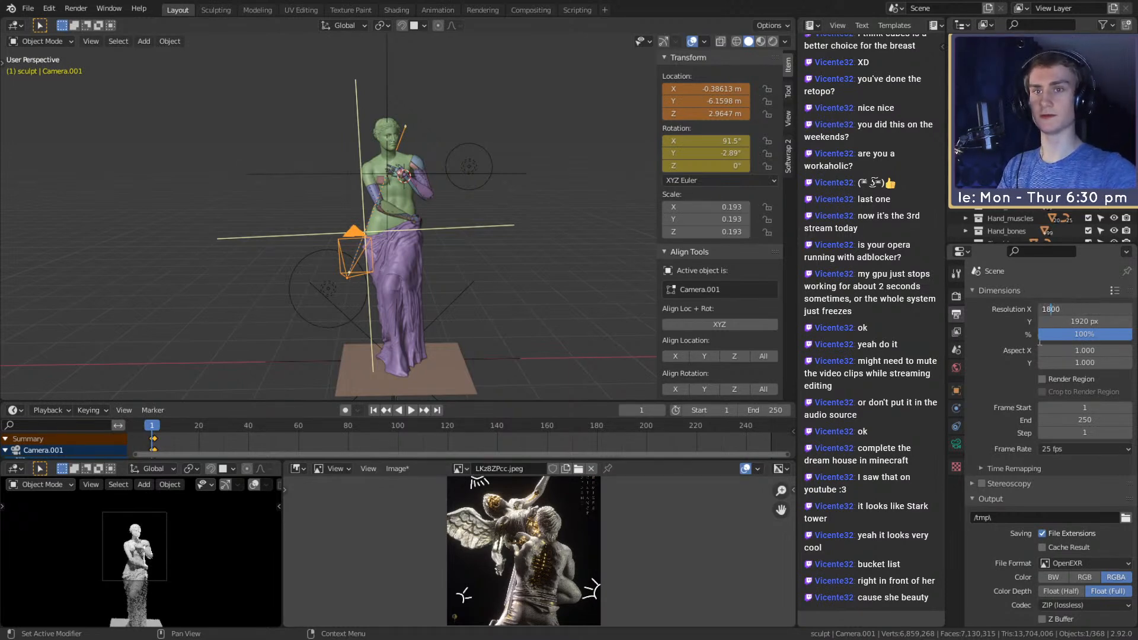
key(BackSpace)
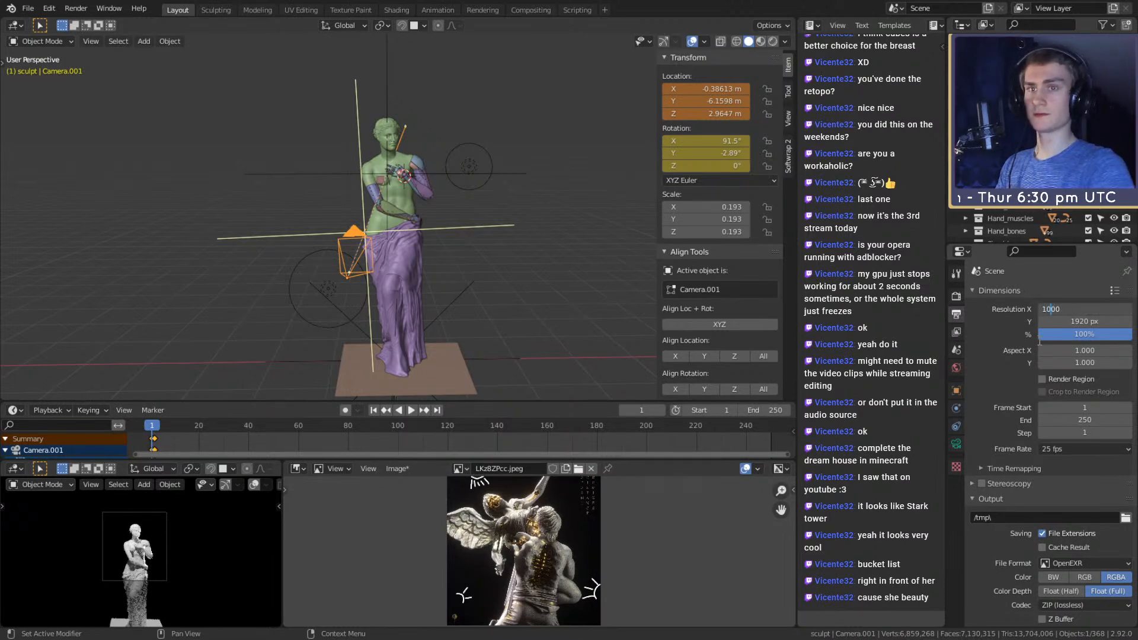
key(BackSpace)
text(8)
key(Return)
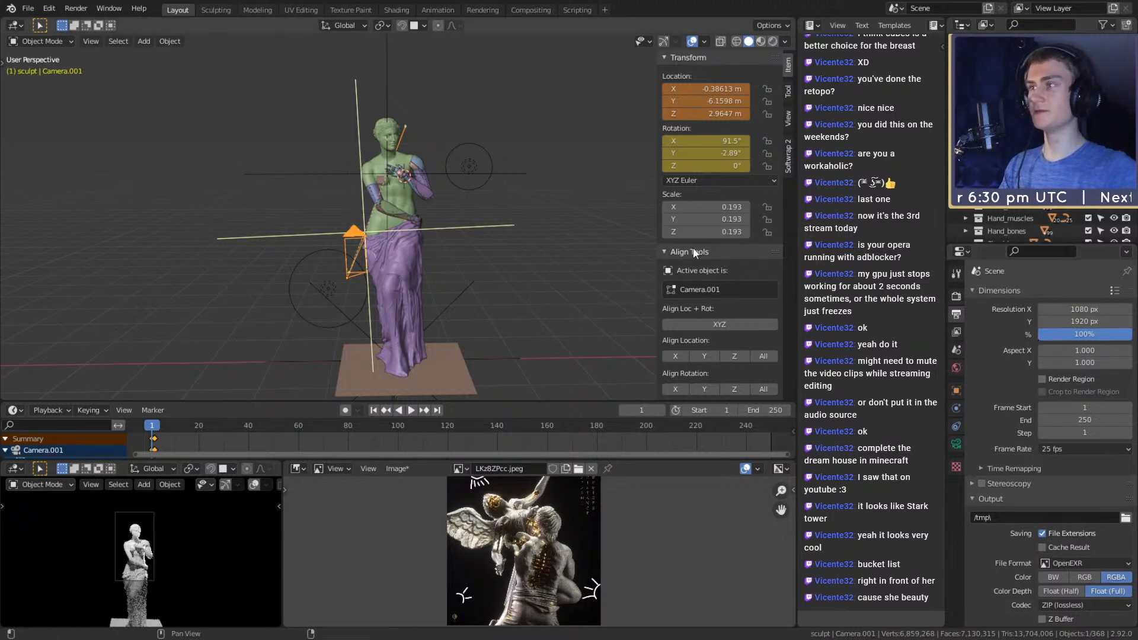
Lower the camera's focus empty Focus.001 about 0.39 m along the global Z axis
middle_drag(465, 280, 462, 246)
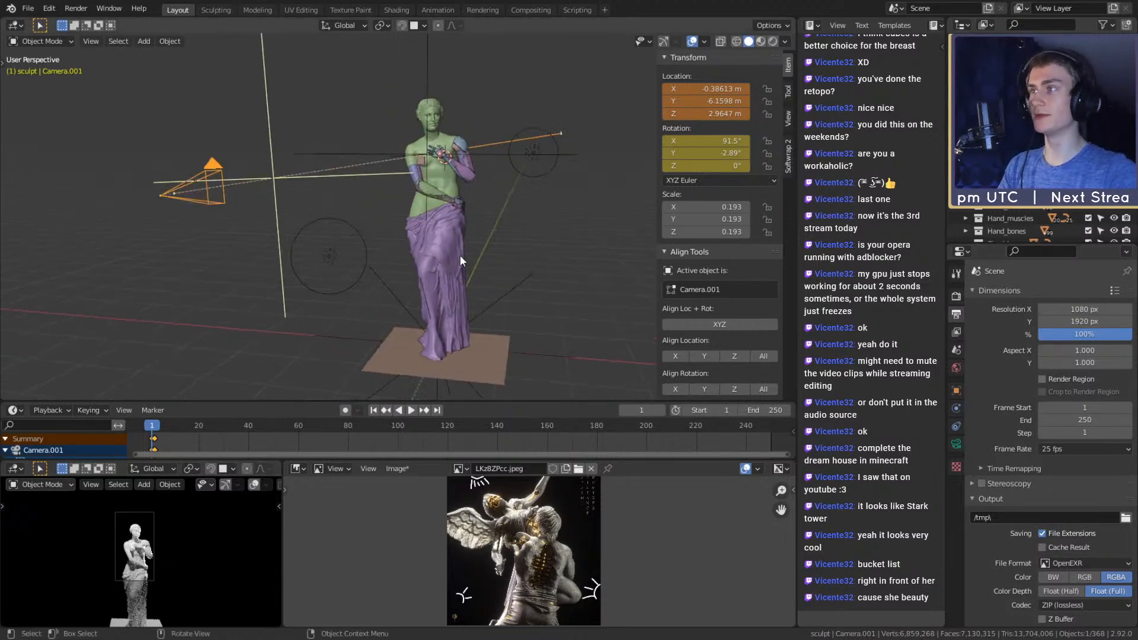
middle_drag(490, 283, 463, 265)
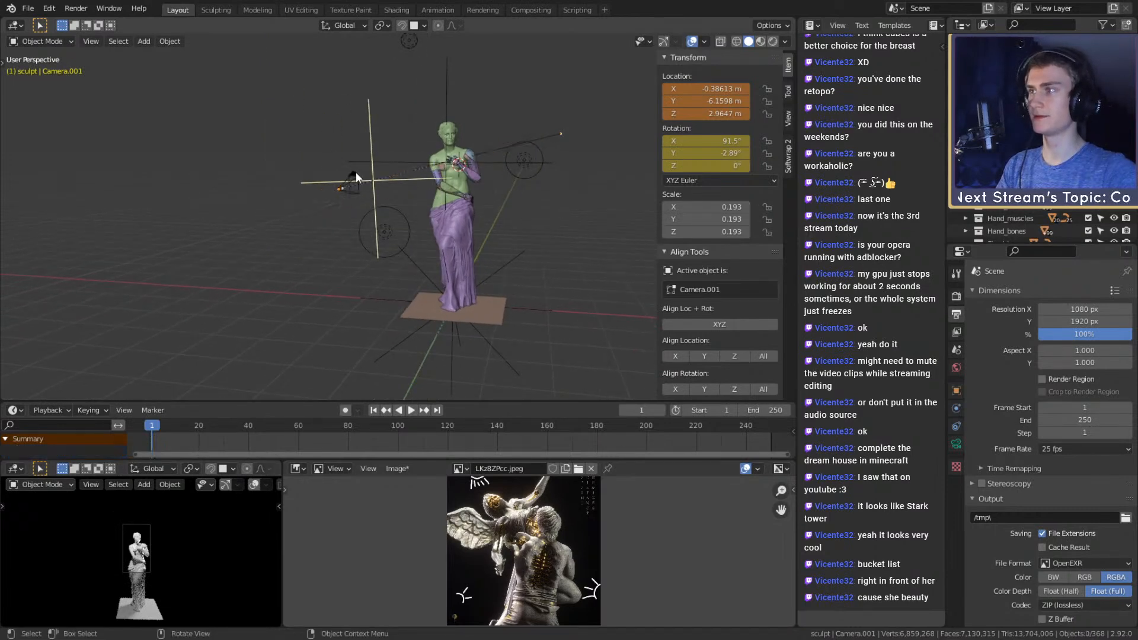
click(523, 185)
key(g)
key(z)
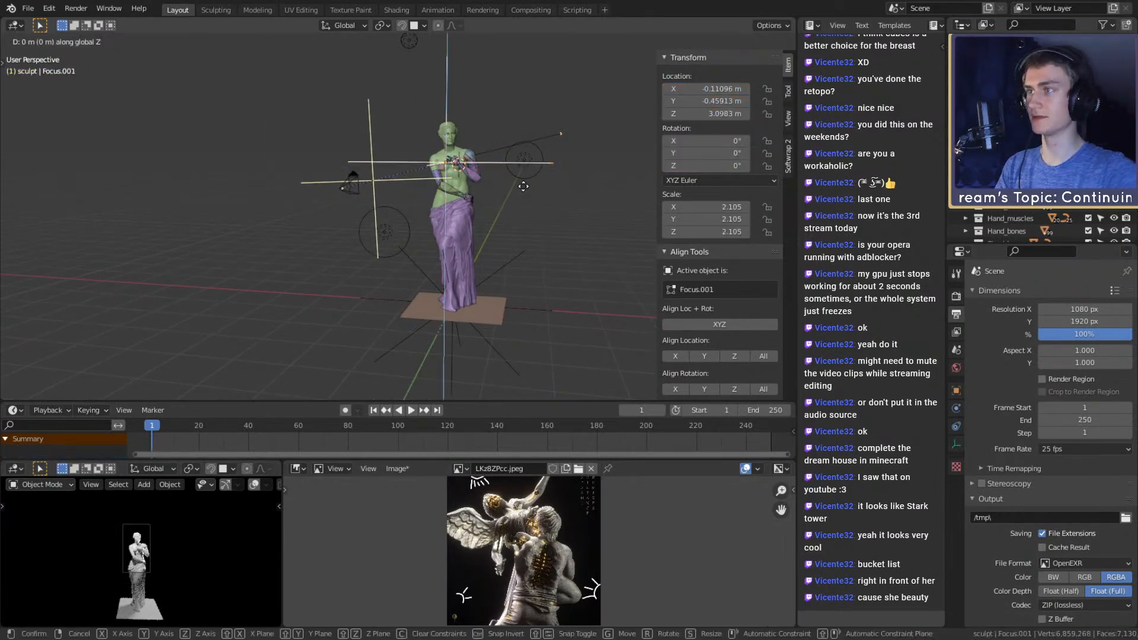
click(524, 203)
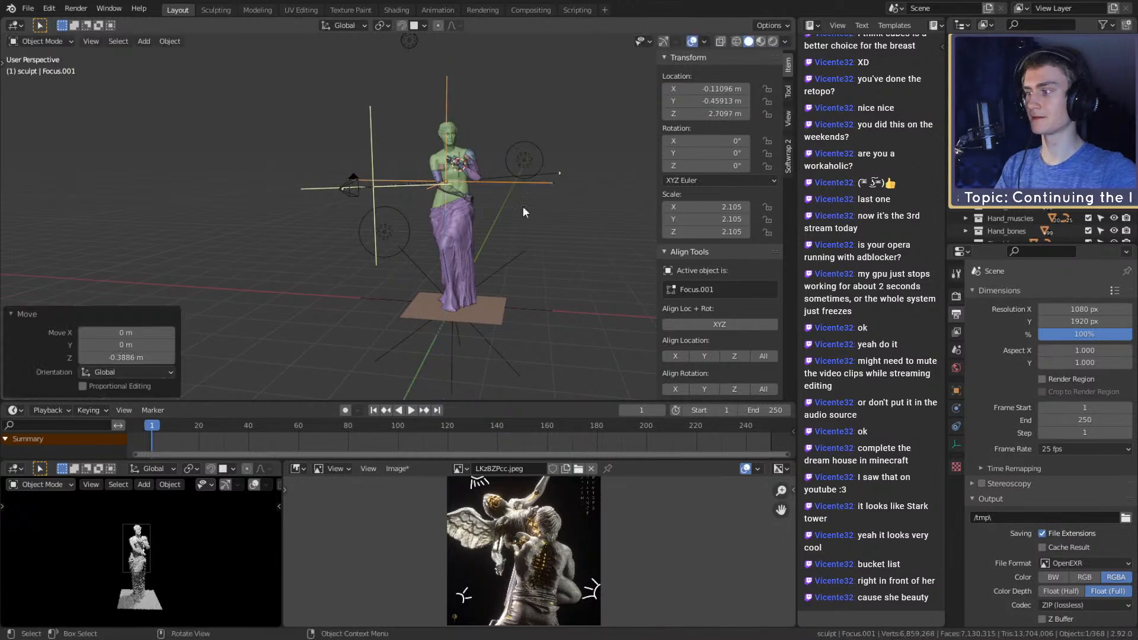
shift+middle_drag(157, 549, 169, 565)
scroll(168, 565, down, 1)
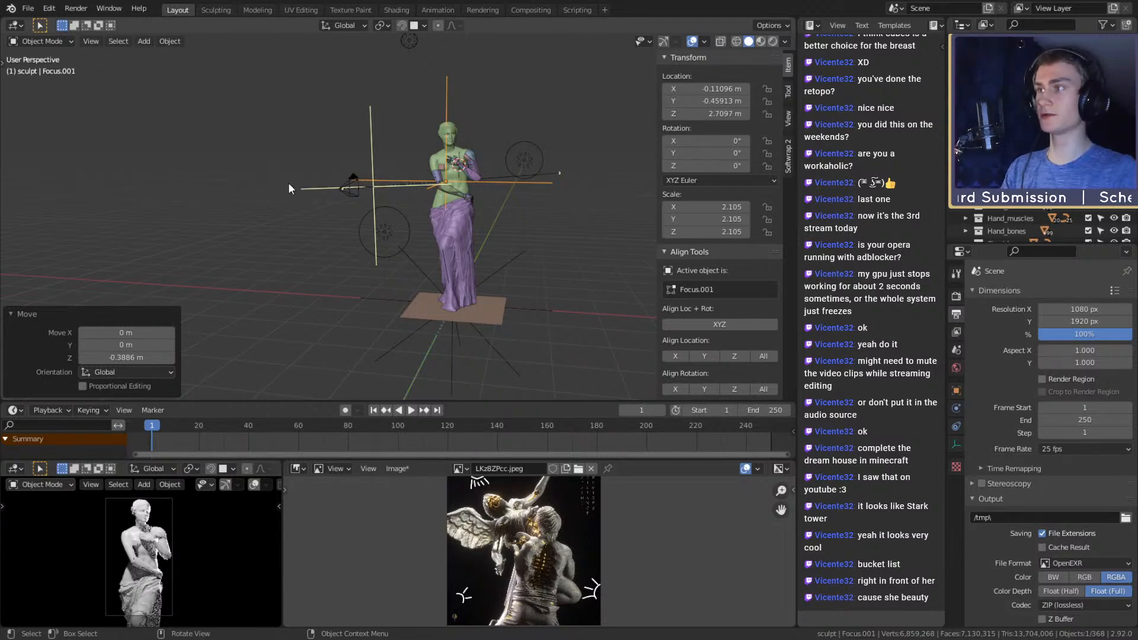
Show Camera.001's lens settings, and raise the focus empty Focus.001 about 0.07 m along the global Z axis
click(574, 229)
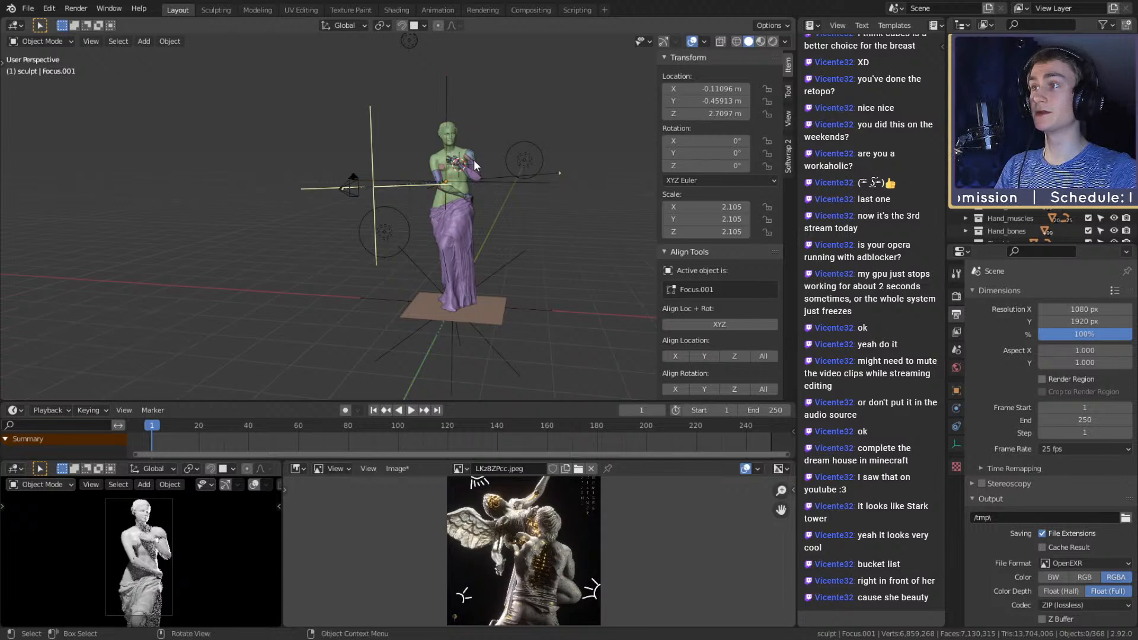
middle_drag(384, 180, 392, 181)
click(373, 180)
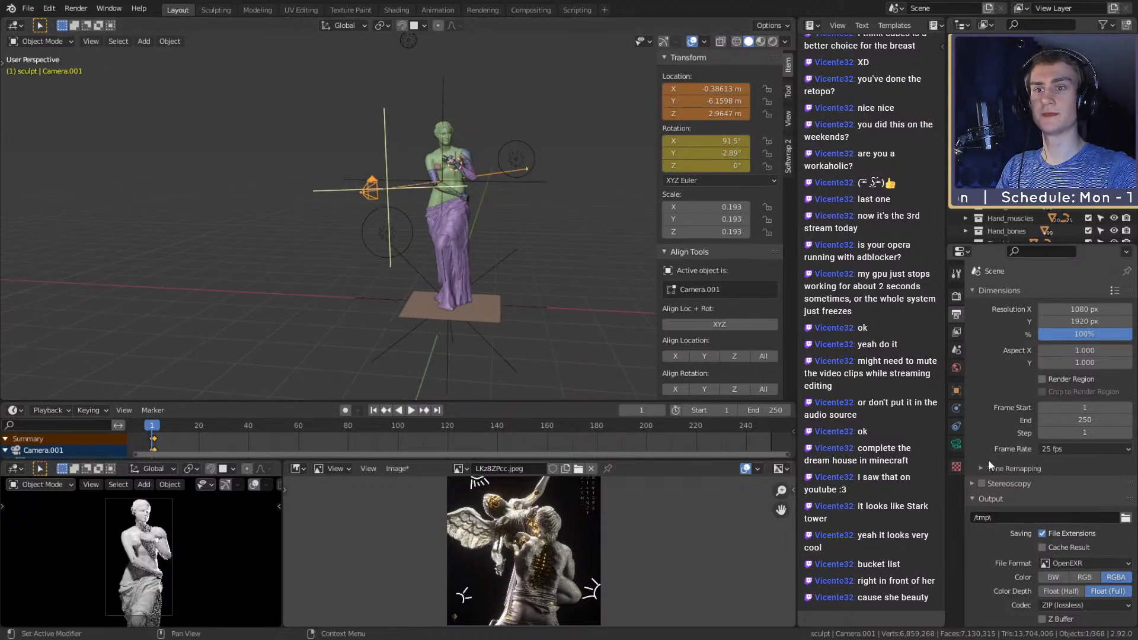
click(955, 442)
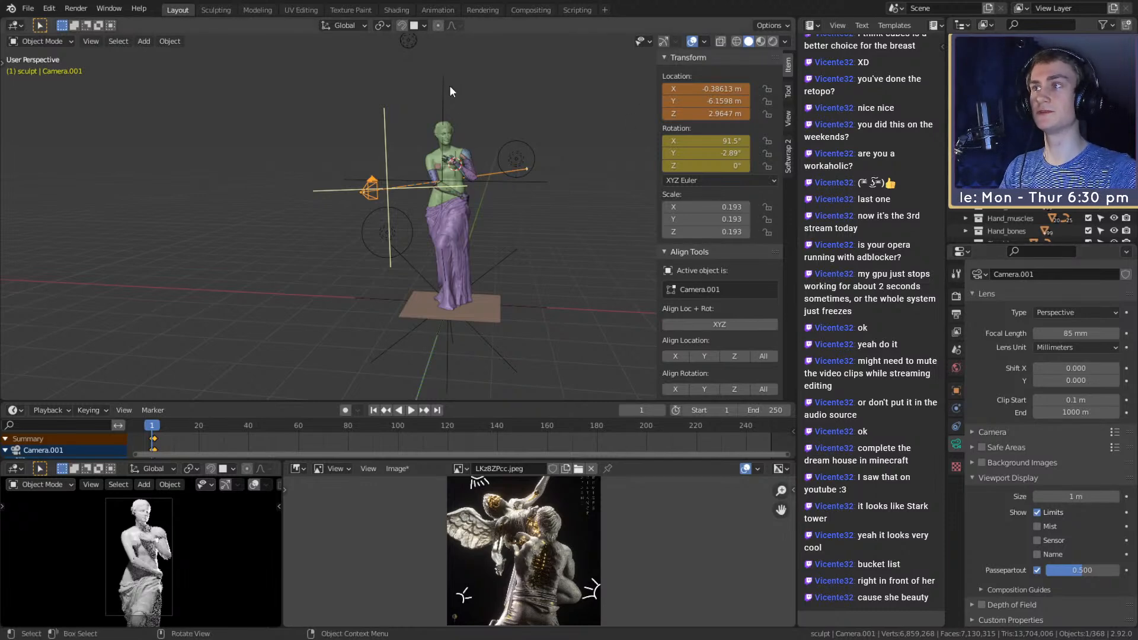
click(445, 103)
key(g)
key(z)
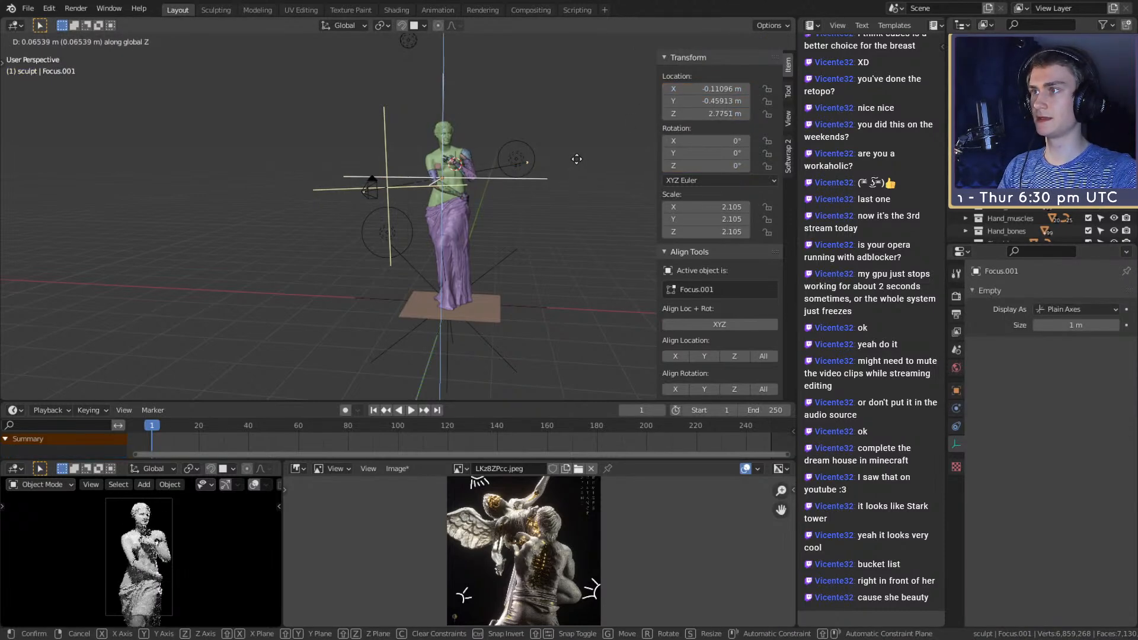
click(577, 158)
Set the focal length of Camera.001 to 50 mm
click(371, 183)
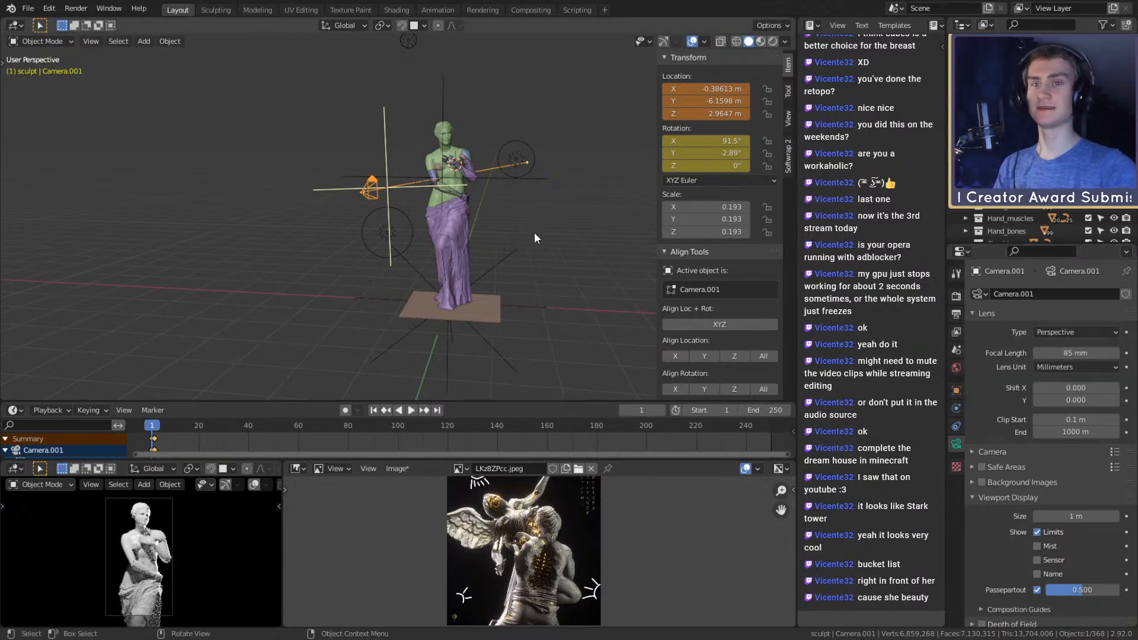
click(1078, 354)
text(50)
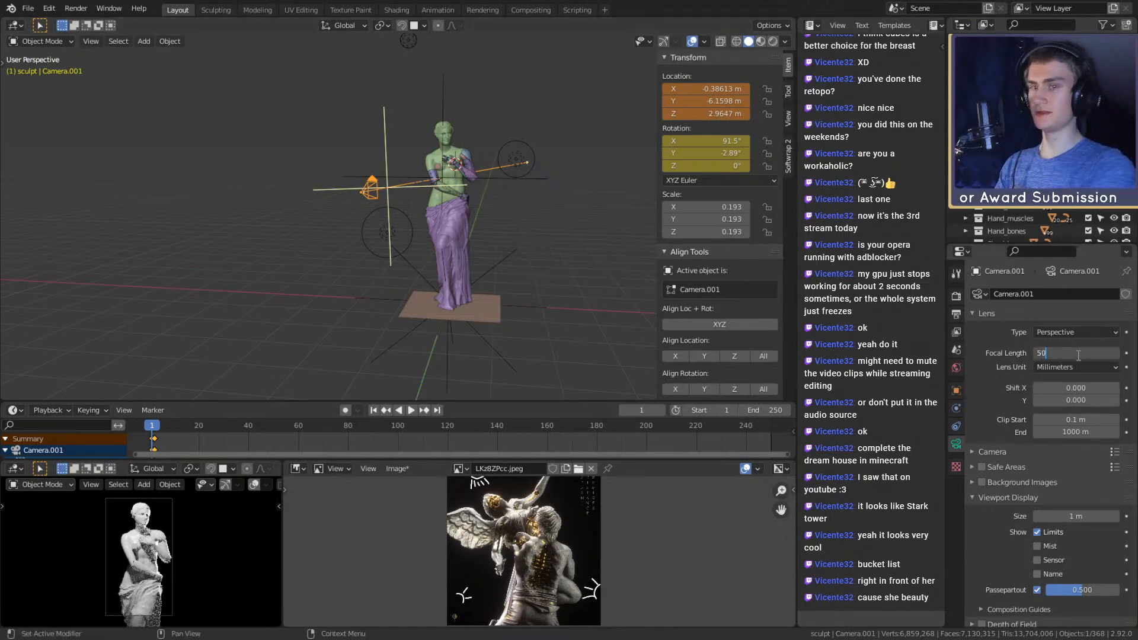
key(Return)
Move Camera.001 about 1 m closer to the statue along its local Z axis
middle_drag(452, 140, 298, 180)
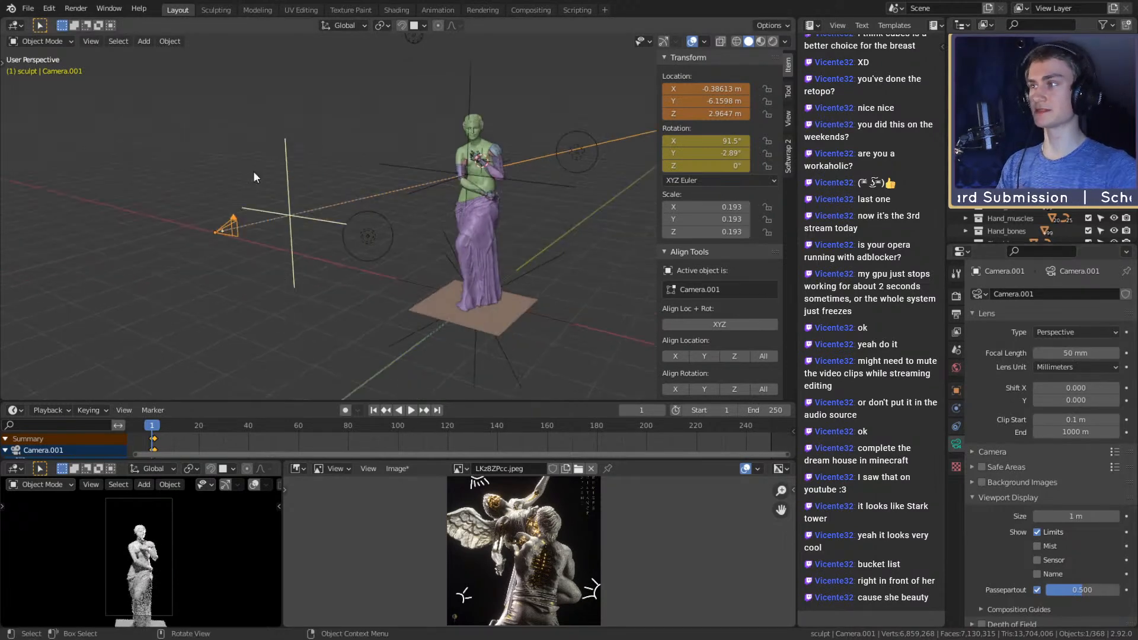
key(g)
key(z)
key(z)
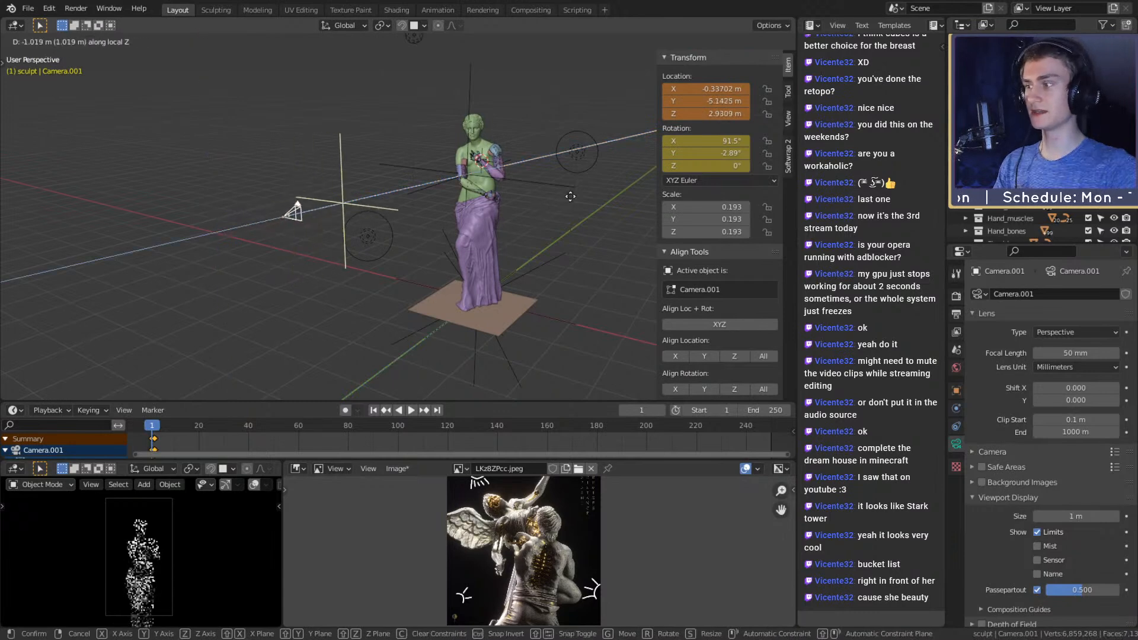
Move the camera about 2 m back along its local Z axis and set its focal length to 80 mm
click(630, 181)
key(shift+r)
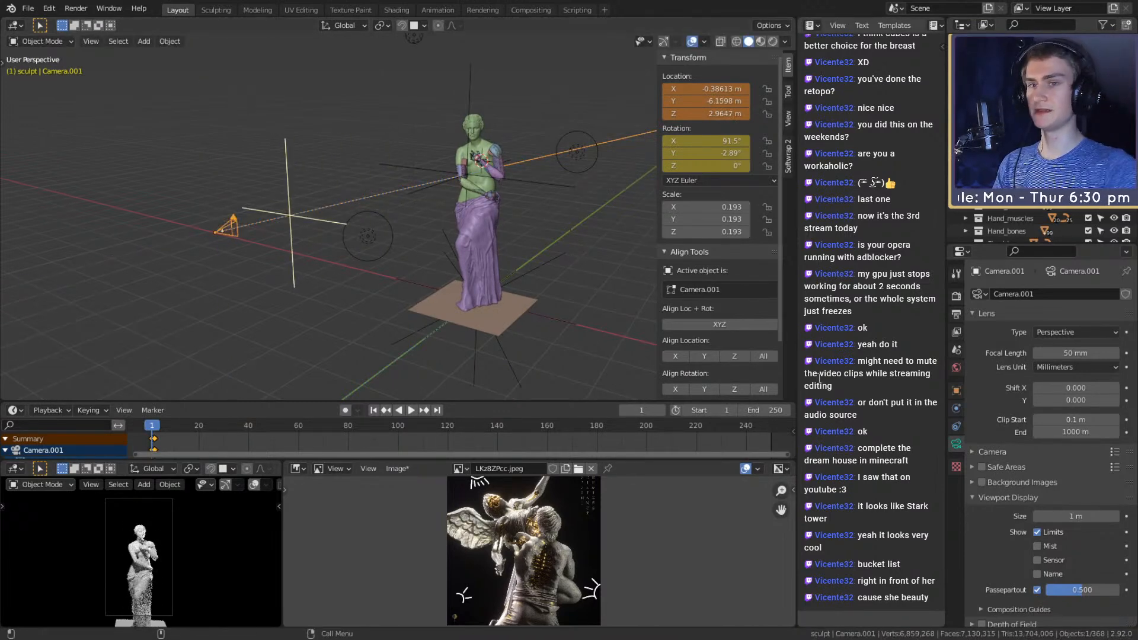
click(1067, 354)
text(80)
key(Return)
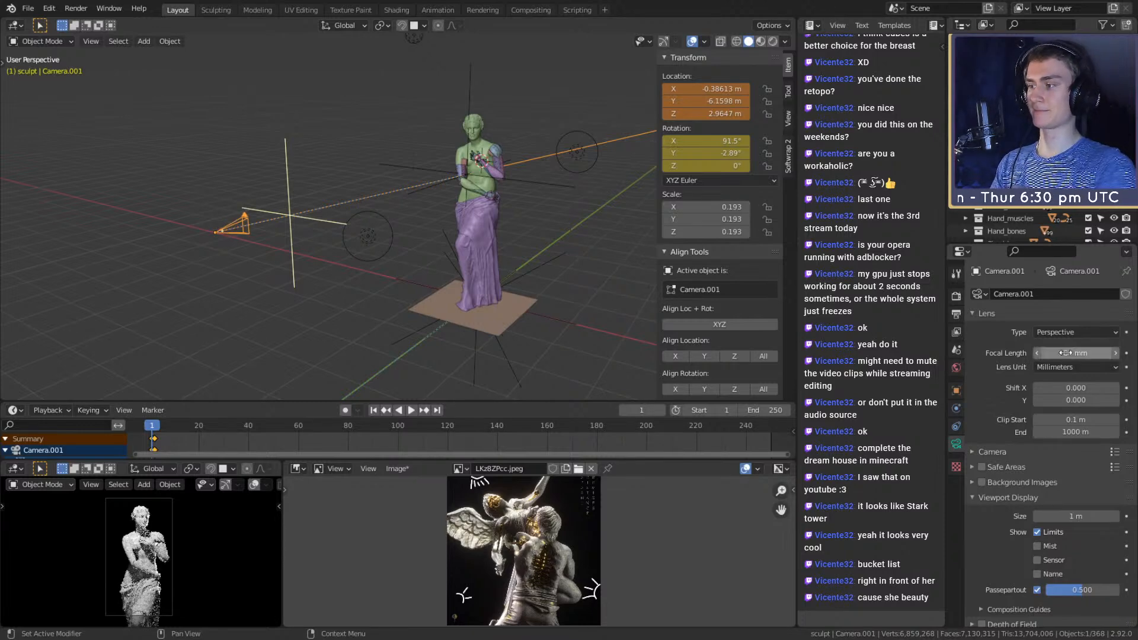
Check the camera's Damped Track constraint and turn off the Limits display in the camera's viewport display settings
shift+middle_drag(370, 258, 450, 261)
click(515, 220)
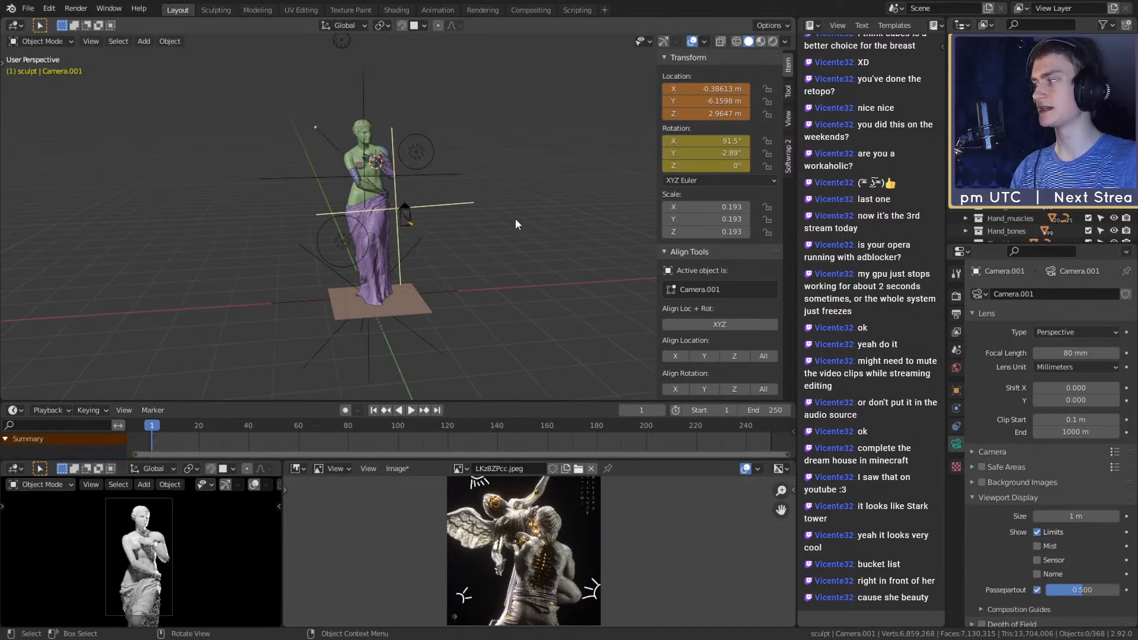
click(404, 209)
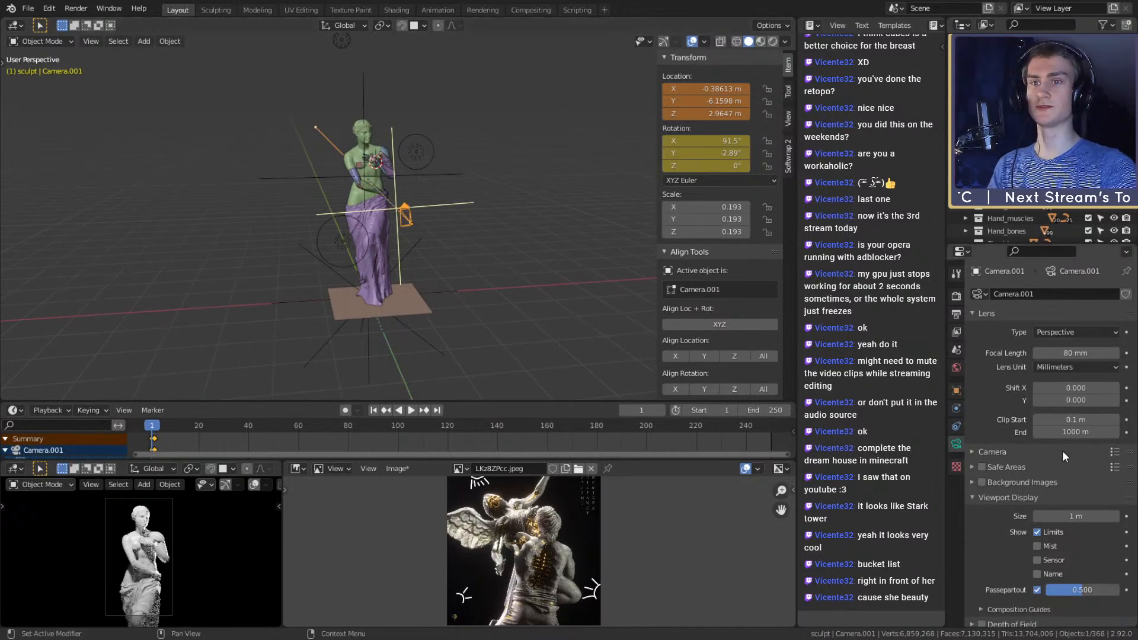
click(957, 425)
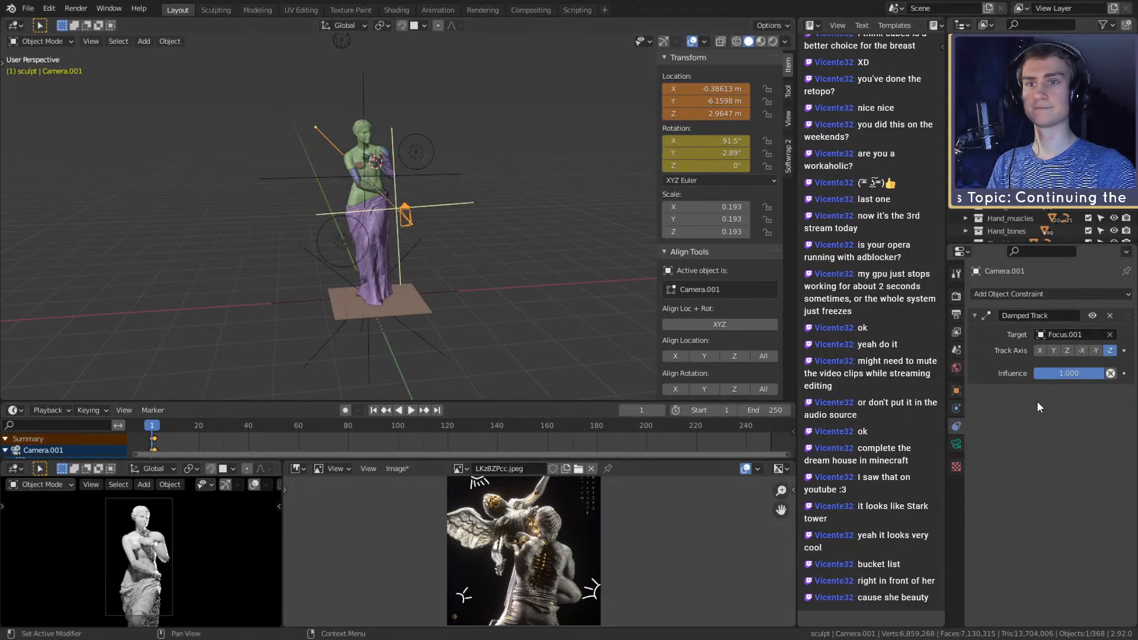
click(956, 443)
click(1037, 512)
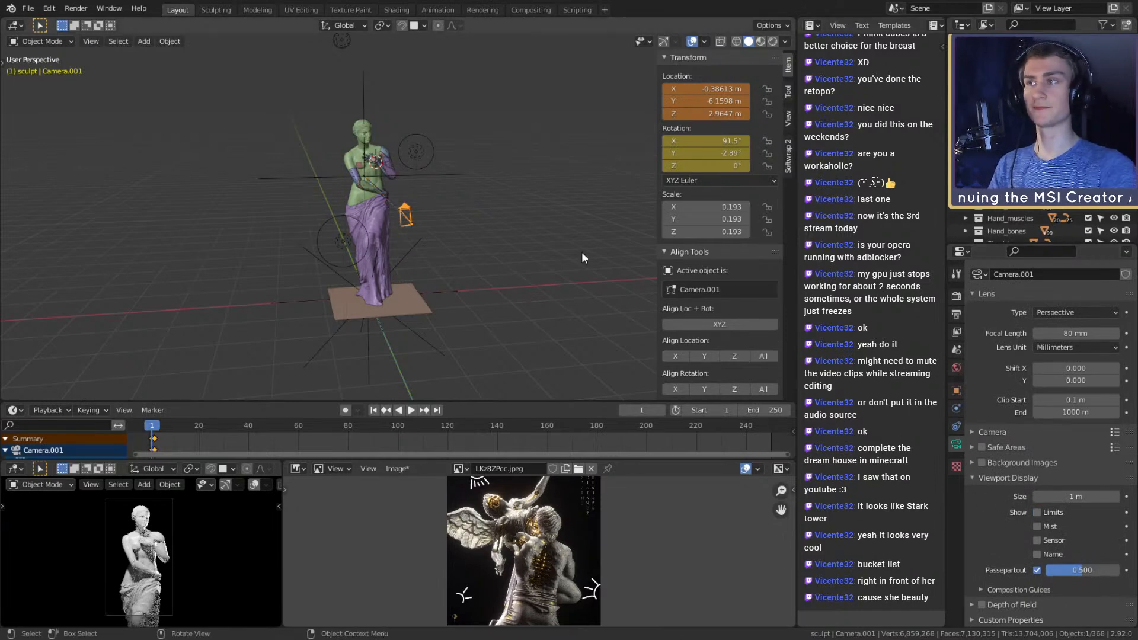
Inspect the statue's face in the camera view and examine the arrangement of the point lights around the statue
click(499, 174)
middle_drag(499, 173, 471, 251)
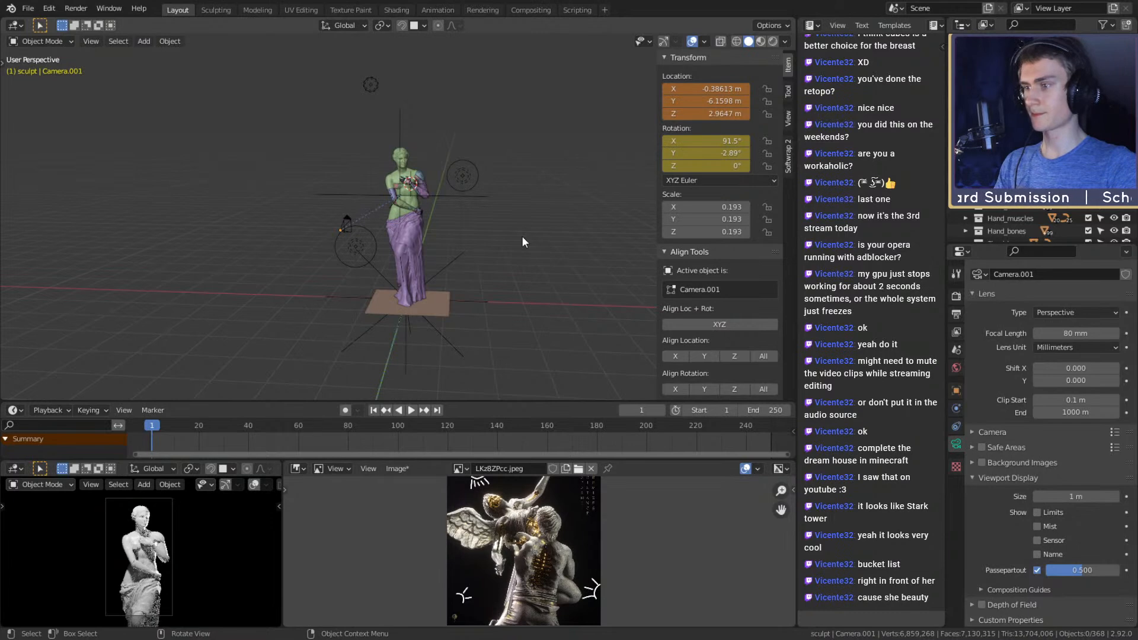
scroll(170, 553, up, 6)
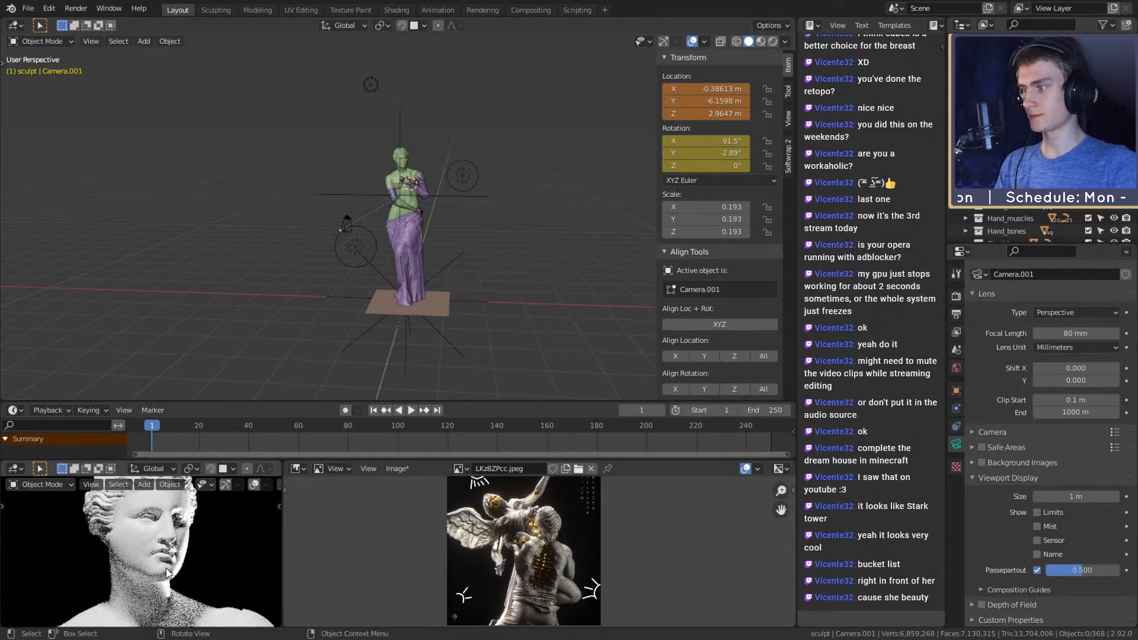
key(KP_0)
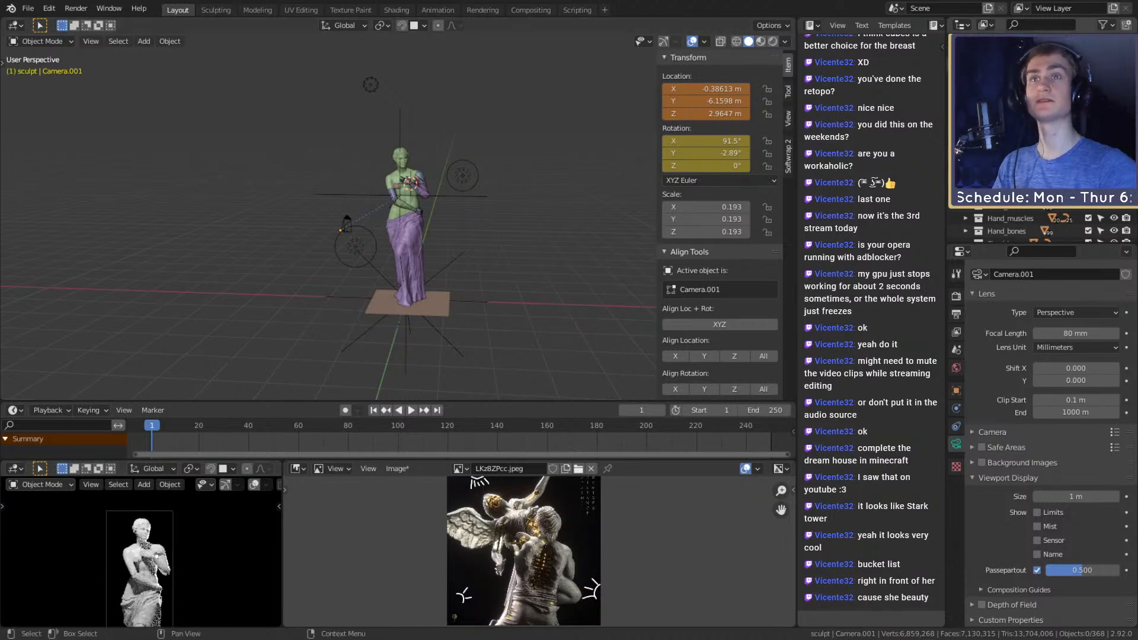
click(370, 84)
click(514, 187)
scroll(407, 211, up, 3)
middle_drag(408, 211, 448, 254)
scroll(450, 250, down, 2)
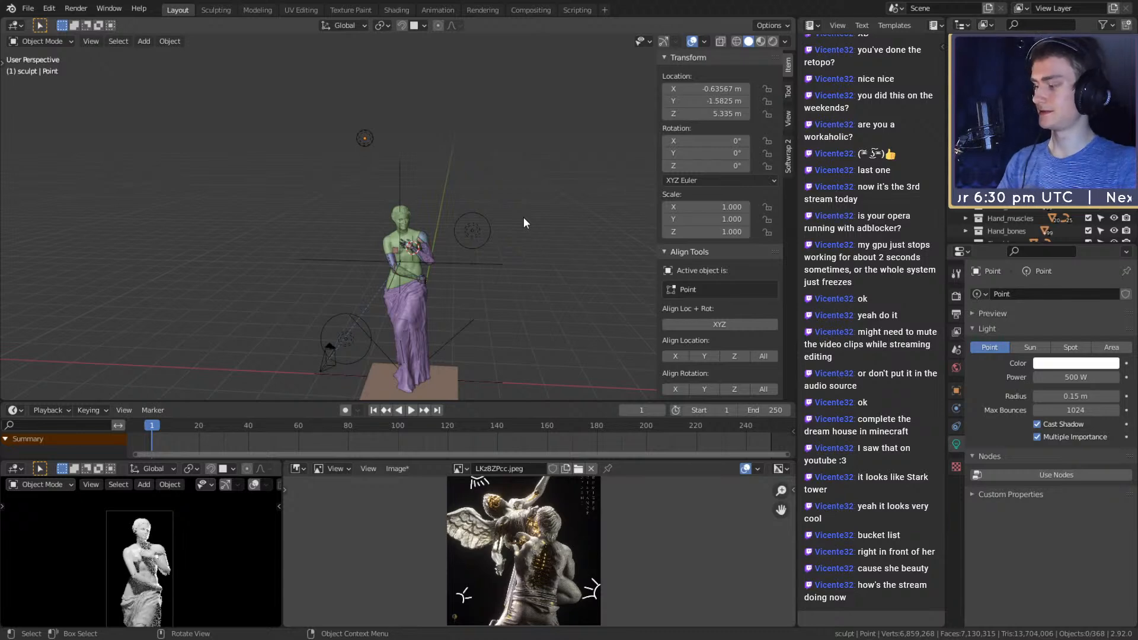
middle_drag(498, 294, 471, 216)
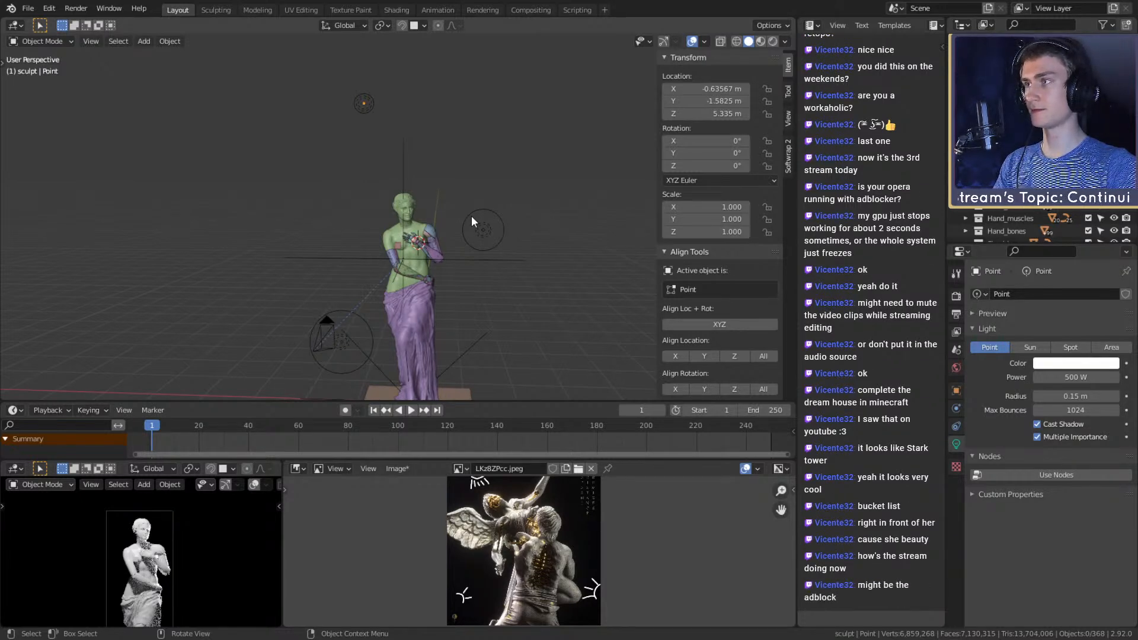
click(364, 104)
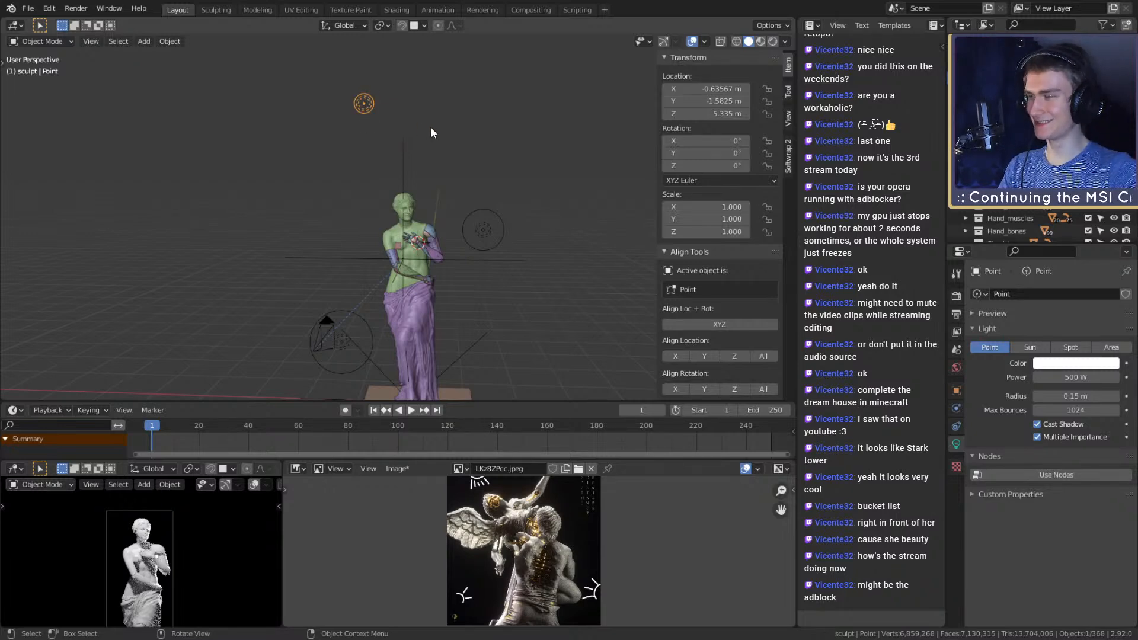
key(g)
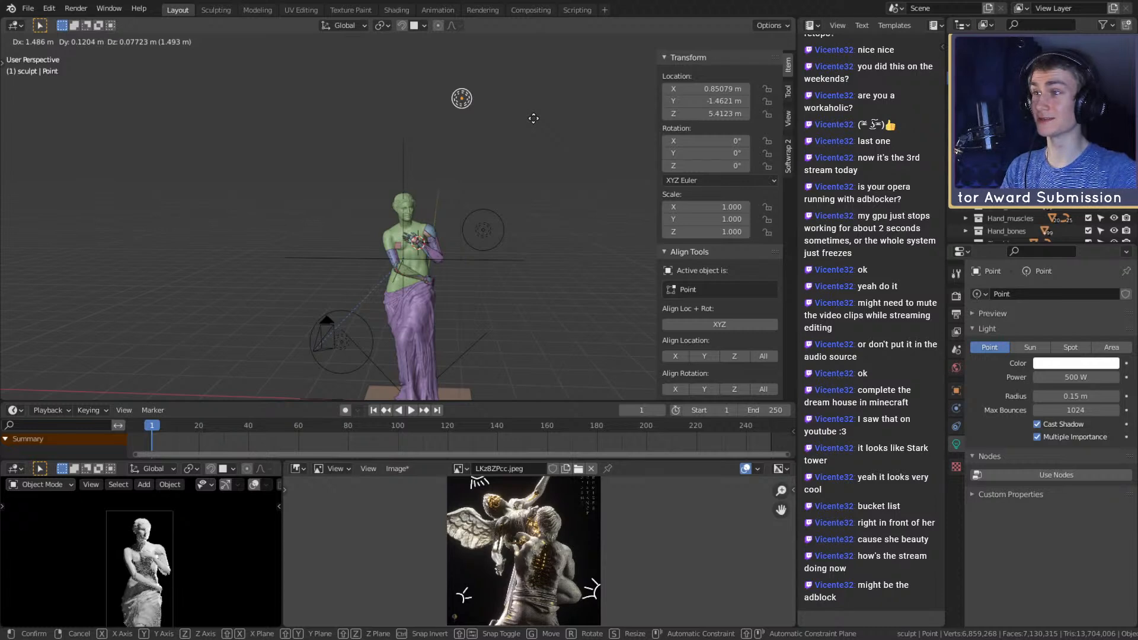
key(Escape)
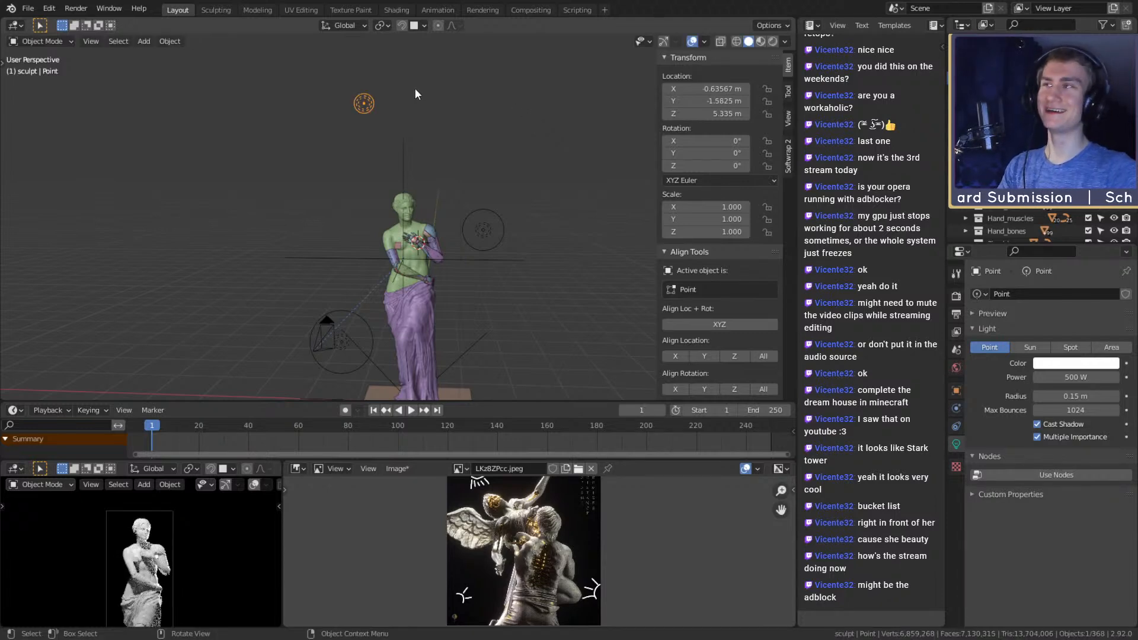
Create a new collection in the scene and rename it Lighting_1
shift+click(1019, 104)
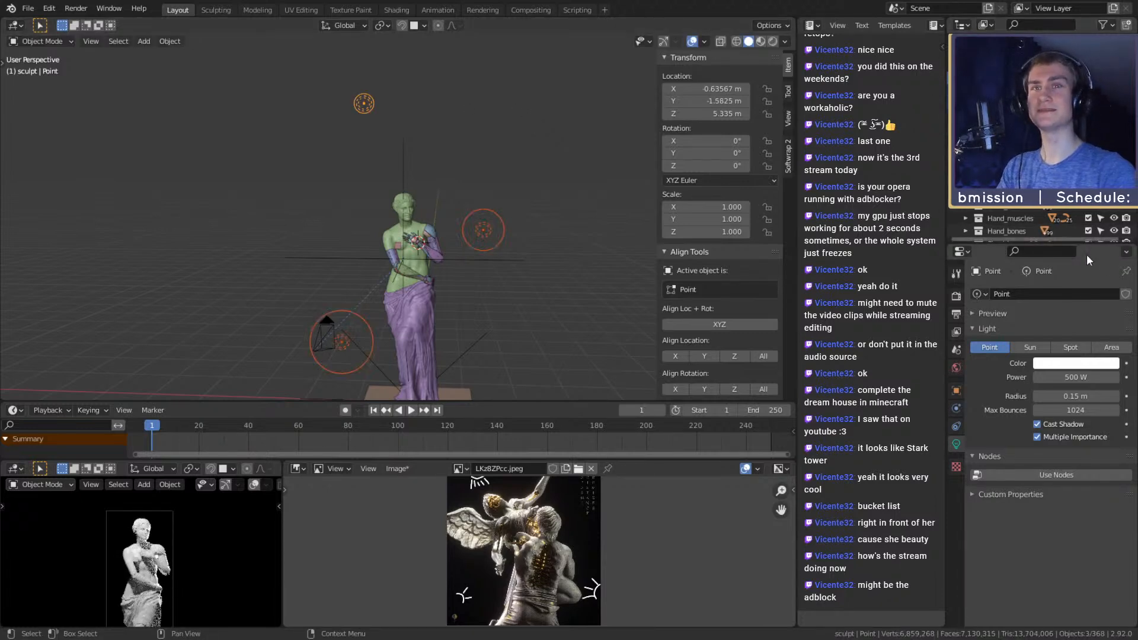
click(1126, 26)
scroll(1005, 207, down, 5)
double_click(1018, 223)
text(Light)
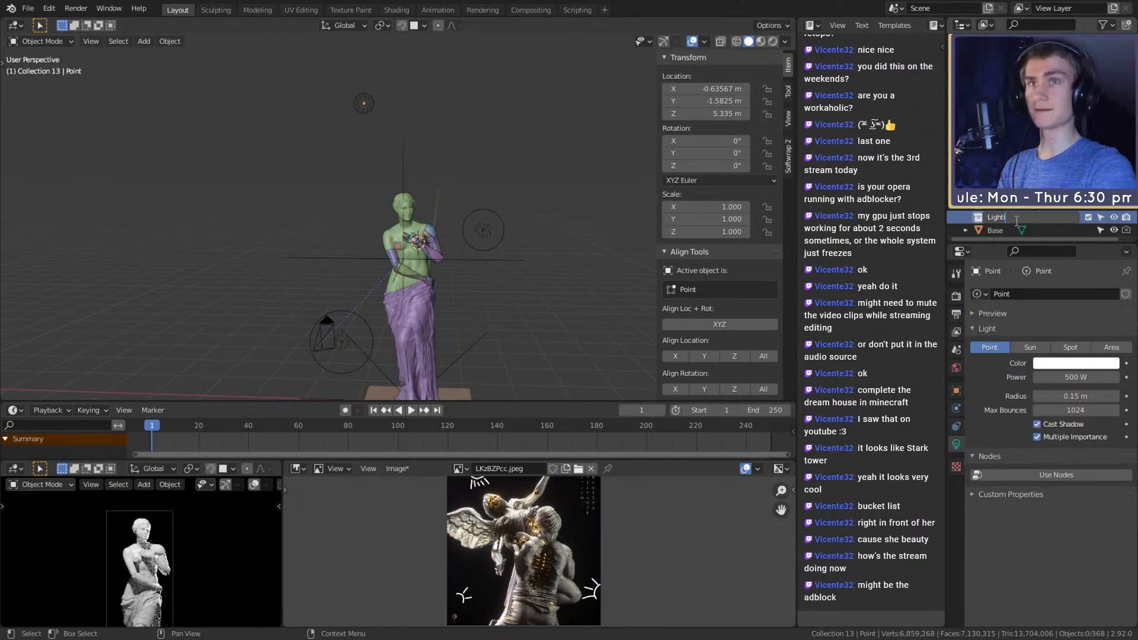
text(ing_1)
key(Return)
scroll(1015, 221, up, 5)
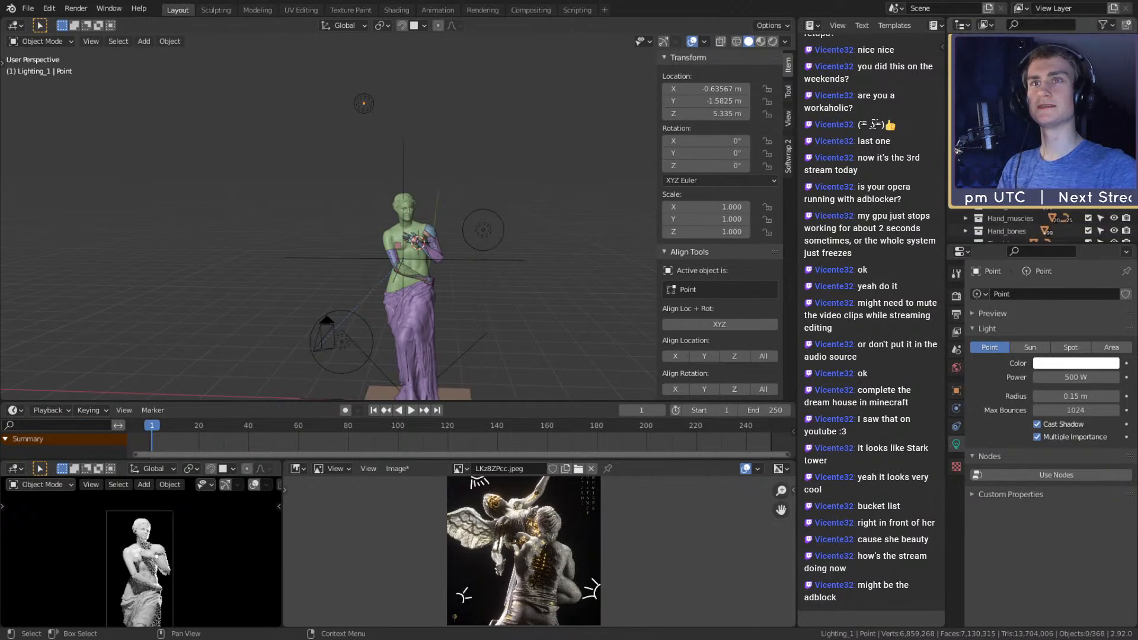
Select the three existing point lights together, clear the selection and hide these lights from the viewport
scroll(1015, 119, up, 1)
click(1002, 39)
click(1002, 89)
shift+click(1002, 114)
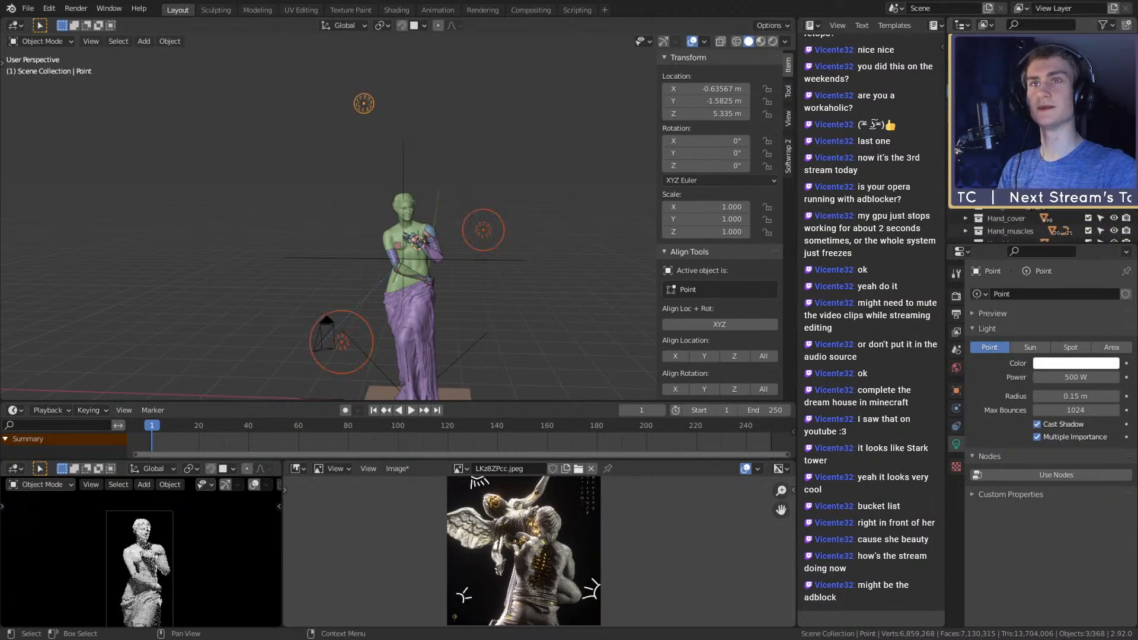
scroll(1015, 118, down, 4)
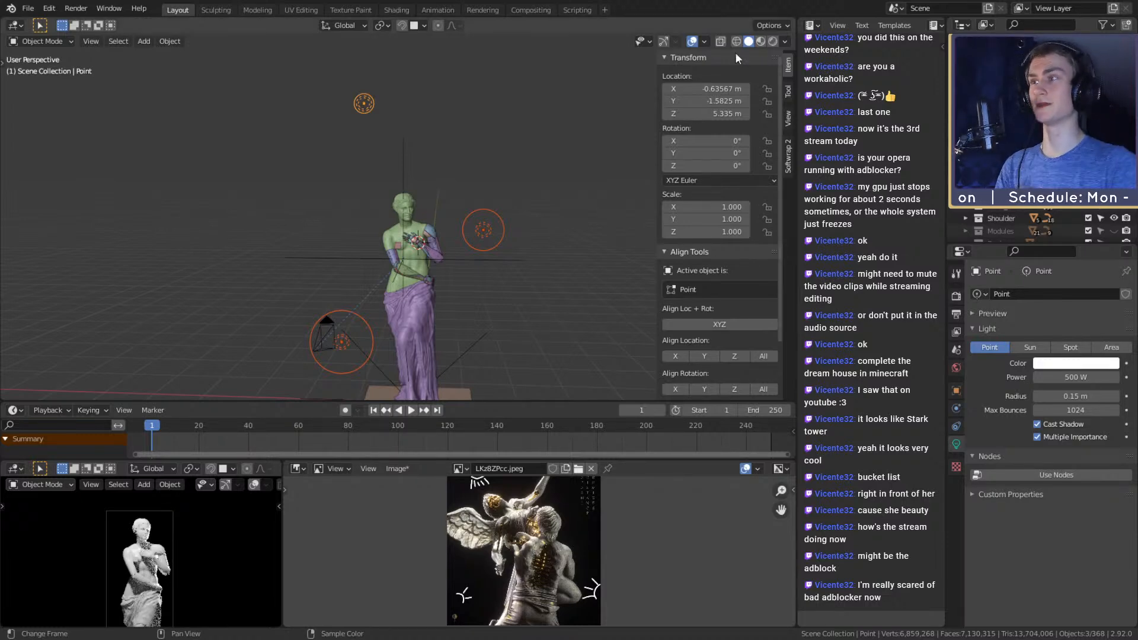
click(592, 150)
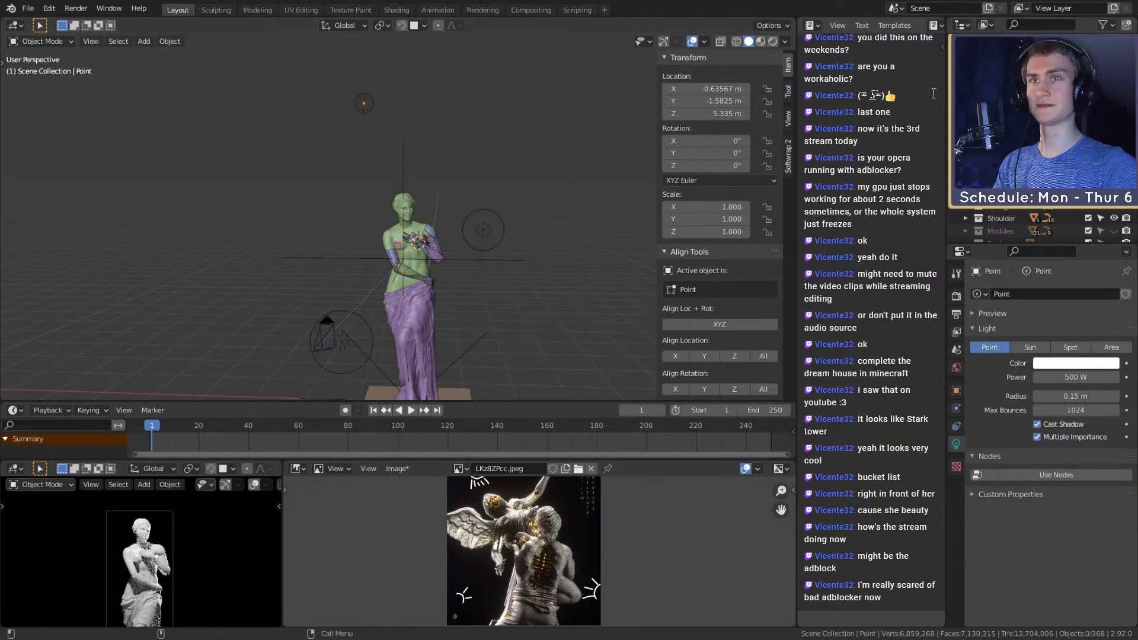
click(1113, 131)
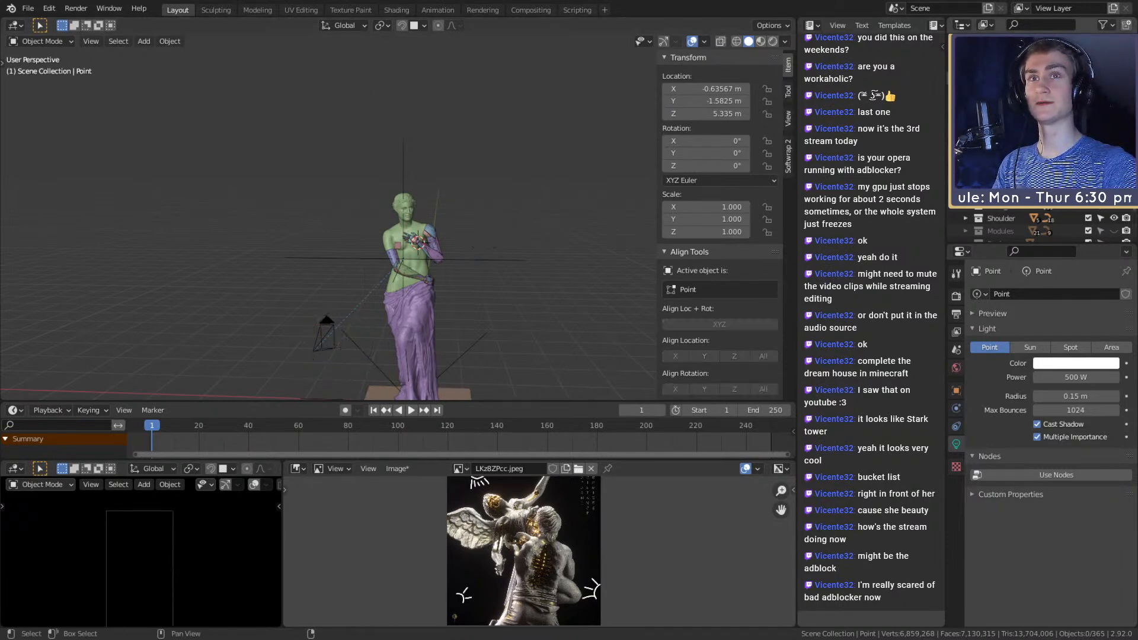
Add a new point light and place it above and in front of the statue at about X 1.29 m, Y -1.41 m, Z 5.29 m
middle_drag(409, 261, 479, 160)
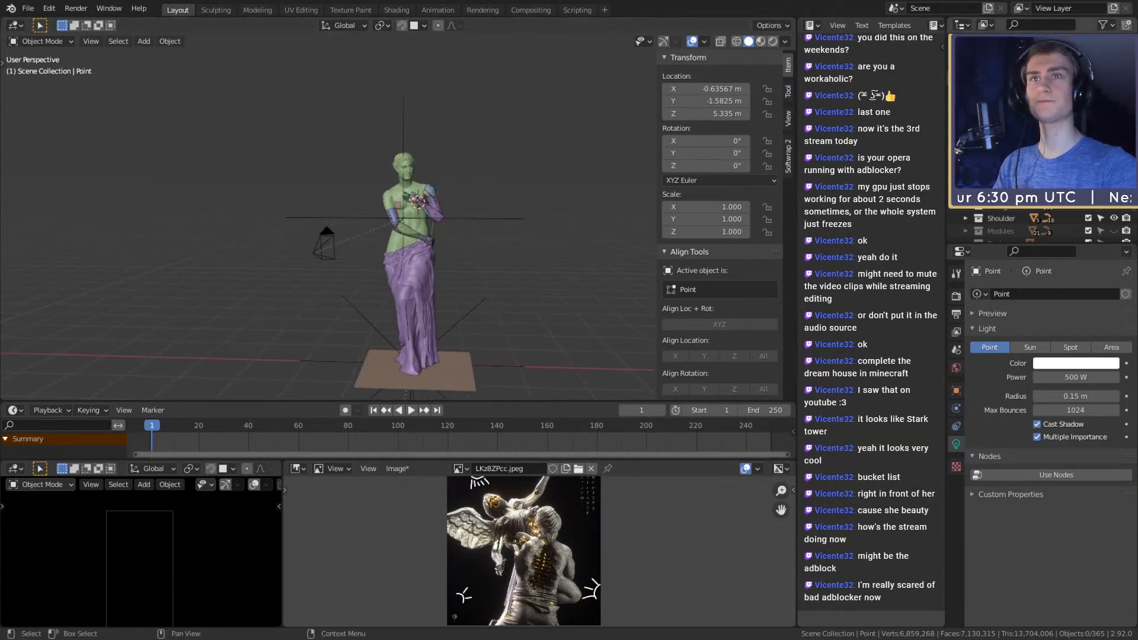
key(shift+a)
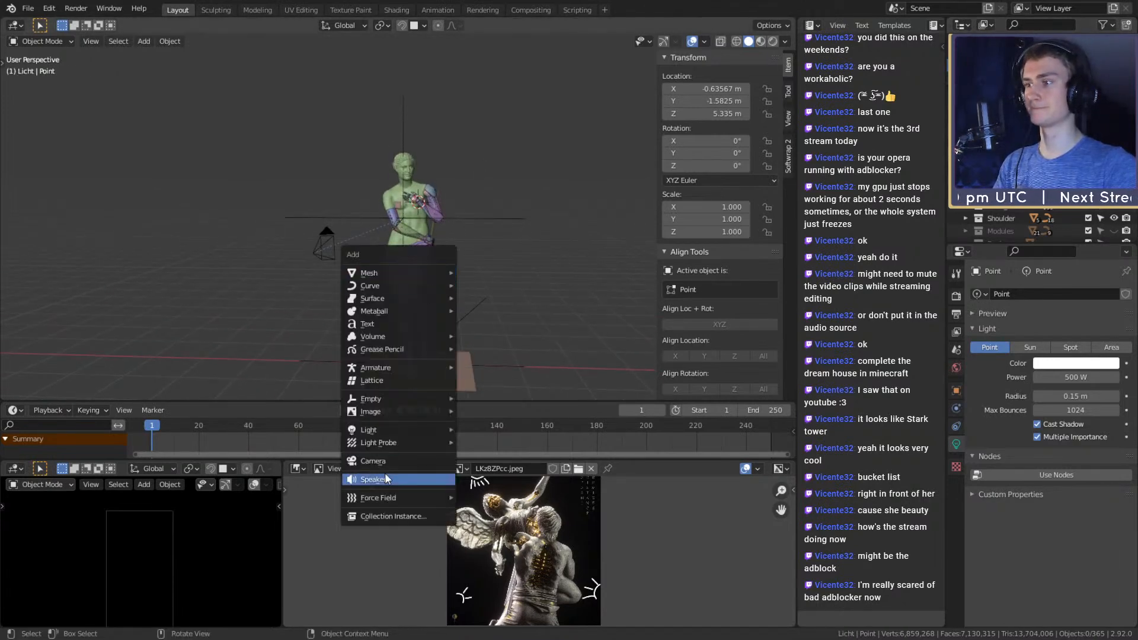
mouse_move(378, 429)
click(501, 426)
shift+middle_drag(510, 284, 453, 294)
key(g)
click(489, 203)
middle_drag(489, 203, 350, 205)
key(g)
click(553, 220)
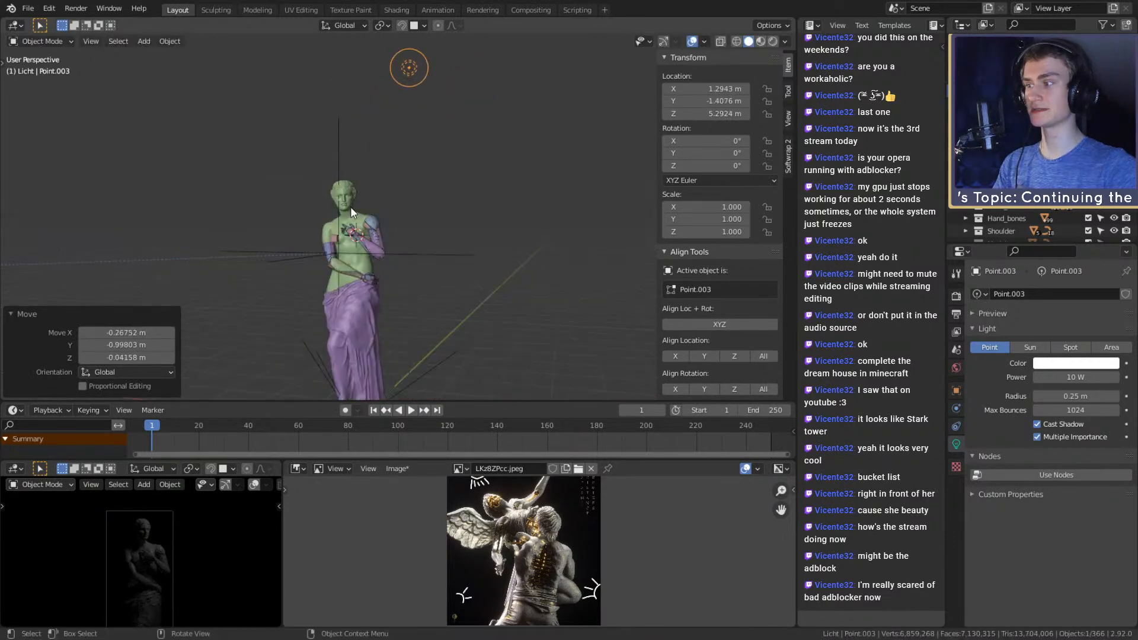
Set the new point light's power to 100 W
click(1068, 378)
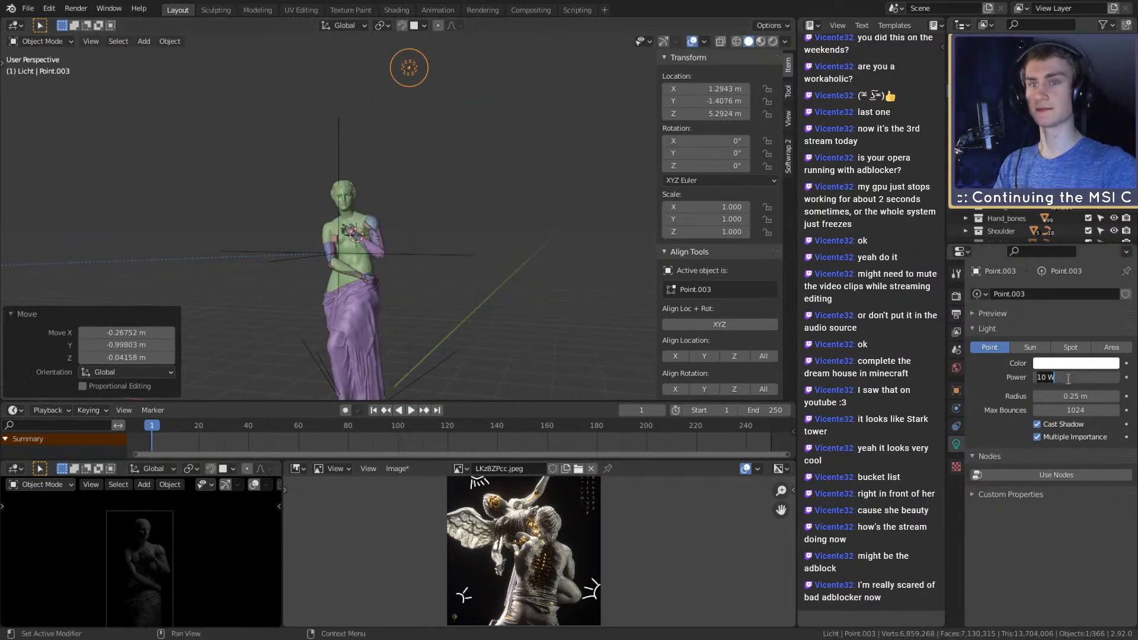
key(BackSpace)
key(BackSpace)
text(0)
key(Return)
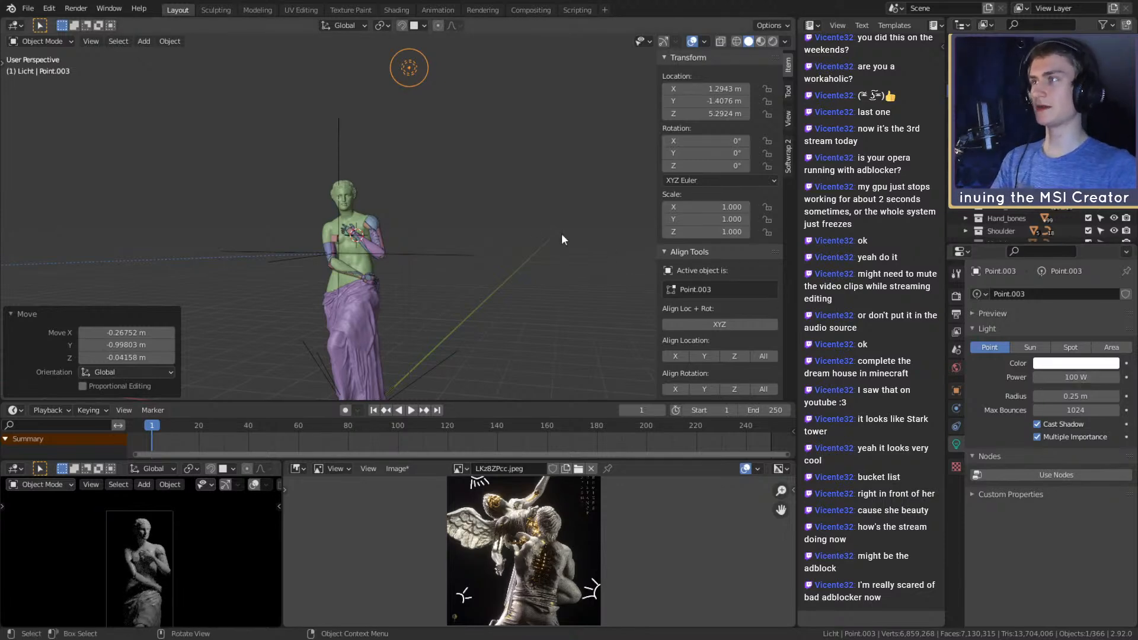
Compare the golden skeleton reference image with the winged statue reference LKzBZPcc.jpeg in the image editor
scroll(529, 549, down, 2)
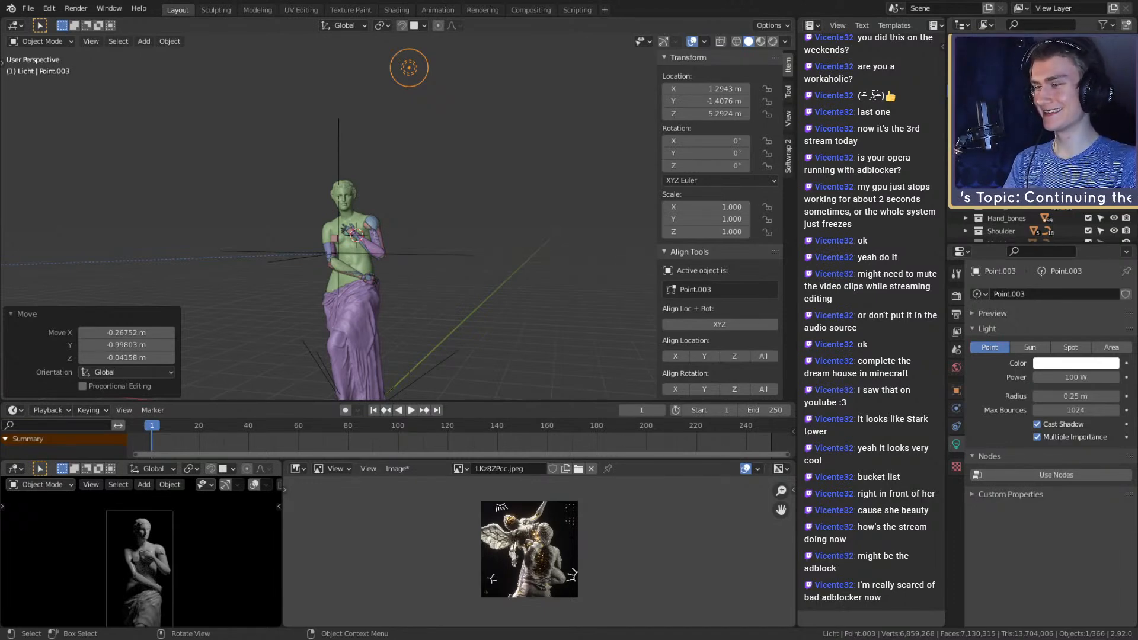
scroll(538, 544, up, 7)
middle_drag(527, 542, 567, 544)
scroll(551, 540, down, 3)
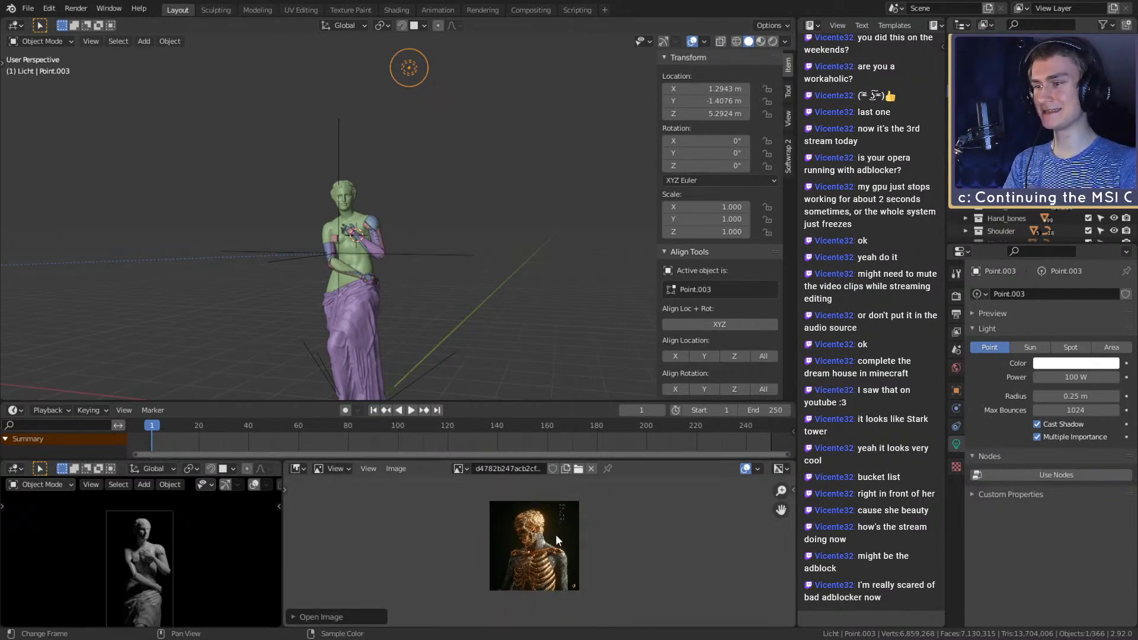
scroll(554, 533, up, 3)
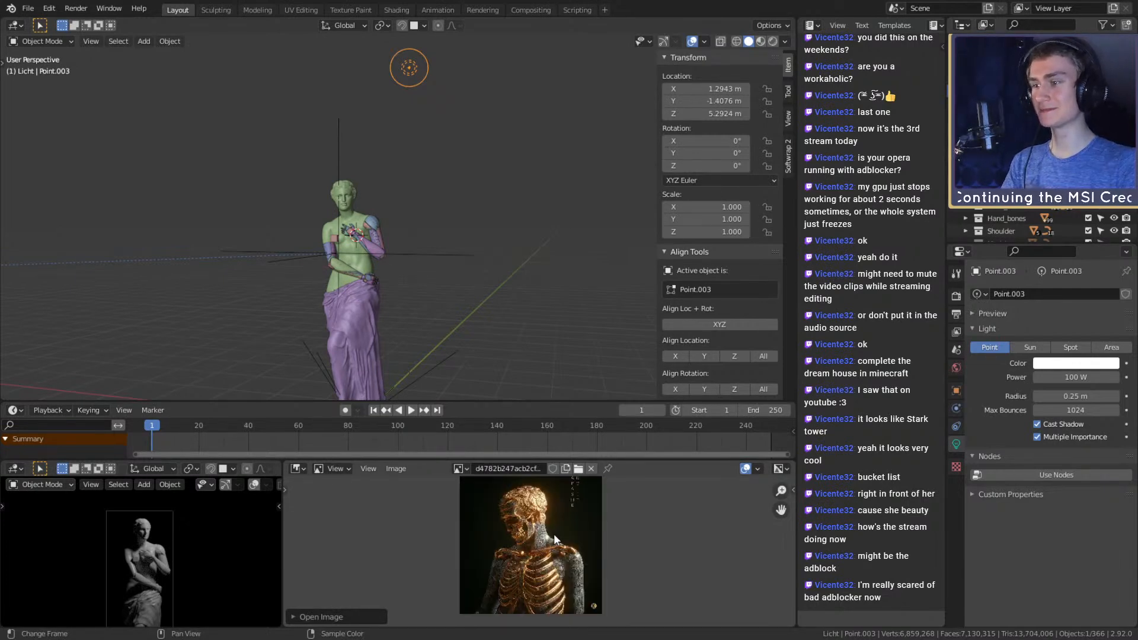
click(457, 469)
click(490, 499)
scroll(585, 509, down, 5)
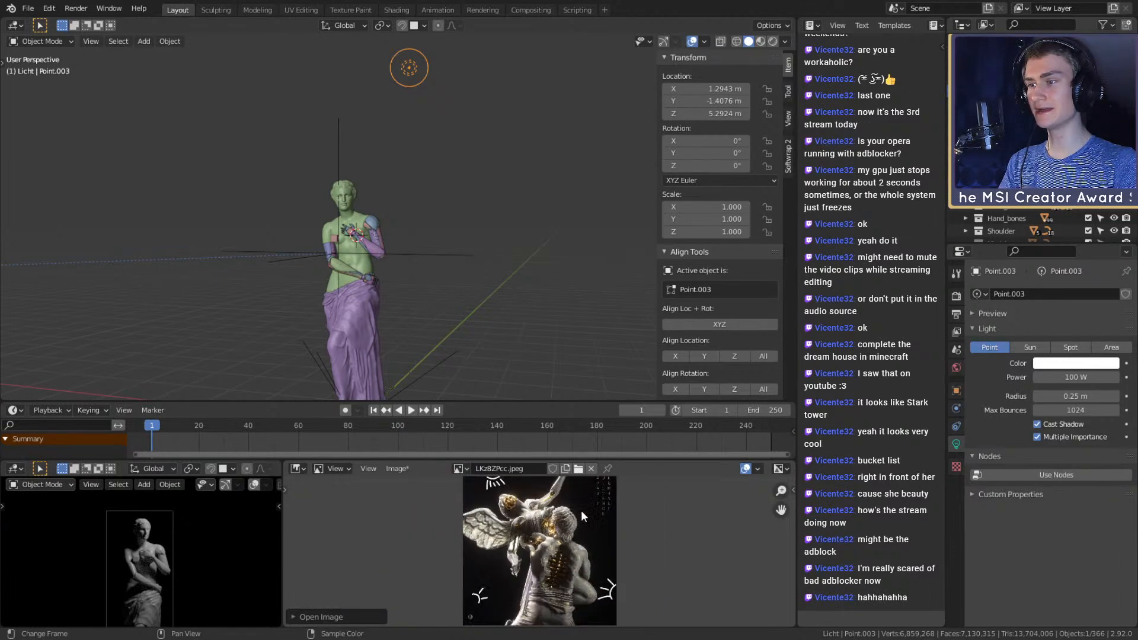
Display the reference image of the golden head with a teal skull section and examine its lighting up close
click(461, 468)
click(504, 483)
scroll(557, 534, up, 5)
scroll(561, 553, down, 2)
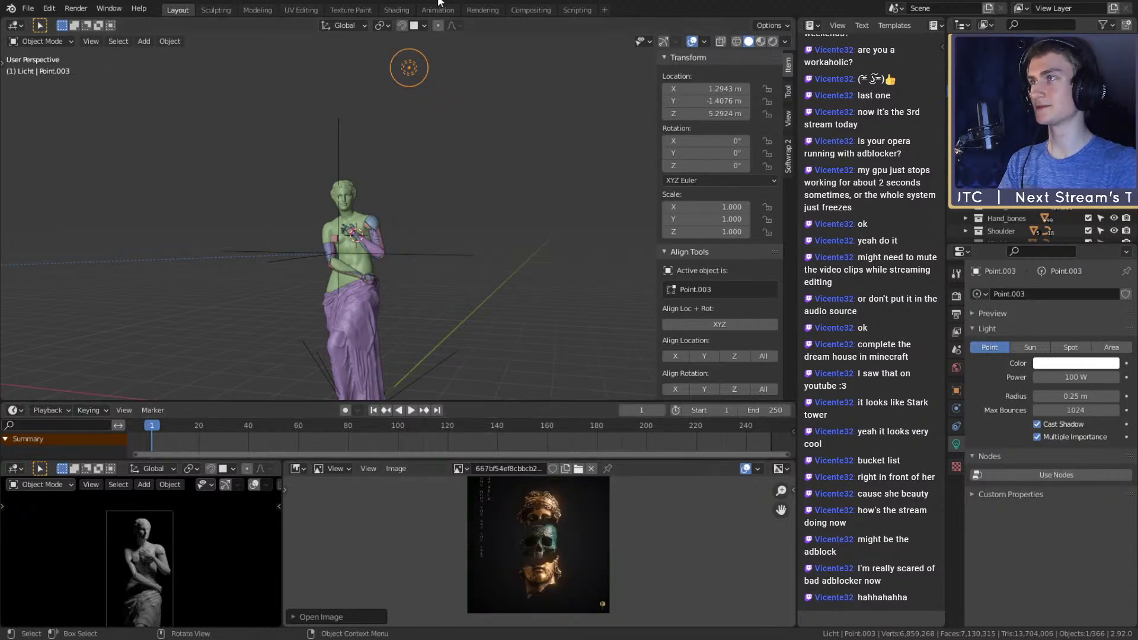
scroll(594, 567, up, 4)
scroll(592, 567, down, 4)
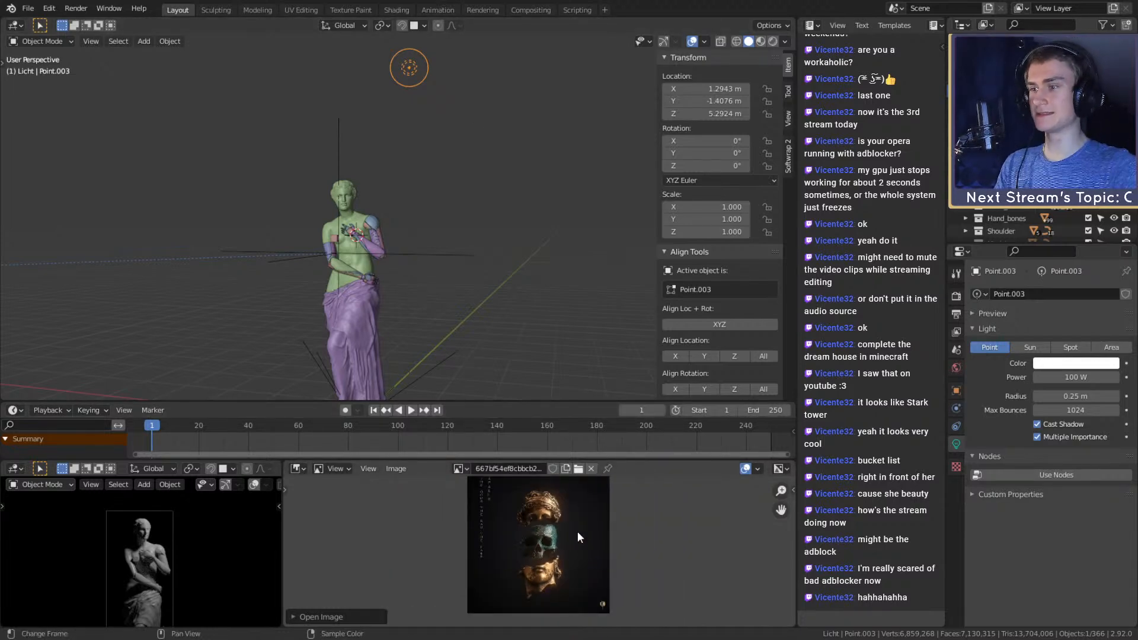
scroll(583, 525, up, 2)
scroll(574, 533, down, 1)
middle_drag(574, 524, 576, 530)
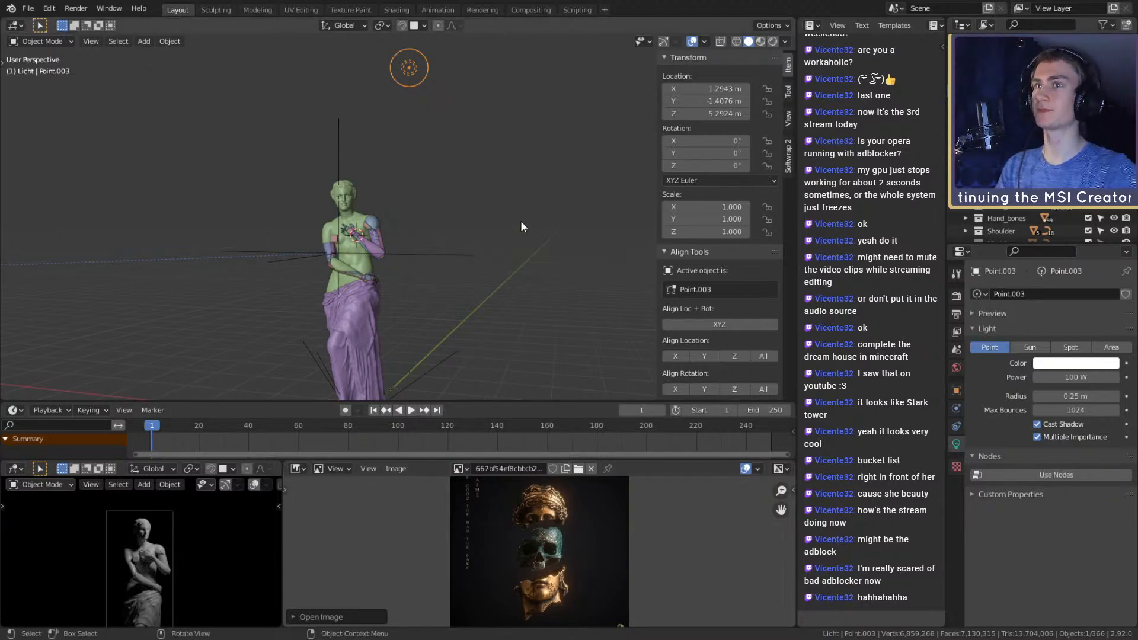
click(491, 150)
middle_drag(506, 187, 486, 168)
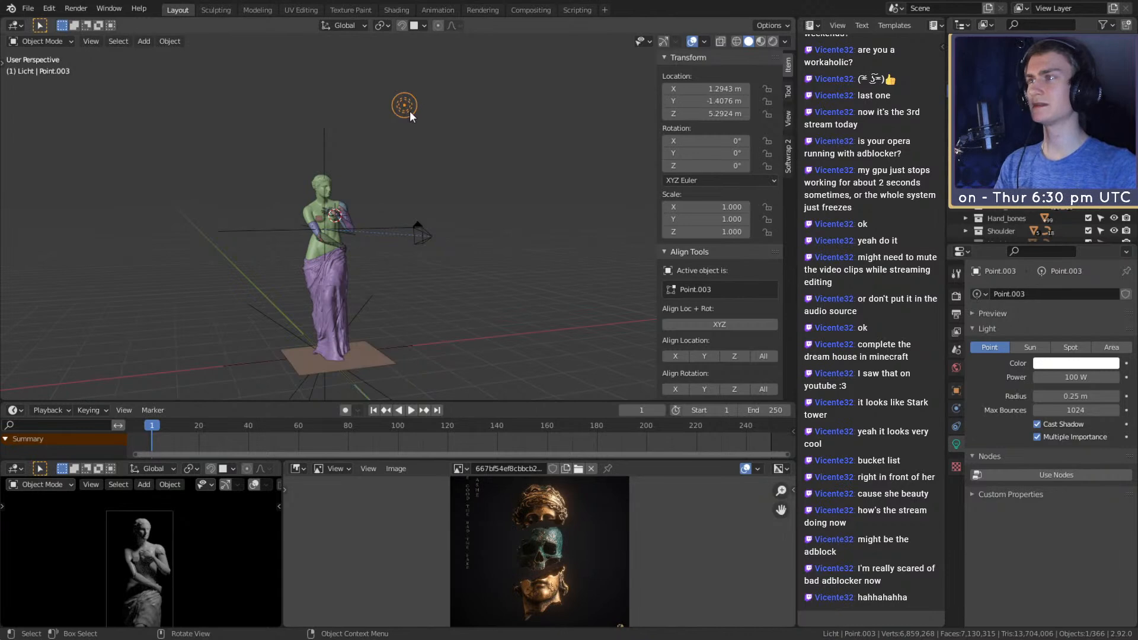
middle_drag(443, 164, 489, 156)
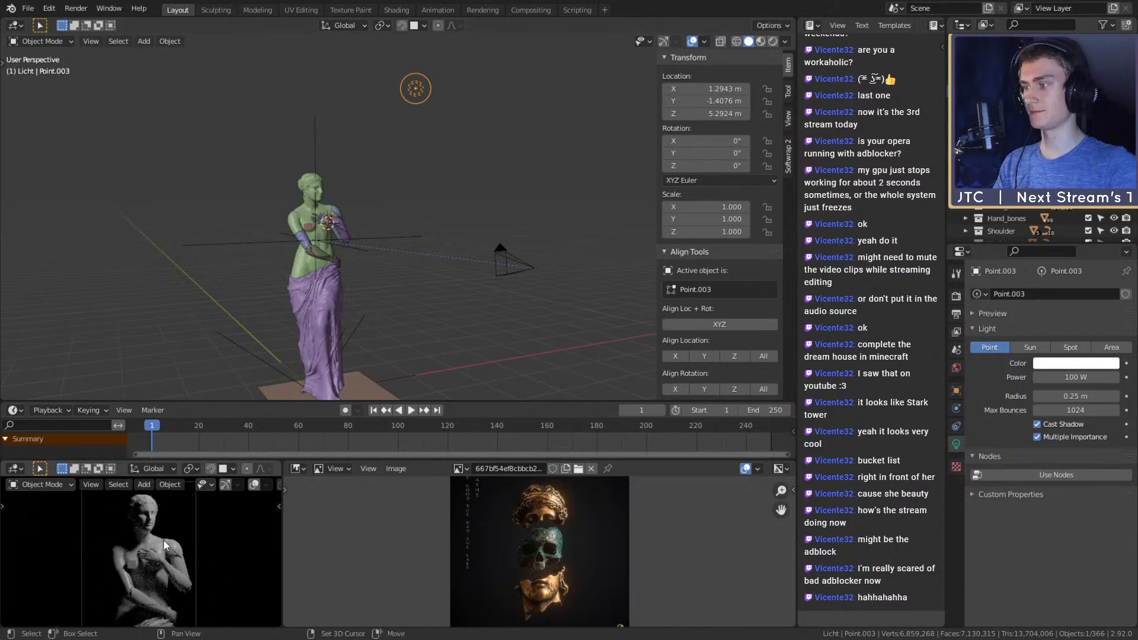
Set the power of the point light above the statue to 500 W
middle_drag(462, 186, 455, 139)
click(409, 90)
click(1061, 378)
text(500)
key(Return)
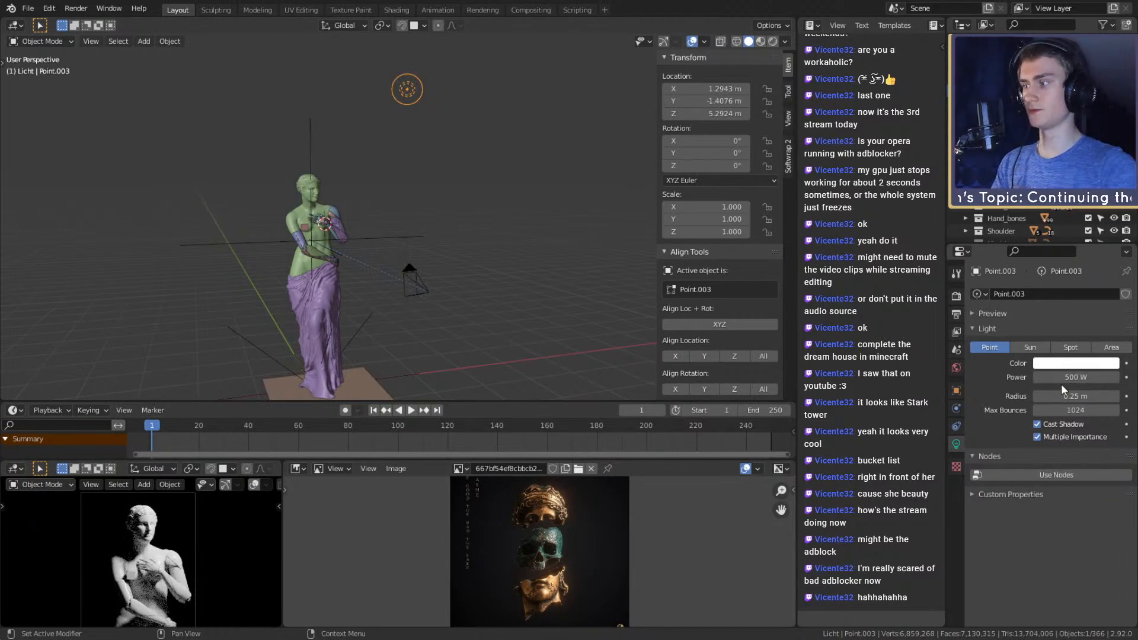
click(1070, 376)
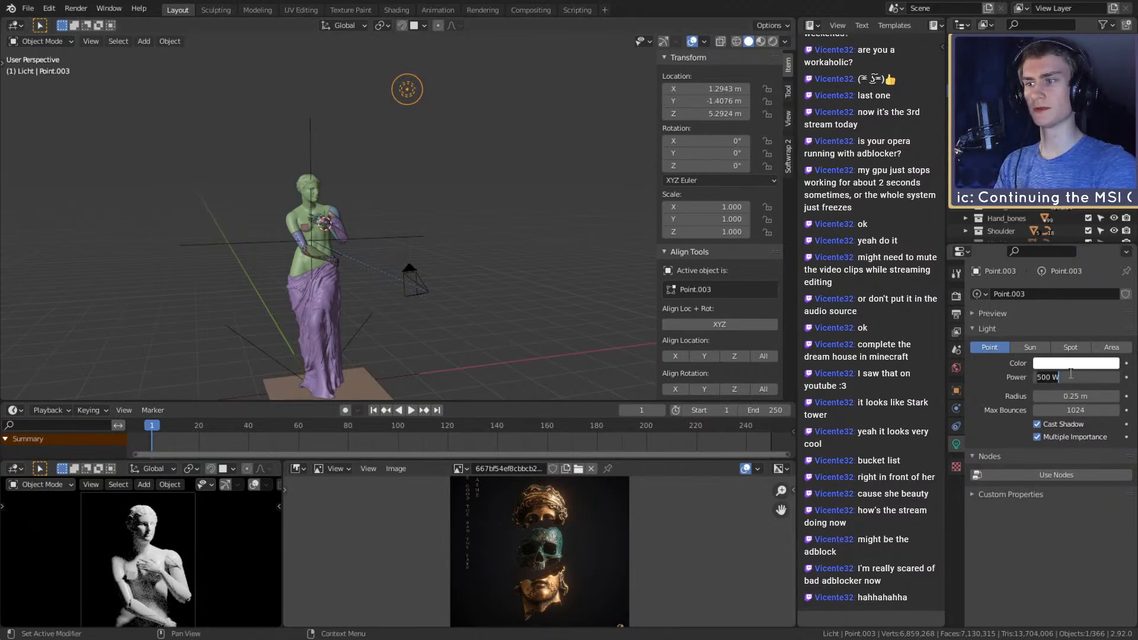
key(Return)
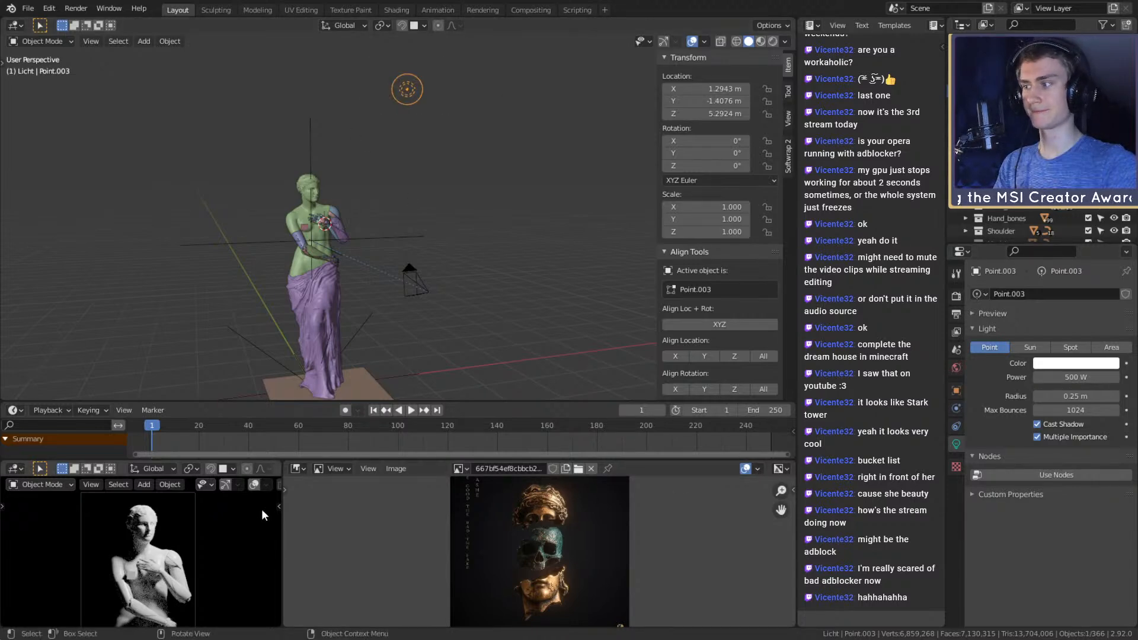
Open the statue body's Lighting_test material in the shader editor, try a roughness of about 0.818, and undo that change
click(304, 201)
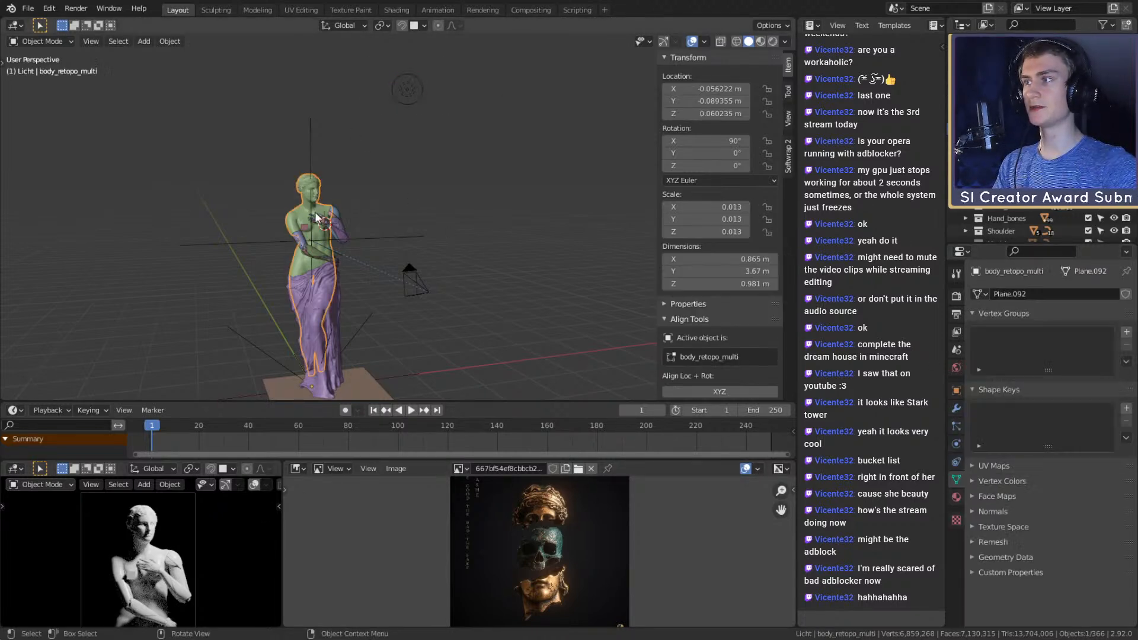
key(shift+F3)
middle_drag(541, 525, 550, 532)
scroll(555, 525, up, 5)
mouse_move(499, 512)
mouse_down()
mouse_move(476, 513)
mouse_move(516, 514)
mouse_up()
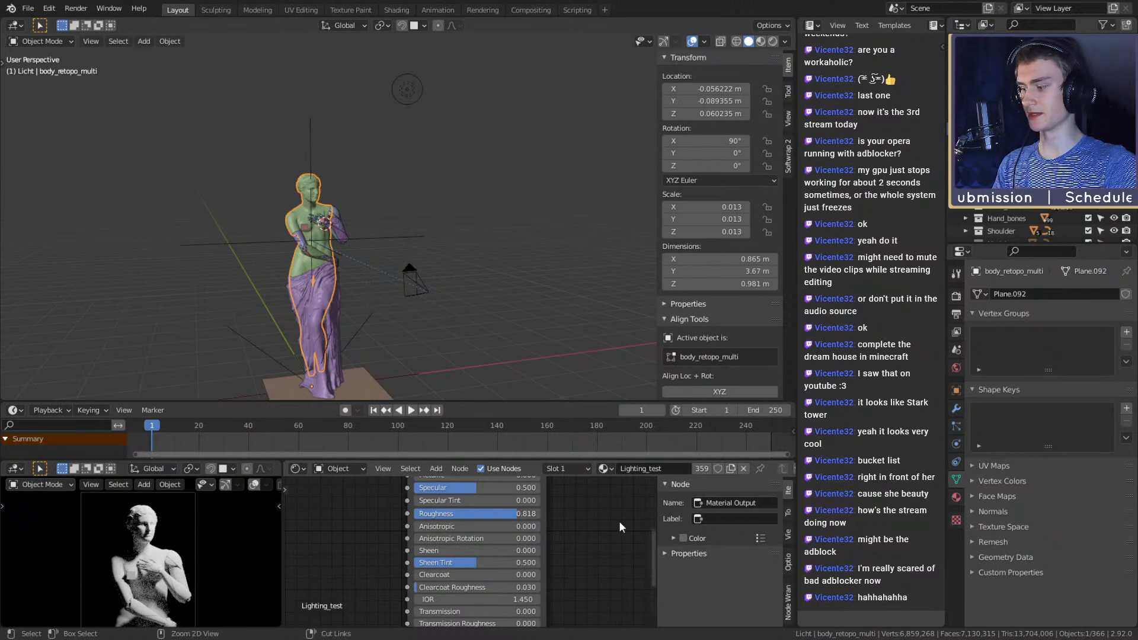
key(ctrl+z)
Try powers of 250 W and 300 W on the point light above the statue, and settle on 400 W
click(413, 95)
click(408, 90)
click(1060, 378)
text(250)
key(Return)
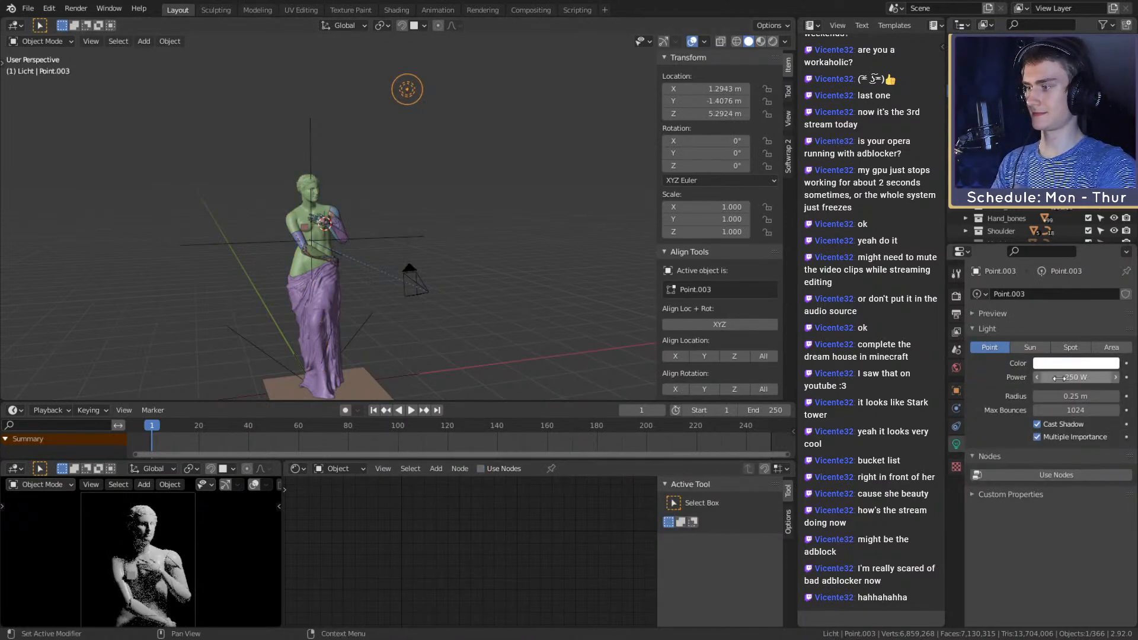
click(1067, 379)
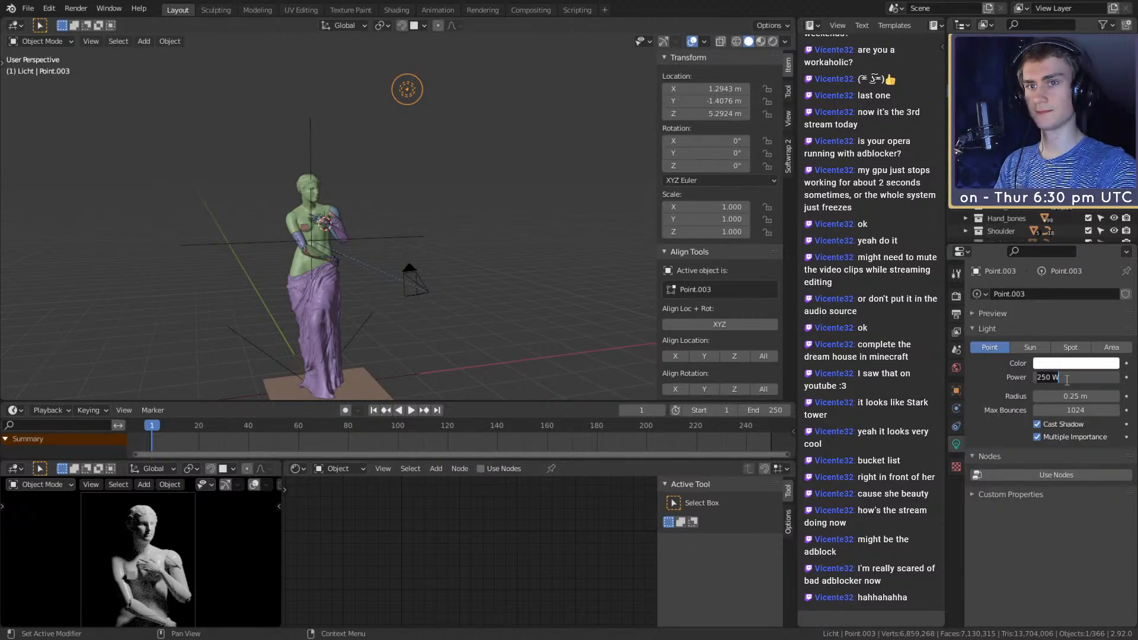
text(300)
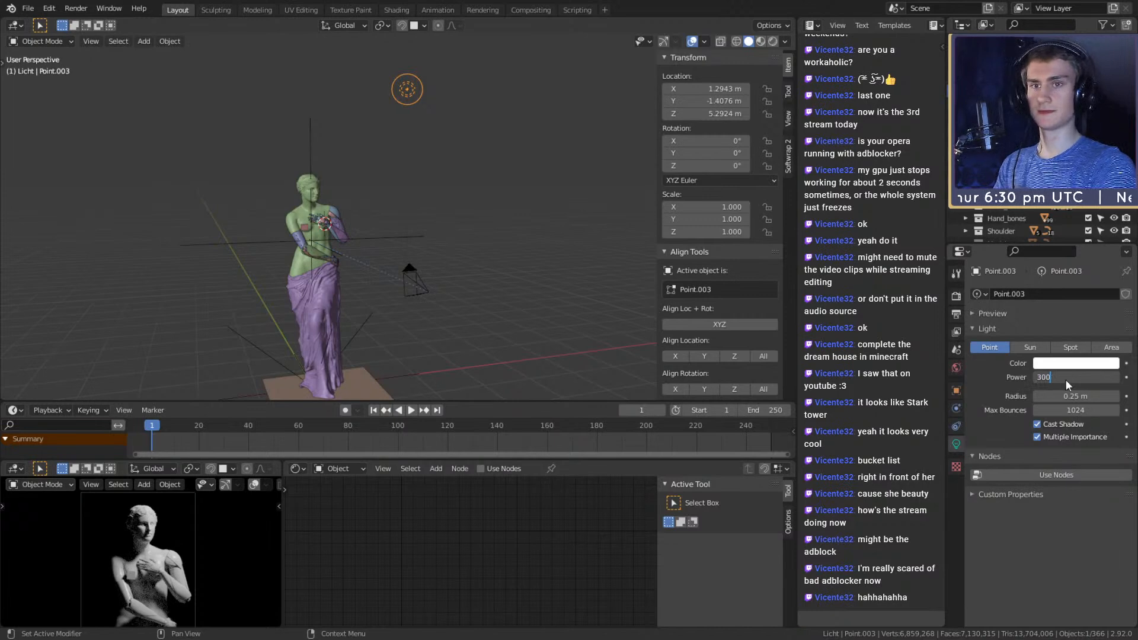
key(Return)
click(1065, 377)
text(400)
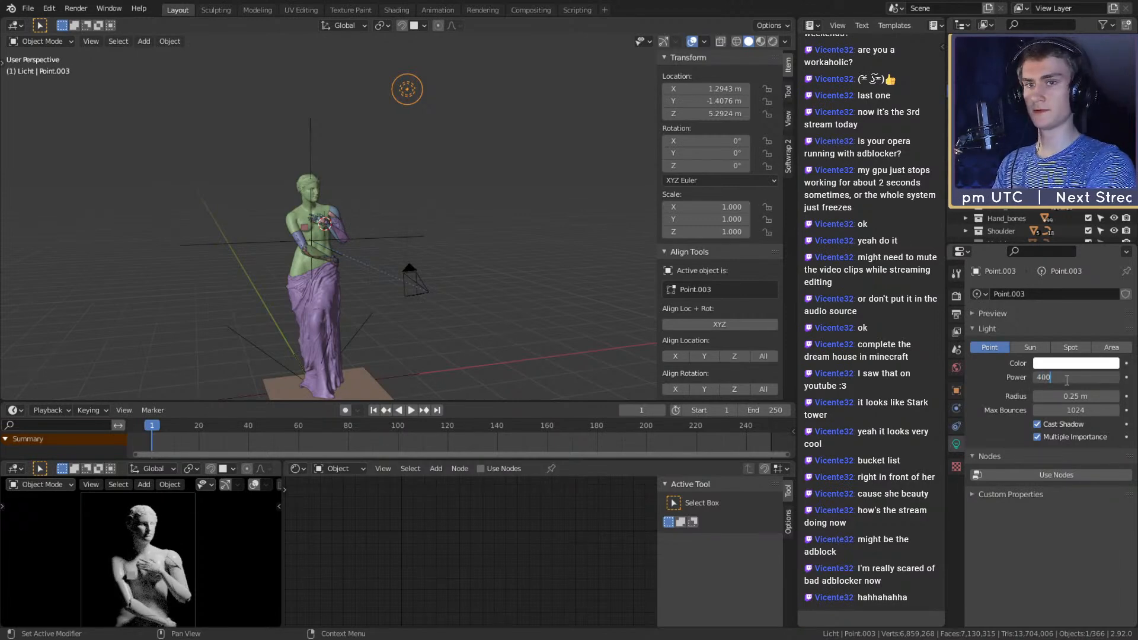
key(Return)
Lower the point light and move it outward by about 0.67 m in X, -0.37 m in Y and -1.25 m in Z
click(410, 127)
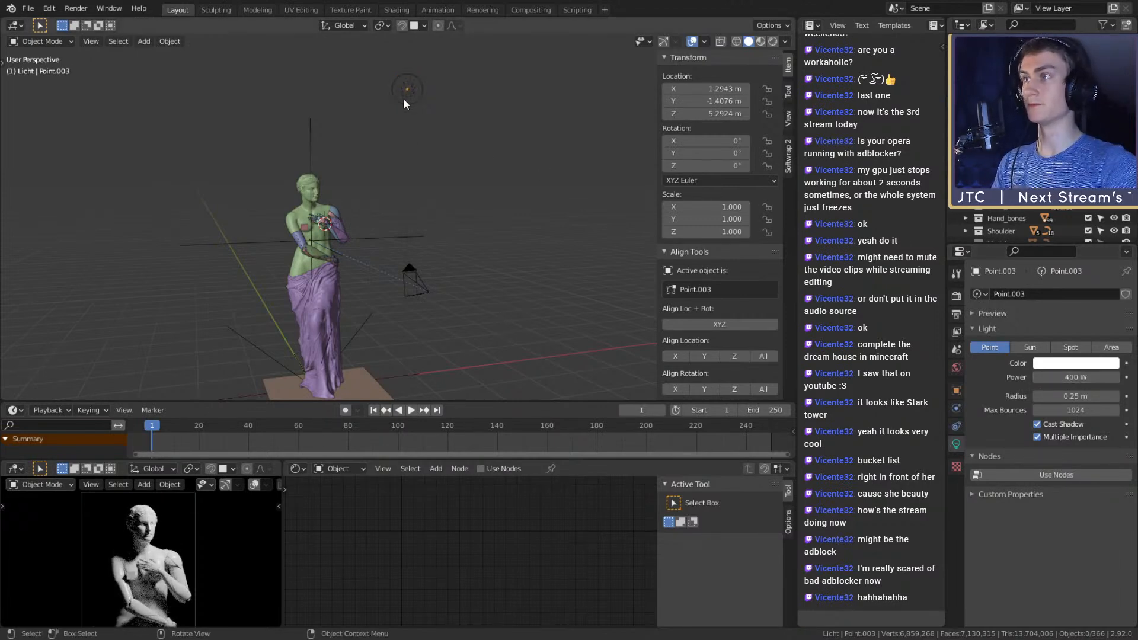
scroll(150, 538, up, 5)
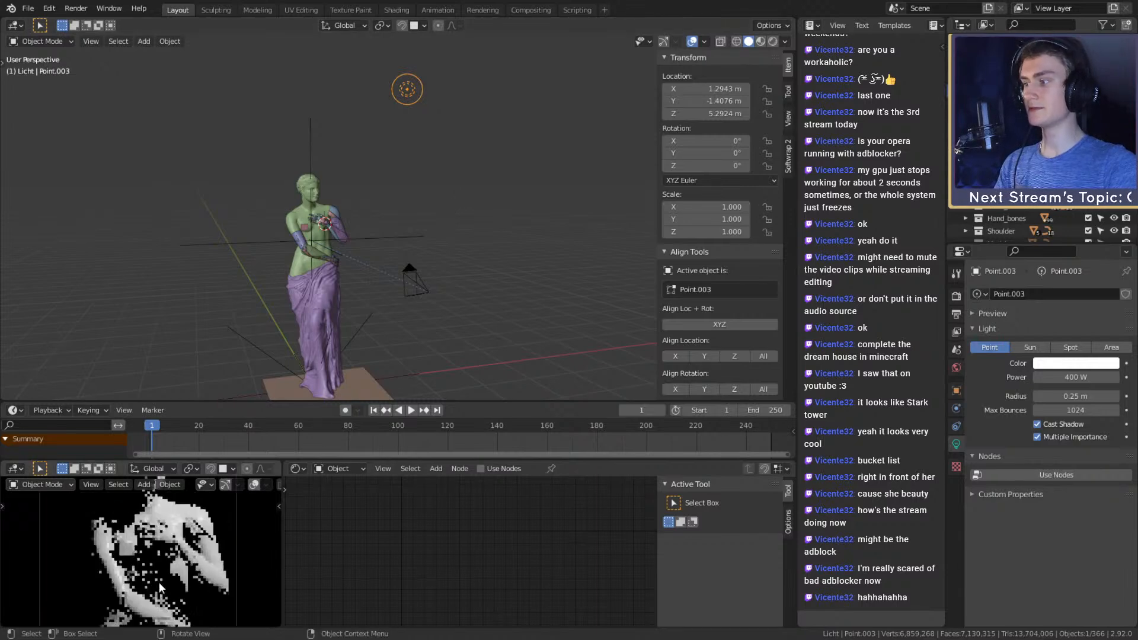
scroll(151, 538, down, 4)
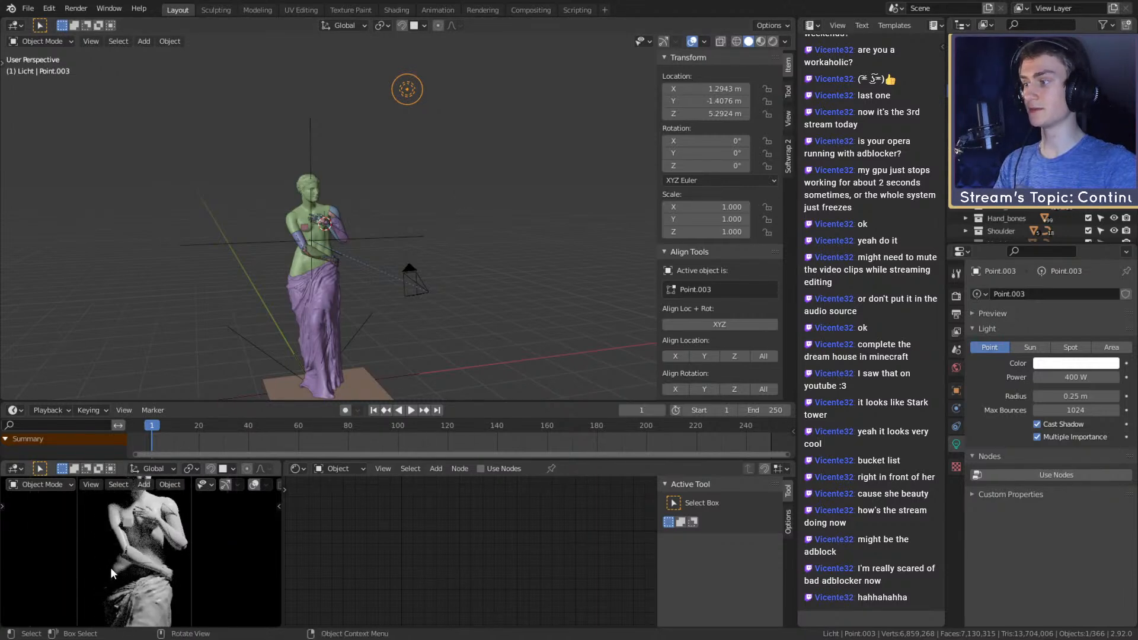
middle_drag(108, 563, 143, 544)
scroll(142, 541, down, 2)
scroll(409, 138, down, 2)
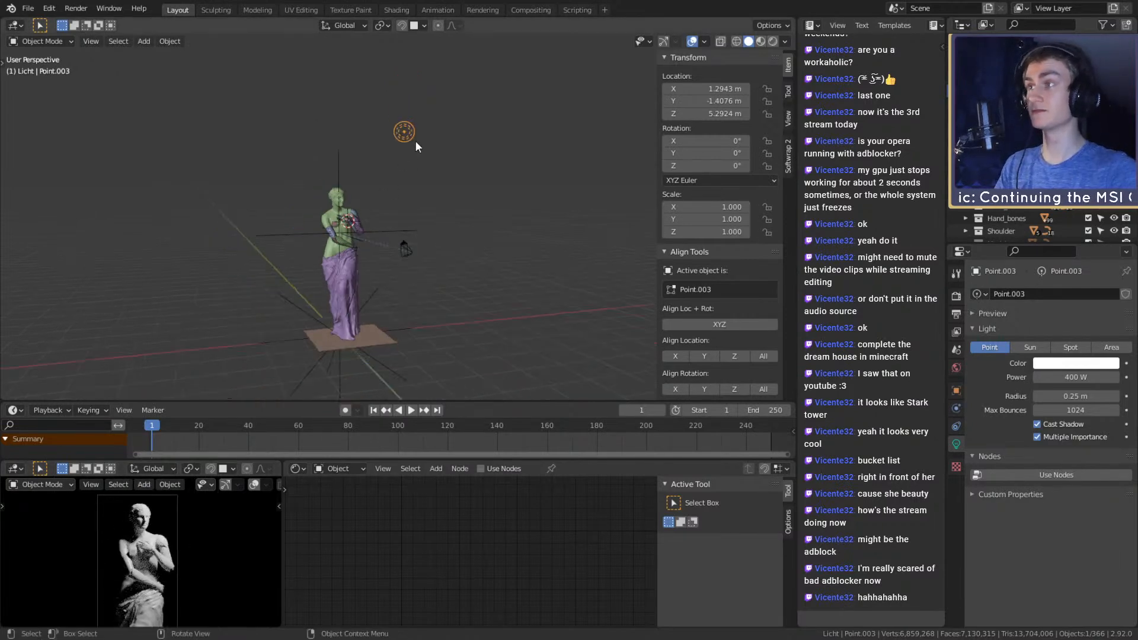
shift+middle_drag(410, 142, 410, 153)
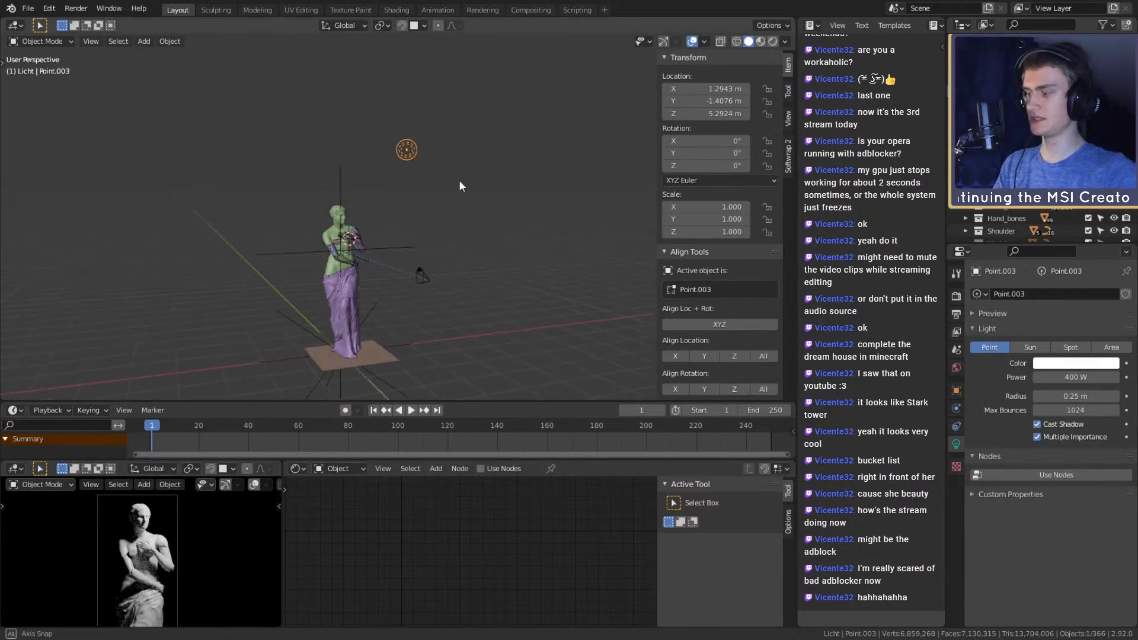
key(g)
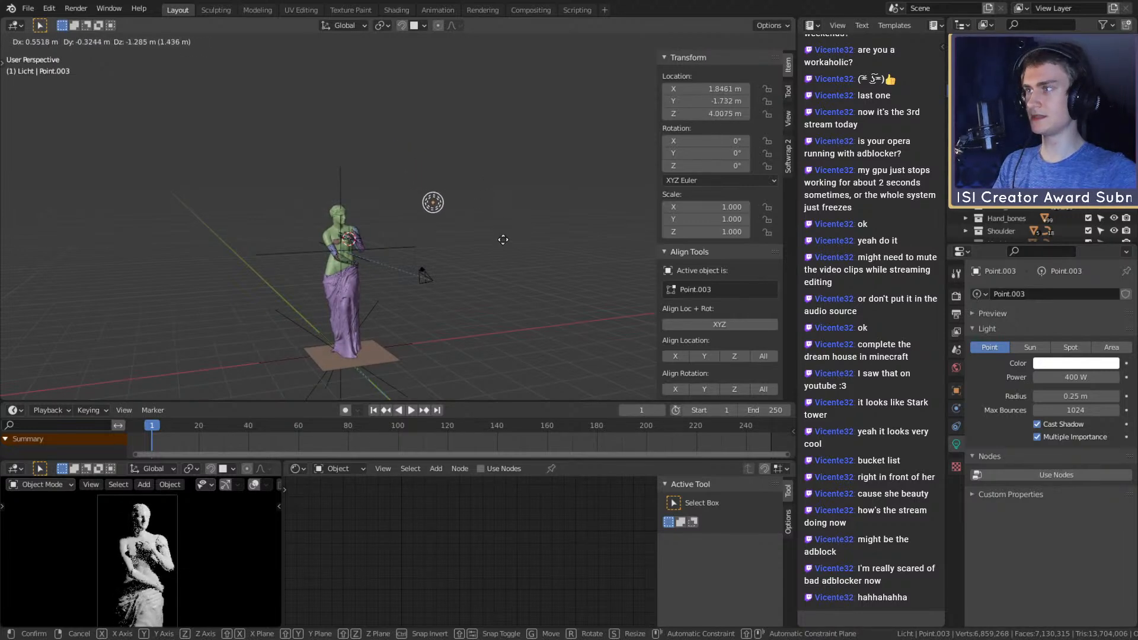
click(509, 236)
Reposition the point light at about X 2.13 m, Y -1.36 m, Z 4.14 m and inspect the shading on the face
middle_drag(510, 235, 436, 217)
key(g)
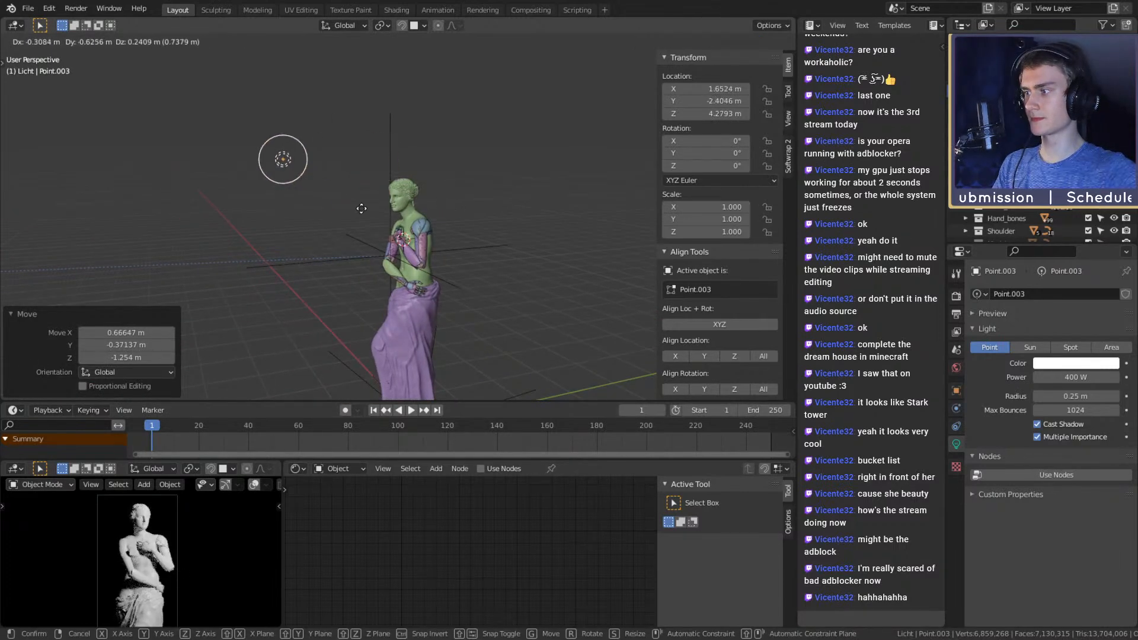
click(472, 222)
scroll(176, 564, up, 4)
shift+middle_drag(177, 564, 151, 558)
scroll(182, 563, up, 4)
scroll(151, 557, down, 4)
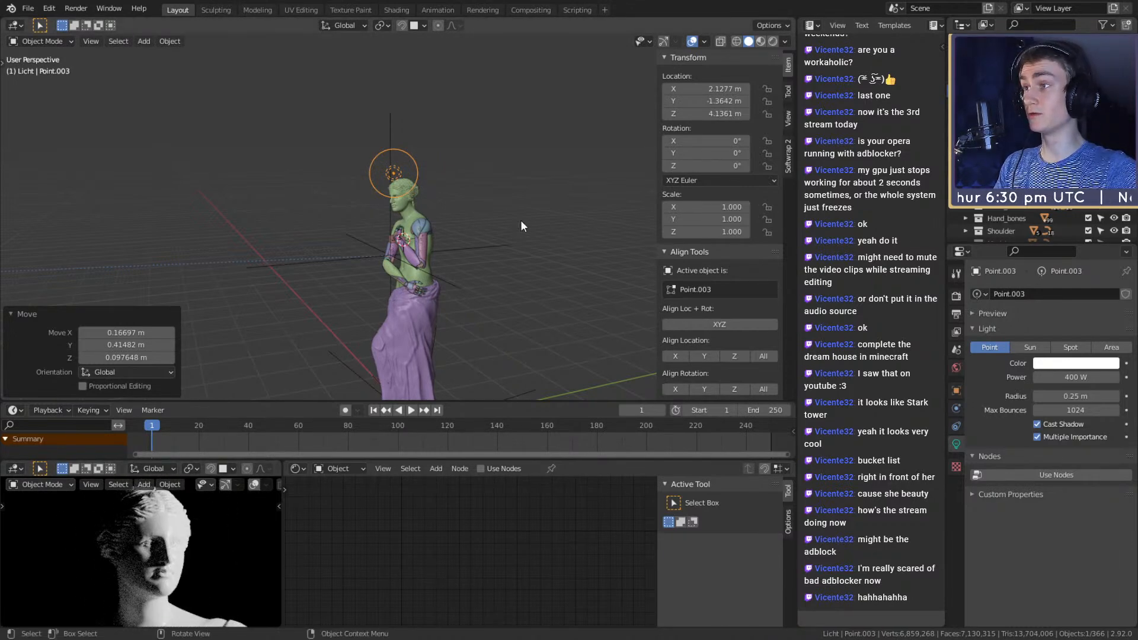
Try a radius of 0.59 m on the point light and inspect the shadow softness on the rendered statue
click(392, 173)
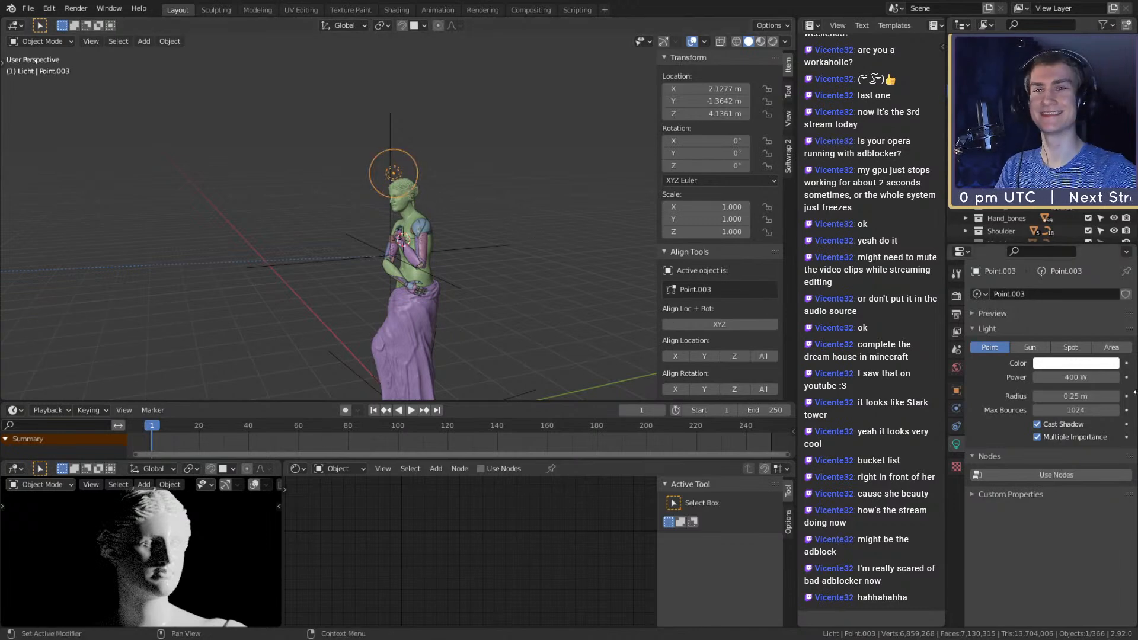
drag(1076, 396, 1130, 396)
drag(1075, 396, 1067, 397)
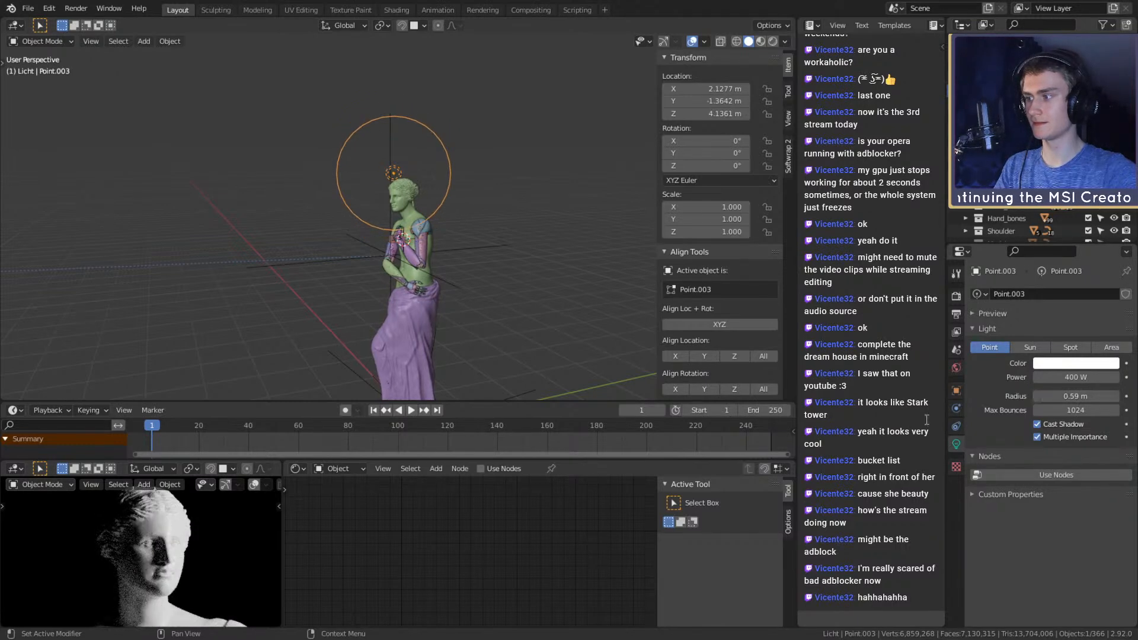
scroll(206, 552, down, 4)
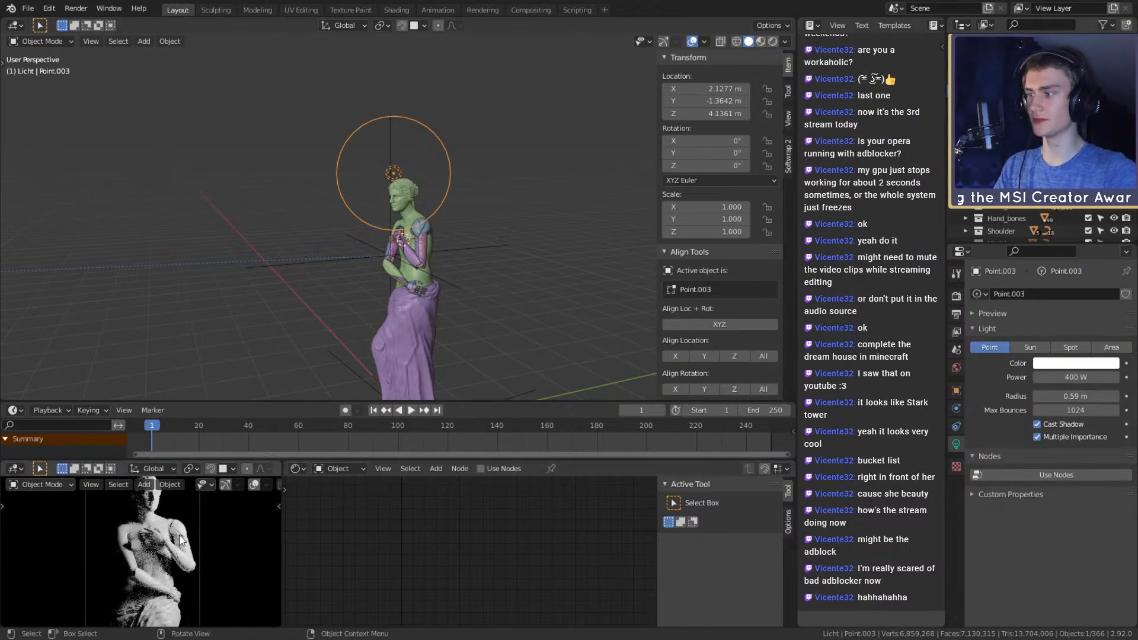
scroll(176, 556, up, 5)
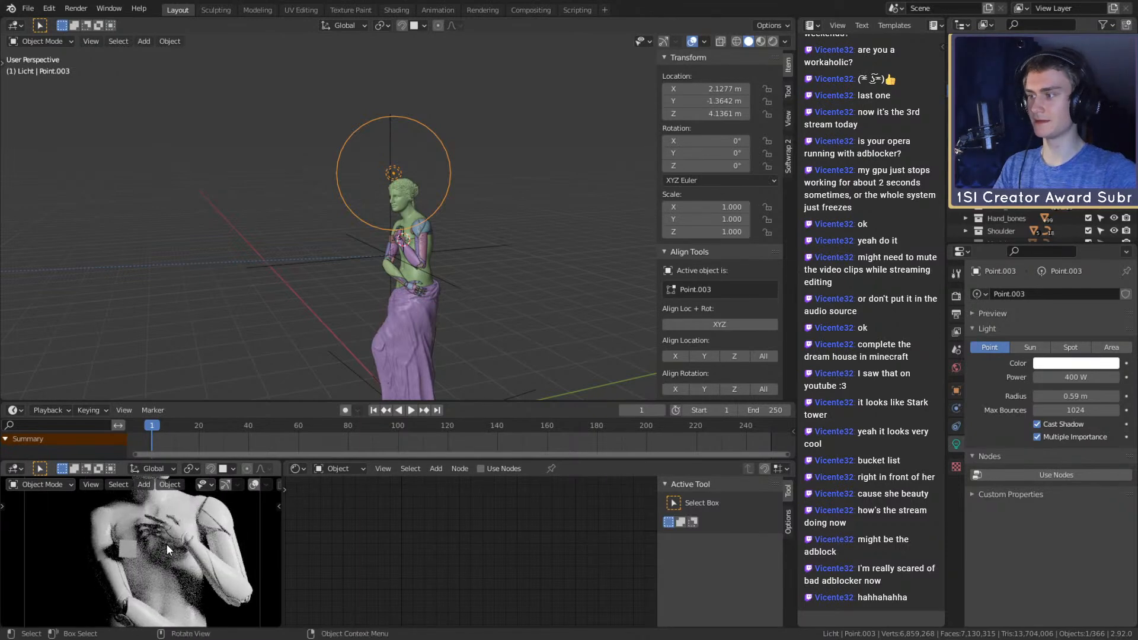
scroll(166, 551, down, 4)
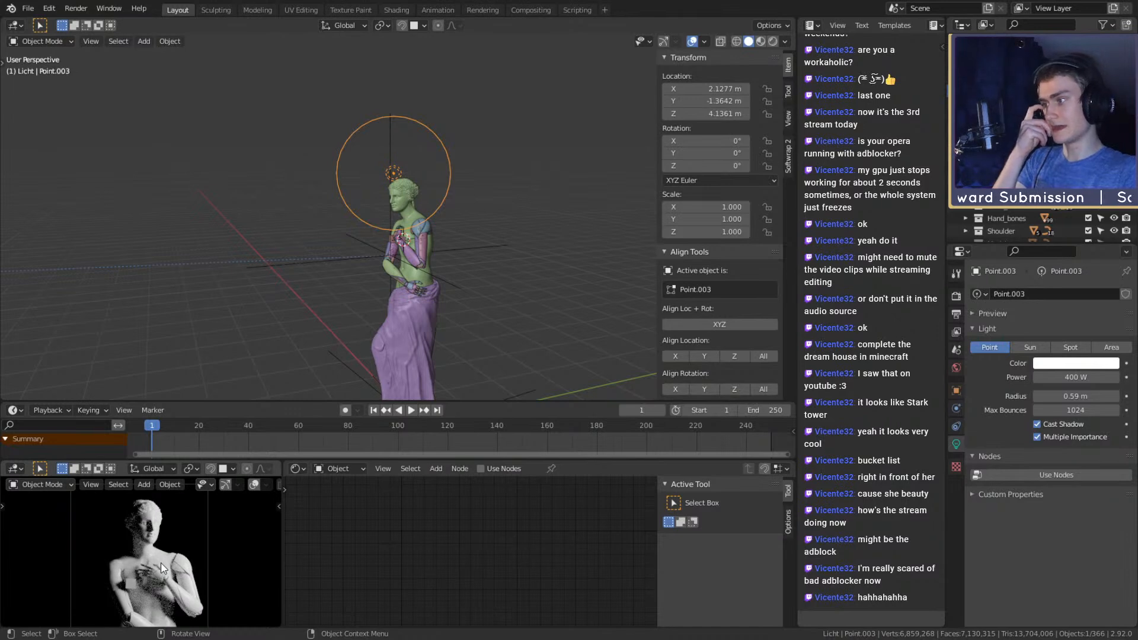
scroll(160, 568, down, 4)
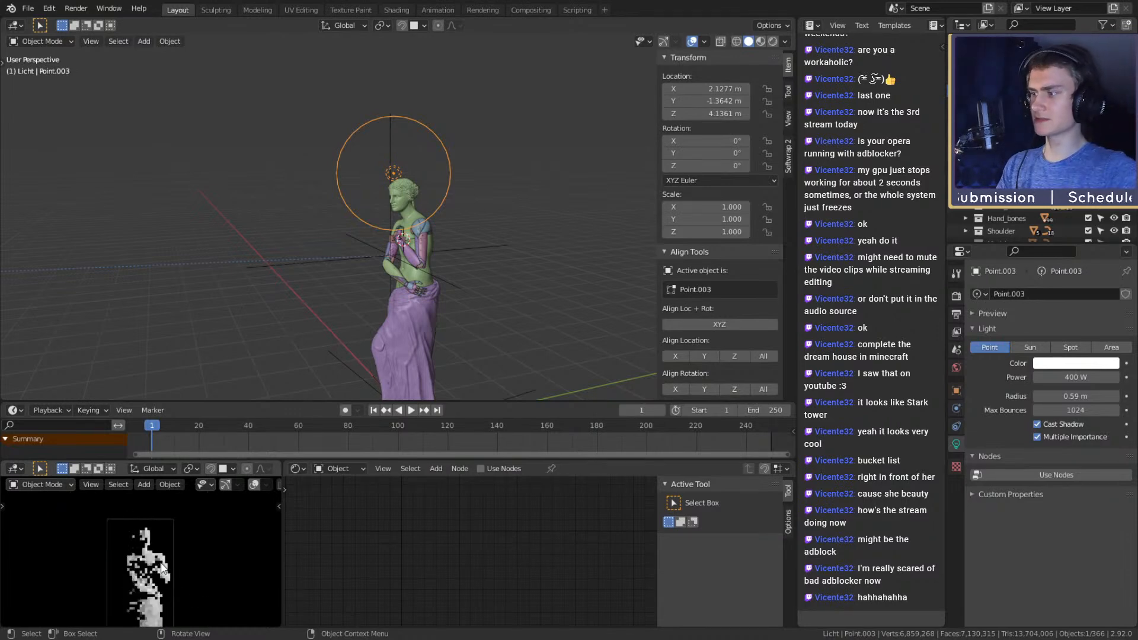
scroll(155, 562, up, 1)
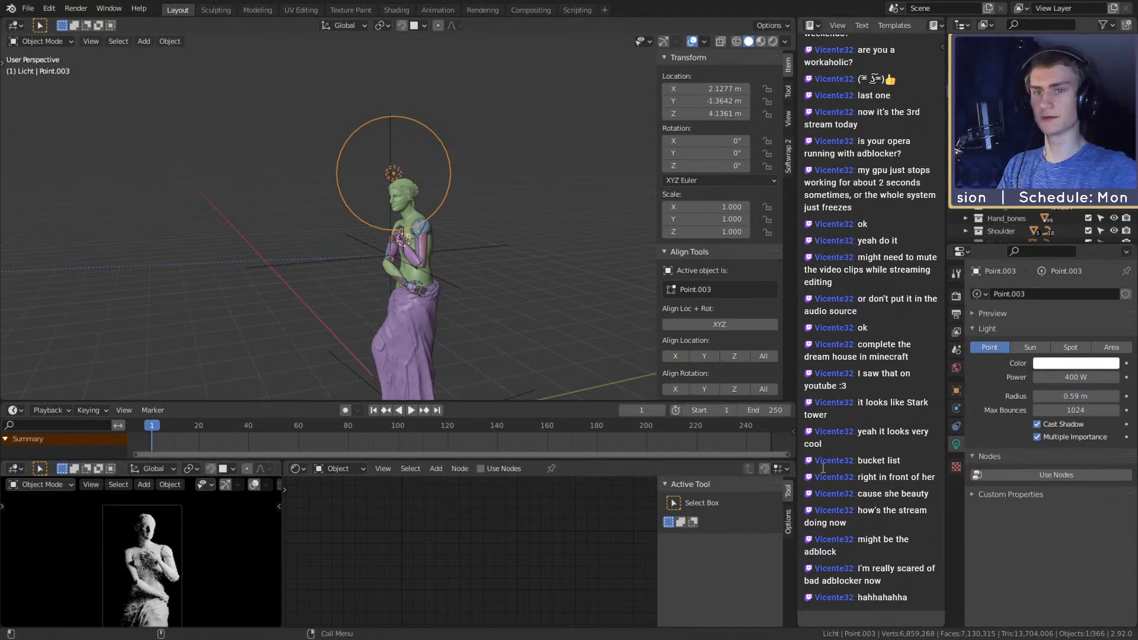
Set the point light's radius to 0.3 m
mouse_move(1075, 397)
mouse_down()
mouse_move(1049, 397)
mouse_move(1072, 396)
mouse_up()
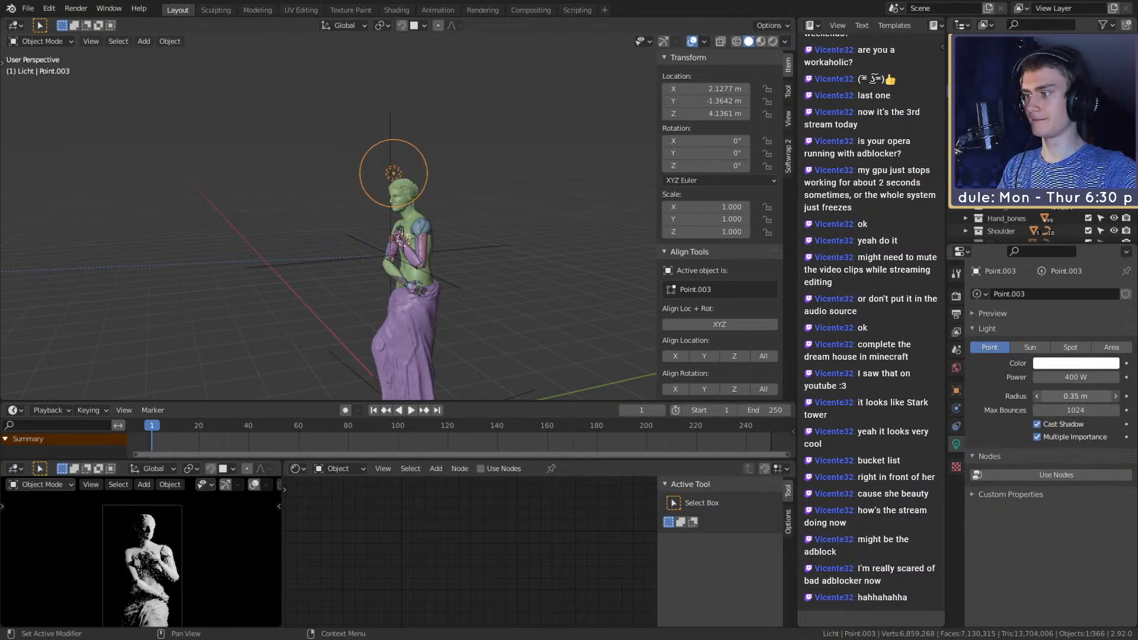
click(1071, 395)
text(30)
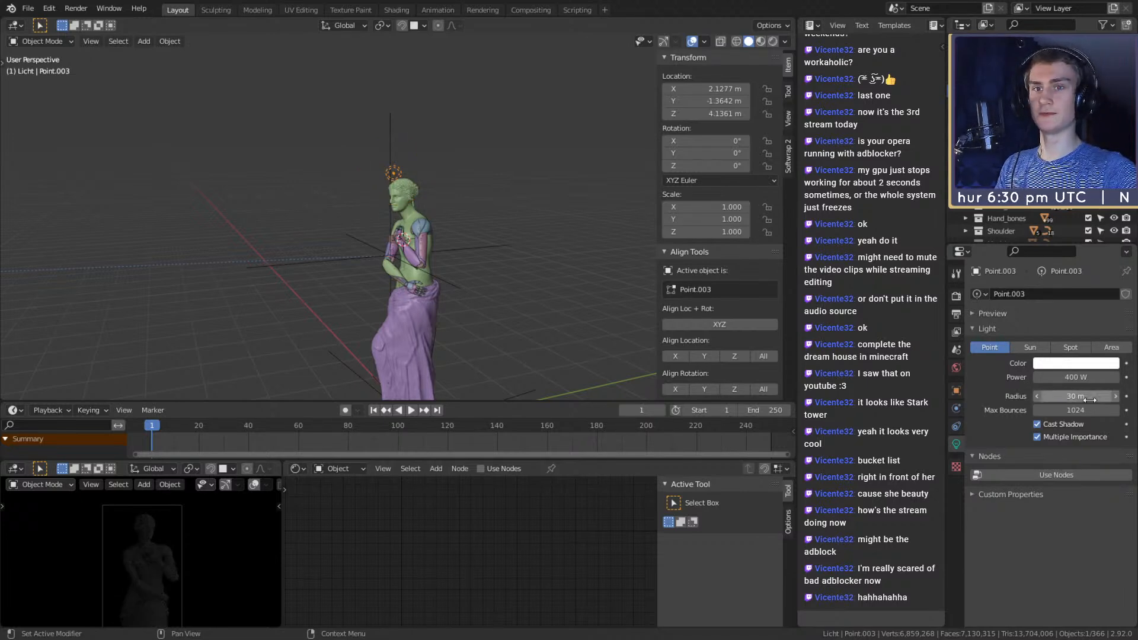
text( m)
text(.3)
key(Return)
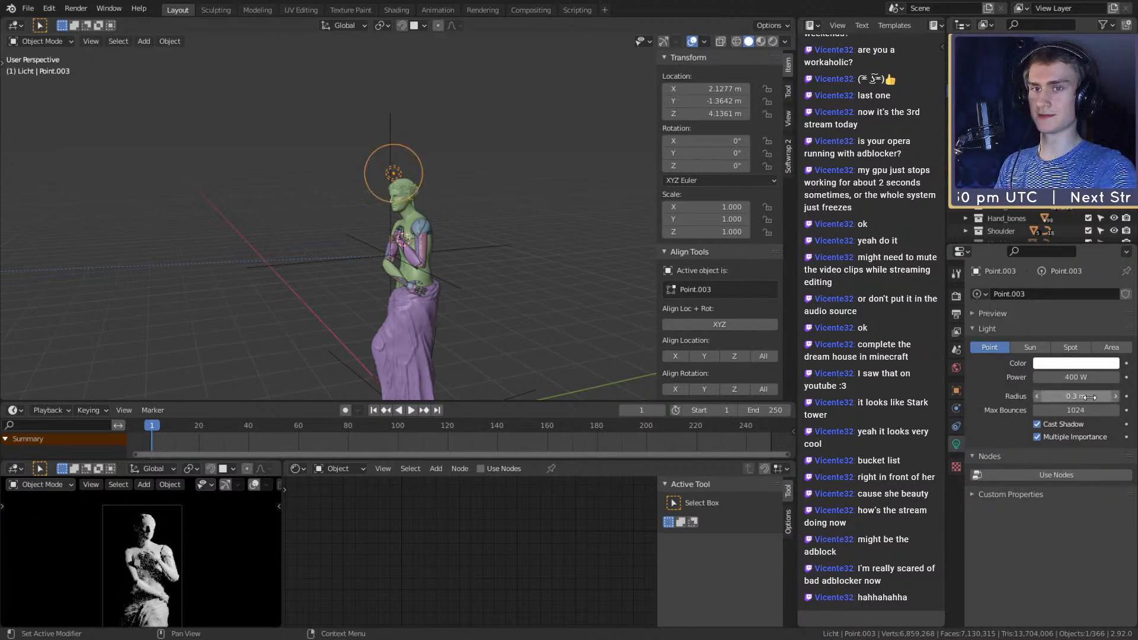
click(595, 184)
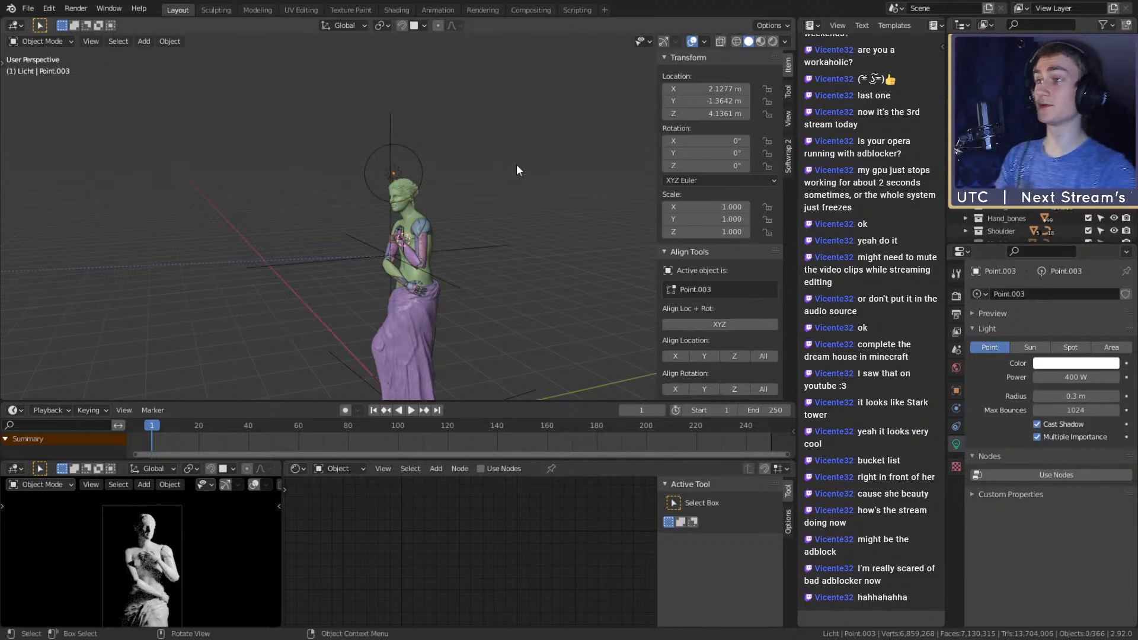
Duplicate the point light and place the copy on the statue's opposite side at about X -2.43 m, Y 0.76 m, Z 2.41 m
middle_drag(517, 165, 569, 182)
click(475, 171)
middle_drag(475, 170, 553, 205)
key(shift+d)
click(197, 374)
middle_drag(198, 373, 430, 267)
key(g)
click(459, 273)
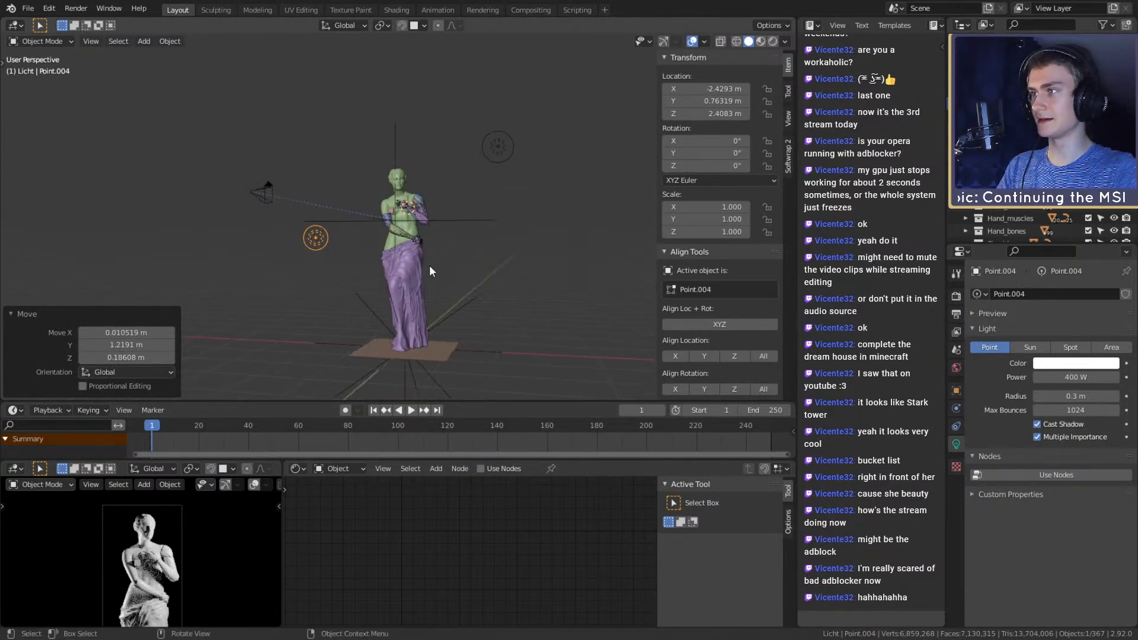
Set the duplicated light's power to 100 W and move it to about X -2.57 m, Y -0.31 m, Z 2.90 m
click(1076, 378)
text(100)
key(Return)
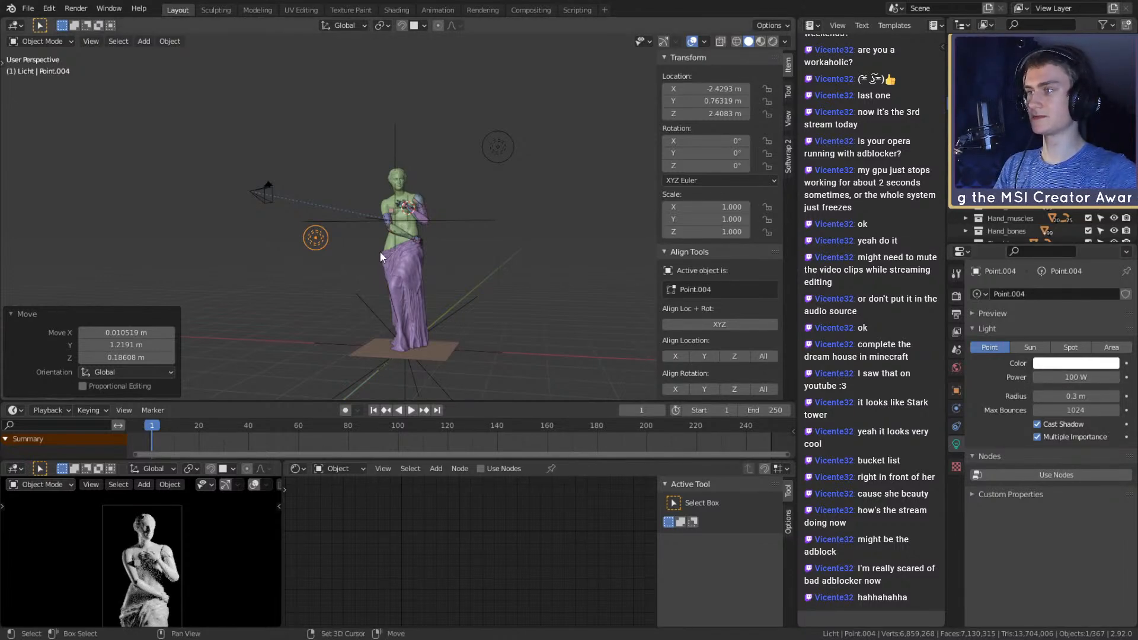
middle_drag(390, 254, 297, 290)
key(g)
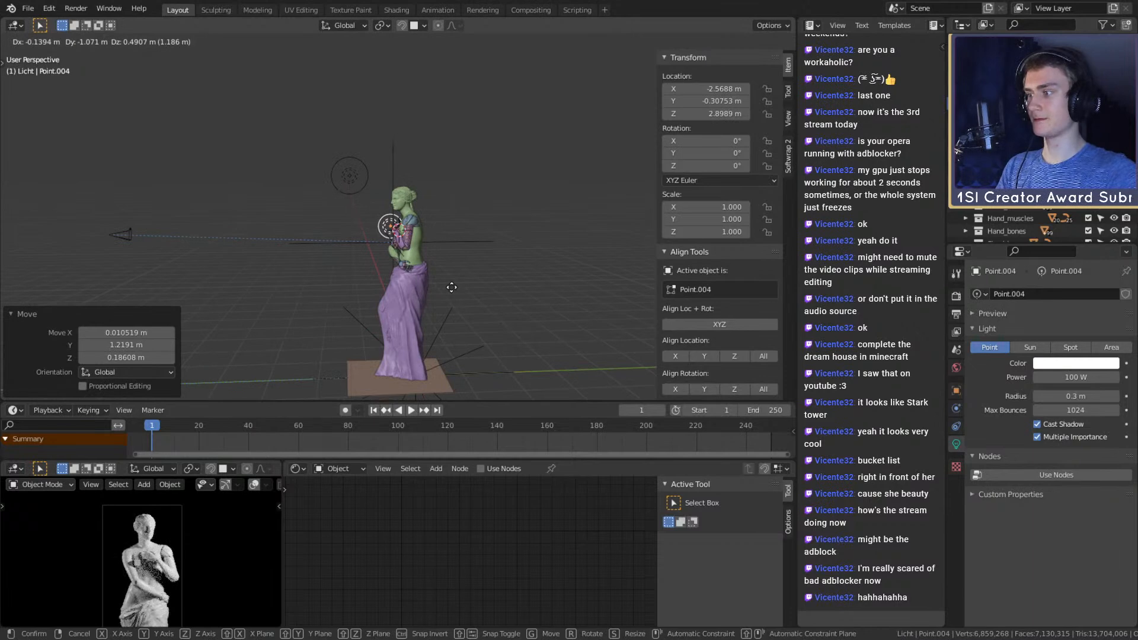
click(453, 286)
Enlarge the duplicated light's radius to about 1.03 m and move it to about X -3.12 m, Y -0.27 m, Z 2.73 m
middle_drag(475, 335, 552, 345)
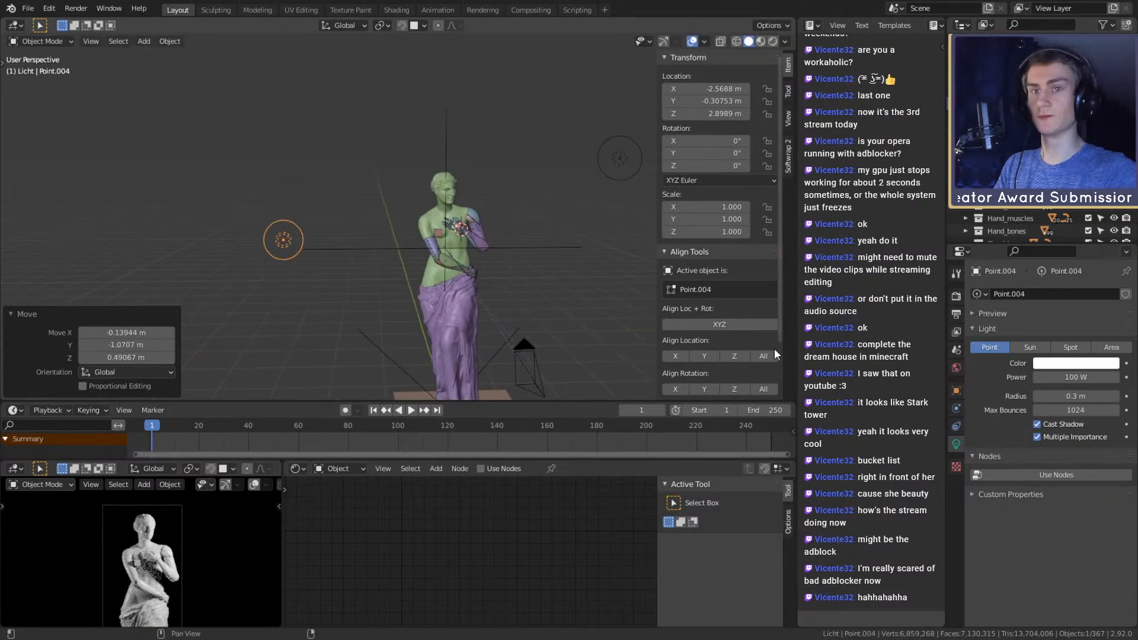
drag(1076, 396, 1114, 396)
key(g)
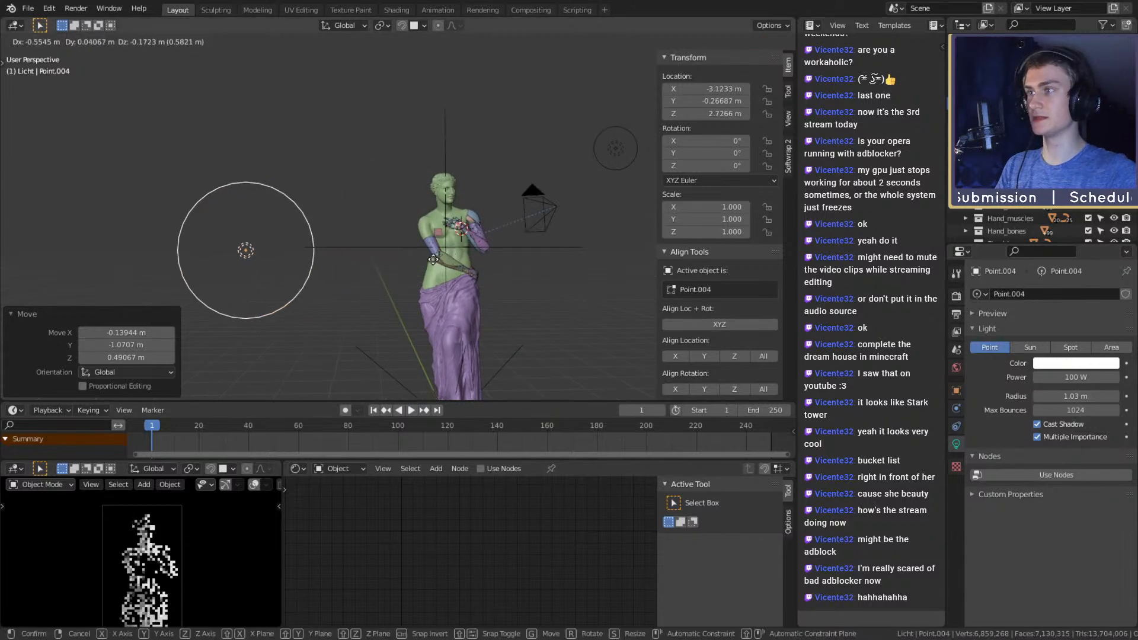
click(433, 260)
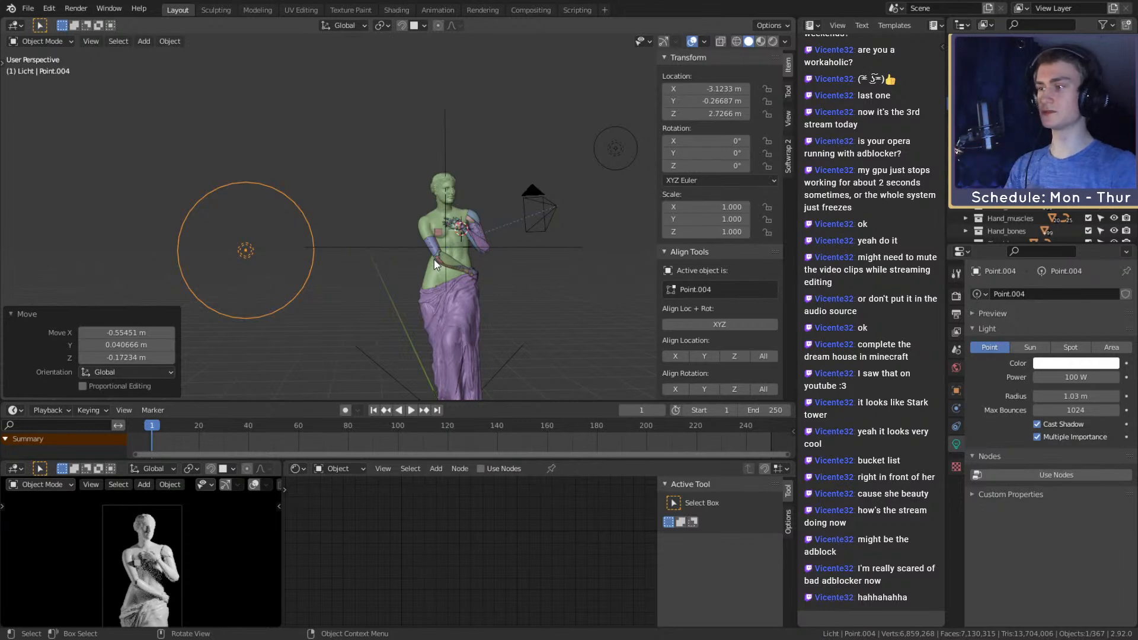
click(317, 117)
click(254, 247)
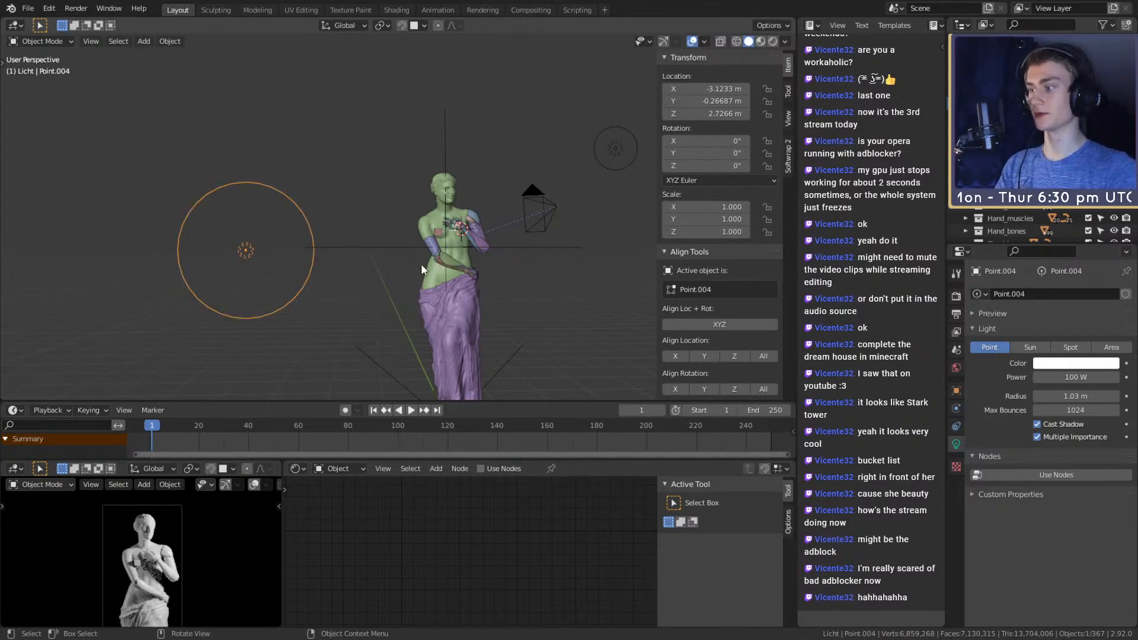
Reduce the fill light's power to 50 W and further to 25 W, and check the statue's upper body in the render preview
click(1061, 374)
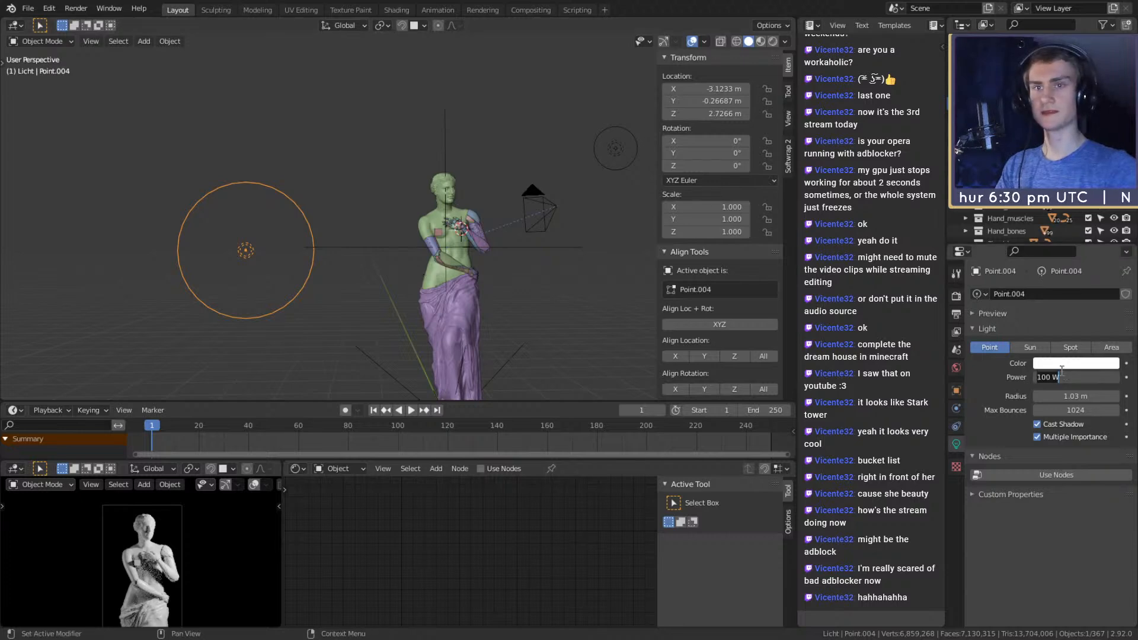
text(50)
key(Return)
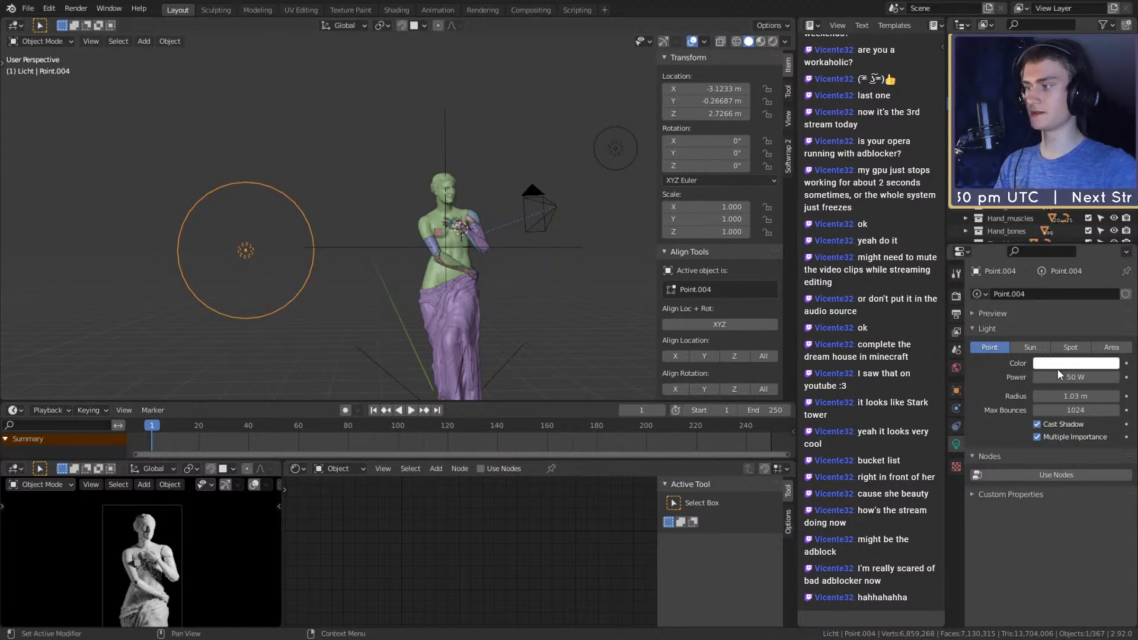
click(1055, 374)
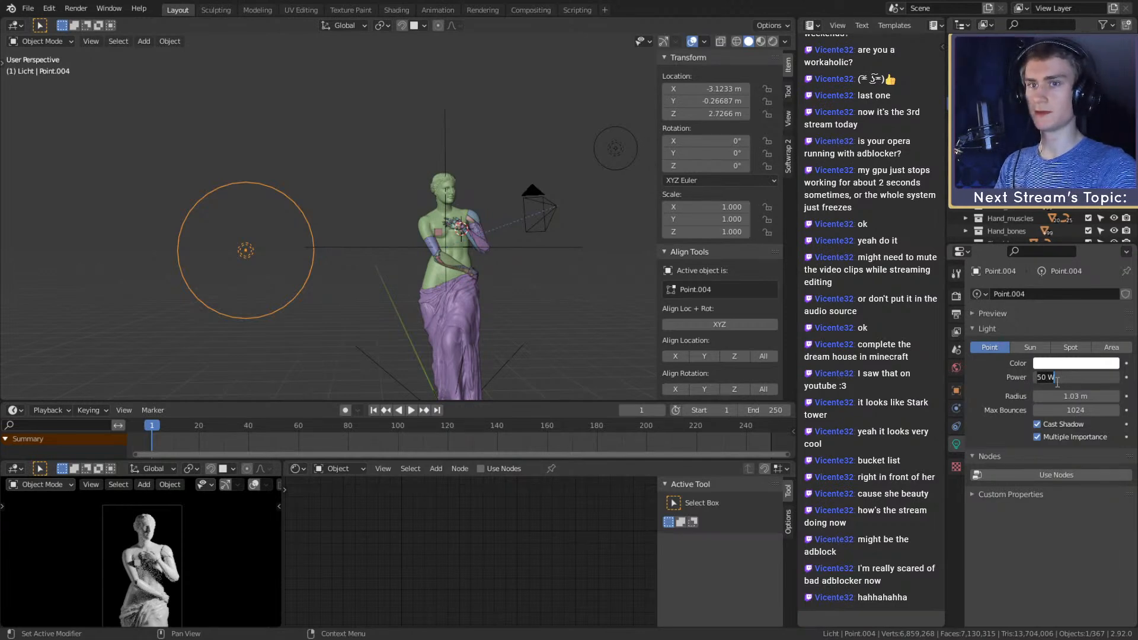
text(25)
key(Return)
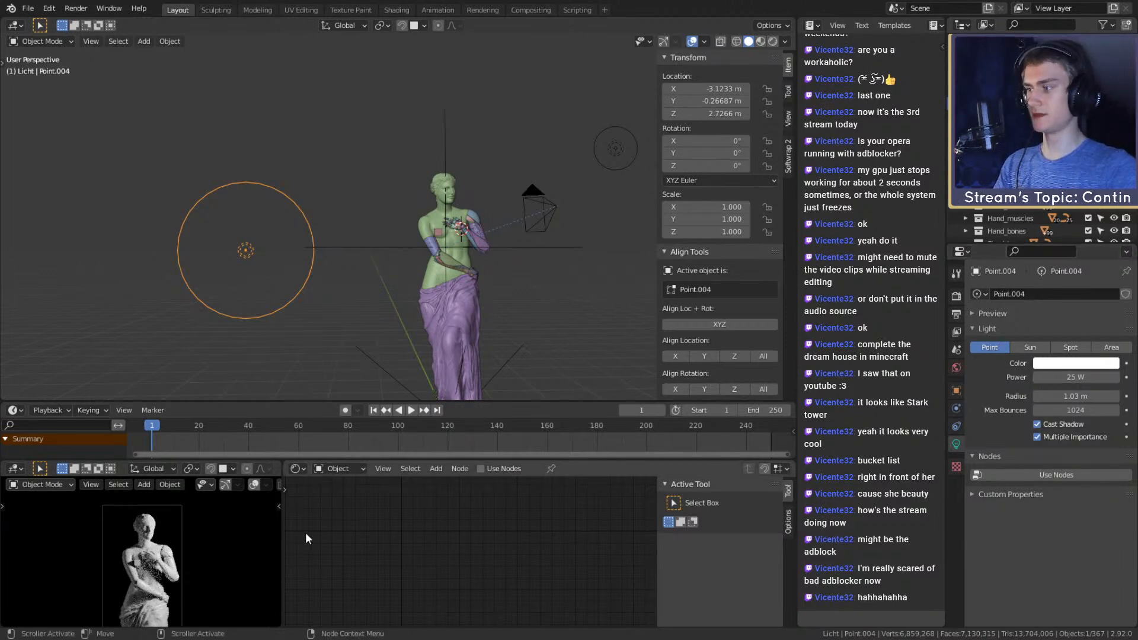
scroll(171, 555, up, 3)
shift+middle_drag(174, 558, 174, 552)
Move the fill light in front of the statue to about X -3.00 m, Y -2.65 m, Z 2.75 m
middle_drag(317, 305, 514, 182)
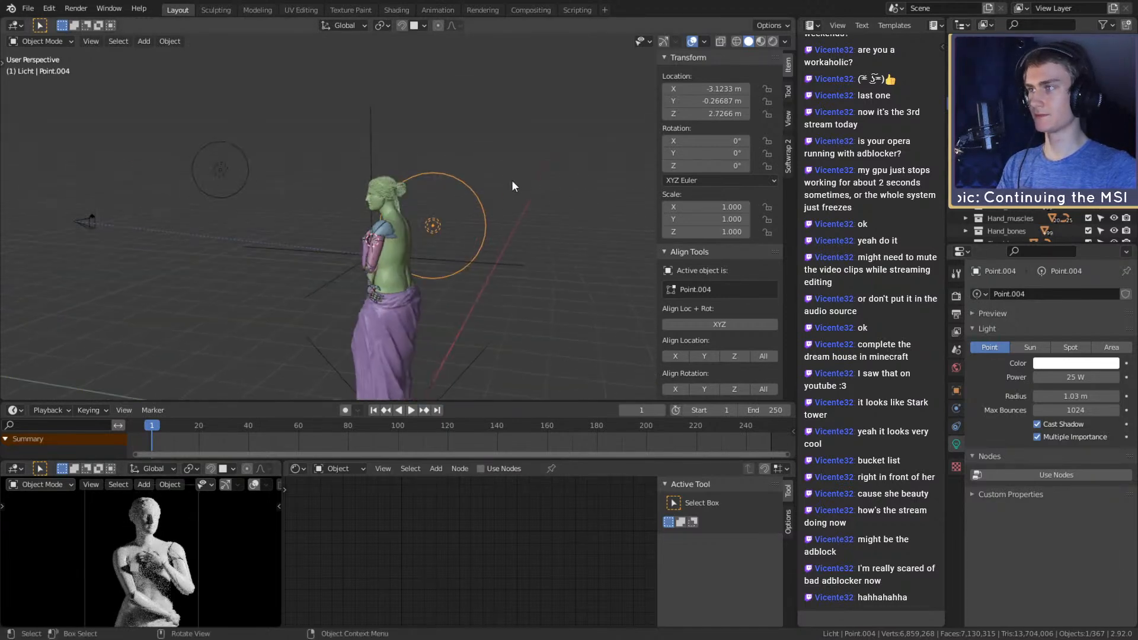
key(g)
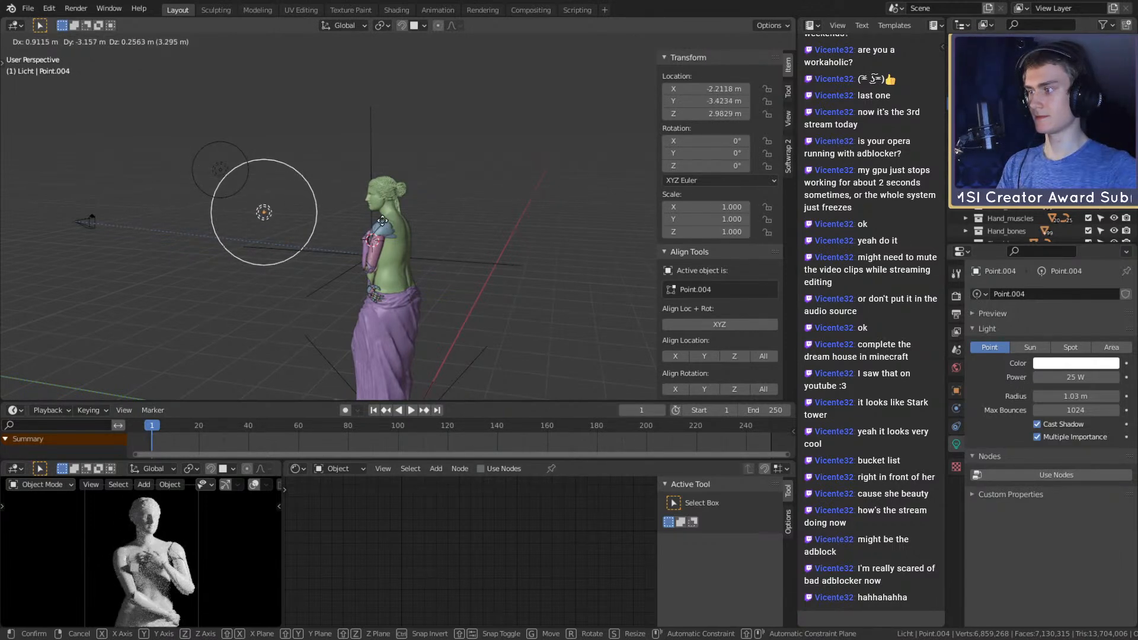
click(383, 221)
middle_drag(385, 243, 609, 293)
key(g)
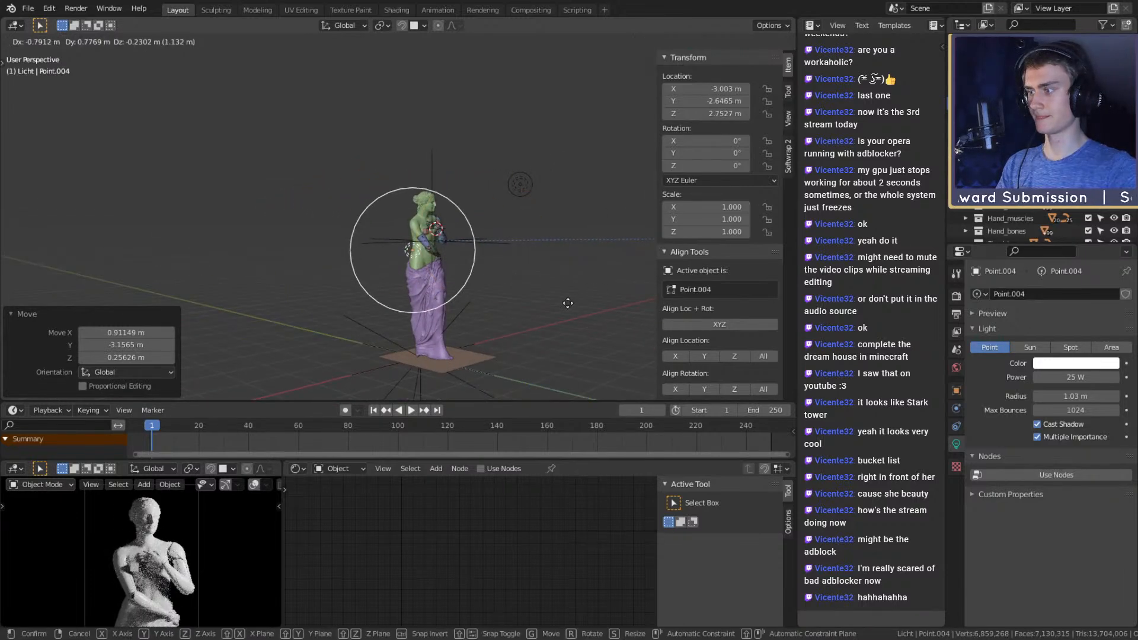
click(568, 307)
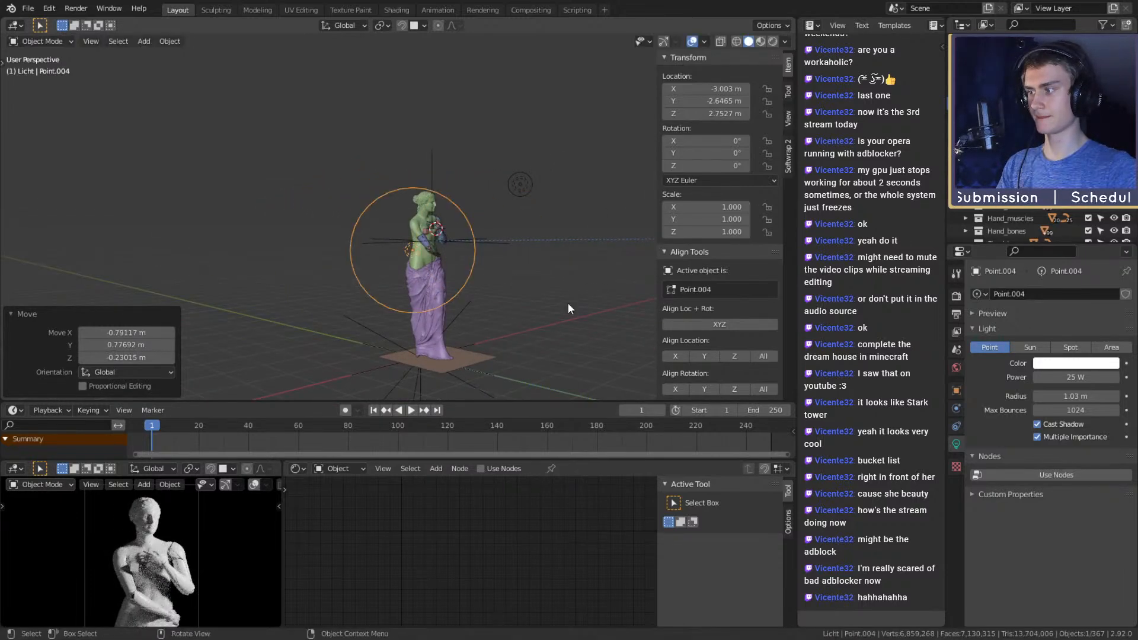
Enlarge the render preview area and frame the statue in it
scroll(143, 614, down, 2)
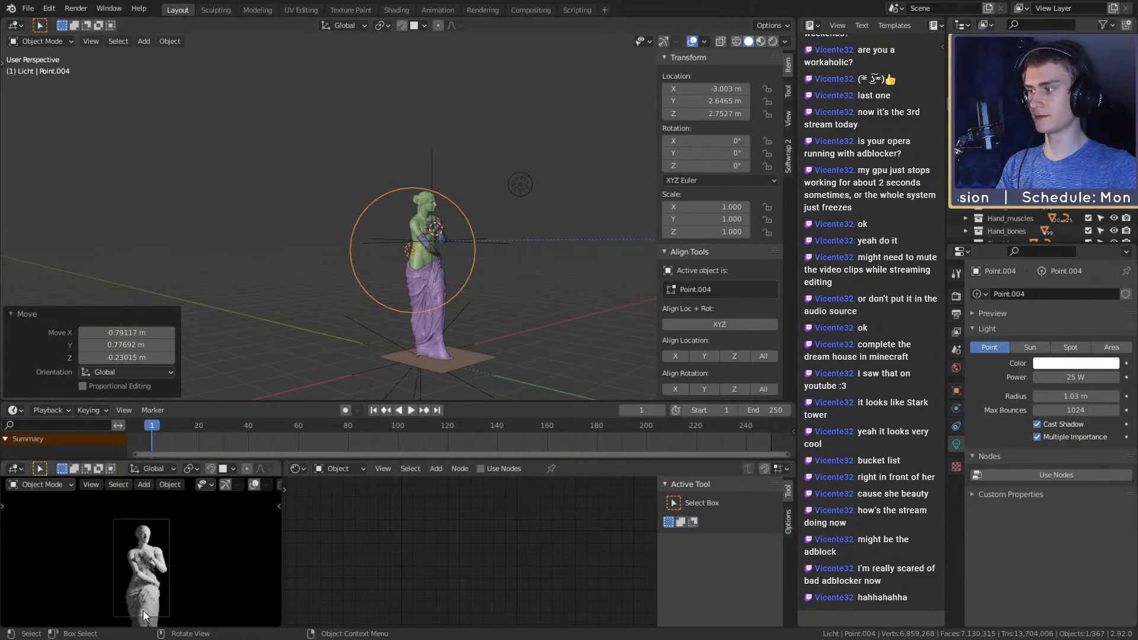
middle_drag(515, 218, 500, 253)
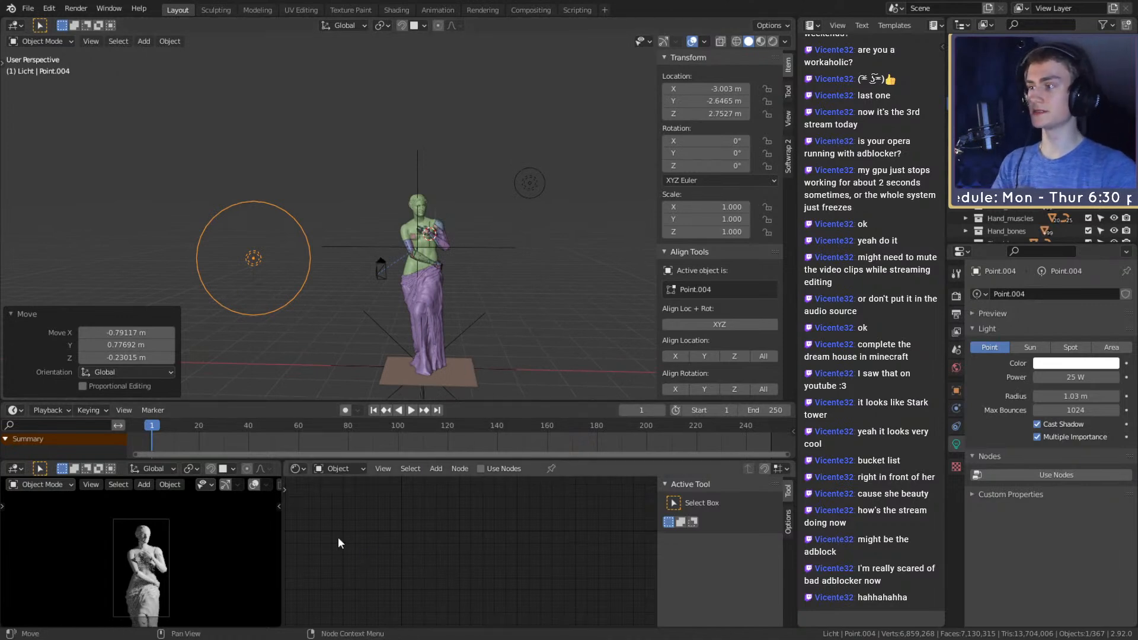
drag(345, 461, 344, 435)
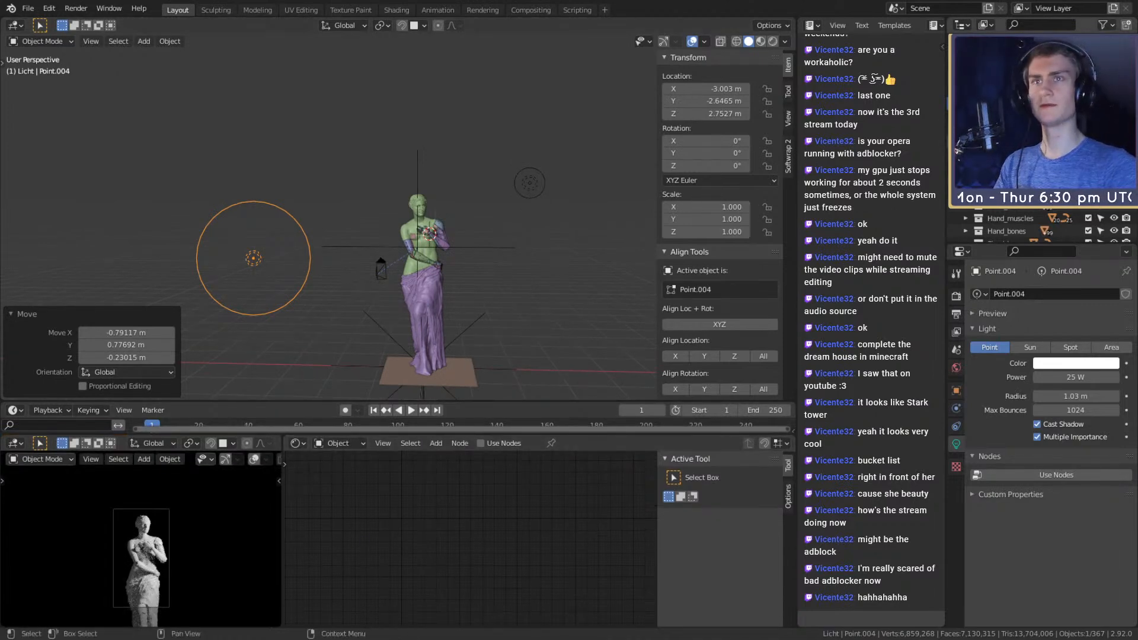
scroll(188, 549, up, 2)
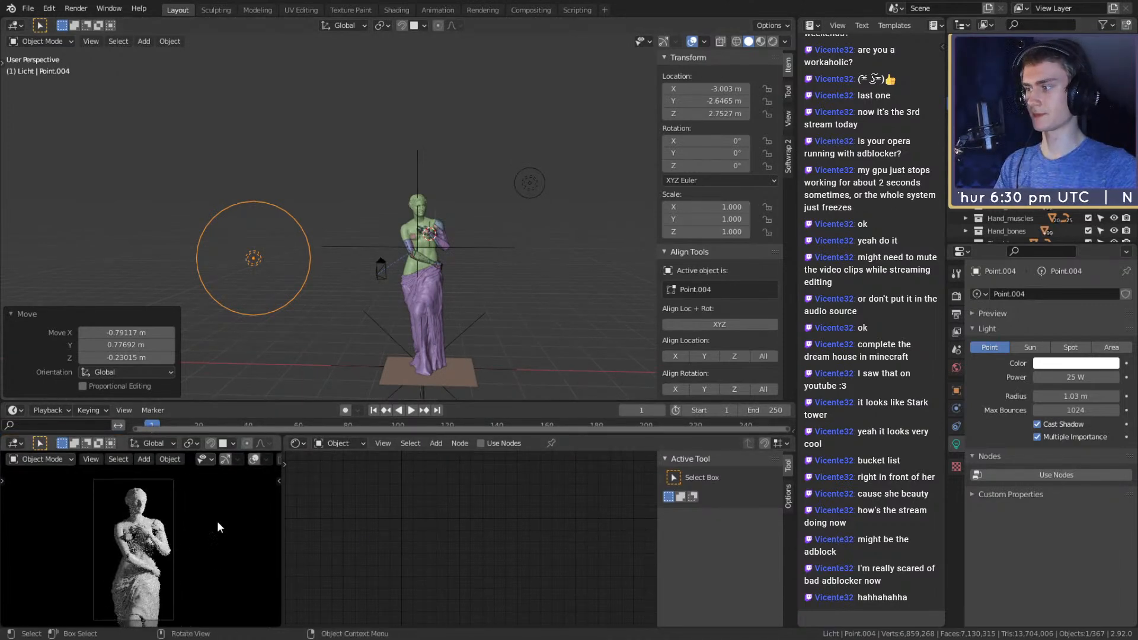
Move the focus empty at the statue's chest along X to about -0.06 m and along Z to about 2.69 m, and deselect it
click(382, 261)
click(480, 244)
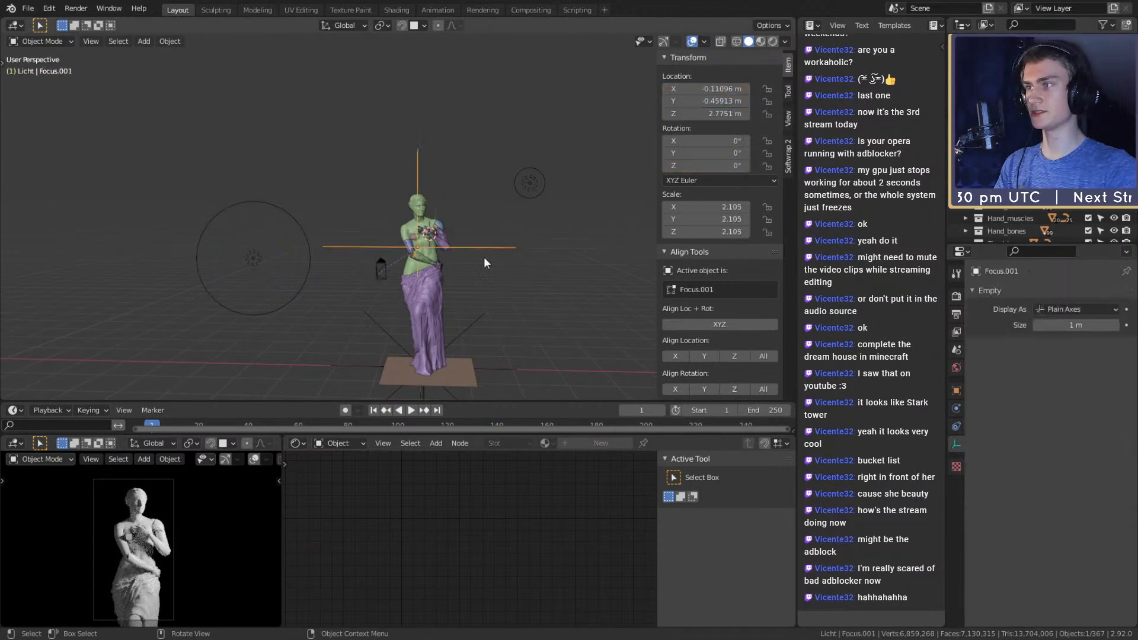
key(g)
key(x)
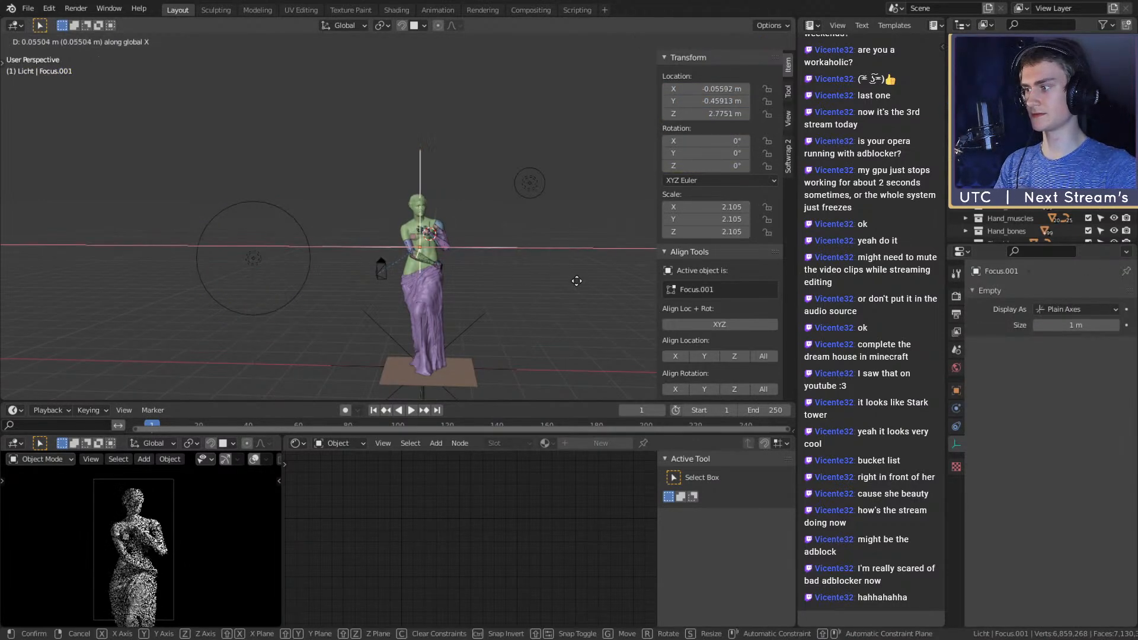
click(579, 276)
key(g)
key(z)
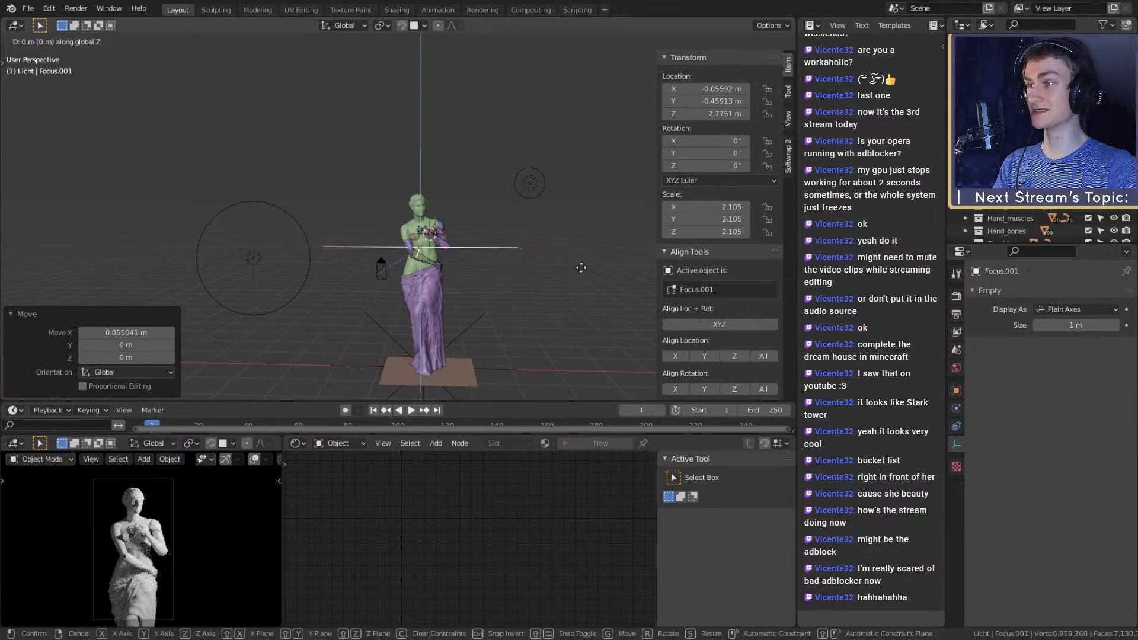
click(580, 273)
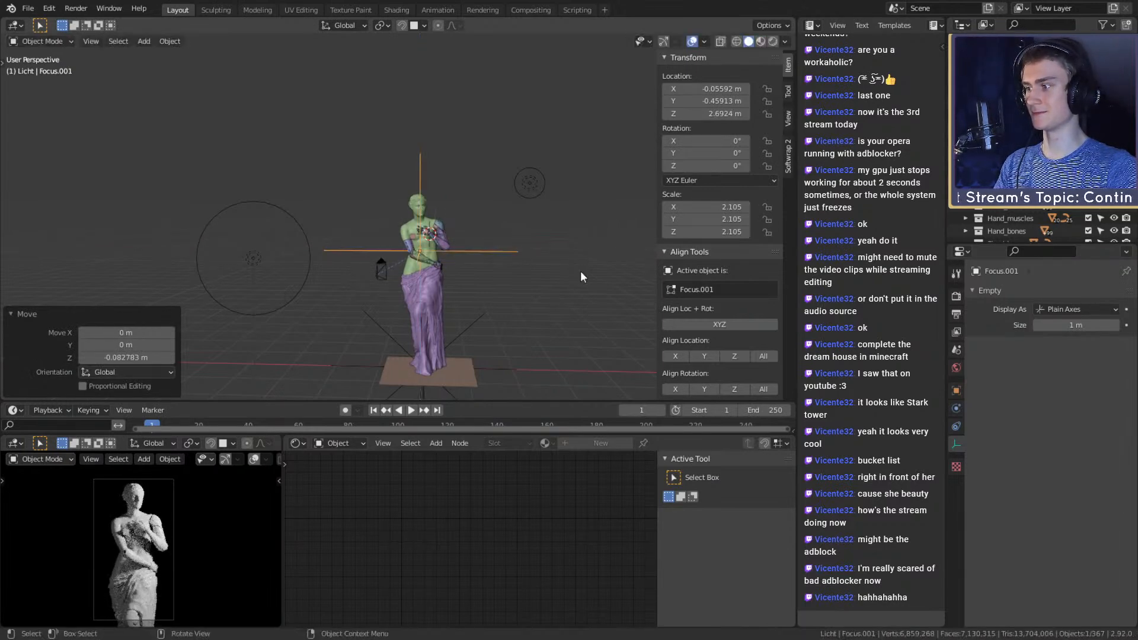
click(618, 299)
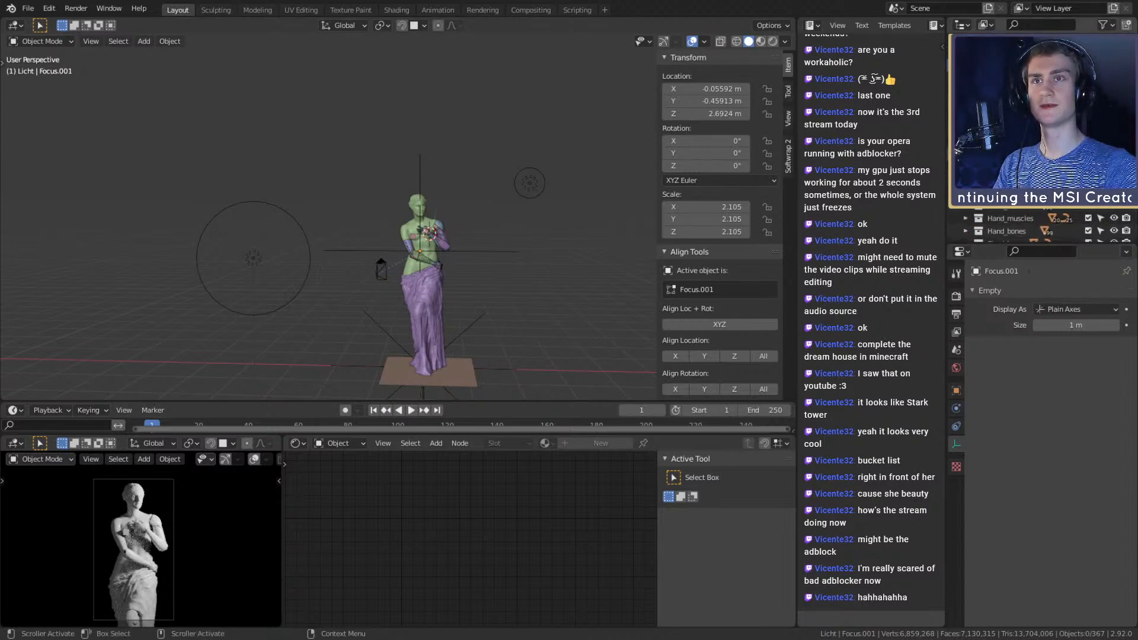
Rename the collection holding the two new point lights as Lighting_2
scroll(1042, 137, down, 8)
click(1007, 91)
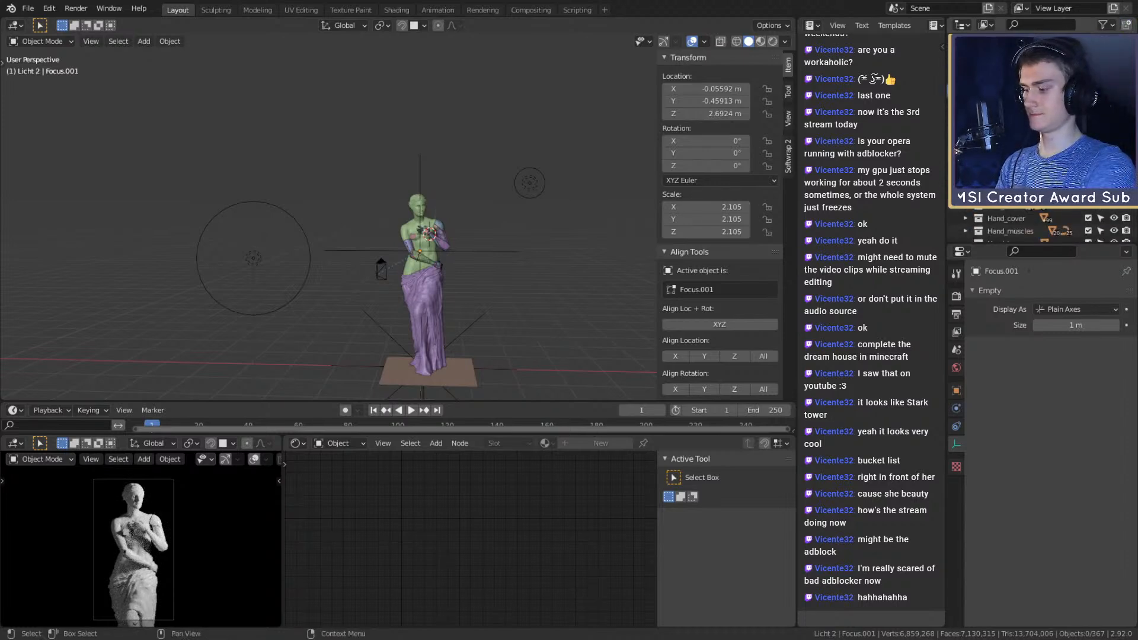
key(Return)
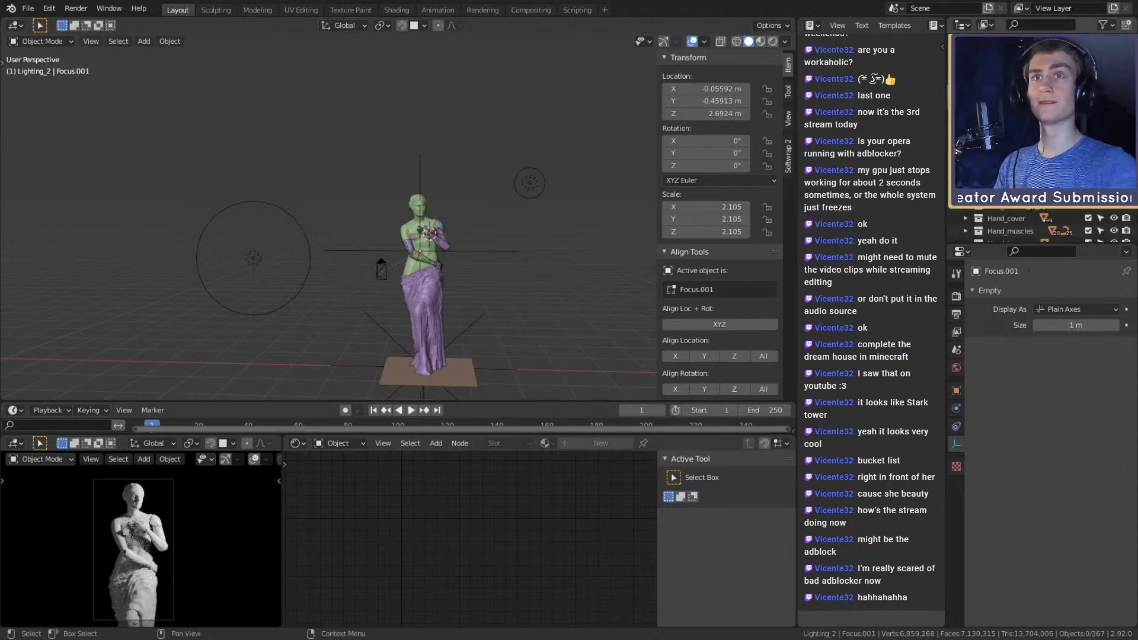
Select the two point lights of the Lighting_2 collection and hide them from the scene
click(1007, 104)
shift+click(1008, 117)
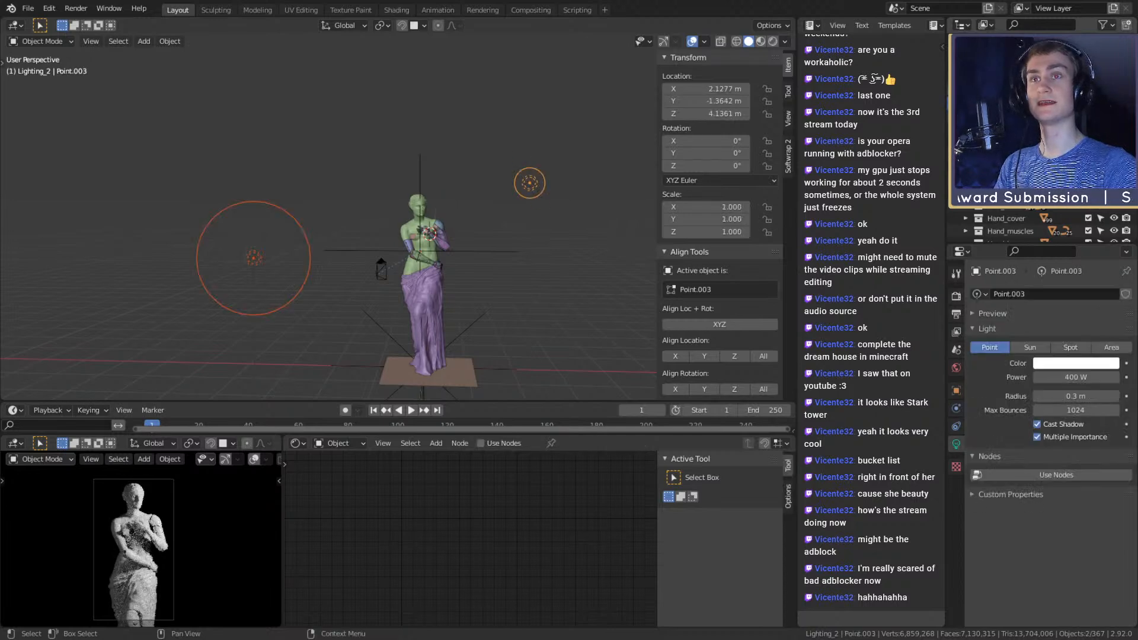
key(Delete)
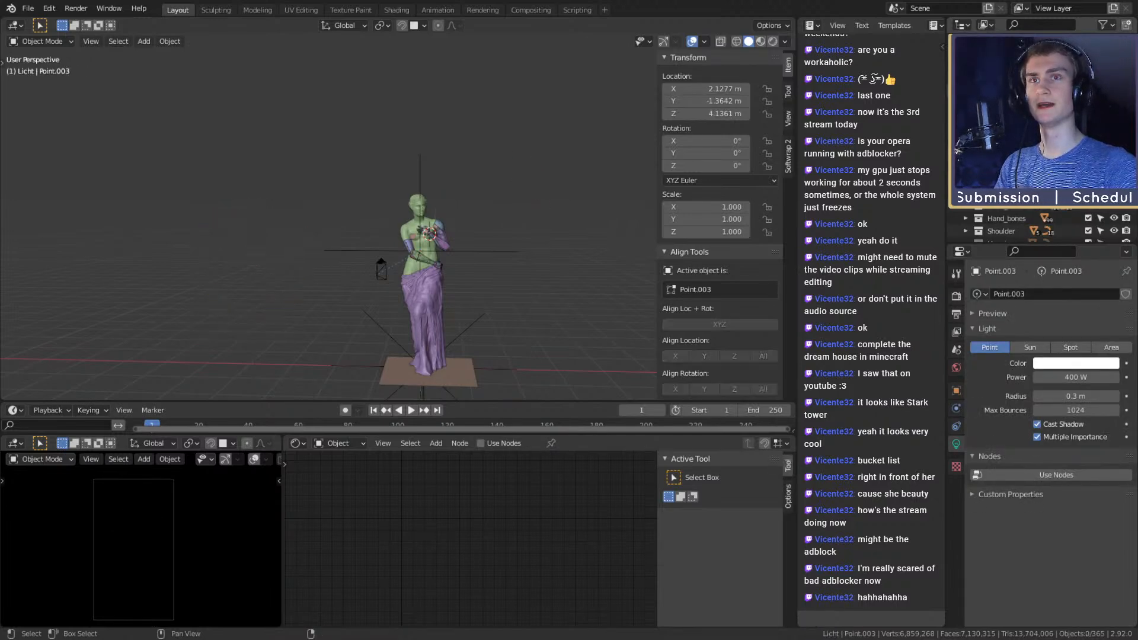
Toggle between the original lights and the Lighting_2 collection to compare the renders, leaving only the original lights visible
click(1114, 91)
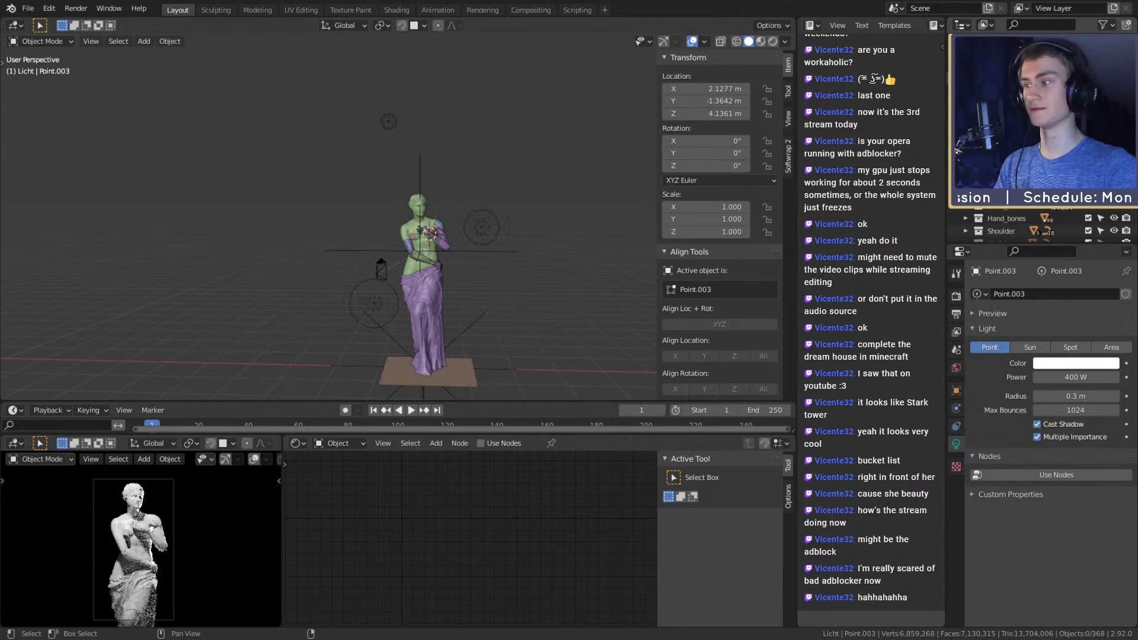
click(1113, 91)
click(1114, 79)
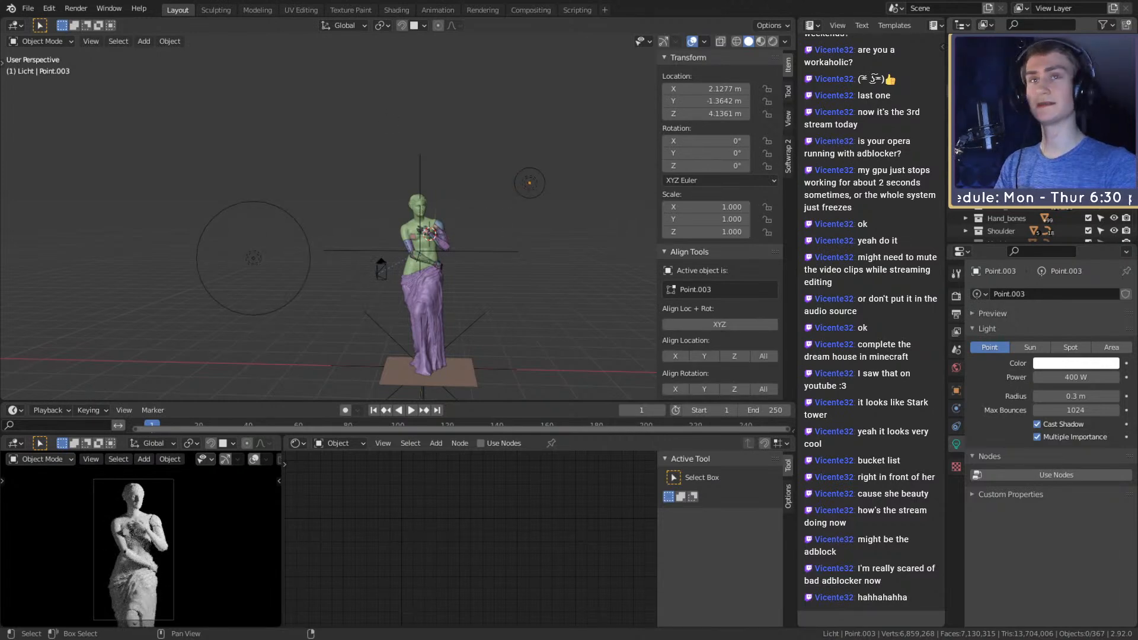
click(1114, 79)
click(1114, 92)
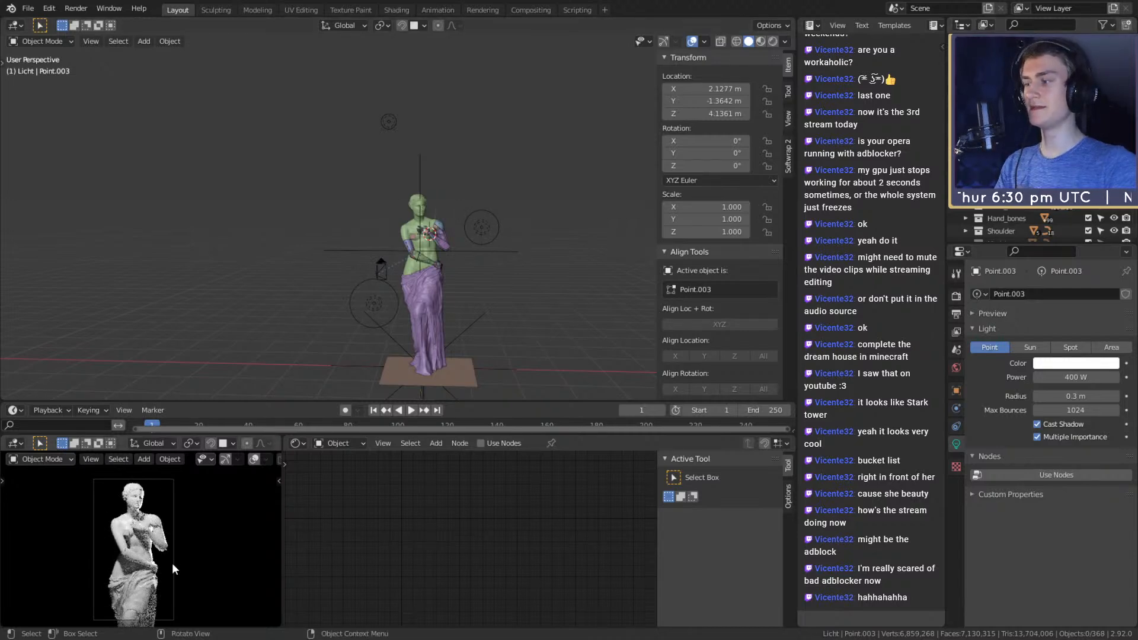
scroll(161, 563, up, 6)
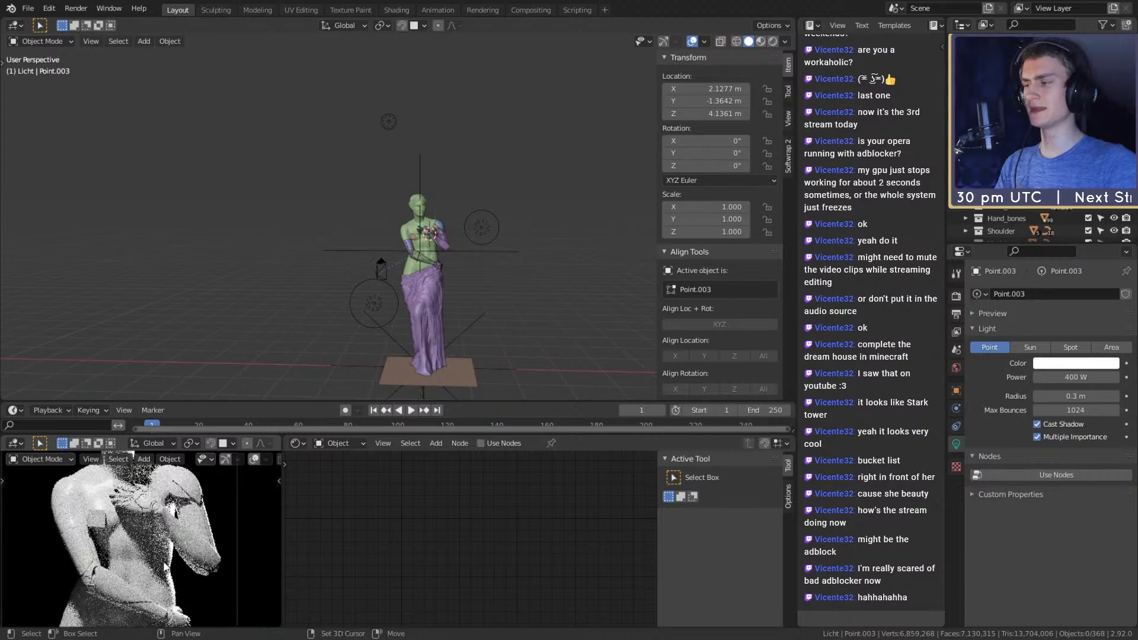
scroll(172, 563, down, 5)
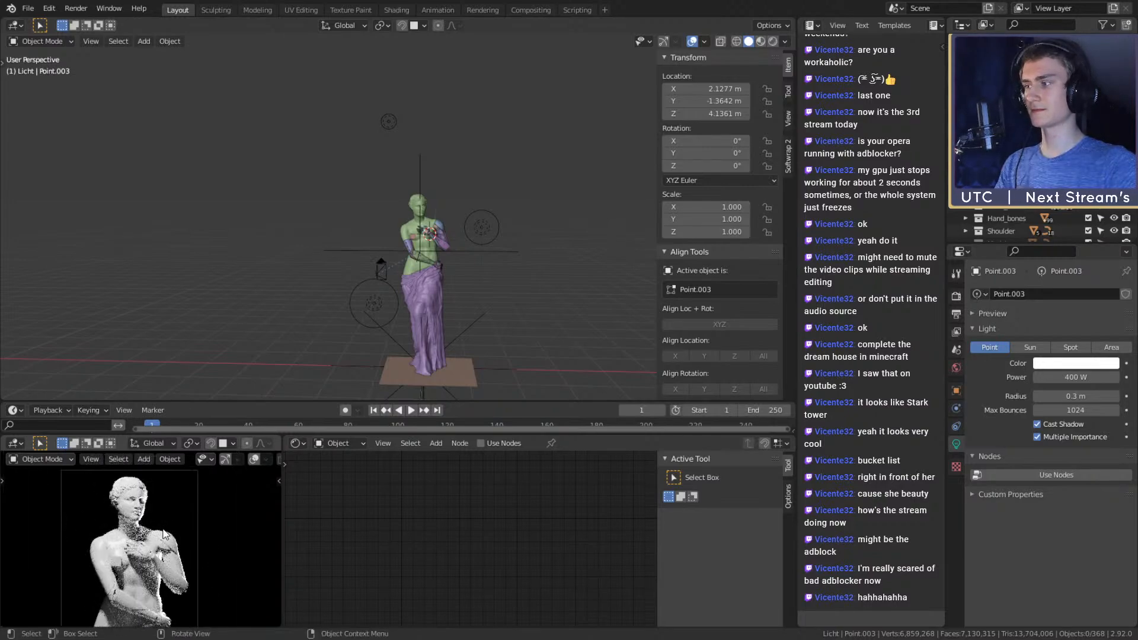
Move the 2500 W point light behind the statue to about X 0.64 m, Y 1.50 m, Z 3.38 m
click(480, 226)
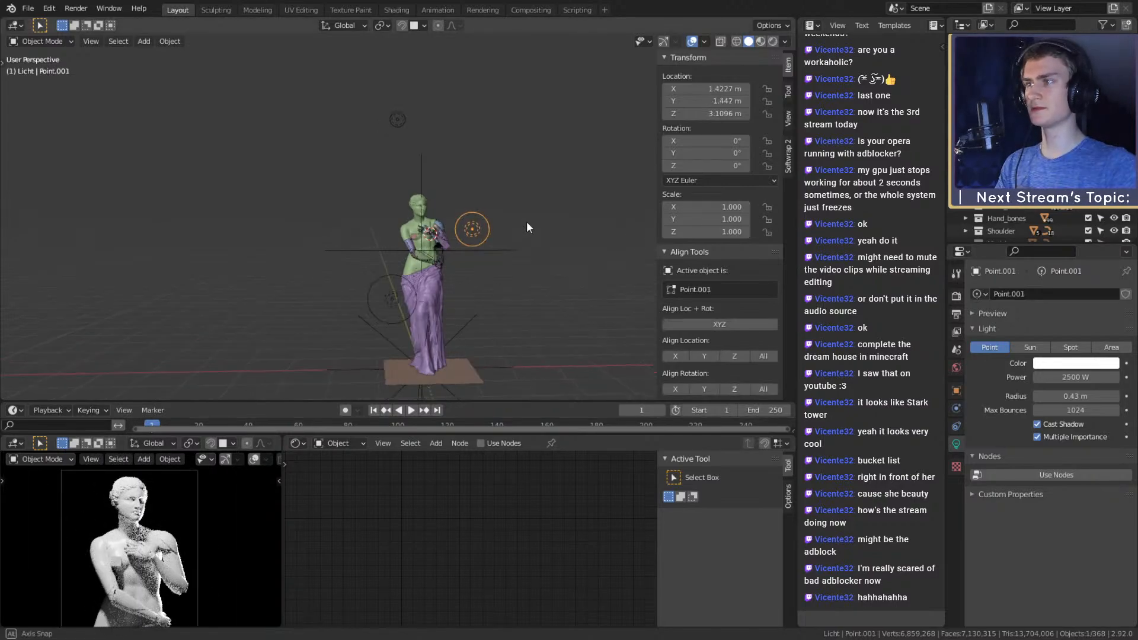
key(g)
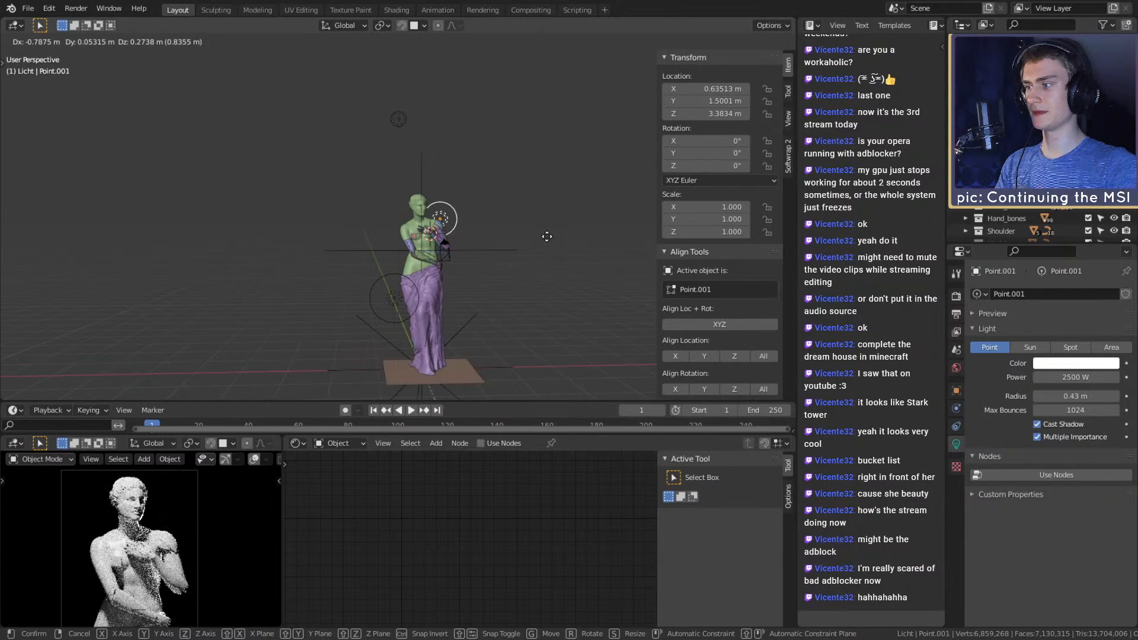
click(542, 237)
Examine the light on the statue's arms and torso in the render, and inspect the model from behind and from the side
scroll(178, 533, up, 6)
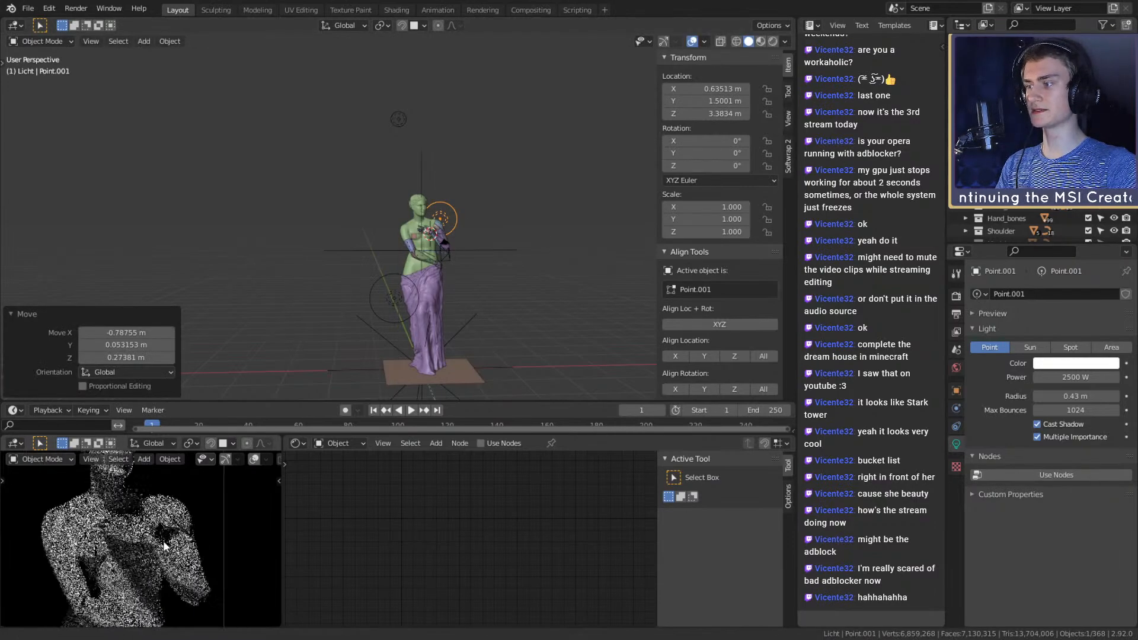
middle_drag(516, 250, 409, 261)
scroll(330, 290, up, 5)
mouse_move(409, 261)
middle_down()
mouse_move(344, 254)
mouse_move(414, 241)
middle_up()
scroll(344, 254, up, 1)
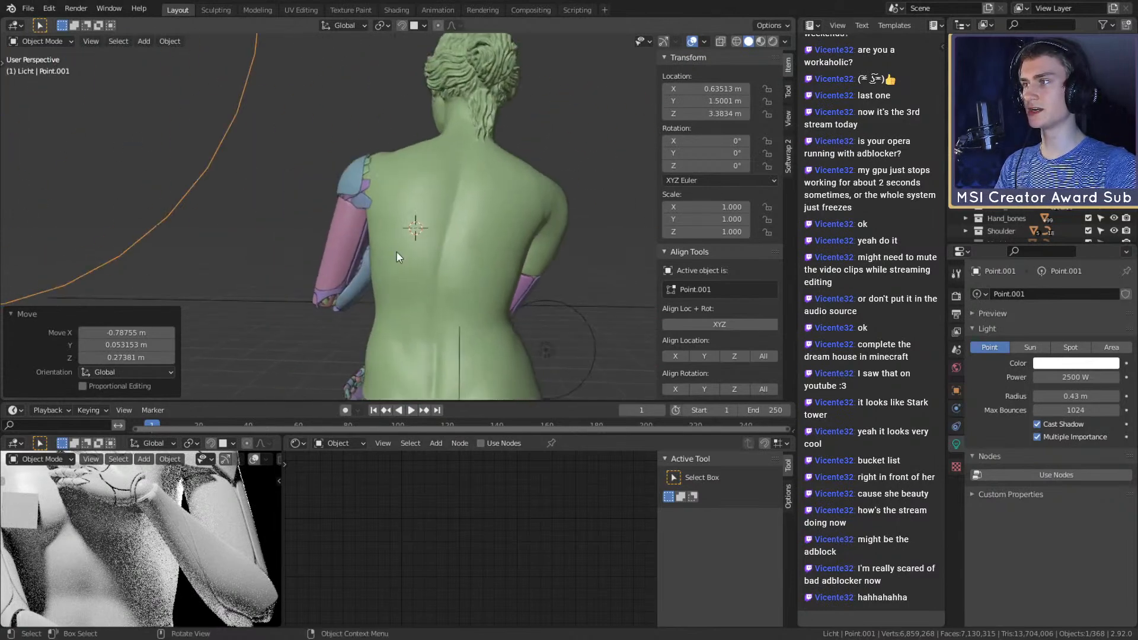
middle_drag(352, 261, 557, 249)
scroll(481, 205, up, 2)
scroll(481, 203, down, 6)
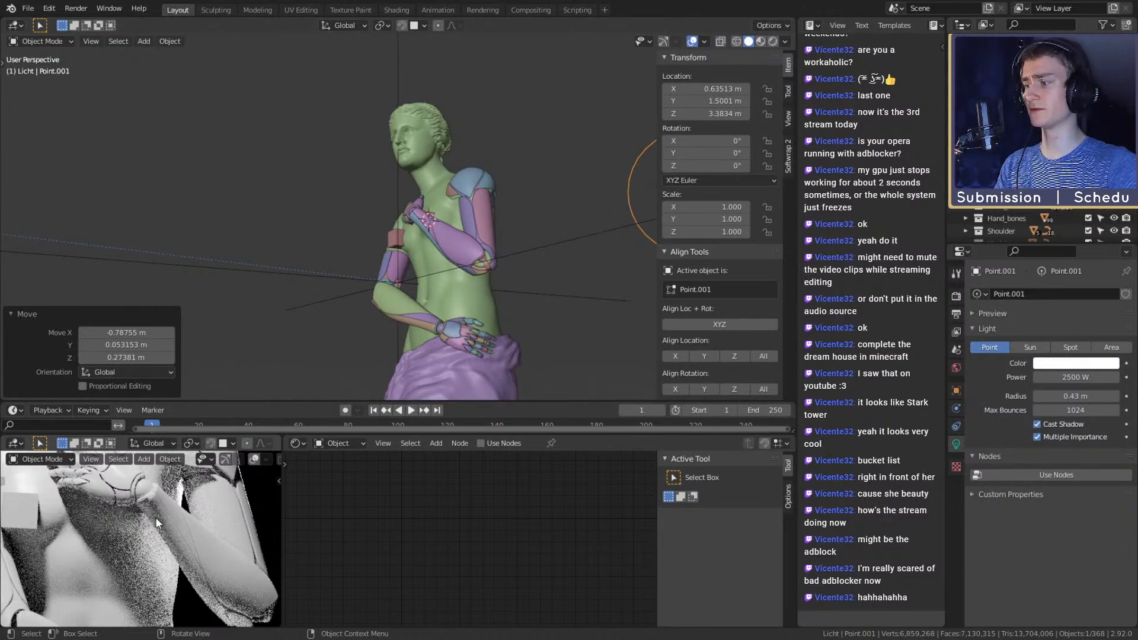
scroll(158, 517, down, 6)
scroll(142, 550, down, 2)
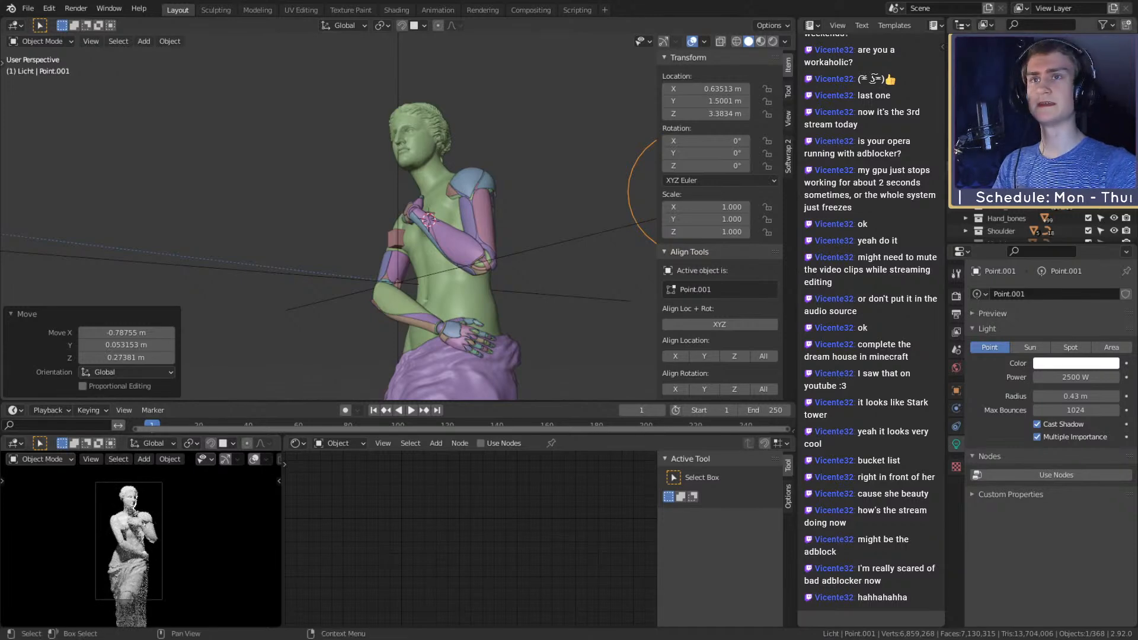
Hide the original lights, show the Lighting_2 collection again, and inspect the statue's face in the render preview
key(Delete)
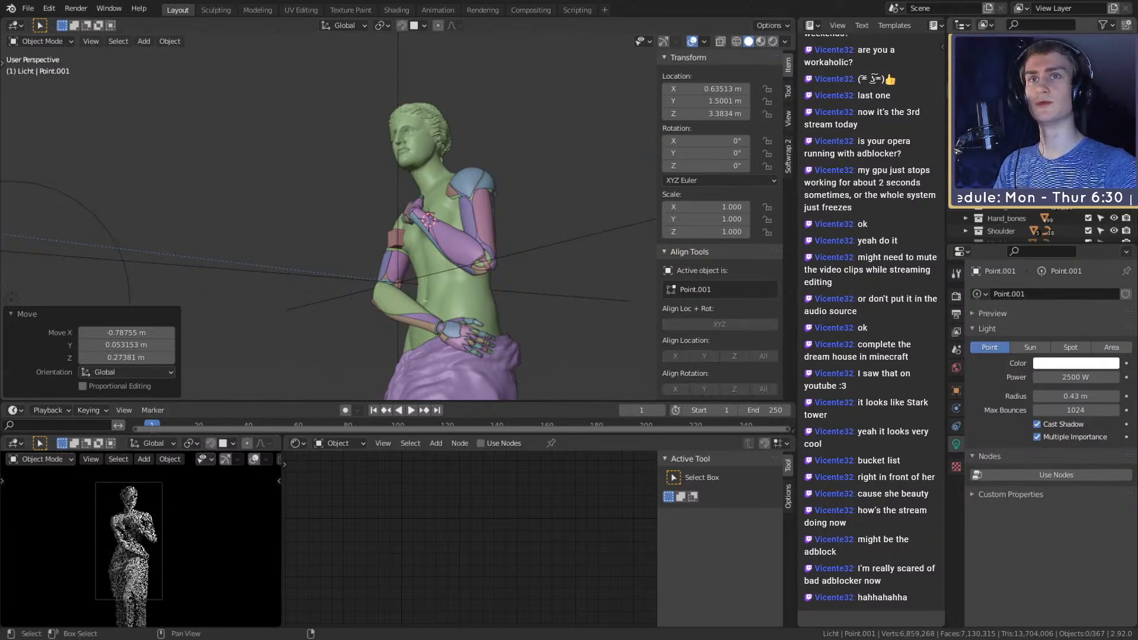
middle_drag(599, 191, 610, 246)
scroll(120, 561, up, 3)
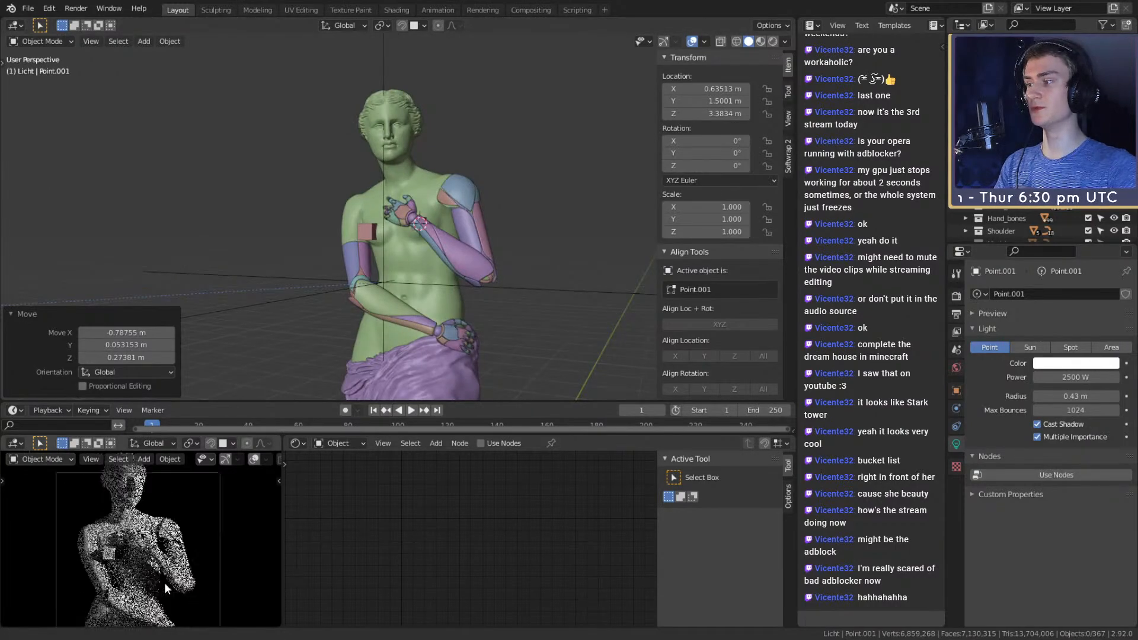
scroll(165, 582, up, 6)
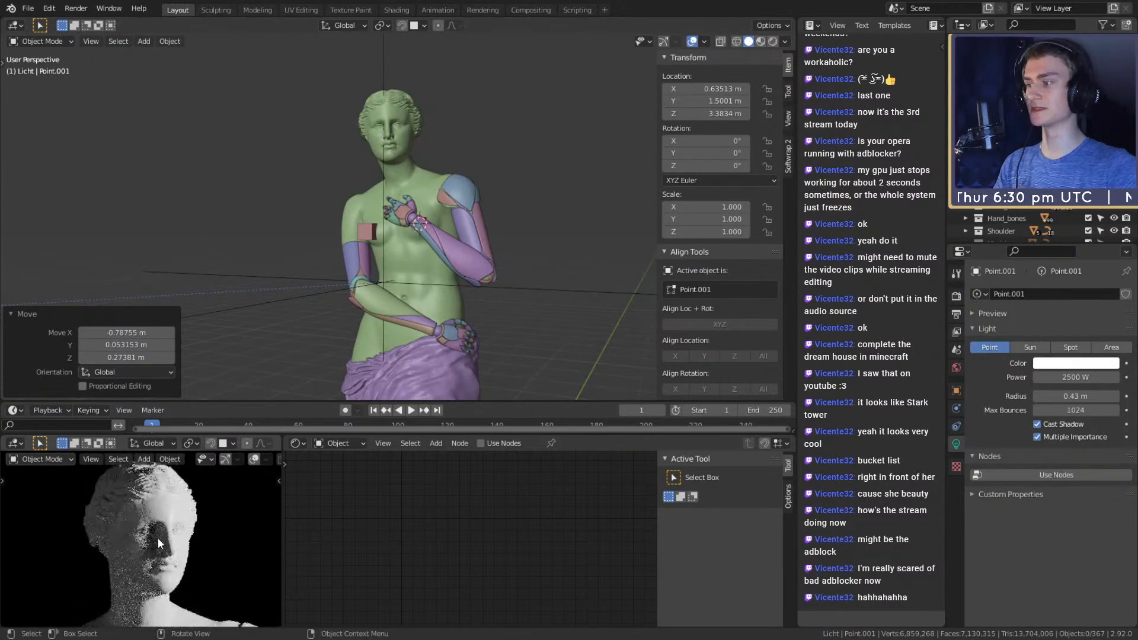
Save the Blender file with the Lighting_2 setup showing on the full statue
scroll(131, 530, down, 3)
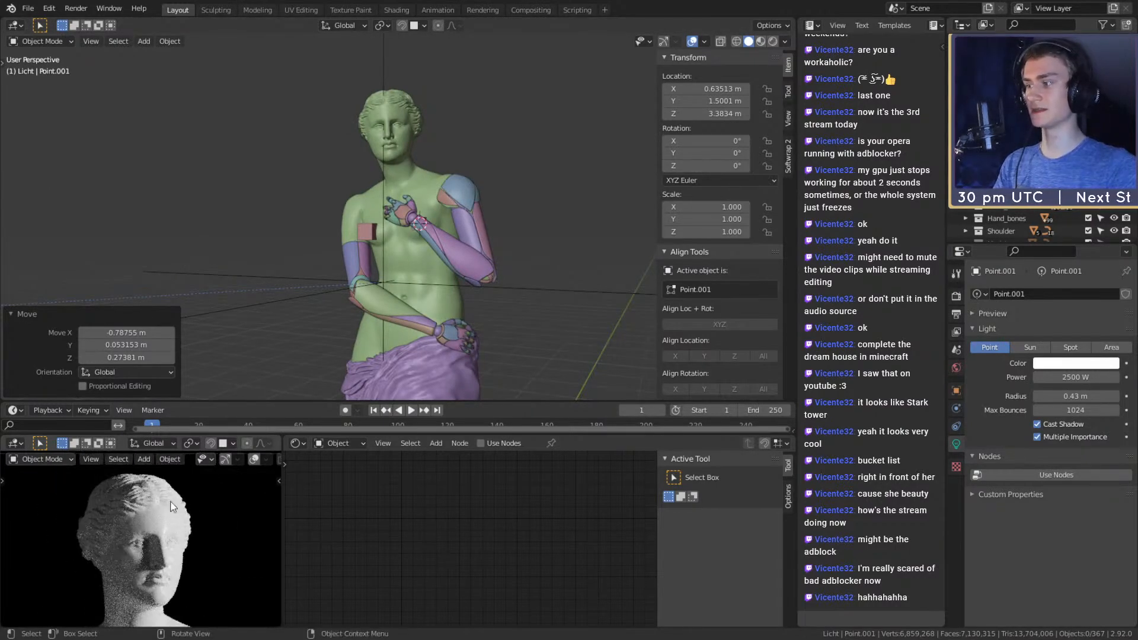
scroll(178, 533, down, 3)
scroll(175, 534, down, 3)
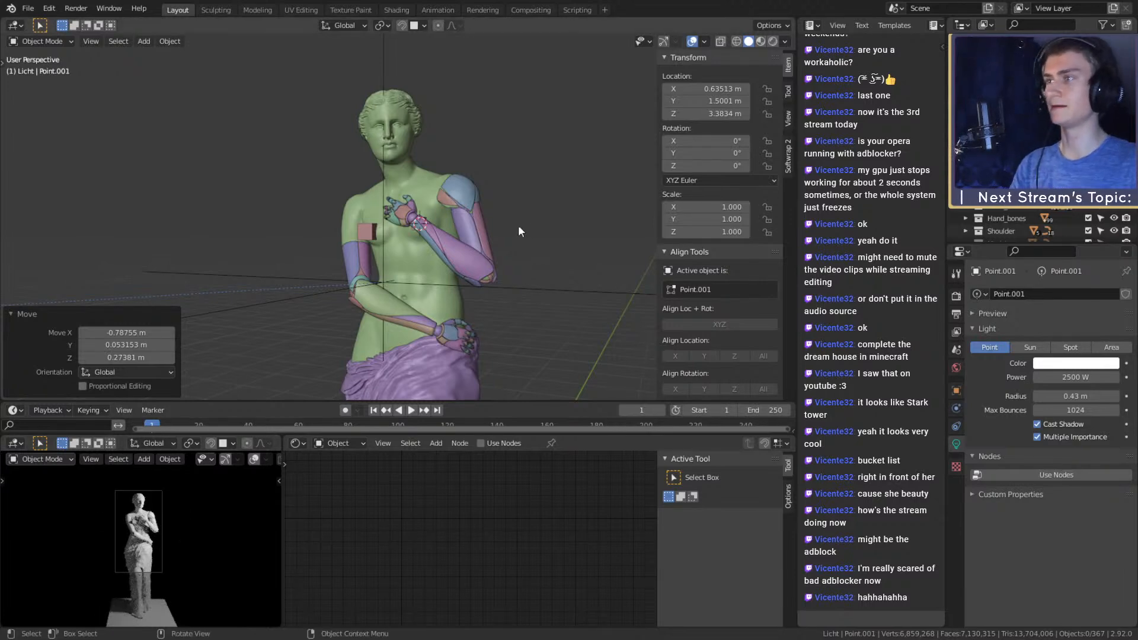
click(30, 8)
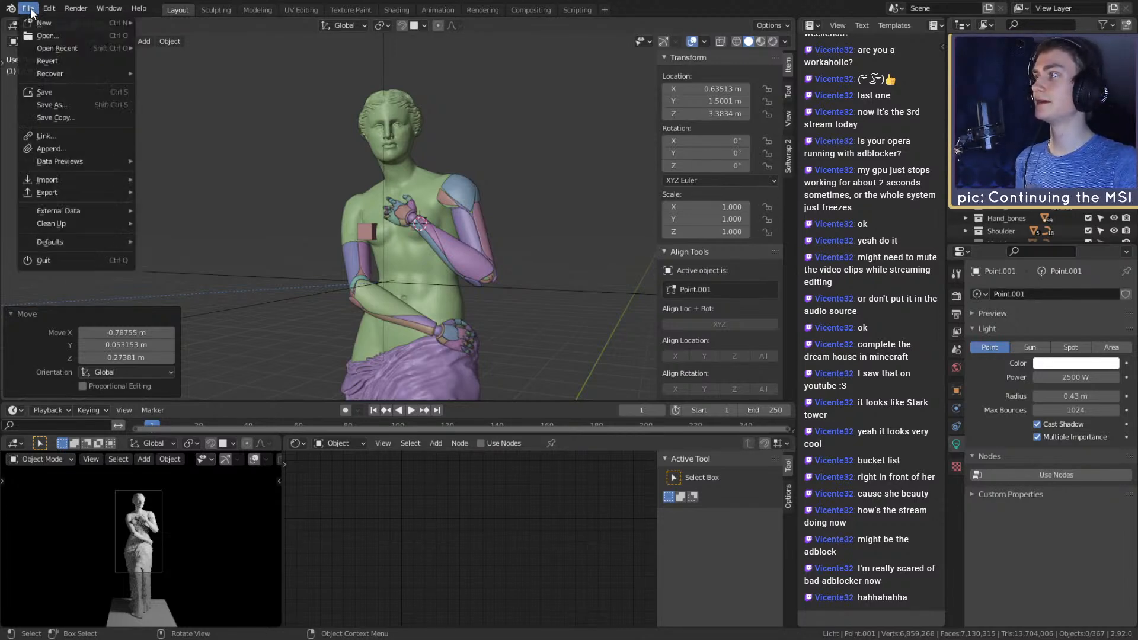
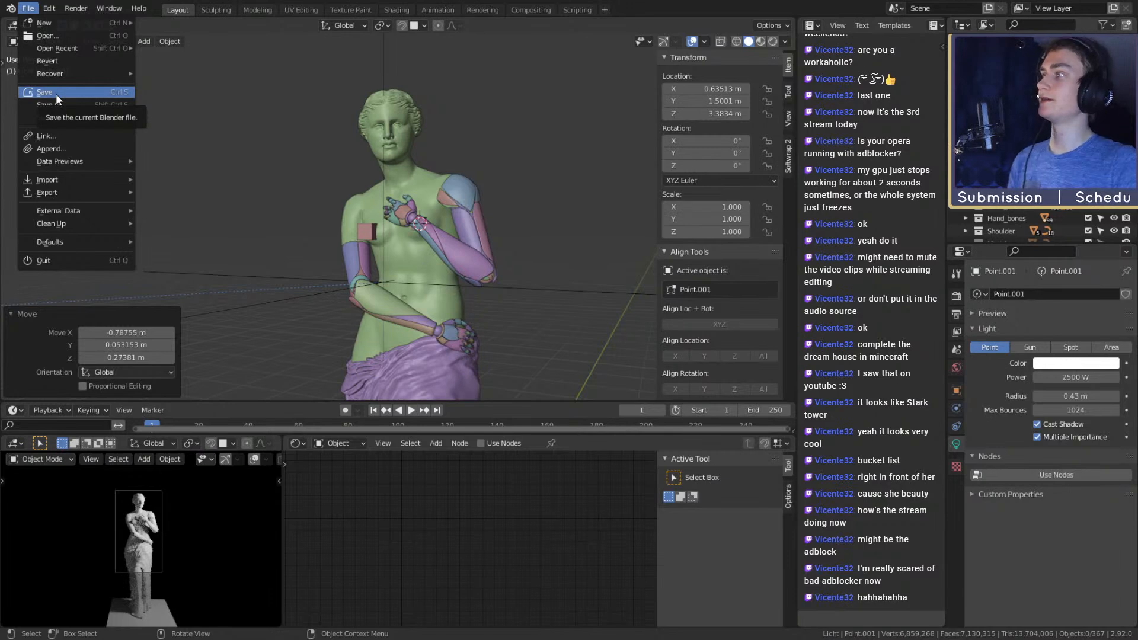
click(56, 94)
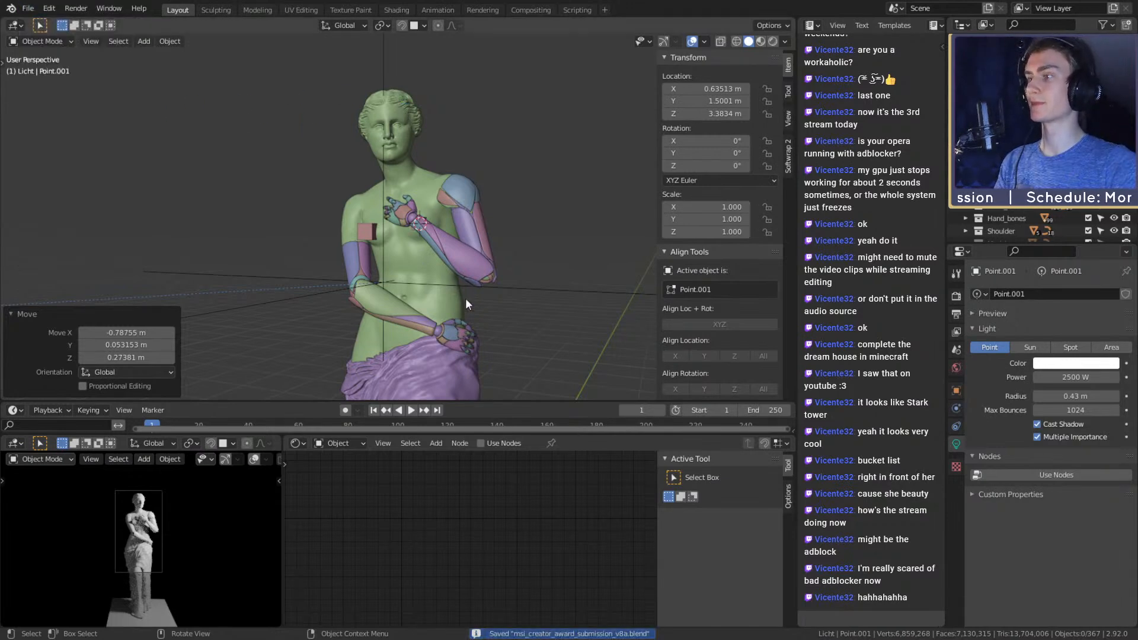
Show the hidden point light behind the statue again and save the file
drag(461, 436, 462, 427)
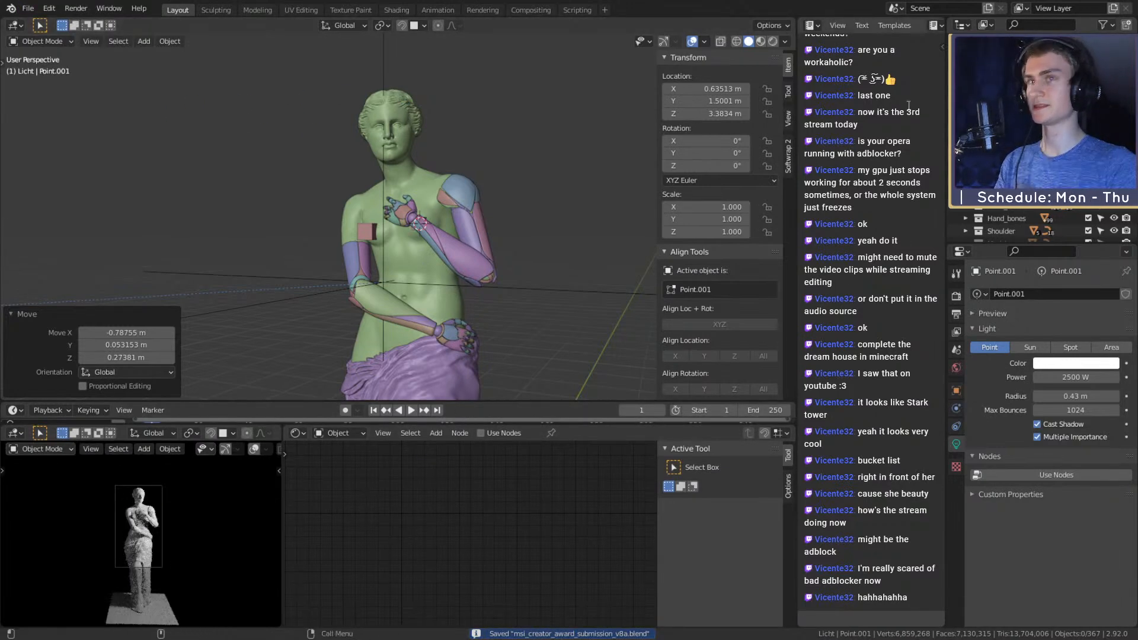
click(1114, 121)
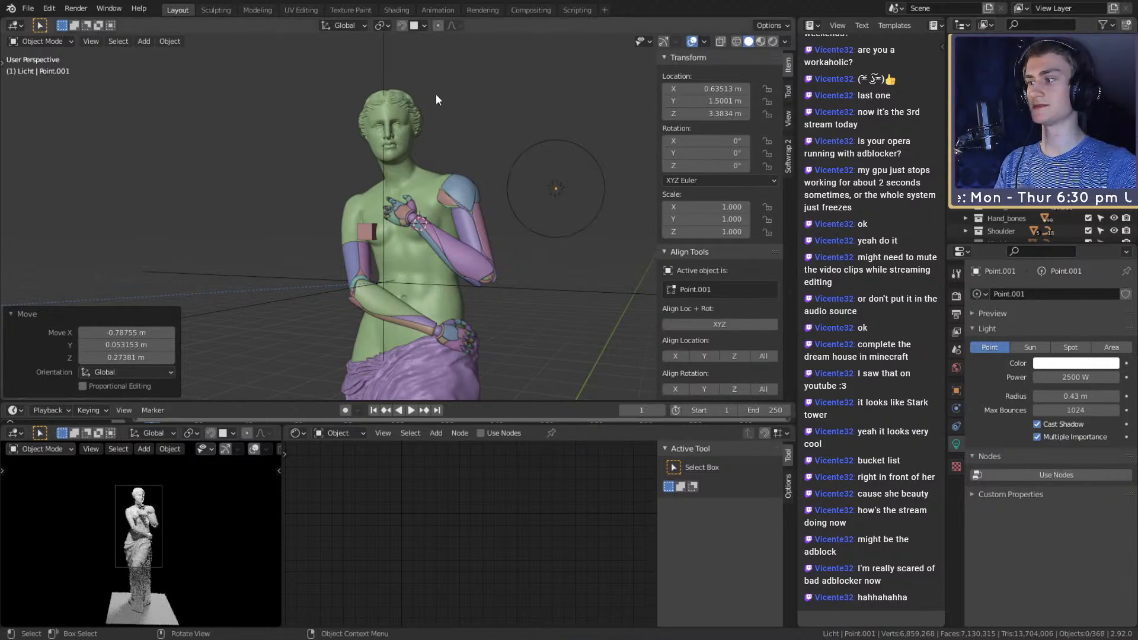
click(28, 8)
click(51, 92)
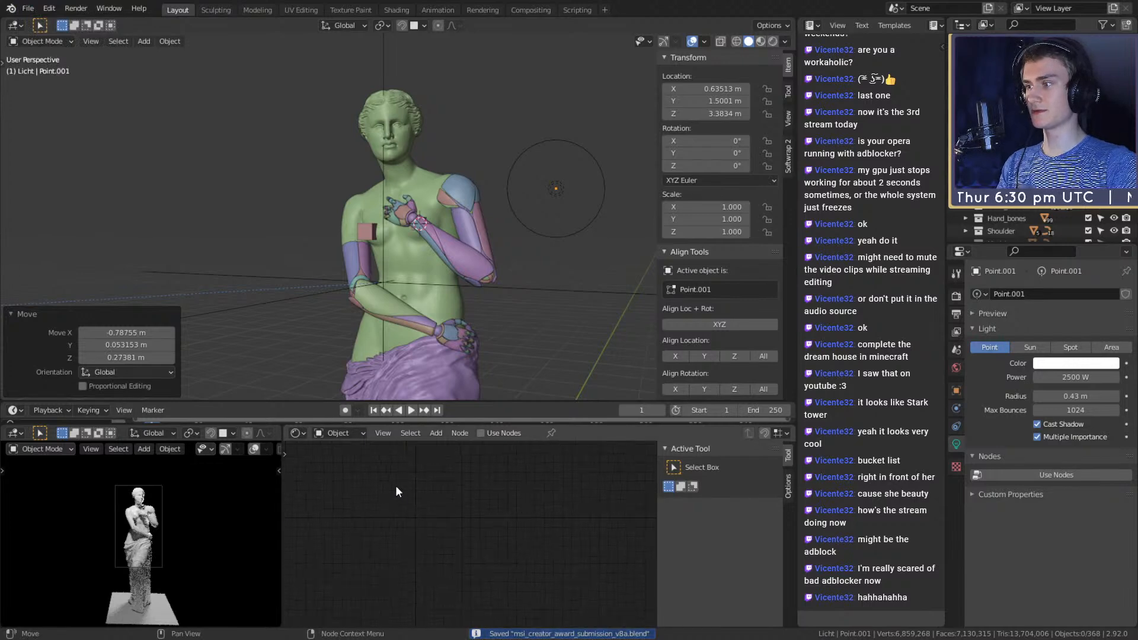
Switch the node area to the Compositor and move the Composite node away from the Glare and Lens Distortion nodes, keeping Use Alpha on
key(shift+F3)
middle_drag(466, 493, 374, 563)
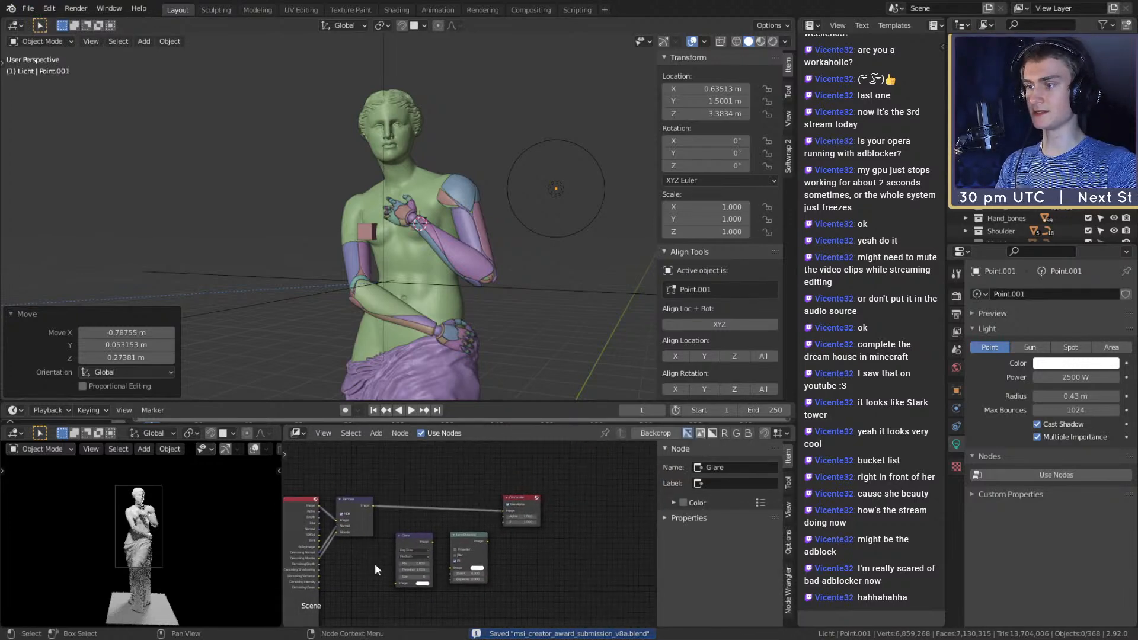
scroll(475, 538, up, 6)
middle_drag(528, 543, 501, 535)
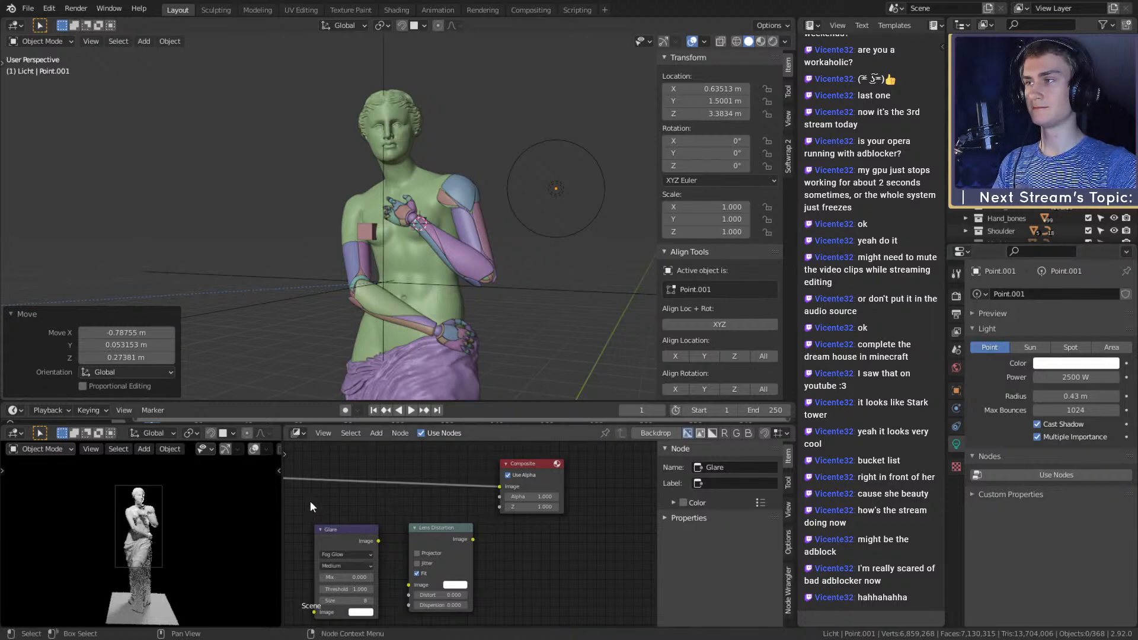
scroll(452, 524, up, 2)
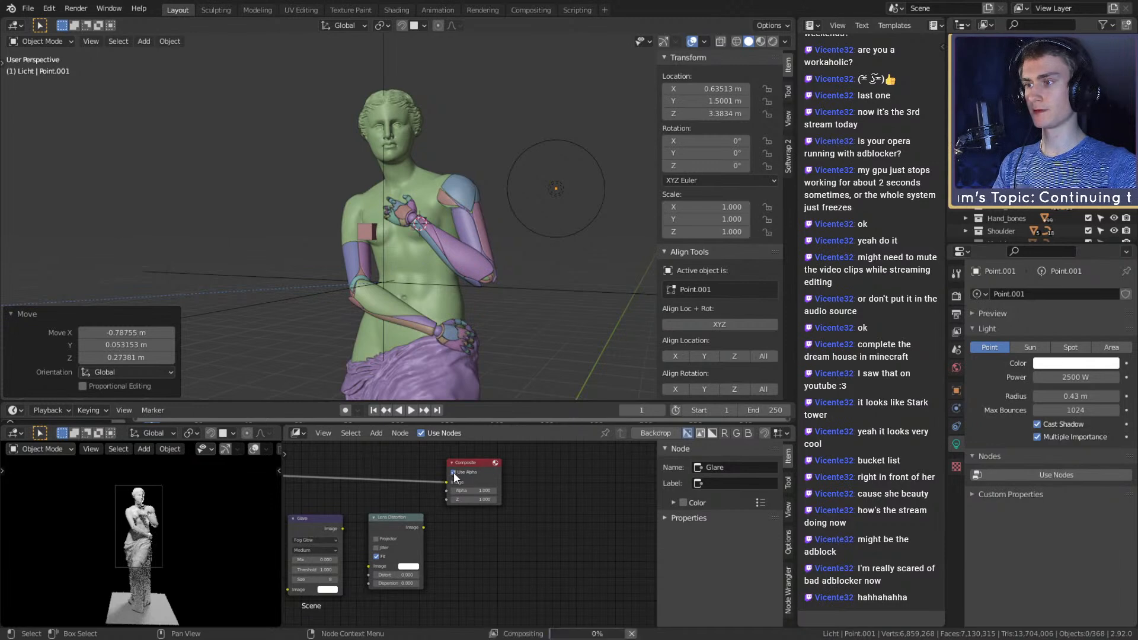
click(453, 472)
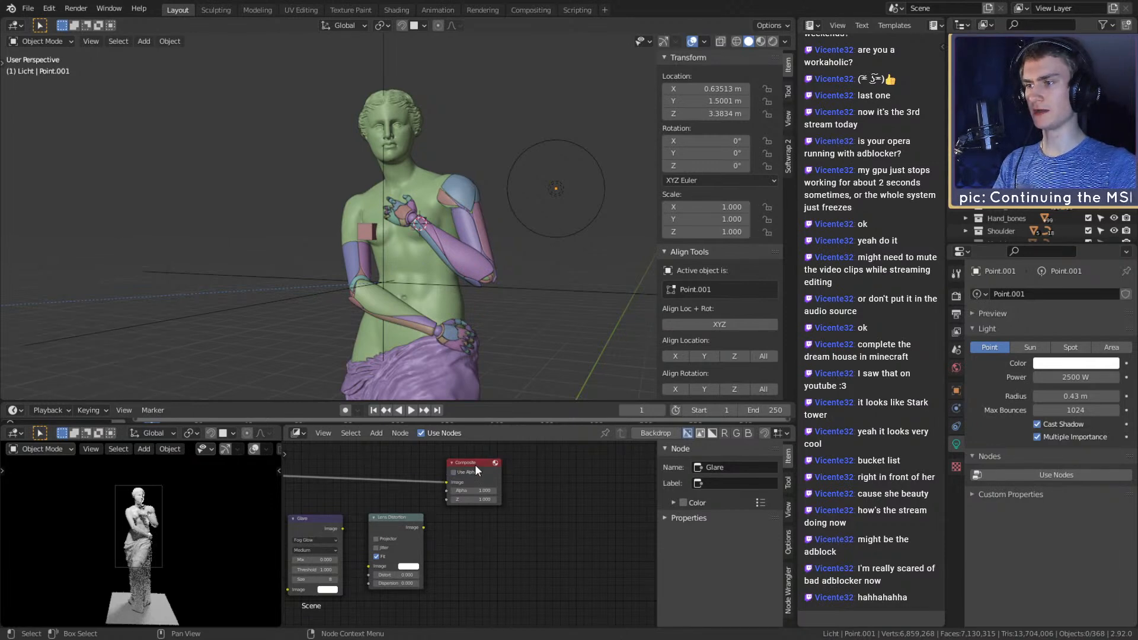
click(454, 472)
drag(477, 462, 561, 450)
key(shift+a)
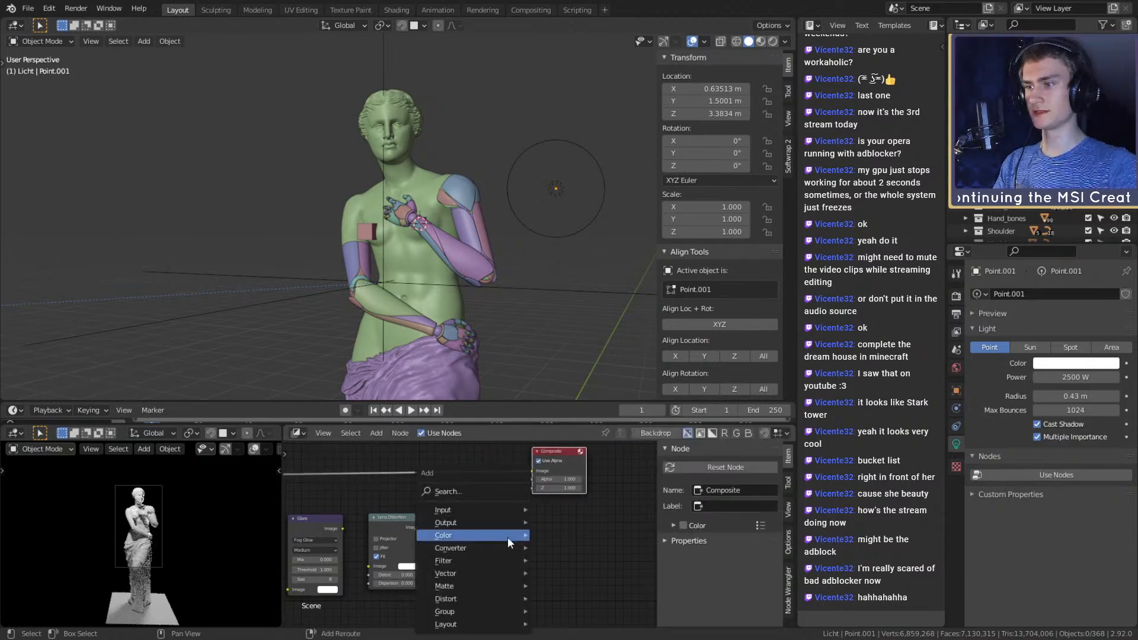
mouse_move(467, 520)
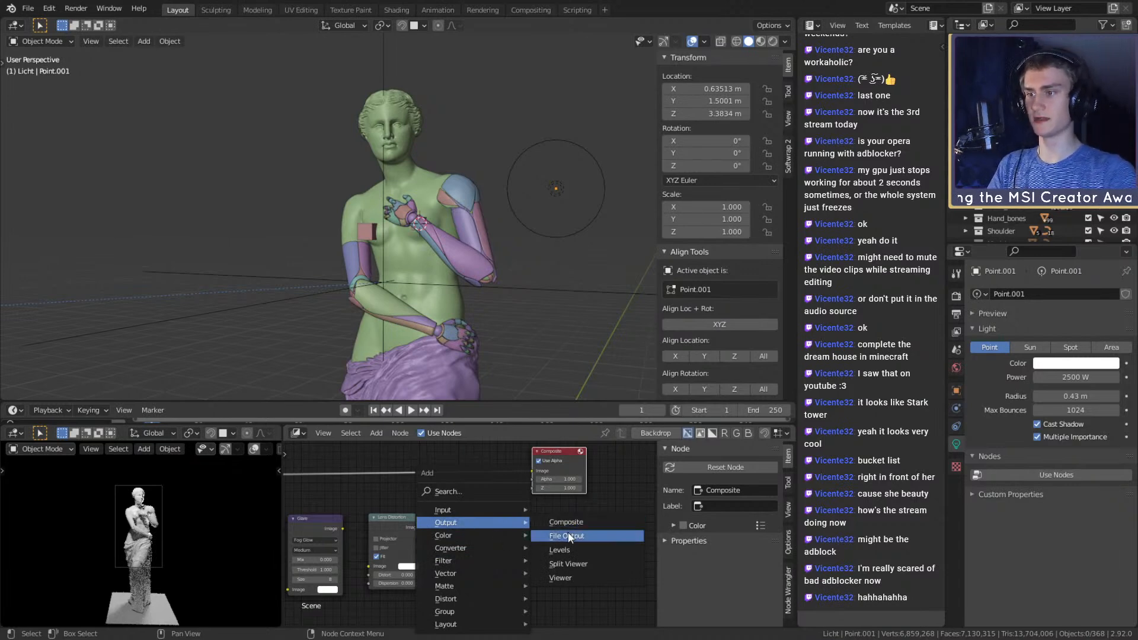
click(570, 565)
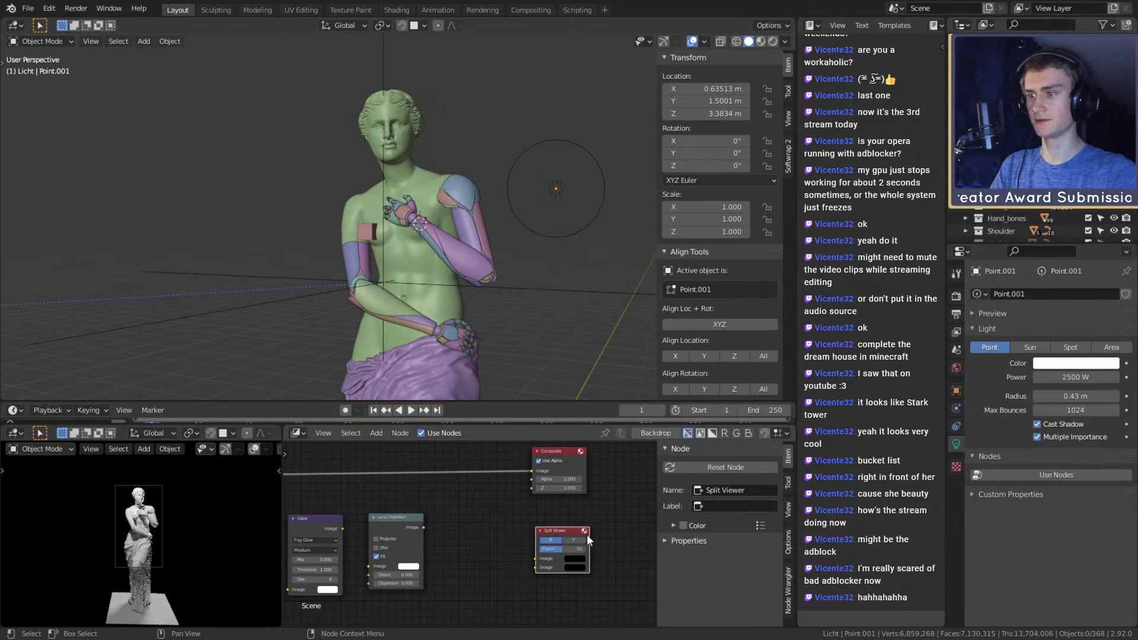
key(x)
Try out a Viewer node below the Composite node with Use Alpha off, and delete it
key(shift+a)
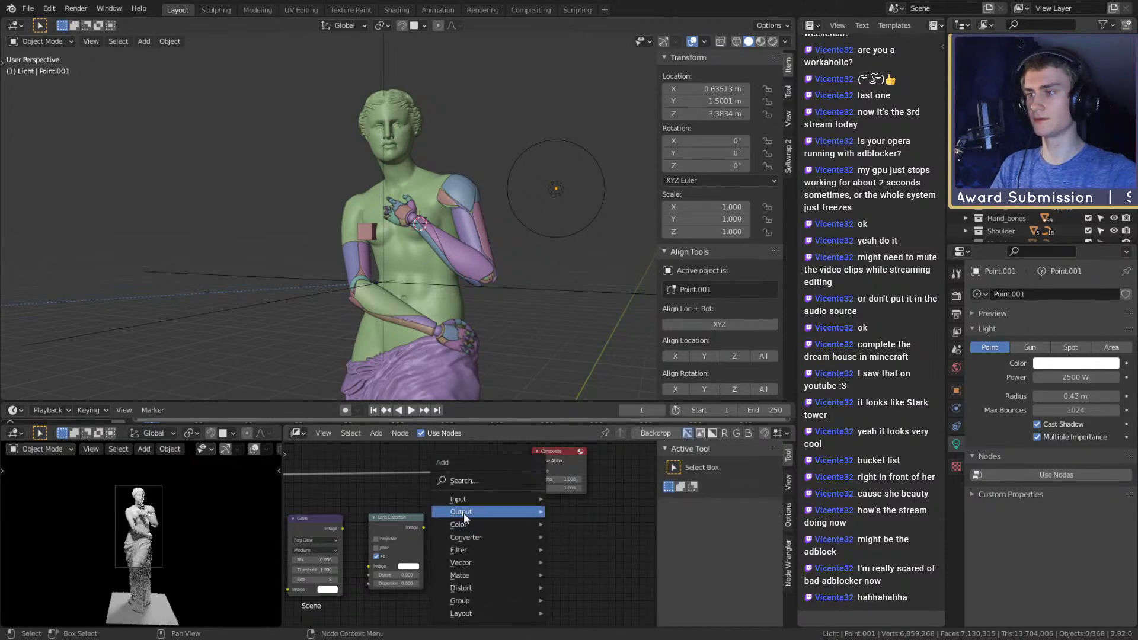
click(578, 610)
click(520, 549)
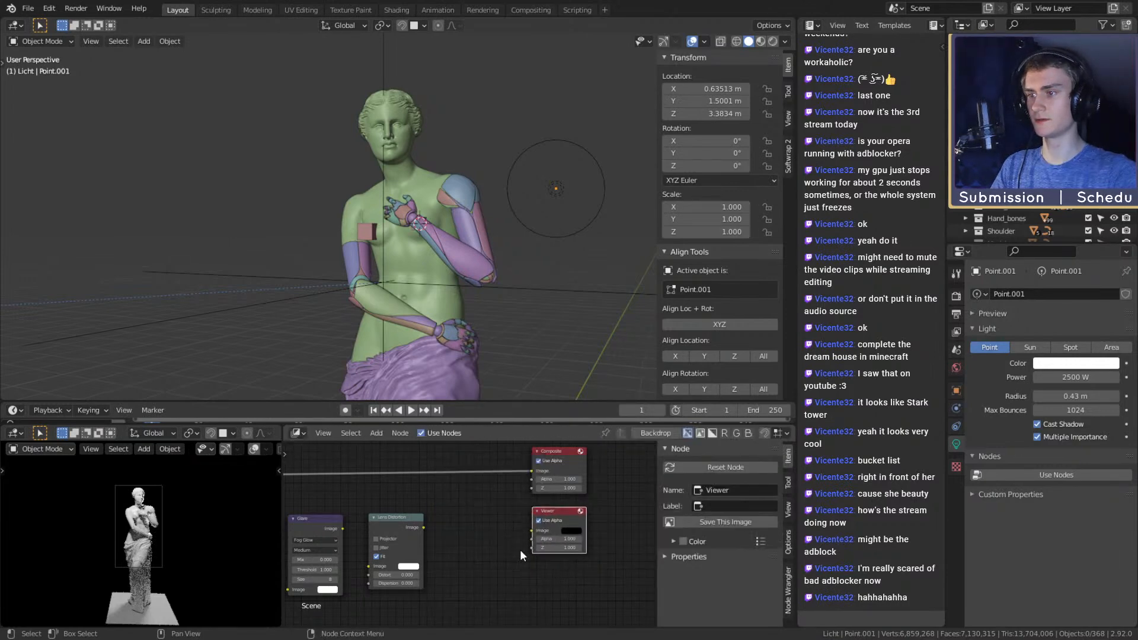
scroll(520, 549, up, 4)
scroll(520, 550, down, 6)
click(600, 529)
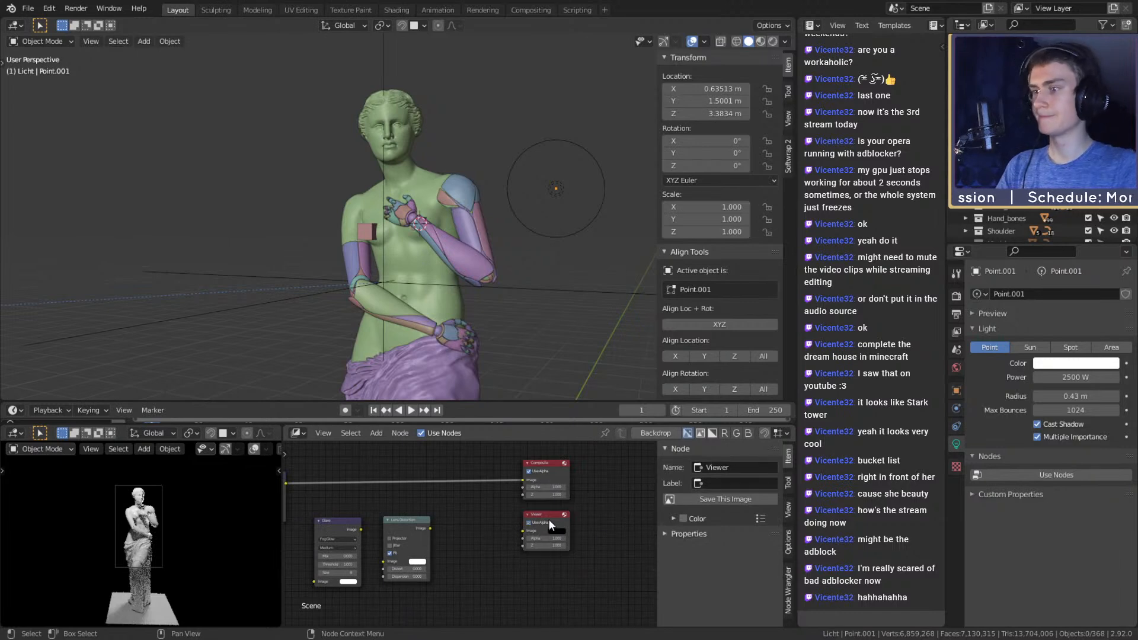
key(x)
Select the statue's body mesh and review the scene's output format, view layer passes and Cycles sampling settings
middle_drag(437, 193, 391, 96)
click(382, 125)
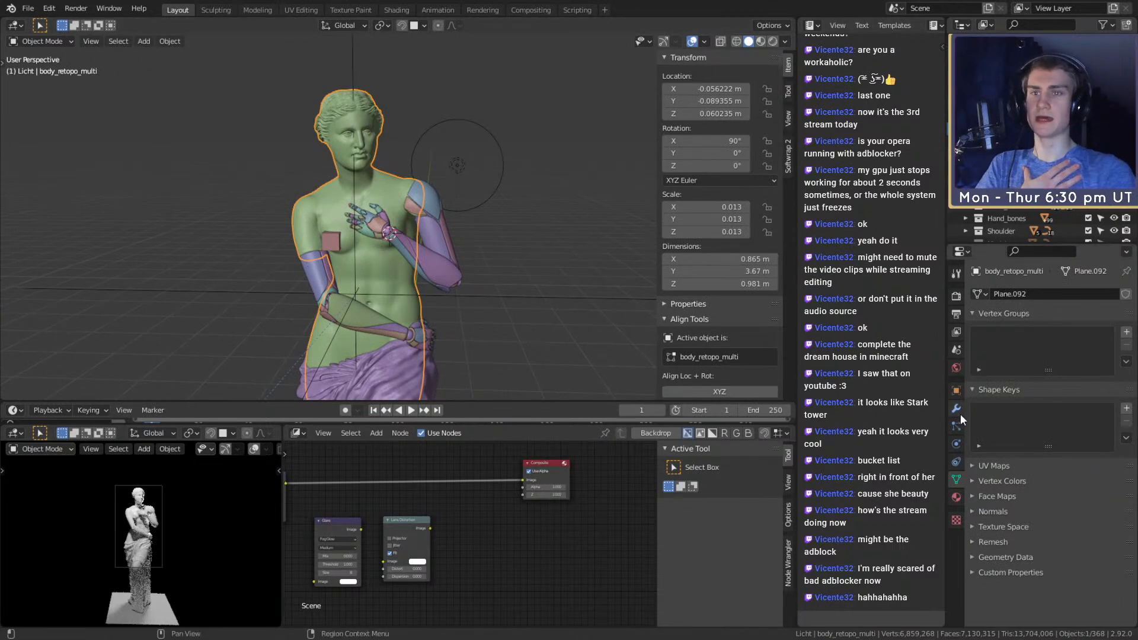
click(957, 311)
scroll(984, 367, down, 3)
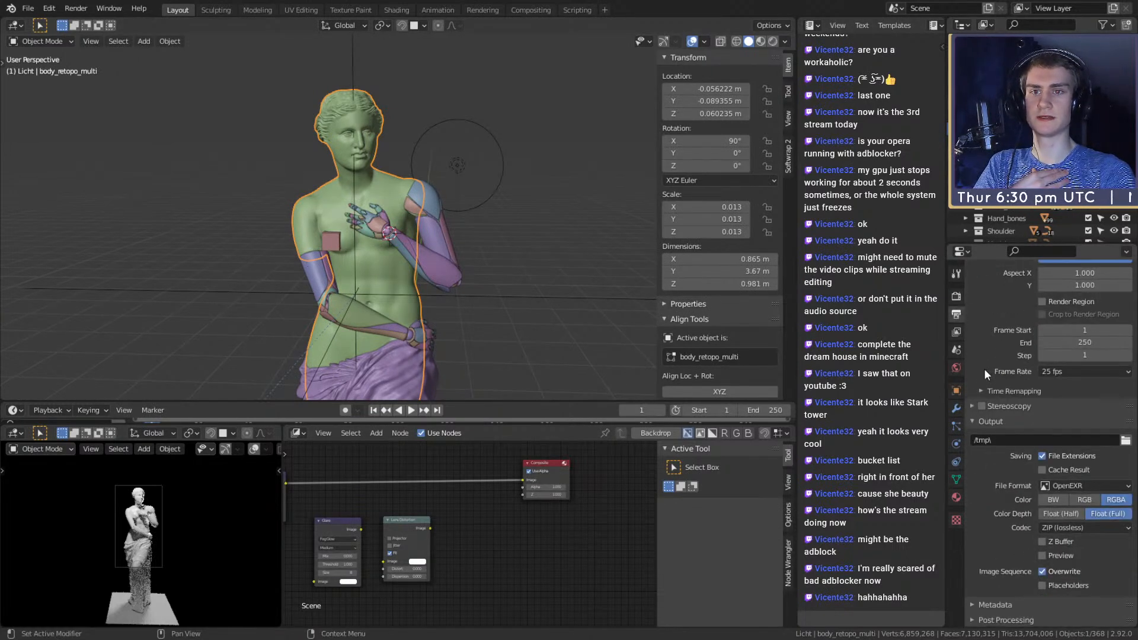
click(956, 332)
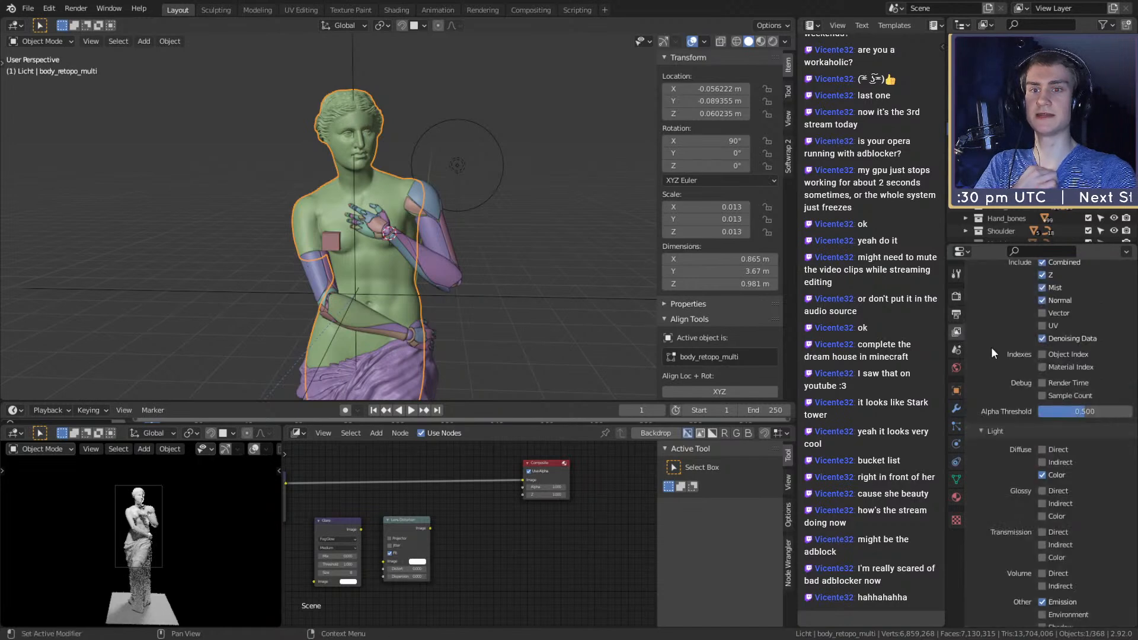
scroll(999, 363, up, 3)
click(973, 291)
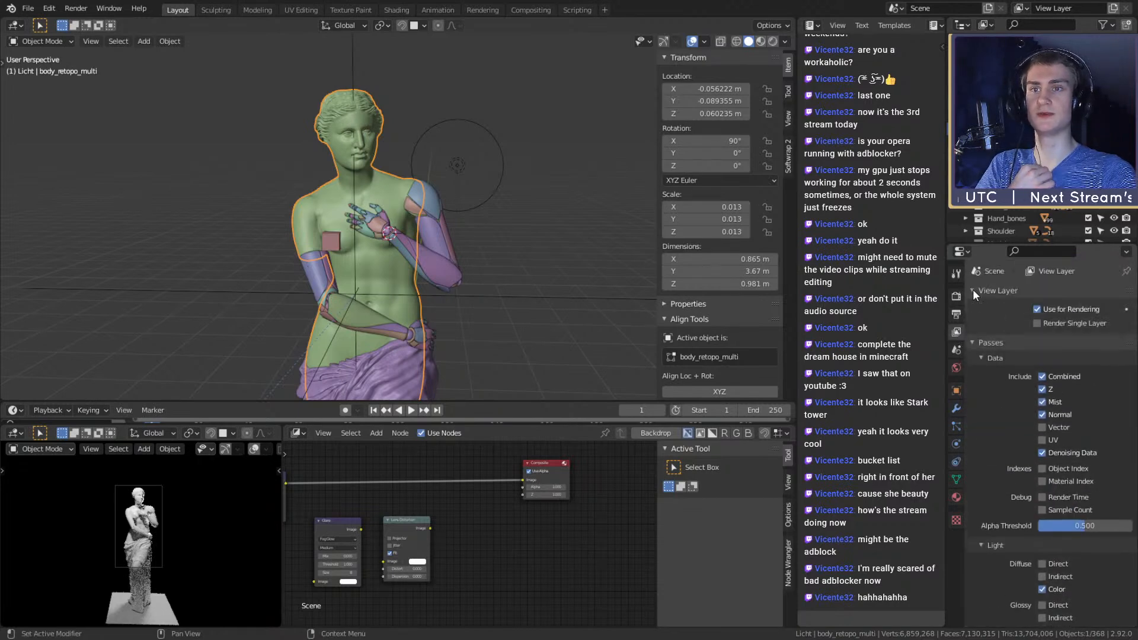
click(973, 291)
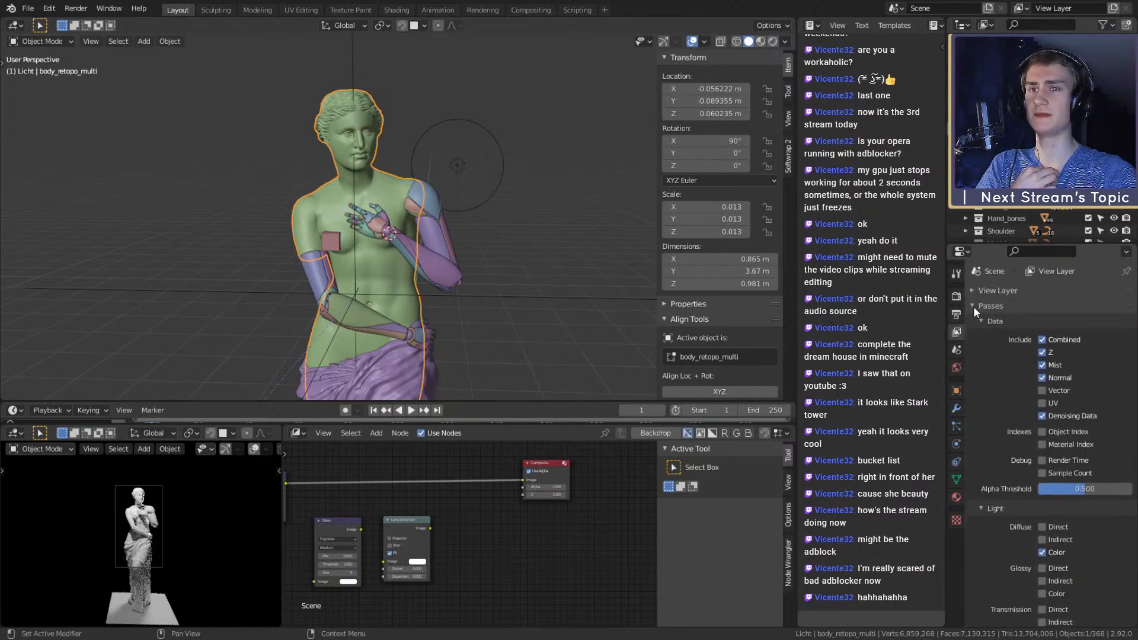
click(955, 296)
scroll(997, 379, down, 5)
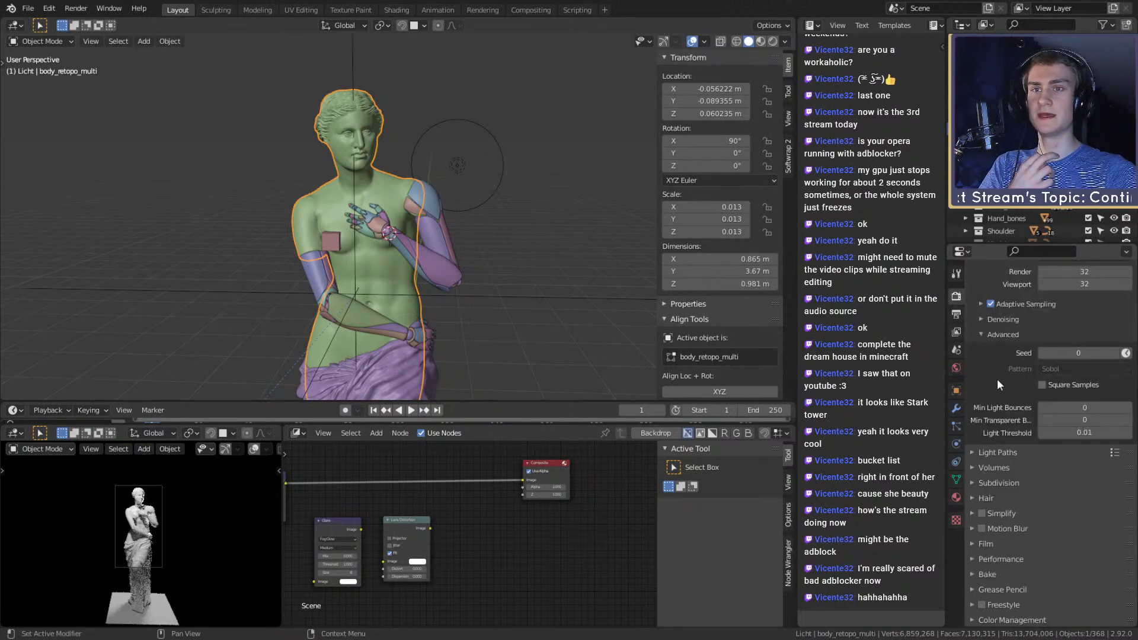
scroll(997, 379, up, 5)
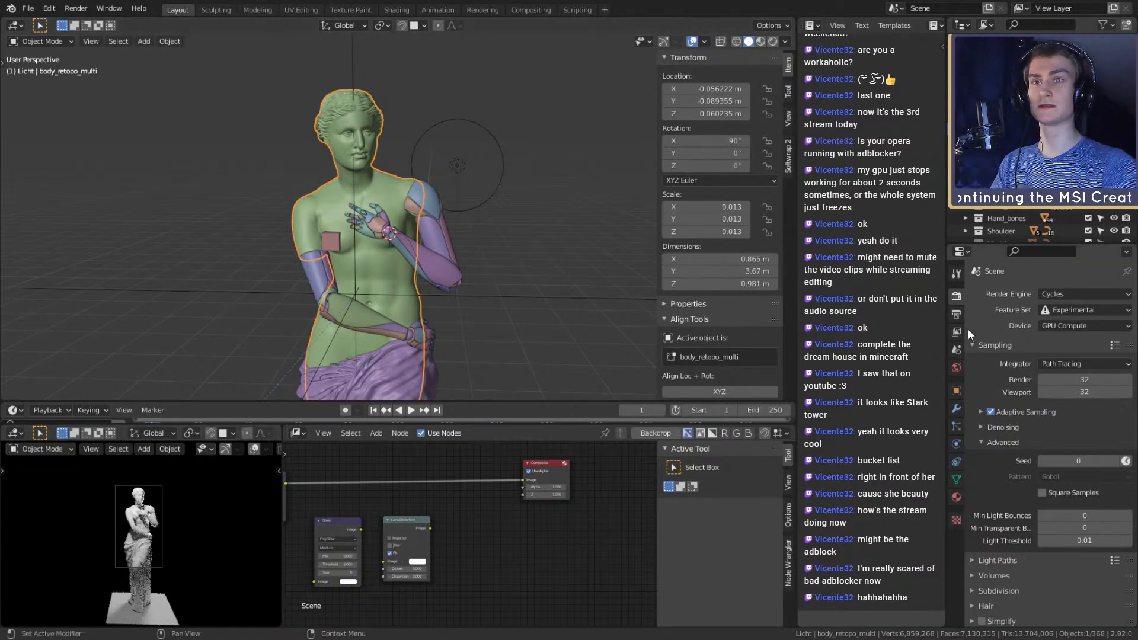
Set the render resolution percentage to 50% and save the file
click(956, 314)
click(1089, 333)
text(50)
key(Return)
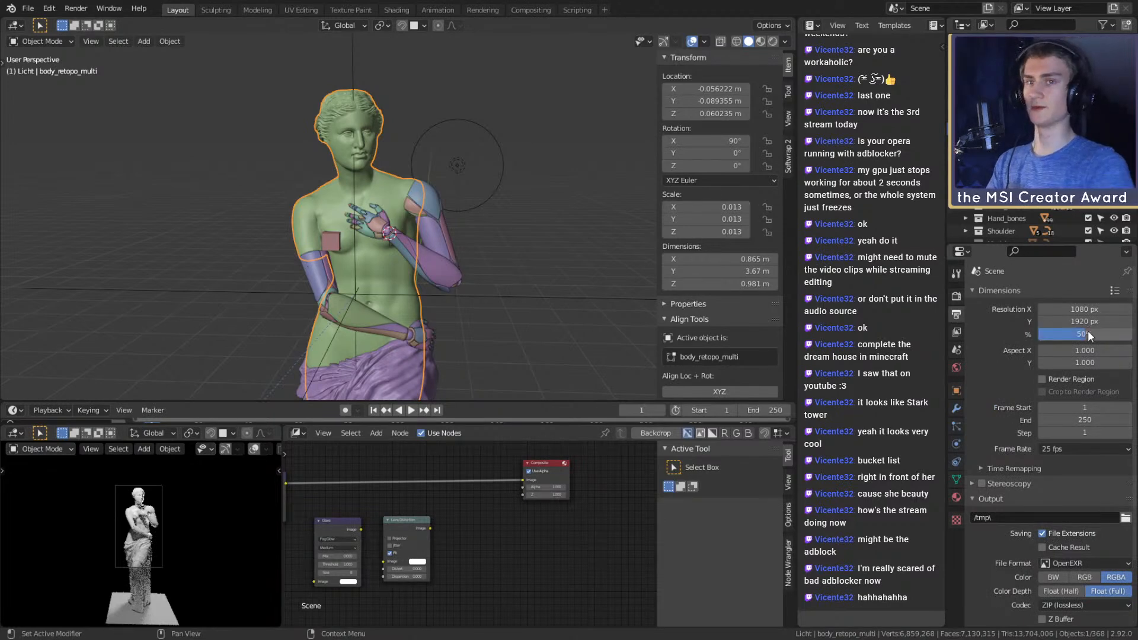
click(24, 9)
click(46, 95)
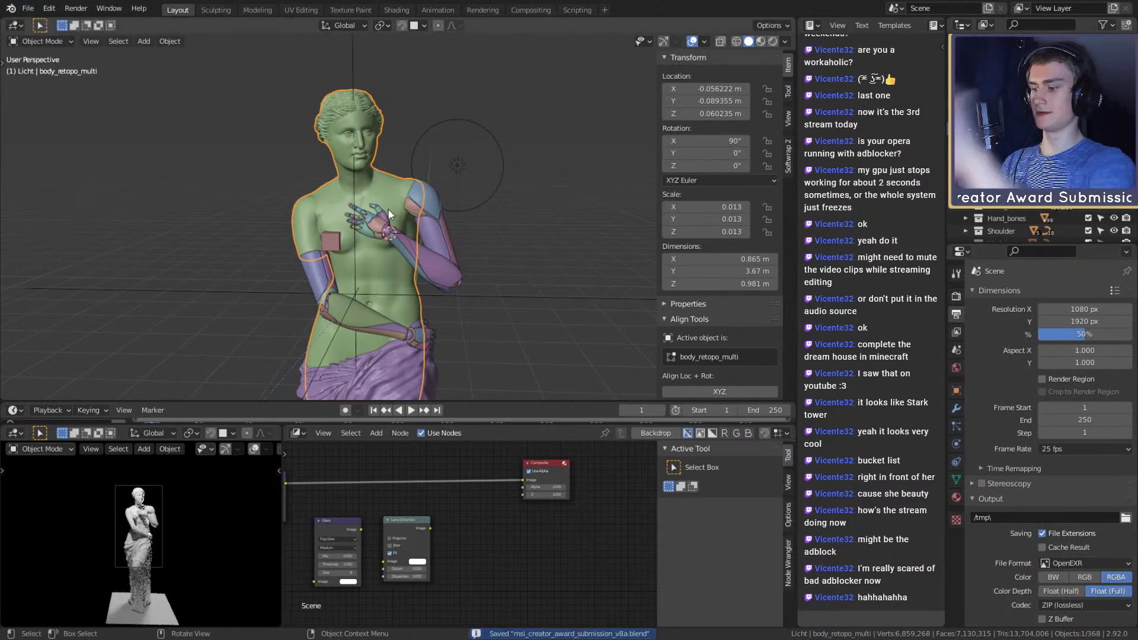
Render the image and show the Render Result in an image editor in place of the preview viewport
key(F12)
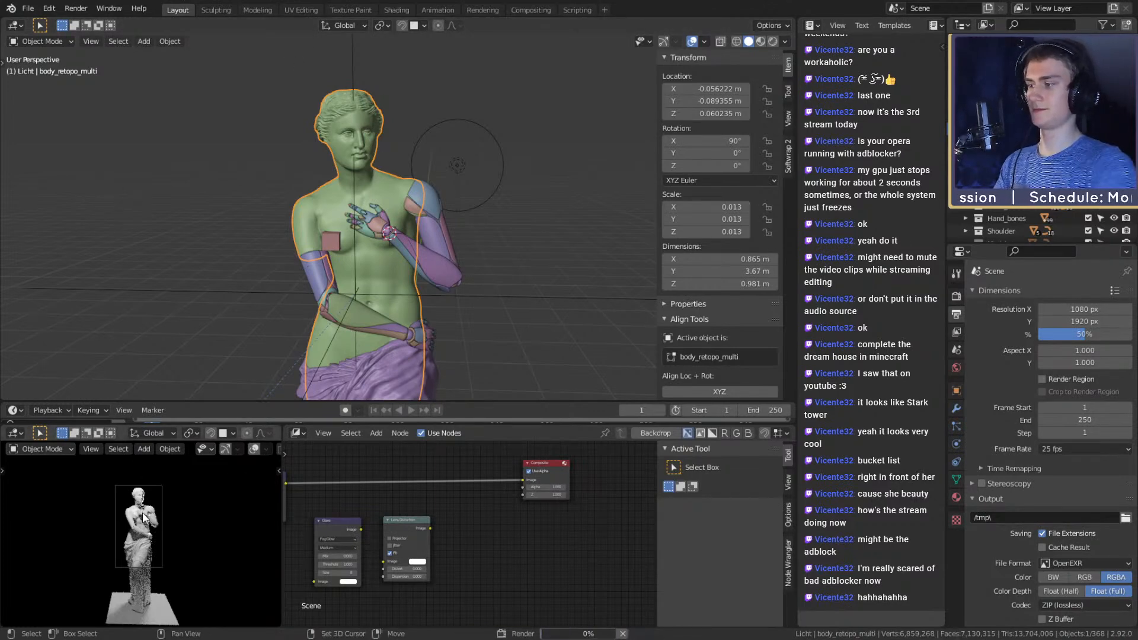
key(shift+F10)
scroll(134, 520, down, 4)
click(148, 438)
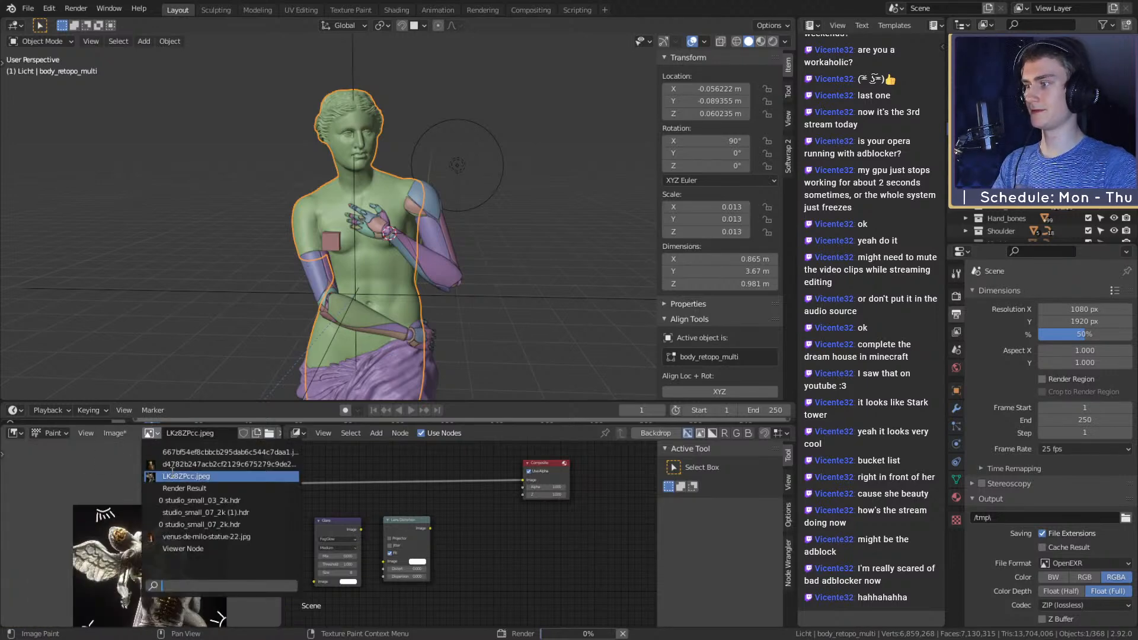
click(178, 498)
scroll(180, 568, up, 2)
middle_drag(187, 606, 173, 534)
scroll(173, 533, down, 2)
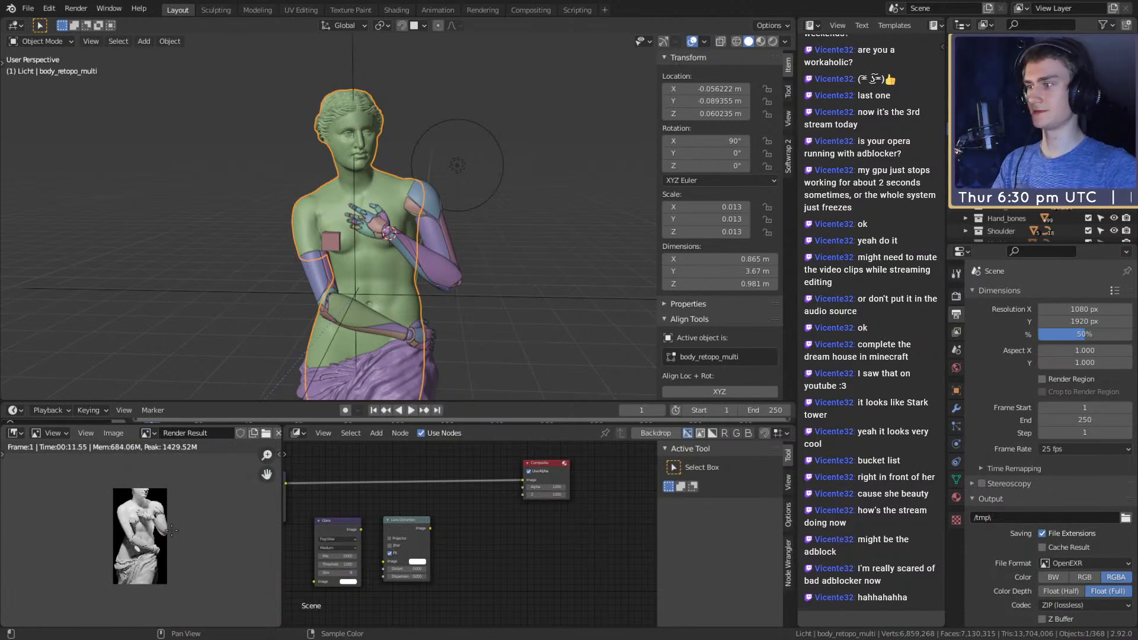
Enlarge the timeline area, inspect the render around the forearm and waist, and turn the image editor back into the 3D preview
drag(483, 402, 483, 337)
scroll(207, 538, up, 5)
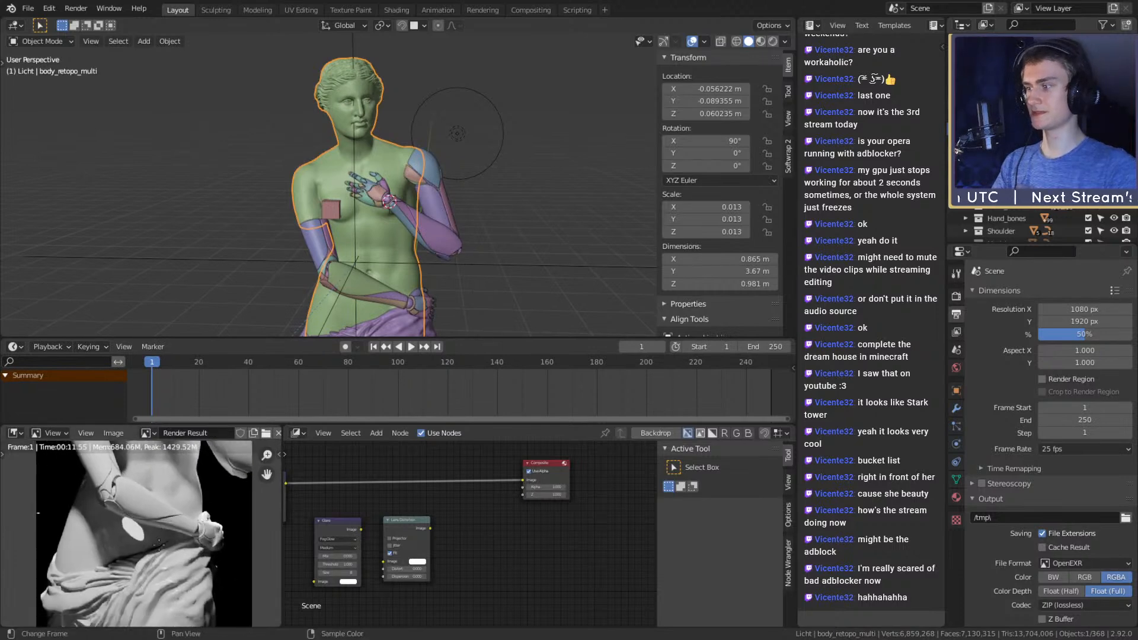
scroll(126, 514, down, 5)
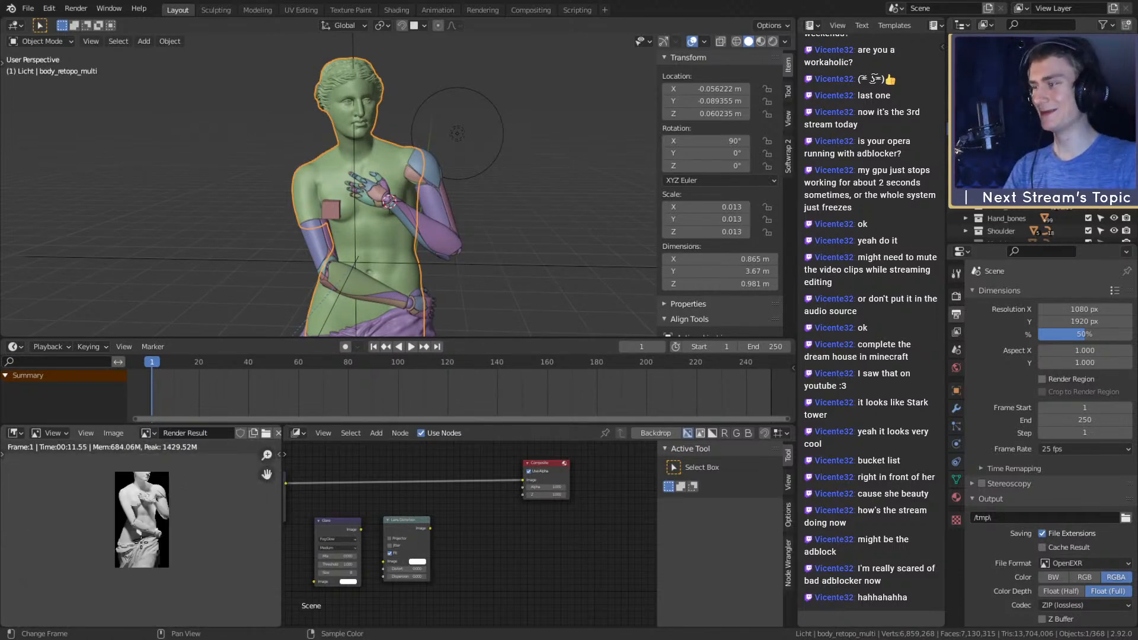
scroll(429, 256, down, 4)
shift+middle_drag(428, 254, 432, 249)
key(shift+F5)
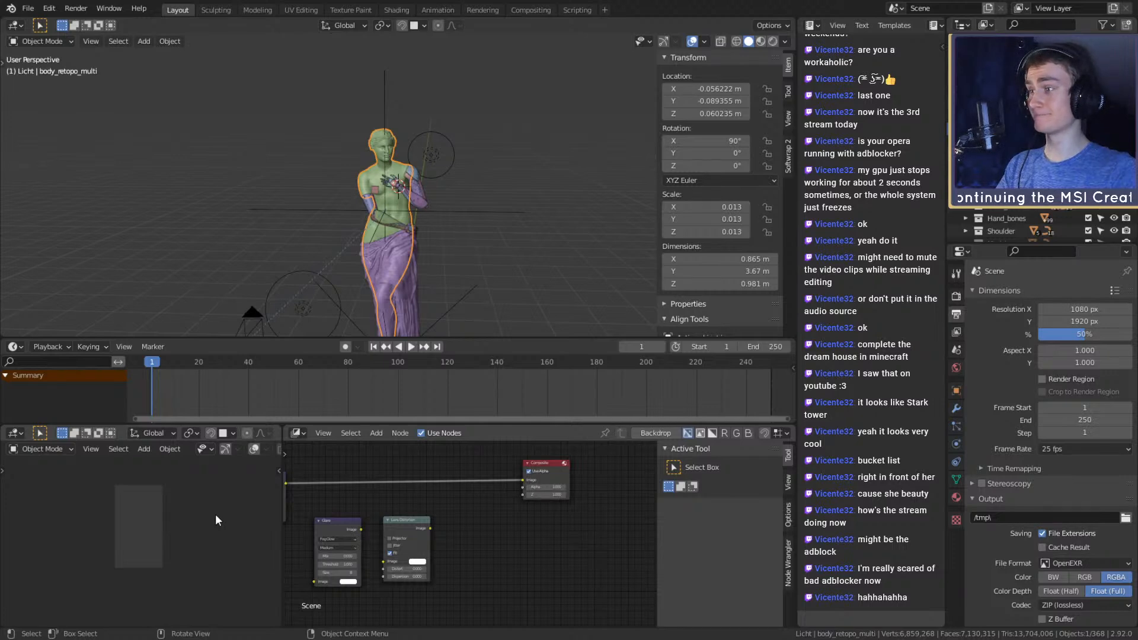
Lower the viewport level of the body mesh's Multires modifier to 1 and deselect the mesh
scroll(350, 161, up, 3)
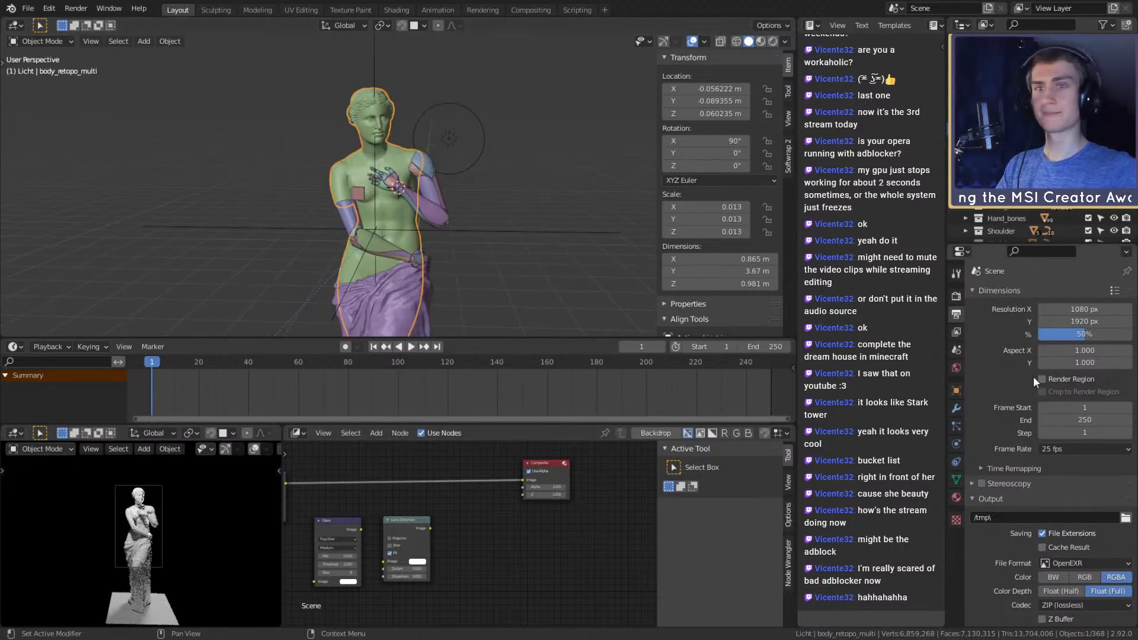
click(956, 409)
click(1037, 335)
click(1037, 335)
click(1037, 335)
click(589, 172)
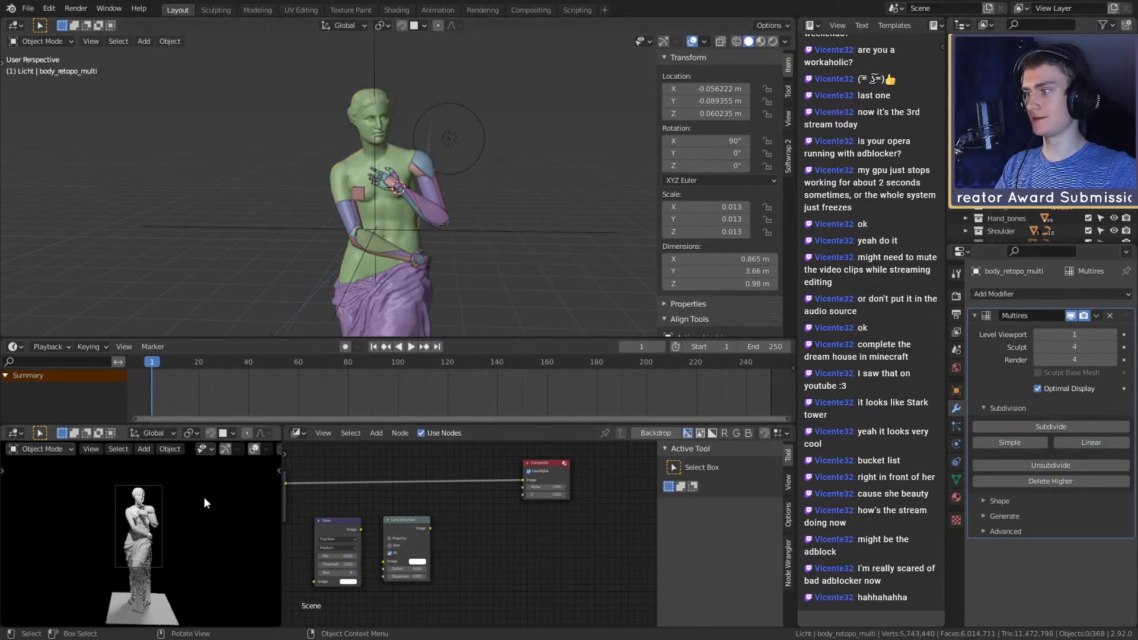
Select the camera aimed at the statue and step back and forth through the latest changes with undo and redo
scroll(160, 542, down, 6)
scroll(170, 525, up, 1)
middle_drag(550, 183, 260, 224)
click(227, 199)
key(i)
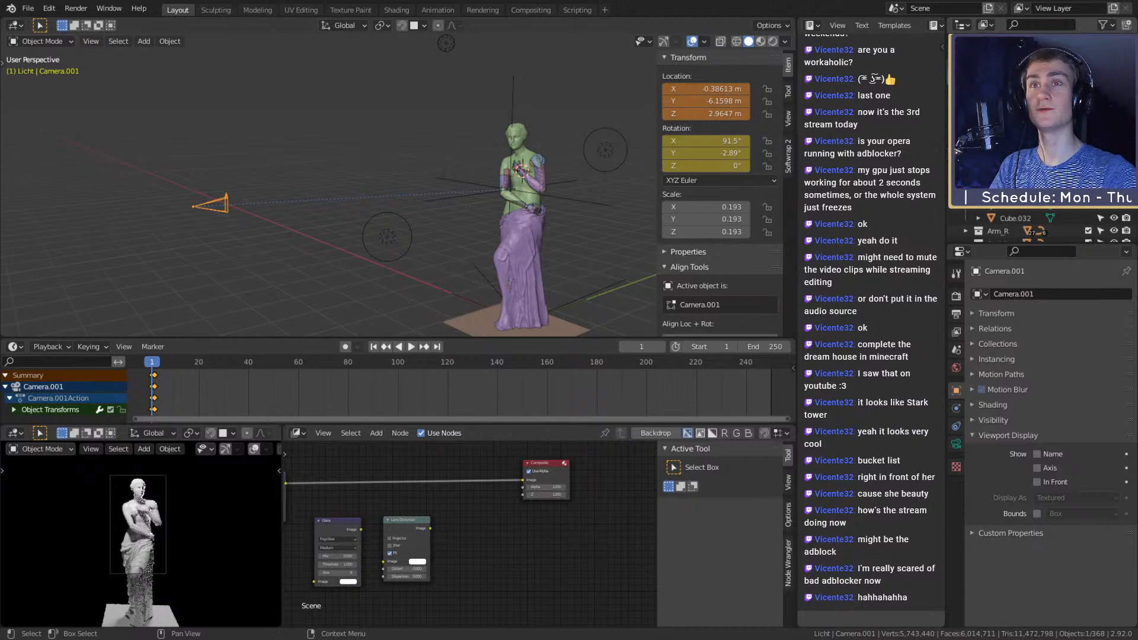
key(ctrl+z)
key(ctrl+z)
key(ctrl+shift+z)
key(ctrl+shift+z)
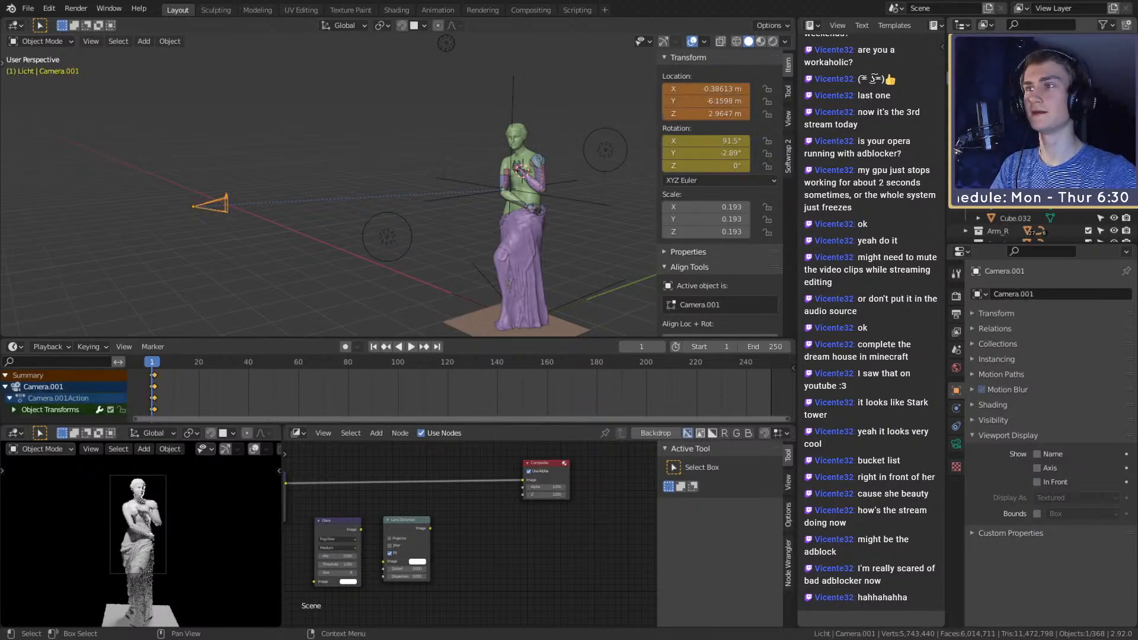
key(ctrl+z)
Delete the old camera standing far in front of the statue and select the remaining keyframed camera
scroll(472, 181, down, 7)
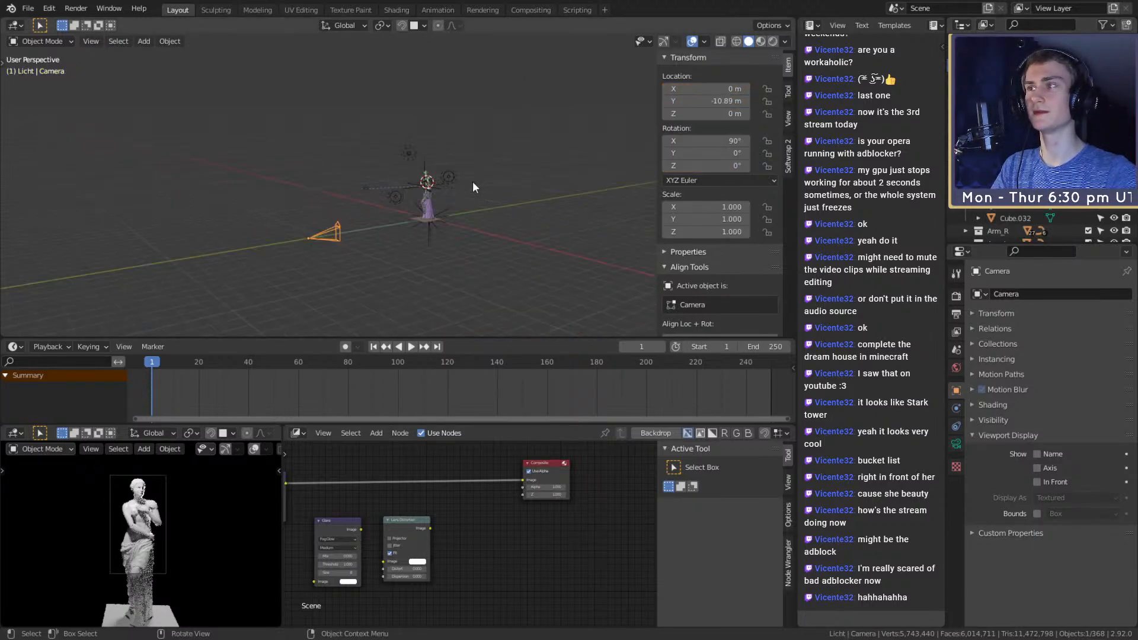
middle_drag(418, 258, 433, 224)
scroll(373, 250, up, 3)
click(371, 214)
drag(368, 189, 191, 305)
key(Delete)
middle_drag(356, 237, 463, 211)
click(412, 200)
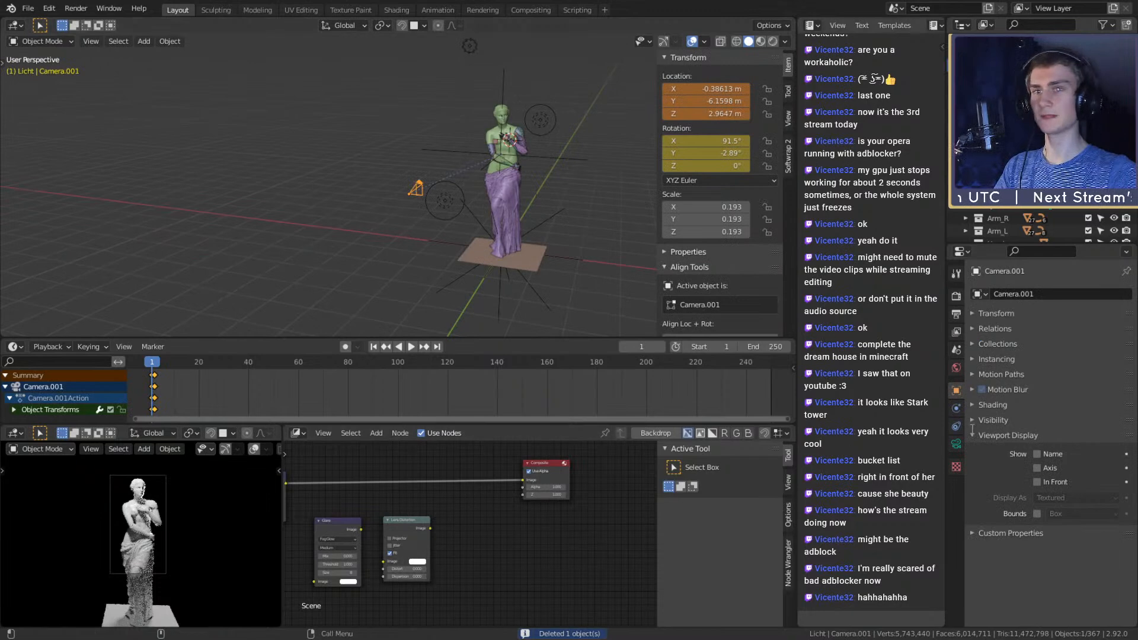
Render the image at 50% resolution and show the Render Result in place of the small preview viewport
click(956, 313)
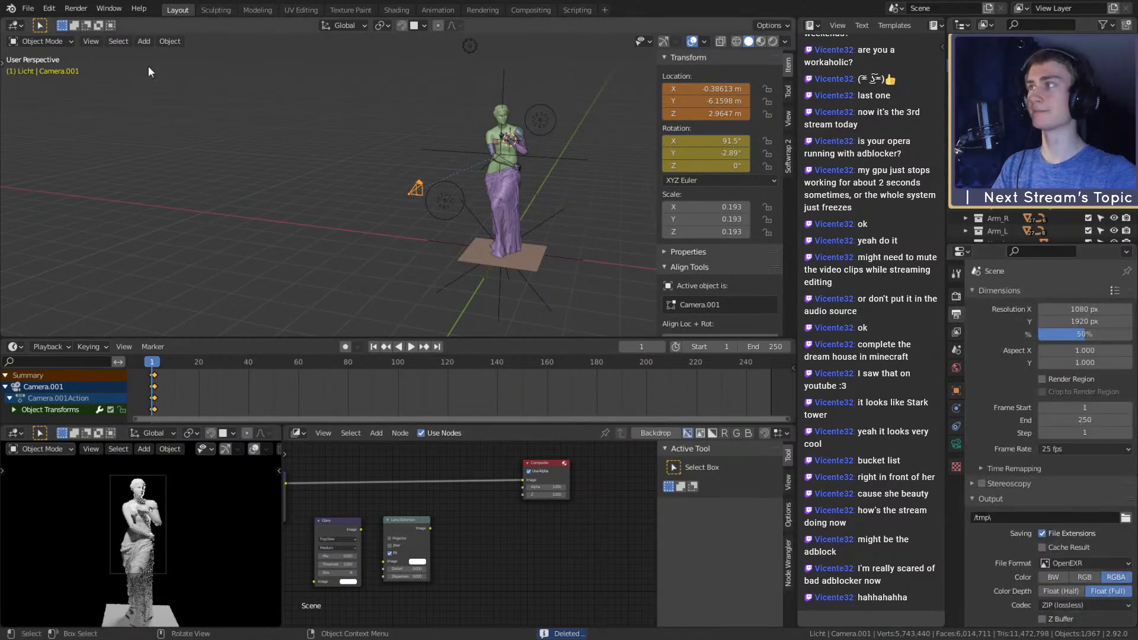
click(76, 8)
click(94, 24)
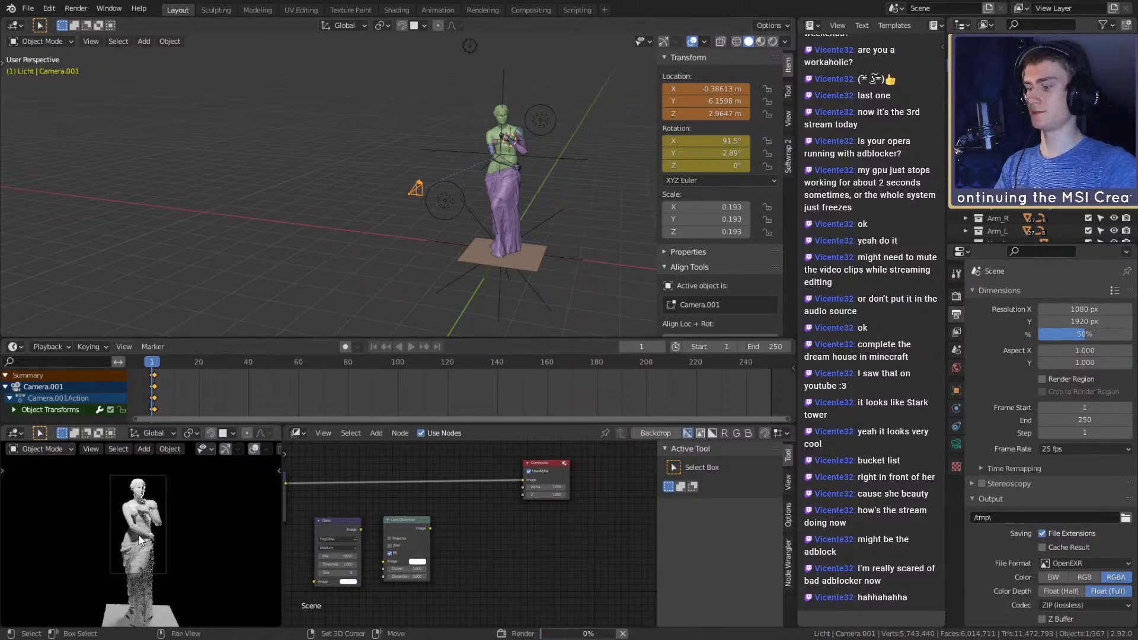
key(shift+F10)
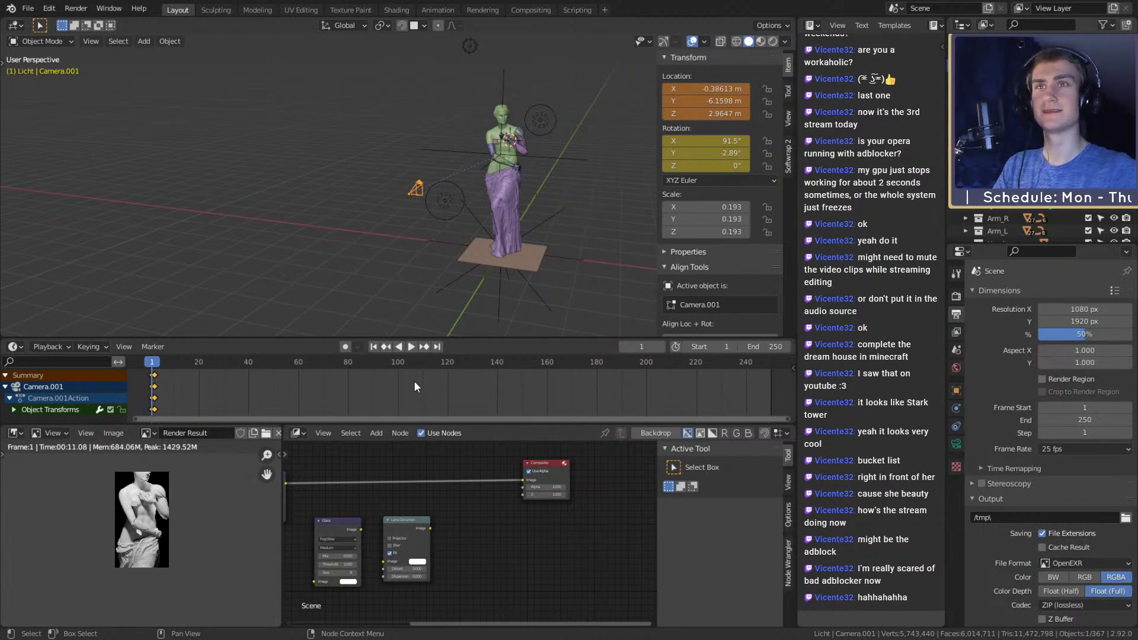
Compare the two focus empties, delete the one at the world origin, and select the one at the statue's chest
scroll(438, 213, up, 5)
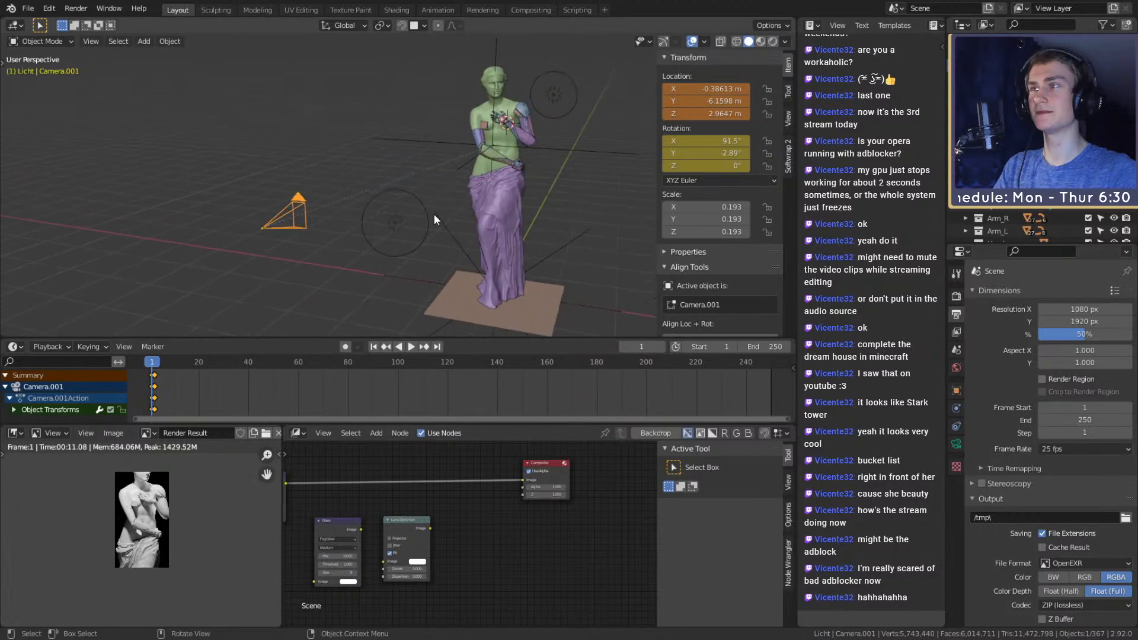
middle_drag(439, 214, 392, 228)
scroll(391, 236, down, 4)
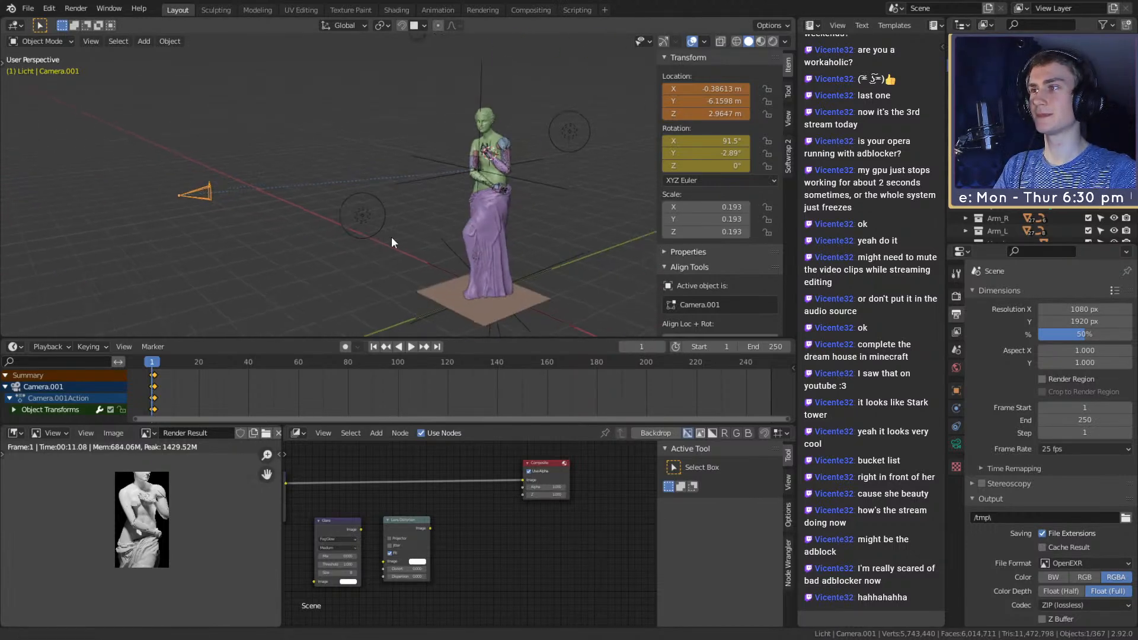
click(539, 67)
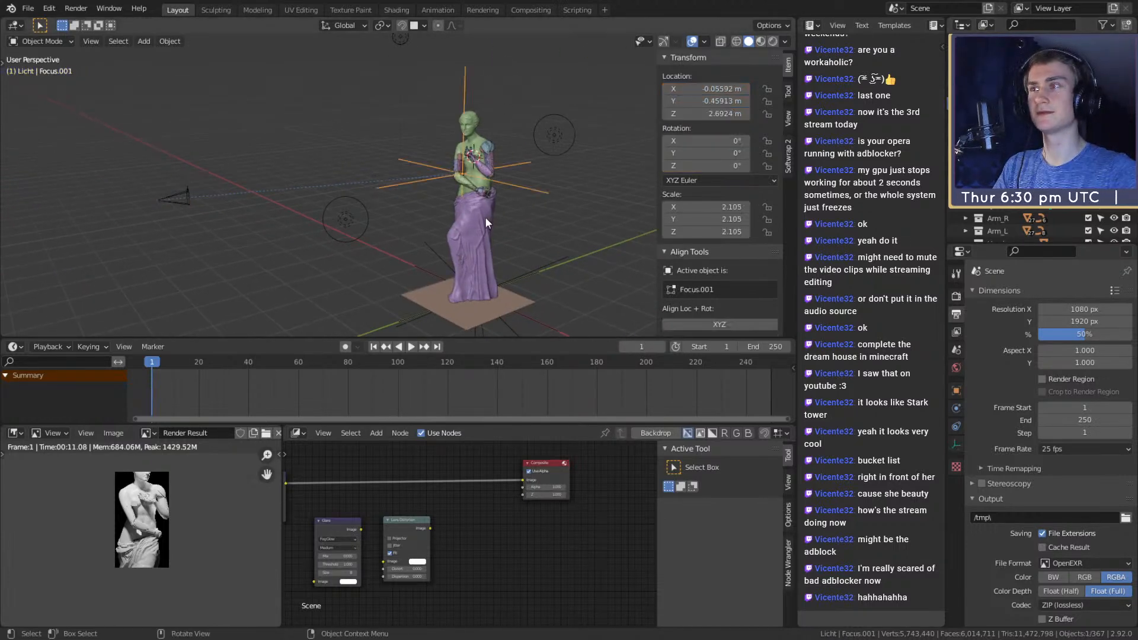
click(499, 281)
middle_drag(499, 281, 525, 243)
middle_drag(498, 154, 472, 208)
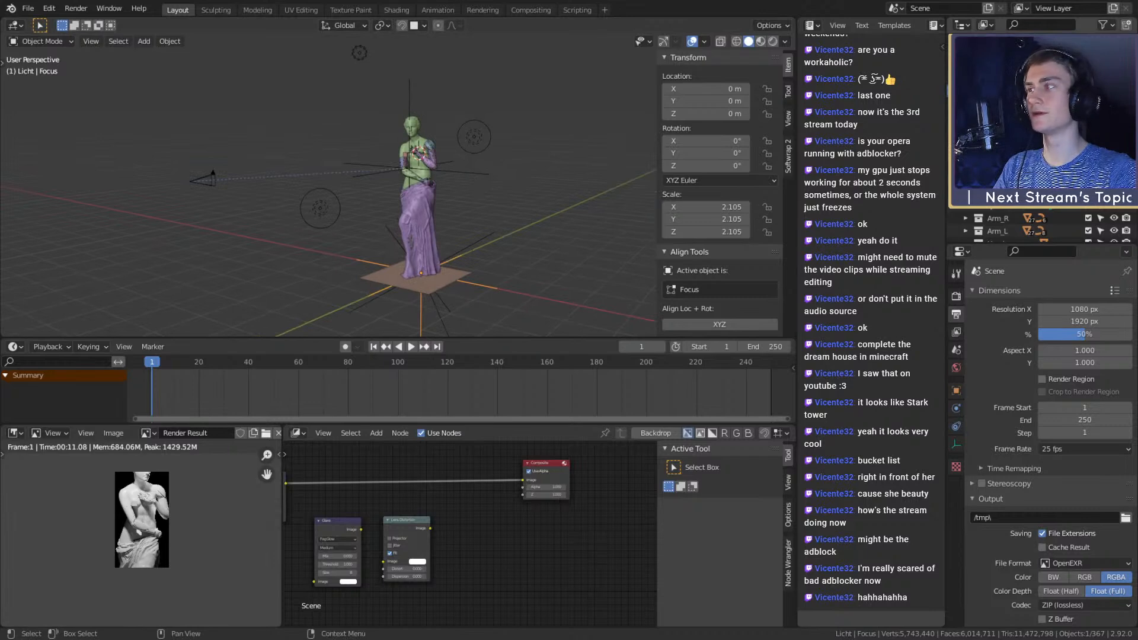
click(1001, 143)
click(1002, 156)
click(1002, 143)
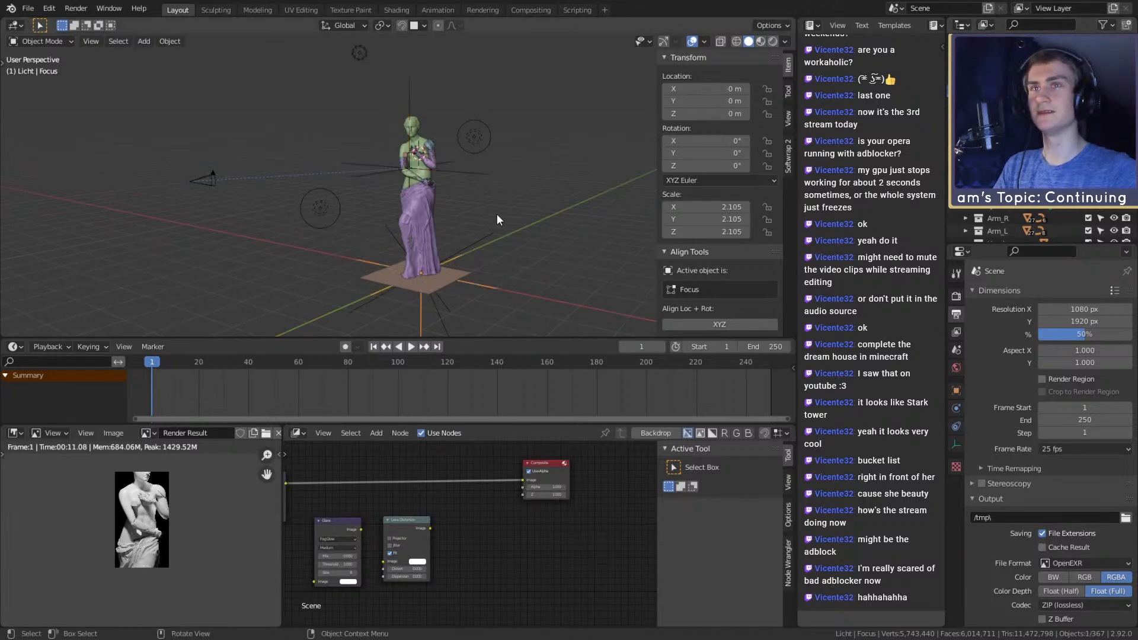
key(Delete)
click(1002, 93)
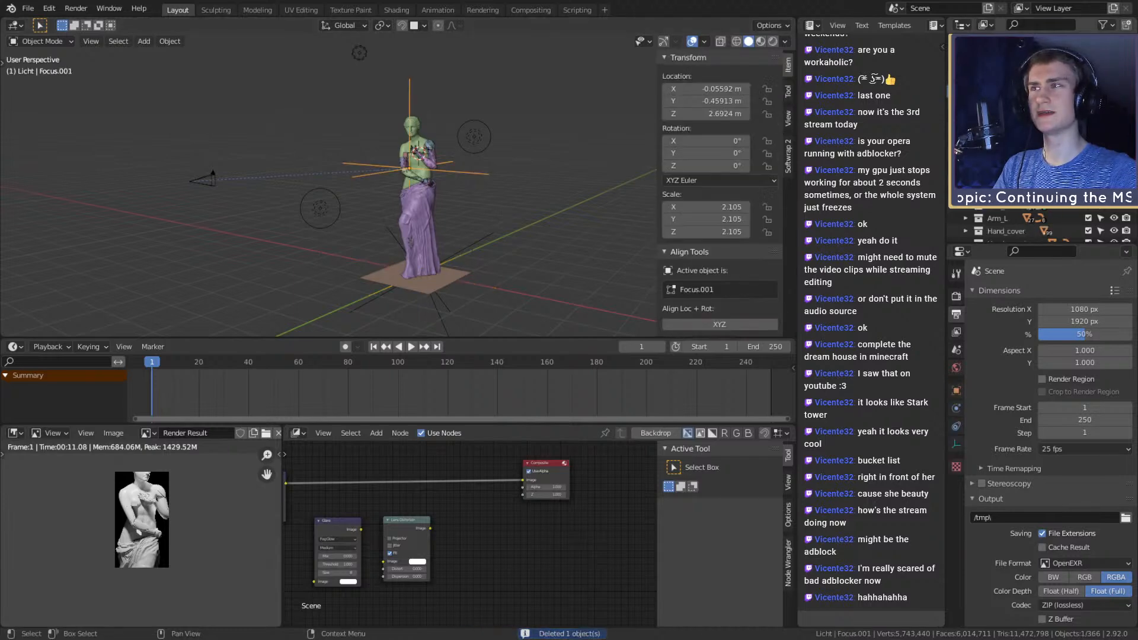
Select the remaining camera and turn the Render Result area back into a 3D preview through that camera, framing the whole statue
middle_drag(415, 230, 503, 225)
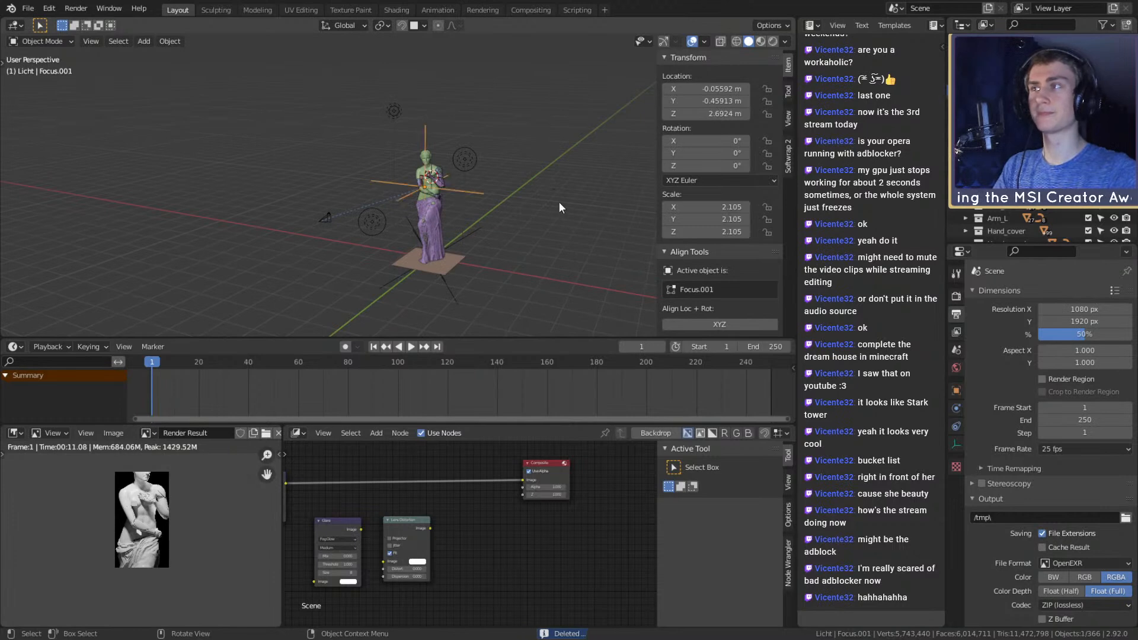
click(329, 220)
key(i)
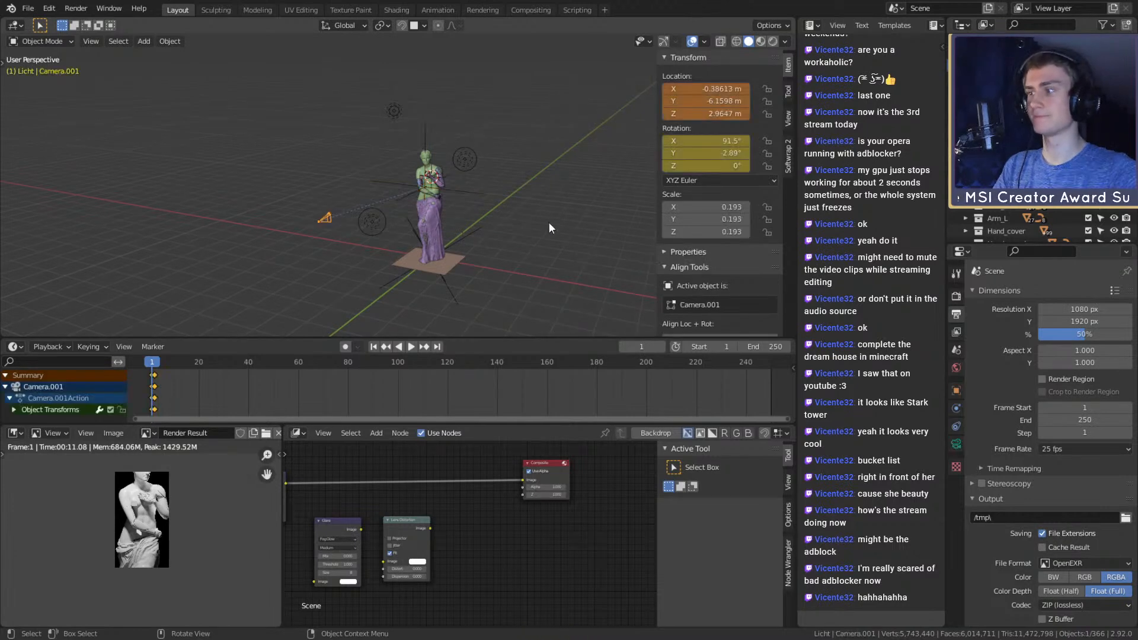
key(shift+F5)
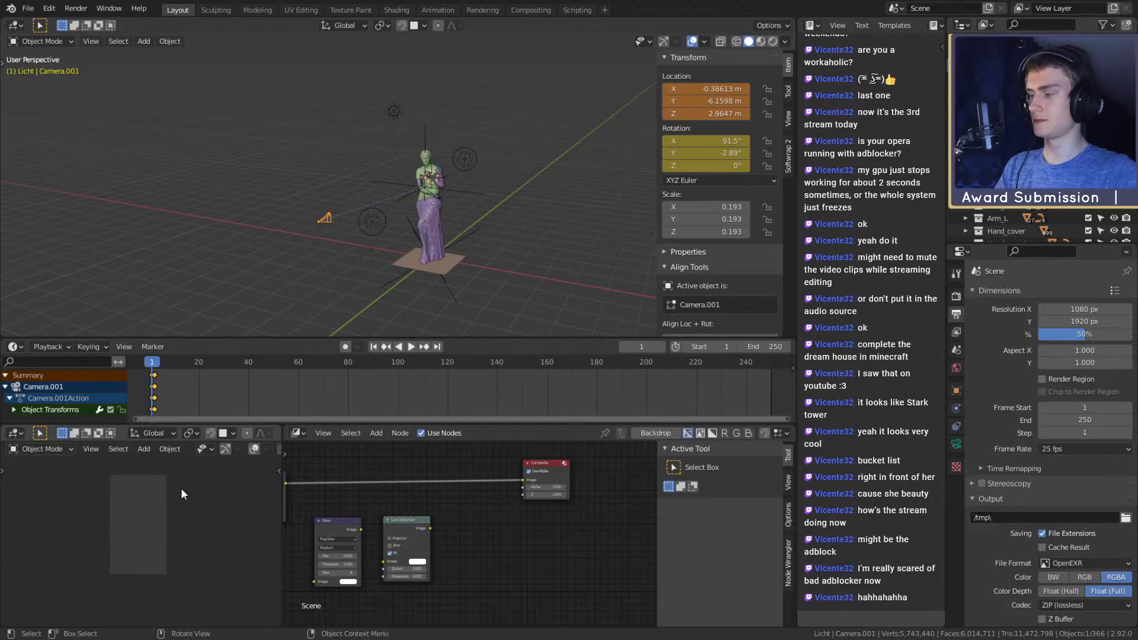
key(KP_0)
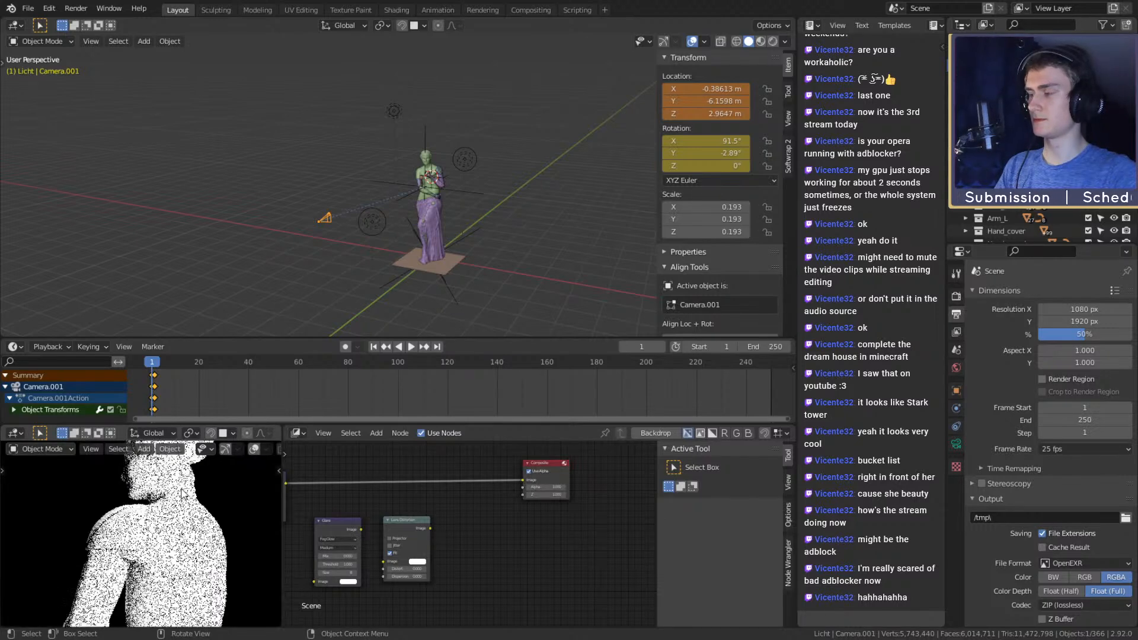
scroll(181, 492, down, 5)
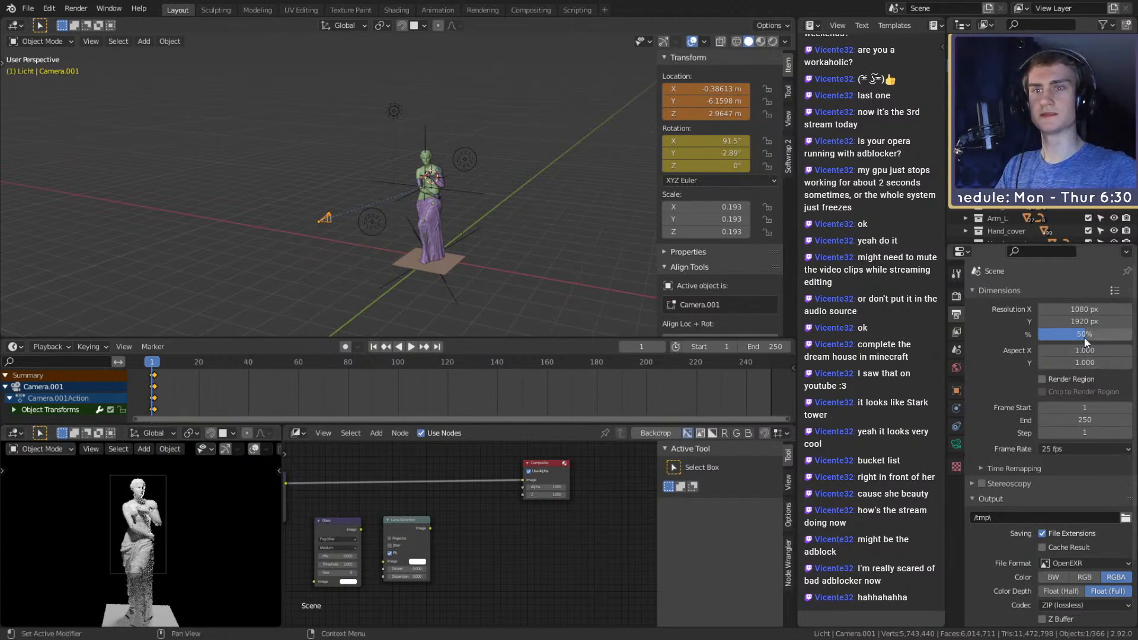
Check the render, view layer and camera settings, set the resolution percentage to 100%, and render the image
click(955, 326)
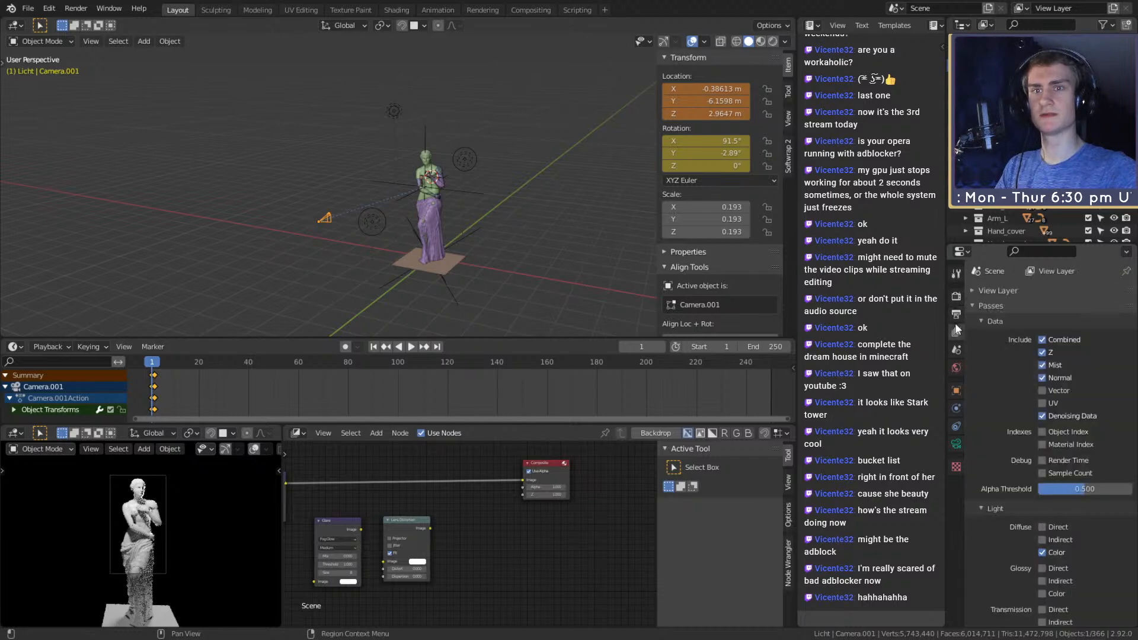
click(956, 296)
click(957, 444)
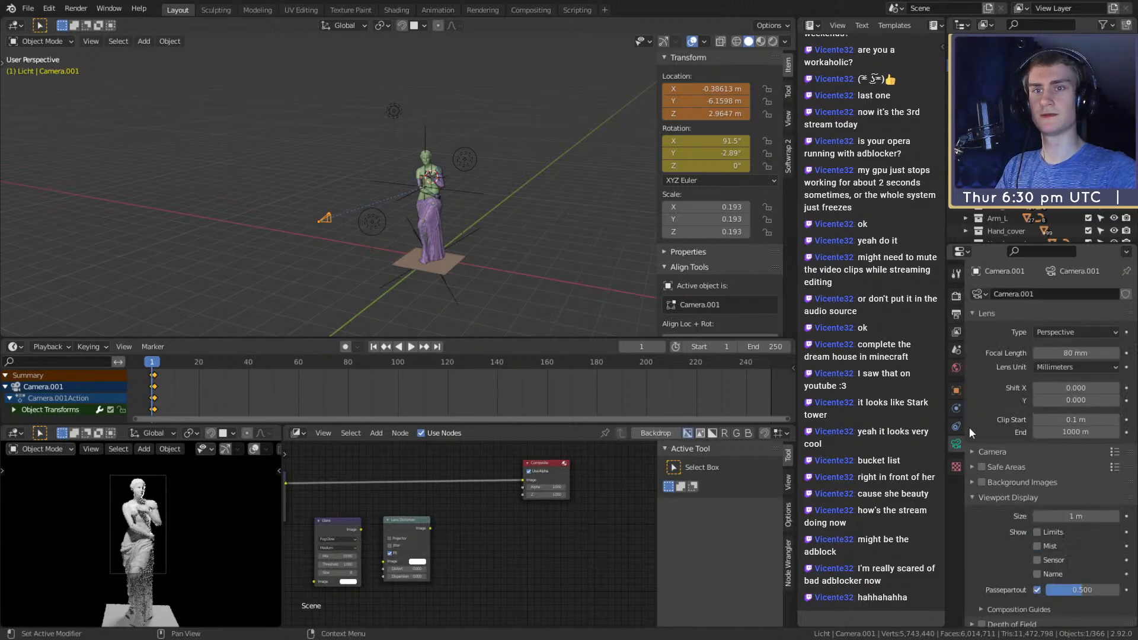
click(956, 332)
click(956, 314)
drag(1121, 333, 1133, 335)
click(80, 10)
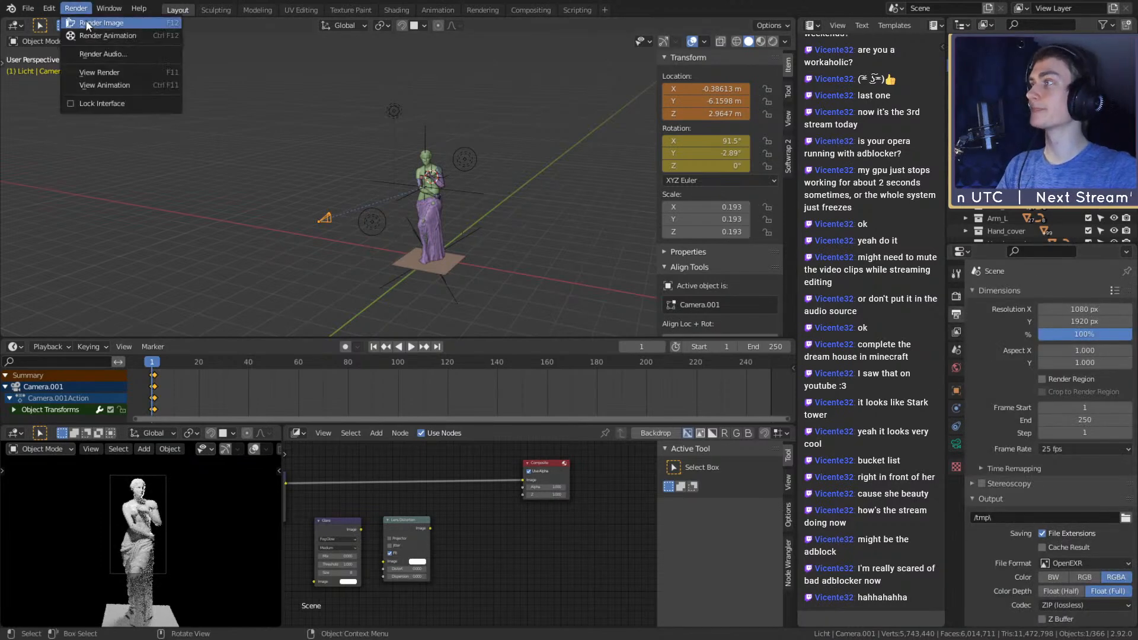
click(92, 25)
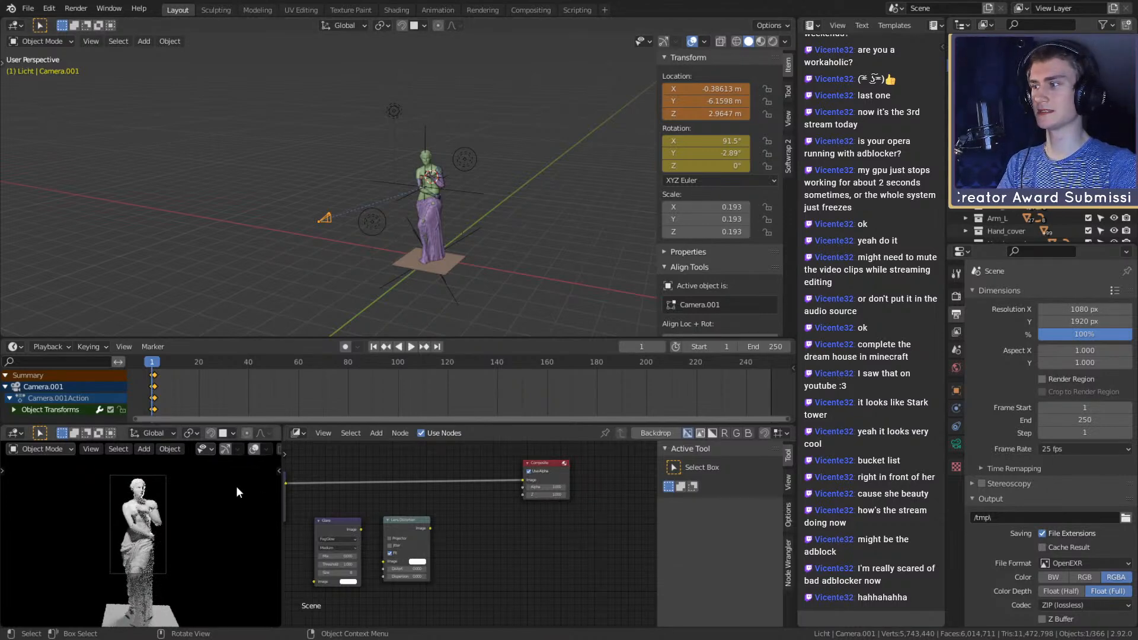
Examine the view layer passes, the sampling and output settings, and the whole compositing node setup from render layers to Composite
click(956, 333)
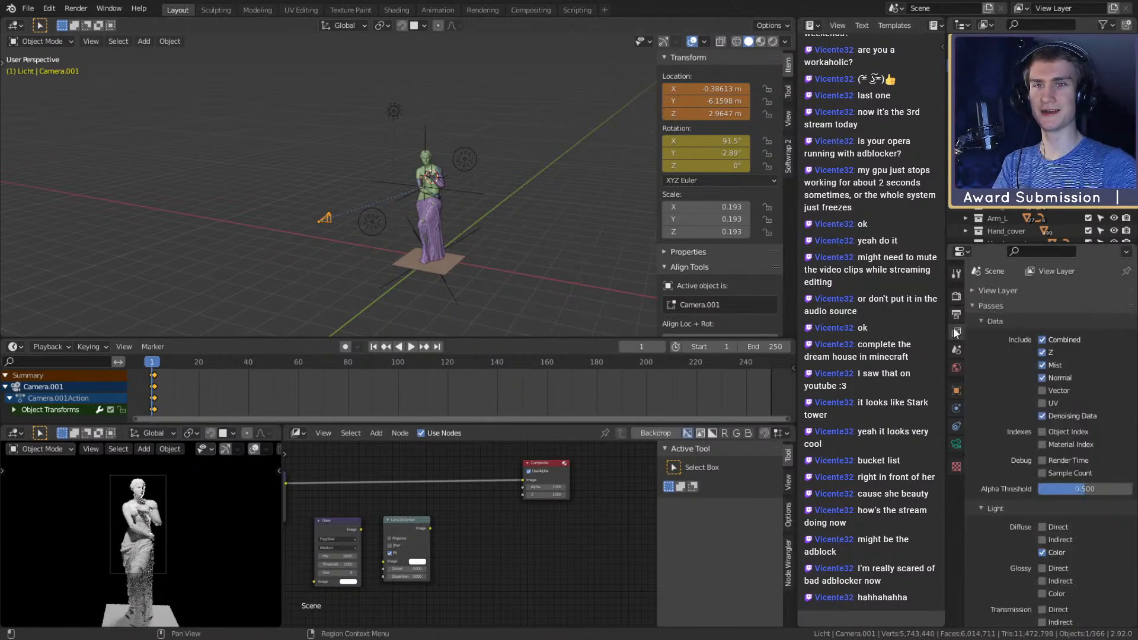
click(957, 295)
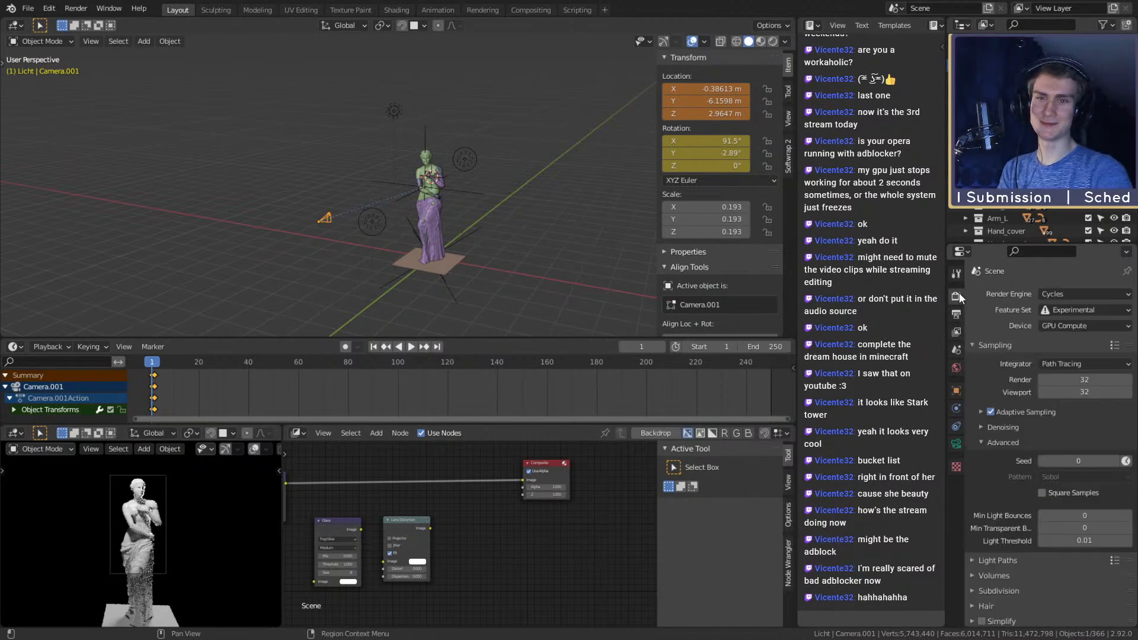
click(956, 314)
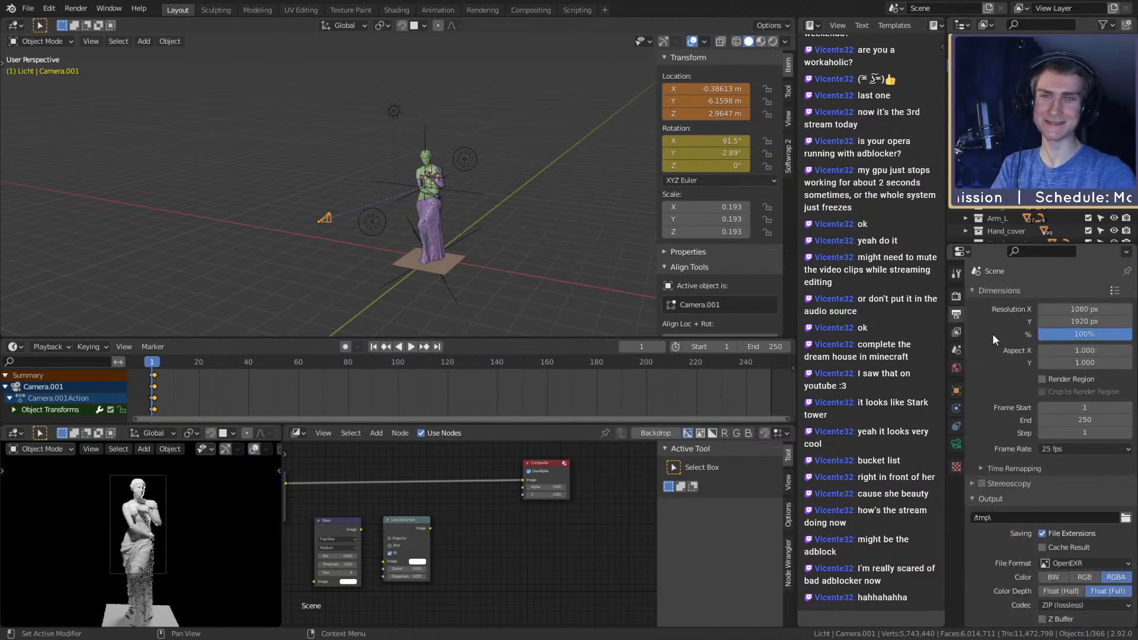
scroll(554, 566, down, 3)
middle_drag(492, 552, 622, 533)
middle_drag(459, 524, 377, 535)
scroll(477, 529, up, 5)
middle_drag(536, 527, 480, 542)
scroll(478, 540, up, 6)
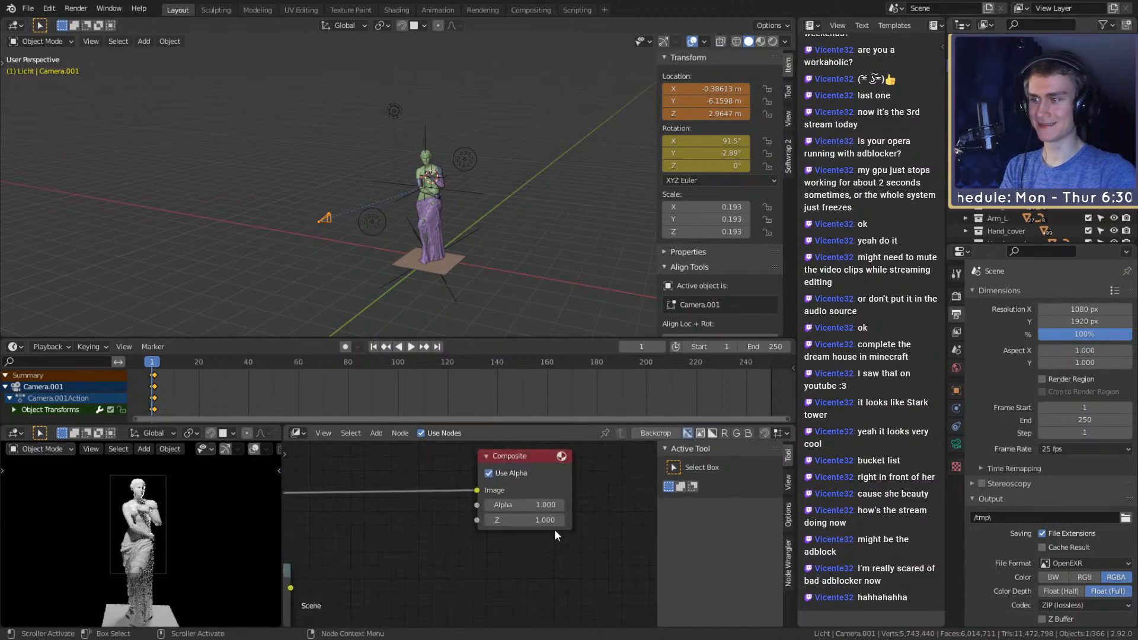
scroll(468, 531, down, 4)
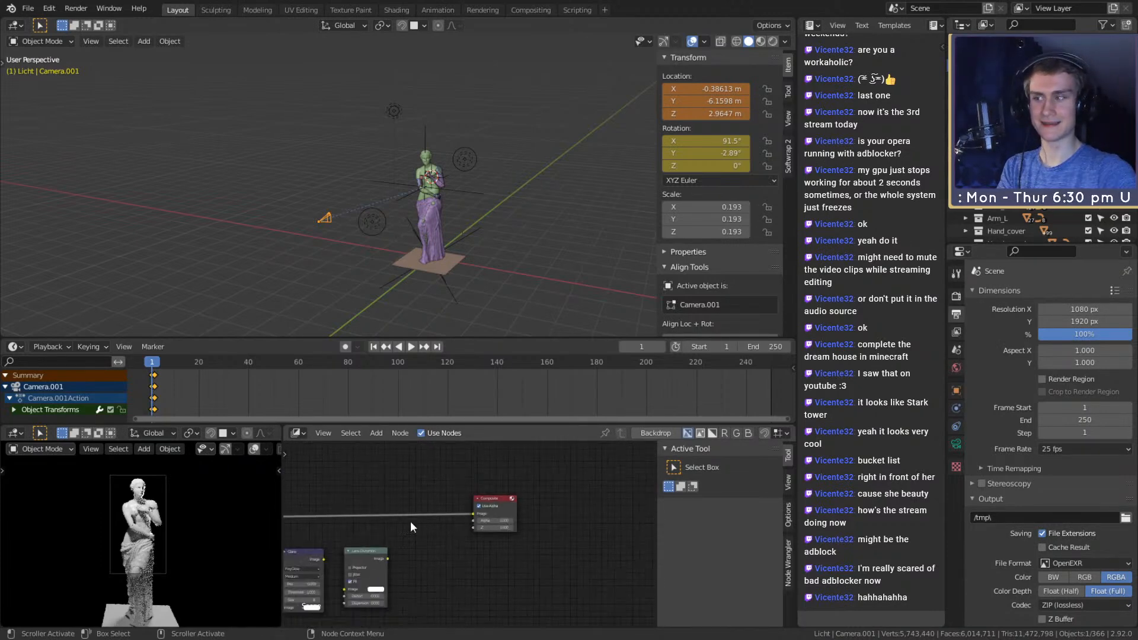
key(Home)
Review the selected camera's lens and depth of field settings and collapse its Viewport Display section
click(328, 216)
click(326, 217)
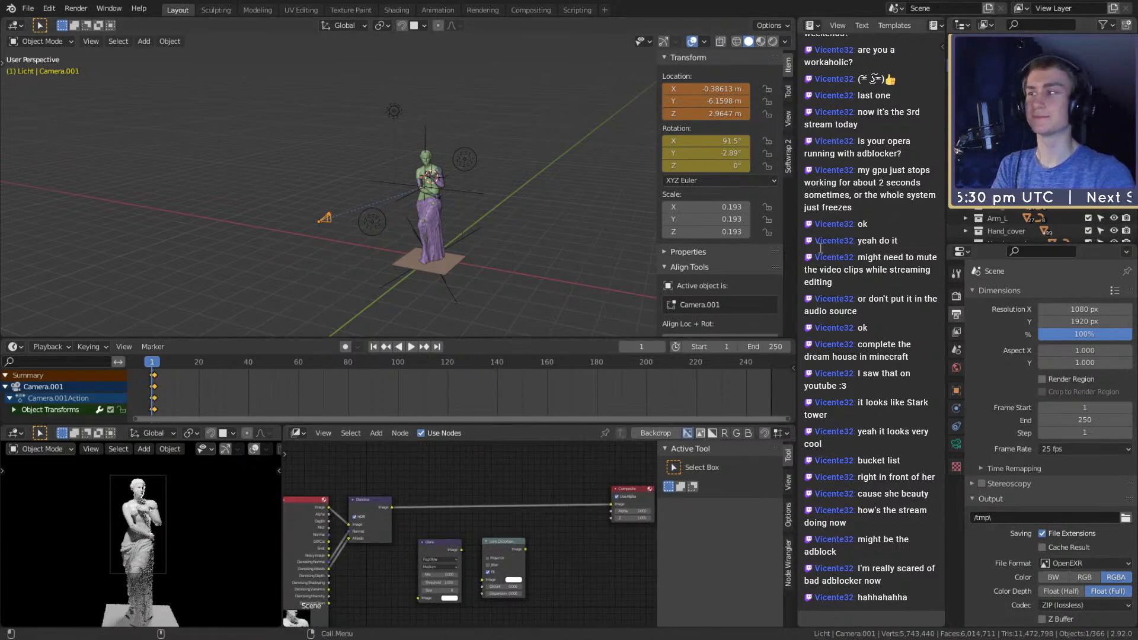
click(953, 443)
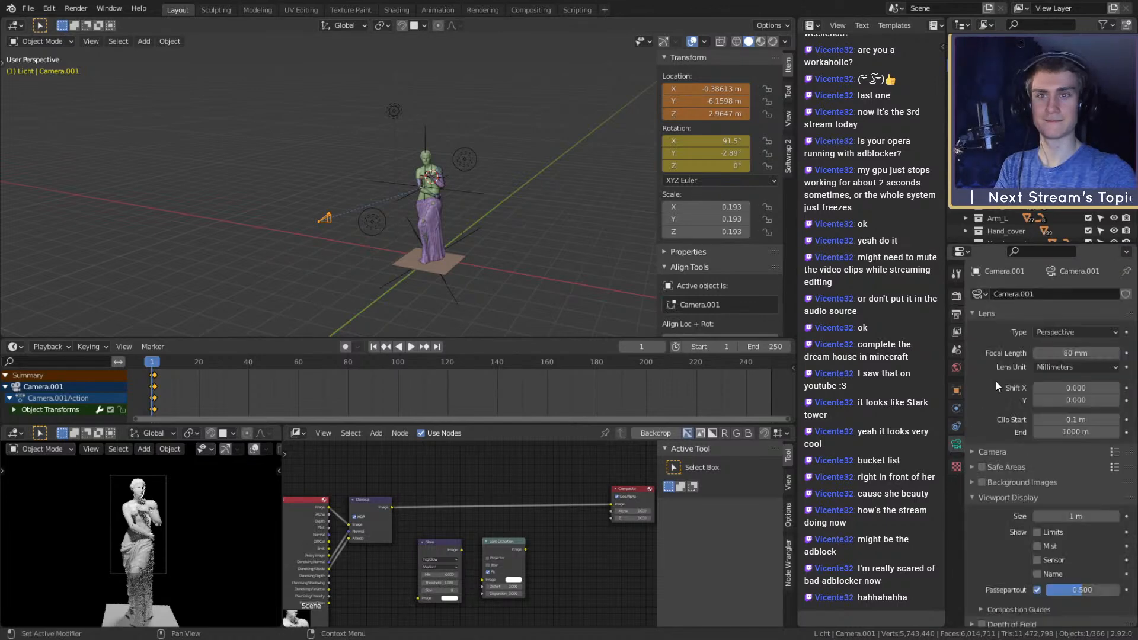
scroll(986, 432, down, 1)
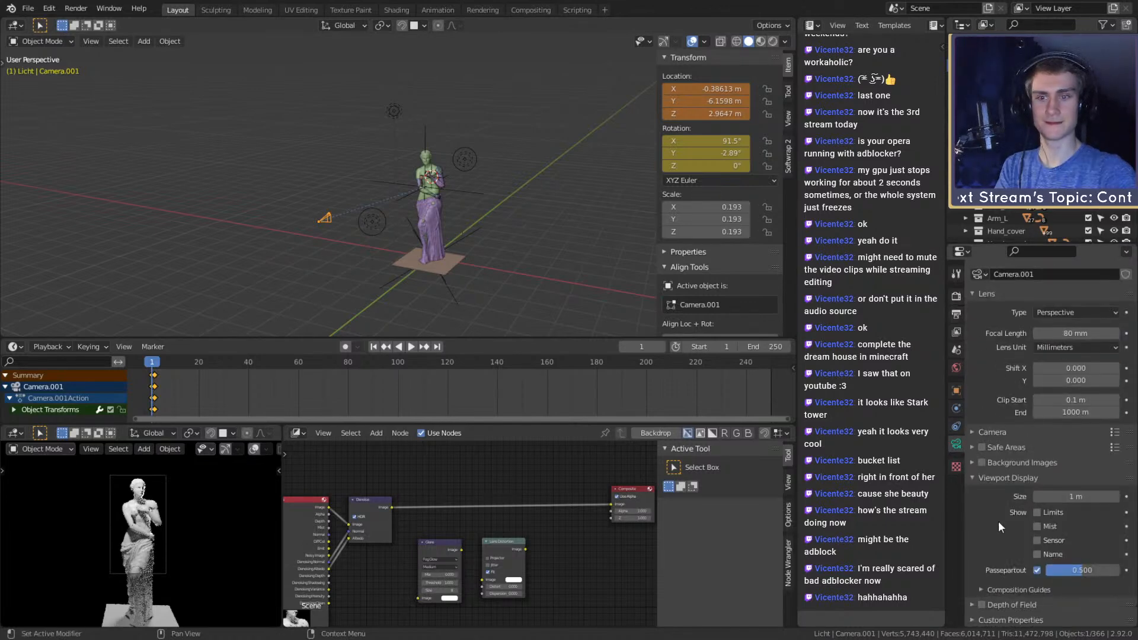
click(977, 477)
click(971, 511)
click(970, 511)
click(973, 497)
click(973, 495)
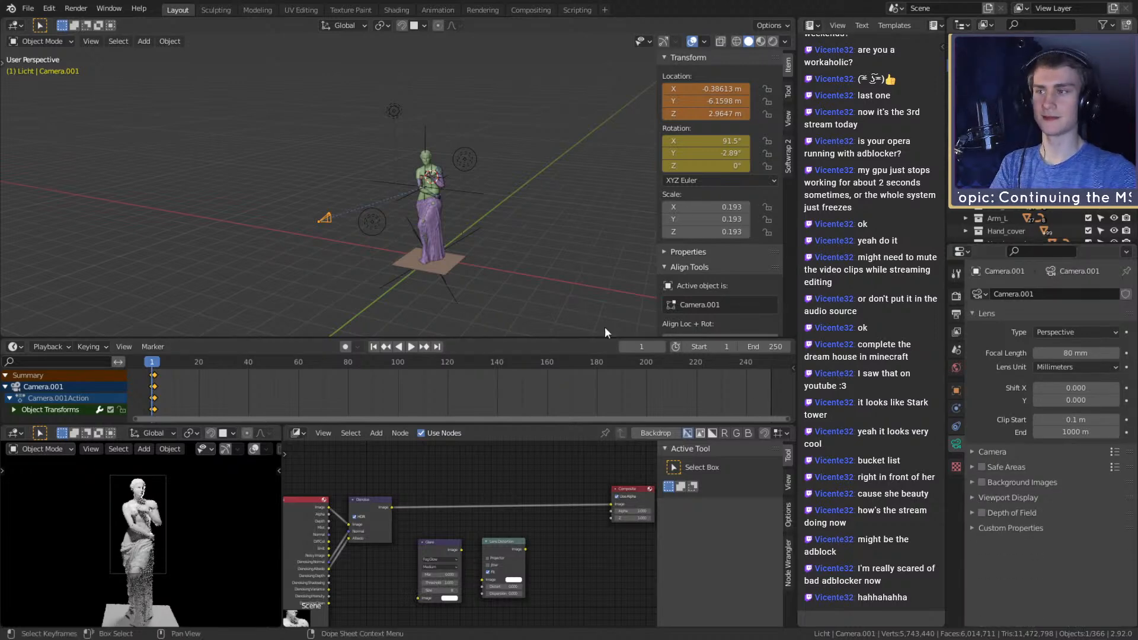
Reselect the camera, play its keyframed animation briefly, and cancel playback to return to frame 1
click(549, 151)
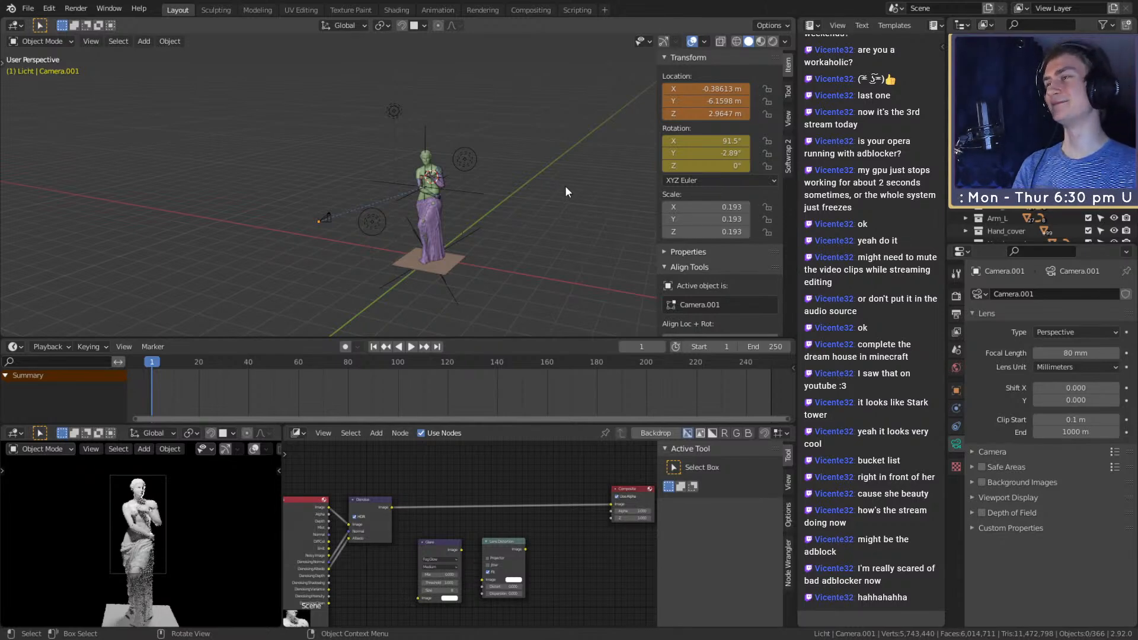
click(329, 218)
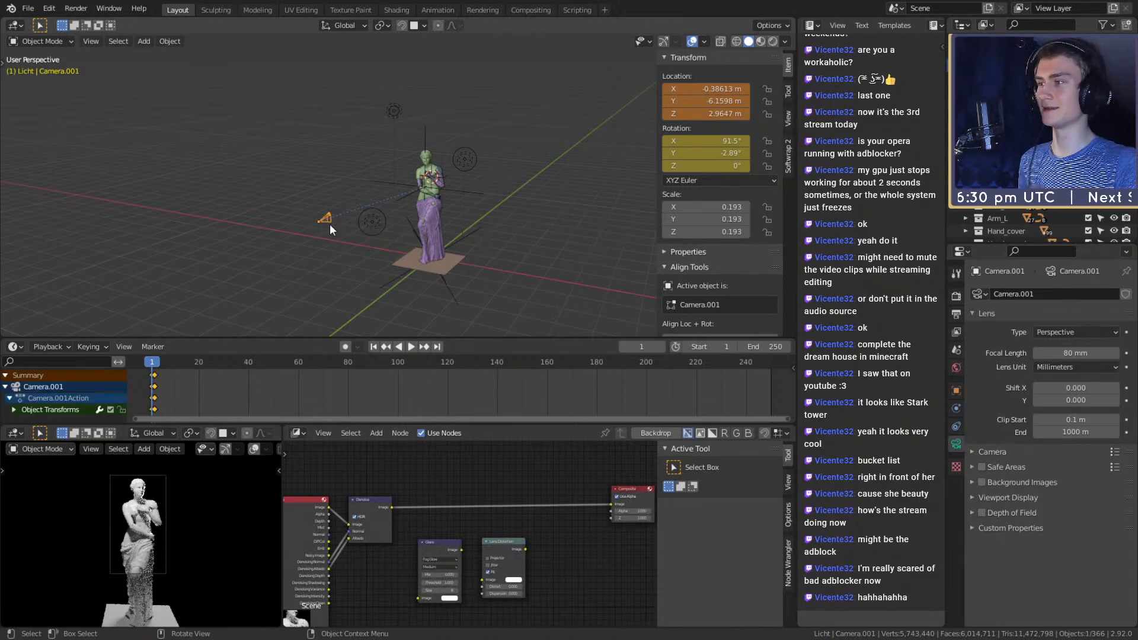
key(space)
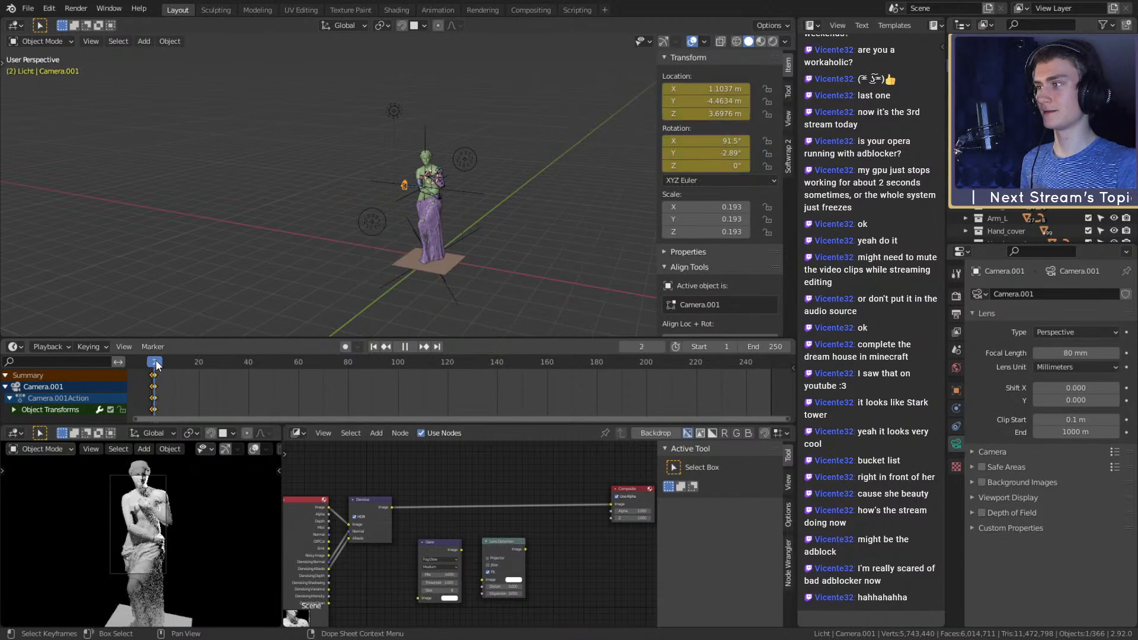
key(Escape)
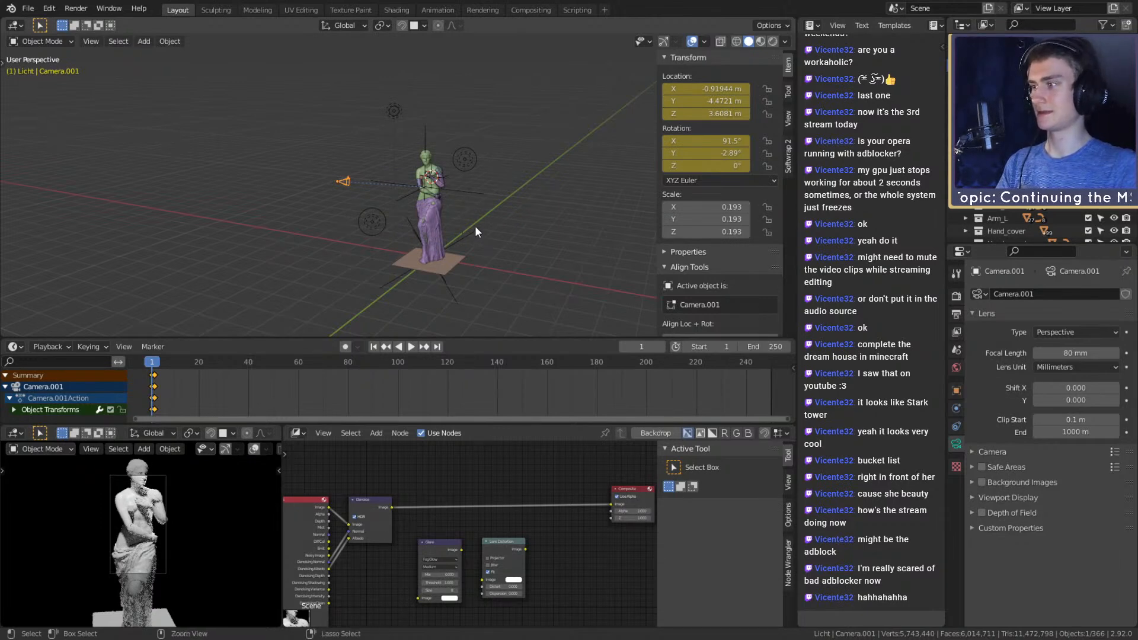
Undo the last camera change and replace the camera's location and rotation keyframes at frame 1
key(ctrl+z)
right_click(718, 88)
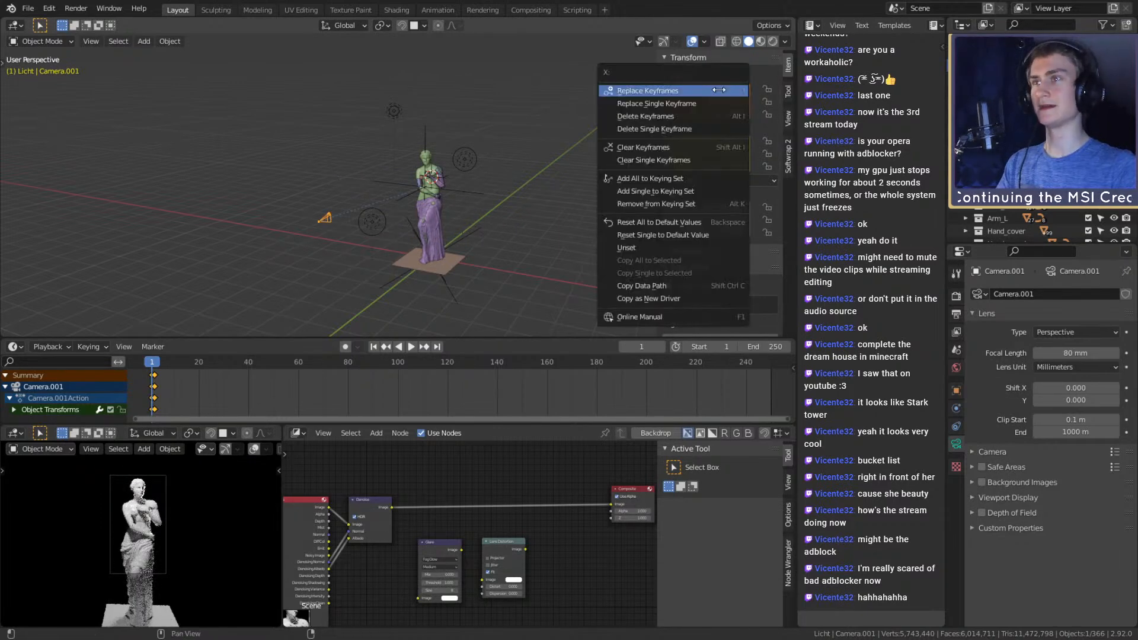
right_click(711, 142)
click(711, 142)
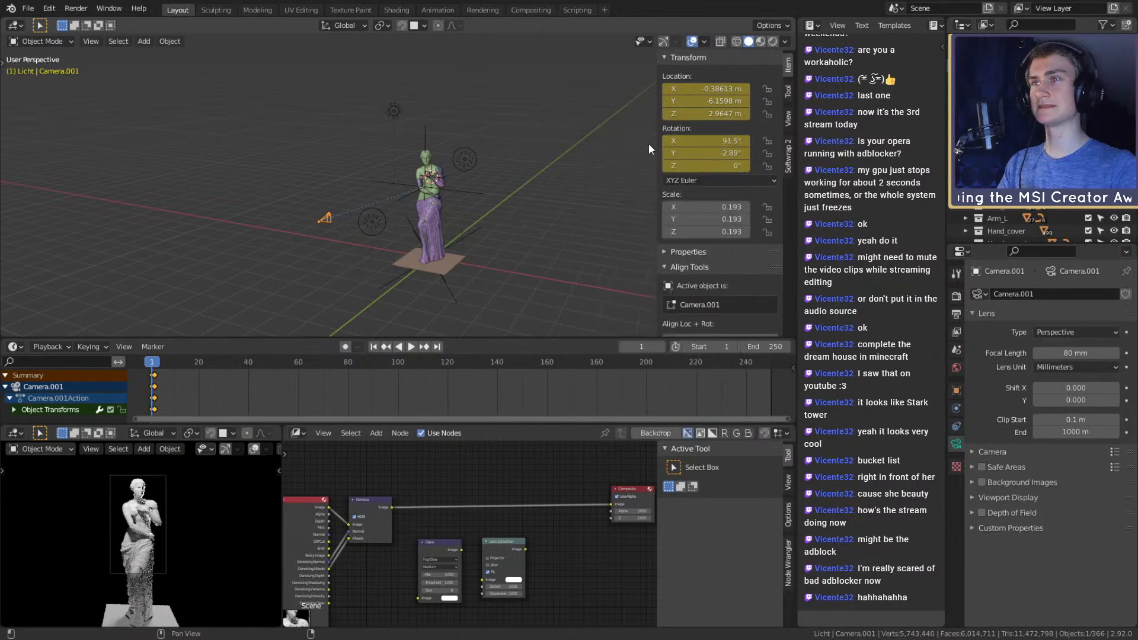
click(564, 169)
scroll(479, 230, up, 2)
shift+middle_drag(478, 231, 505, 172)
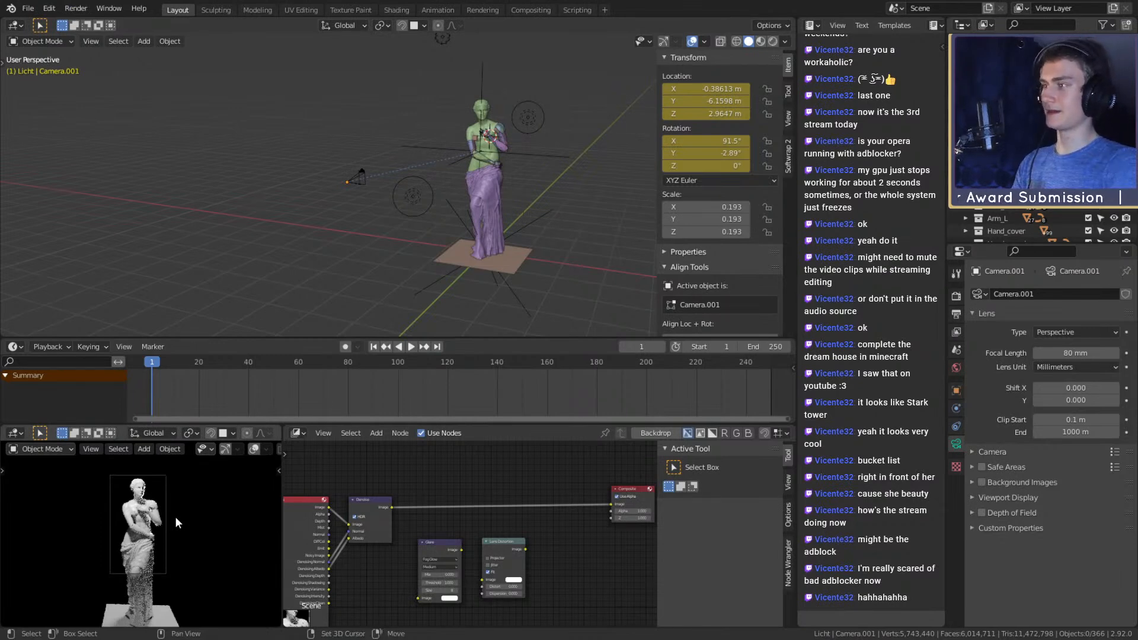
Change the small camera viewport to an Image Editor showing the Render Result, and render the current frame
key(shift+F10)
scroll(176, 496, down, 3)
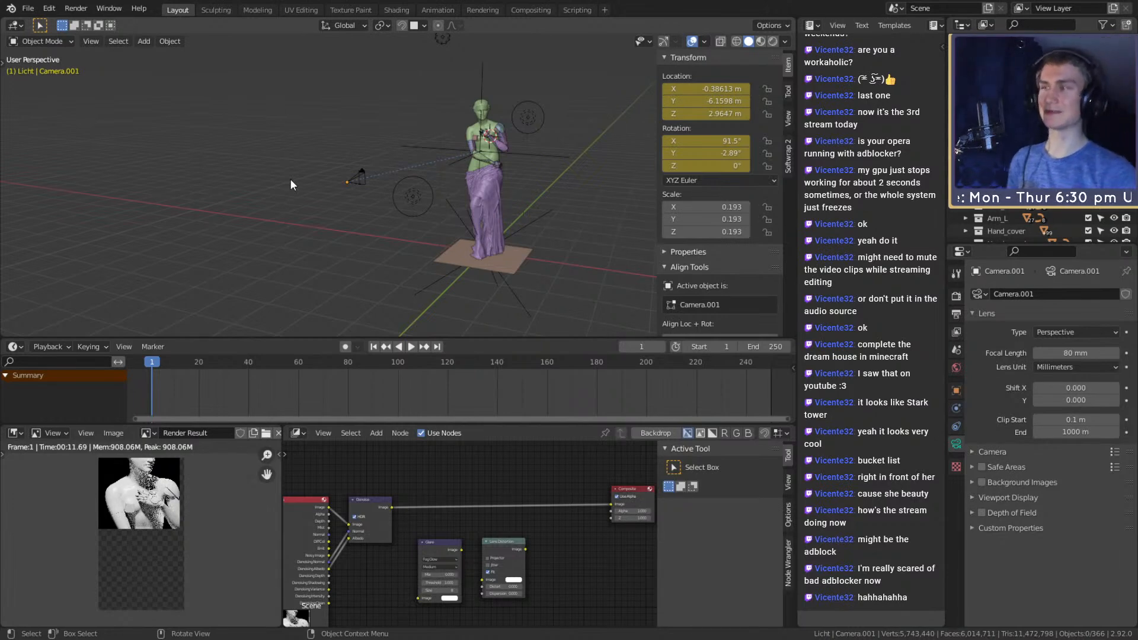
click(76, 9)
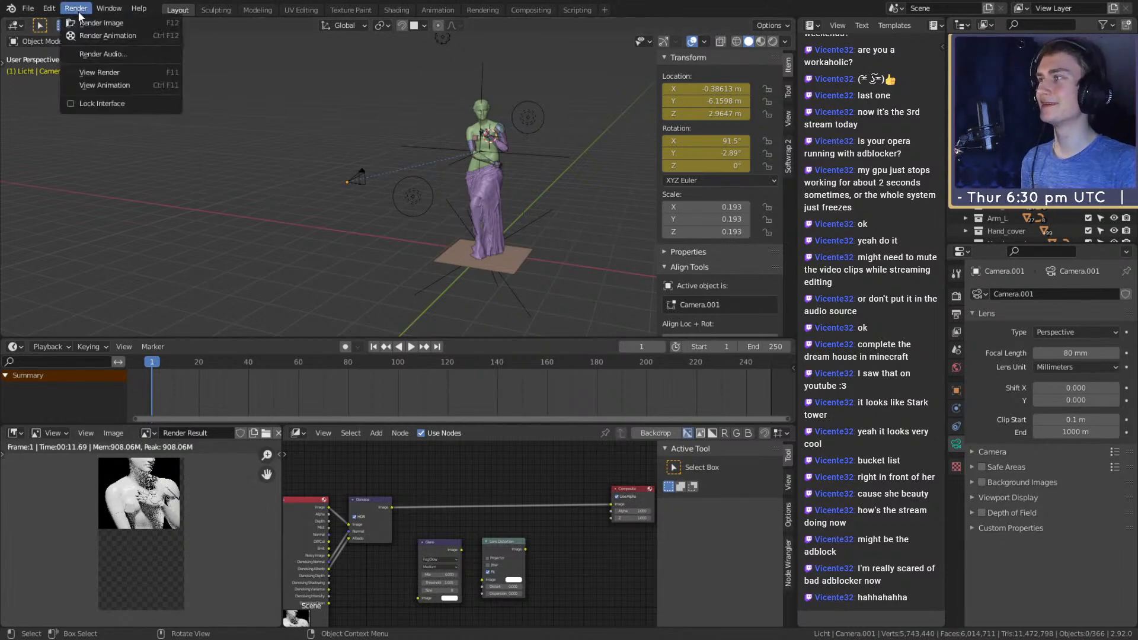
click(96, 36)
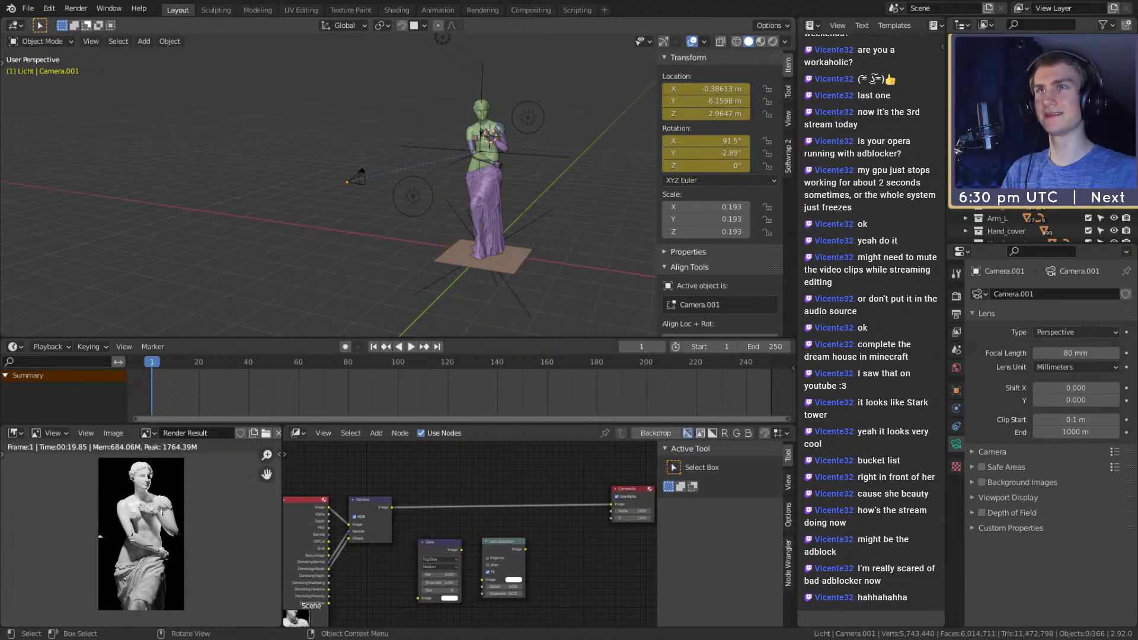
scroll(461, 229, up, 3)
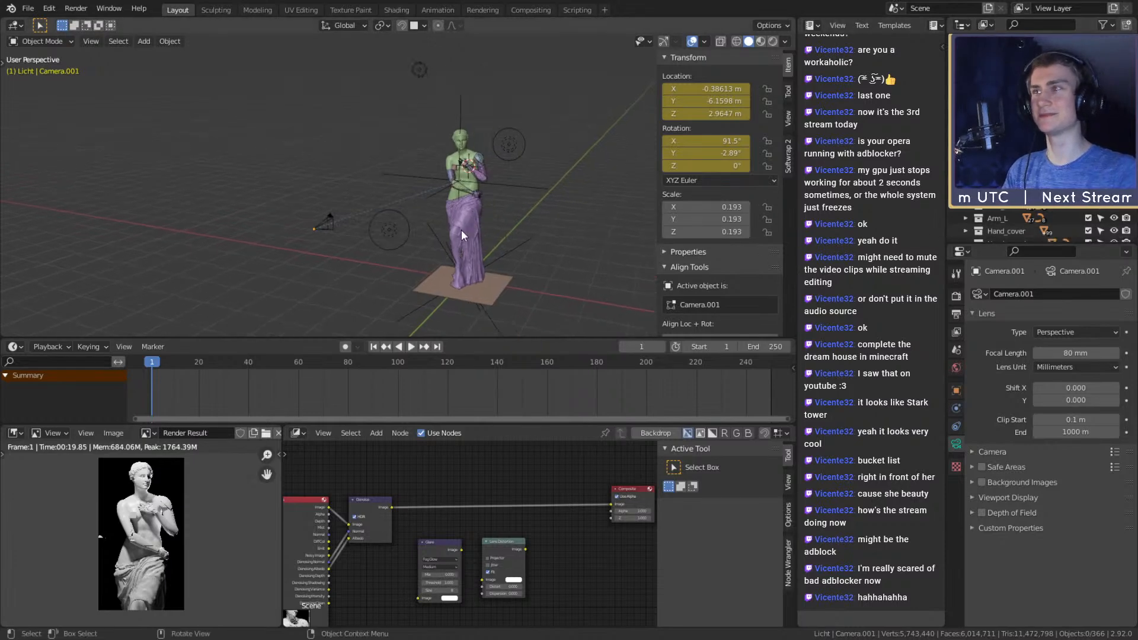
scroll(486, 204, down, 3)
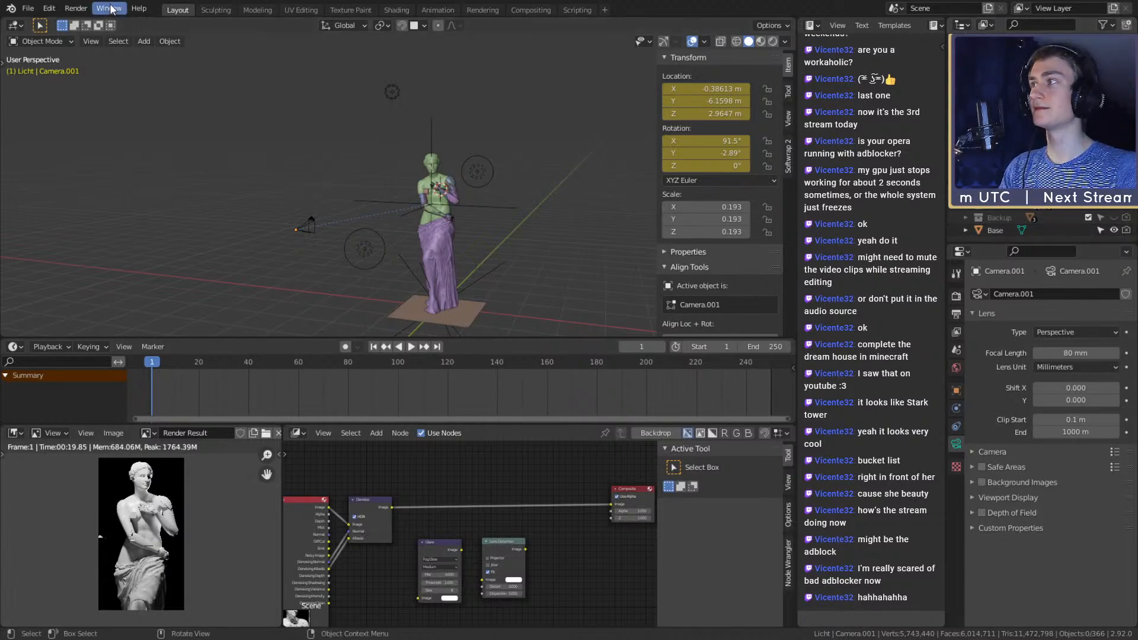
Render the statue image again and save the Render Result as an image file
click(76, 8)
click(89, 24)
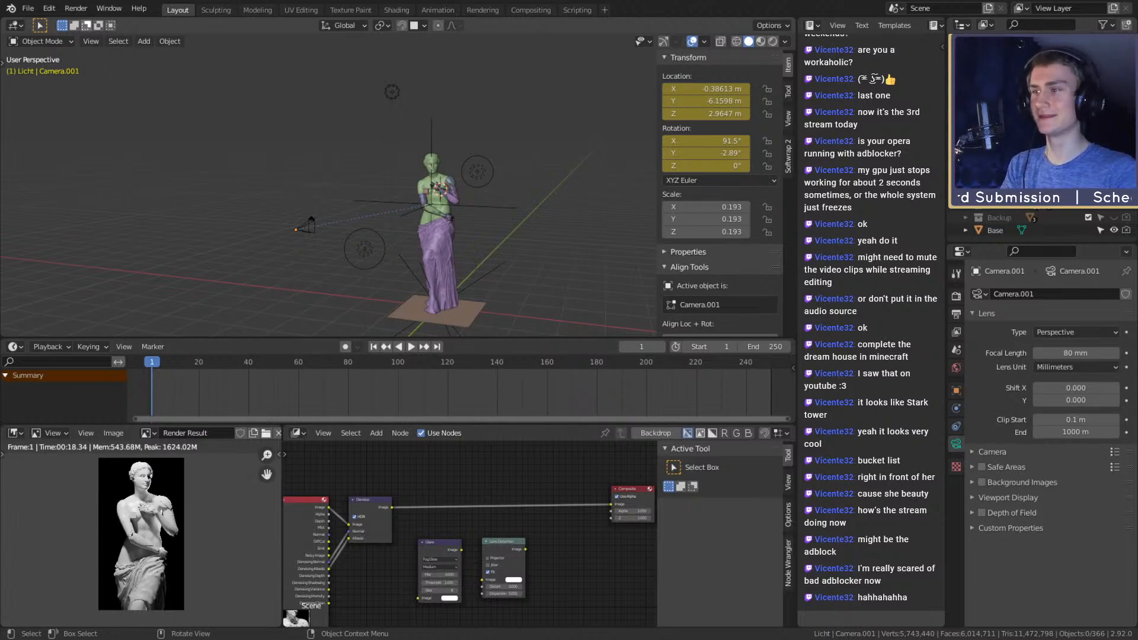
click(124, 432)
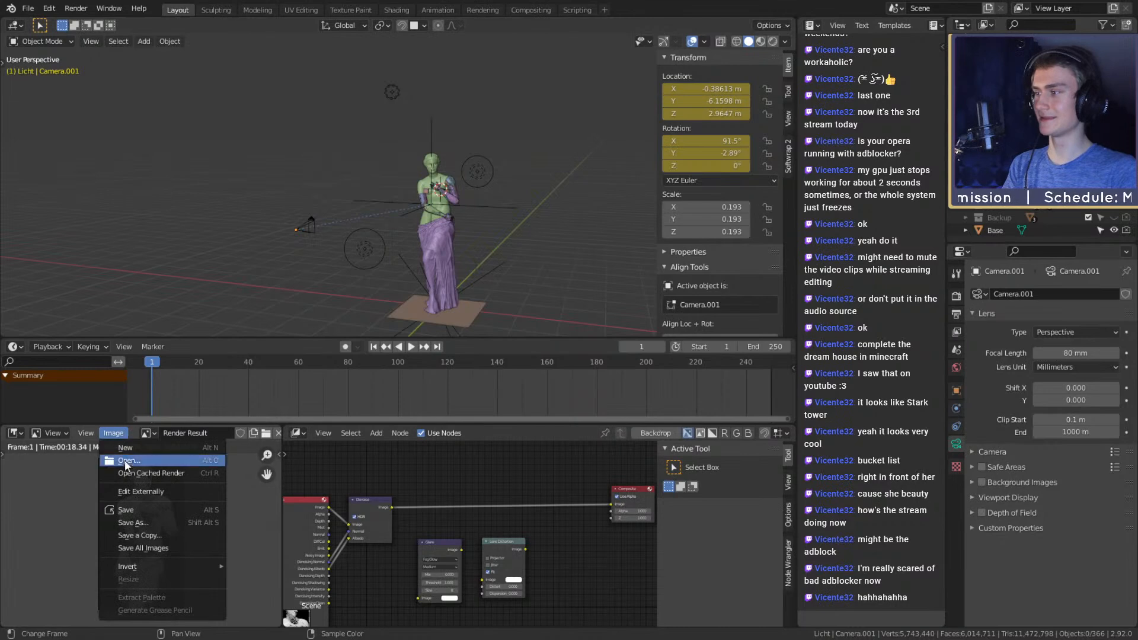
click(139, 527)
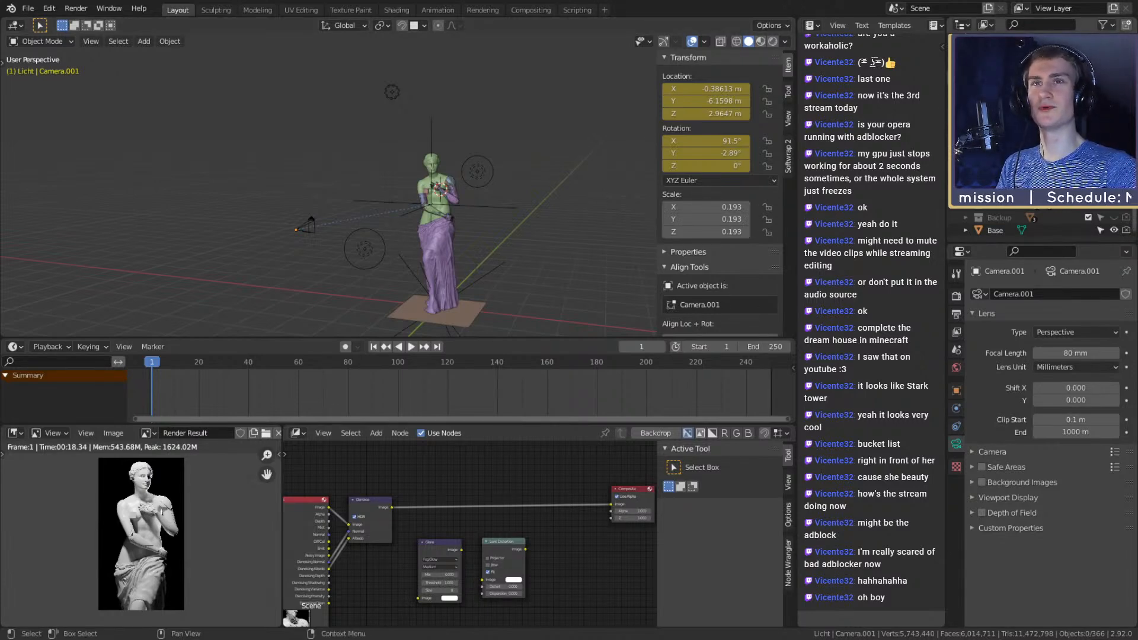
Switch the scene from the three-light setup to the alternative two-light setup and render the image from Camera.001
key(ctrl+z)
key(ctrl+z)
key(ctrl+z)
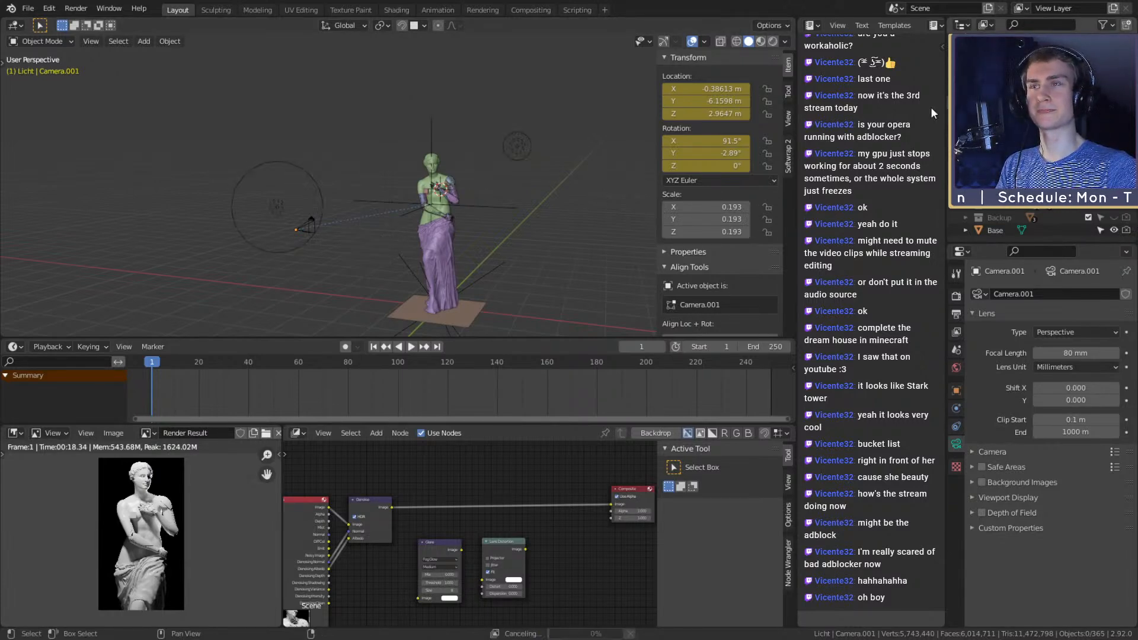
click(308, 219)
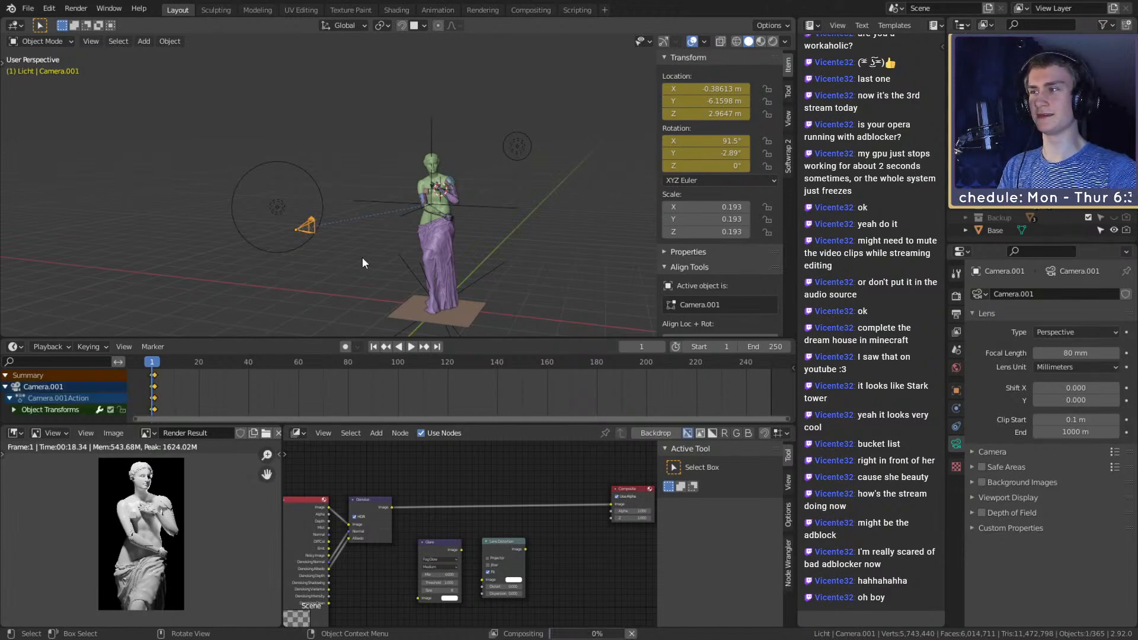
middle_drag(348, 261, 385, 258)
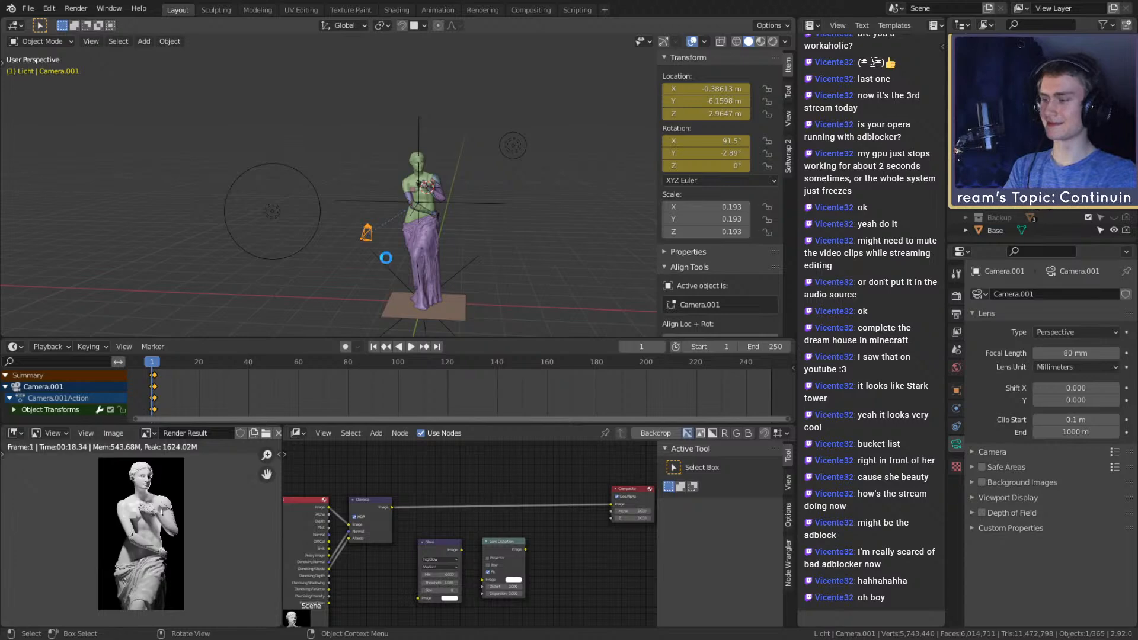
key(F12)
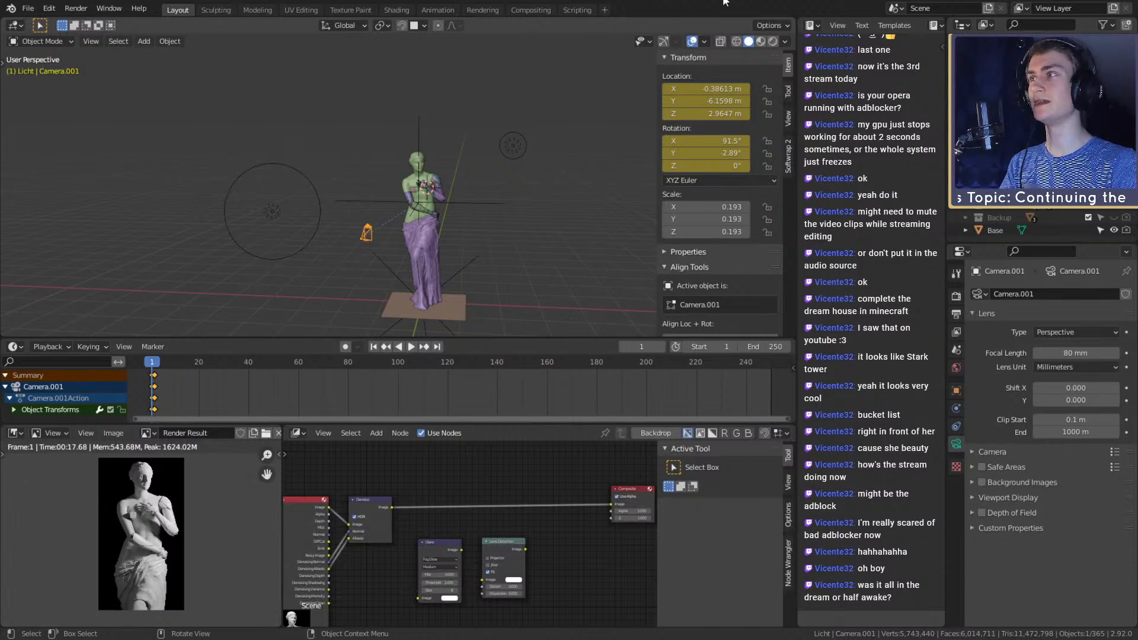
Widen the Image Editor and set the Render Result's active slot to Slot 2
drag(280, 485, 421, 485)
click(344, 433)
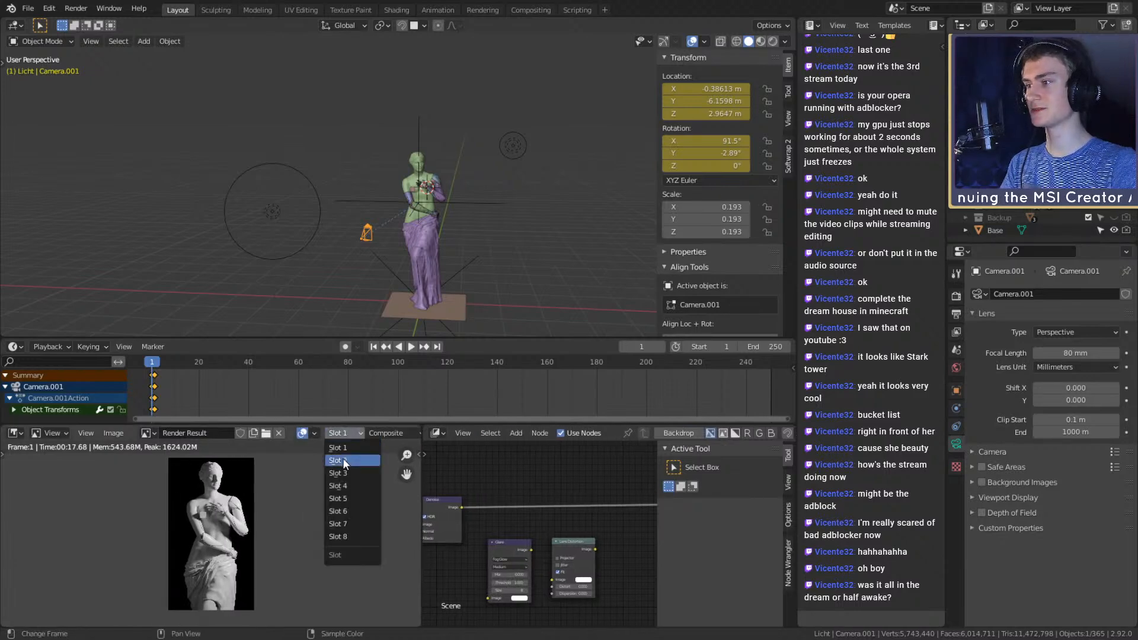
click(343, 460)
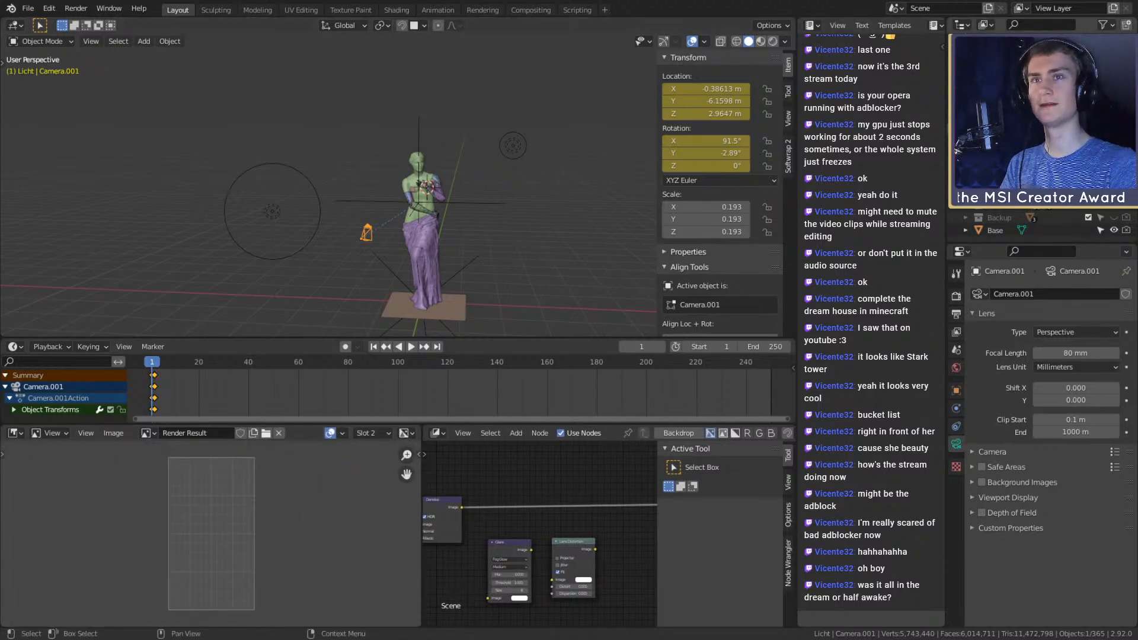
Switch the scene back to the three-light setup and render the statue into Slot 2
click(1088, 192)
click(1089, 180)
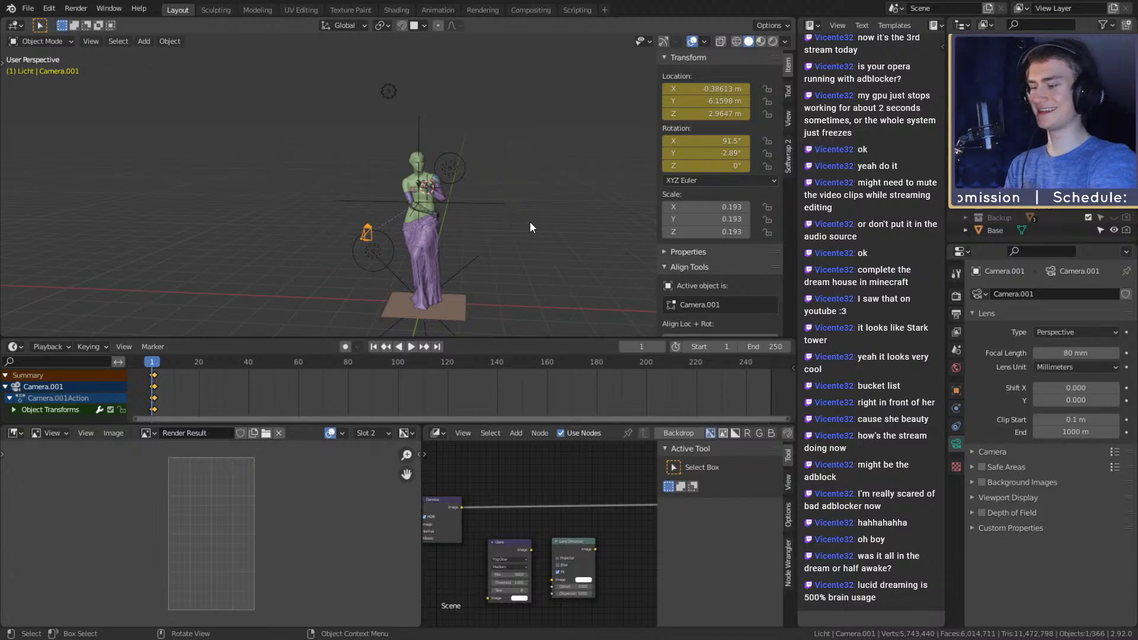
key(F12)
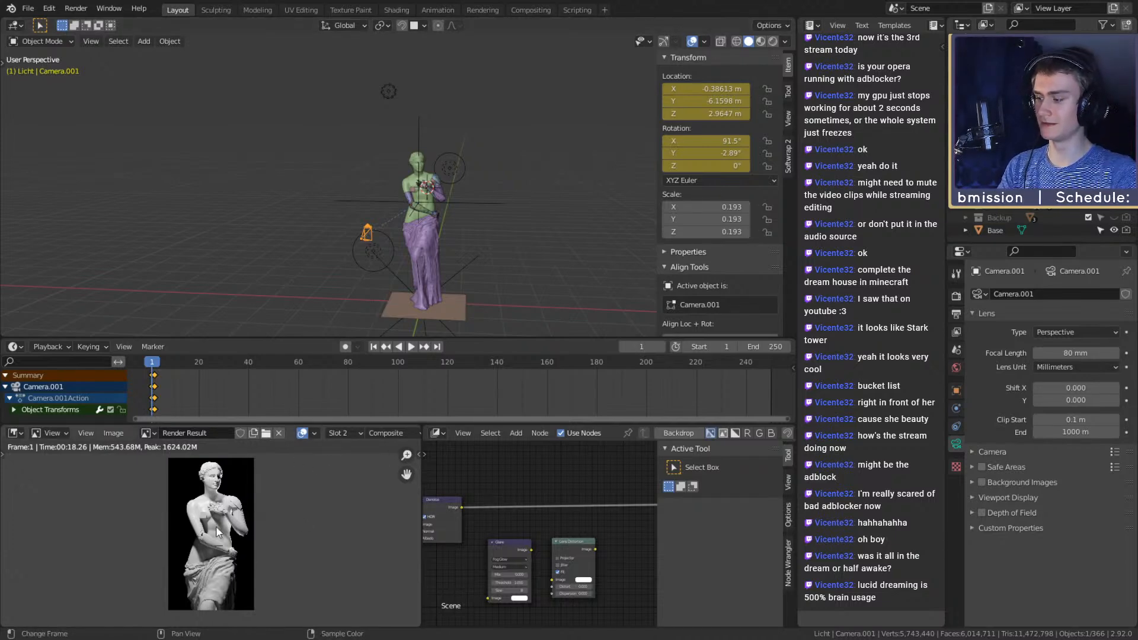
Compare the lighting of the Slot 1 and Slot 2 renders, looking closely at the statue's head and chest
scroll(220, 483, up, 4)
scroll(221, 484, down, 4)
click(357, 431)
click(351, 445)
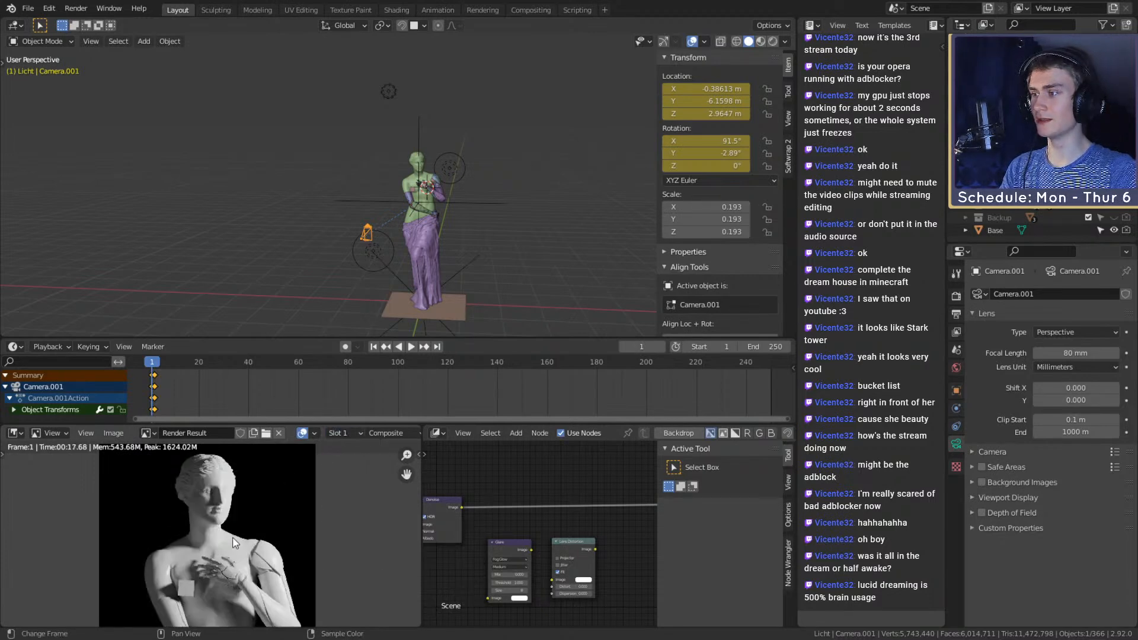
scroll(237, 533, down, 2)
scroll(225, 531, up, 3)
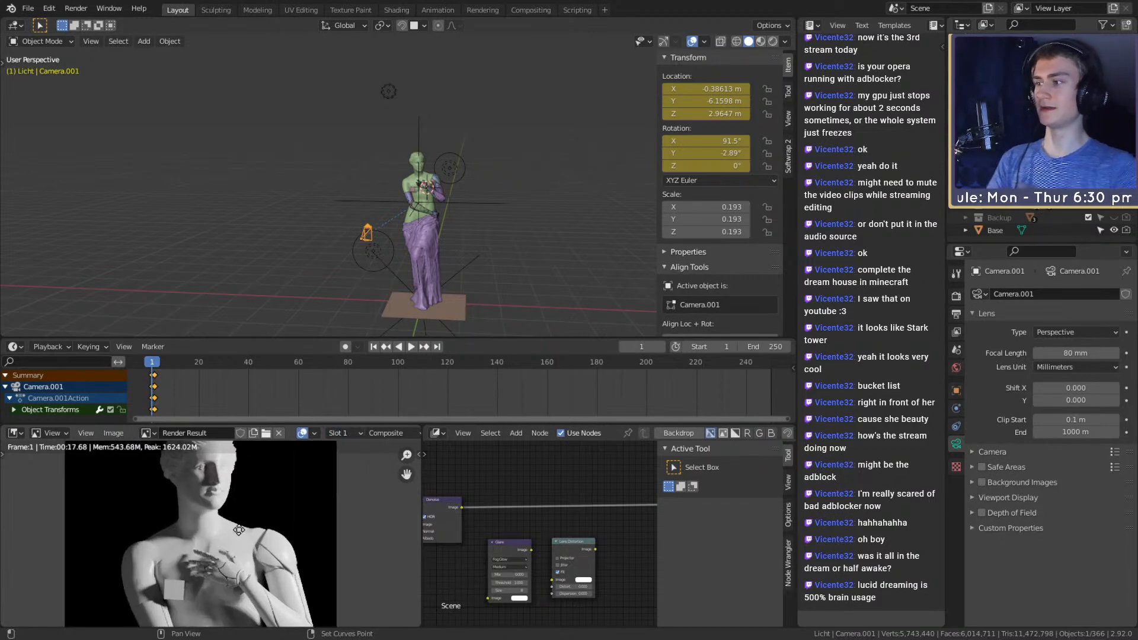
click(342, 434)
click(346, 457)
scroll(247, 535, down, 2)
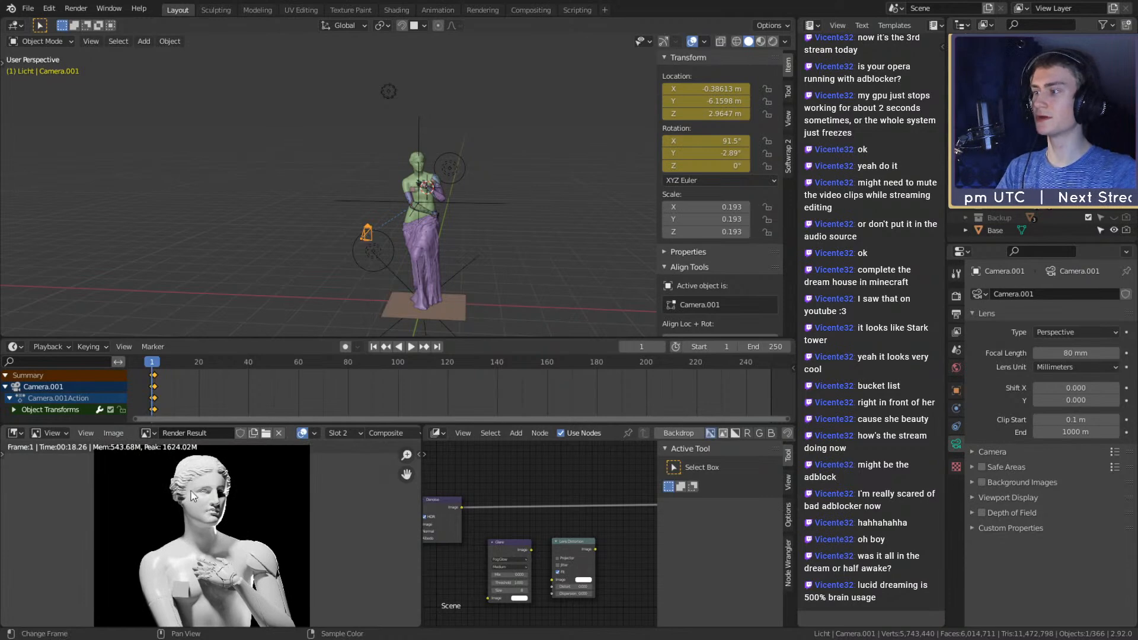
key(j)
key(j)
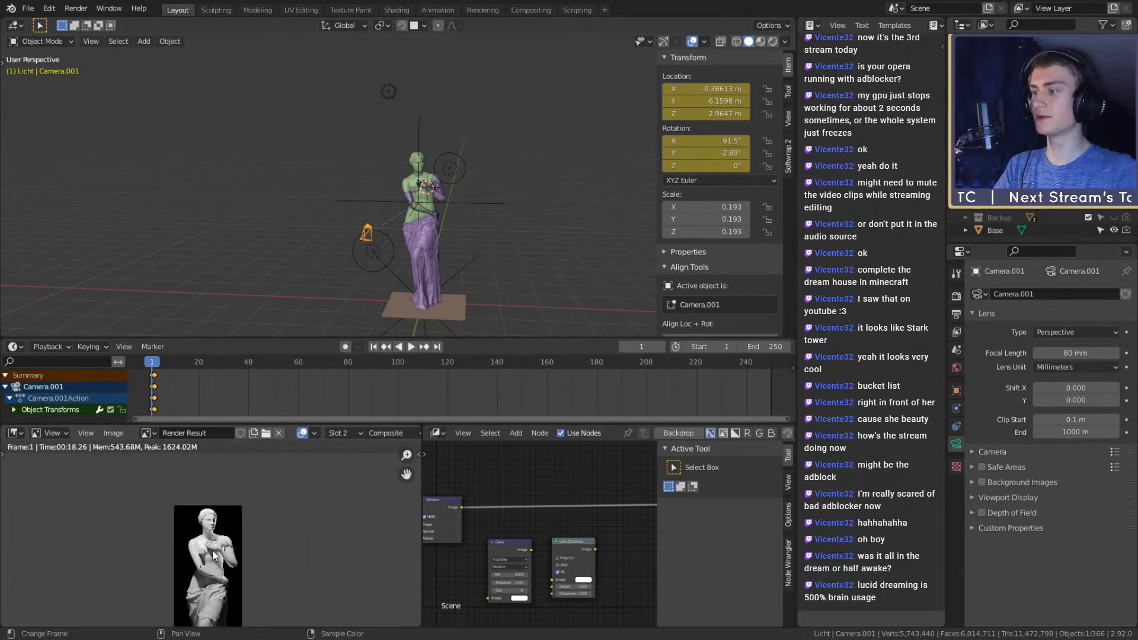
Examine the Slot 2 render up close and as a whole, checking the light on the face, torso, arms and hands
mouse_move(212, 550)
middle_down()
mouse_move(210, 531)
mouse_move(214, 544)
middle_up()
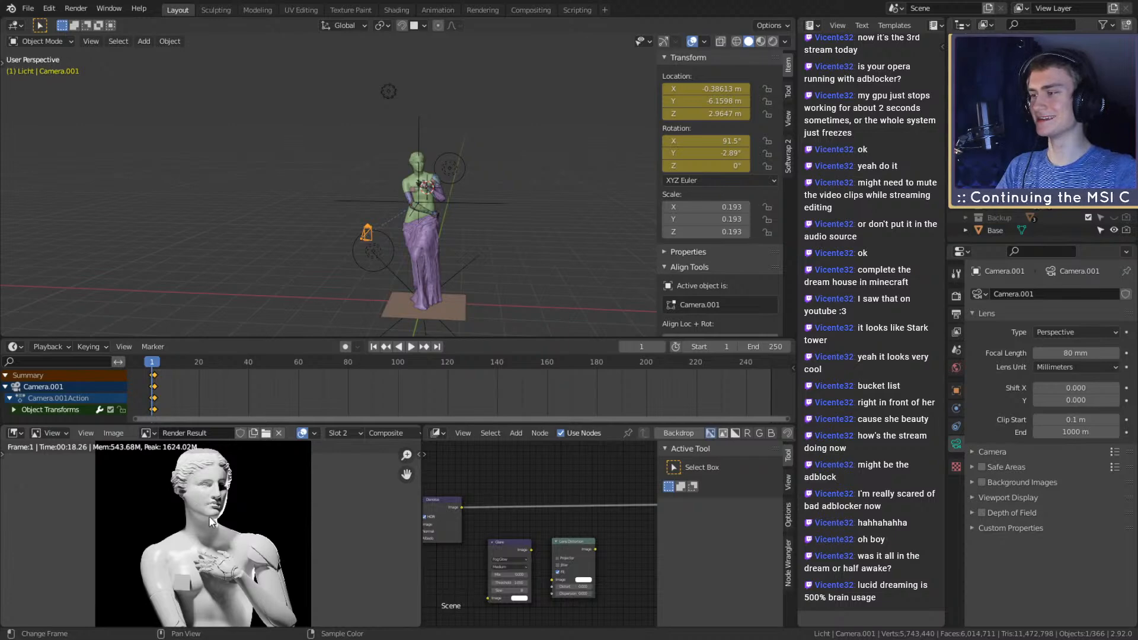
scroll(207, 517, down, 6)
scroll(204, 532, up, 5)
scroll(219, 525, down, 4)
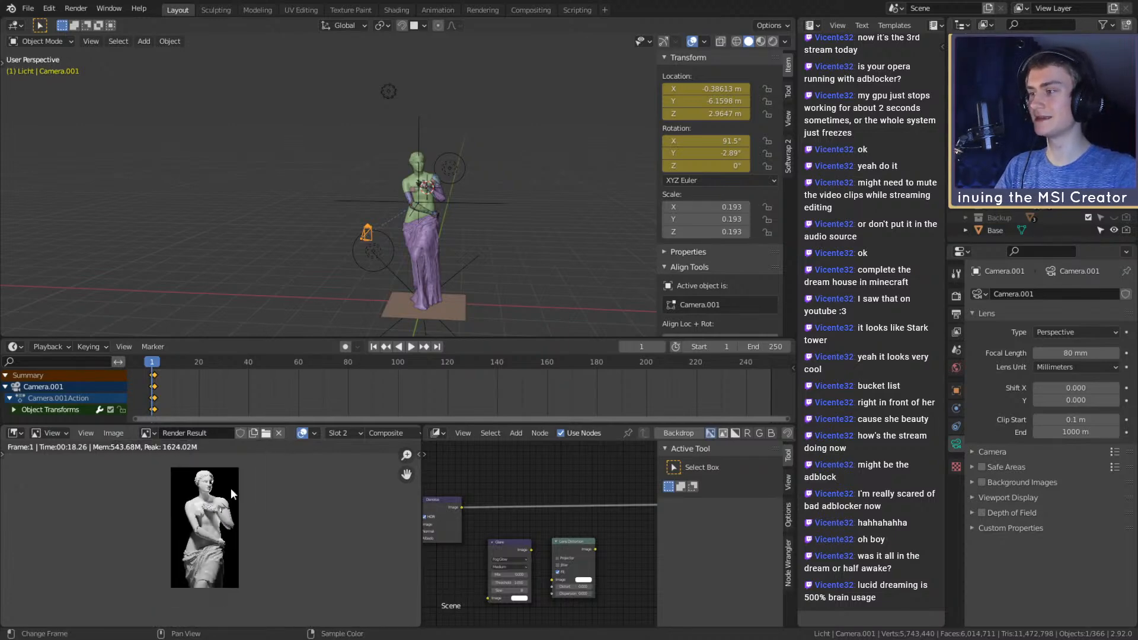
scroll(235, 534, up, 6)
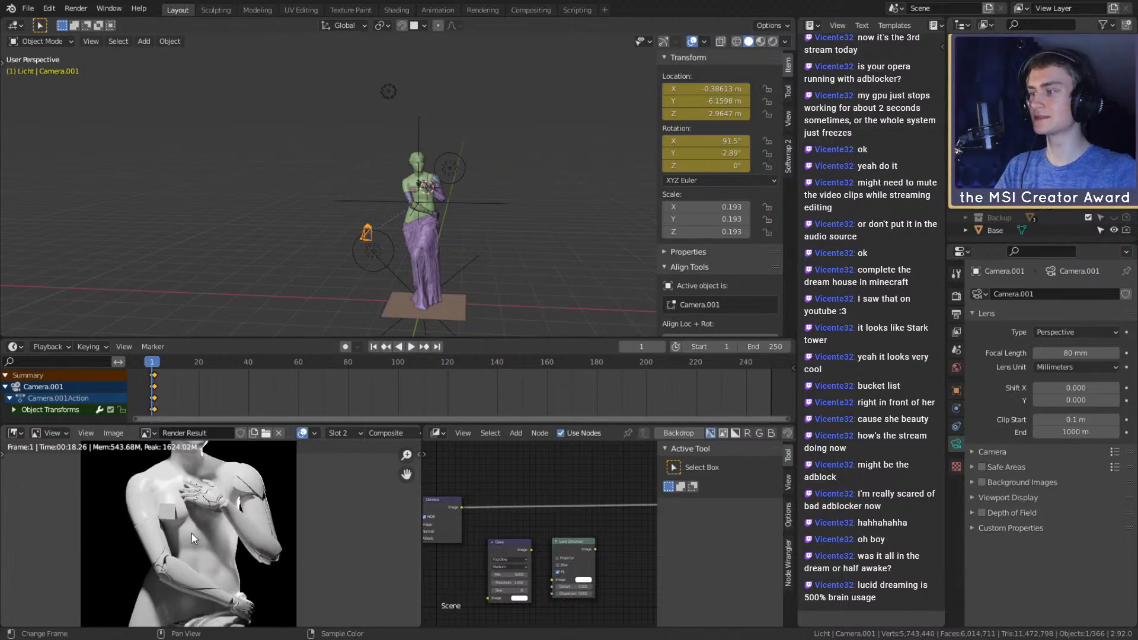
scroll(218, 531, down, 5)
scroll(219, 532, up, 4)
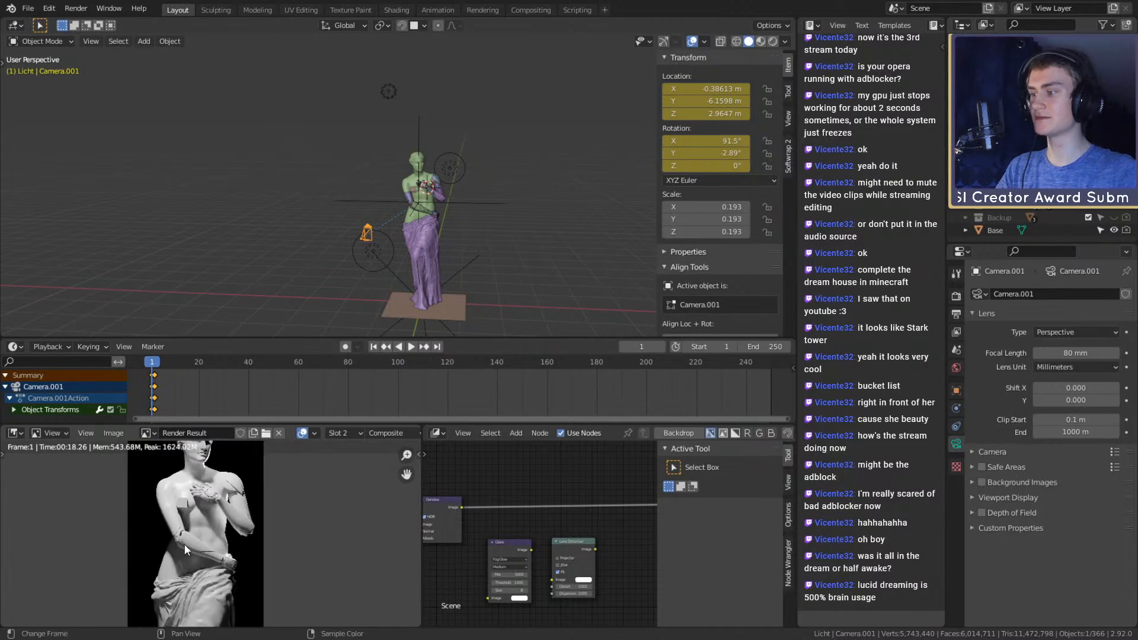
scroll(232, 540, down, 2)
scroll(219, 488, up, 2)
scroll(217, 532, down, 4)
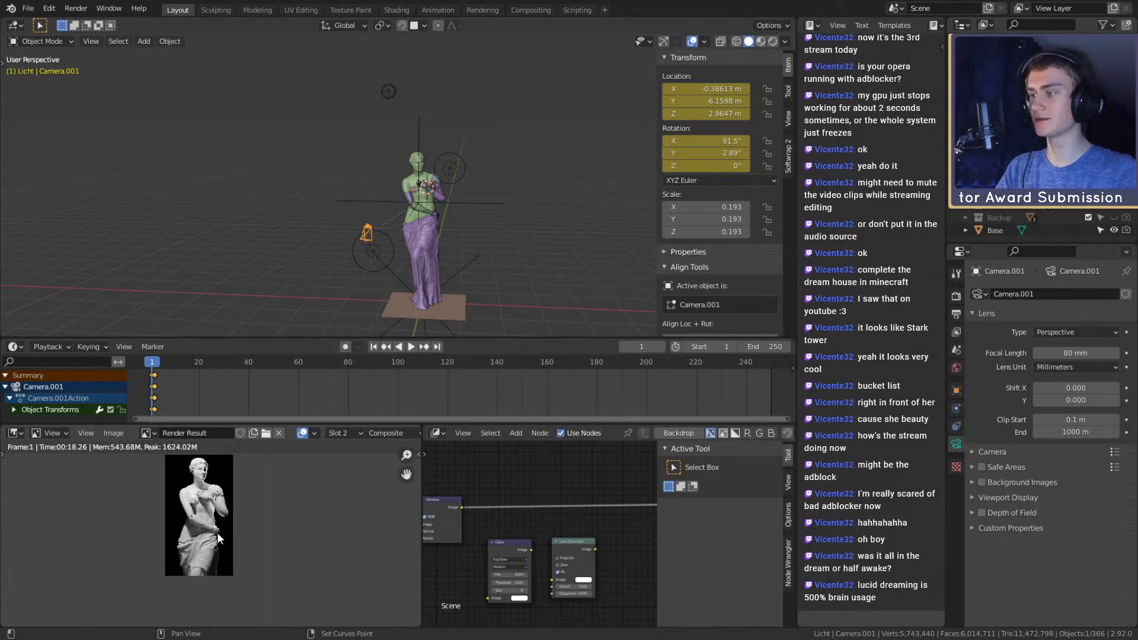
scroll(200, 535, up, 5)
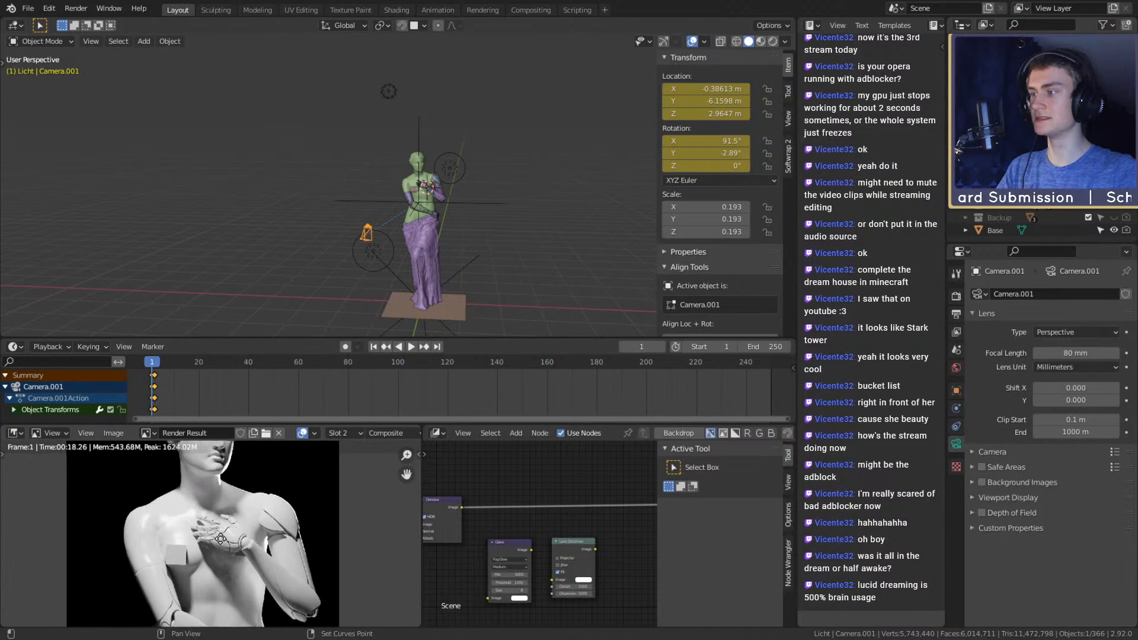
middle_drag(181, 525, 157, 472)
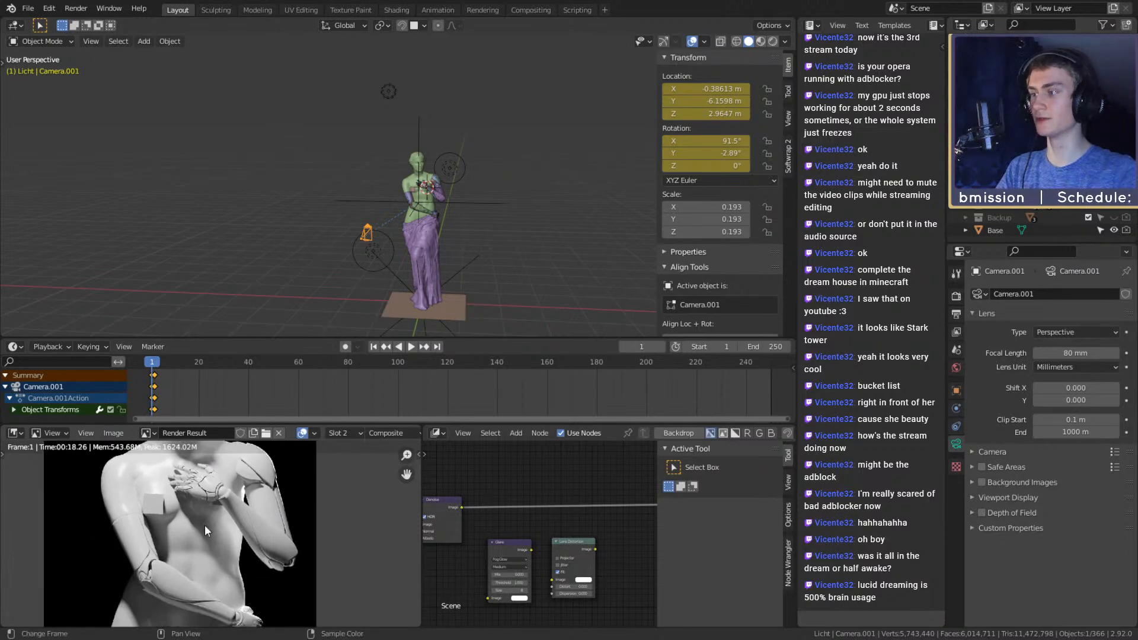
scroll(205, 525, down, 3)
scroll(237, 574, up, 4)
shift+middle_drag(235, 572, 257, 538)
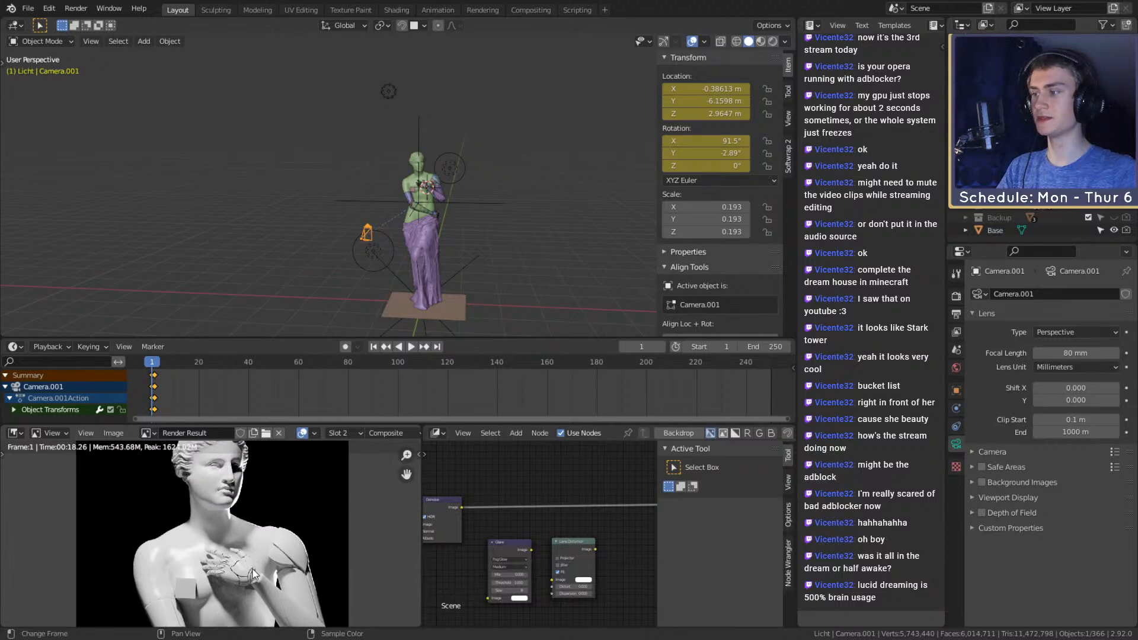
scroll(255, 572, down, 3)
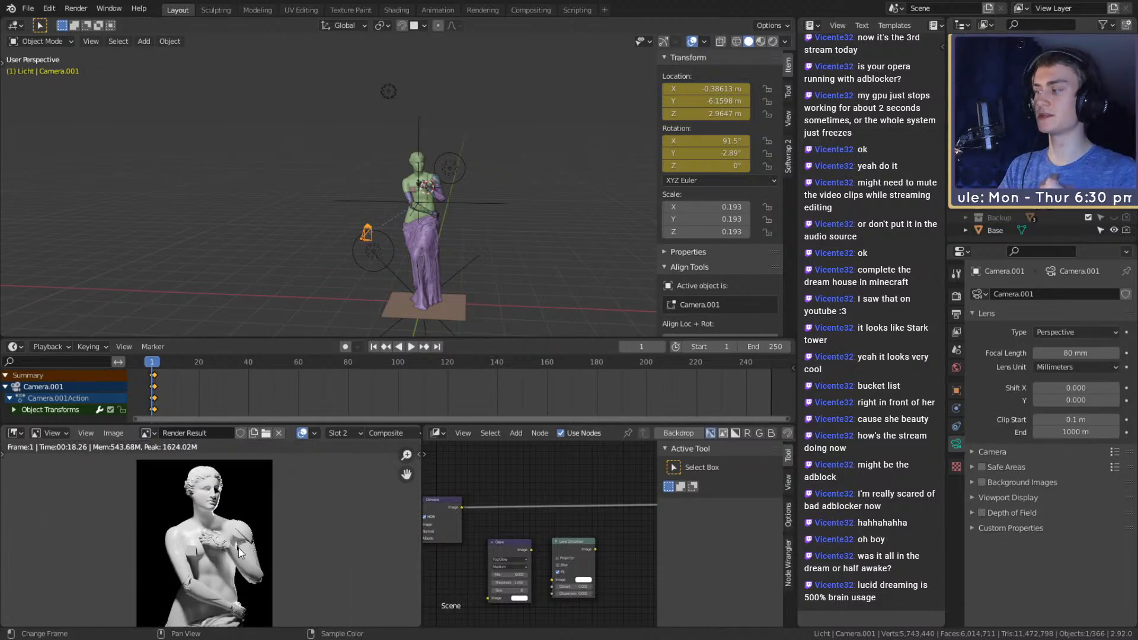
mouse_move(262, 479)
shift+middle_down()
mouse_move(269, 519)
mouse_move(265, 477)
shift+middle_up()
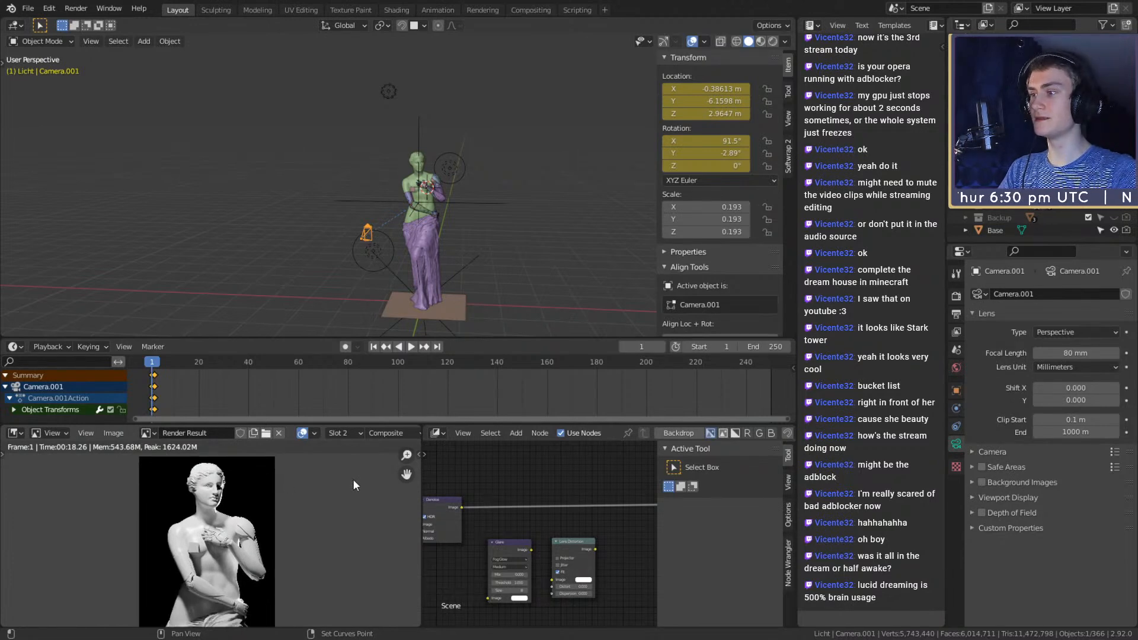
Show the Slot 1 render again and inspect the statue's chest and hands up close
click(345, 431)
click(347, 447)
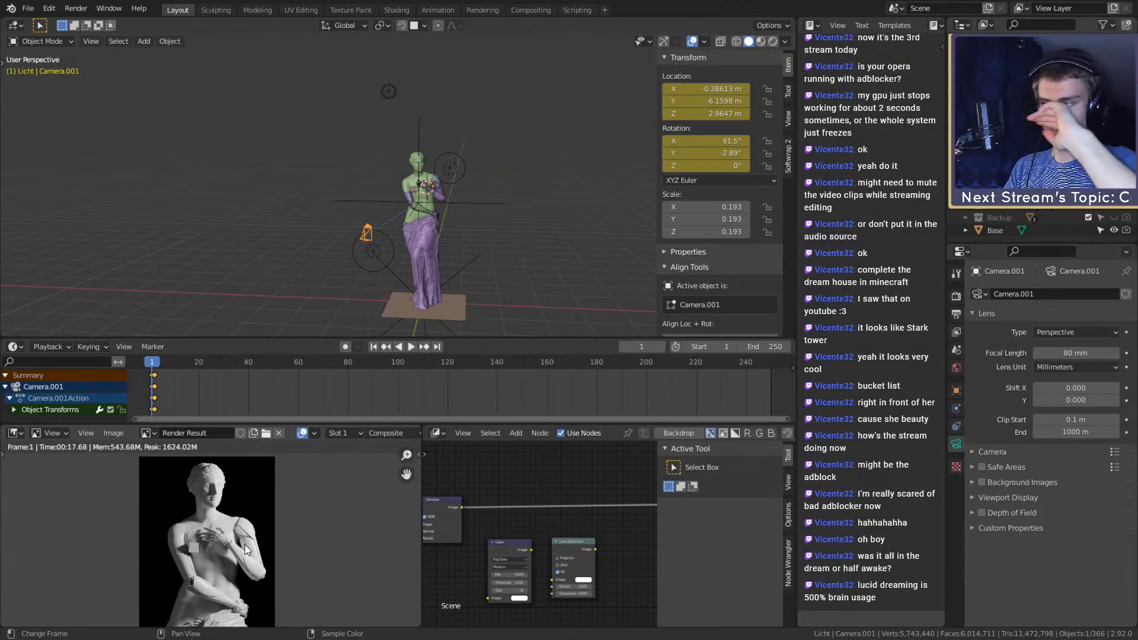
scroll(228, 528, up, 5)
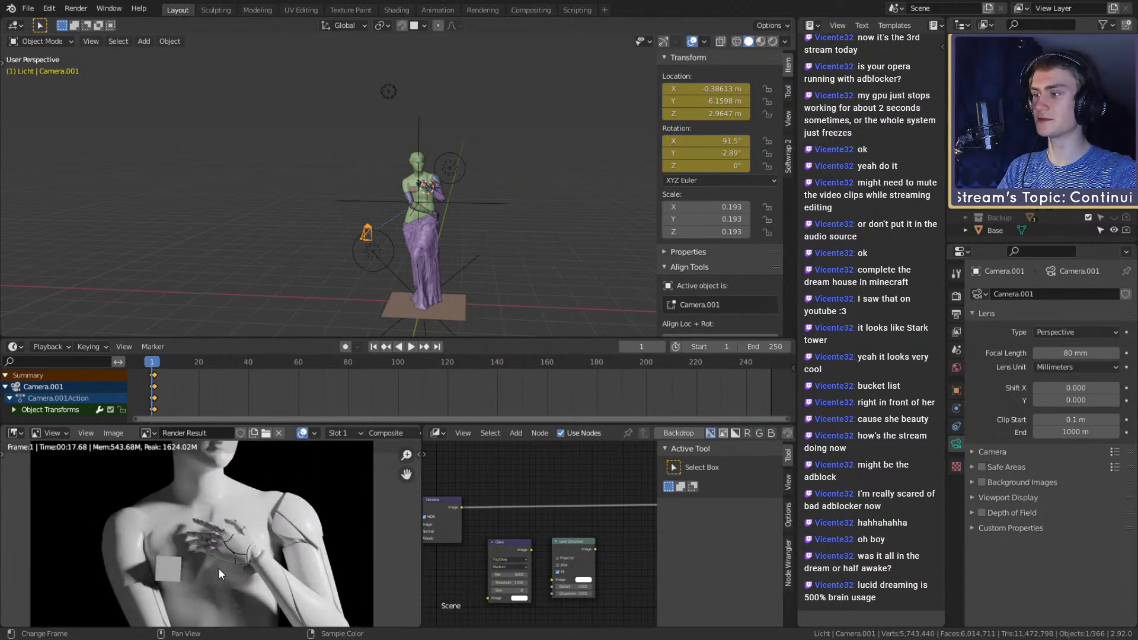
Inspect the Slot 1 render up close and at a distance, focusing on the light on the statue's face
scroll(226, 517, down, 4)
scroll(239, 539, up, 1)
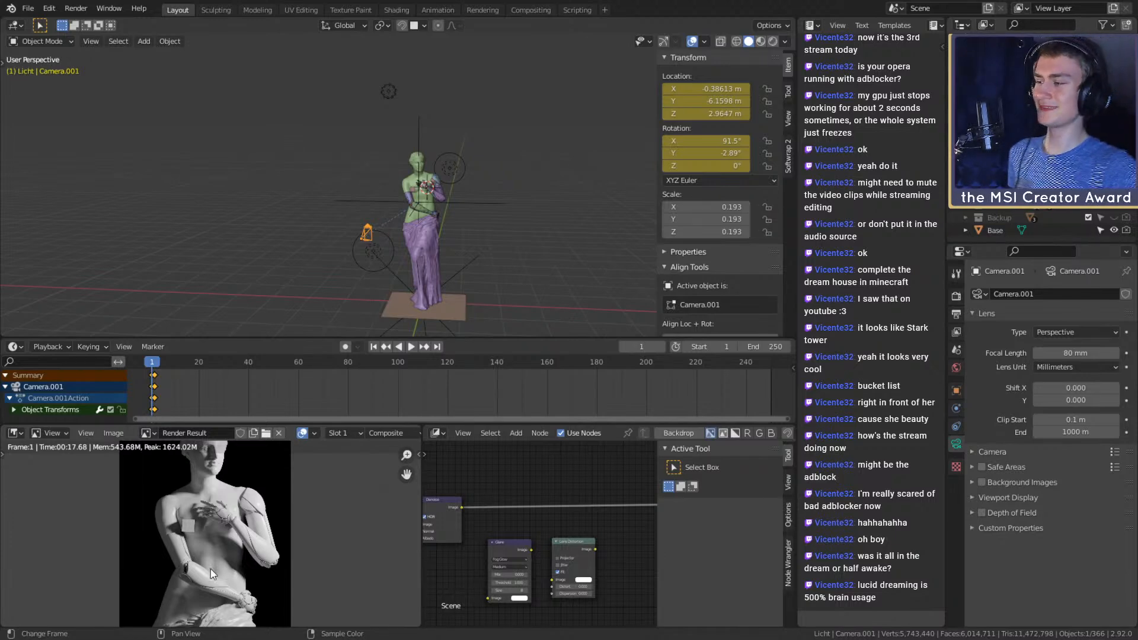
scroll(238, 504, up, 5)
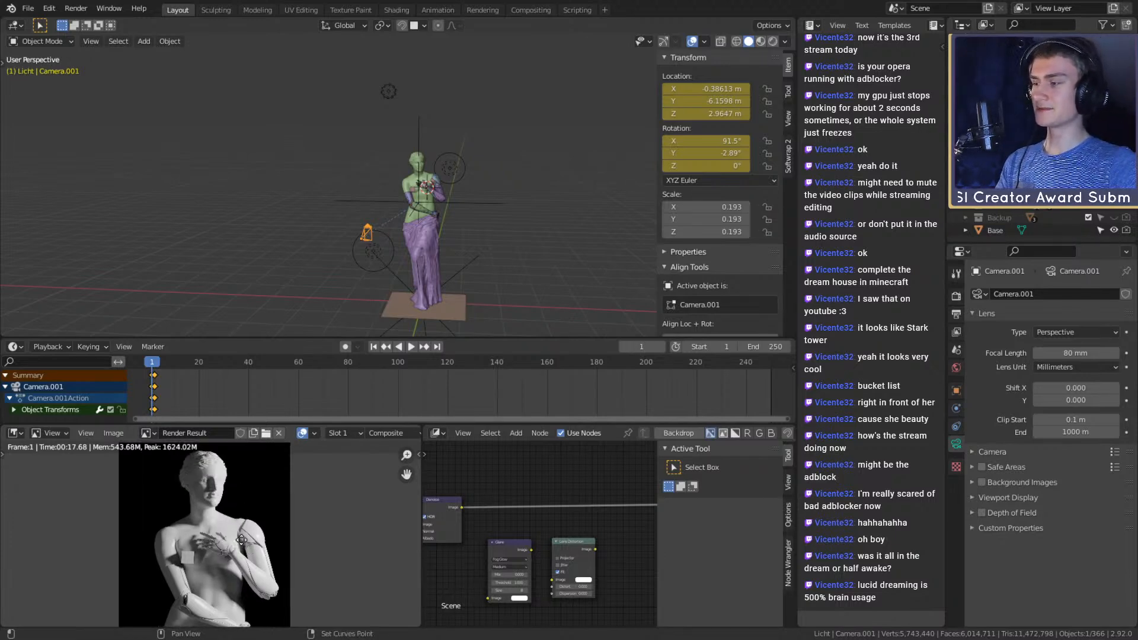
middle_drag(218, 501, 248, 517)
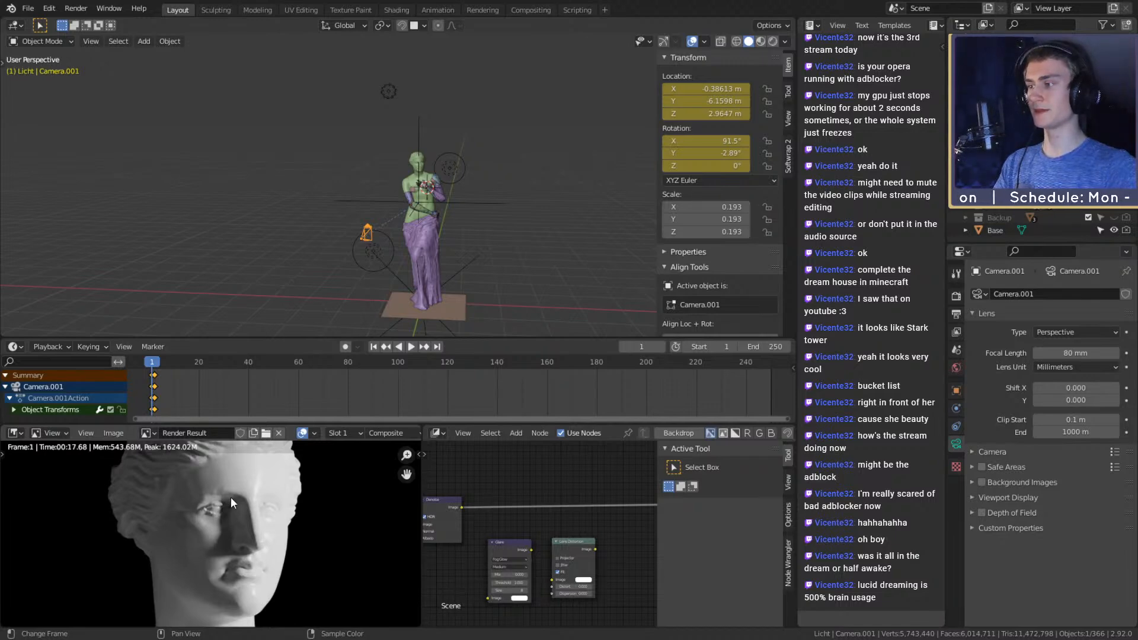
scroll(230, 532, down, 6)
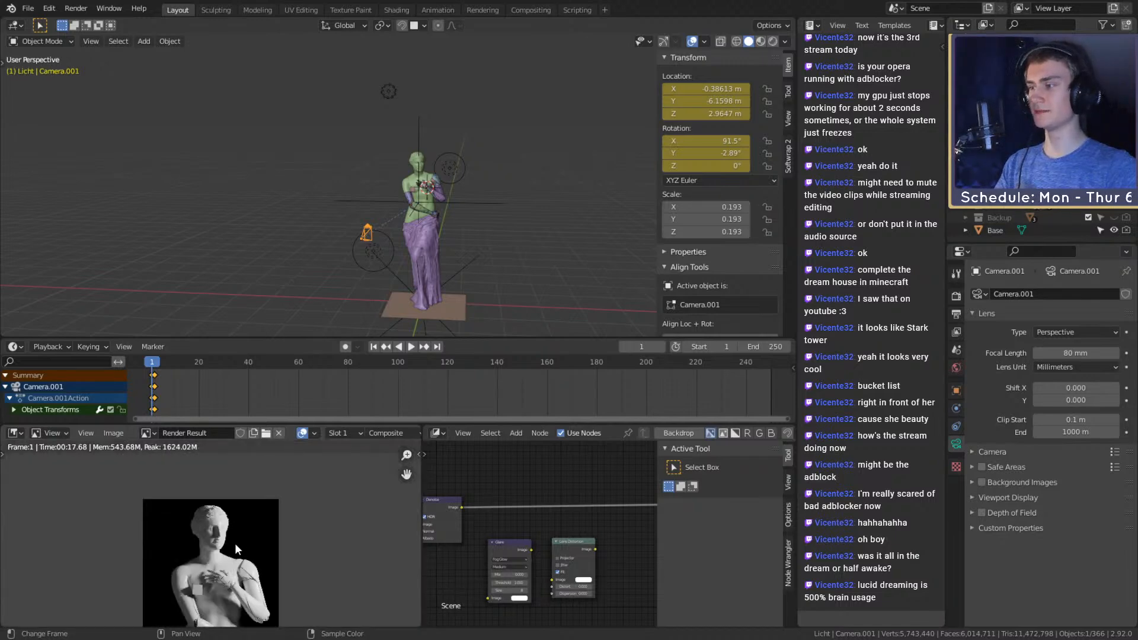
scroll(233, 554, up, 6)
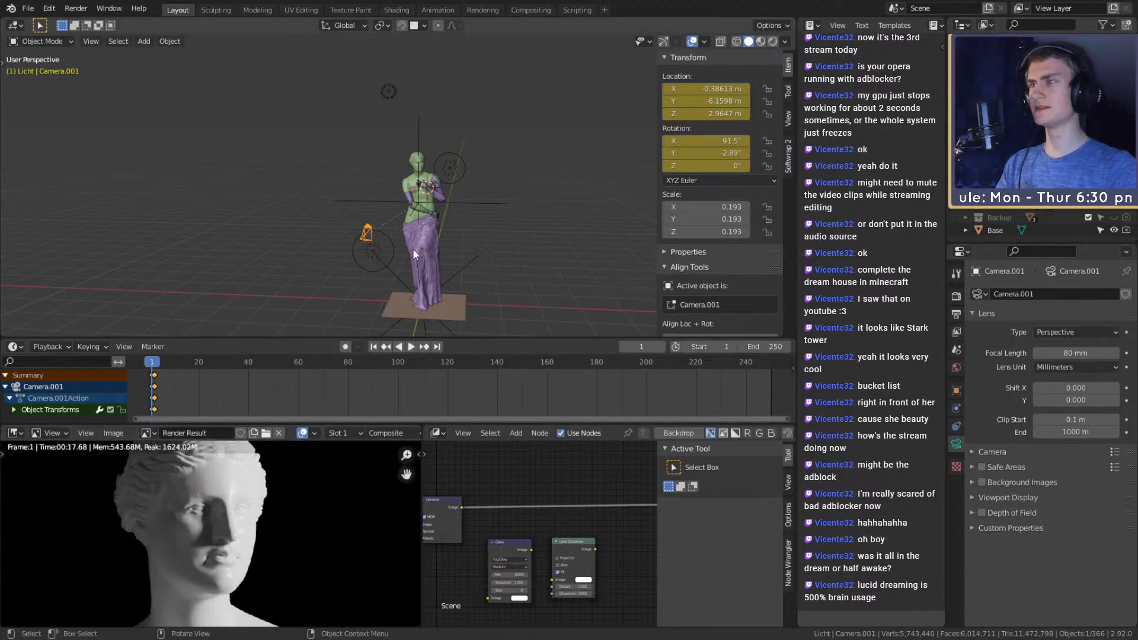
Switch the scene from the three-light to the two-light setup and replace the render image with a taller live rendered camera view
scroll(421, 243, down, 2)
scroll(422, 207, up, 4)
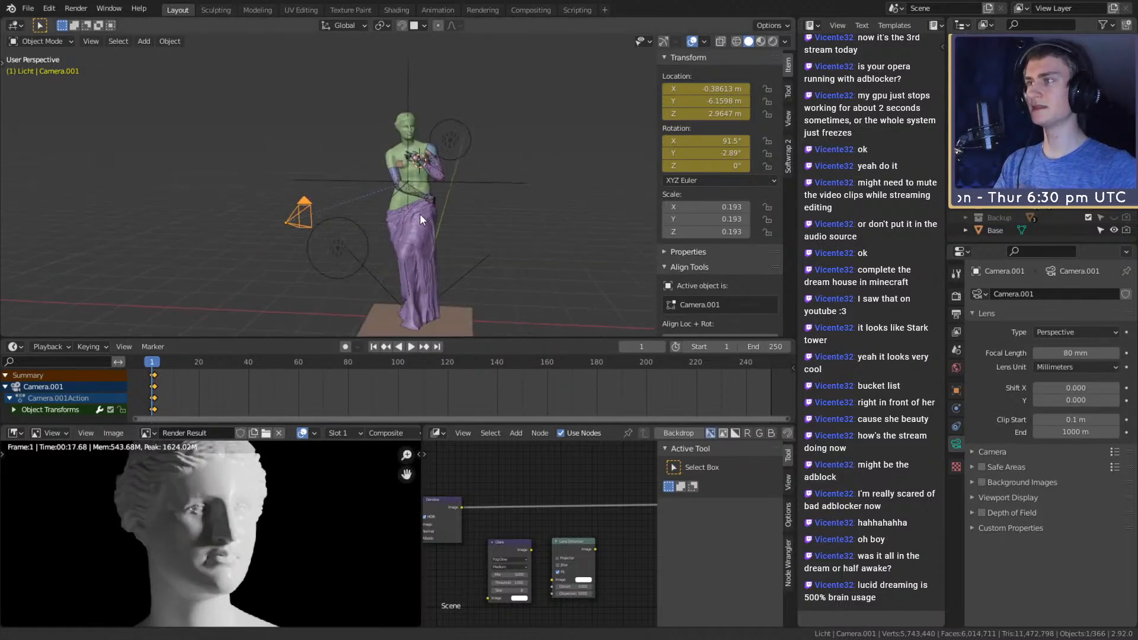
middle_drag(438, 236, 435, 205)
scroll(433, 202, down, 4)
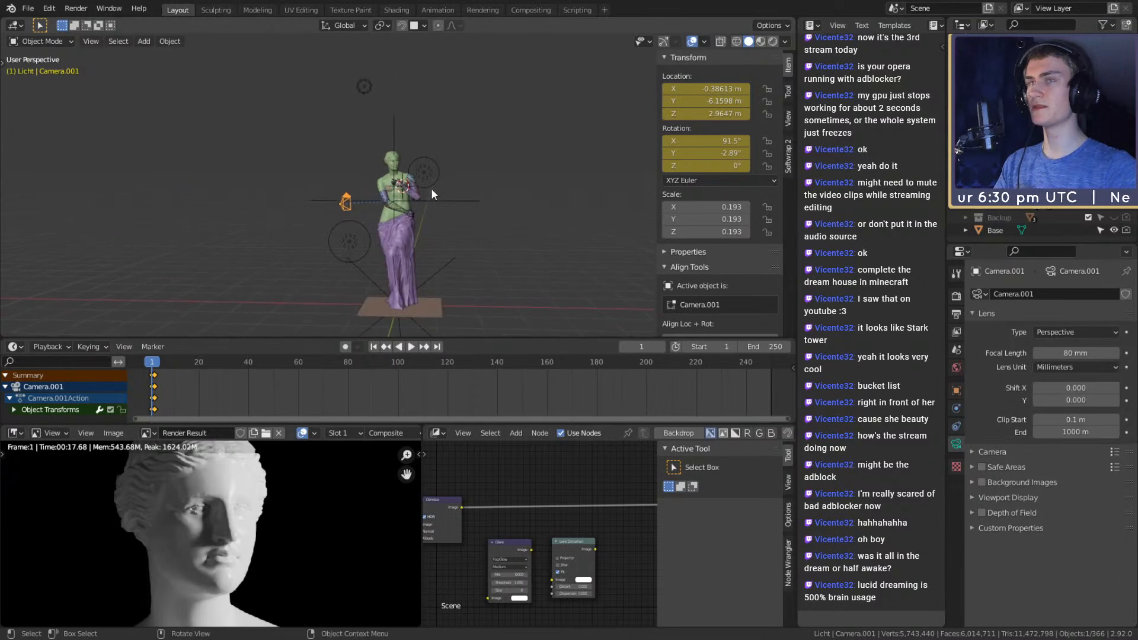
click(1088, 168)
click(1088, 180)
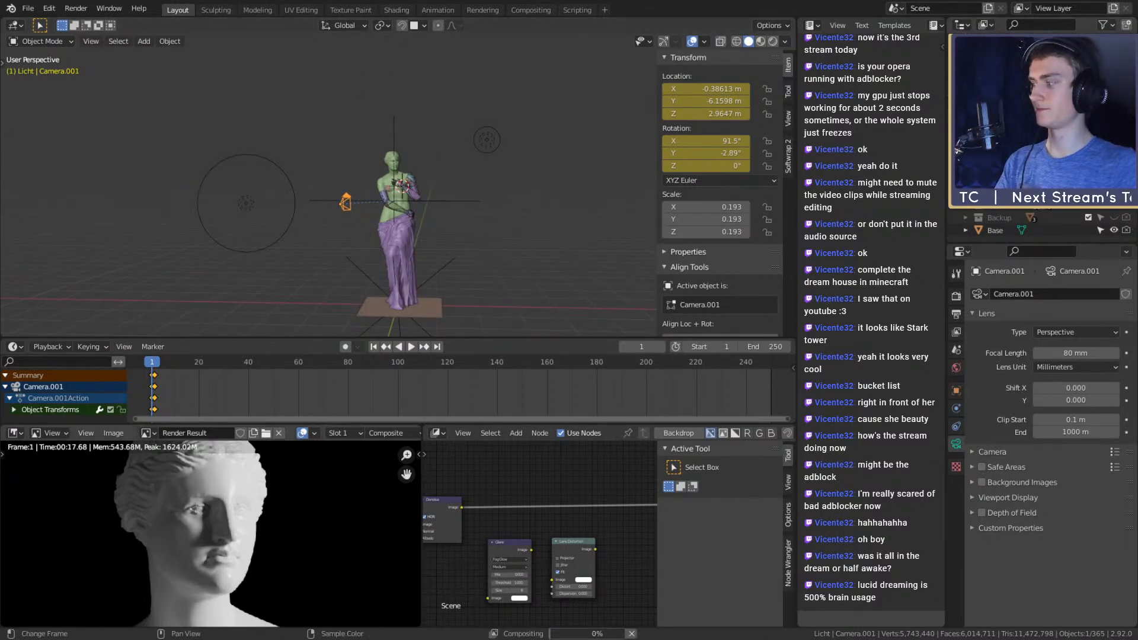
key(shift+F5)
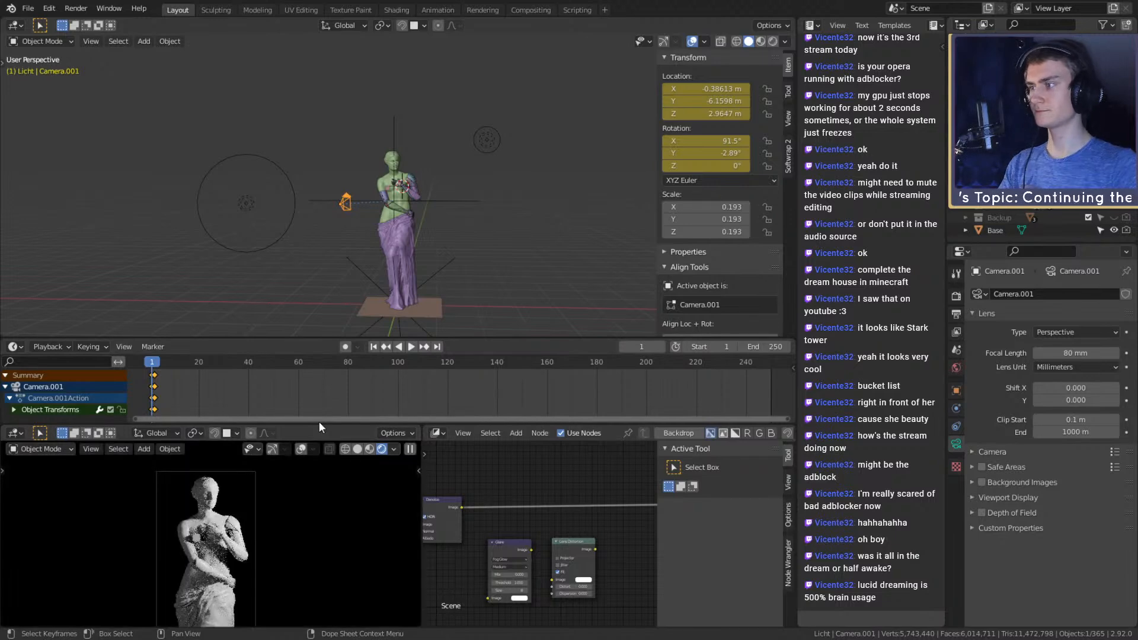
drag(319, 422, 319, 384)
Select the smaller 400 W point light beside the statue's head and move it to about X 2.31, Y -1.06, Z 4.12 m
middle_drag(489, 184, 428, 209)
click(536, 111)
mouse_move(581, 172)
middle_down()
mouse_move(544, 155)
mouse_move(559, 167)
middle_up()
scroll(266, 536, up, 3)
scroll(259, 535, up, 2)
shift+middle_drag(265, 532, 260, 534)
middle_drag(544, 184, 561, 177)
click(509, 121)
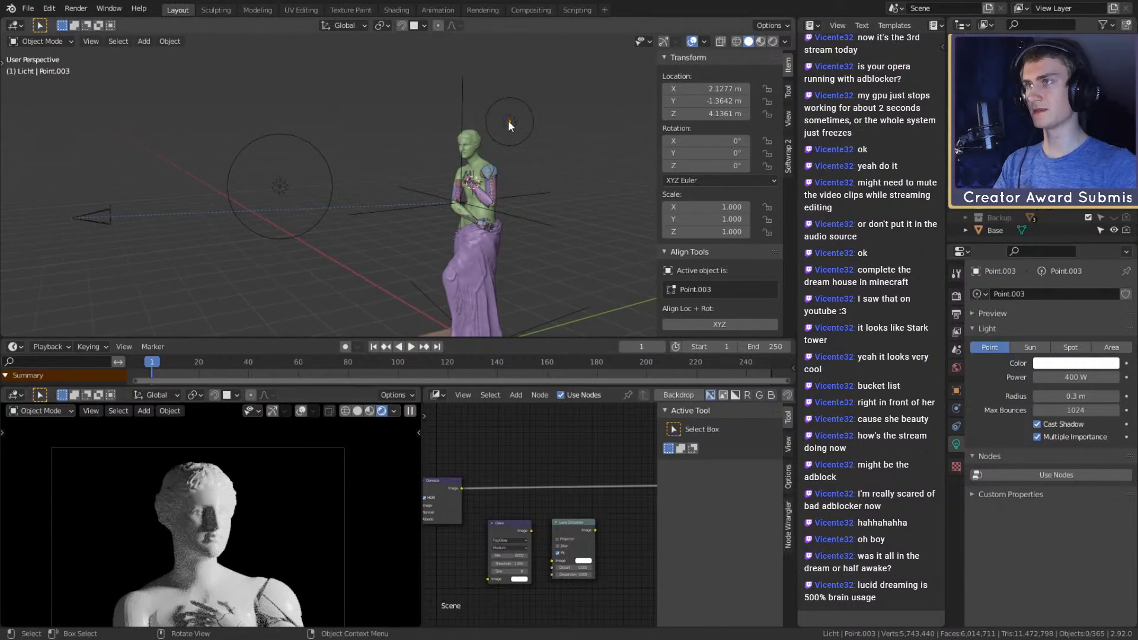
key(g)
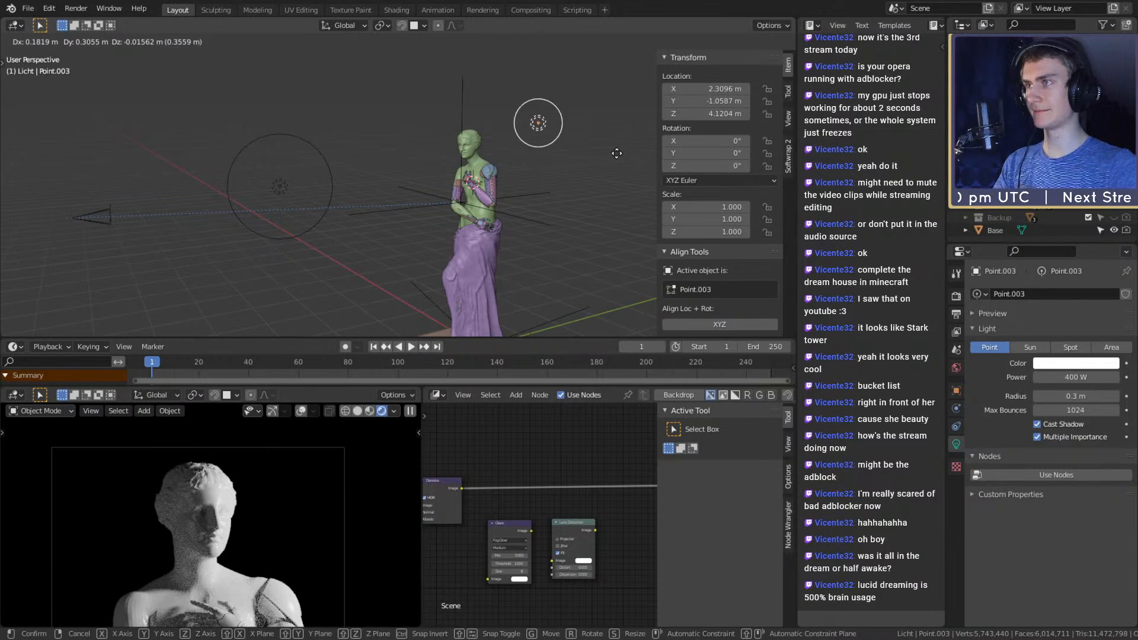
click(616, 153)
Move the point light above and in front of the statue, to about X 1.35, Y -2.06, Z 5.41 m
middle_drag(506, 247, 554, 222)
scroll(268, 528, down, 2)
shift+middle_drag(256, 556, 262, 497)
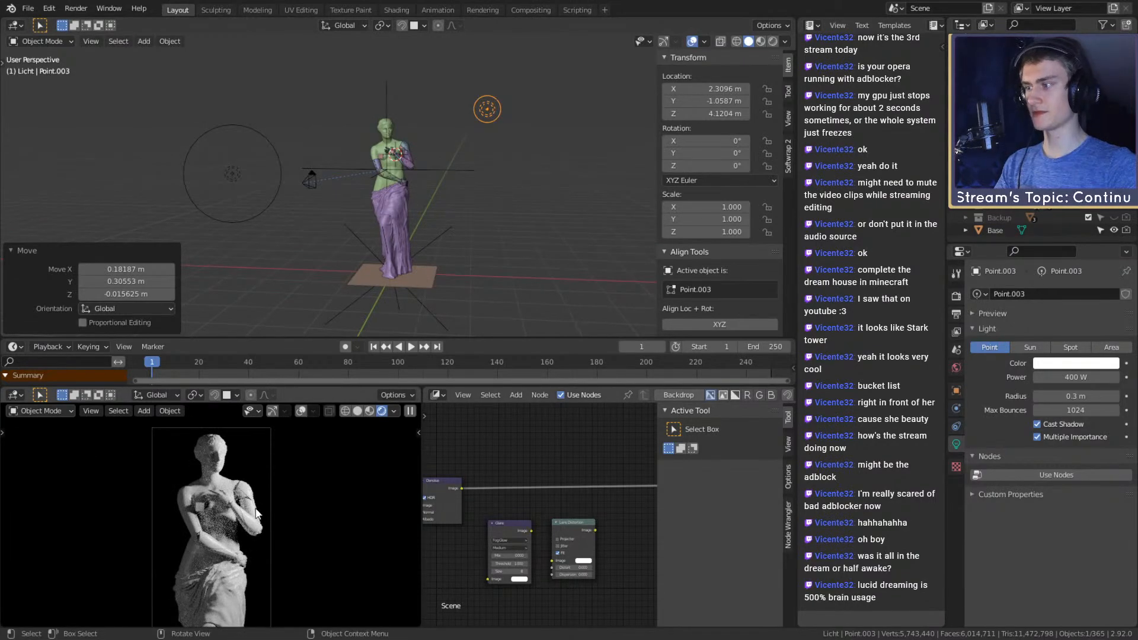
scroll(257, 505, up, 5)
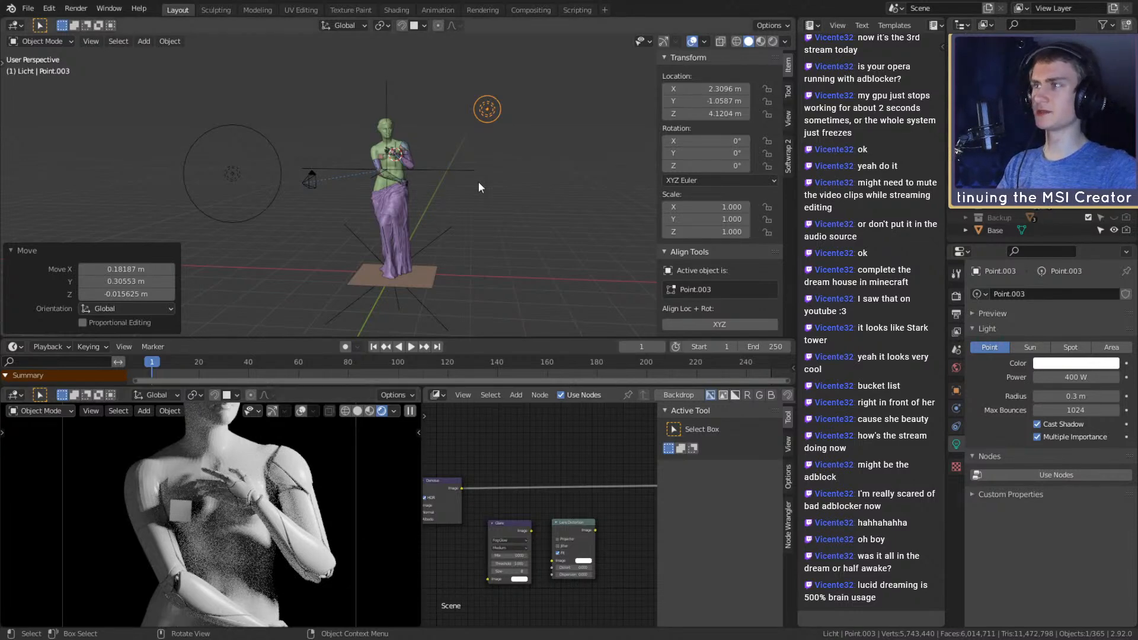
middle_drag(556, 128, 569, 149)
key(g)
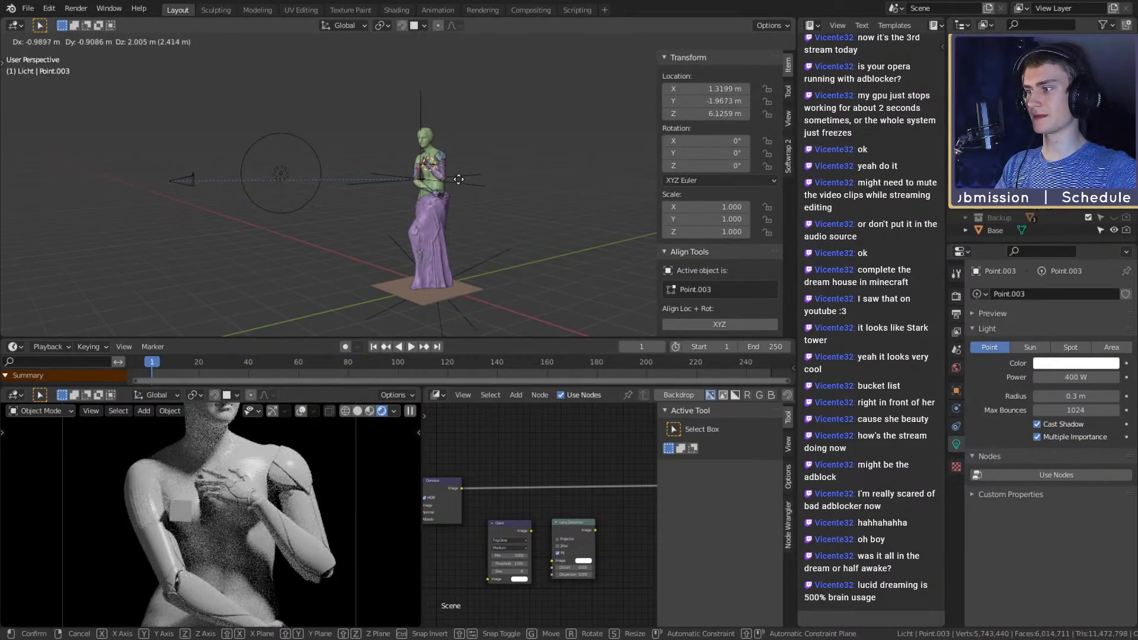
click(445, 199)
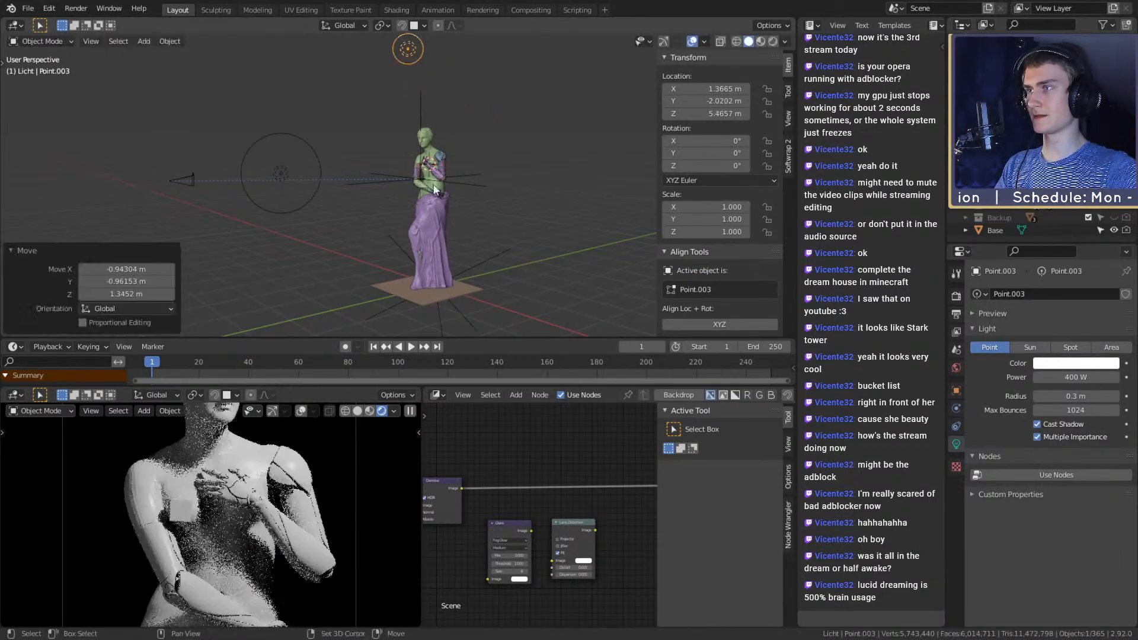
middle_drag(444, 199, 464, 233)
scroll(267, 539, down, 2)
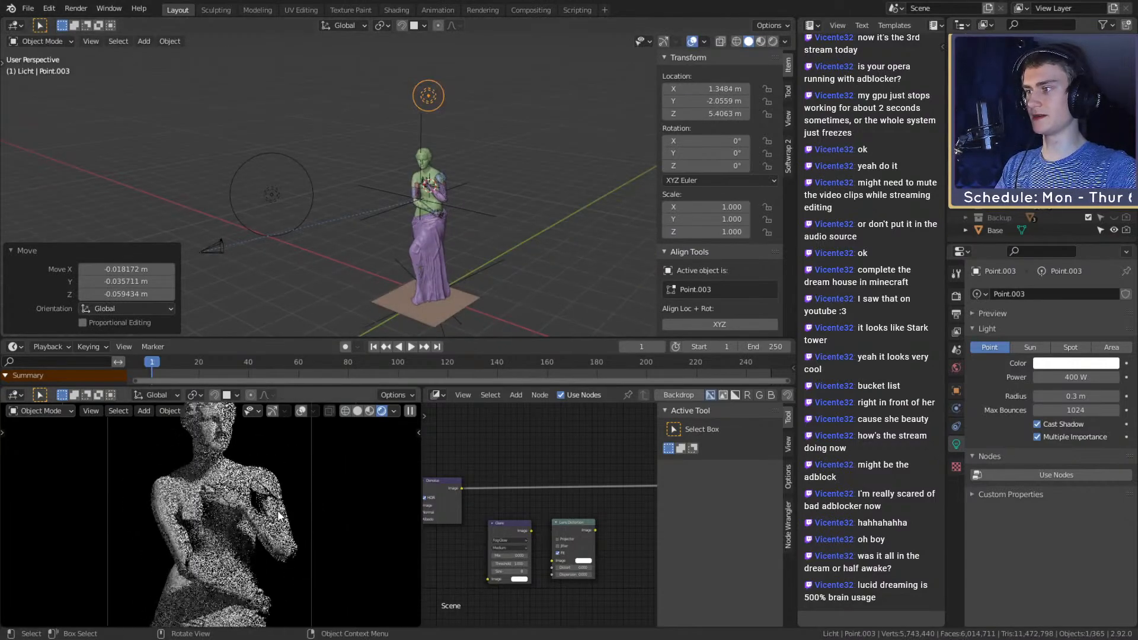
Check the light on the statue's face and shift the point light slightly, to about X 1.43, Y -1.92, Z 5.48 m
scroll(265, 532, up, 5)
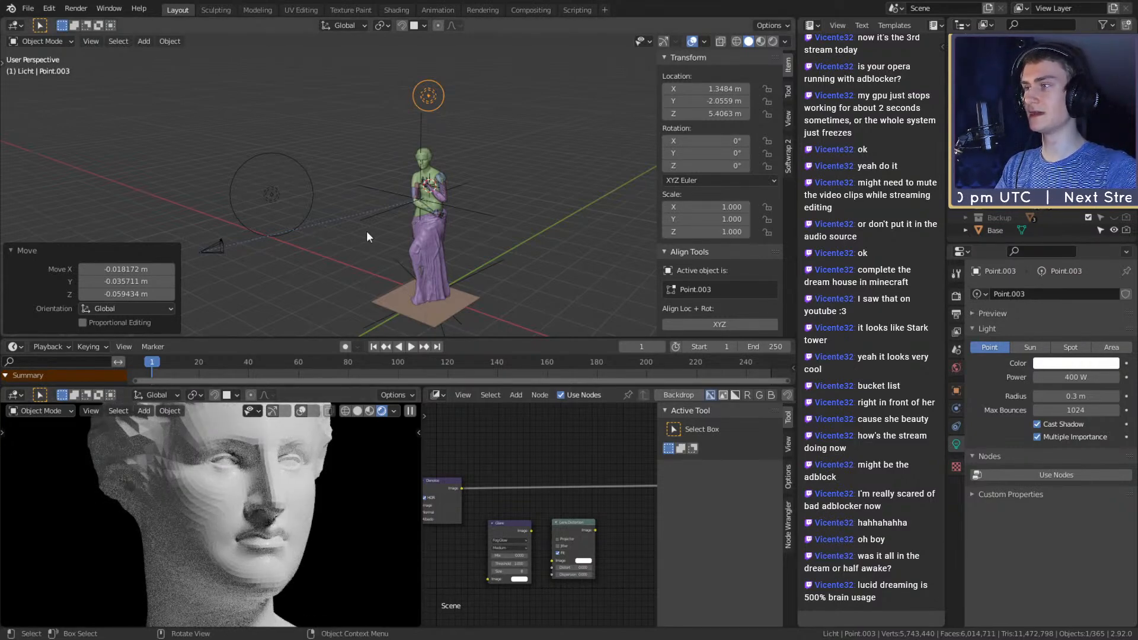
middle_drag(488, 109, 458, 113)
key(g)
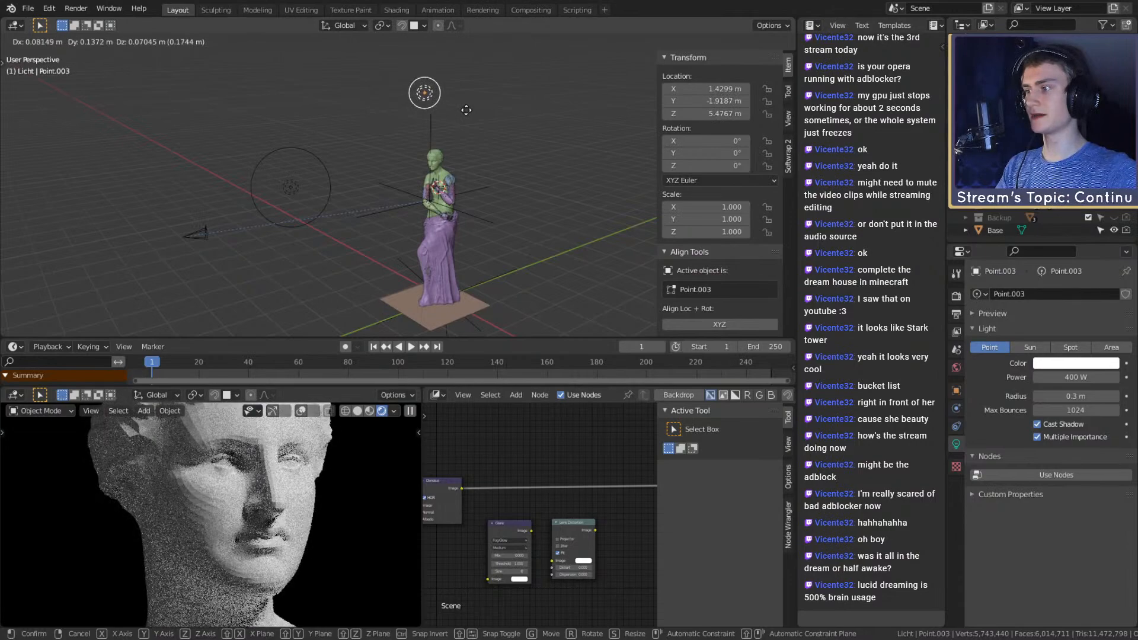
click(468, 112)
Check the head and chest in the live render and raise the point light to about X 1.33, Y -1.95, Z 5.69 m
scroll(243, 539, up, 5)
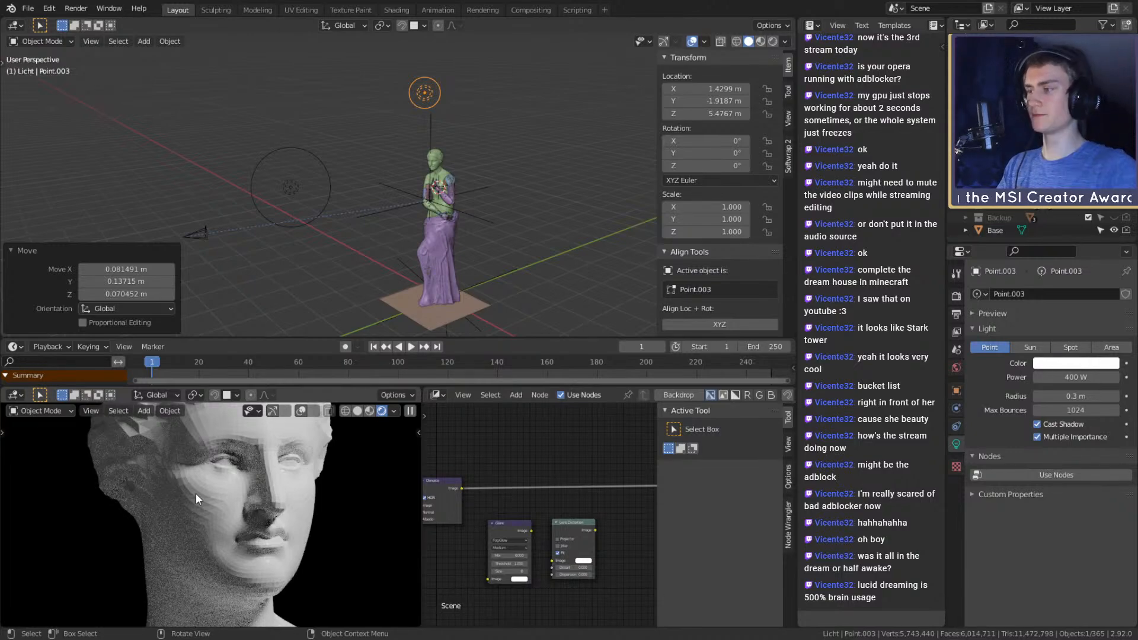
shift+middle_drag(206, 463, 219, 528)
scroll(212, 522, down, 1)
scroll(212, 521, down, 4)
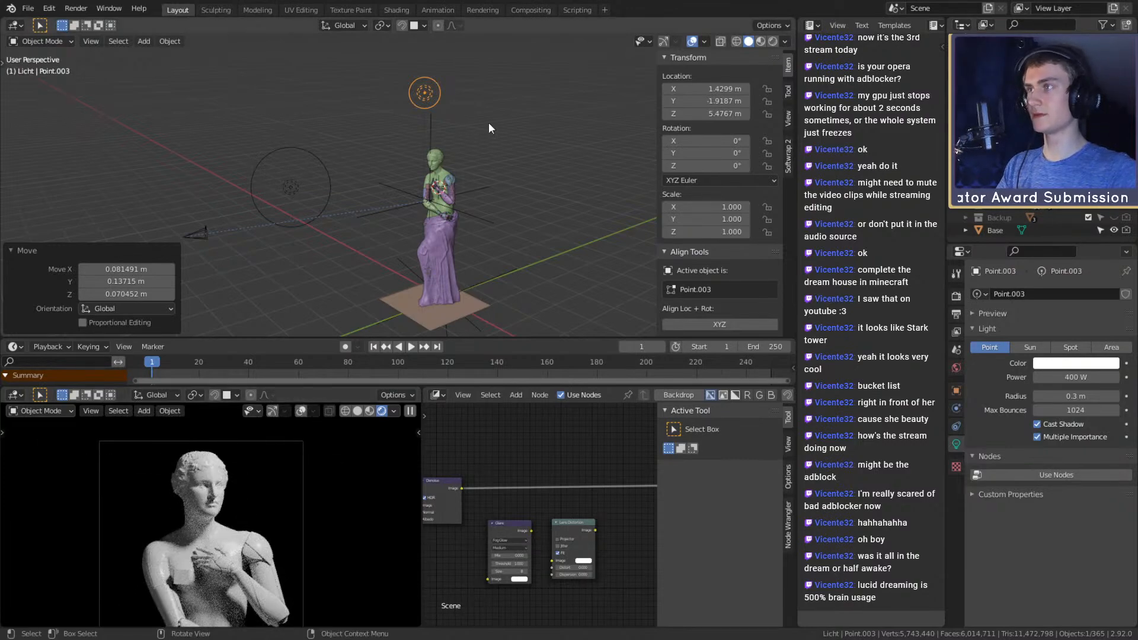
key(g)
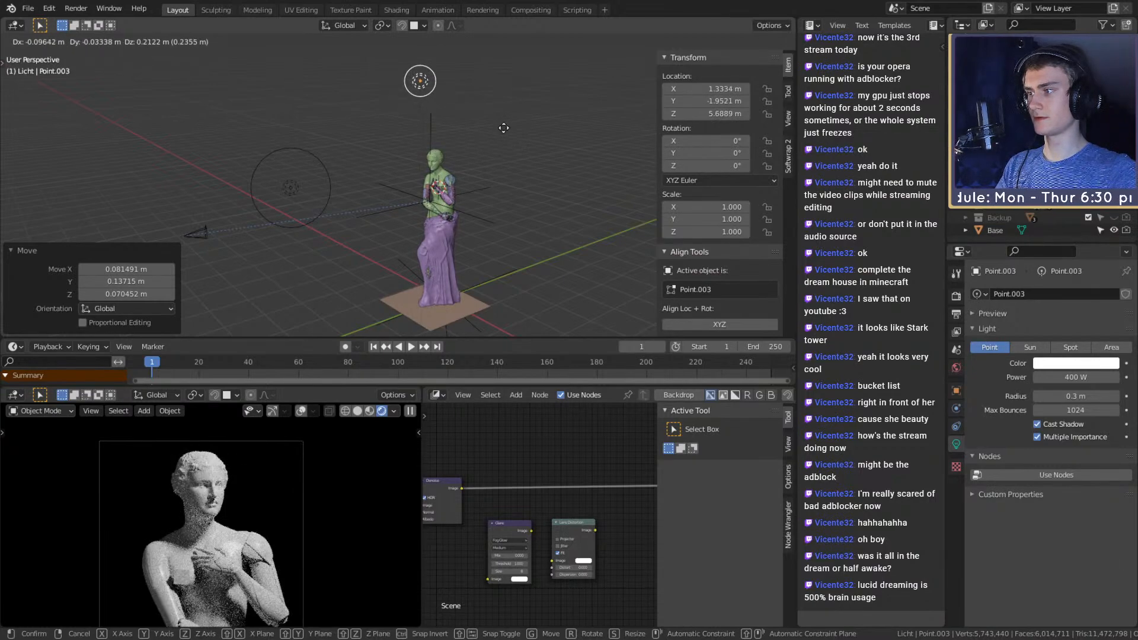
click(503, 127)
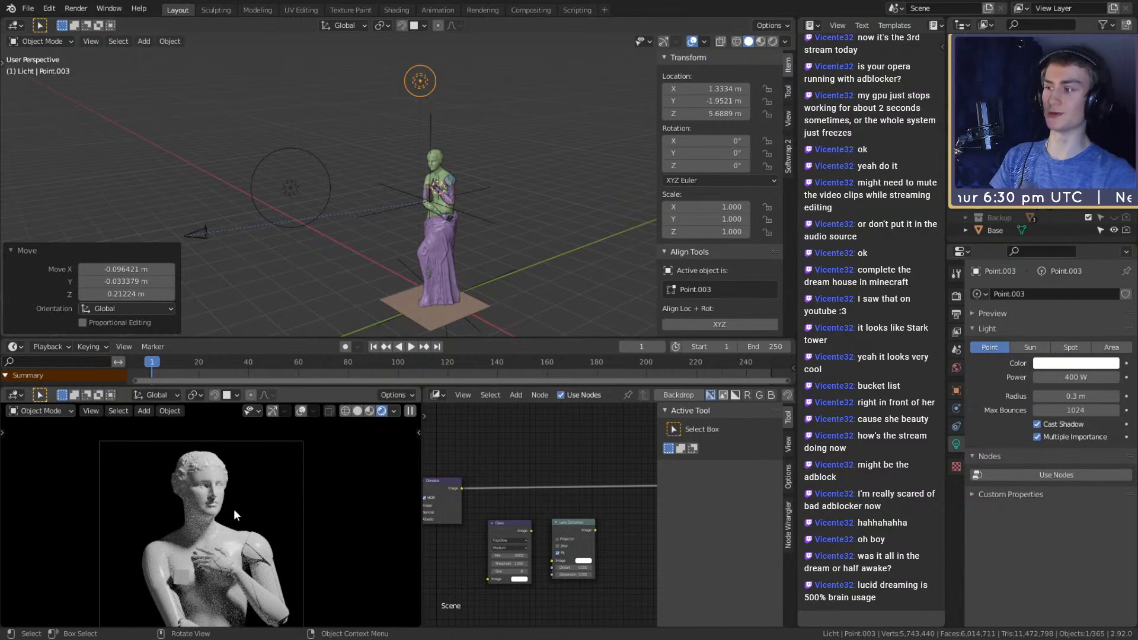
Examine the live render of the statue's torso, arms, head and full figure, and view the light placement from the front
scroll(223, 508, down, 3)
scroll(239, 526, up, 5)
shift+middle_drag(233, 563, 239, 518)
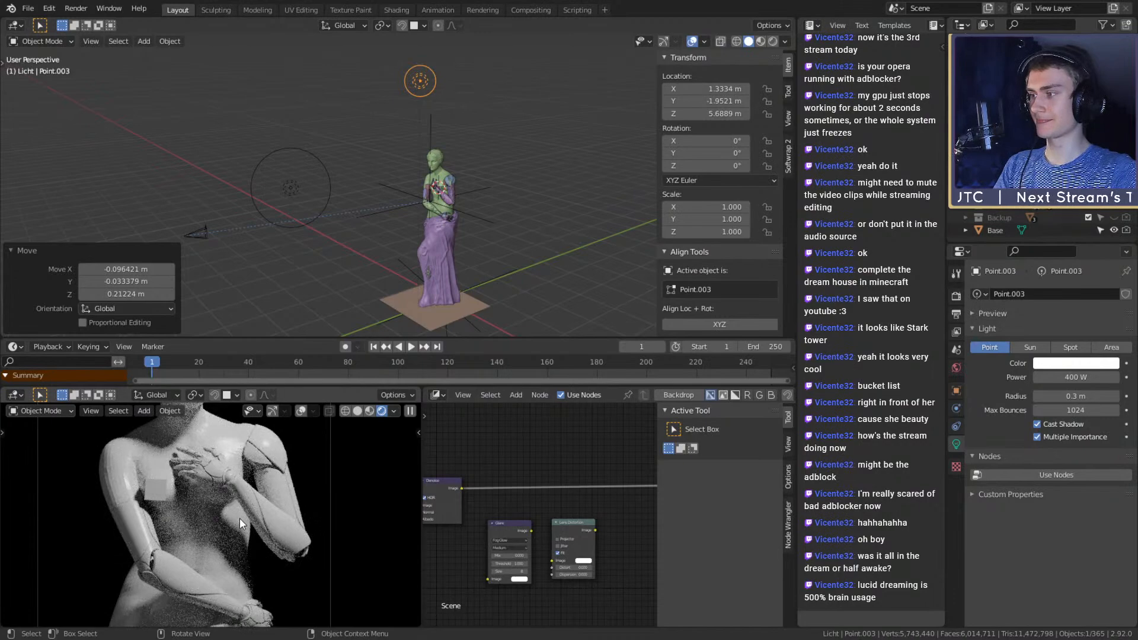
scroll(240, 518, down, 5)
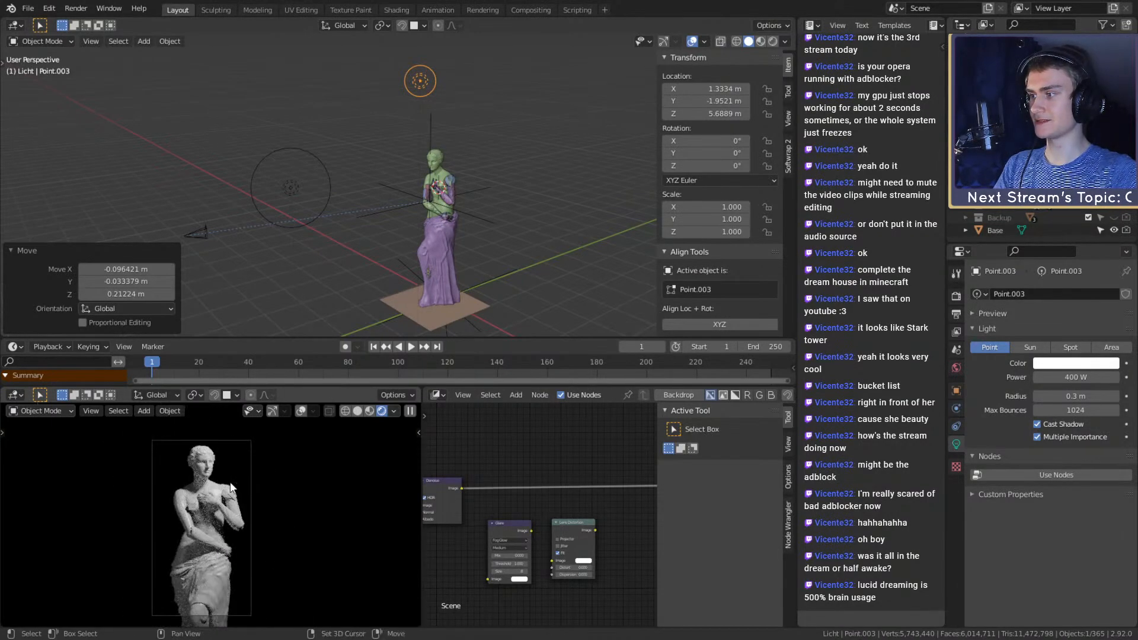
scroll(222, 502, up, 5)
shift+middle_drag(220, 504, 233, 519)
scroll(233, 519, down, 5)
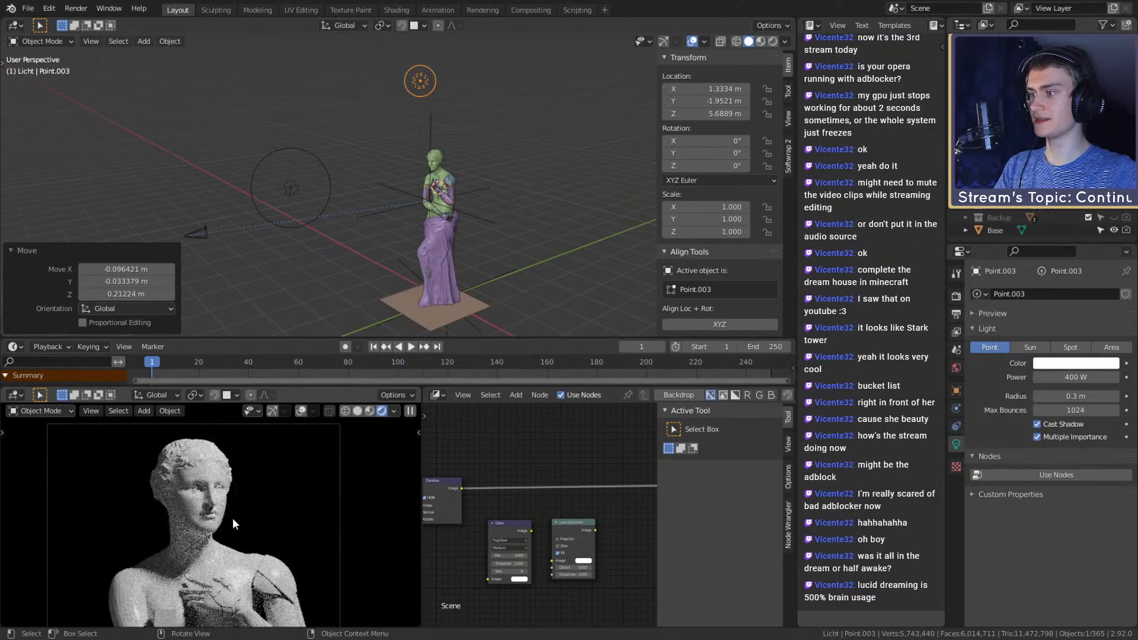
scroll(232, 518, up, 5)
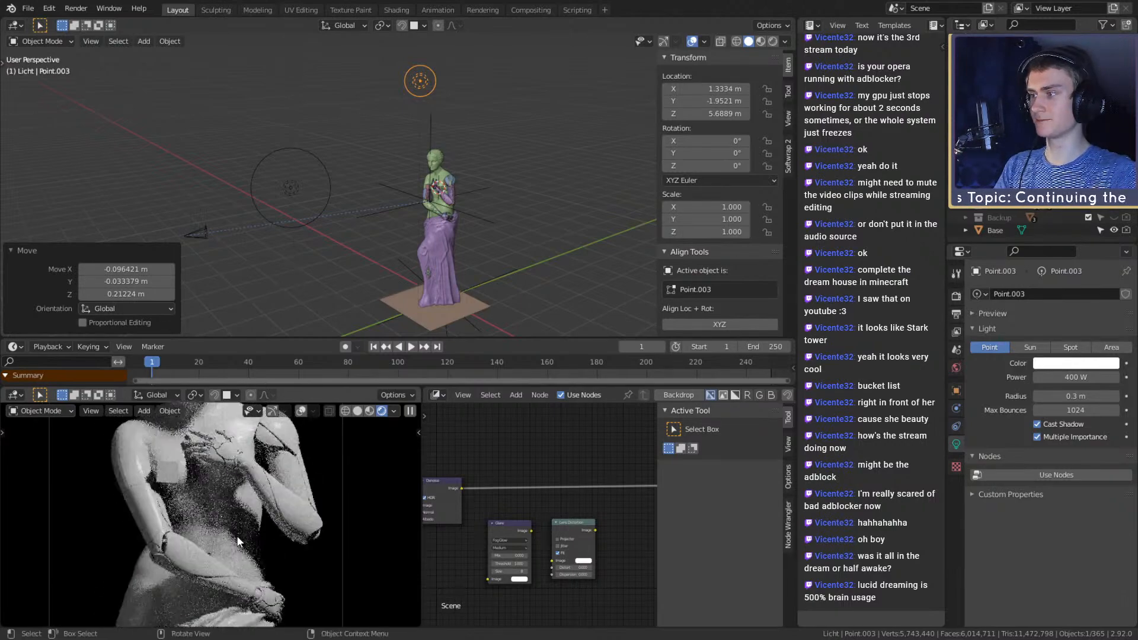
middle_drag(428, 221, 470, 193)
scroll(425, 210, up, 1)
scroll(470, 193, up, 2)
middle_drag(394, 225, 458, 224)
scroll(454, 229, down, 3)
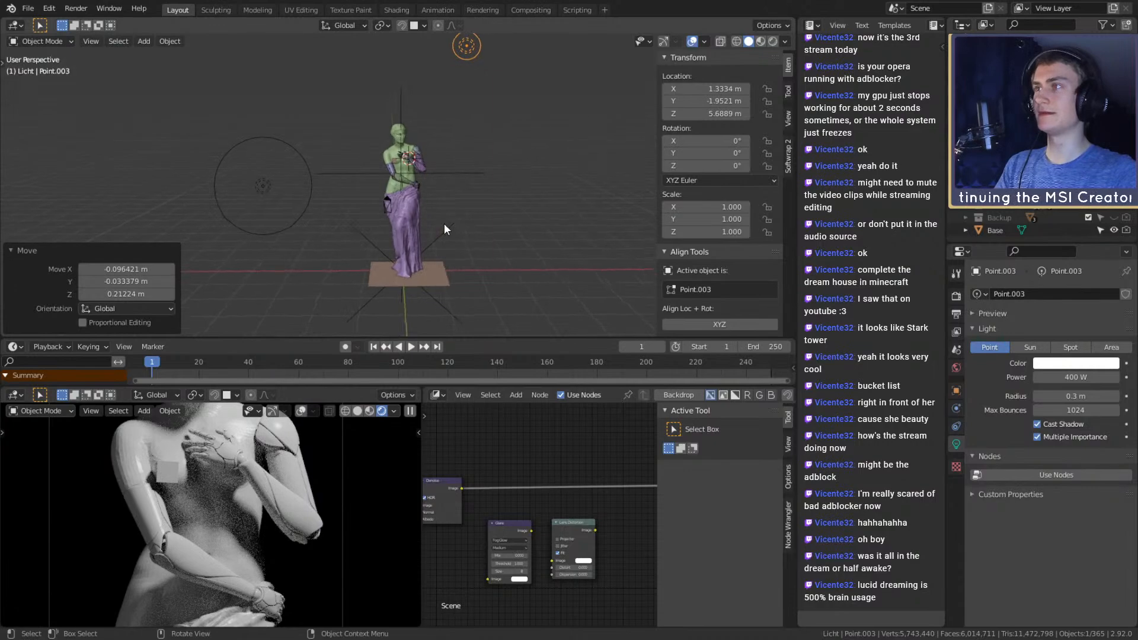
scroll(213, 524, down, 2)
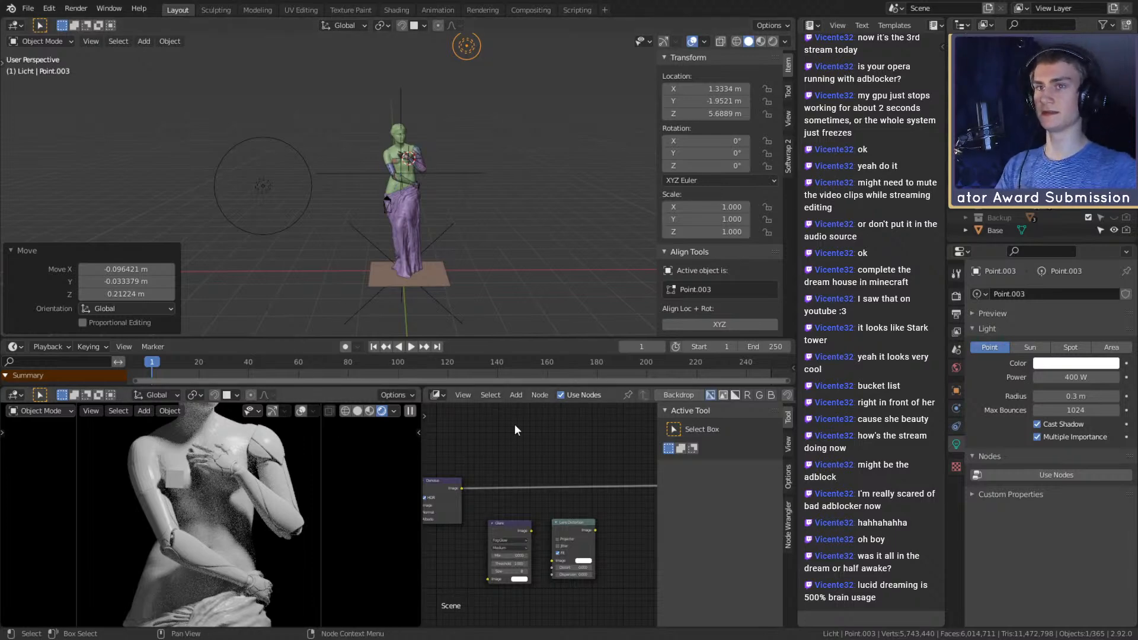
Compare the three-light and two-light setups in the live render by toggling their visibility, ending on the two-light setup
key(Delete)
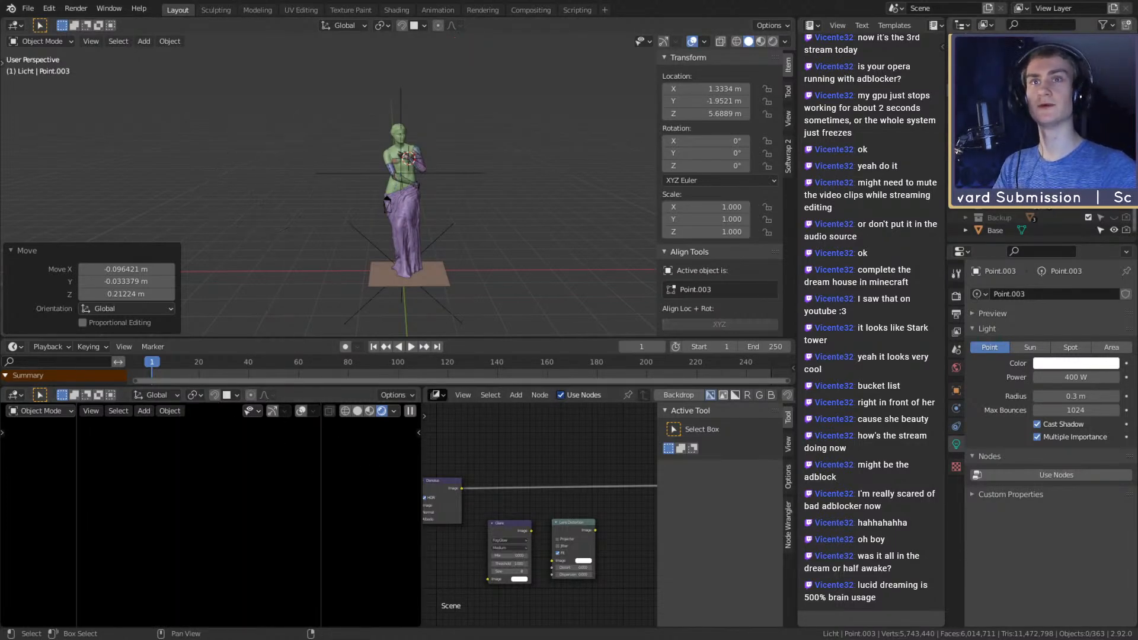
click(1114, 154)
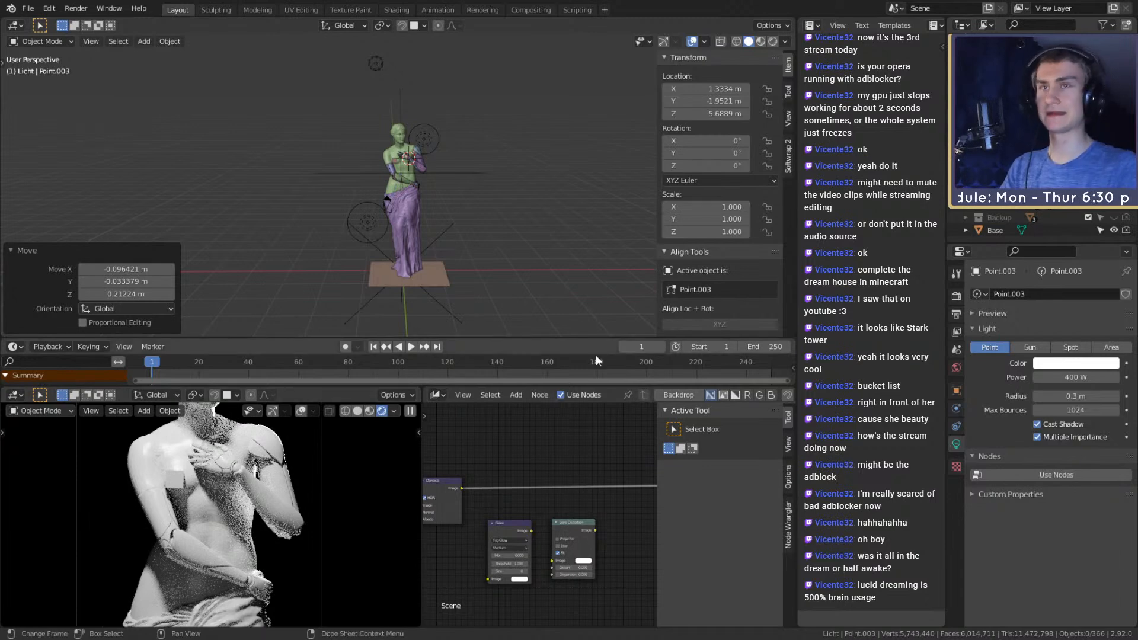
click(1114, 154)
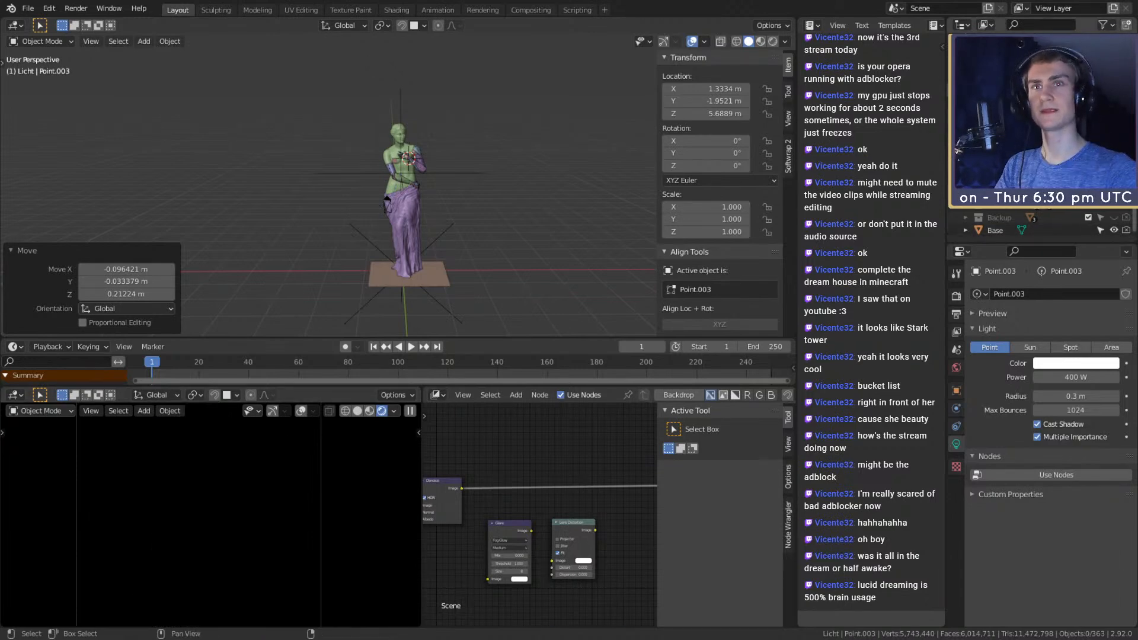
click(1114, 154)
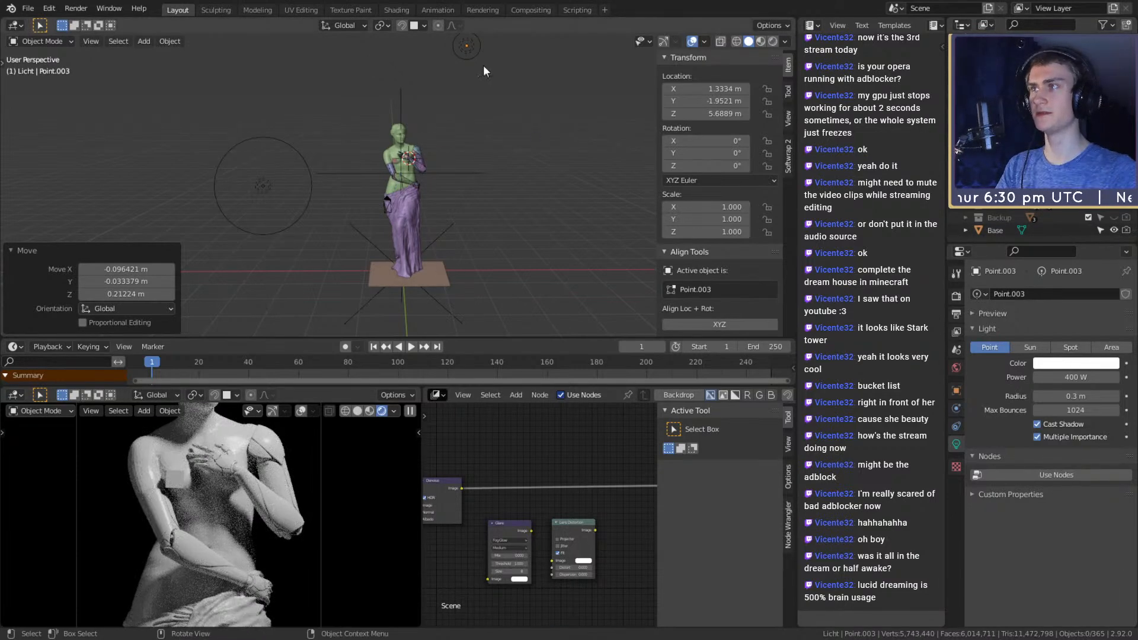
Select the point light above the statue and try moving it along the global X axis to the statue's other side
click(467, 47)
middle_drag(524, 86, 430, 115)
scroll(209, 480, down, 2)
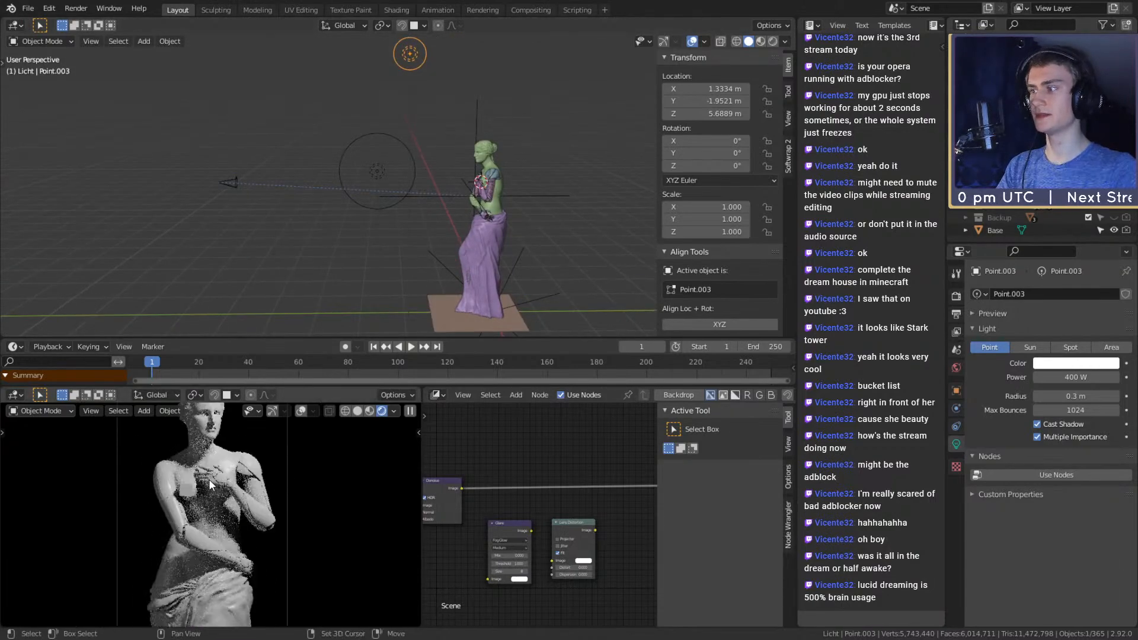
key(g)
key(x)
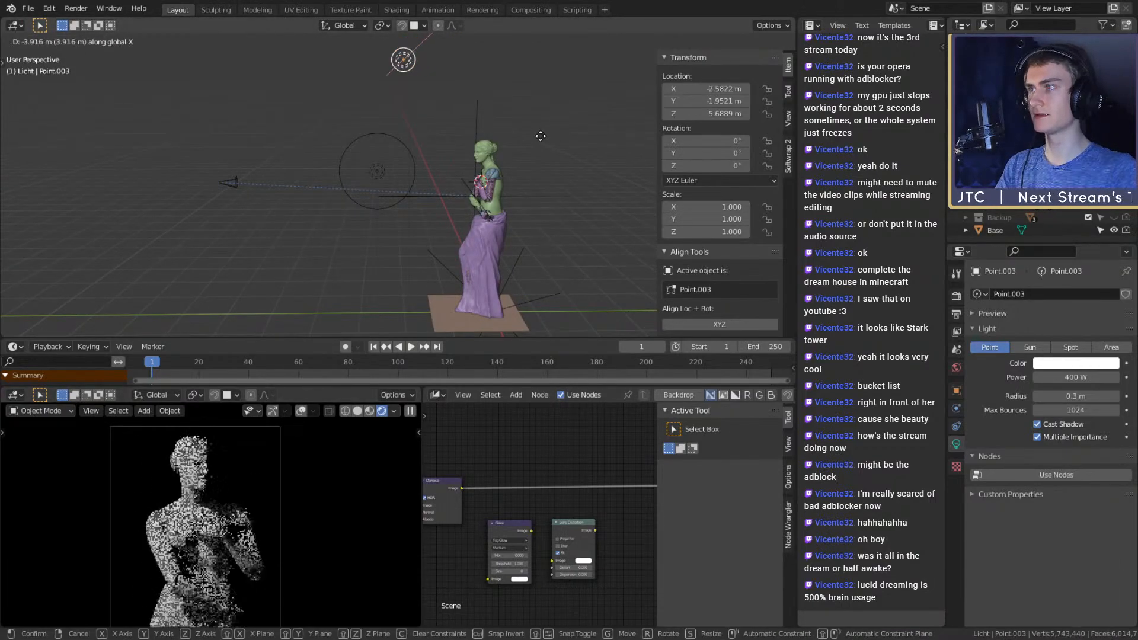
click(530, 140)
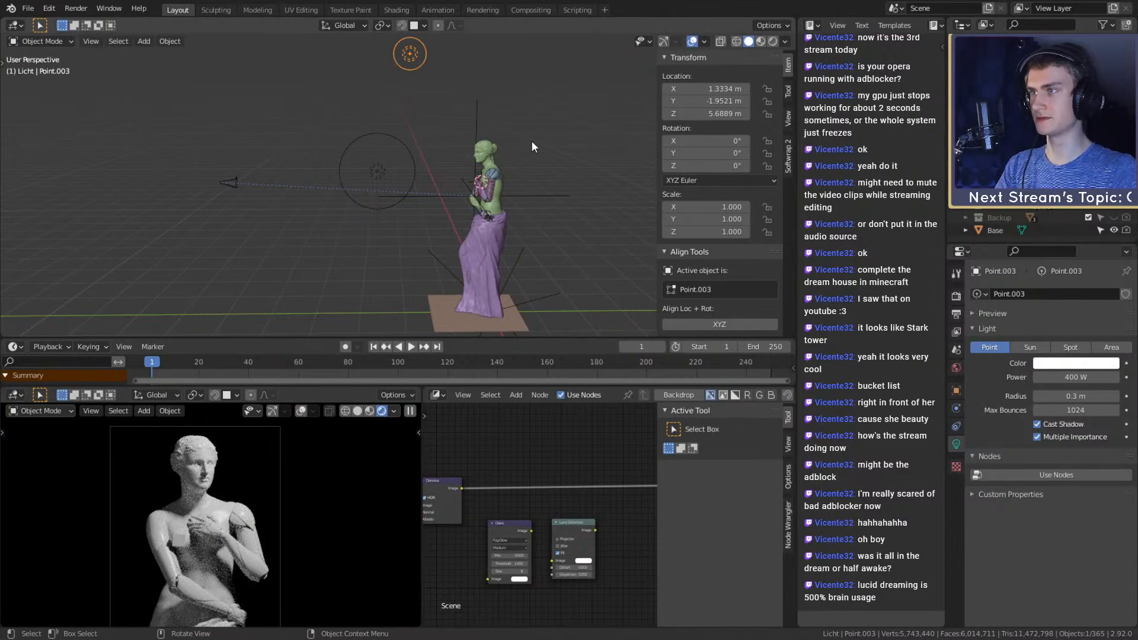
Lower the point light above the statue along the global Z axis to about 4.88 m
key(g)
key(z)
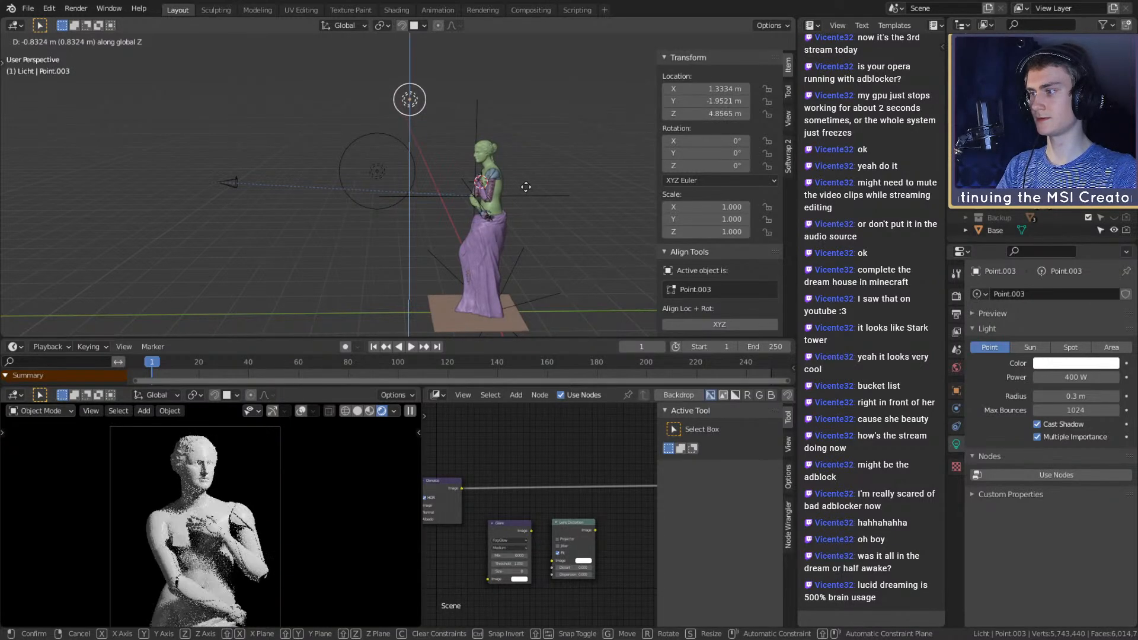
click(501, 186)
middle_drag(499, 186, 440, 215)
scroll(566, 192, up, 3)
key(g)
key(z)
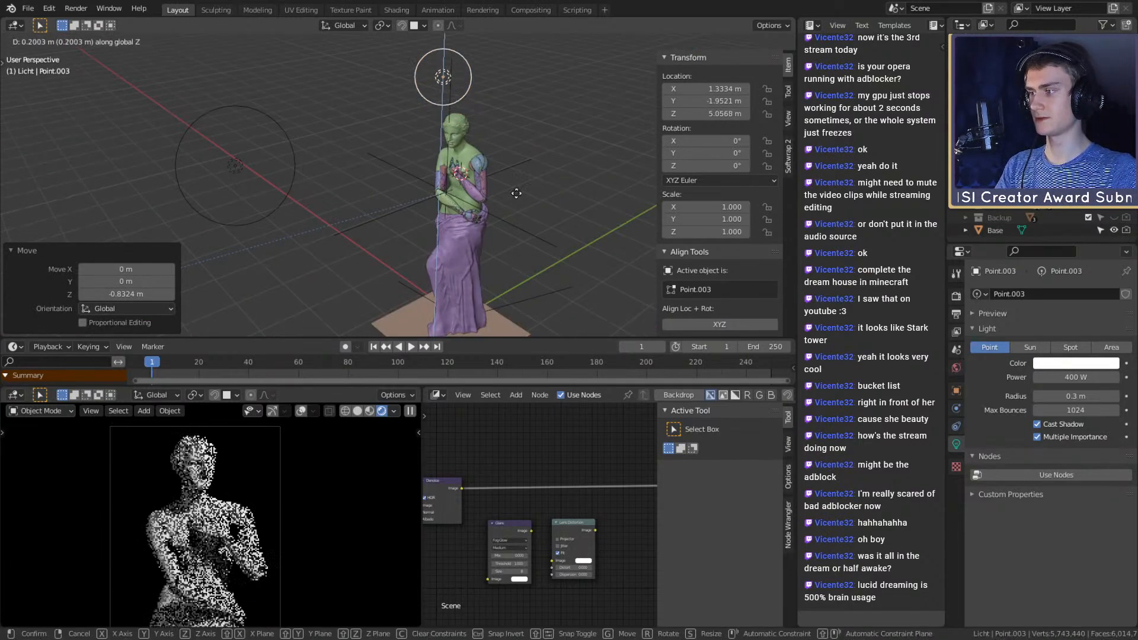
click(518, 209)
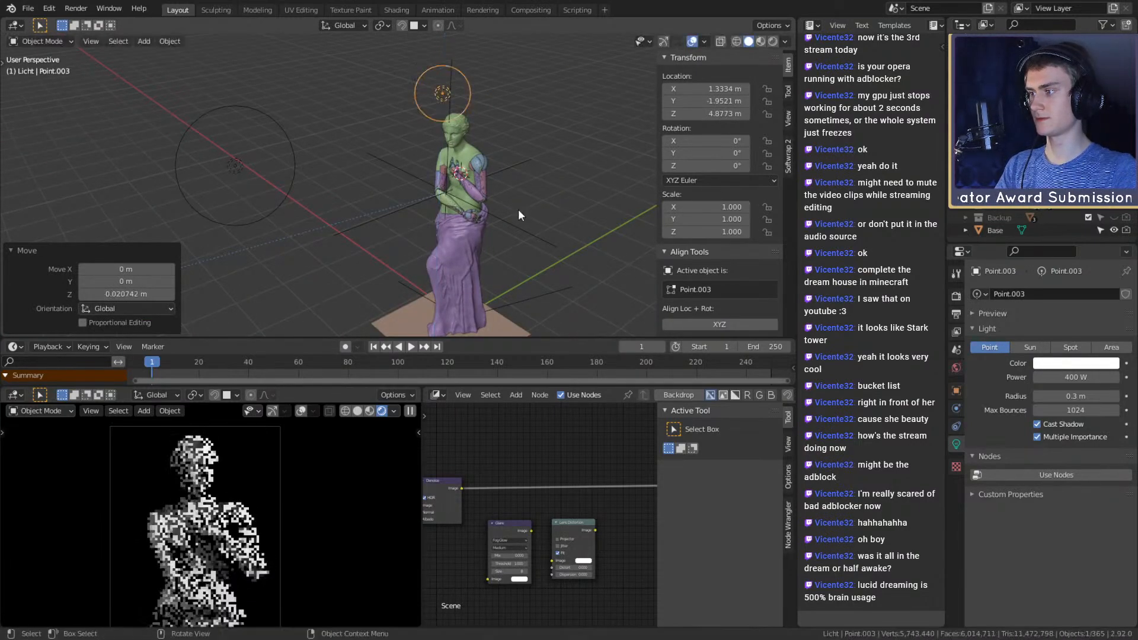
Move the point light along the global X axis to about 1.44 m and check the statue's torso in the live render
middle_drag(518, 209, 554, 218)
key(g)
key(x)
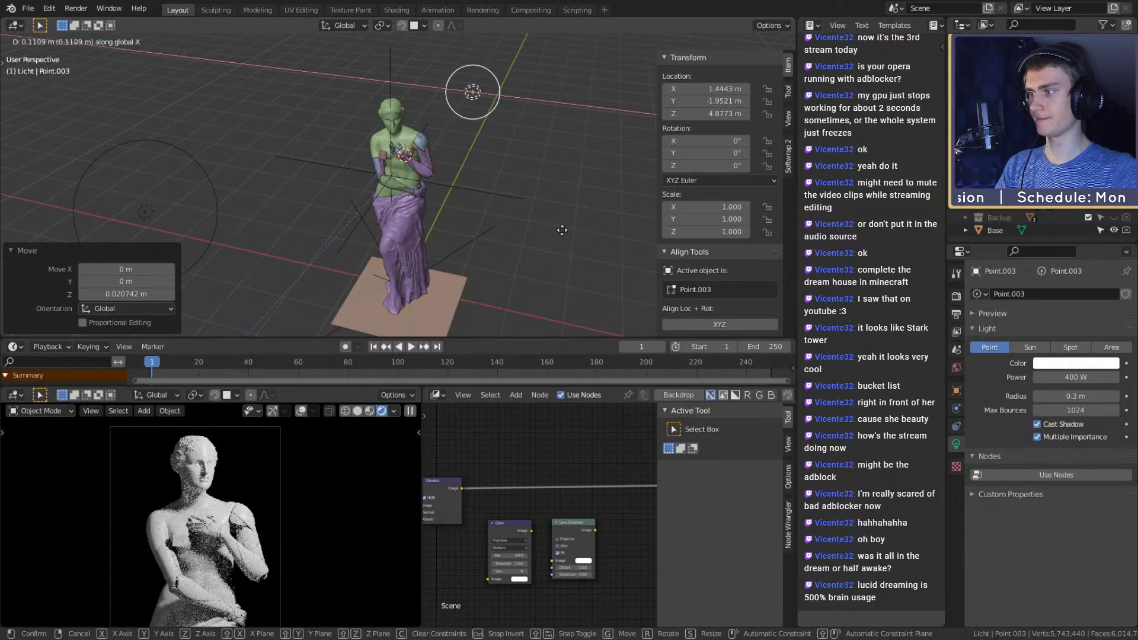
click(483, 302)
scroll(240, 548, down, 5)
scroll(242, 531, up, 4)
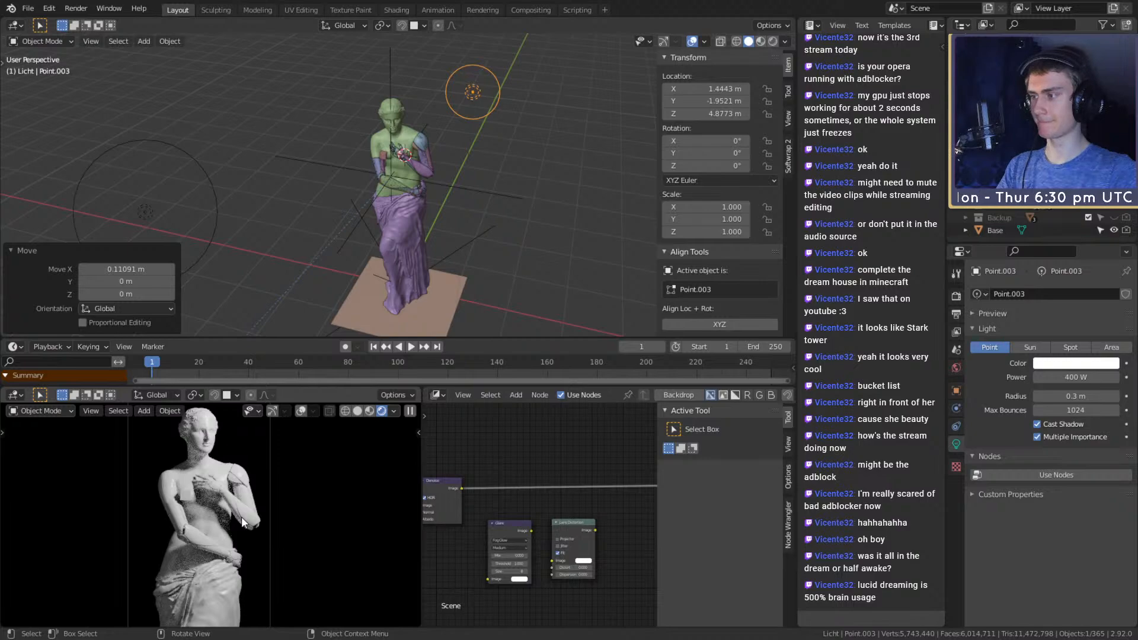
scroll(240, 528, up, 10)
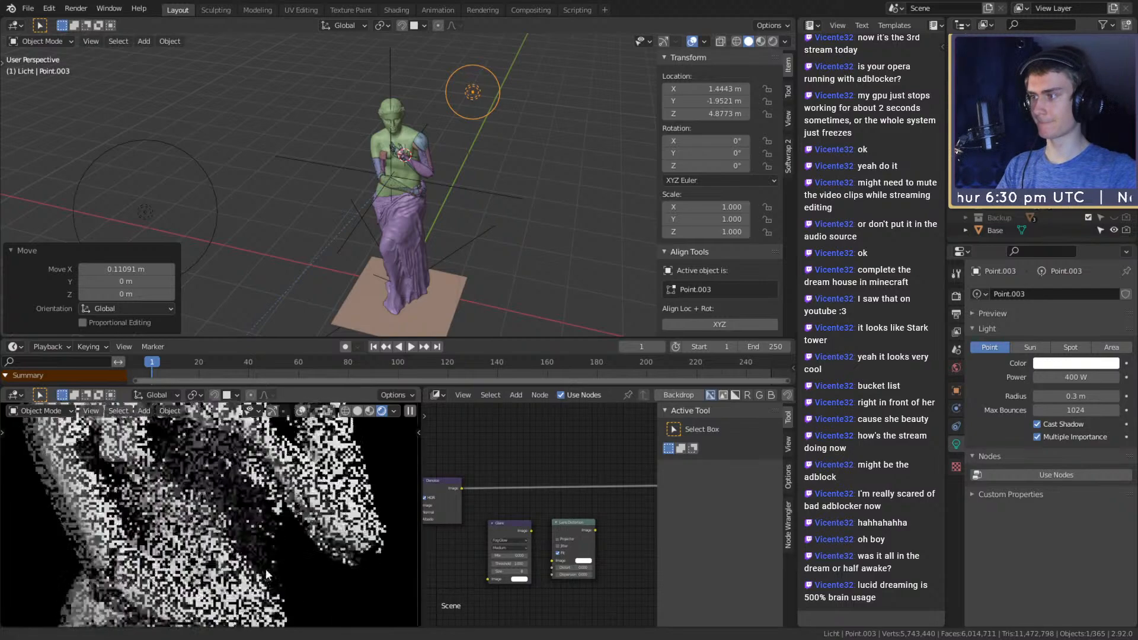
scroll(246, 524, down, 10)
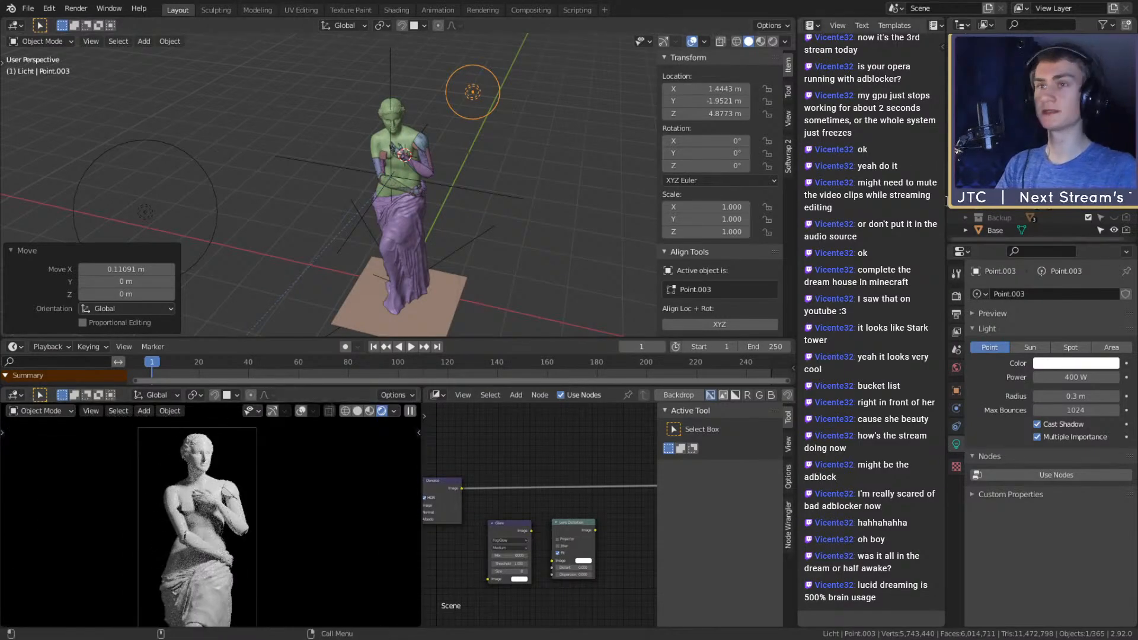
Switch the render engine from Cycles to Eevee and check the statue's upper body in the live render
click(955, 295)
click(1067, 294)
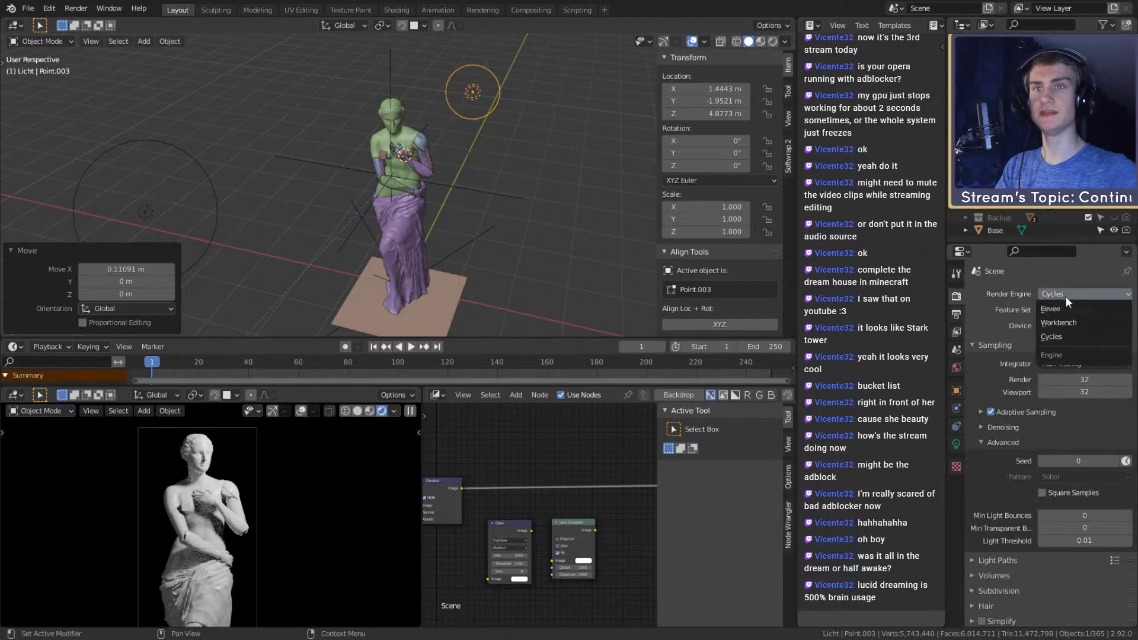
key(Return)
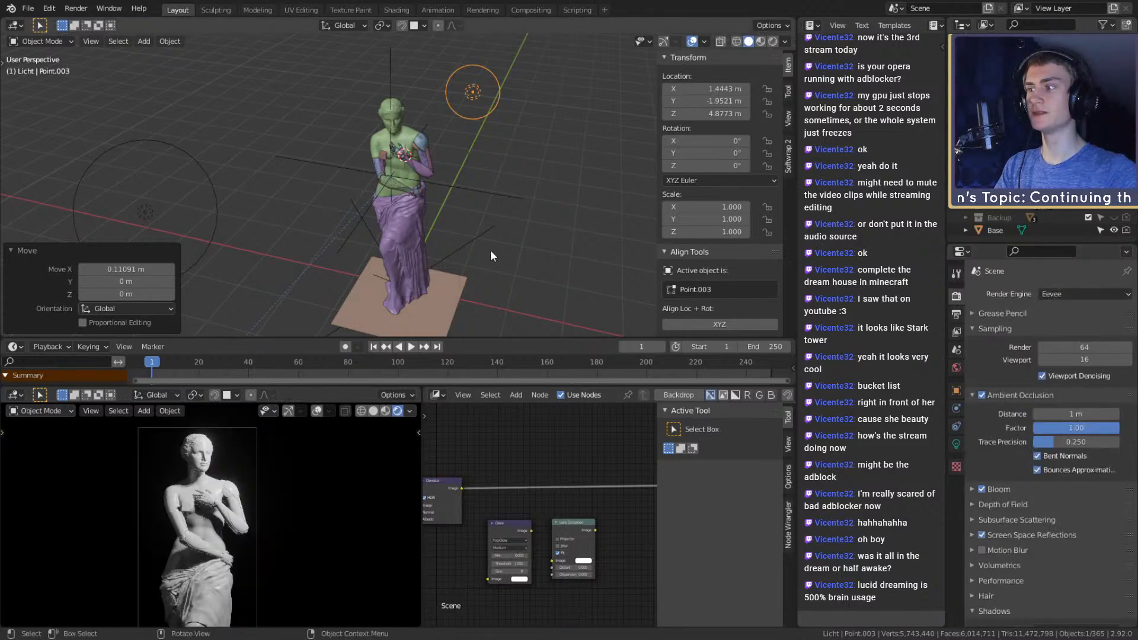
scroll(254, 510, up, 3)
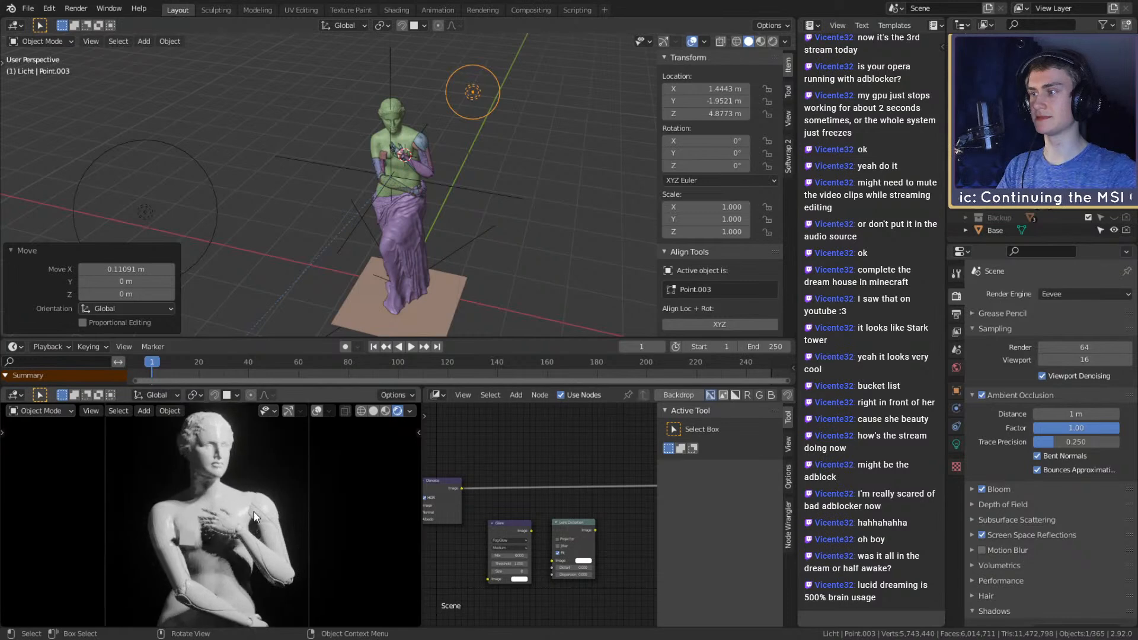
scroll(243, 567, down, 3)
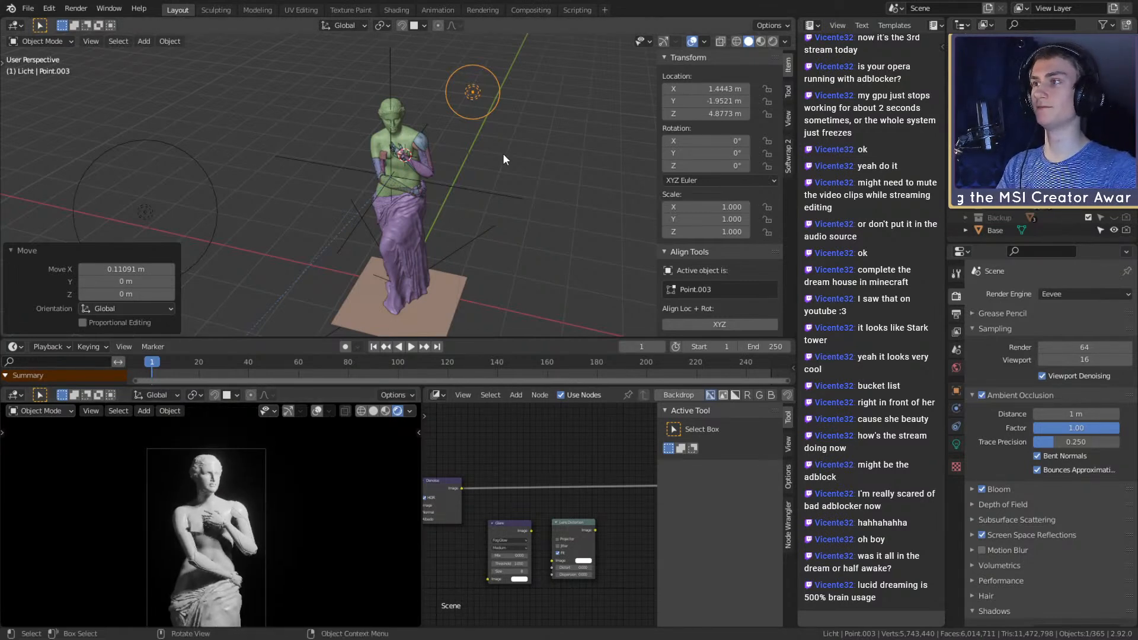
Try moving the point light freely in front of and beside the statue from several viewing angles while watching the live render
click(504, 116)
middle_drag(499, 142, 457, 150)
key(g)
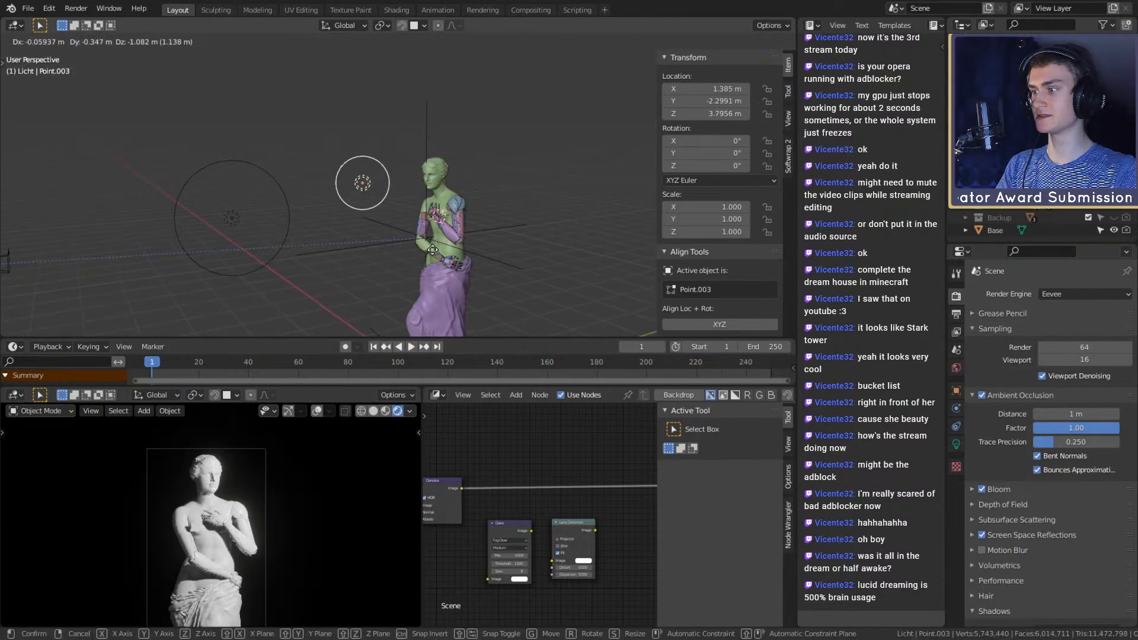
click(501, 195)
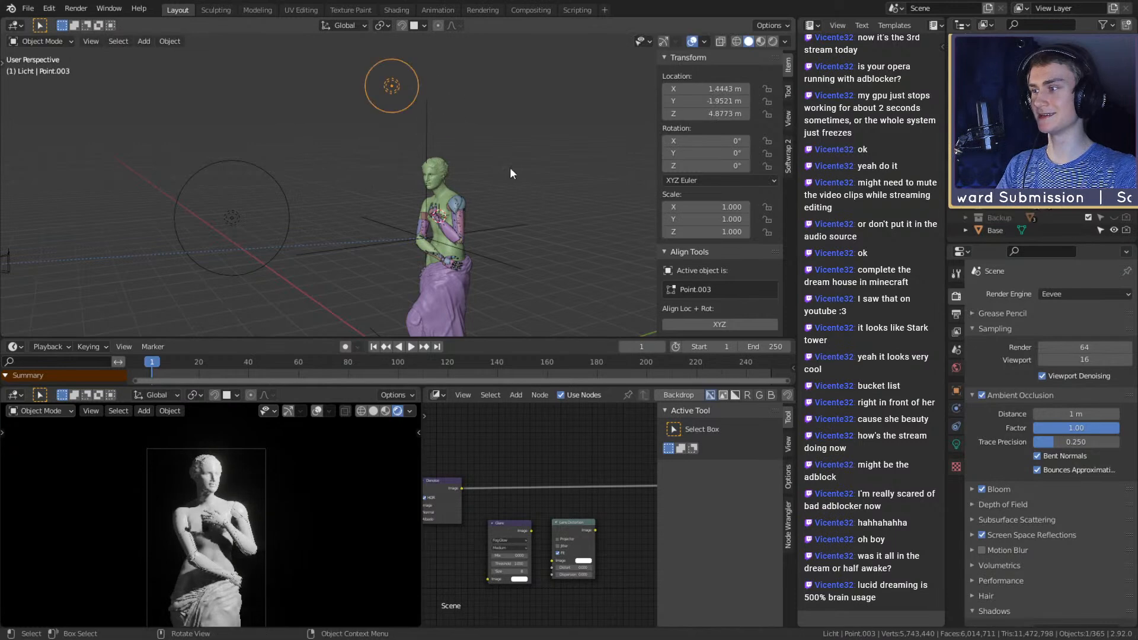
mouse_move(503, 205)
middle_down()
mouse_move(552, 176)
mouse_move(497, 203)
middle_up()
key(g)
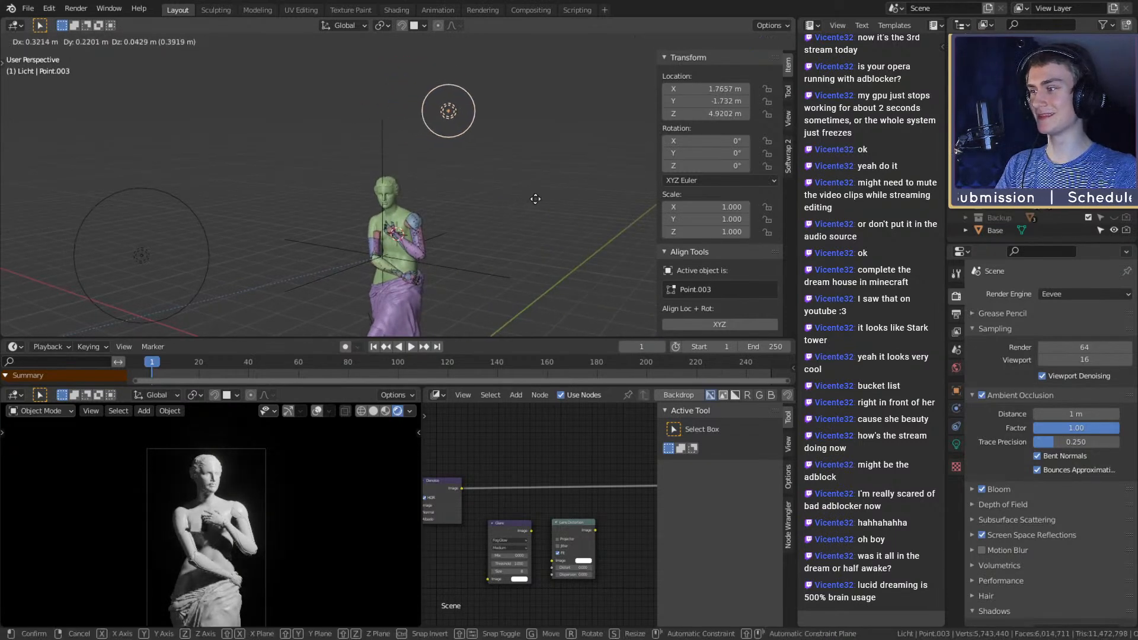
click(524, 209)
middle_drag(524, 209, 492, 201)
key(g)
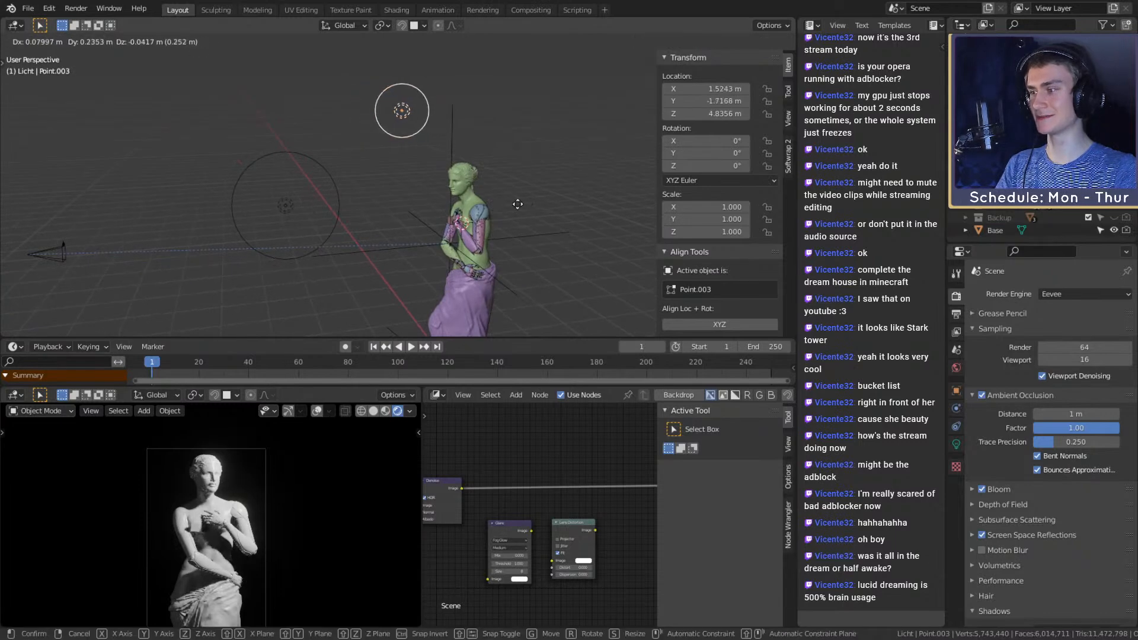
click(443, 208)
middle_drag(443, 207, 517, 202)
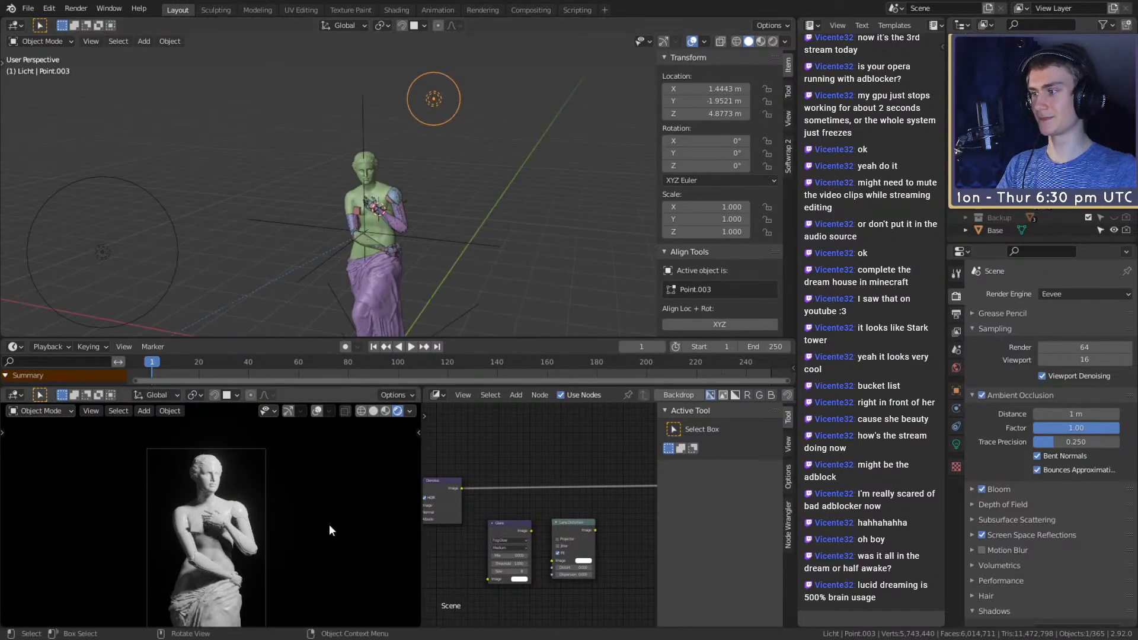
Set the Multires modifier's viewport level to 2 on the statue's body mesh and deselect the mesh
scroll(247, 593, up, 8)
scroll(284, 556, up, 3)
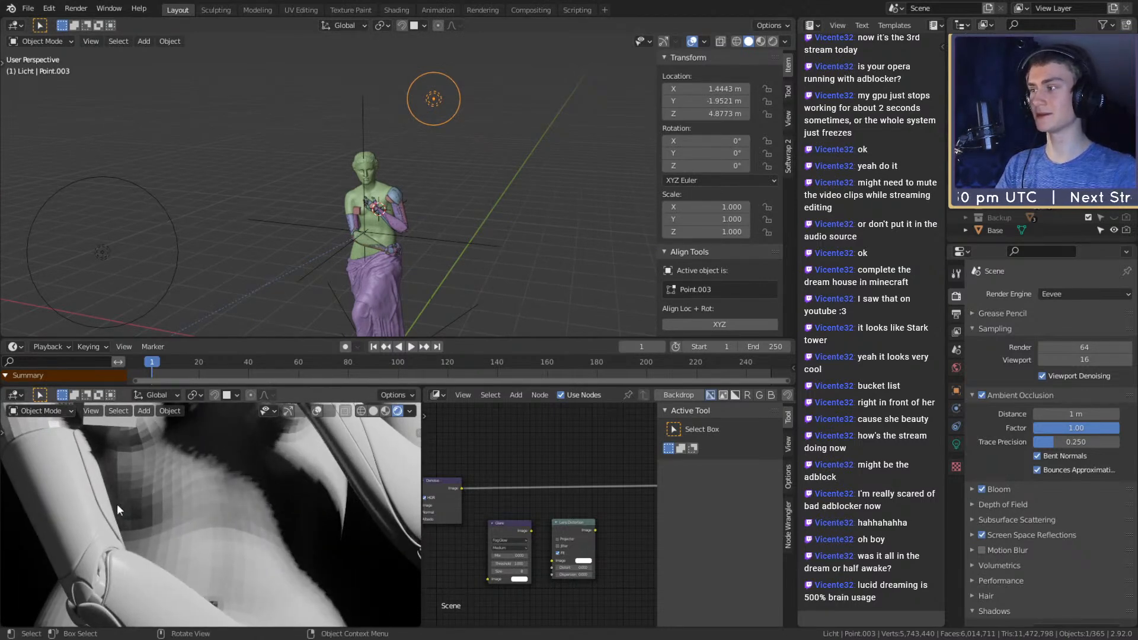
scroll(242, 558, down, 10)
click(382, 183)
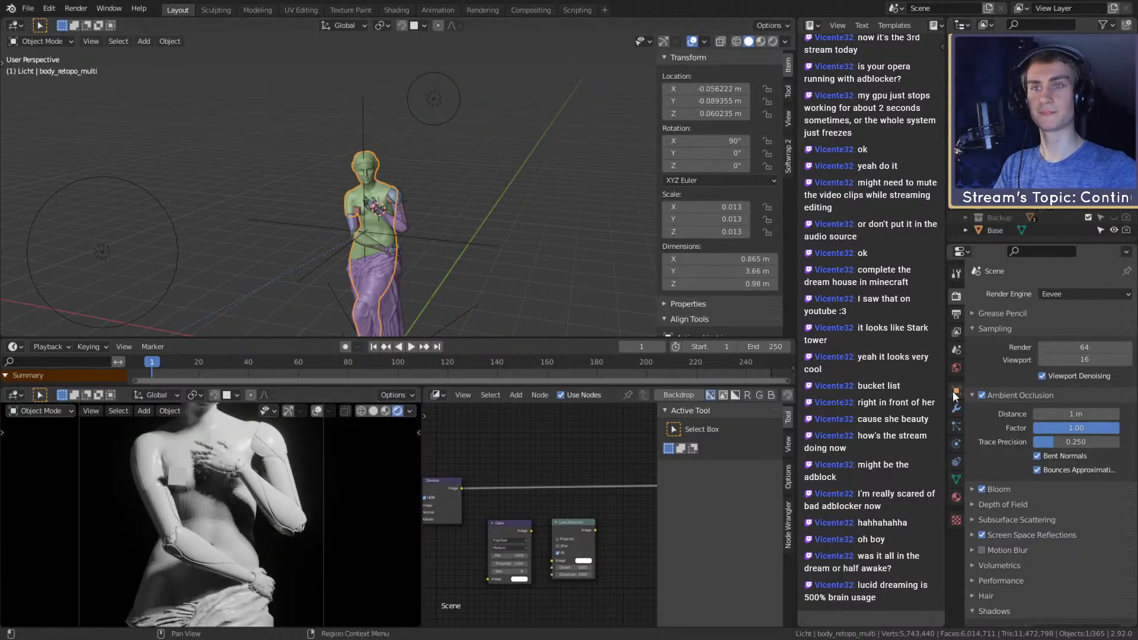
click(956, 408)
click(1122, 337)
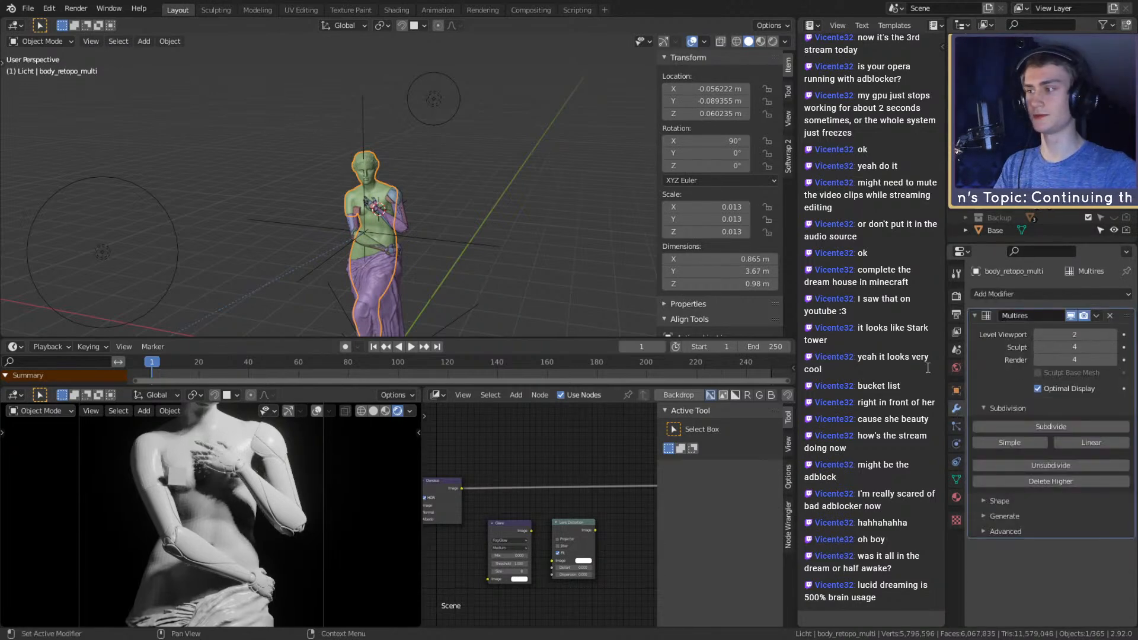
right_click(381, 233)
click(351, 221)
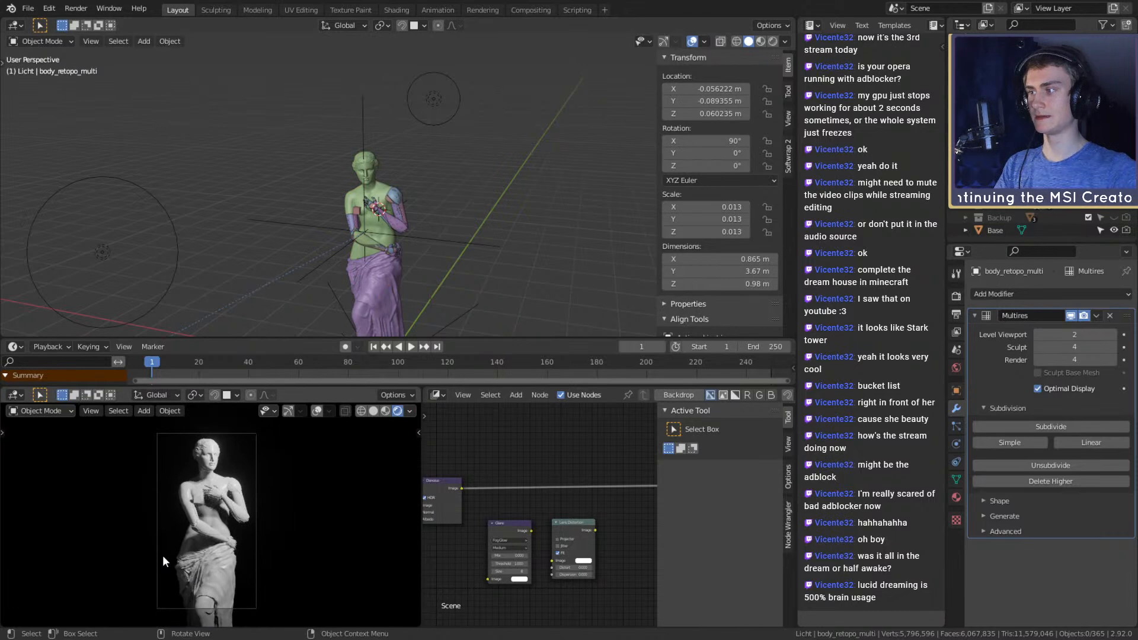
Examine the shading of the statue's face and chest in the live render and compare it with the light's position
scroll(216, 467, up, 6)
shift+middle_drag(215, 467, 203, 586)
scroll(204, 586, up, 4)
shift+middle_drag(178, 436, 218, 487)
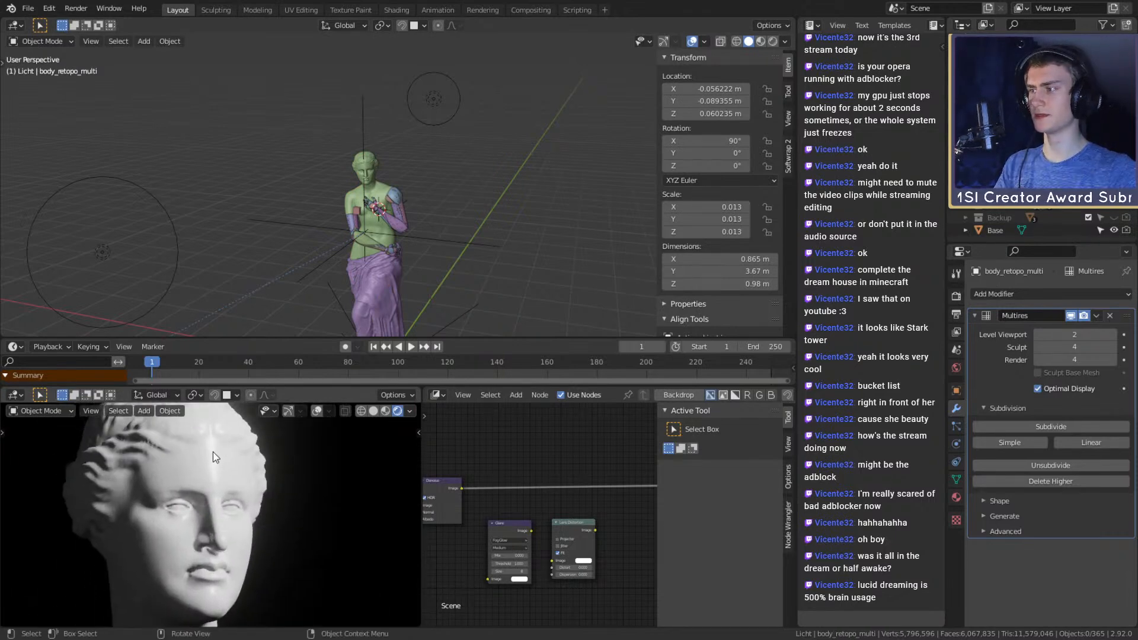
middle_drag(511, 159, 535, 160)
scroll(242, 536, down, 7)
shift+middle_drag(240, 545, 233, 498)
middle_drag(479, 164, 432, 162)
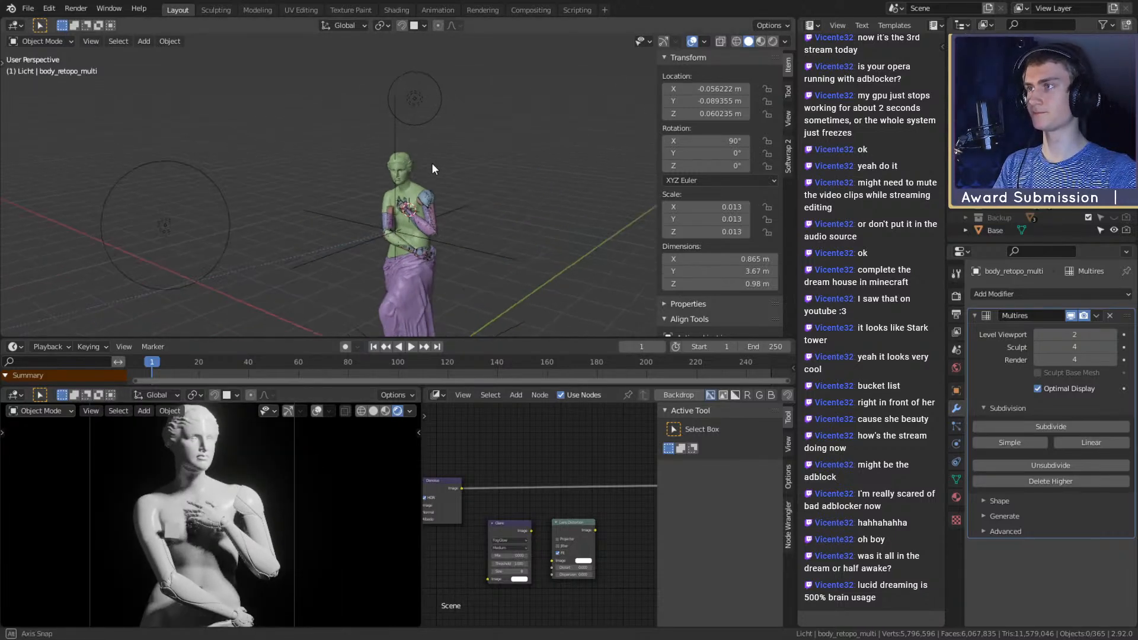
Select the point light above the statue and increase its radius to 0.6 m
click(418, 107)
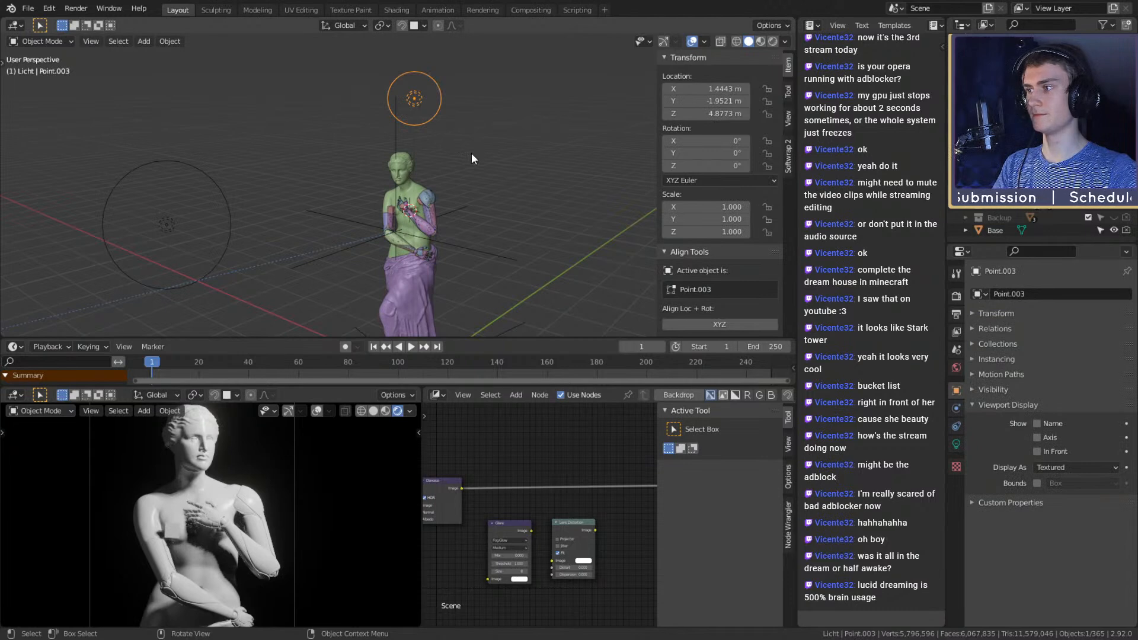
click(956, 444)
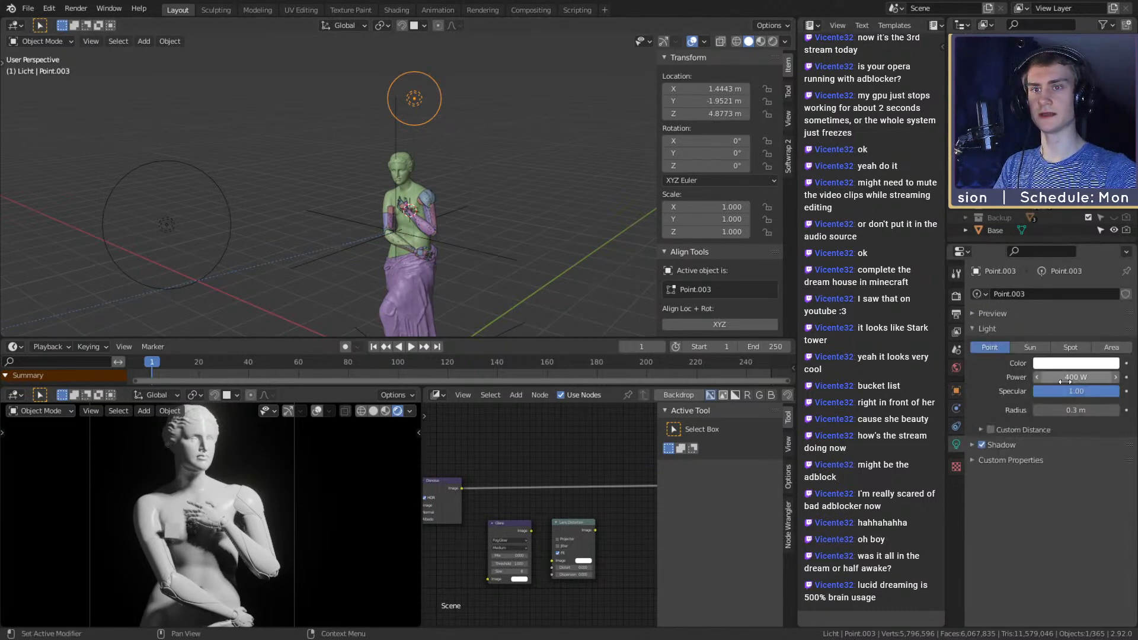
scroll(269, 571, down, 4)
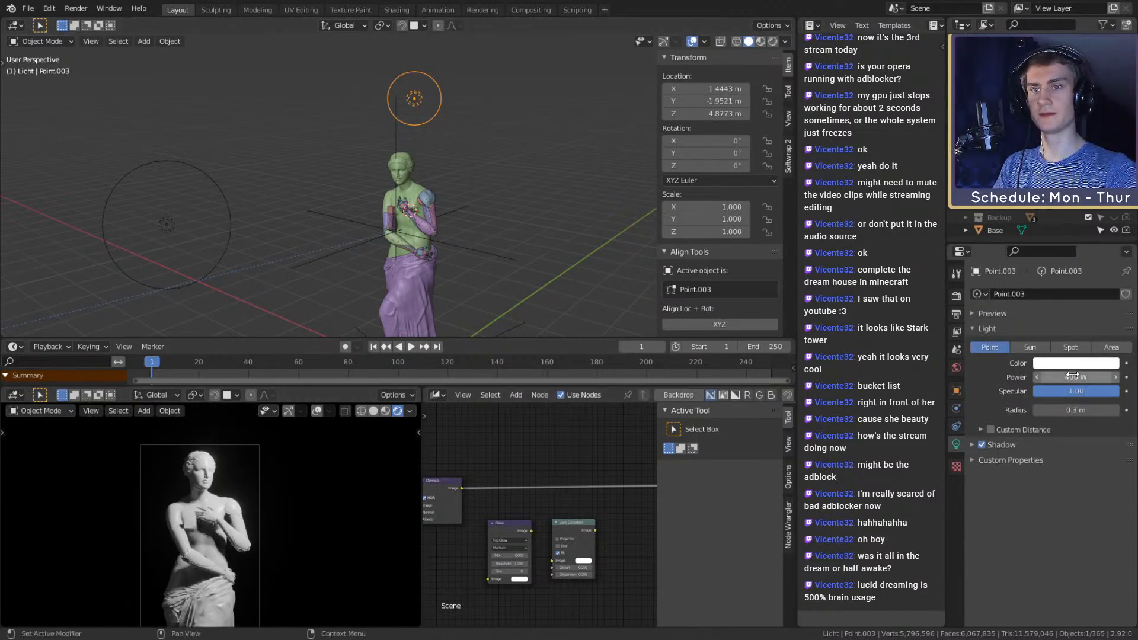
drag(1076, 410, 1113, 410)
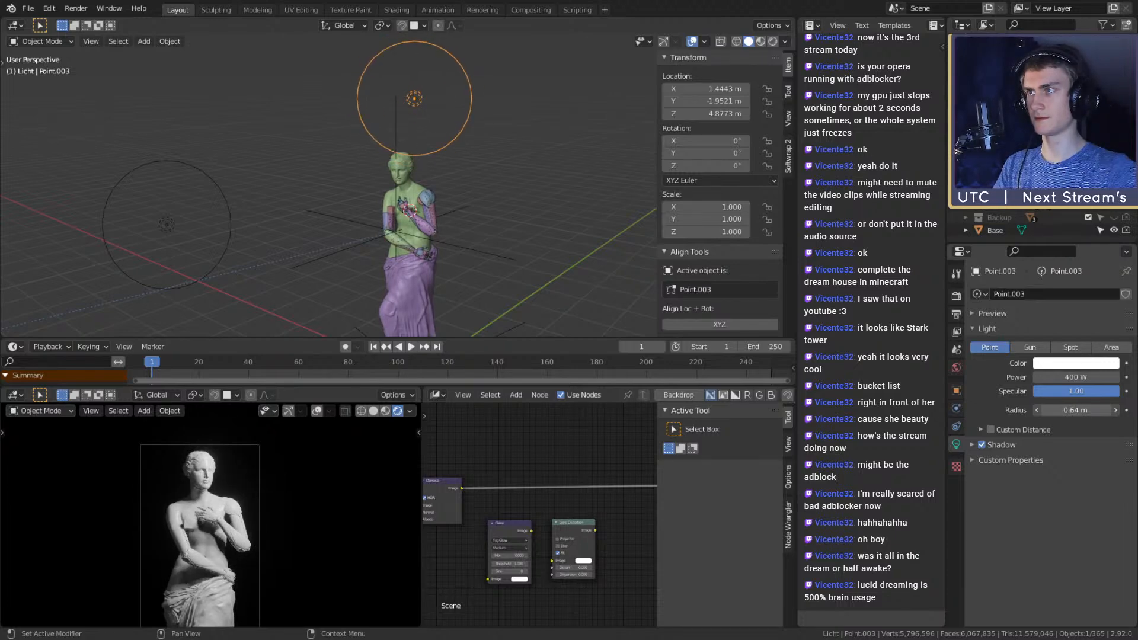
mouse_move(1112, 410)
mouse_down()
mouse_move(1096, 410)
mouse_move(1137, 410)
mouse_move(1094, 410)
mouse_up()
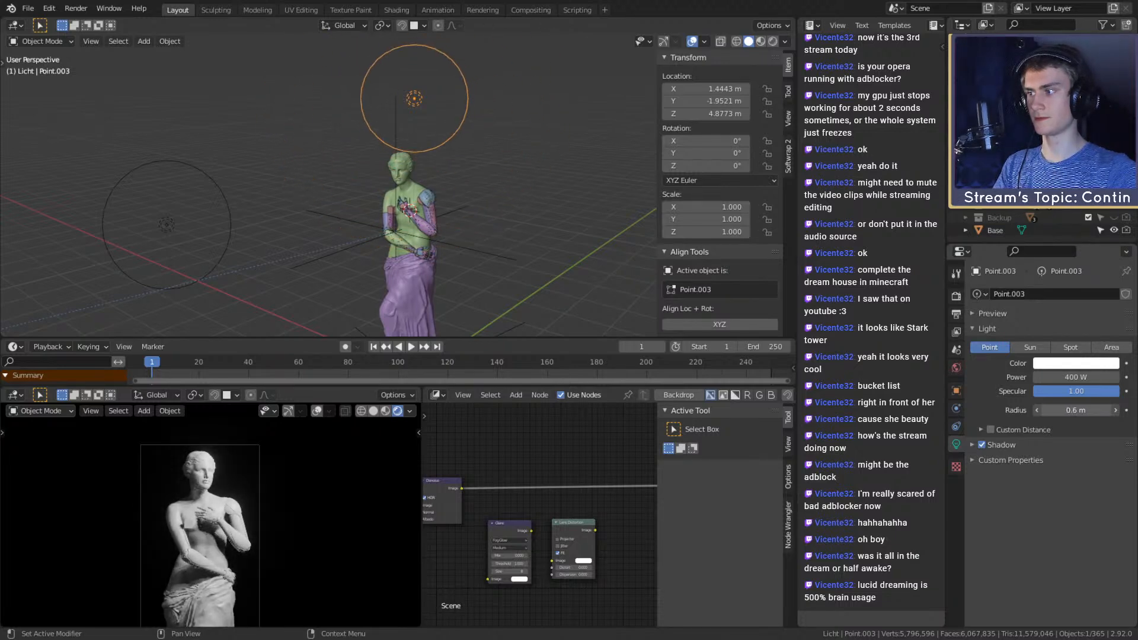
Check the highlight on the statue's face in the live render and reduce the point light's radius to about 0.36 m
scroll(303, 461, up, 5)
shift+middle_drag(228, 447, 240, 538)
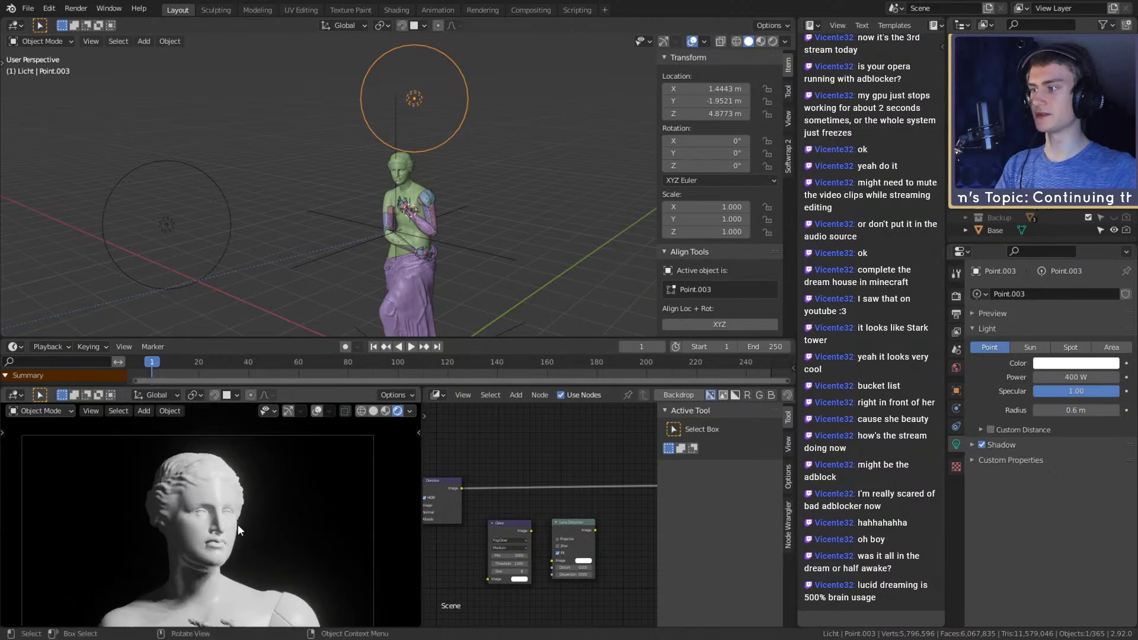
scroll(240, 537, up, 6)
shift+middle_drag(232, 430, 218, 465)
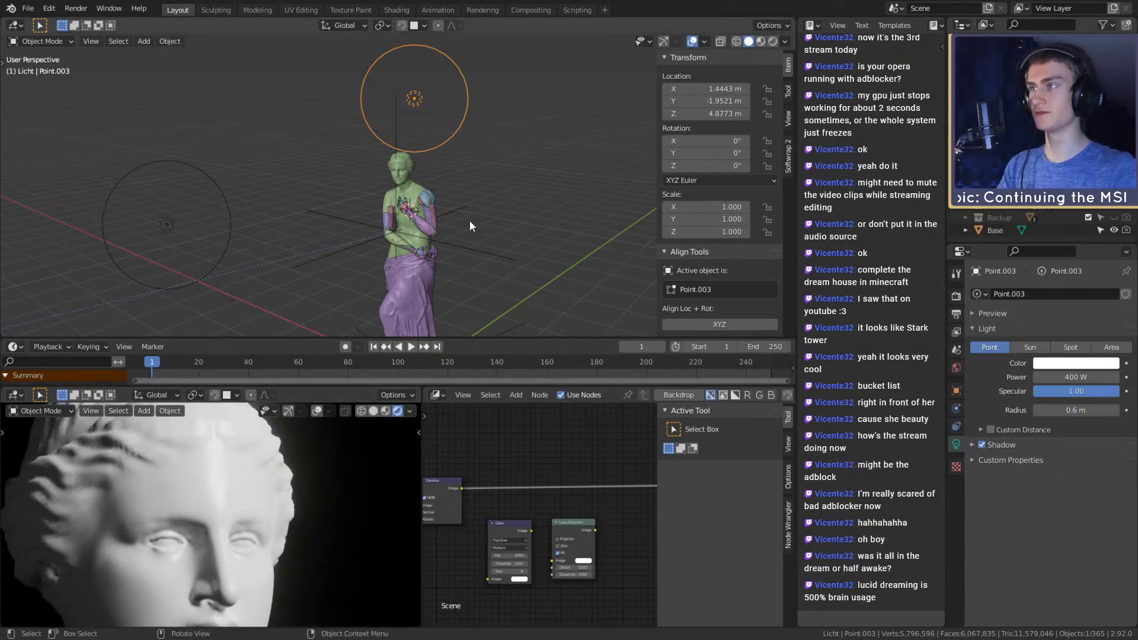
drag(1076, 410, 1043, 410)
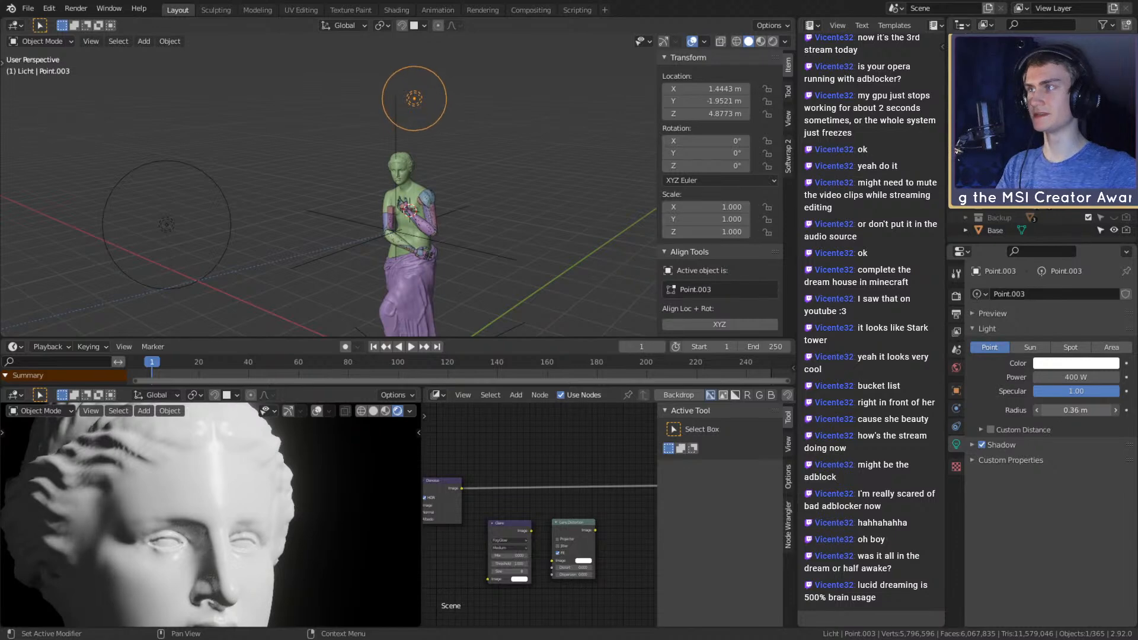
Select the statue's body mesh and show its Lighting_test material in the Shader Editor instead of the compositing nodes
scroll(460, 222, up, 3)
click(460, 222)
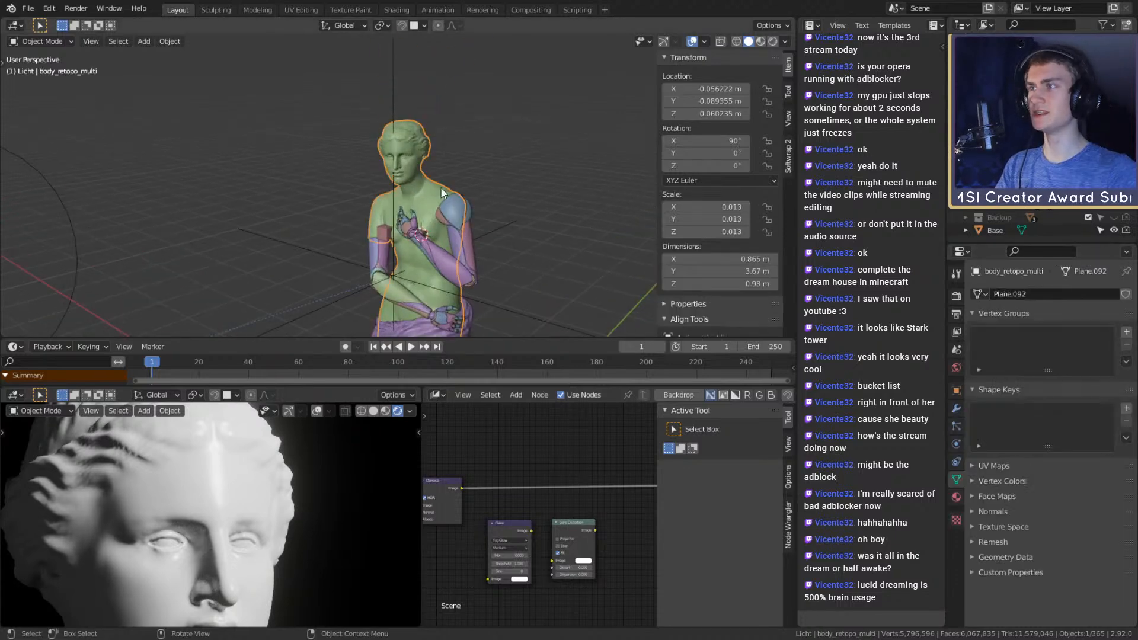
scroll(599, 525, down, 2)
middle_drag(491, 466, 493, 456)
key(shift+F3)
key(shift+F3)
key(shift+F3)
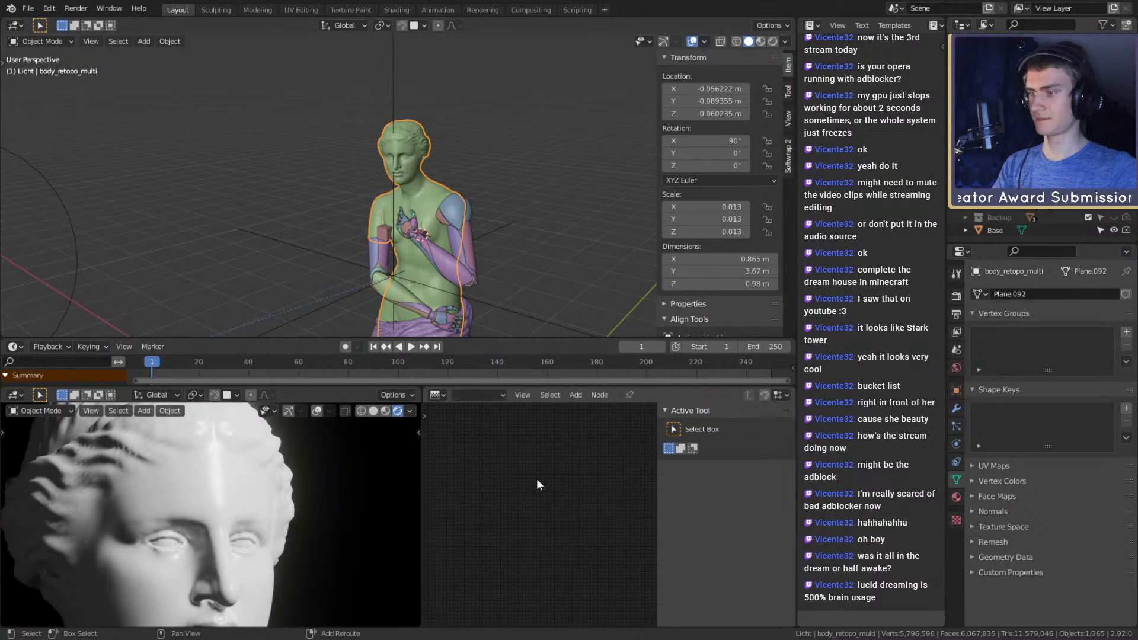
Set the Lighting_test material's roughness to 0.355 and check the head in the live render
scroll(556, 542, up, 8)
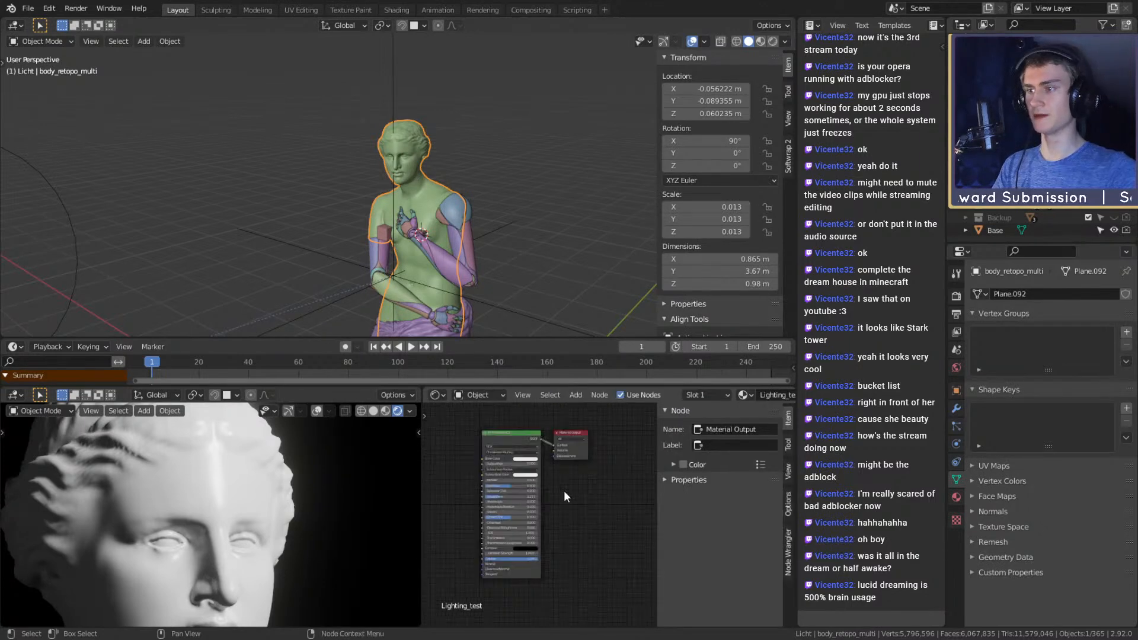
drag(534, 516, 546, 516)
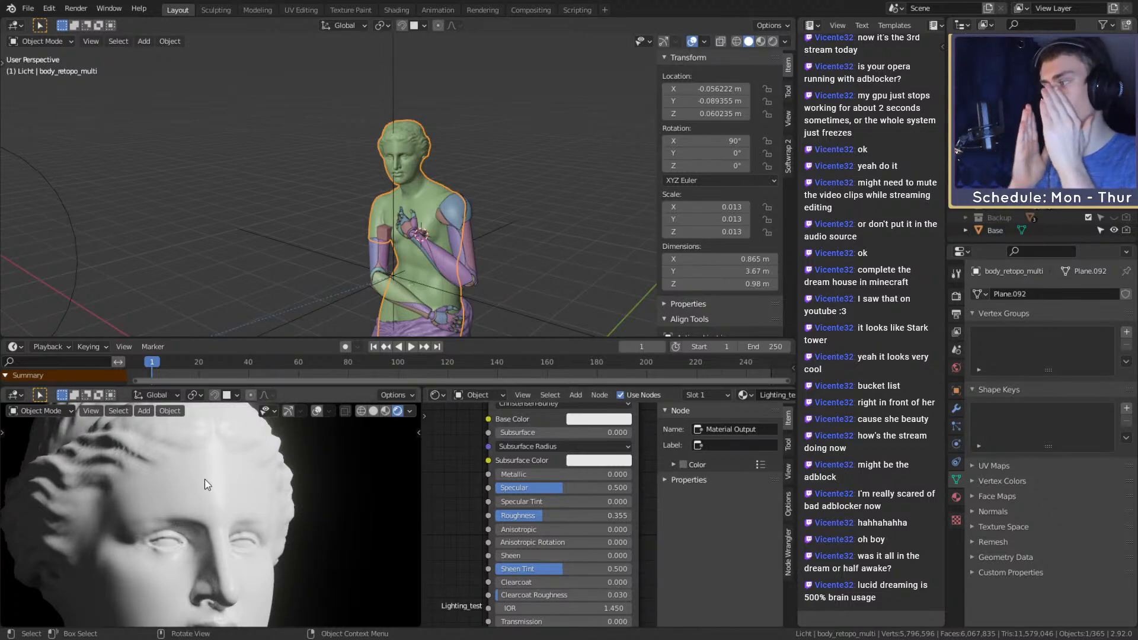
scroll(205, 479, down, 6)
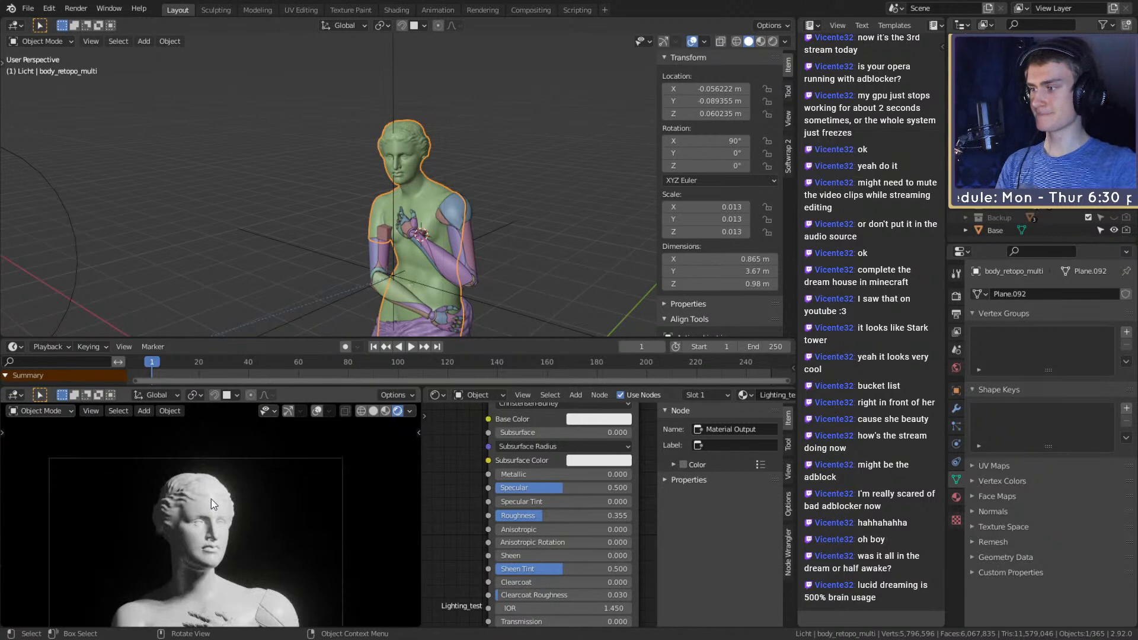
Examine the statue's head, upper body and full figure in the live render and the placement of both lights around it
scroll(227, 546, up, 6)
scroll(226, 546, down, 6)
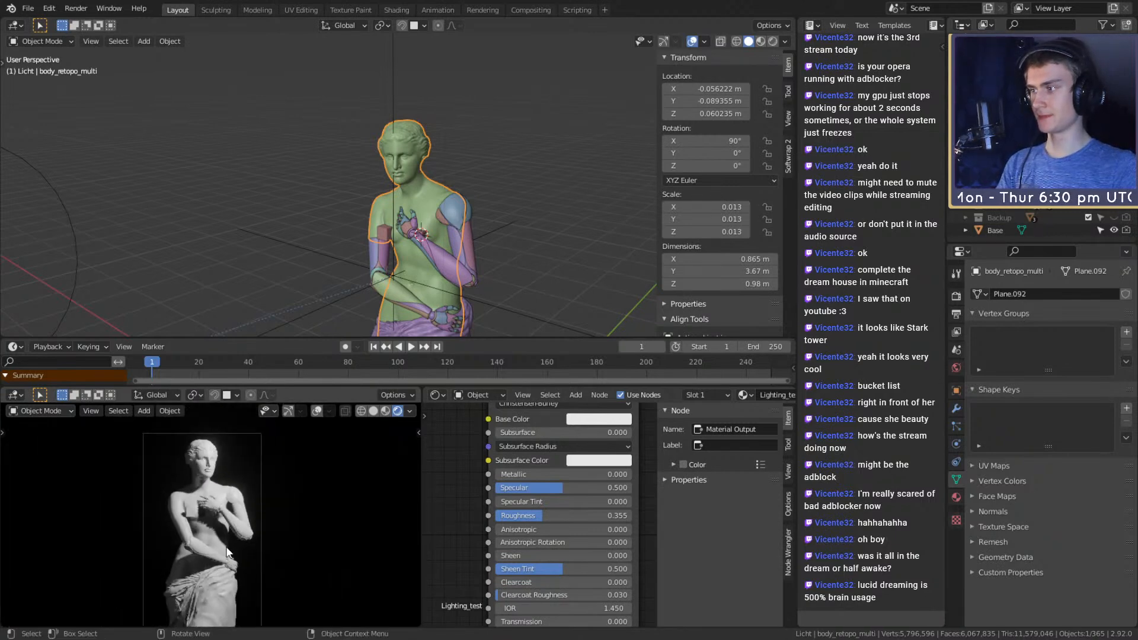
shift+middle_drag(217, 472, 226, 508)
scroll(221, 507, up, 6)
scroll(227, 529, down, 3)
scroll(229, 529, down, 1)
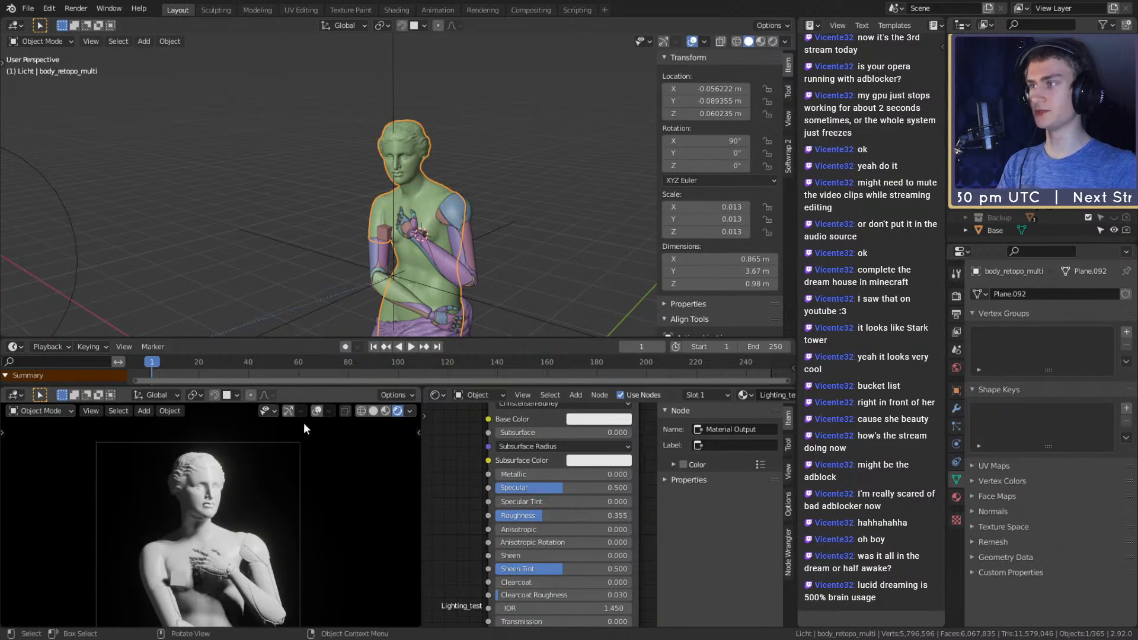
scroll(437, 194, up, 1)
shift+middle_drag(436, 194, 453, 223)
scroll(457, 203, down, 3)
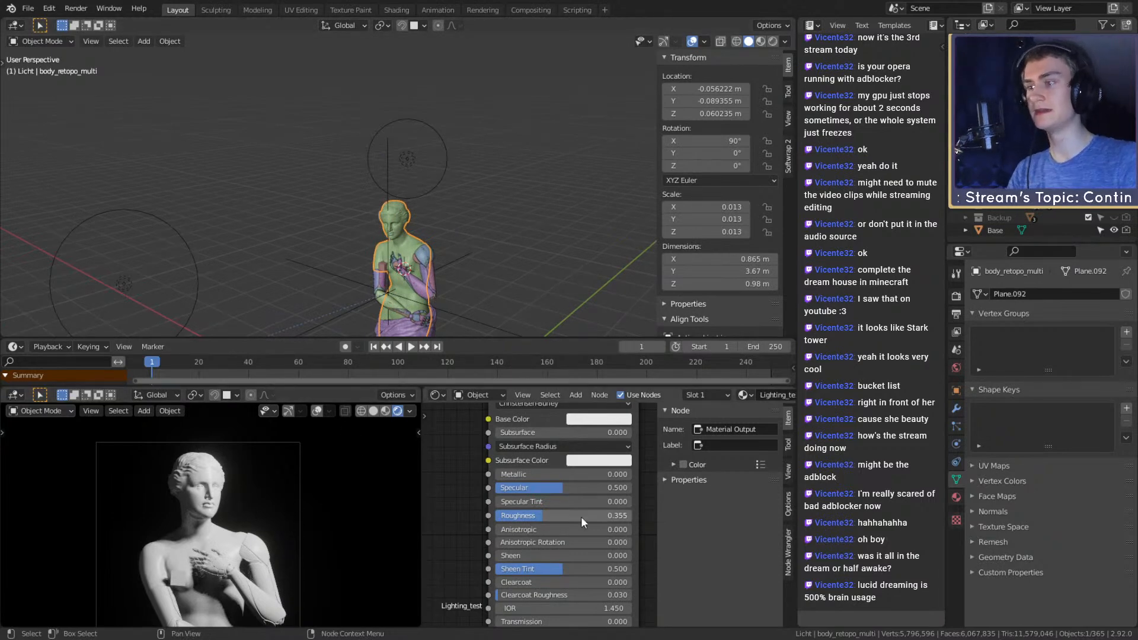
middle_drag(429, 133, 509, 125)
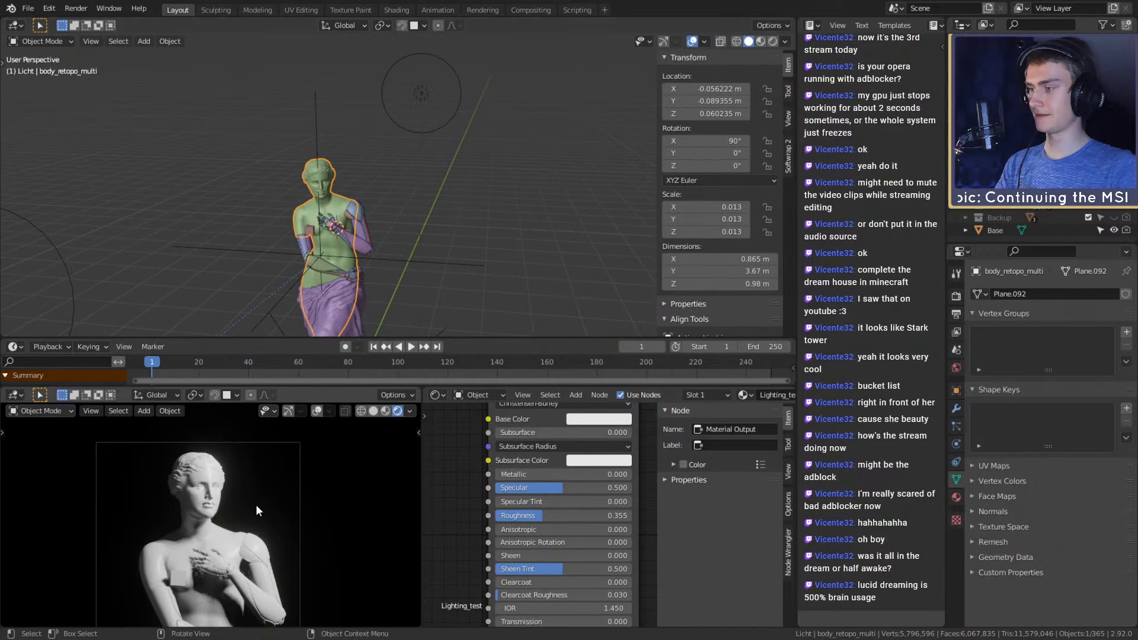
scroll(256, 505, down, 4)
shift+middle_drag(258, 535, 218, 527)
scroll(243, 499, up, 2)
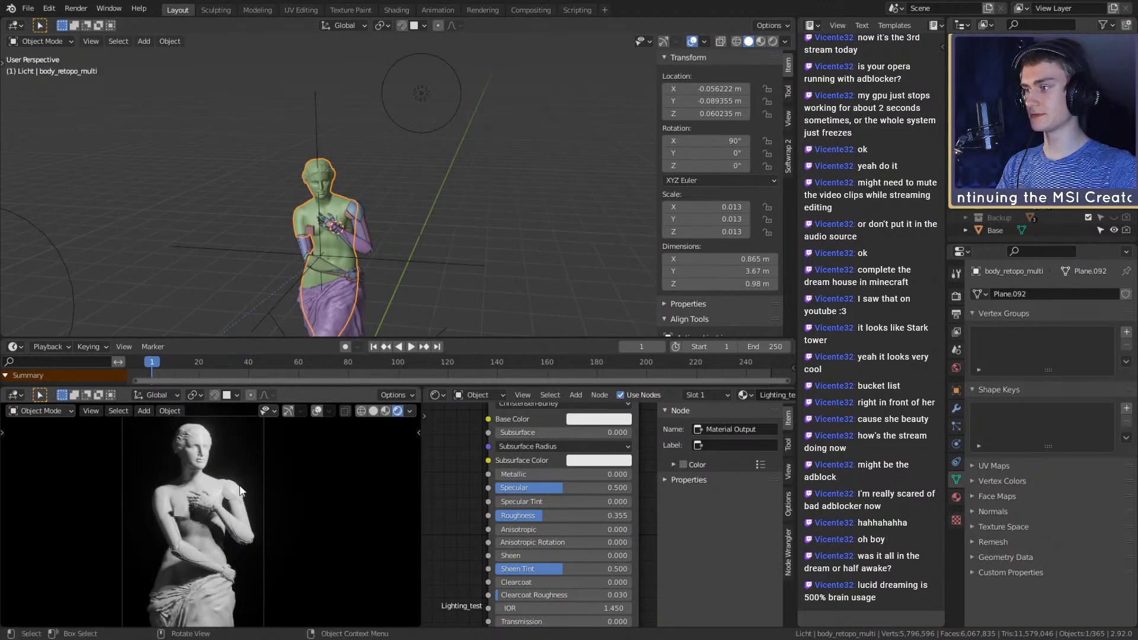
Select the point light above the statue and increase its radius to 0.43 m
click(441, 99)
click(423, 95)
middle_drag(425, 97, 460, 130)
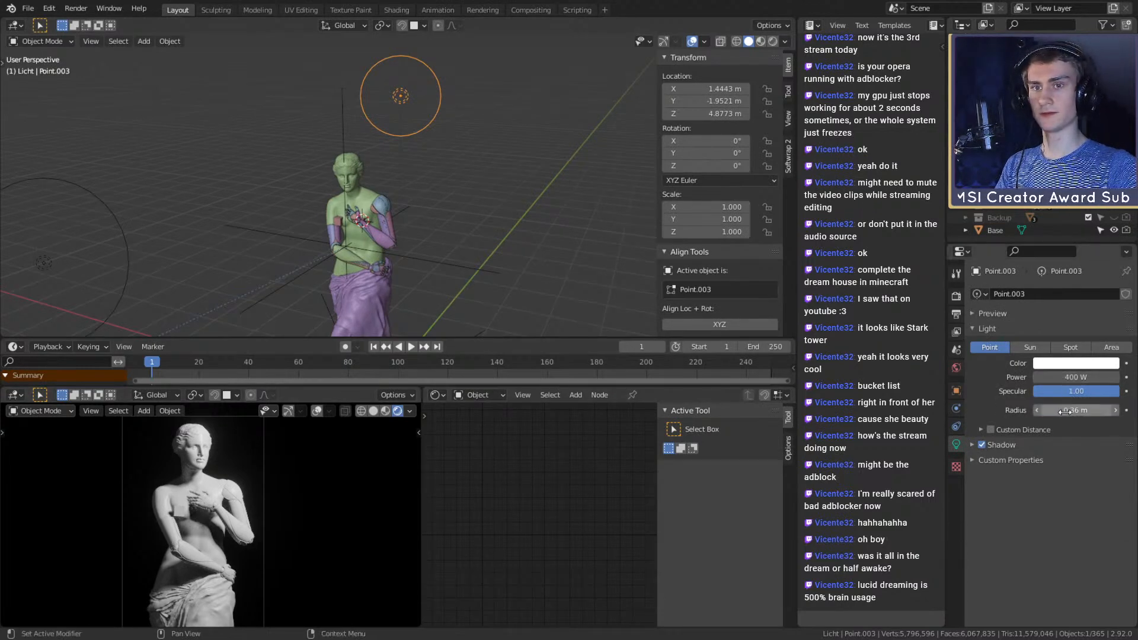
mouse_move(1070, 410)
mouse_down()
mouse_move(1108, 410)
mouse_move(987, 410)
mouse_move(1076, 410)
mouse_up()
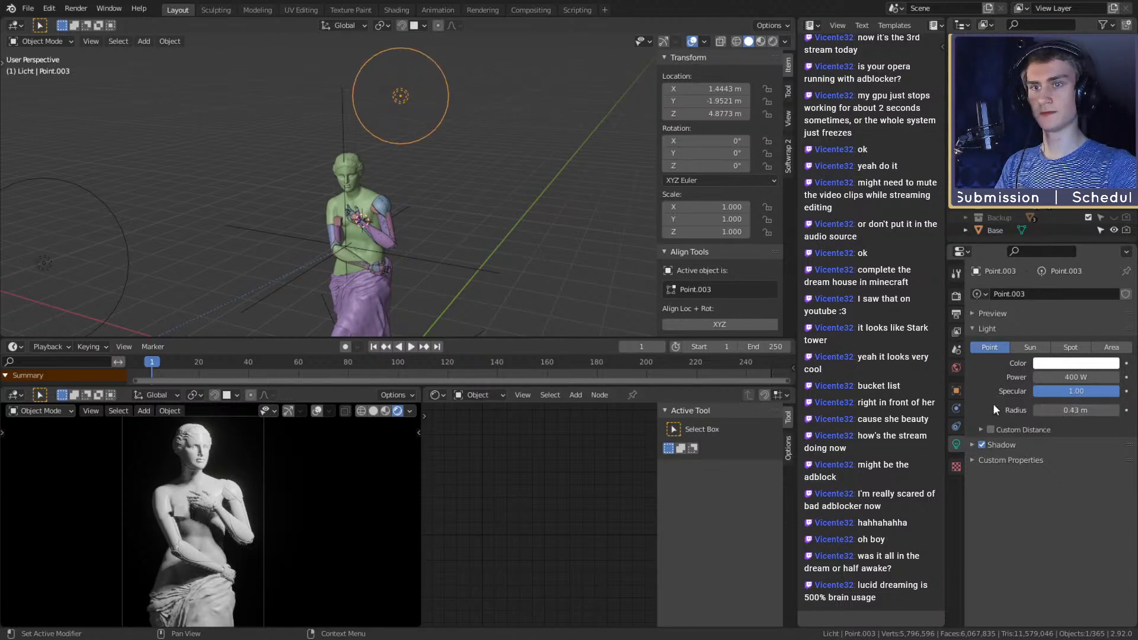
Set the Eevee shadows' cube size and cascade size to 128 px, enable High Bit Depth and deselect the light
click(955, 313)
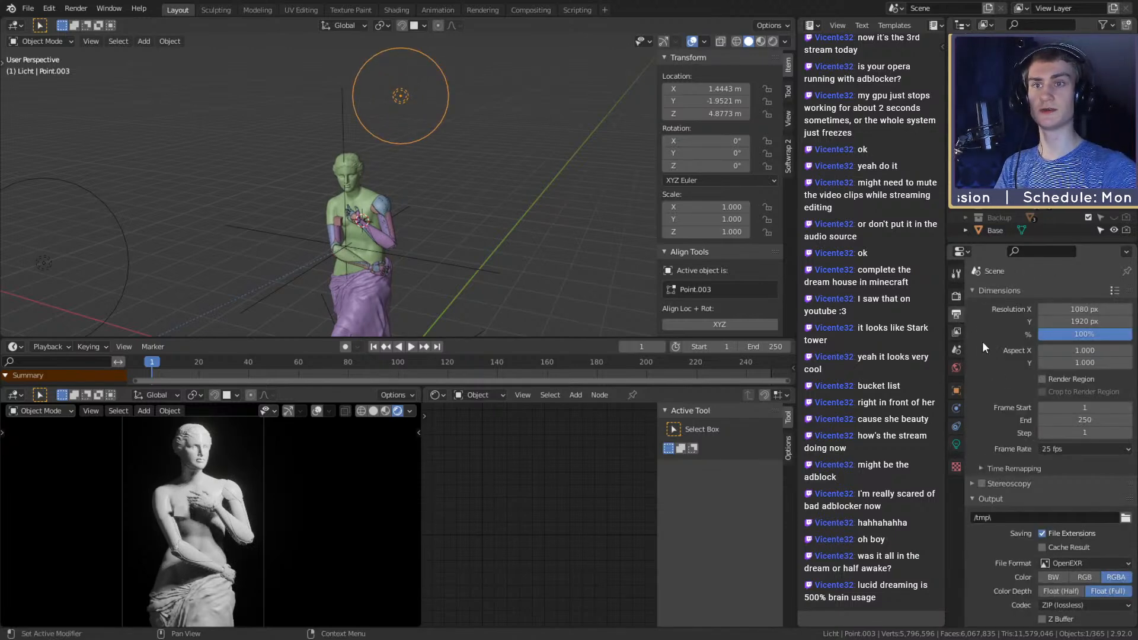
click(956, 296)
scroll(1001, 376, down, 5)
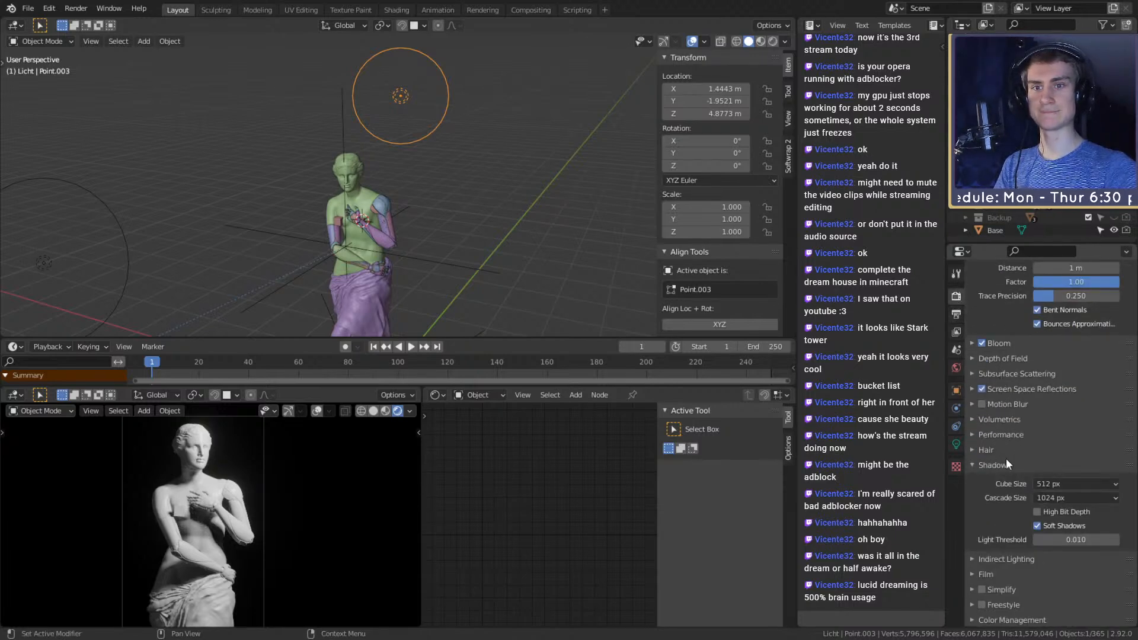
click(1047, 481)
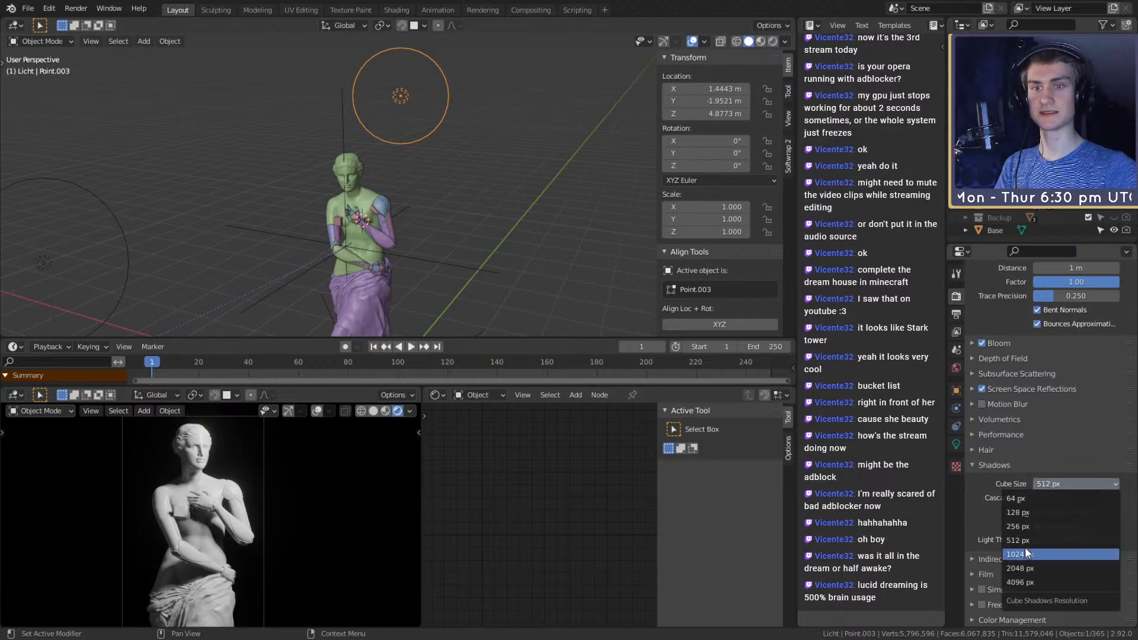
click(1023, 514)
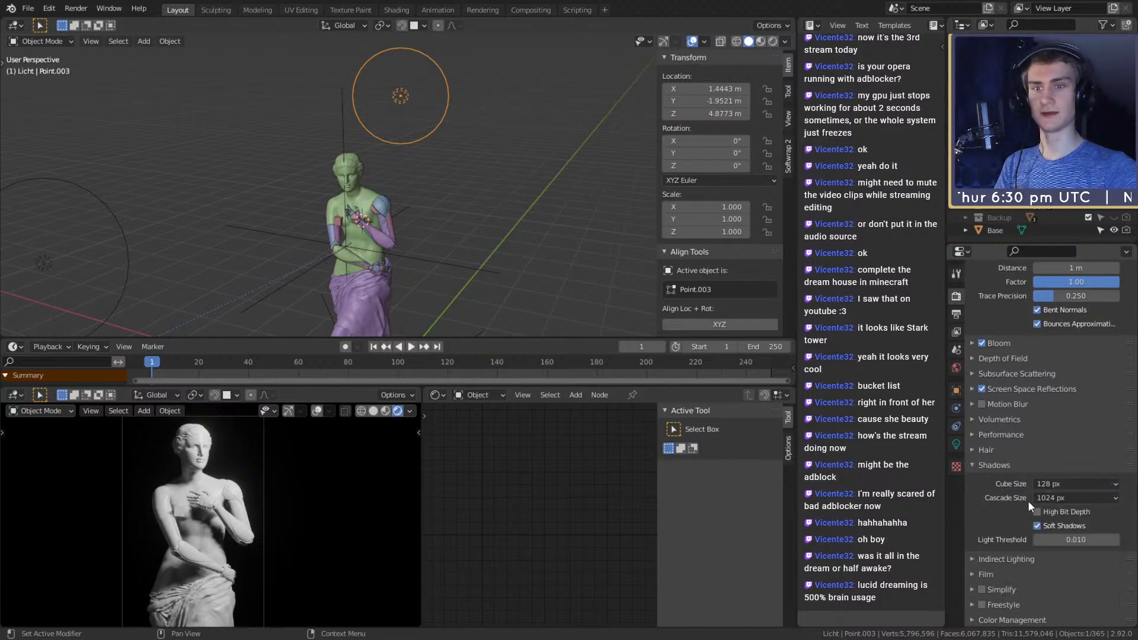
click(1054, 496)
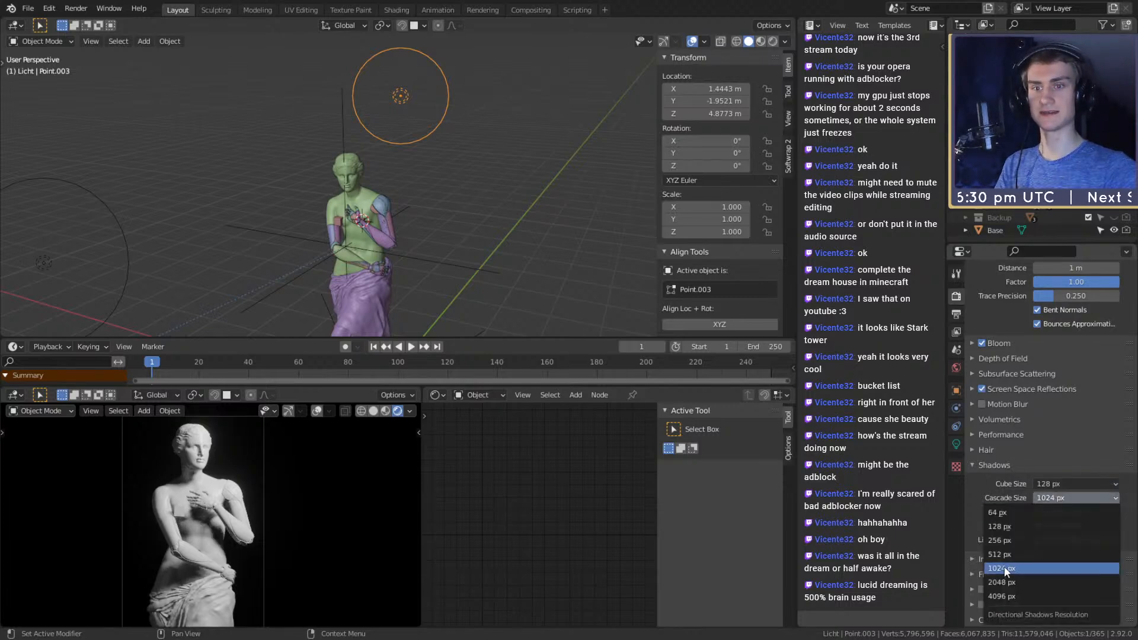
click(1005, 527)
click(1037, 512)
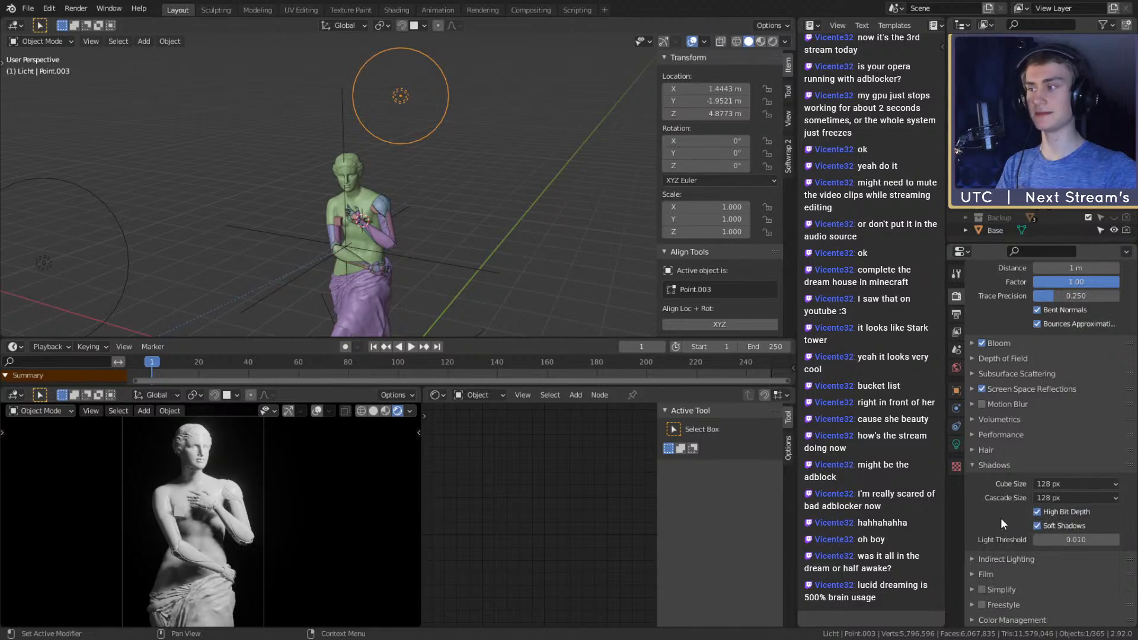
click(569, 297)
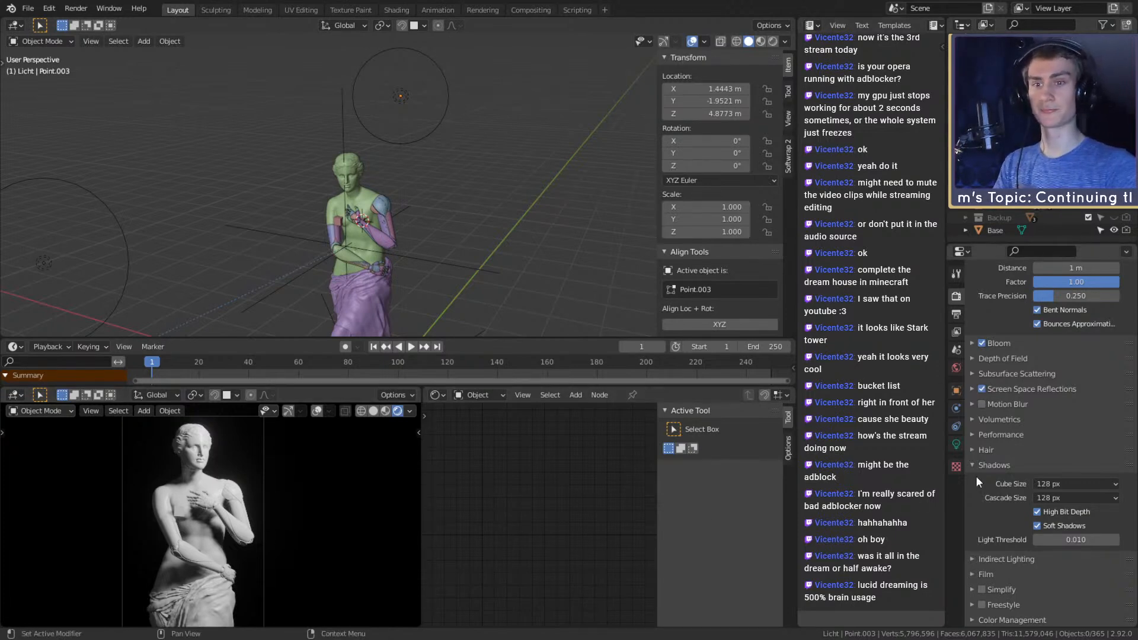
click(970, 559)
click(969, 557)
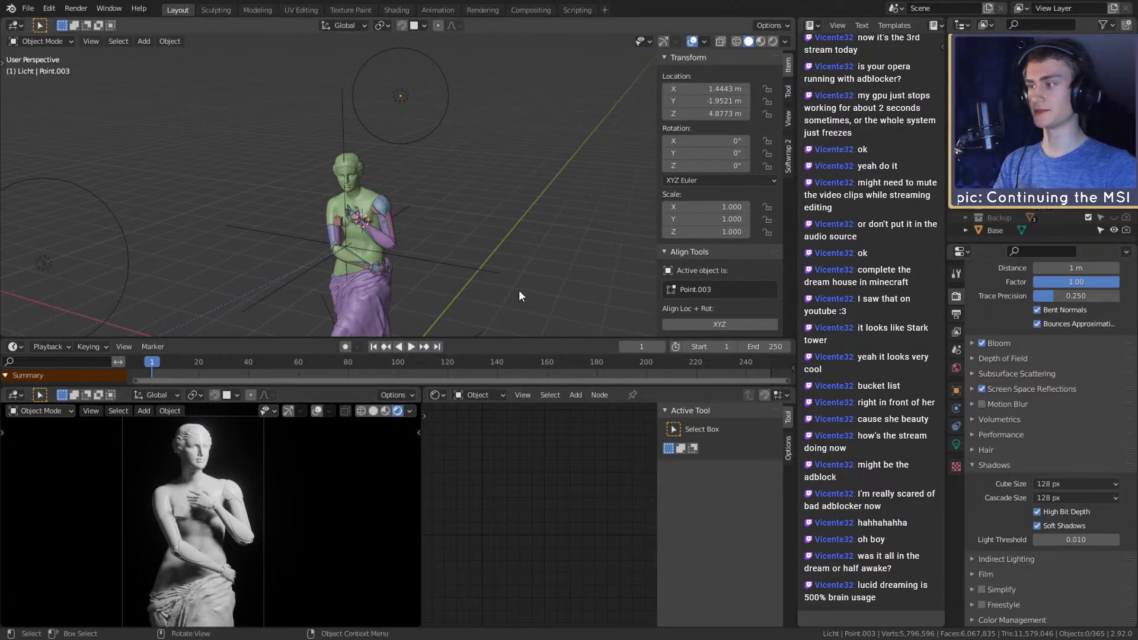
click(407, 104)
middle_drag(533, 148, 509, 142)
key(g)
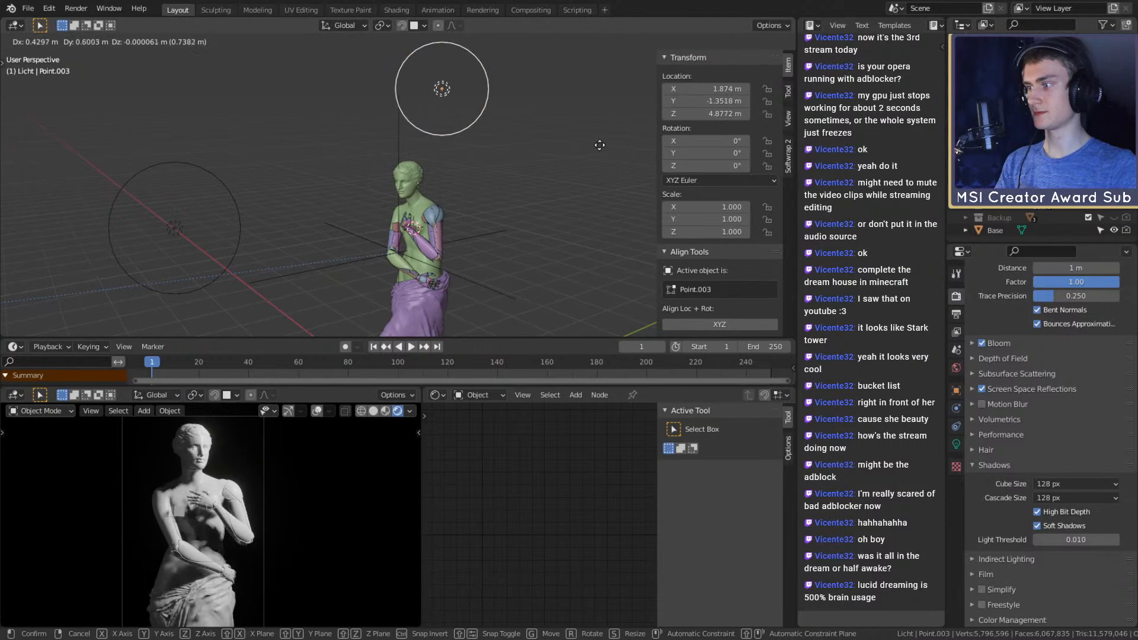
right_click(612, 184)
middle_drag(613, 183, 555, 172)
key(g)
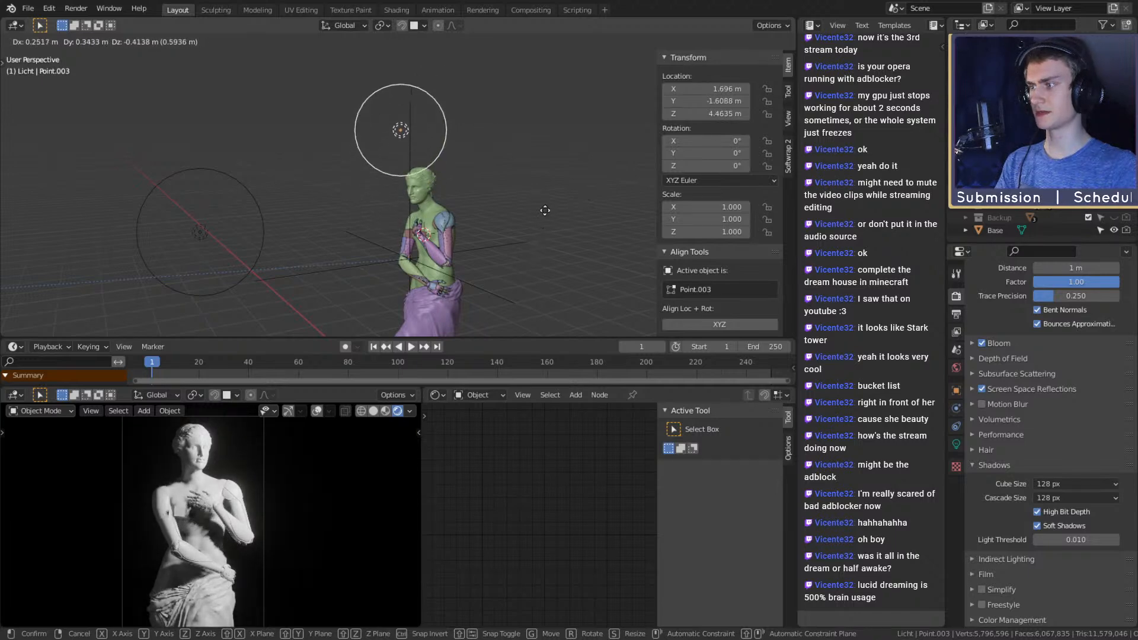
right_click(543, 218)
Reduce the upper point light's radius to 0.35 m and shift it to about X 1.54, Y -1.88, Z 4.71 m
middle_drag(446, 189, 475, 198)
click(956, 443)
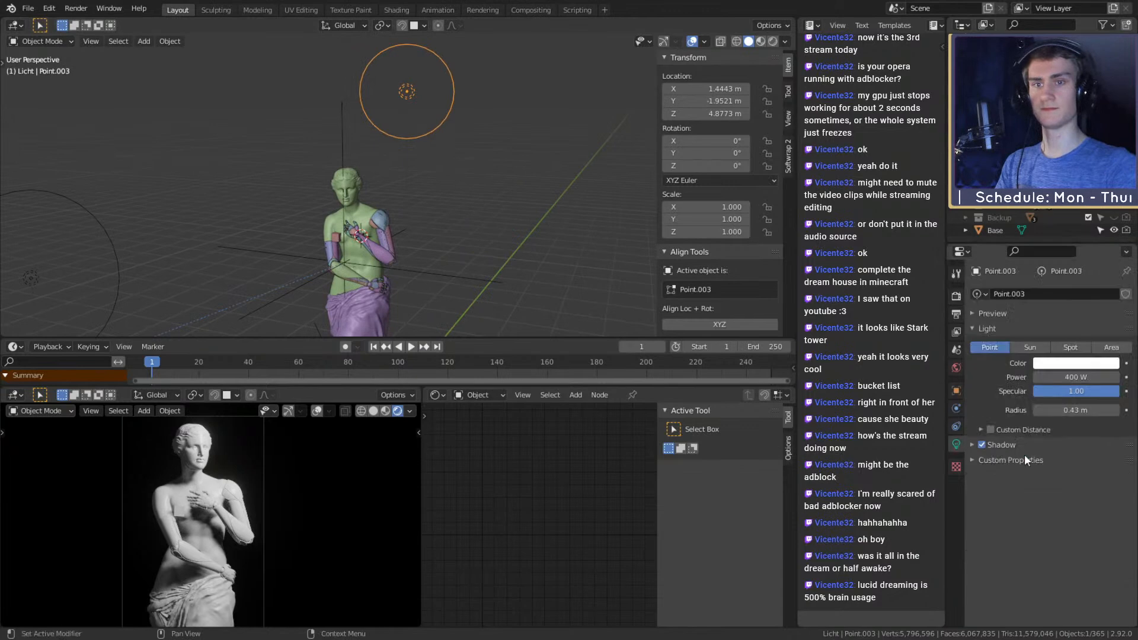
mouse_move(1074, 410)
mouse_down()
mouse_move(1054, 410)
mouse_move(1068, 410)
mouse_up()
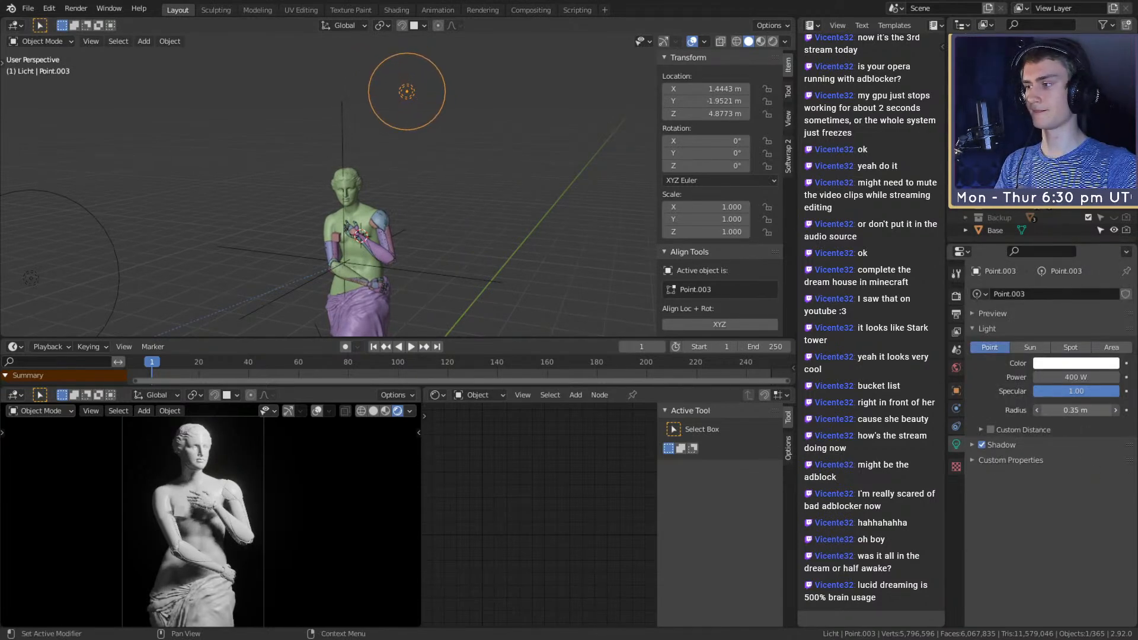
middle_drag(465, 229, 425, 219)
key(g)
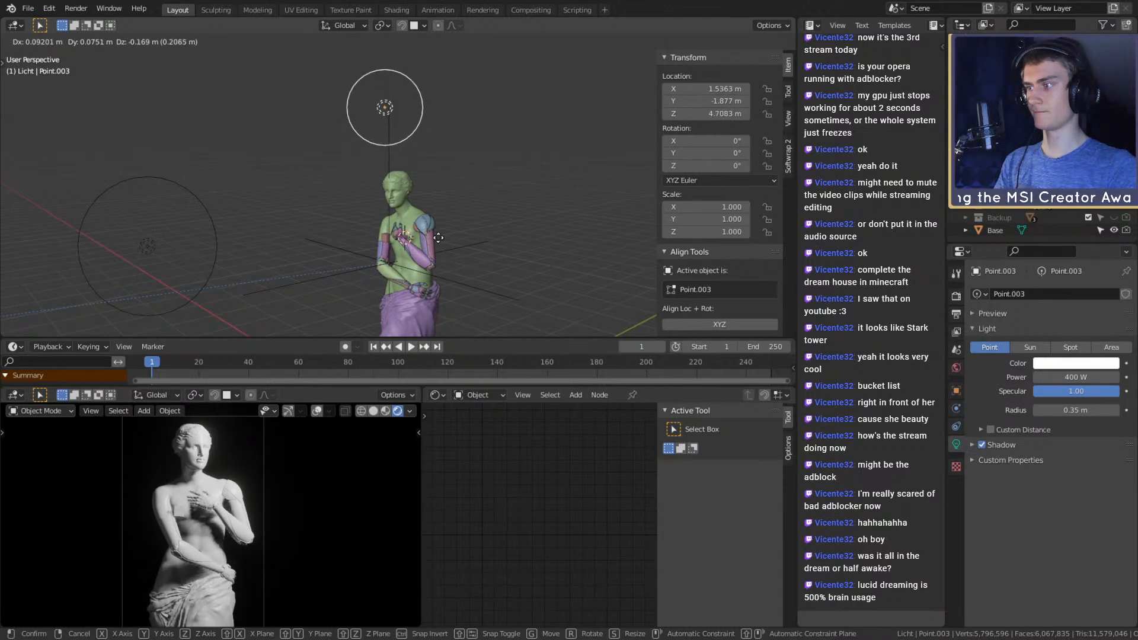
click(437, 237)
Select the large point light beside the statue and set its power to 50 W
mouse_move(438, 237)
middle_down()
mouse_move(508, 227)
mouse_move(424, 239)
mouse_move(449, 220)
middle_up()
click(215, 214)
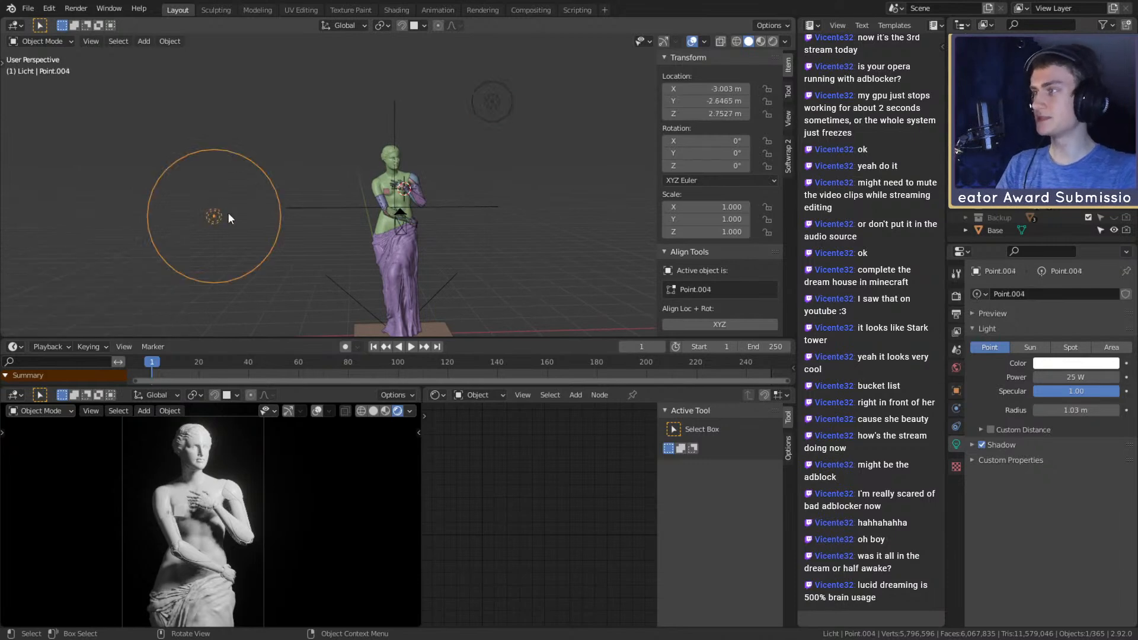
middle_drag(364, 229, 432, 236)
key(g)
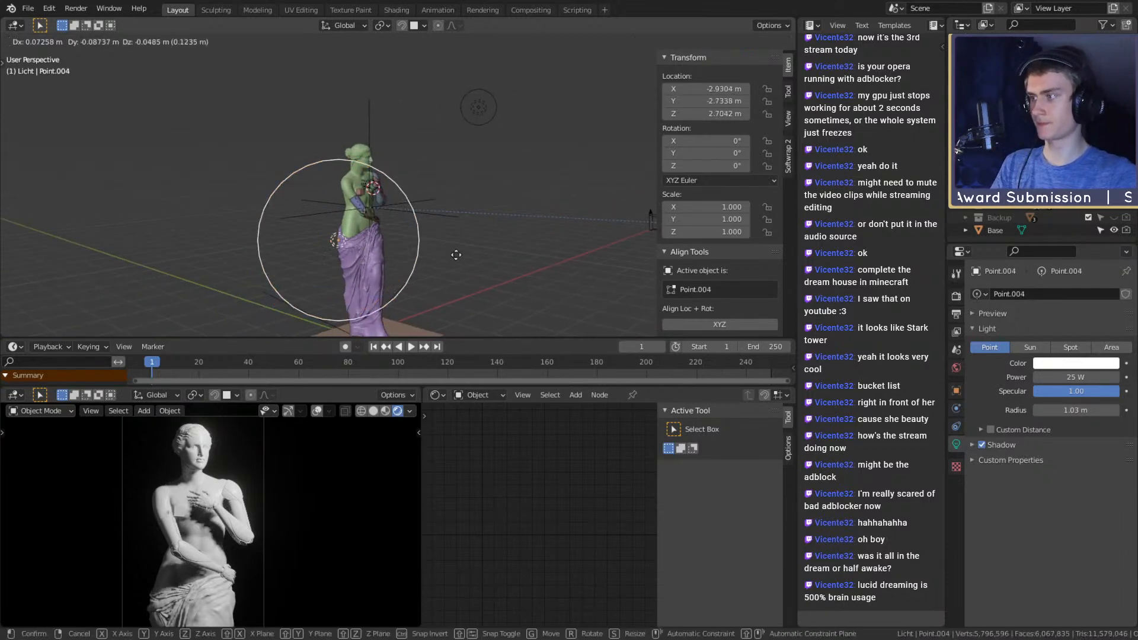
right_click(380, 260)
middle_drag(392, 269, 356, 255)
click(1075, 378)
text(50)
key(Return)
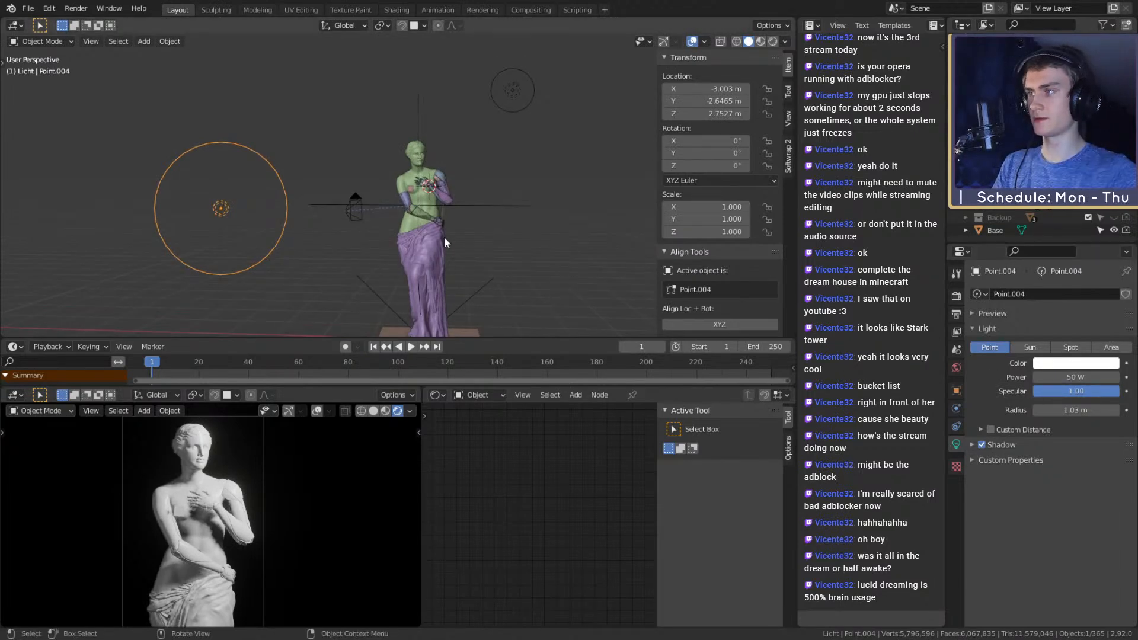
Lower the side point light's power to 10 W
click(1082, 363)
click(1077, 376)
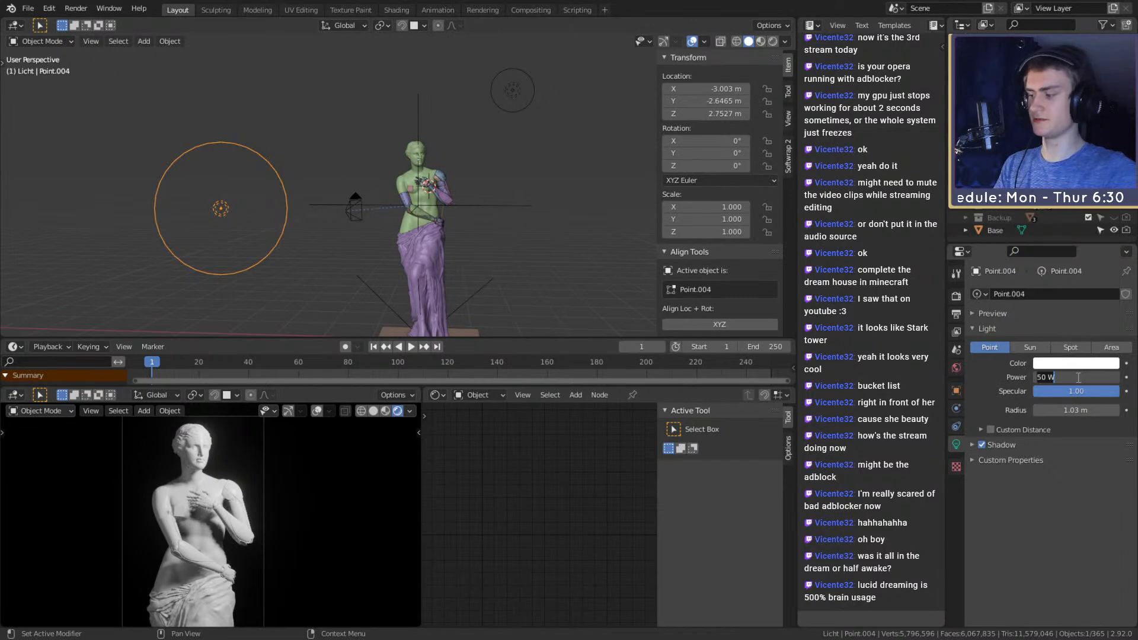
text(10)
key(Return)
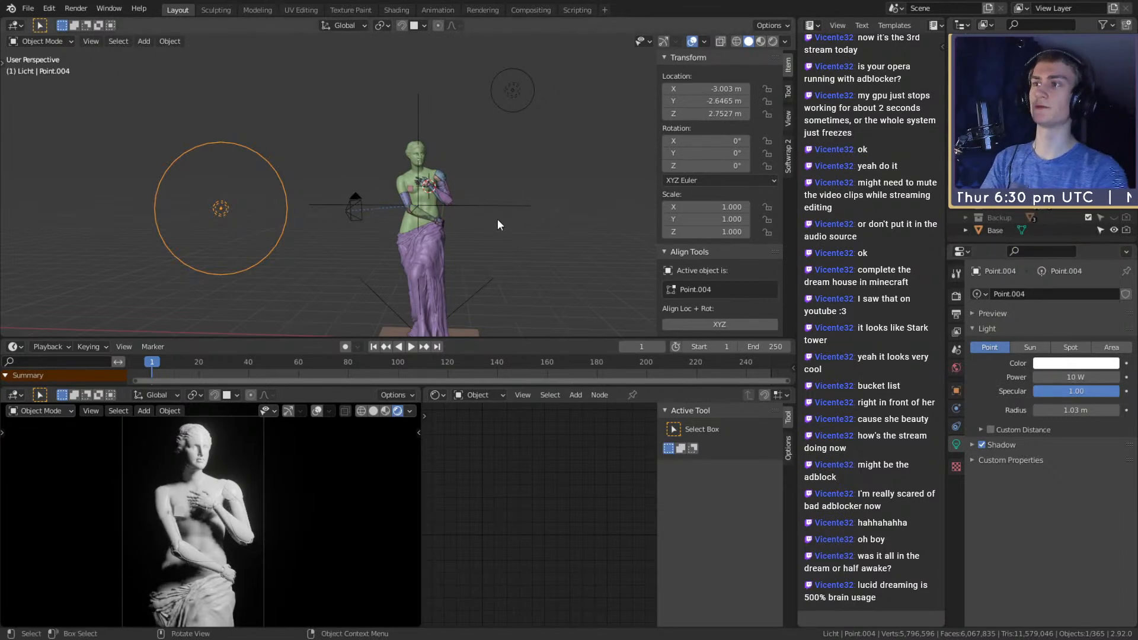
Color the side point light orange with hue 0.034 and full saturation, and set its power to 100 W
click(1067, 363)
drag(1054, 245, 1032, 285)
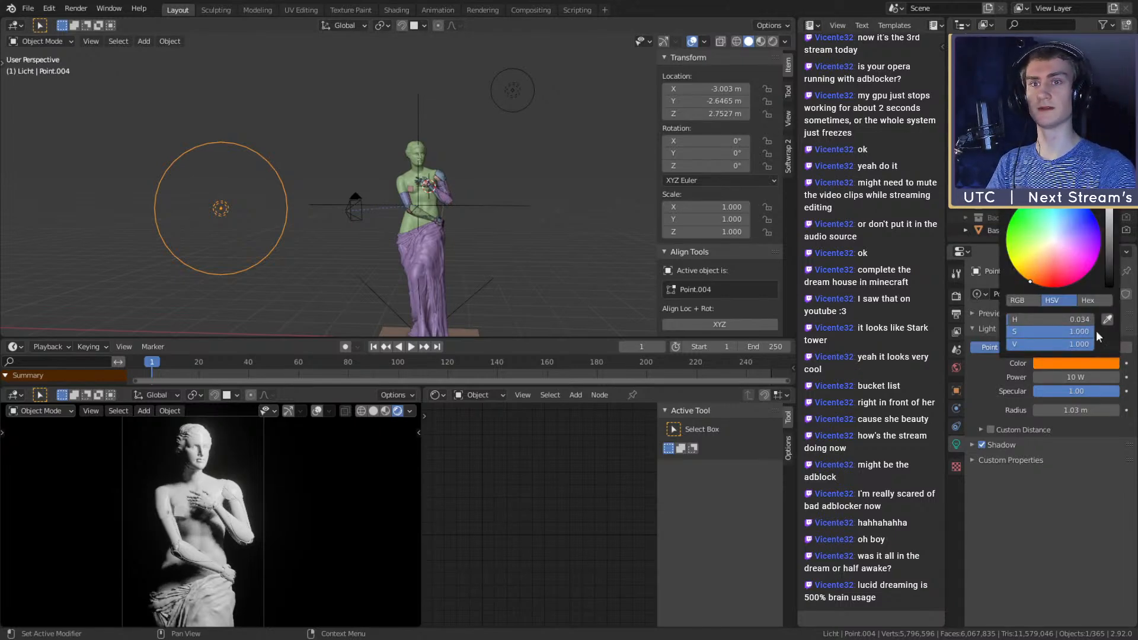
click(1077, 378)
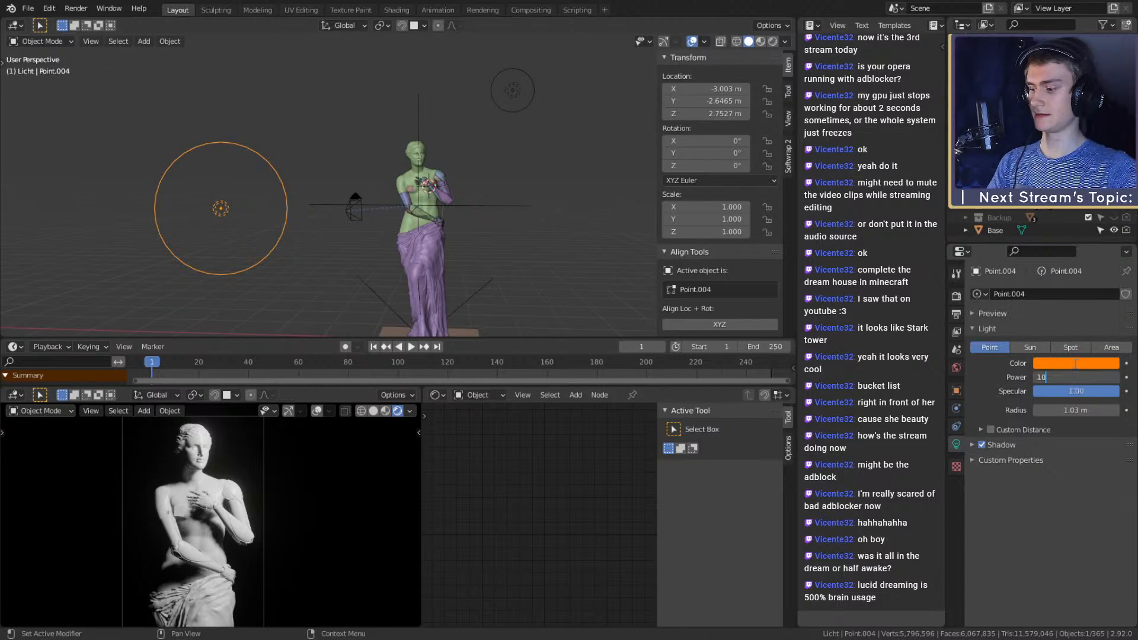
text(0 W)
key(Return)
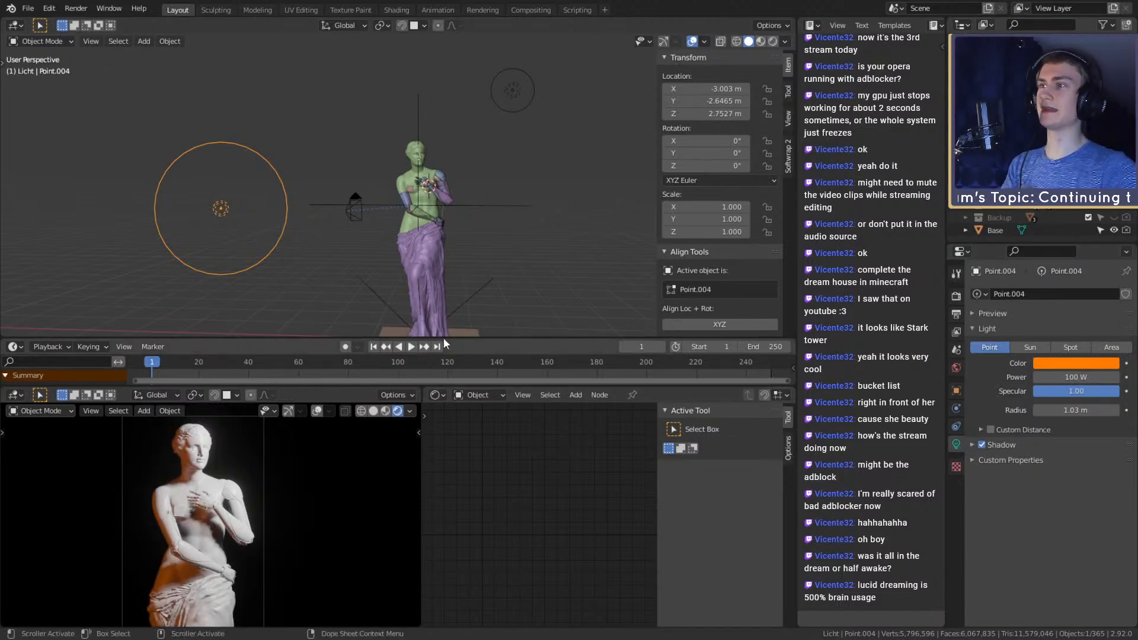
click(310, 293)
drag(264, 95, 125, 272)
click(310, 112)
click(221, 209)
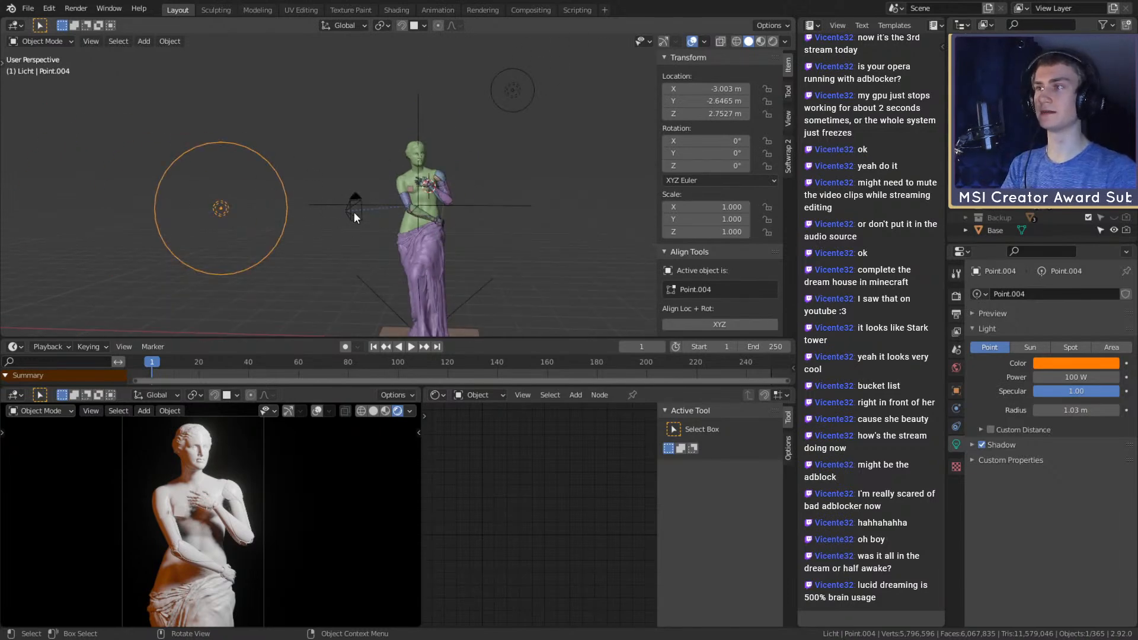
drag(315, 75, 112, 300)
click(283, 88)
drag(284, 87, 138, 246)
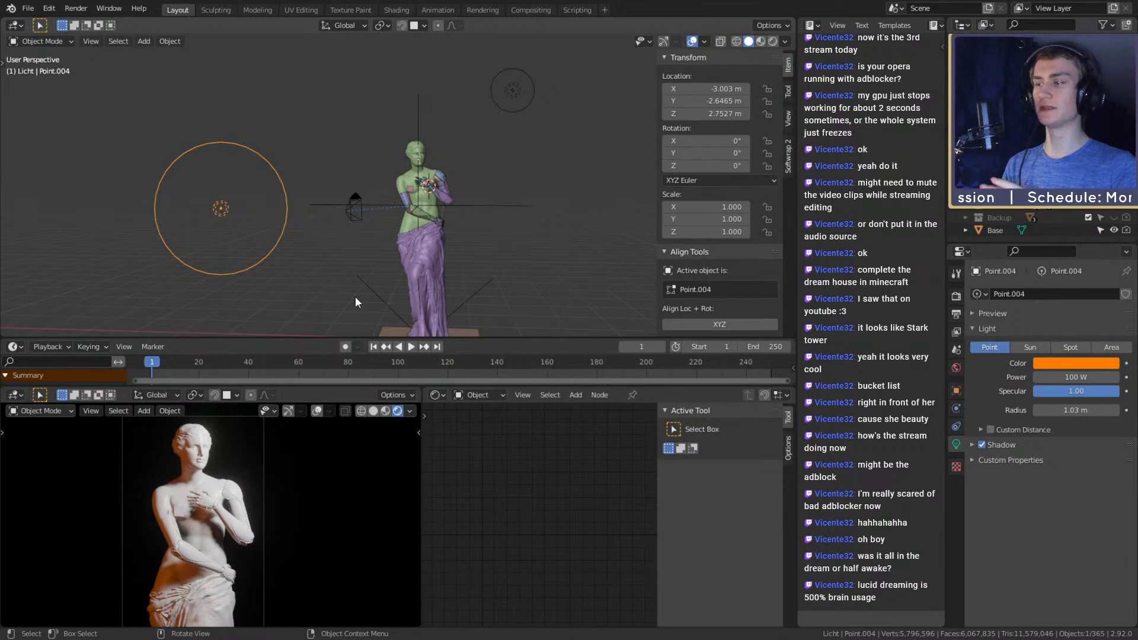
click(308, 133)
drag(273, 97, 136, 301)
Reset the side point light's color to white
click(1069, 364)
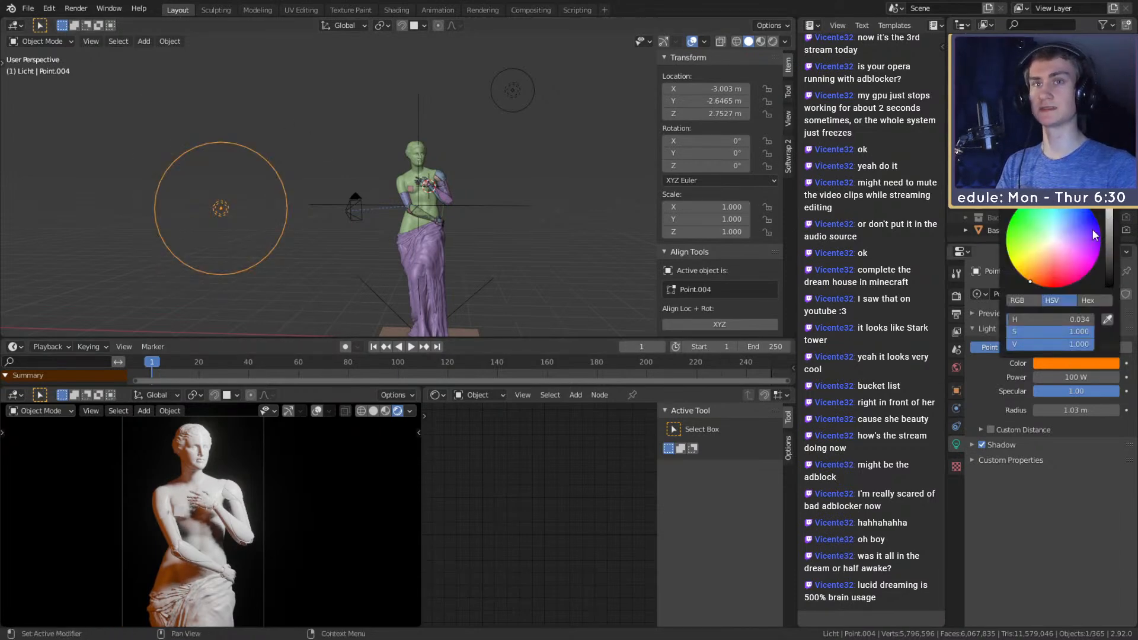
click(1054, 240)
click(568, 170)
Move the side point light farther from the statue, to about X -4.19, Y -2.09, Z 2.85 m
click(225, 208)
middle_drag(225, 208, 541, 262)
key(g)
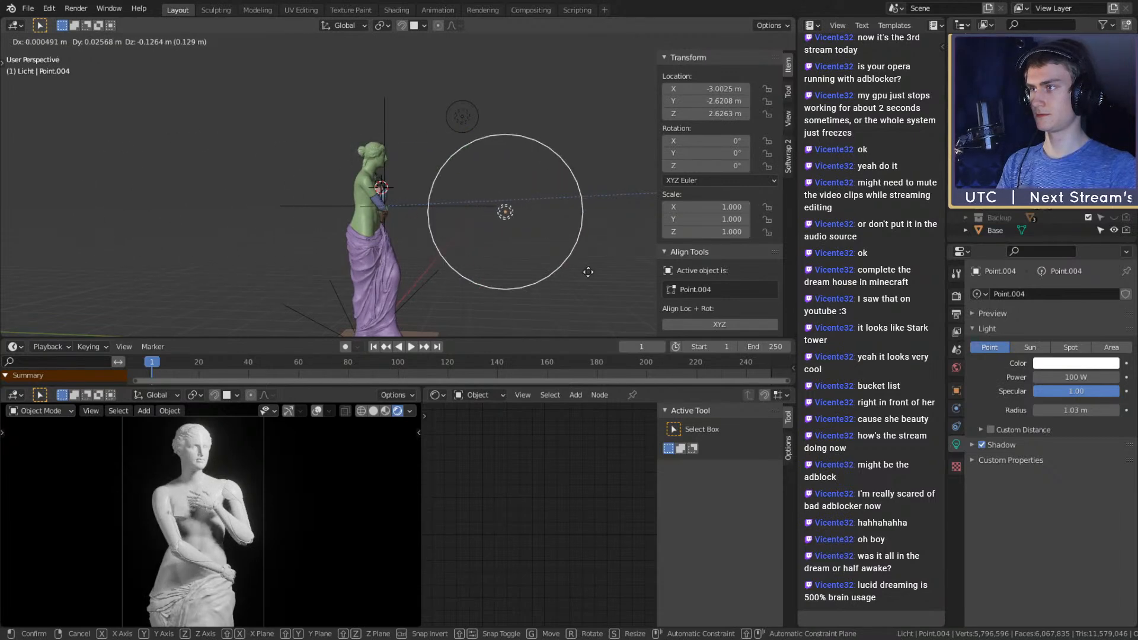
click(574, 261)
middle_drag(574, 261, 522, 264)
key(g)
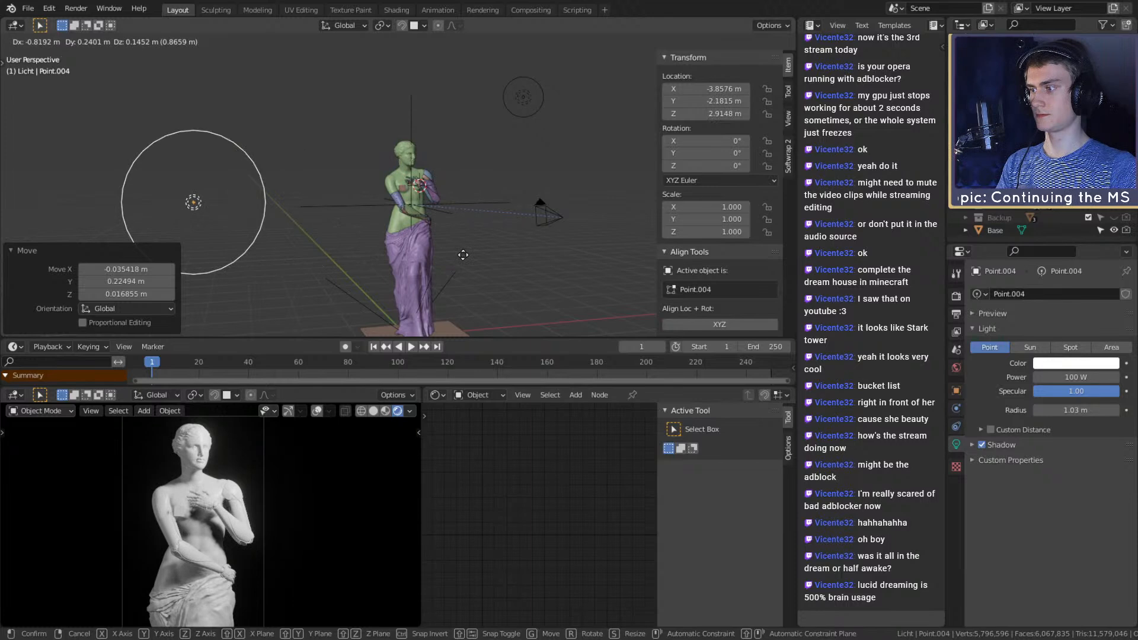
click(439, 259)
Set the repositioned side point light's power to 50 W
mouse_move(368, 256)
middle_down()
mouse_move(393, 244)
mouse_move(355, 240)
mouse_move(379, 243)
middle_up()
click(1073, 378)
text(50)
key(Return)
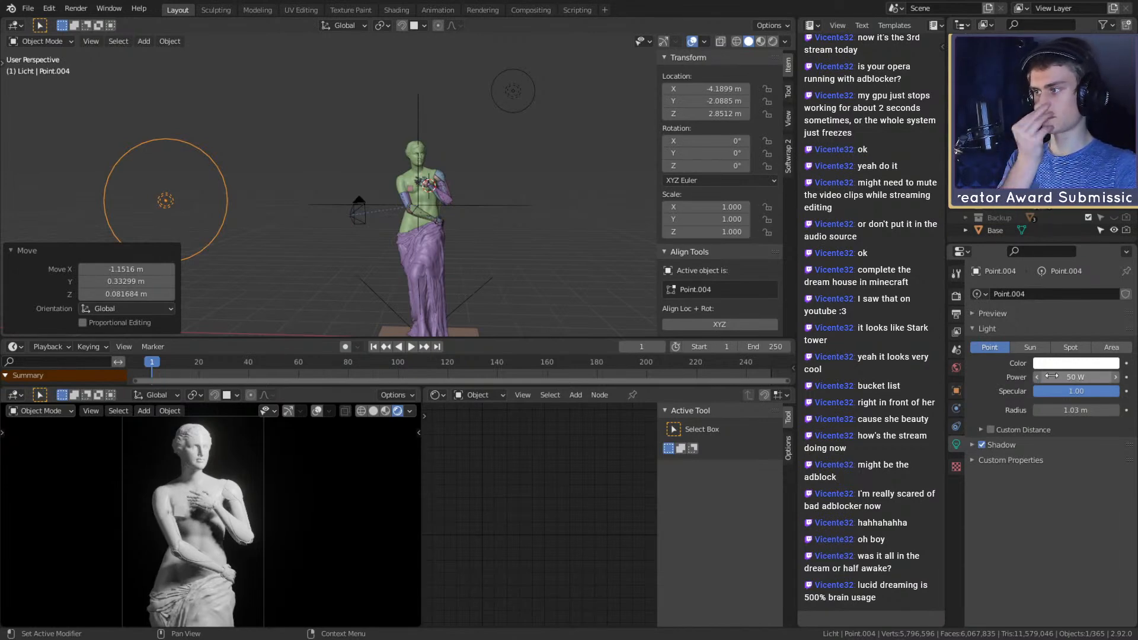
Switch the scene's render engine to Cycles to preview the lighting with path tracing
click(956, 296)
click(1058, 295)
click(1058, 339)
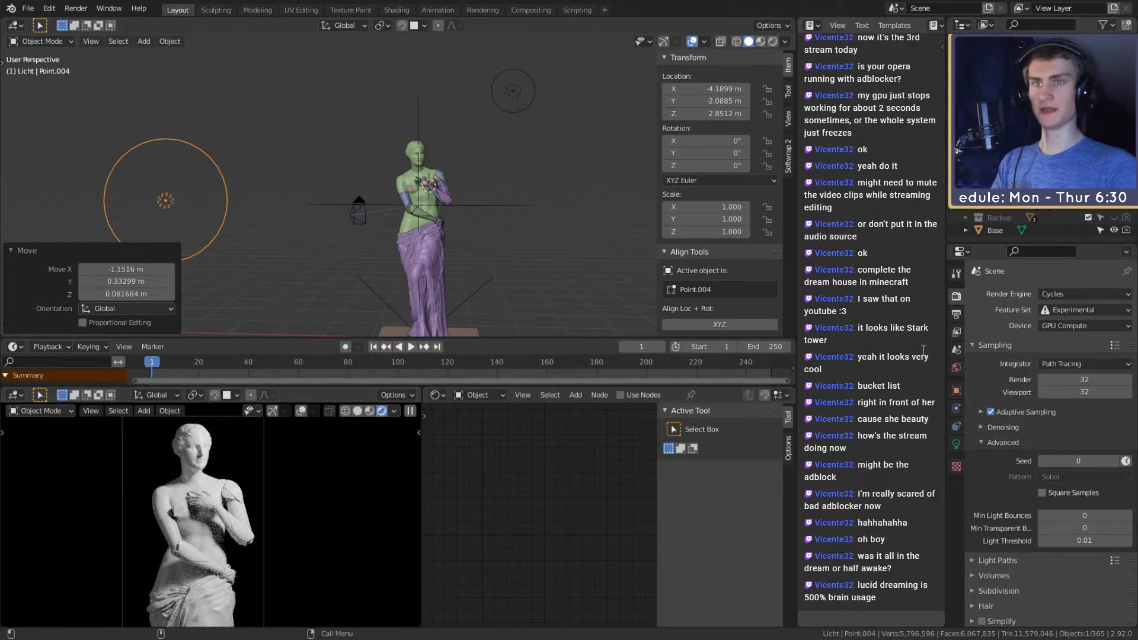
Show the render result in place of the live camera preview and compare the stored renders in slots 1 and 2
click(956, 315)
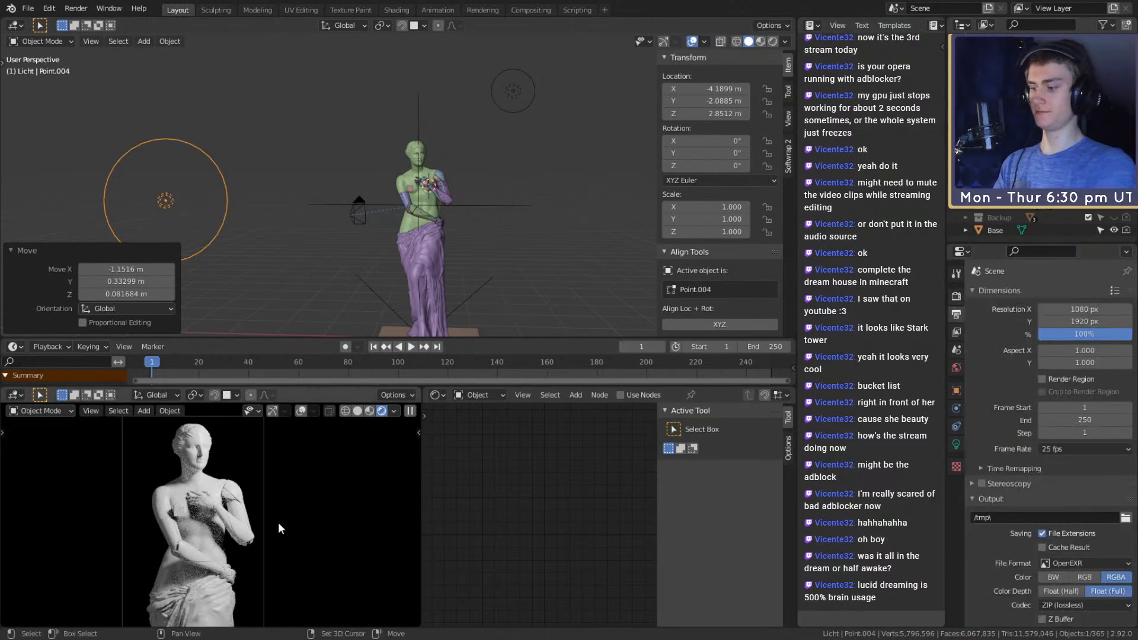
key(shift+F10)
scroll(278, 521, down, 5)
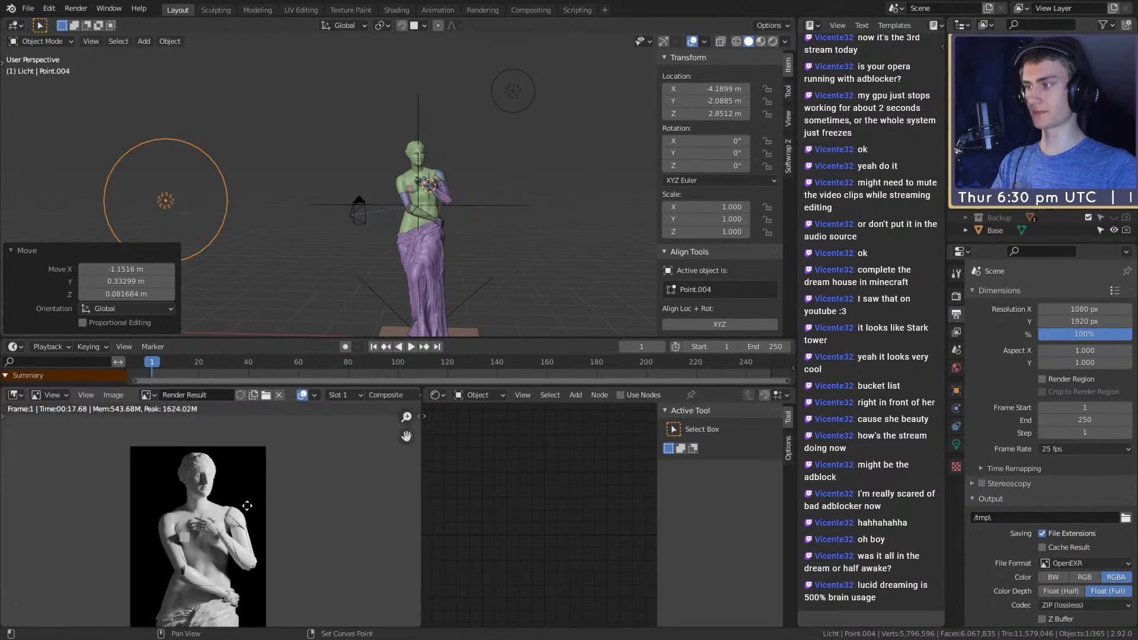
click(344, 395)
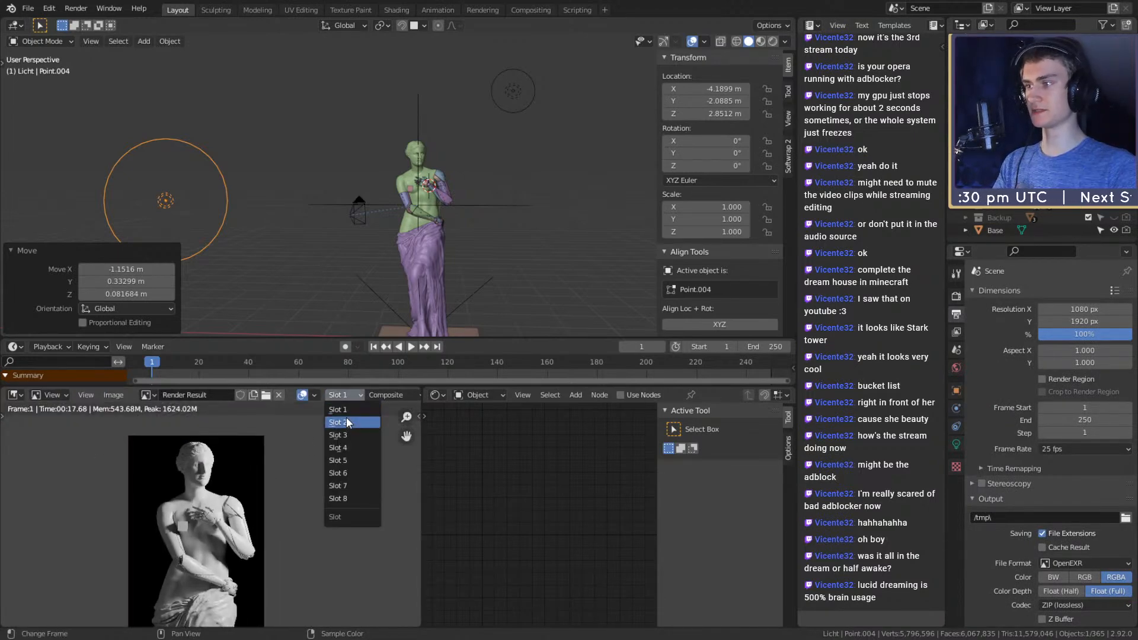
click(346, 421)
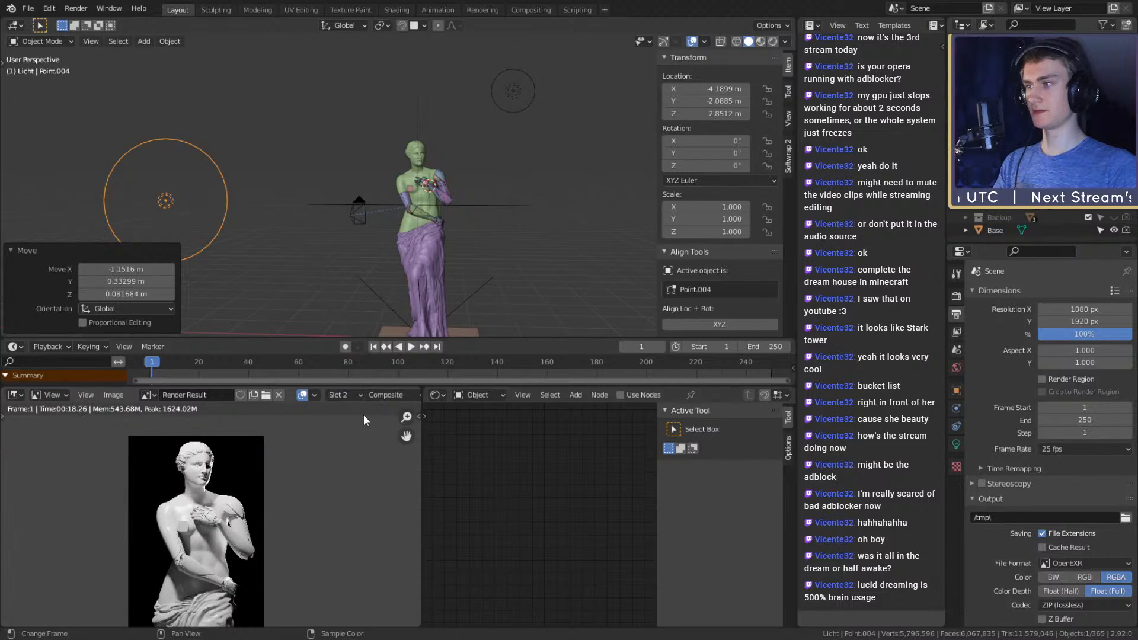
Render the current frame with the new lighting into render slot 3
click(347, 395)
click(347, 435)
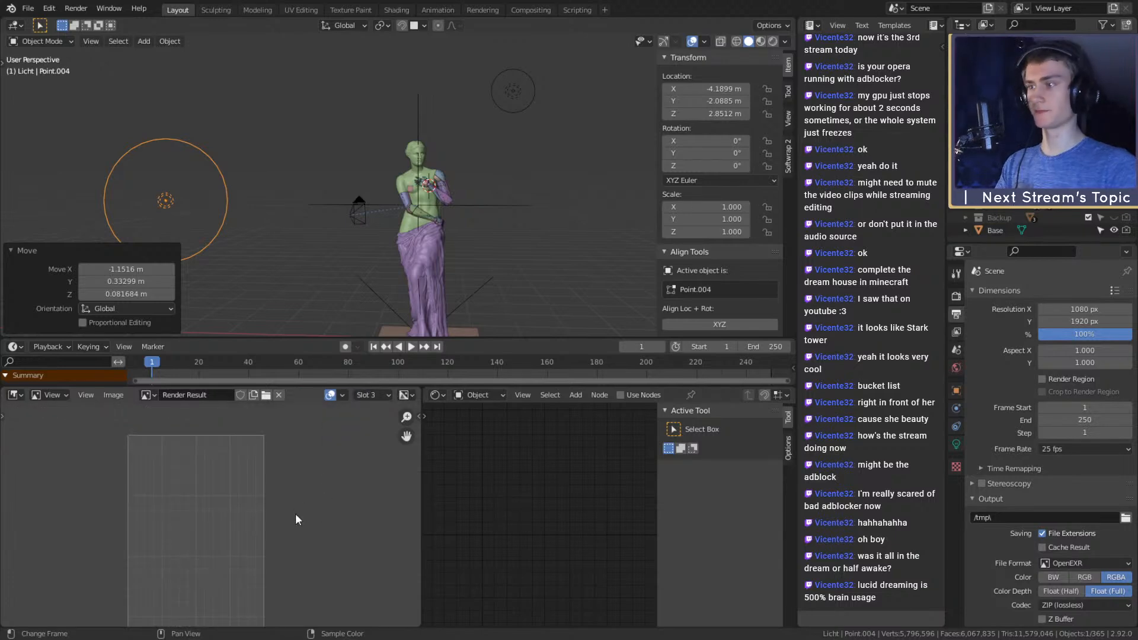
key(F12)
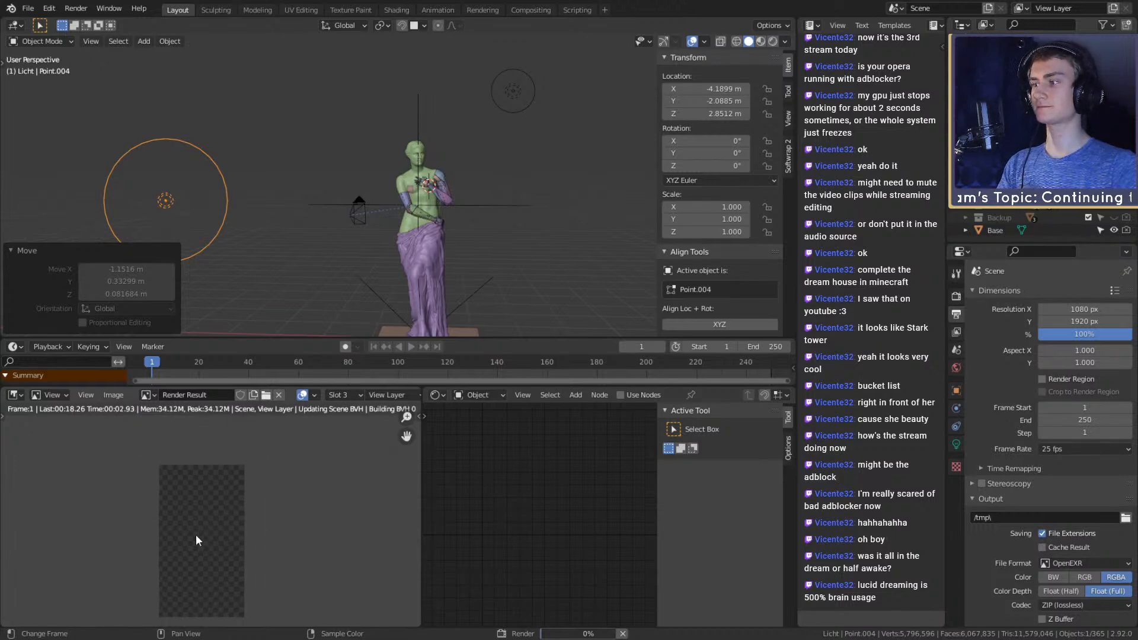
scroll(196, 535, up, 1)
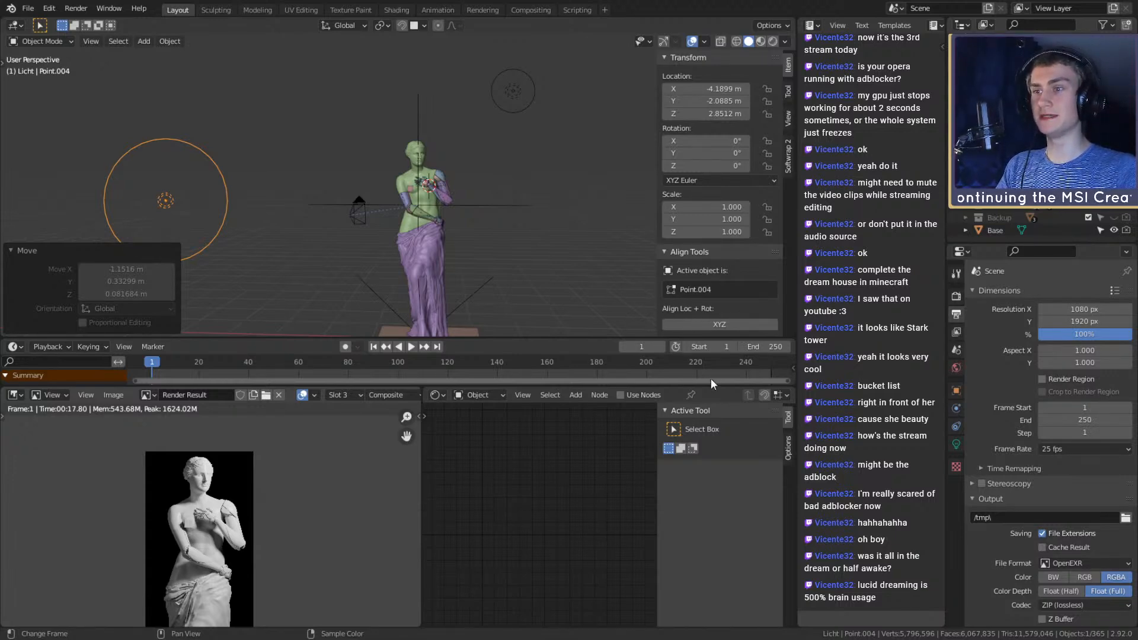
Deselect the side point light, inspect the statue's torso and arms up close, and save the Blender file
scroll(468, 251, down, 4)
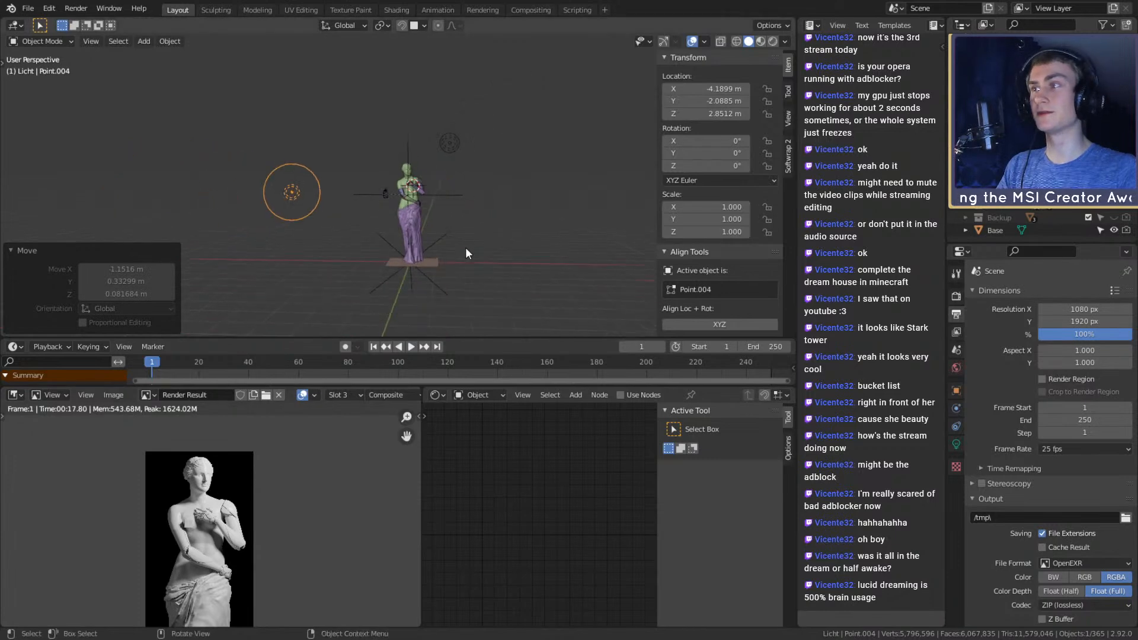
click(526, 191)
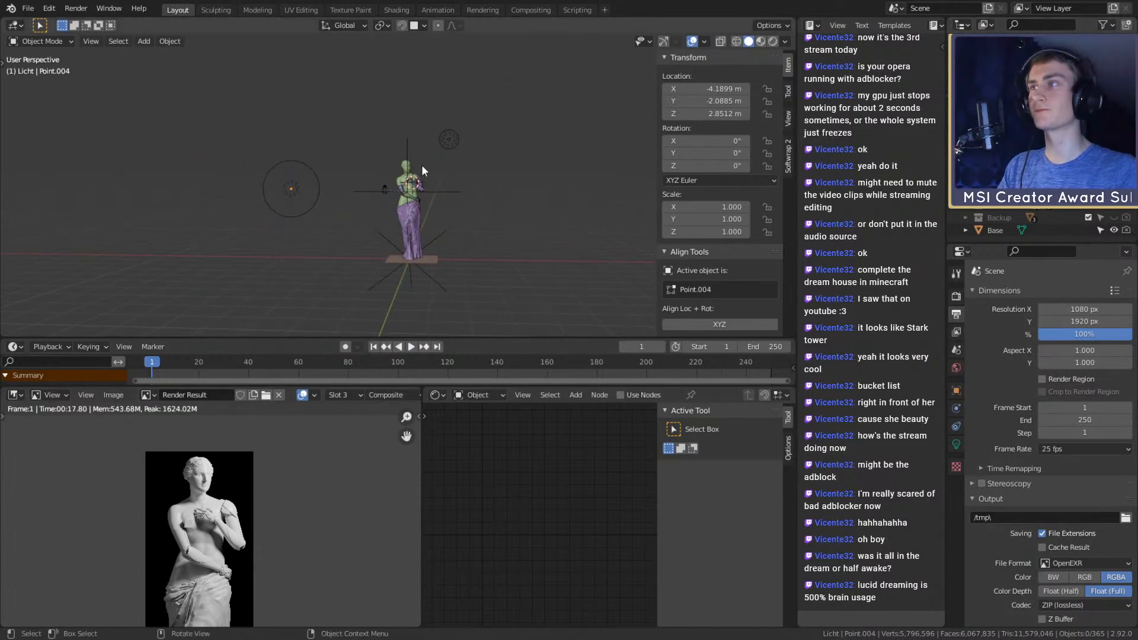
scroll(528, 208, up, 6)
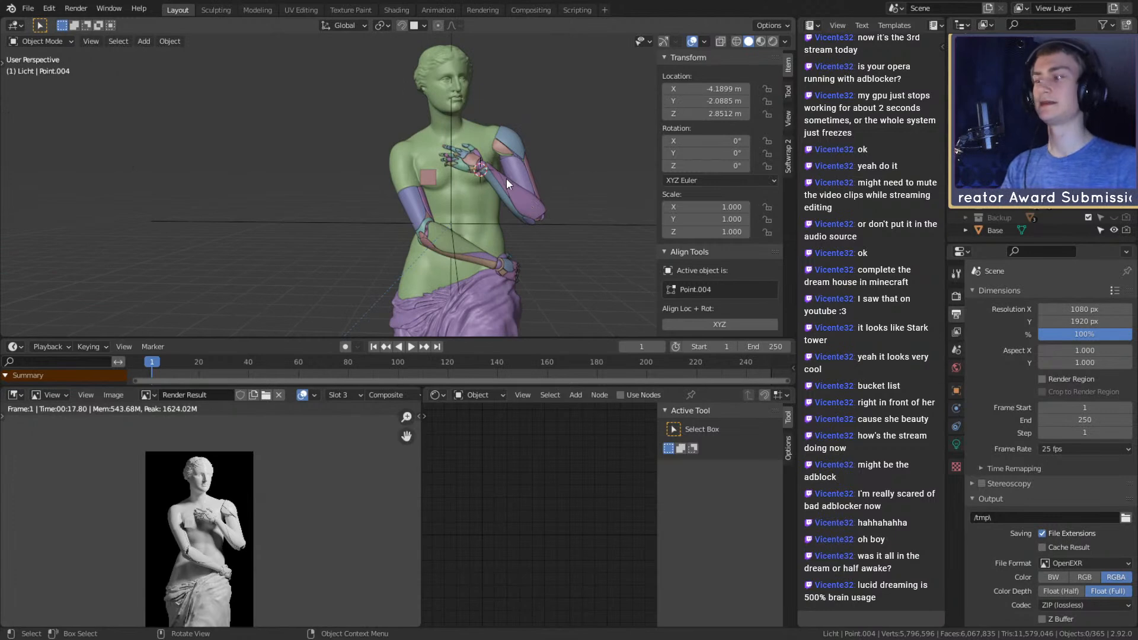
middle_drag(527, 174, 407, 208)
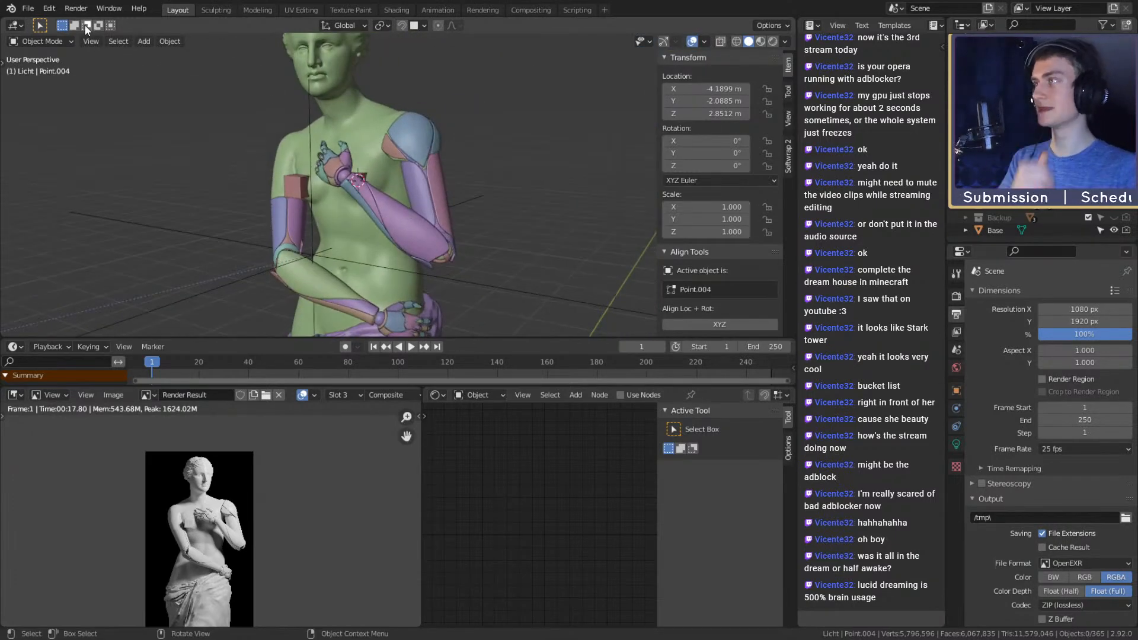
click(28, 8)
click(49, 94)
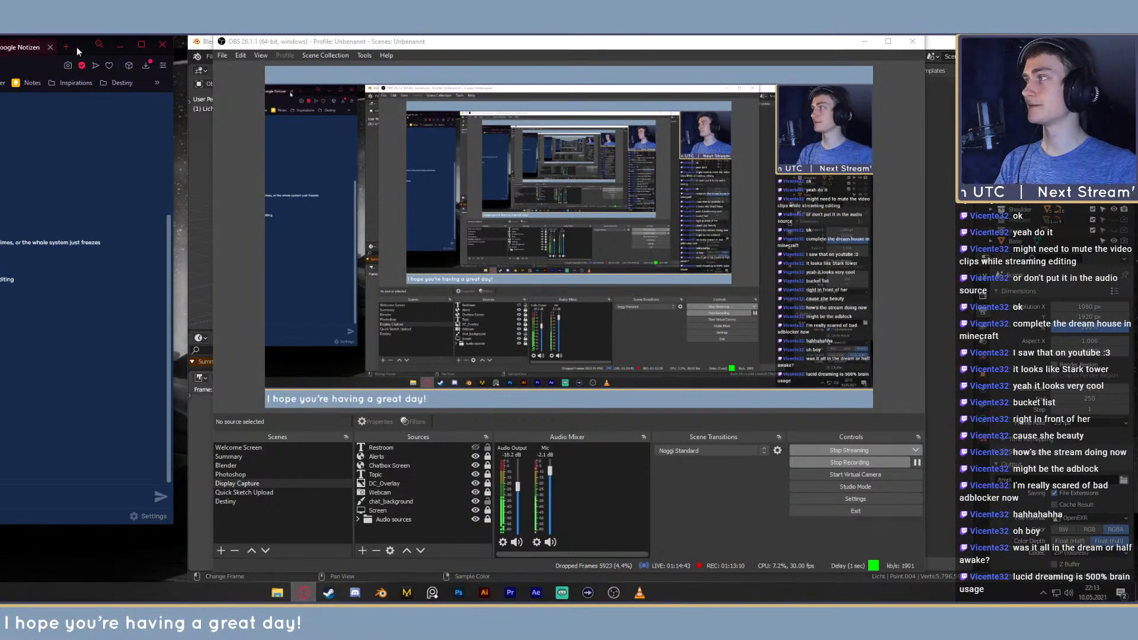
Switch to the Pinterest browser window and enlarge it across the recorded screen, moving the other browser window aside
drag(0, 46, 101, 127)
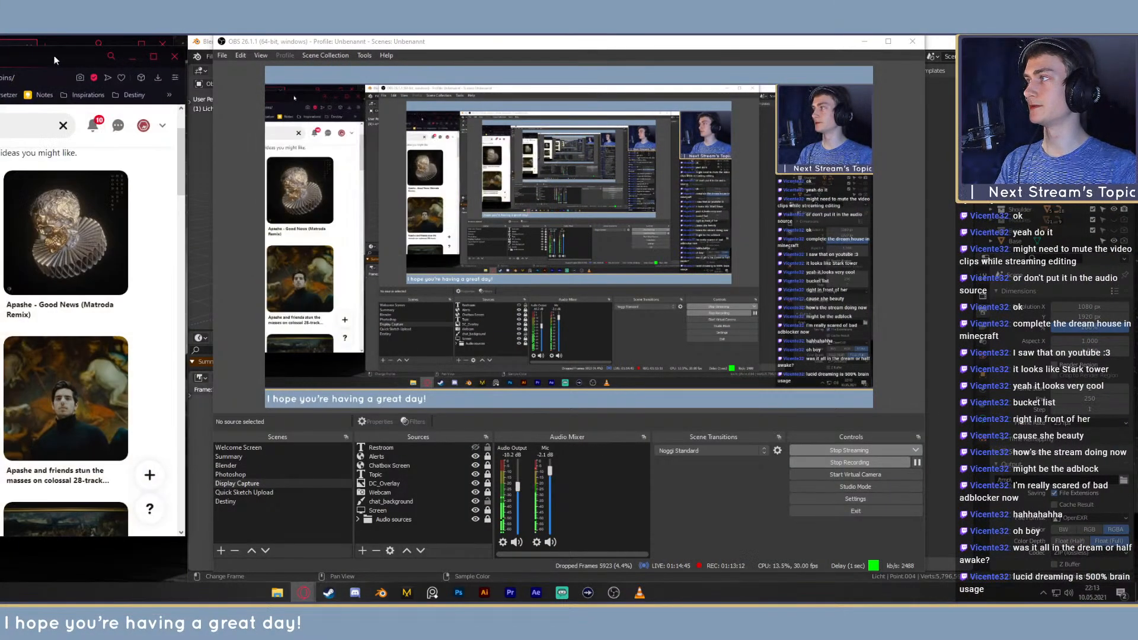
drag(56, 59, 704, 65)
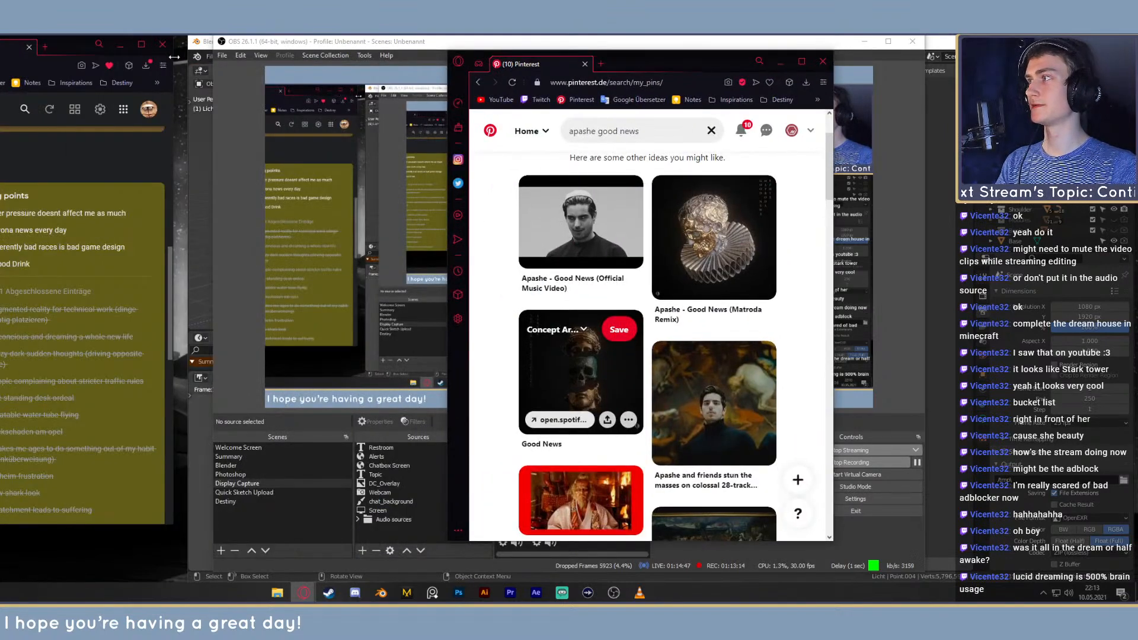
drag(173, 61, 51, 64)
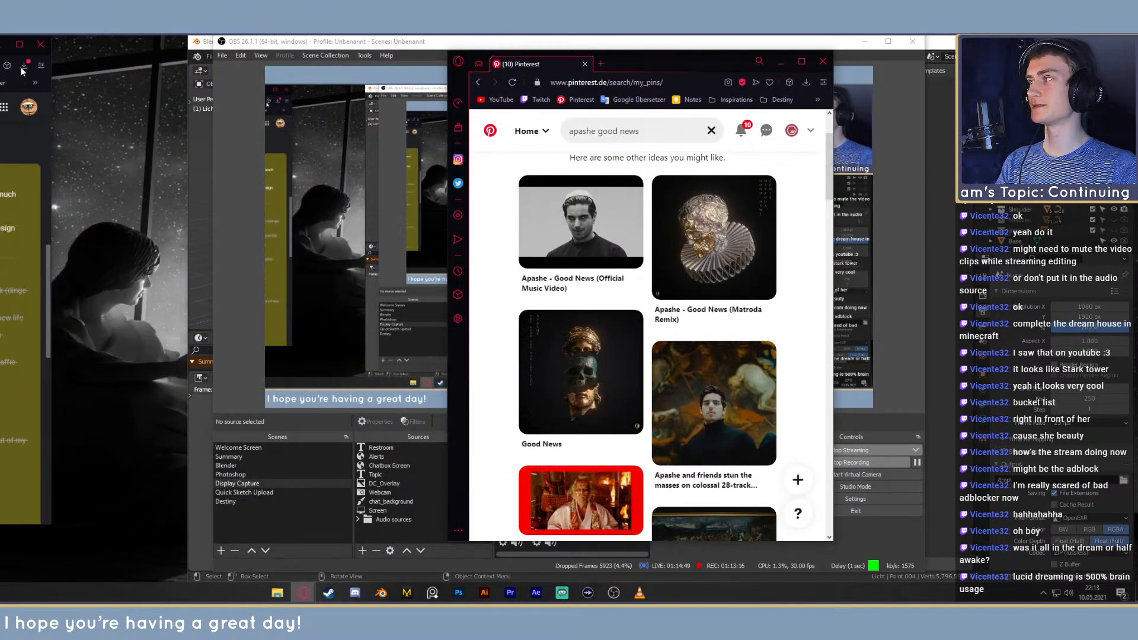
drag(449, 122, 47, 122)
drag(833, 149, 1099, 149)
drag(859, 64, 867, 58)
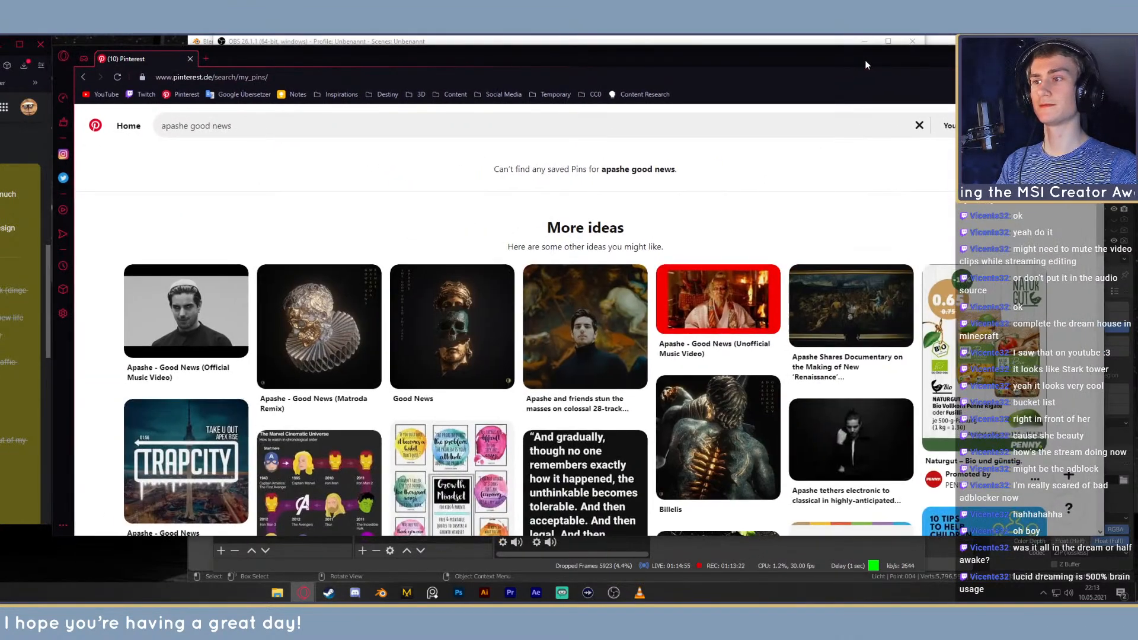
drag(699, 537, 699, 570)
Open the "Apashe - Good News (Matroda Remix)" pin in a separate browser tab
click(301, 122)
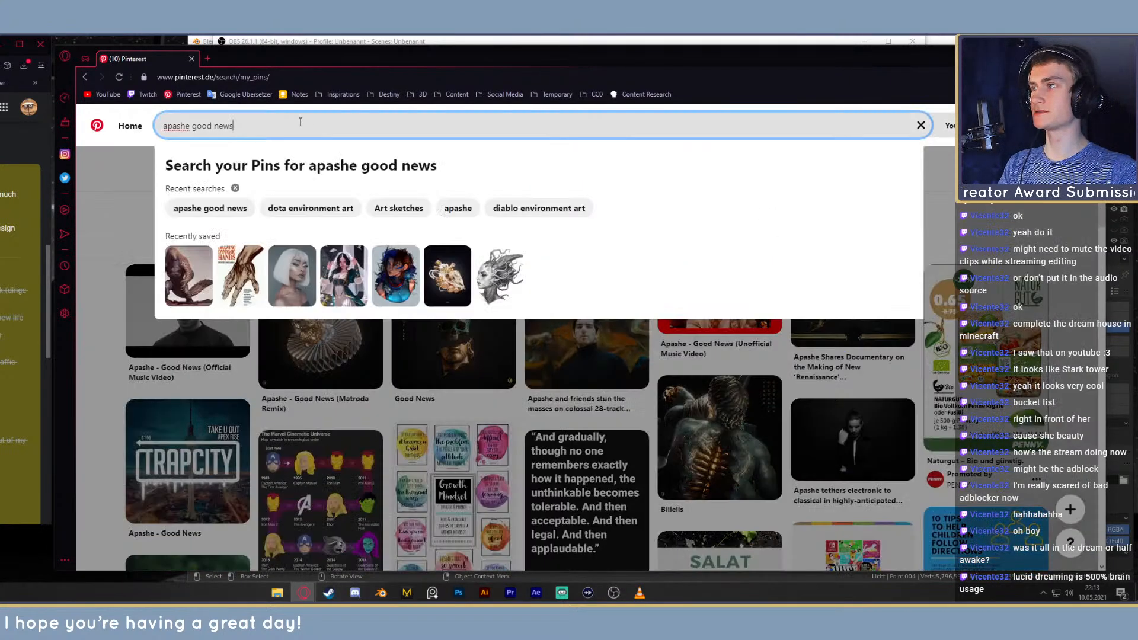
key(ctrl+a)
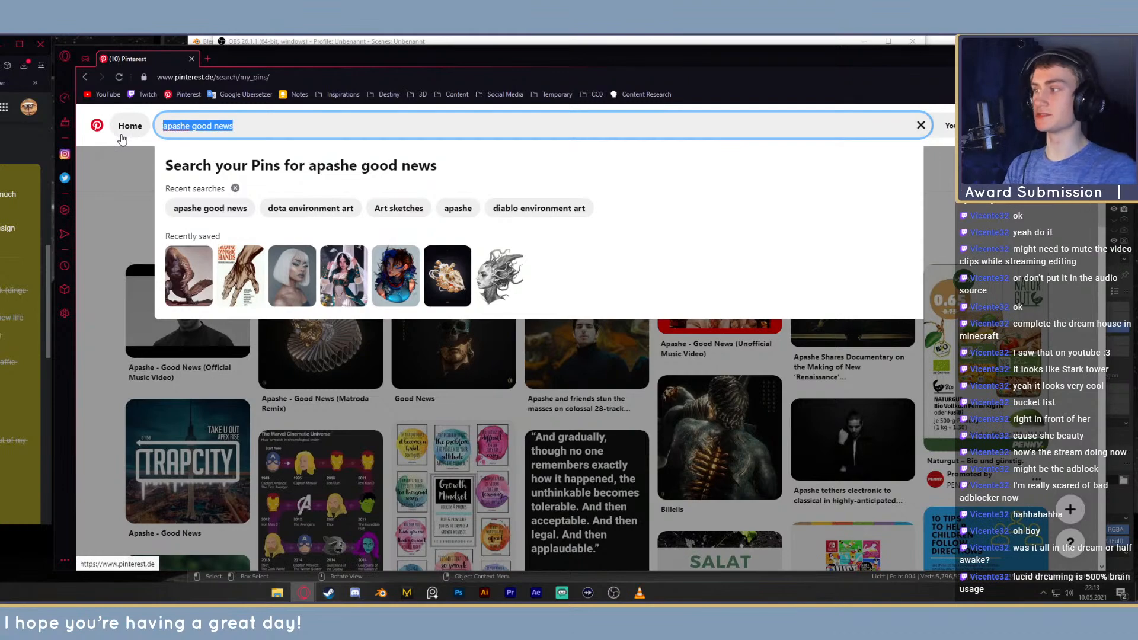
click(122, 237)
middle_click(321, 326)
click(237, 60)
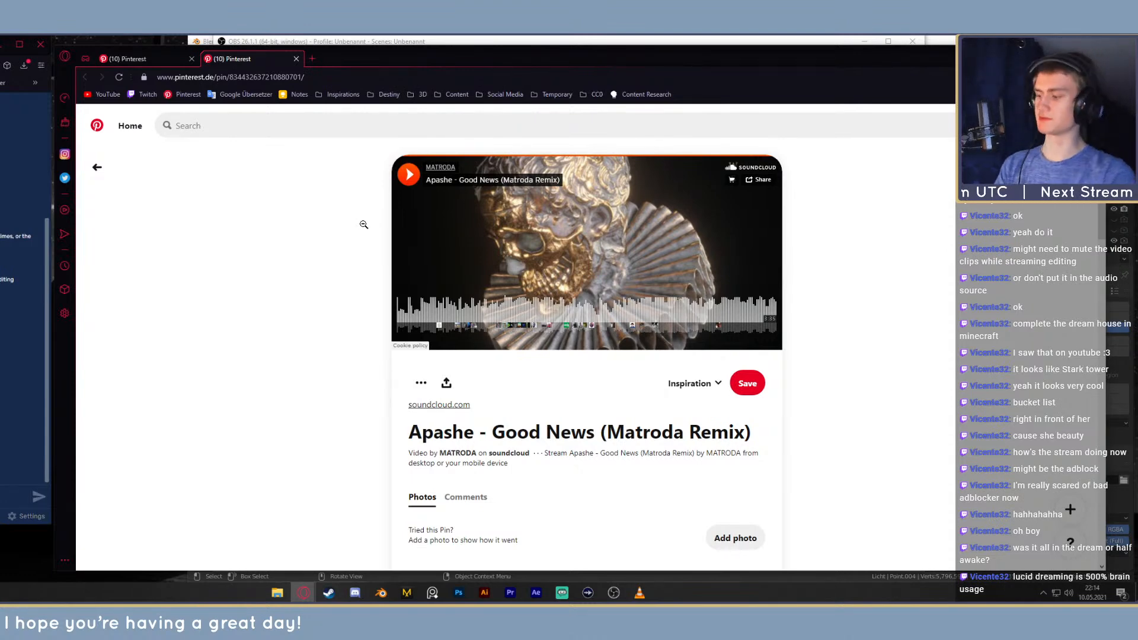
Search Pinterest for "marble" references
click(313, 133)
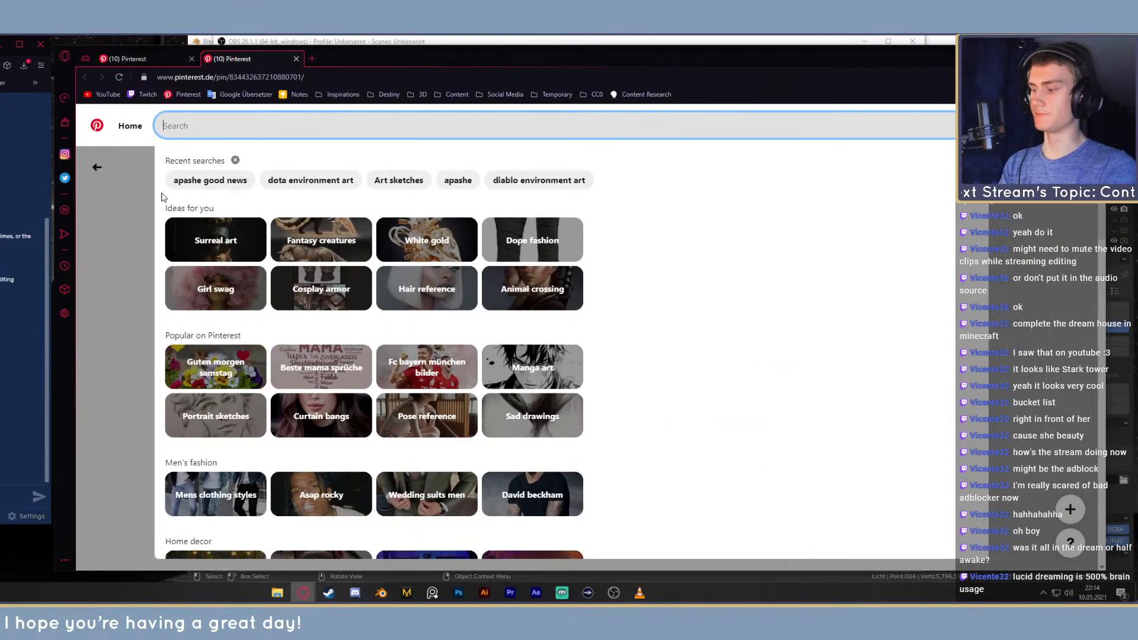
text(marble)
key(Return)
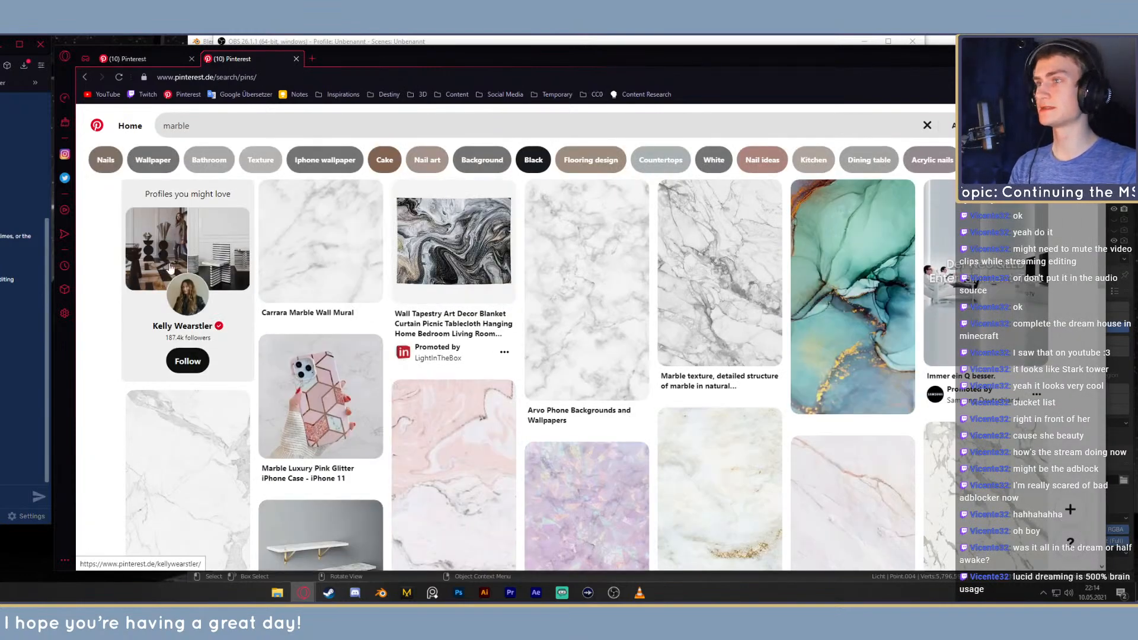
Search Pinterest for "sculpt" and browse the resulting pins for sculpture references
click(190, 131)
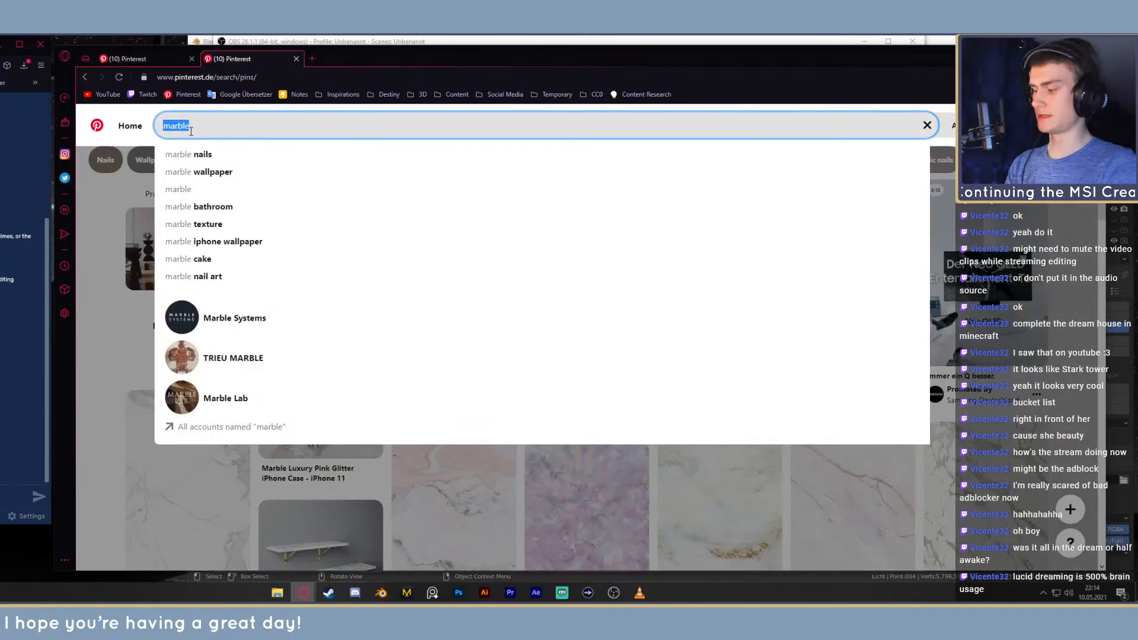
key(BackSpace)
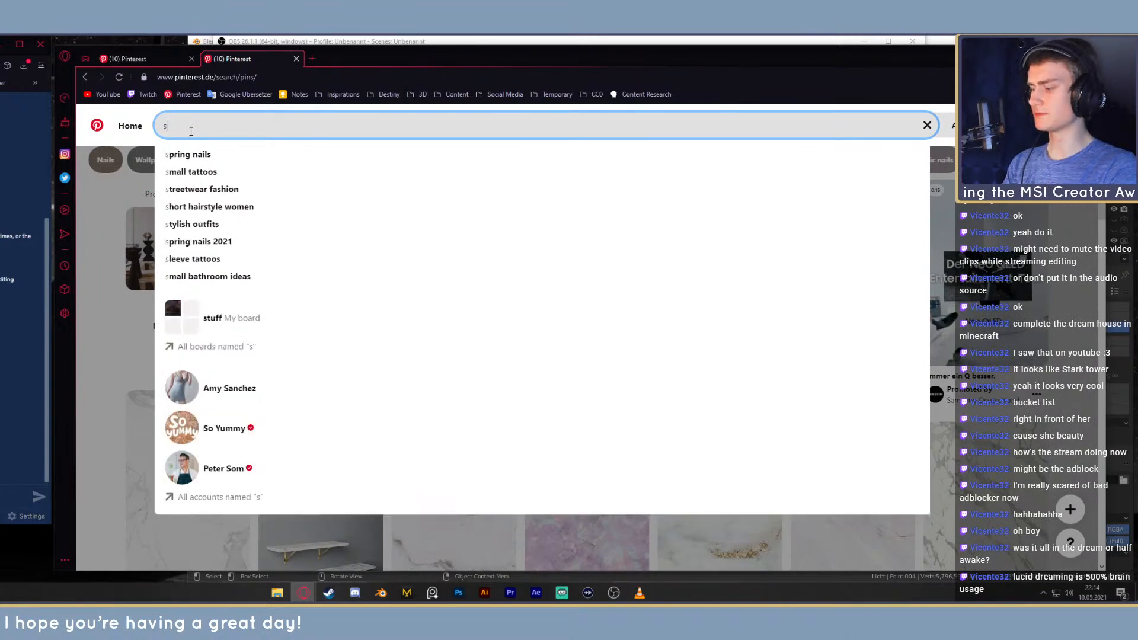
text(sculpt)
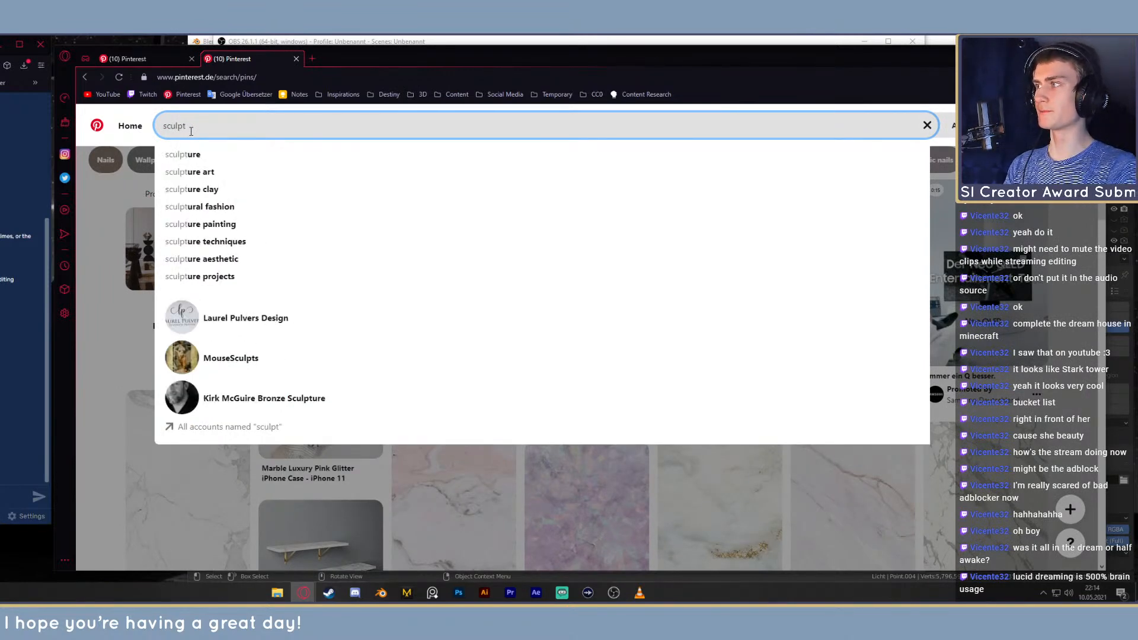
key(Return)
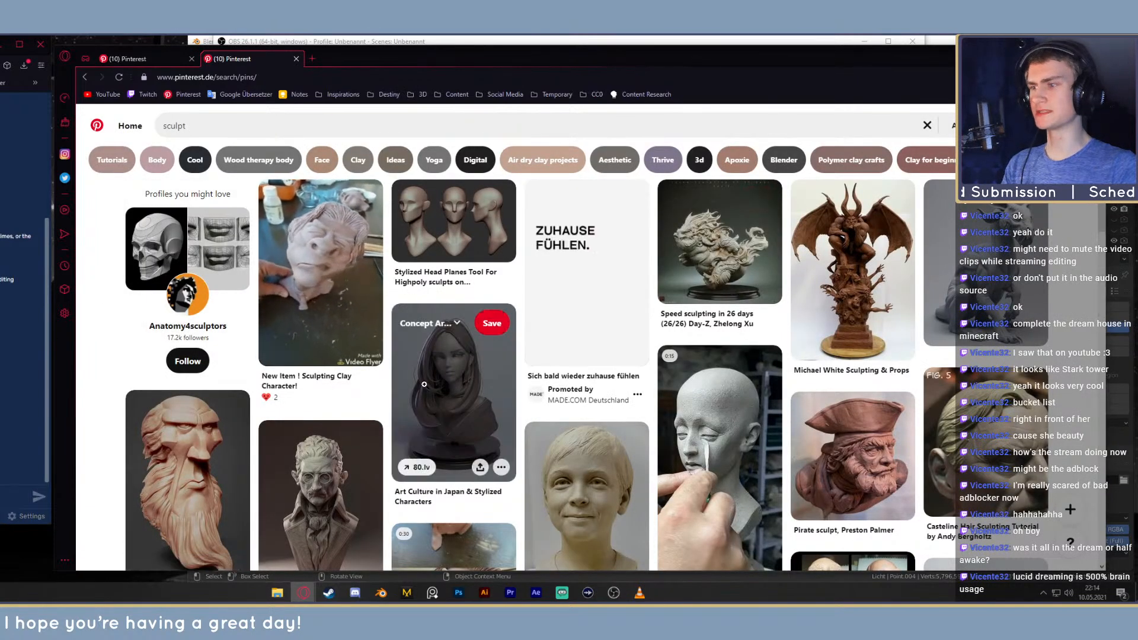
scroll(95, 376, down, 5)
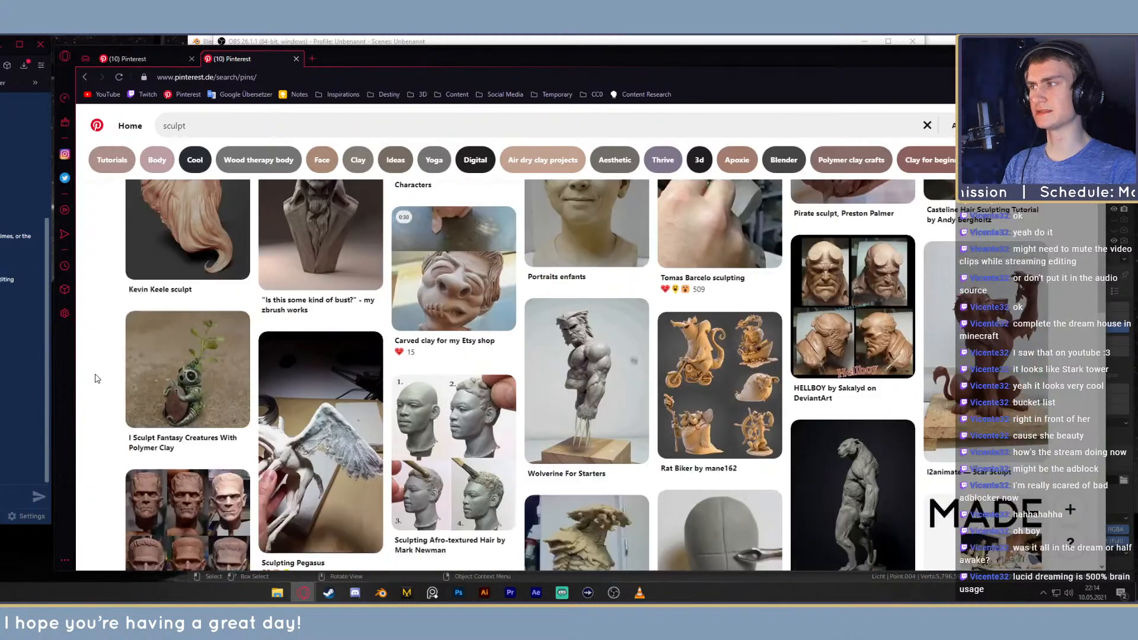
scroll(95, 378, up, 5)
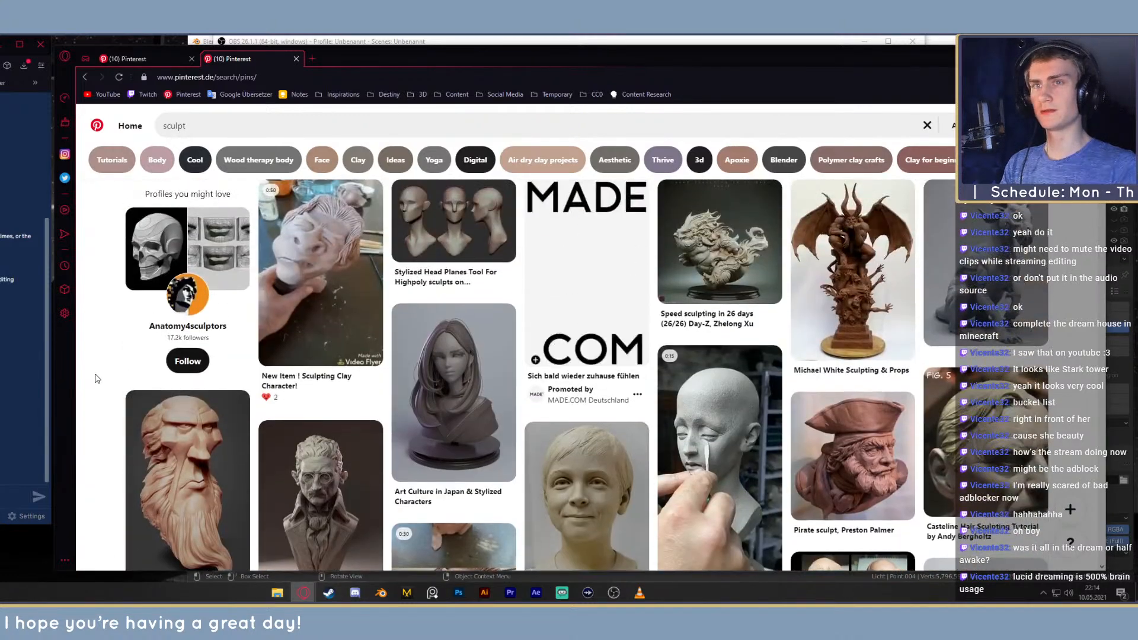
Switch to File Explorer and open venus-de-milo-statue-9.jpg from the project's _material folder
click(277, 593)
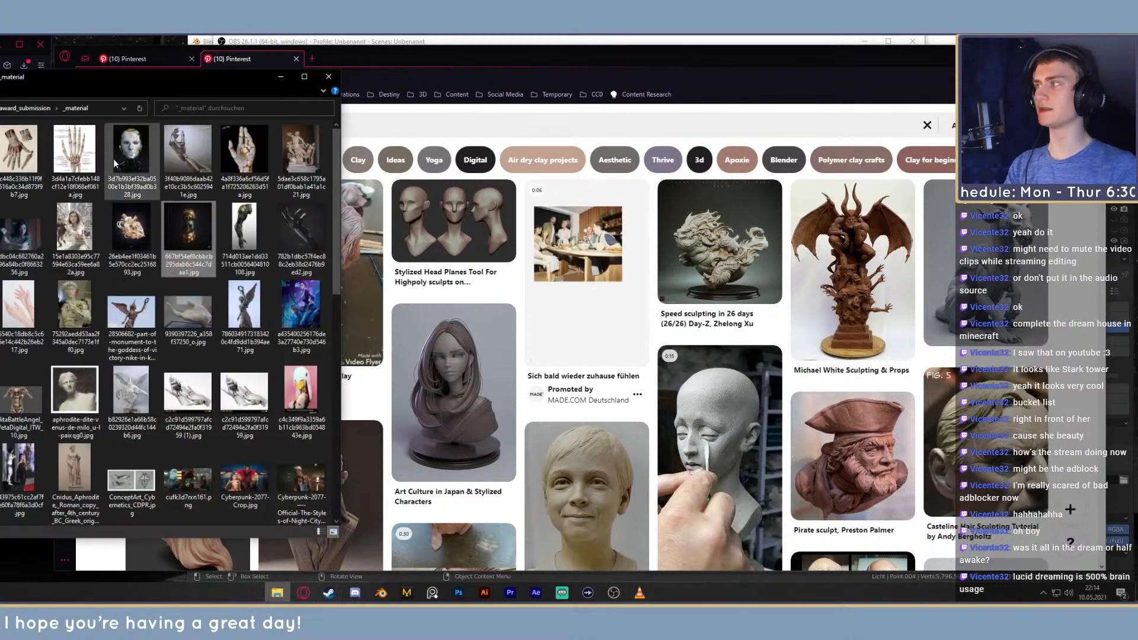
drag(219, 82, 704, 51)
scroll(583, 270, down, 10)
click(561, 361)
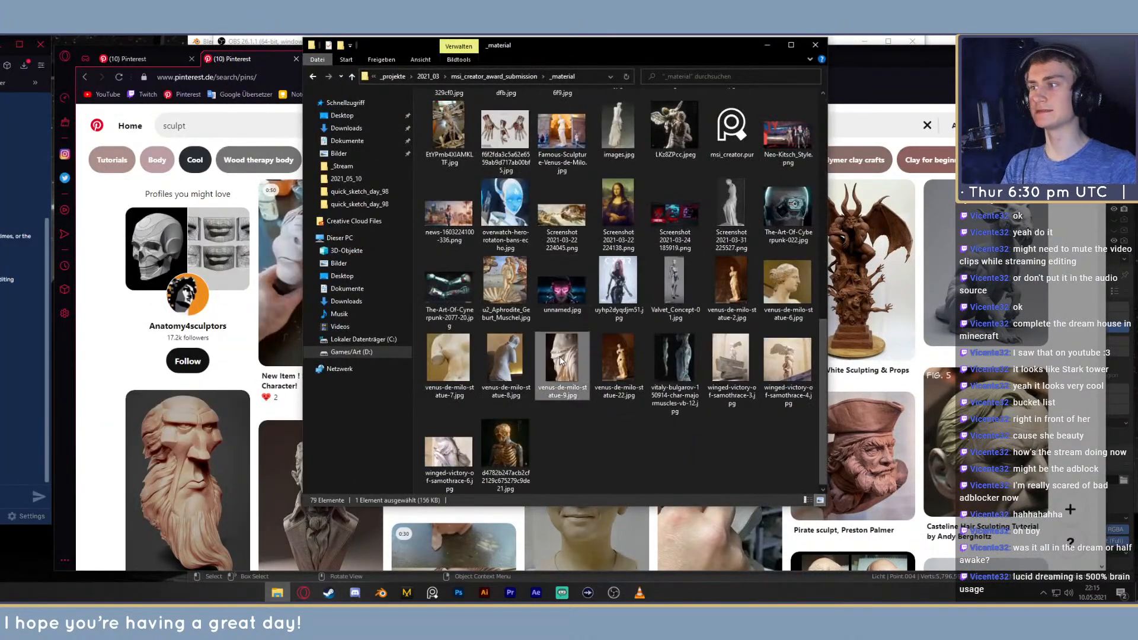
double_click(561, 361)
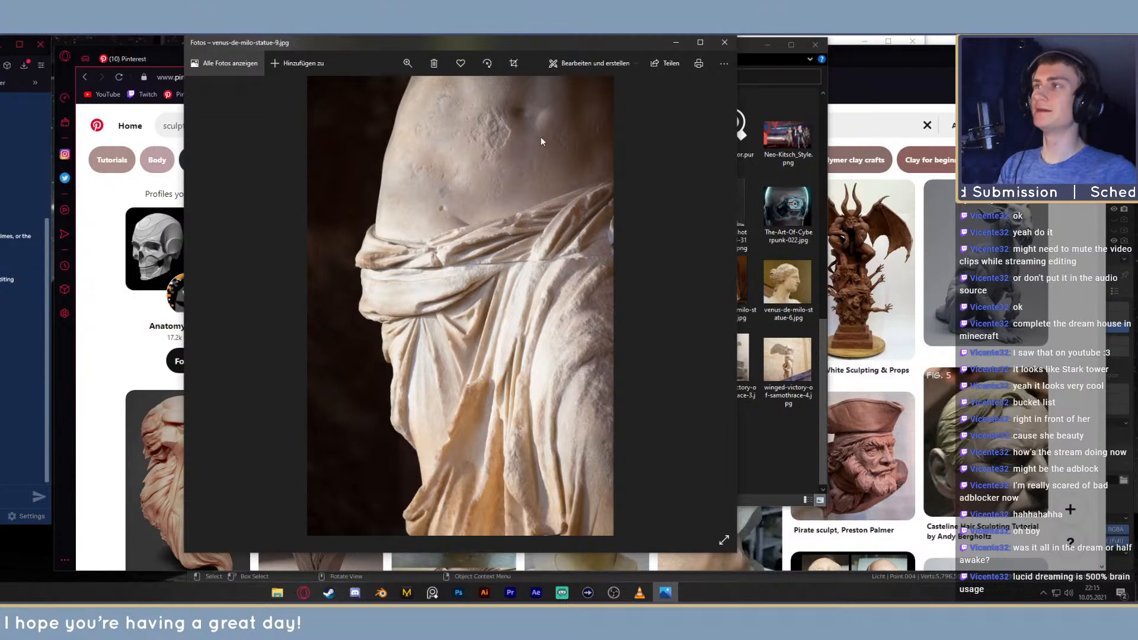
View the reference images venus-de-milo-statue-8.jpg and vitaly-bulgarov-150914-char-majormuscles-vb-12.jpg from the _material folder
click(724, 42)
double_click(508, 367)
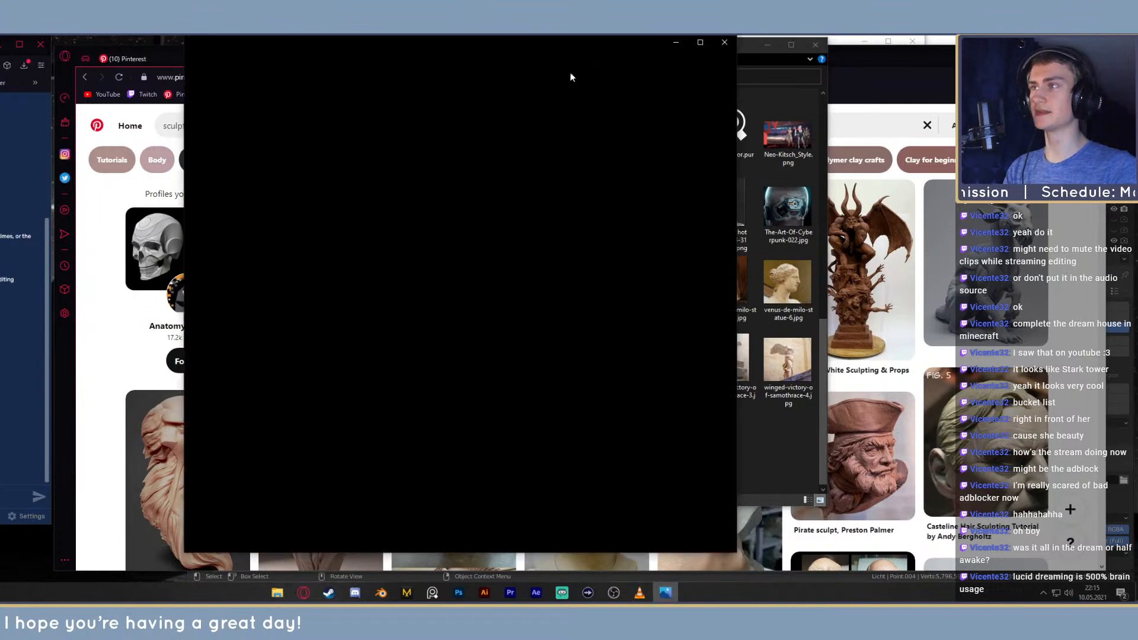
click(726, 43)
double_click(492, 373)
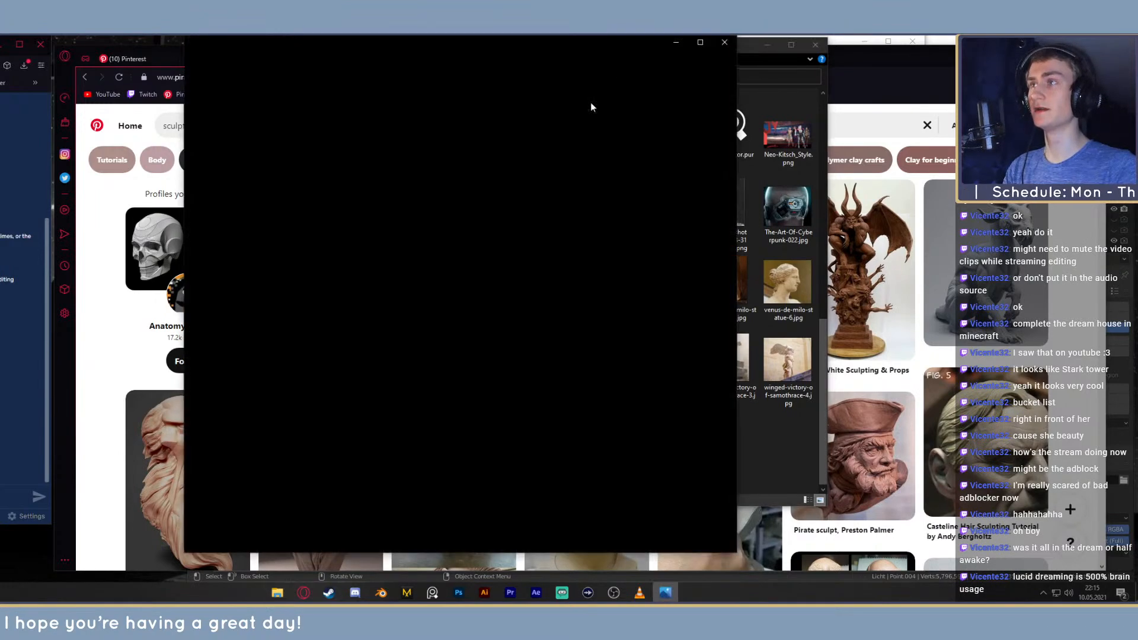
drag(623, 40, 652, 42)
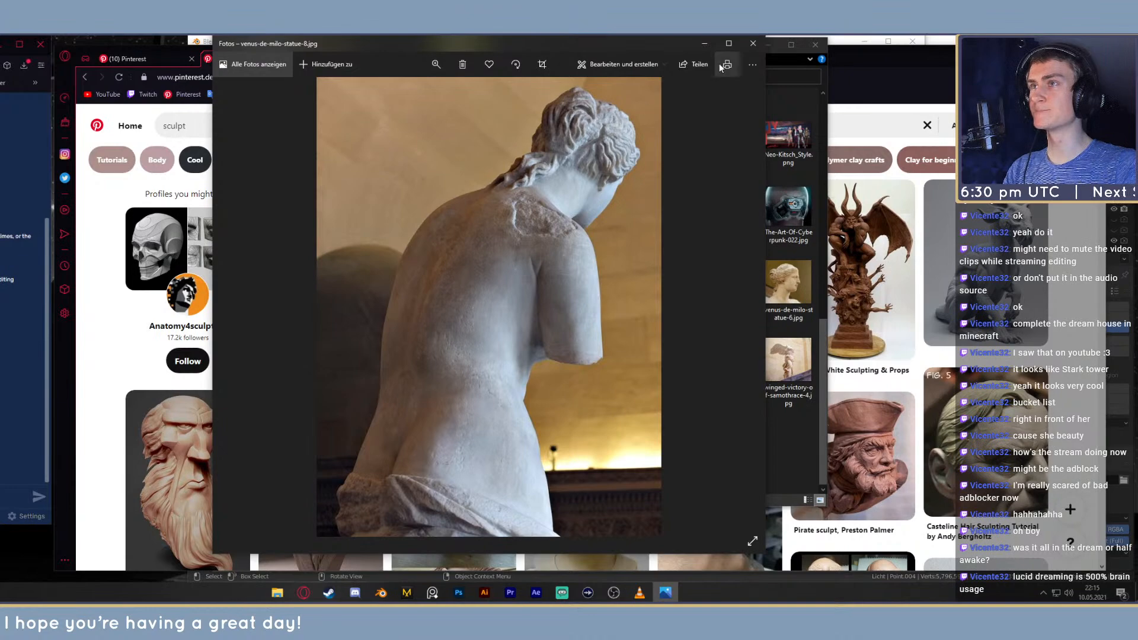
click(753, 43)
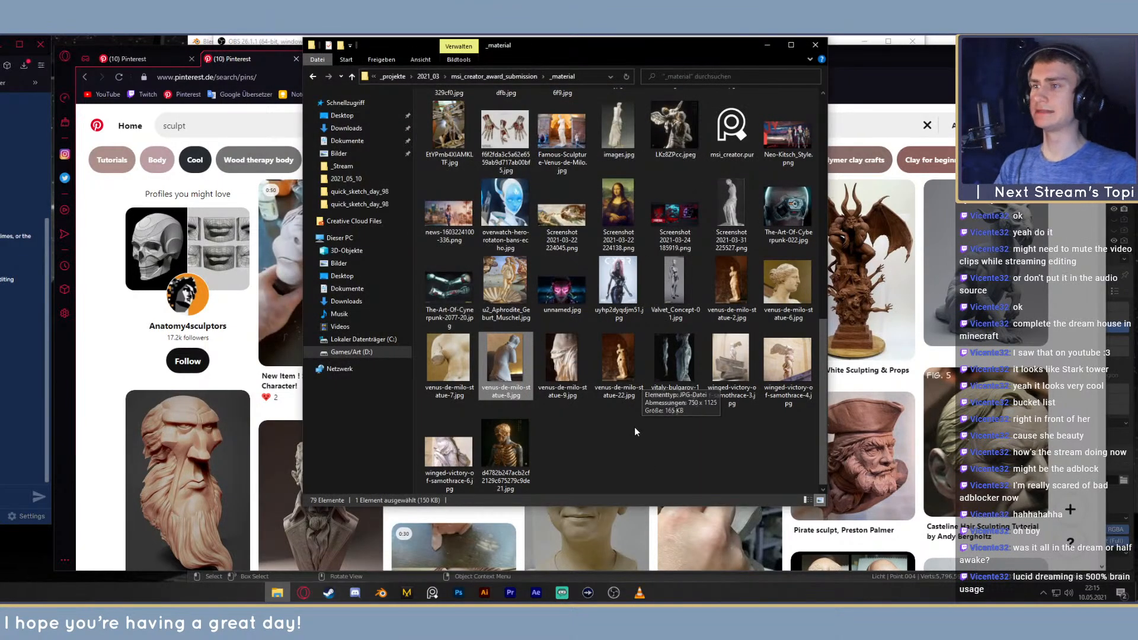
double_click(673, 369)
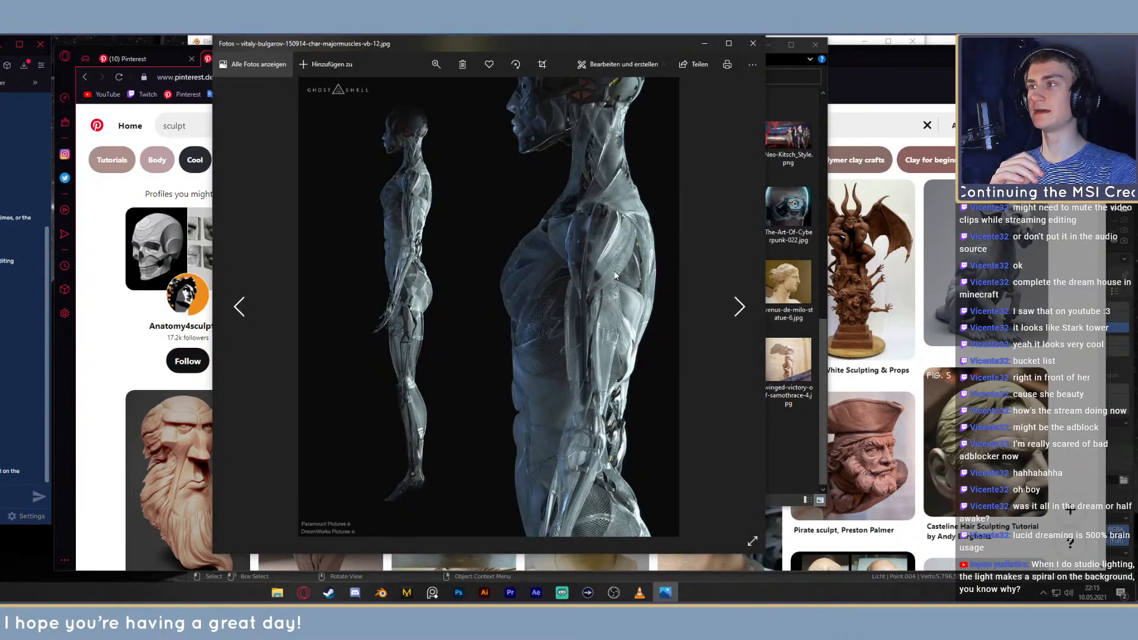
Zoom in on the shoulder details of the vitaly-bulgarov-150914-char-majormuscles-vb-12.jpg reference, and close the image
click(436, 64)
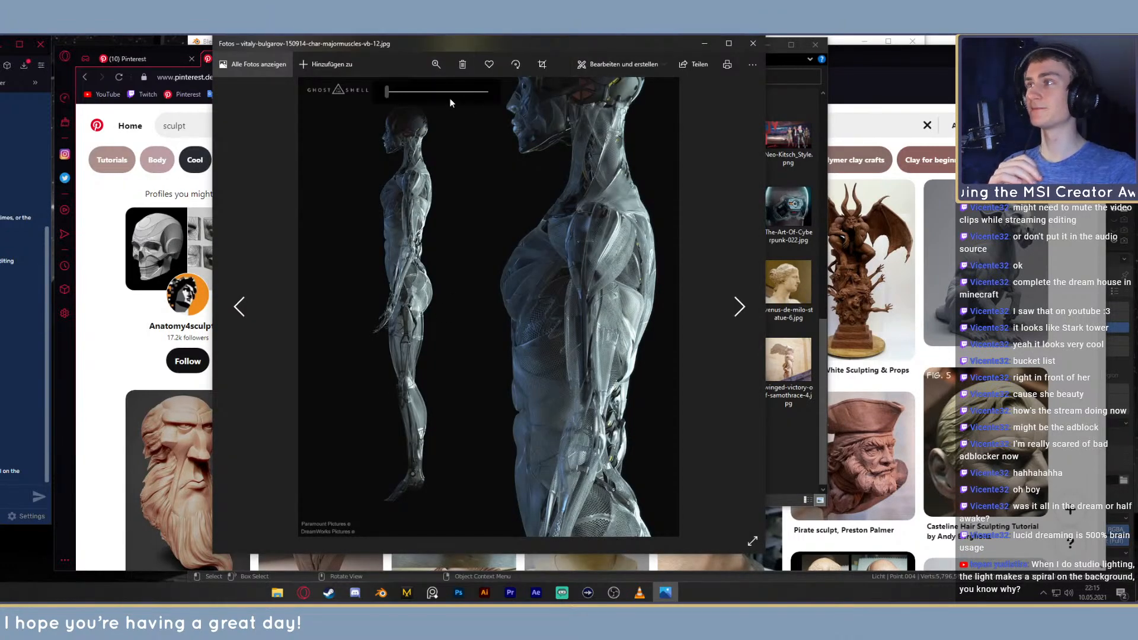
drag(387, 92, 428, 94)
drag(646, 204, 398, 387)
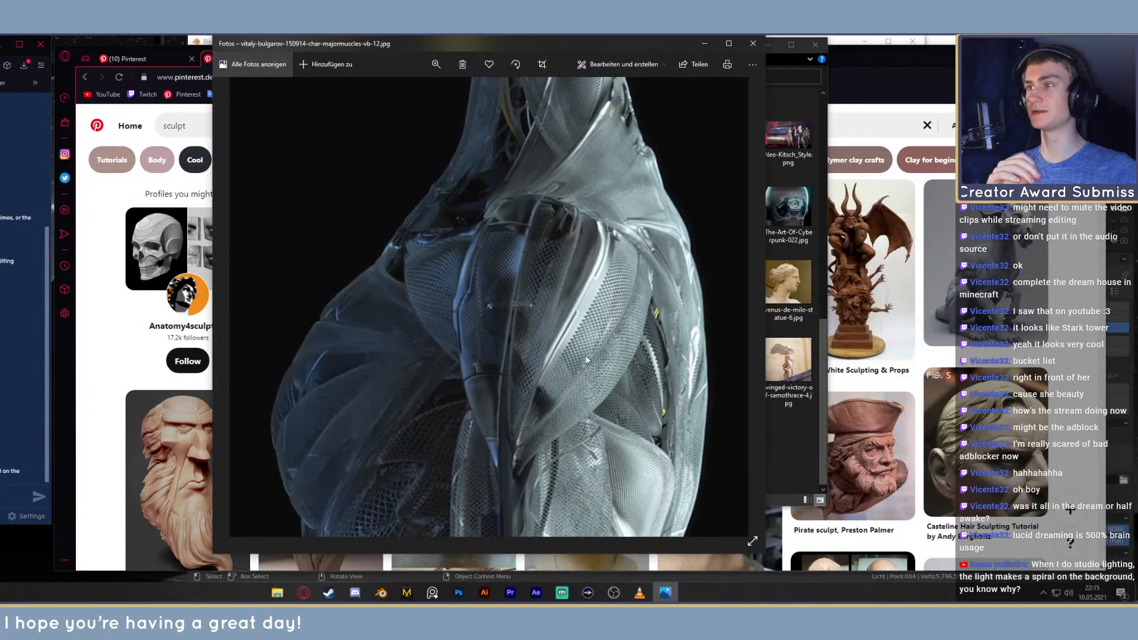
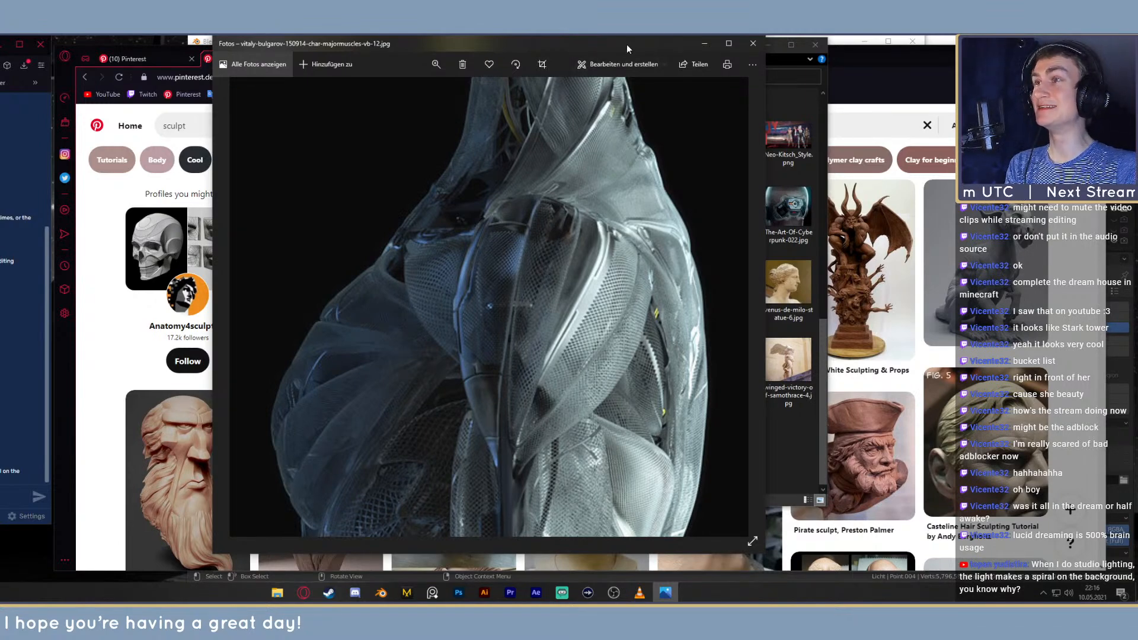
drag(627, 42, 893, 46)
click(1017, 47)
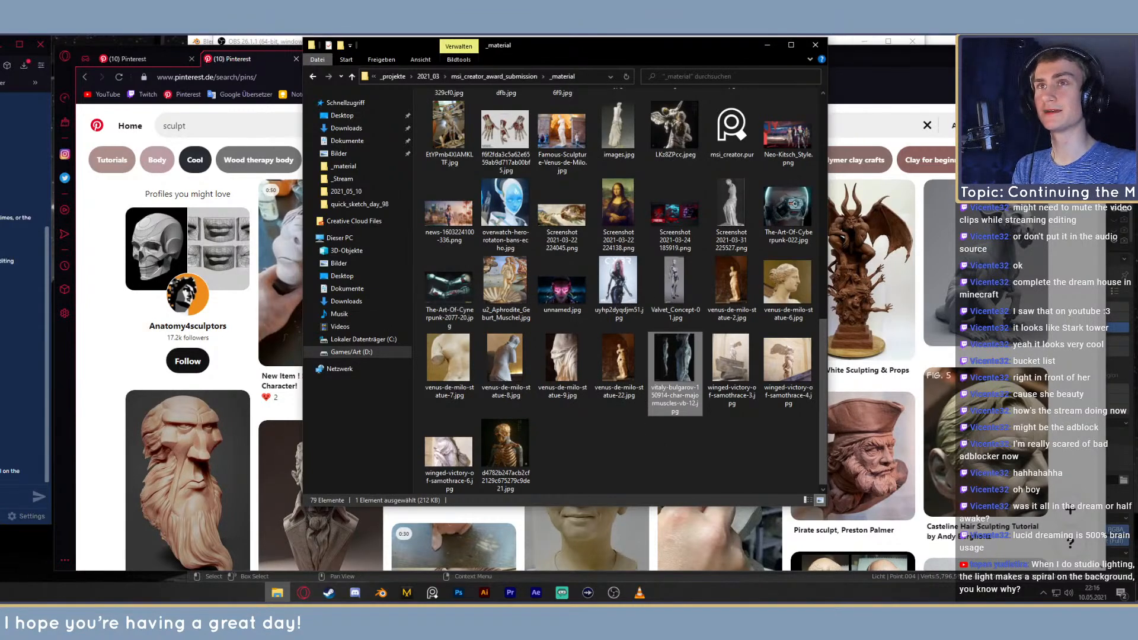
Switch to Blender and examine the statue's render result in the image editor
click(842, 44)
scroll(371, 492, up, 4)
middle_drag(371, 492, 406, 512)
scroll(406, 511, down, 2)
middle_drag(394, 470, 389, 456)
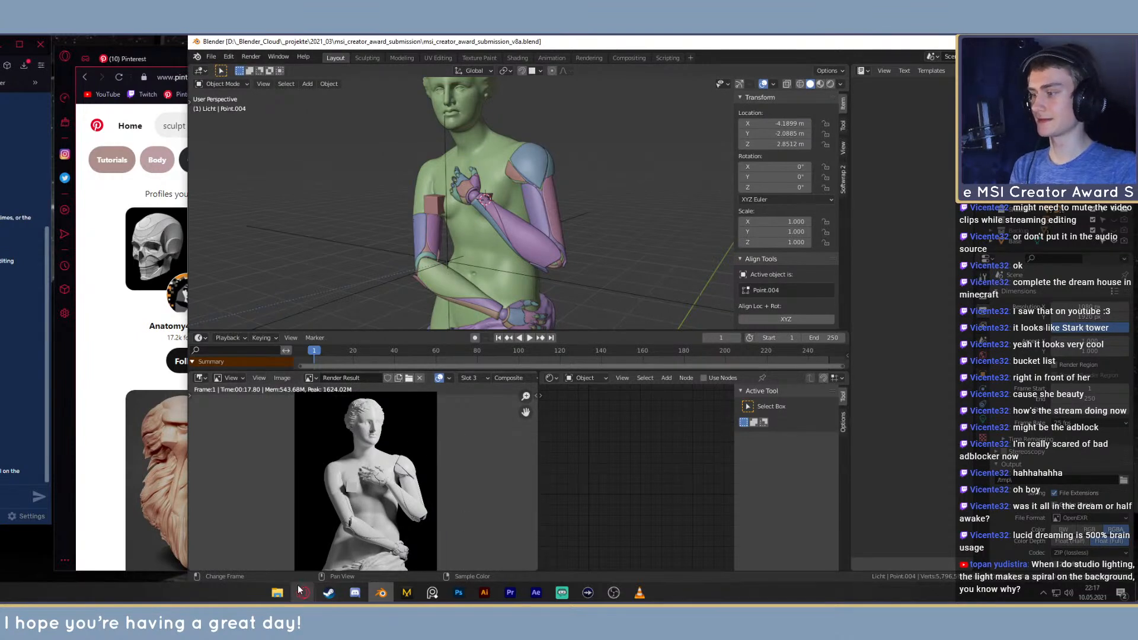
click(89, 476)
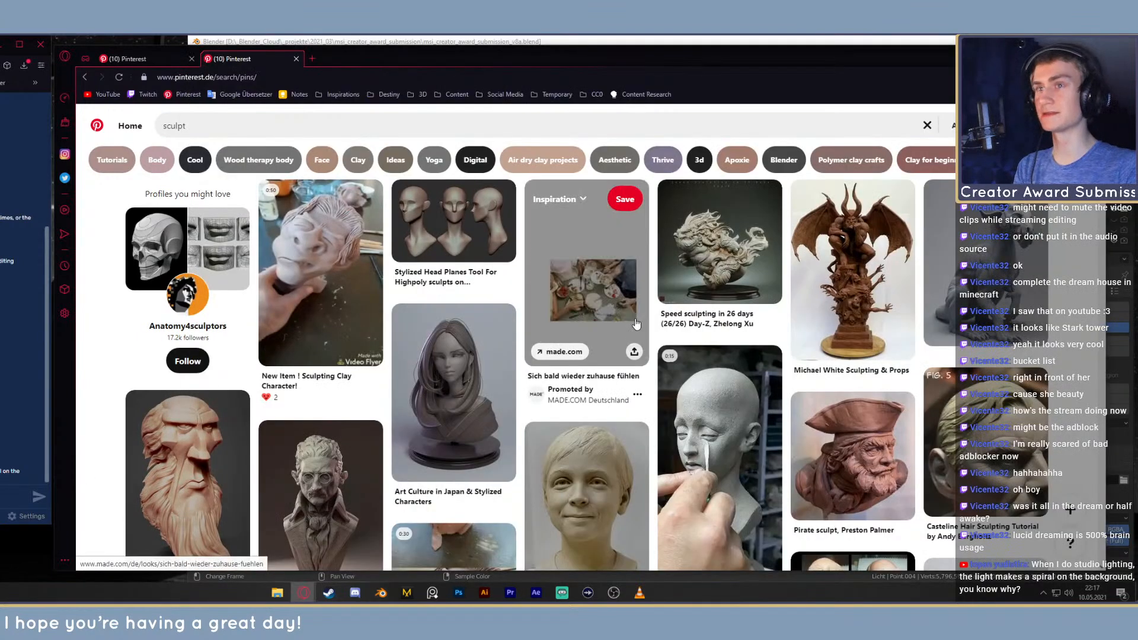
key(ctrl+Tab)
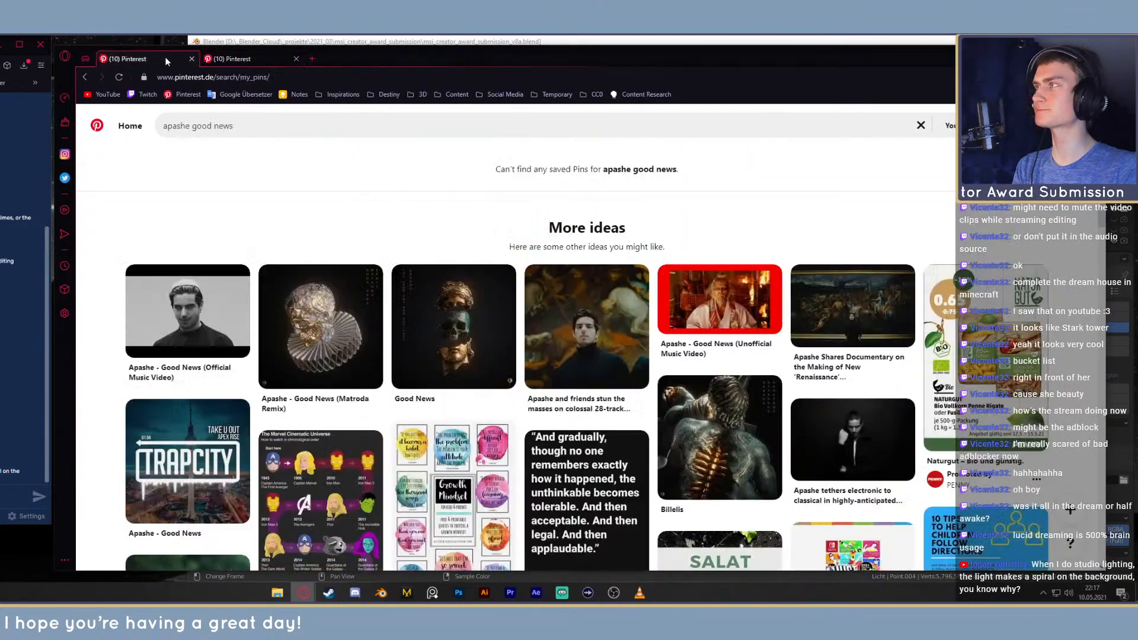
click(242, 59)
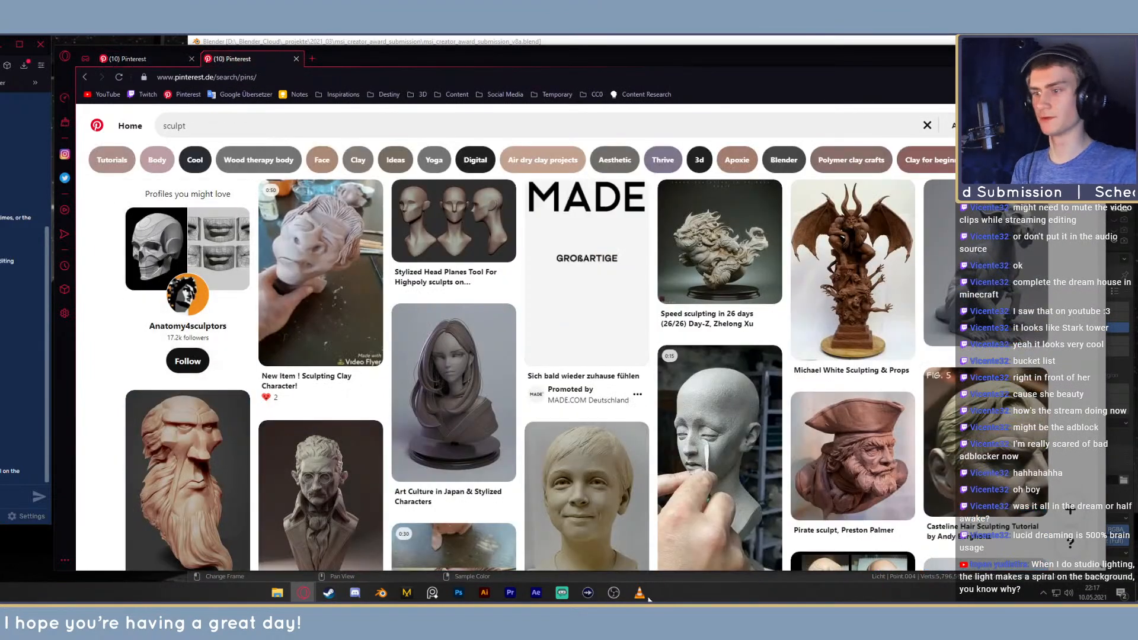
mouse_move(606, 594)
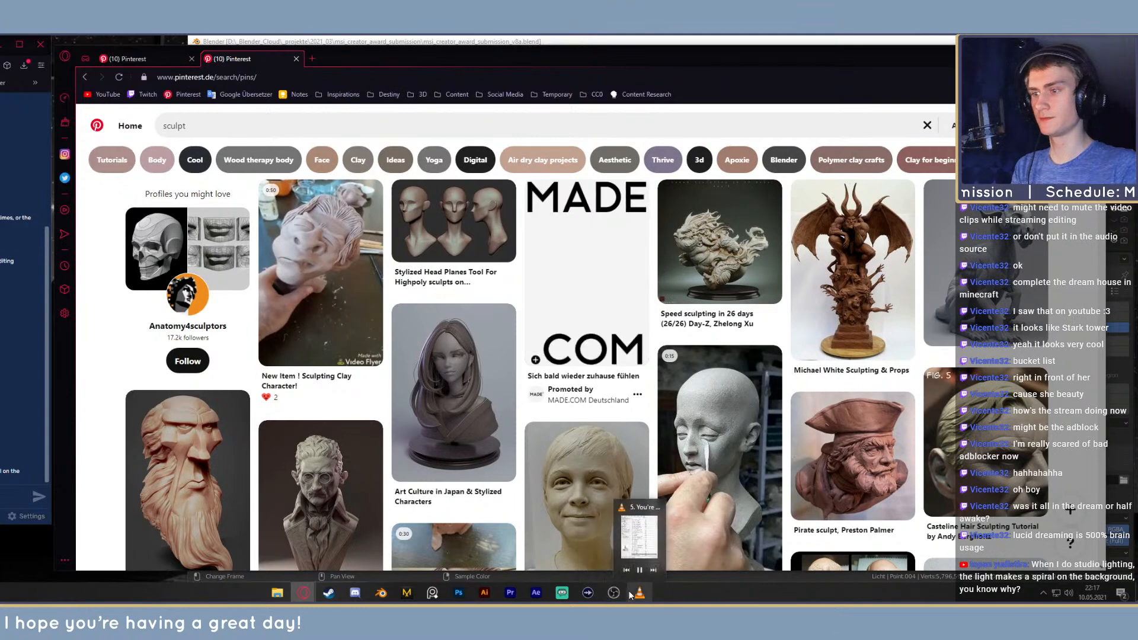
Switch to File Explorer and view the Venus de Milo bust image whose name starts with "aphrodite-dite-venus-de-milo" in the _material folder
click(281, 592)
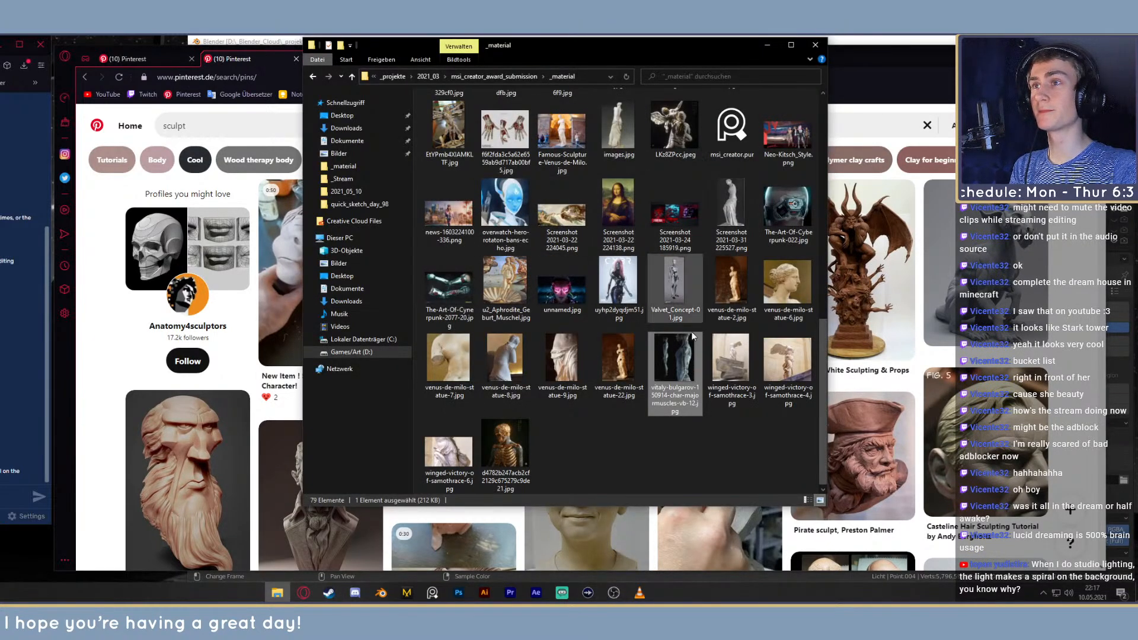
scroll(543, 114, up, 7)
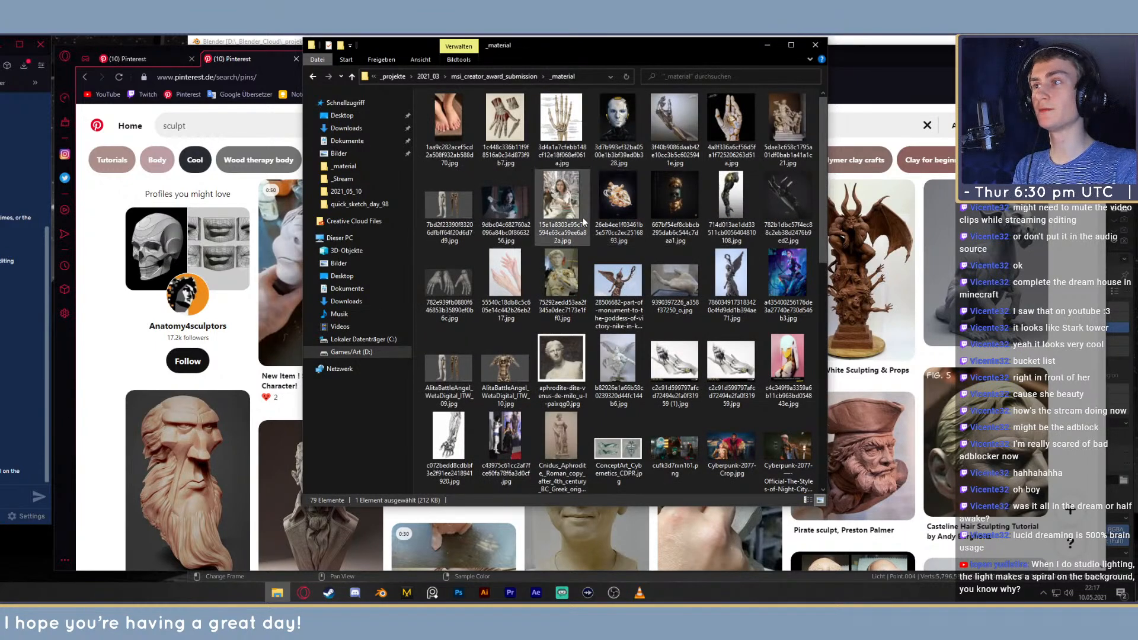
scroll(572, 389, down, 7)
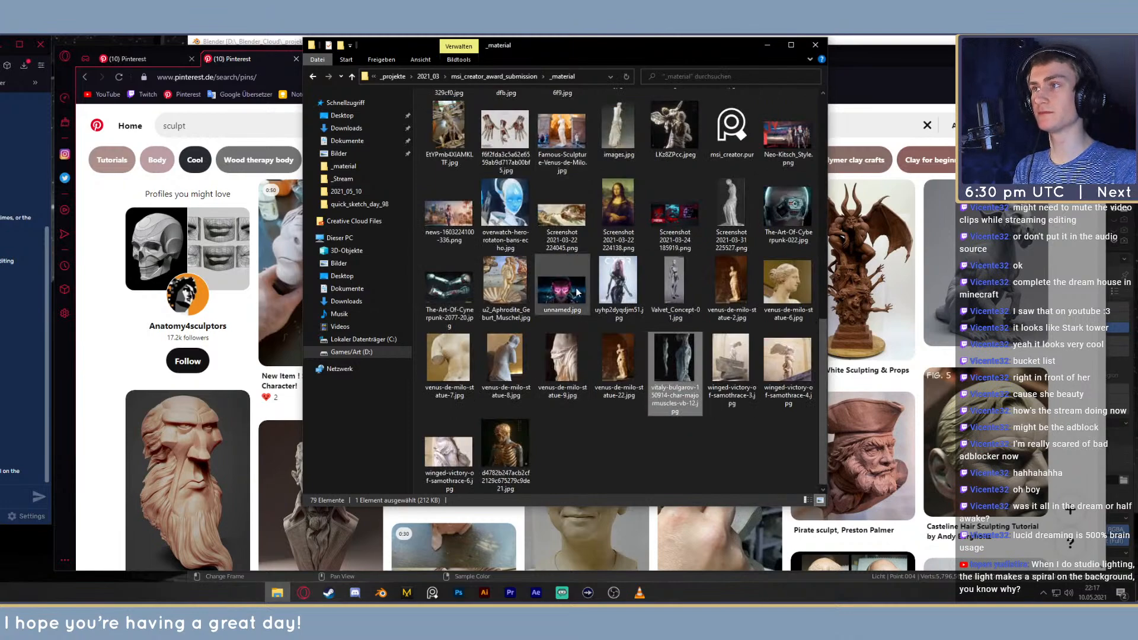
scroll(581, 294, up, 7)
click(569, 367)
double_click(569, 367)
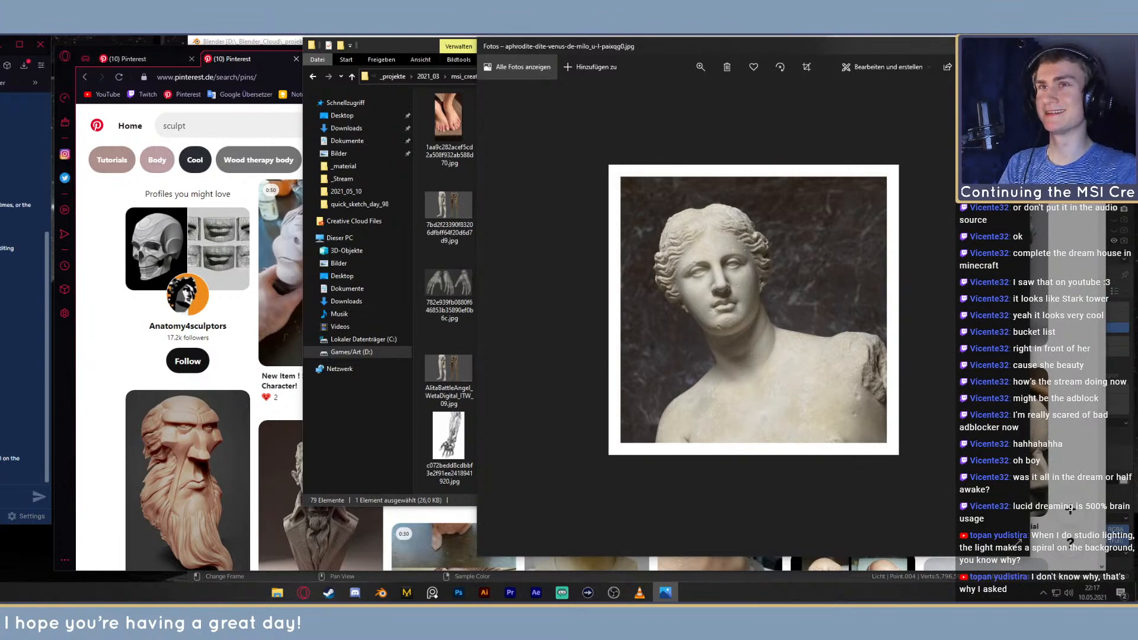
click(1018, 46)
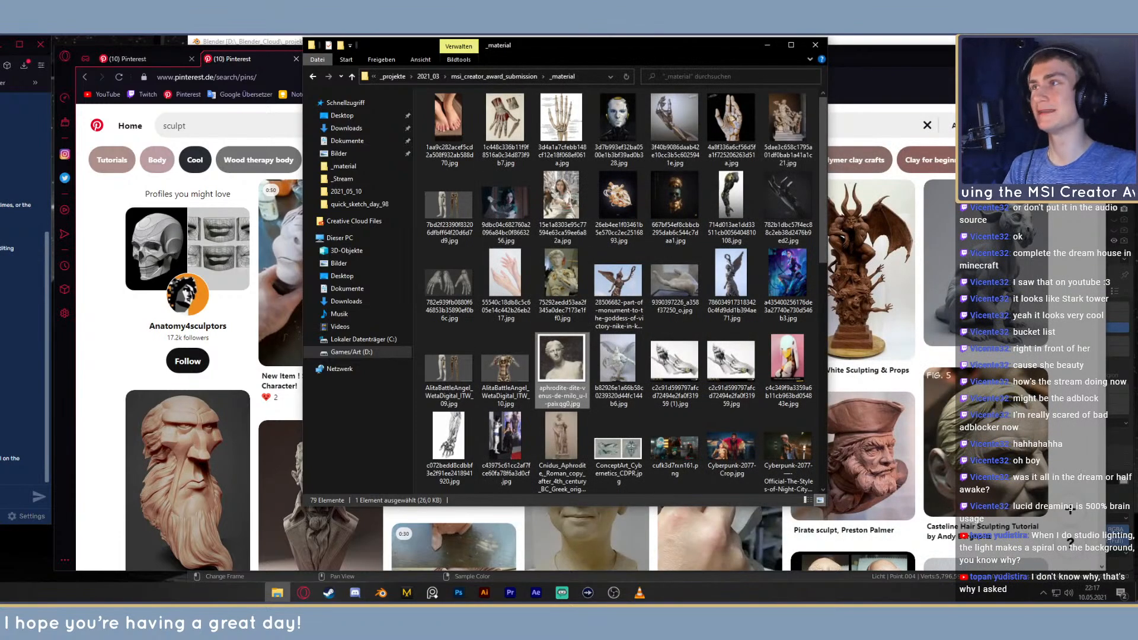
Switch to the browser and search Google for "studio lighting spiral" in a new tab
click(897, 61)
click(312, 59)
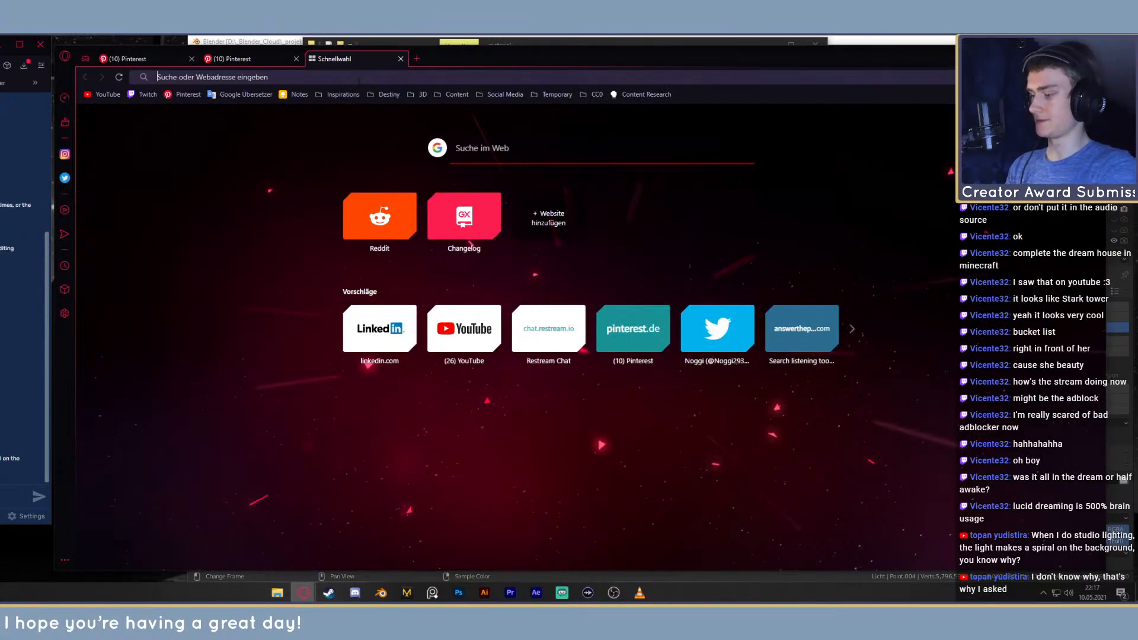
text(studio lighting)
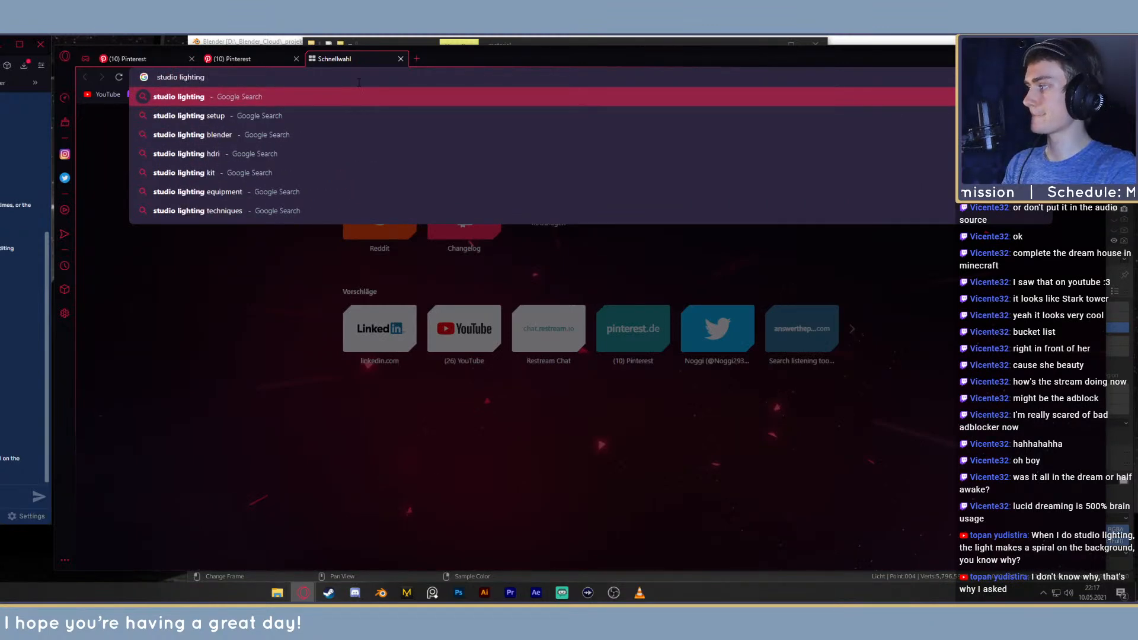
text(spirral)
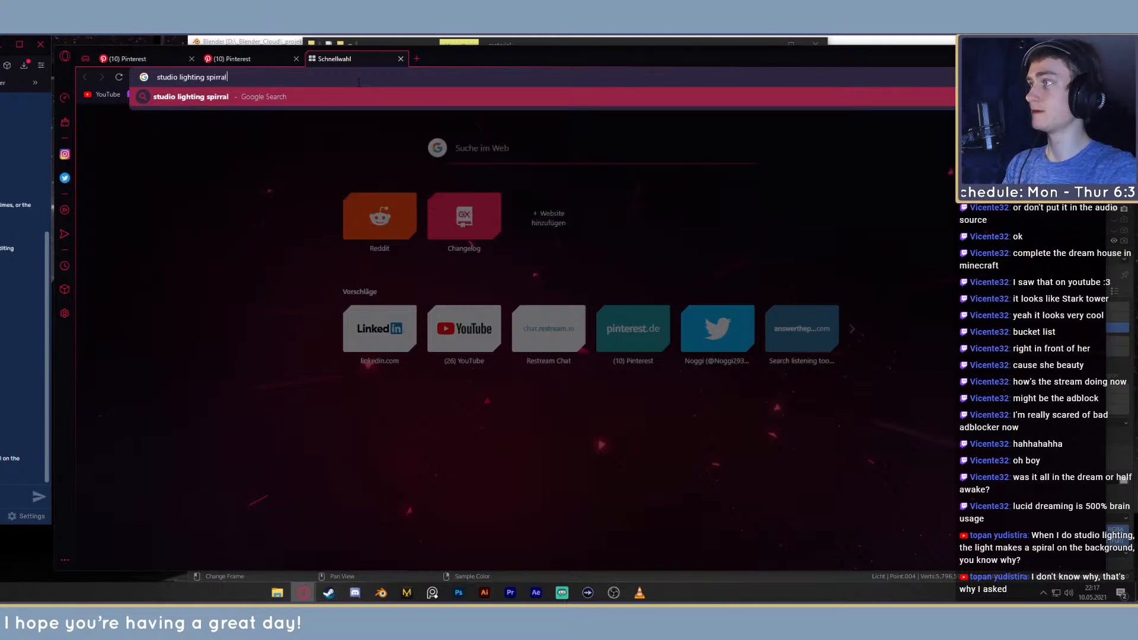
key(Return)
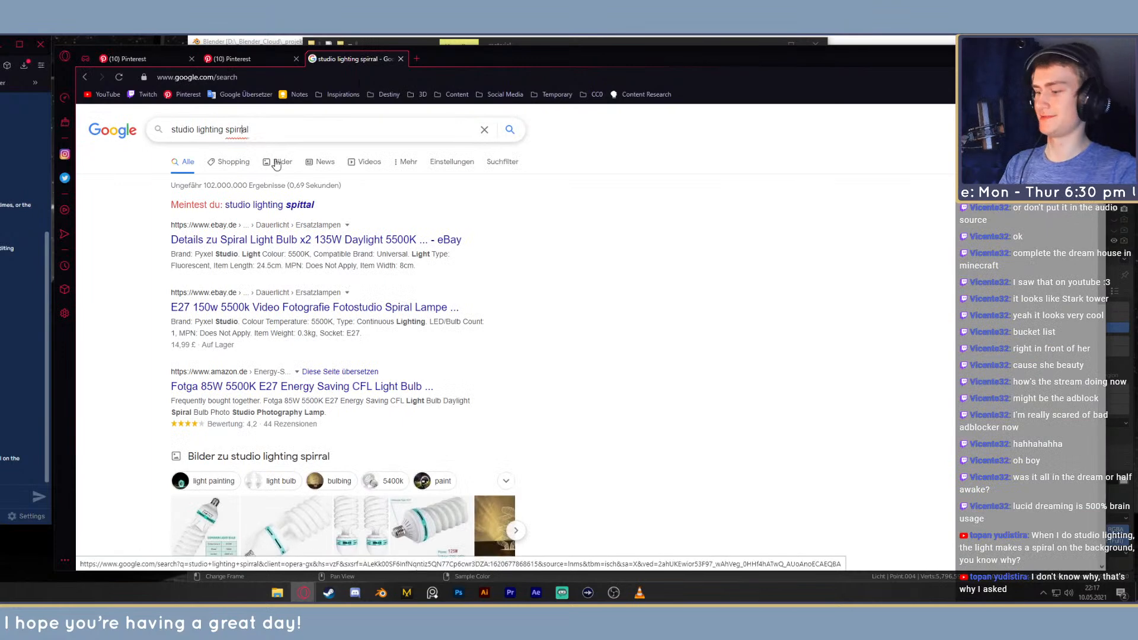
click(204, 205)
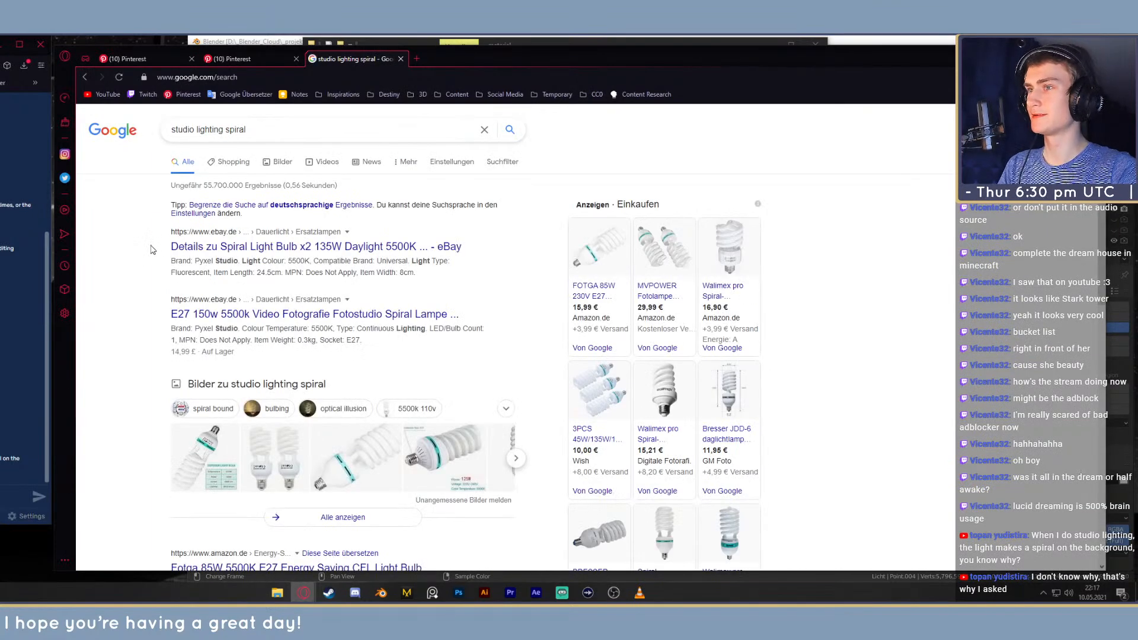
drag(271, 128, 223, 135)
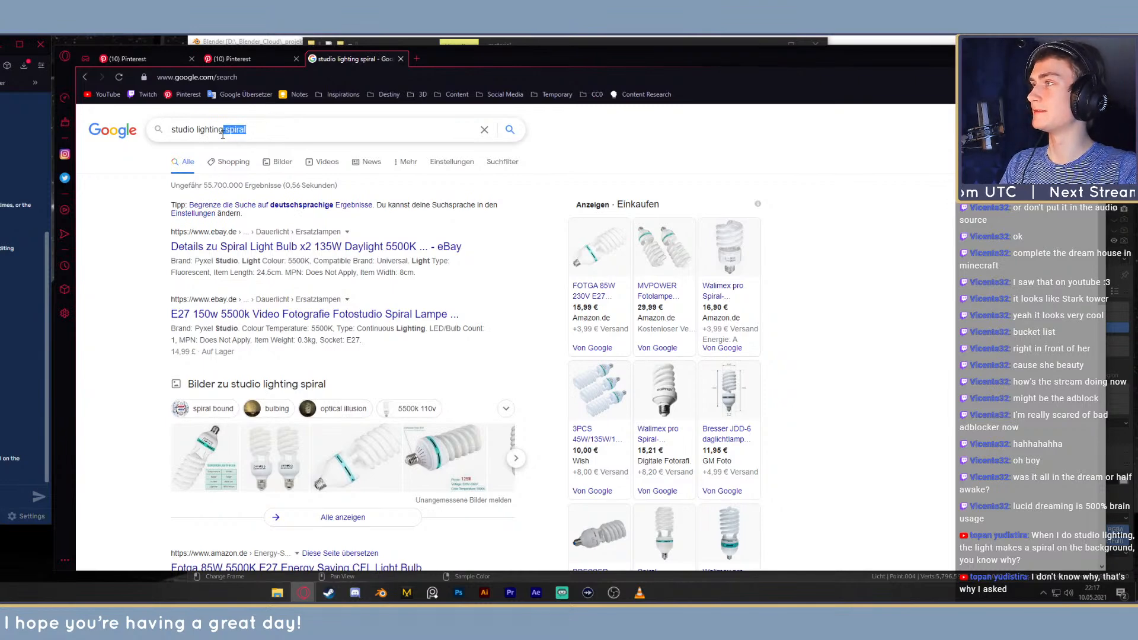
click(275, 130)
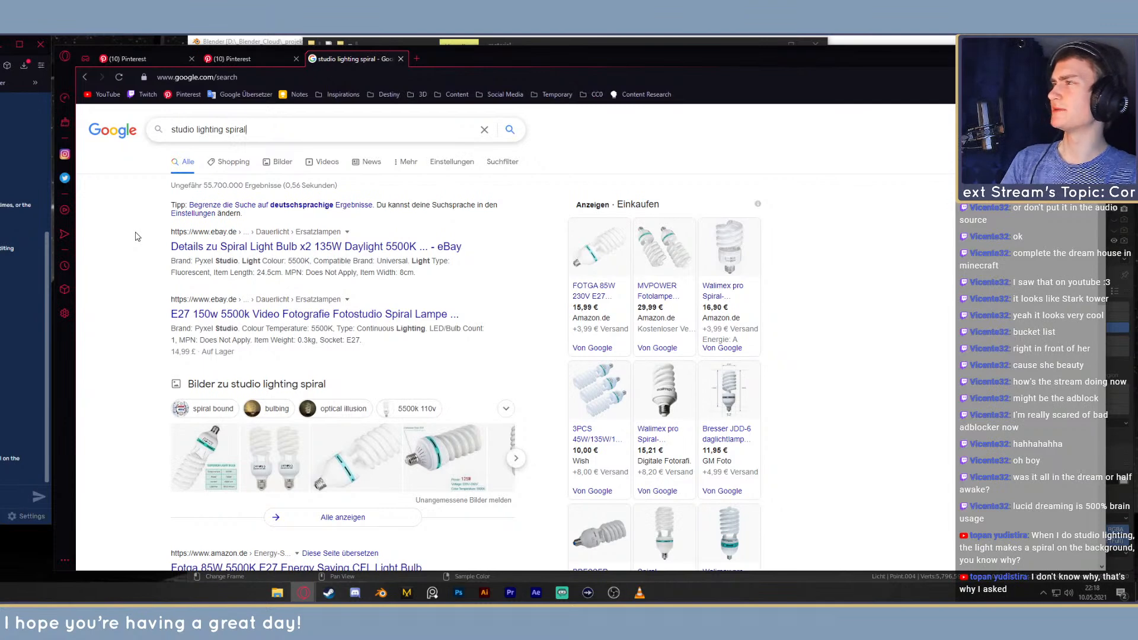
Open the Games/Art (D:) drive in a new File Explorer window and go to _Blender_Cloud\_resourcen\HDRIs
click(276, 593)
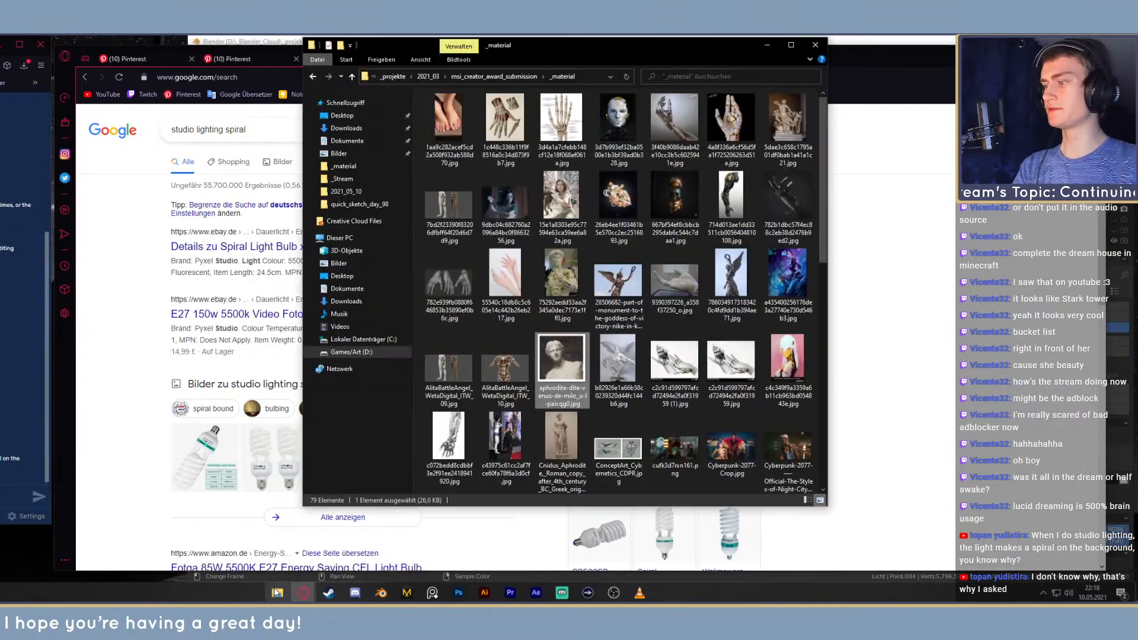
right_click(353, 354)
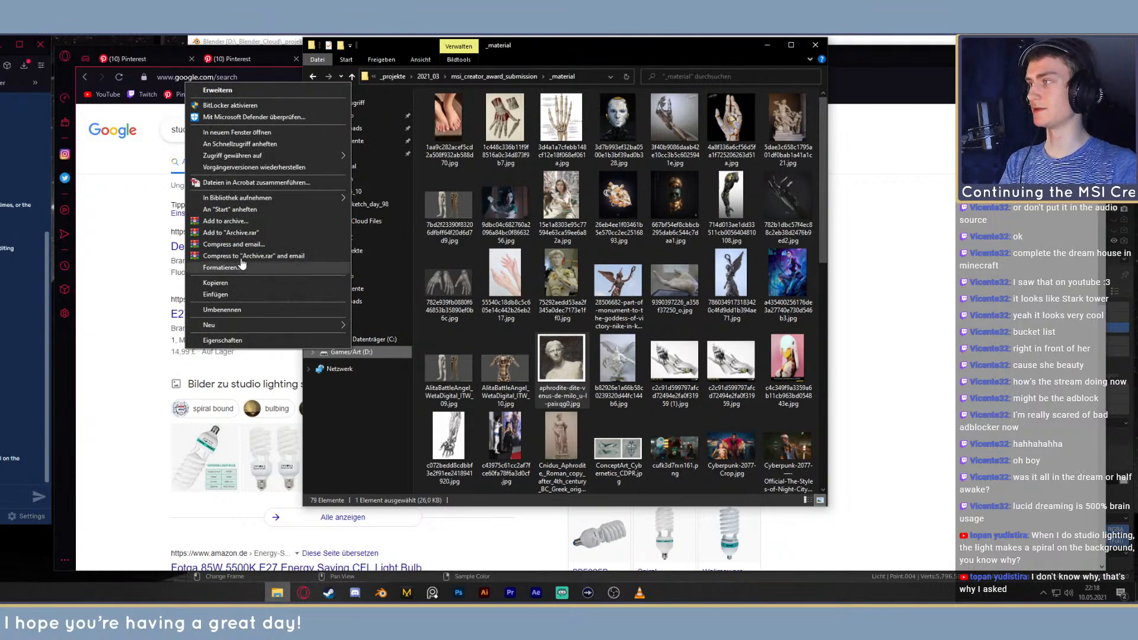
click(234, 132)
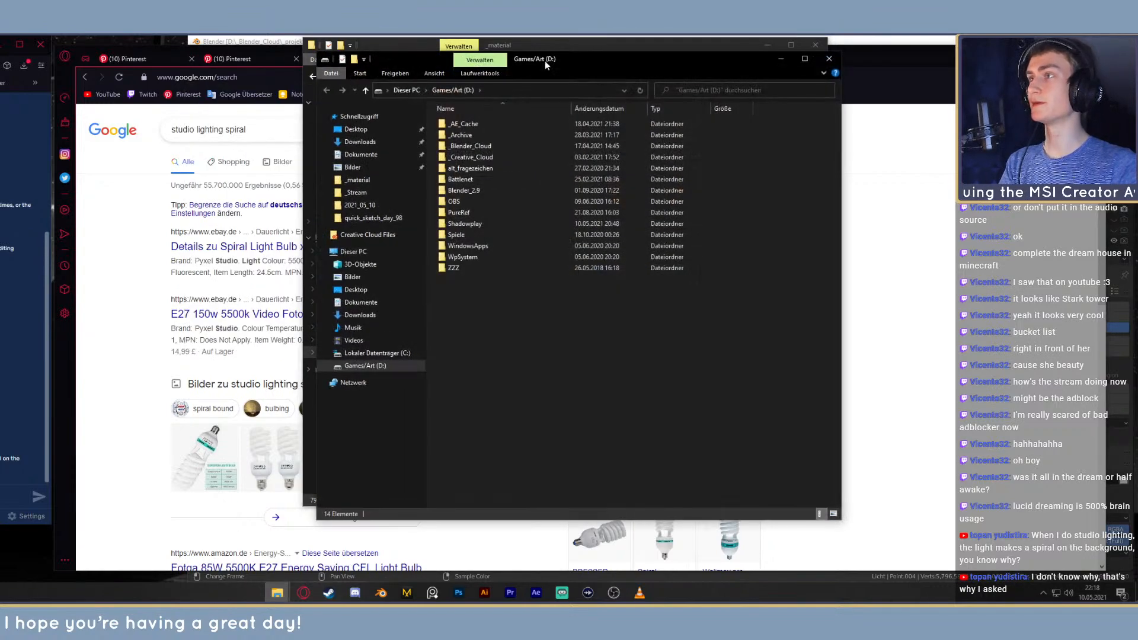
drag(528, 65, 549, 66)
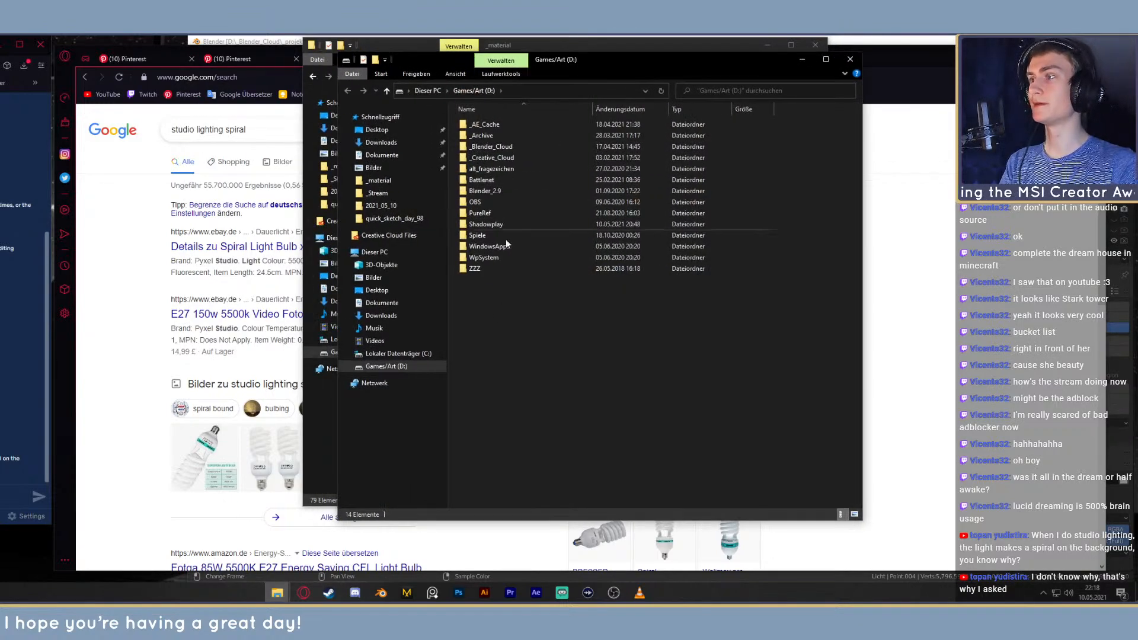
double_click(492, 147)
double_click(484, 170)
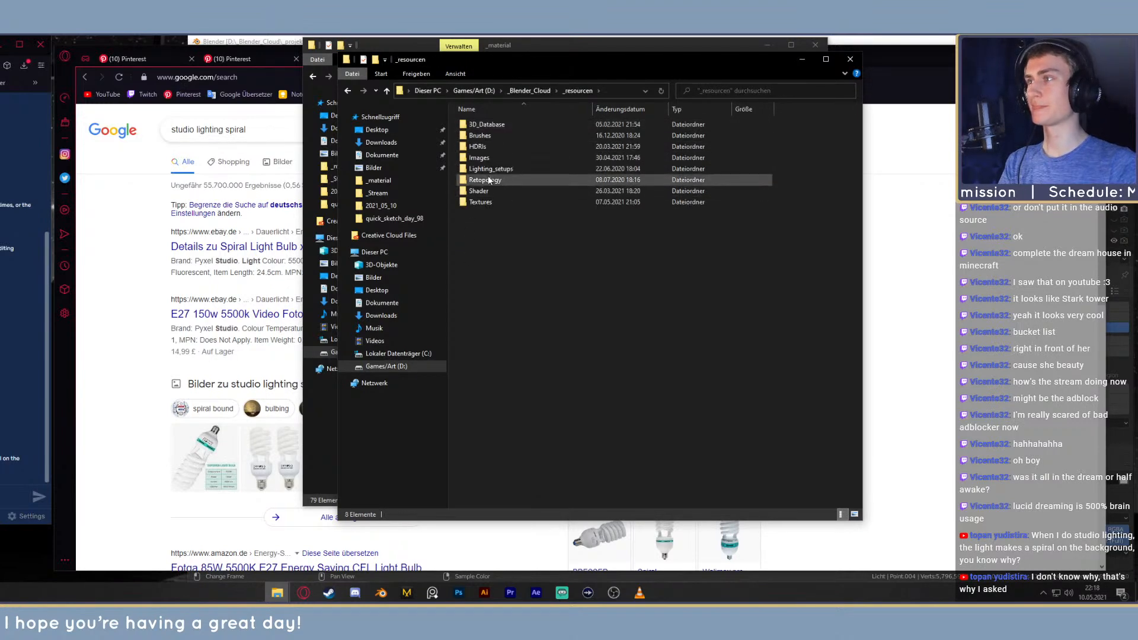
double_click(489, 147)
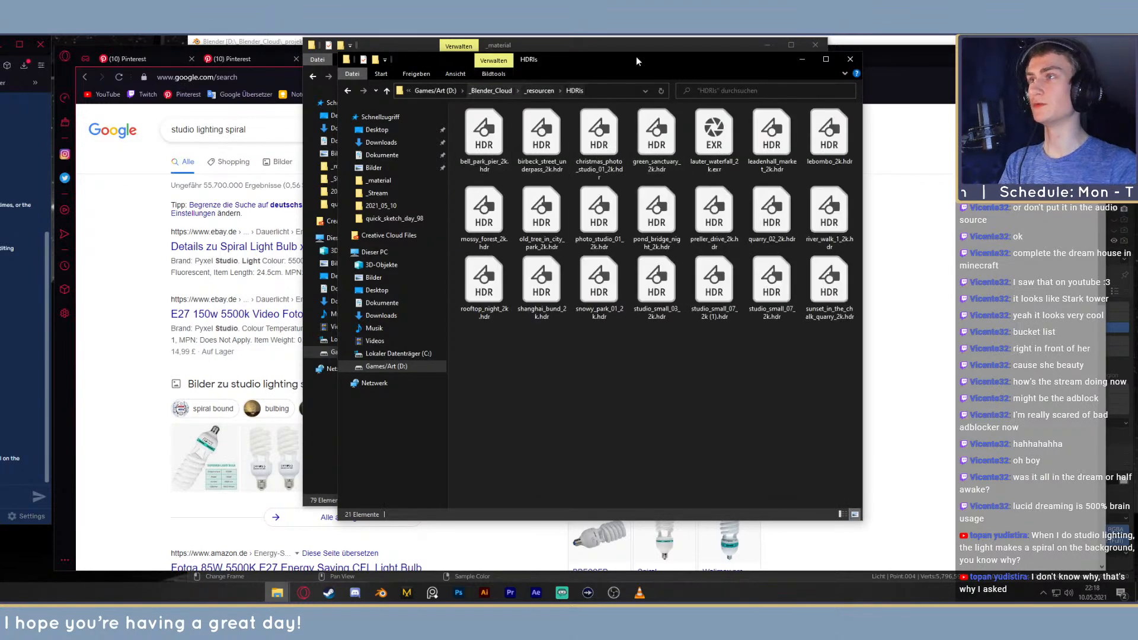
drag(662, 61, 602, 60)
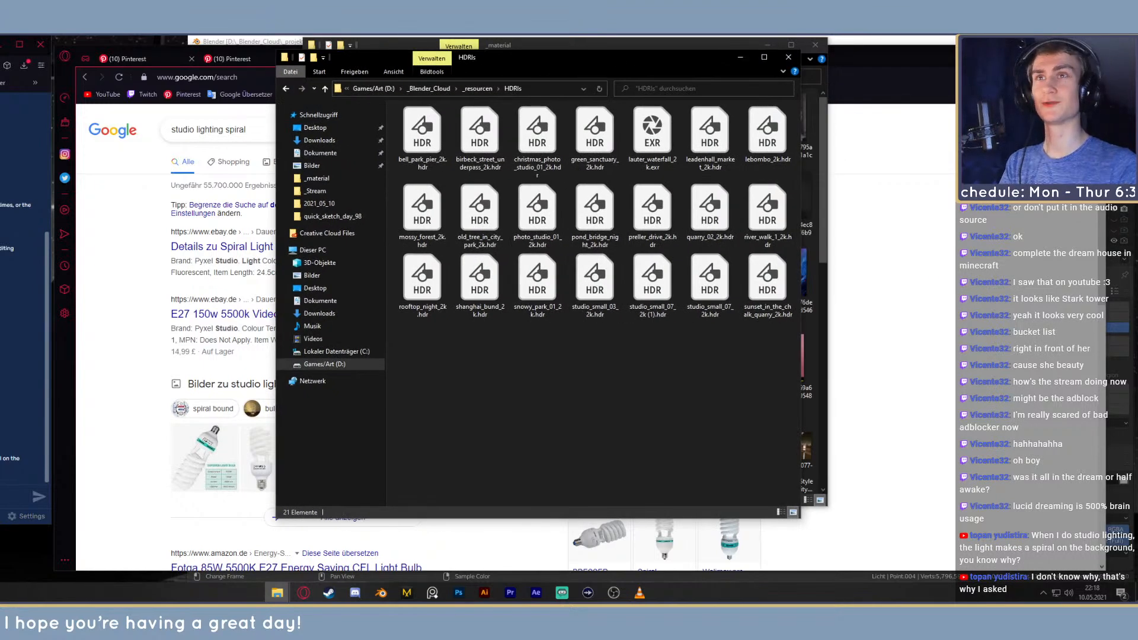
Load the studio_small_07_2k HDRI from the HDRIs folder into Blender's image editor and inspect its studio lighting
click(1120, 136)
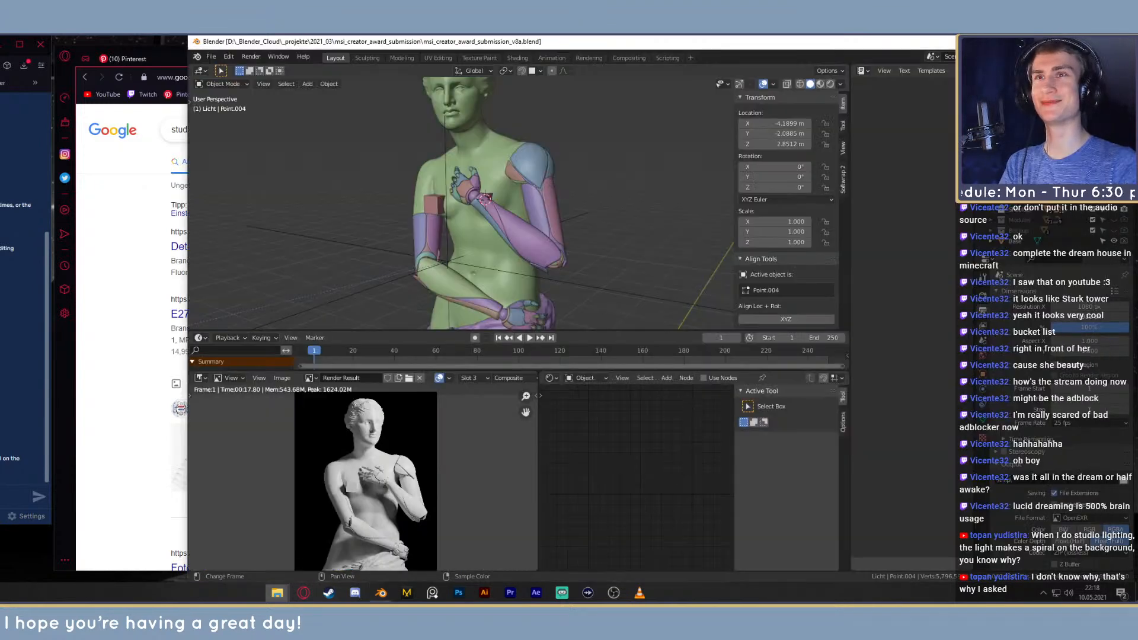
click(279, 593)
click(308, 552)
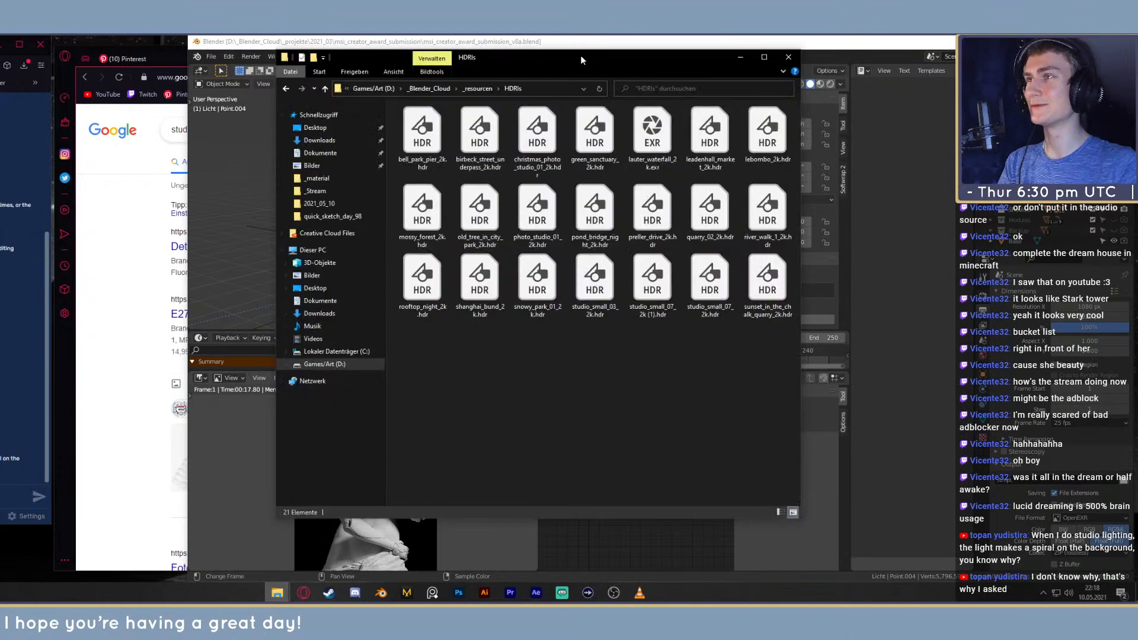
drag(491, 53, 844, 53)
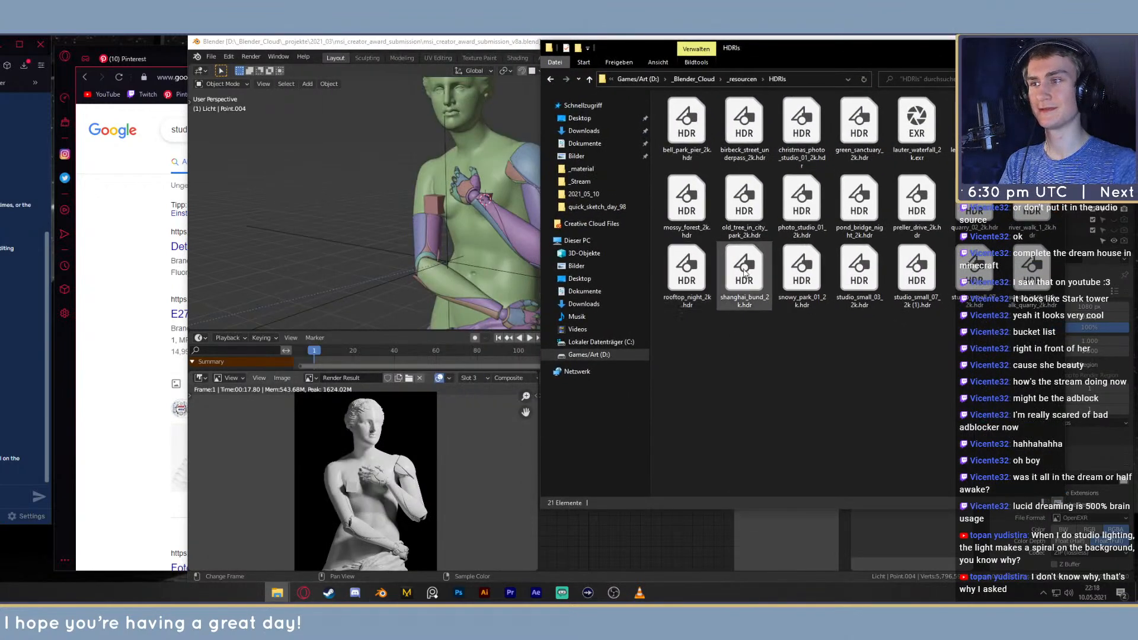
drag(906, 272, 340, 476)
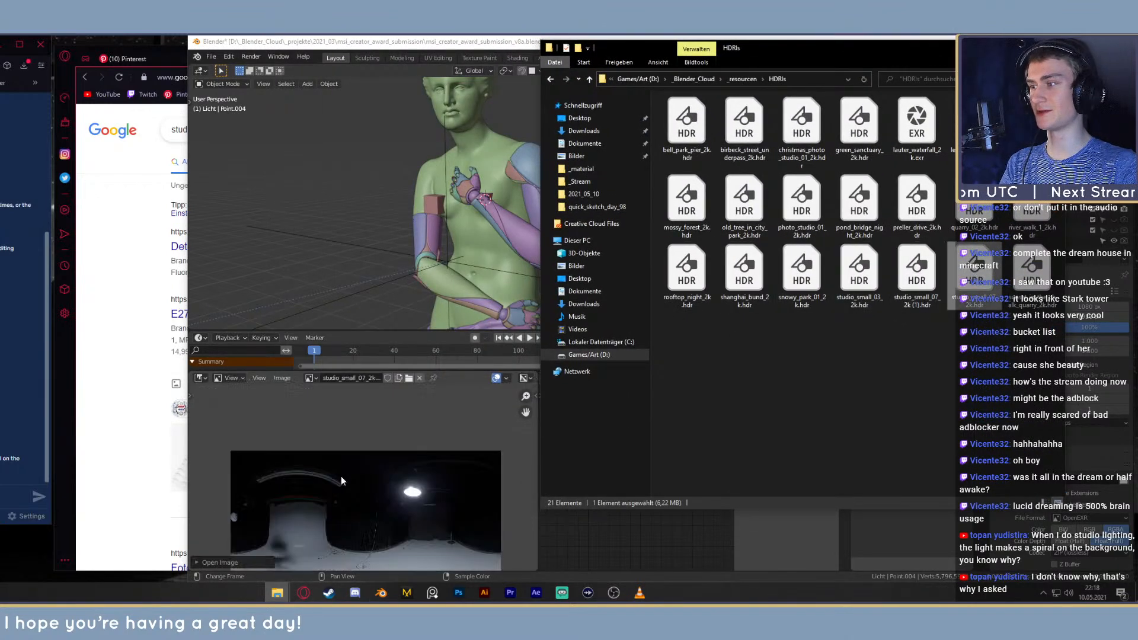
scroll(397, 494, up, 4)
middle_drag(411, 522, 391, 461)
scroll(390, 458, down, 3)
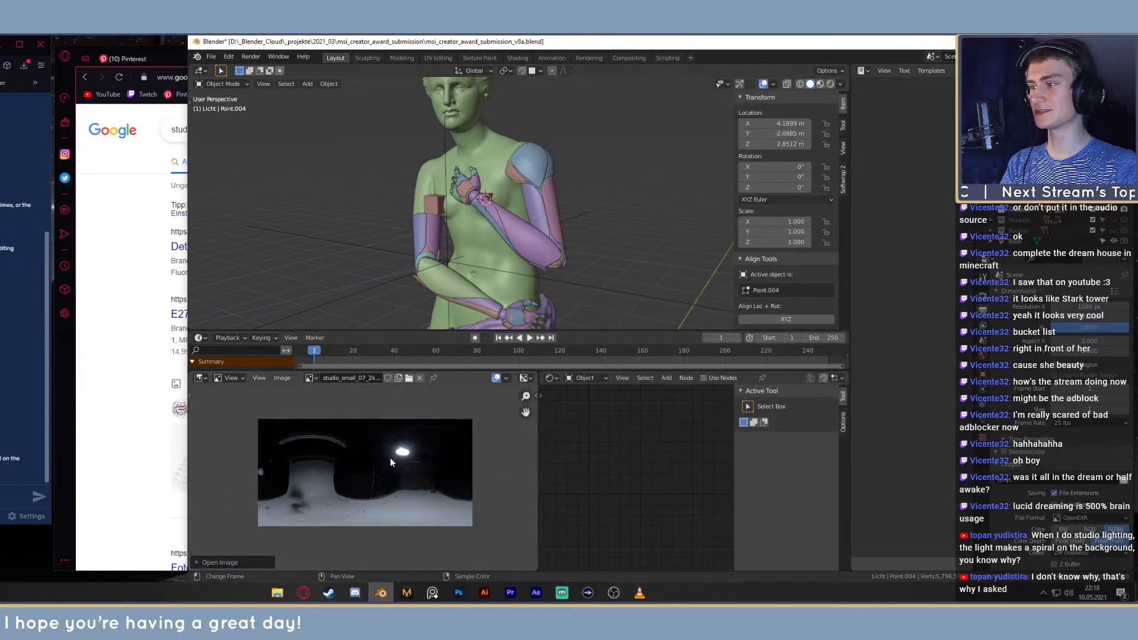
scroll(386, 459, up, 1)
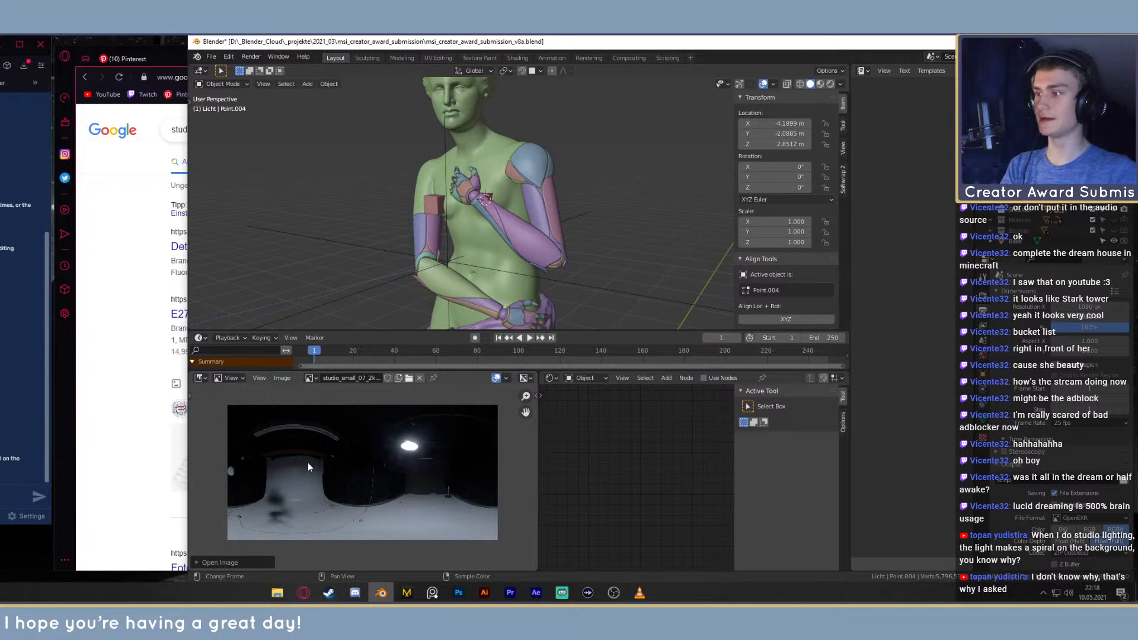
Load the studio_small_03_2k HDRI from the HDRIs folder in File Explorer into Blender's image editor to view its softbox lighting
mouse_move(277, 593)
click(305, 552)
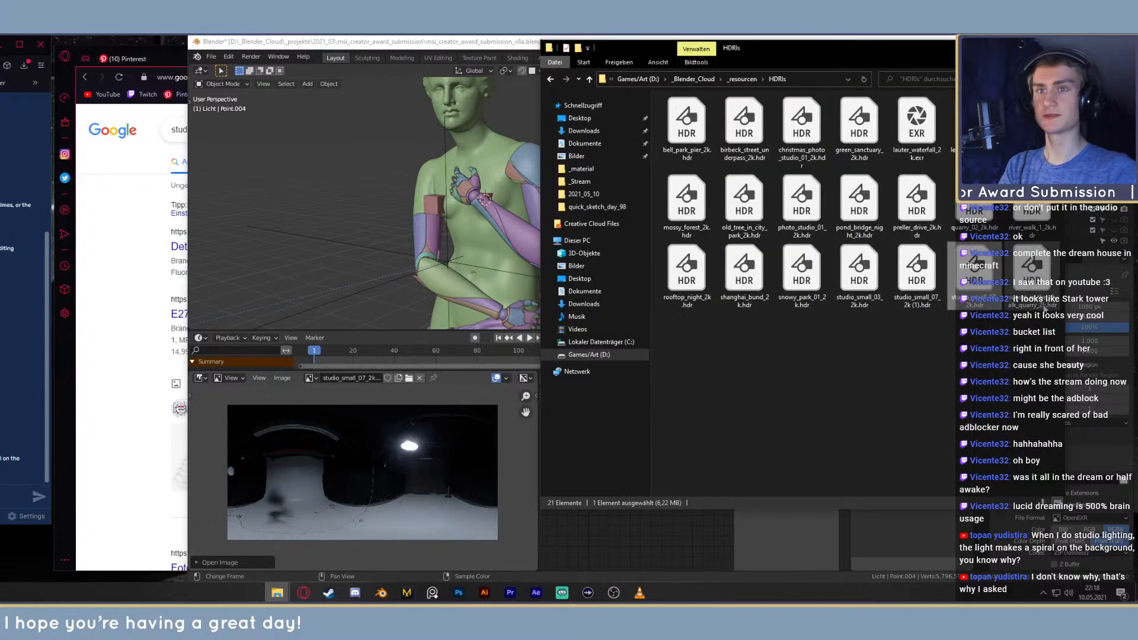
drag(873, 271, 280, 523)
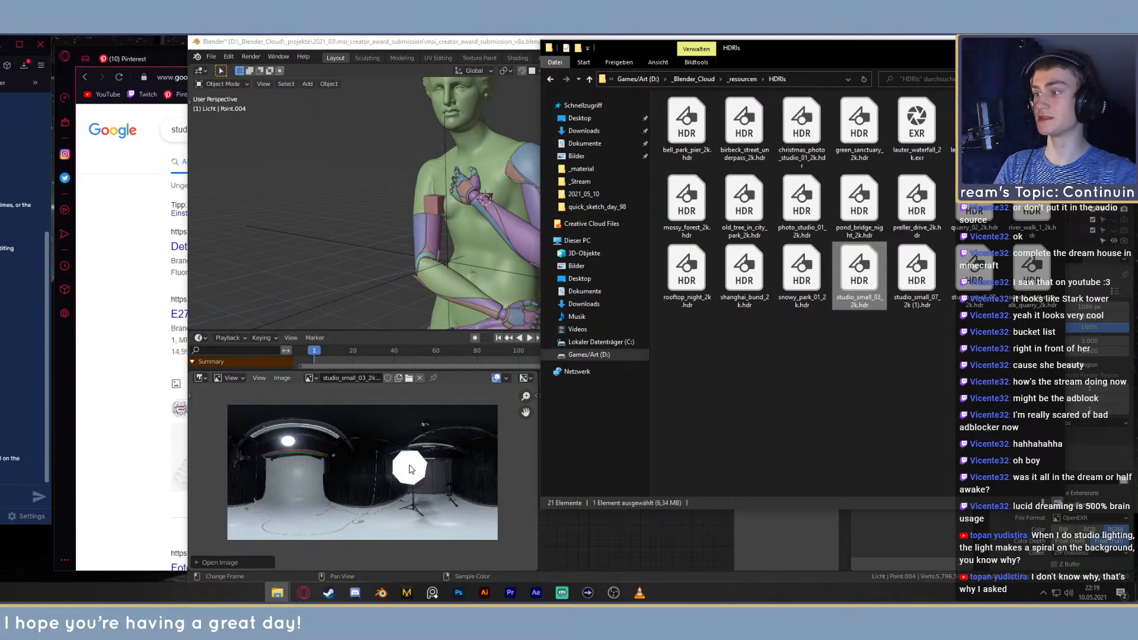
Select the small point light above the statue and the large one beside it in Blender, and examine their placement around the figure
click(514, 42)
scroll(524, 220, down, 7)
middle_drag(524, 223, 537, 220)
click(543, 141)
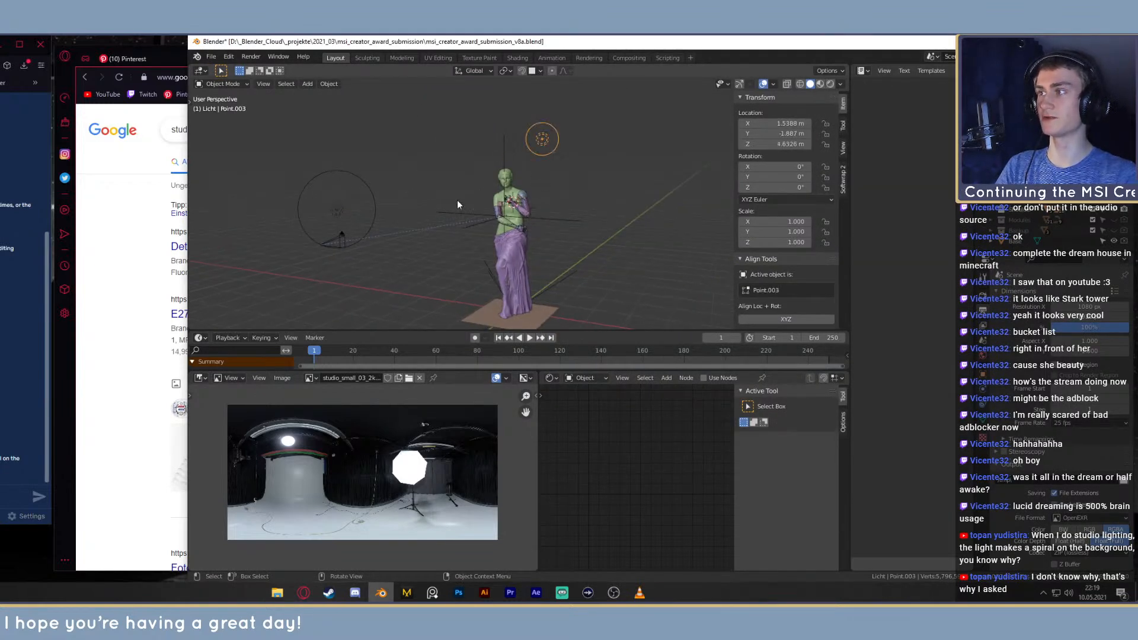
click(331, 216)
middle_drag(330, 216, 502, 246)
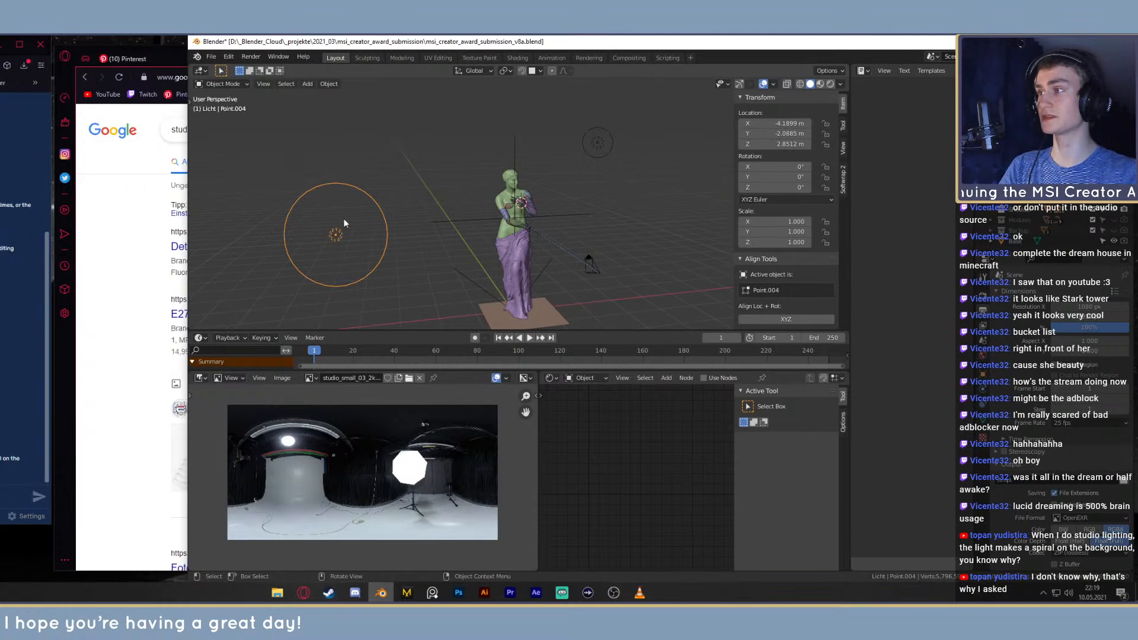
middle_drag(469, 252, 516, 238)
scroll(485, 256, up, 3)
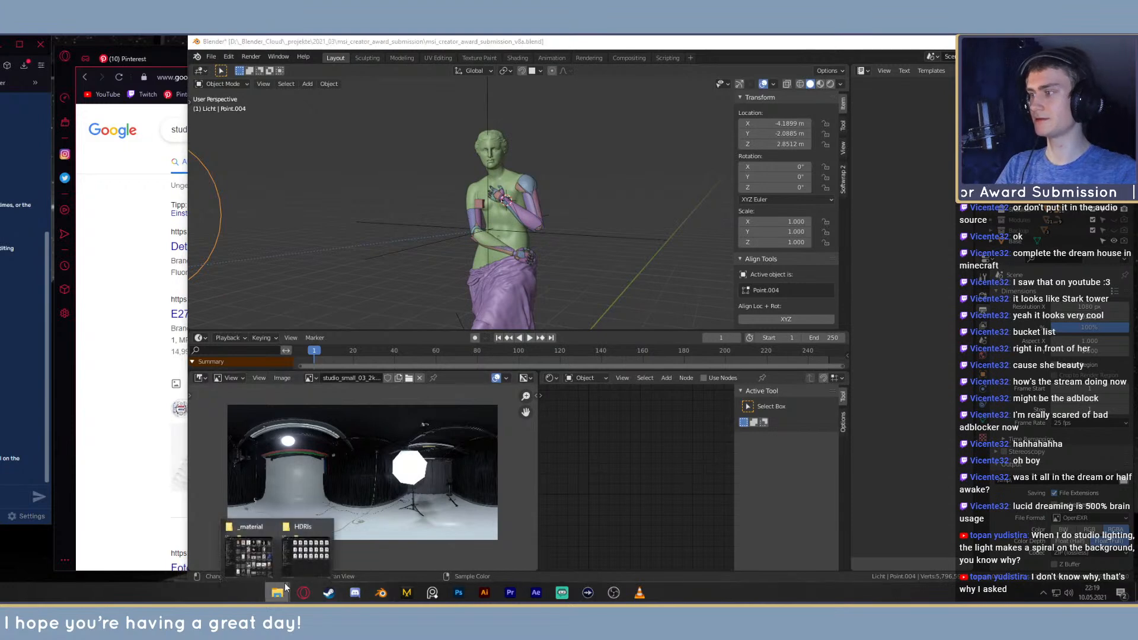
Switch to the HDRIs folder in File Explorer and load photo_studio_01_2k.hdr into Blender's image editor for preview
click(285, 542)
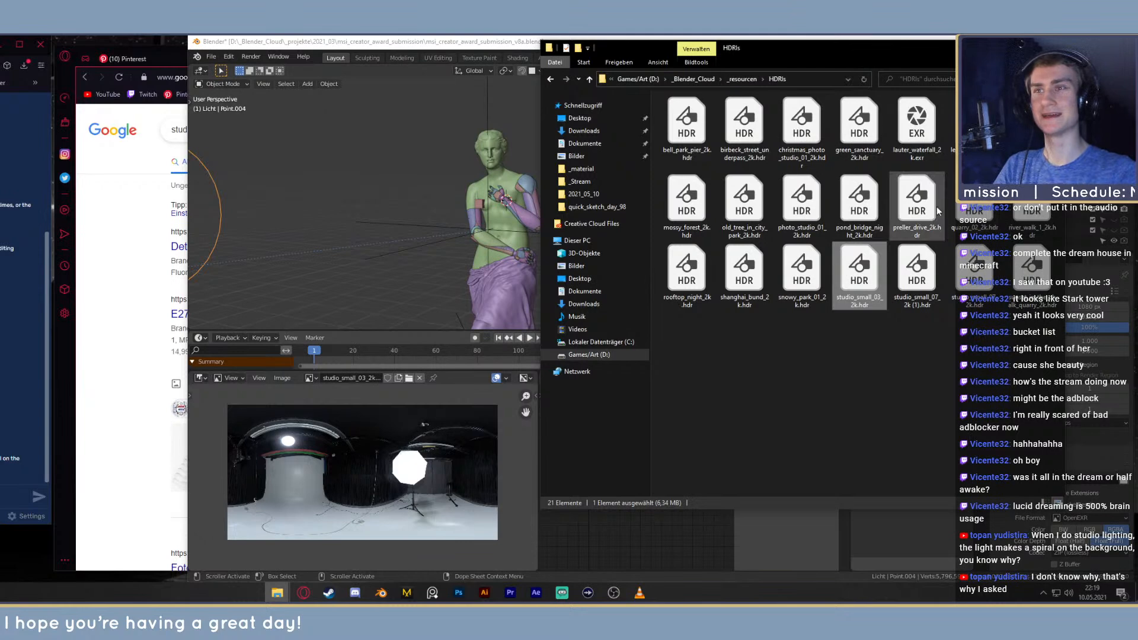
drag(801, 212, 362, 492)
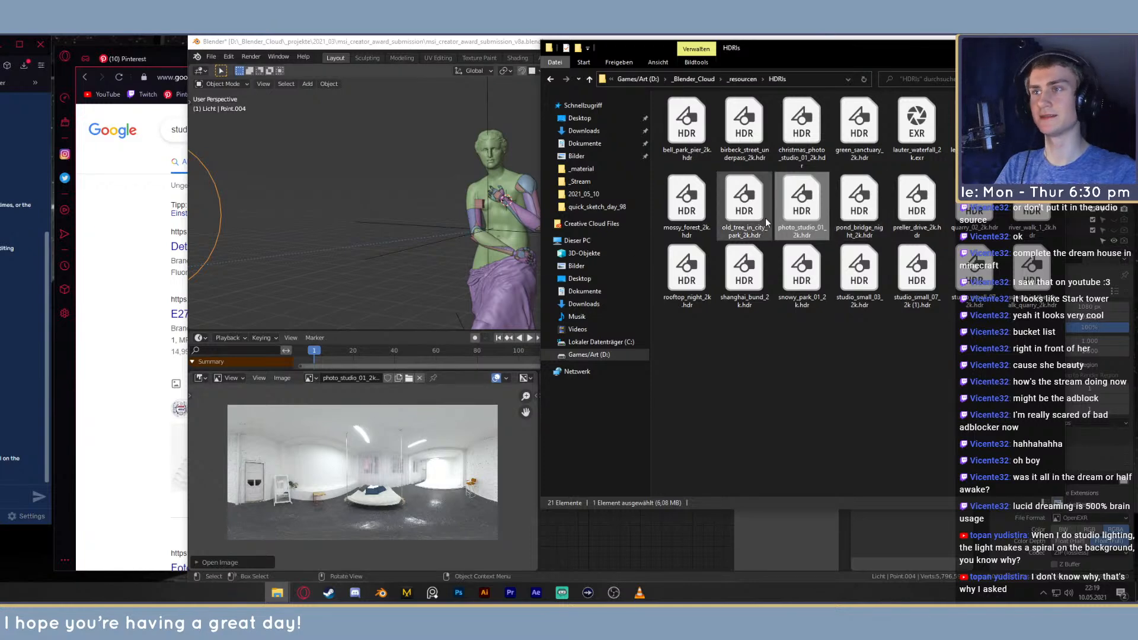
Switch to the Opera browser, search the web for "hdri haven" and open the HDRI Haven website
click(304, 593)
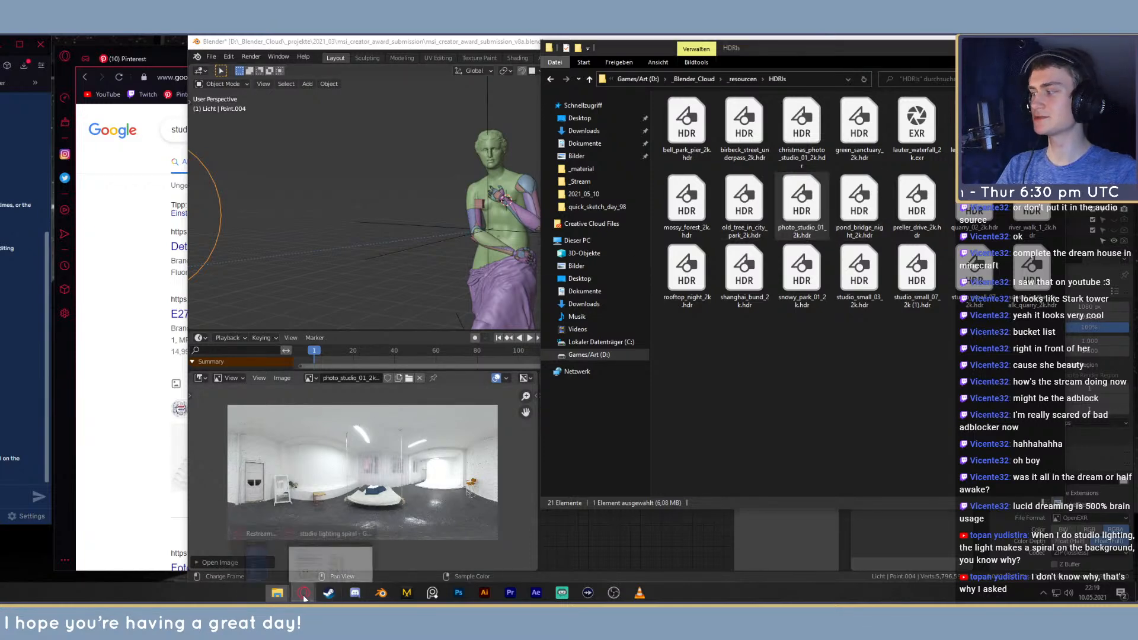
click(330, 557)
click(411, 78)
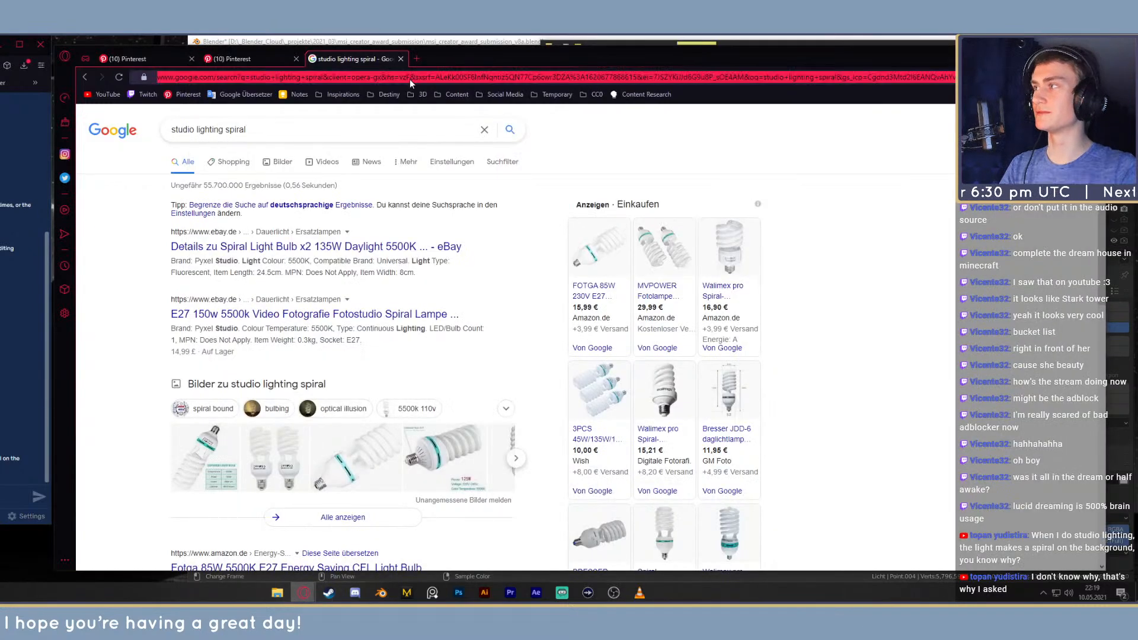
text(hdri )
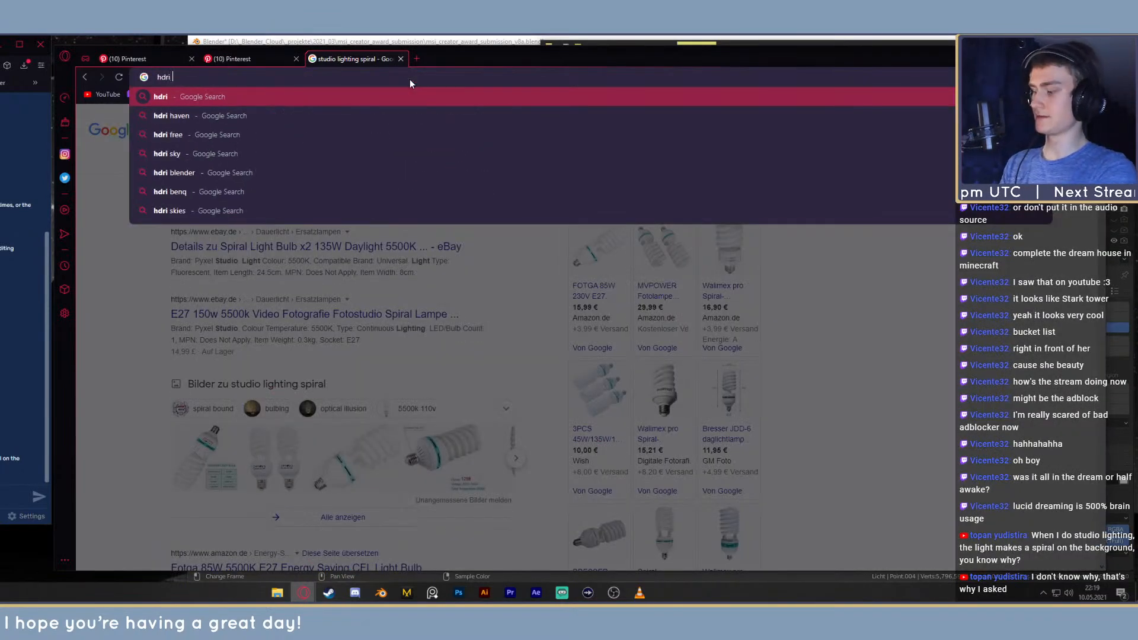
text(haven)
key(Return)
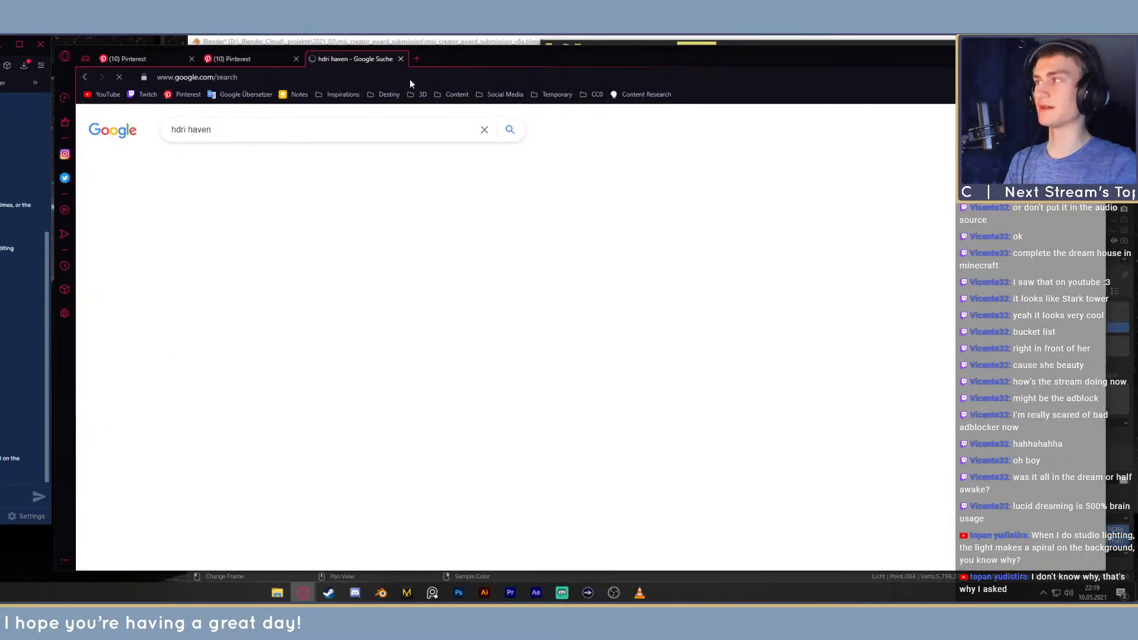
click(204, 220)
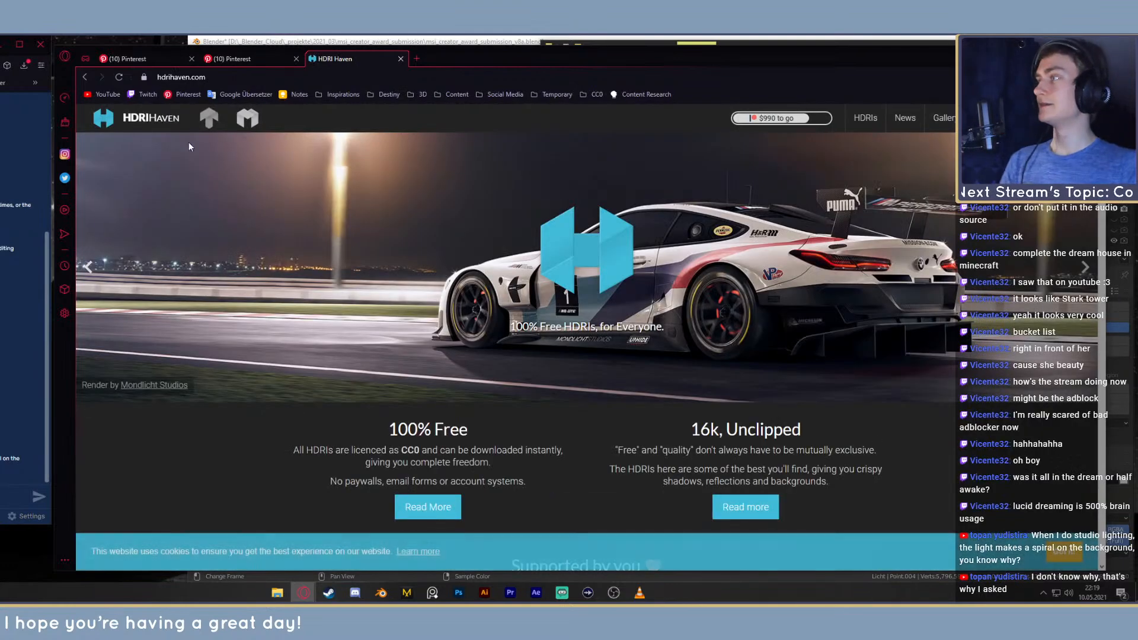
Open the HDRI catalogue's Studio category and look through the available studio lighting environments
click(866, 118)
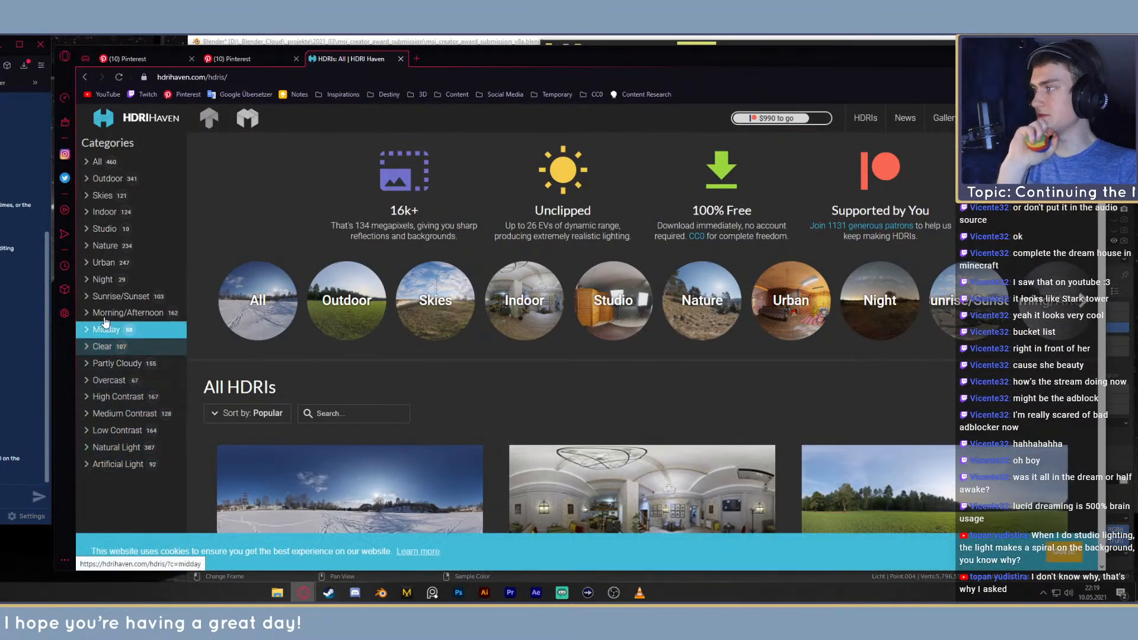
click(102, 214)
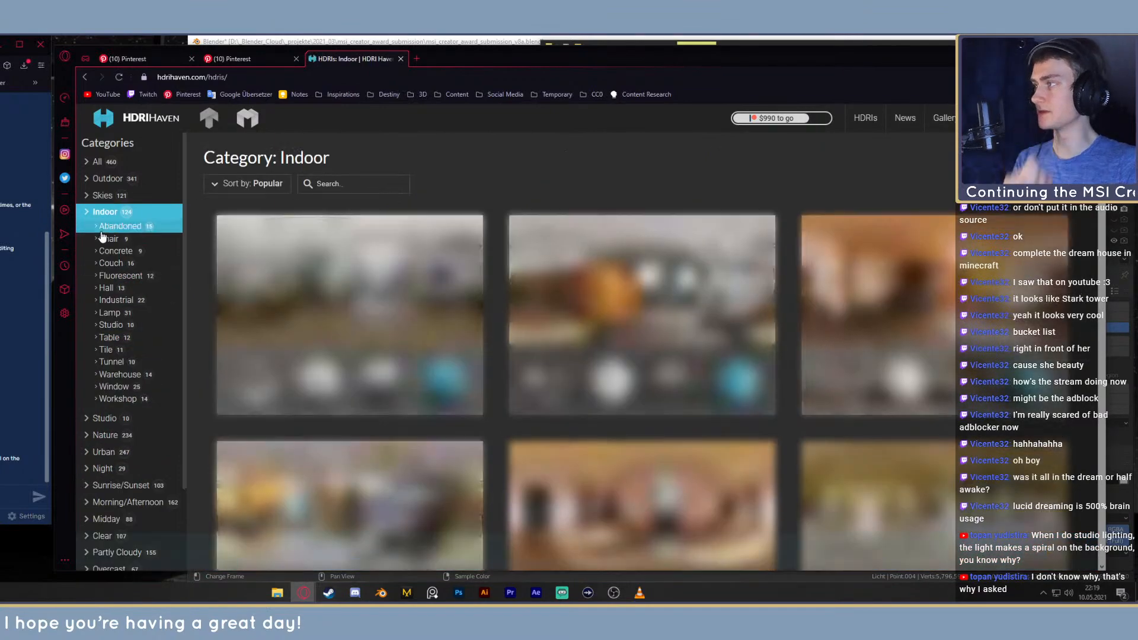
click(104, 418)
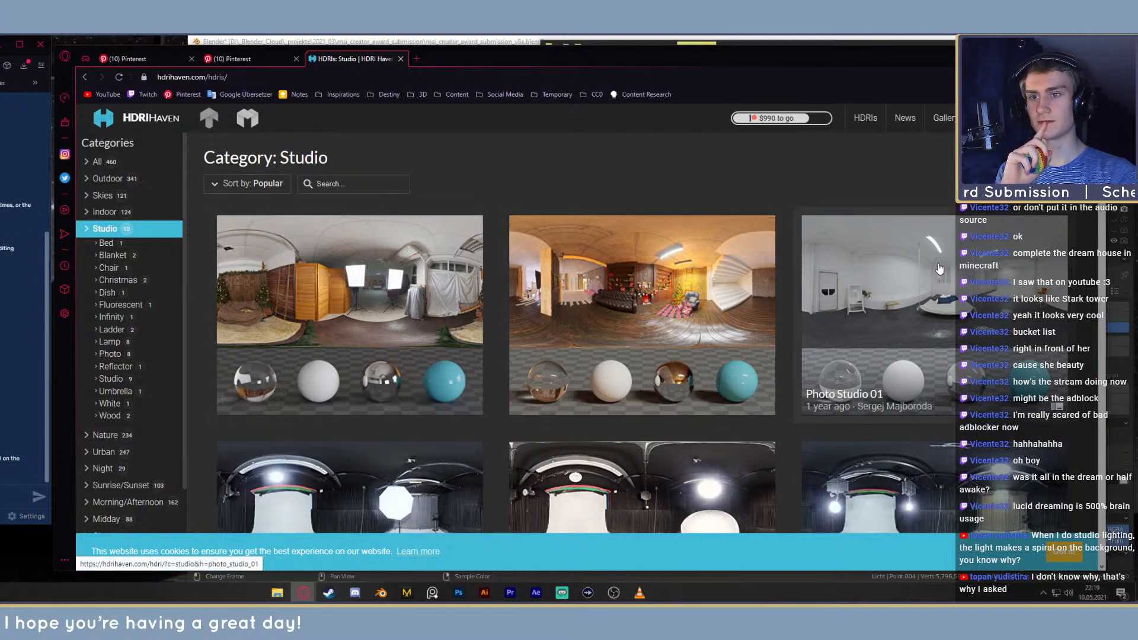
scroll(939, 269, down, 3)
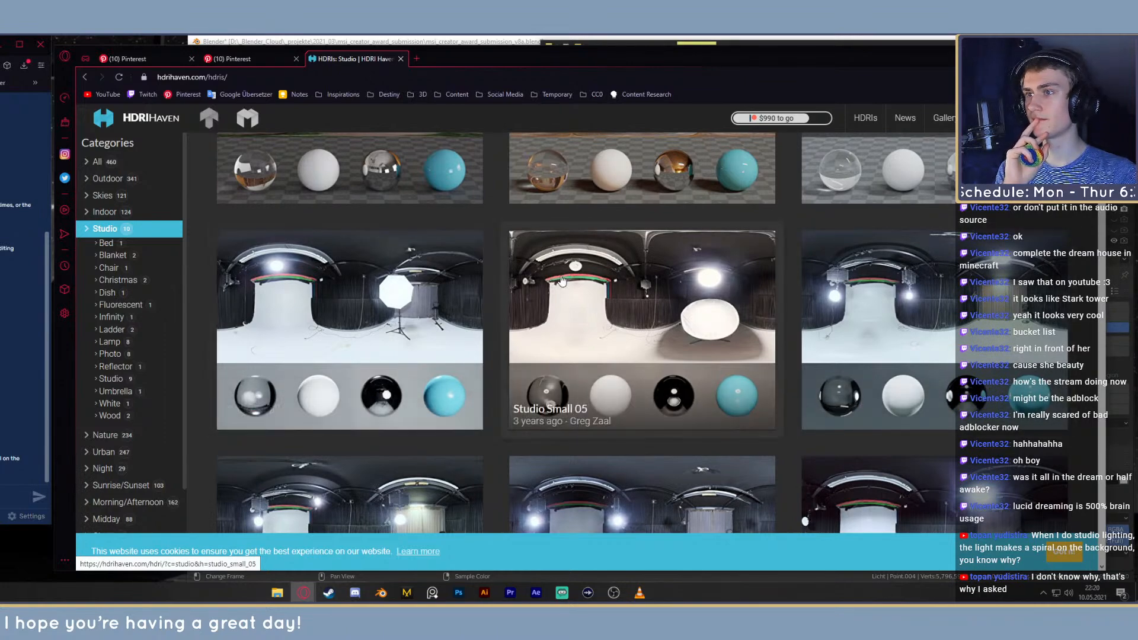
scroll(562, 281, down, 3)
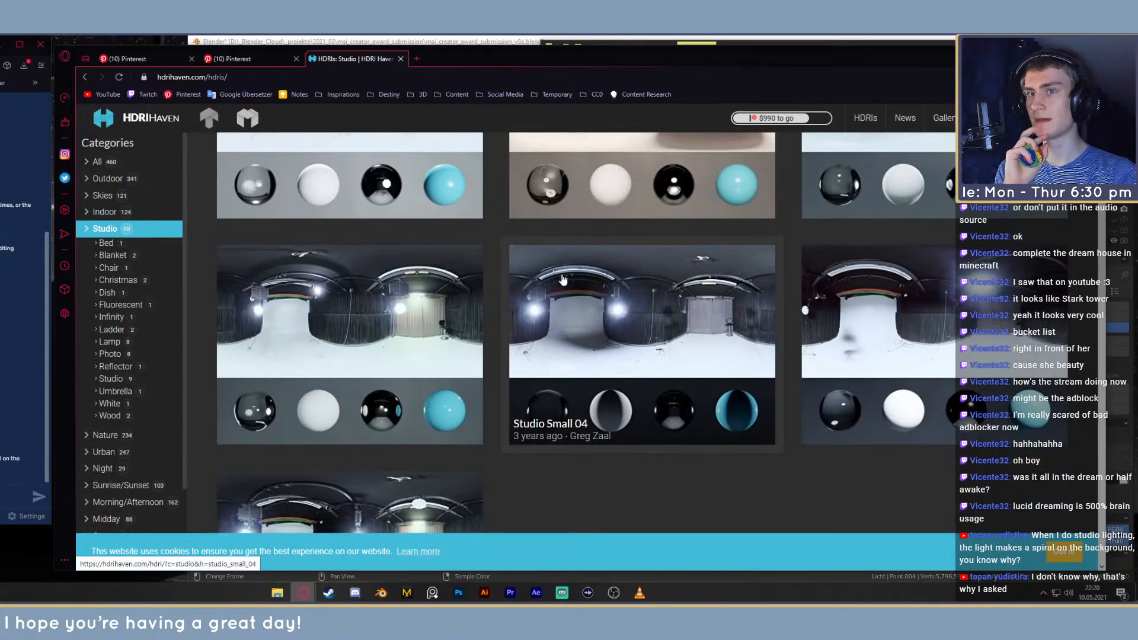
scroll(722, 303, down, 3)
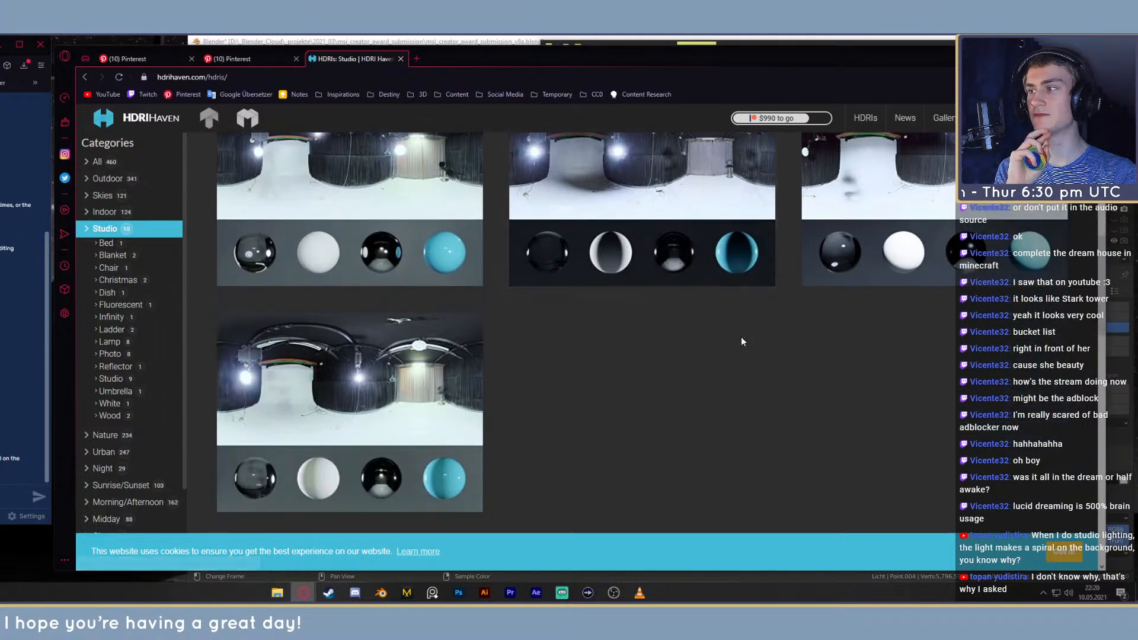
scroll(762, 402, up, 6)
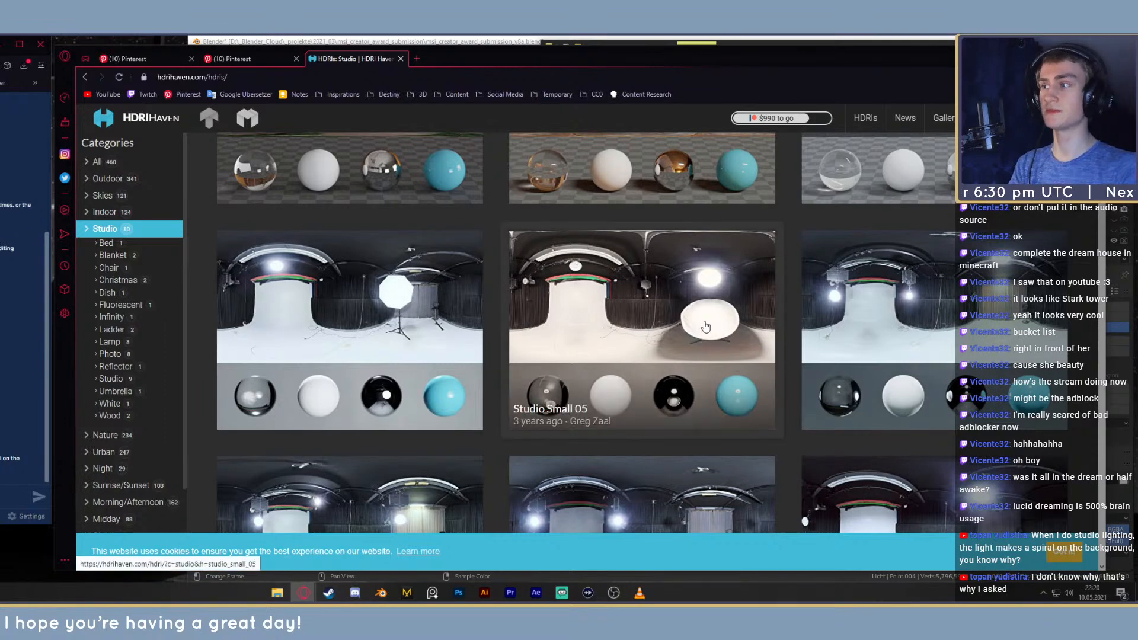
Bring up the Pinterest sculpt results and the msi_creator_award_submission project's _material folder in File Explorer
click(267, 59)
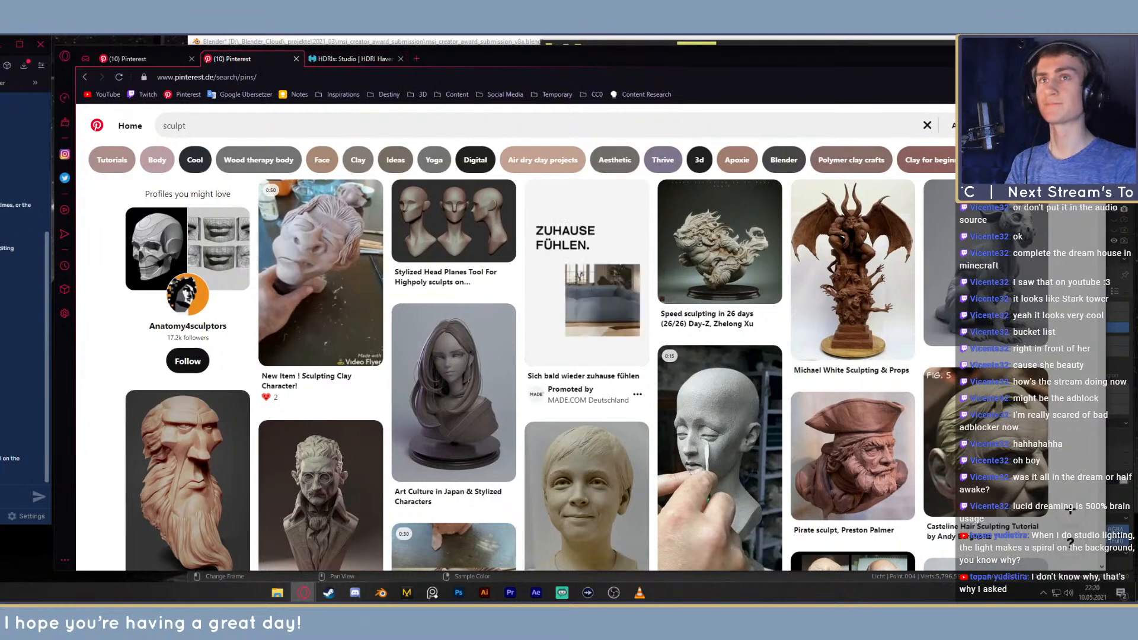
mouse_move(277, 593)
click(293, 559)
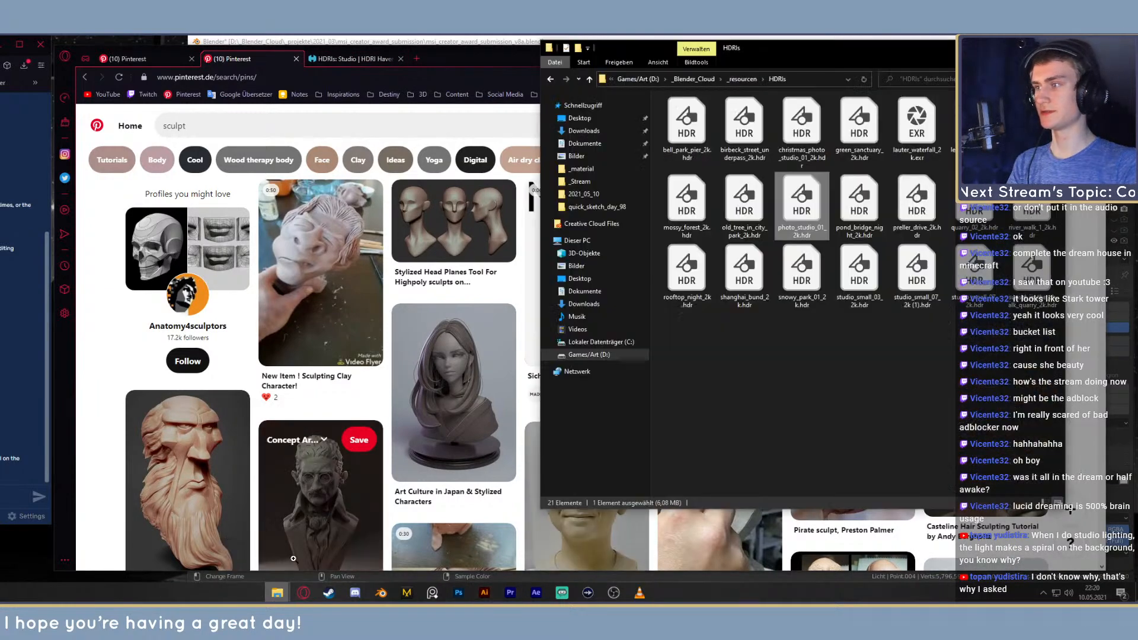
click(486, 60)
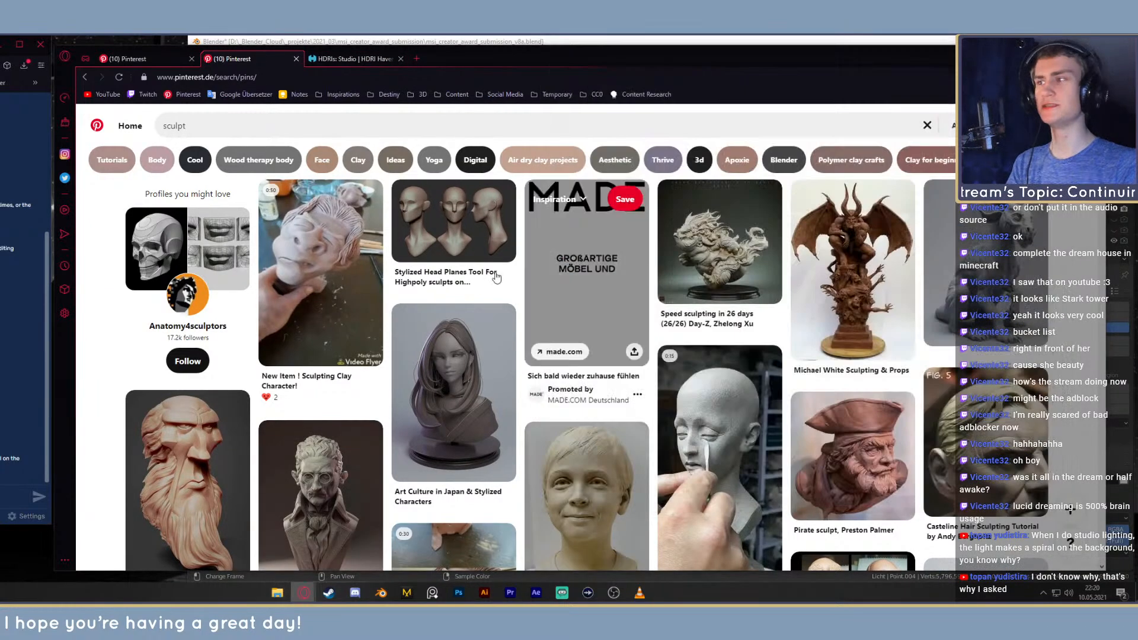
click(277, 593)
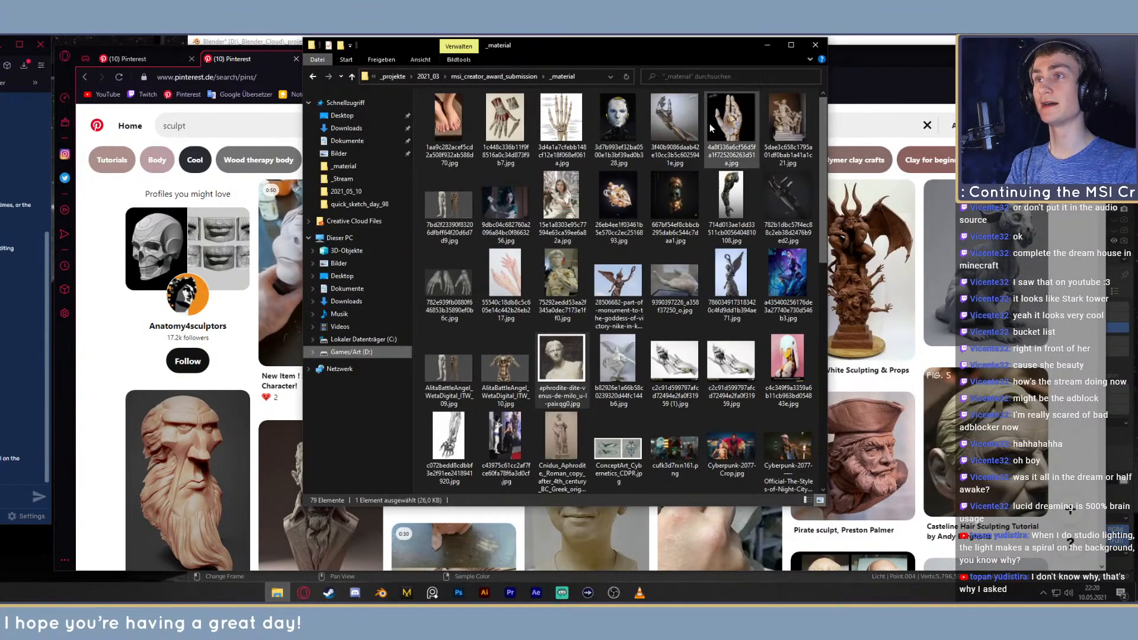
View the Alita mechanical hand and the white-and-gold mechanical heart reference images from the _material folder
double_click(731, 121)
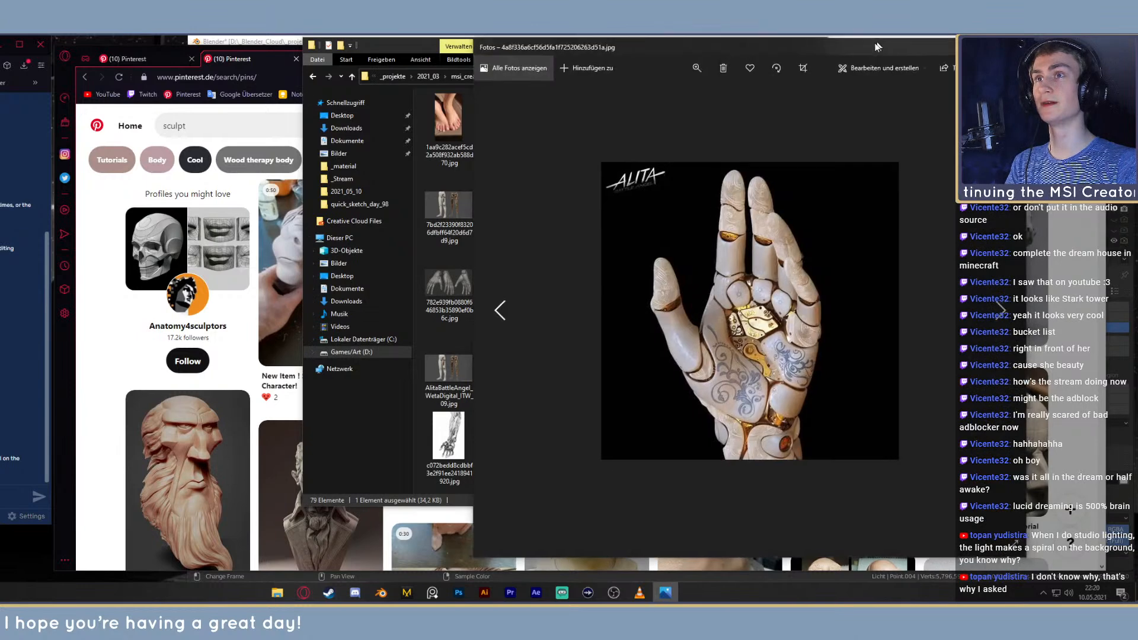
drag(876, 45, 783, 47)
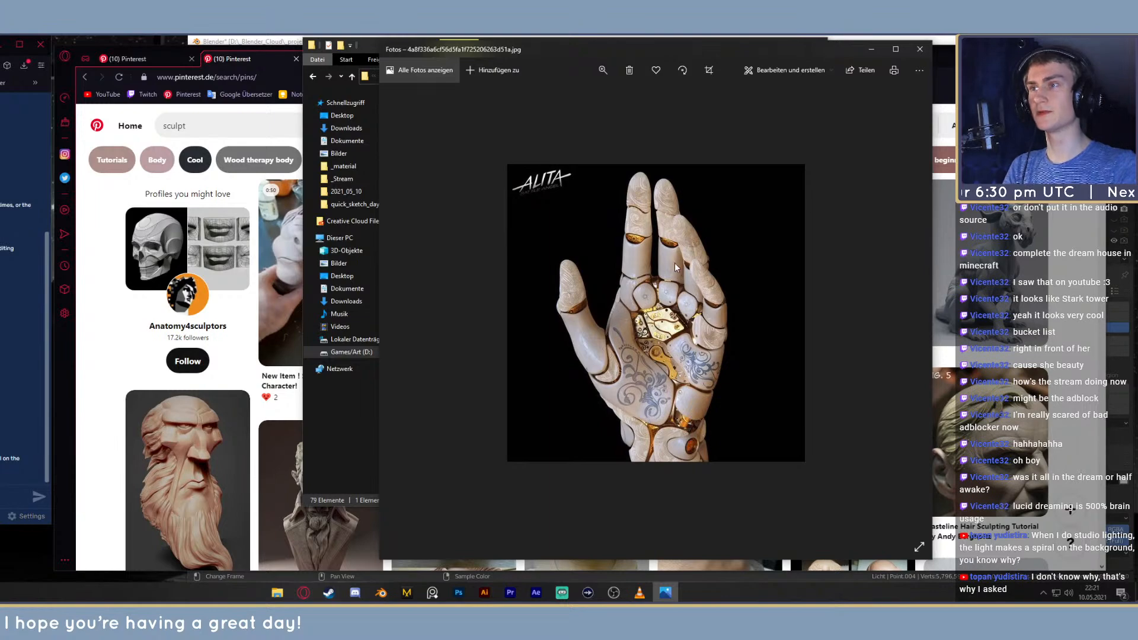
click(920, 48)
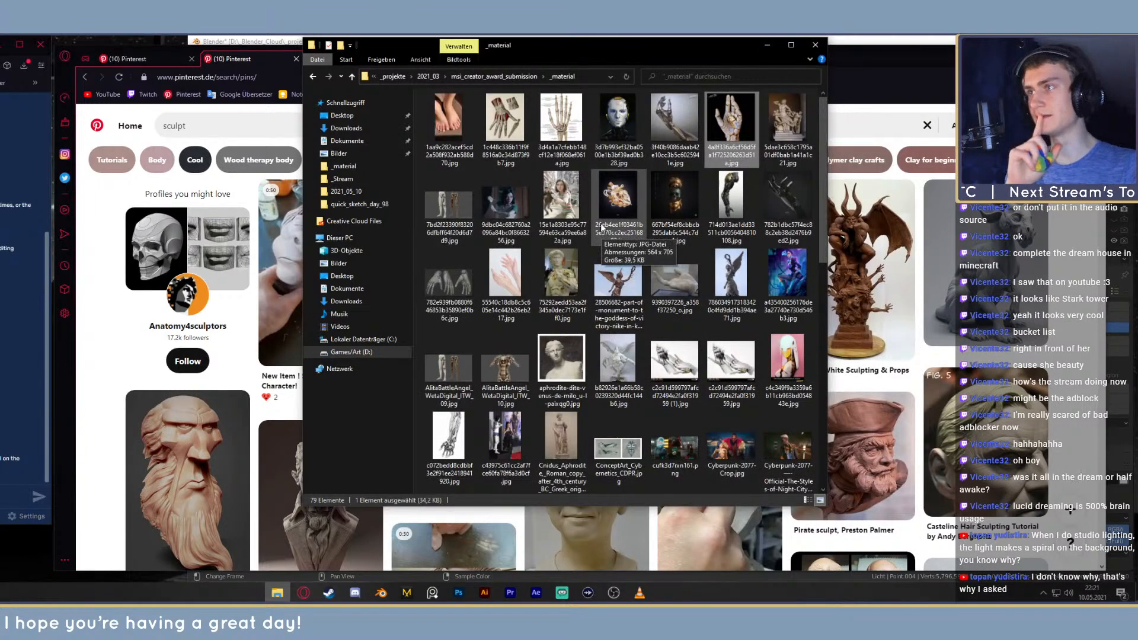
double_click(626, 198)
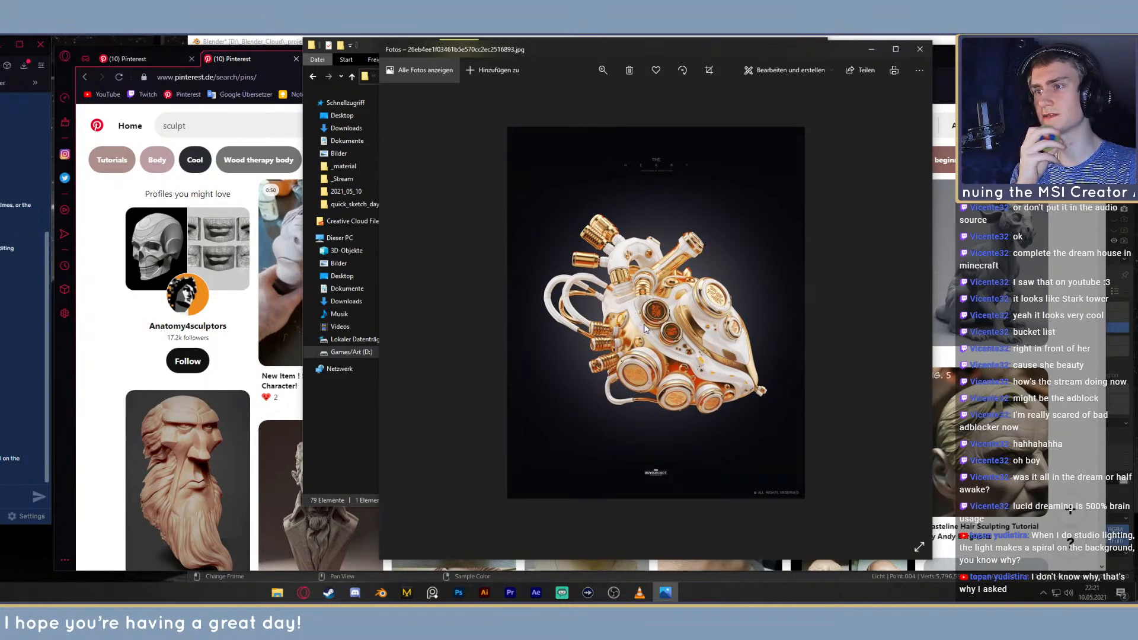
click(920, 50)
View the white Echo robot image and the Alita street scene showing her mechanical arms in the reference folder
scroll(635, 326, down, 5)
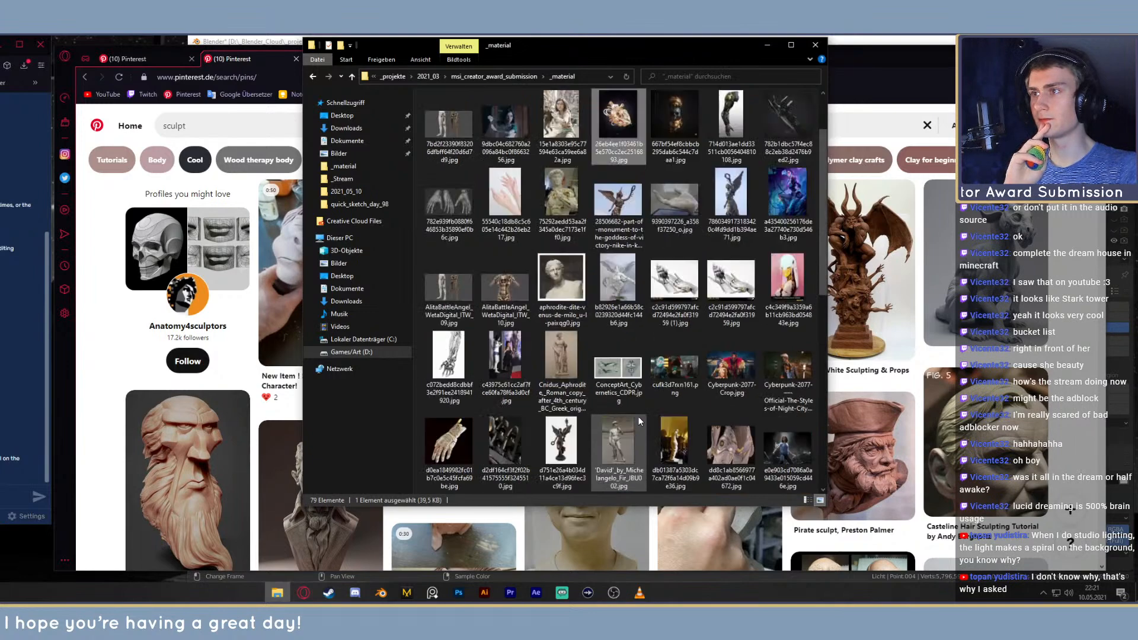
scroll(638, 416, up, 3)
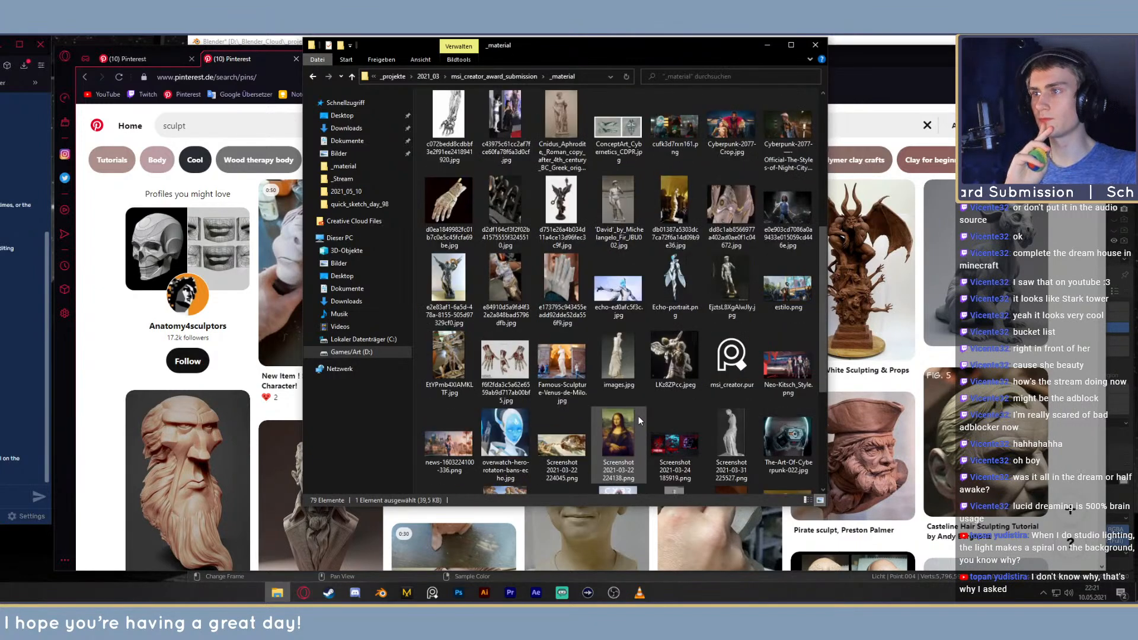
double_click(638, 419)
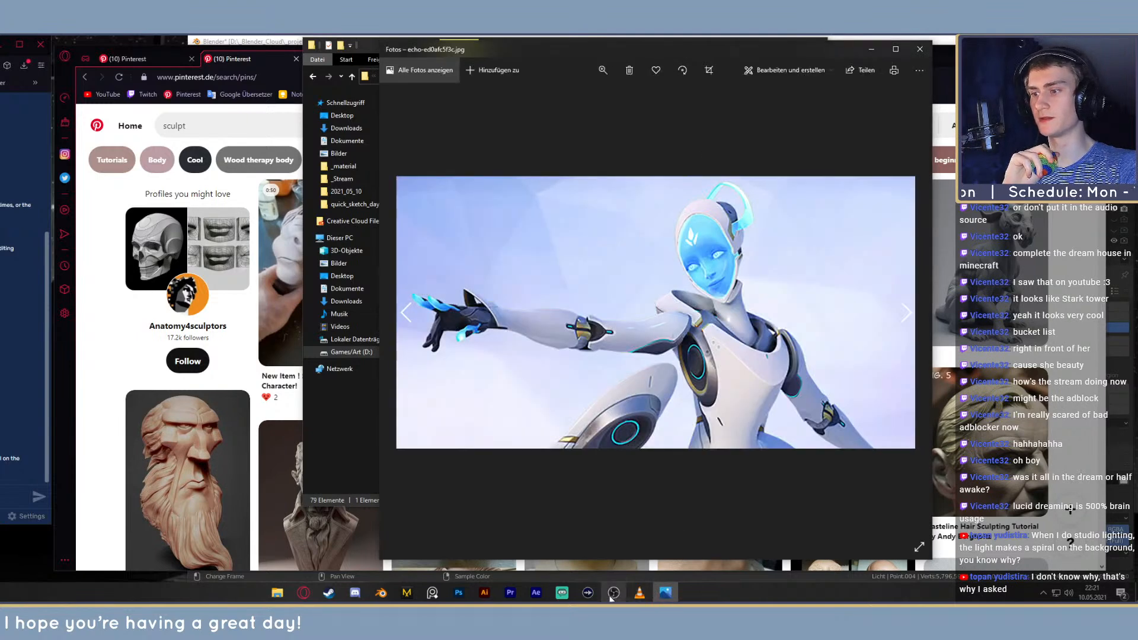
click(614, 593)
click(865, 42)
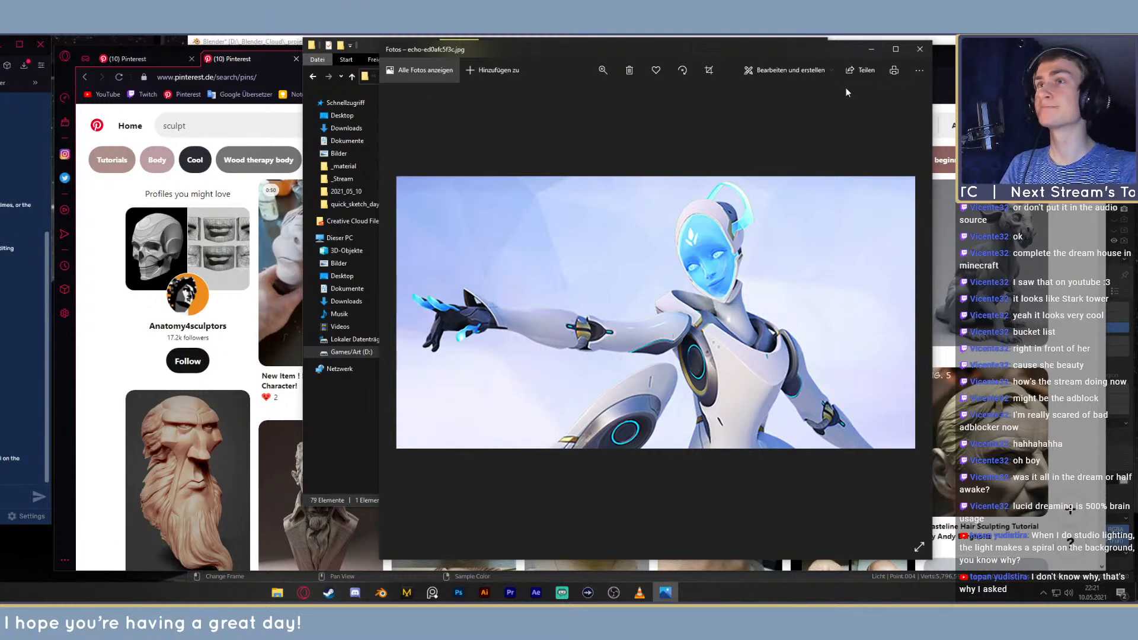
click(920, 49)
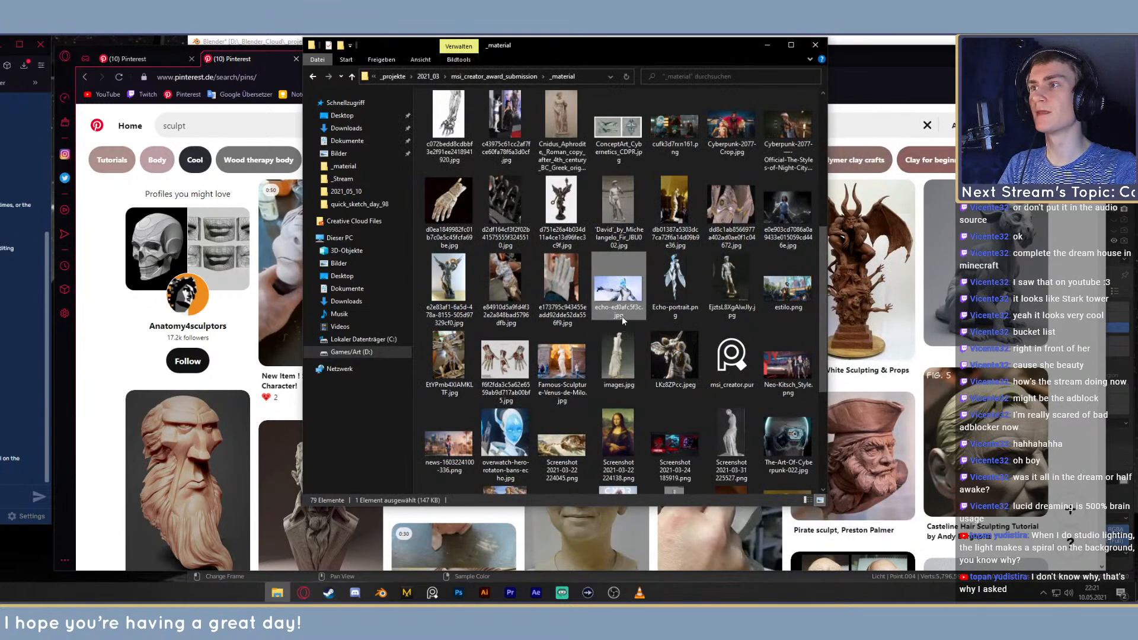
double_click(560, 195)
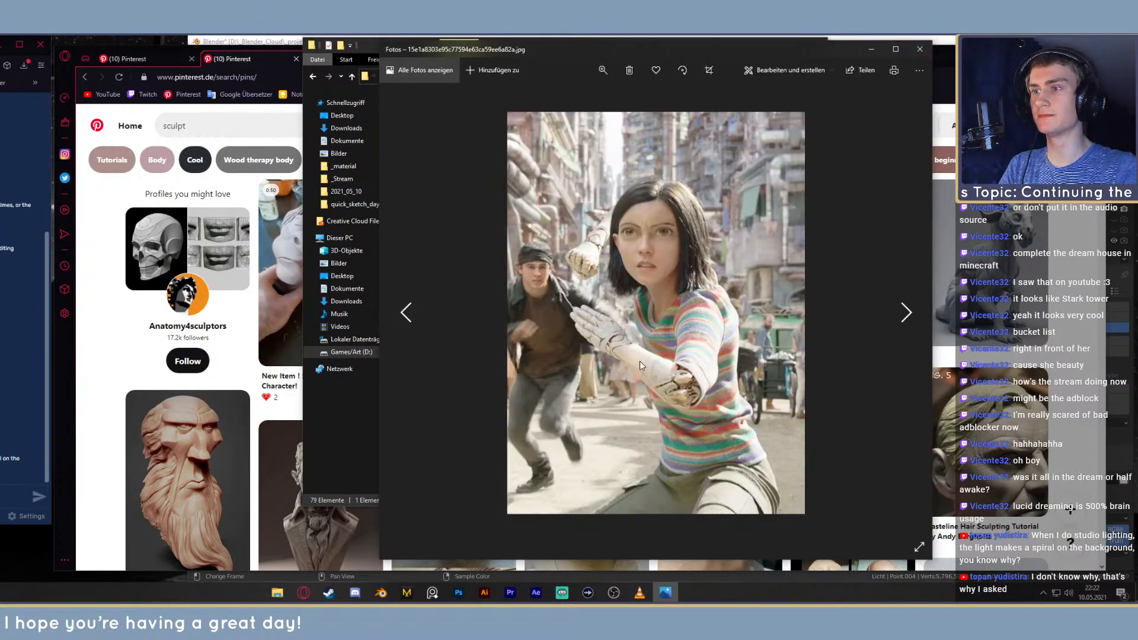
click(920, 49)
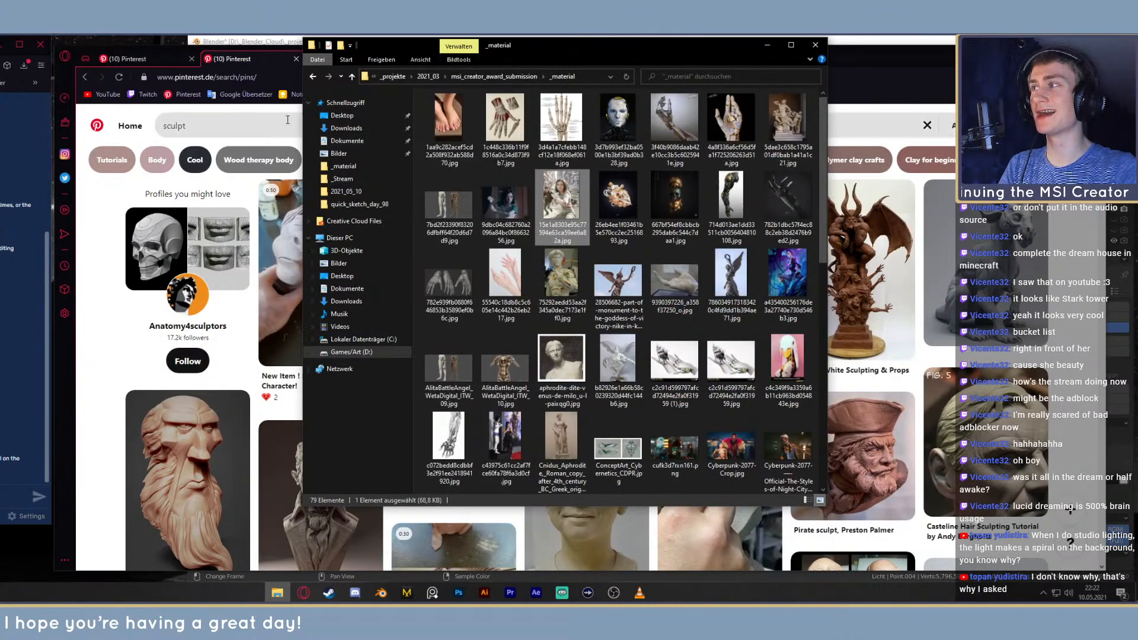
Search Pinterest for "white frosted glass" and look through the pins for material references
click(236, 141)
click(196, 133)
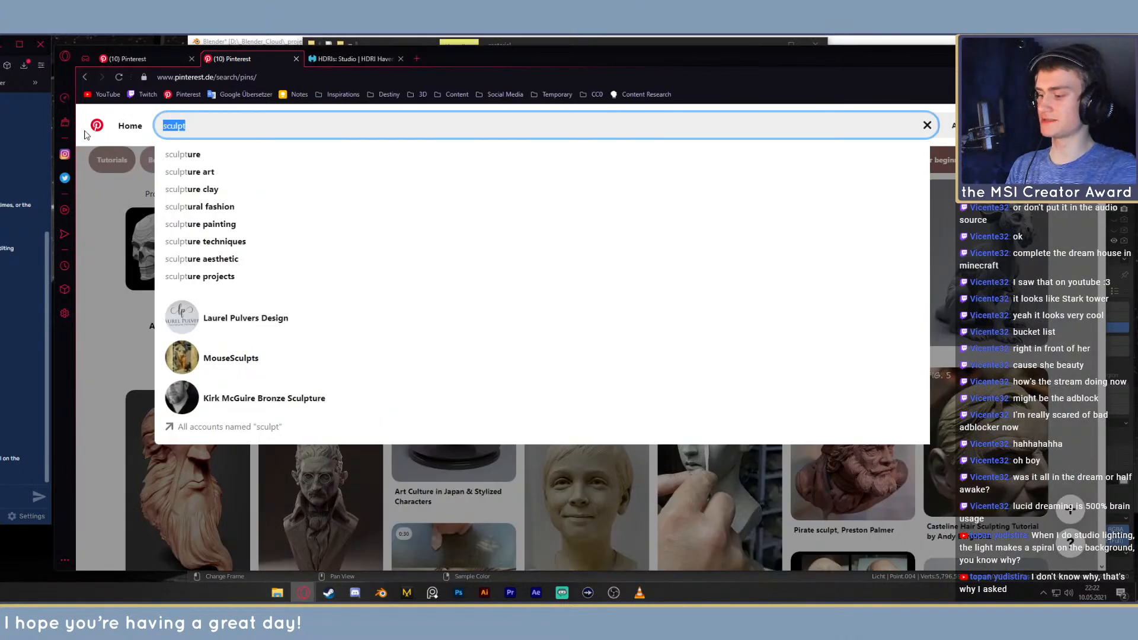
text(whi)
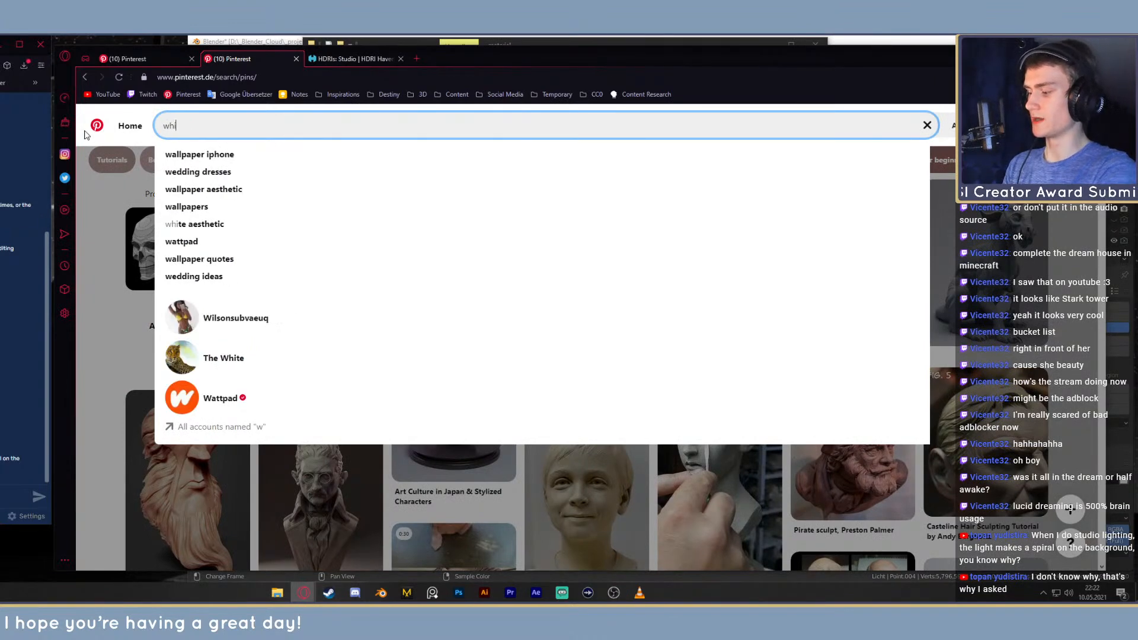
text(te flosted glass)
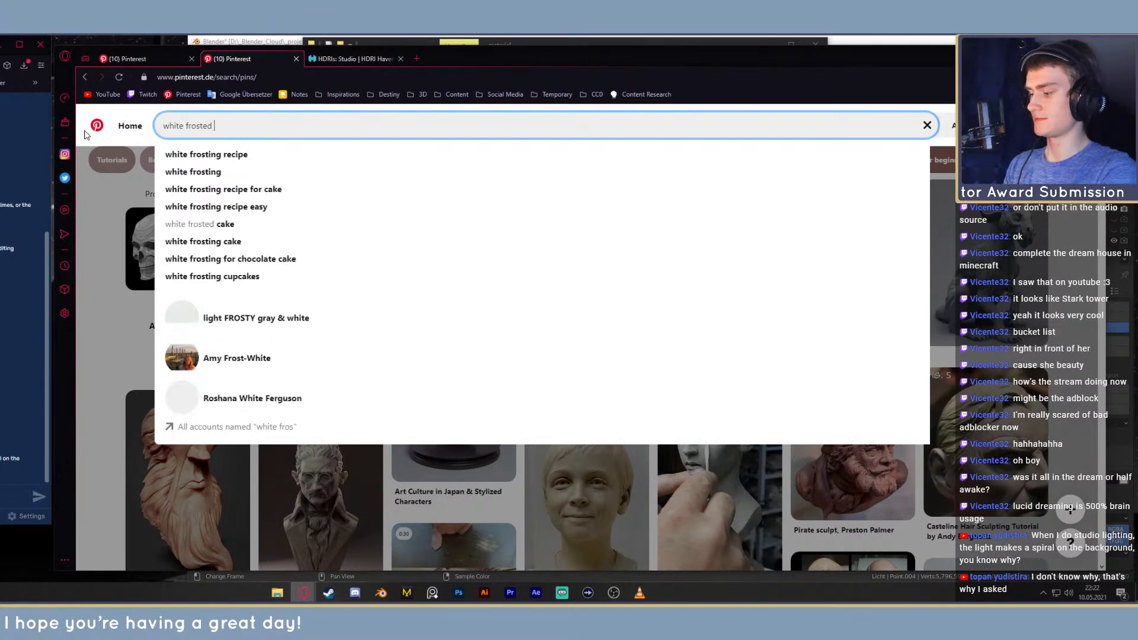
key(Return)
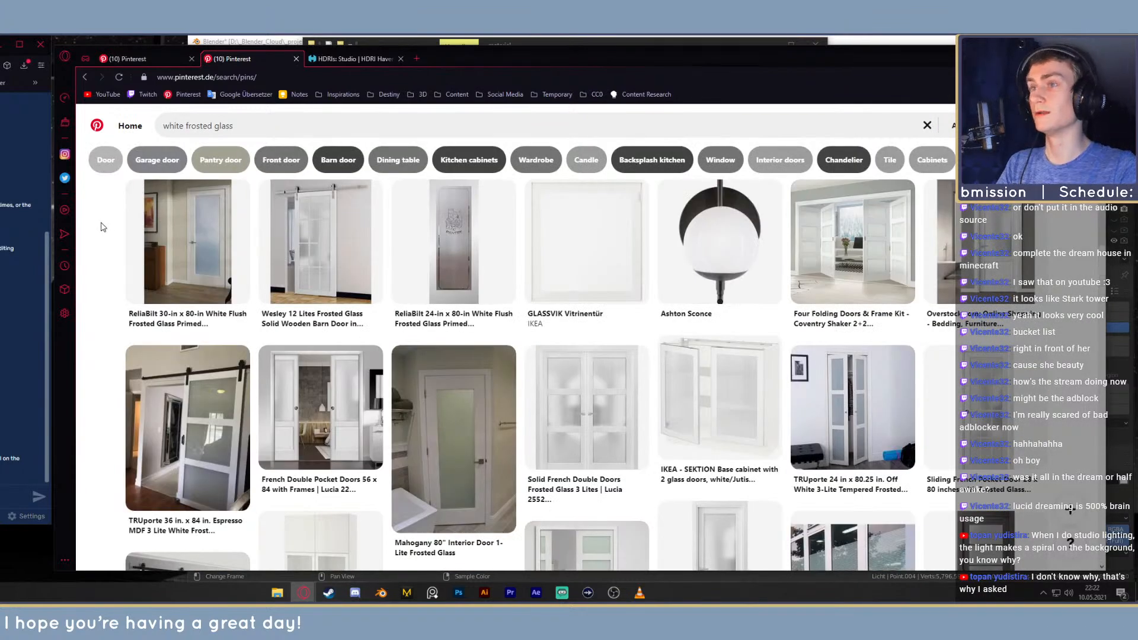
scroll(107, 258, down, 10)
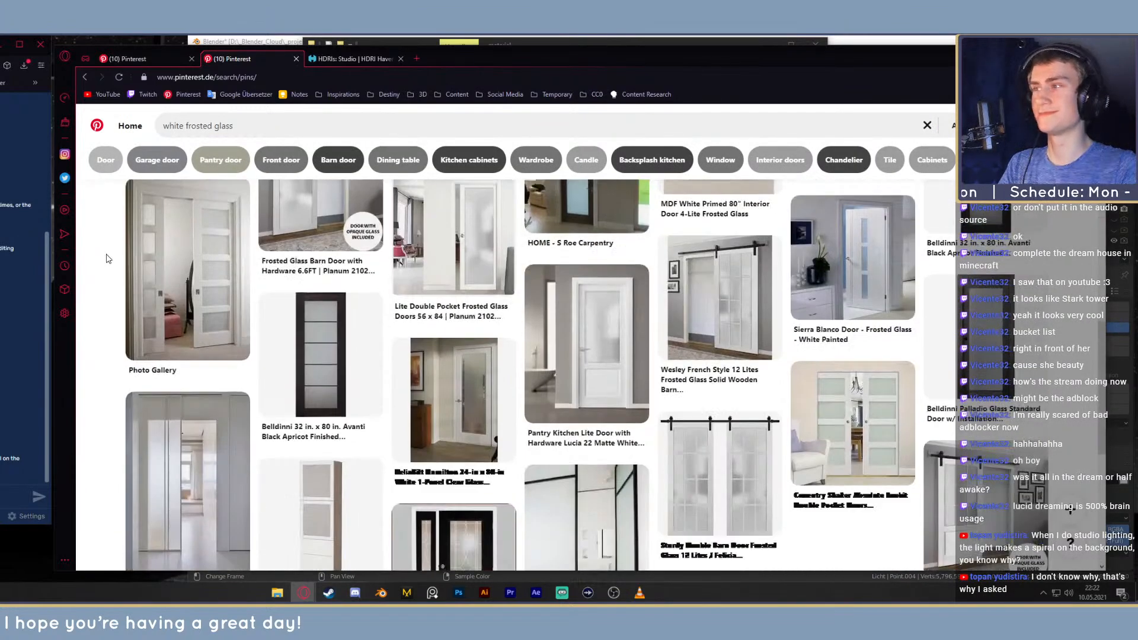
scroll(107, 258, down, 6)
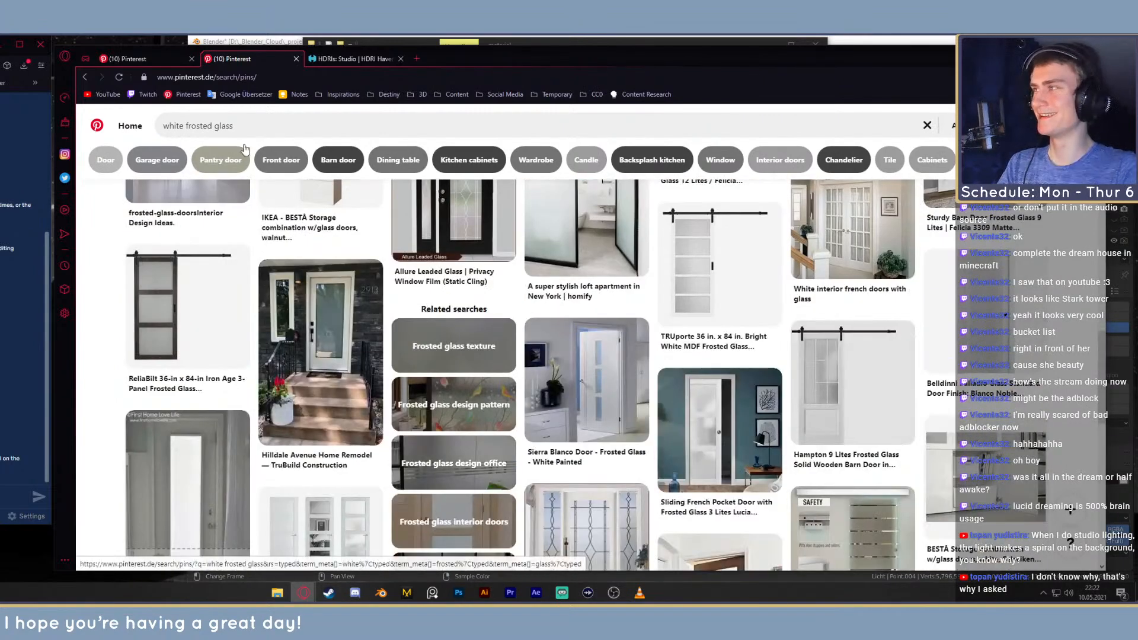
Search Pinterest for "white frosted glass pbr material"
click(264, 132)
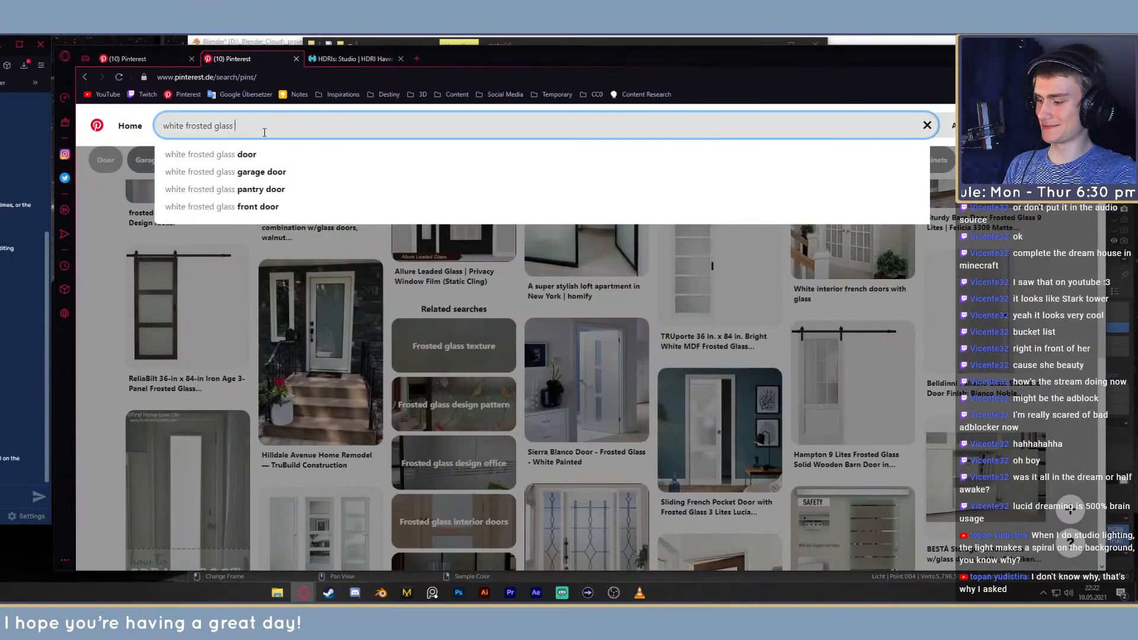
text(pbr)
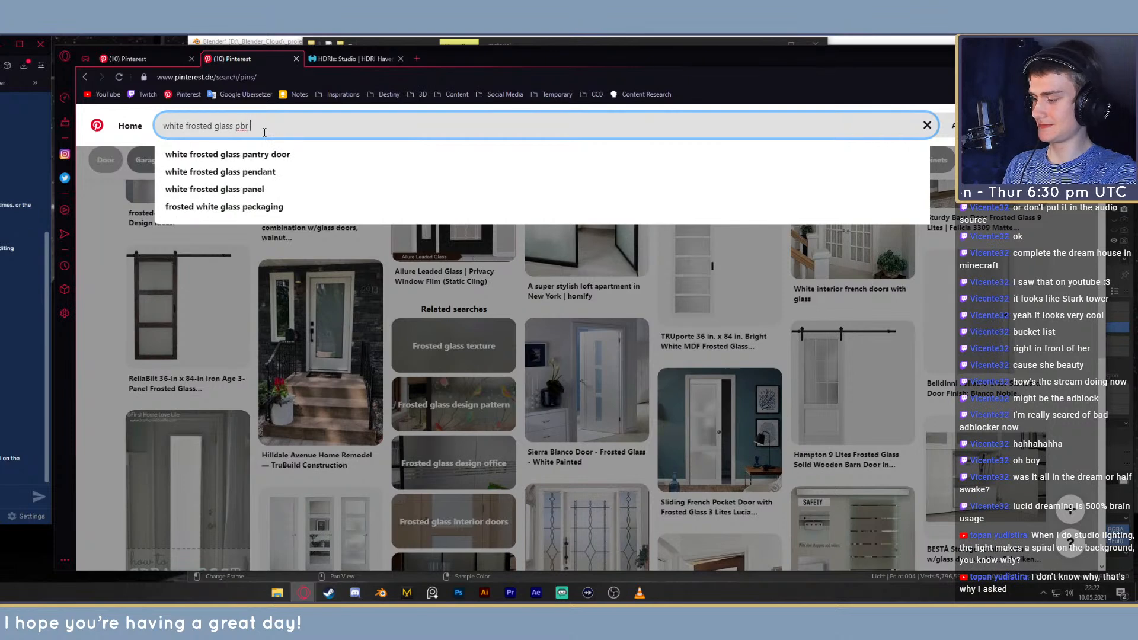
text( material)
key(Return)
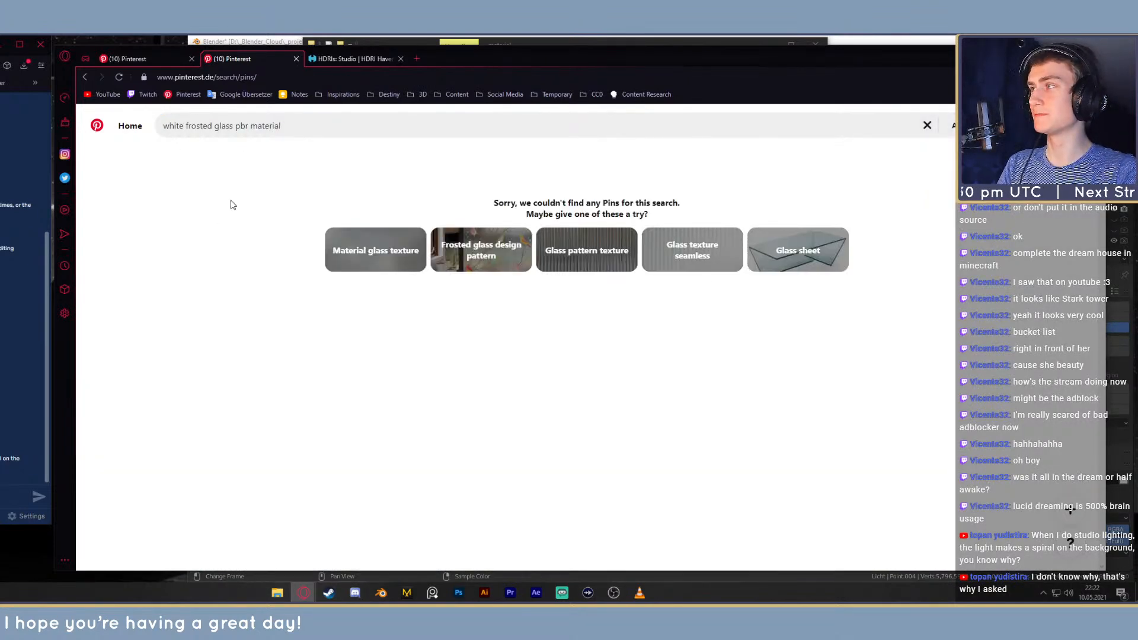
Change the Pinterest search to "white frosted glass shader"
drag(281, 126, 239, 130)
click(252, 127)
key(BackSpace)
key(BackSpace)
text(shade)
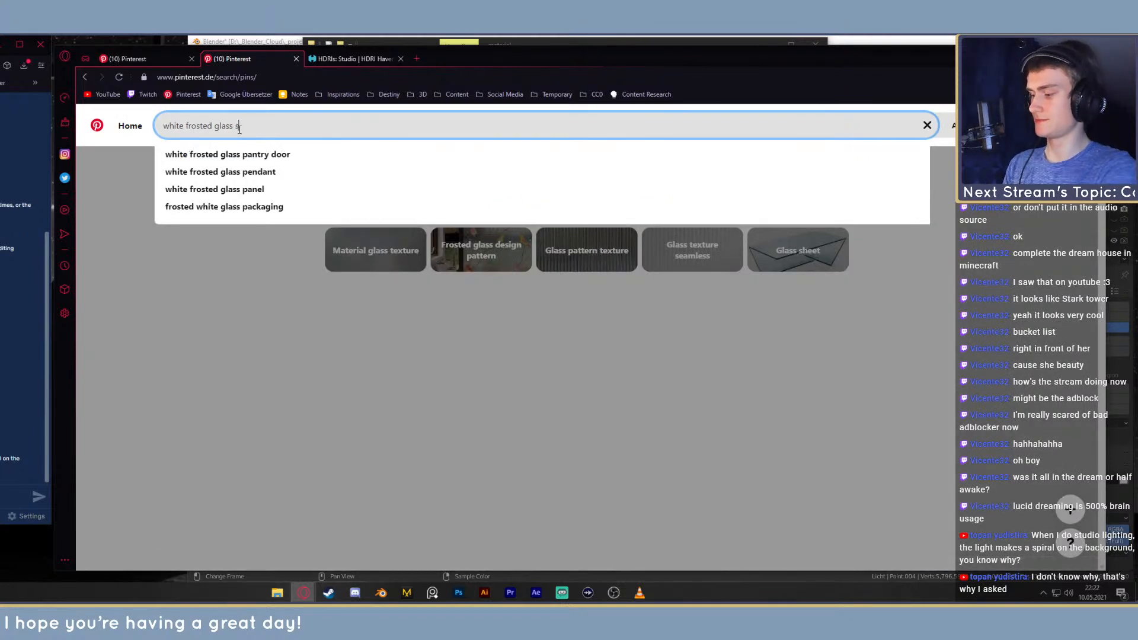
text(r)
key(Return)
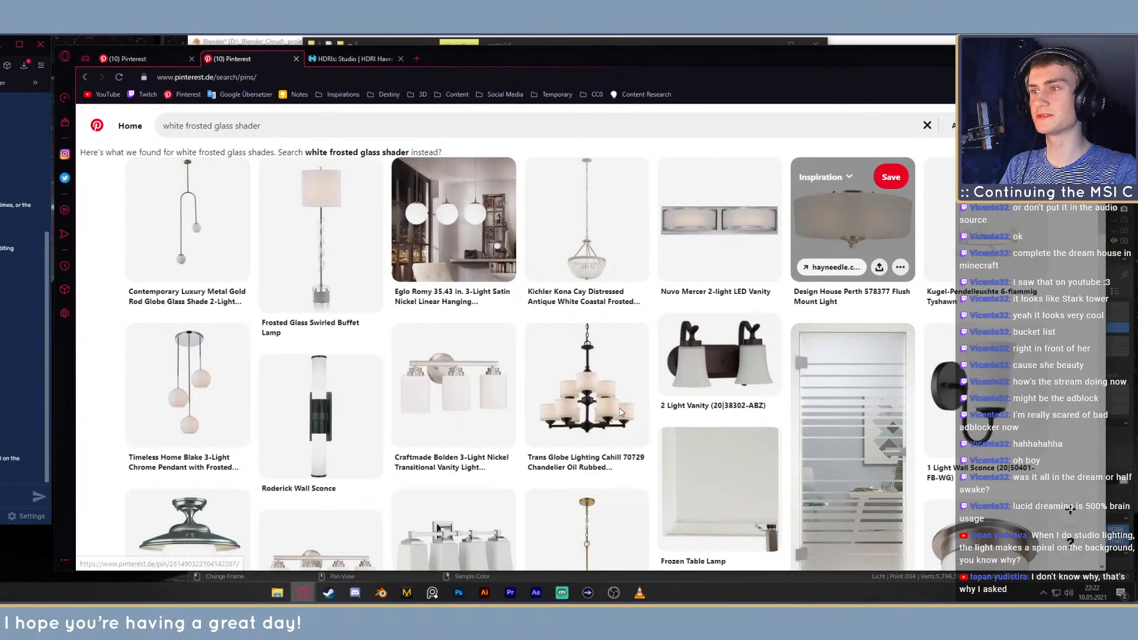
View the Craftmade Bolden 3-Light vanity pin in its own tab and close that tab
middle_click(466, 399)
click(351, 59)
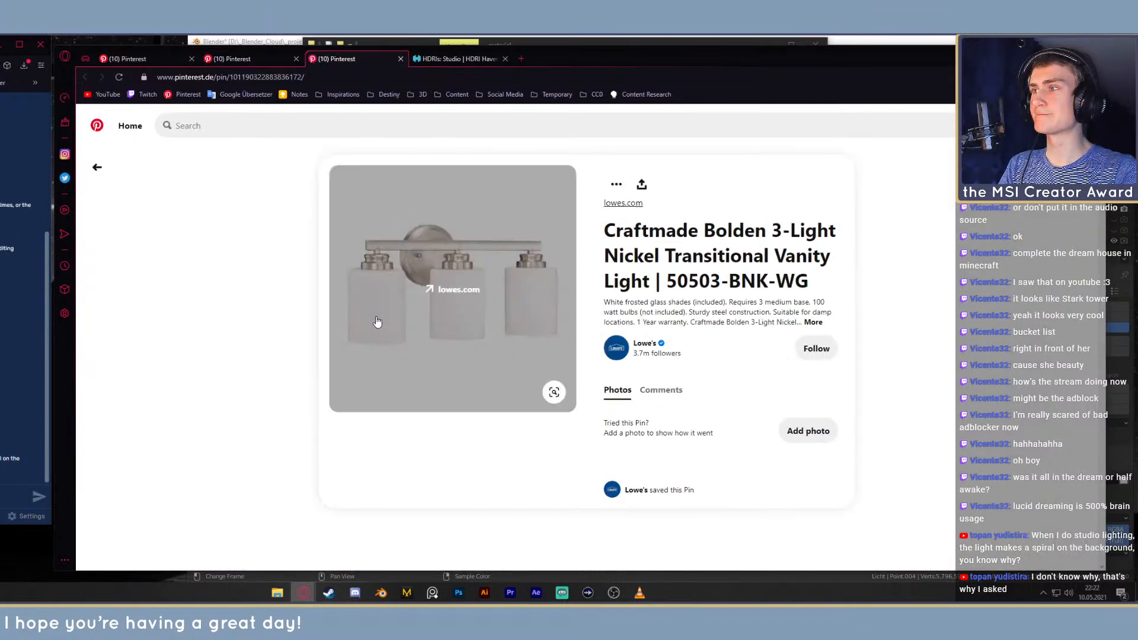
click(272, 55)
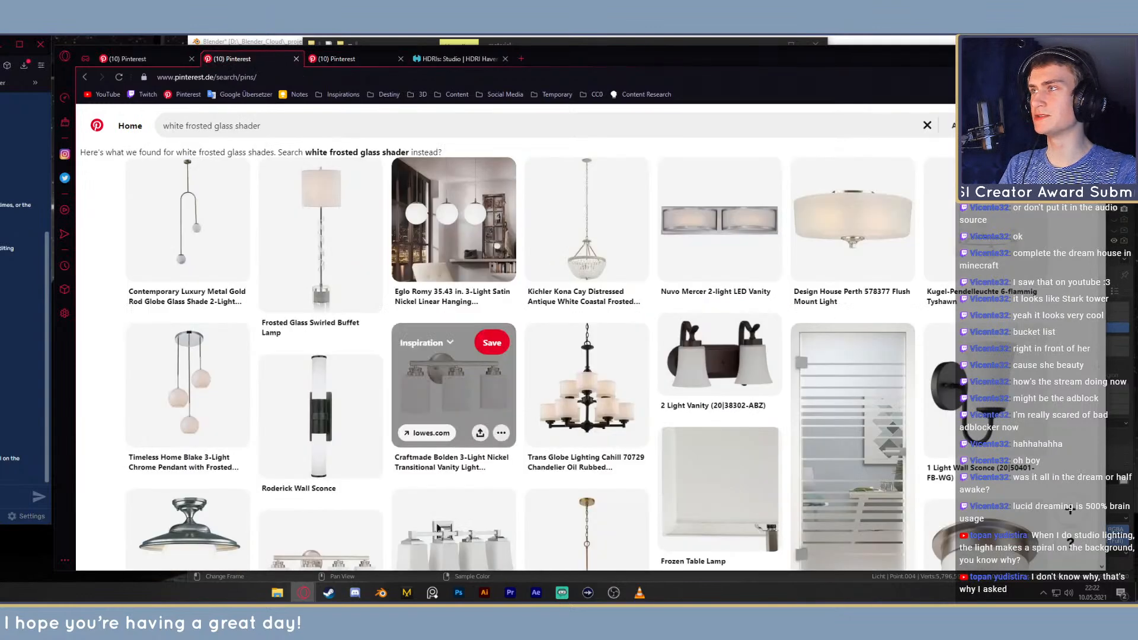
click(400, 59)
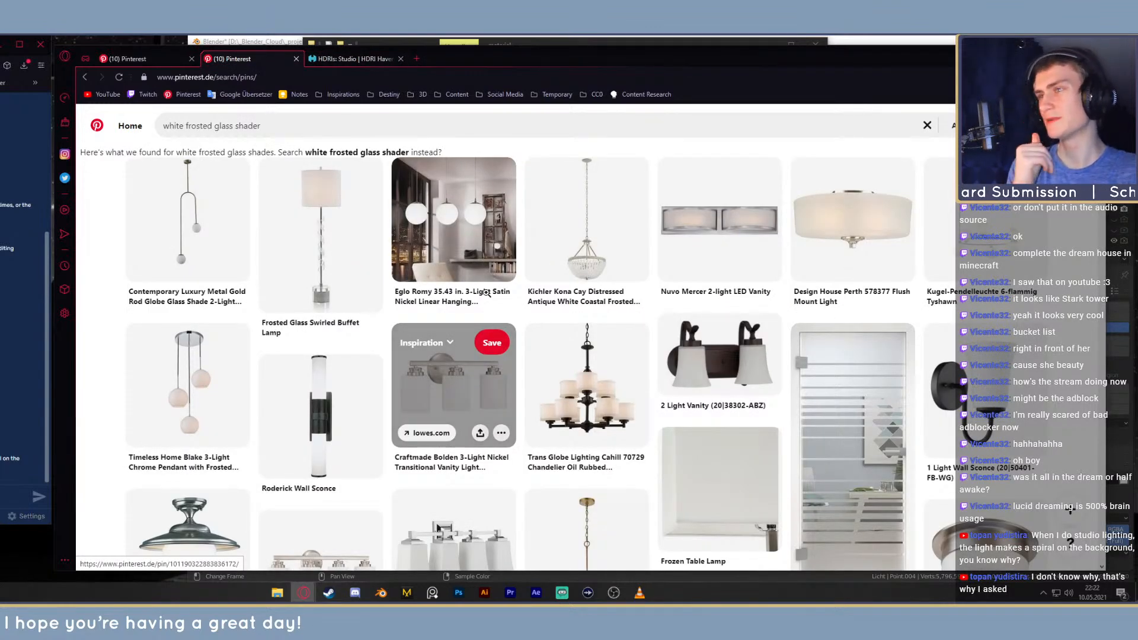
Browse the frosted glass lamp results and view the Campania wall sconce pin with its related pins
scroll(547, 222, down, 5)
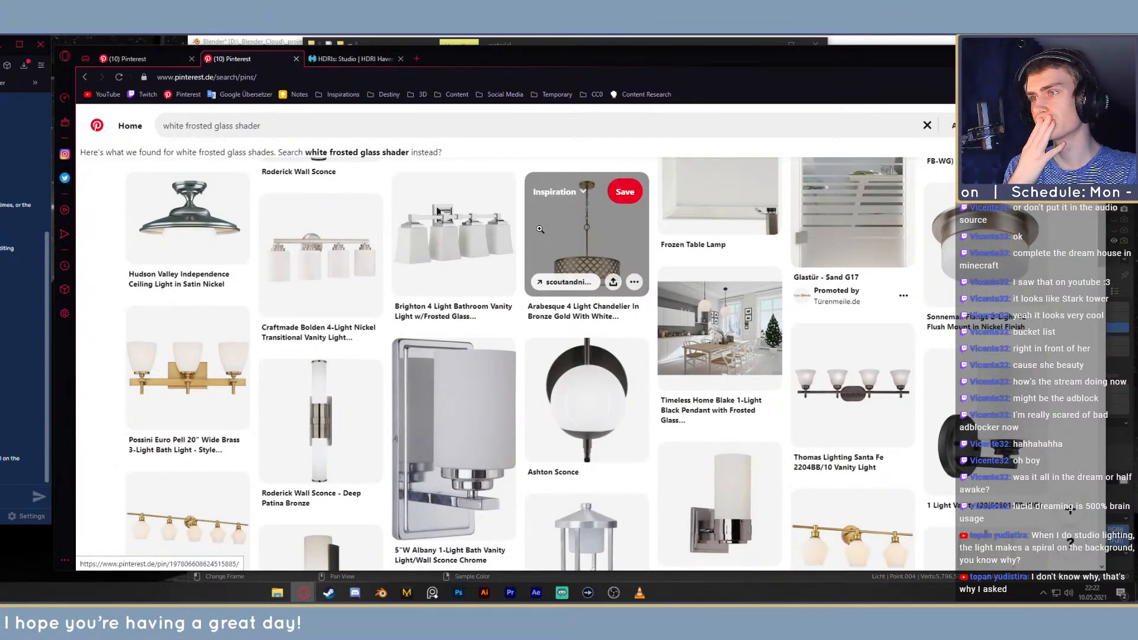
scroll(540, 228, down, 3)
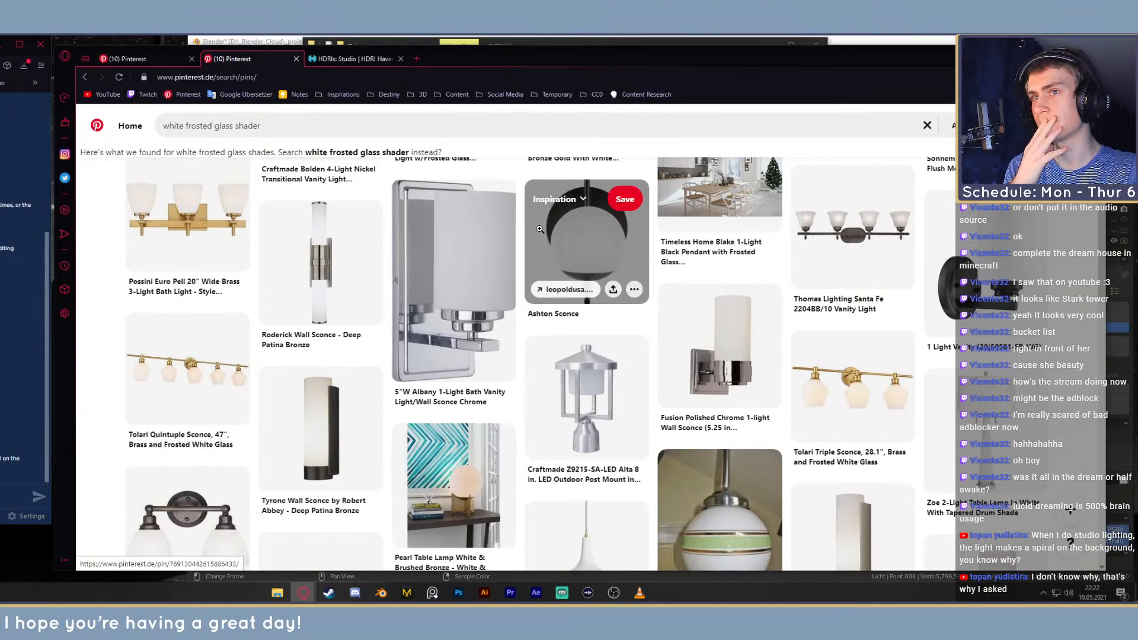
scroll(540, 229, down, 5)
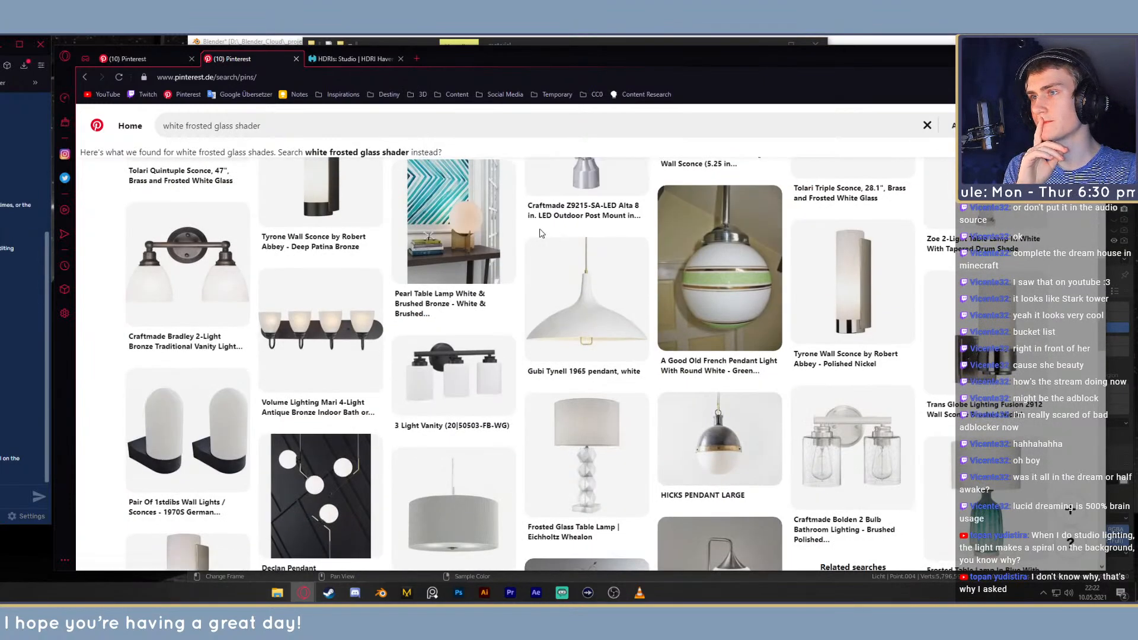
scroll(540, 232, down, 3)
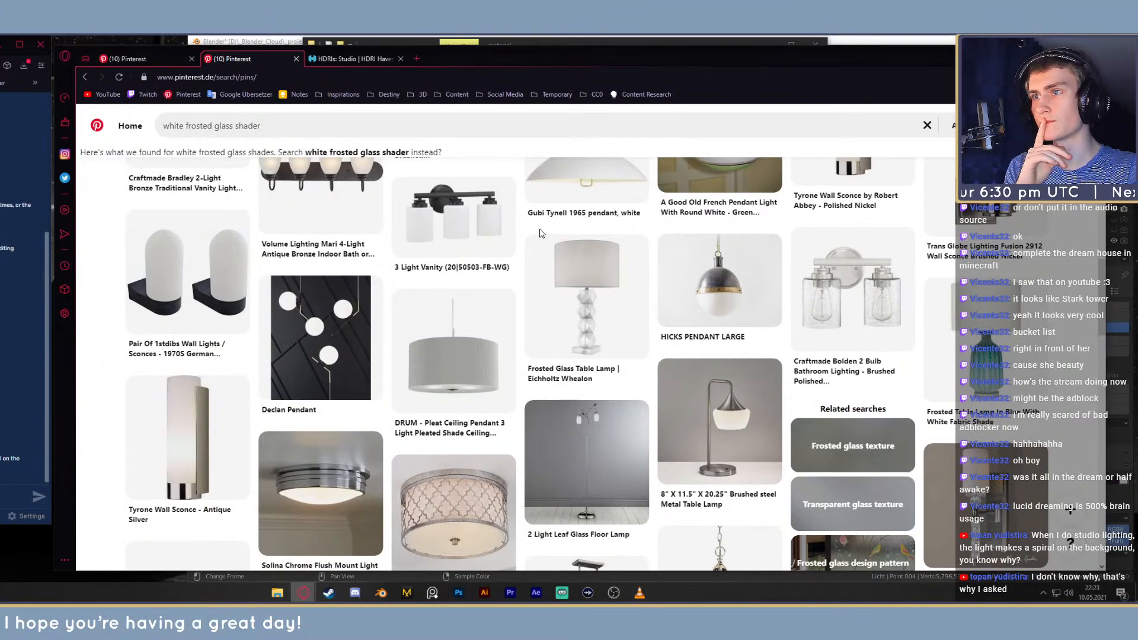
scroll(540, 233, down, 3)
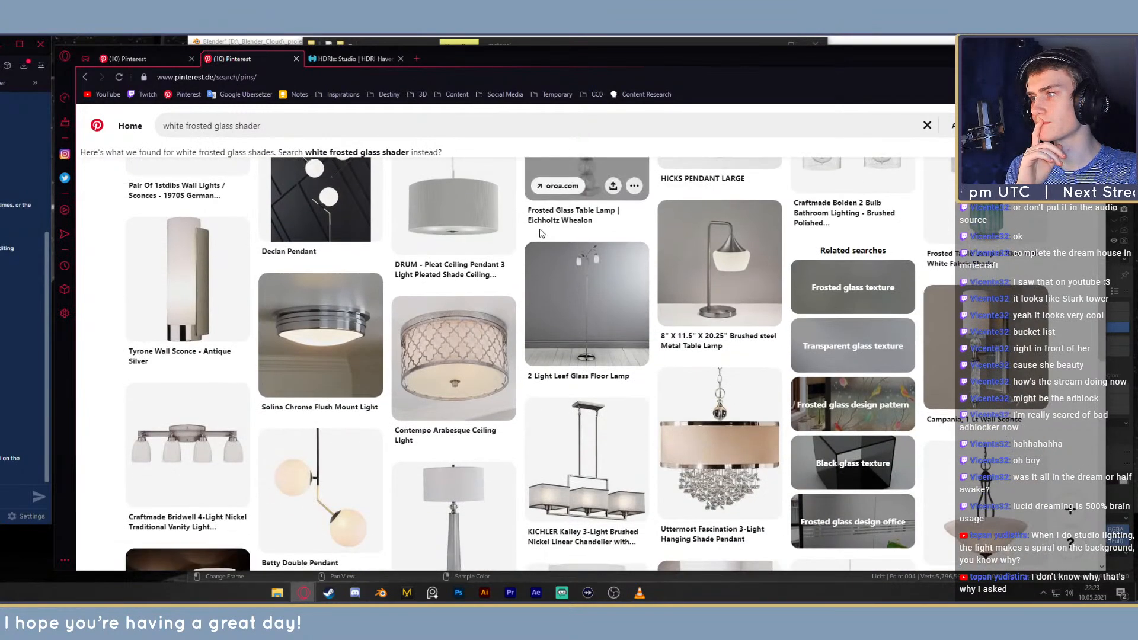
middle_click(953, 343)
click(363, 59)
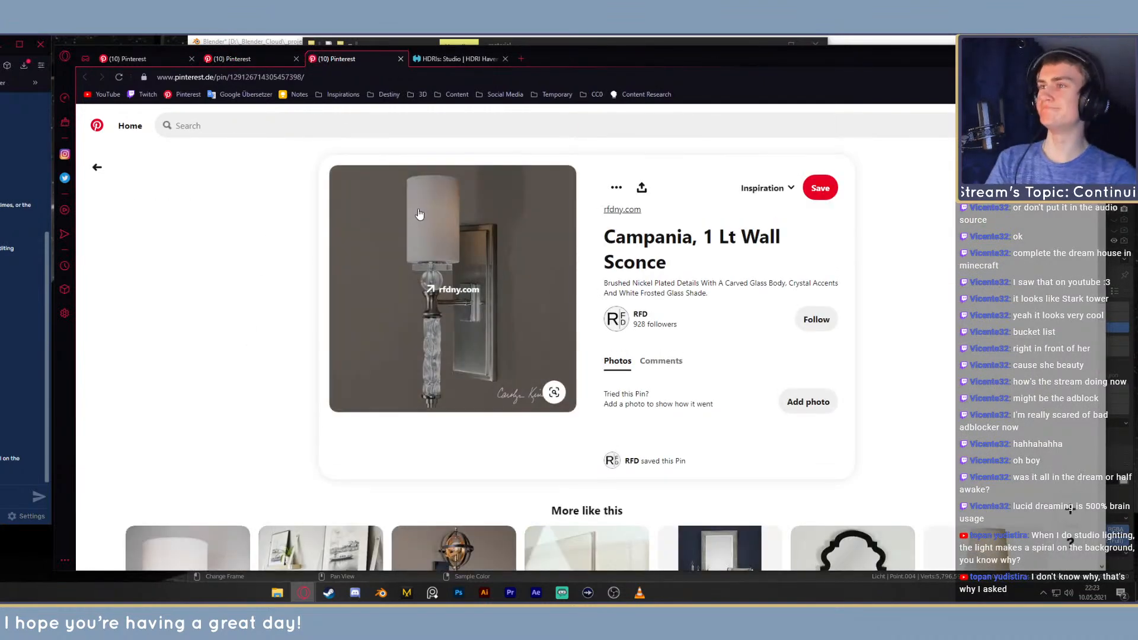
scroll(272, 266, down, 4)
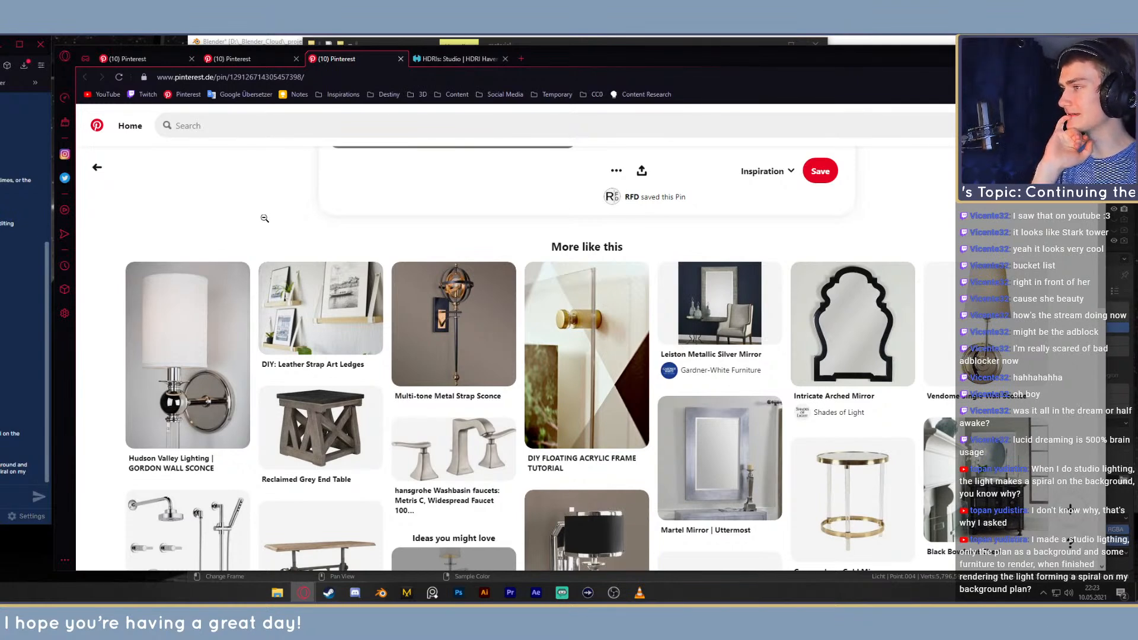
Check the Studio HDRIs on HDRI Haven, return to the sconce pin and switch to Blender
key(ctrl+Tab)
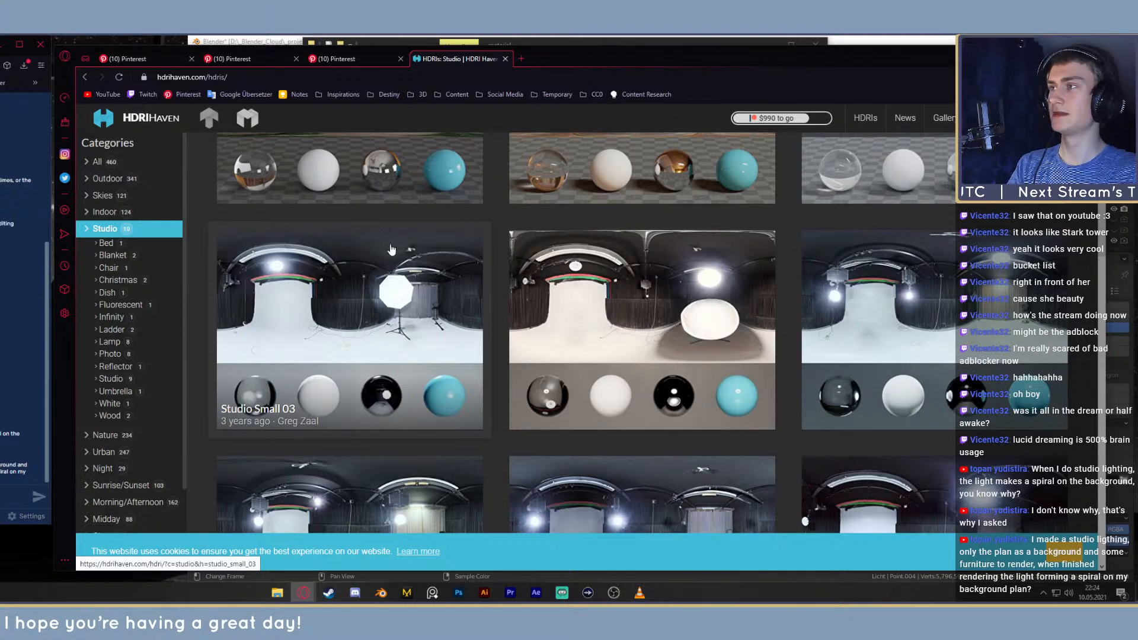
click(371, 58)
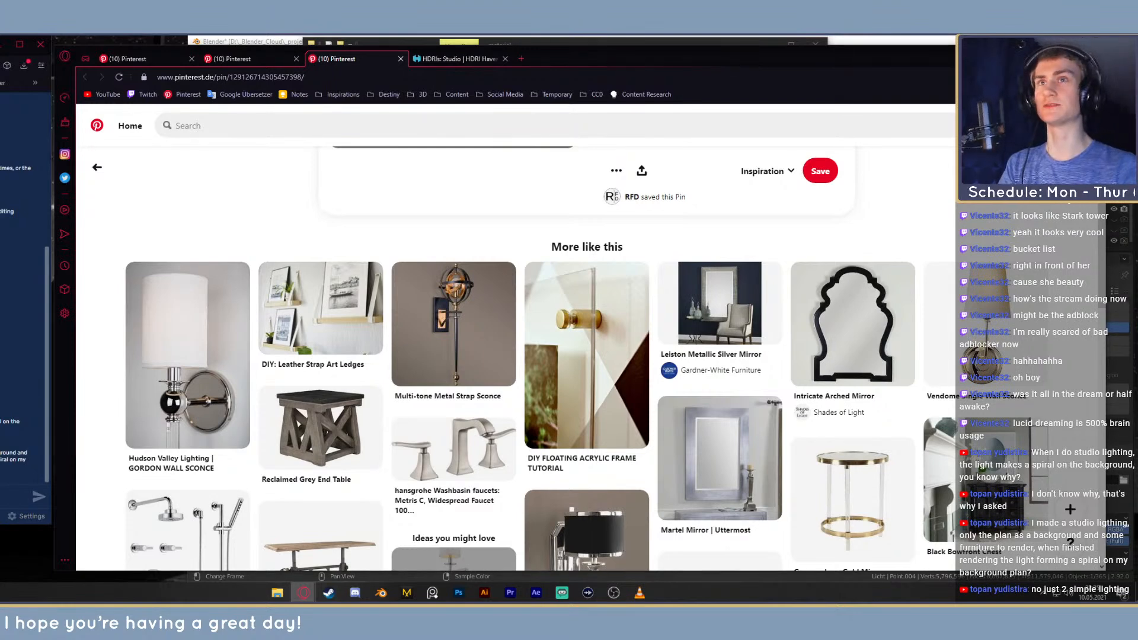
key(alt+Tab)
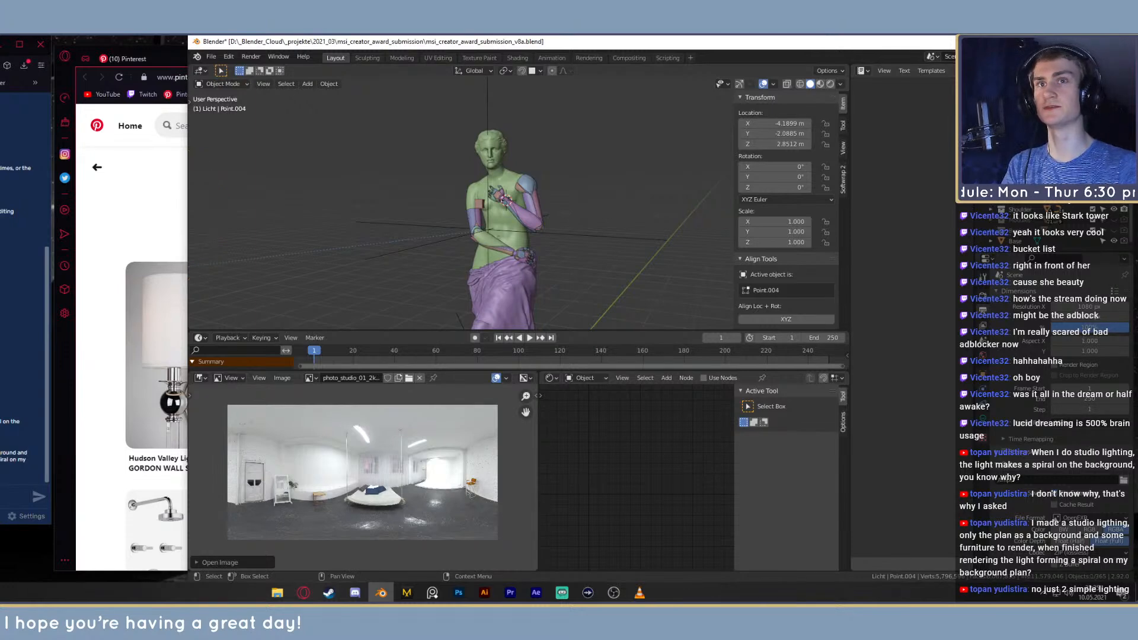
Deselect the active light and examine how the point lights are arranged around the statue
key(ctrl+z)
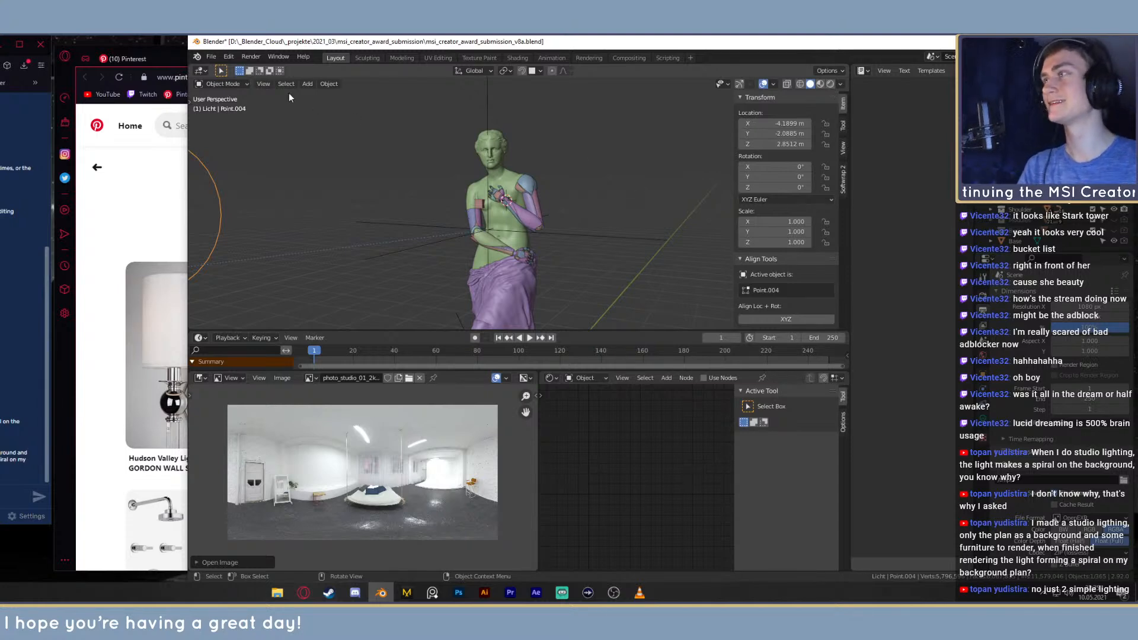
scroll(552, 220, down, 2)
scroll(552, 219, up, 1)
click(637, 126)
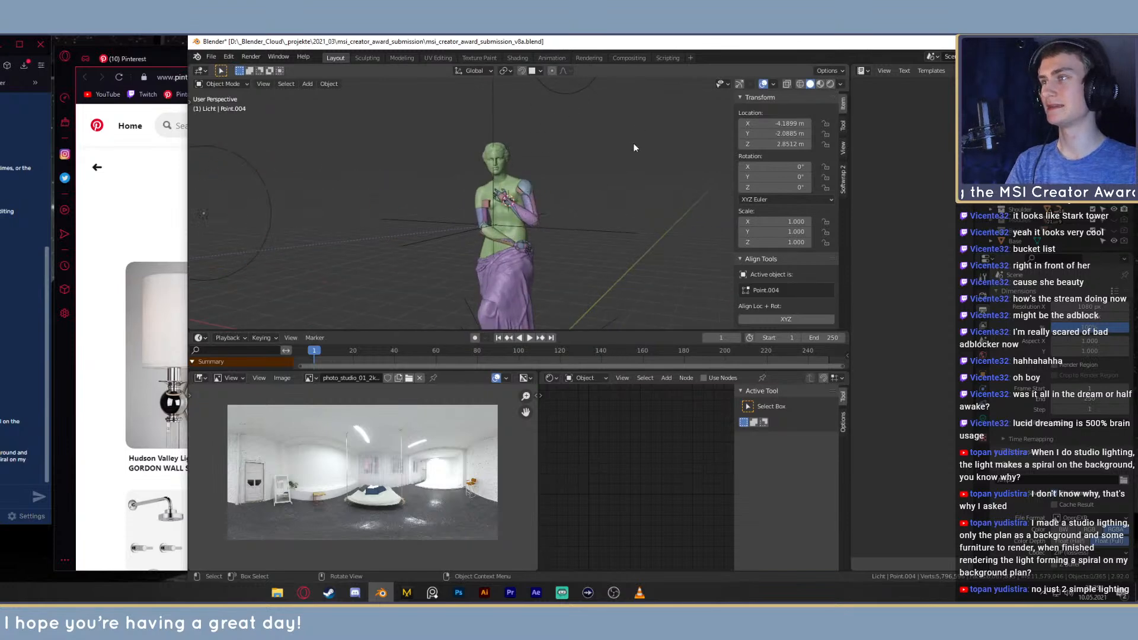
scroll(616, 148, down, 5)
drag(585, 120, 525, 170)
click(585, 137)
drag(585, 137, 521, 173)
key(Delete)
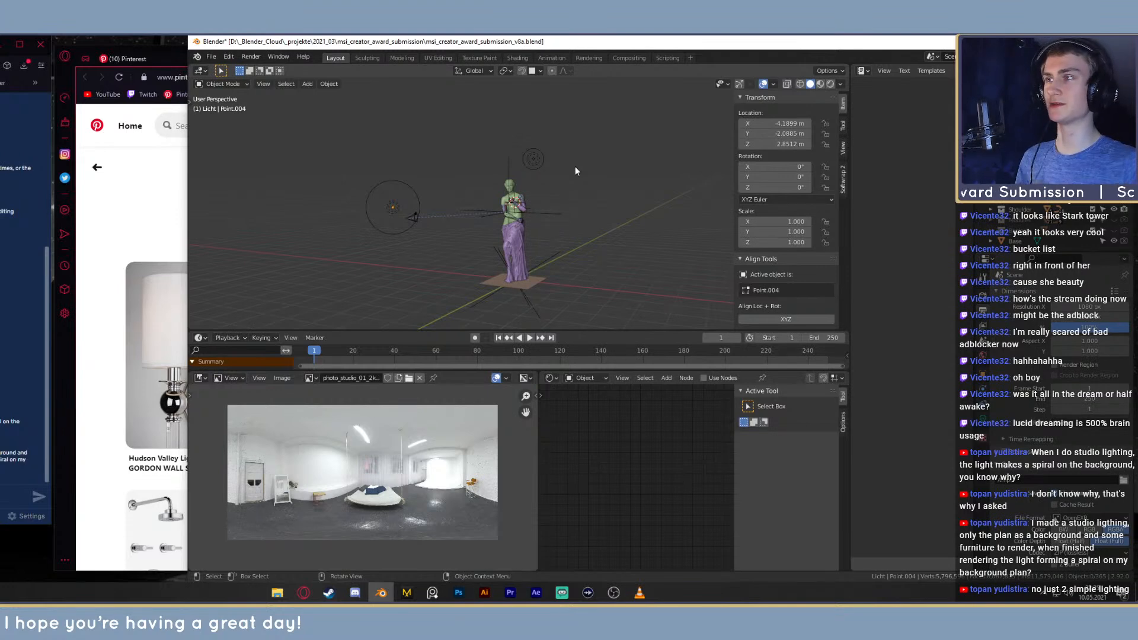
drag(578, 139, 527, 173)
drag(562, 136, 521, 173)
click(557, 159)
click(562, 172)
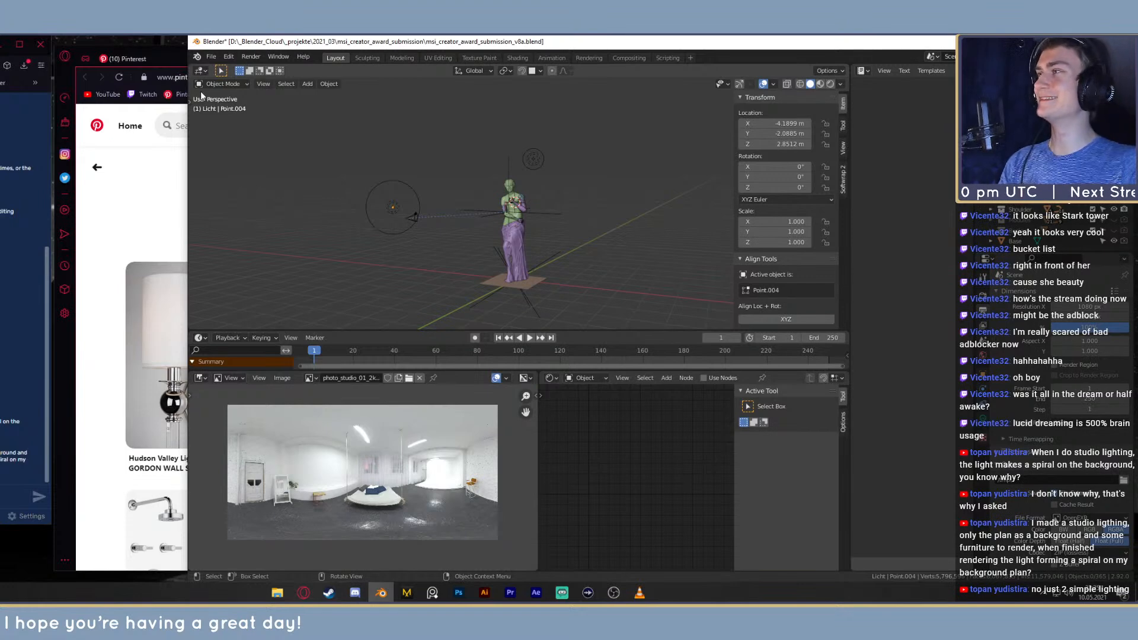
scroll(575, 253, up, 3)
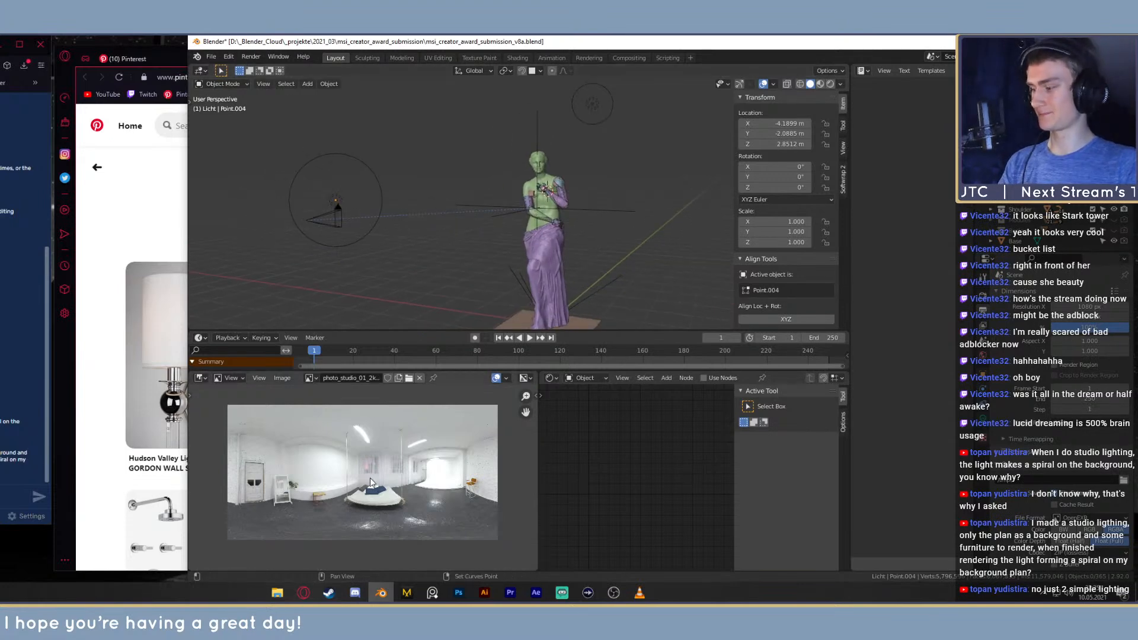
Replace the image editor with a 3D viewport showing the rendered camera view, framed on the statue's upper body
key(shift+F3)
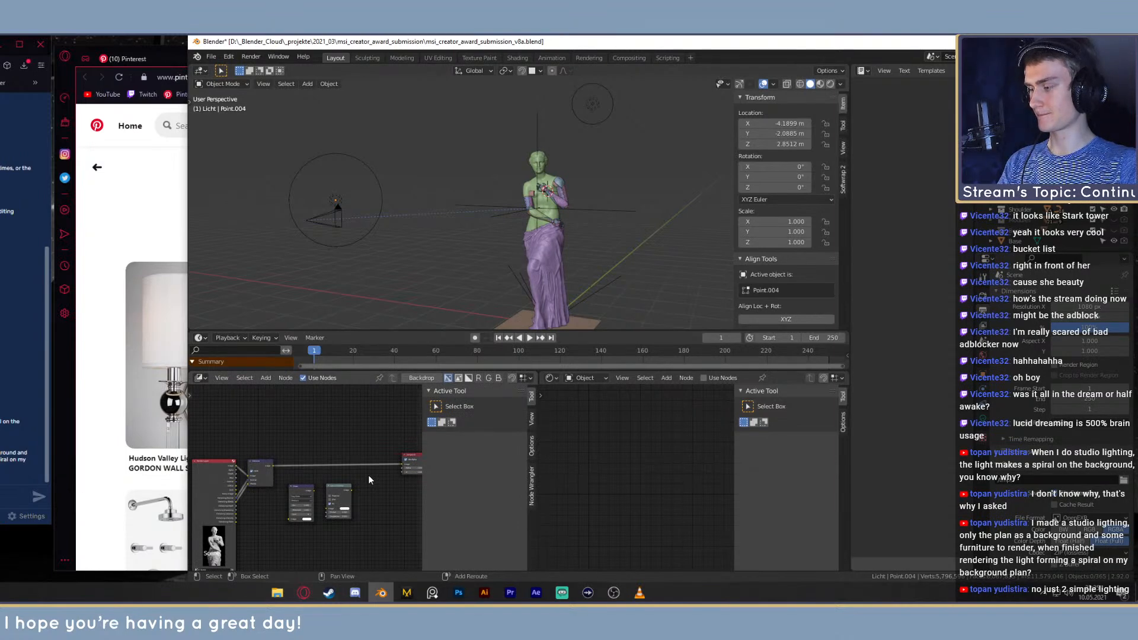
key(shift+F5)
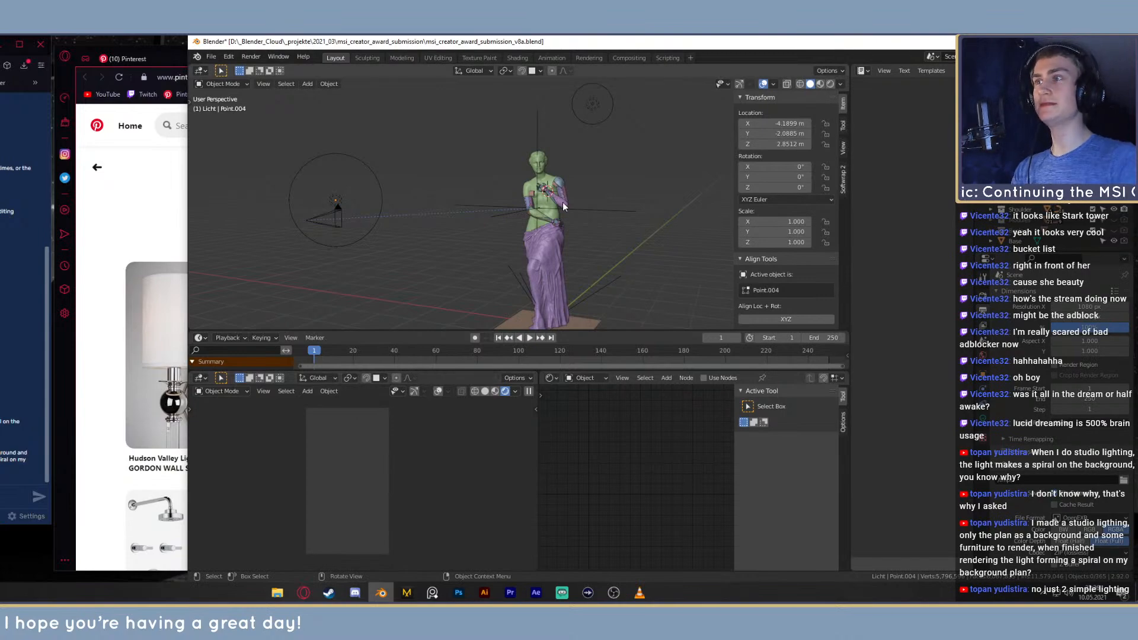
scroll(350, 476, up, 4)
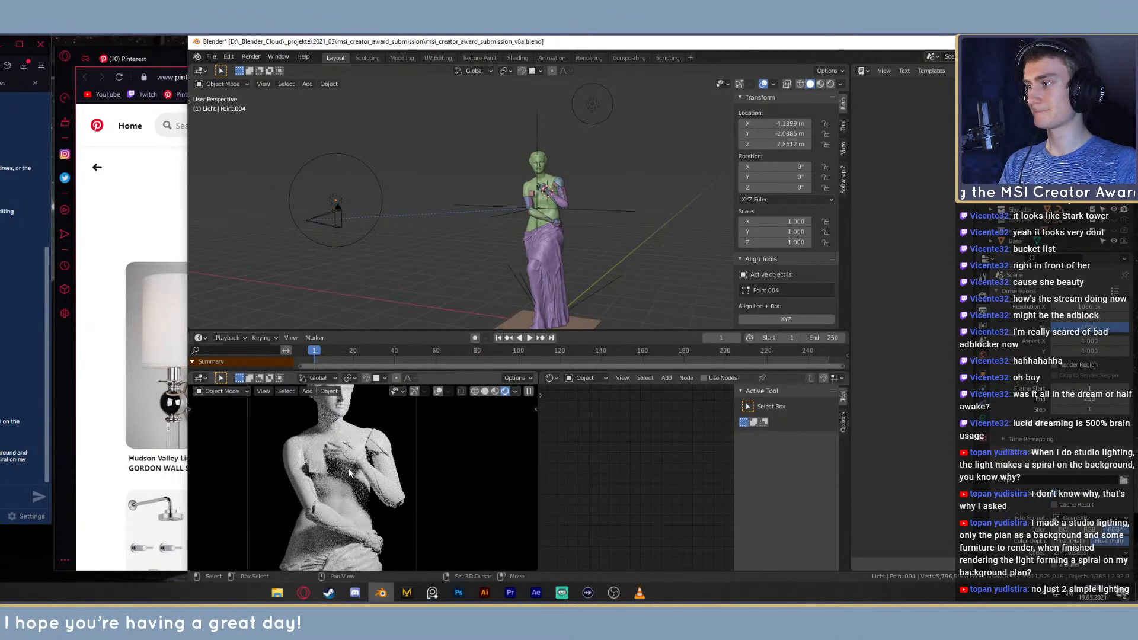
shift+middle_drag(349, 475, 350, 510)
Select the statue's body mesh to bring up its material nodes in the shader editor
middle_drag(522, 205, 521, 277)
scroll(534, 231, up, 3)
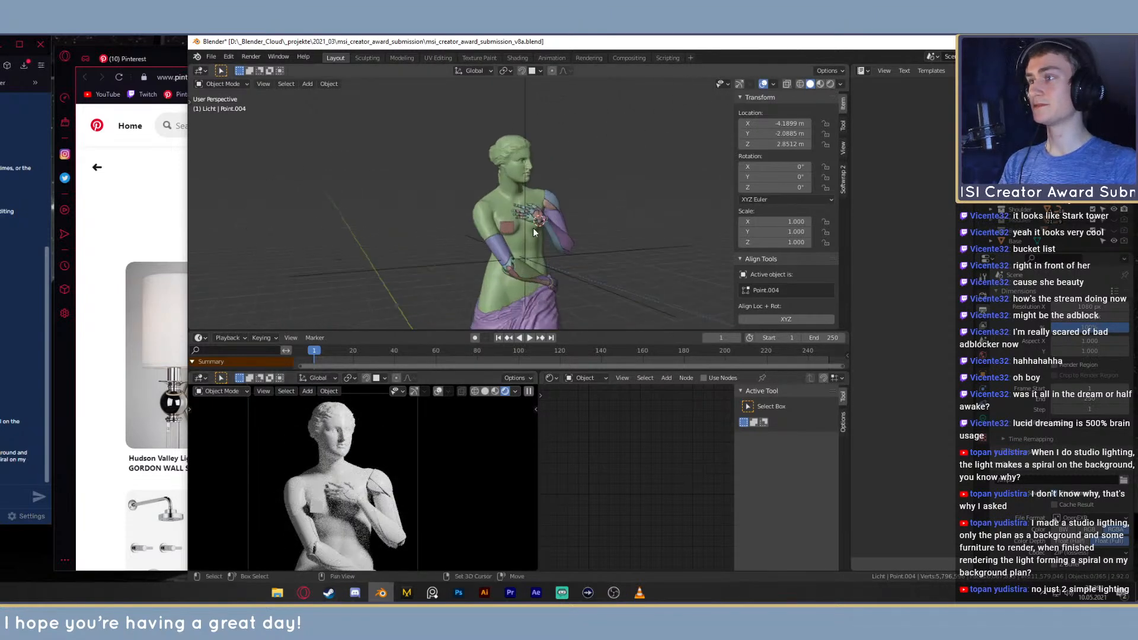
scroll(581, 226, up, 4)
click(512, 210)
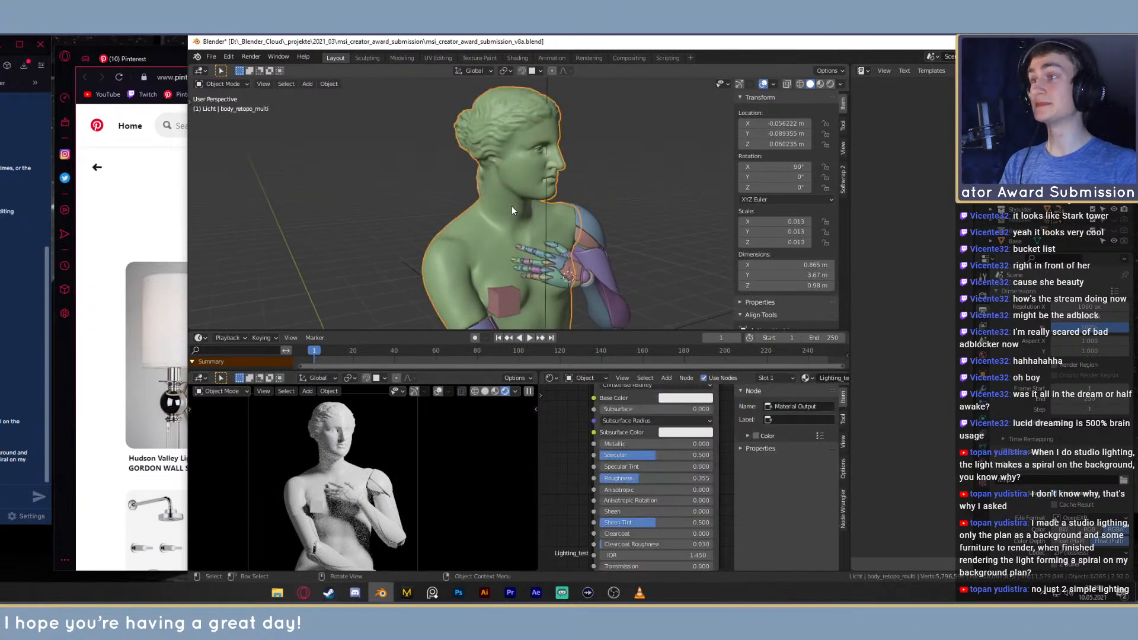
Set the main viewport's shading to Material Preview and inspect the statue's head and shoulders
shift+middle_drag(512, 210, 480, 196)
scroll(532, 152, up, 2)
mouse_move(533, 152)
shift+middle_down()
mouse_move(566, 175)
mouse_move(561, 247)
shift+middle_up()
scroll(554, 228, up, 2)
key(z)
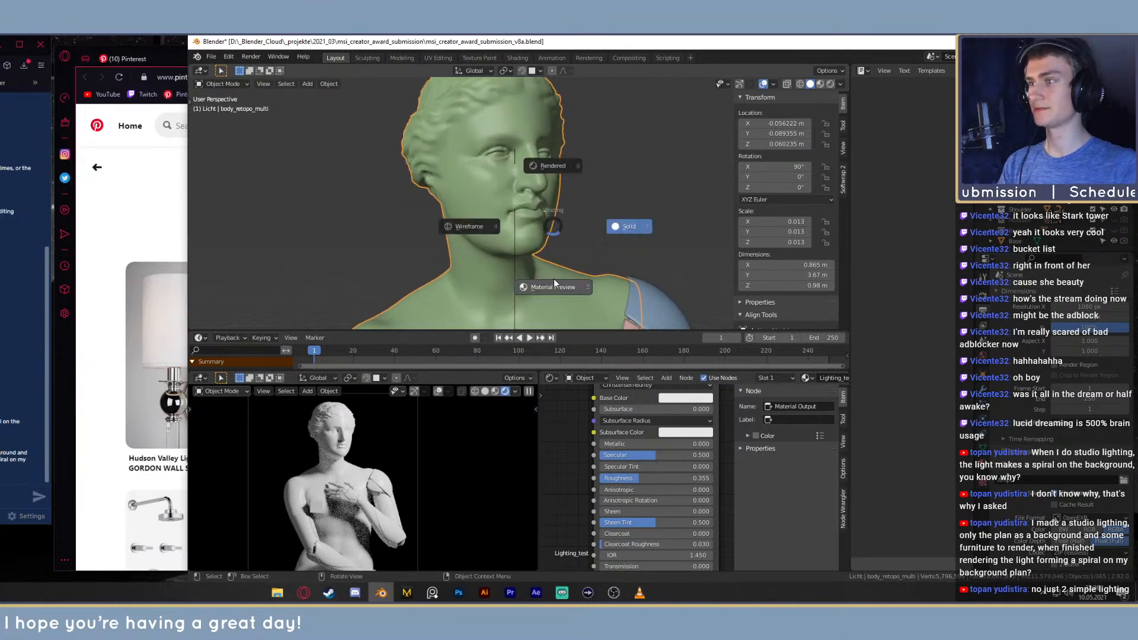
click(553, 286)
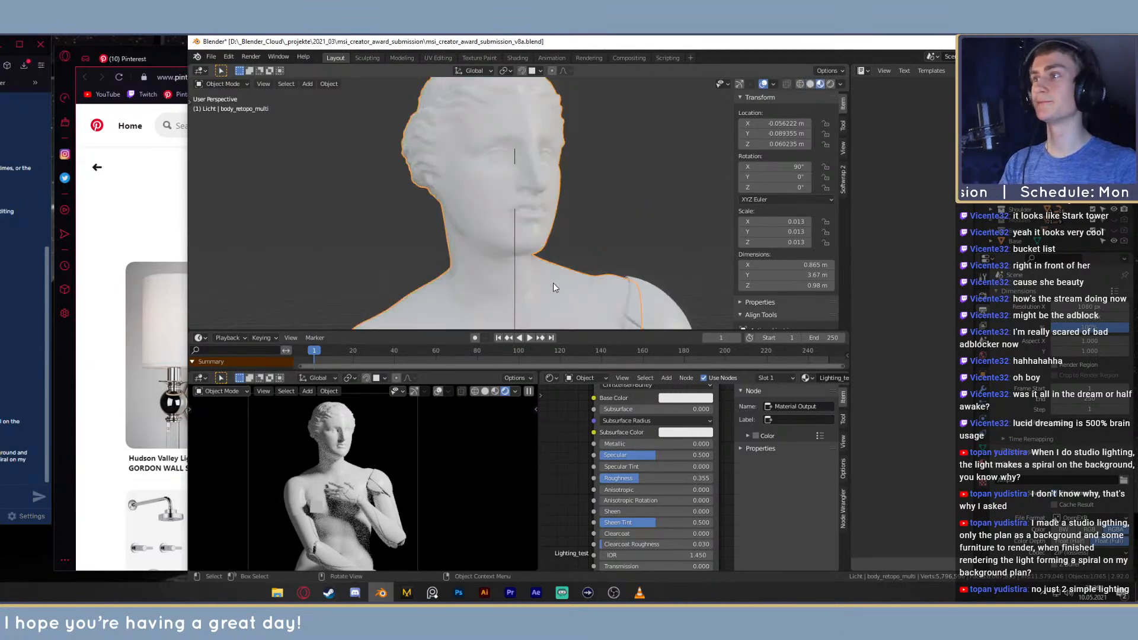
scroll(553, 283, down, 4)
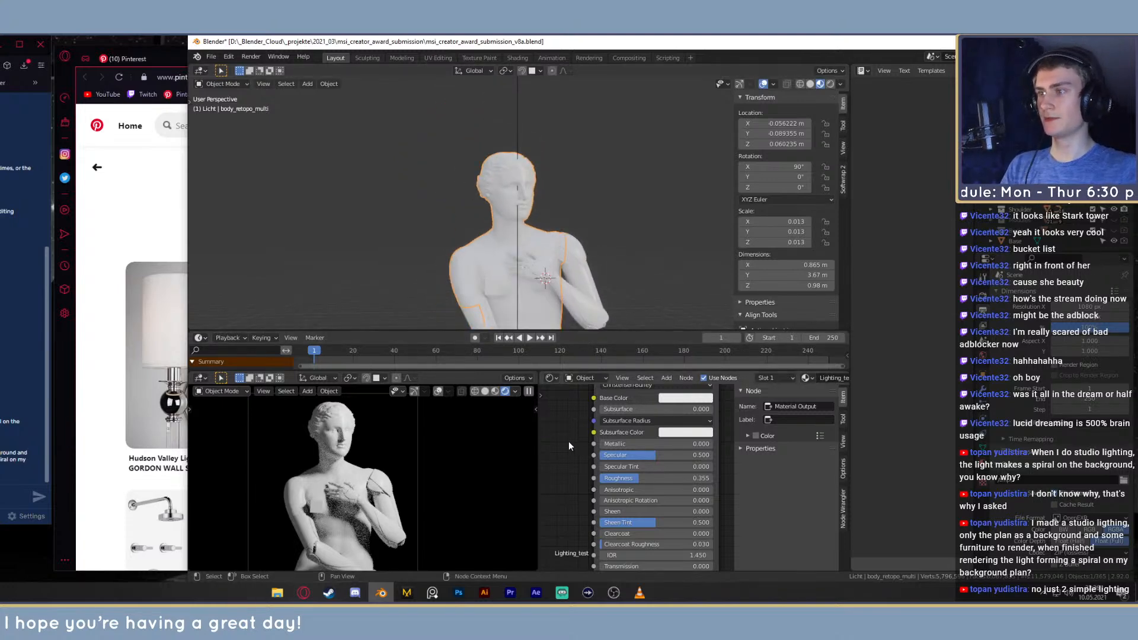
Widen the shader editor so the whole Lighting_test node setup fits beside the rendered view
scroll(568, 441, down, 4)
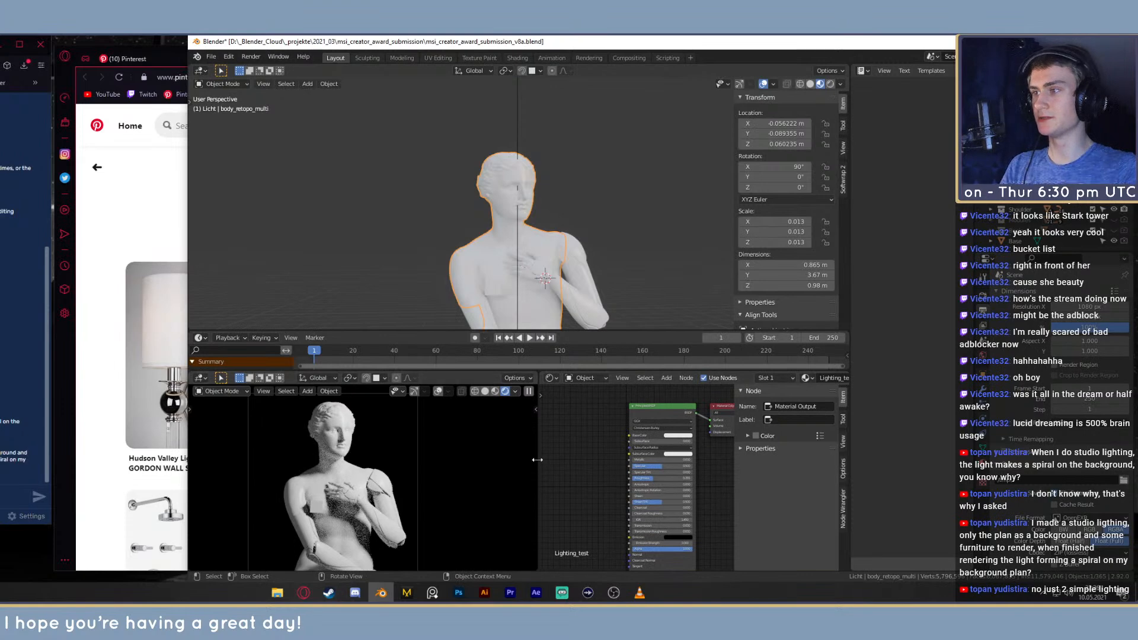
drag(537, 466, 474, 467)
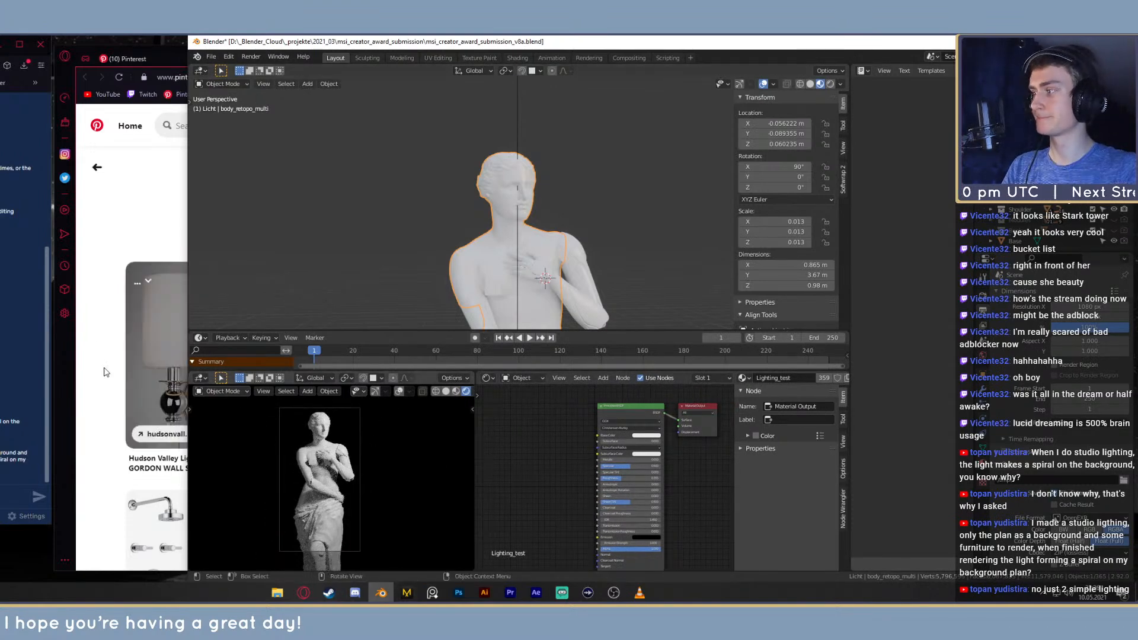
Load the Pinterest home feed in the browser and switch back to Blender
click(100, 224)
click(97, 126)
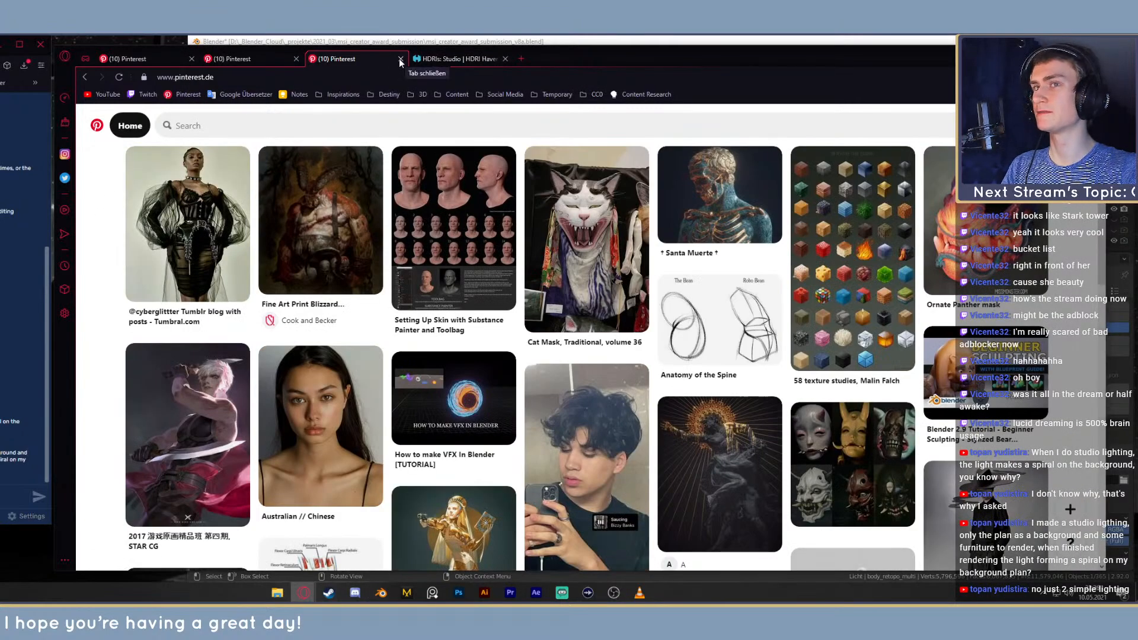
click(614, 593)
click(264, 466)
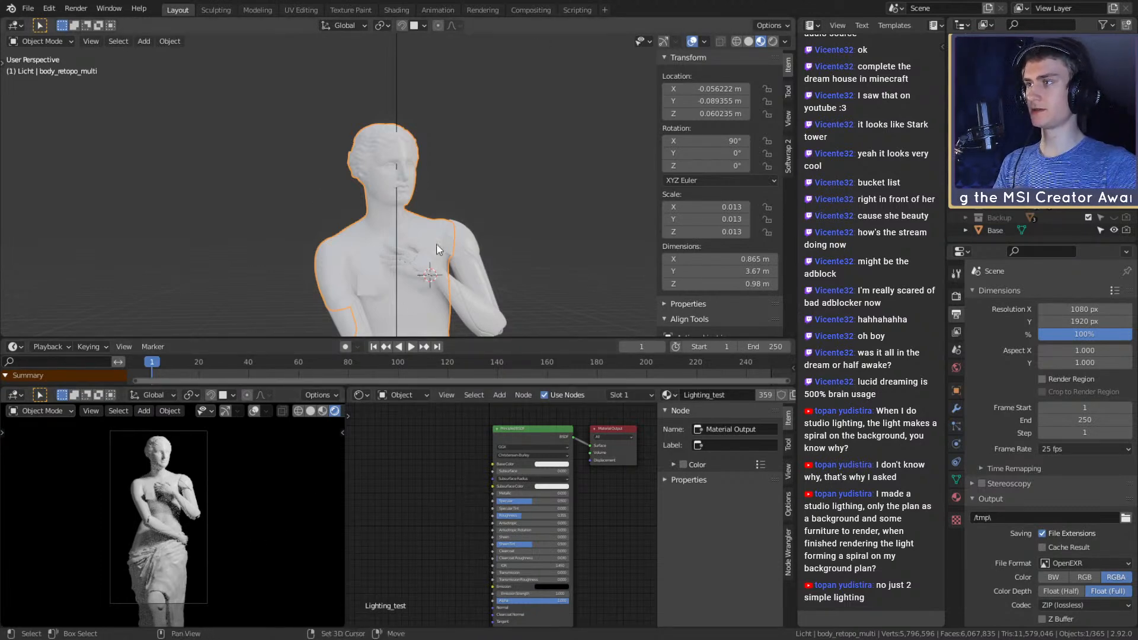
Try Rendered shading in the main viewport, and return it to Material Preview on the statue's upper body
key(z)
click(428, 169)
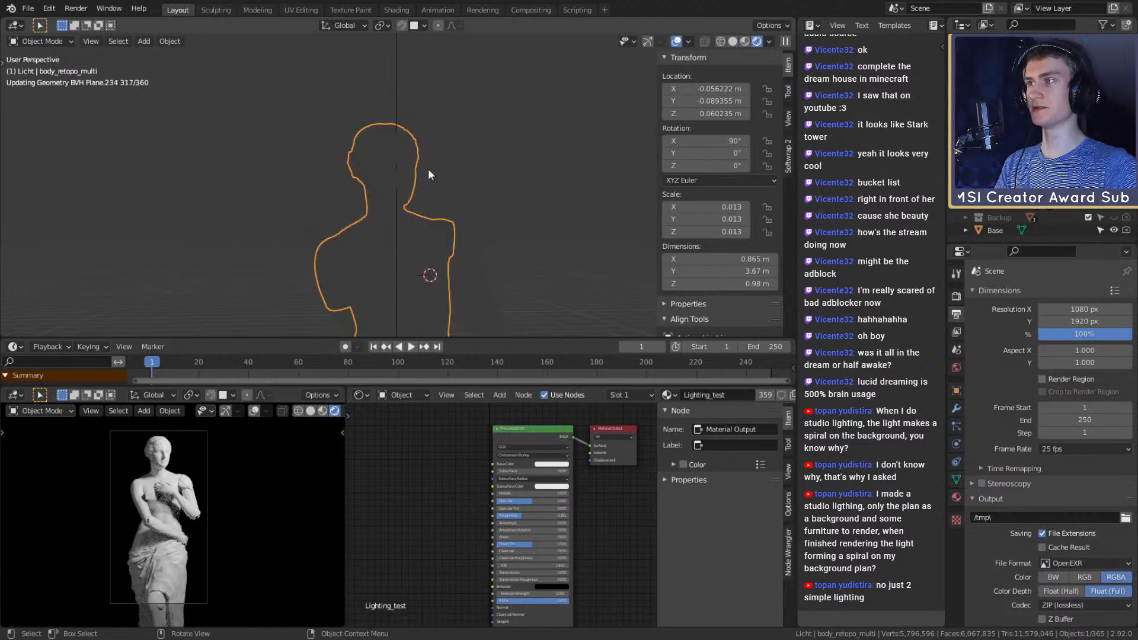
scroll(415, 247, up, 5)
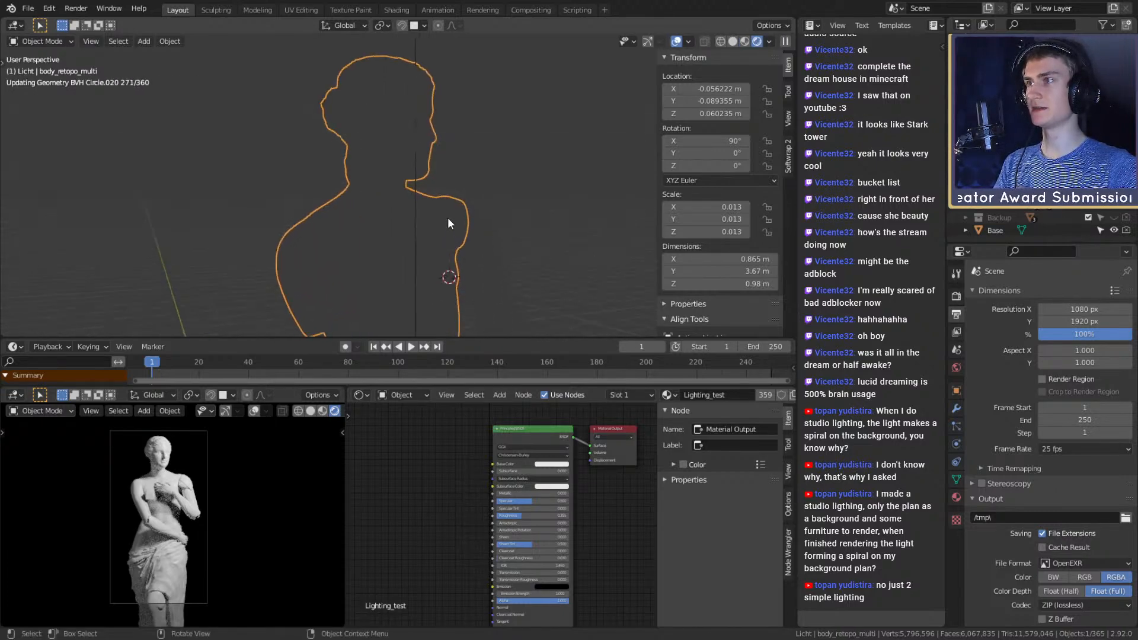
key(z)
click(463, 293)
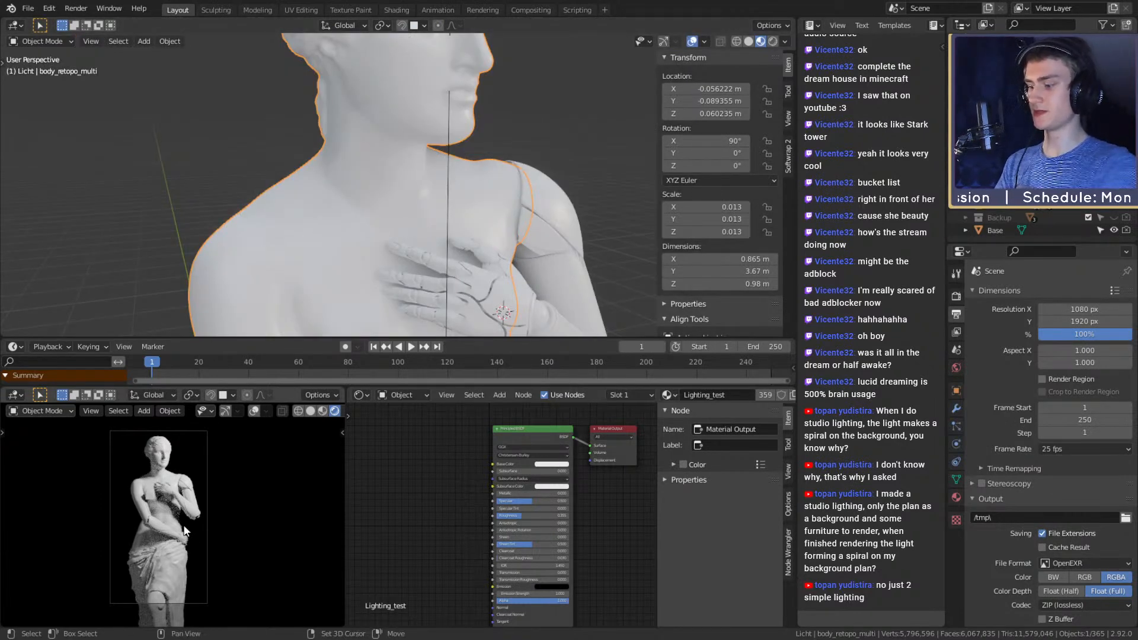
Replace the small rendered view with an Image Editor, load the venus-de-milo statue photo, and inspect its draped waist closely
key(shift+F10)
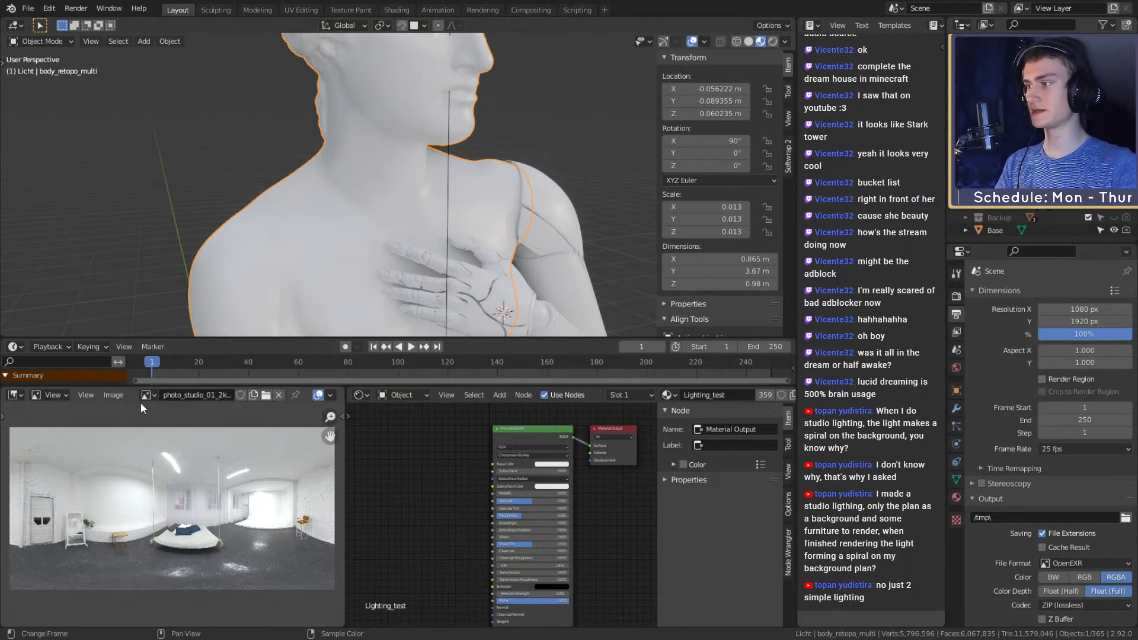
click(144, 395)
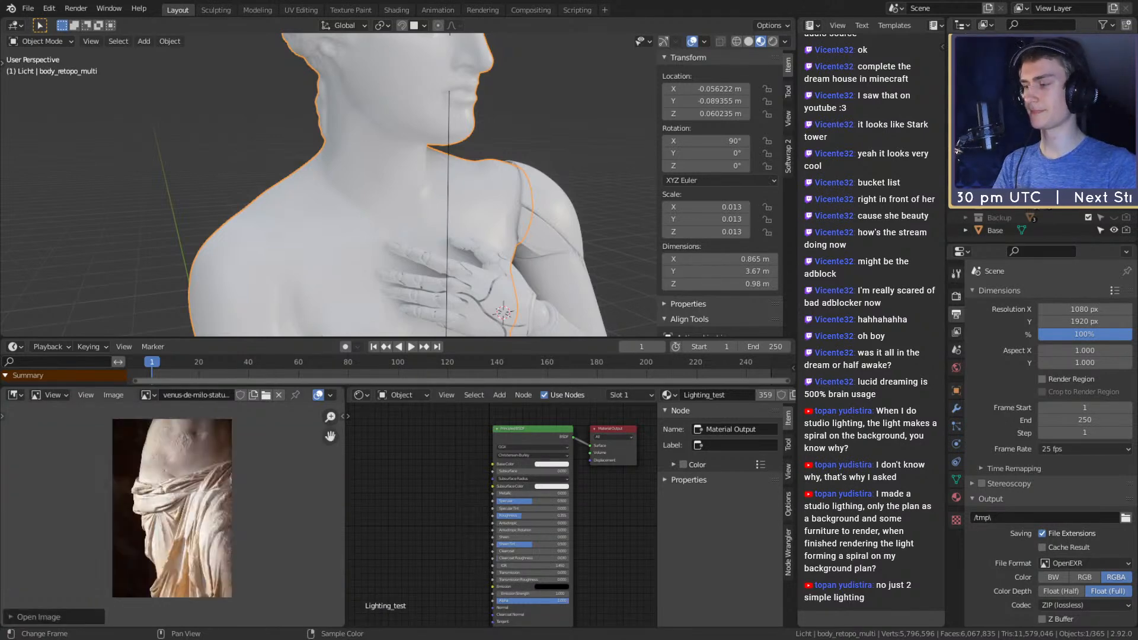
scroll(200, 503, up, 4)
scroll(180, 507, up, 2)
scroll(186, 524, down, 5)
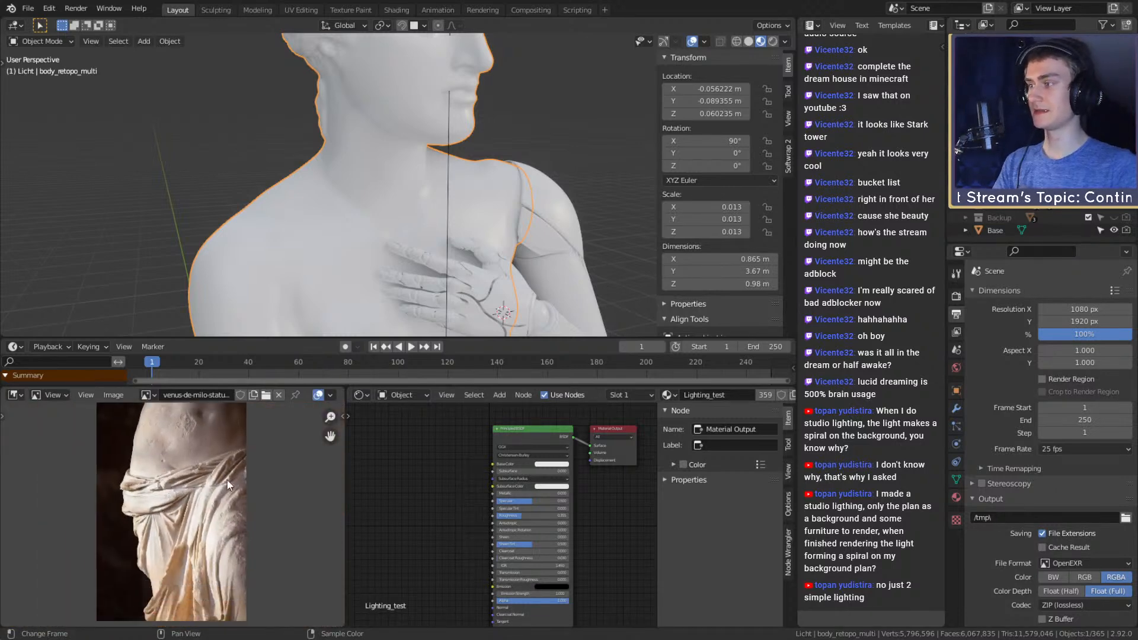
scroll(226, 479, up, 2)
scroll(208, 521, down, 3)
scroll(133, 524, up, 3)
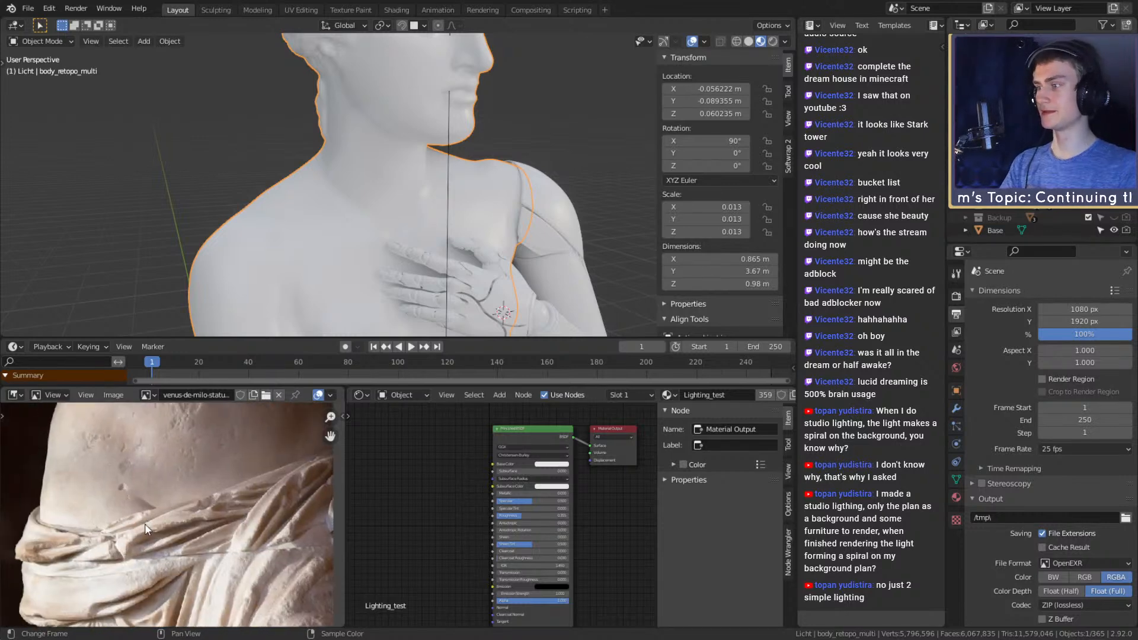
scroll(152, 538, down, 1)
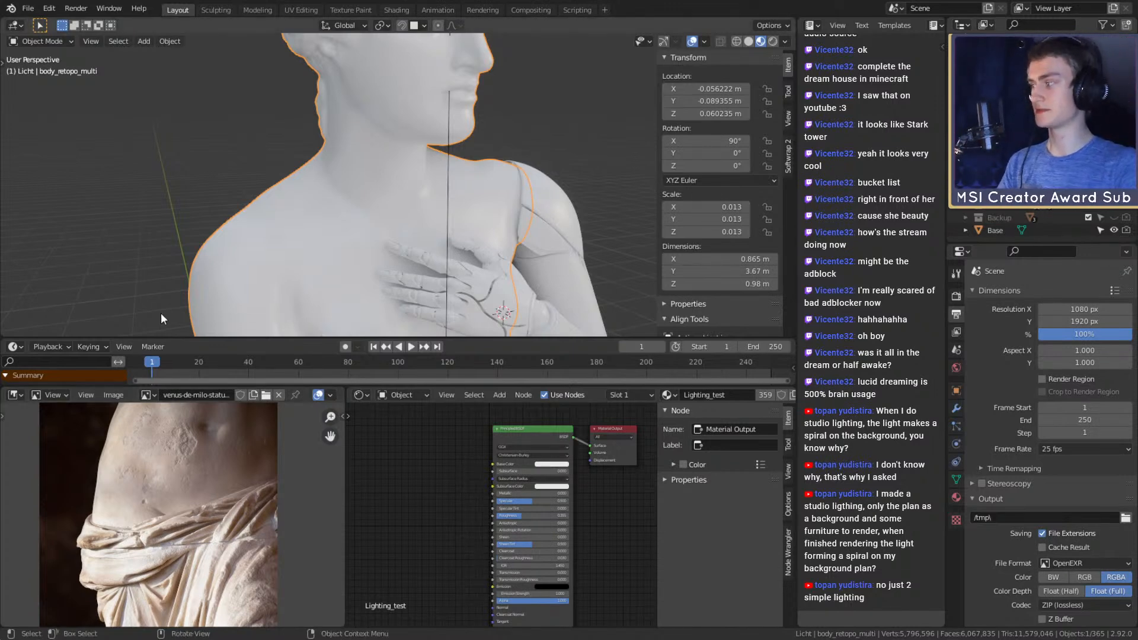
Switch the main viewport to Solid shading around the statue's chest and hand, and clear the selection
key(alt+a)
click(392, 258)
shift+middle_drag(397, 282, 443, 211)
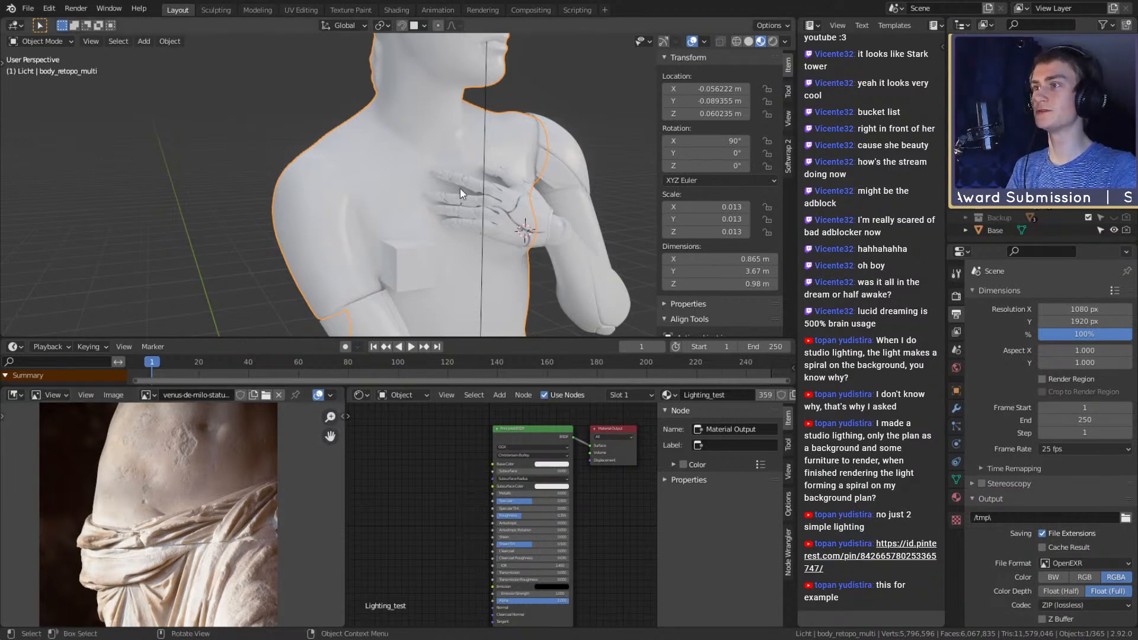
key(z)
click(515, 204)
click(622, 115)
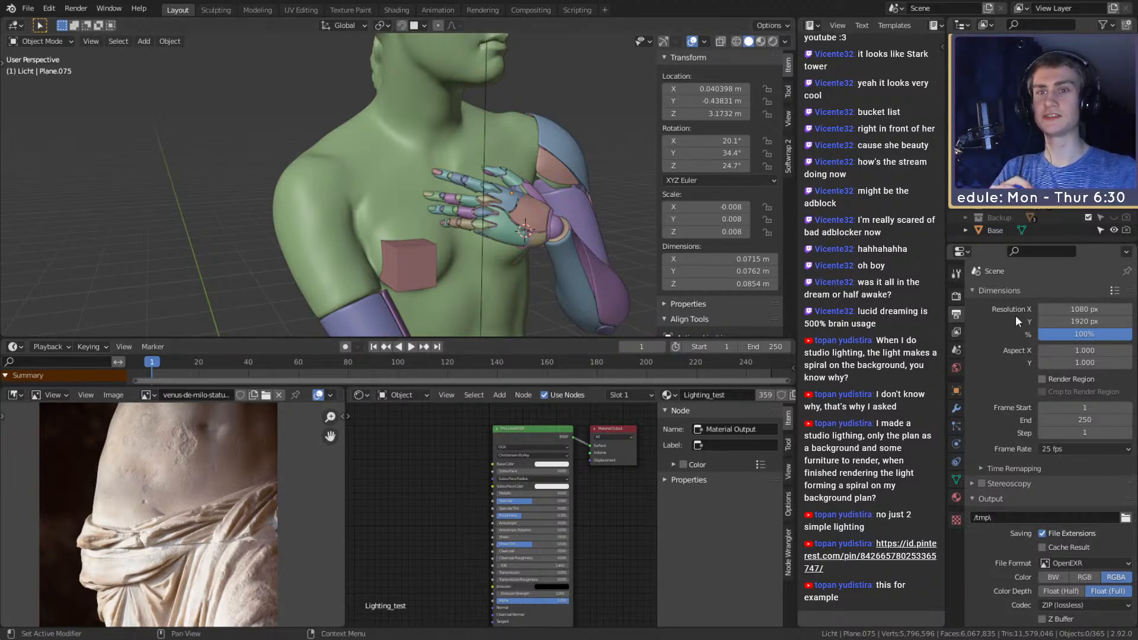
Examine the available file formats in the render output settings, keeping OpenEXR
scroll(1007, 524, down, 3)
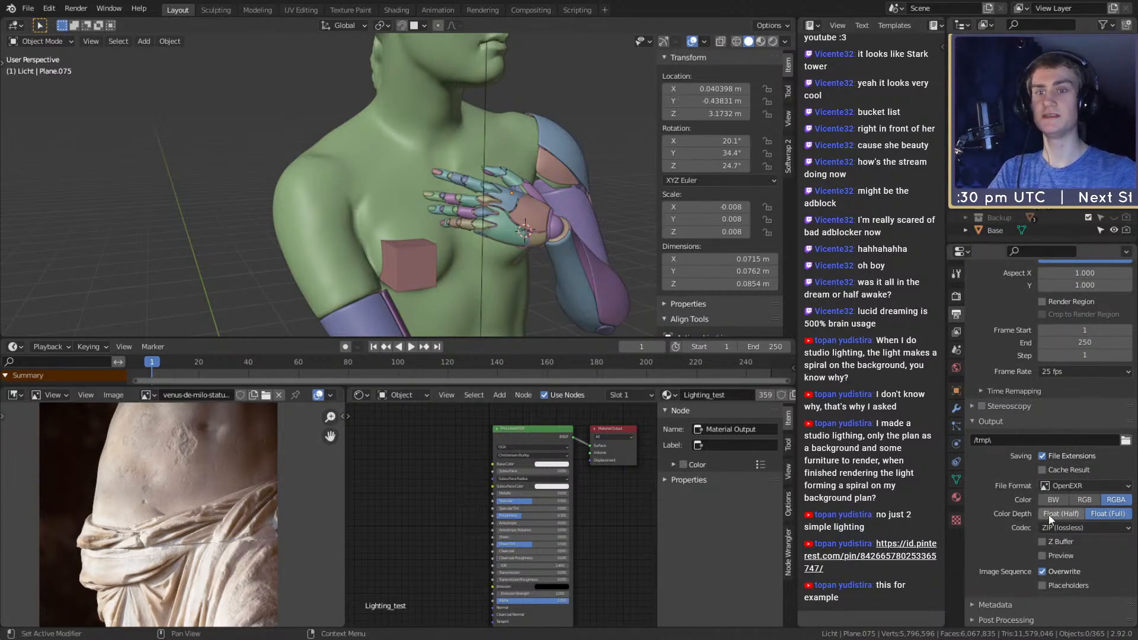
click(1061, 486)
click(1062, 486)
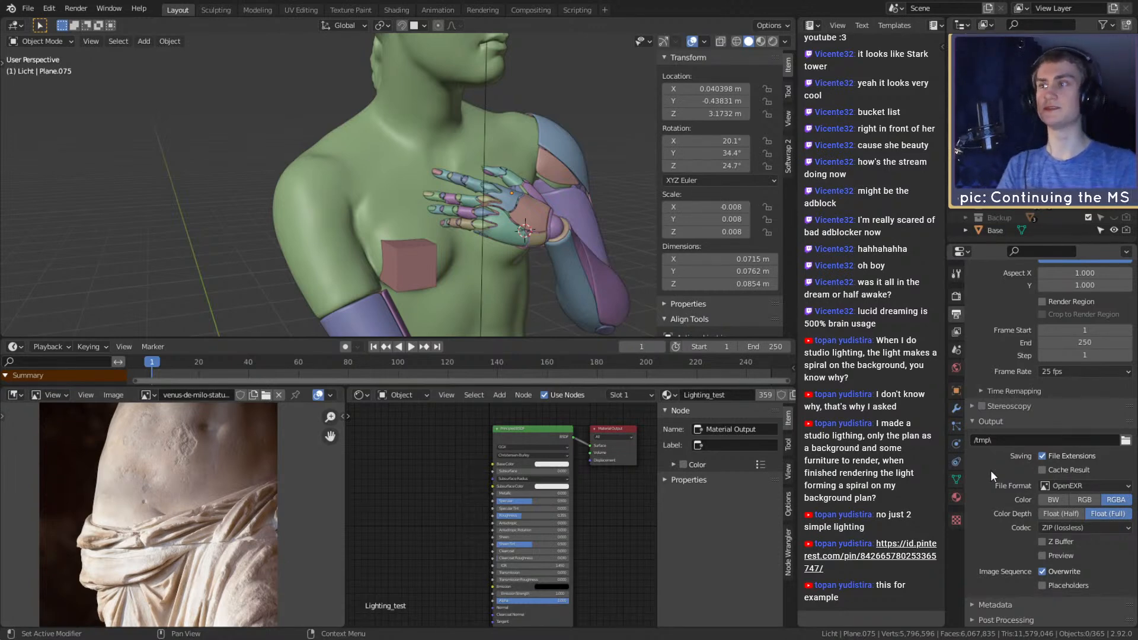
click(1068, 485)
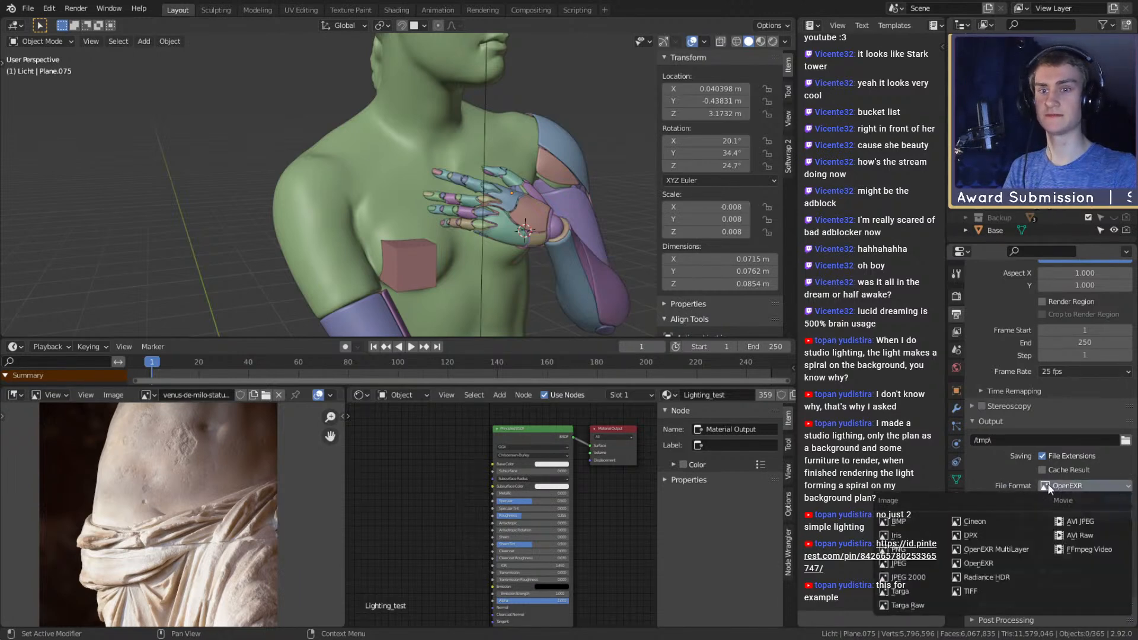
click(1004, 475)
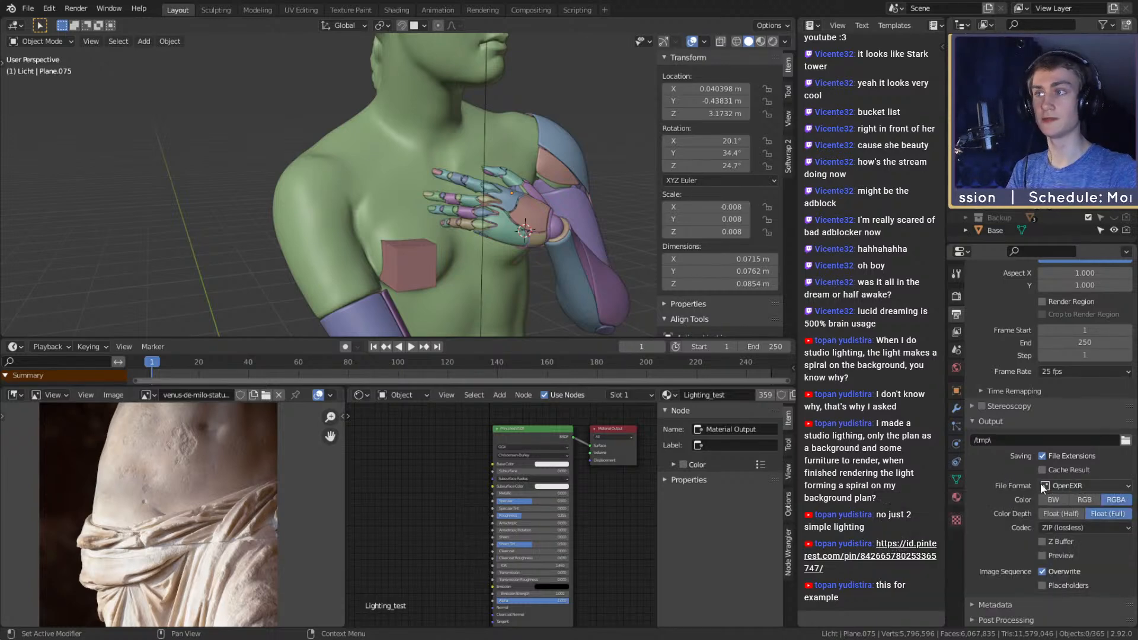
click(1076, 485)
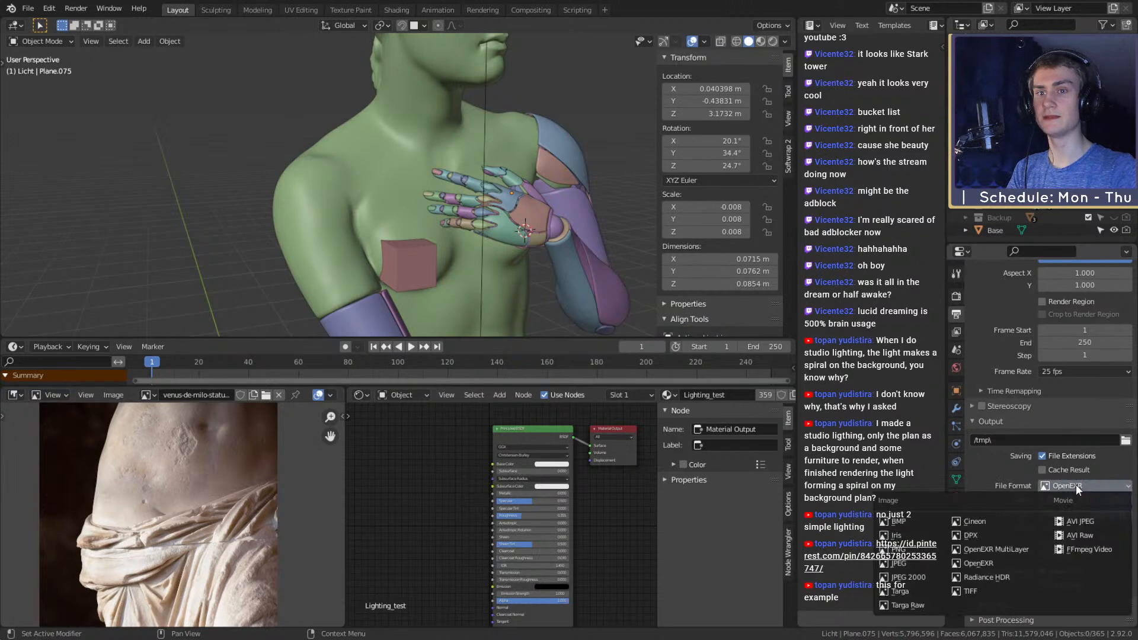
click(108, 394)
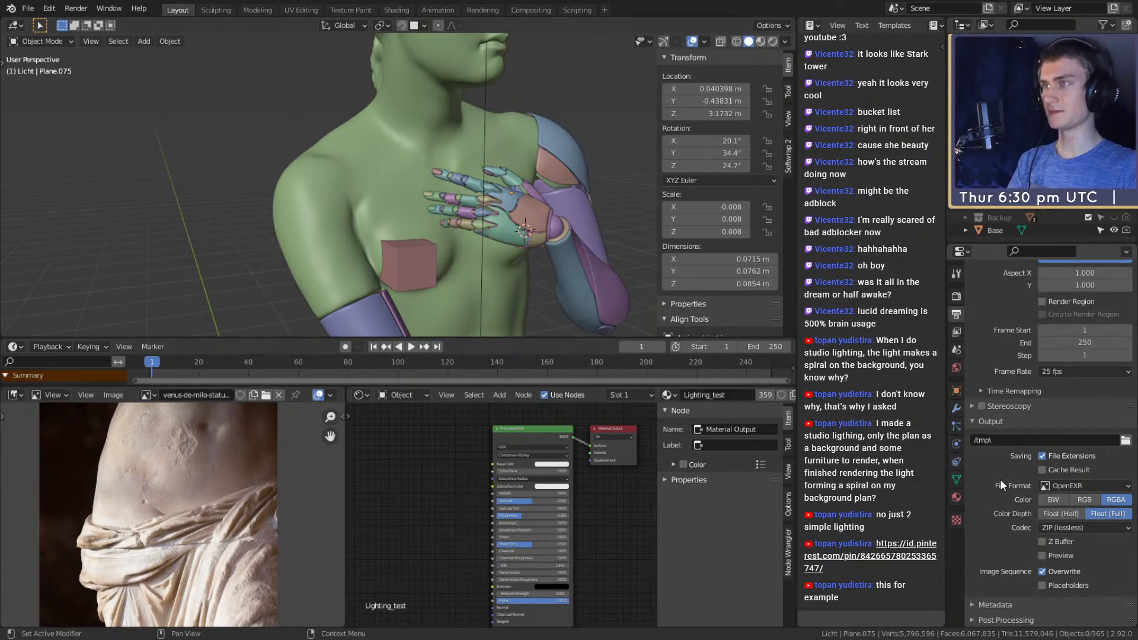
Select the statue's body mesh and return the main viewport to Material Preview shading
scroll(410, 237, down, 8)
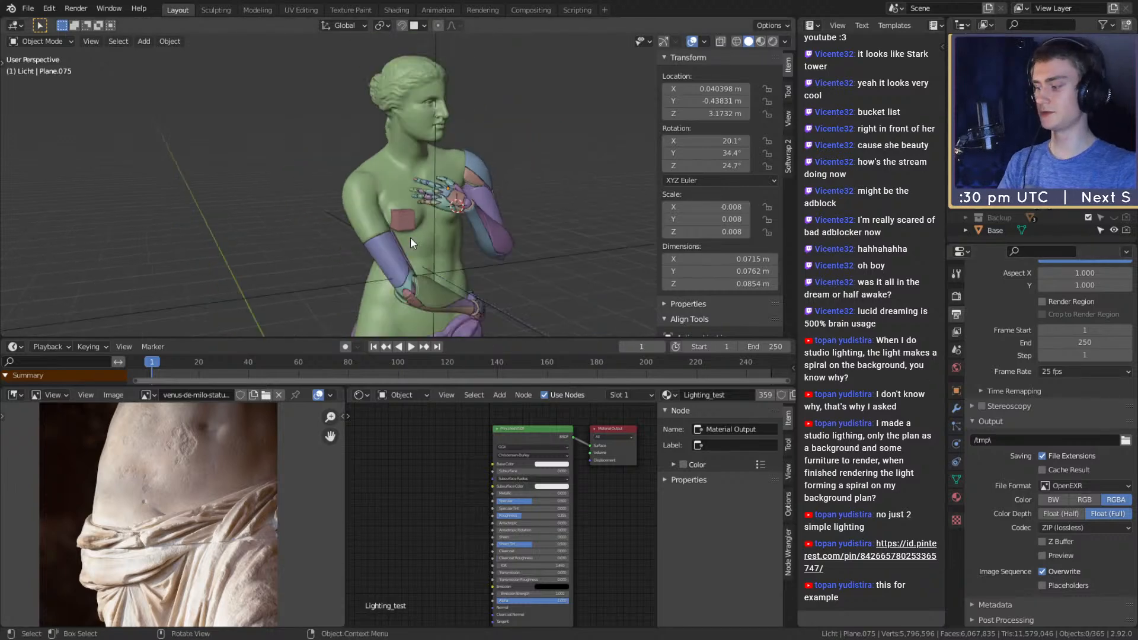
scroll(446, 254, up, 6)
click(413, 198)
key(z)
click(441, 290)
Add a Fresnel node to the Lighting_test material and connect its Fac output to the Principled BSDF's Base Color
scroll(468, 504, down, 5)
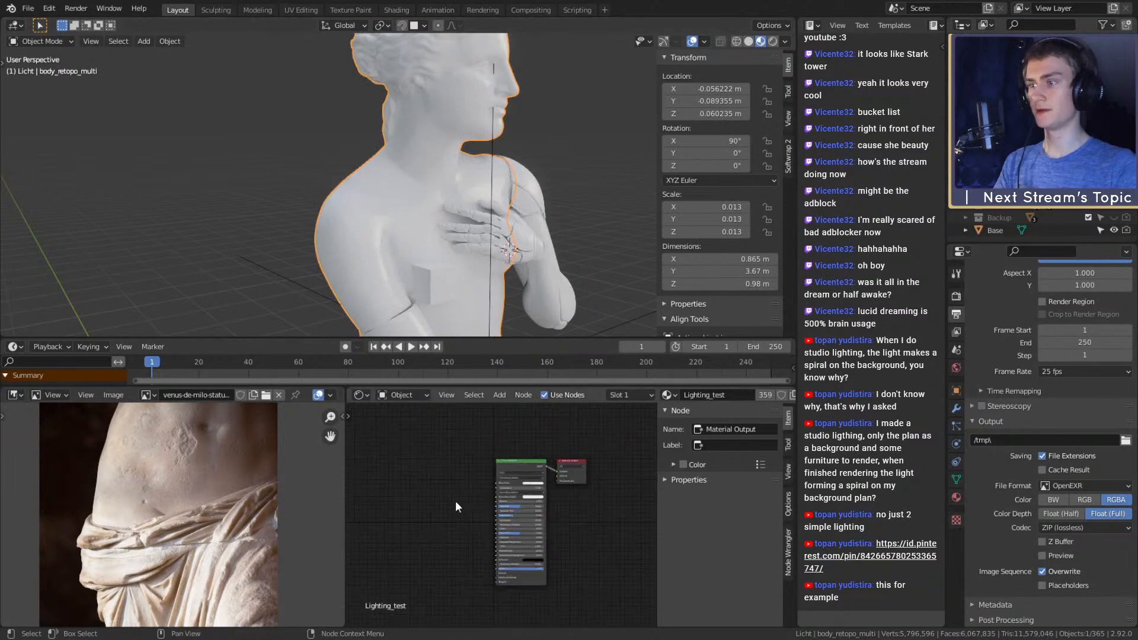
middle_drag(452, 501, 541, 498)
scroll(503, 489, up, 3)
key(shift+a)
mouse_move(504, 476)
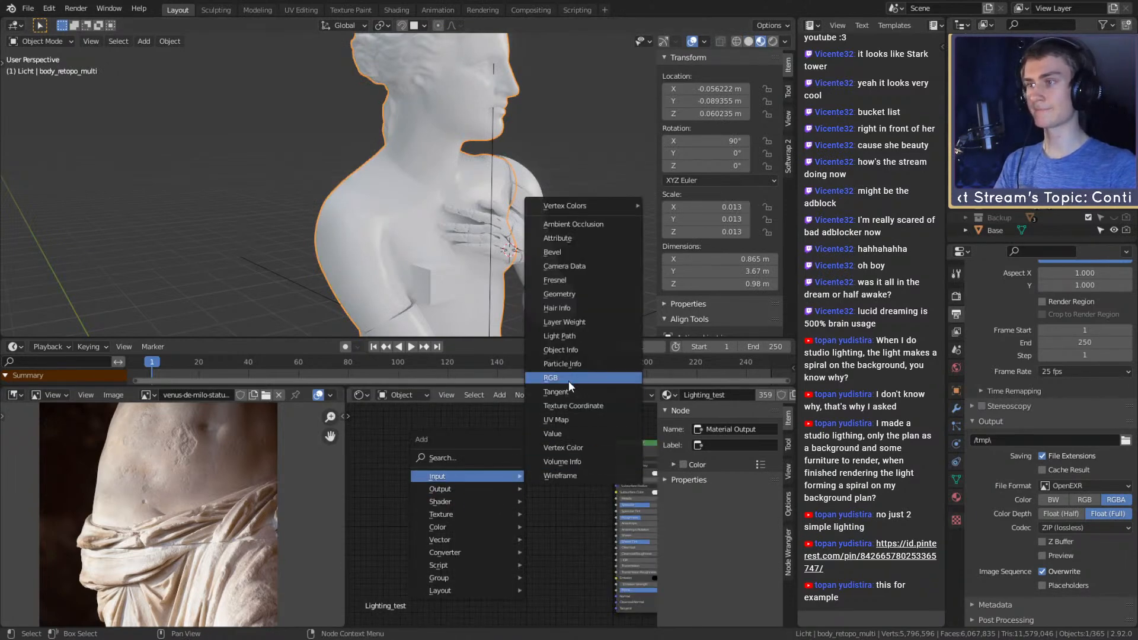
click(560, 280)
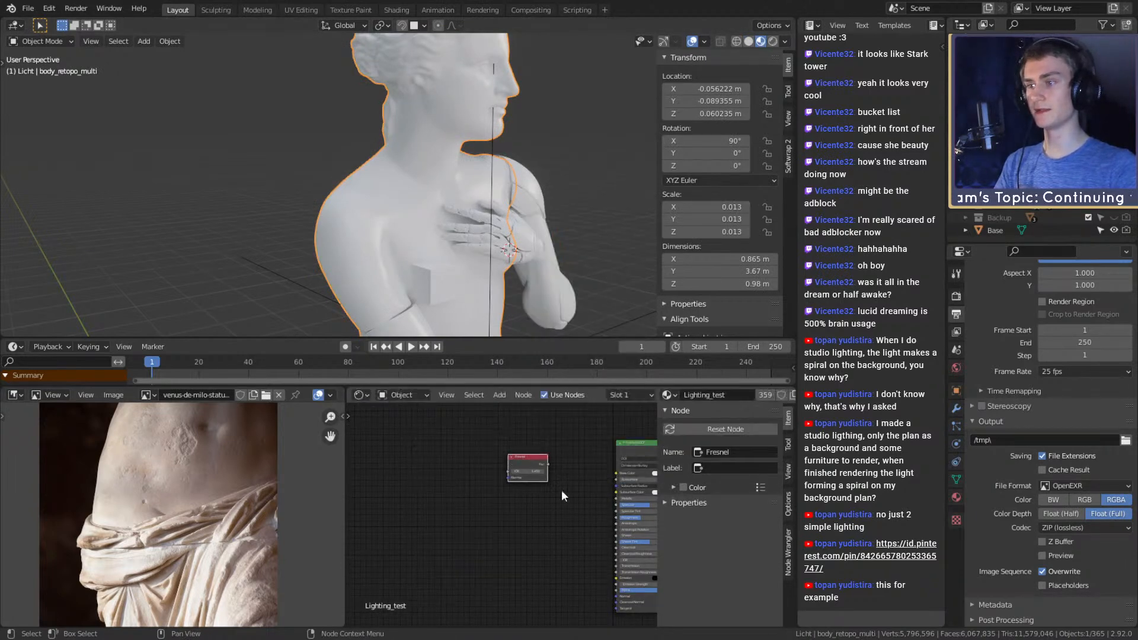
scroll(499, 507, up, 2)
drag(501, 463, 594, 475)
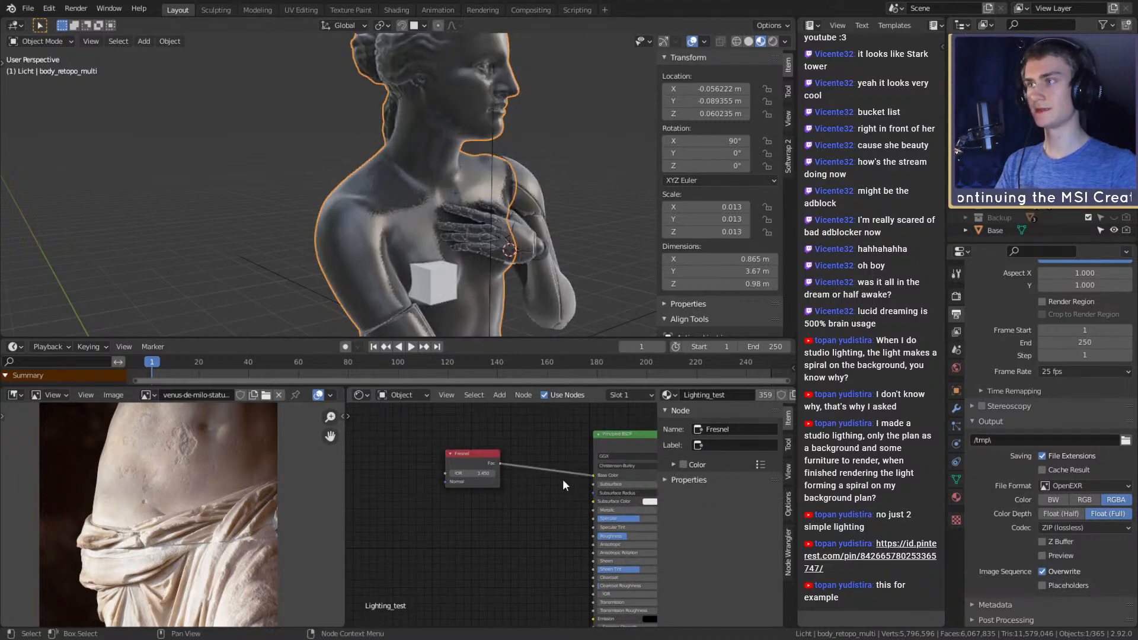
Raise the Fresnel node's IOR to 1.850 and preview the node's output directly on the statue's shoulder and neck
scroll(398, 236, up, 1)
mouse_move(490, 474)
mouse_down()
mouse_move(465, 475)
mouse_move(494, 472)
mouse_up()
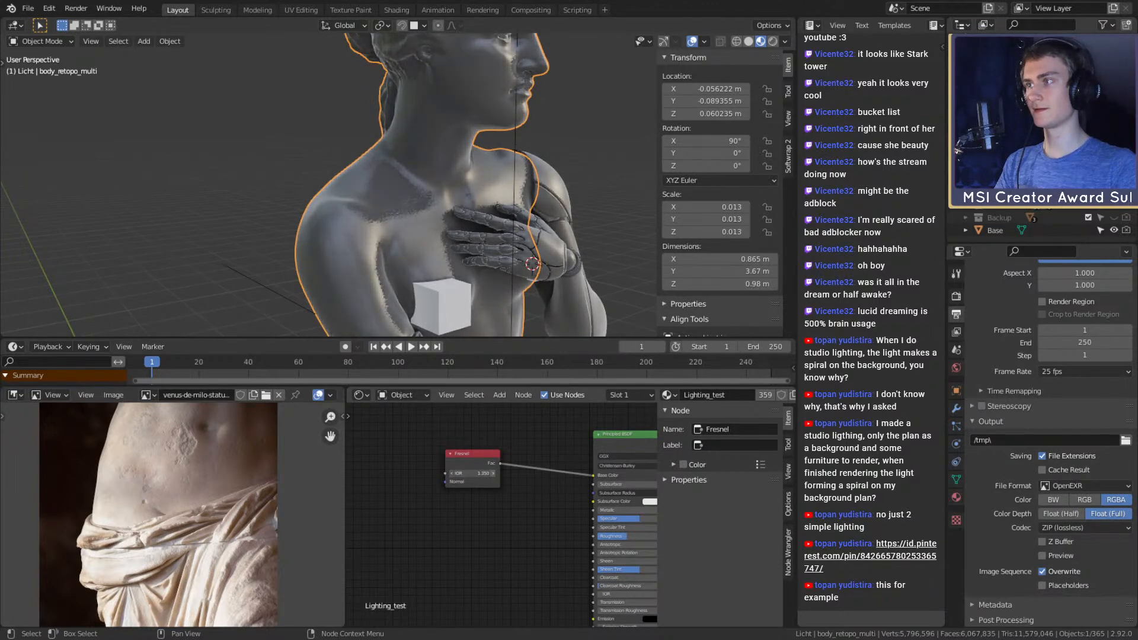
scroll(552, 453, down, 1)
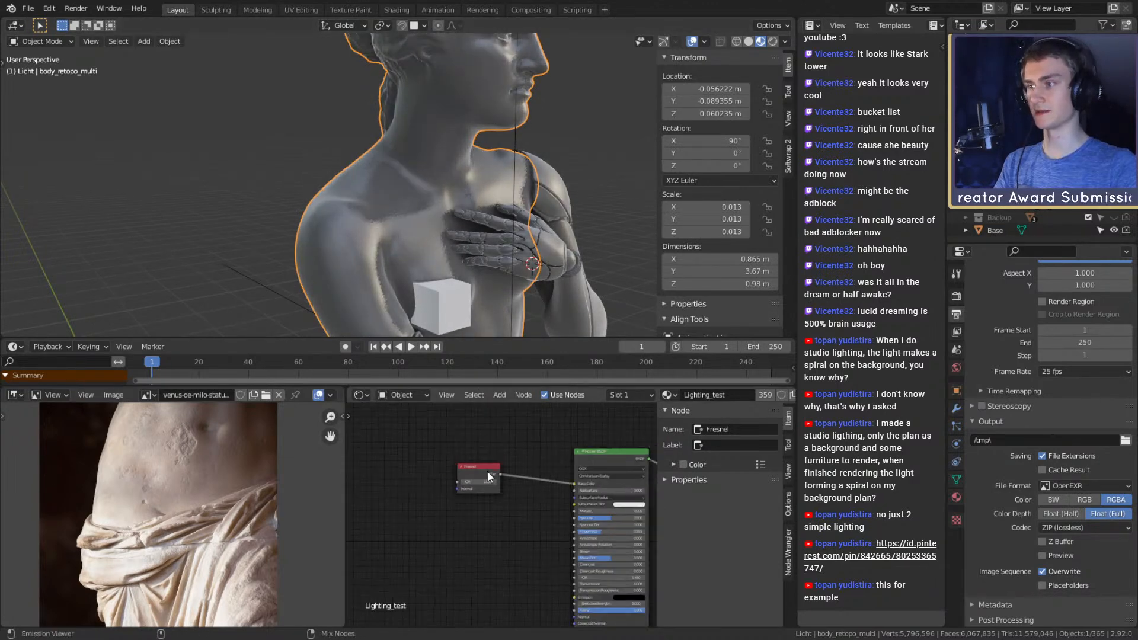
ctrl+shift+click(491, 474)
scroll(392, 188, up, 2)
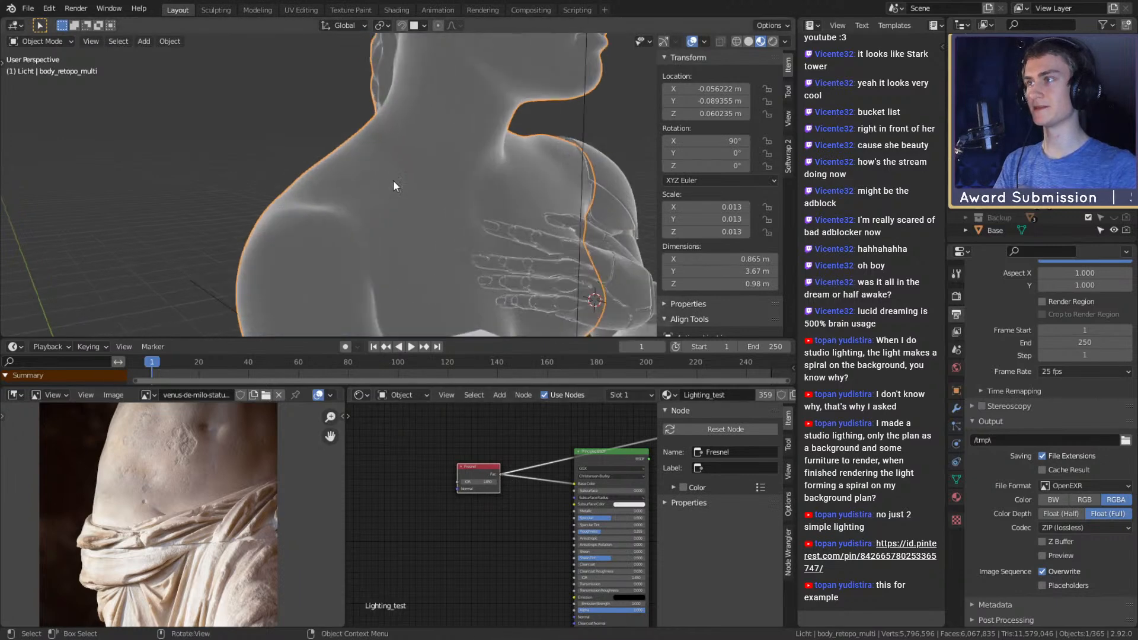
shift+middle_drag(392, 187, 448, 255)
drag(476, 467, 463, 442)
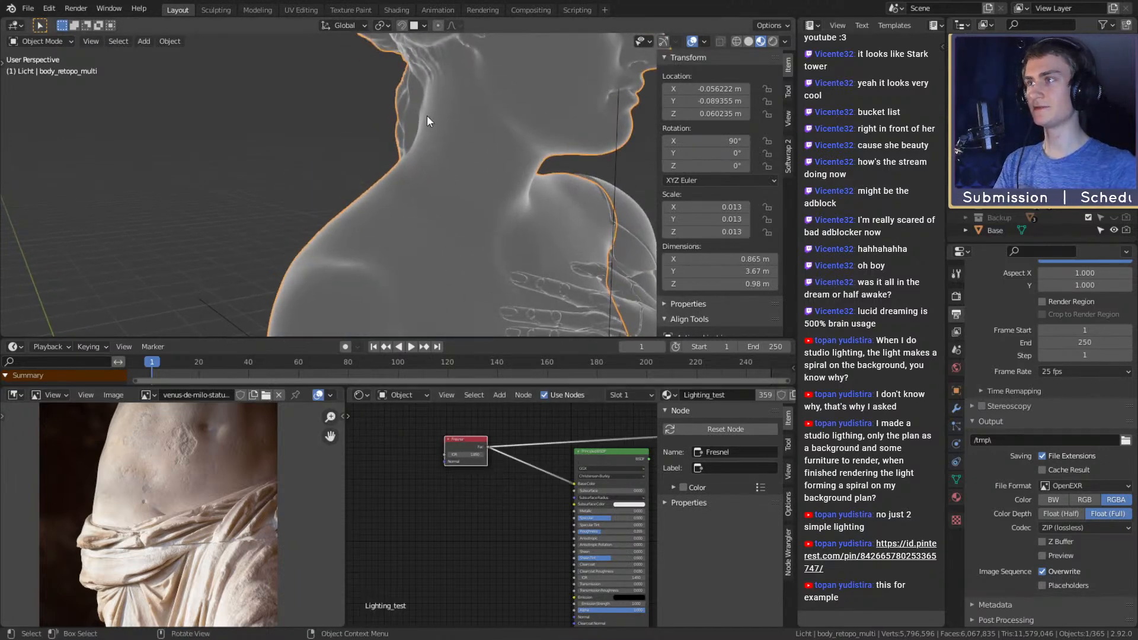
middle_drag(396, 284, 364, 180)
click(283, 184)
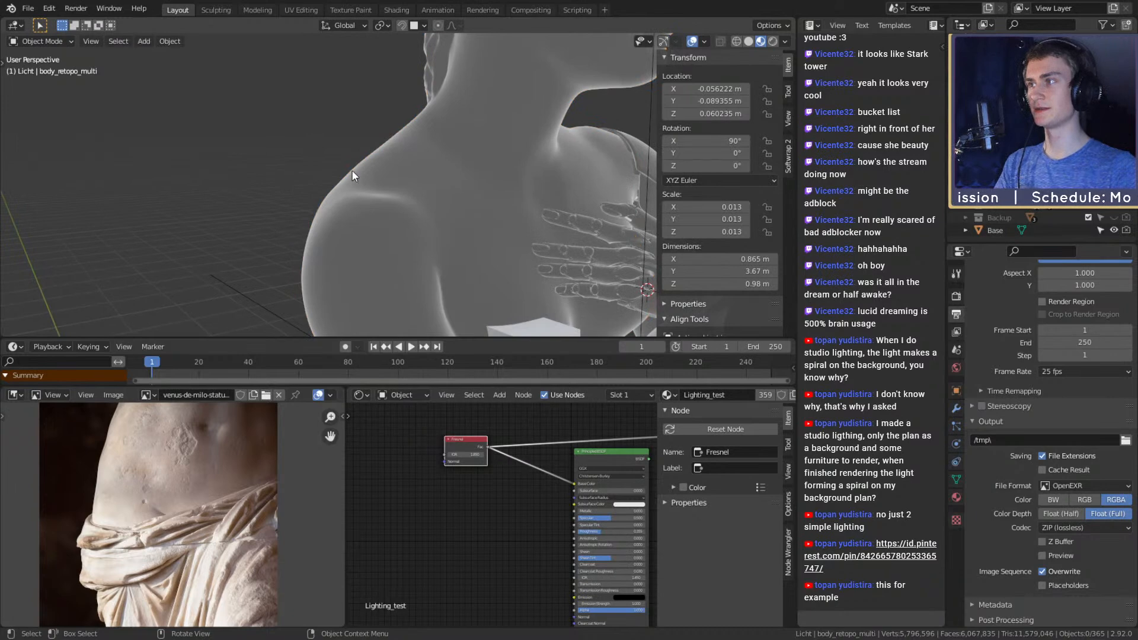
Set the Fresnel node's IOR to 1.450
scroll(464, 479, up, 4)
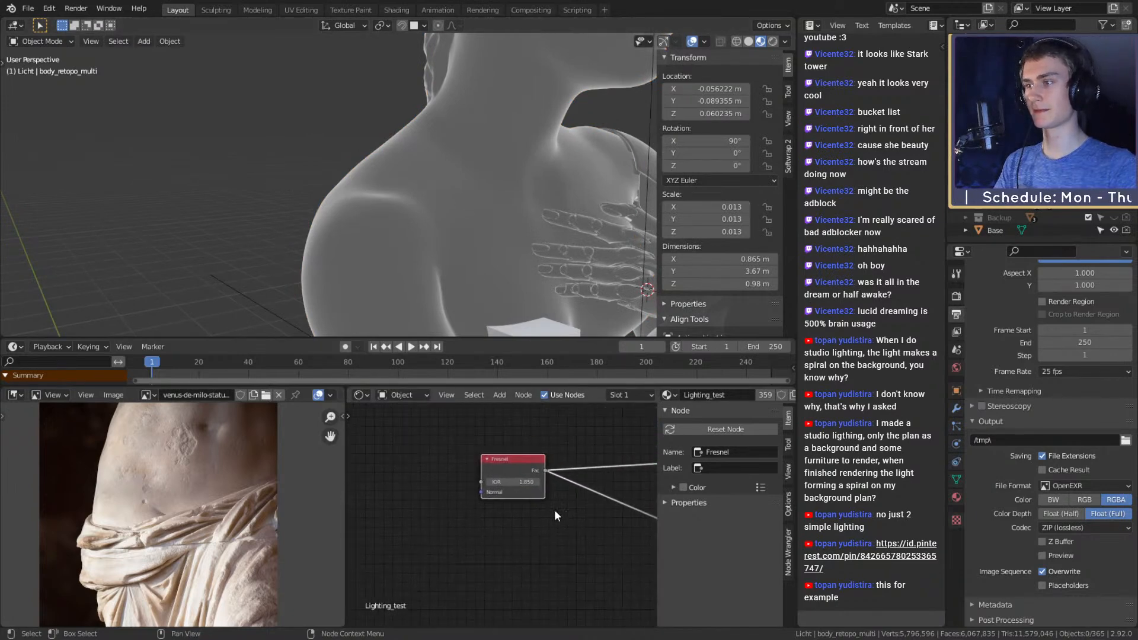
click(482, 466)
click(482, 466)
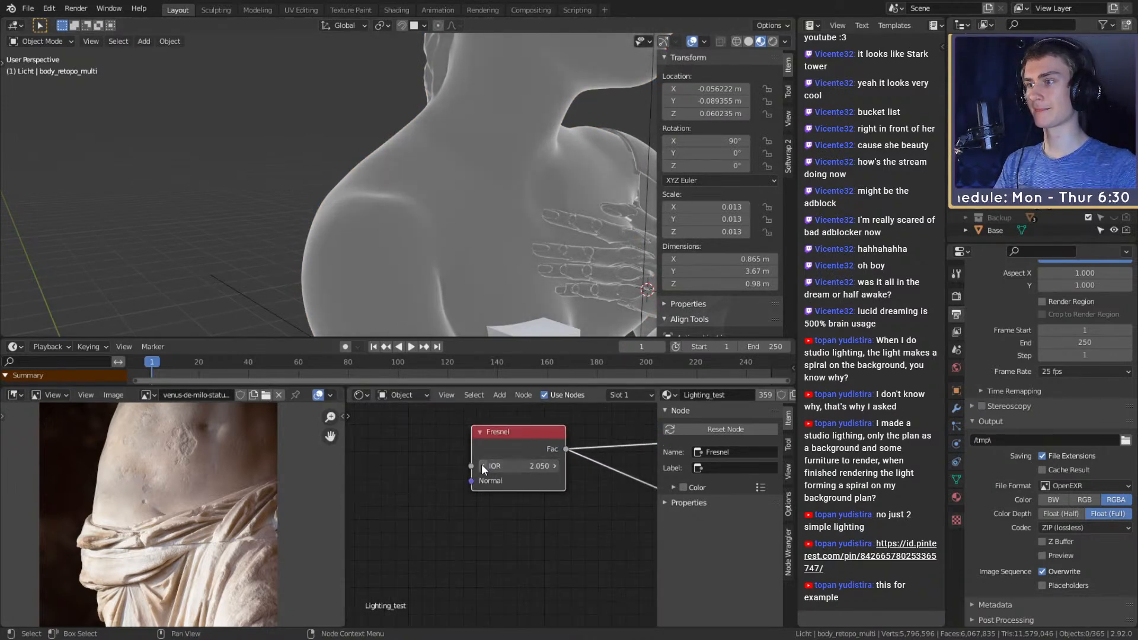
click(483, 466)
click(482, 465)
click(483, 466)
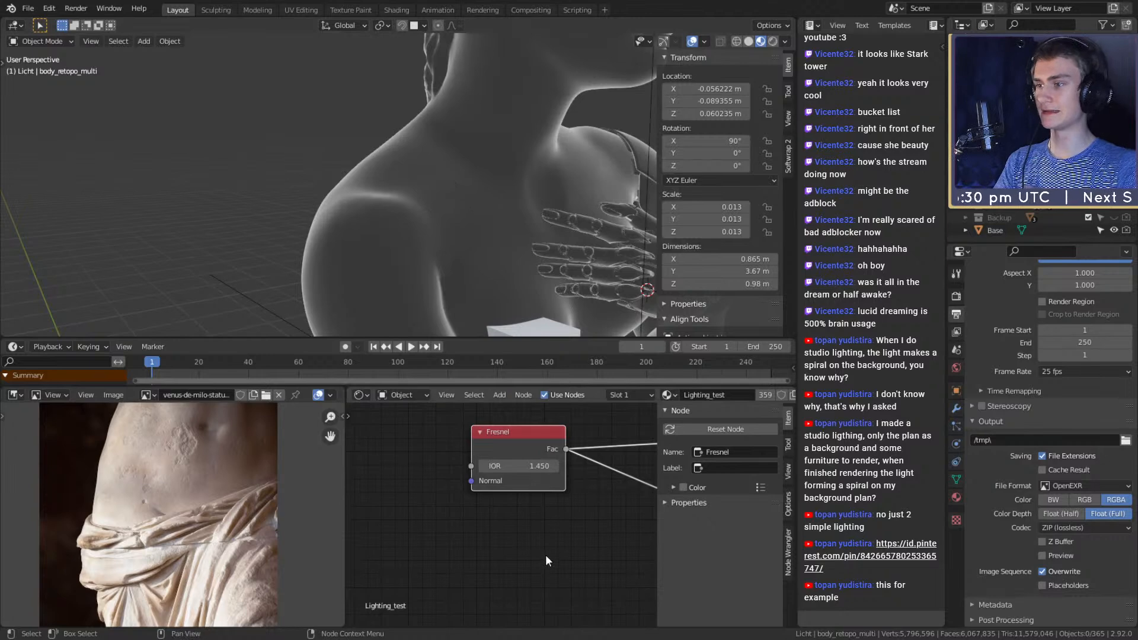
Move the Fresnel node aside and insert a ColorRamp node into its output connection
scroll(498, 521, down, 2)
drag(507, 469, 432, 468)
key(shift+a)
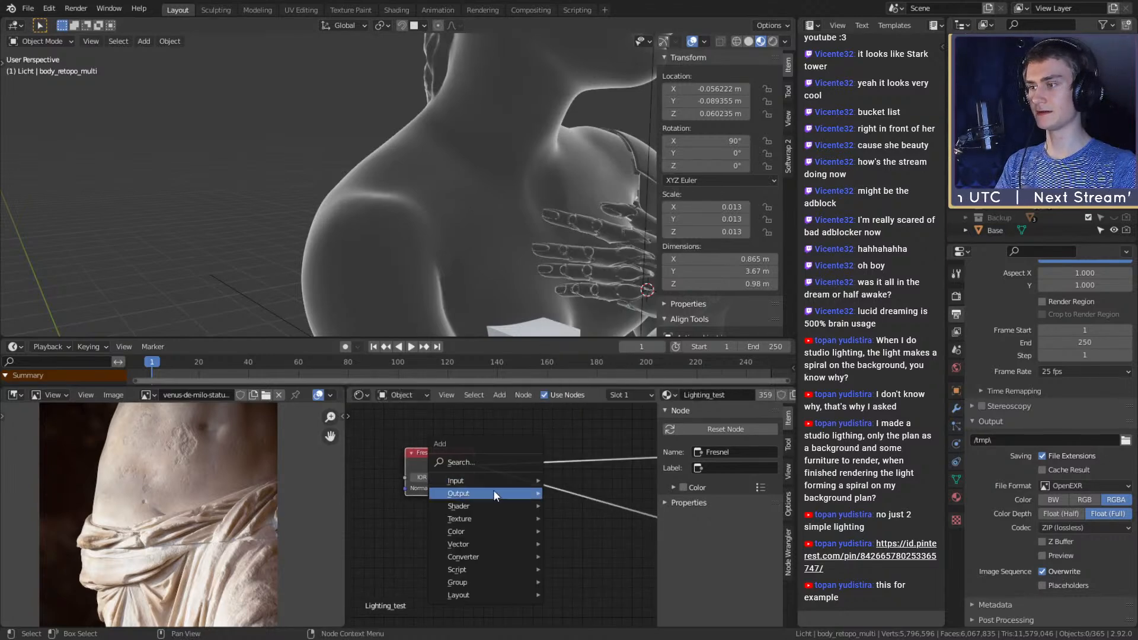
mouse_move(474, 547)
click(572, 413)
click(530, 421)
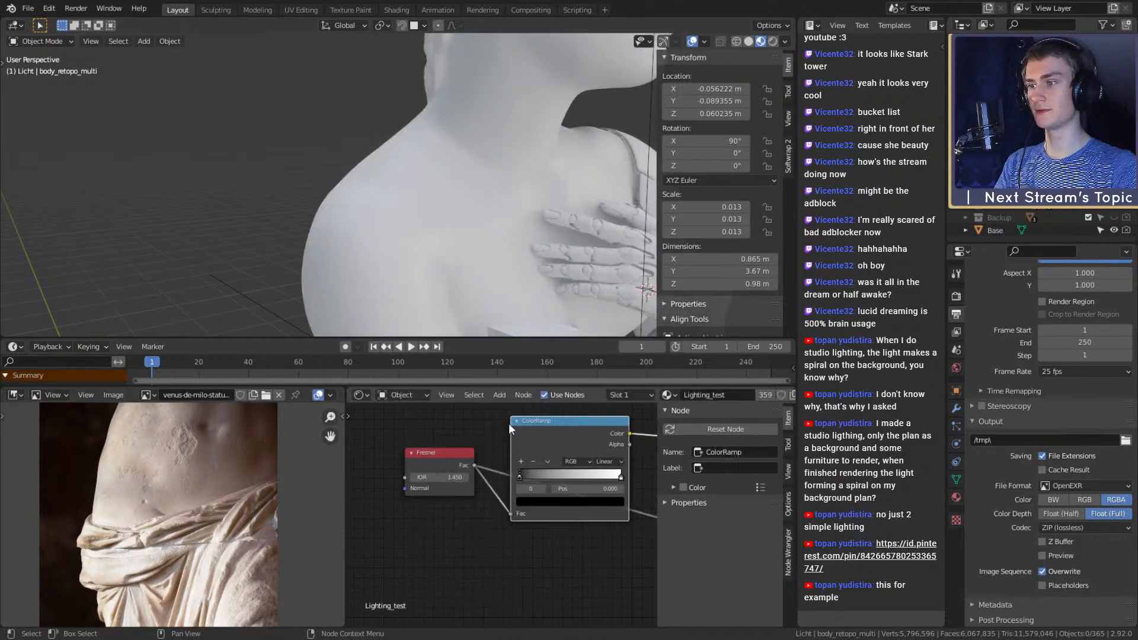
Try adding two intermediate stops to the ColorRamp's gradient, and remove them again
scroll(544, 485, up, 4)
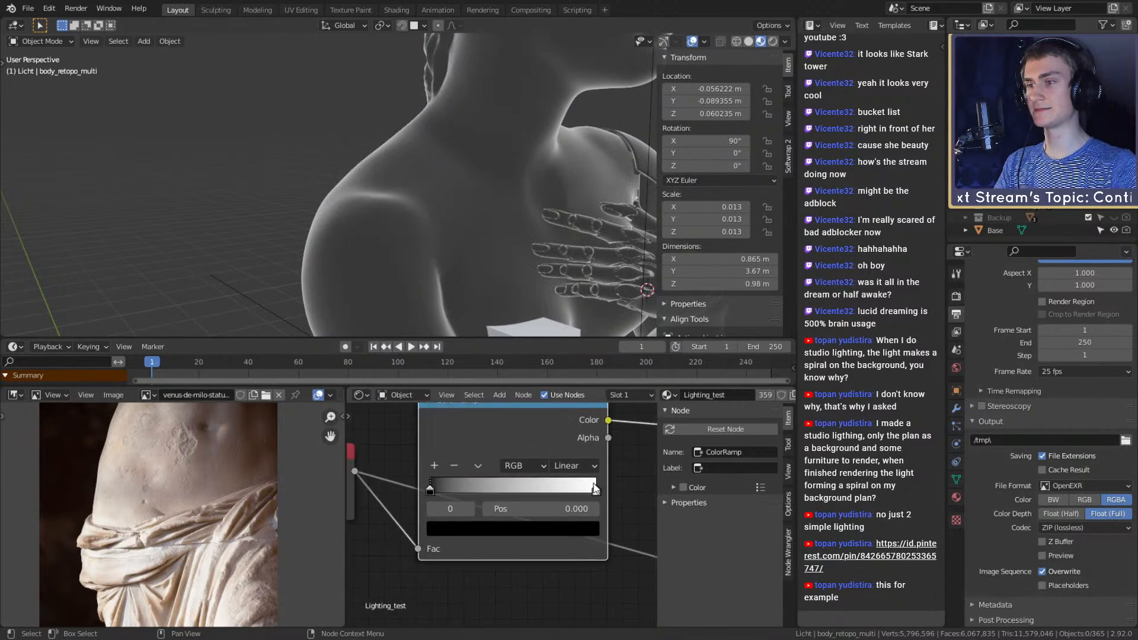
click(434, 466)
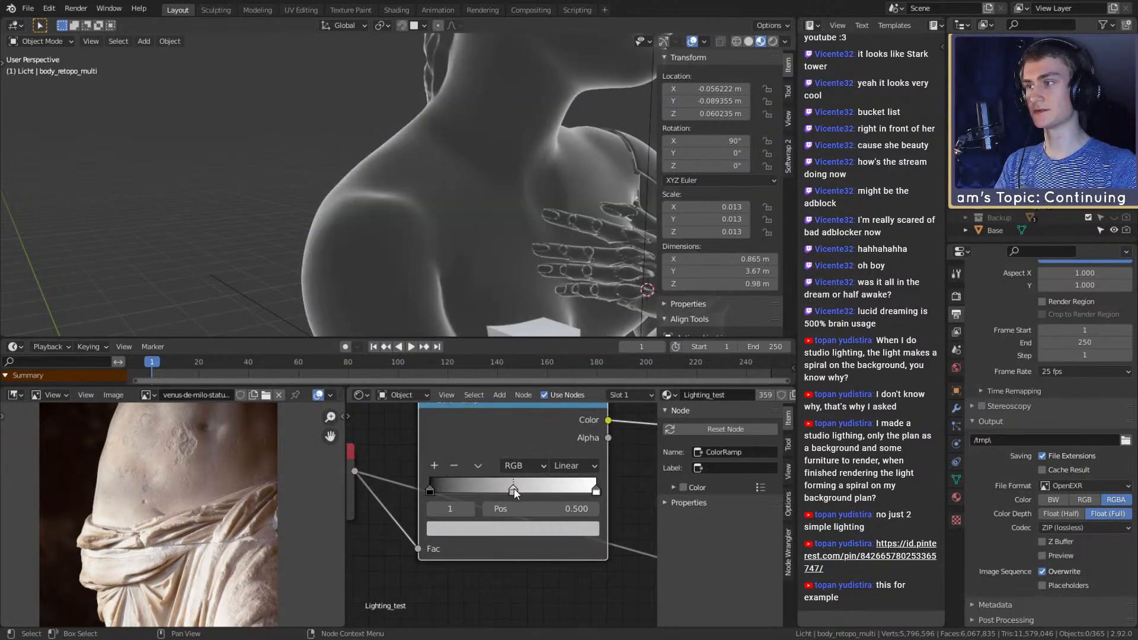
drag(513, 489, 466, 487)
click(434, 465)
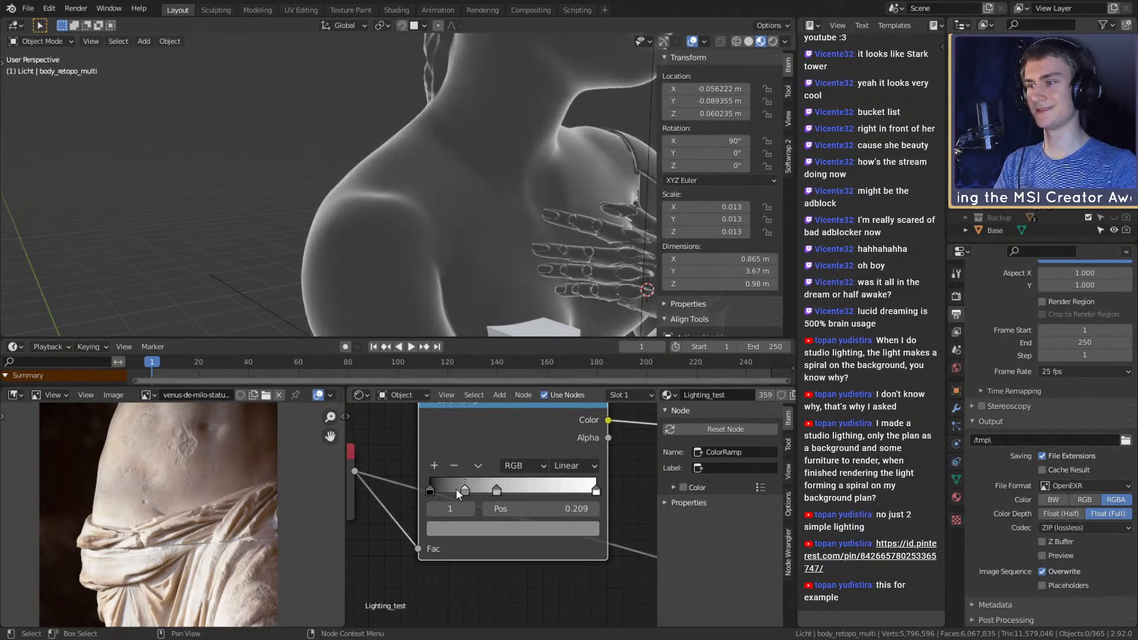
click(453, 467)
click(496, 491)
click(454, 467)
Switch the ColorRamp's interpolation to Constant and move its white stop to position 0.732
click(574, 467)
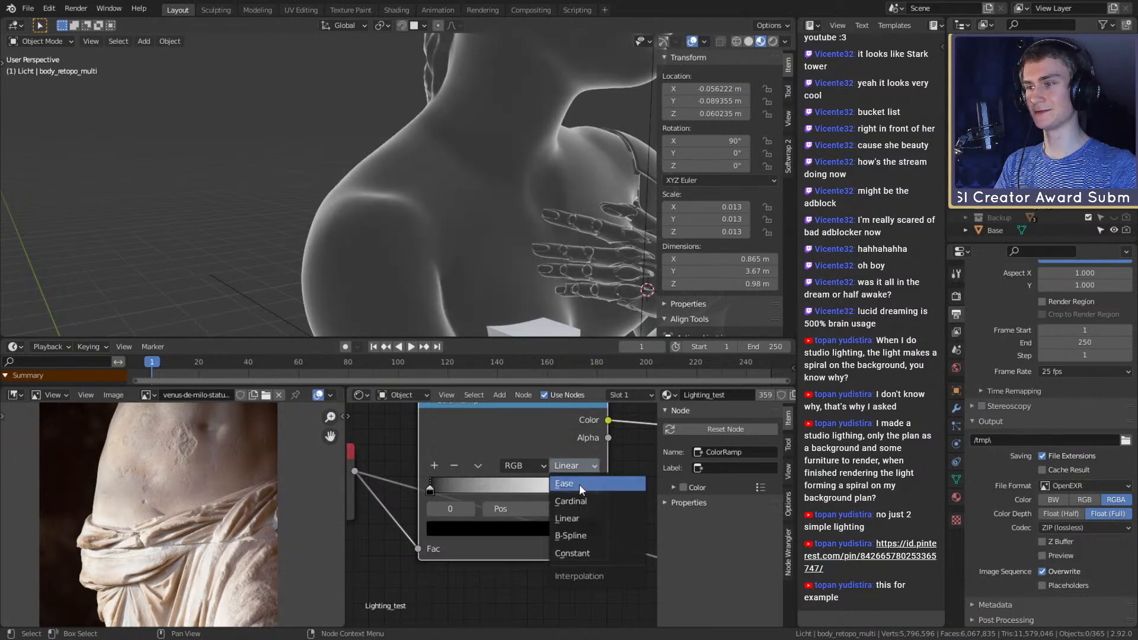
click(572, 553)
drag(597, 489, 486, 491)
drag(449, 491, 551, 496)
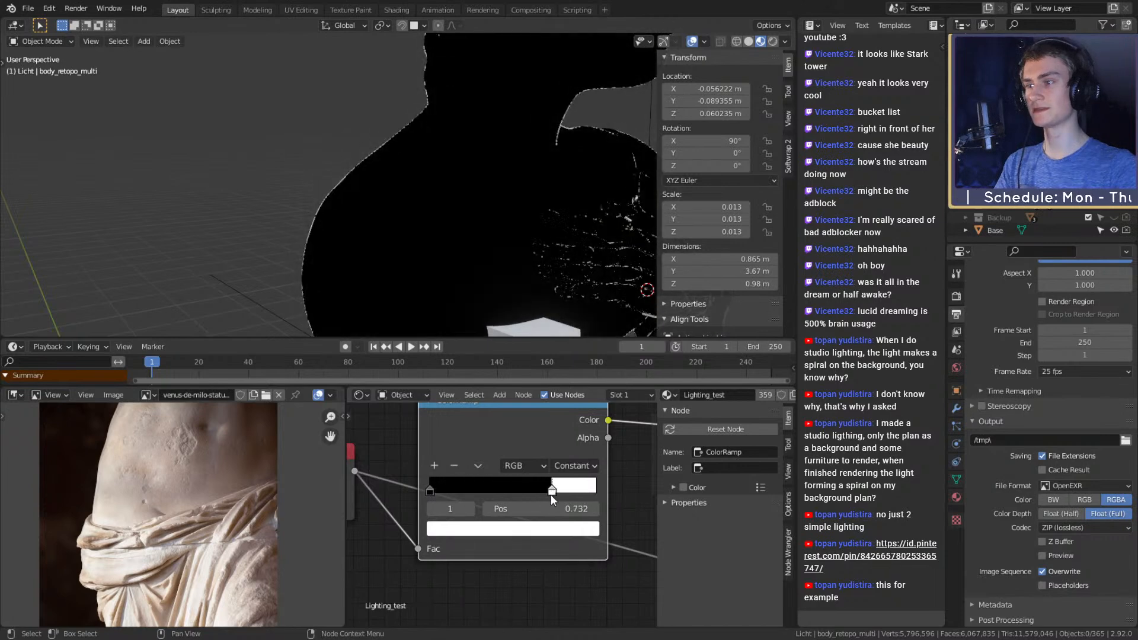
Add a middle stop with a value of 0.500 to the ColorRamp and move the white stop to position 1.000
ctrl+click(492, 491)
click(508, 529)
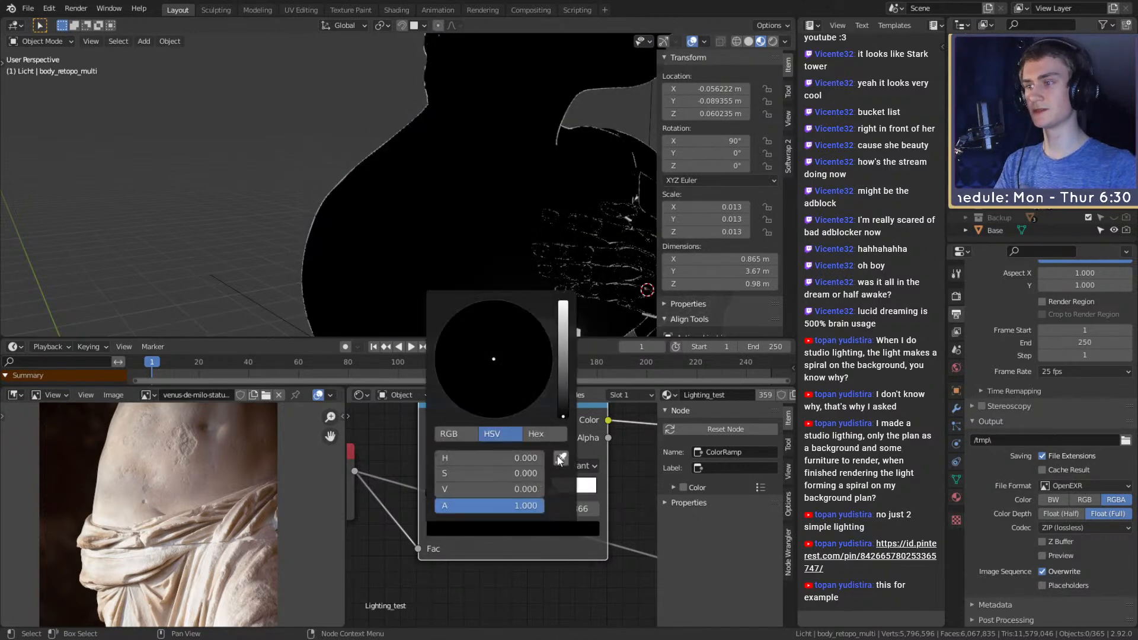
click(510, 490)
key(BackSpace)
text(1)
key(Return)
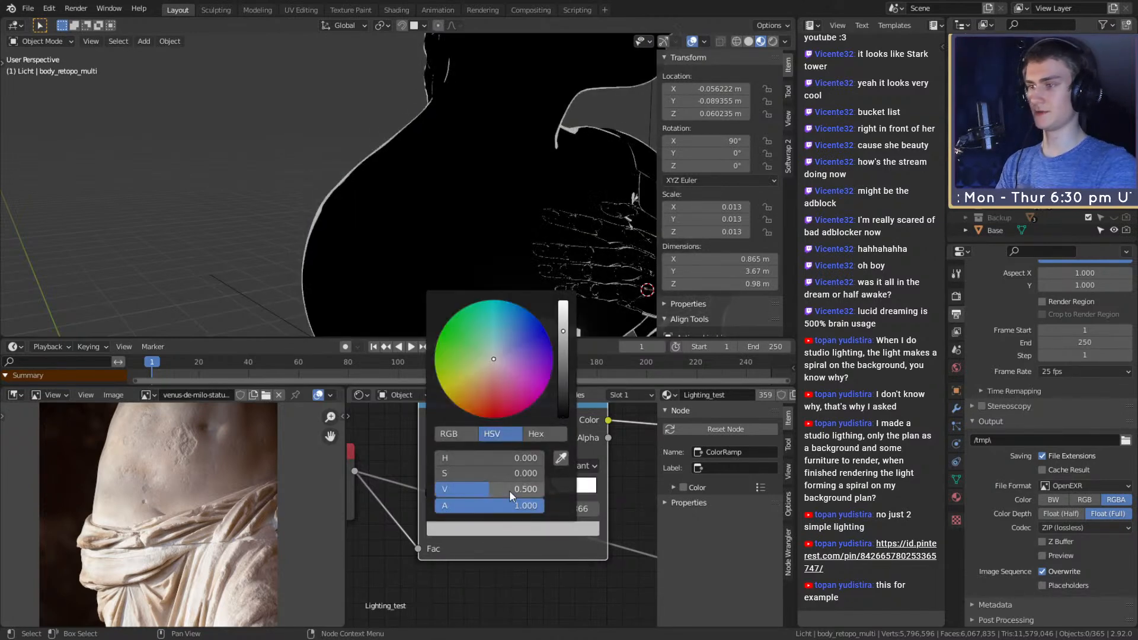
drag(593, 494, 600, 495)
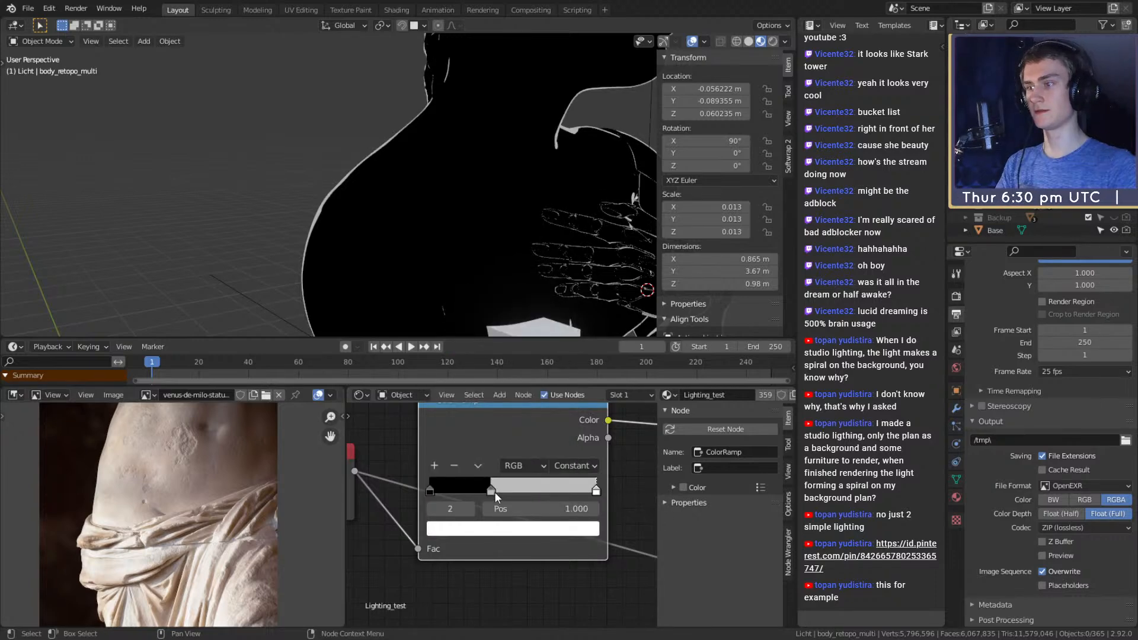
Shift the grey ColorRamp stop towards white, then add a stop with a value of 0.750 and place it at position 0.660
drag(492, 492, 510, 491)
click(435, 466)
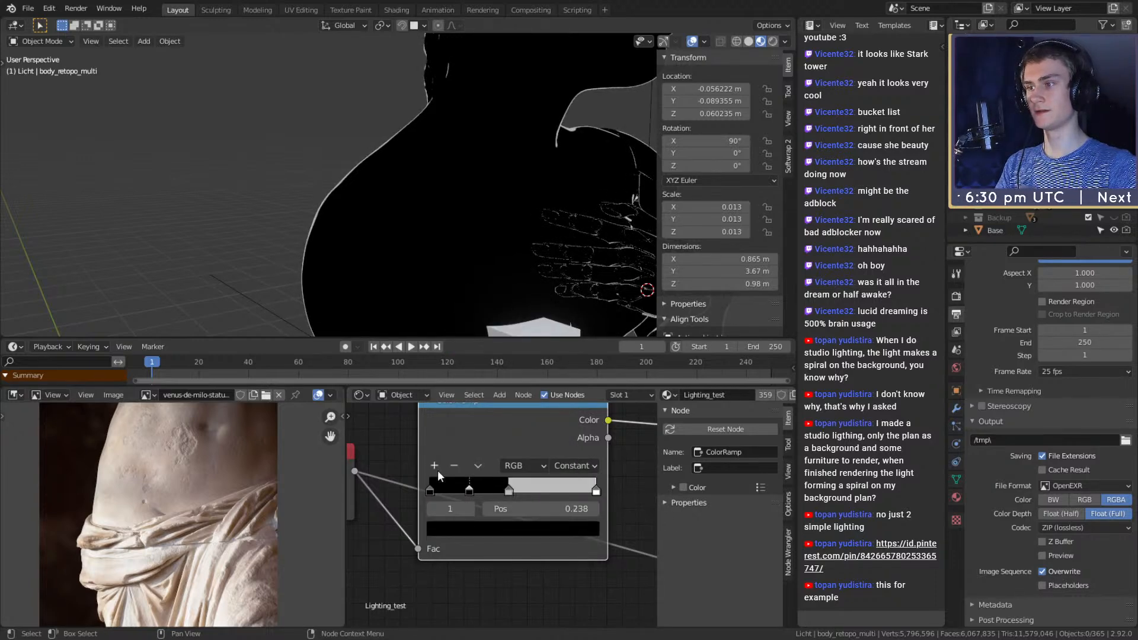
click(486, 528)
click(501, 490)
text(.75)
key(Return)
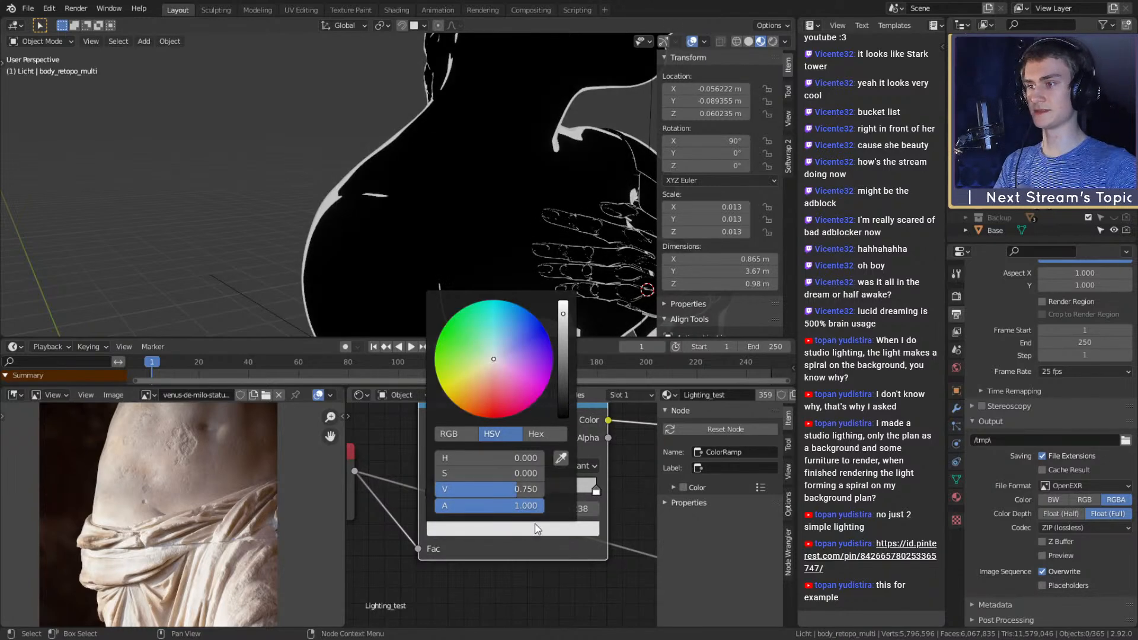
drag(470, 492, 539, 489)
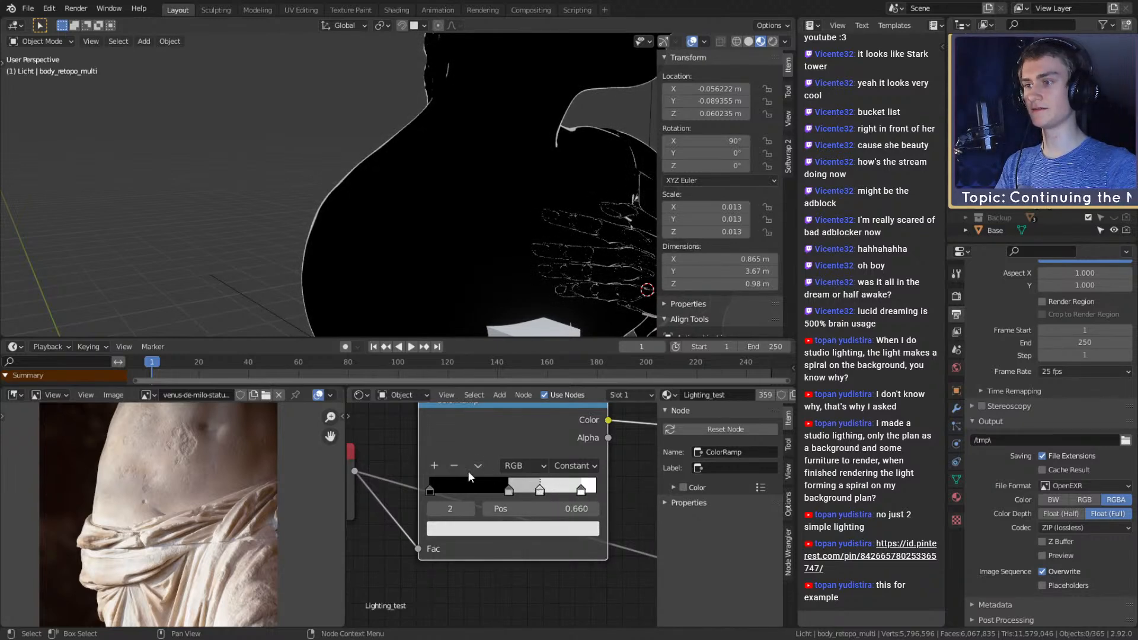
Add another light grey stop to the ColorRamp and place it at position 0.231
click(434, 465)
key(g)
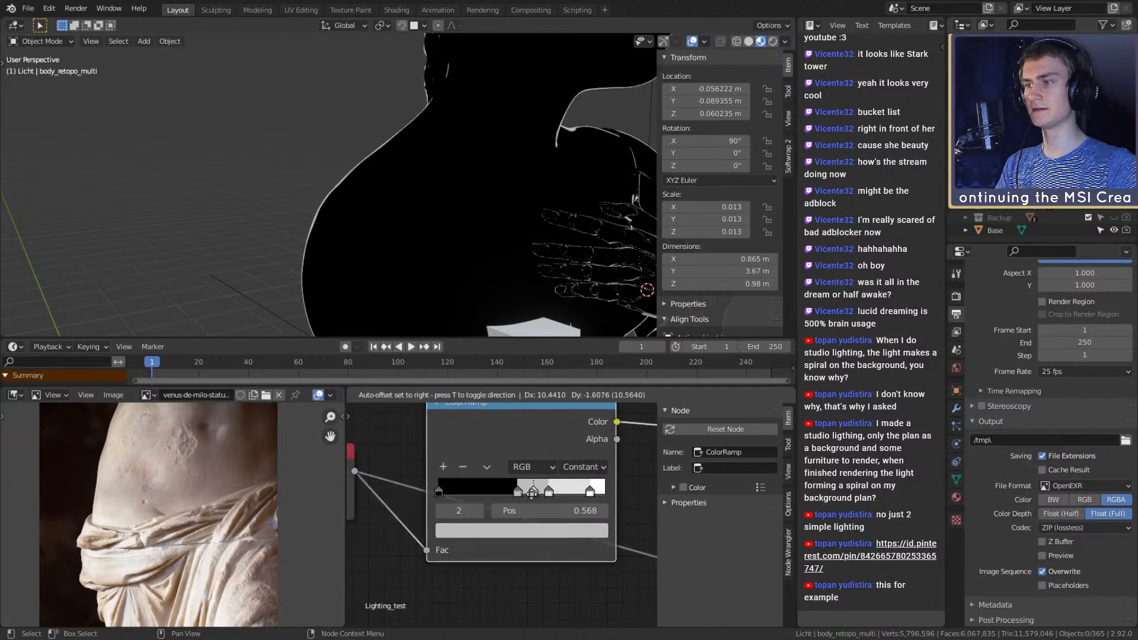
click(532, 491)
click(496, 530)
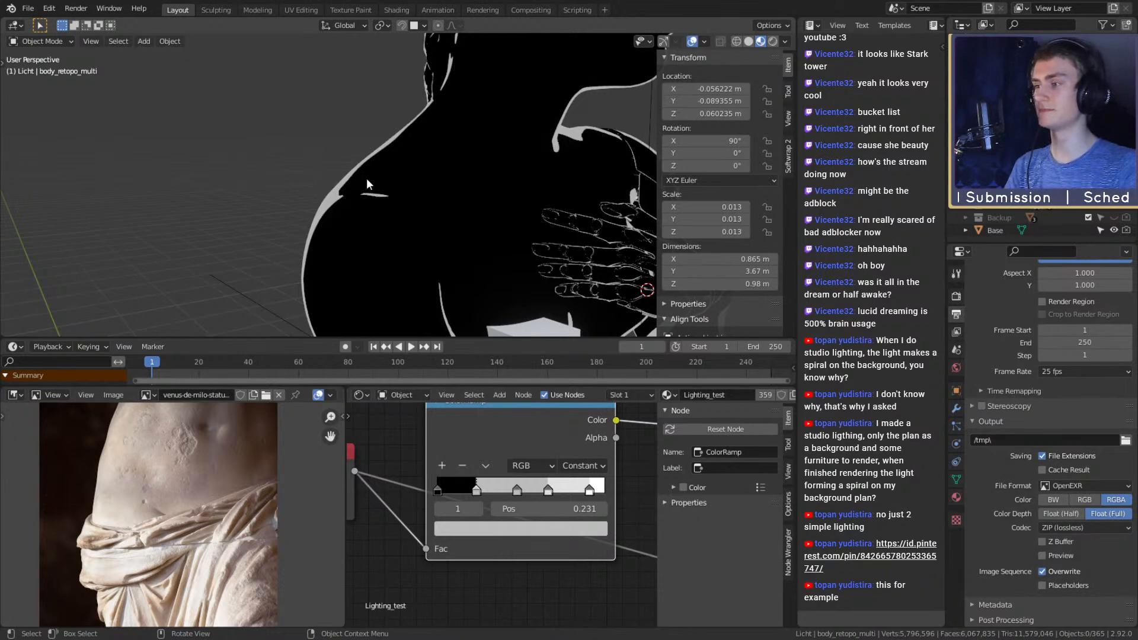
Delete the Fresnel and ColorRamp nodes and route the Principled BSDF back to the material output
scroll(508, 566, down, 5)
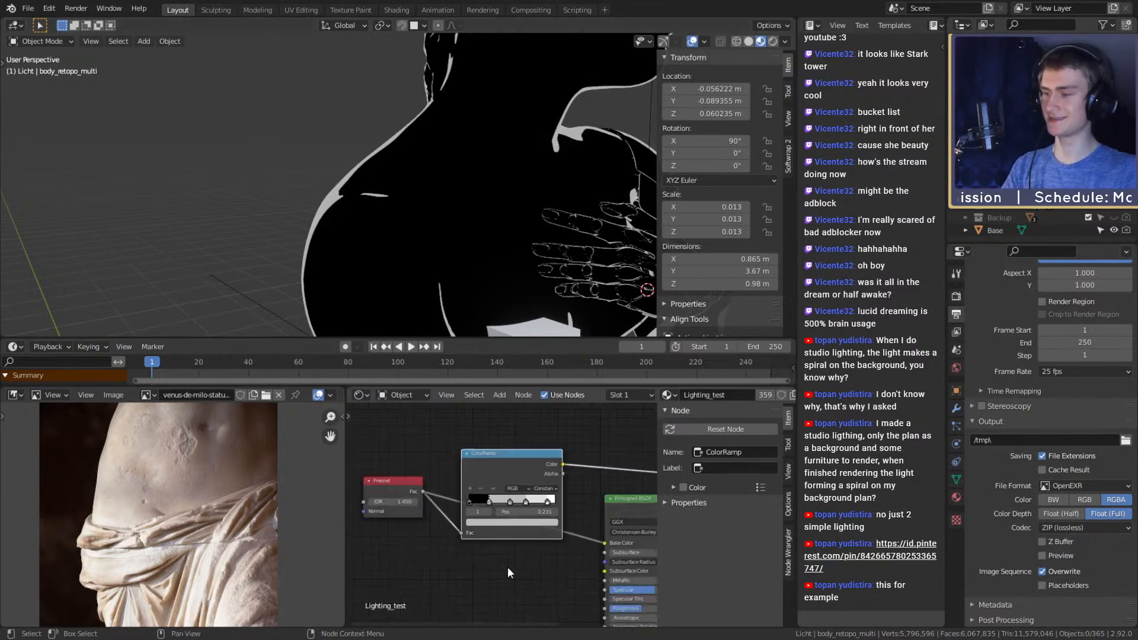
middle_drag(544, 553, 496, 542)
drag(454, 422, 391, 530)
key(c)
key(Escape)
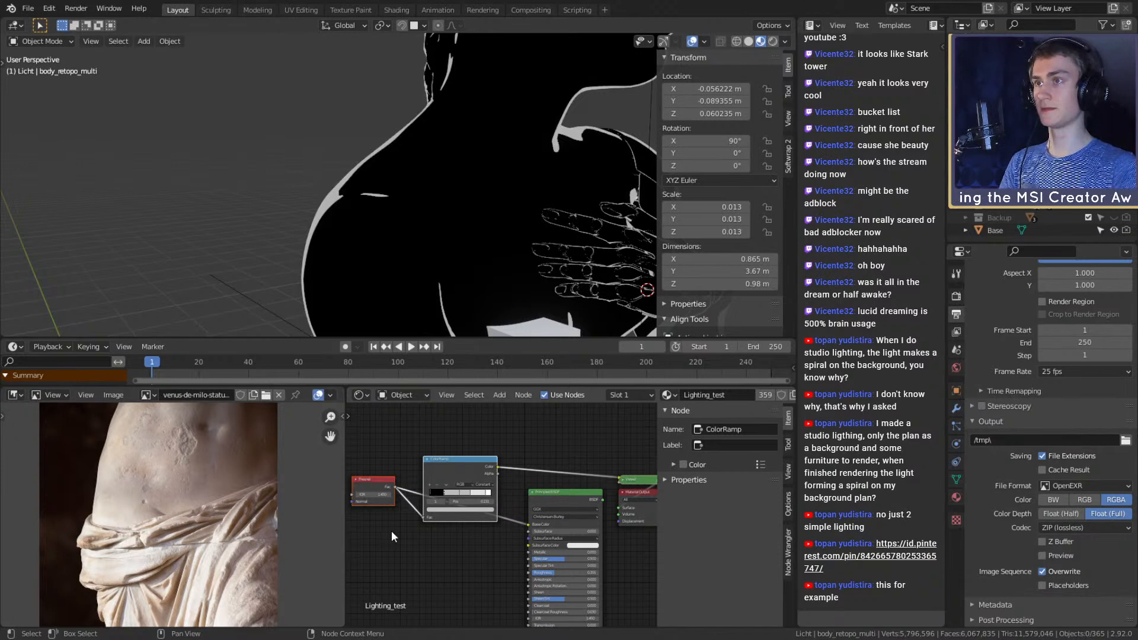
drag(507, 433, 379, 522)
key(x)
key(Home)
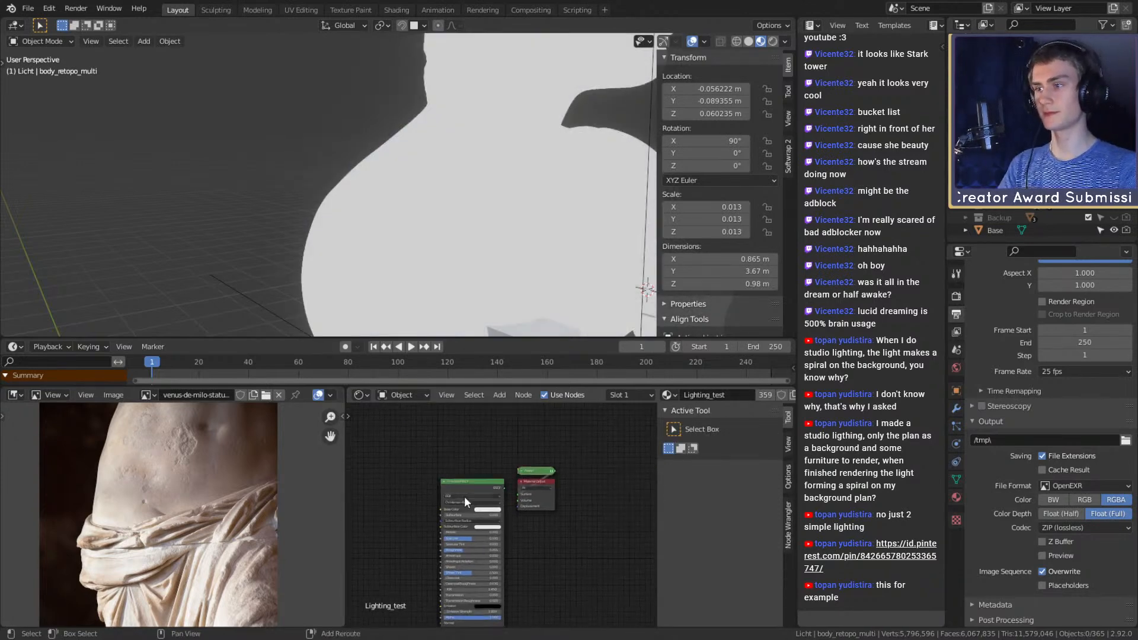
click(472, 479)
drag(472, 479, 473, 479)
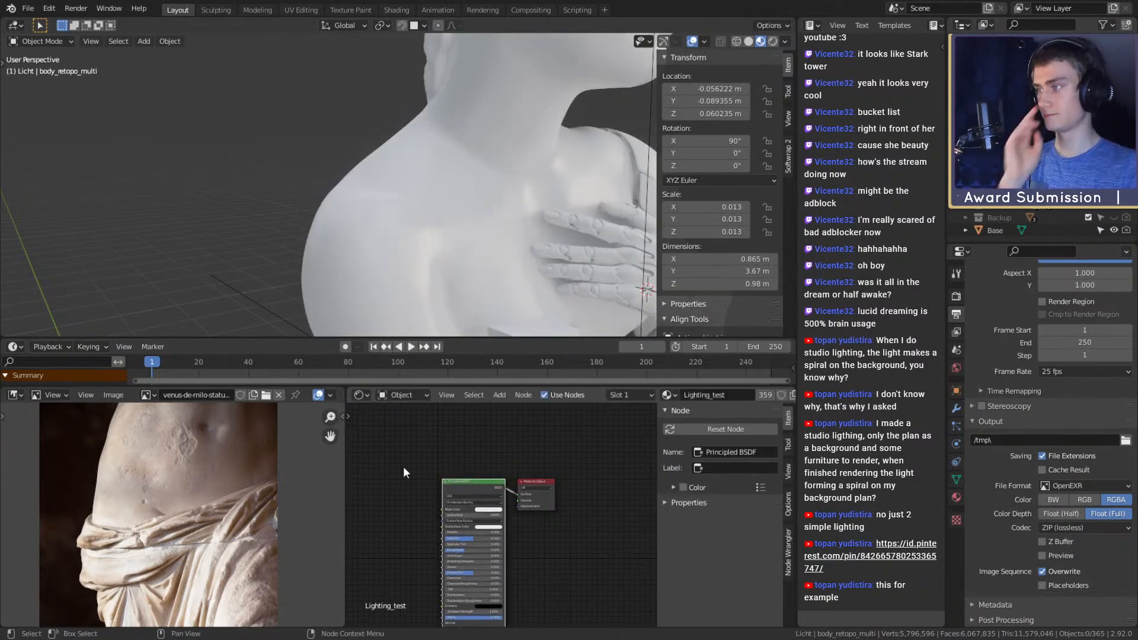
Add floor_tiles_02_diff_4k.png as an image texture node and connect its Color to the Principled BSDF's Base Color
middle_drag(417, 504, 496, 480)
scroll(549, 489, up, 1)
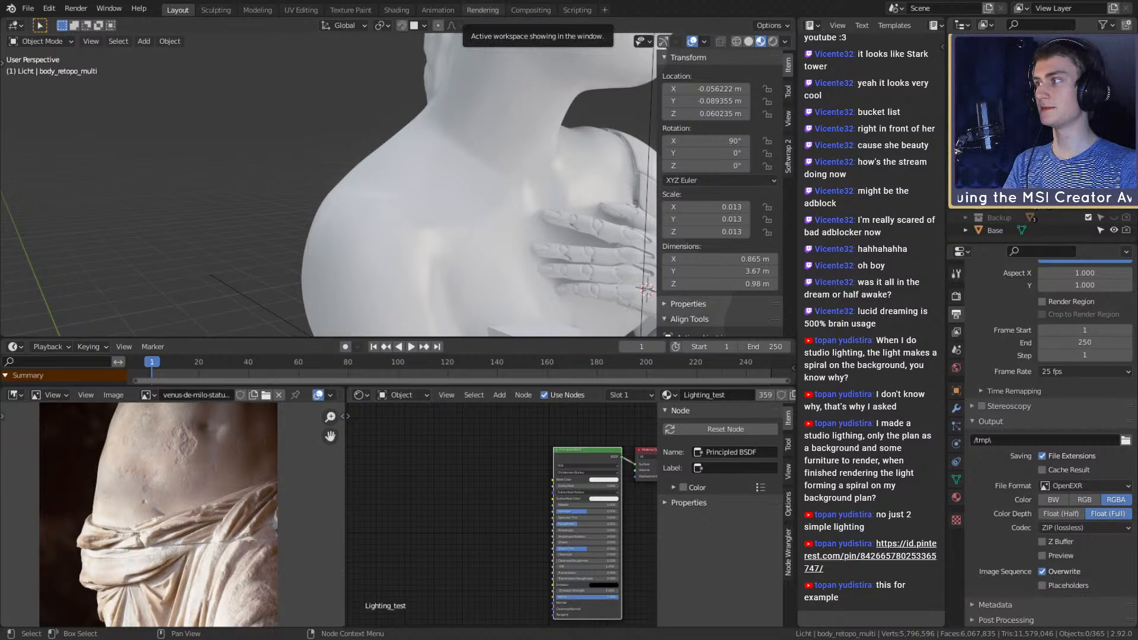
drag(482, 10, 466, 480)
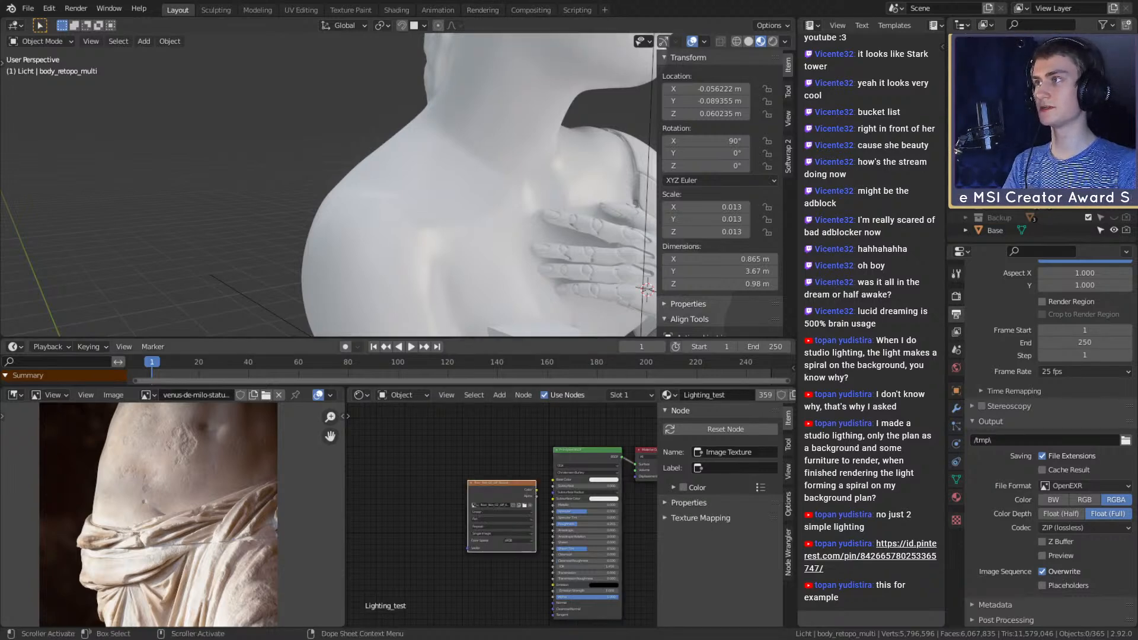
scroll(415, 492, up, 3)
drag(495, 470, 584, 460)
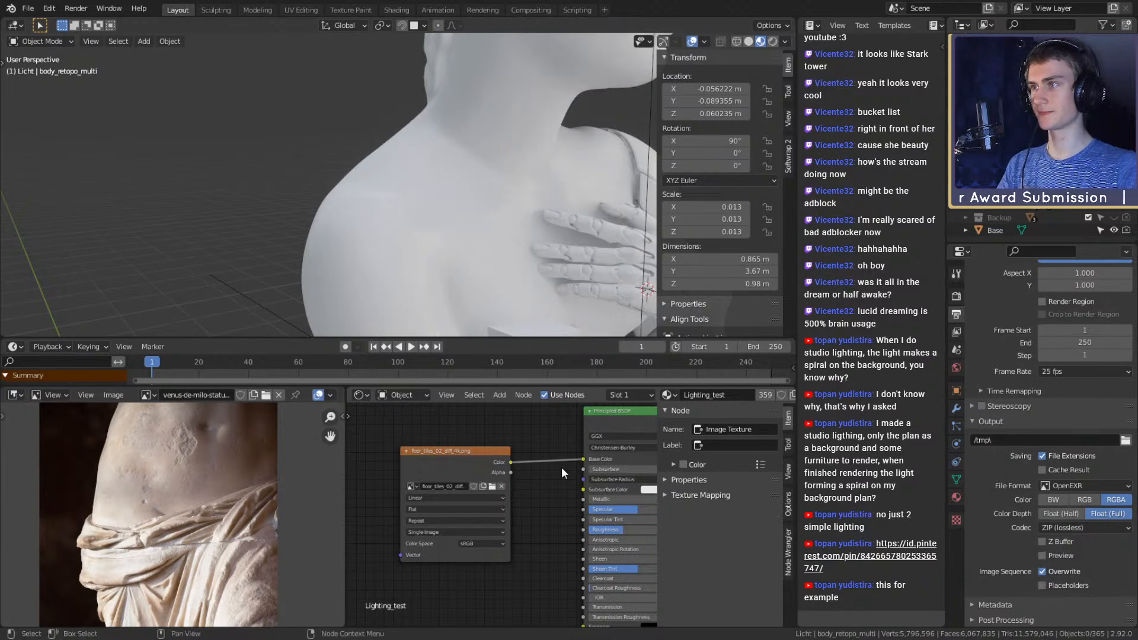
Add Texture Coordinate and Mapping nodes in front of the floor tiles image texture
scroll(500, 209, down, 5)
scroll(391, 210, up, 4)
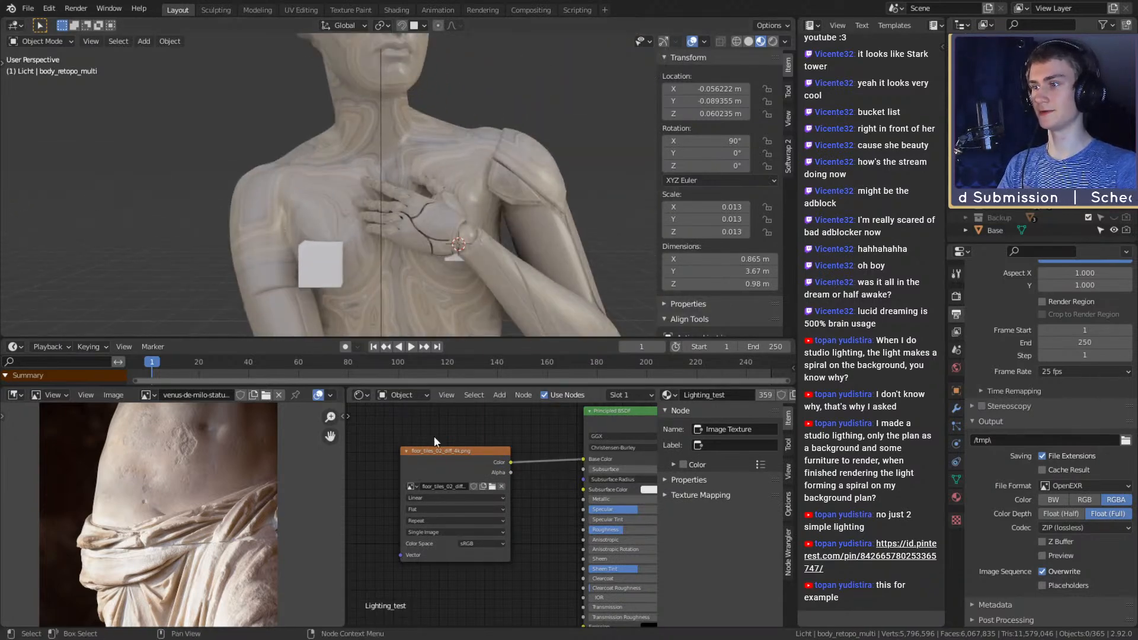
scroll(464, 480, down, 2)
key(ctrl+t)
middle_drag(480, 560, 638, 549)
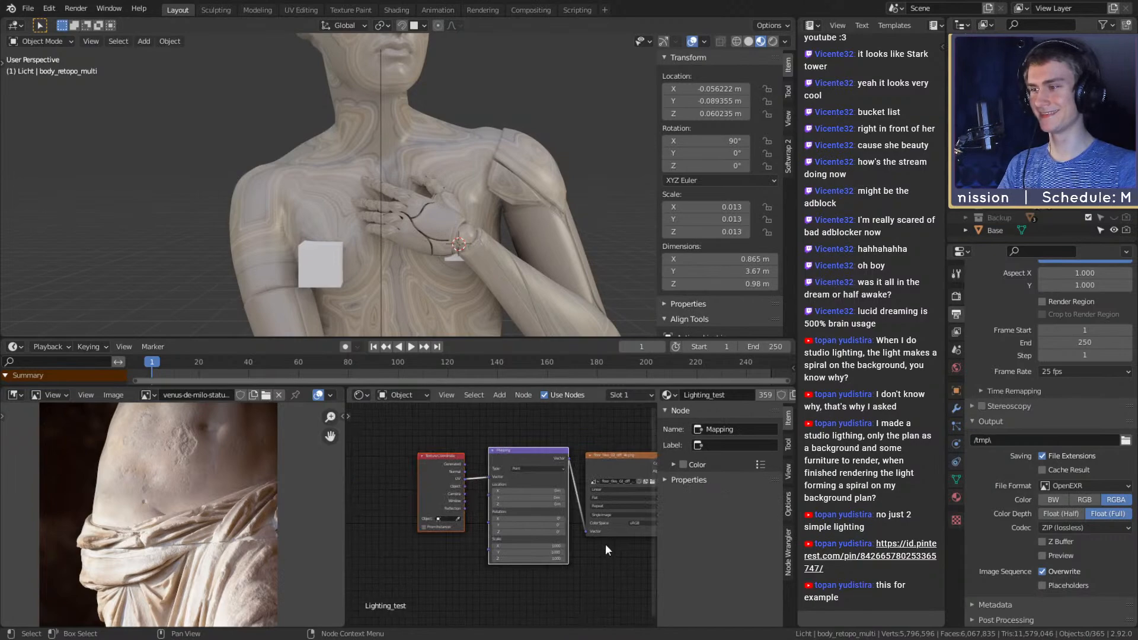
scroll(502, 521, up, 5)
scroll(420, 215, down, 4)
Select the statue's retopologised body and enter Edit Mode to inspect its mesh
middle_drag(420, 214, 458, 222)
scroll(460, 231, up, 4)
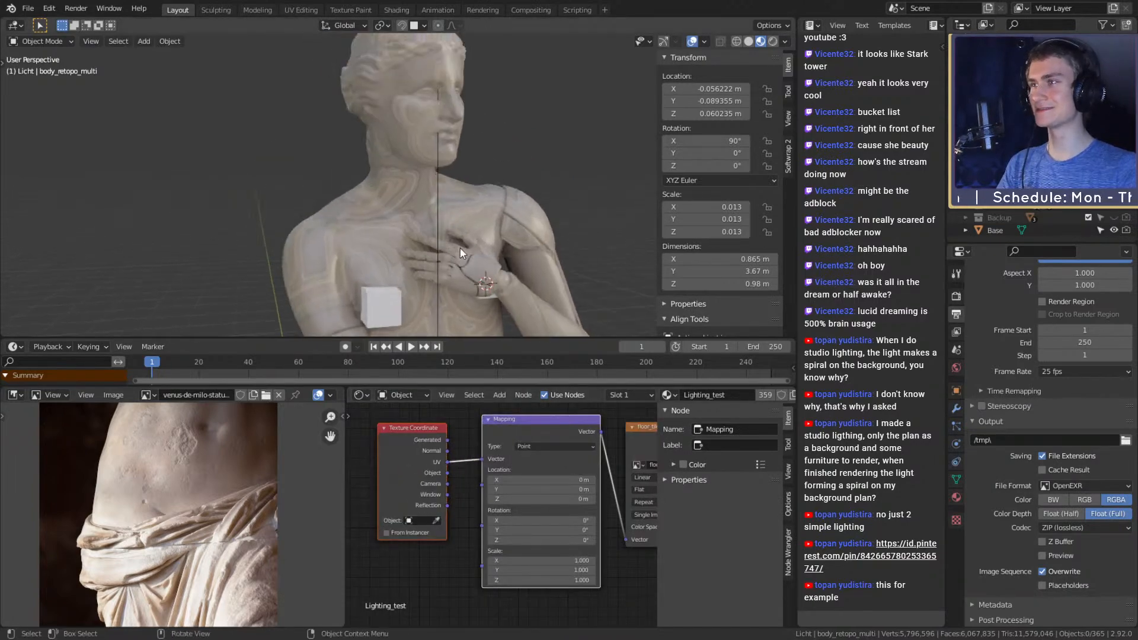
click(427, 178)
key(Tab)
shift+middle_drag(492, 258, 455, 222)
scroll(476, 223, down, 5)
scroll(473, 244, up, 5)
scroll(447, 202, down, 2)
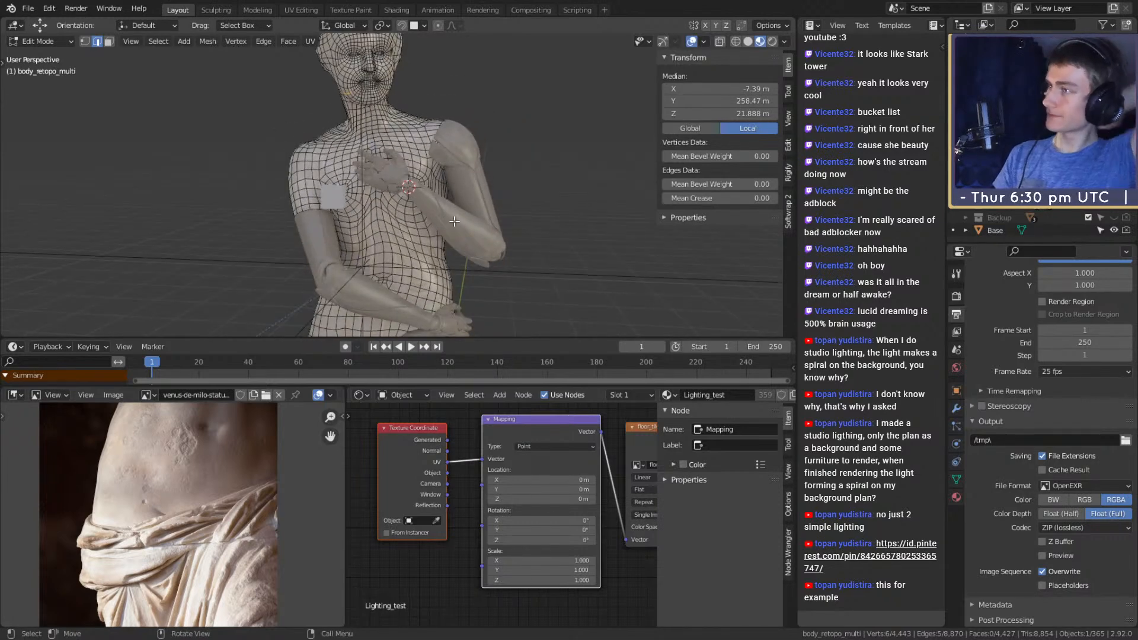
shift+middle_drag(416, 146, 414, 98)
scroll(415, 178, down, 6)
middle_drag(403, 228, 444, 235)
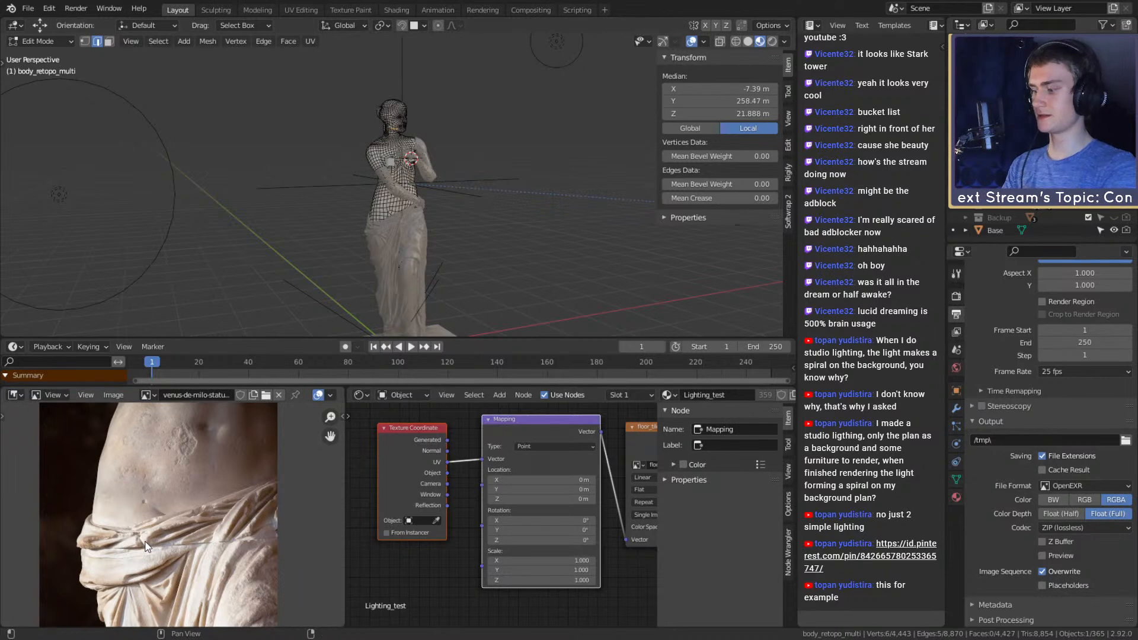
Turn the reference image editor into a UV Editor and widen its area
key(shift+F10)
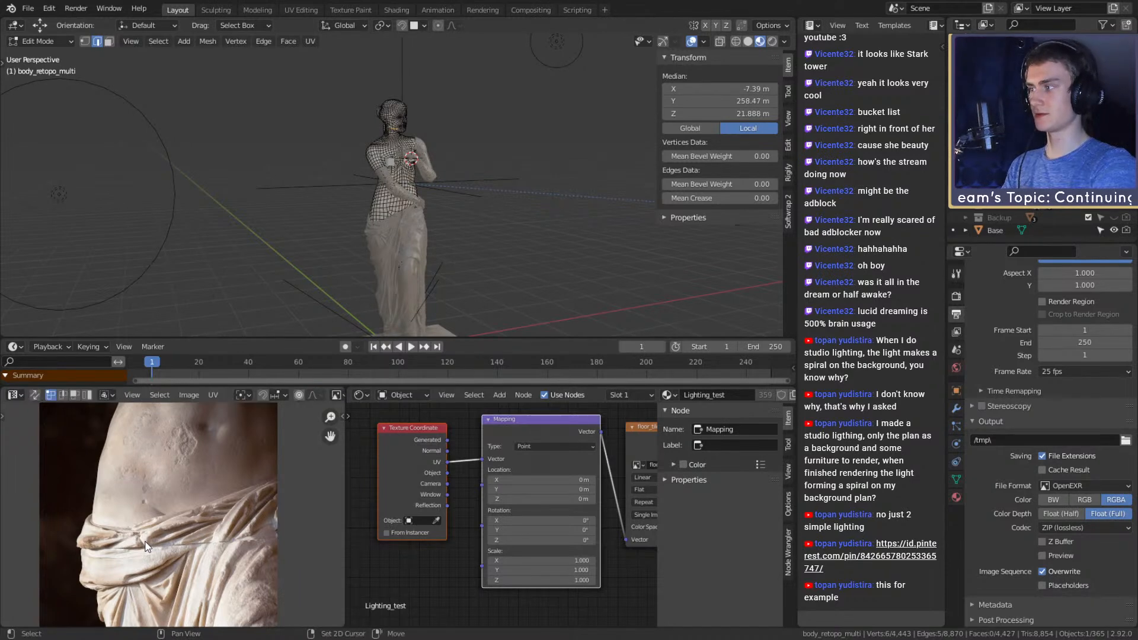
key(shift+F11)
key(shift+F10)
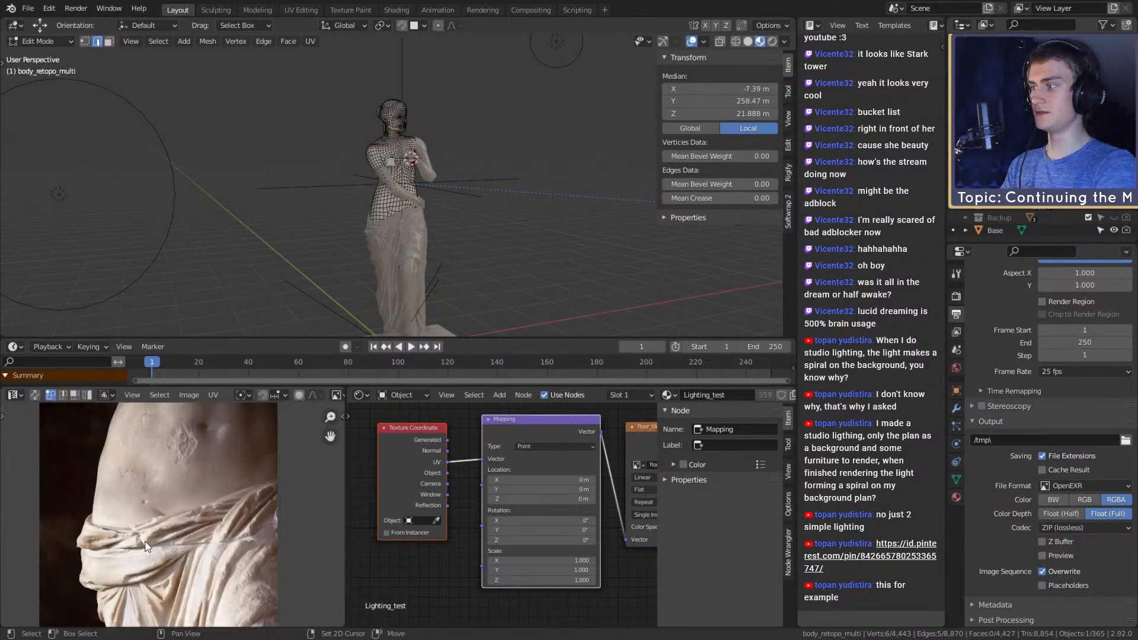
key(shift+F10)
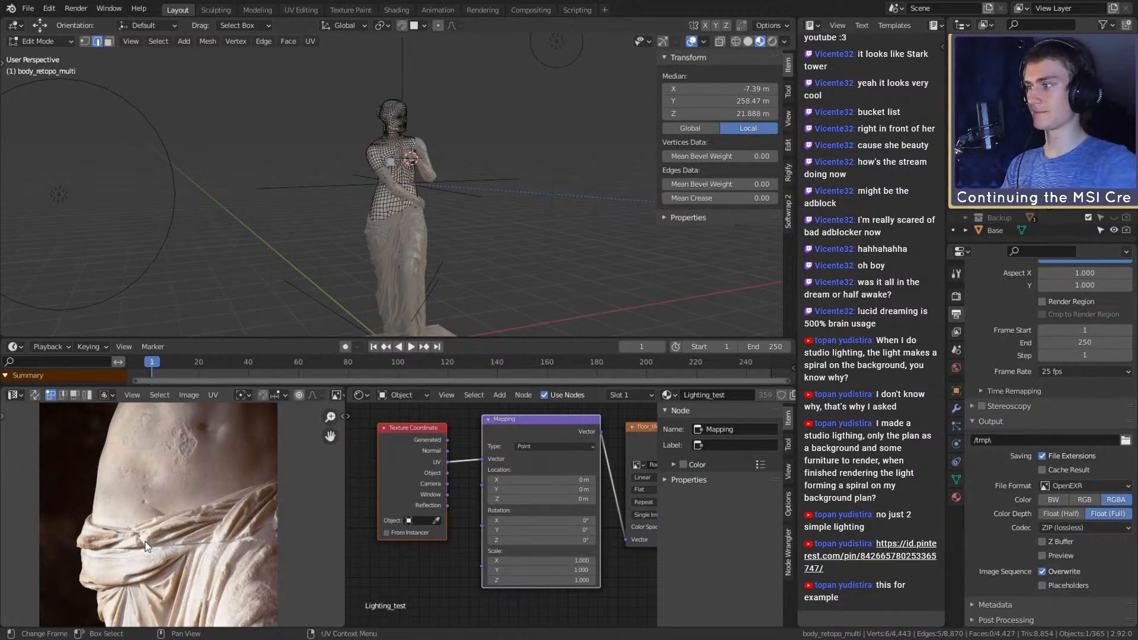
scroll(202, 497, down, 6)
scroll(201, 497, up, 4)
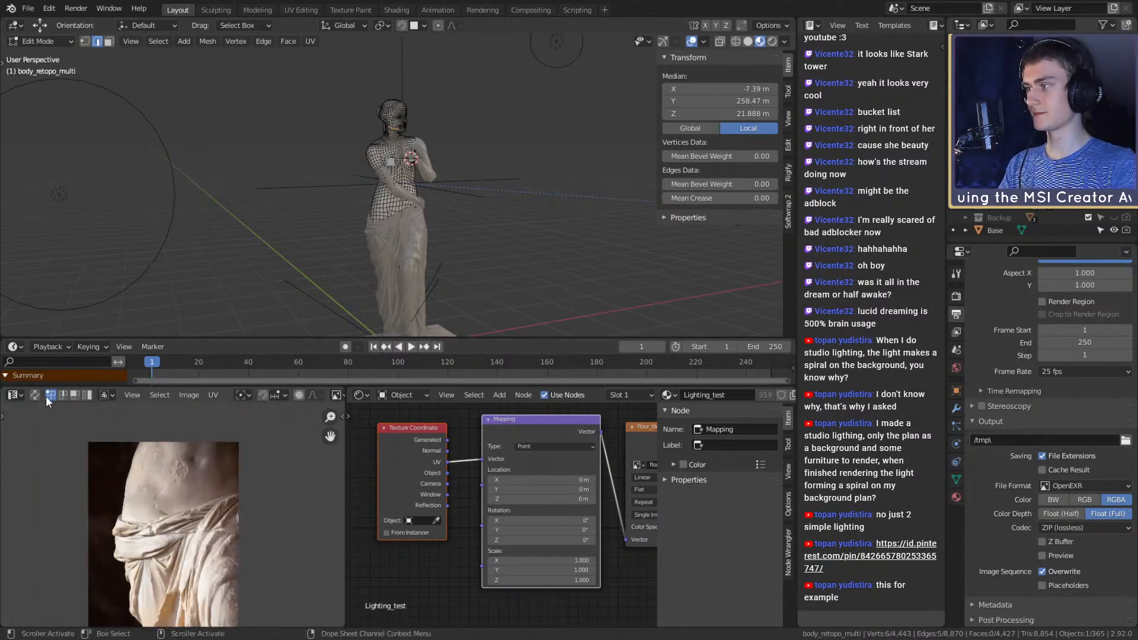
click(243, 394)
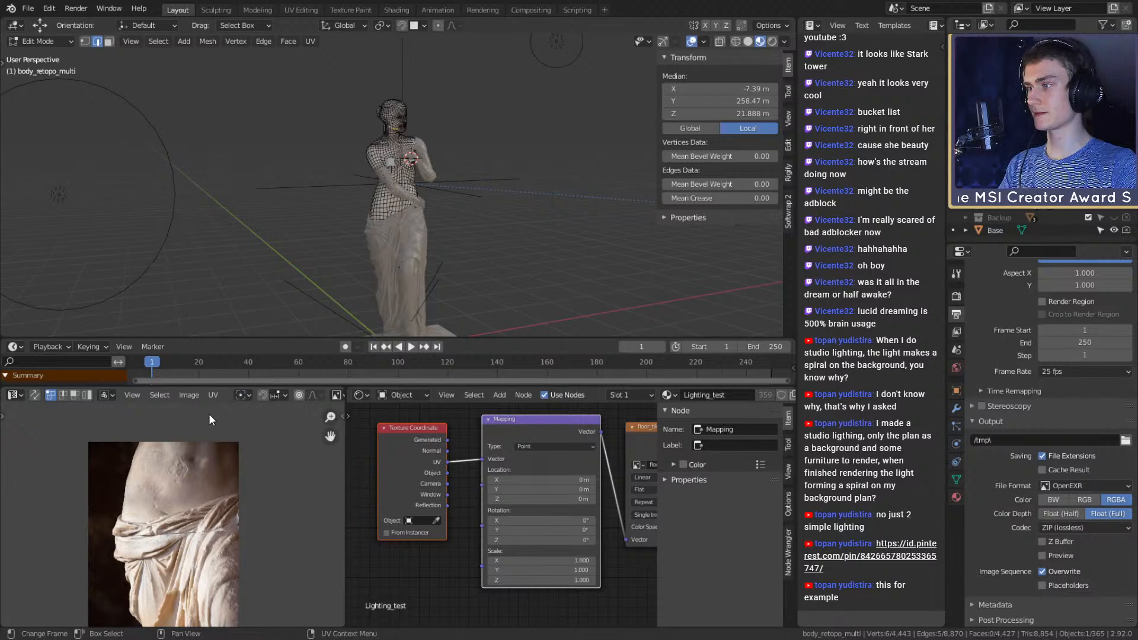
scroll(193, 512, down, 1)
scroll(193, 511, down, 1)
drag(344, 479, 518, 451)
Display the floor_tiles_02_diff_4k.png texture in the UV Editor, browsing through the other loaded images and the render result
click(339, 395)
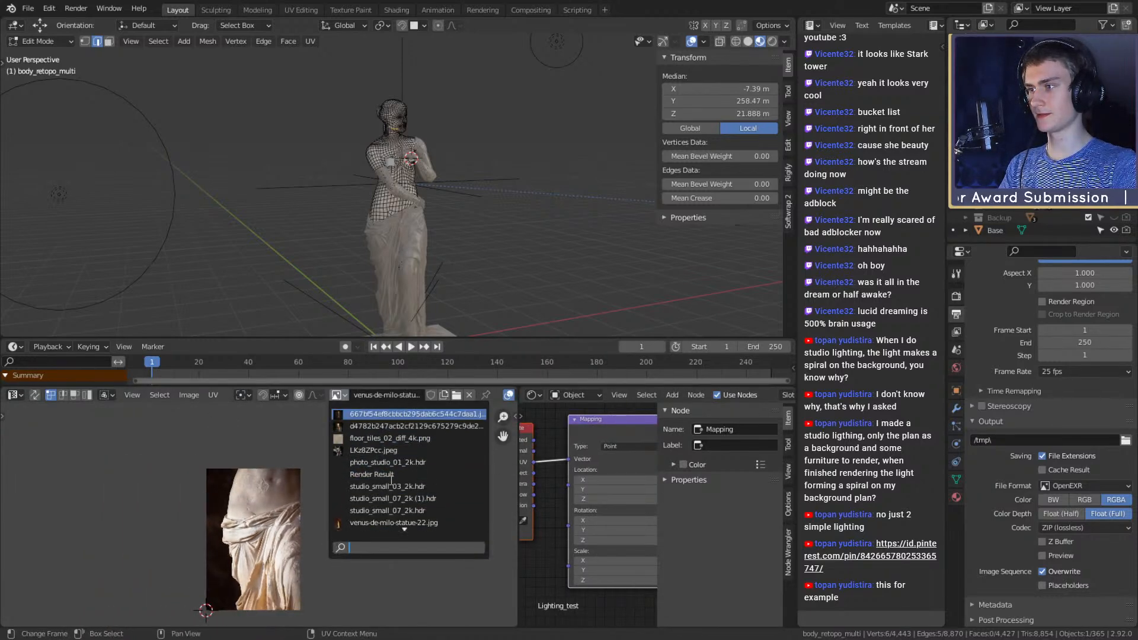
click(358, 483)
click(338, 395)
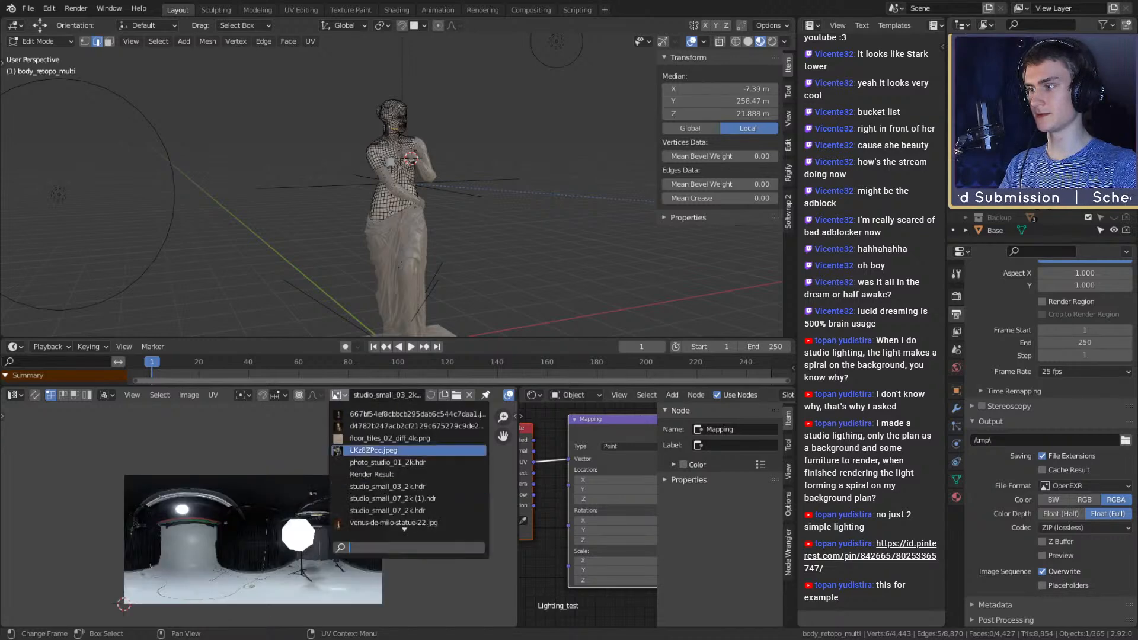
click(372, 465)
click(340, 395)
click(357, 488)
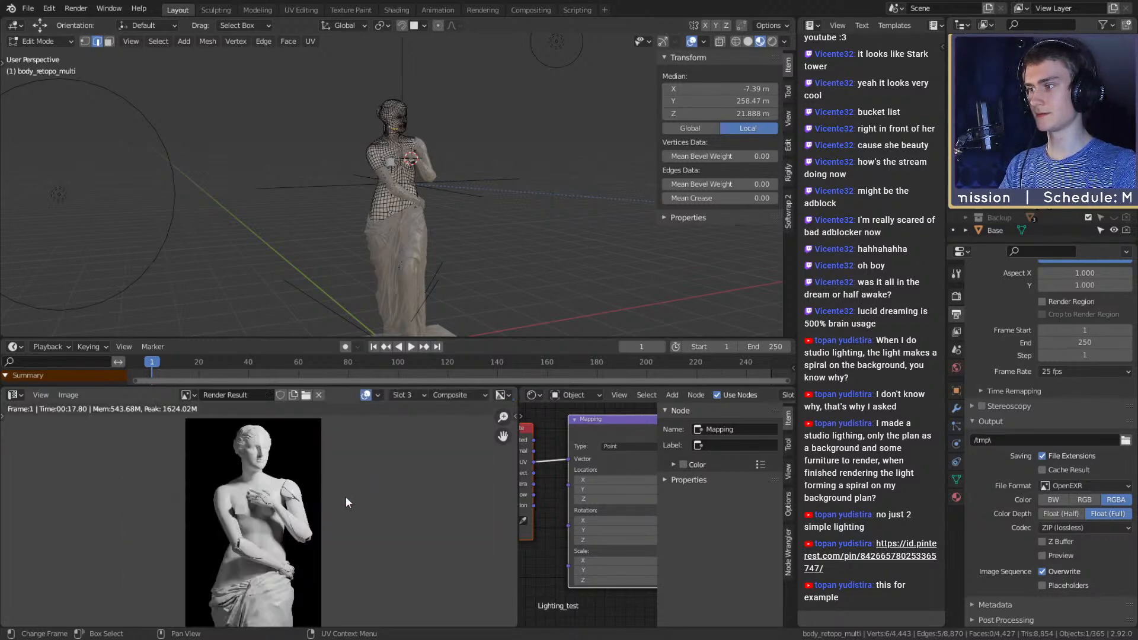
click(415, 395)
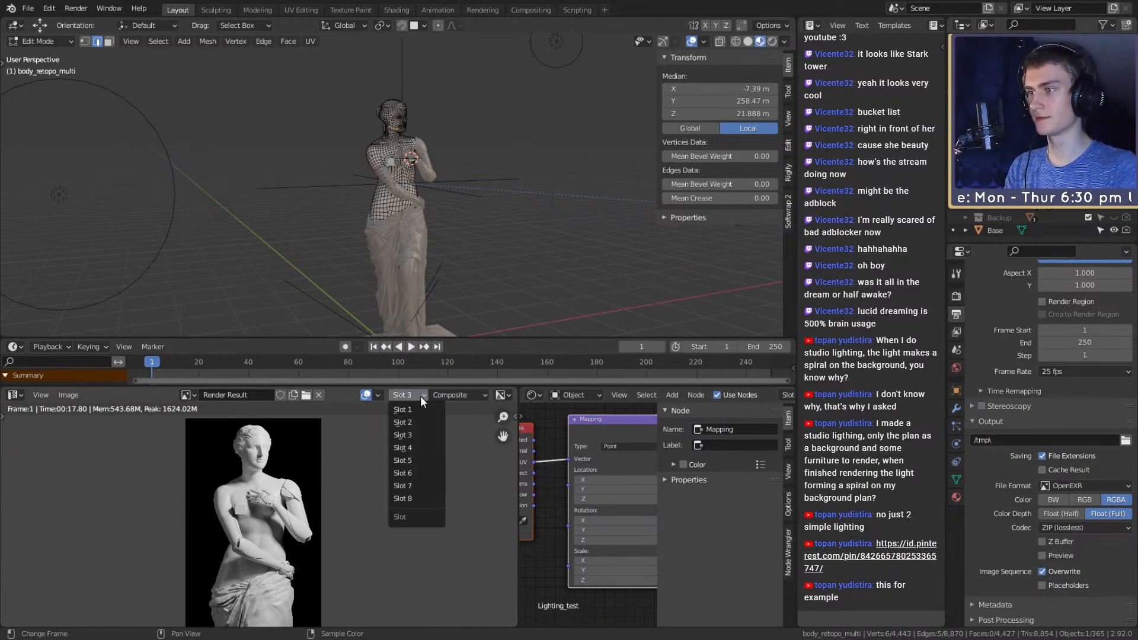
click(189, 395)
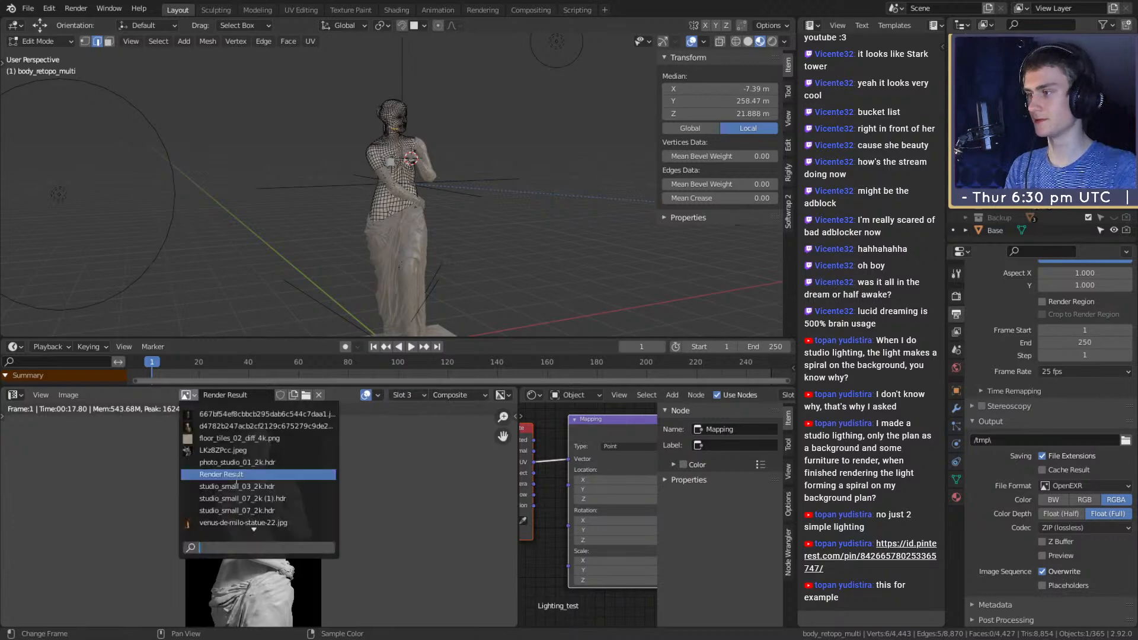
click(233, 429)
Select the statue's entire body mesh and apply a Smart UV Project with a 66° angle limit
scroll(284, 501, down, 5)
key(a)
scroll(321, 486, up, 6)
scroll(301, 511, down, 5)
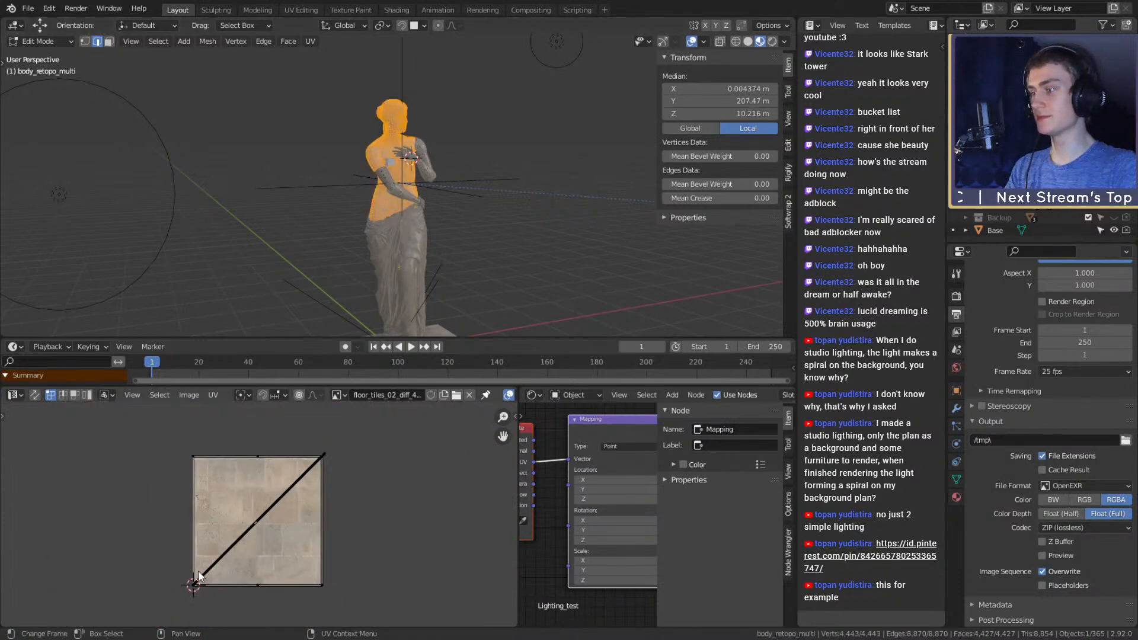
scroll(433, 211, up, 5)
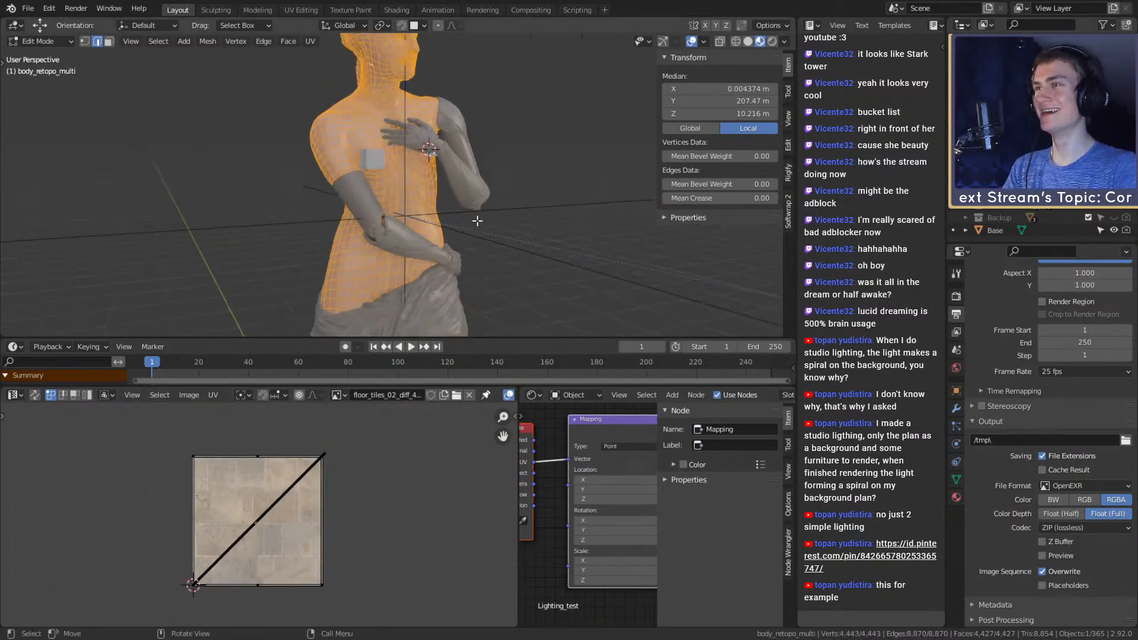
shift+middle_drag(433, 211, 454, 248)
key(u)
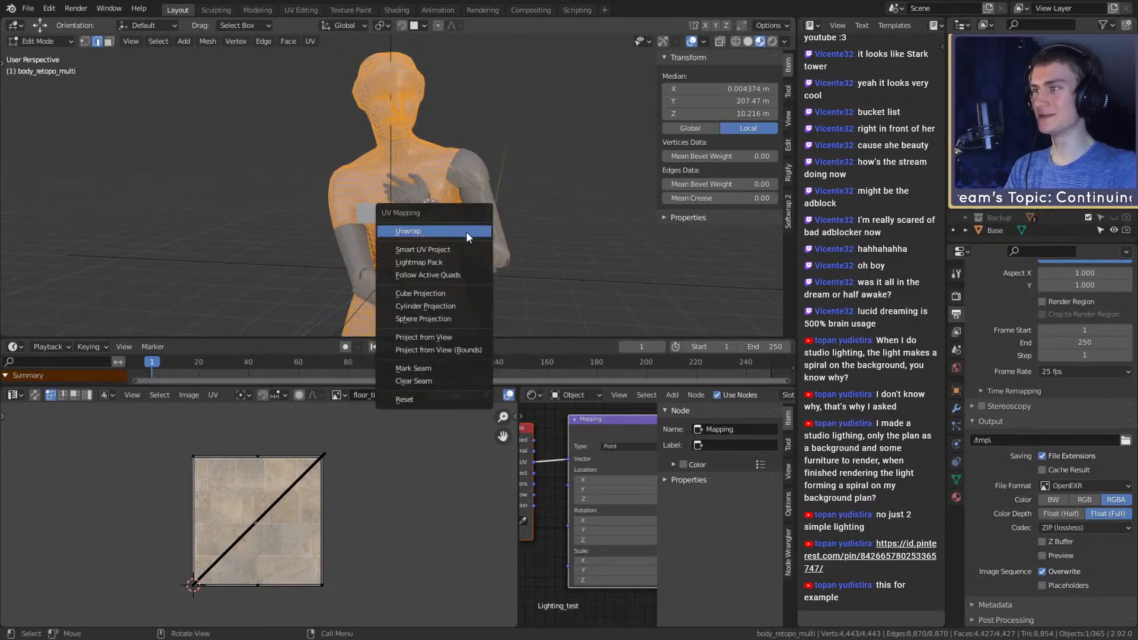
click(431, 248)
click(427, 355)
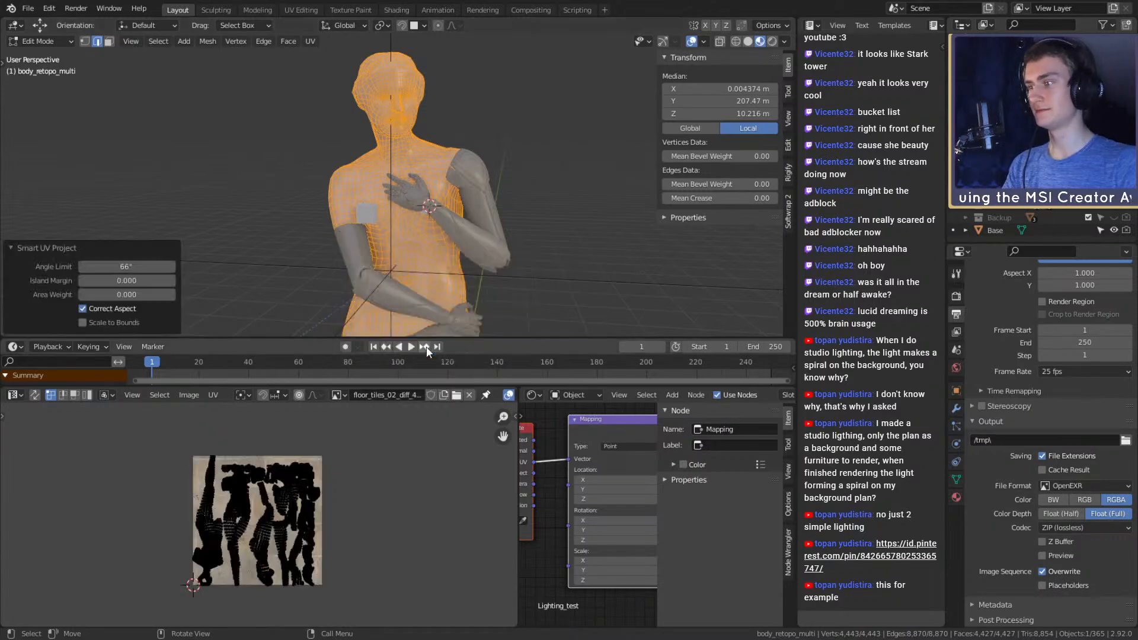
Examine the projected UV islands up close across the floor tiles texture
scroll(282, 528, up, 4)
scroll(287, 497, down, 2)
scroll(287, 501, up, 3)
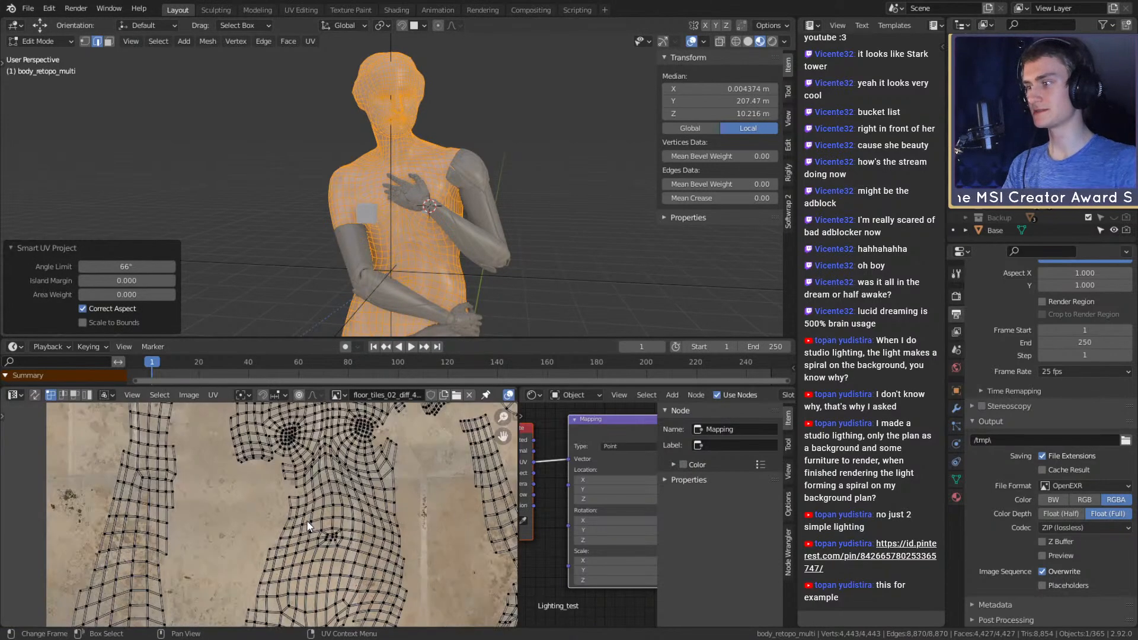
scroll(290, 510, down, 3)
scroll(293, 520, up, 2)
scroll(293, 520, up, 4)
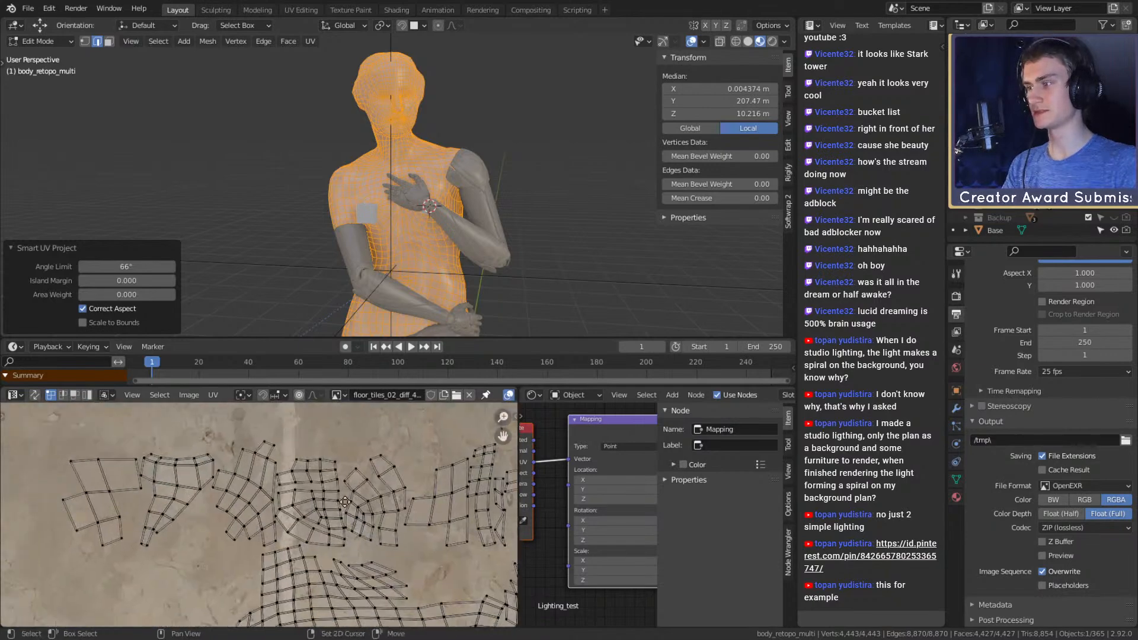
scroll(351, 490, down, 3)
scroll(346, 508, up, 3)
scroll(346, 508, down, 3)
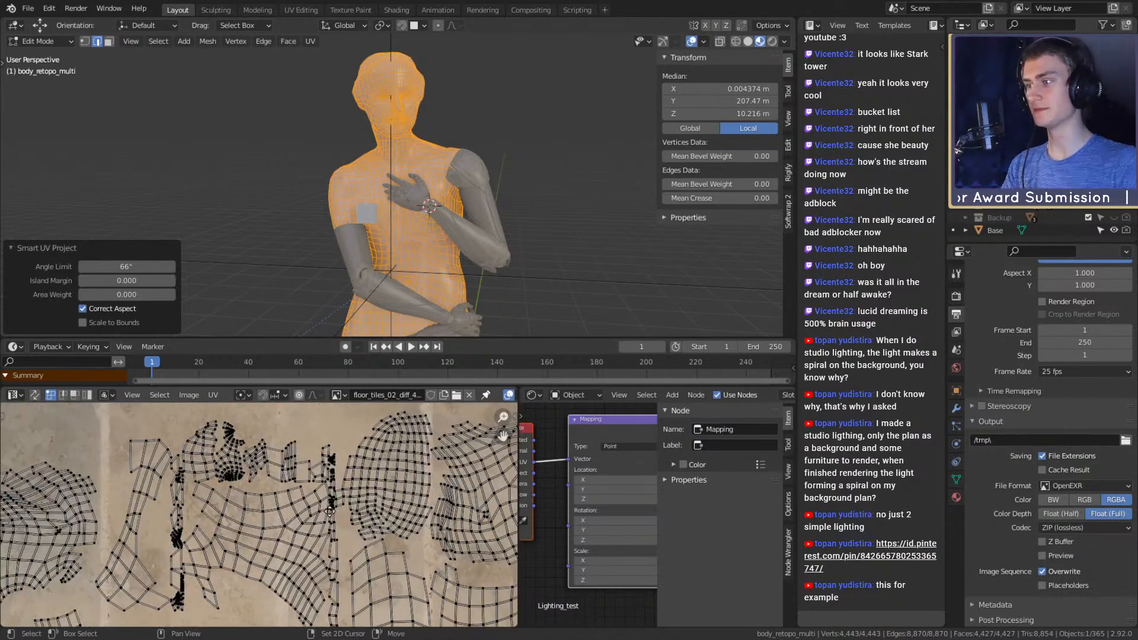
scroll(356, 556, up, 4)
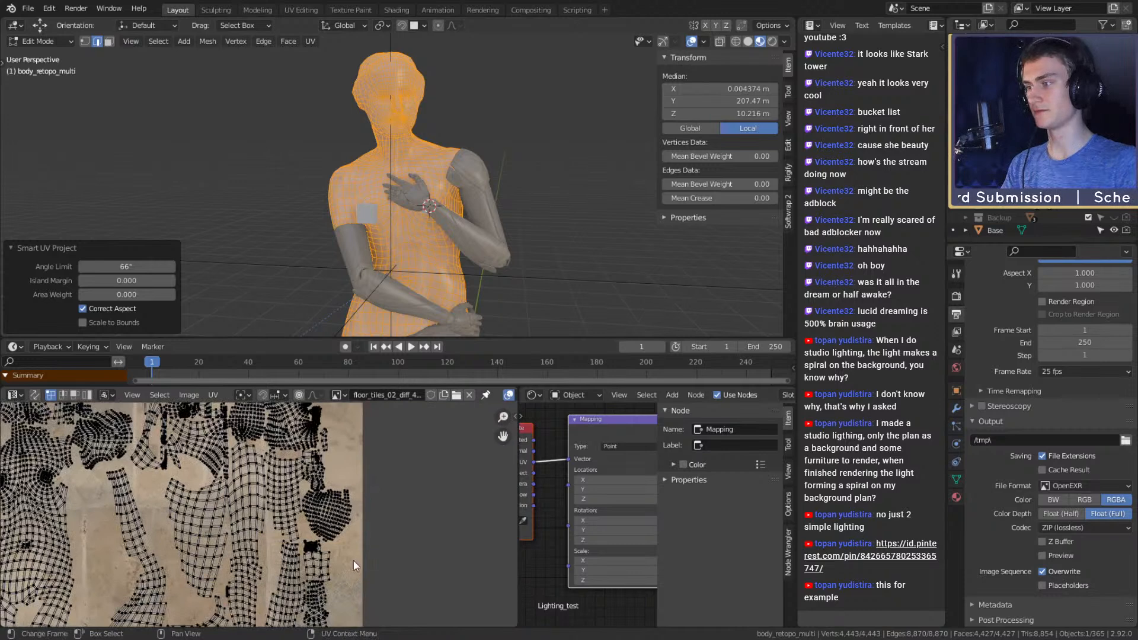
Mark a seam along the edge loop around the upper neck, just beneath the chin
mouse_move(450, 190)
middle_down()
mouse_move(470, 185)
mouse_move(362, 189)
mouse_move(468, 181)
mouse_move(427, 219)
mouse_move(426, 208)
mouse_move(427, 237)
mouse_move(528, 173)
mouse_move(339, 258)
mouse_move(410, 214)
mouse_move(392, 247)
mouse_move(323, 252)
mouse_move(472, 195)
middle_up()
scroll(470, 184, up, 2)
scroll(427, 219, up, 3)
alt+click(392, 228)
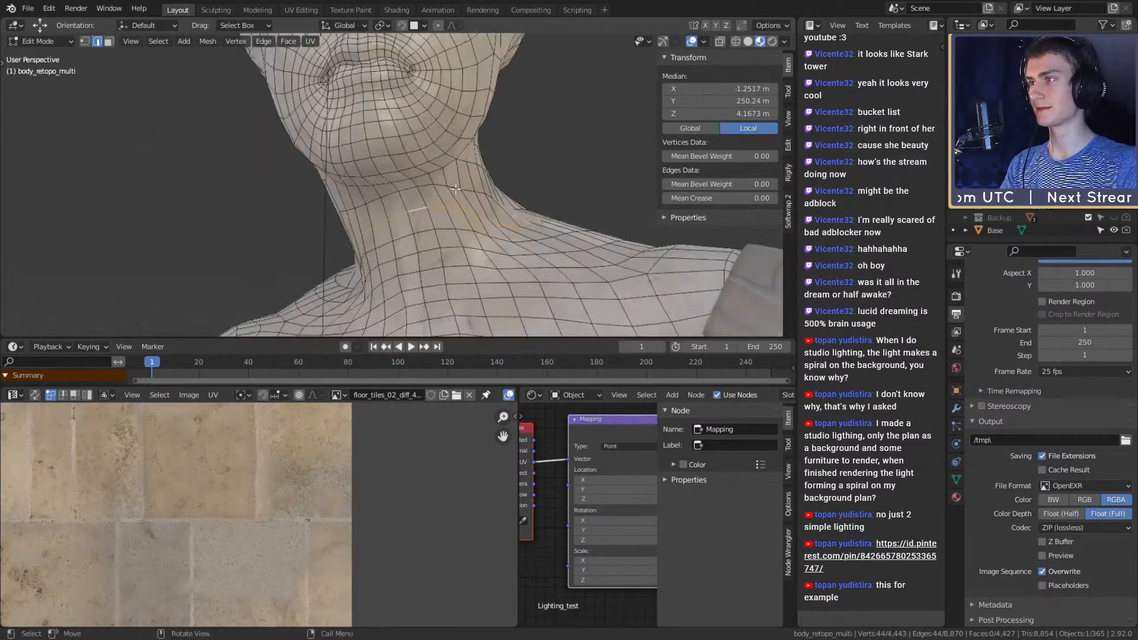
alt+click(408, 191)
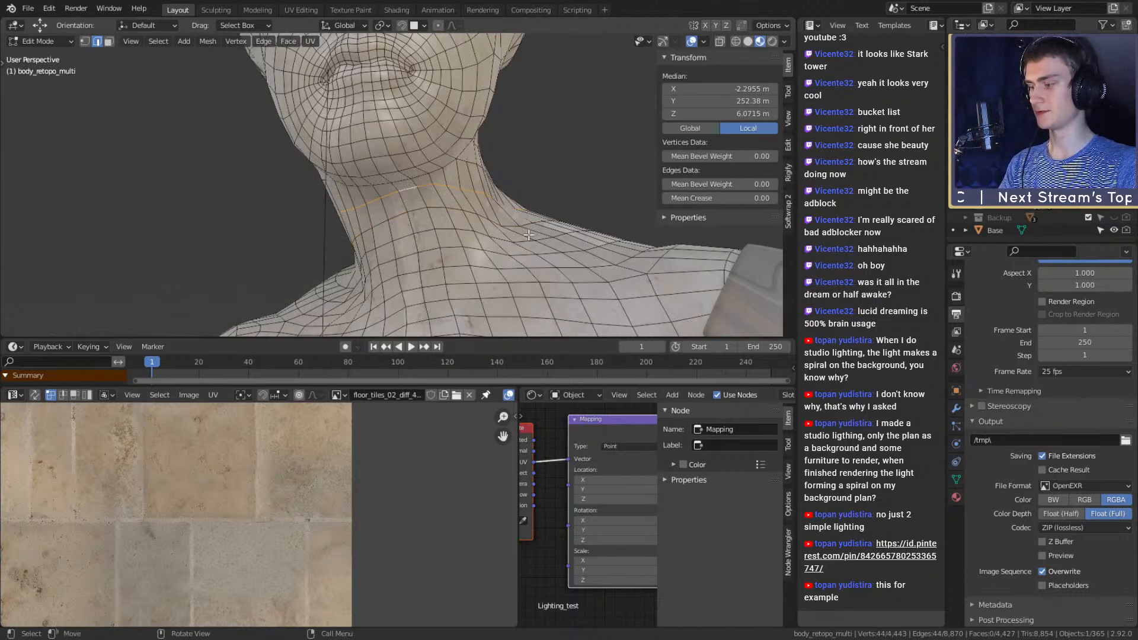
key(u)
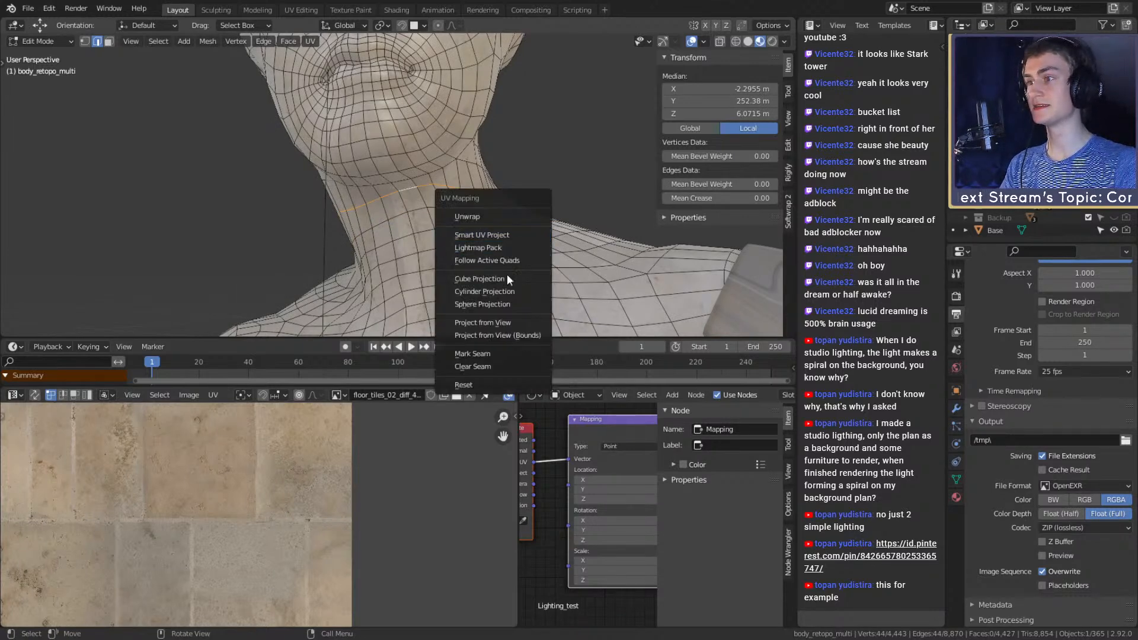
click(473, 353)
middle_drag(474, 266, 406, 232)
scroll(485, 236, down, 4)
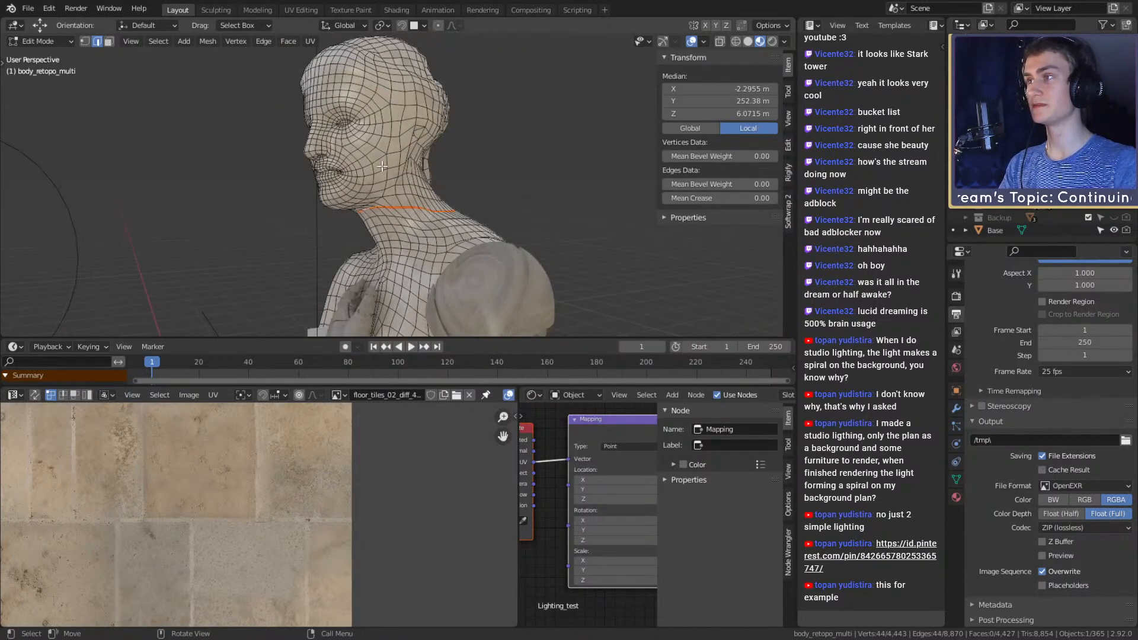
Unwrap the whole body mesh using the Angle Based method and inspect the resulting UV layout
scroll(311, 496, down, 5)
key(a)
key(u)
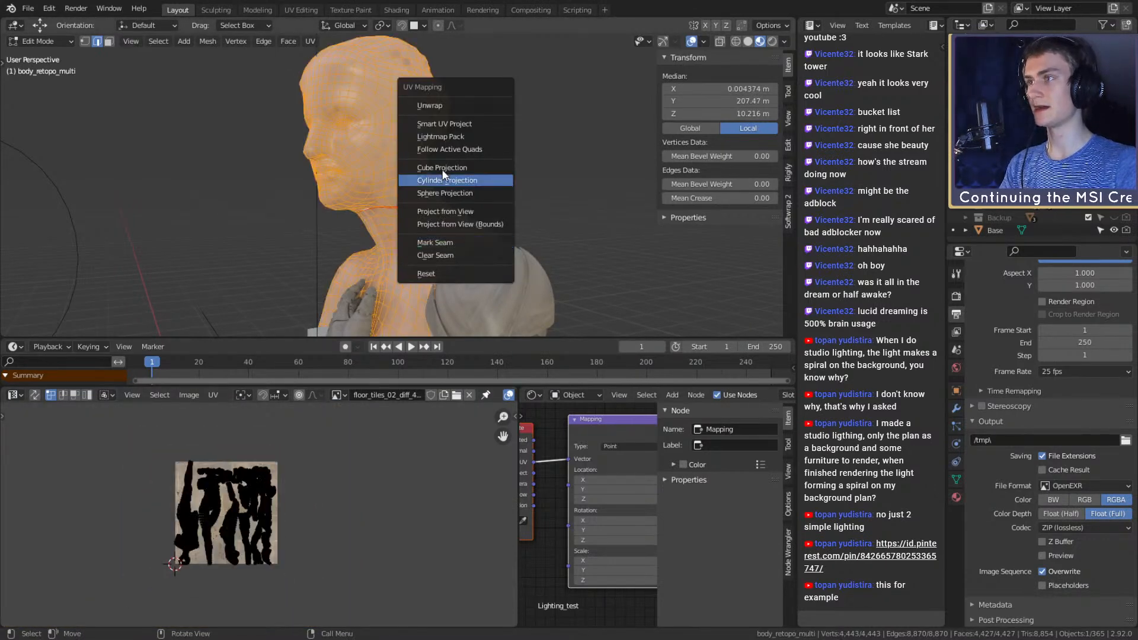
click(450, 105)
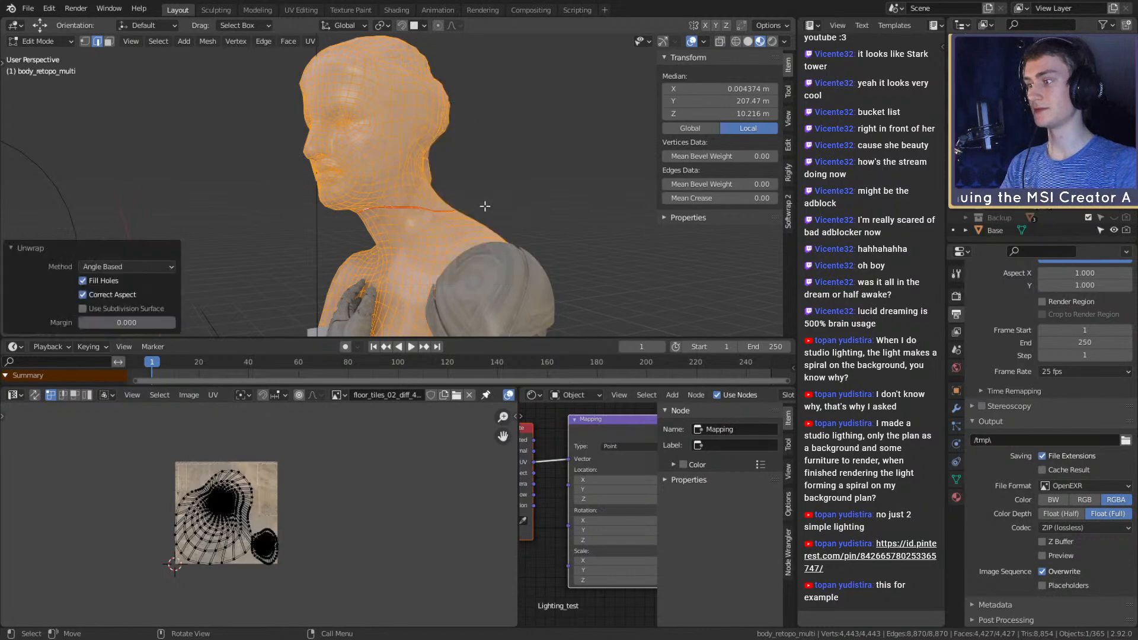
scroll(236, 503, up, 5)
scroll(238, 490, up, 3)
middle_drag(164, 511, 335, 525)
scroll(307, 523, down, 5)
scroll(309, 464, up, 4)
scroll(250, 453, down, 4)
scroll(250, 453, down, 1)
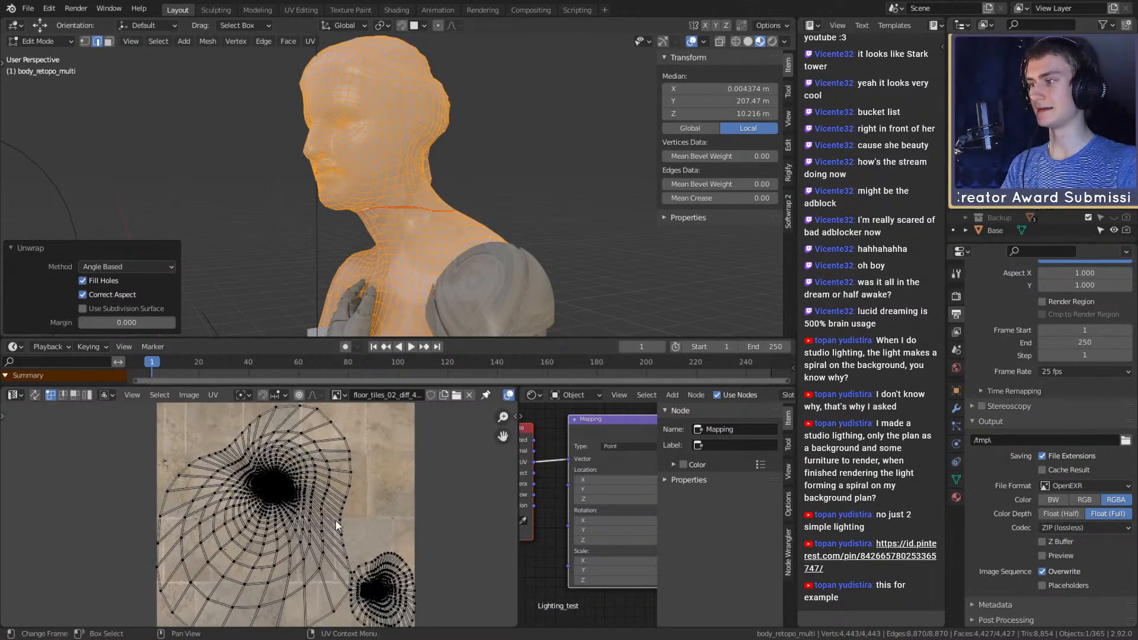
Search the UV Editor's image, tool and display settings and its view and UV commands for options concerning the unwrapped layout
click(516, 418)
click(512, 471)
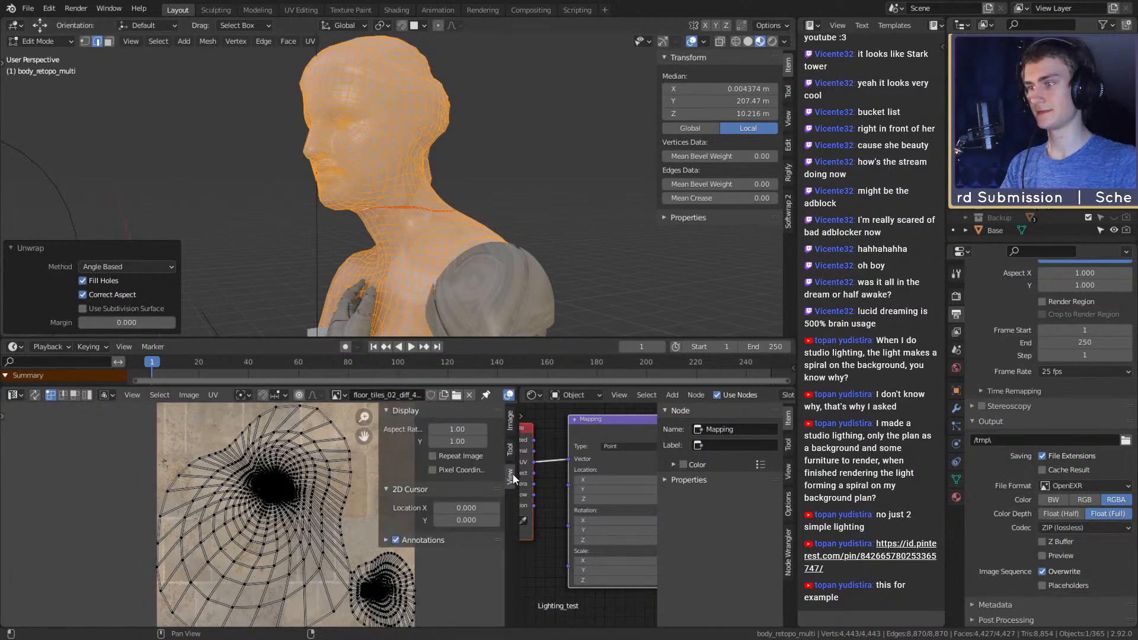
click(511, 422)
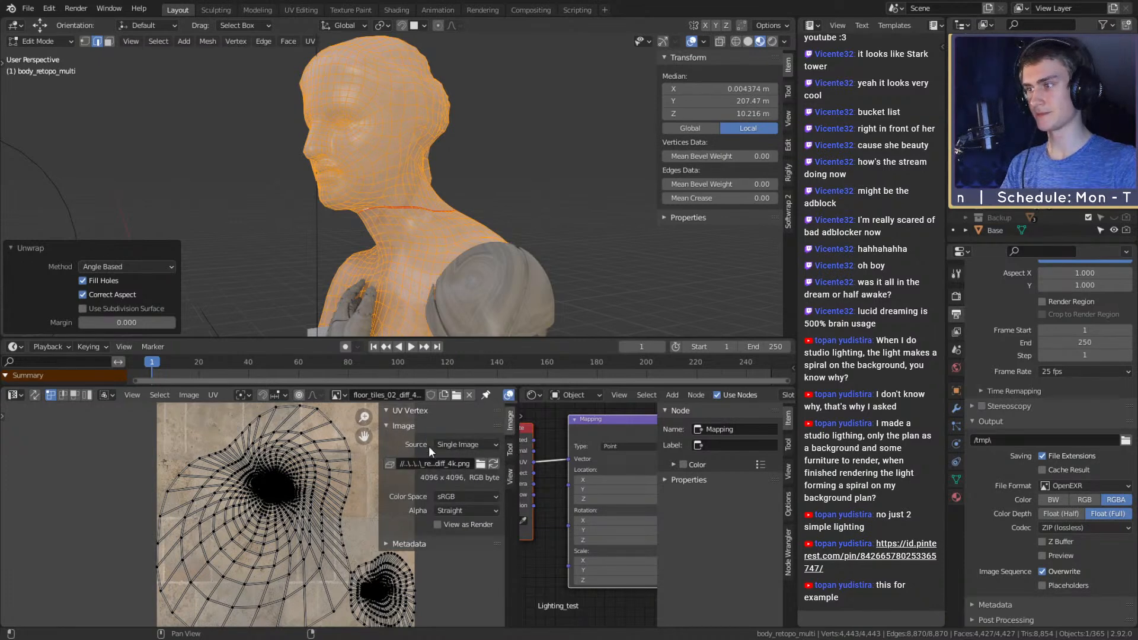
click(510, 447)
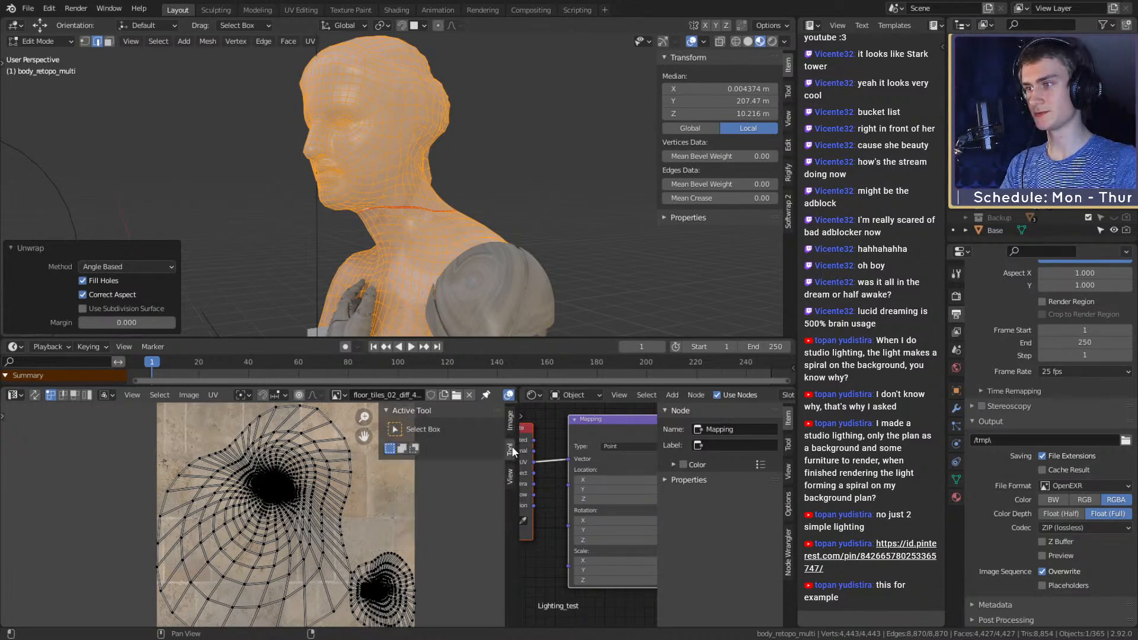
click(133, 394)
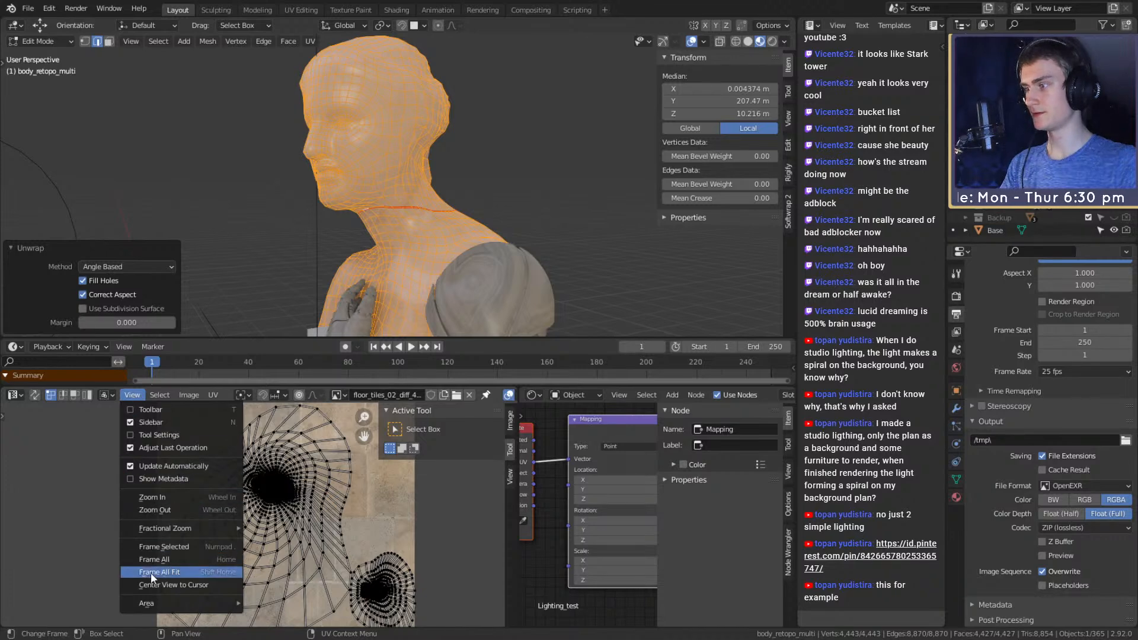
mouse_move(172, 528)
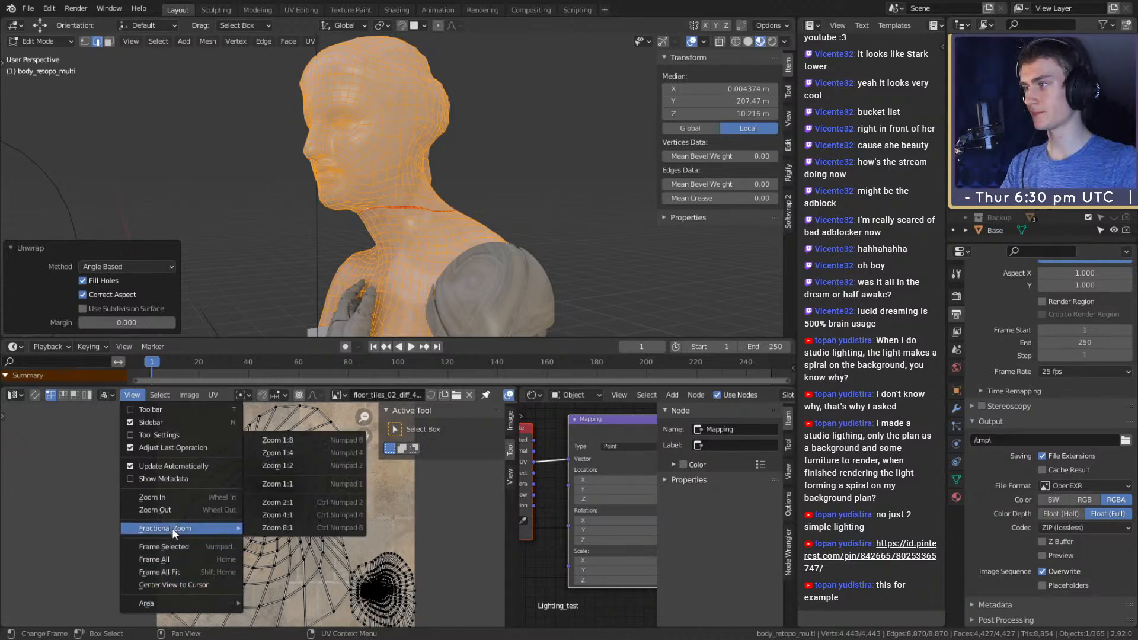
click(213, 393)
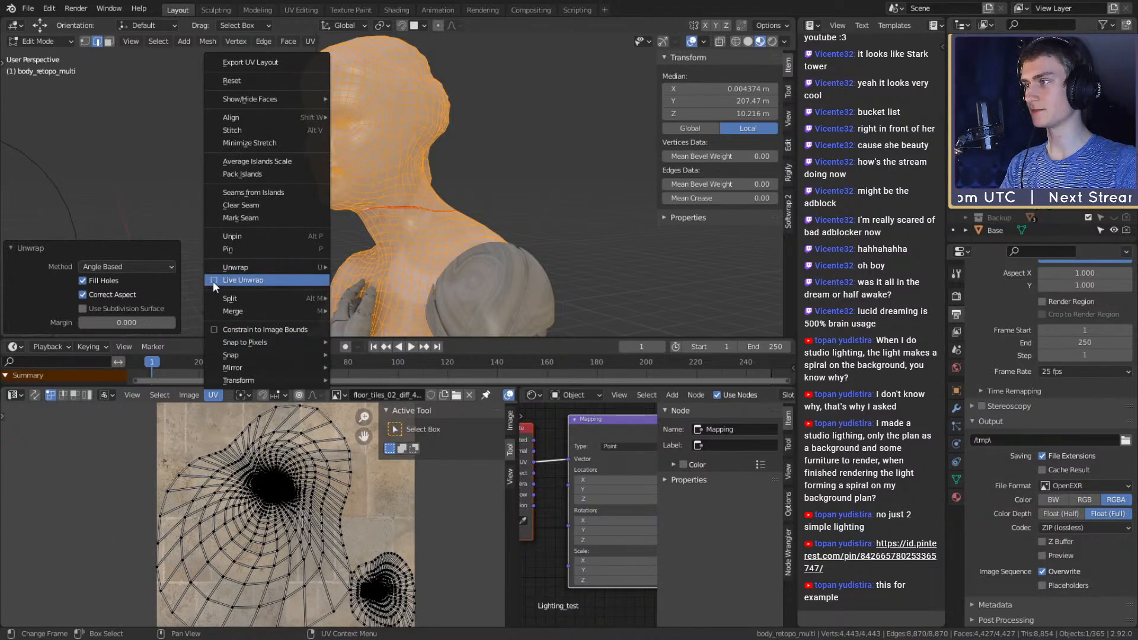
mouse_move(257, 299)
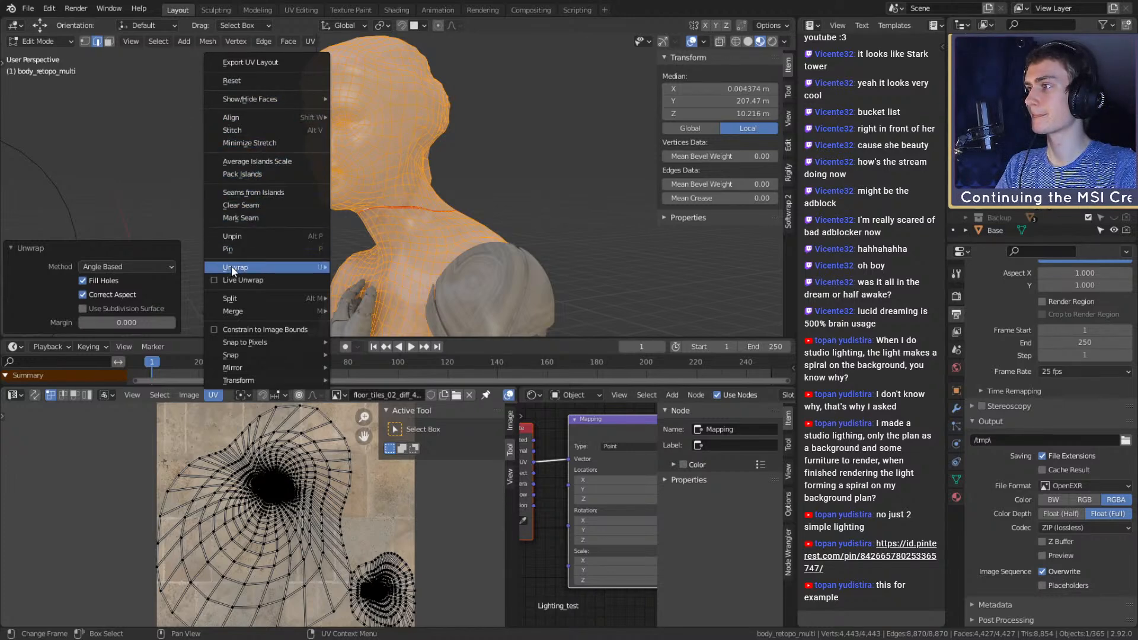
mouse_move(244, 354)
click(159, 394)
mouse_move(125, 396)
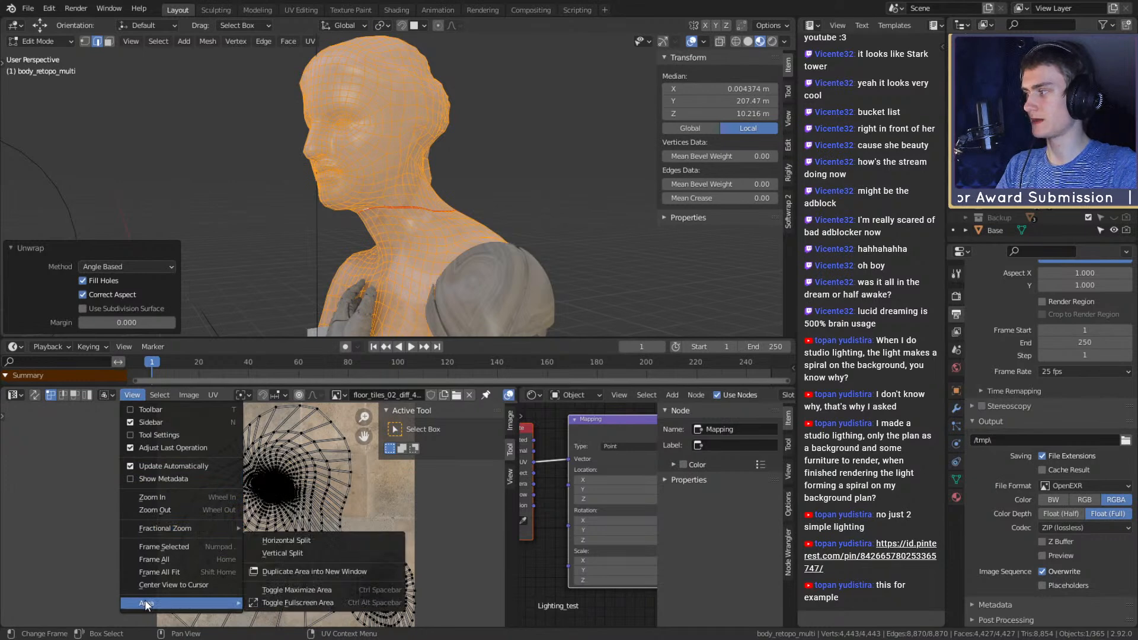
click(153, 557)
click(509, 423)
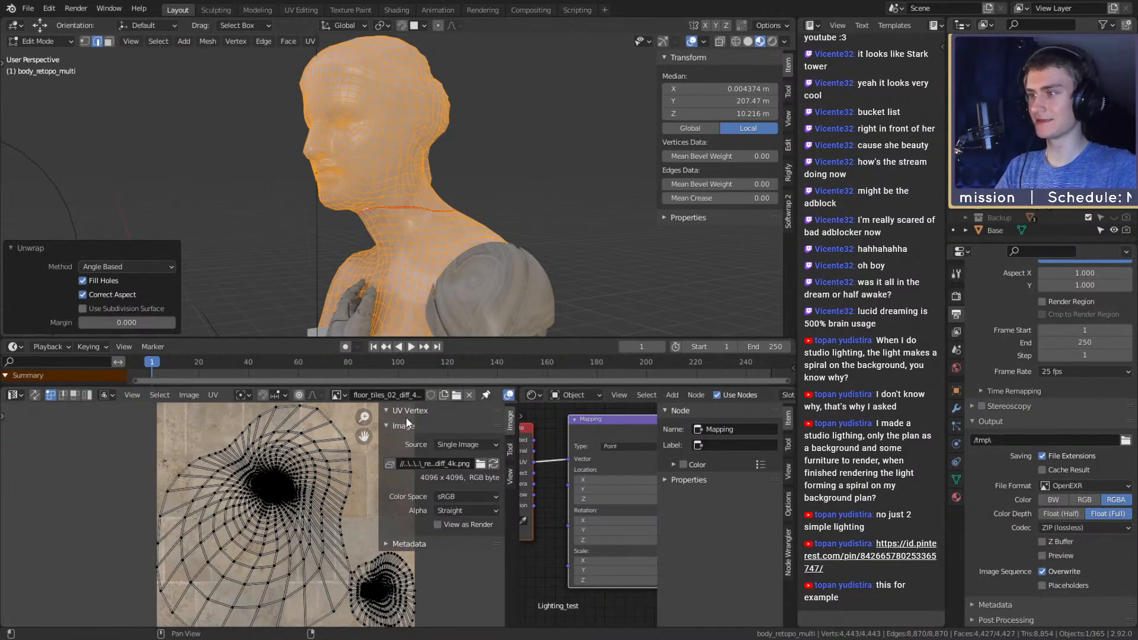
click(387, 426)
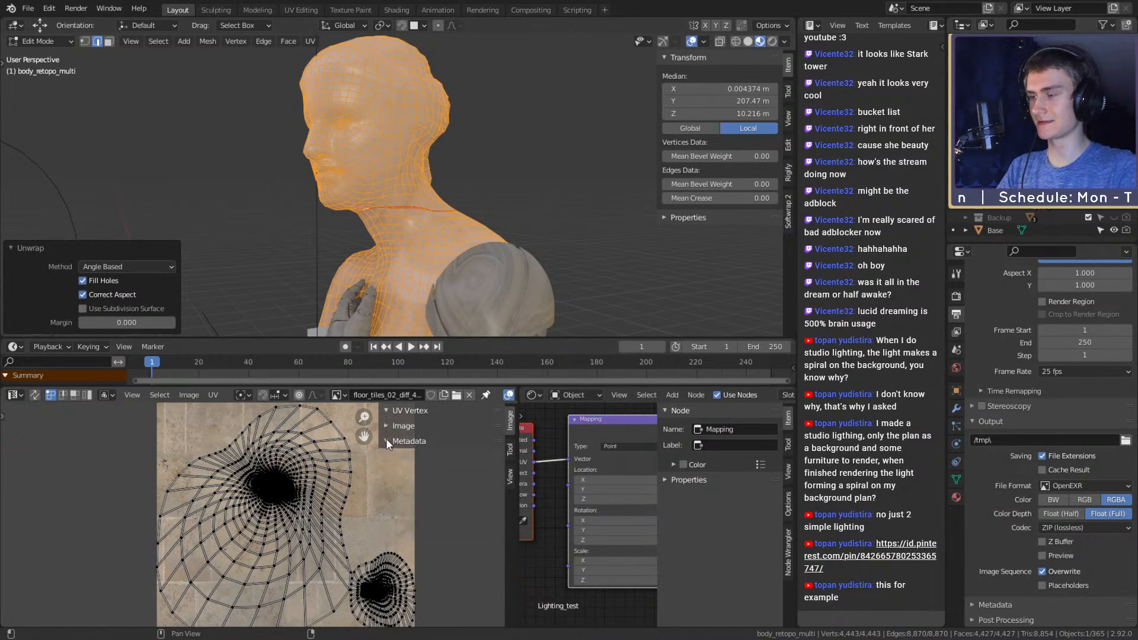
click(508, 445)
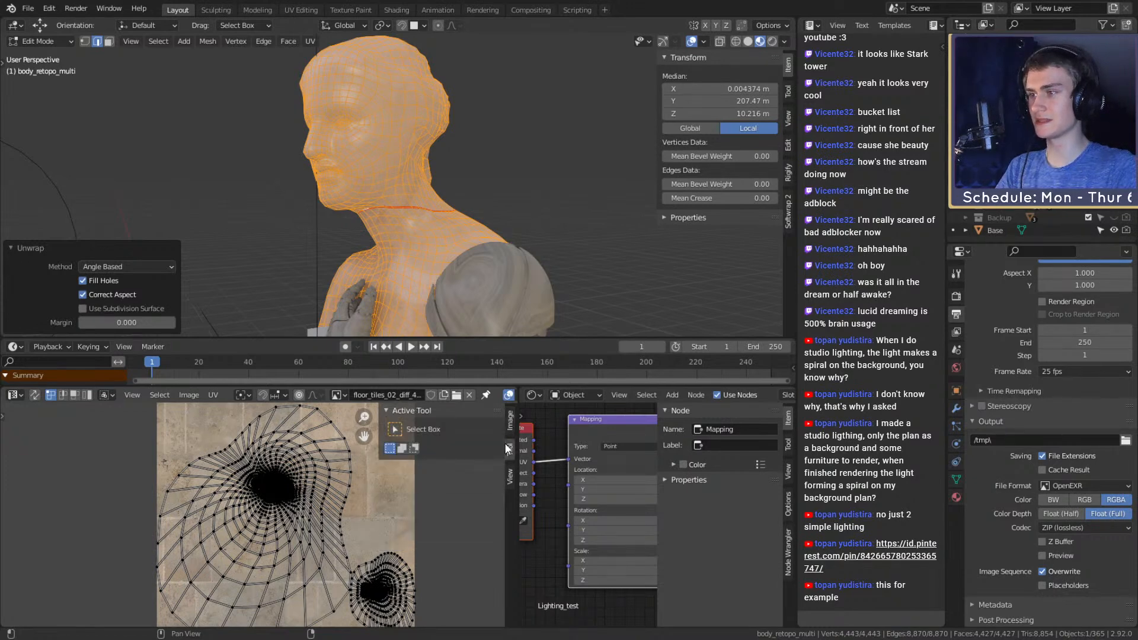
click(510, 474)
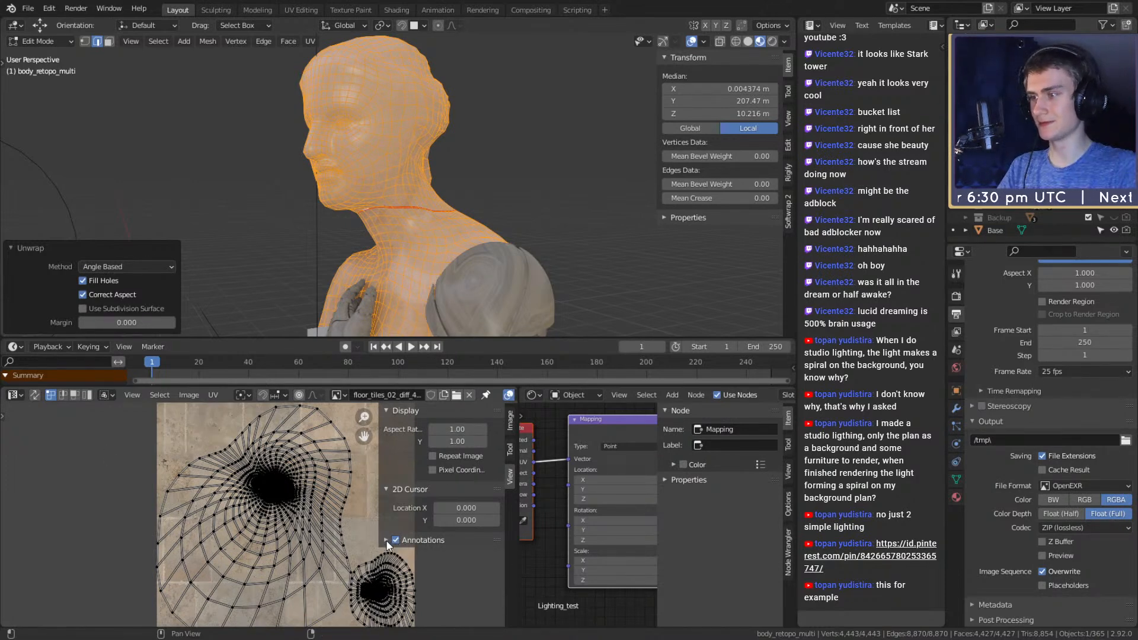
click(386, 490)
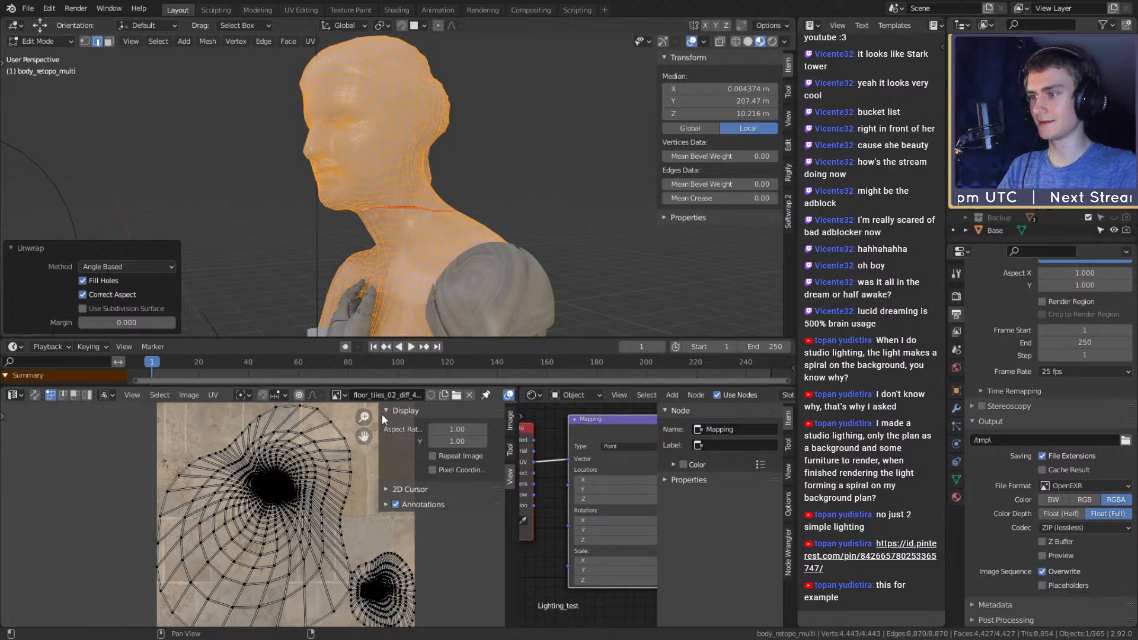
Widen the UV Editor and look through its image, UV, selection and view commands for options concerning the layout
drag(518, 418, 591, 419)
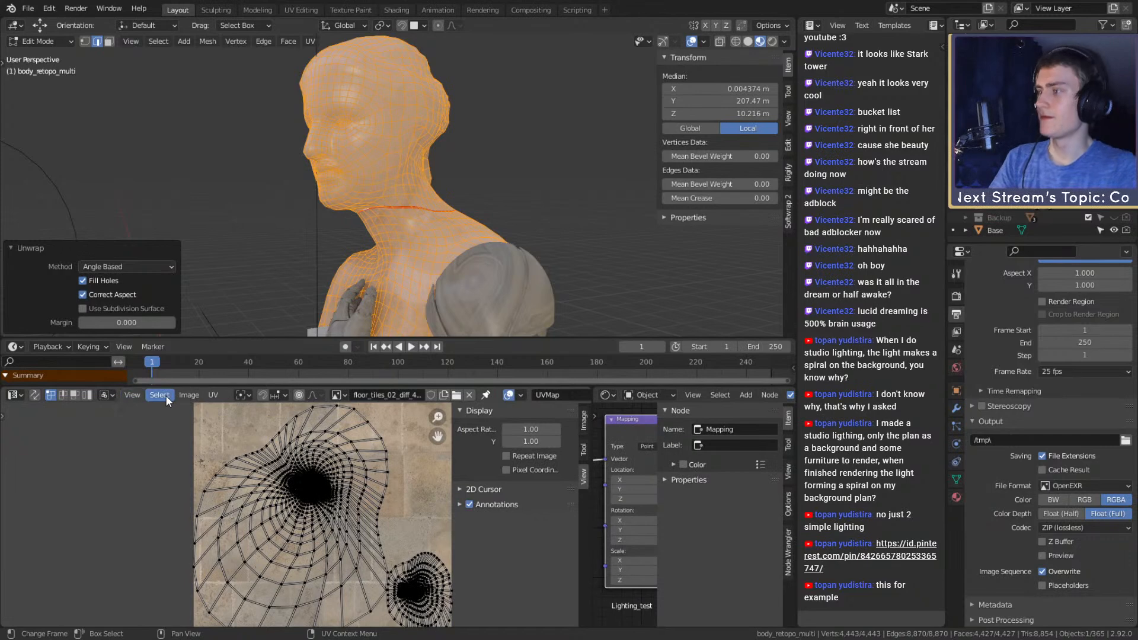
click(187, 394)
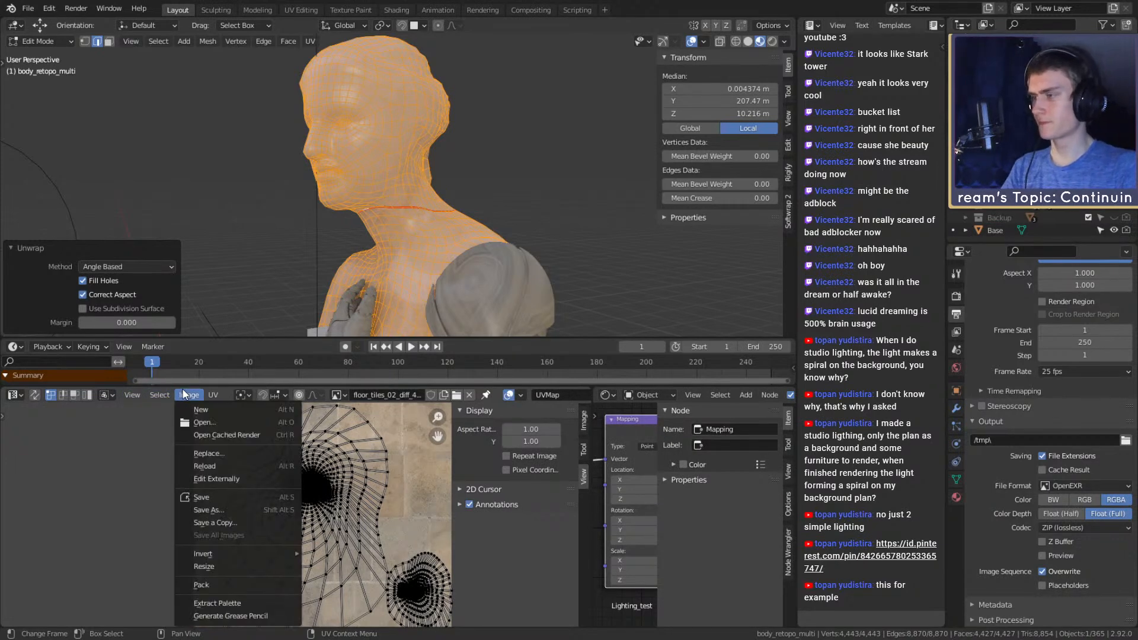
click(13, 395)
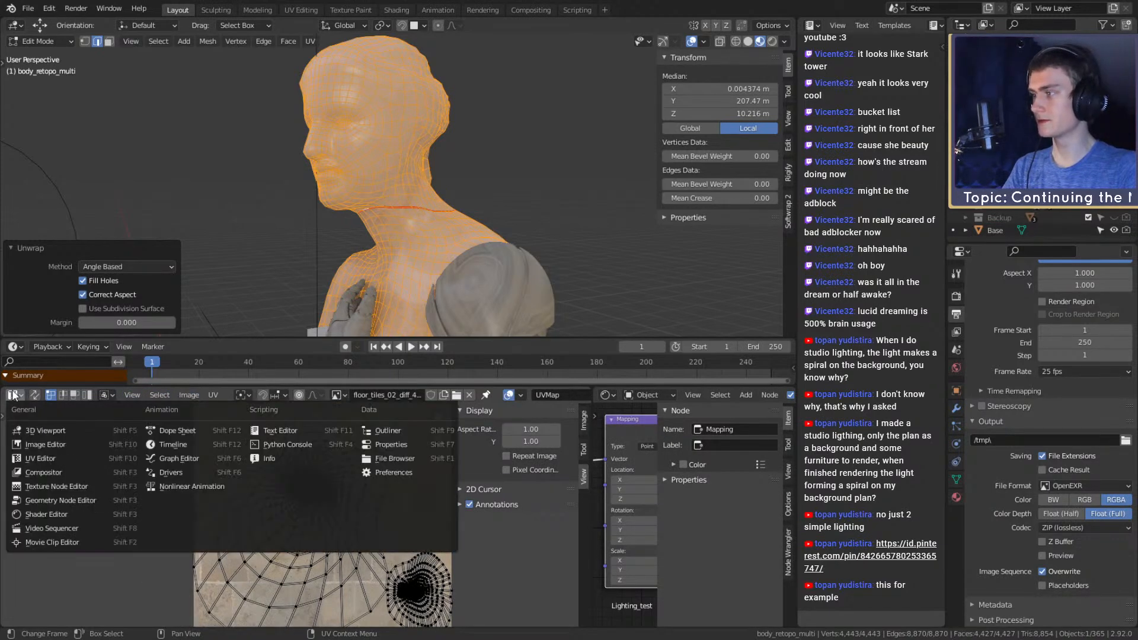
click(58, 457)
click(212, 394)
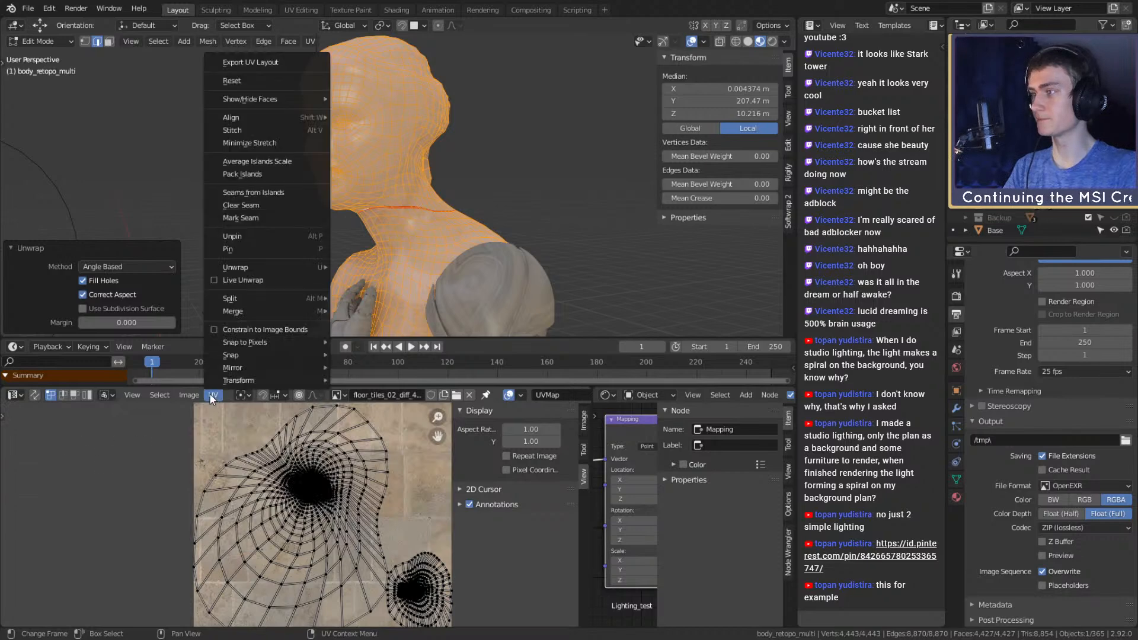
click(248, 370)
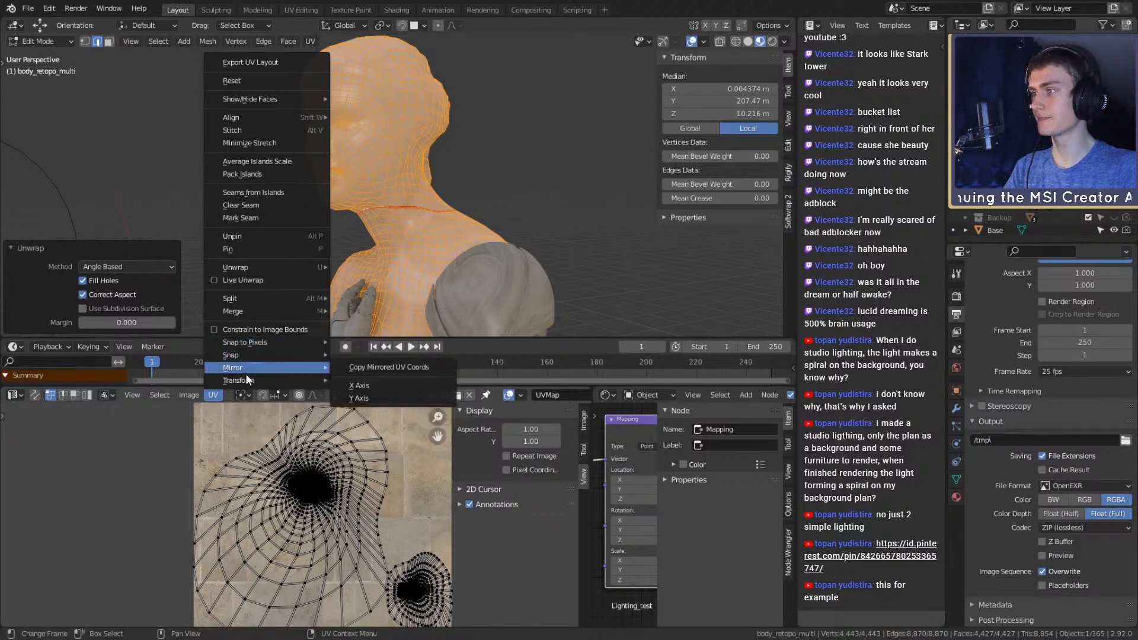
mouse_move(243, 269)
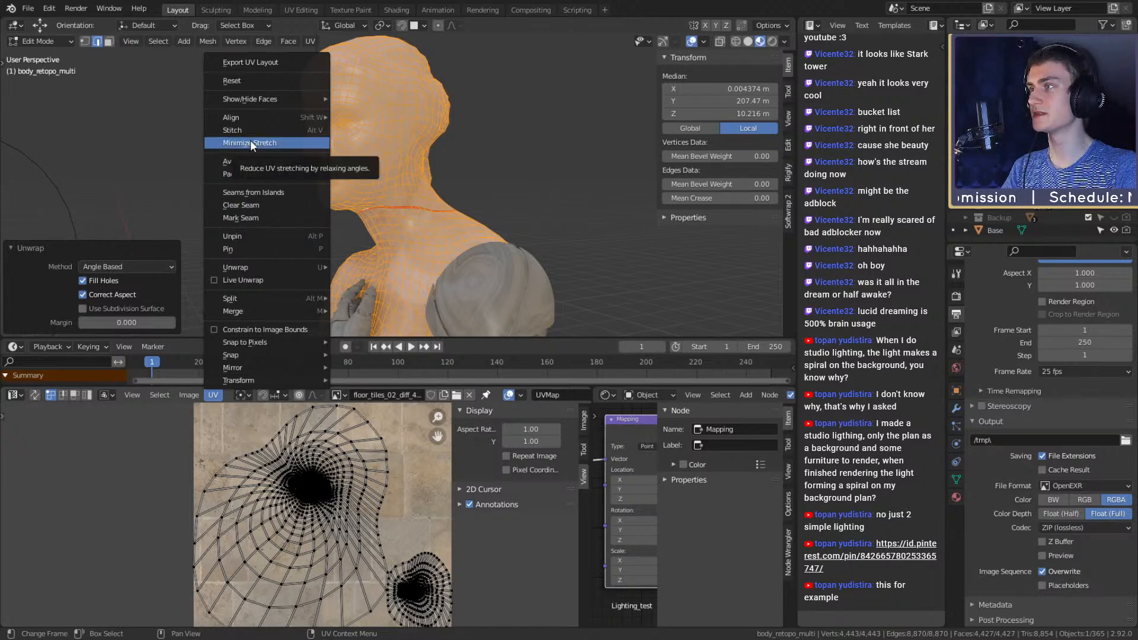
mouse_move(238, 123)
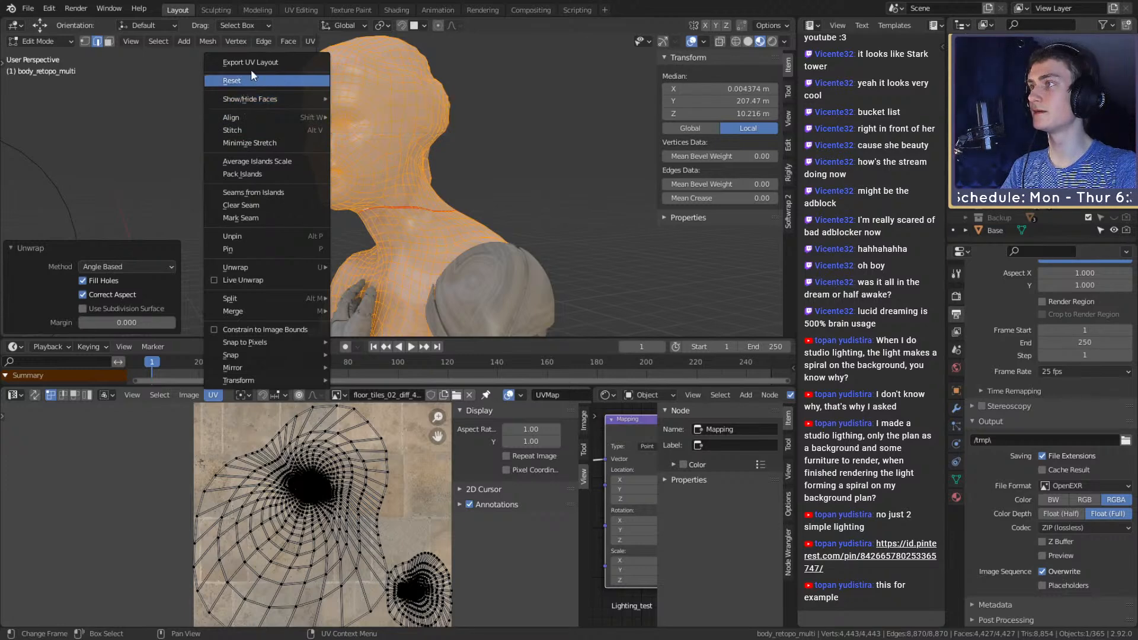
click(172, 395)
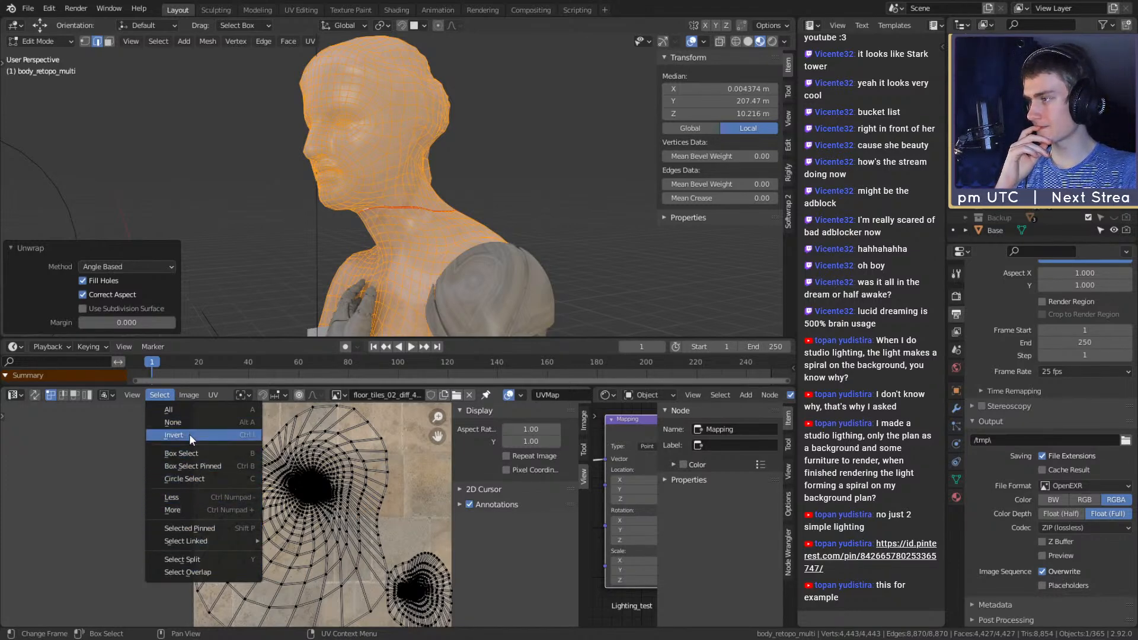
mouse_move(126, 397)
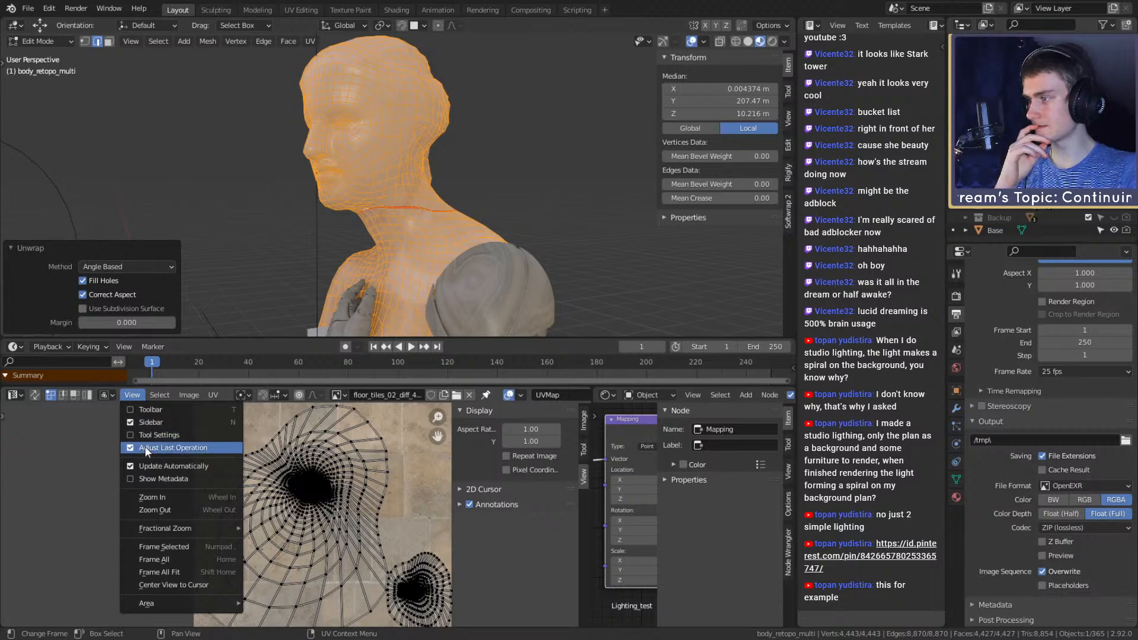
mouse_move(162, 604)
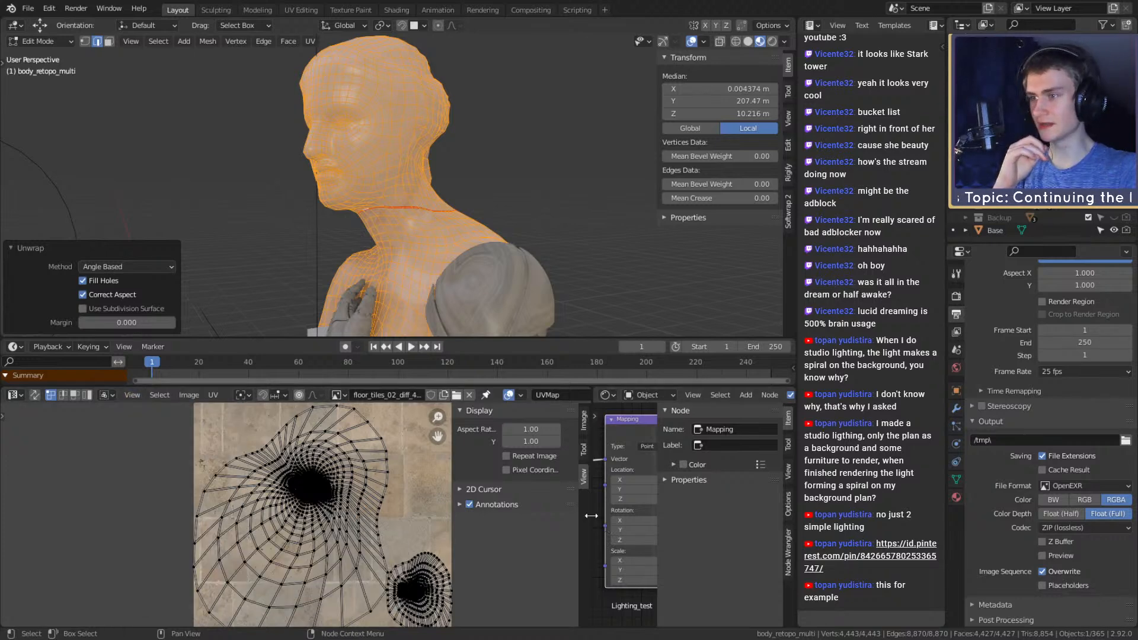
Select all the body's UVs and review the UV Editor's image, tool and display settings
click(584, 422)
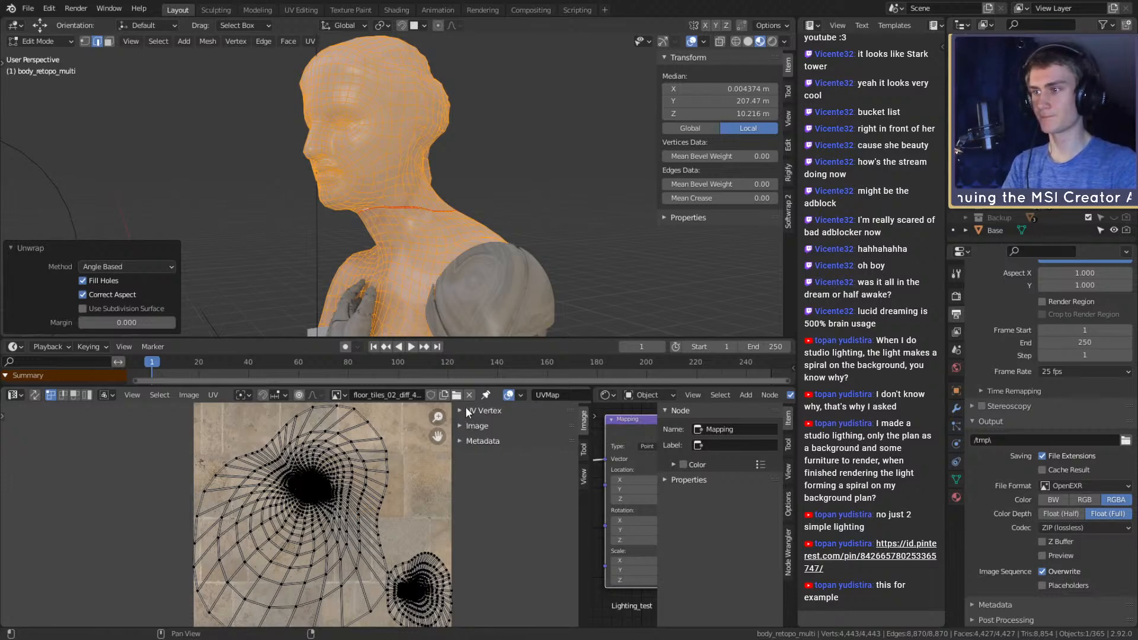
click(460, 427)
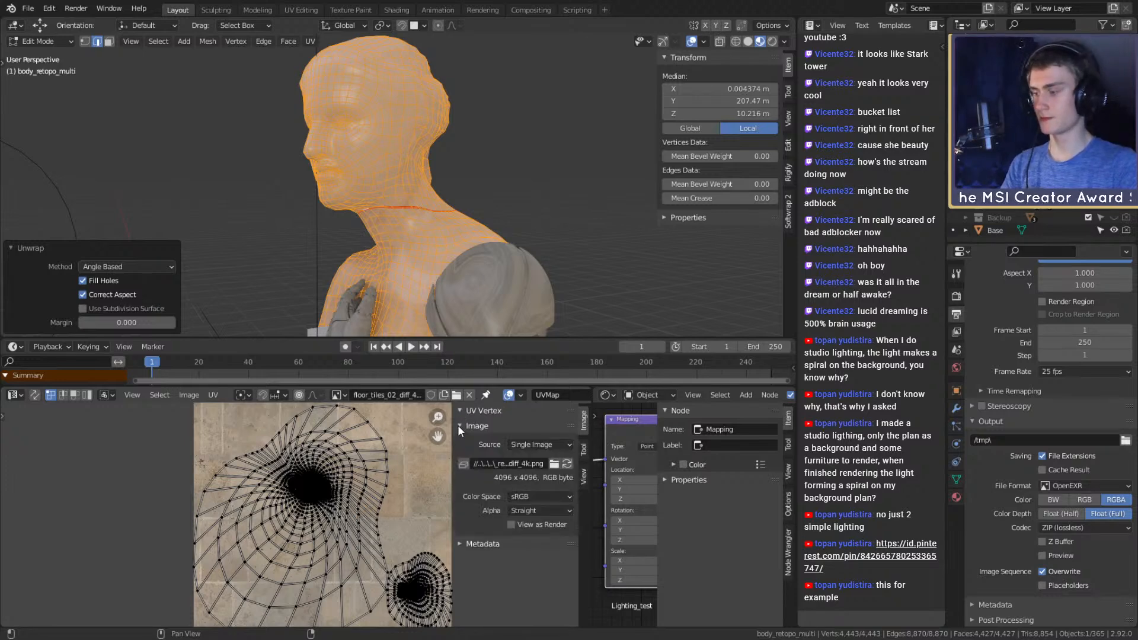
click(458, 425)
key(a)
click(463, 461)
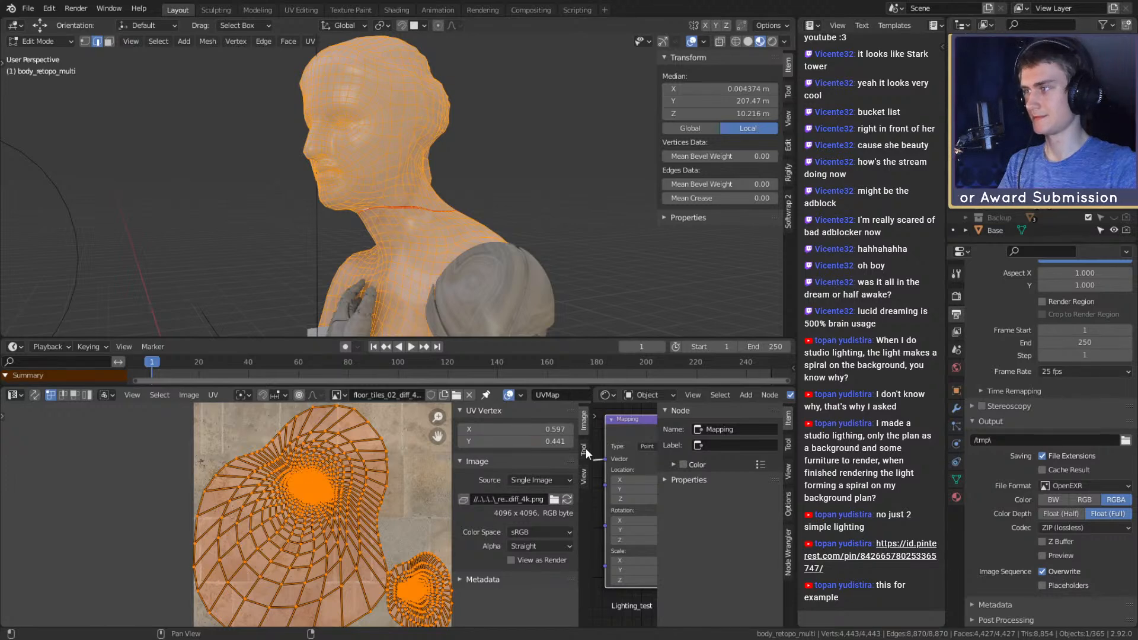
click(133, 395)
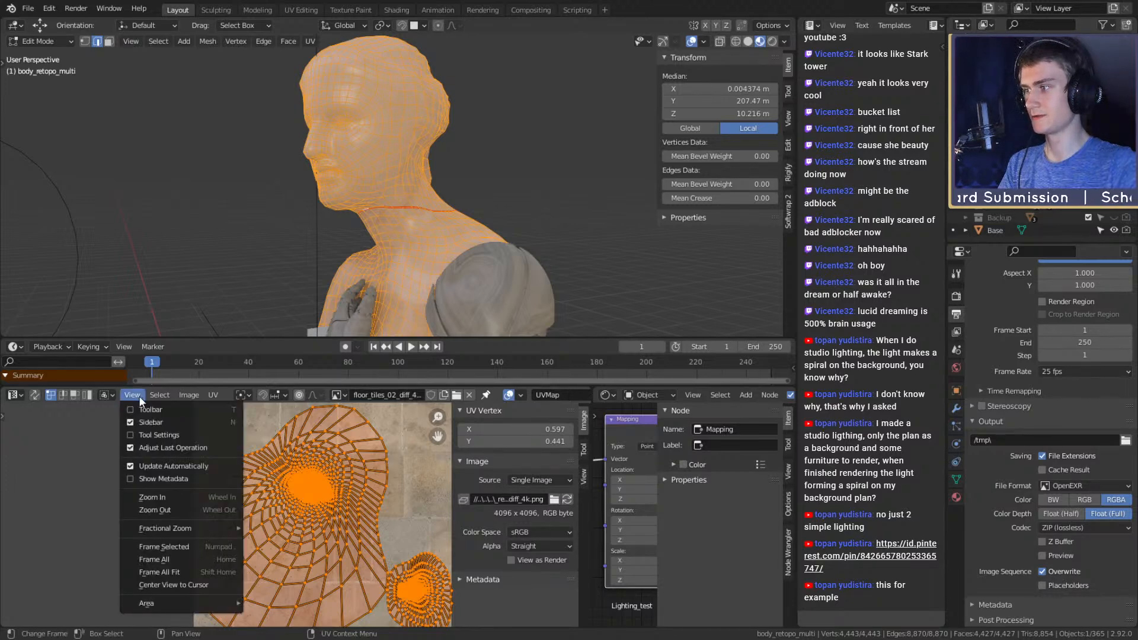
click(584, 449)
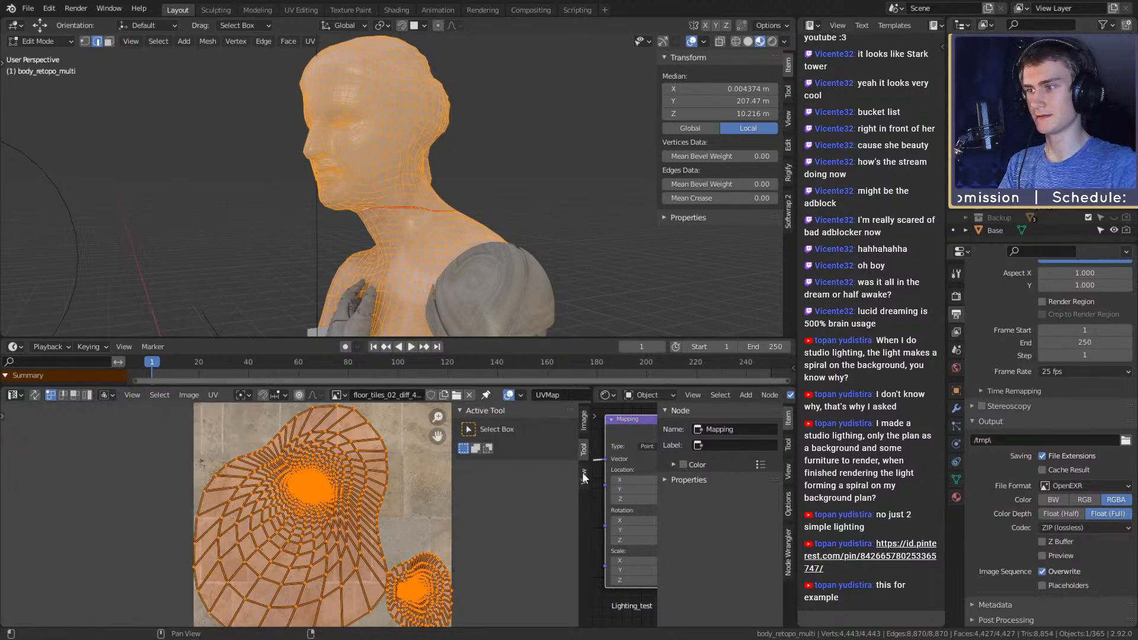
click(585, 475)
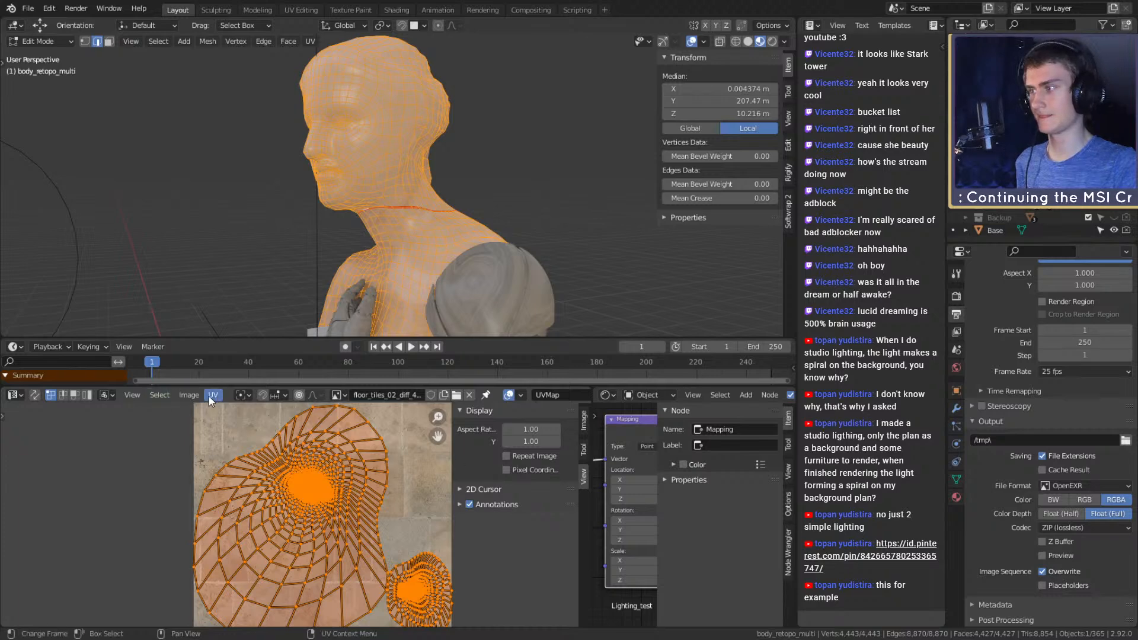
click(336, 395)
click(352, 473)
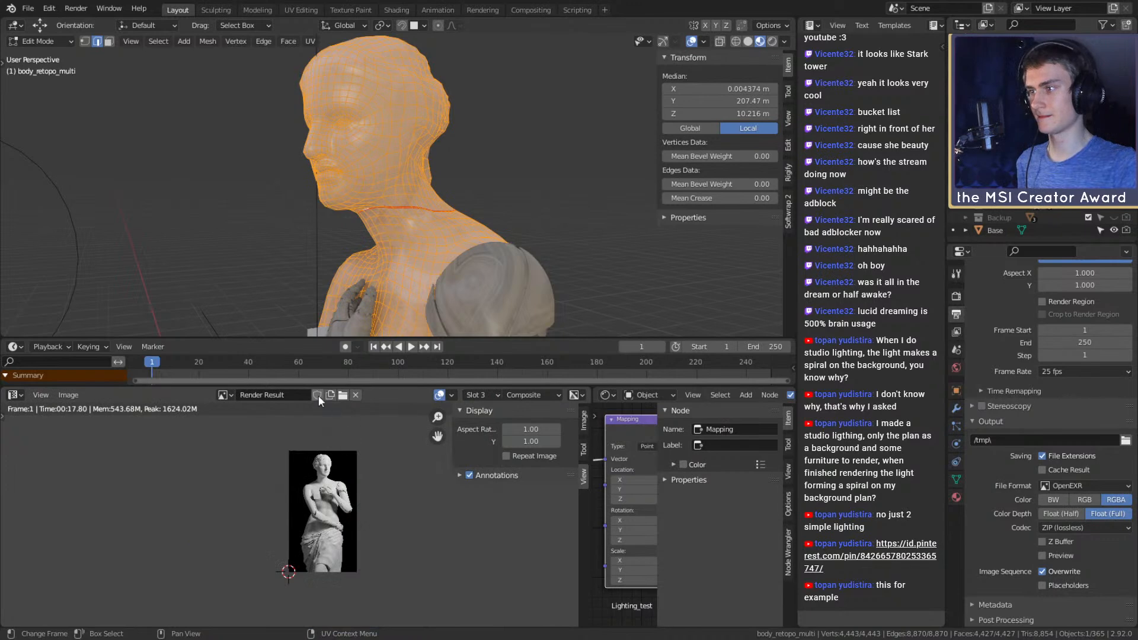
click(232, 394)
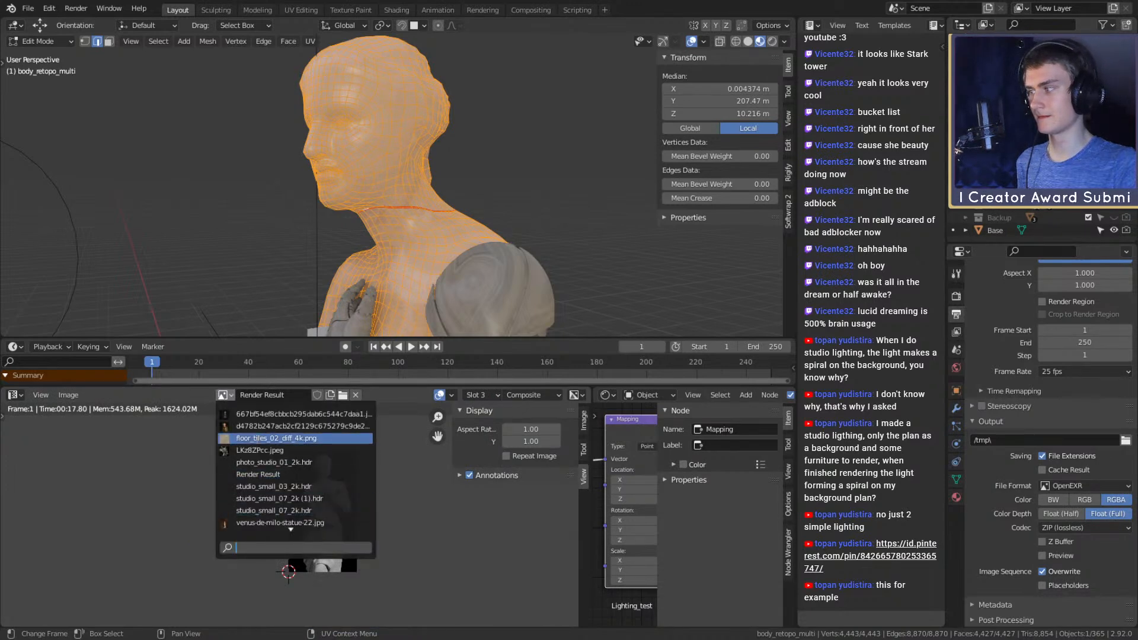
click(255, 439)
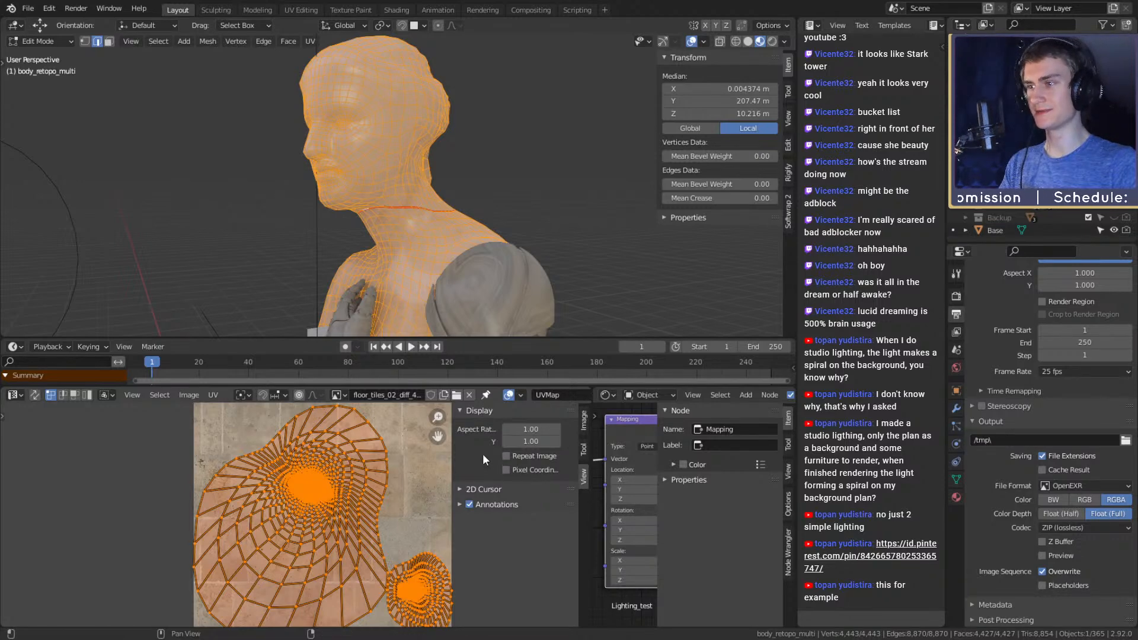
Examine the whole UV layout over the floor tiles texture and the dense centre of the larger island up close
scroll(275, 514, down, 6)
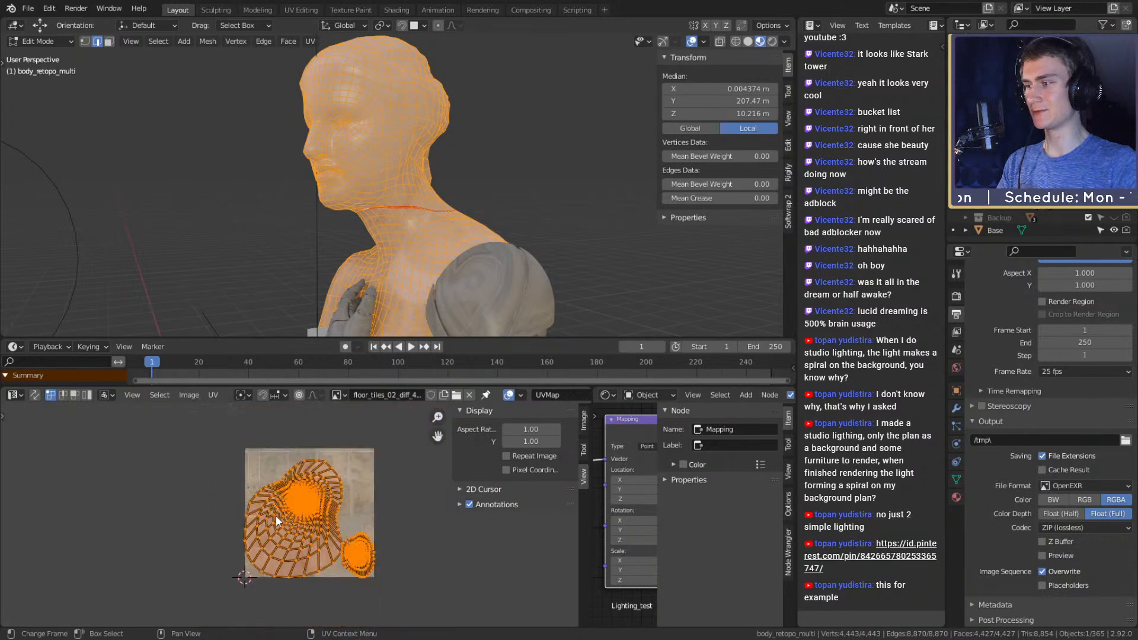
scroll(310, 496, up, 6)
middle_drag(310, 496, 361, 530)
scroll(308, 513, down, 2)
middle_drag(267, 480, 283, 486)
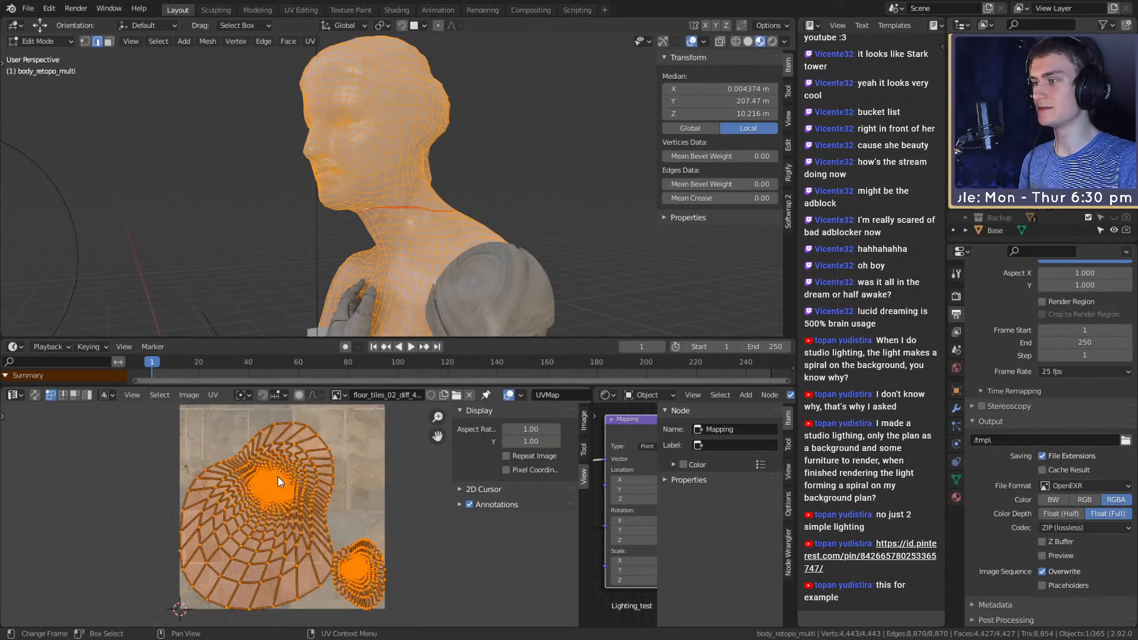
scroll(278, 475, up, 7)
middle_drag(319, 467, 326, 518)
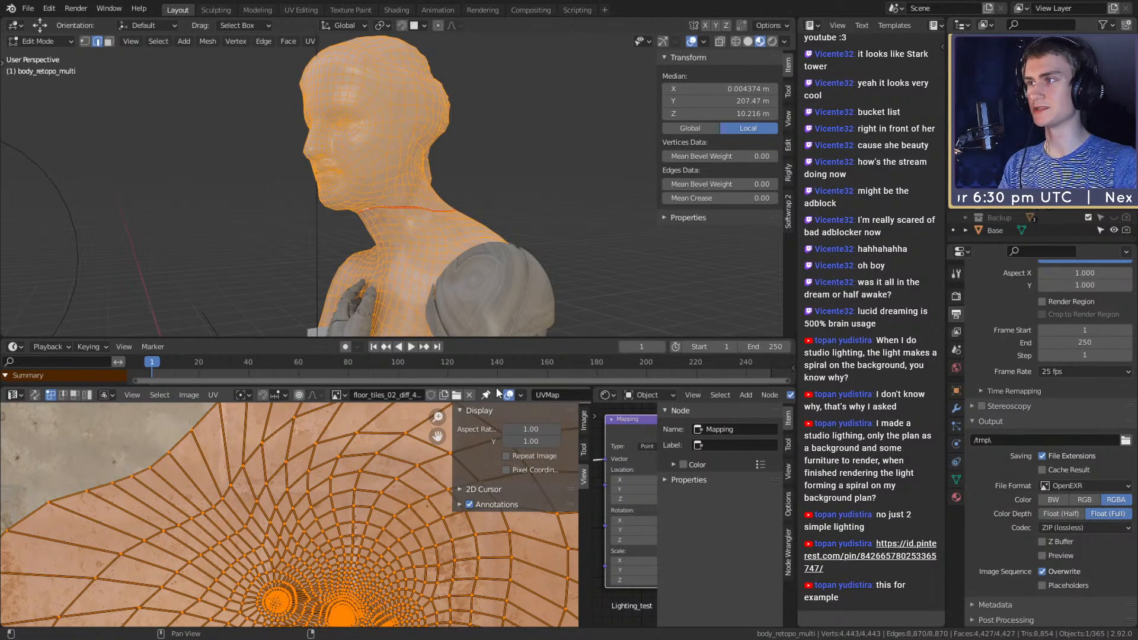
Inspect the stone texture on the statue's head from several angles in Object Mode
scroll(426, 214, down, 2)
middle_drag(425, 215, 551, 229)
scroll(510, 208, up, 4)
shift+middle_drag(474, 184, 490, 264)
scroll(457, 243, up, 2)
mouse_move(421, 222)
middle_down()
mouse_move(519, 222)
mouse_move(396, 255)
mouse_move(472, 228)
middle_up()
key(Tab)
scroll(515, 252, down, 3)
scroll(515, 253, up, 2)
scroll(472, 227, down, 4)
scroll(457, 226, up, 3)
shift+middle_drag(432, 160, 422, 271)
shift+middle_drag(422, 270, 435, 249)
scroll(426, 236, up, 3)
scroll(449, 166, down, 3)
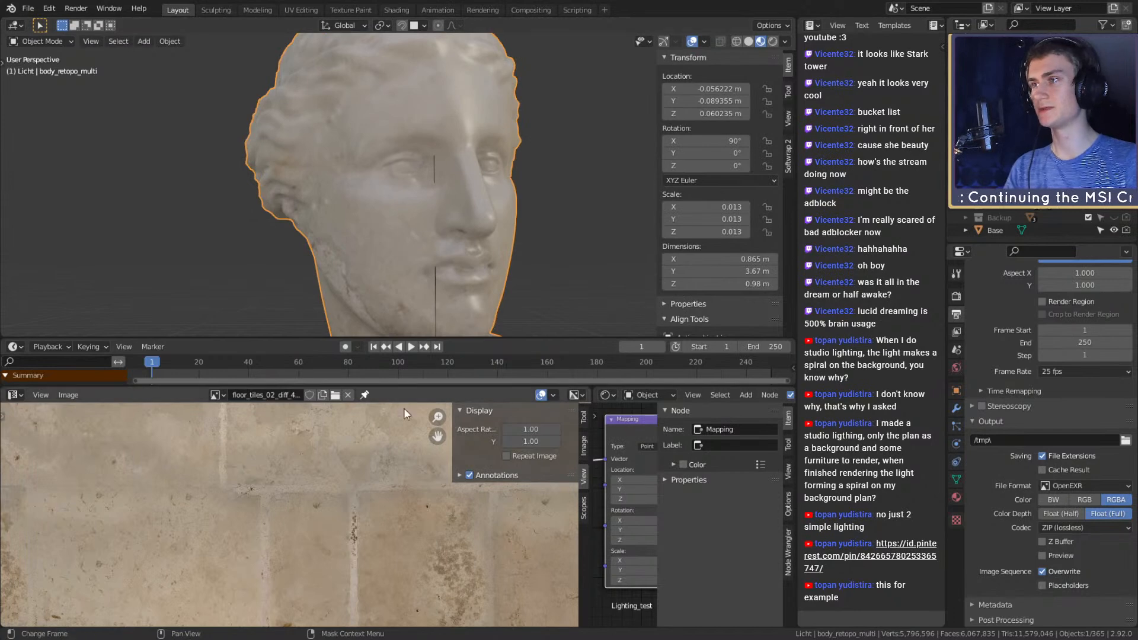
Return to Edit Mode and check the UV Editor's 2D cursor, tool and image settings and its image commands
key(Tab)
scroll(394, 495, down, 3)
middle_drag(386, 519, 363, 486)
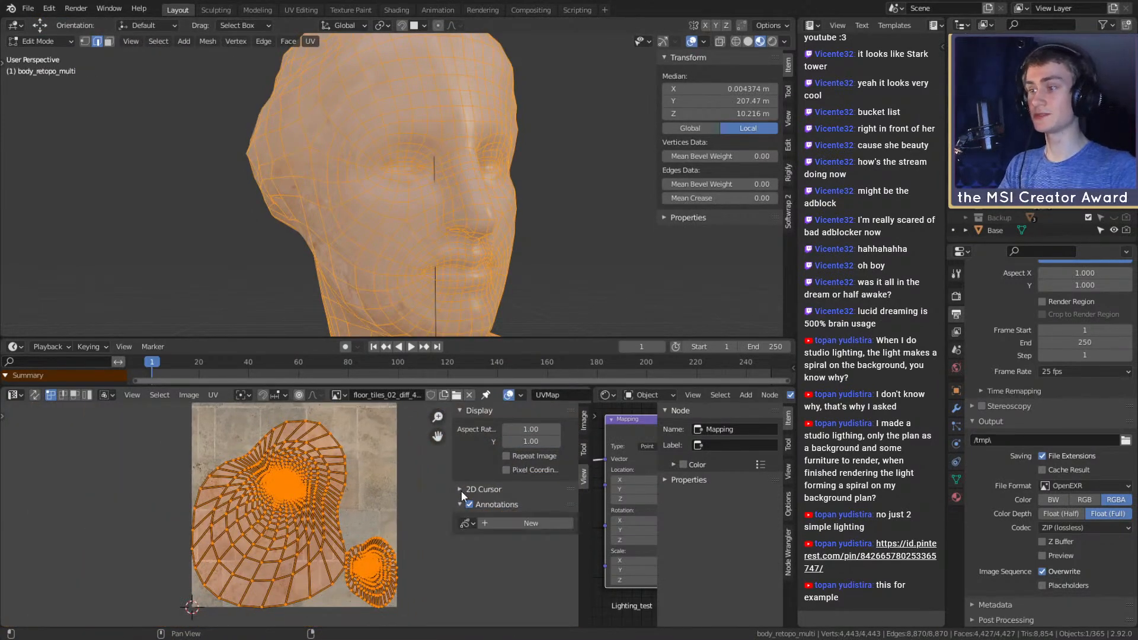
click(460, 489)
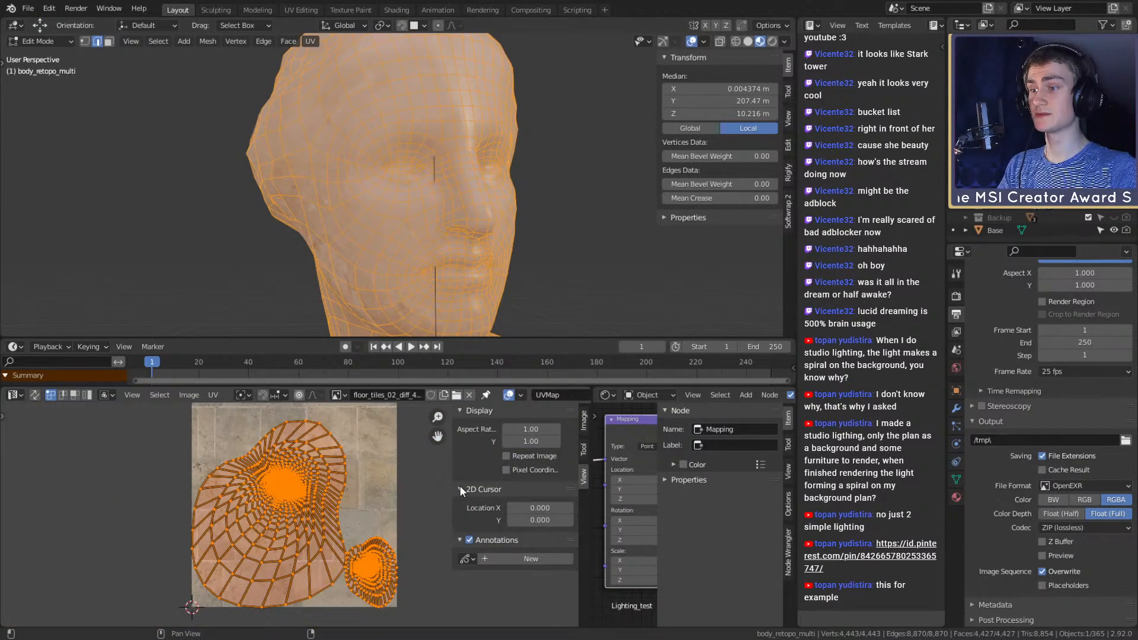
click(584, 450)
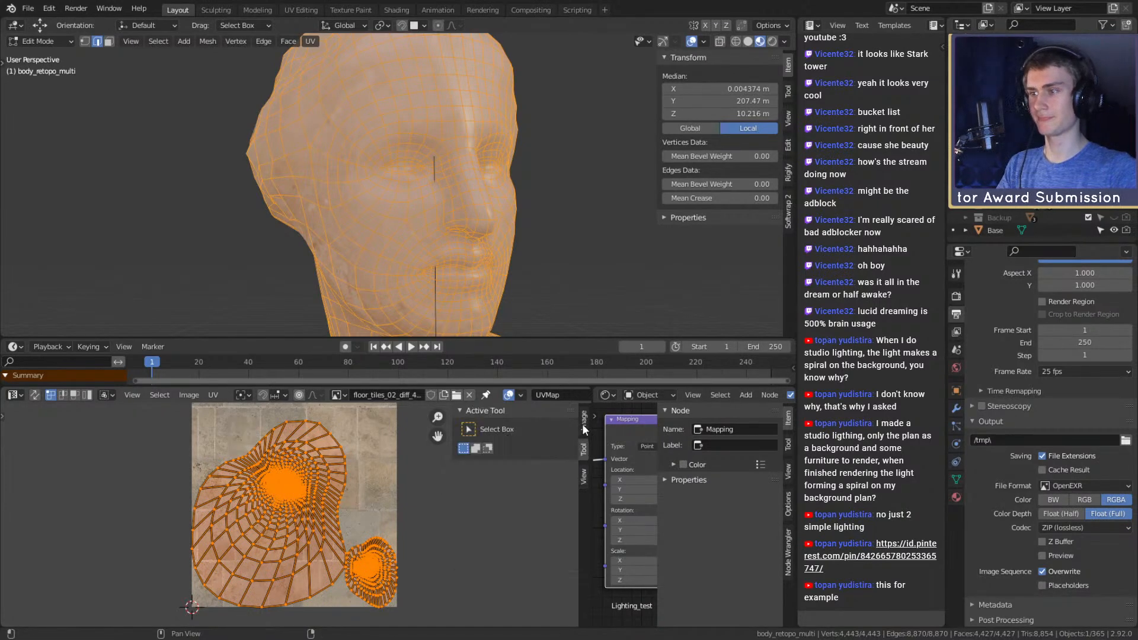
click(584, 421)
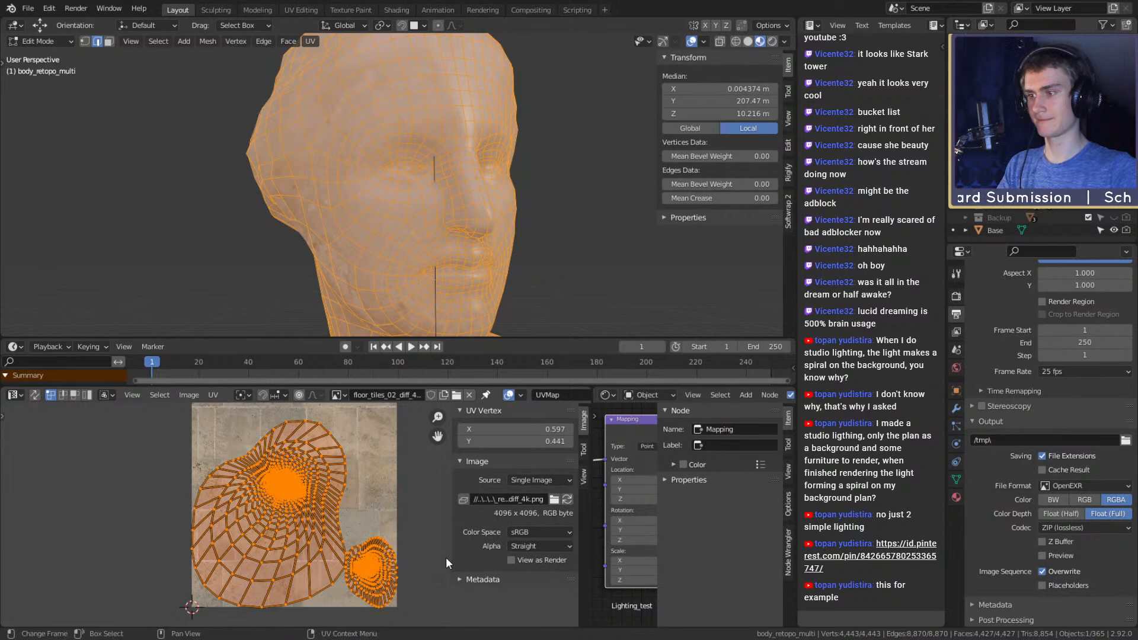
click(188, 395)
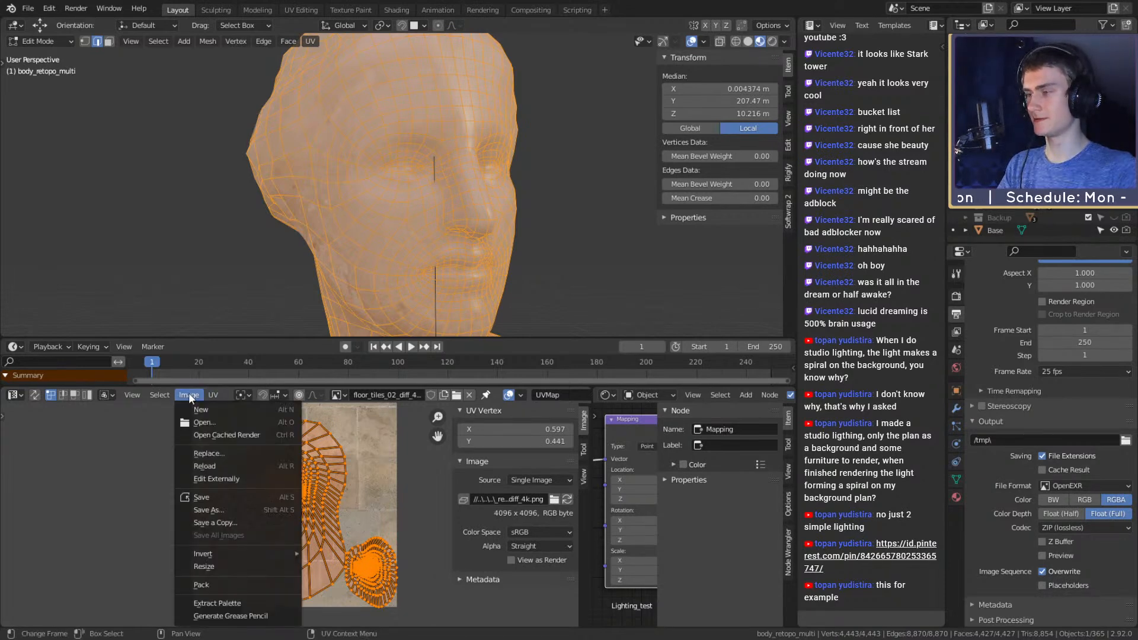
Check the Compositor and the Image Editor's tool, image and view settings for the missing option, ending back in the UV Editor
click(15, 395)
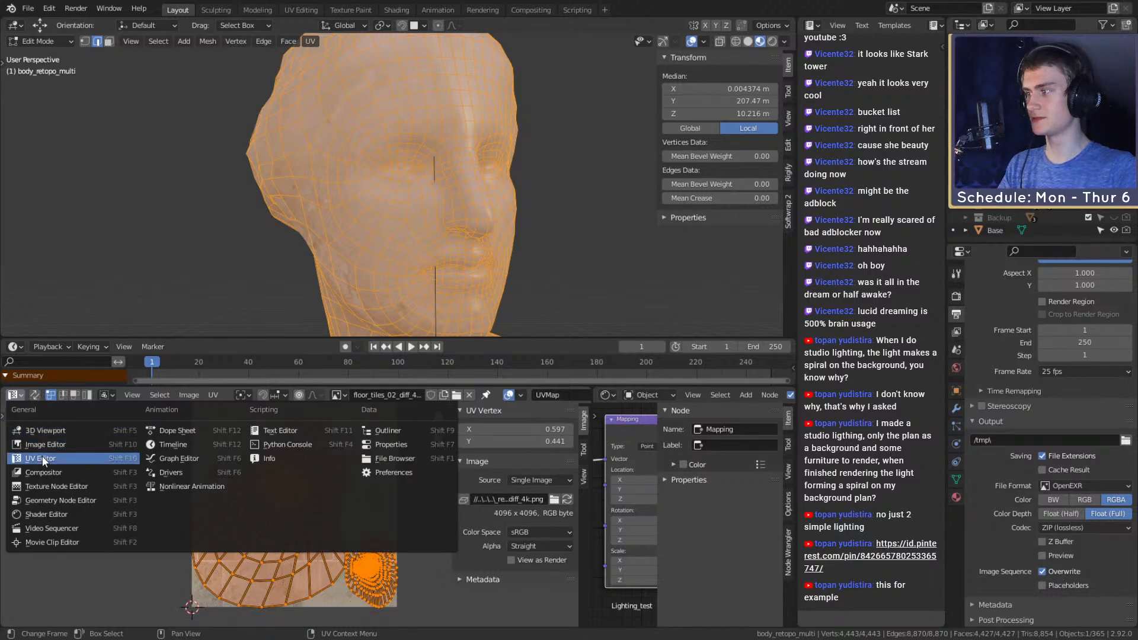
click(44, 472)
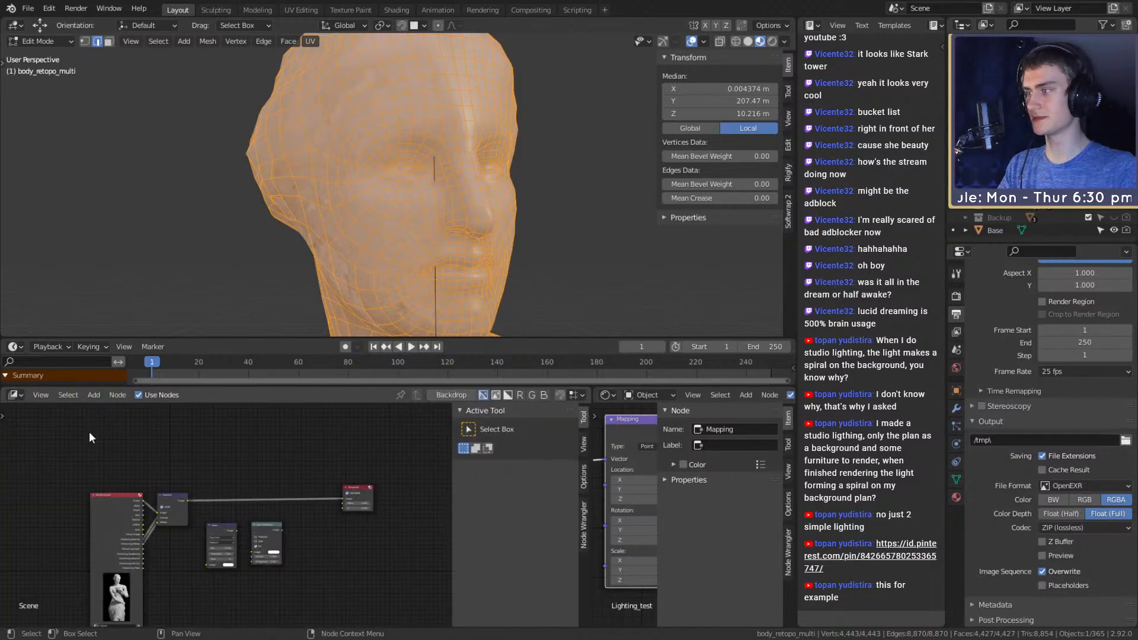
click(16, 395)
click(53, 442)
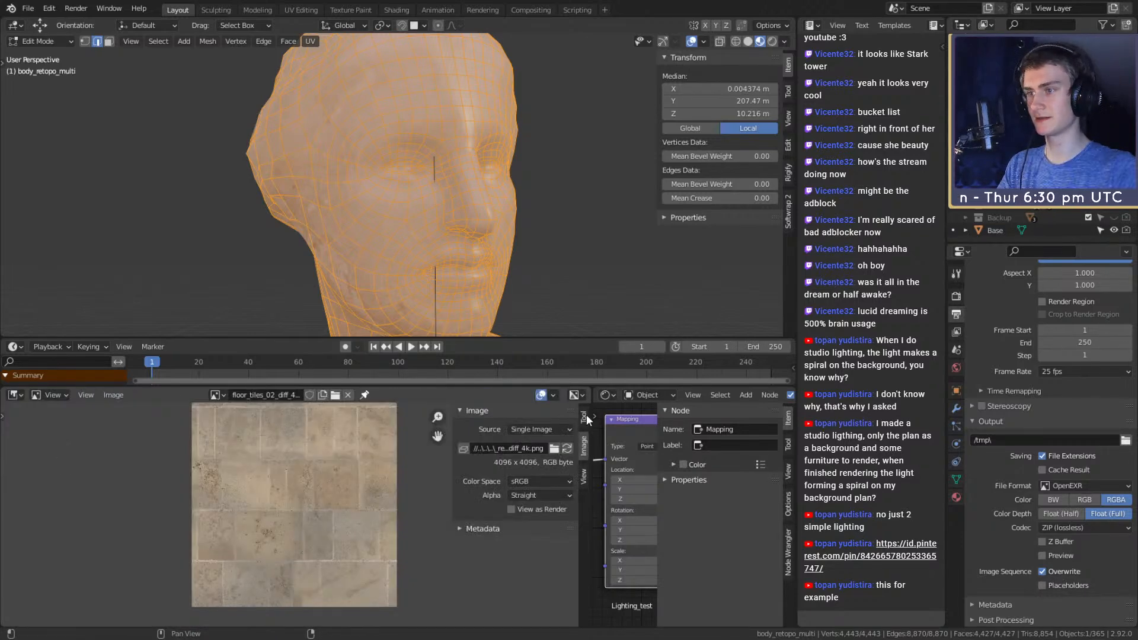
click(584, 476)
click(584, 455)
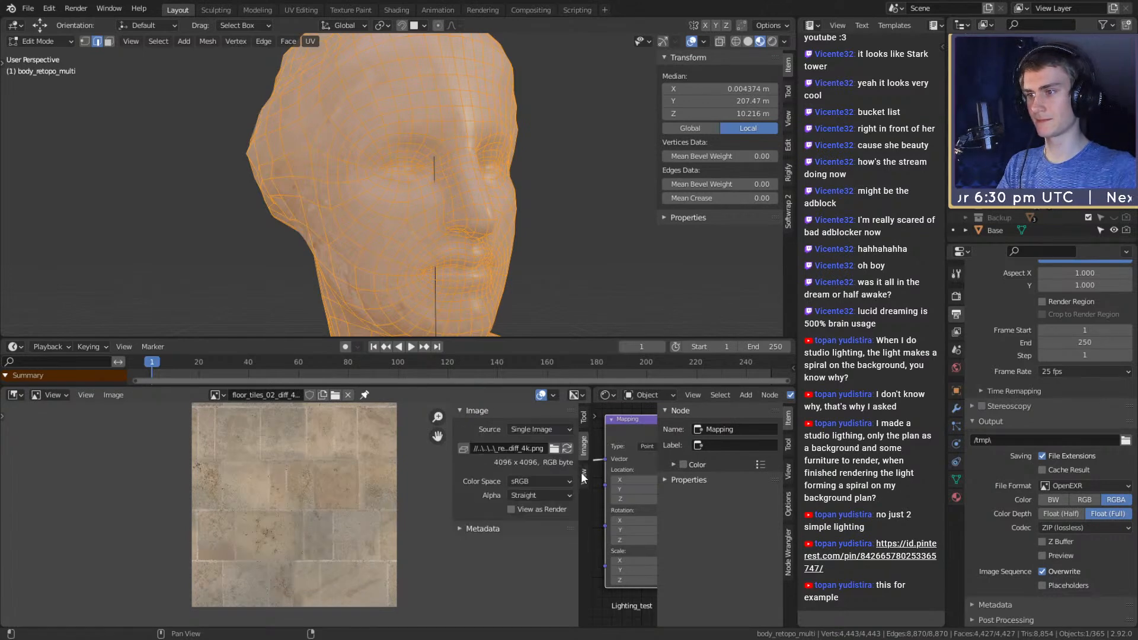
click(584, 475)
click(584, 422)
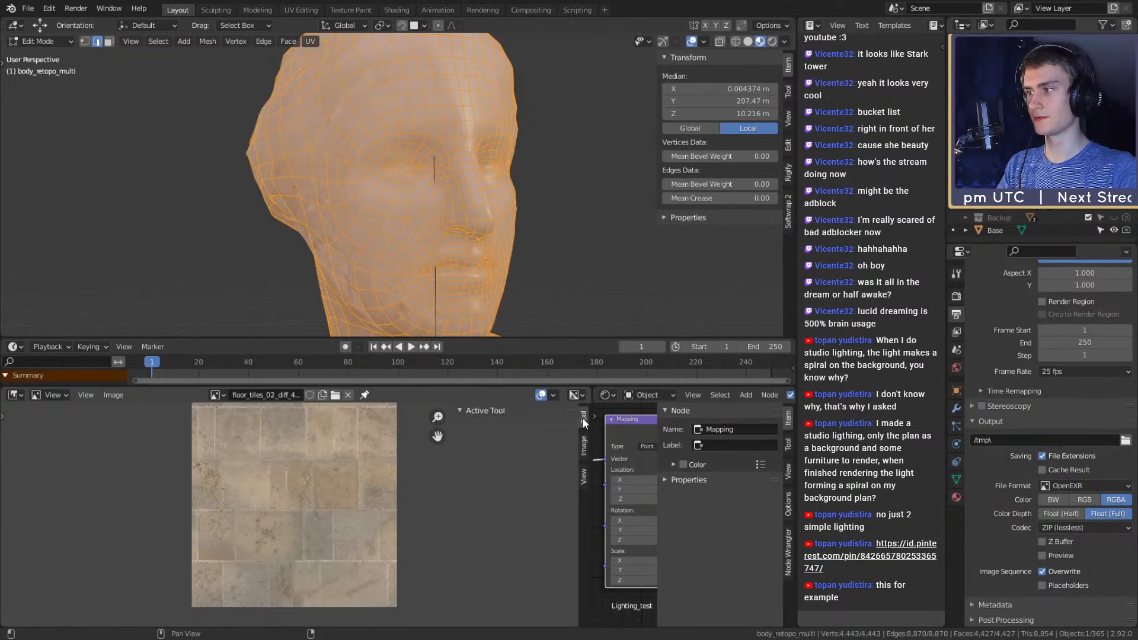
click(583, 444)
click(16, 395)
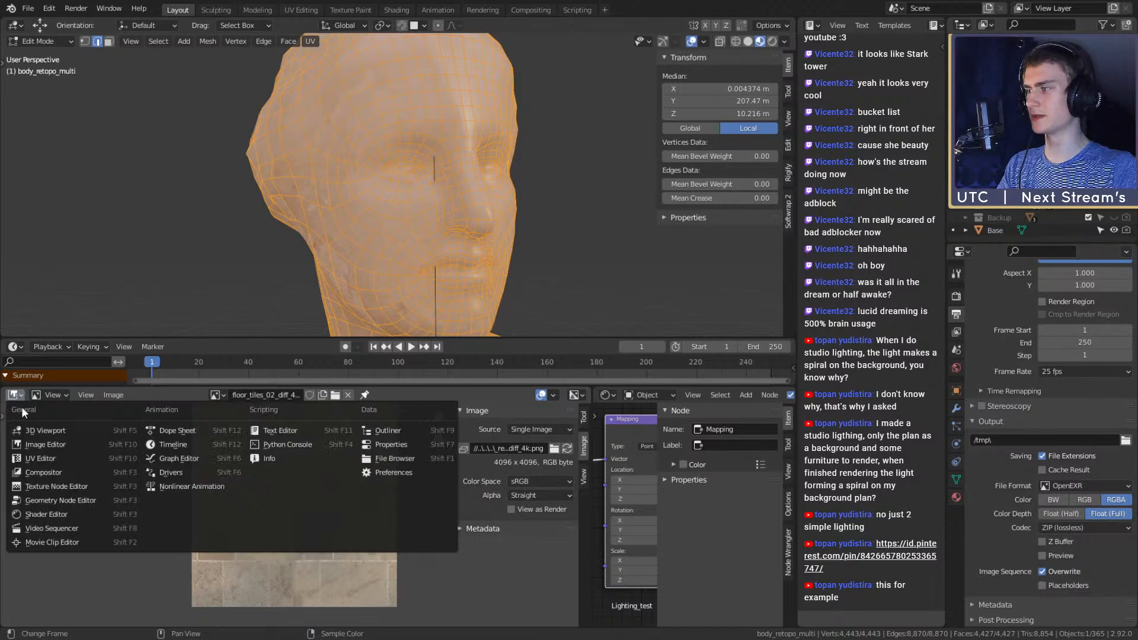
click(37, 458)
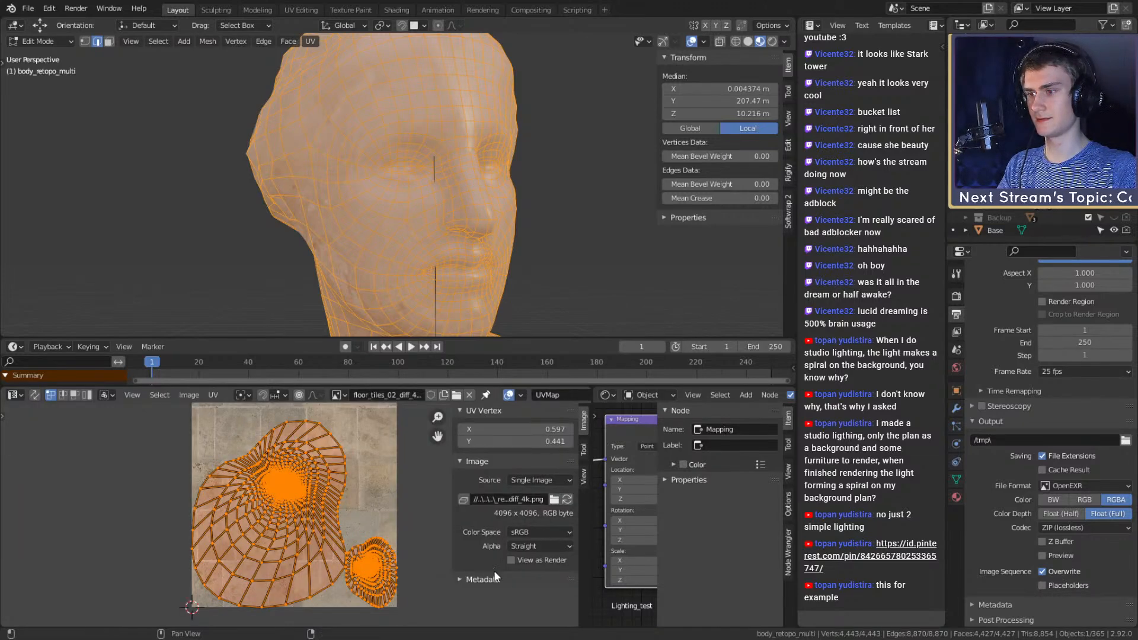
Try the Repeat Image display option on the floor tiles texture in the UV Editor and switch it off again
click(585, 480)
click(585, 449)
click(583, 480)
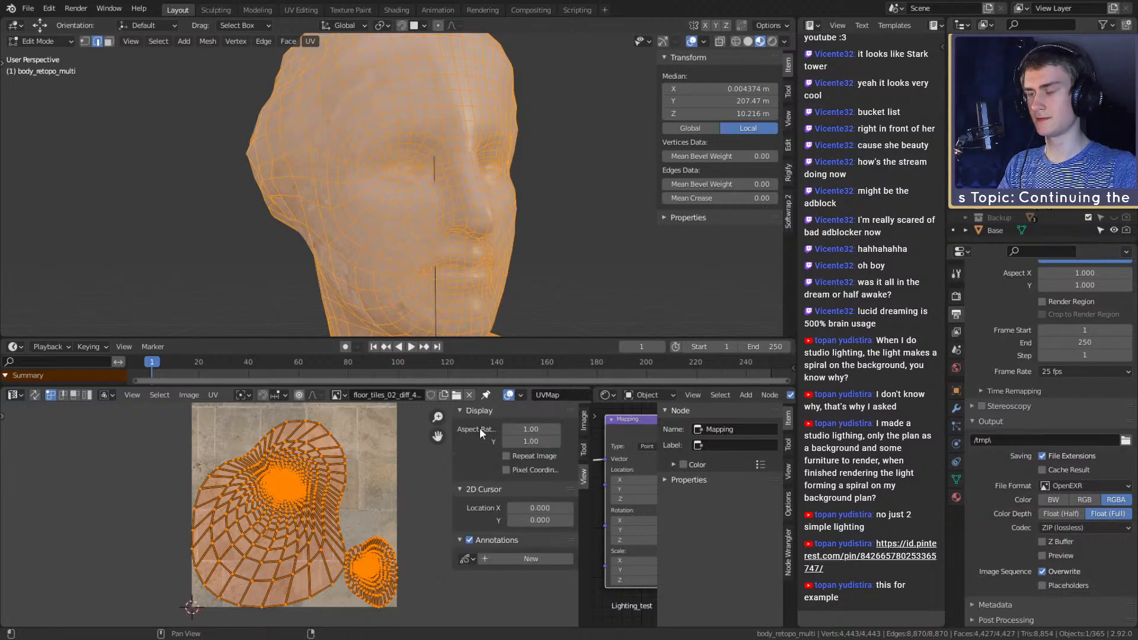
click(506, 454)
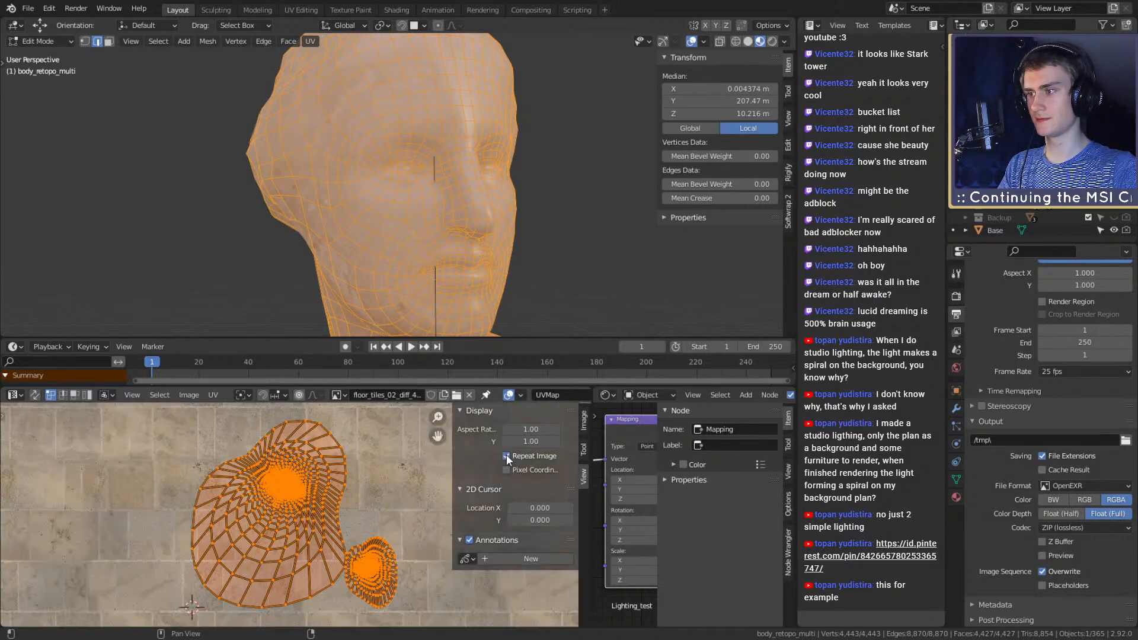
scroll(343, 529, down, 8)
scroll(344, 528, up, 8)
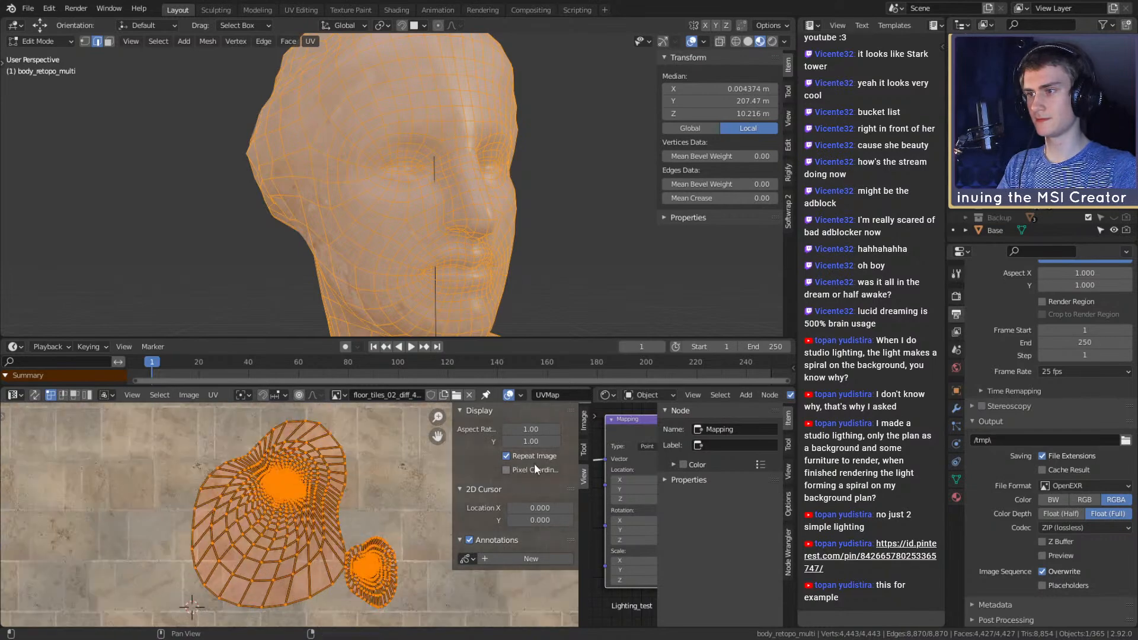
click(506, 456)
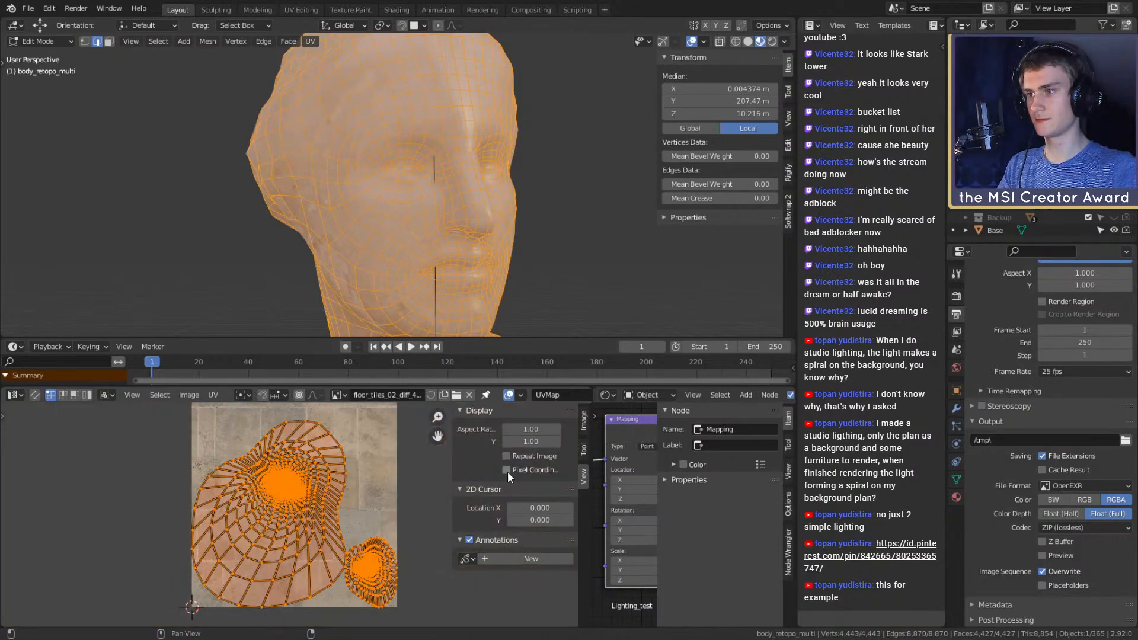
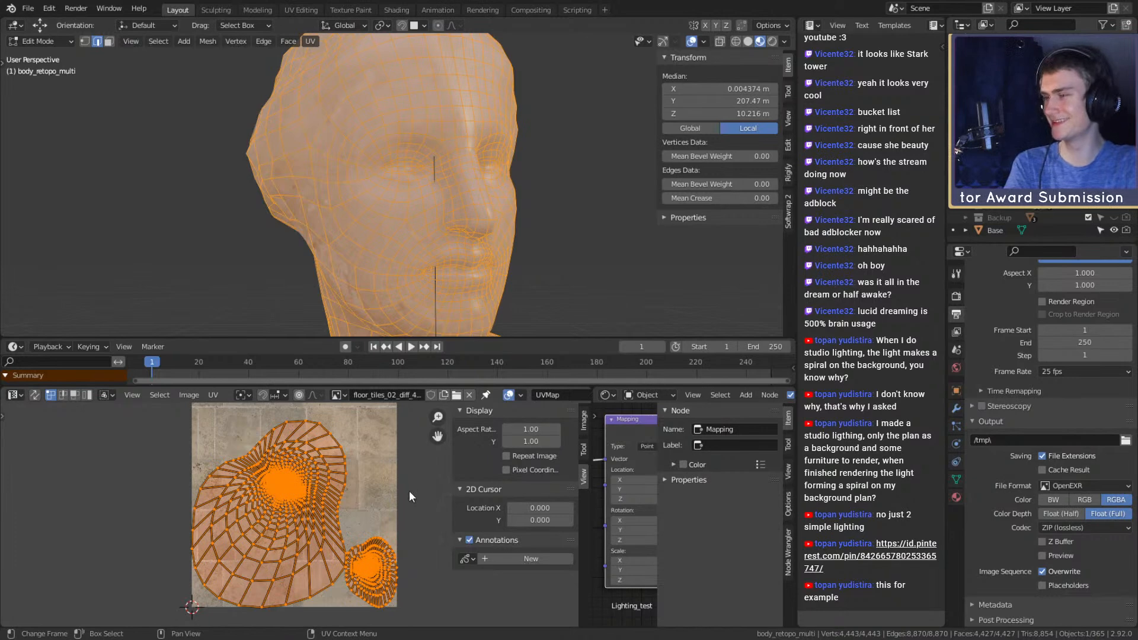
Check the UV Editor's tool, image and view settings, the sticky selection modes and the selection sync for the missing option
click(584, 449)
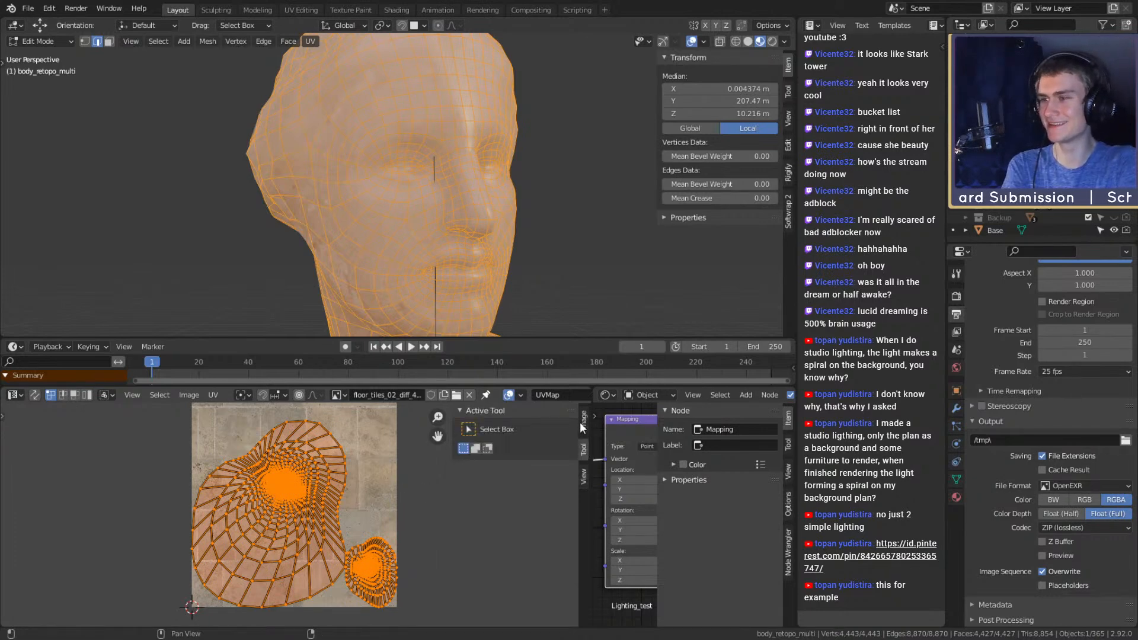
click(582, 421)
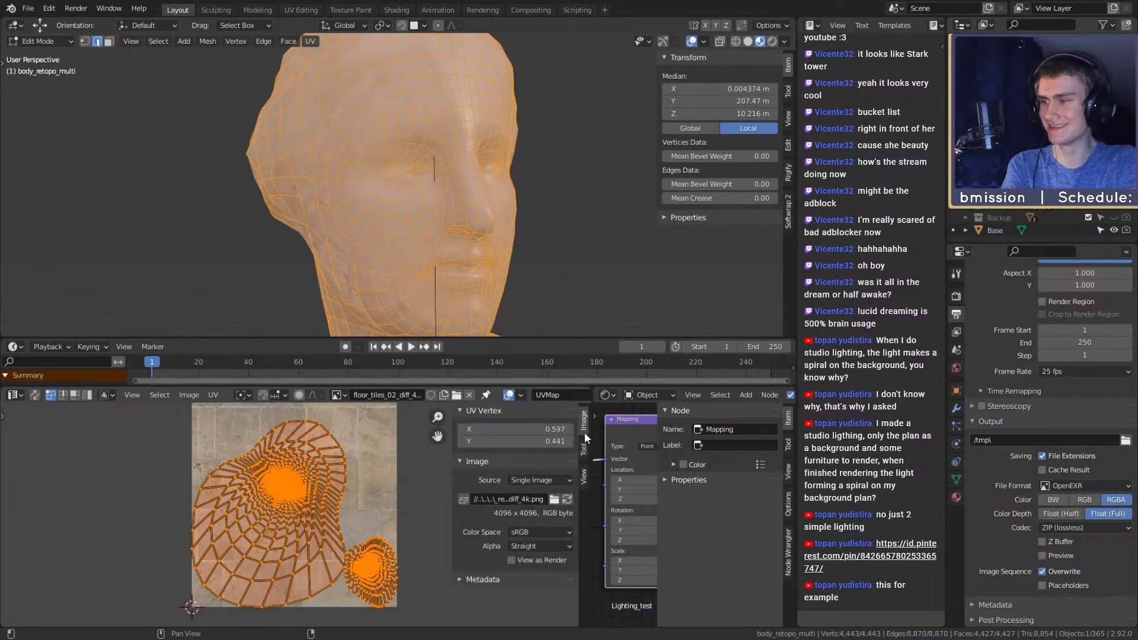
click(586, 482)
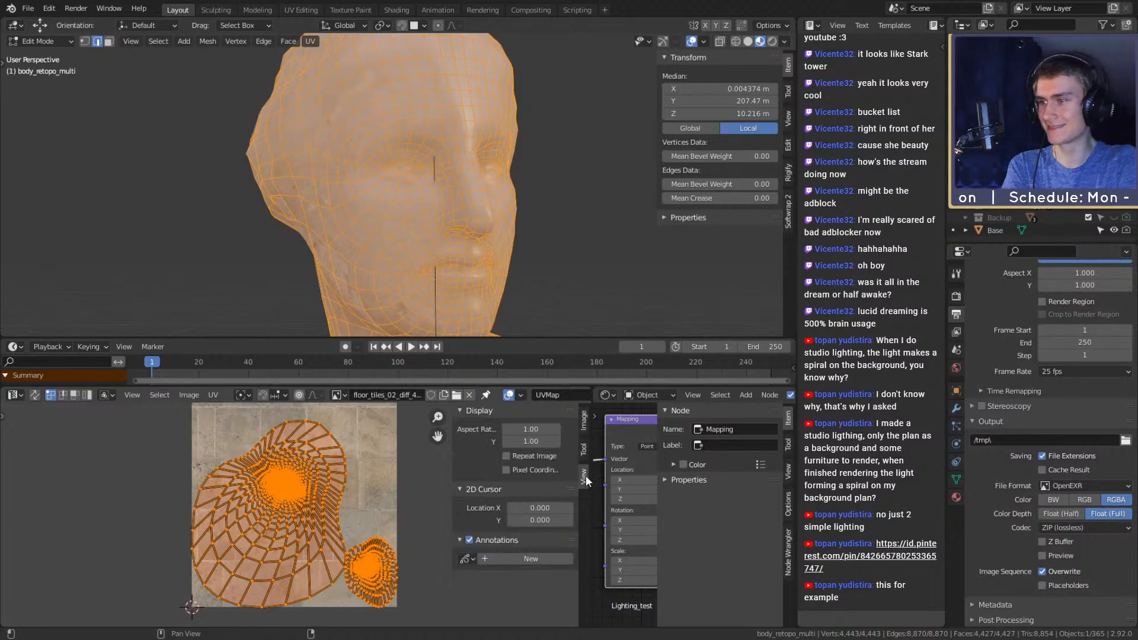
mouse_move(454, 487)
mouse_down()
mouse_move(381, 490)
mouse_move(423, 486)
mouse_up()
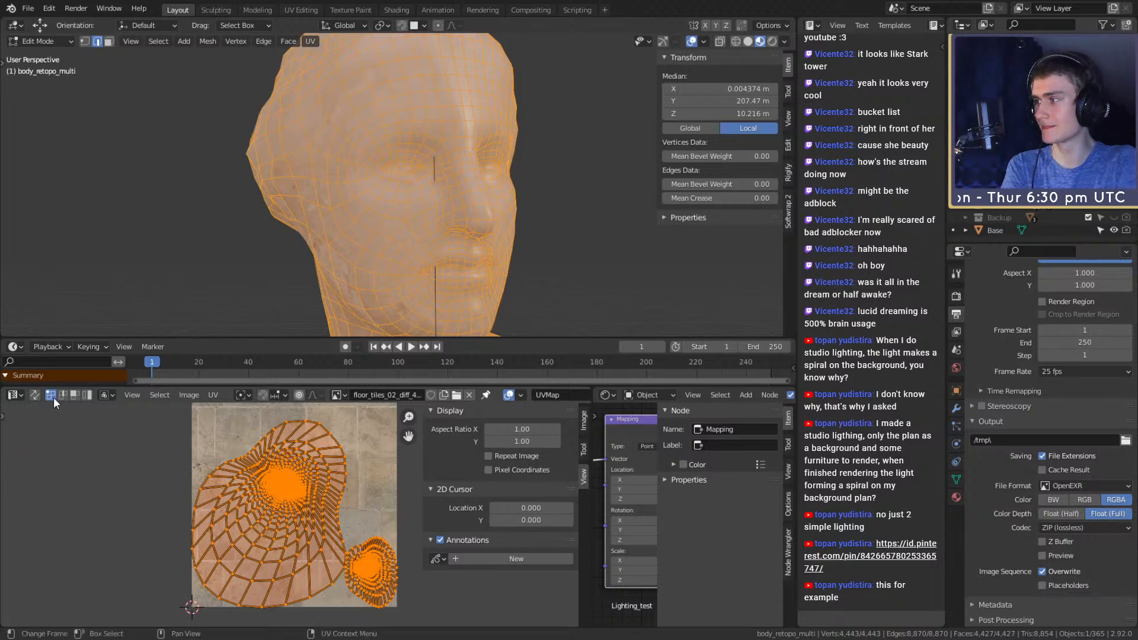
click(109, 393)
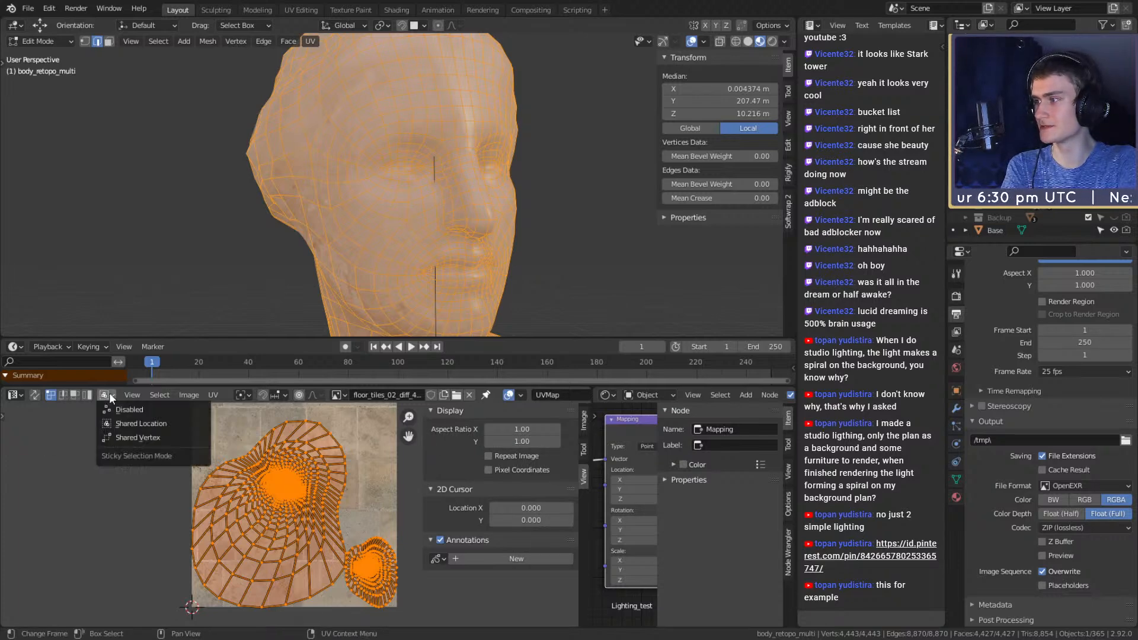
click(36, 396)
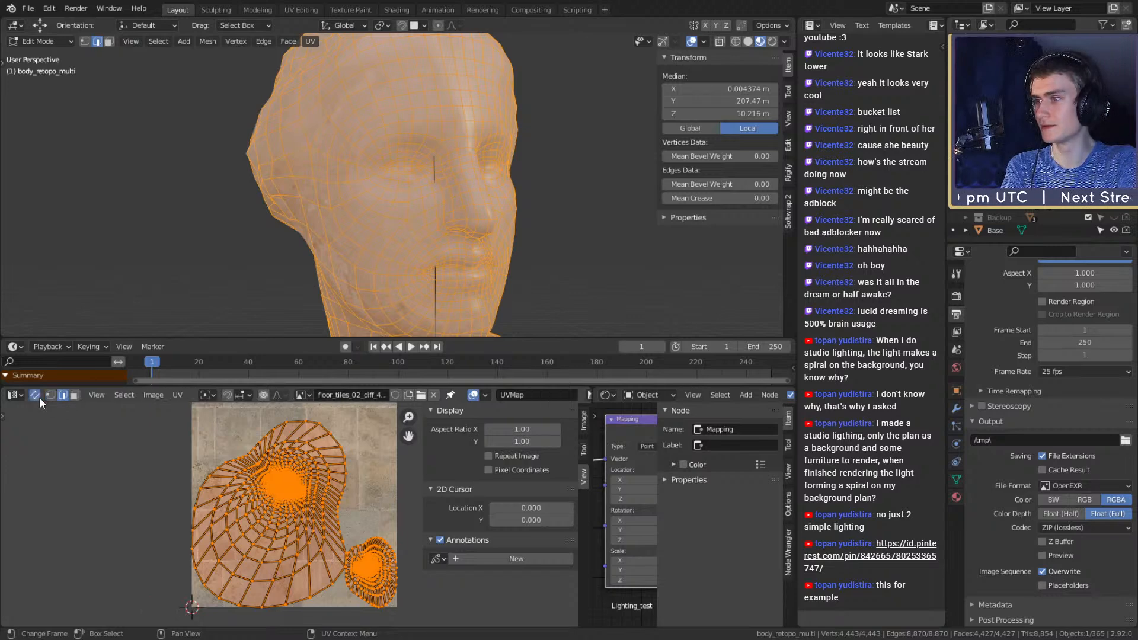
click(39, 397)
click(588, 417)
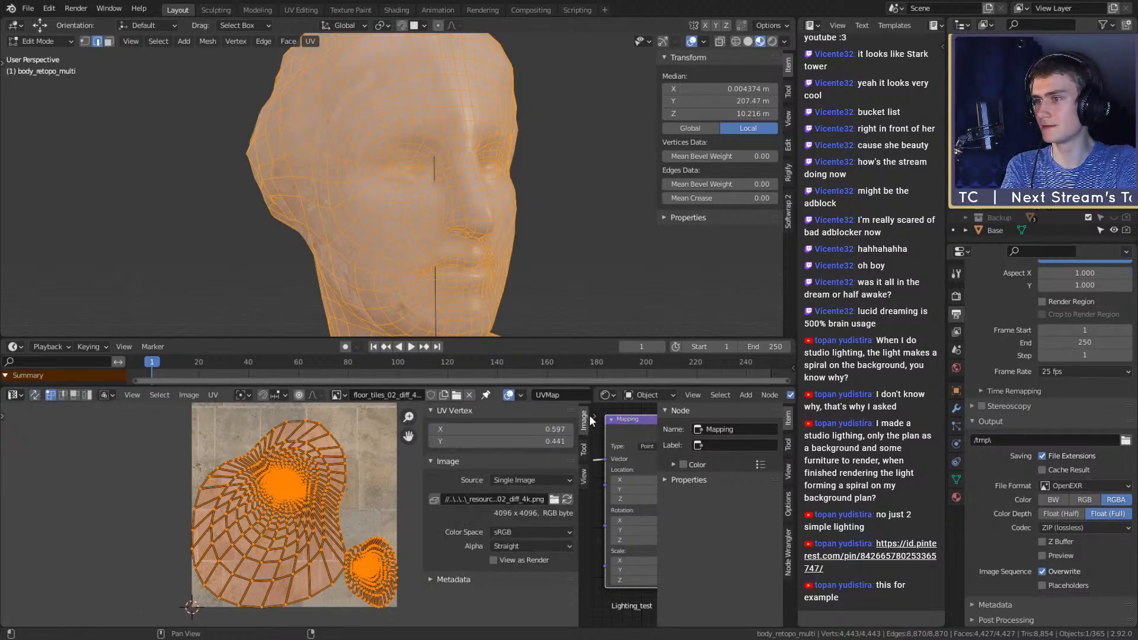
Show the UV Editor's toolbar and narrow the editor to give the node editor beside it more room
drag(591, 416, 599, 424)
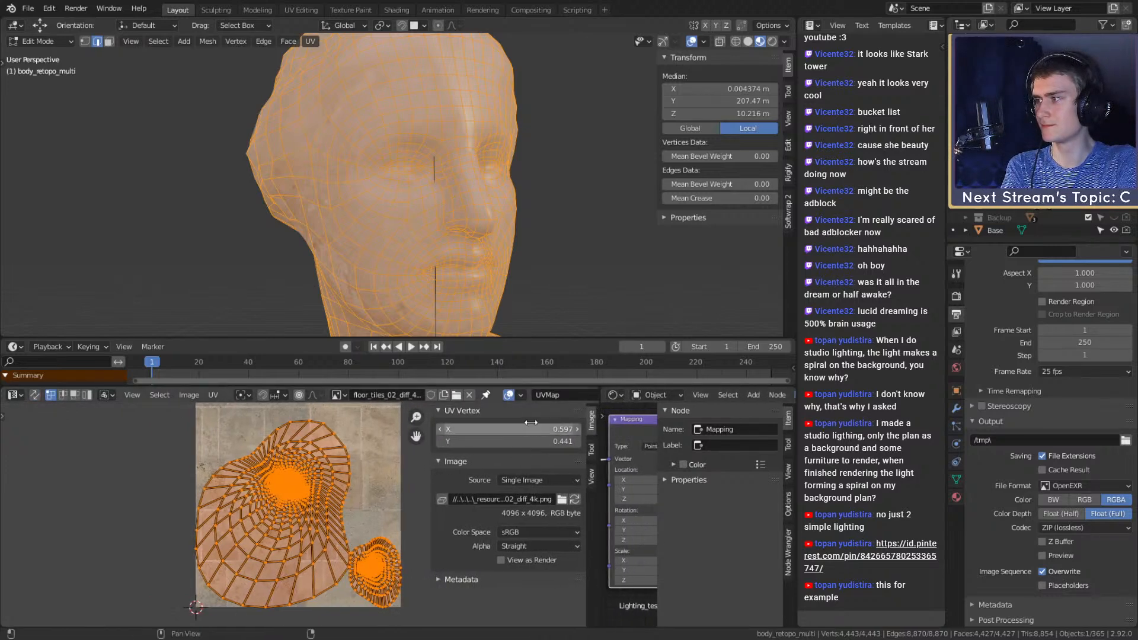
click(5, 417)
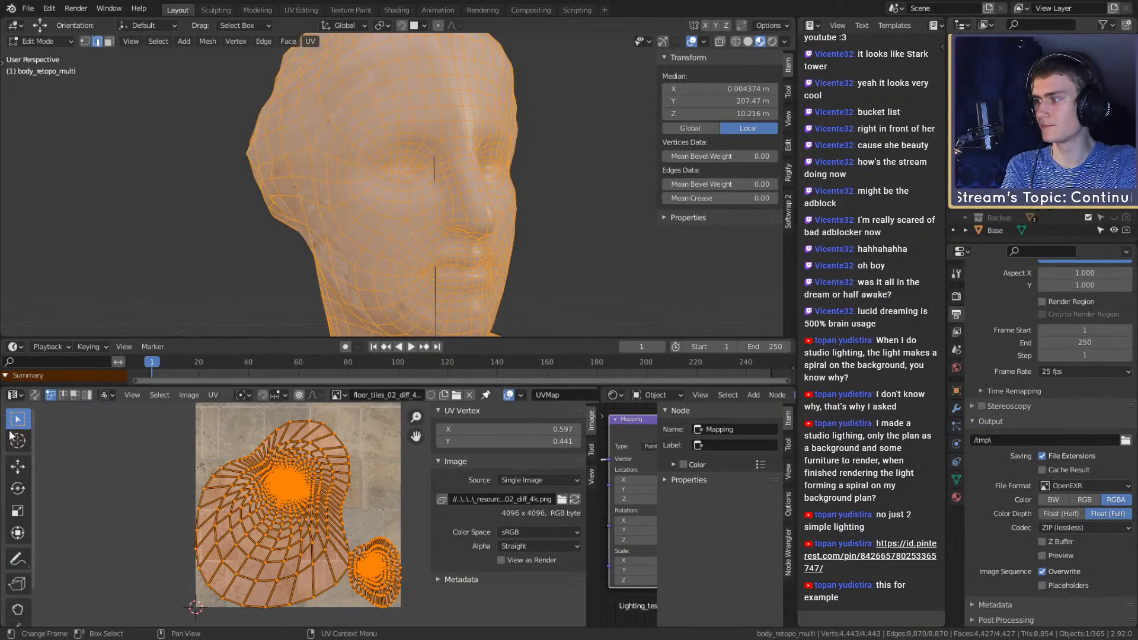
scroll(19, 490, down, 3)
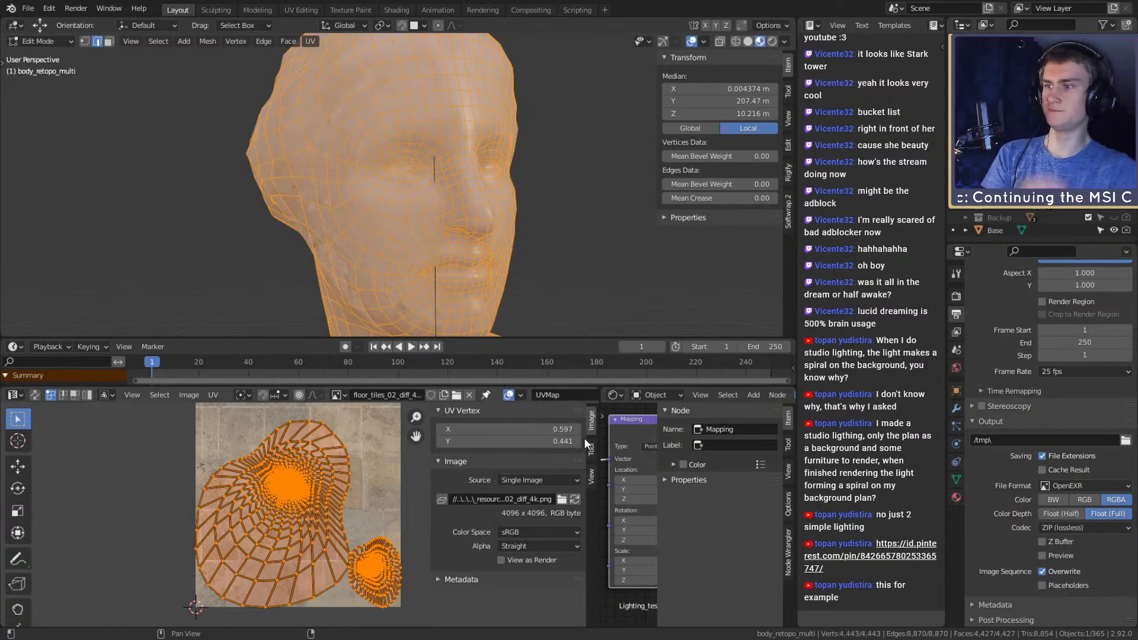
drag(584, 438, 527, 465)
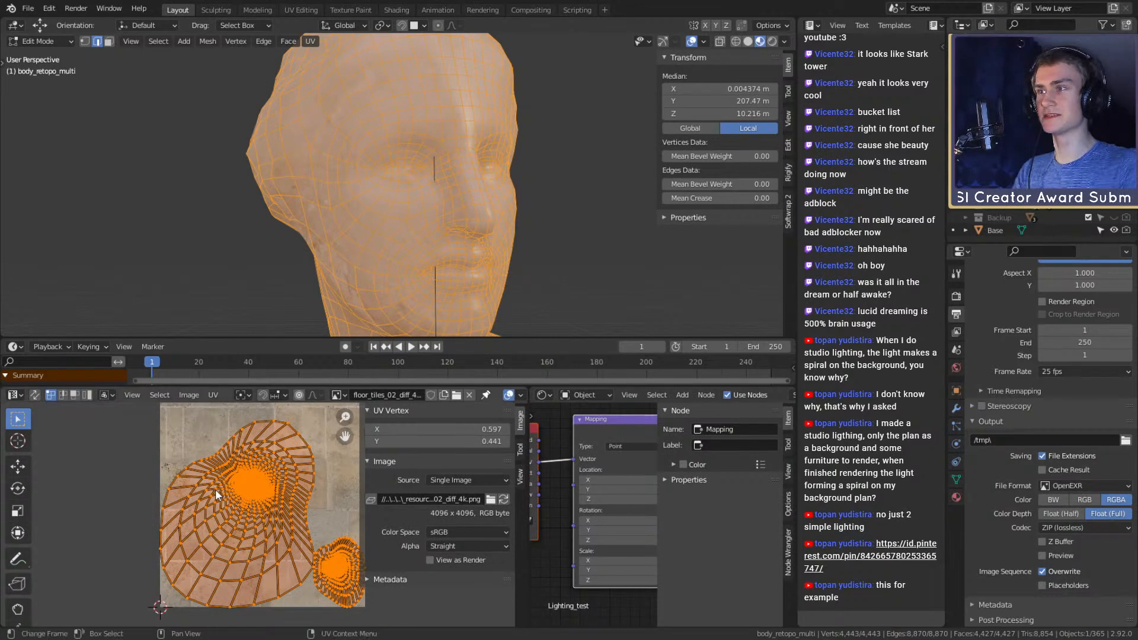
Inspect the statue's head and neck from below and the UV islands over the floor tiles texture
scroll(498, 237, down, 2)
scroll(462, 219, down, 3)
middle_drag(511, 217, 410, 238)
scroll(463, 219, up, 5)
scroll(291, 497, down, 2)
scroll(288, 493, up, 3)
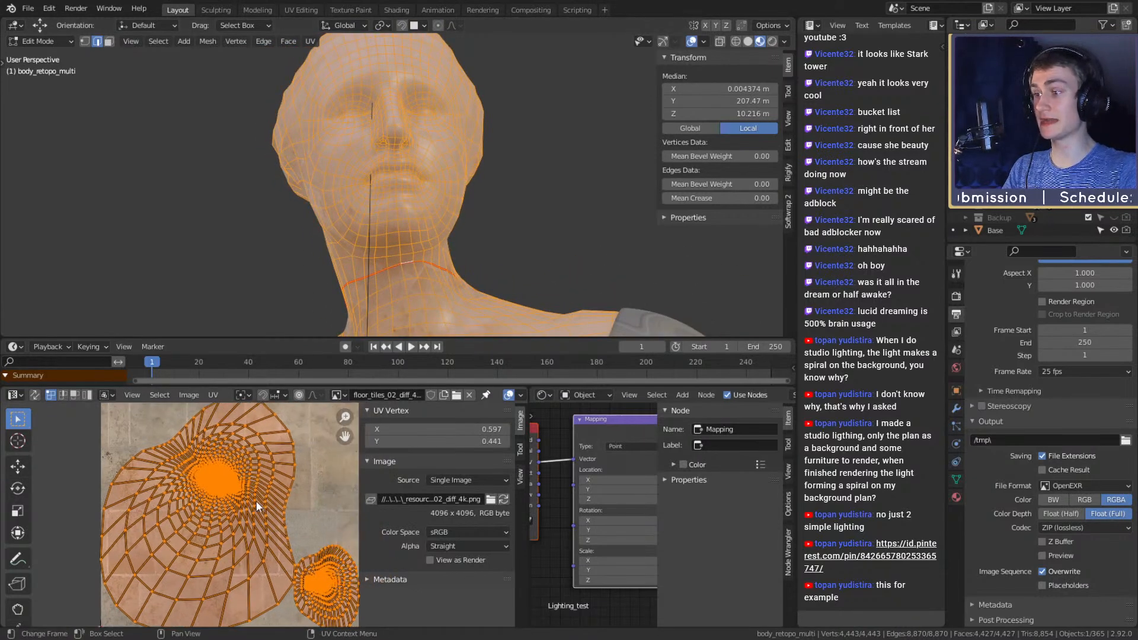
scroll(264, 503, down, 2)
middle_drag(263, 505, 255, 501)
Turn on the Display Stretch overlay in the UV Editor and collapse its sidebar
click(455, 476)
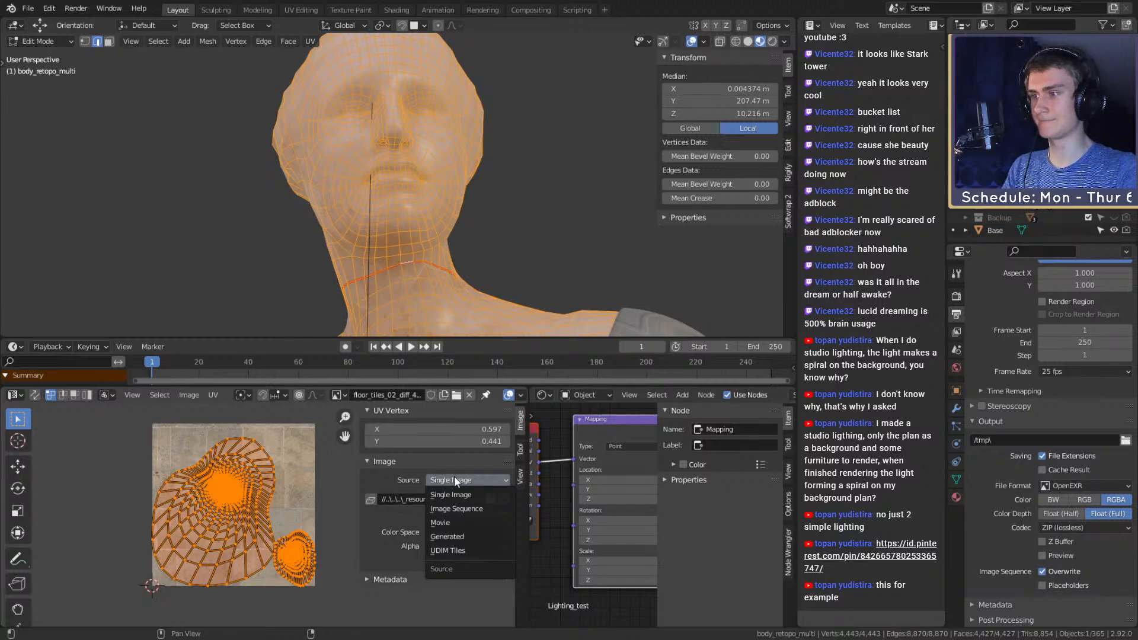
click(522, 476)
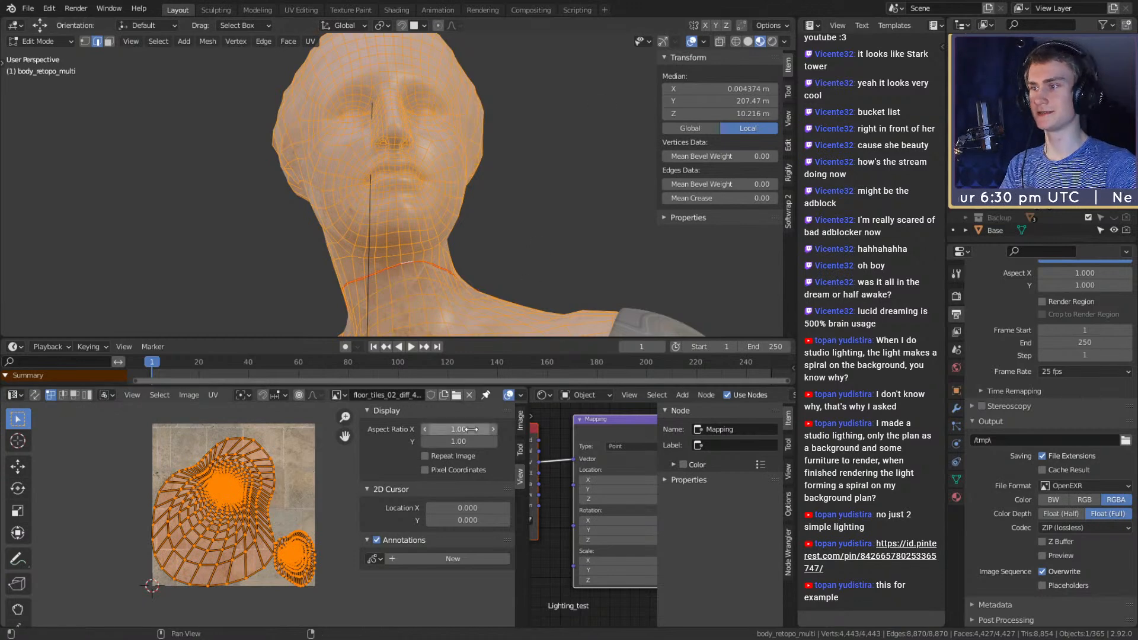
click(519, 395)
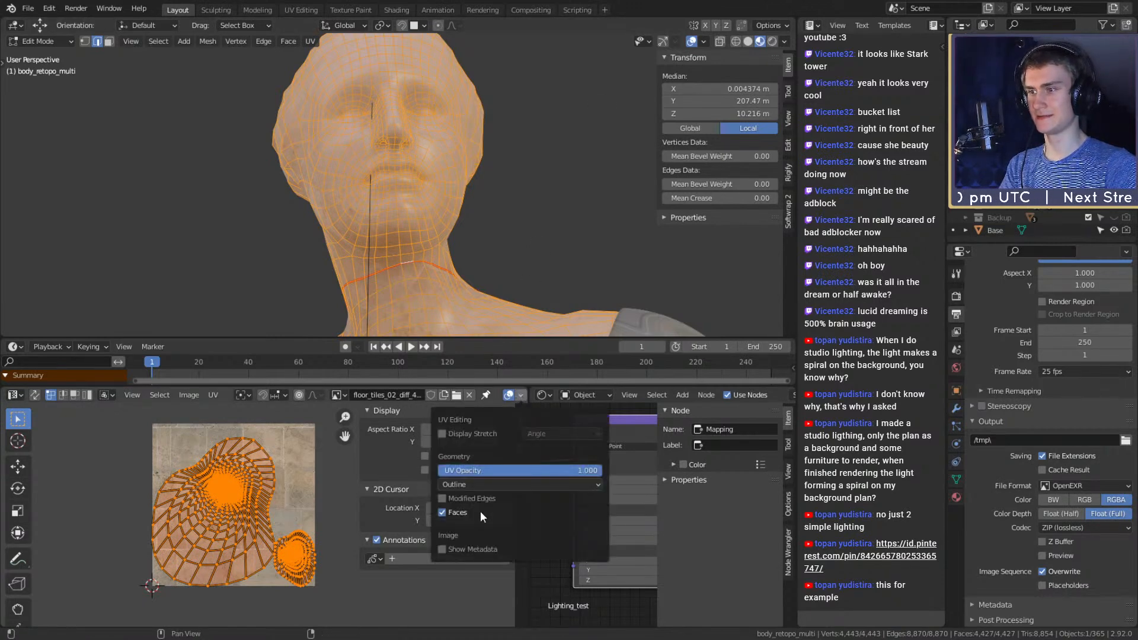
click(440, 431)
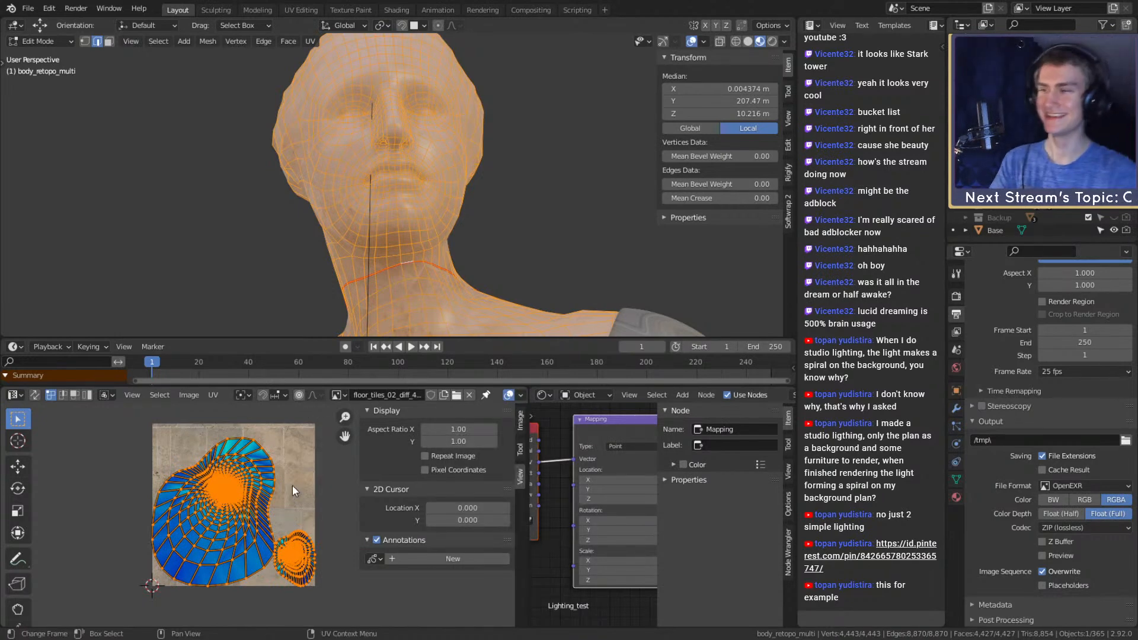
click(521, 394)
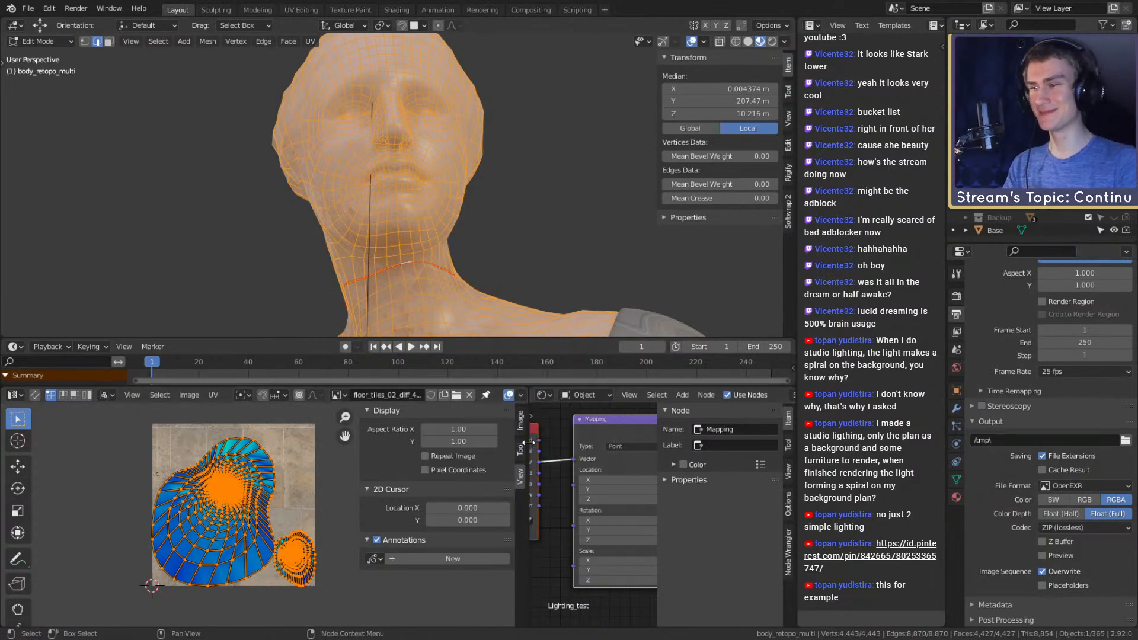
drag(358, 455, 518, 469)
Examine the stretch colours across the larger UV island, from its dense centre to the individual faces around the small circular areas
scroll(297, 491, down, 3)
scroll(254, 487, up, 9)
middle_drag(223, 479, 315, 476)
scroll(351, 508, down, 3)
scroll(346, 536, up, 5)
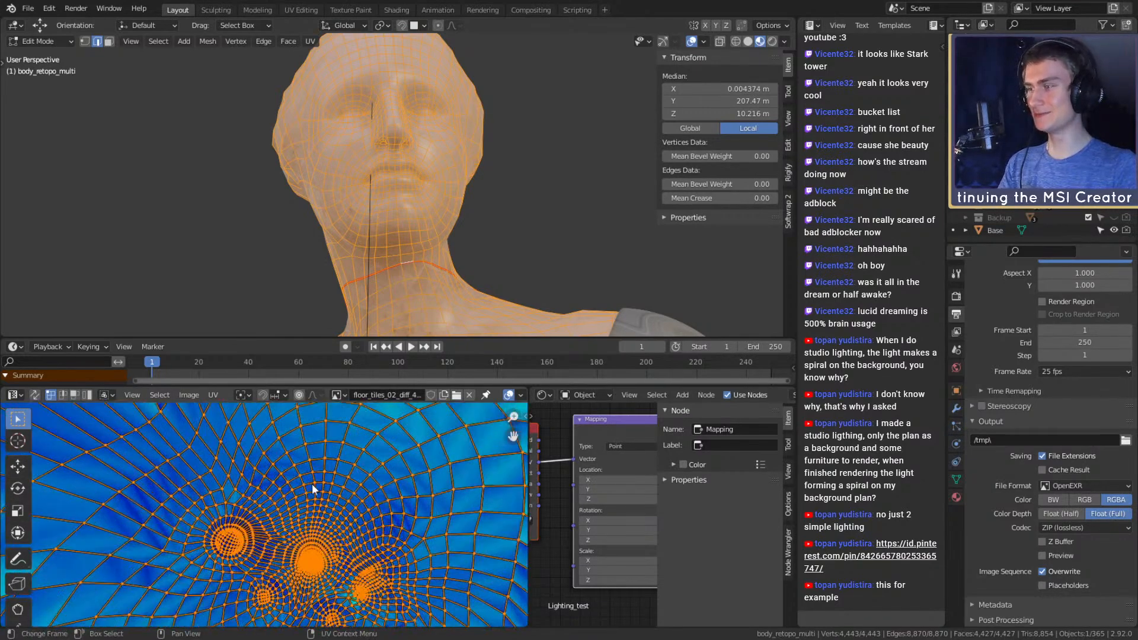
scroll(316, 476, down, 5)
middle_drag(262, 563, 340, 594)
scroll(255, 548, up, 5)
scroll(336, 500, down, 6)
scroll(302, 521, up, 5)
scroll(337, 548, up, 3)
scroll(393, 553, up, 4)
middle_drag(468, 474, 246, 528)
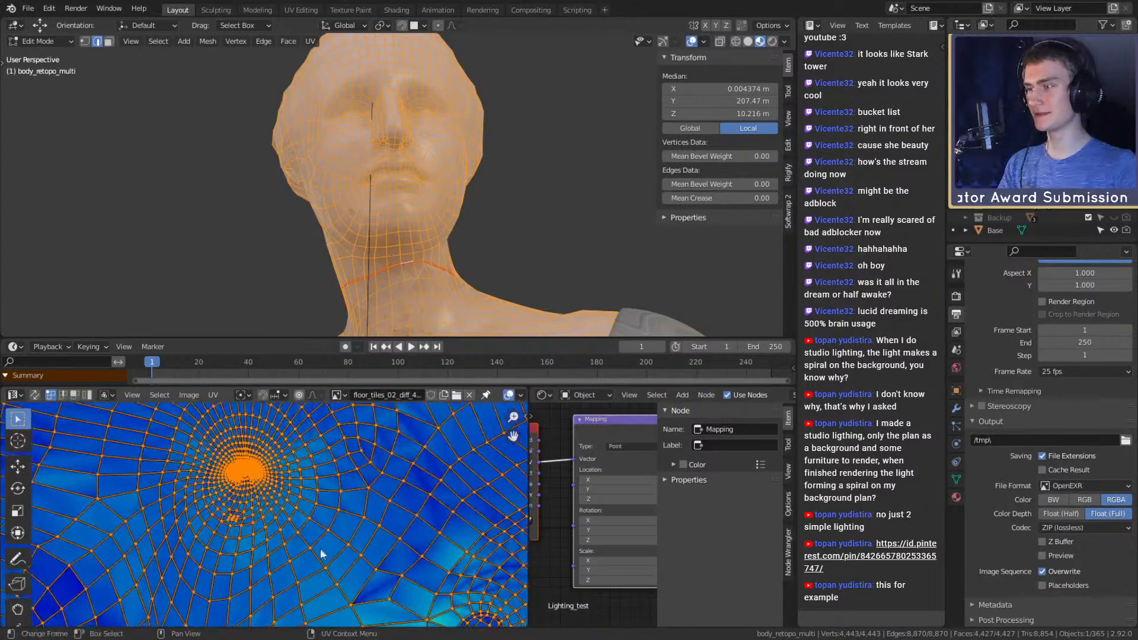
middle_drag(379, 578, 277, 503)
scroll(332, 531, up, 4)
middle_drag(362, 552, 259, 474)
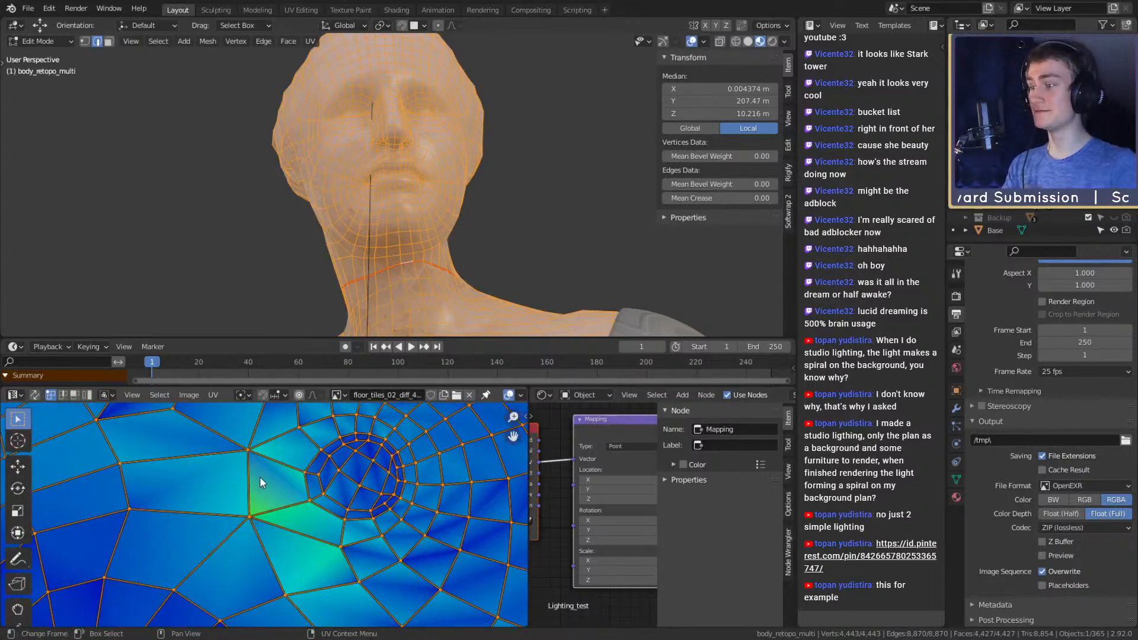
scroll(234, 479, down, 6)
scroll(262, 527, up, 6)
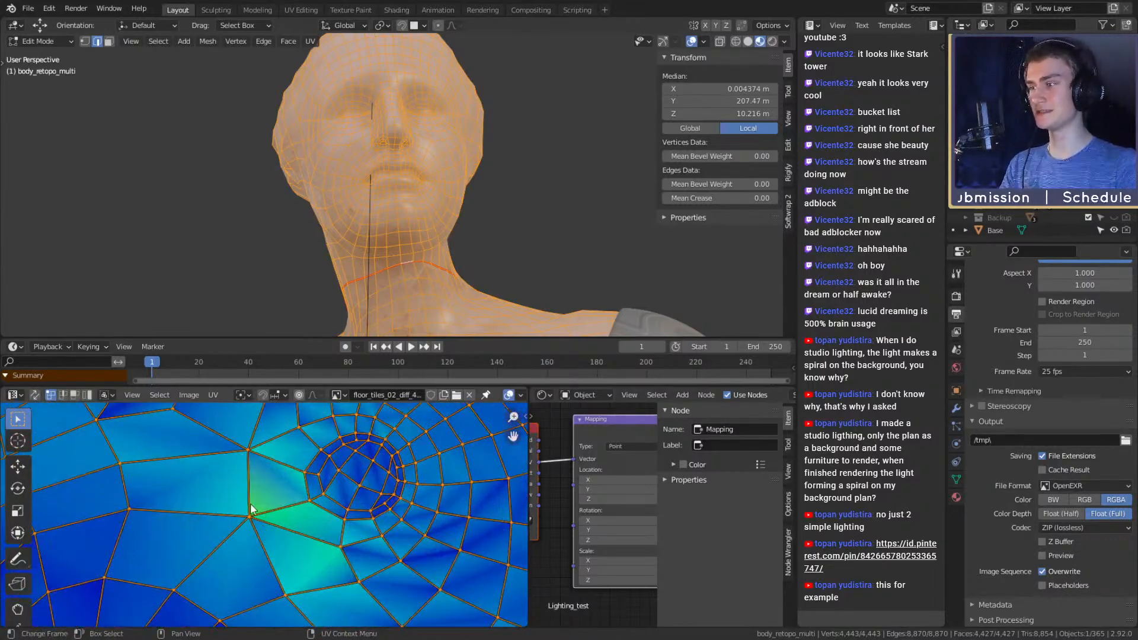
click(250, 517)
key(g)
right_click(297, 512)
Examine the stretch colours around the larger island's two dense spots and out to its outer border
scroll(290, 511, down, 7)
middle_drag(229, 493, 303, 535)
scroll(269, 490, up, 5)
middle_drag(270, 490, 262, 449)
scroll(262, 453, down, 6)
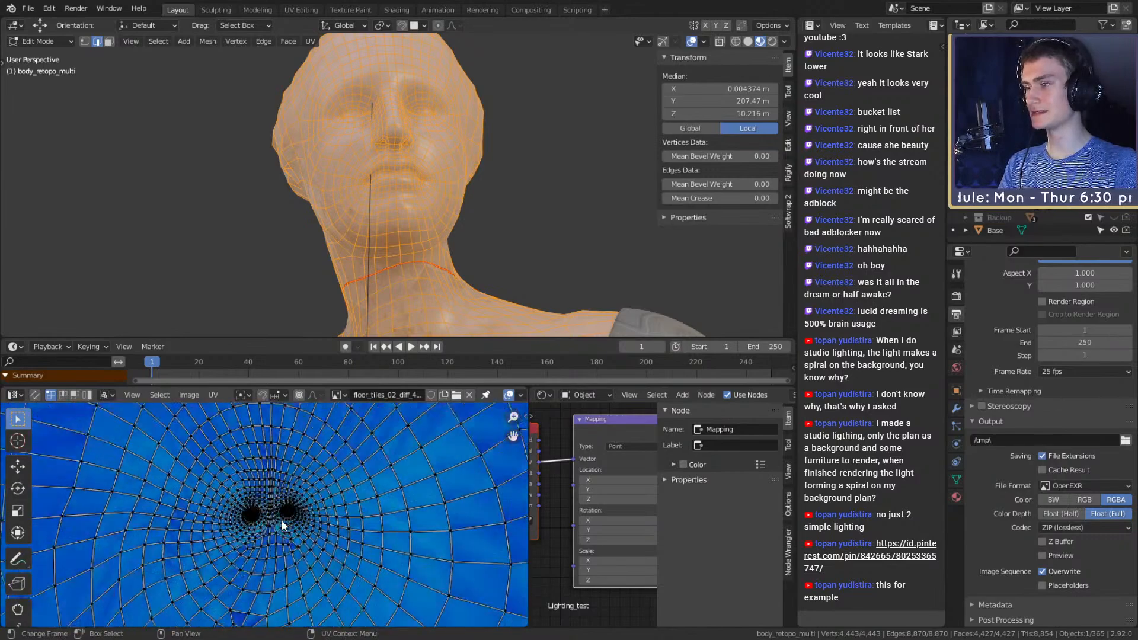
scroll(282, 519, down, 7)
middle_drag(296, 549, 279, 483)
Examine the stretch colours on the smaller UV island, including its dense centre up close
scroll(280, 495, up, 7)
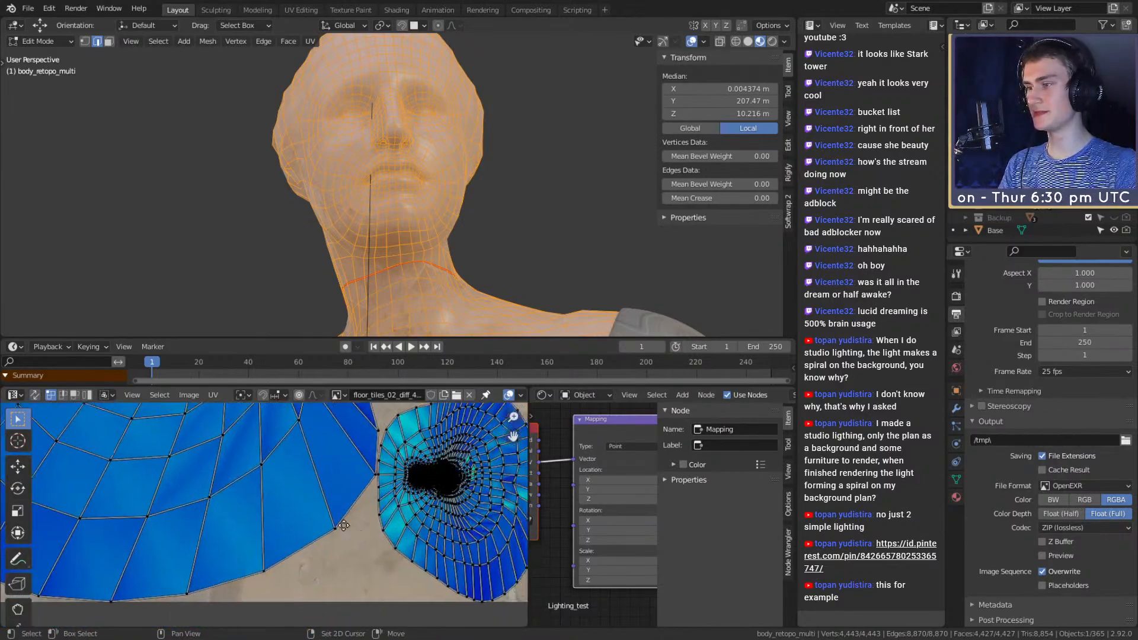
middle_drag(462, 516, 330, 517)
scroll(330, 517, up, 2)
scroll(329, 516, up, 4)
scroll(370, 481, down, 5)
middle_drag(370, 481, 261, 517)
scroll(347, 527, up, 8)
scroll(347, 528, down, 6)
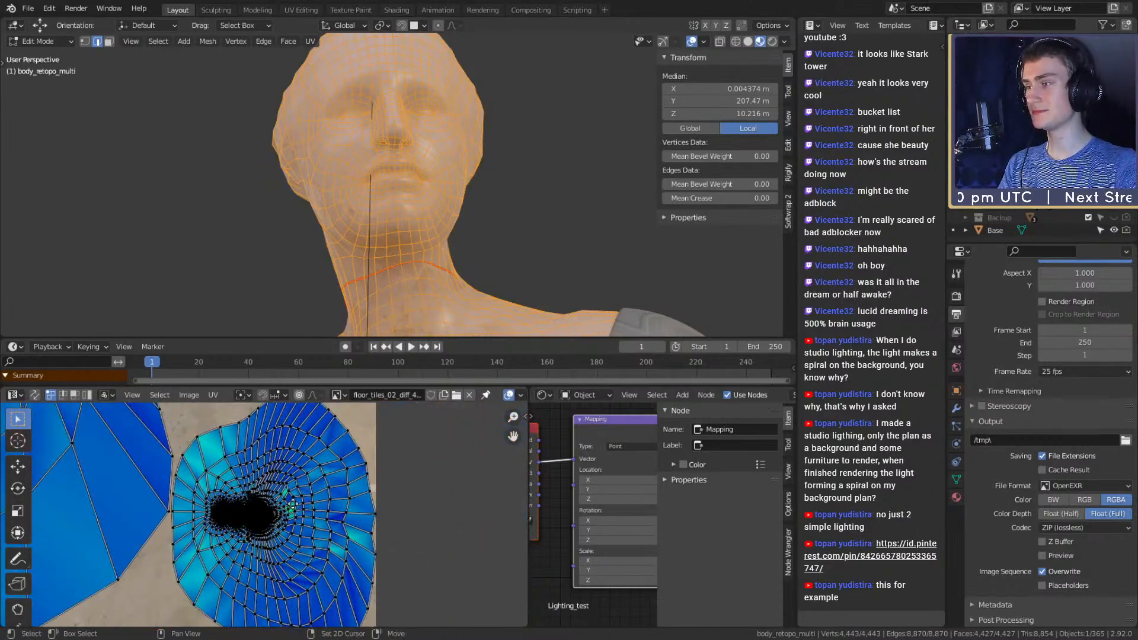
scroll(297, 509, up, 2)
scroll(299, 516, up, 7)
scroll(299, 517, down, 7)
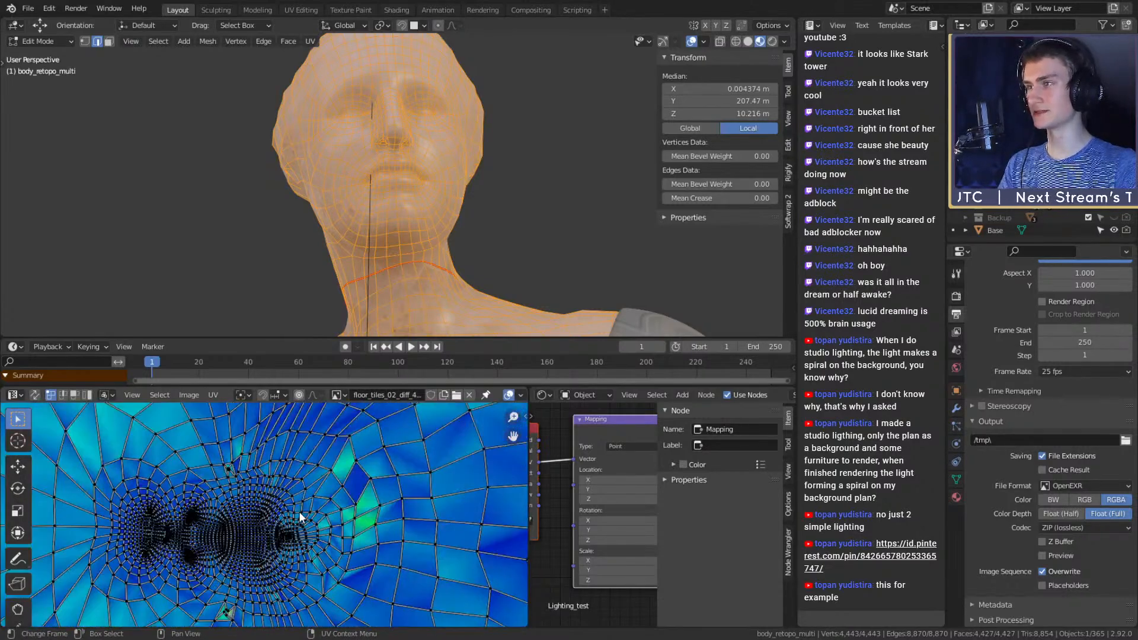
scroll(407, 283, down, 7)
Inspect the statue's torso and neck, and compare the stretch of the smaller island with the whole UV layout
middle_drag(407, 283, 384, 202)
scroll(409, 296, up, 2)
scroll(406, 255, up, 2)
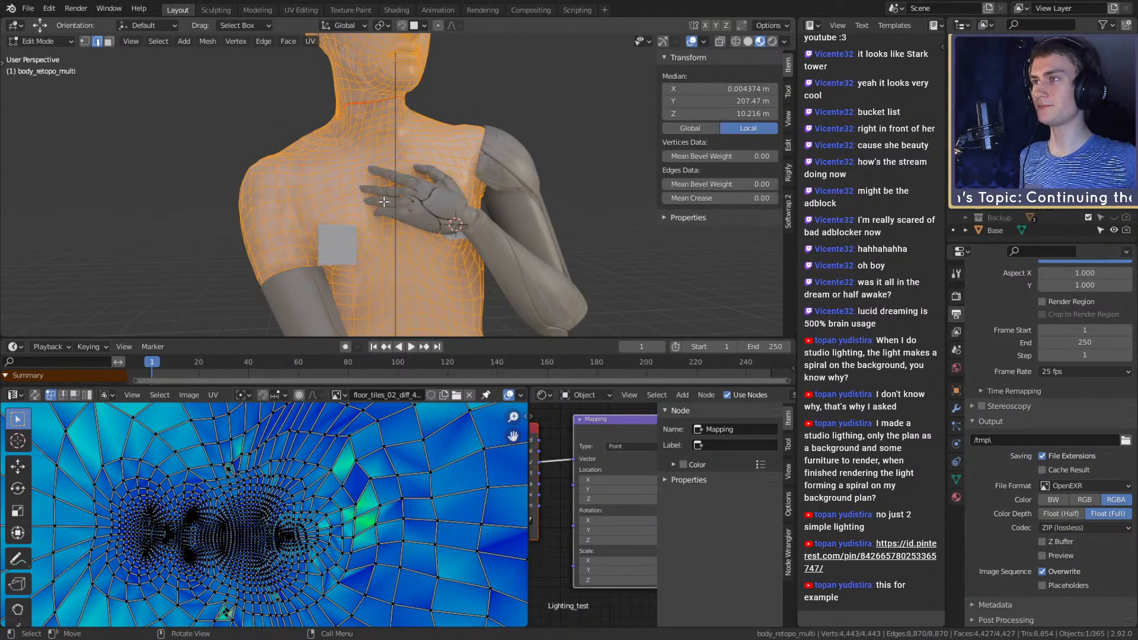
scroll(308, 510, down, 6)
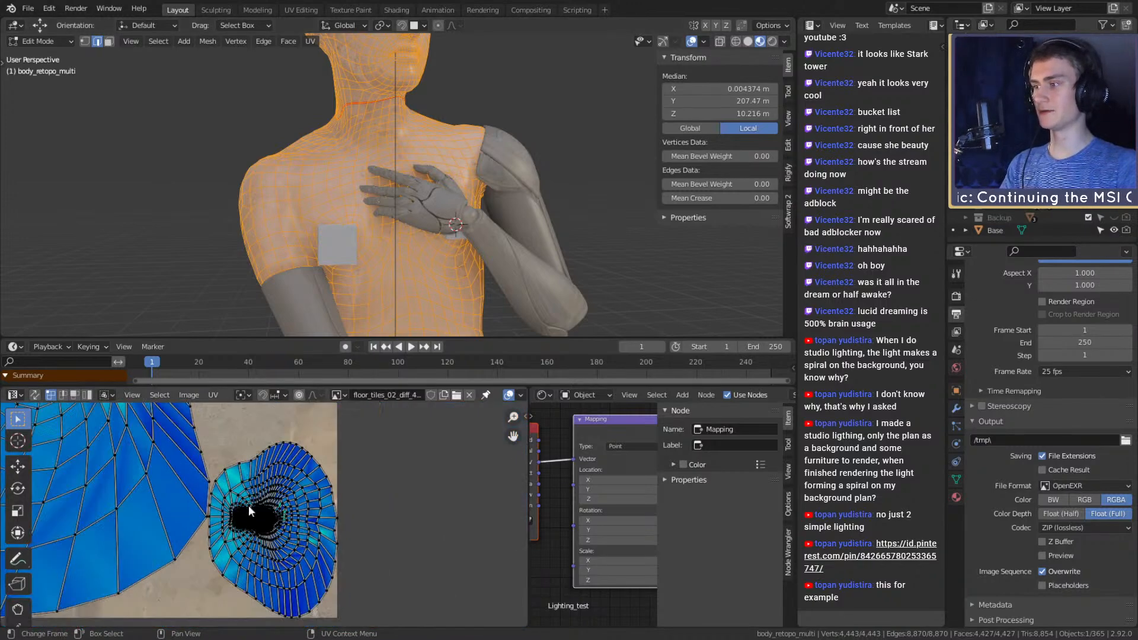
scroll(325, 508, up, 2)
middle_drag(312, 483, 286, 513)
middle_drag(345, 543, 401, 560)
scroll(276, 478, up, 3)
scroll(304, 497, down, 4)
scroll(311, 500, up, 3)
scroll(314, 497, down, 4)
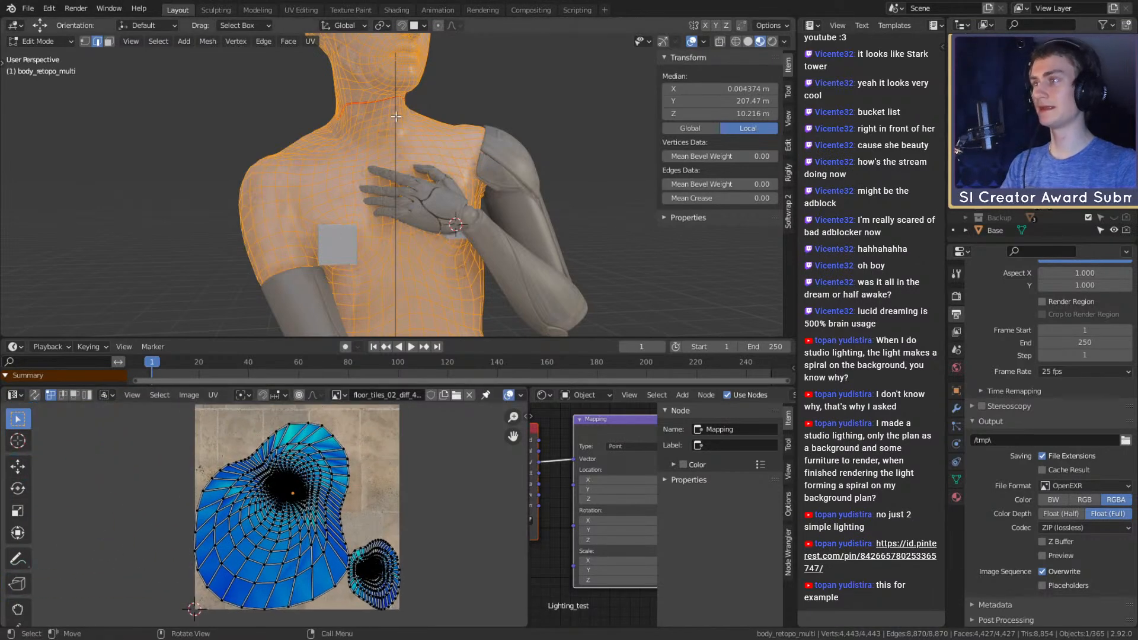
Mark a seam from the neck seam up the middle of the throat, branching sideways in both directions along the underside of the chin
middle_drag(373, 179, 392, 217)
scroll(377, 123, up, 1)
scroll(350, 187, up, 4)
click(365, 203)
shift+click(365, 169)
shift+click(364, 130)
middle_drag(363, 123, 337, 166)
shift+click(348, 141)
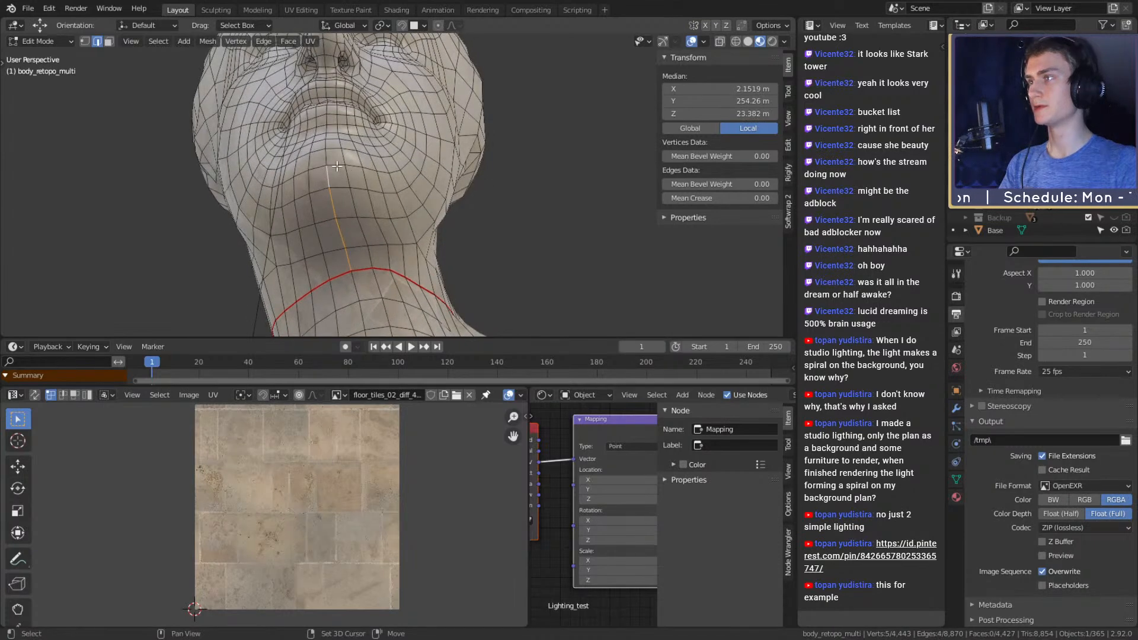
shift+click(392, 171)
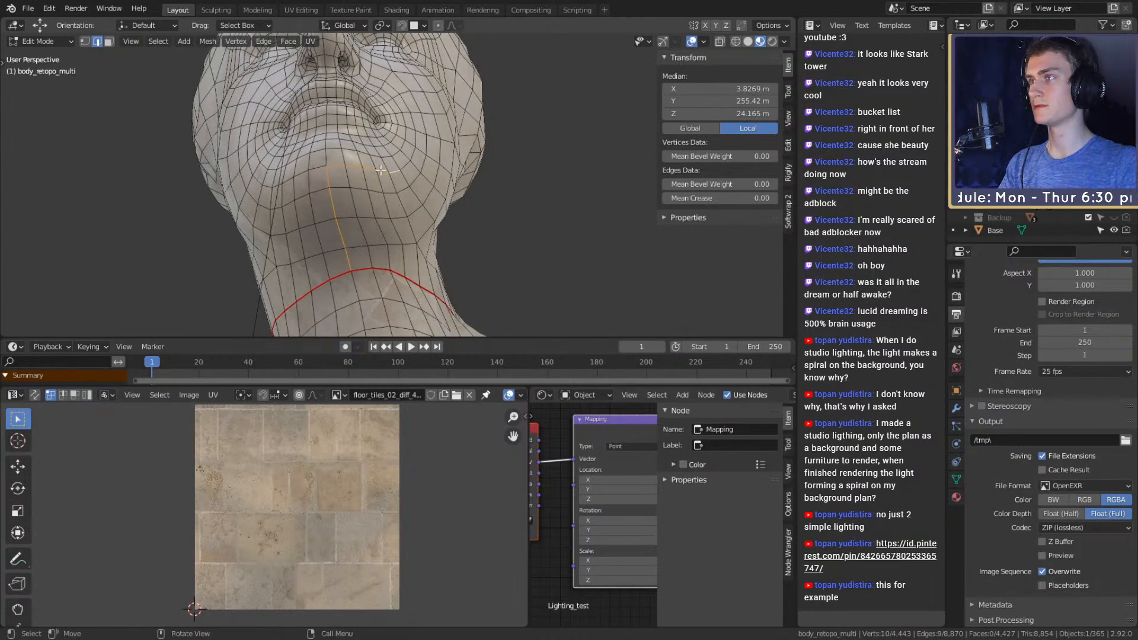
middle_drag(383, 173, 420, 173)
shift+click(408, 173)
shift+click(389, 175)
shift+click(371, 178)
shift+click(344, 181)
shift+click(342, 179)
key(u)
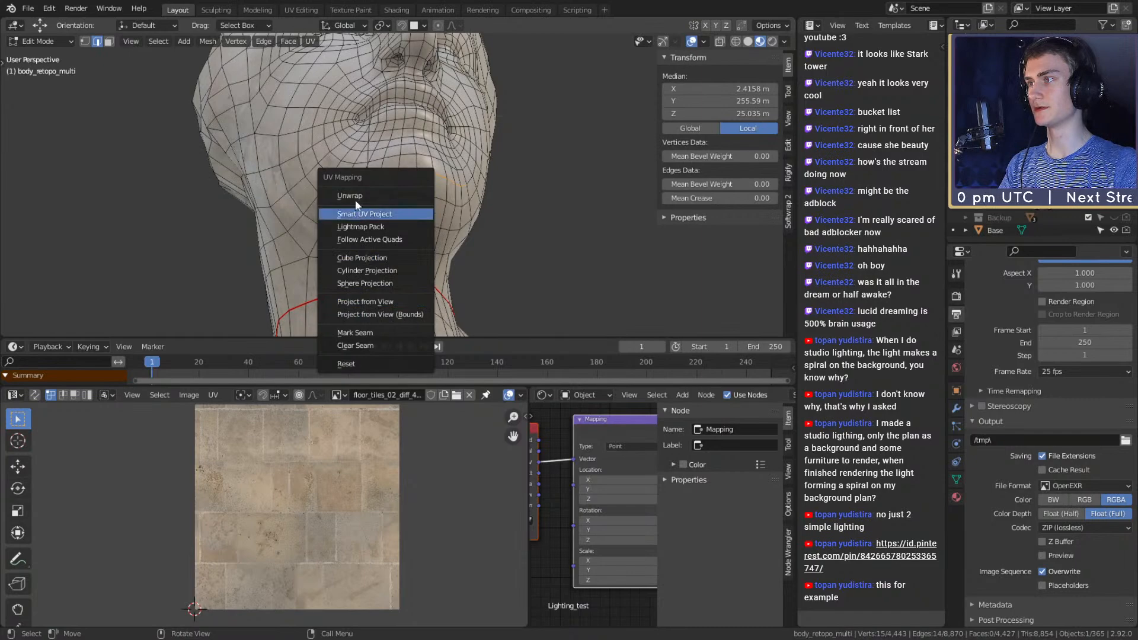
click(360, 334)
Select the central edge path from the neck seam at the nape up the back of the head and over the crown to the forehead
middle_drag(445, 182, 400, 191)
click(390, 153)
middle_drag(390, 153, 391, 103)
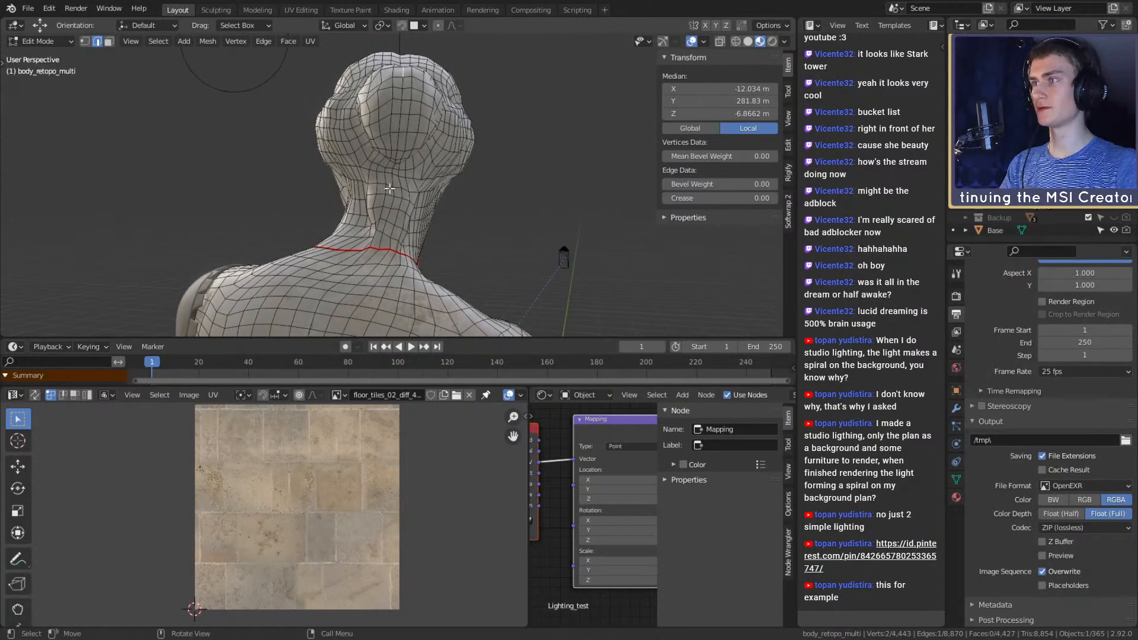
ctrl+click(382, 243)
middle_drag(382, 243, 396, 200)
shift+click(405, 207)
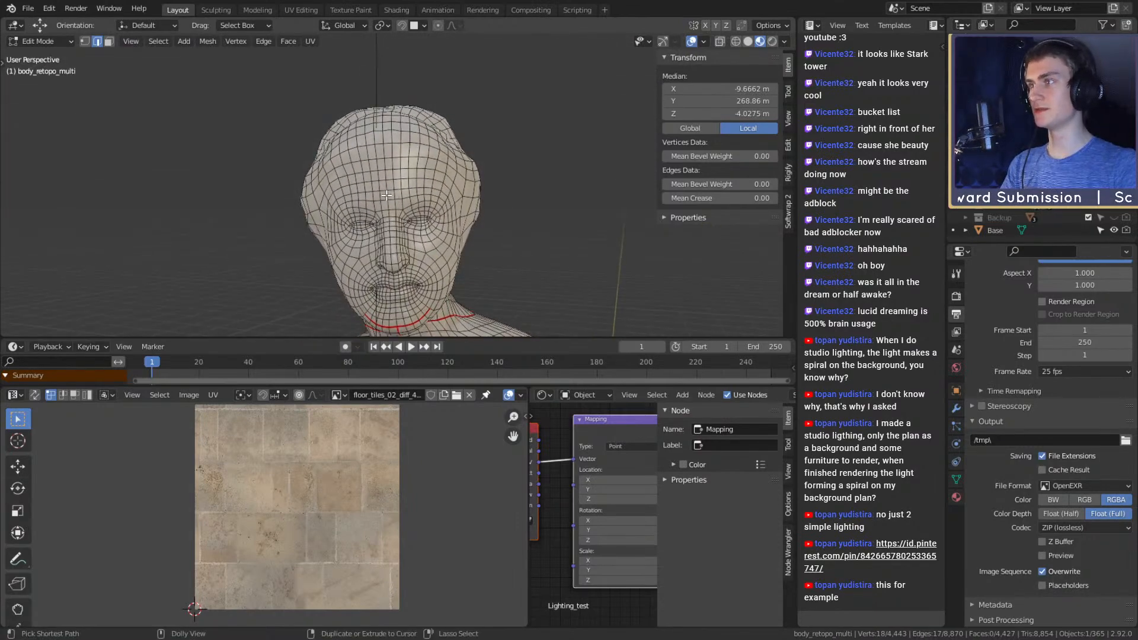
ctrl+click(387, 194)
Extend the edge selection sideways above both eyebrows and mark the whole selection as a seam
scroll(388, 178, up, 3)
shift+click(388, 152)
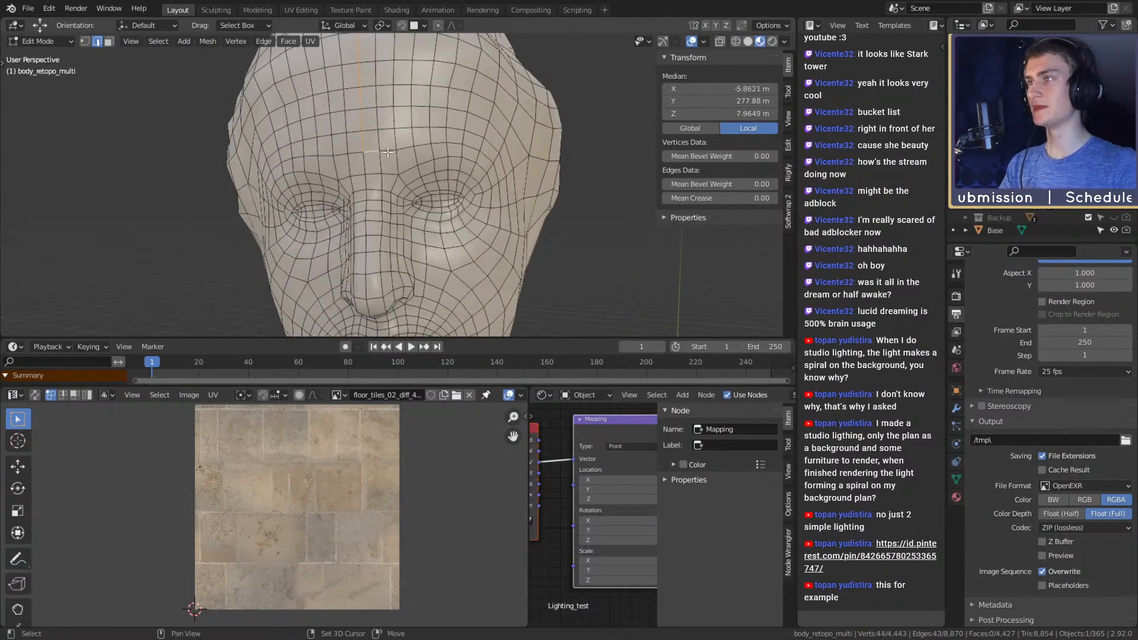
shift+click(418, 148)
shift+click(445, 143)
shift+click(466, 145)
middle_drag(468, 148, 549, 158)
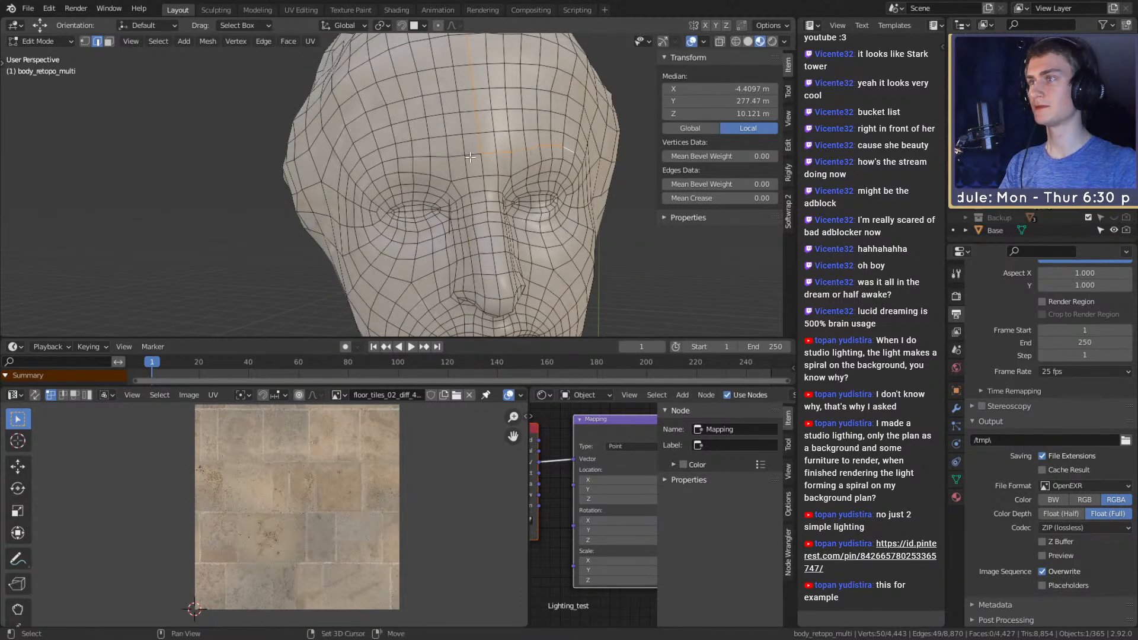
shift+click(449, 156)
shift+click(437, 157)
shift+click(421, 158)
shift+click(406, 159)
shift+click(394, 160)
shift+click(376, 166)
key(u)
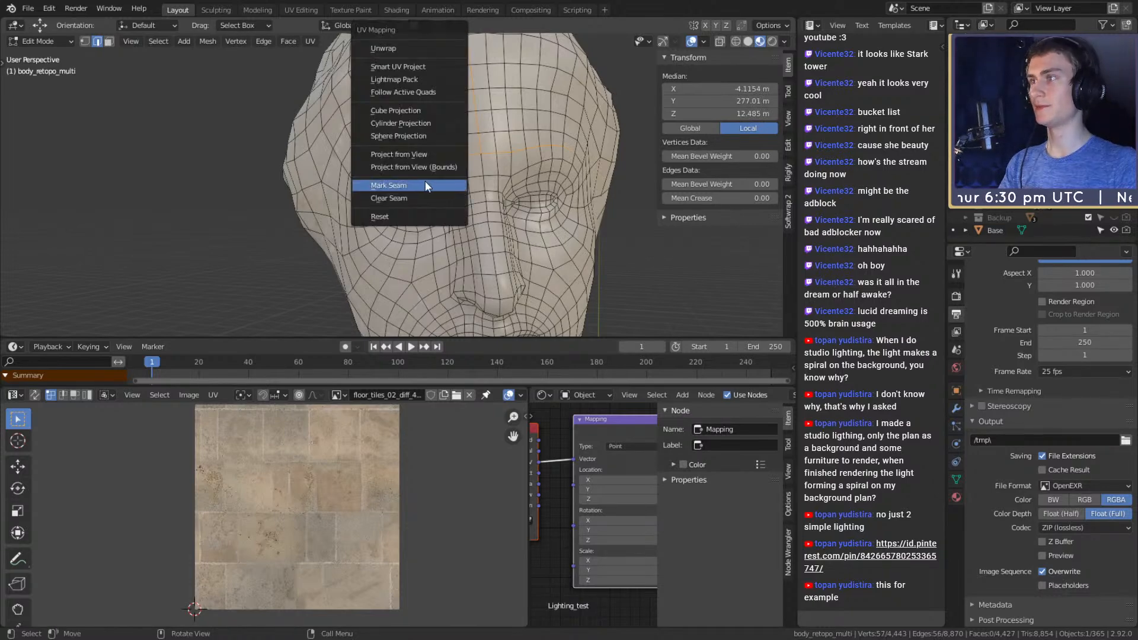
click(425, 182)
Inspect the seams on the crown, forehead, chin and neck from near and far
scroll(438, 187, down, 5)
middle_drag(492, 217, 483, 193)
scroll(467, 218, up, 5)
scroll(391, 193, up, 4)
scroll(510, 214, down, 7)
scroll(510, 214, down, 1)
scroll(490, 208, up, 4)
scroll(460, 214, down, 5)
scroll(460, 214, up, 5)
shift+middle_drag(483, 192, 416, 270)
scroll(474, 199, up, 4)
scroll(461, 212, down, 6)
scroll(417, 271, down, 1)
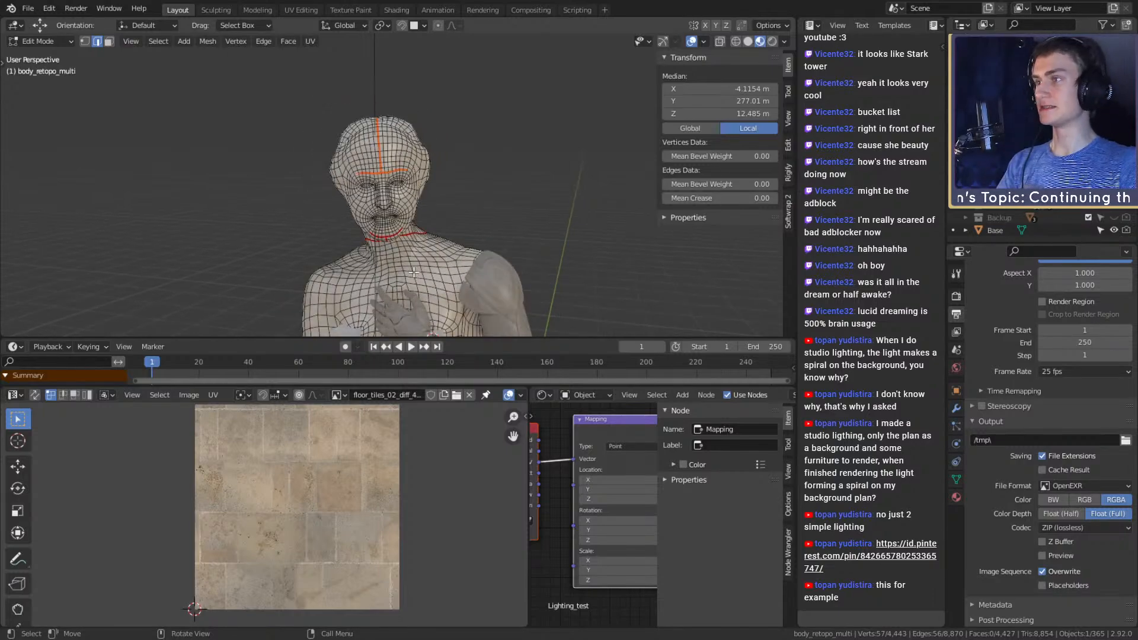
scroll(382, 257, up, 2)
middle_drag(381, 237, 521, 220)
scroll(409, 202, up, 4)
scroll(424, 202, down, 6)
Select the entire body mesh and unwrap it with the new head seams
key(a)
key(u)
key(Return)
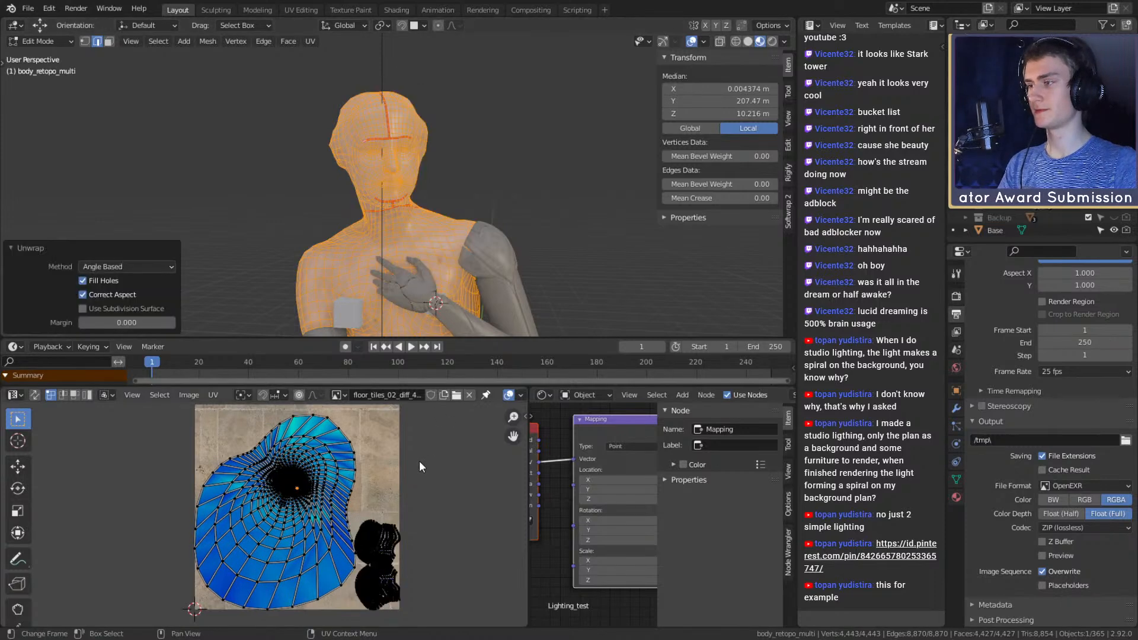
Examine the stretch colours across the head's UV island, following the mesh to its green, more stretched faces near the border
scroll(368, 524, down, 3)
middle_drag(430, 536, 328, 507)
scroll(278, 483, up, 4)
scroll(320, 509, up, 6)
middle_drag(432, 443, 325, 524)
scroll(368, 498, up, 3)
scroll(401, 520, up, 3)
scroll(332, 527, up, 2)
scroll(346, 528, down, 2)
middle_drag(353, 479, 319, 510)
scroll(318, 511, up, 2)
scroll(256, 548, up, 3)
middle_drag(256, 548, 315, 541)
scroll(349, 486, down, 7)
middle_drag(320, 616, 332, 488)
scroll(328, 546, down, 3)
scroll(335, 504, up, 5)
middle_drag(391, 593, 338, 578)
Turn on UV sync selection and select an edge of the green stretched faces in the head's UV island
click(357, 566)
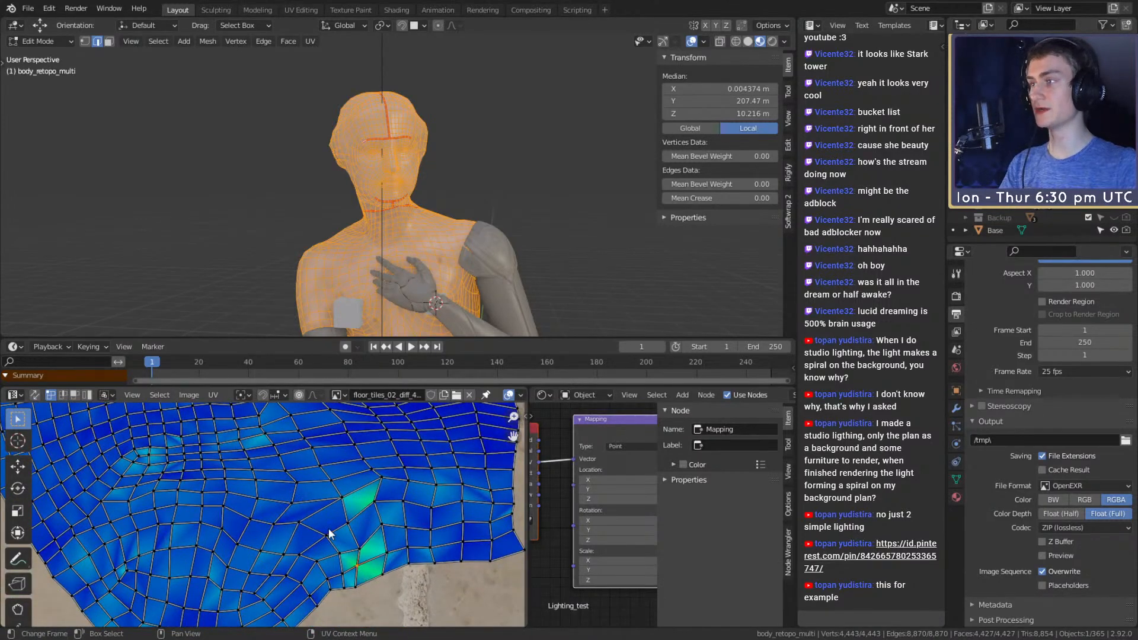
scroll(511, 186, down, 1)
click(510, 187)
click(37, 396)
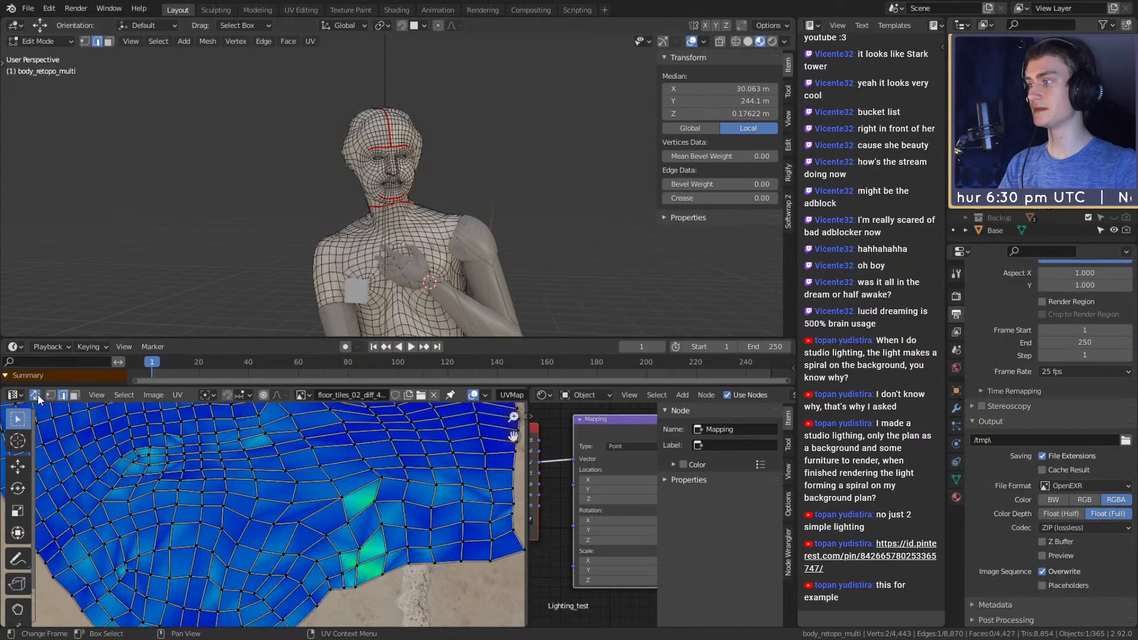
click(360, 567)
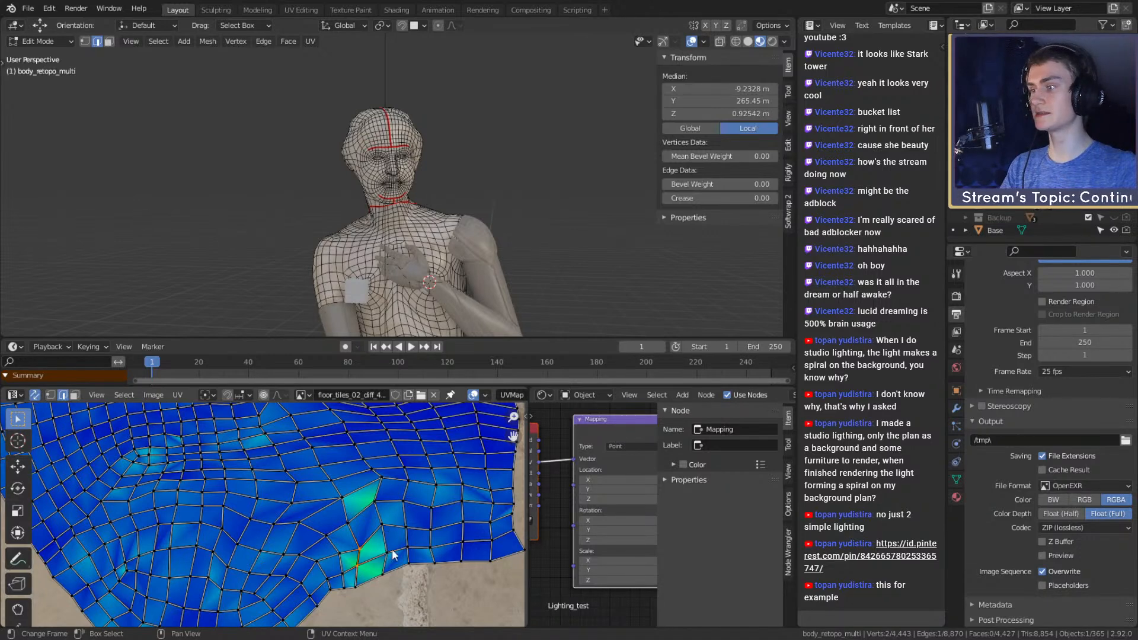
Locate the selected stretched edge on the head, inspecting the nape, bun and ear area from the side and back
middle_drag(533, 177, 613, 241)
scroll(613, 241, down, 4)
scroll(508, 221, up, 5)
mouse_move(409, 225)
middle_down()
mouse_move(508, 221)
mouse_move(312, 220)
mouse_move(390, 222)
mouse_move(434, 269)
mouse_move(327, 247)
mouse_move(398, 242)
middle_up()
scroll(312, 220, up, 4)
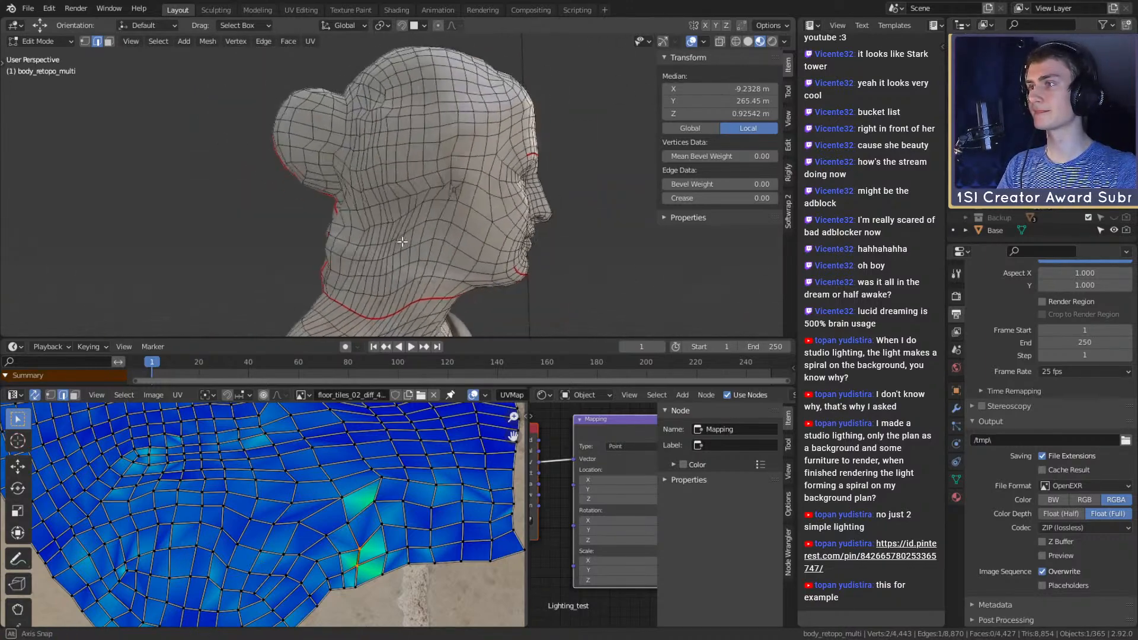
scroll(386, 554, down, 5)
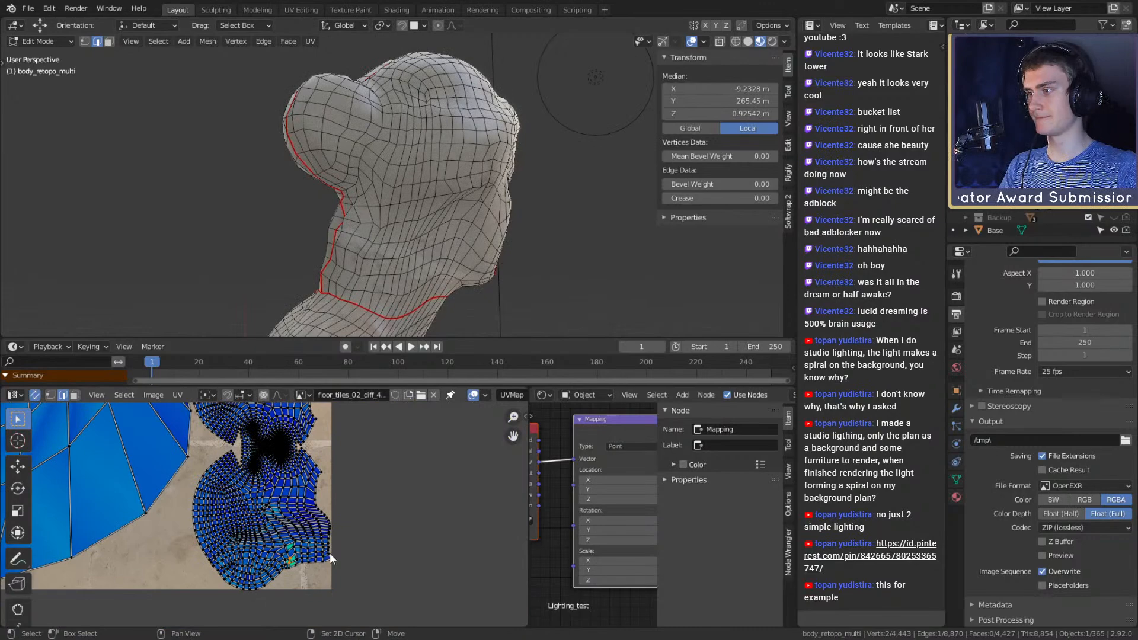
middle_drag(432, 218, 460, 208)
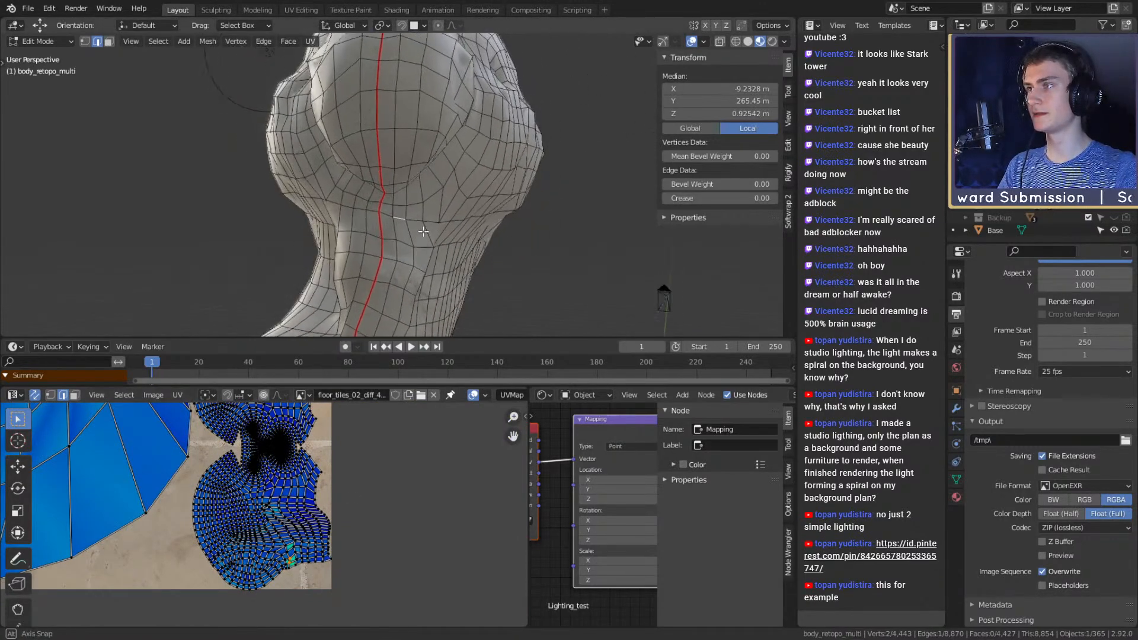
middle_drag(384, 200, 425, 166)
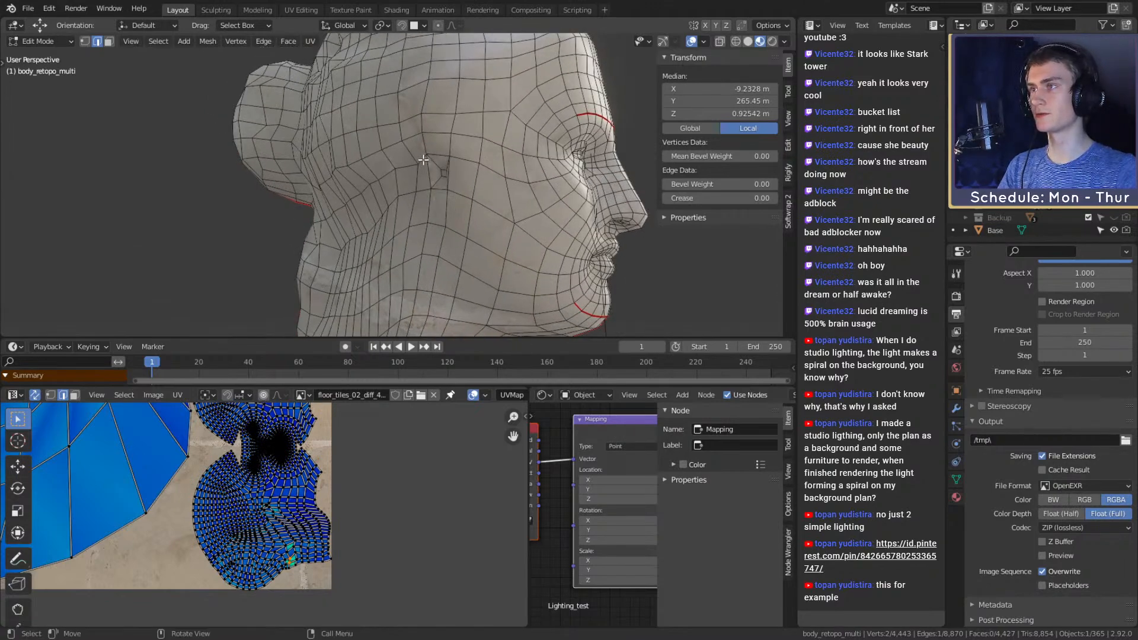
Mark a seam along the edge path from the seam at the back of the head to the ear on both sides
middle_drag(382, 205, 443, 175)
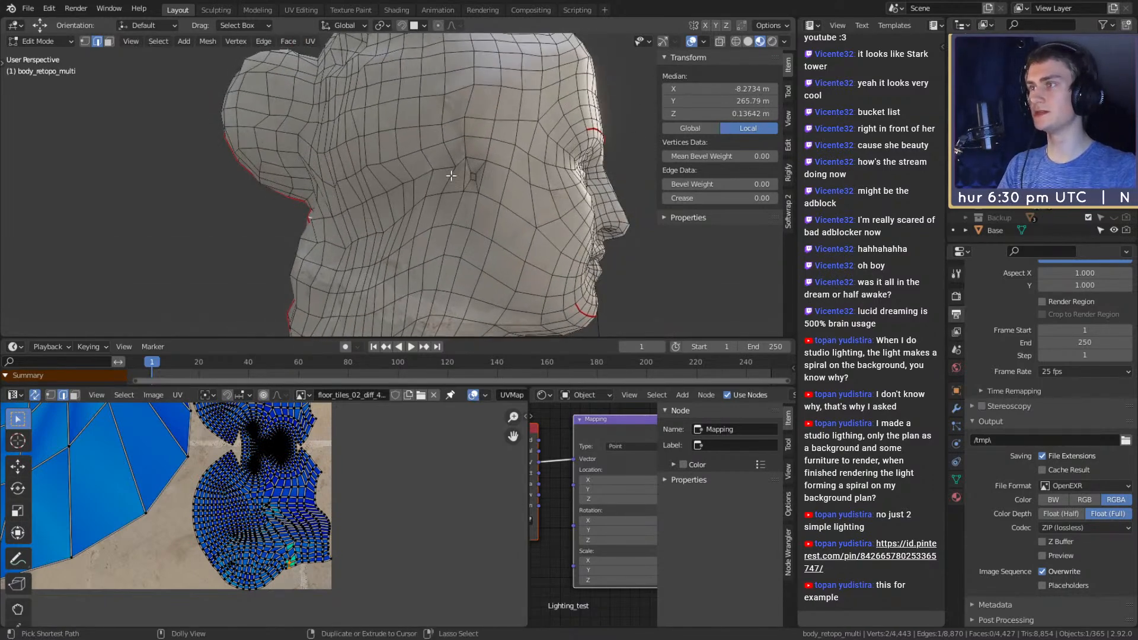
ctrl+click(458, 162)
middle_drag(458, 162, 418, 175)
ctrl+click(434, 214)
ctrl+click(357, 154)
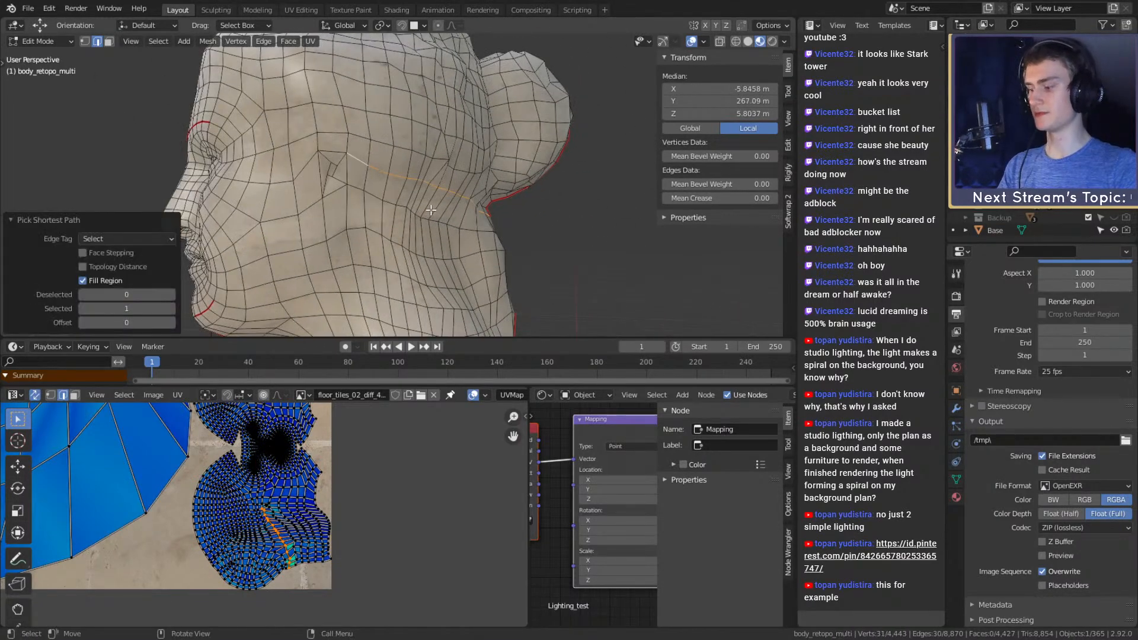
key(u)
click(373, 359)
Unwrap the entire body mesh again and check the stretch around the new cut and the small ear opening
key(a)
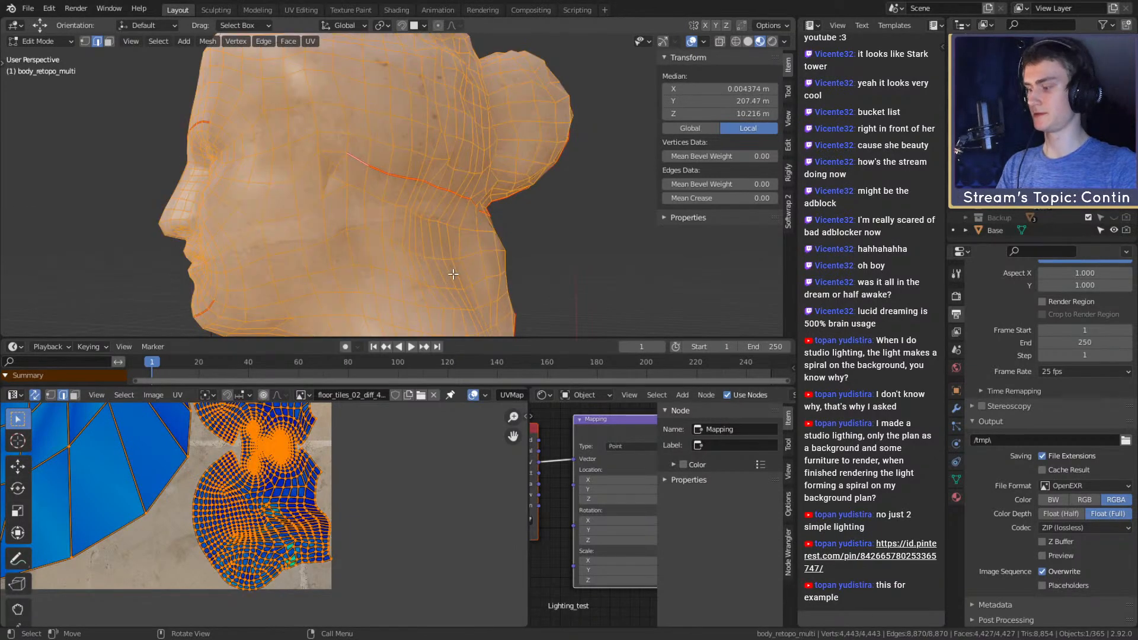
key(u)
click(422, 136)
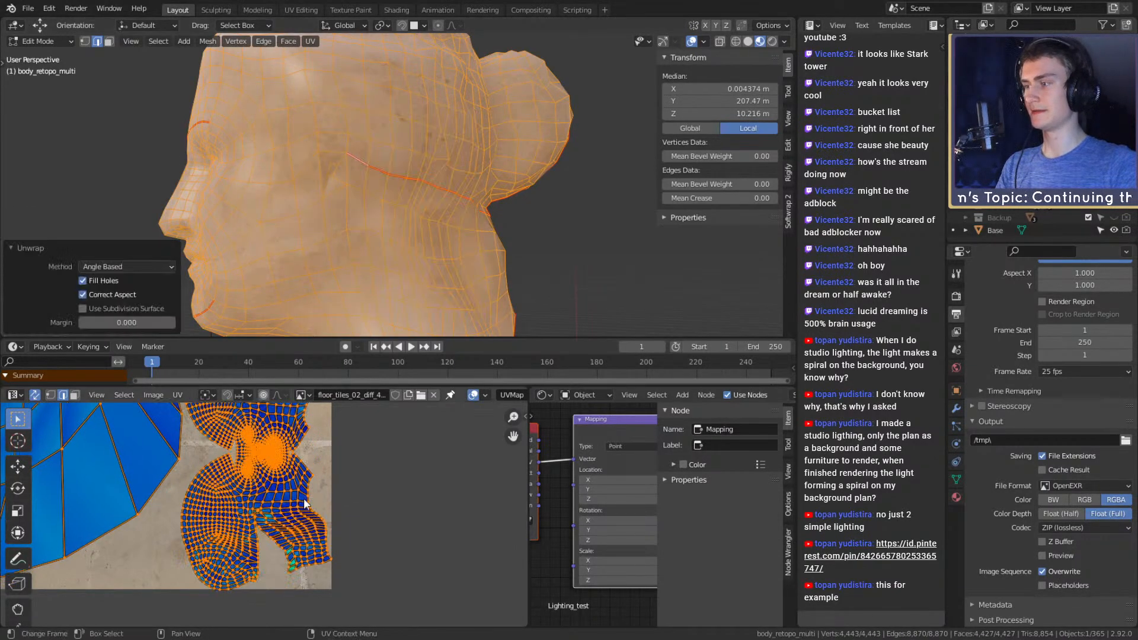
scroll(304, 499, down, 2)
click(309, 498)
scroll(291, 514, up, 4)
scroll(310, 545, up, 6)
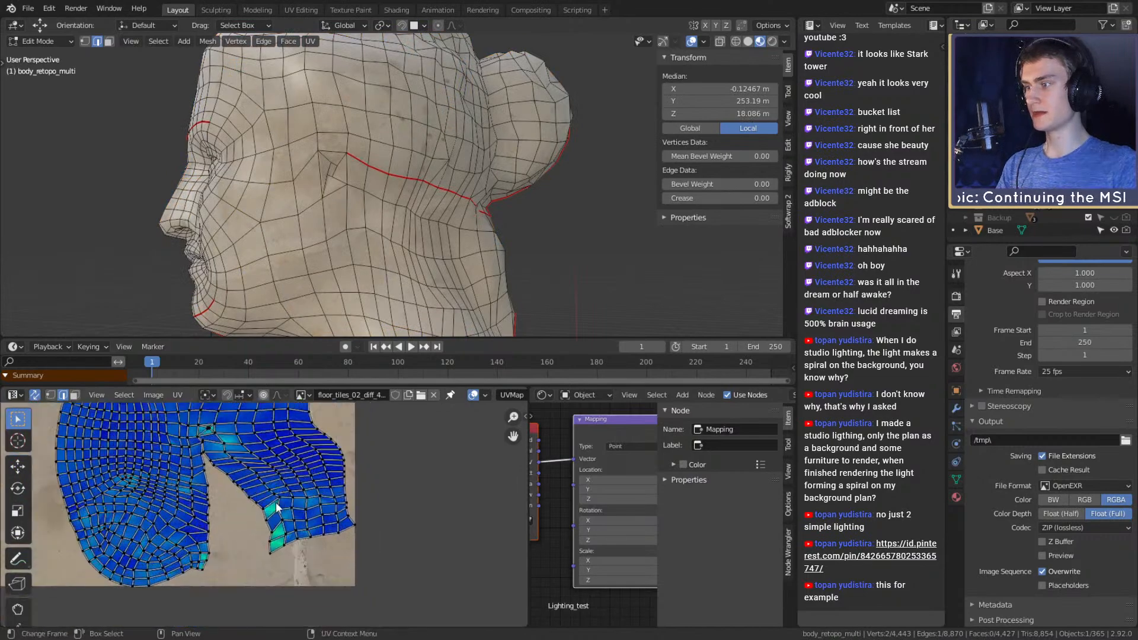
scroll(314, 483, up, 4)
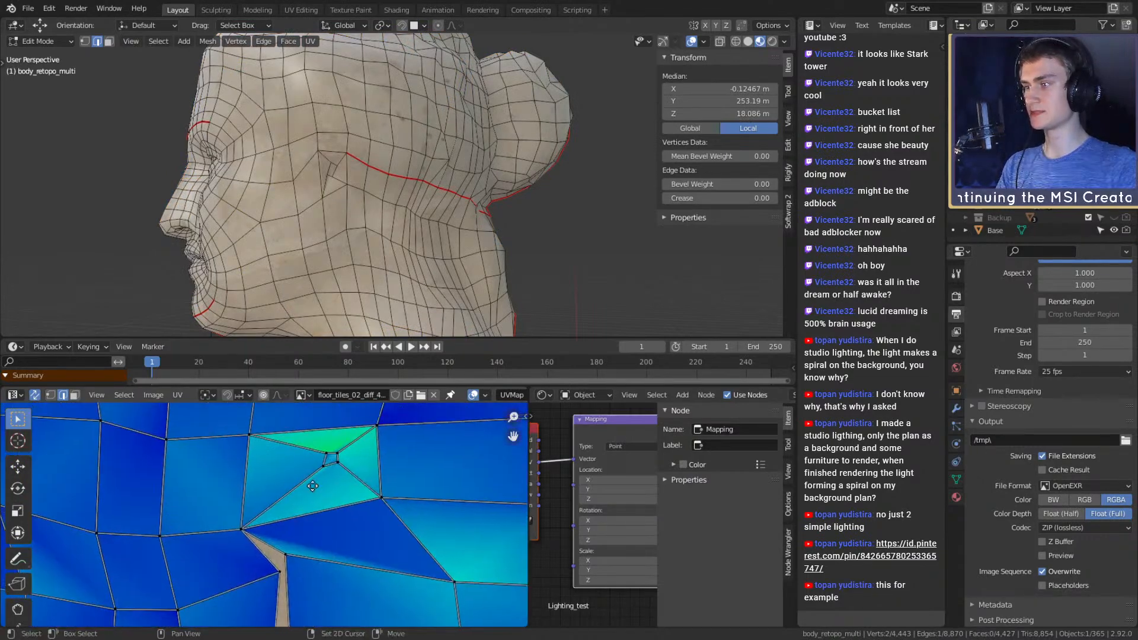
scroll(452, 234, up, 5)
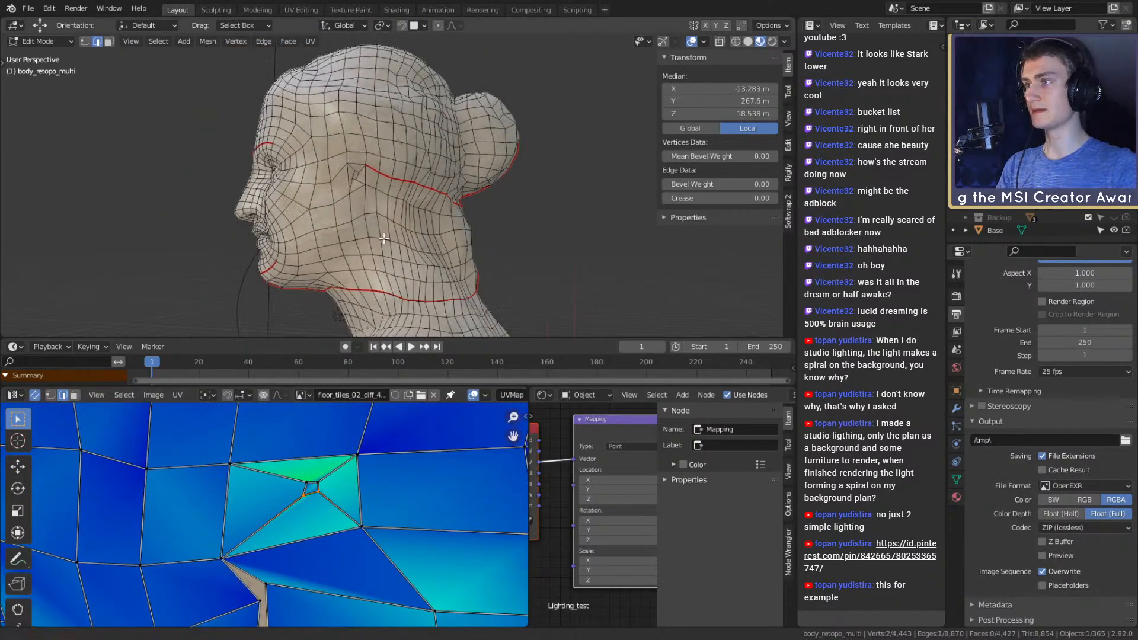
Extend the side seams by one edge to the small ear opening on each side and unwrap the entire body mesh again
middle_drag(453, 234, 320, 182)
middle_drag(413, 208, 376, 217)
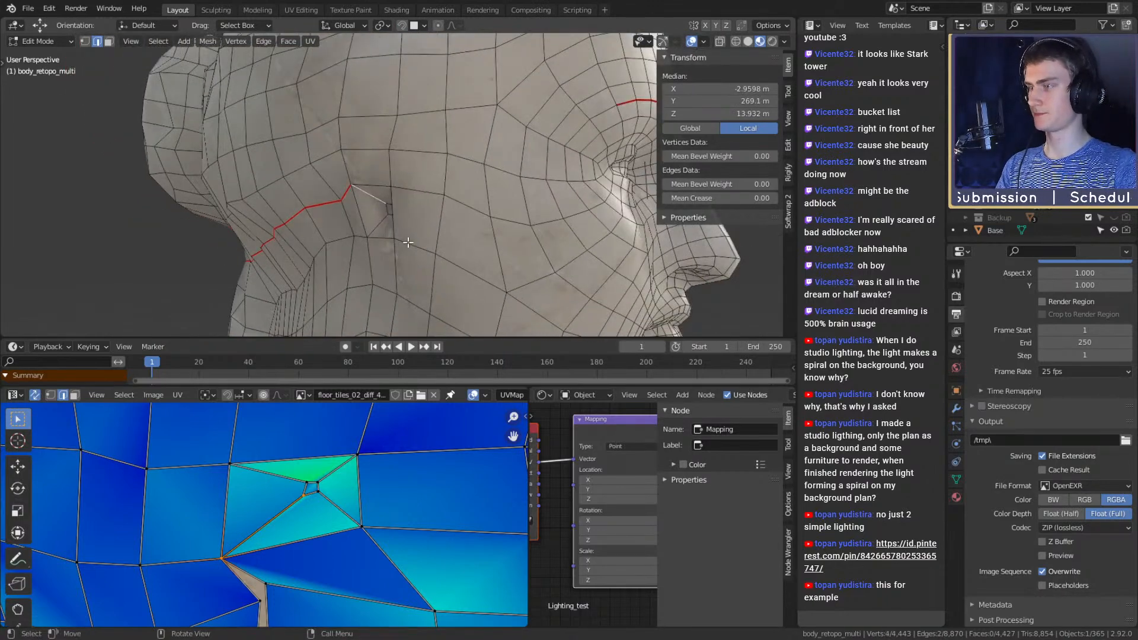
key(u)
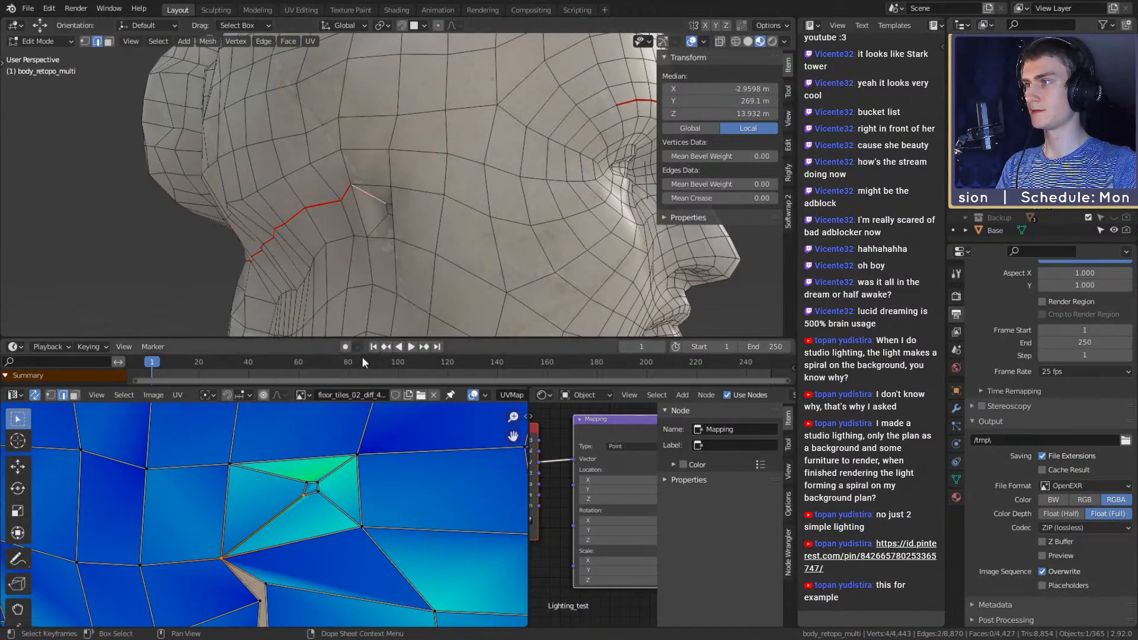
click(354, 379)
scroll(392, 208, down, 5)
key(a)
key(u)
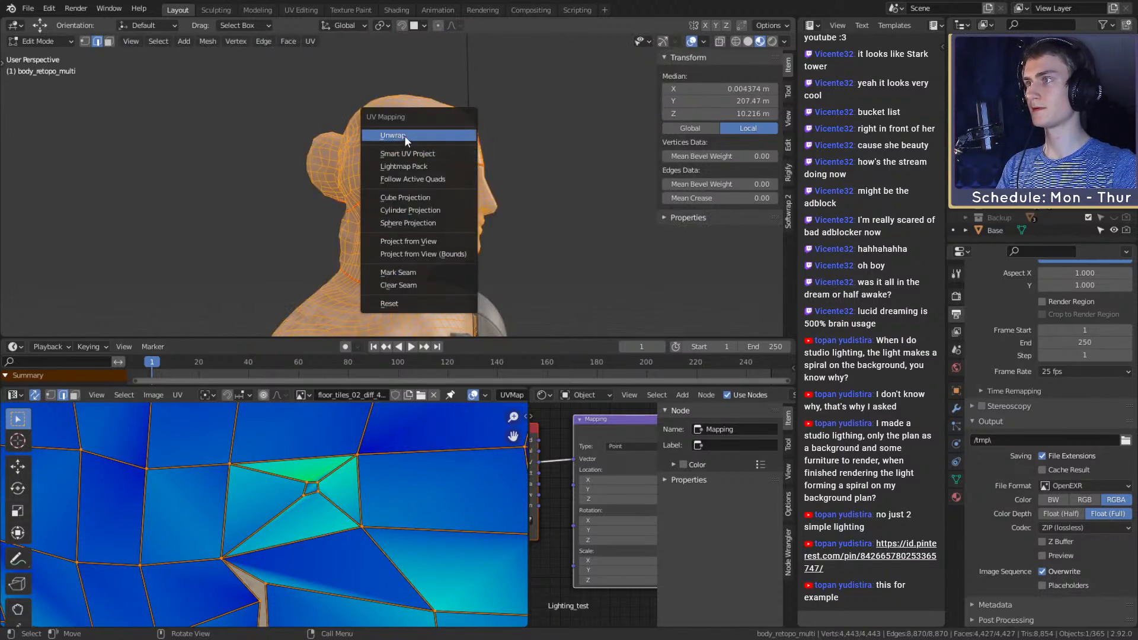
key(Return)
Examine the stretch colours around the ear cut and at the green pointed corner of the head island
scroll(346, 515, up, 4)
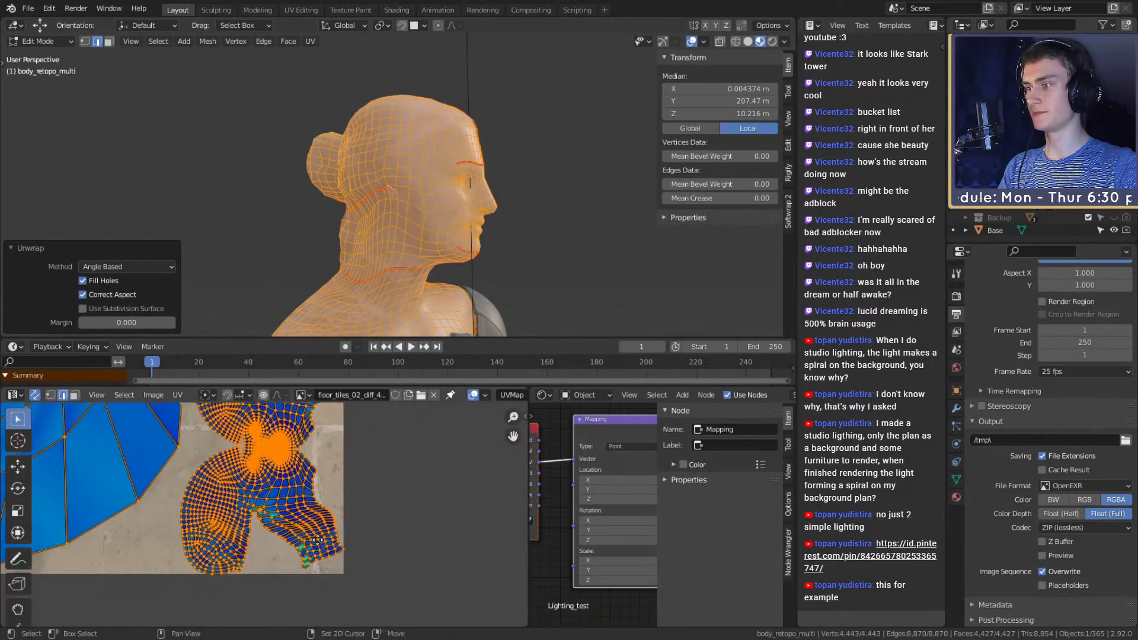
scroll(338, 542, up, 2)
scroll(311, 525, down, 6)
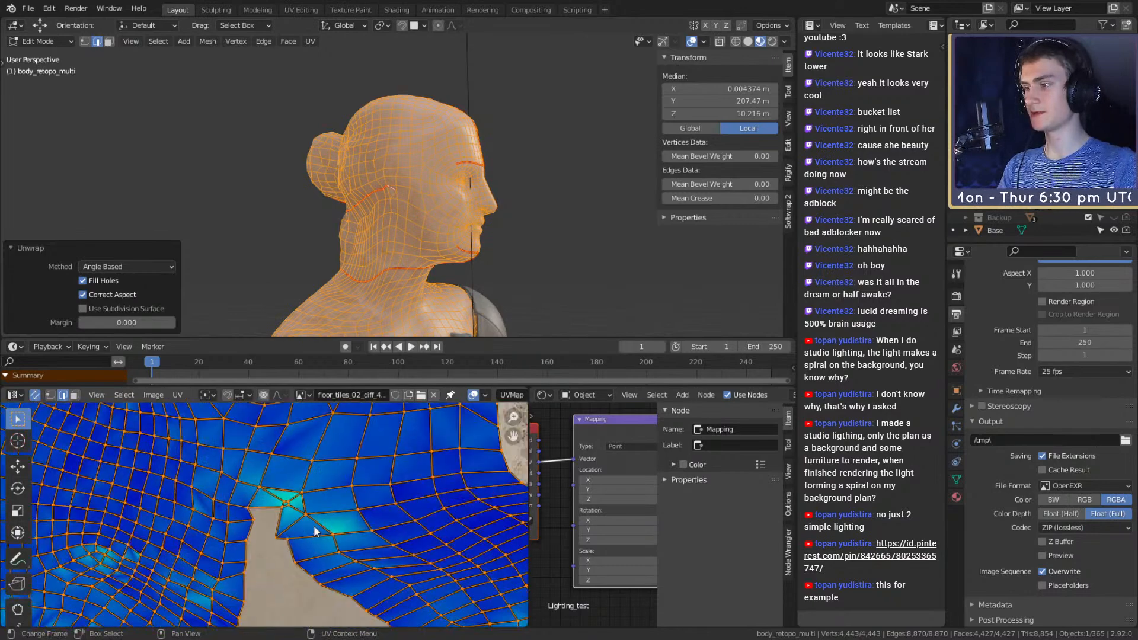
middle_drag(332, 567, 282, 524)
scroll(446, 220, up, 10)
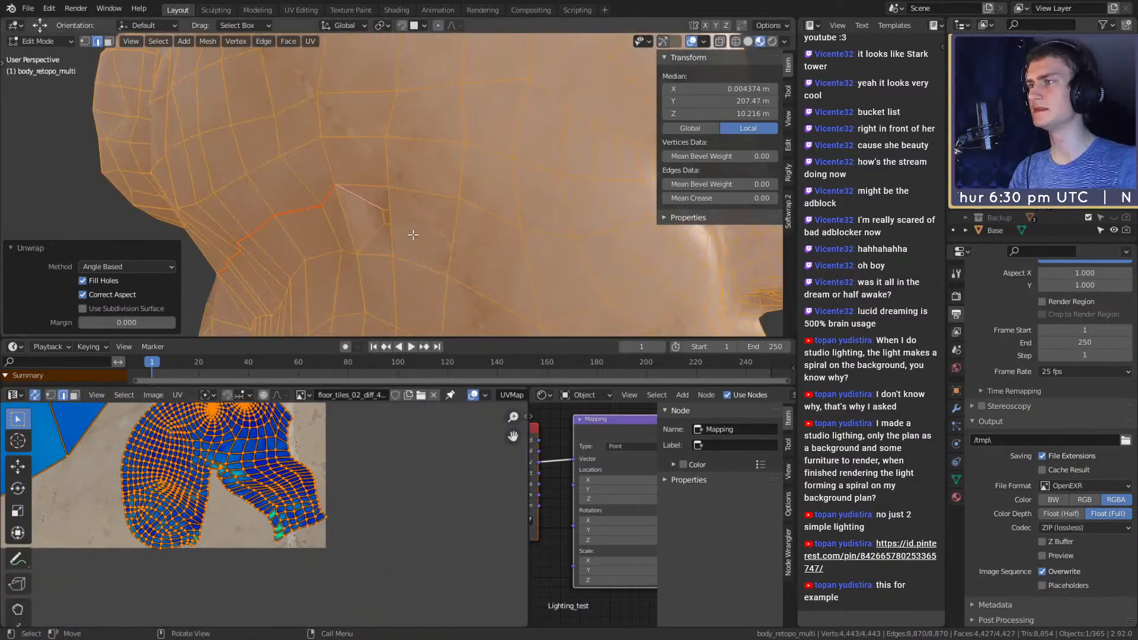
middle_drag(485, 235, 474, 235)
scroll(275, 534, up, 6)
mouse_move(276, 529)
middle_down()
mouse_move(289, 544)
mouse_move(279, 537)
middle_up()
scroll(281, 540, down, 1)
Select edges of the green faces at the head island's pointed corner to locate them on the nape, and try moving one slightly
click(285, 579)
scroll(409, 237, down, 7)
middle_drag(409, 237, 441, 217)
scroll(464, 254, up, 6)
scroll(269, 515, up, 4)
scroll(285, 528, down, 3)
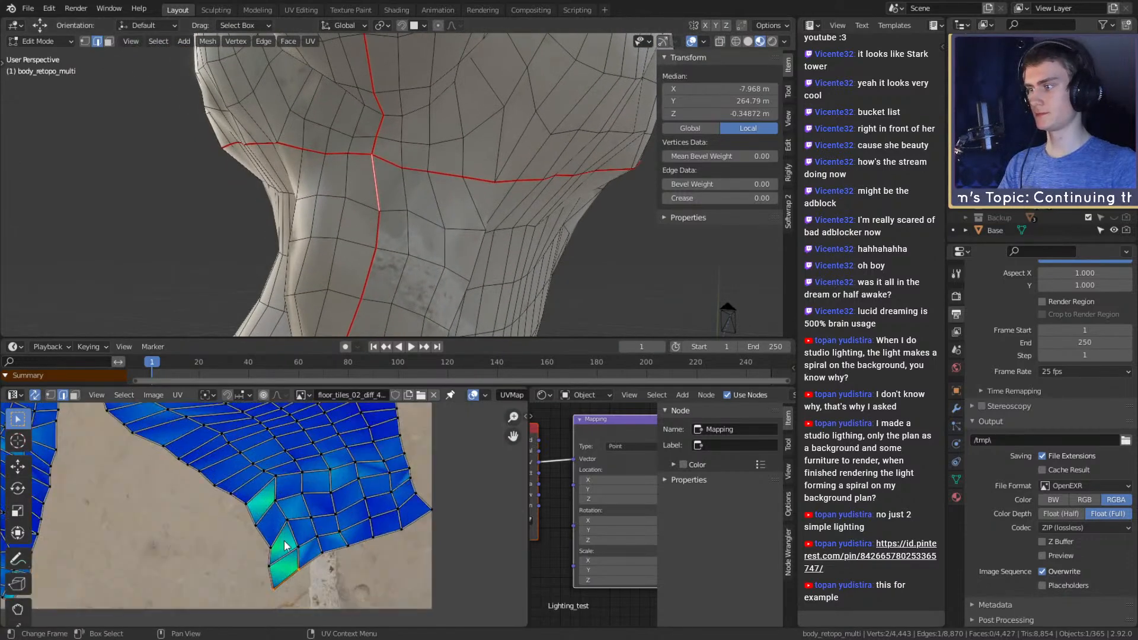
middle_drag(316, 574, 313, 553)
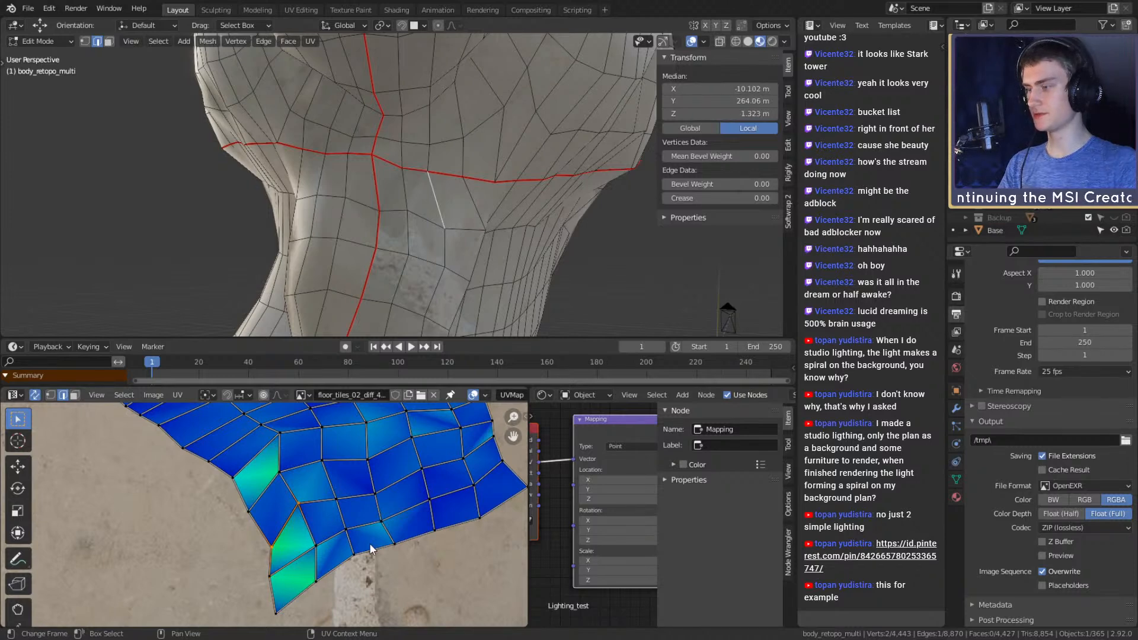
key(g)
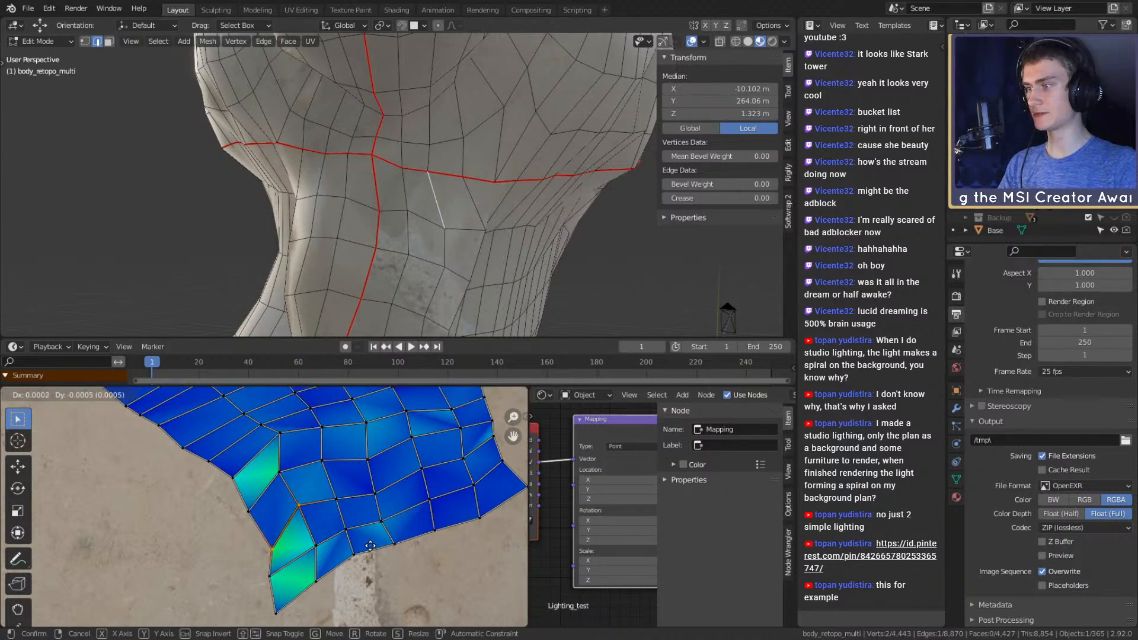
click(371, 545)
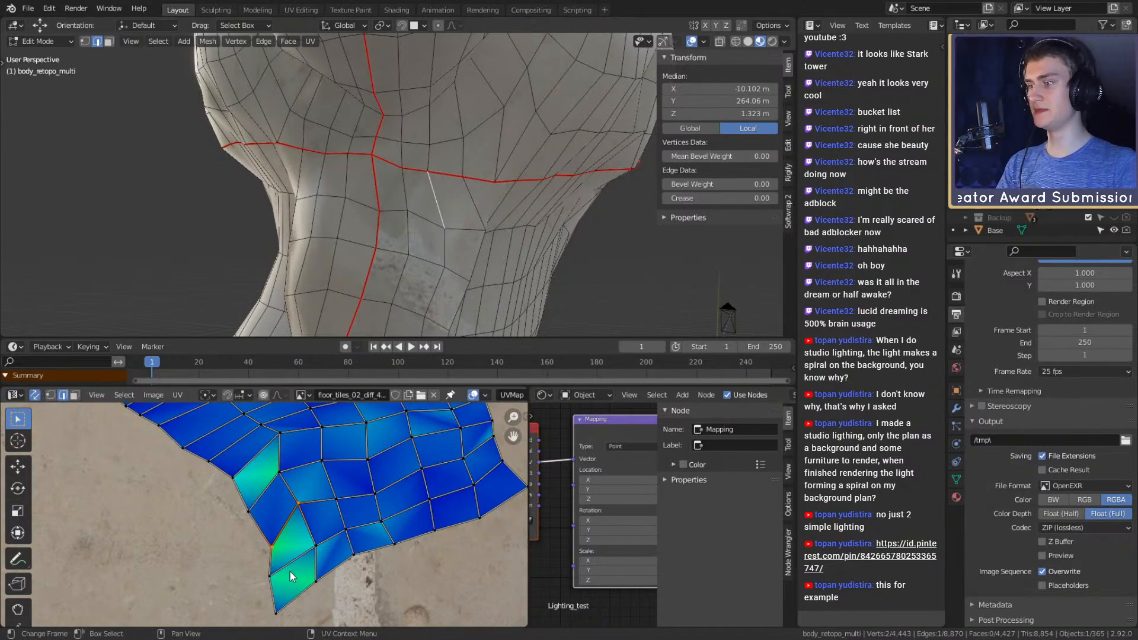
Examine the stretch colours in the dense facial area of the head's UV island
scroll(286, 548, down, 10)
scroll(261, 491, up, 6)
middle_drag(326, 508, 297, 541)
scroll(308, 528, down, 3)
scroll(333, 522, up, 5)
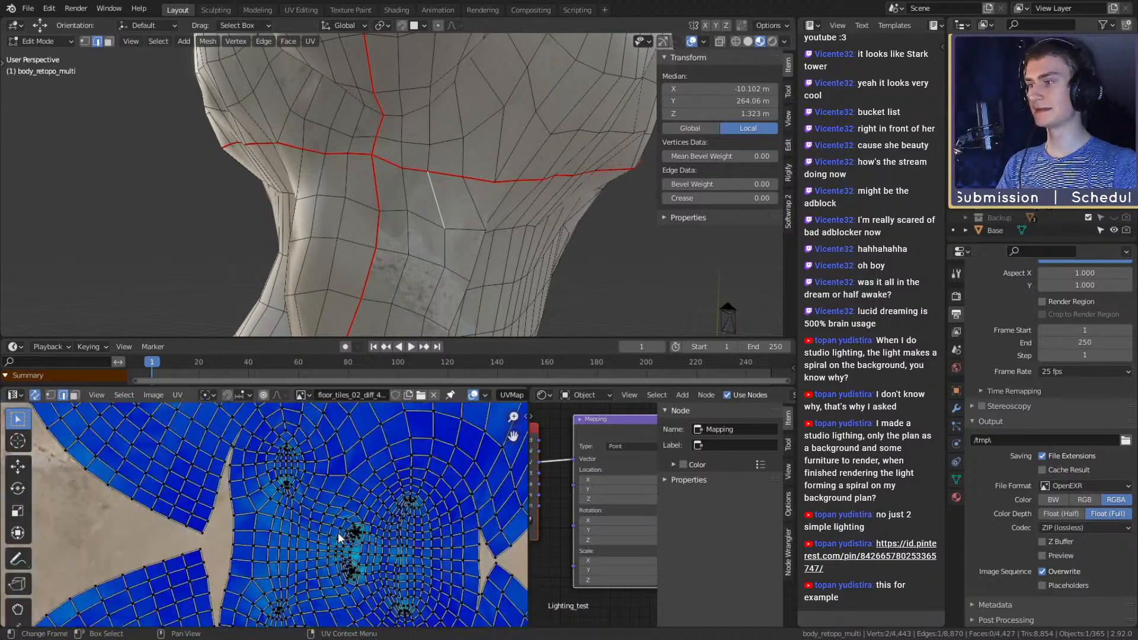
Mark one more edge at the end of the ear cut on each side of the head as a seam
scroll(331, 536, up, 4)
scroll(317, 536, up, 3)
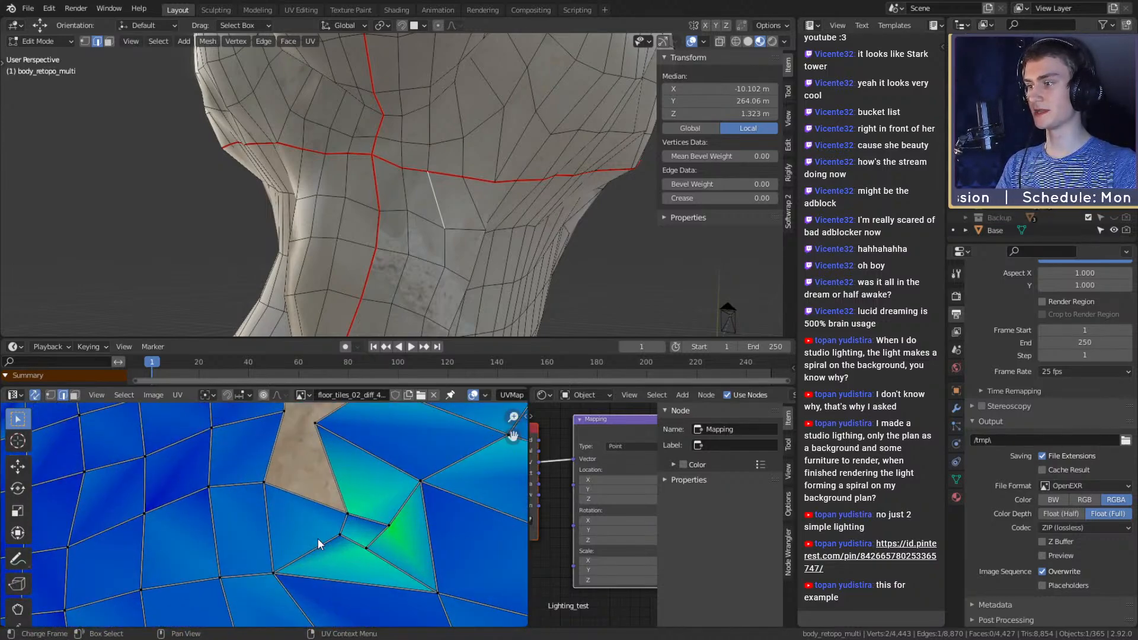
scroll(318, 544, down, 10)
shift+middle_drag(316, 605, 398, 578)
scroll(296, 474, up, 8)
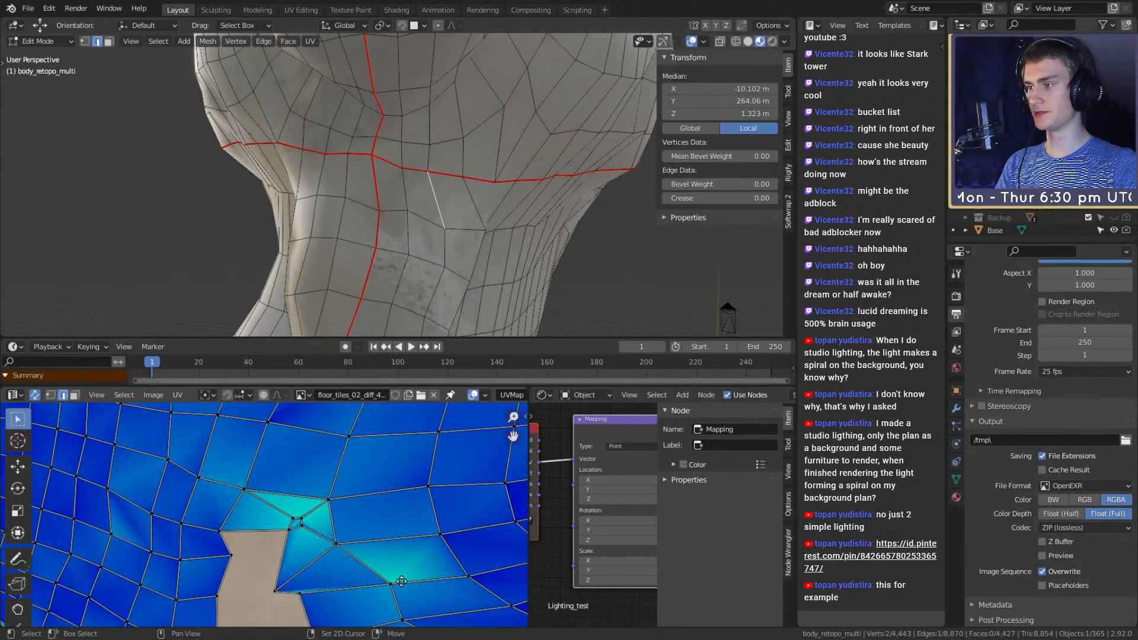
middle_drag(463, 203, 416, 197)
scroll(421, 197, up, 5)
scroll(467, 198, down, 6)
scroll(415, 197, up, 6)
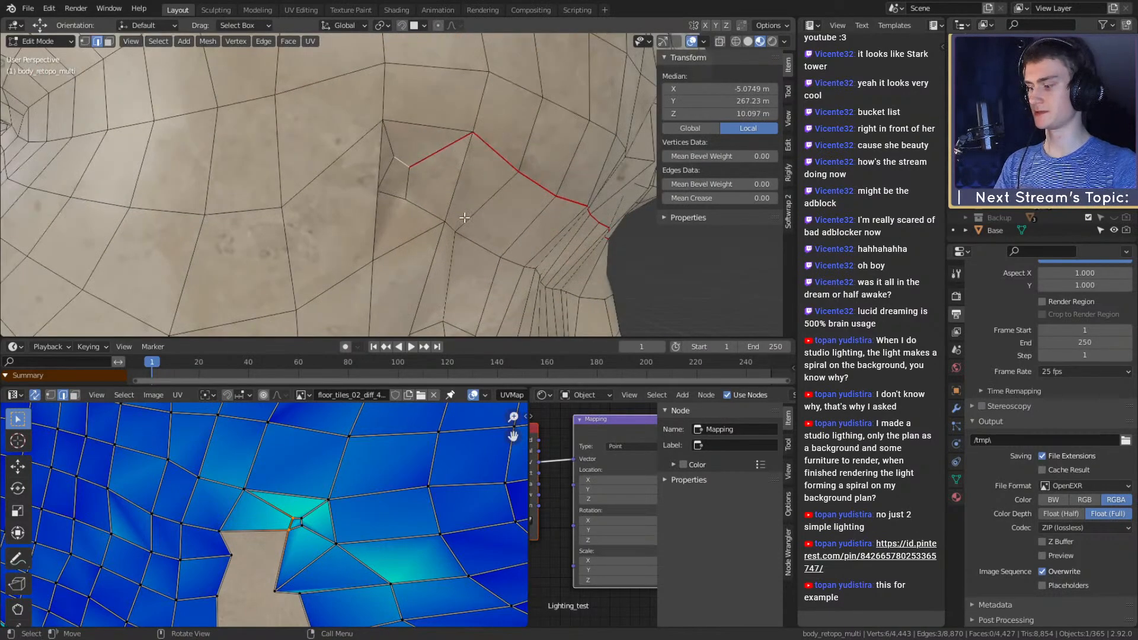
key(u)
click(413, 354)
Select the entire body mesh and unwrap it again with the extended ear seams
key(a)
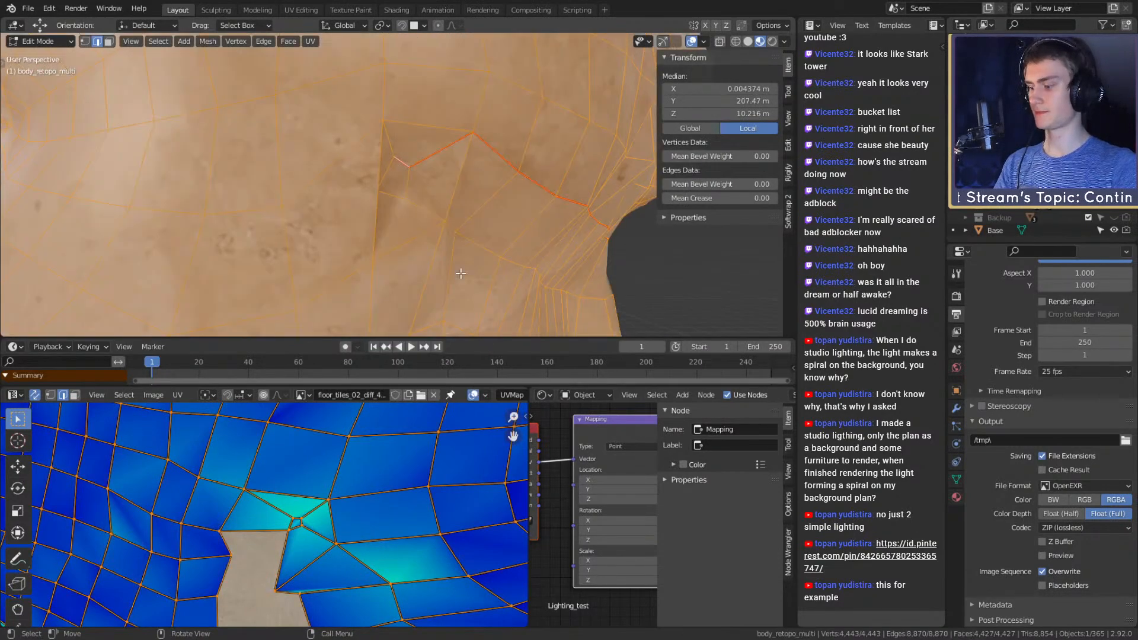
key(u)
click(407, 143)
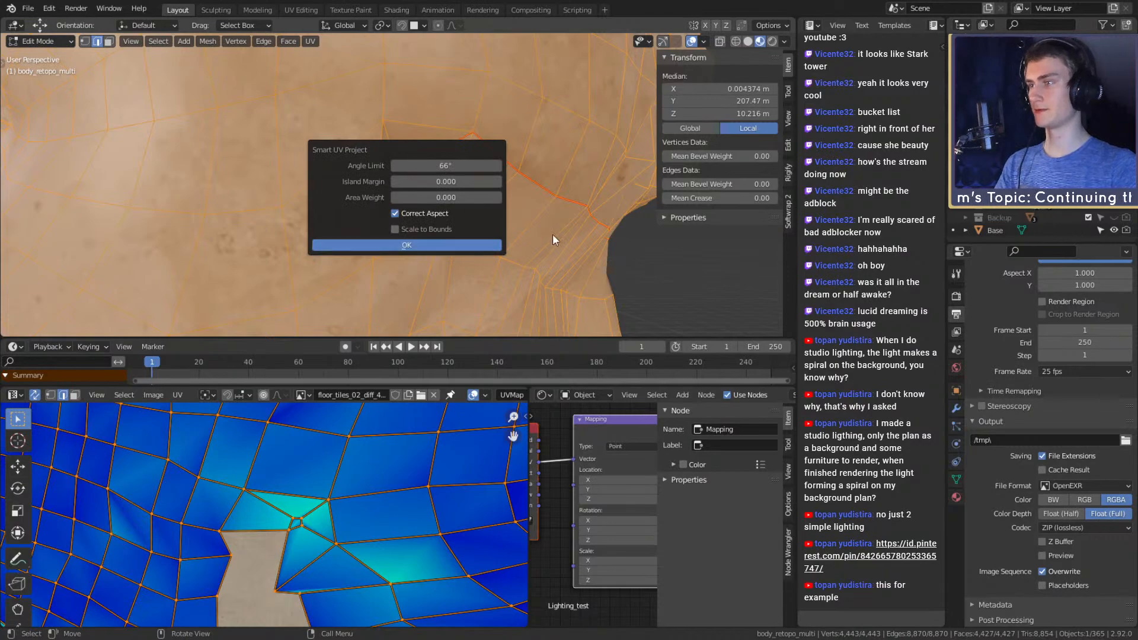
key(u)
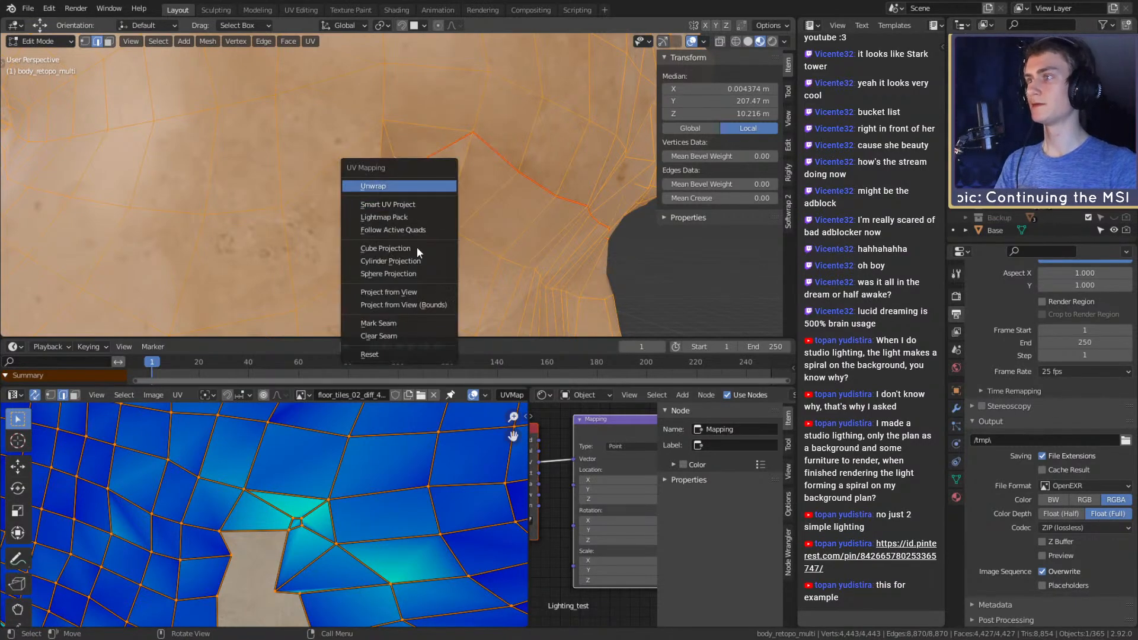
key(Return)
Examine the stretch colours around the ear cuts and at the pointed nape corner of the head island
scroll(276, 532, up, 5)
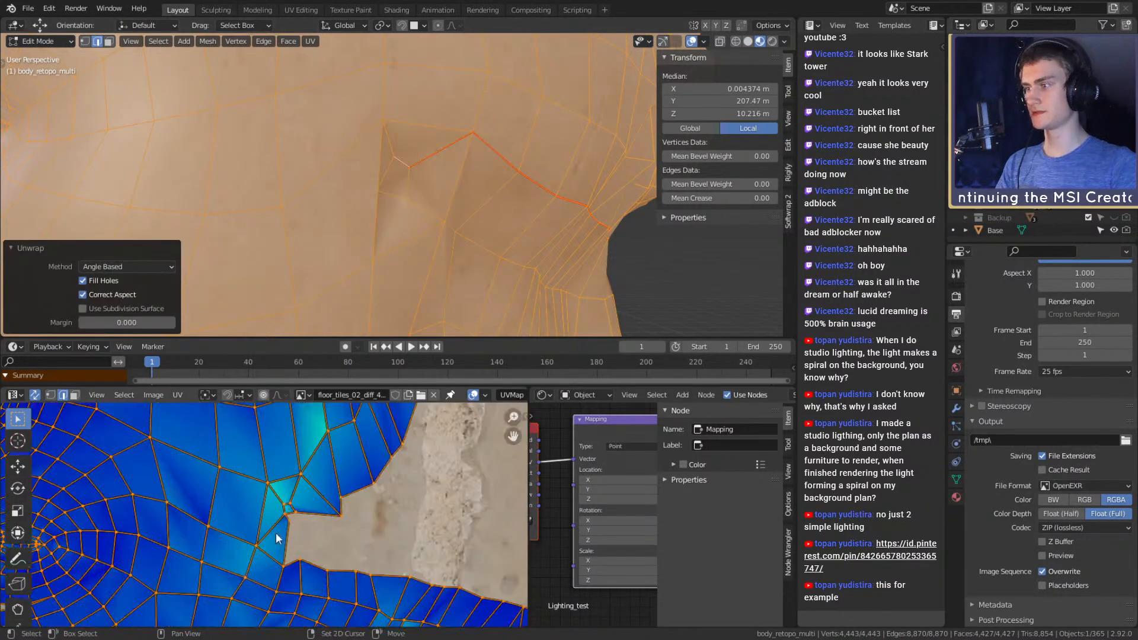
scroll(304, 531, down, 5)
middle_drag(304, 531, 457, 522)
scroll(204, 493, up, 5)
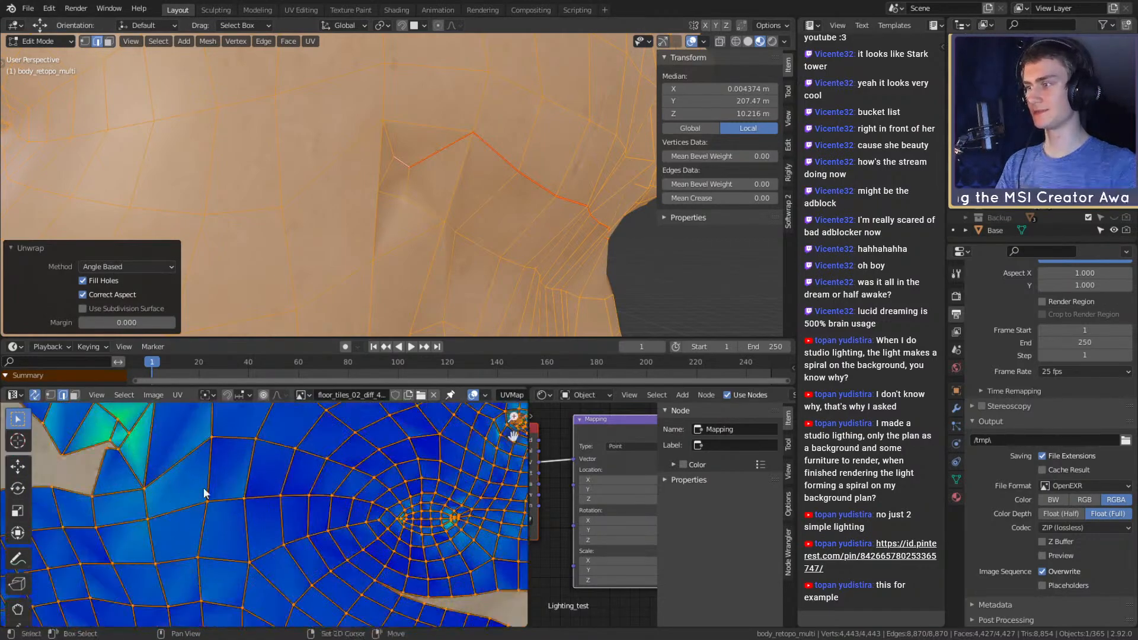
scroll(367, 531, up, 5)
scroll(364, 484, down, 5)
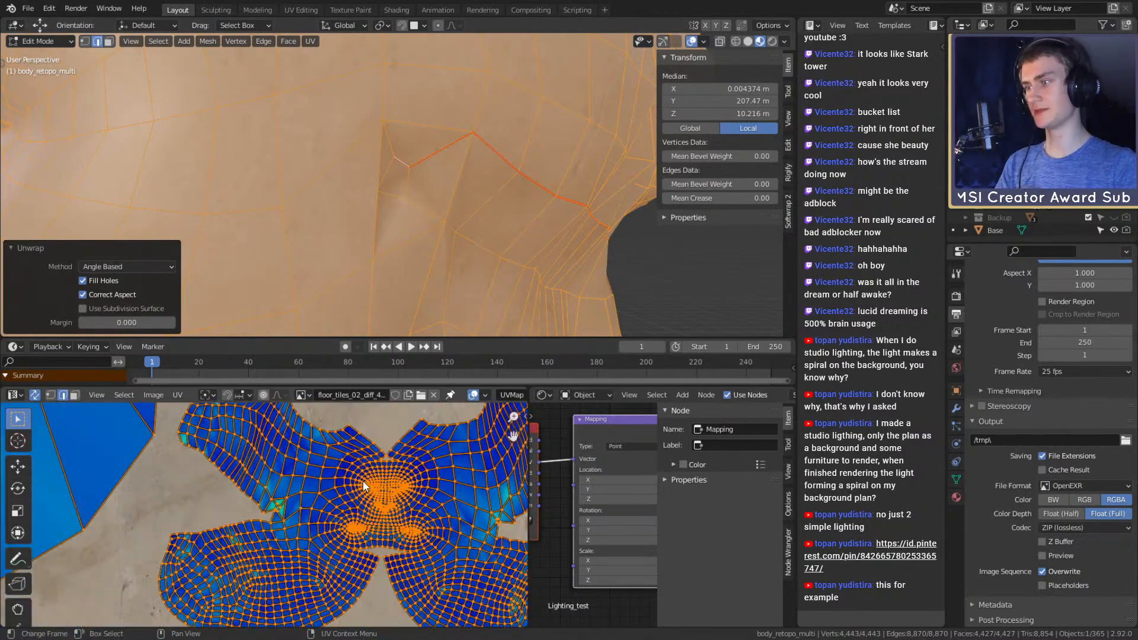
scroll(227, 537, up, 6)
scroll(325, 485, down, 5)
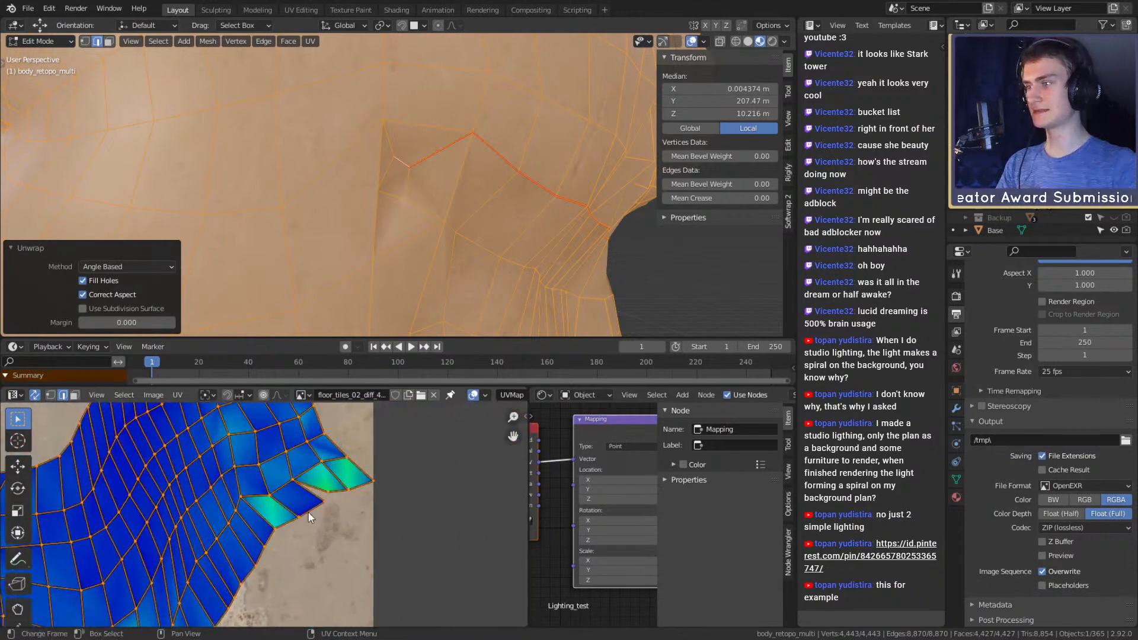
scroll(326, 499, up, 7)
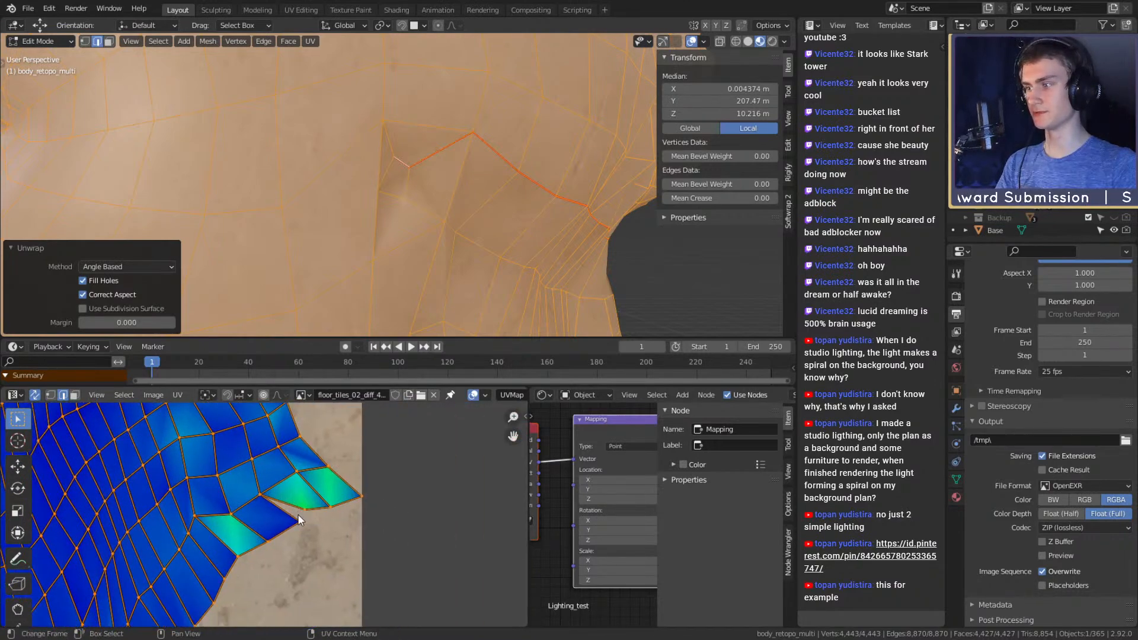
Clear the seam from the stray edge forming the slit at the nape corner and unwrap the entire body mesh again
click(304, 510)
scroll(315, 237, down, 8)
middle_drag(285, 207, 403, 223)
middle_drag(314, 228, 485, 231)
scroll(486, 231, up, 4)
middle_drag(379, 216, 431, 222)
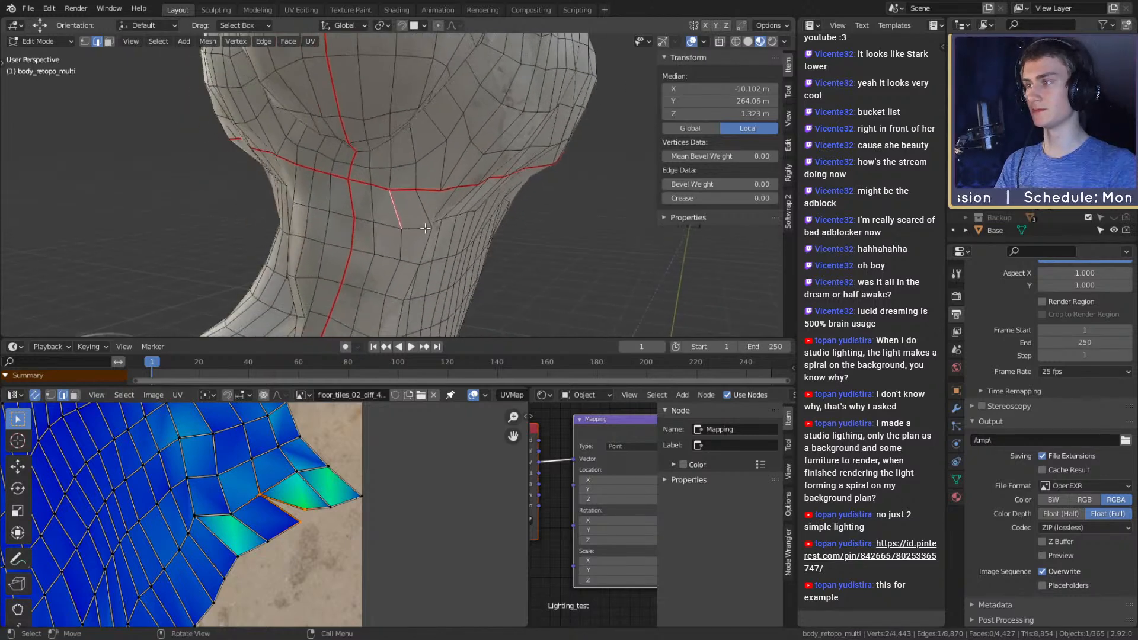
key(u)
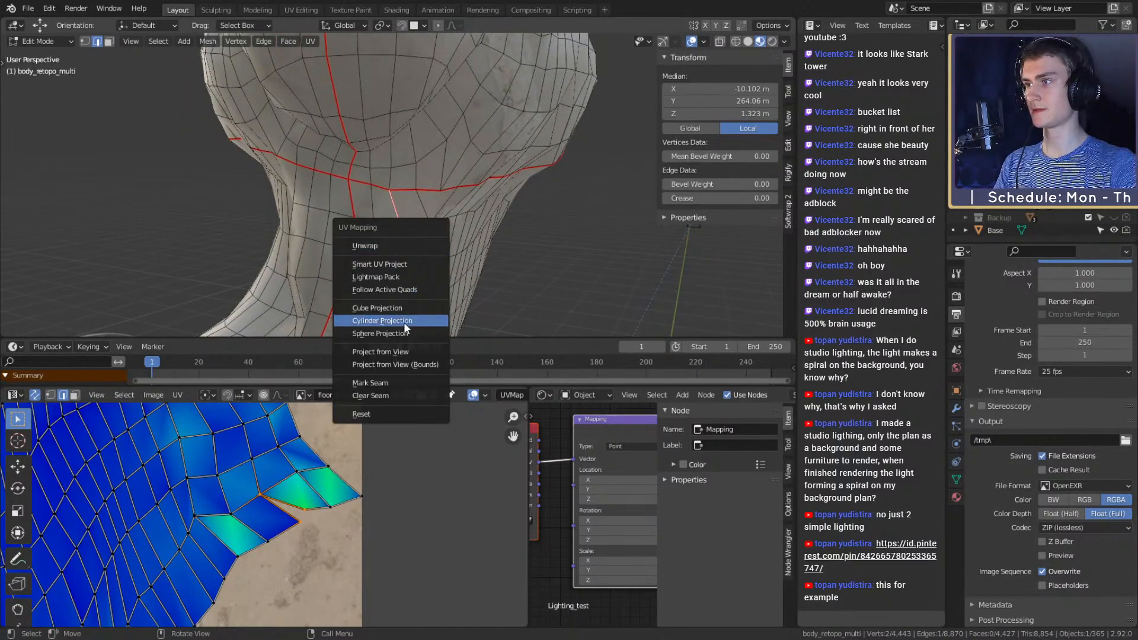
click(373, 385)
key(a)
key(u)
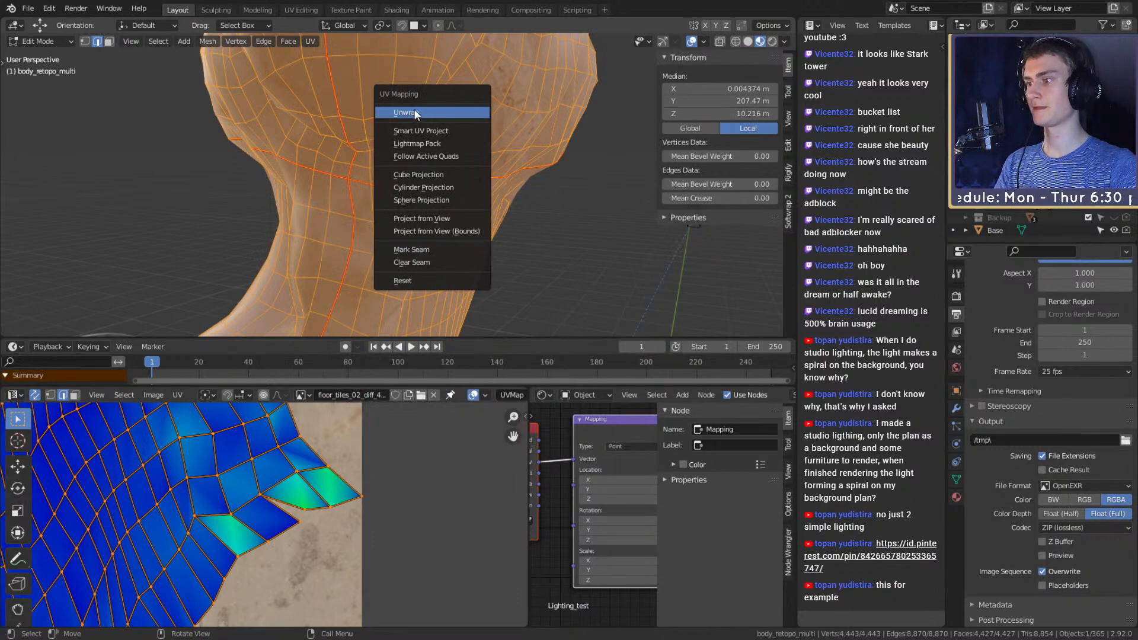
key(Return)
Examine the stretch colours across the head's UV island, including the face, ear cuts, rounded lobes and pointed nape corner
scroll(264, 488, down, 8)
middle_drag(243, 522, 285, 441)
scroll(285, 450, down, 2)
mouse_move(249, 486)
middle_down()
mouse_move(305, 520)
mouse_move(251, 484)
middle_up()
scroll(305, 523, up, 4)
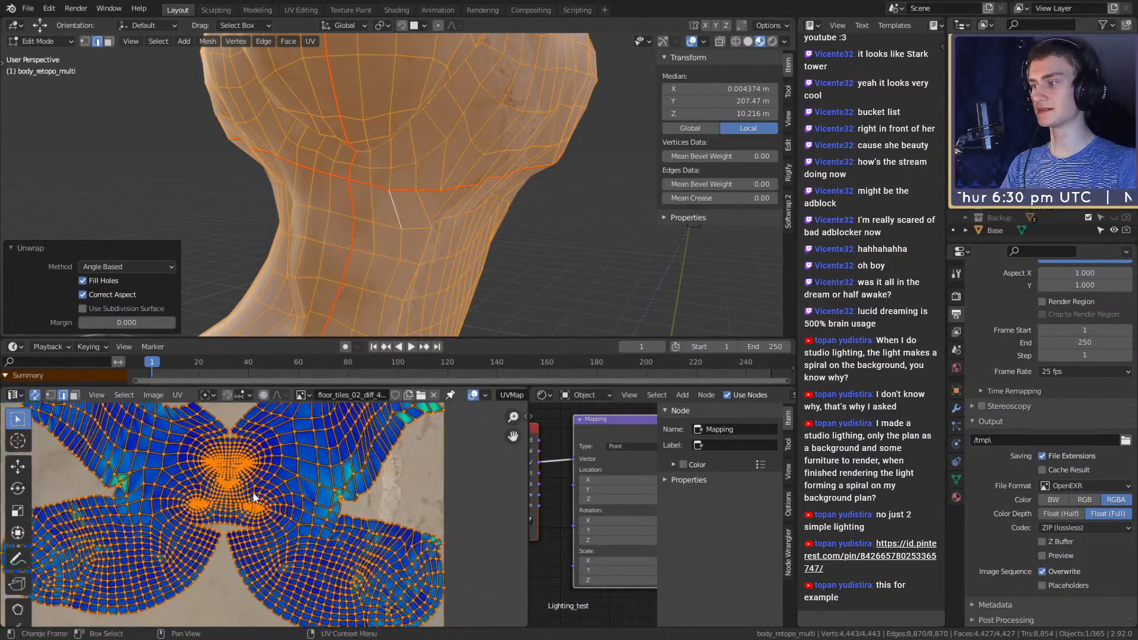
scroll(250, 483, up, 3)
scroll(301, 483, down, 4)
middle_drag(380, 498, 488, 496)
scroll(304, 501, down, 2)
scroll(424, 460, up, 5)
middle_drag(425, 460, 340, 486)
scroll(311, 504, up, 3)
scroll(311, 504, up, 1)
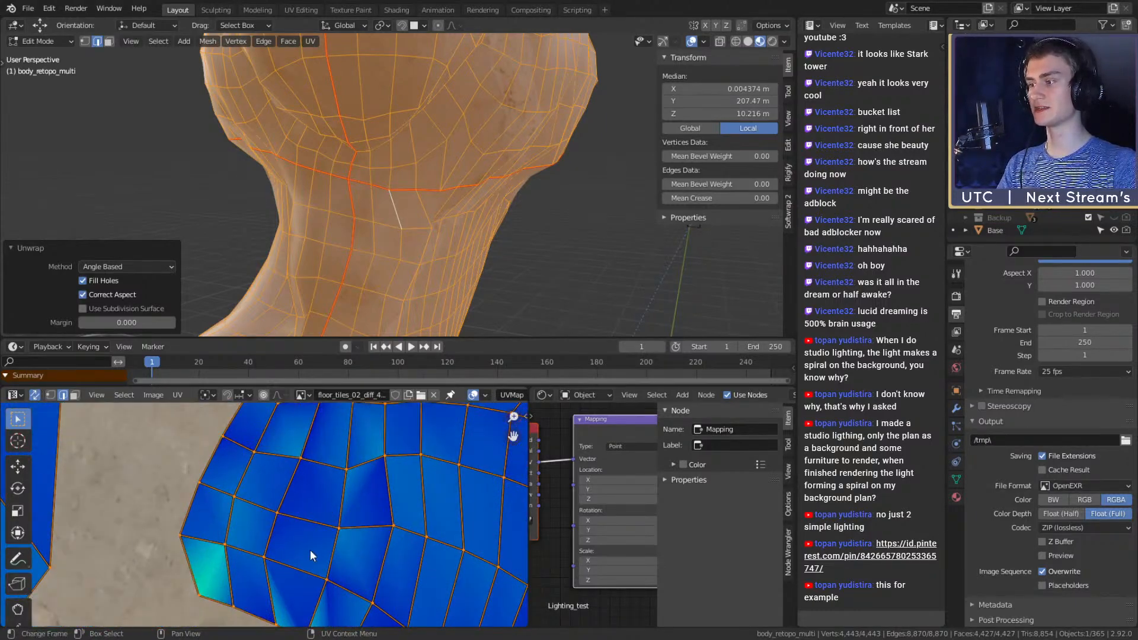
scroll(313, 555, down, 5)
shift+middle_drag(313, 551, 275, 439)
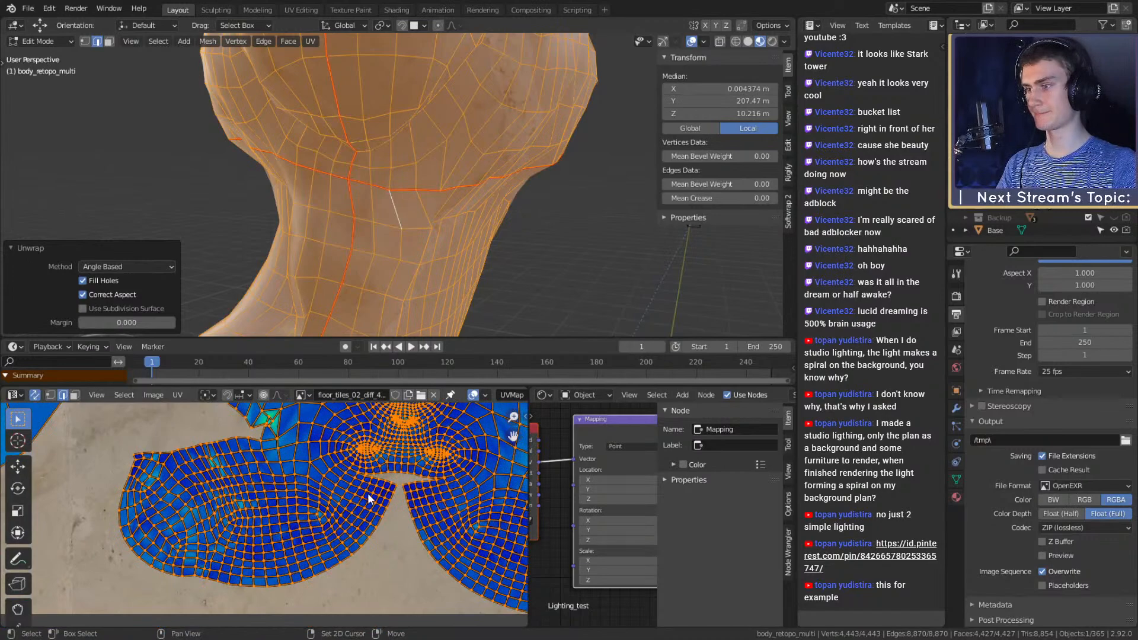
middle_drag(479, 503, 317, 500)
scroll(318, 500, down, 2)
middle_drag(393, 491, 293, 478)
scroll(292, 478, up, 5)
middle_drag(323, 604, 308, 545)
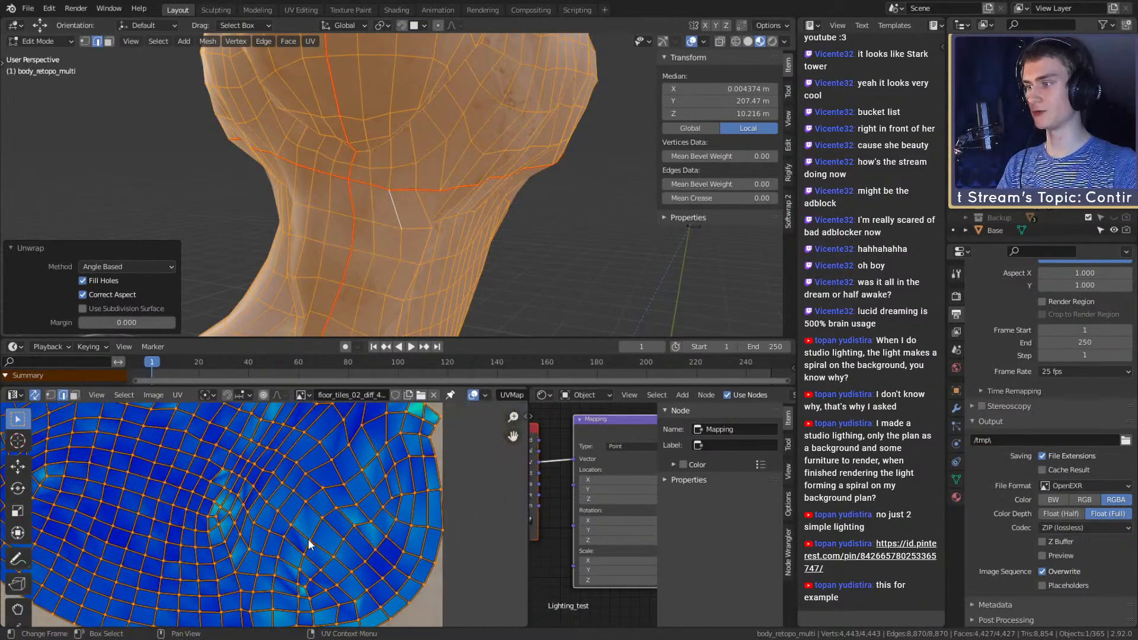
scroll(279, 533, down, 4)
middle_drag(272, 470, 330, 543)
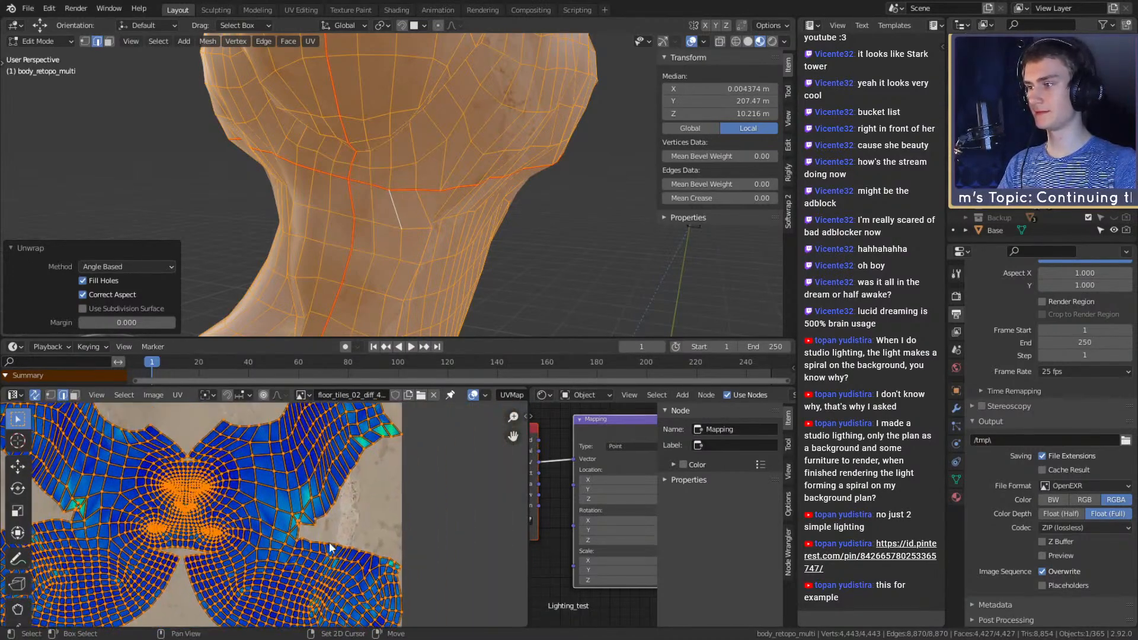
middle_drag(316, 486, 283, 530)
scroll(282, 529, up, 8)
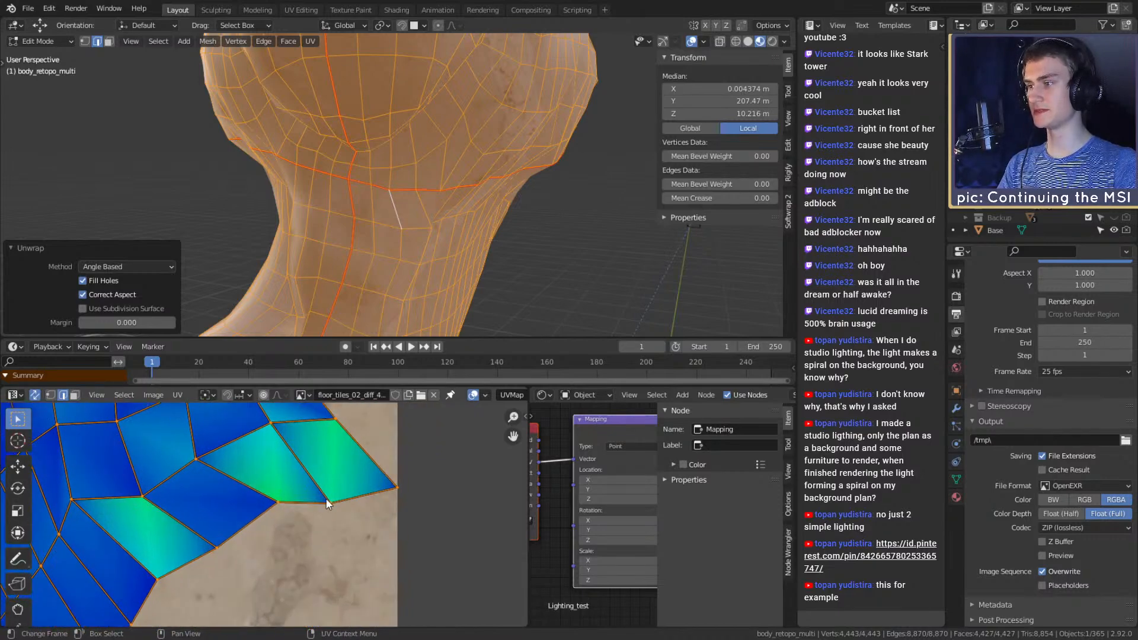
Select edges of the stretched green faces at the island's pointed corner to locate them beside the vertical neck seam
click(351, 441)
scroll(409, 237, down, 1)
mouse_move(413, 205)
middle_down()
mouse_move(441, 198)
mouse_move(428, 219)
middle_up()
scroll(441, 198, up, 2)
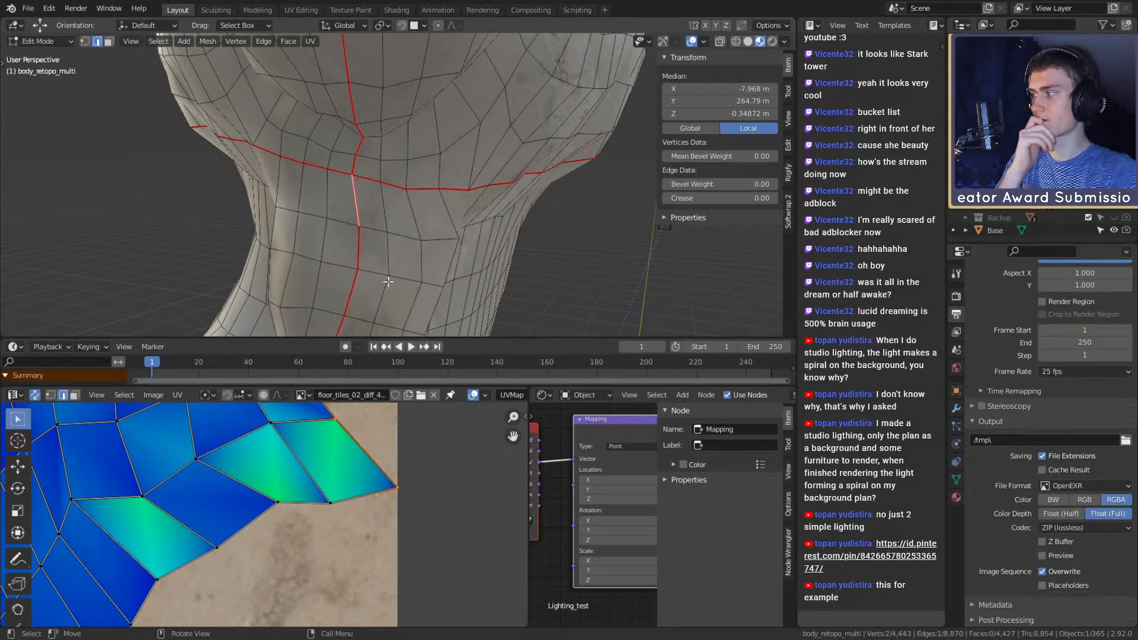
middle_drag(411, 287, 320, 190)
scroll(334, 496, down, 3)
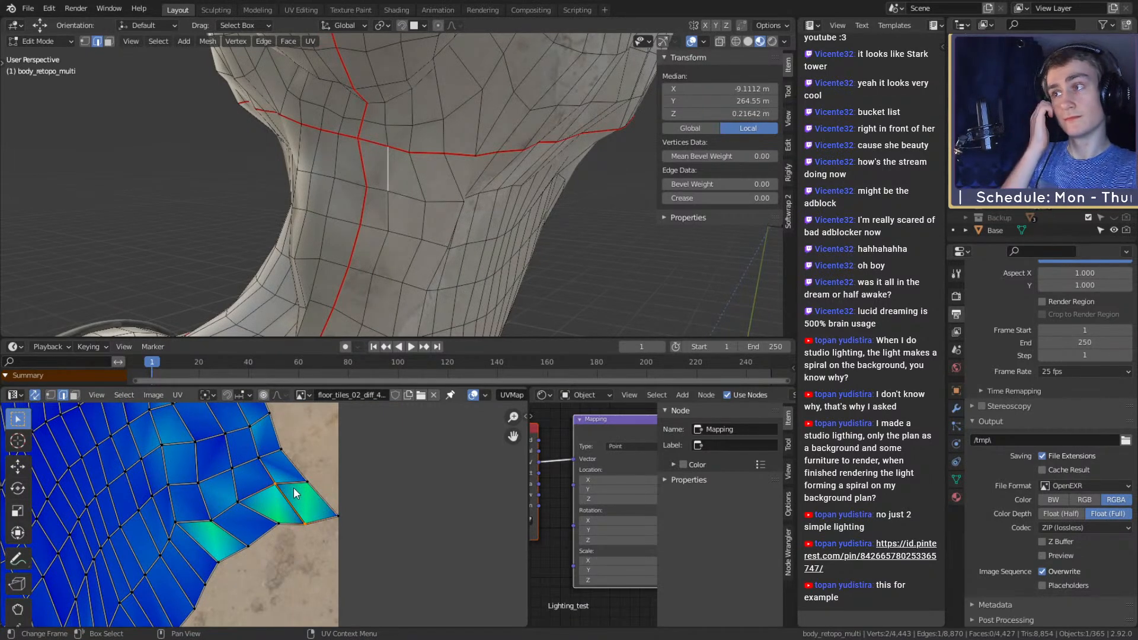
middle_drag(429, 221, 405, 190)
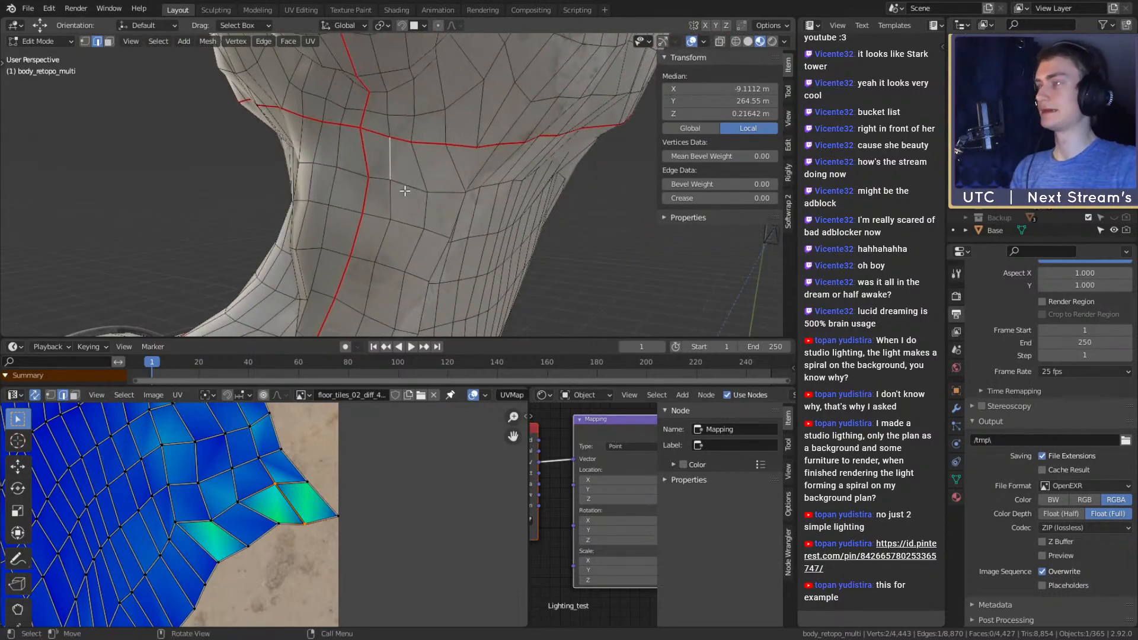
Examine the torso's UV island and the matching chest and shoulder topology for places to cut new seams
scroll(405, 191, down, 8)
scroll(252, 474, down, 8)
middle_drag(142, 482, 357, 556)
scroll(351, 486, down, 5)
scroll(346, 475, up, 5)
middle_drag(488, 246, 418, 188)
scroll(395, 191, up, 4)
scroll(379, 199, down, 3)
scroll(414, 203, up, 4)
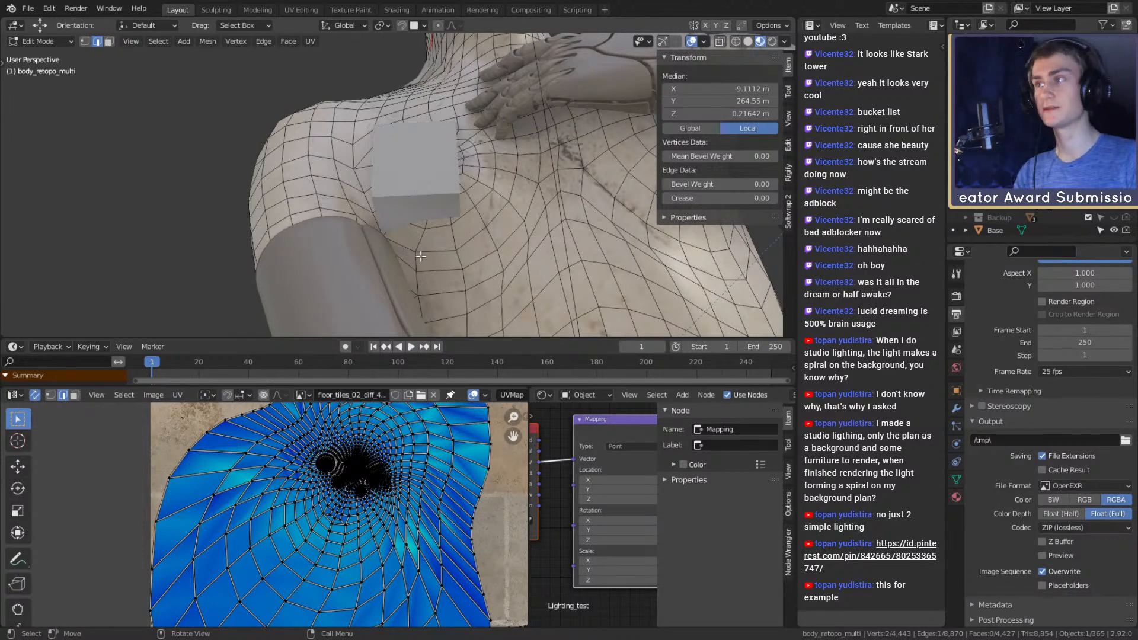
middle_drag(415, 248, 476, 244)
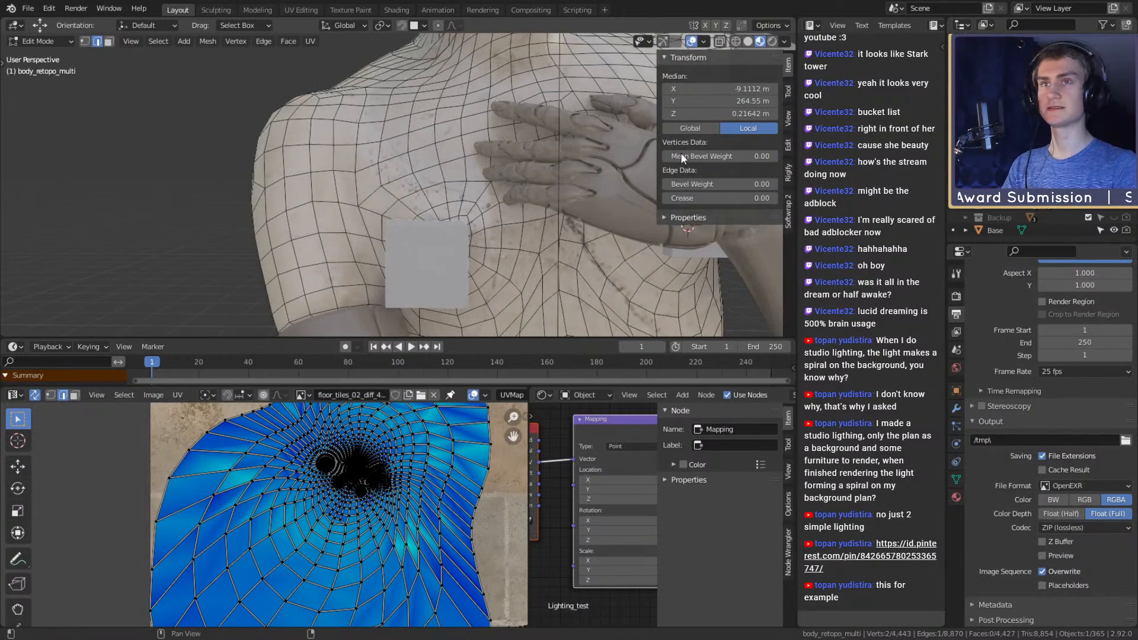
scroll(551, 189, down, 4)
middle_drag(511, 195, 553, 198)
scroll(358, 170, up, 5)
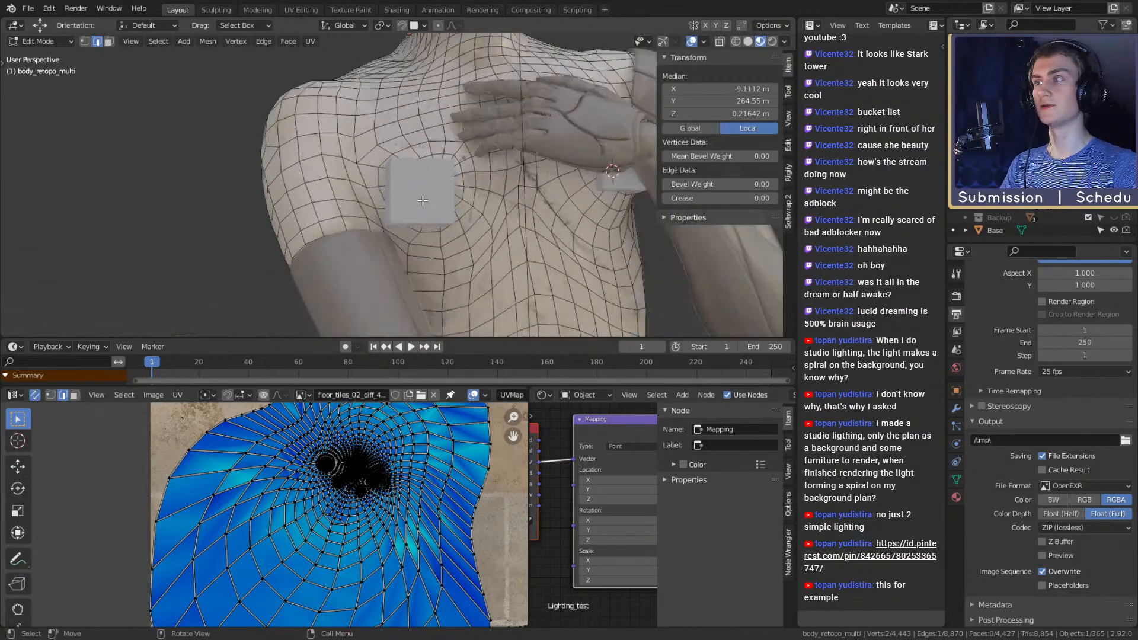
Mark a five-edge path across the top of one shoulder to the neck seam as a seam
middle_drag(376, 195, 484, 193)
middle_drag(471, 151, 444, 188)
scroll(476, 156, up, 1)
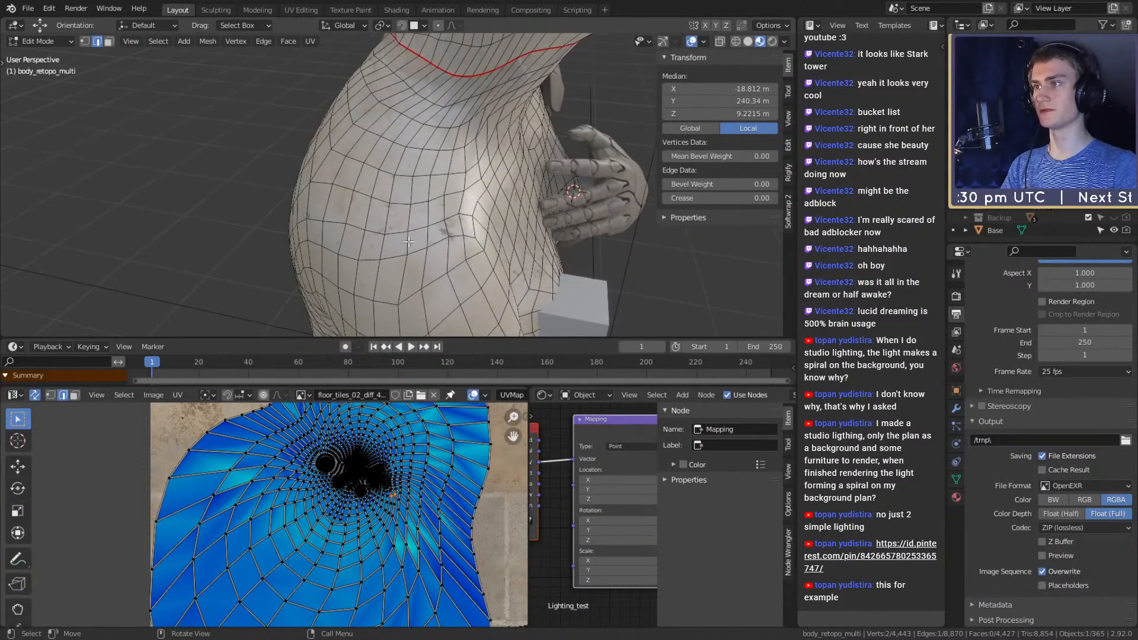
middle_drag(443, 217, 424, 160)
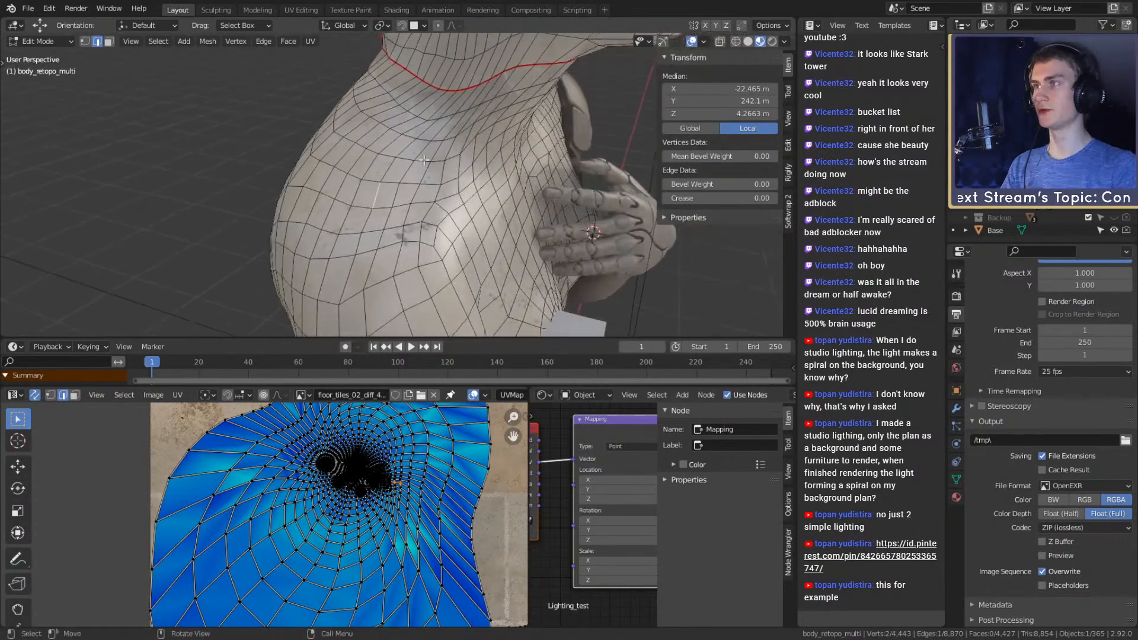
ctrl+click(456, 103)
key(u)
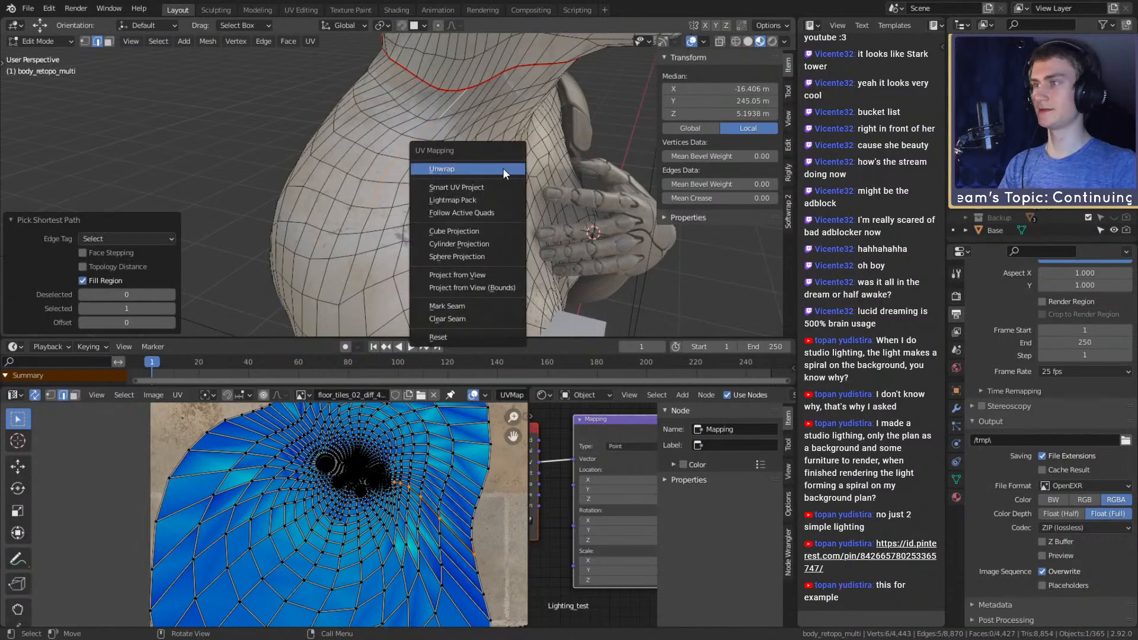
click(464, 304)
Mark a matching six-edge path over the opposite shoulder toward the neck seam as a seam
middle_drag(467, 268, 424, 207)
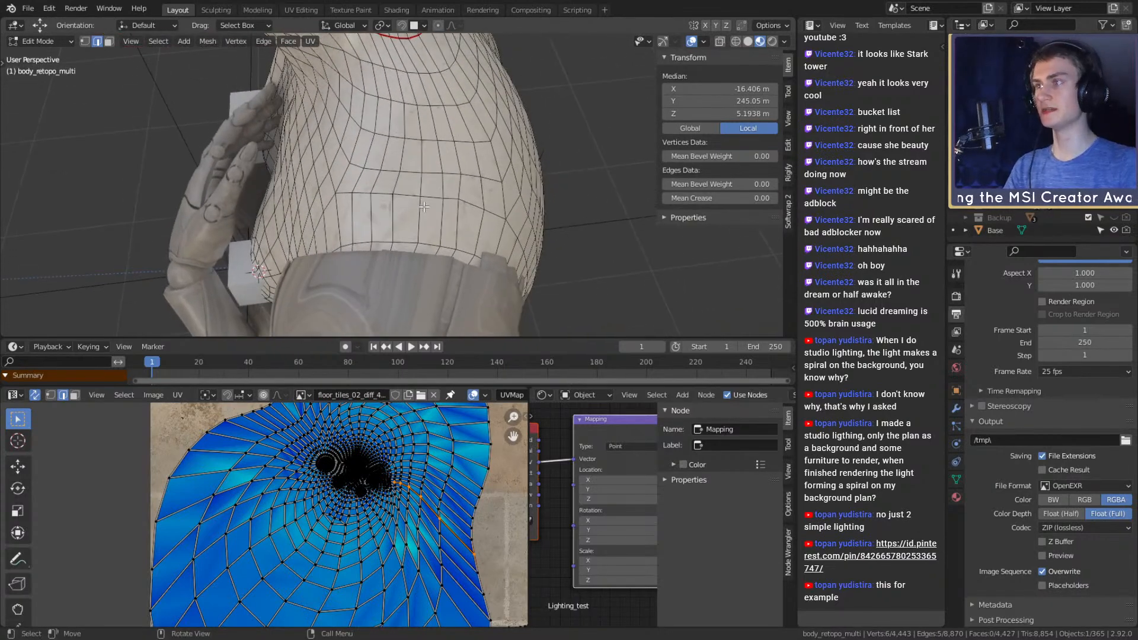
middle_drag(433, 114, 438, 170)
ctrl+click(410, 116)
key(u)
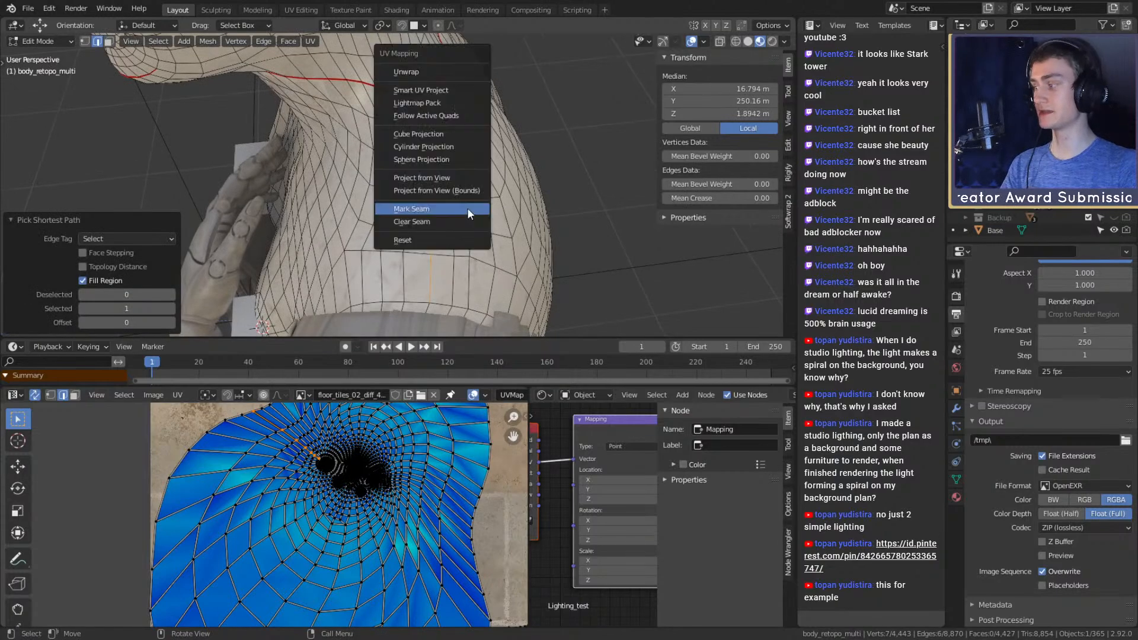
click(409, 209)
Try edge paths across the front of the first shoulder for another seam, undoing the last path selection
scroll(380, 246, down, 3)
middle_drag(380, 246, 383, 145)
shift+middle_drag(418, 284, 433, 259)
scroll(396, 146, up, 2)
scroll(396, 146, up, 1)
click(399, 170)
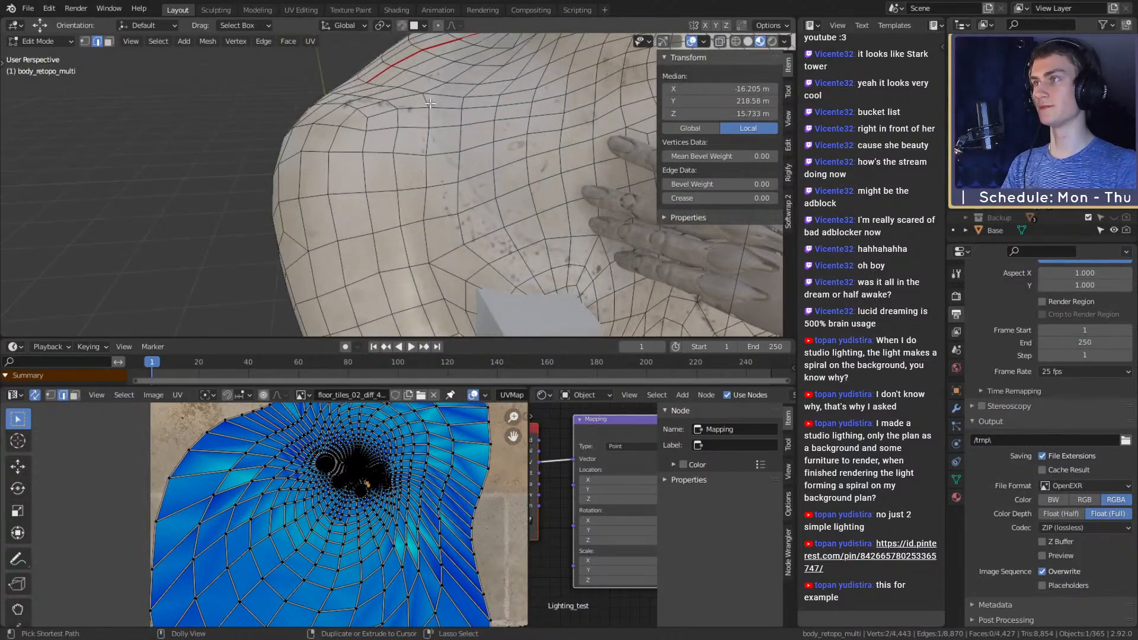
ctrl+click(431, 109)
middle_drag(431, 108, 557, 131)
shift+click(452, 184)
ctrl+click(445, 124)
middle_drag(444, 124, 439, 231)
key(ctrl+z)
key(u)
click(384, 205)
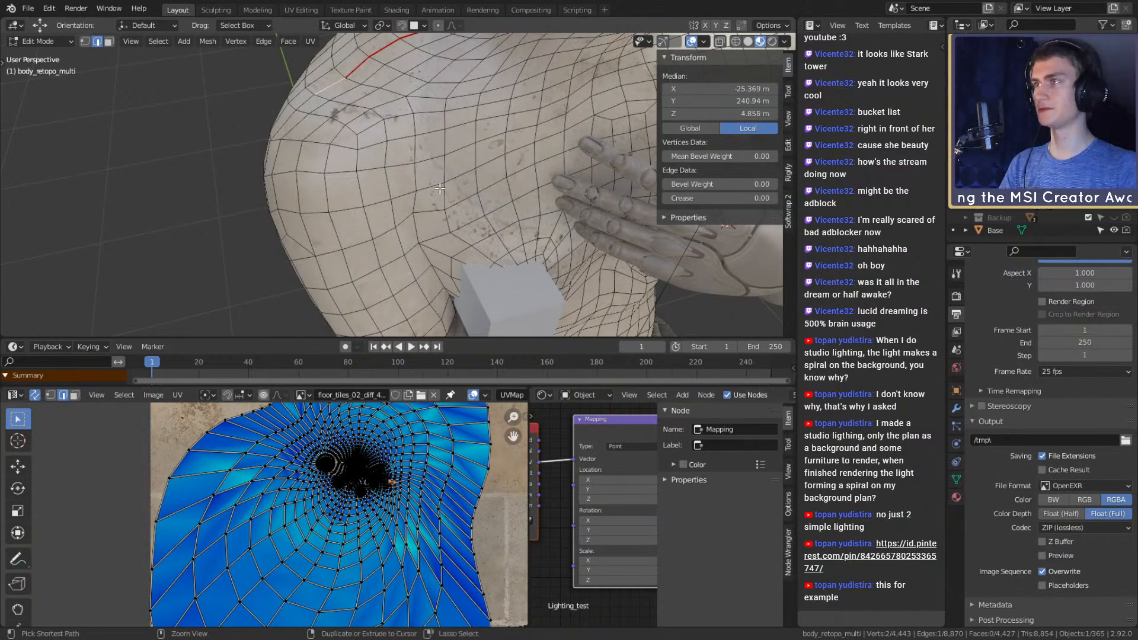
Mark a closed edge path running over the first shoulder, down its front and back and through the armpit, as a seam
middle_drag(441, 259, 412, 205)
middle_drag(412, 245, 505, 136)
ctrl+click(427, 137)
shift+click(427, 137)
ctrl+click(396, 112)
middle_drag(400, 145, 425, 122)
shift+click(438, 118)
middle_drag(449, 188, 440, 160)
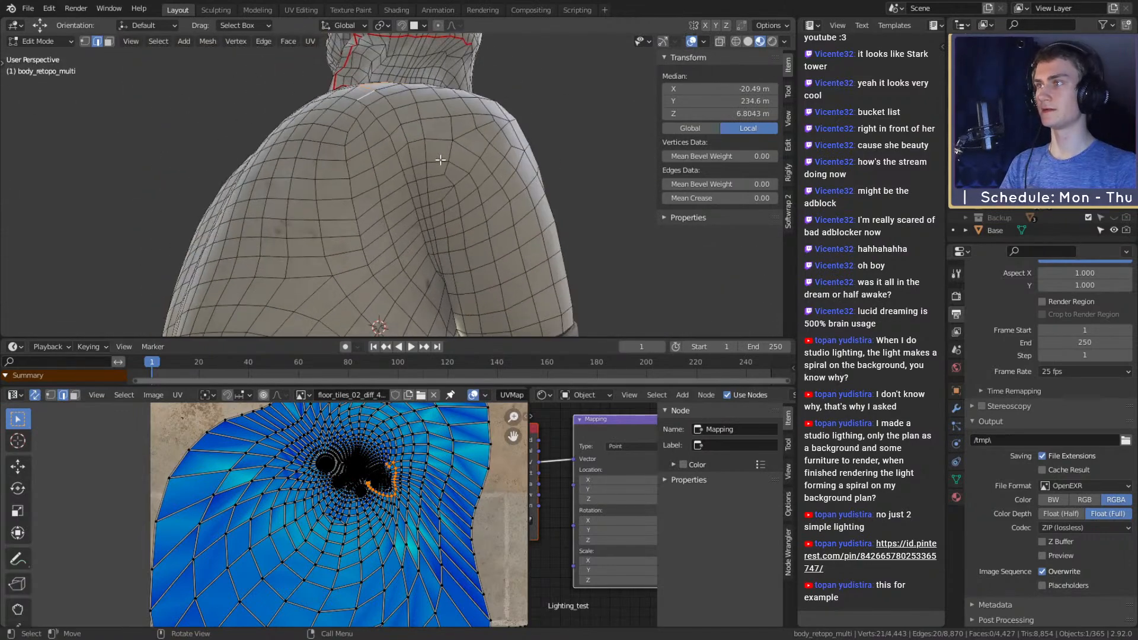
ctrl+shift+click(425, 247)
middle_drag(351, 119, 390, 150)
key(ctrl+z)
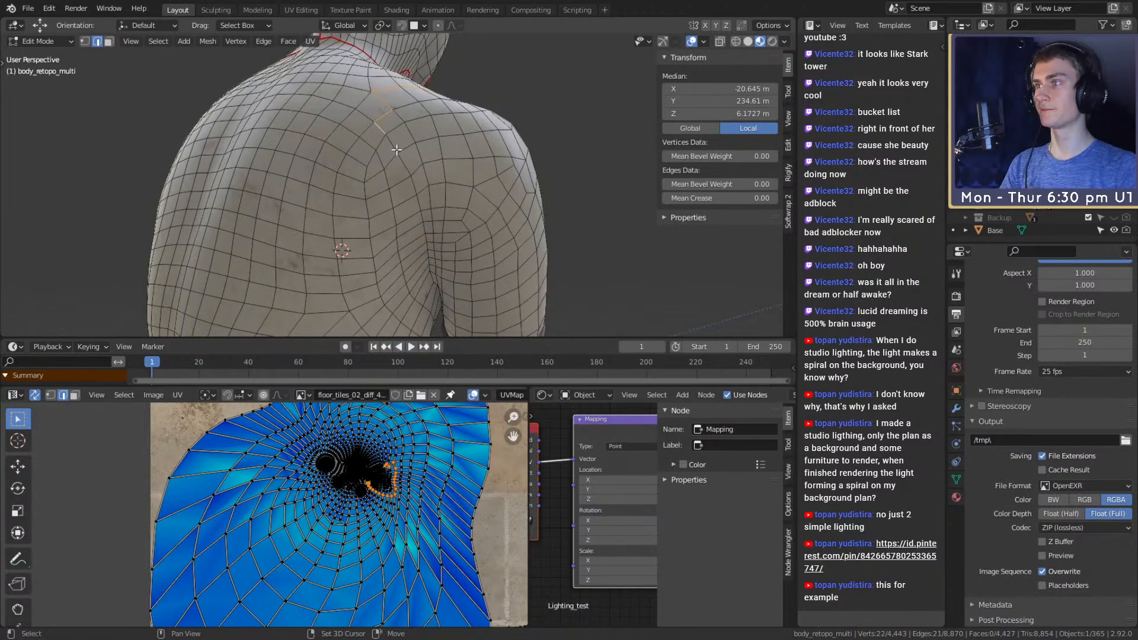
ctrl+click(425, 226)
middle_drag(425, 226, 470, 247)
ctrl+click(450, 250)
shift+click(455, 244)
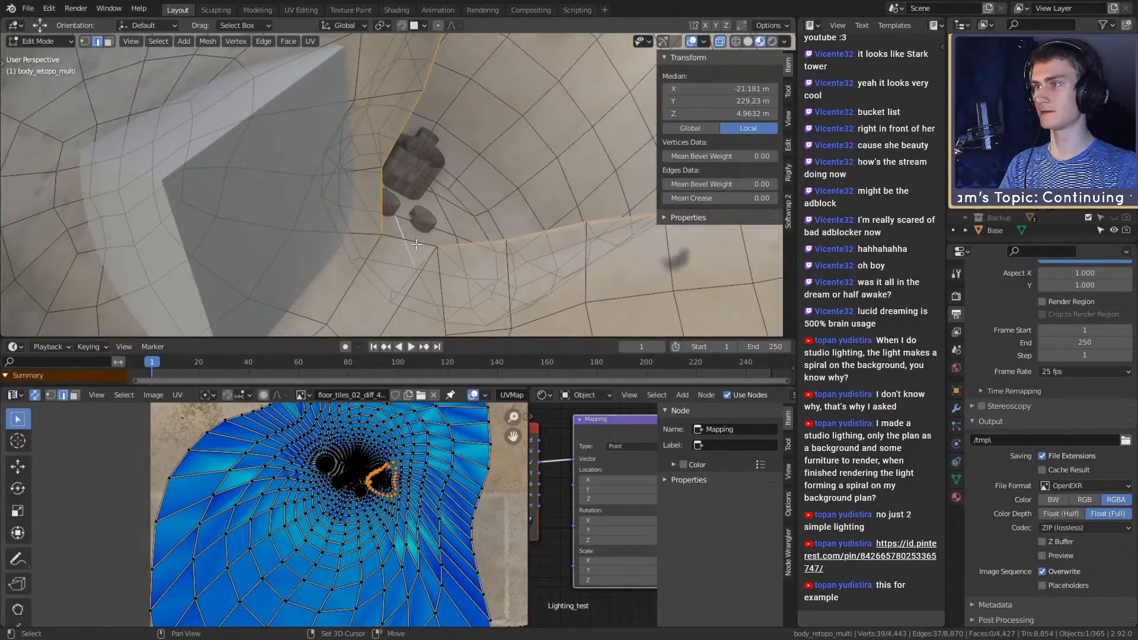
key(u)
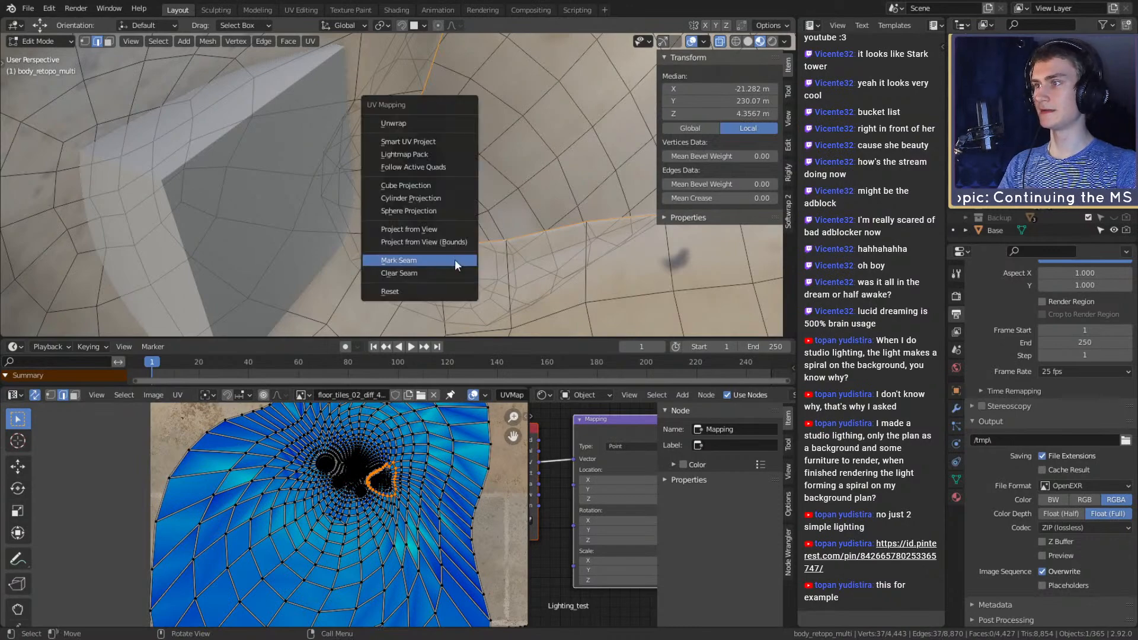
click(432, 259)
scroll(432, 257, down, 8)
middle_drag(439, 251, 486, 227)
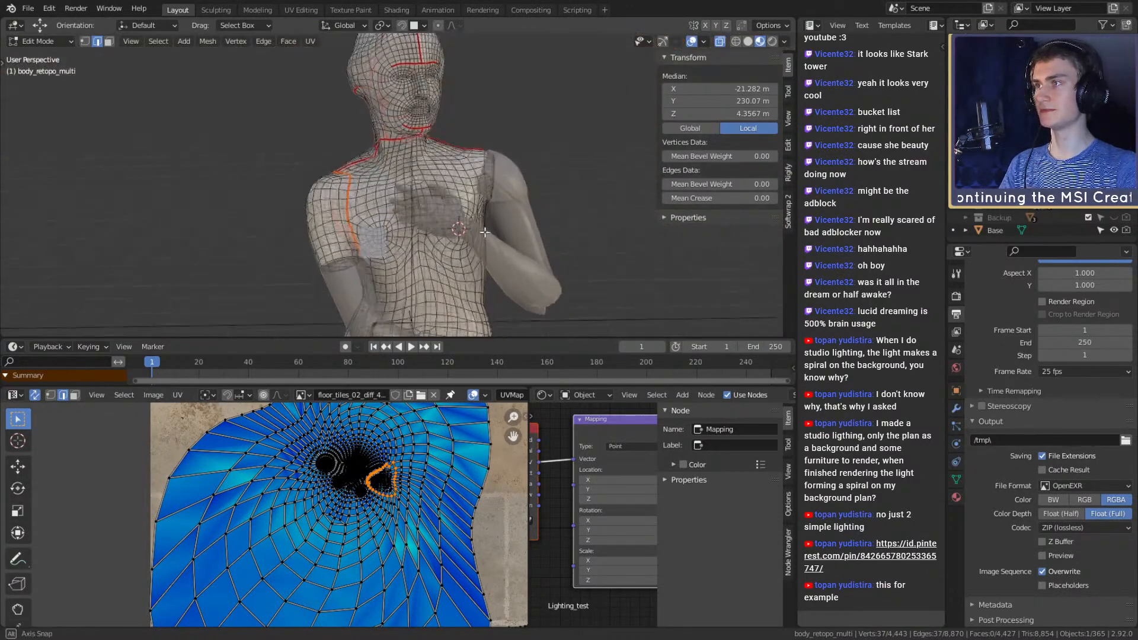
Unwrap the whole body mesh with the new shoulder seam
key(a)
key(u)
click(425, 91)
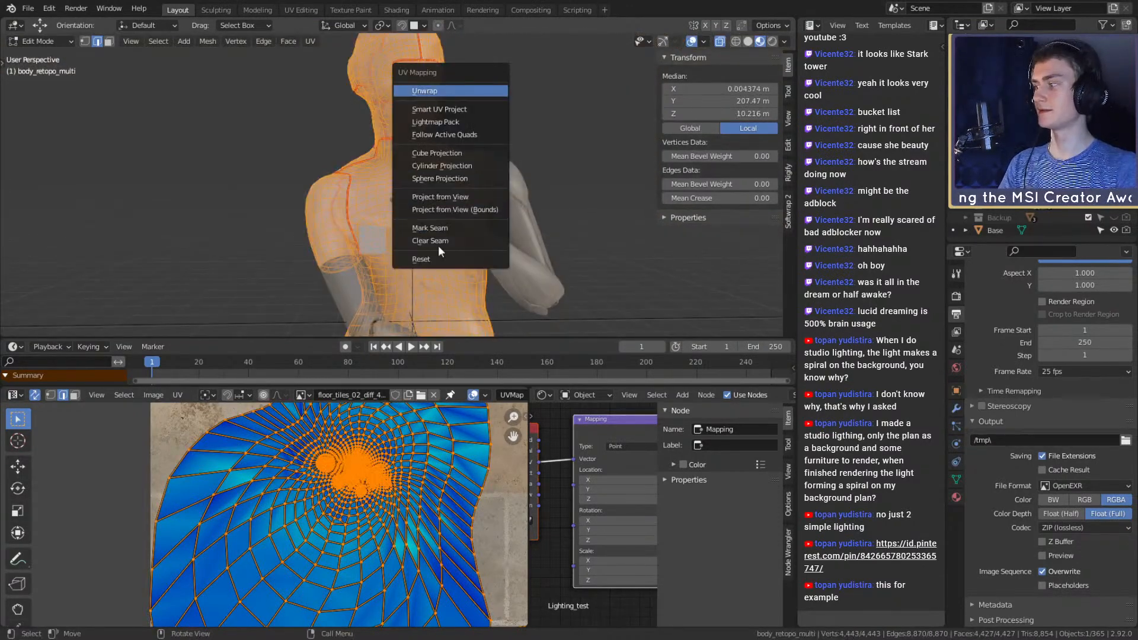
Examine the torso, shoulder and head UV islands for remaining stretching and densely packed areas
scroll(391, 492, up, 2)
middle_drag(264, 483, 342, 475)
scroll(416, 500, up, 8)
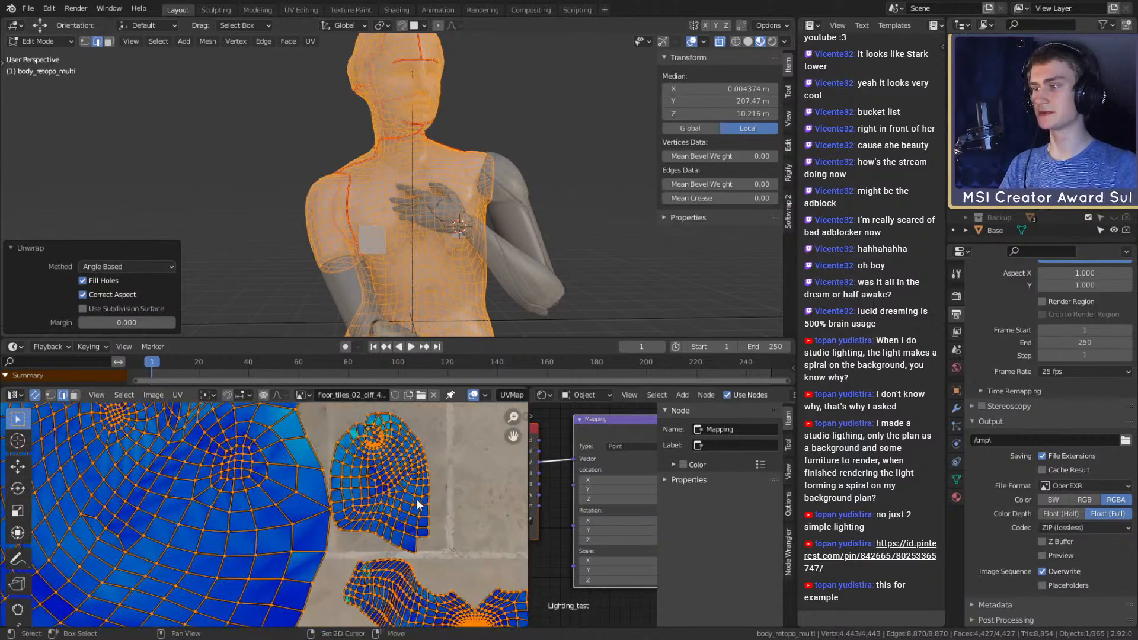
middle_drag(342, 515, 331, 551)
scroll(331, 550, down, 8)
middle_drag(345, 622, 330, 525)
scroll(329, 530, up, 5)
scroll(324, 538, down, 5)
middle_drag(240, 425, 388, 540)
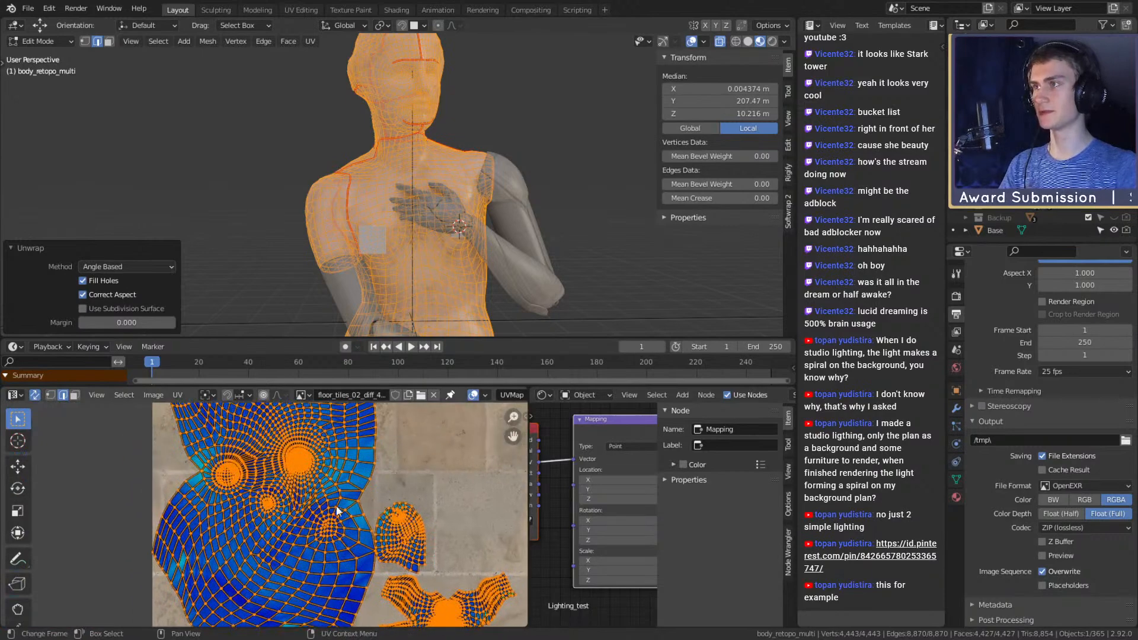
scroll(319, 503, up, 4)
middle_drag(306, 422, 335, 526)
scroll(337, 475, down, 4)
middle_drag(339, 461, 334, 481)
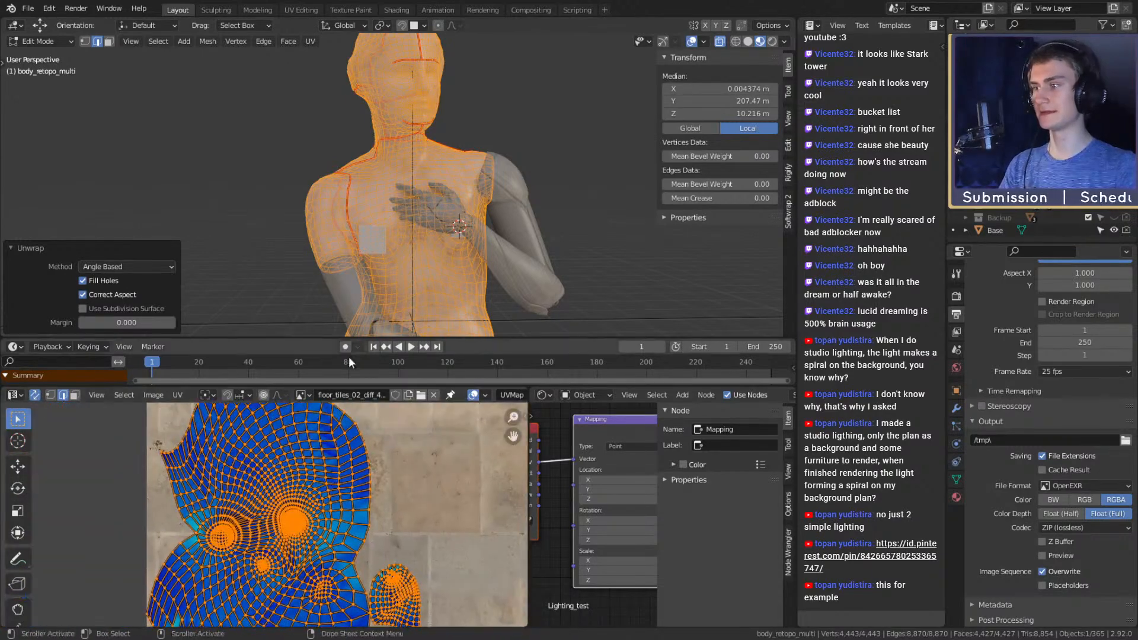
Mark the edge loop around the cut end of the first upper arm as a seam
middle_drag(439, 178, 464, 193)
key(alt+a)
scroll(464, 193, up, 10)
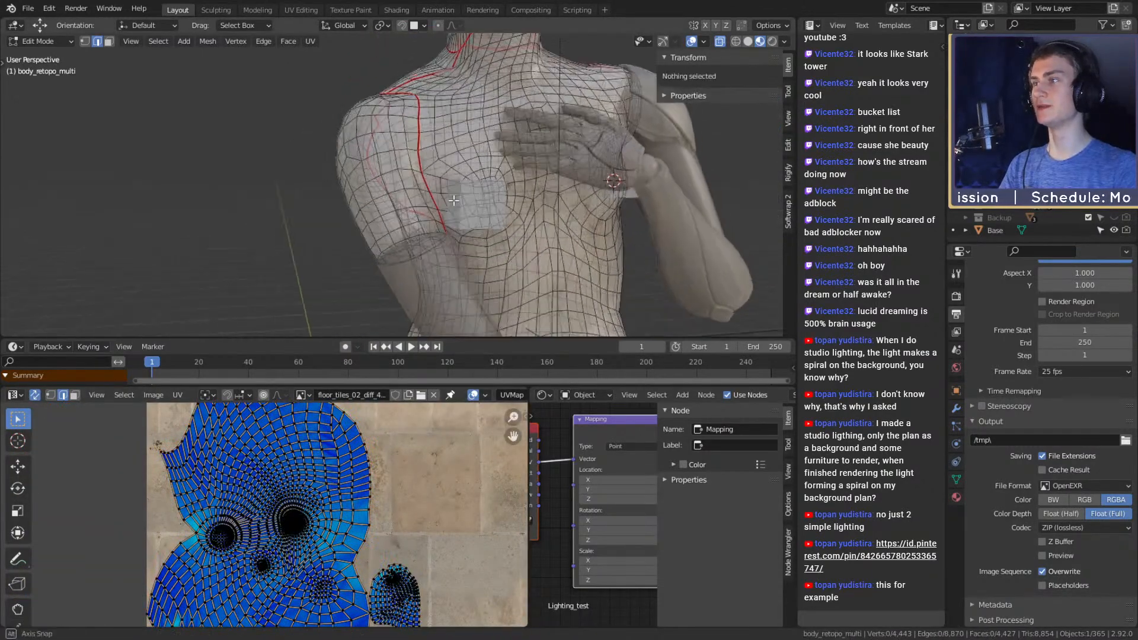
middle_drag(418, 202, 440, 216)
scroll(468, 200, up, 5)
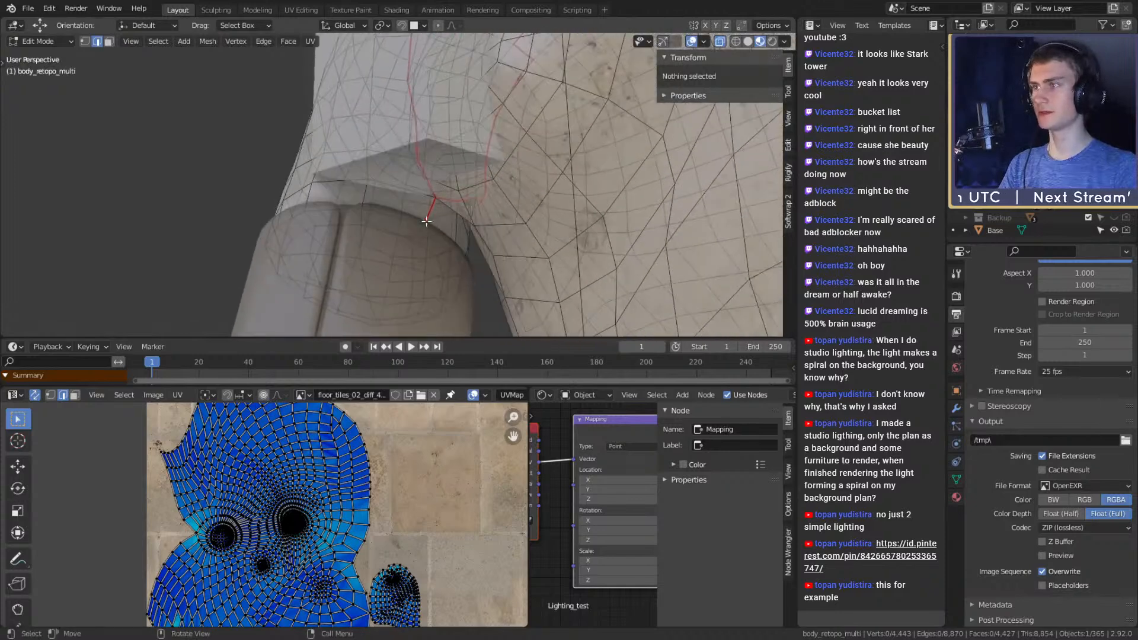
click(395, 214)
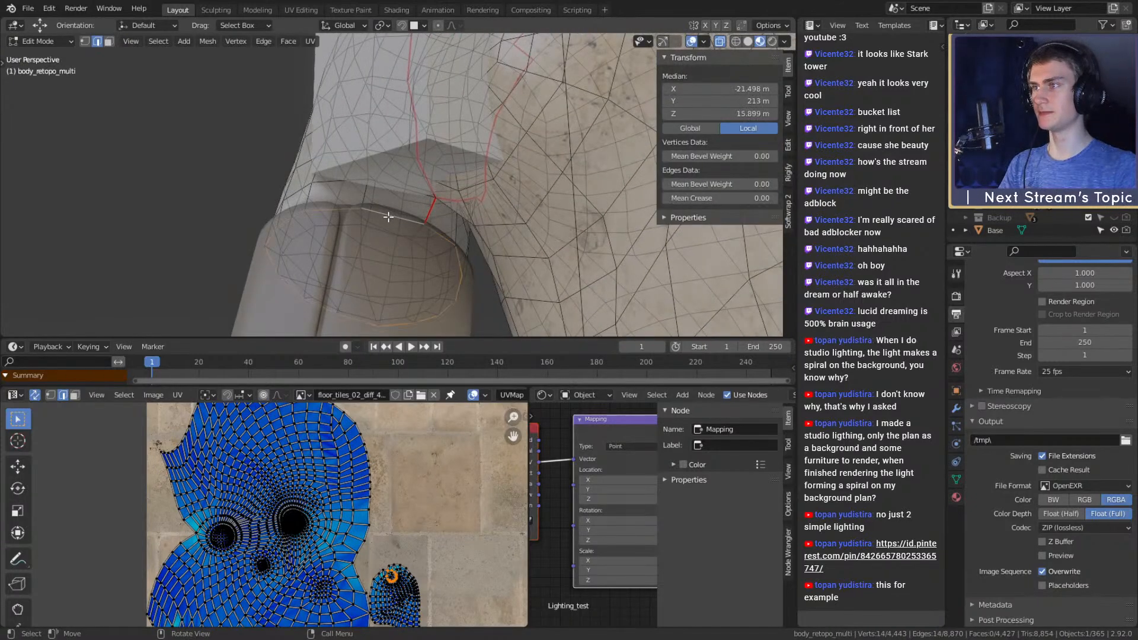
middle_drag(454, 244, 463, 220)
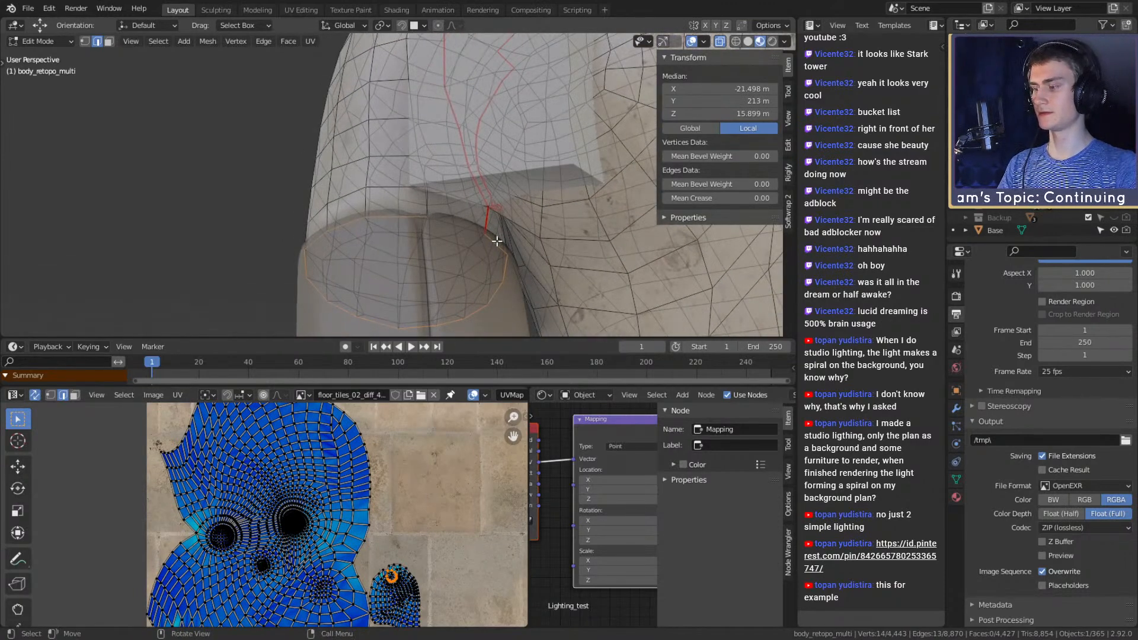
right_click(496, 240)
click(435, 374)
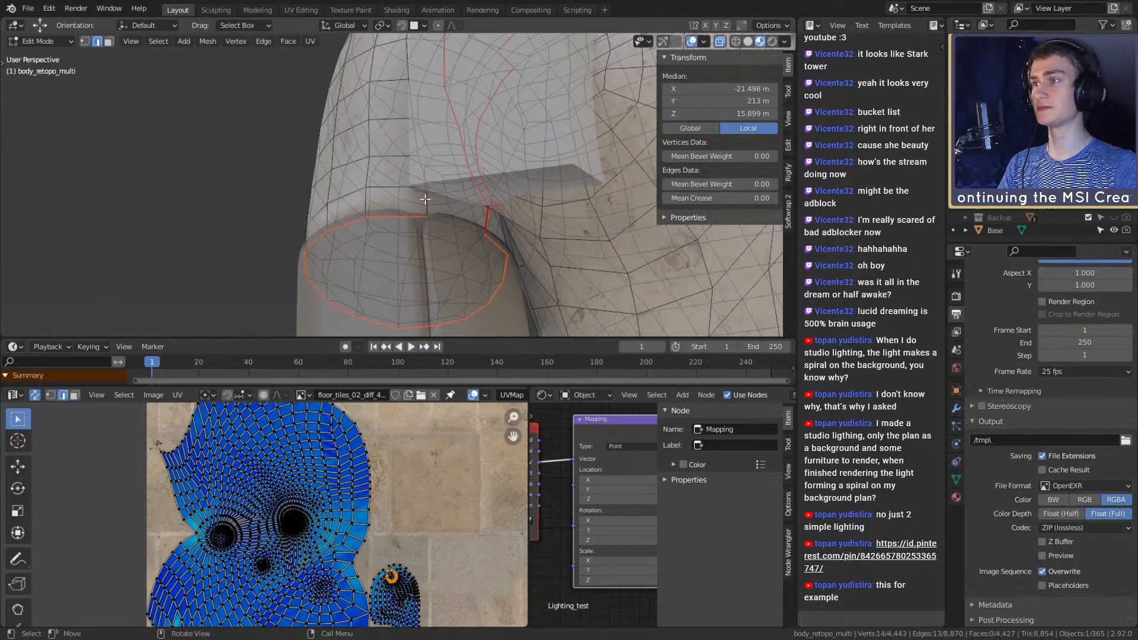
Unwrap the whole body mesh again and check the separated upper-arm and end-cap islands
key(a)
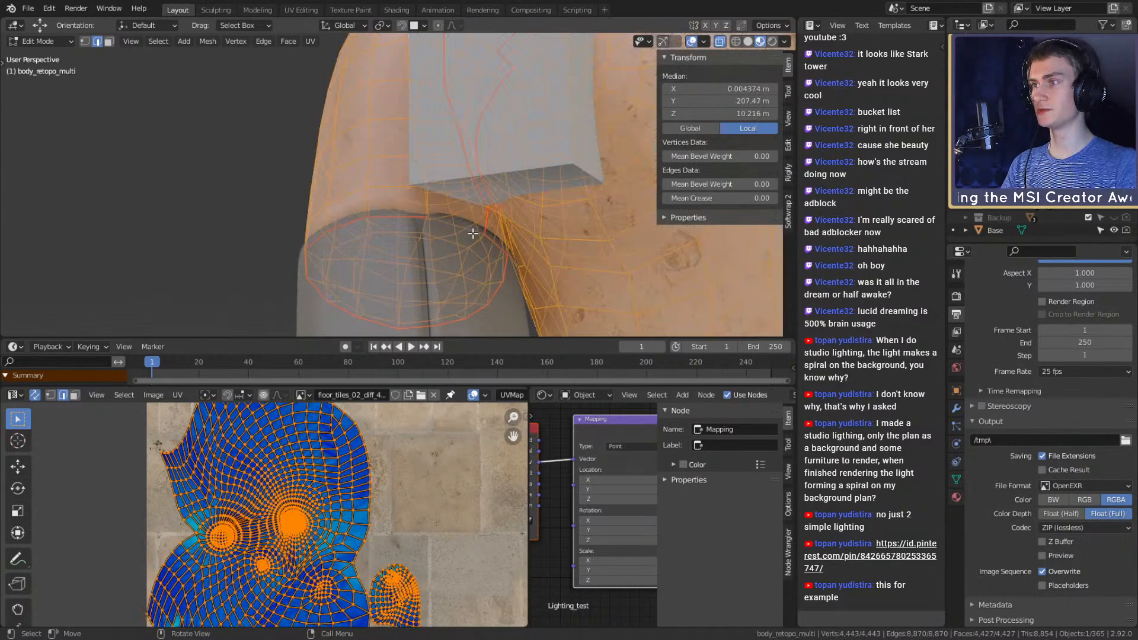
key(u)
key(Return)
scroll(374, 516, up, 5)
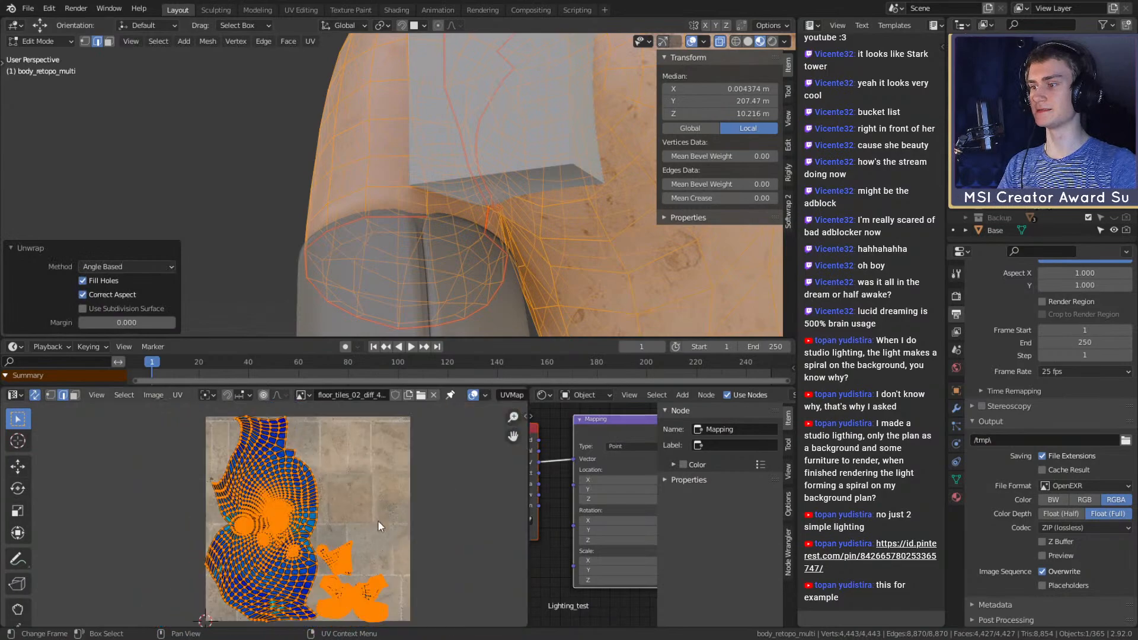
scroll(423, 511, down, 3)
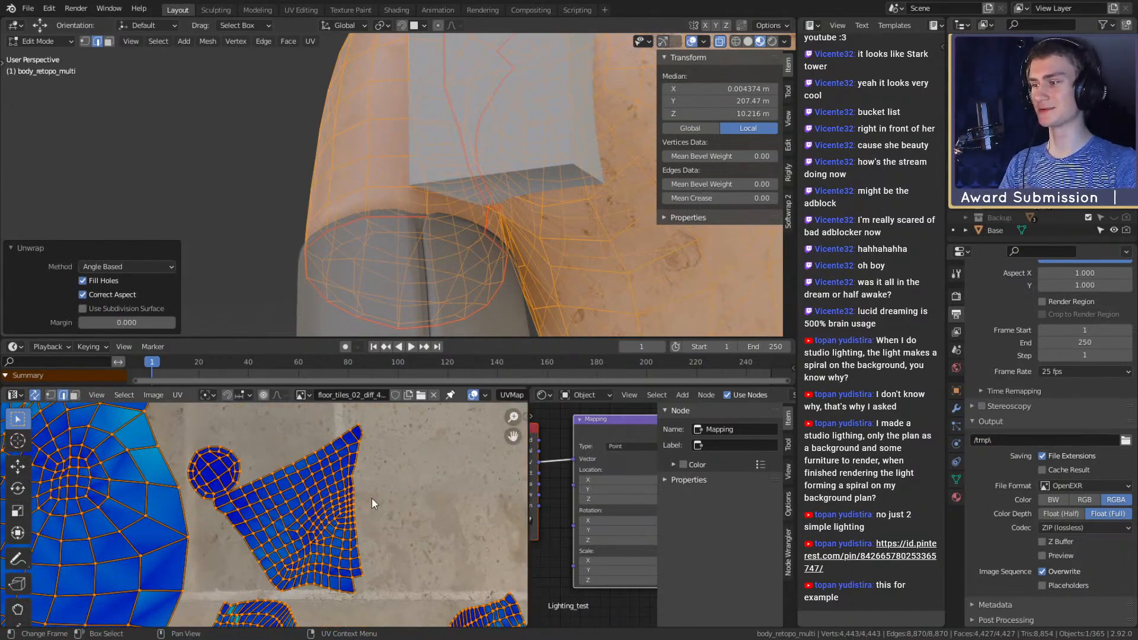
scroll(369, 500, down, 7)
scroll(329, 216, down, 5)
Mark the edge loop around the opposite shoulder's arm opening as a seam
middle_drag(329, 216, 498, 204)
scroll(372, 196, down, 4)
click(563, 153)
shift+middle_drag(533, 137, 468, 231)
scroll(474, 189, up, 4)
shift+middle_drag(468, 231, 472, 194)
alt+click(476, 211)
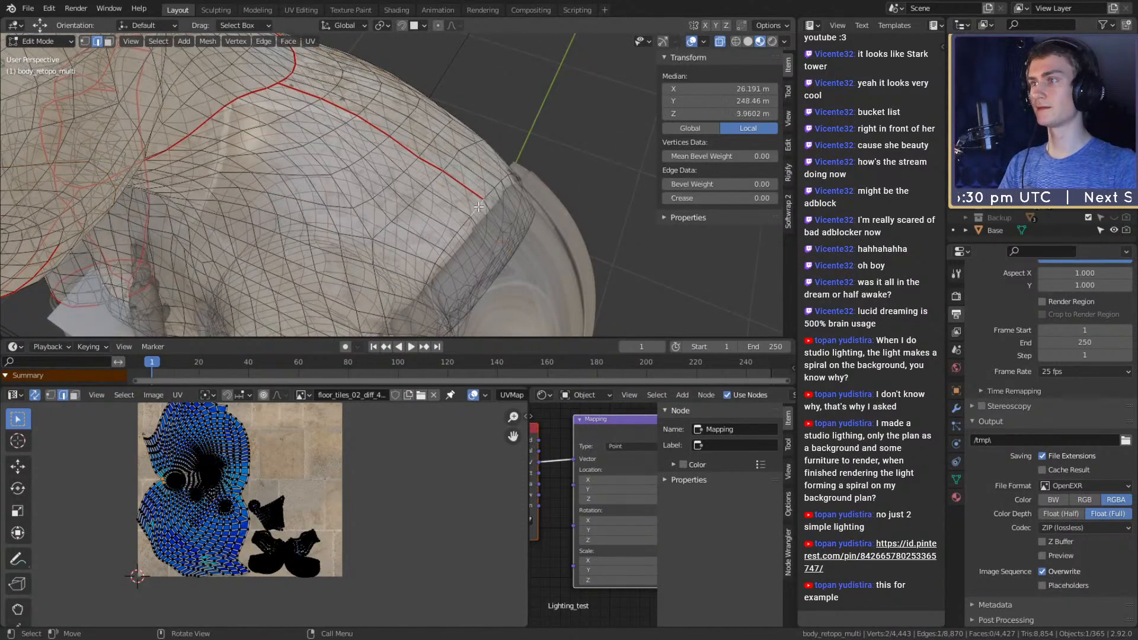
middle_drag(481, 209, 438, 203)
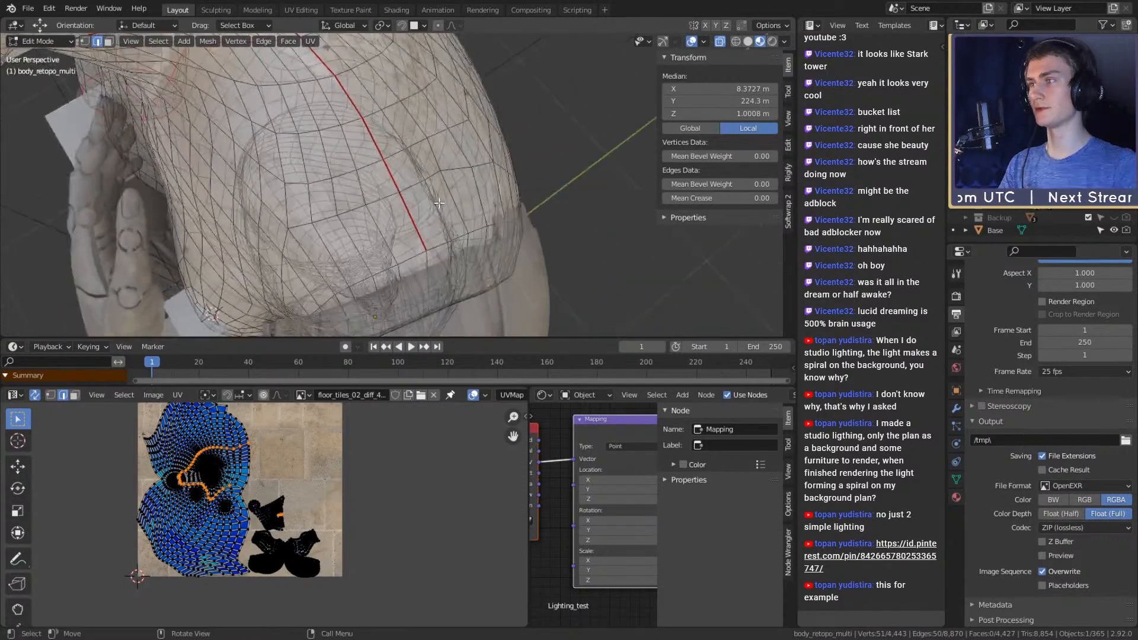
alt+click(411, 259)
middle_drag(432, 262, 489, 240)
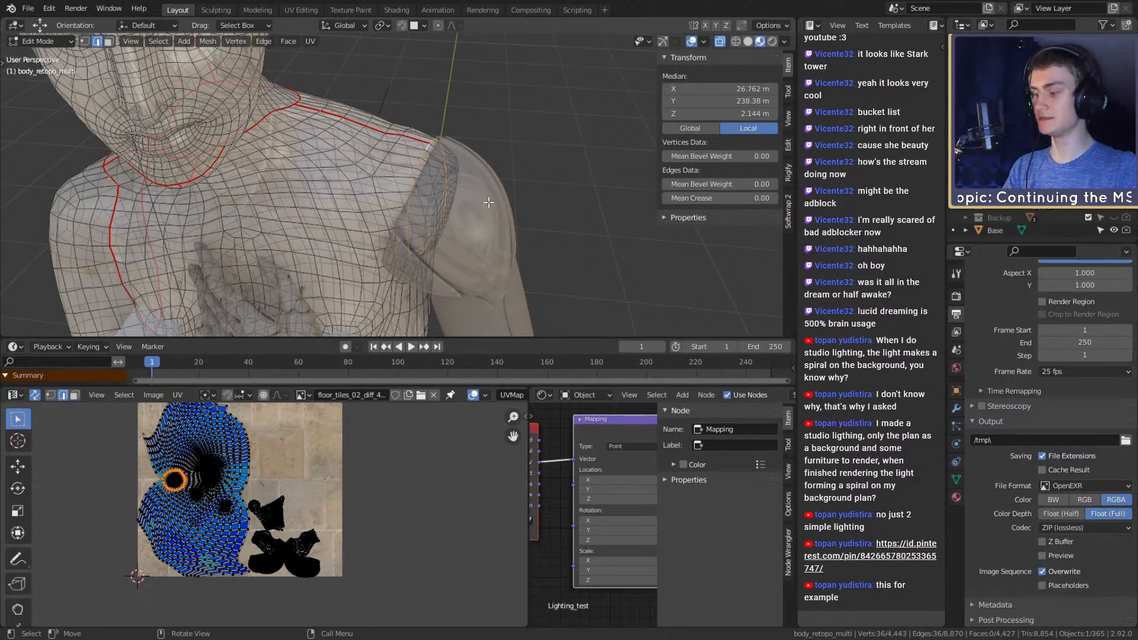
key(u)
click(435, 338)
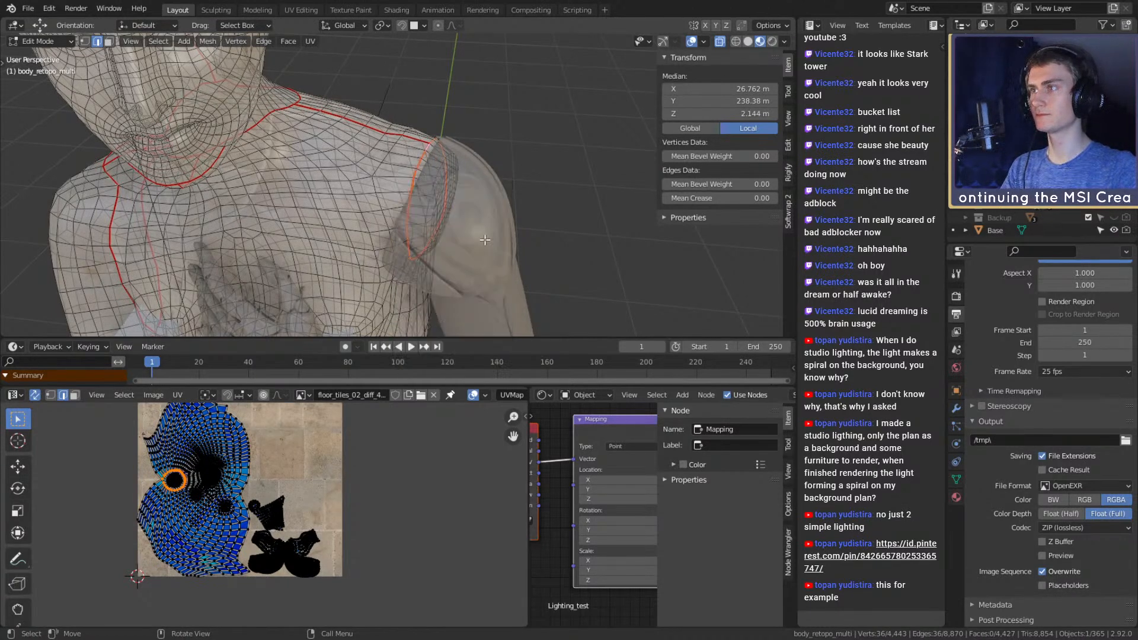
Unwrap the whole body mesh with the arm-opening seam and check the resulting islands
key(a)
key(u)
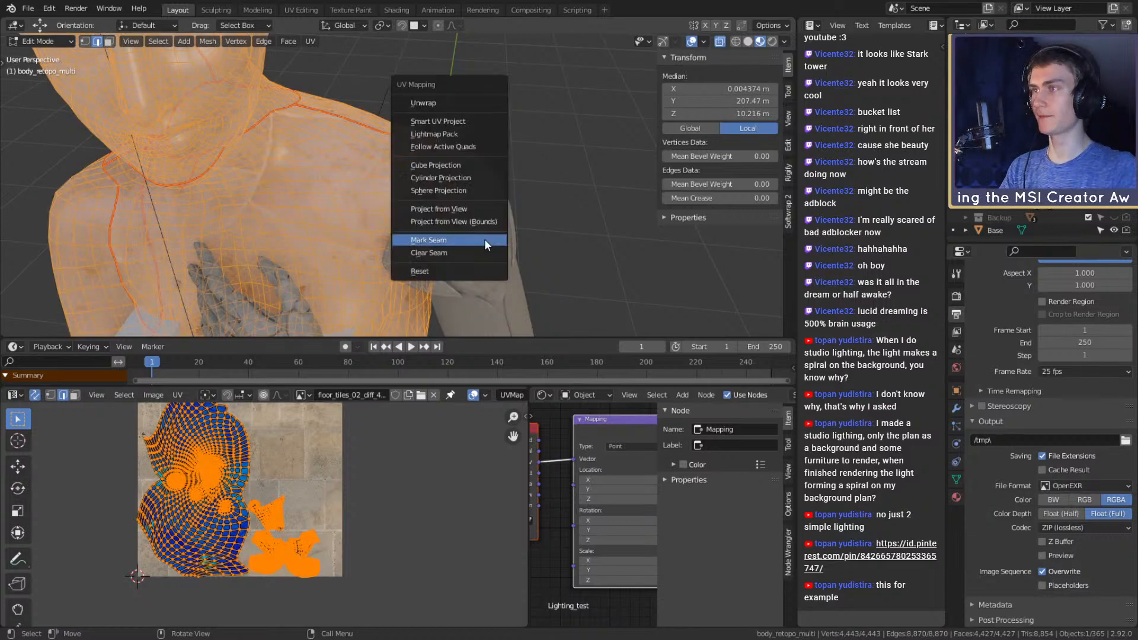
click(420, 102)
scroll(283, 480, up, 5)
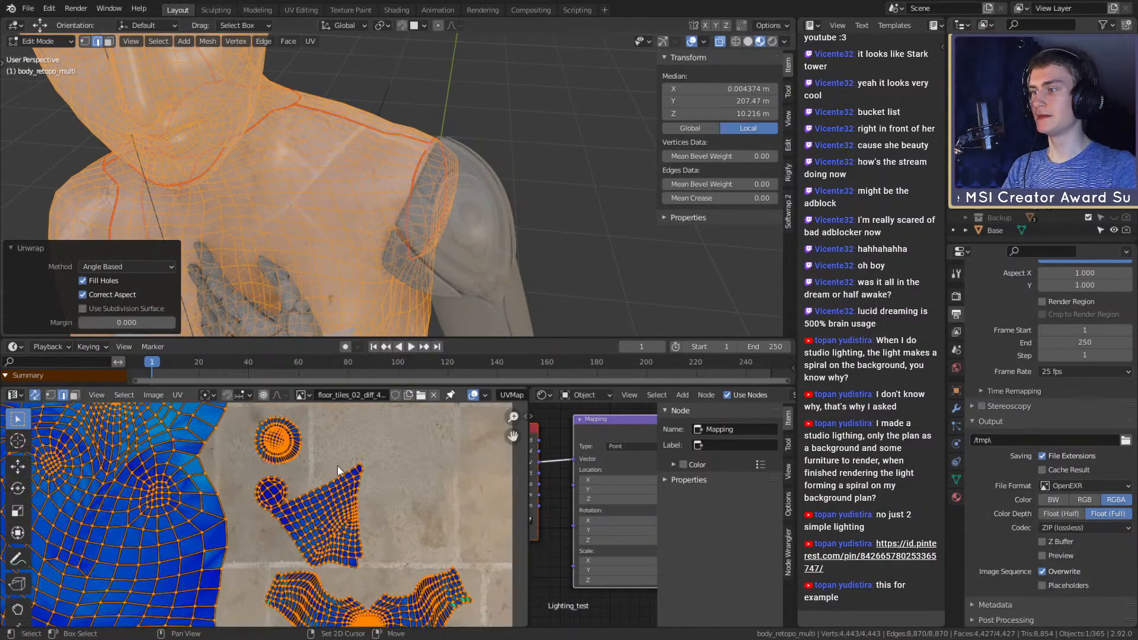
scroll(310, 519, down, 4)
click(436, 499)
scroll(304, 504, up, 6)
middle_drag(303, 503, 358, 533)
scroll(358, 528, down, 2)
scroll(357, 527, down, 3)
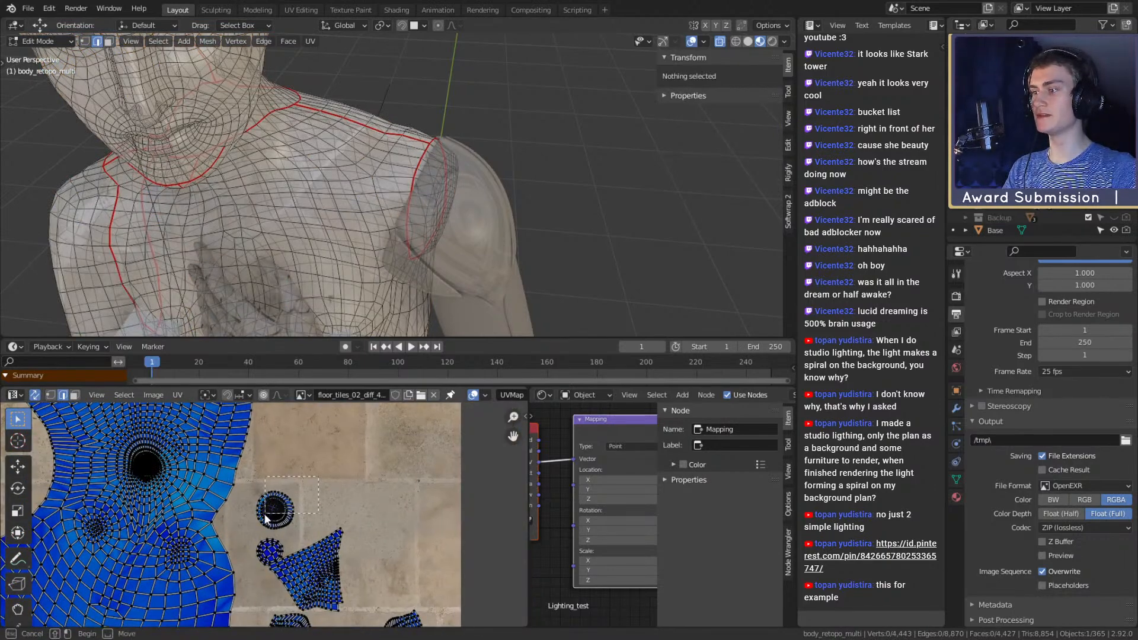
Select the small round UV island and locate its faces at the opposite shoulder's arm opening
drag(267, 511, 250, 532)
middle_drag(356, 237, 461, 225)
scroll(386, 278, up, 3)
key(z)
click(456, 283)
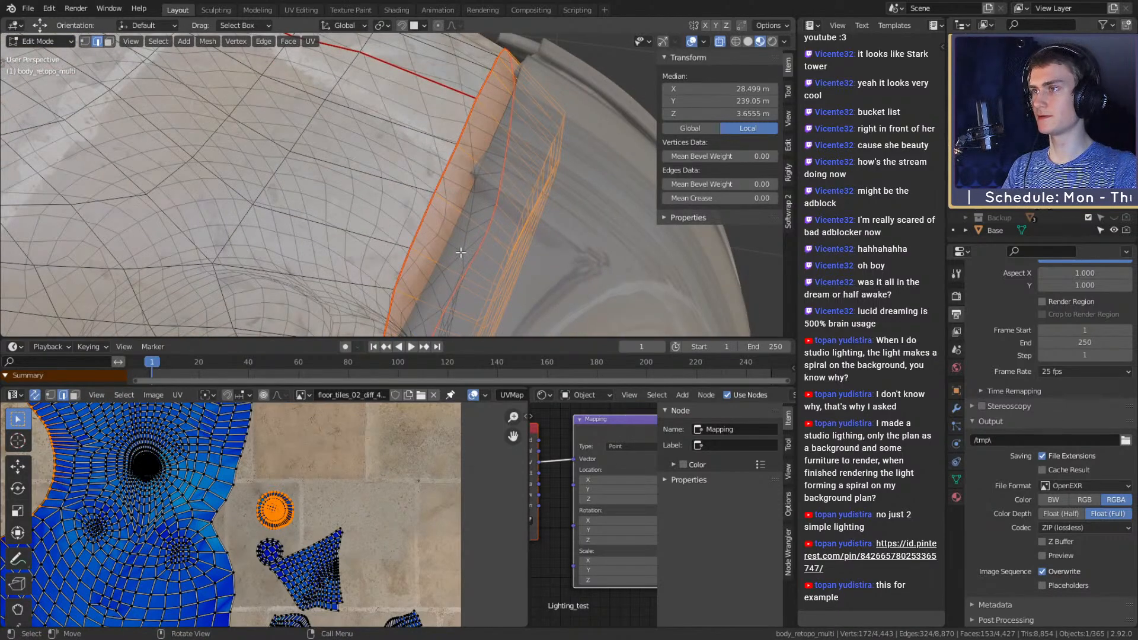
Examine the stone texture around the opposite shoulder's arm opening in Object Mode
key(Tab)
middle_drag(481, 241, 464, 259)
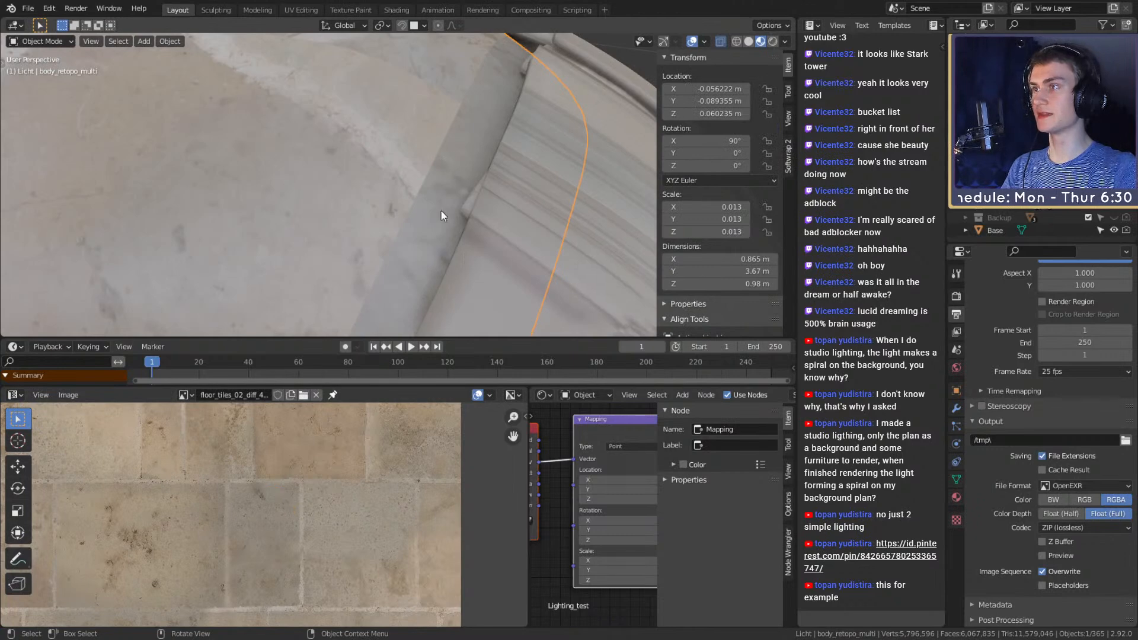
scroll(310, 500, down, 4)
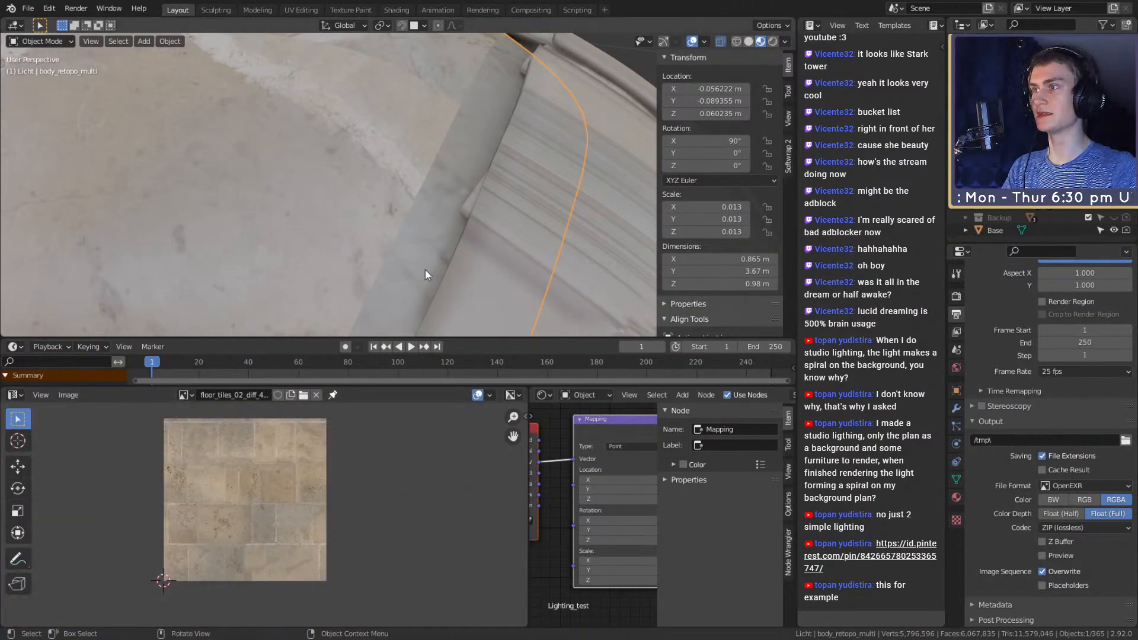
scroll(290, 453, down, 2)
scroll(270, 495, down, 5)
scroll(269, 495, up, 7)
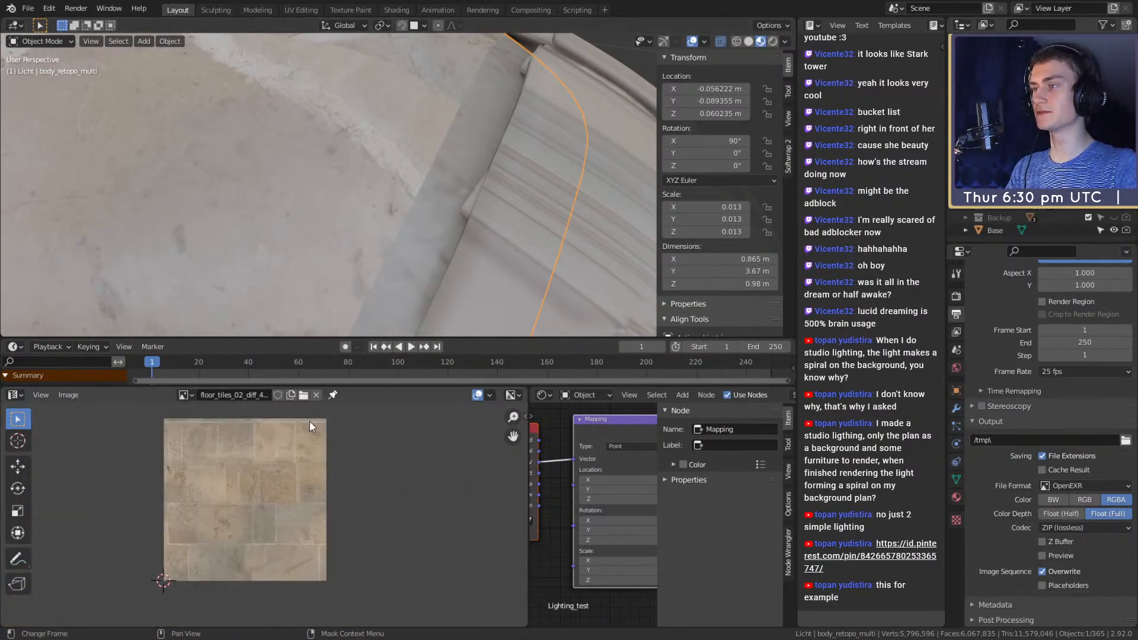
scroll(428, 161, down, 9)
middle_drag(429, 161, 452, 244)
scroll(386, 242, up, 4)
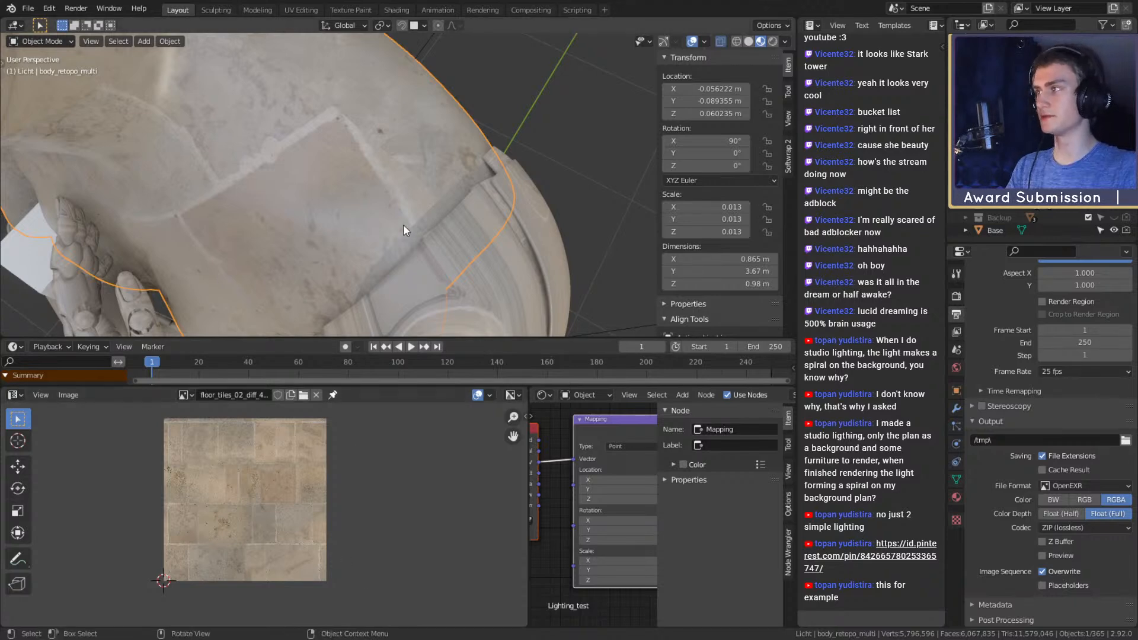
key(z)
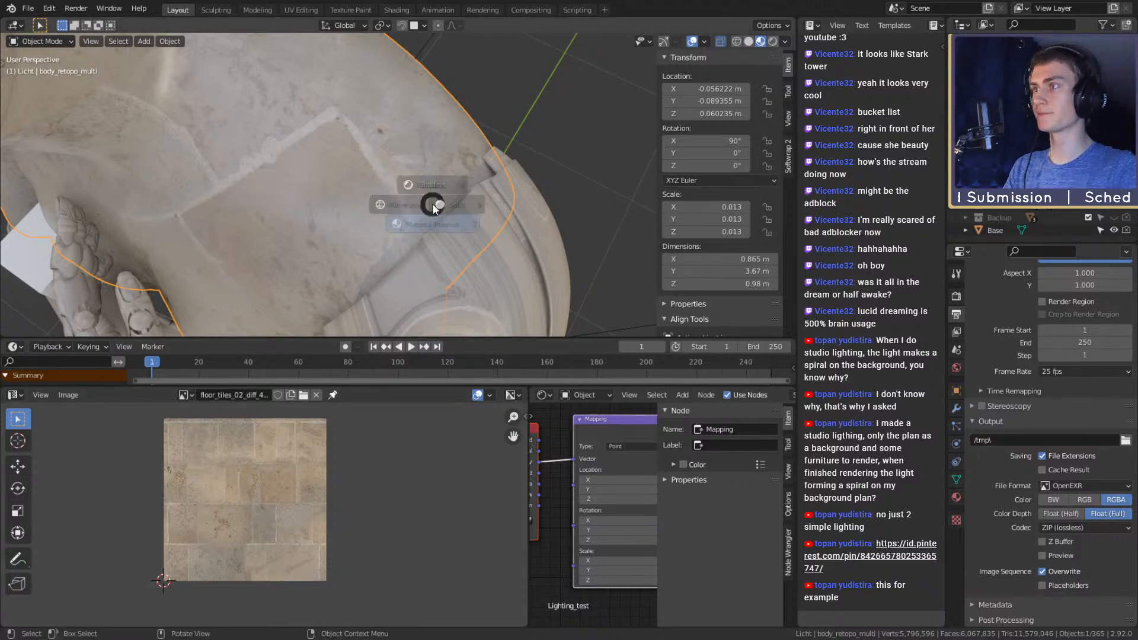
key(Escape)
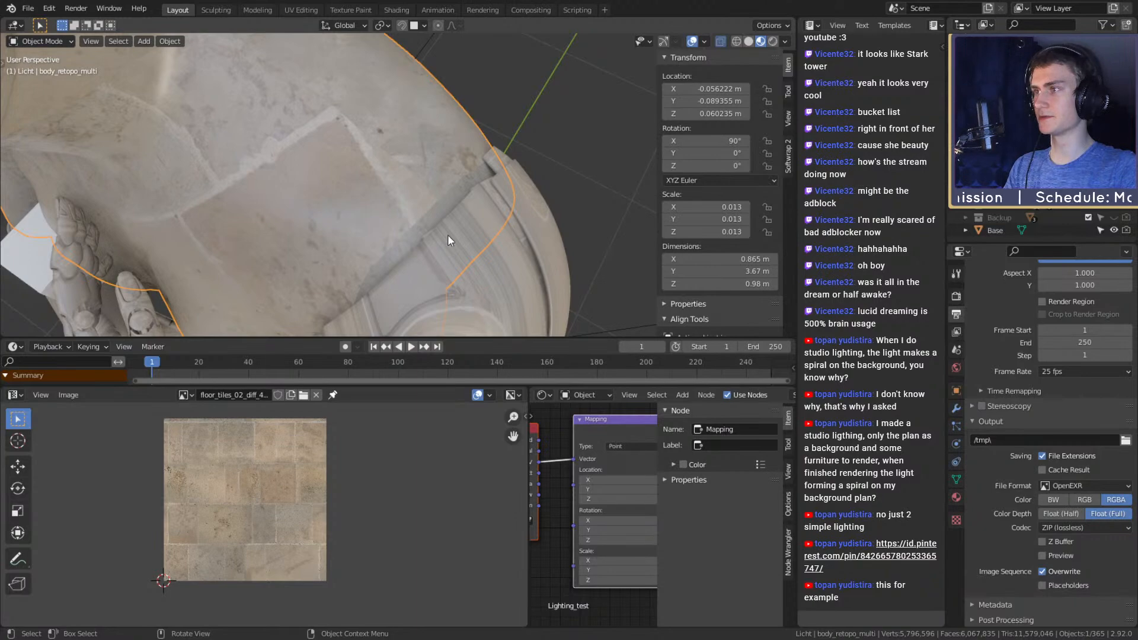
Return to Edit Mode and examine the hip and leg topology for places to cut new seams
key(Tab)
scroll(459, 232, down, 5)
mouse_move(450, 230)
middle_down()
mouse_move(430, 191)
mouse_move(455, 128)
middle_up()
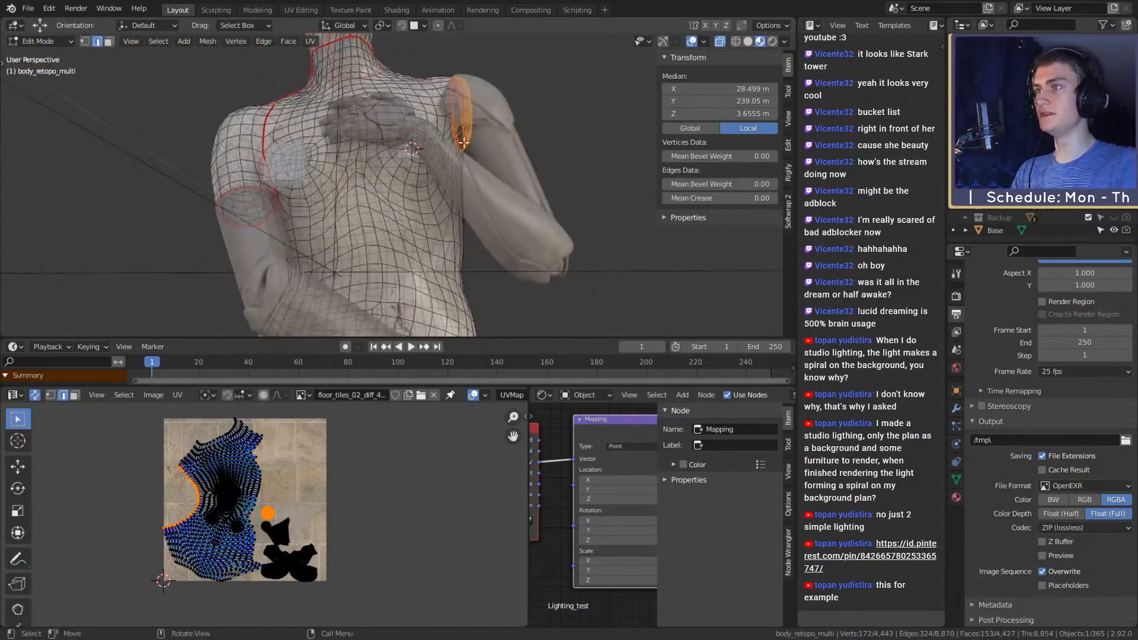
middle_drag(372, 231, 471, 225)
scroll(467, 203, down, 2)
middle_drag(406, 274, 448, 258)
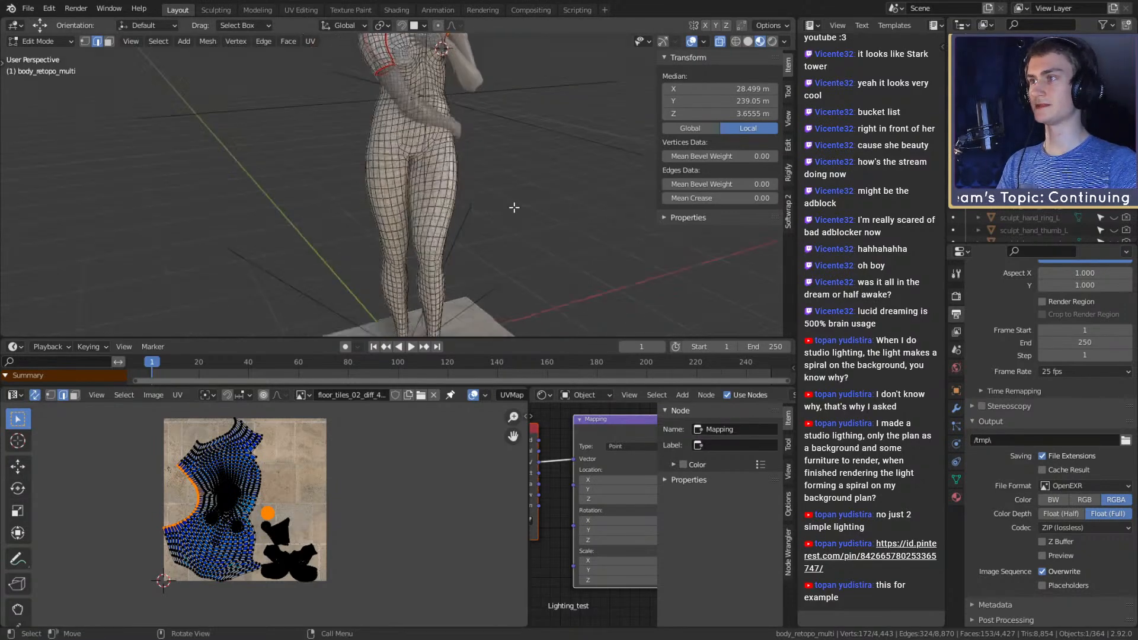
scroll(516, 199, up, 3)
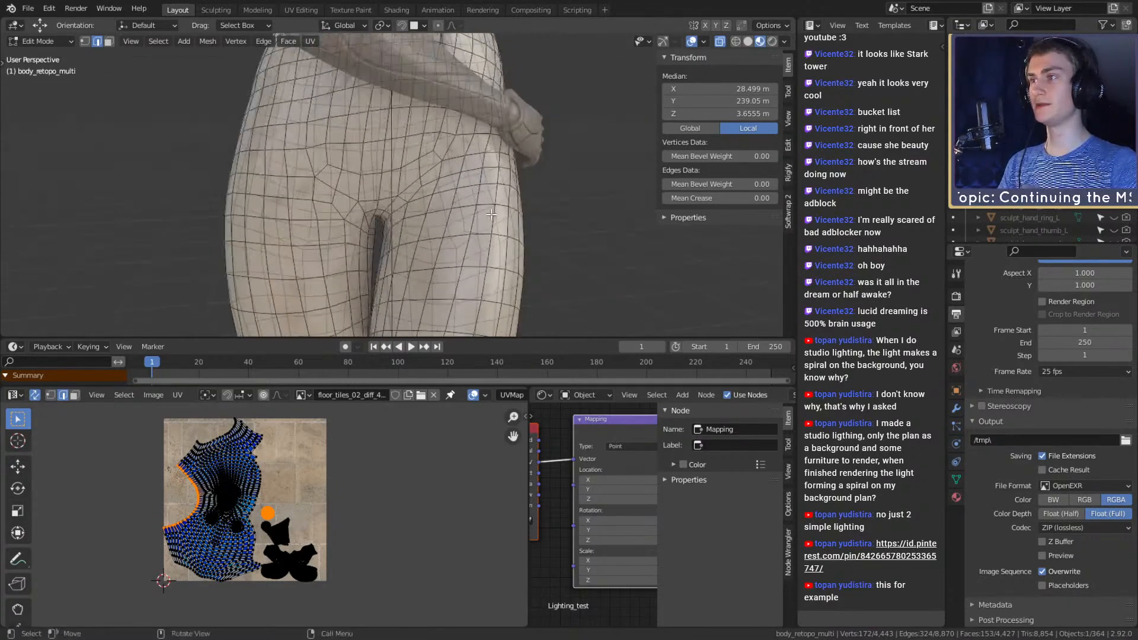
mouse_move(436, 206)
middle_down()
mouse_move(479, 232)
mouse_move(475, 216)
mouse_move(532, 234)
mouse_move(612, 229)
mouse_move(436, 203)
middle_up()
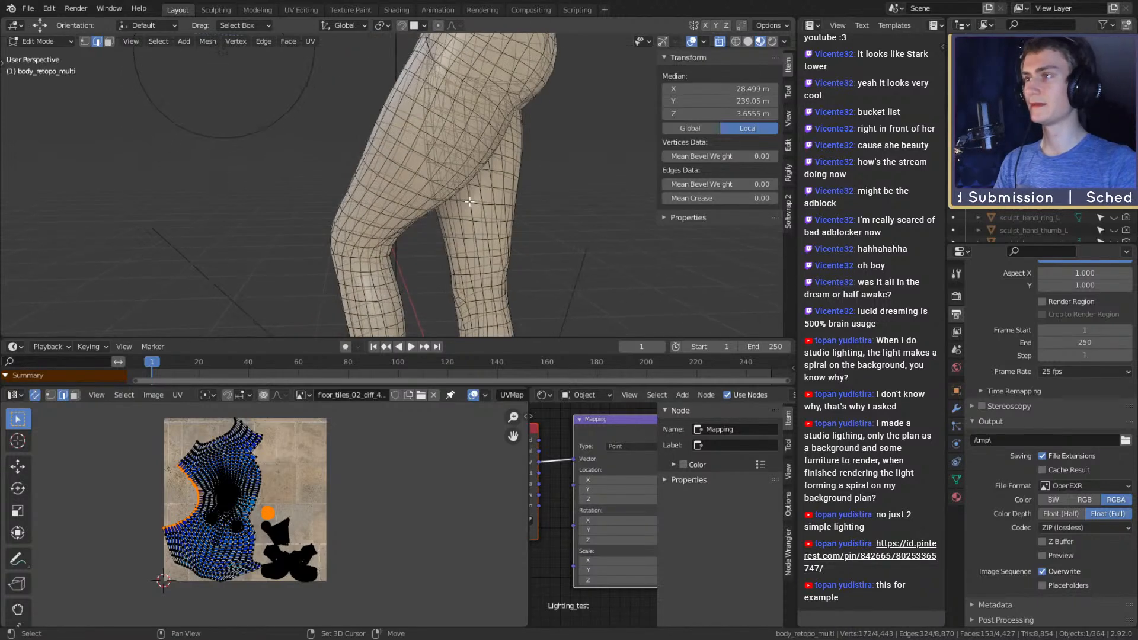
Turn off X-ray and mark a seam along the outer side of the bent leg from the ankle up to the hip
shift+middle_drag(471, 262, 422, 178)
scroll(420, 261, up, 2)
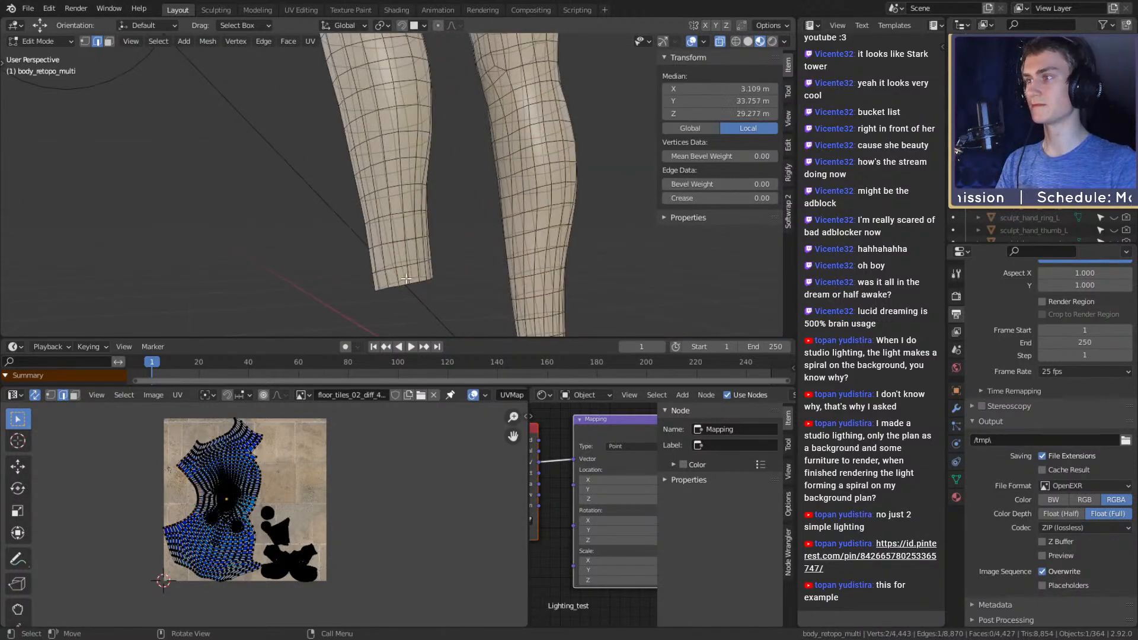
middle_drag(438, 224, 450, 274)
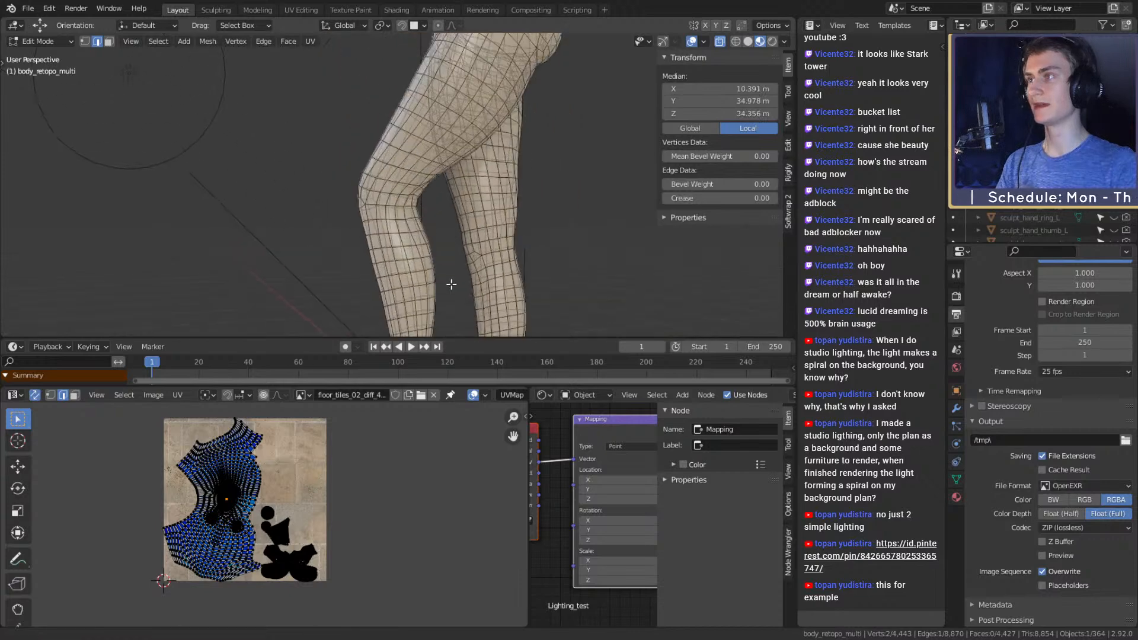
ctrl+shift+click(404, 229)
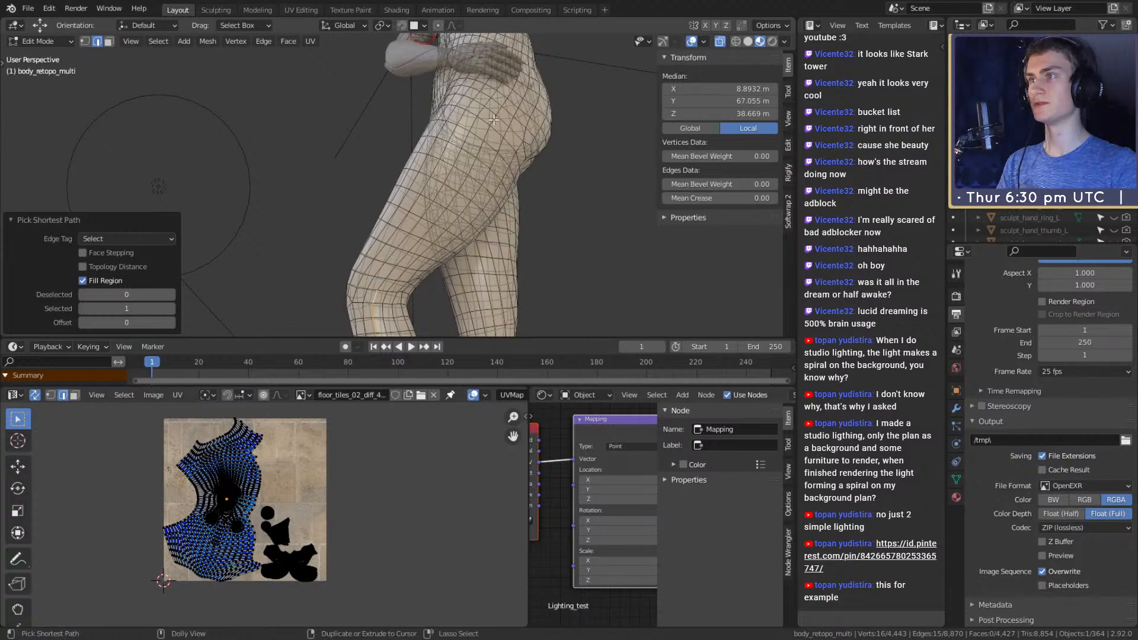
mouse_move(481, 194)
middle_down()
mouse_move(589, 264)
mouse_move(533, 203)
mouse_move(549, 183)
mouse_move(603, 194)
mouse_move(592, 172)
mouse_move(582, 193)
mouse_move(602, 186)
mouse_move(490, 198)
middle_up()
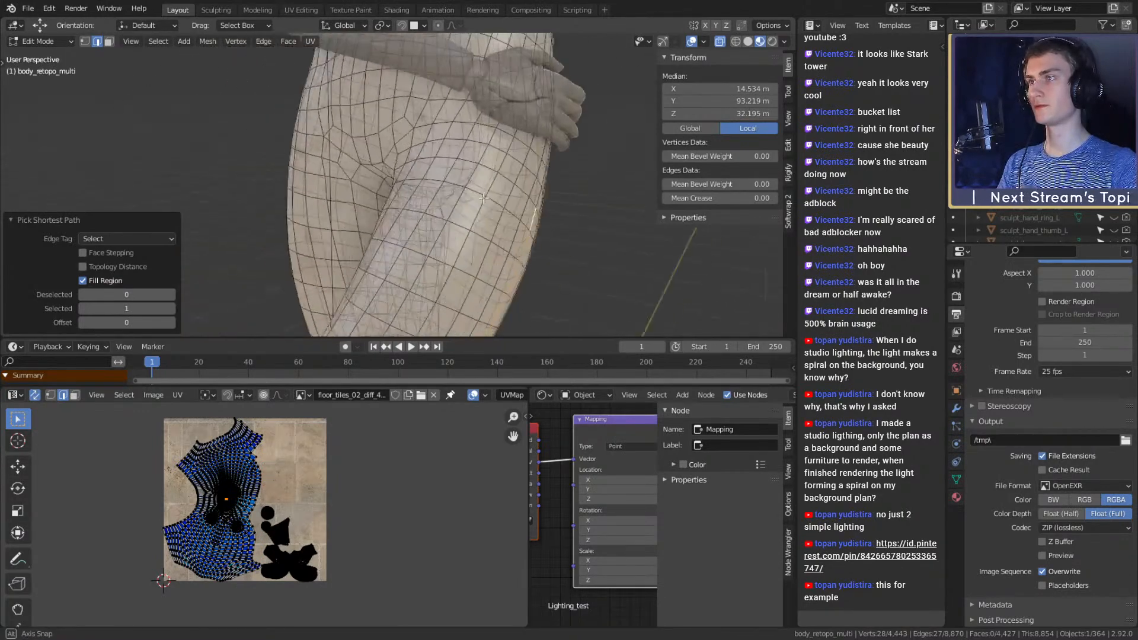
shift+click(481, 196)
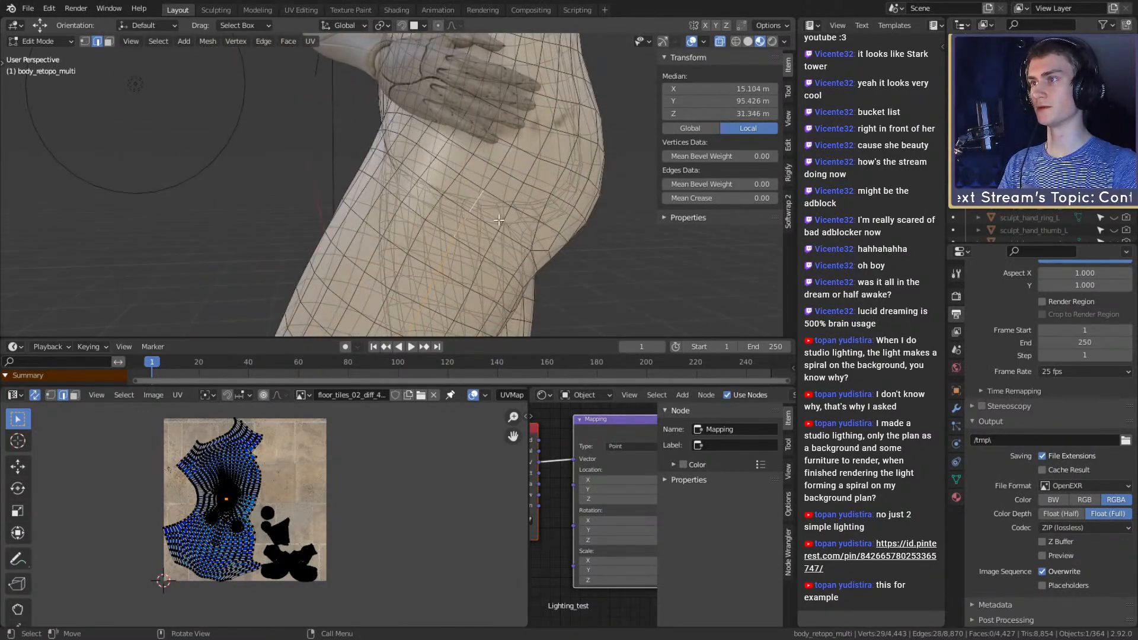
key(alt+z)
mouse_move(499, 220)
middle_down()
mouse_move(485, 238)
mouse_move(393, 167)
mouse_move(386, 177)
mouse_move(665, 278)
mouse_move(729, 244)
mouse_move(627, 251)
mouse_move(529, 228)
middle_up()
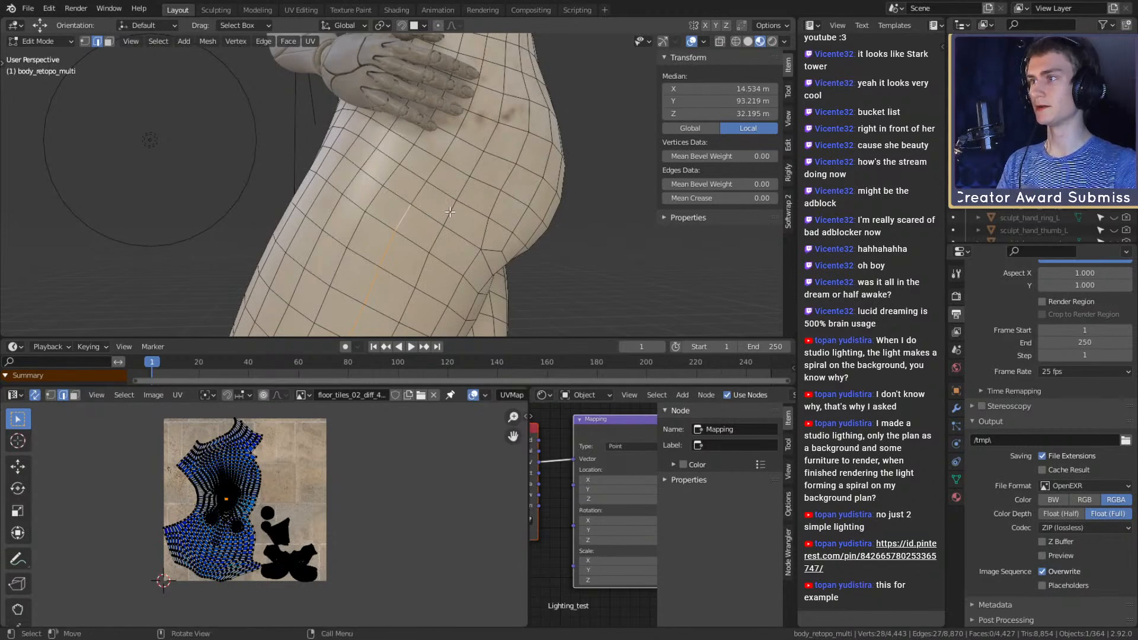
middle_drag(447, 210, 463, 220)
scroll(493, 244, down, 5)
key(u)
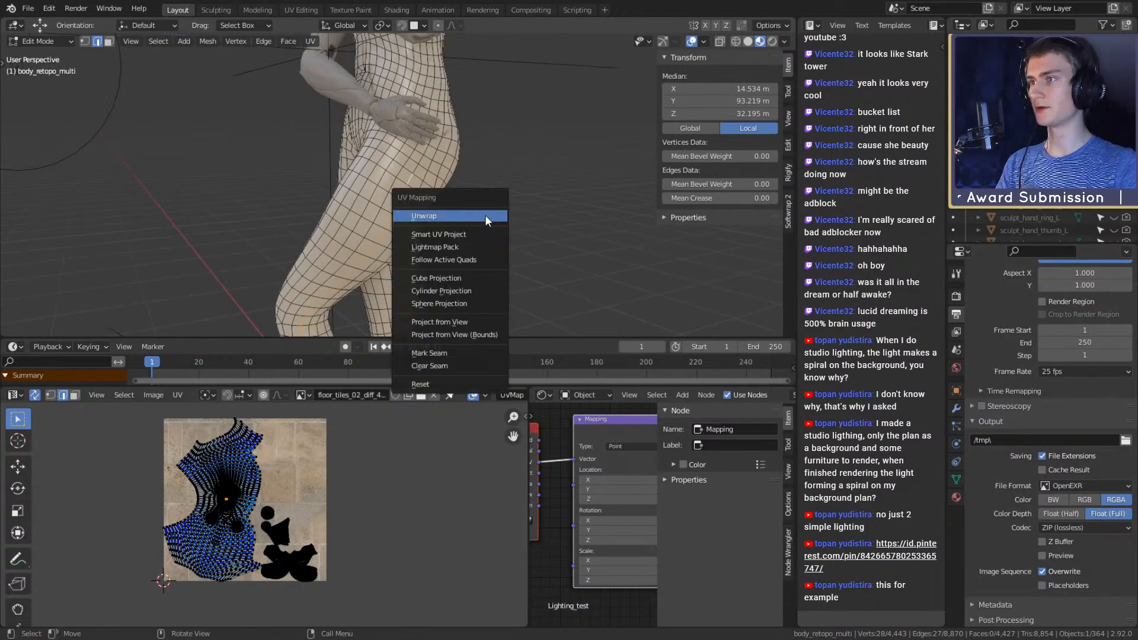
click(439, 353)
Mark a seam around the top of the bent leg's thigh, running under the buttock and through the groin
scroll(473, 228, up, 6)
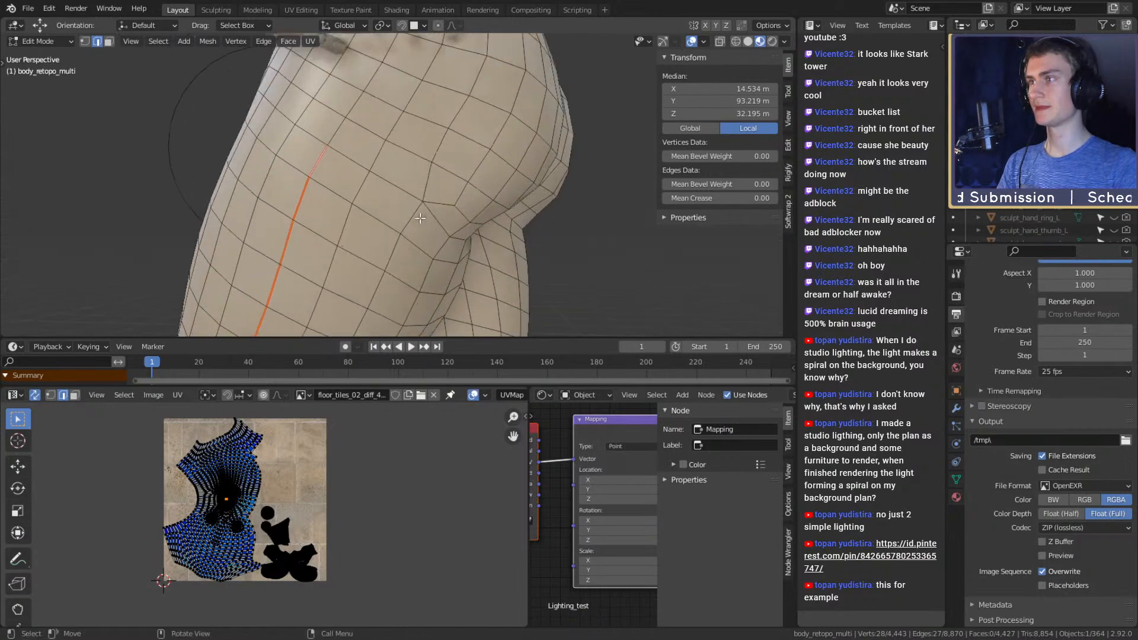
middle_drag(363, 170, 484, 172)
middle_drag(389, 198, 536, 175)
middle_drag(402, 192, 422, 192)
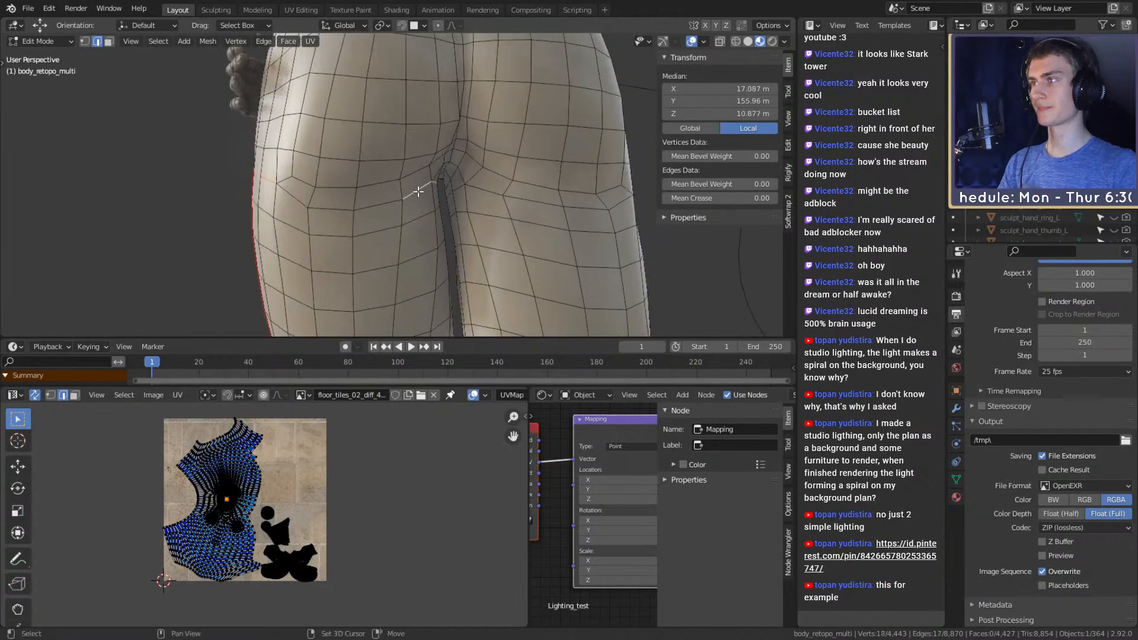
alt+shift+click(418, 192)
scroll(419, 191, down, 3)
middle_drag(355, 225, 555, 257)
scroll(415, 240, up, 2)
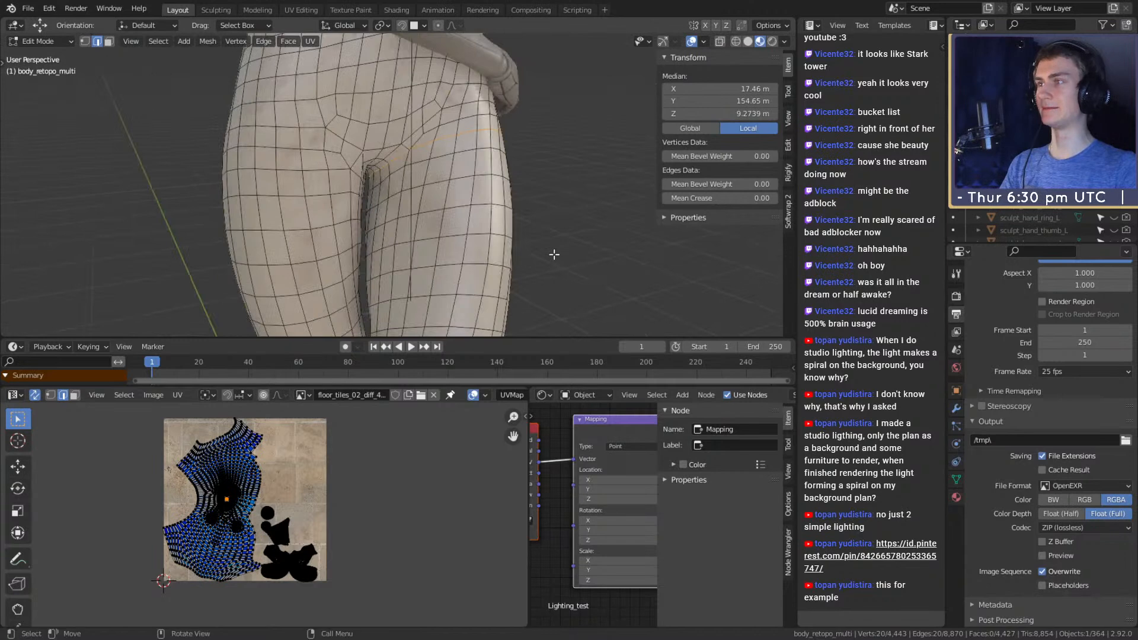
scroll(521, 265, down, 3)
middle_drag(485, 272, 452, 162)
key(u)
click(434, 227)
Unwrap the whole body mesh with the new leg seams and check the separated leg island
mouse_move(458, 255)
shift+middle_down()
mouse_move(463, 165)
mouse_move(442, 251)
shift+middle_up()
shift+middle_drag(521, 150, 441, 253)
scroll(441, 252, down, 6)
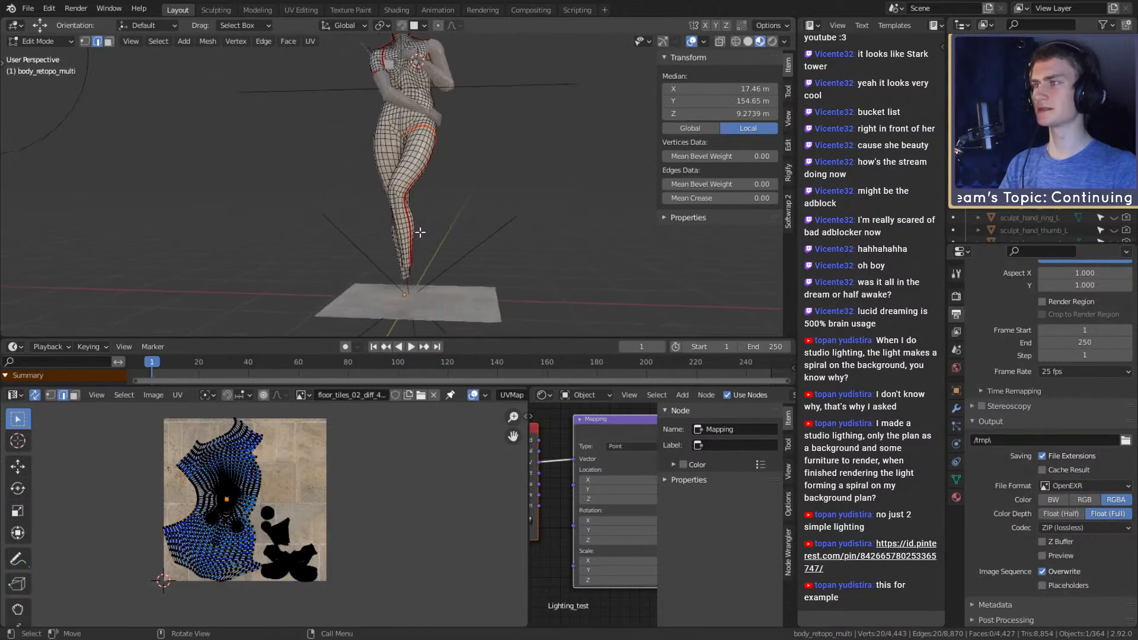
key(a)
key(u)
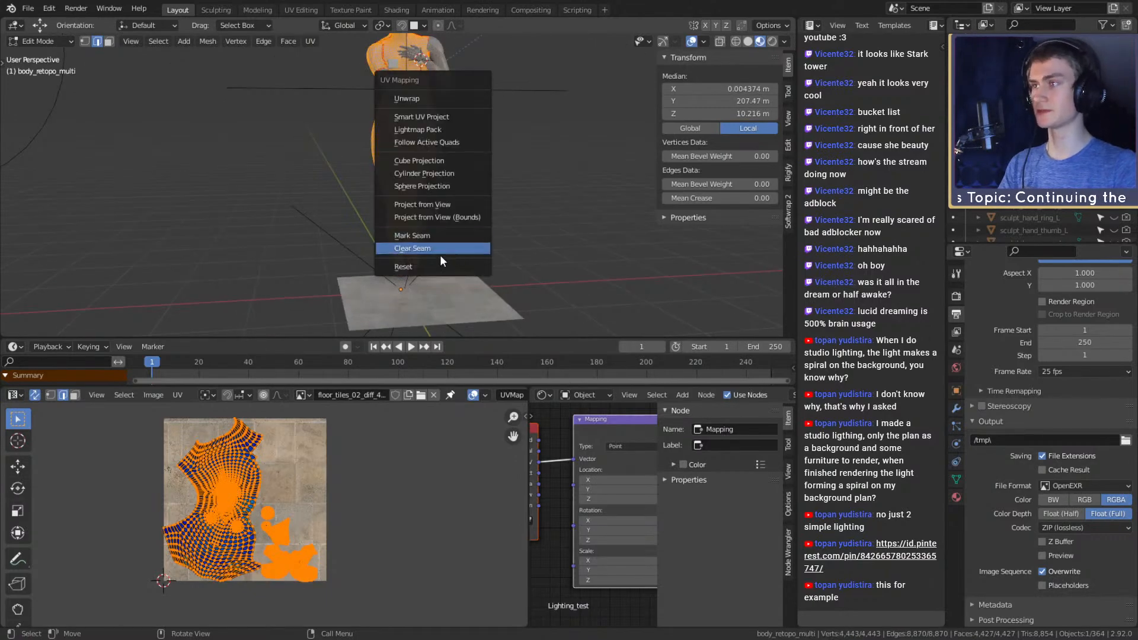
click(415, 98)
scroll(315, 529, up, 5)
middle_drag(315, 529, 321, 457)
scroll(327, 492, up, 1)
click(380, 499)
middle_drag(381, 499, 358, 500)
scroll(408, 485, up, 1)
scroll(386, 534, down, 2)
Mark a matching seam around the top of the other thigh, through the groin and under the buttock
scroll(424, 144, up, 4)
scroll(427, 144, up, 4)
shift+middle_drag(426, 143, 412, 211)
scroll(430, 215, up, 3)
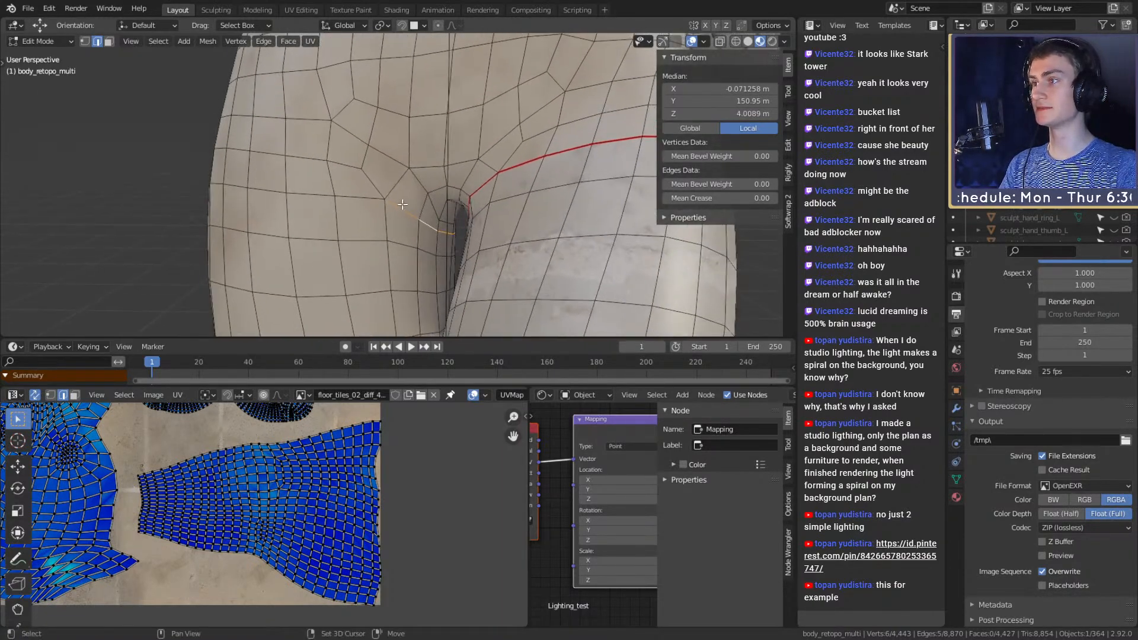
middle_drag(377, 148, 448, 205)
scroll(363, 168, down, 3)
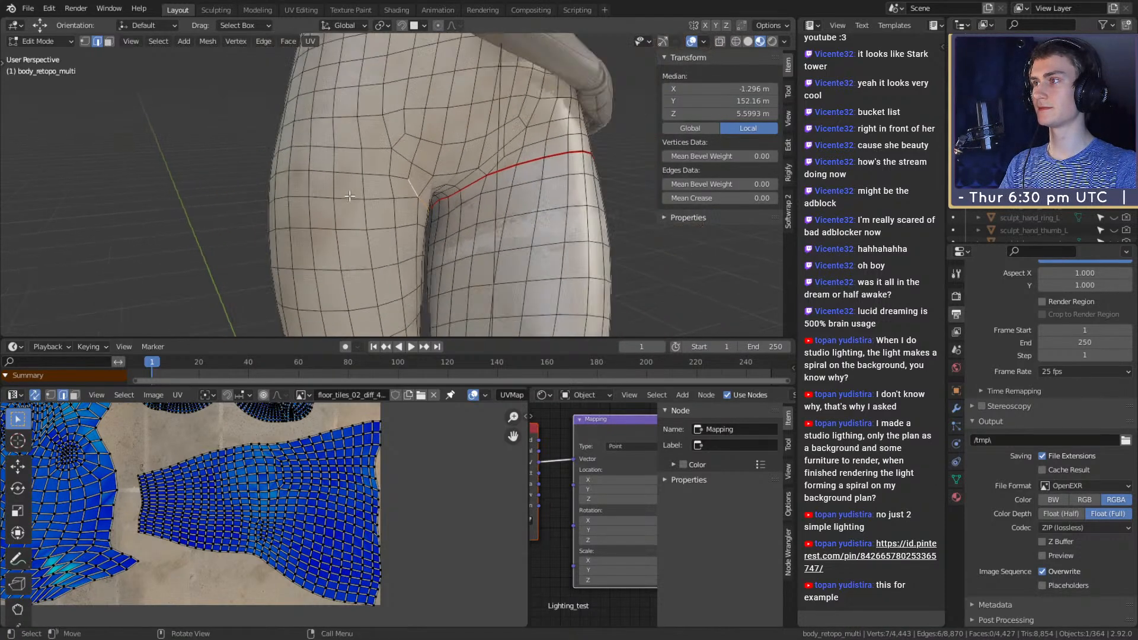
middle_drag(314, 219, 413, 208)
scroll(388, 200, up, 2)
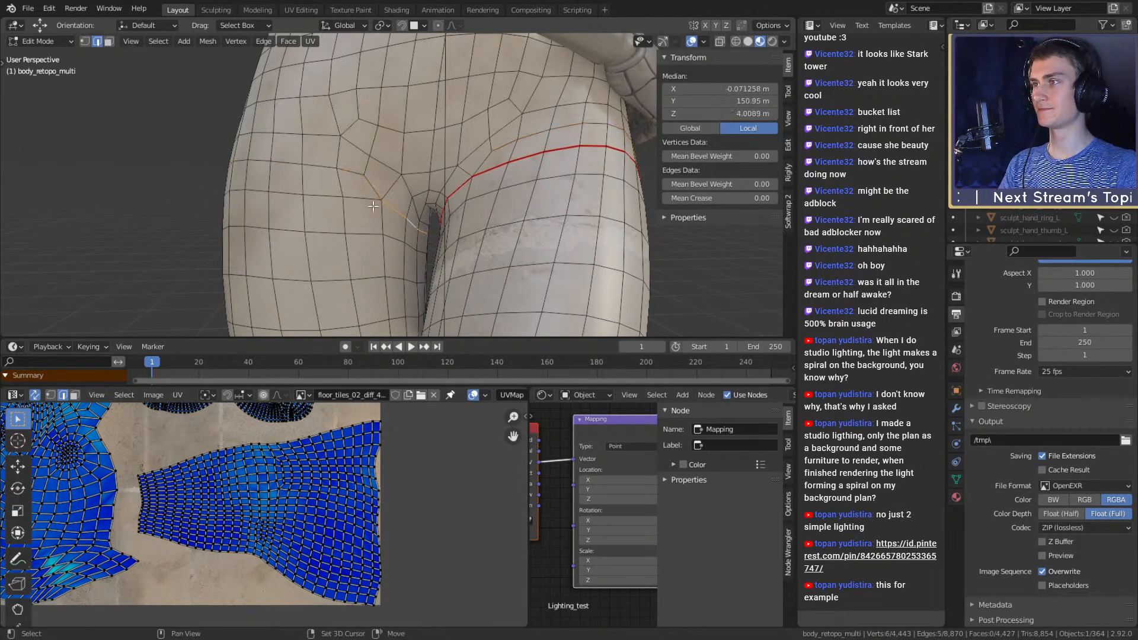
middle_drag(362, 201, 484, 233)
alt+shift+click(446, 238)
scroll(445, 240, down, 1)
scroll(484, 234, up, 3)
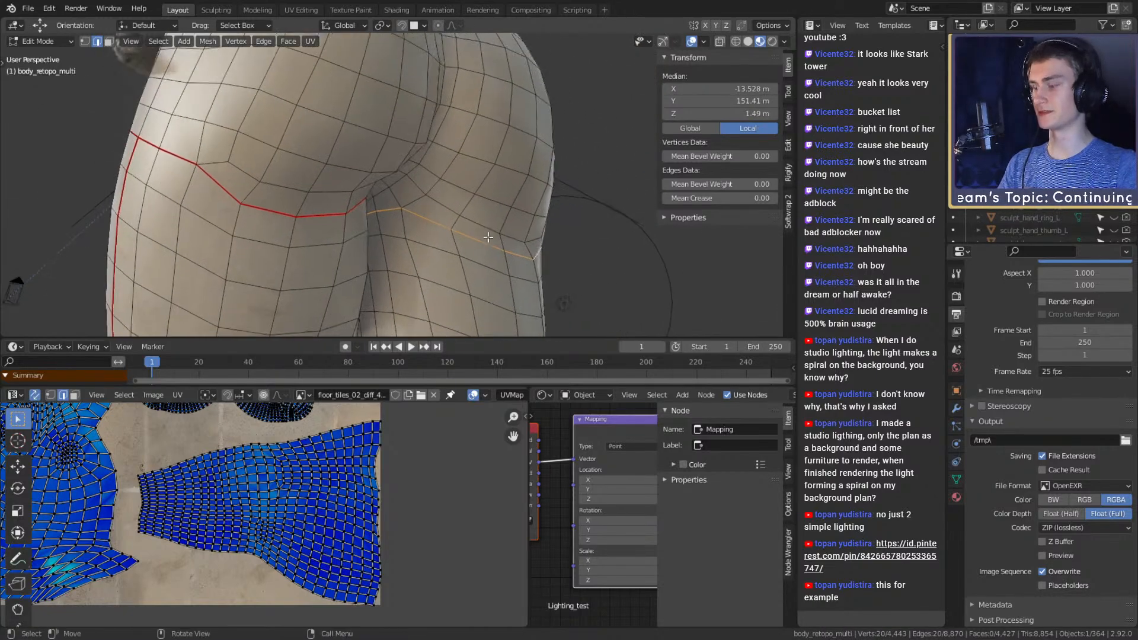
key(u)
click(454, 388)
Mark a seam down the outer side of the other leg from the thigh seam to the ankle
middle_drag(569, 201, 450, 216)
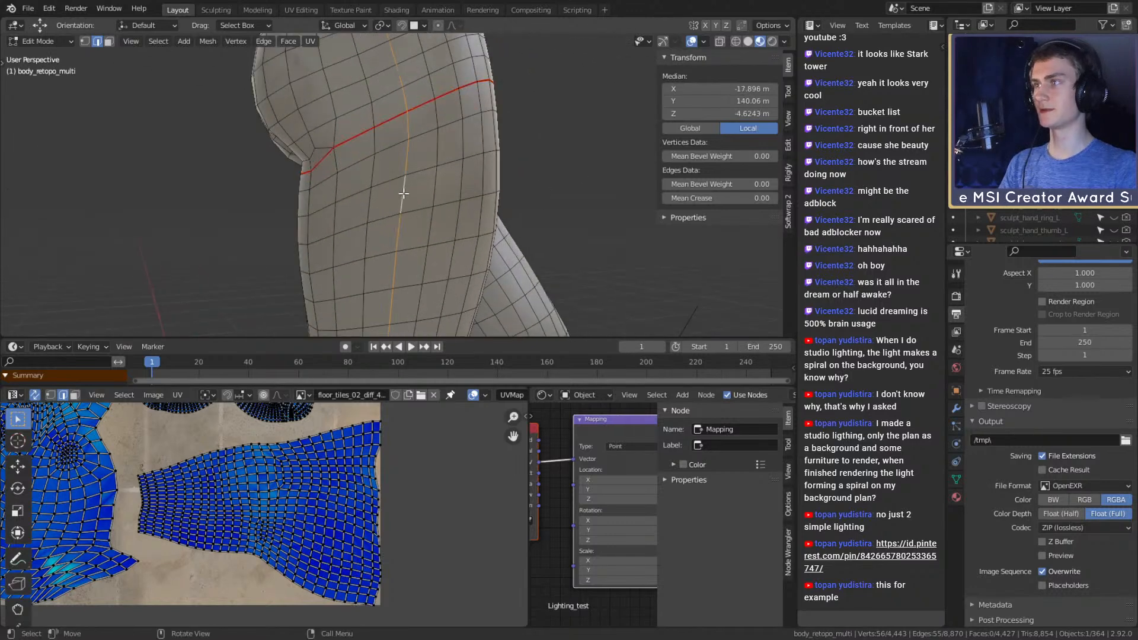
scroll(404, 194, down, 3)
alt+click(419, 179)
click(405, 167)
shift+middle_drag(414, 308, 427, 185)
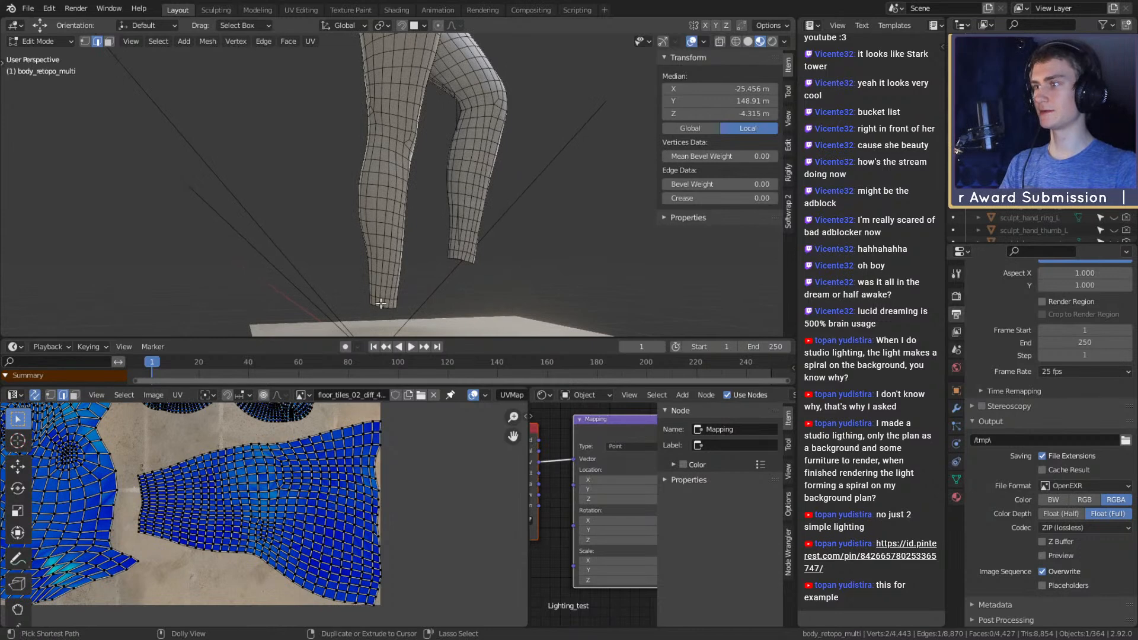
ctrl+click(381, 303)
key(u)
click(402, 257)
Unwrap the whole body mesh again and check both leg islands for stretching
middle_drag(402, 257, 424, 225)
key(a)
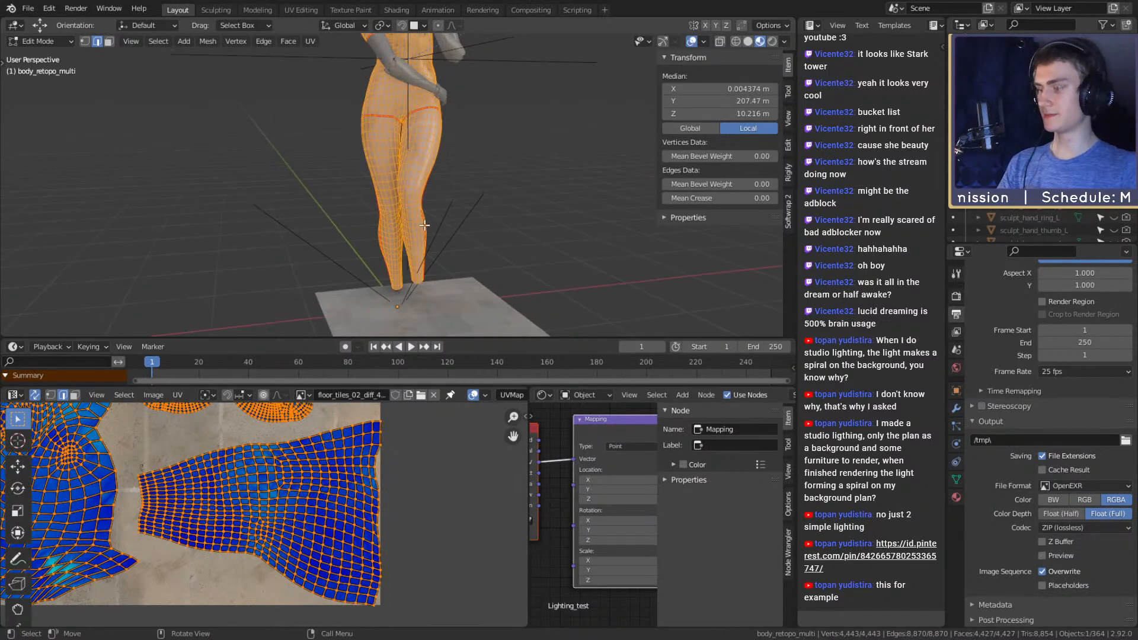
key(u)
click(377, 84)
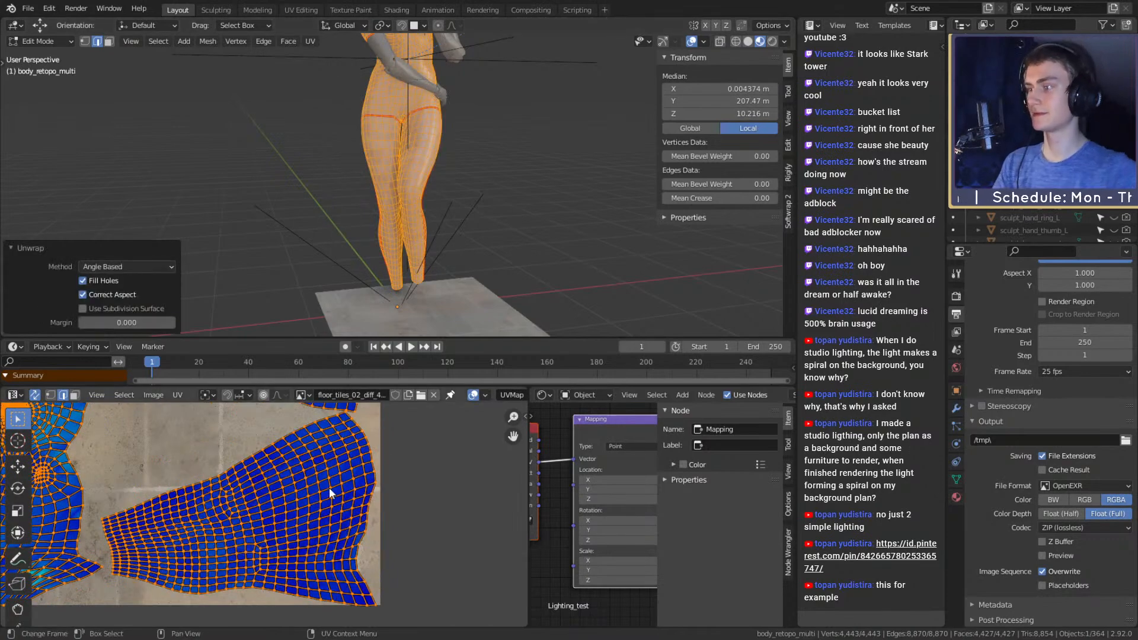
scroll(330, 489, down, 4)
scroll(304, 524, up, 6)
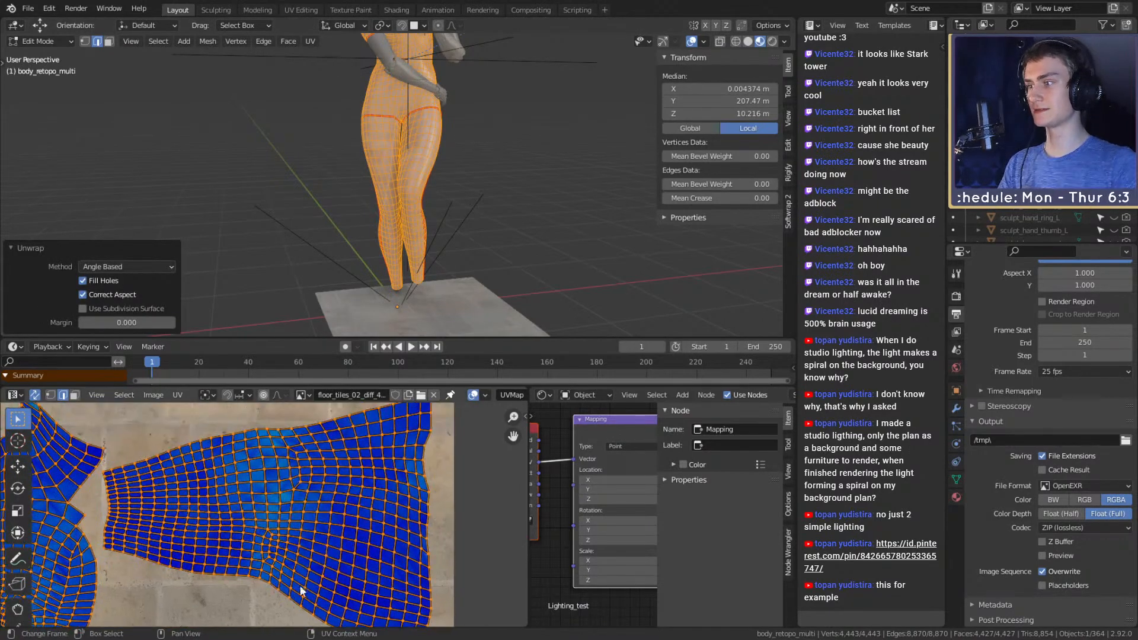
scroll(319, 522, up, 2)
Inspect the torso UV island and its densely packed centre, selecting edges to locate them on the body
click(491, 485)
scroll(335, 525, down, 3)
scroll(326, 520, up, 5)
scroll(320, 514, down, 3)
scroll(329, 516, up, 6)
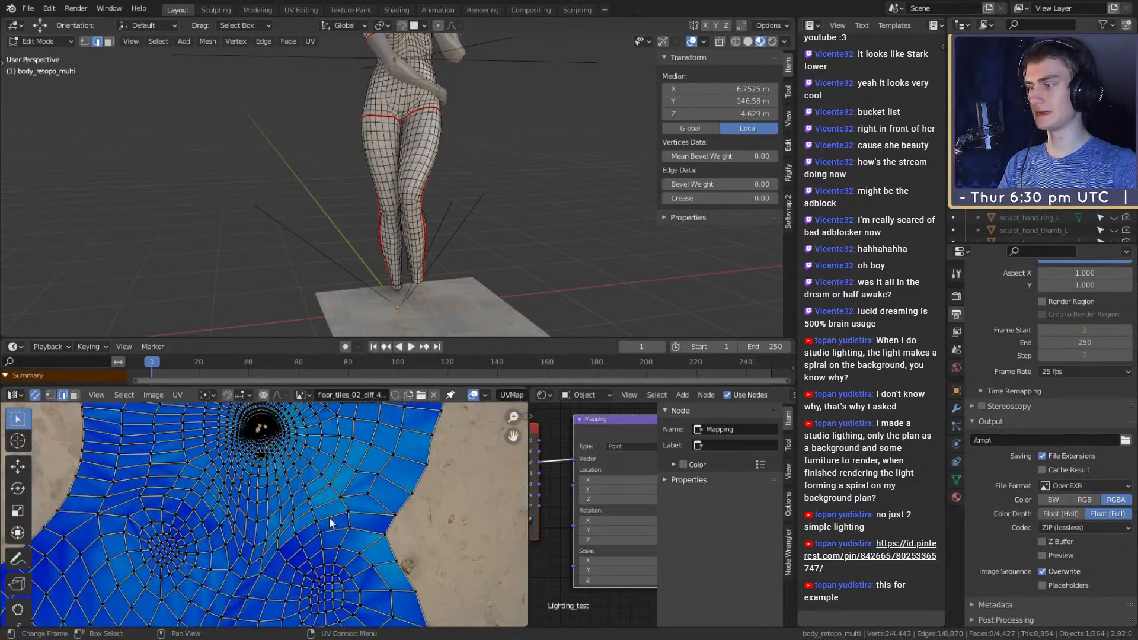
scroll(332, 546, up, 3)
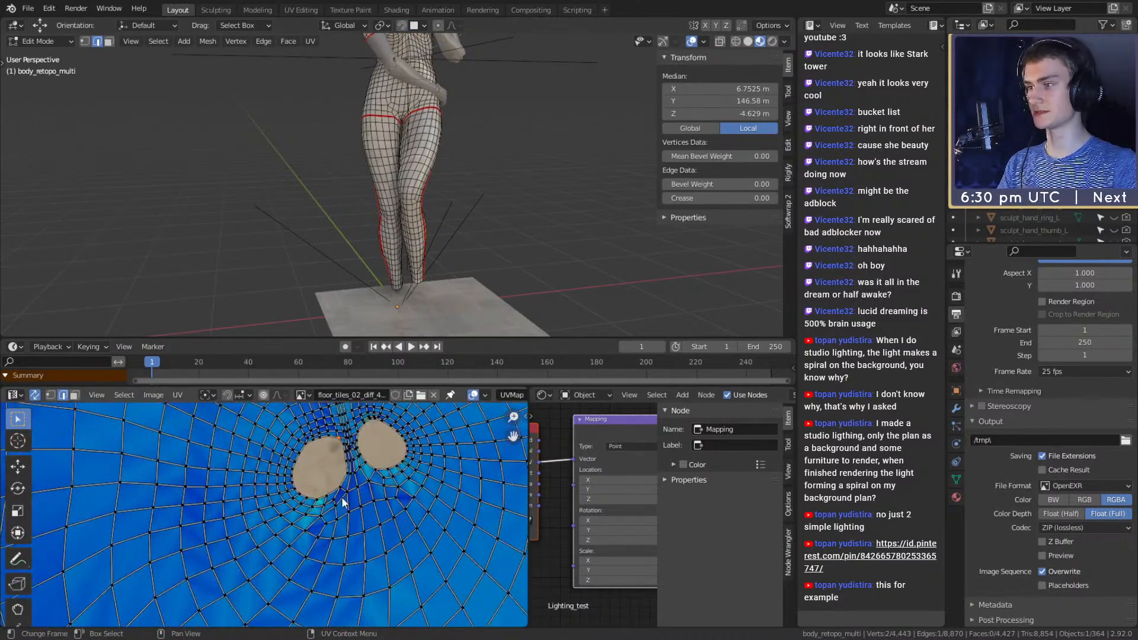
click(359, 462)
scroll(432, 196, down, 3)
Examine the groin and hip topology between the two thigh seams to decide where the torso needs cutting
shift+middle_drag(432, 196, 335, 130)
scroll(421, 267, up, 3)
middle_drag(335, 130, 421, 172)
scroll(478, 246, up, 8)
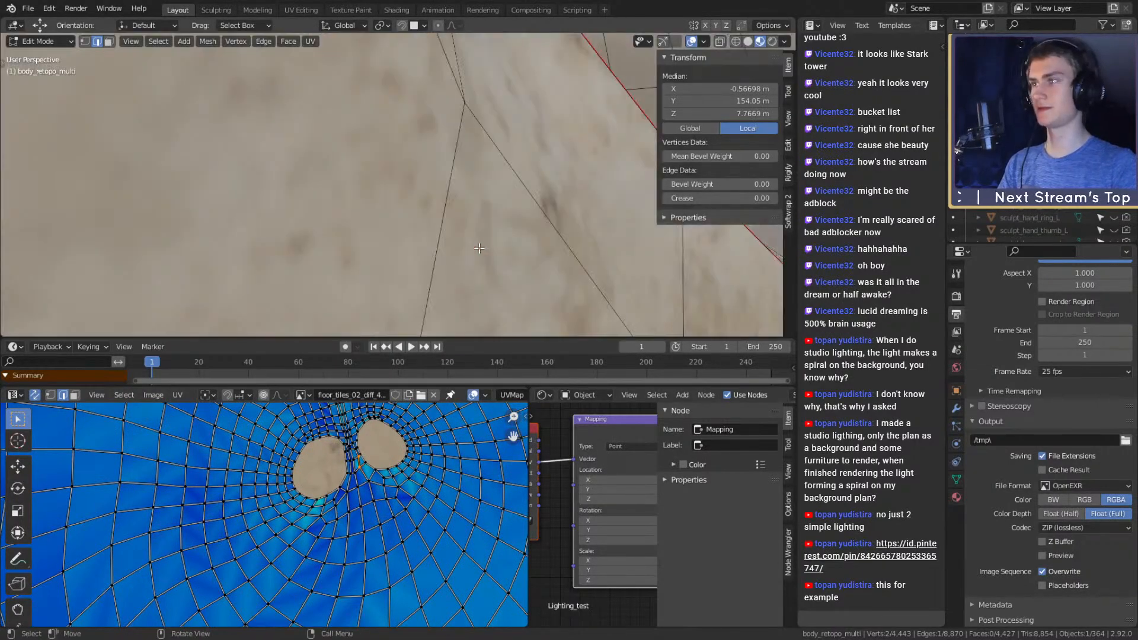
mouse_move(487, 264)
middle_down()
mouse_move(527, 237)
mouse_move(475, 261)
middle_up()
scroll(474, 262, down, 2)
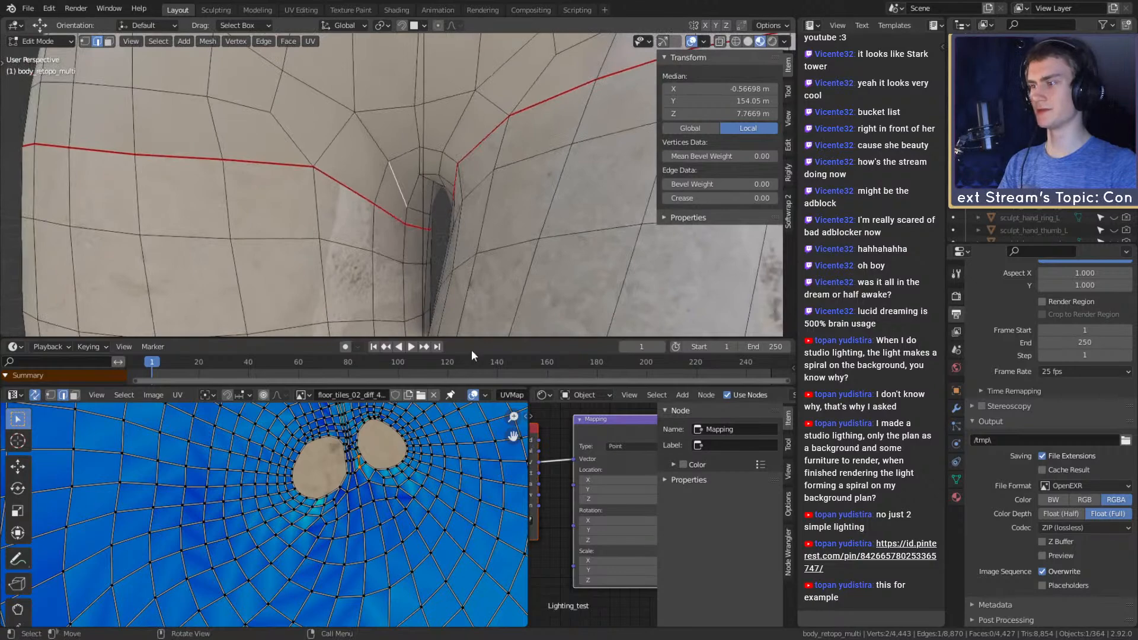
scroll(327, 556, down, 3)
scroll(393, 254, down, 5)
middle_drag(393, 255, 393, 255)
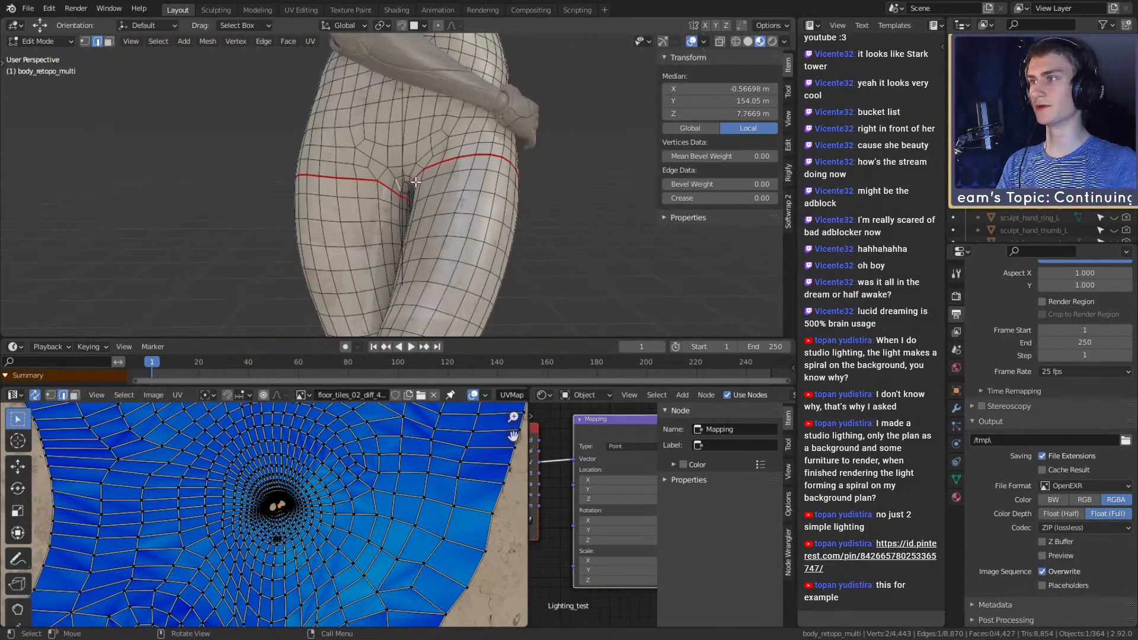
scroll(424, 202, up, 4)
middle_drag(412, 210, 461, 231)
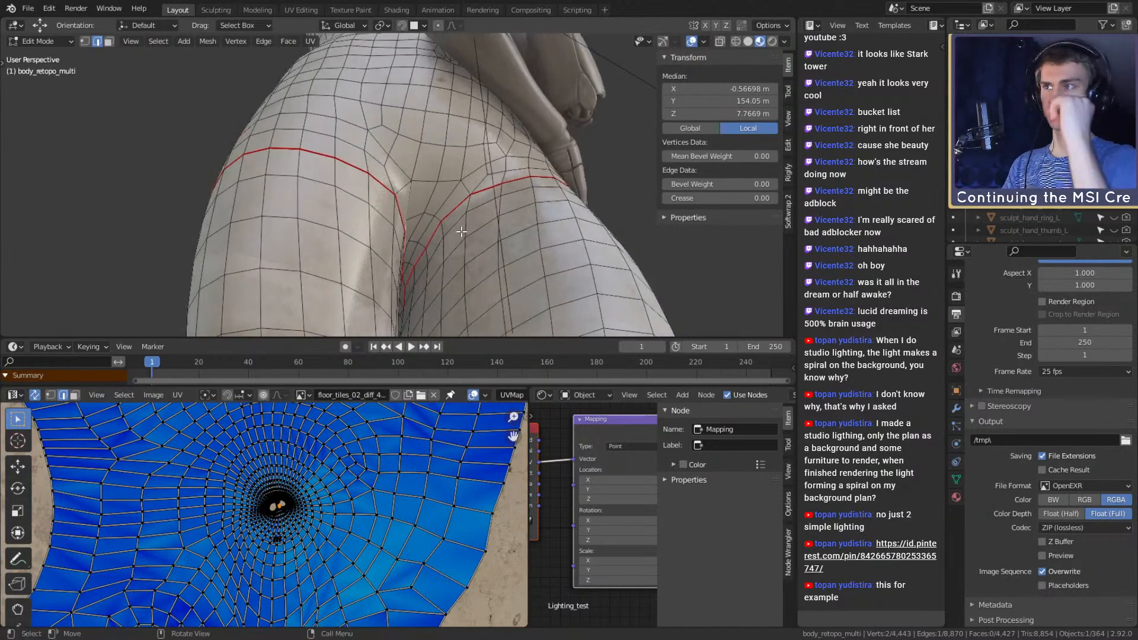
scroll(431, 206, down, 4)
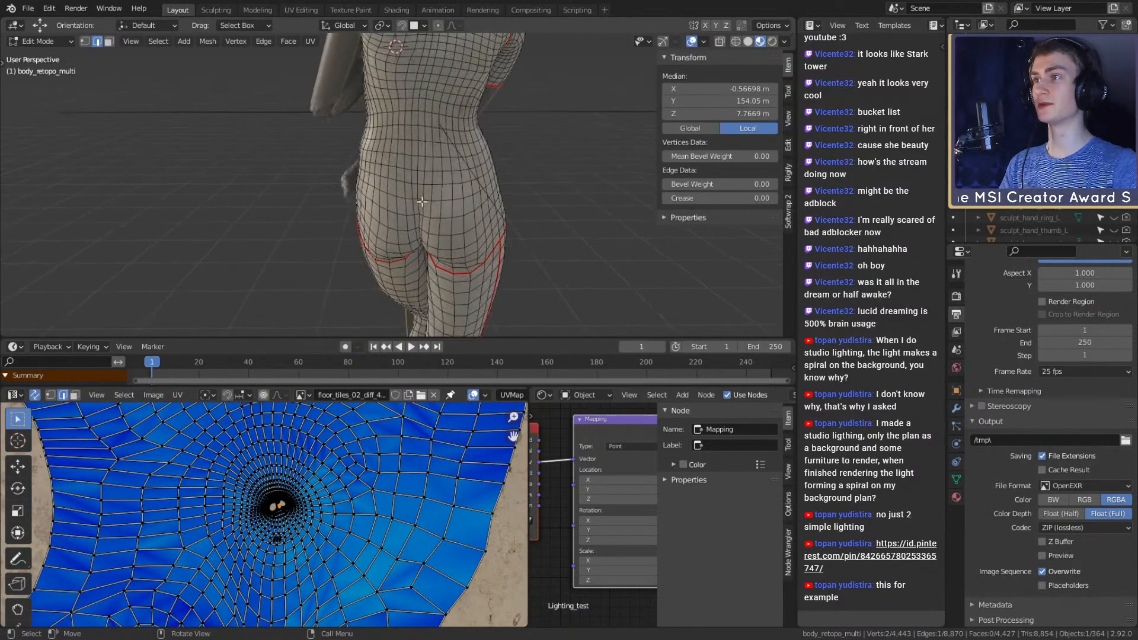
Mark seams up both sides of the torso, from the thigh seams to the seams at the arms
middle_drag(442, 208, 420, 172)
ctrl+click(488, 299)
shift+middle_drag(488, 299, 373, 213)
middle_drag(373, 213, 382, 221)
shift+click(309, 259)
shift+middle_drag(332, 166, 422, 247)
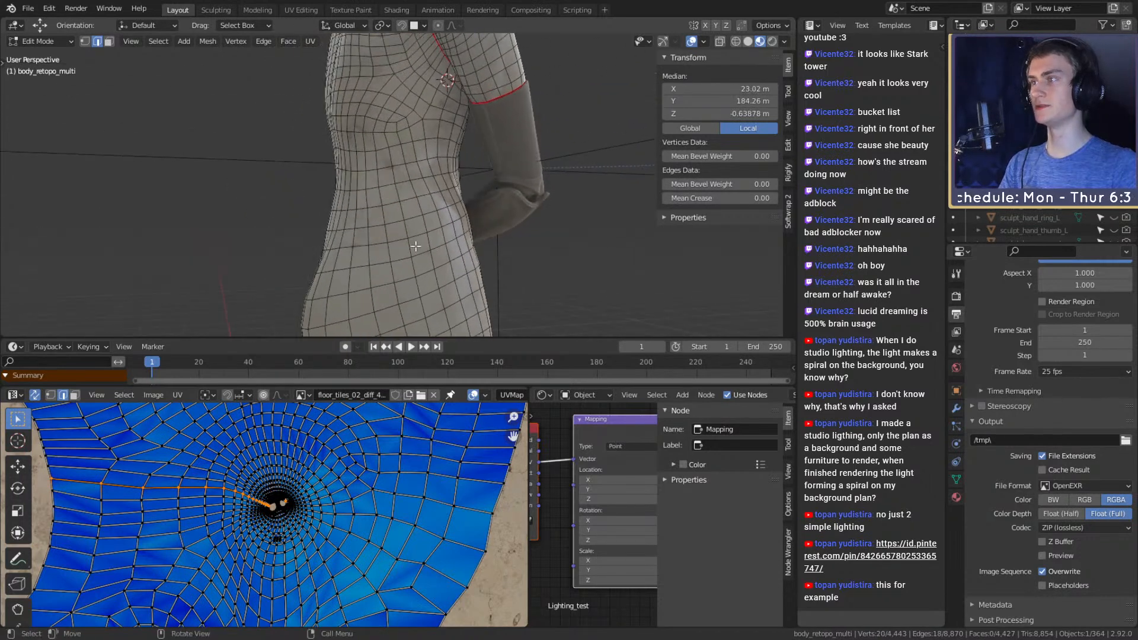
ctrl+shift+click(429, 57)
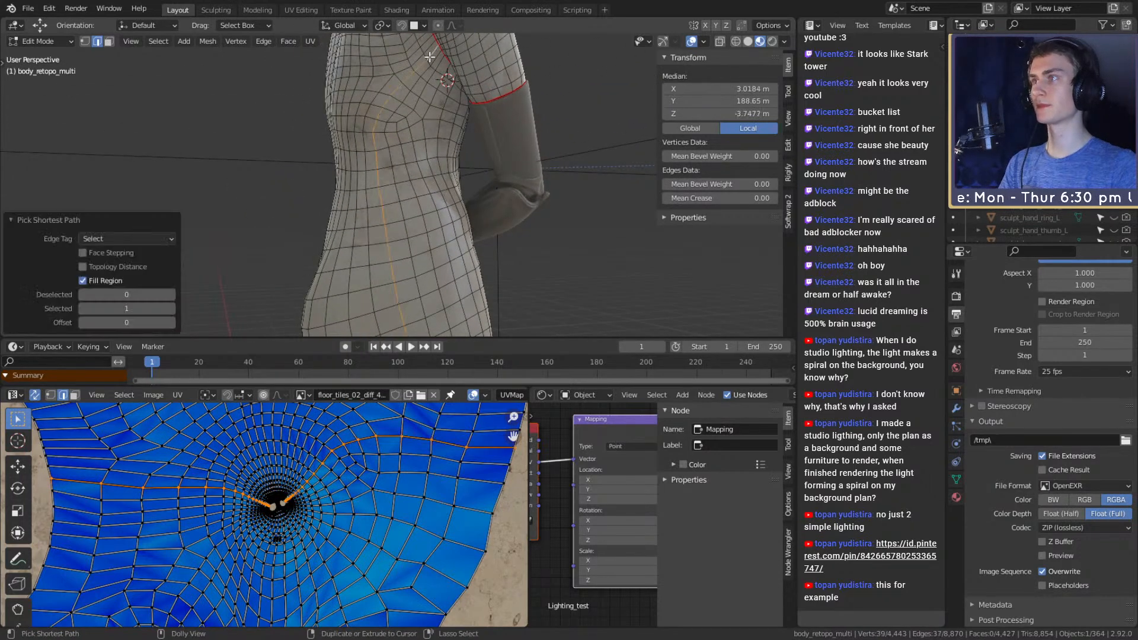
key(u)
click(424, 338)
Unwrap the whole body mesh with the torso side seams and check the new island layout
key(a)
key(u)
click(464, 107)
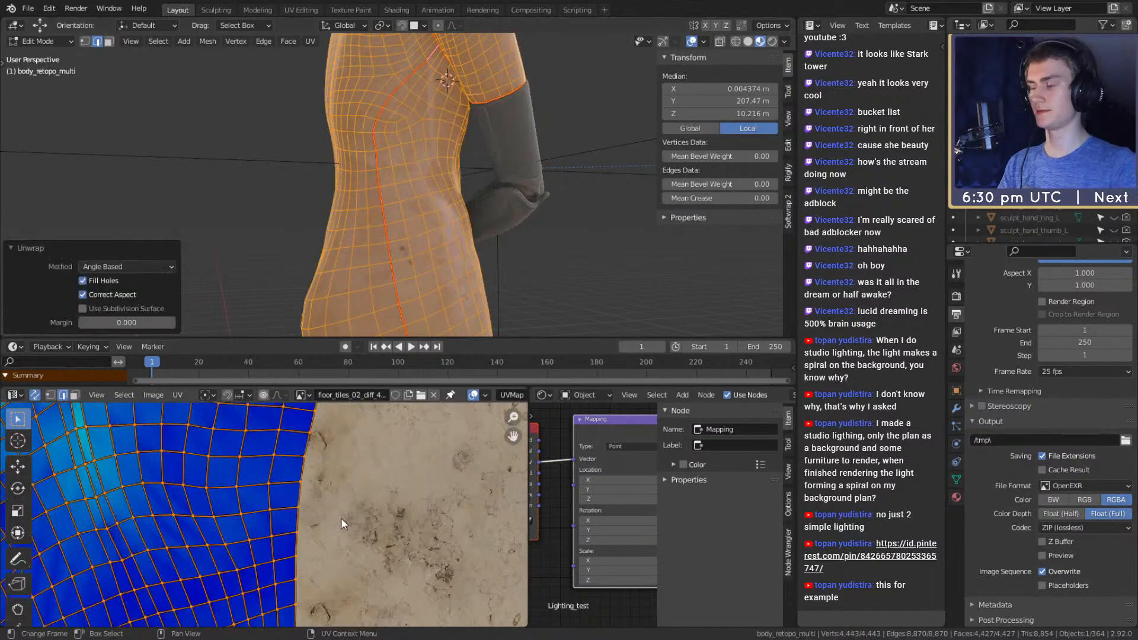
scroll(341, 518, down, 8)
click(314, 517)
scroll(314, 517, up, 4)
middle_drag(314, 517, 374, 614)
scroll(347, 516, up, 4)
scroll(354, 523, down, 6)
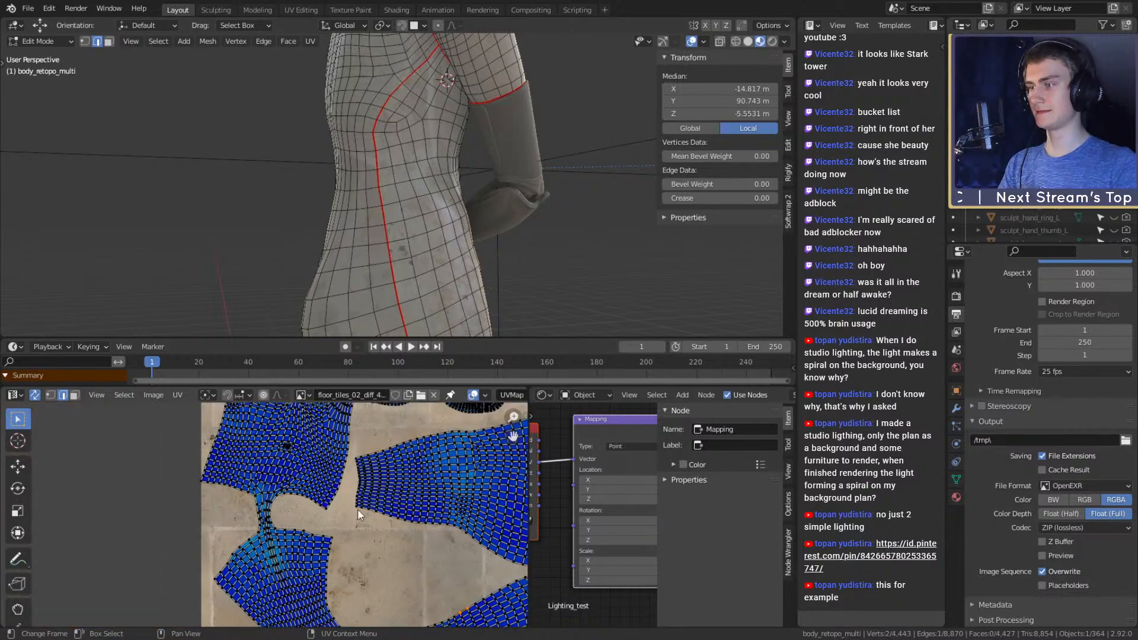
middle_drag(354, 522, 279, 570)
scroll(294, 566, down, 5)
middle_drag(341, 617, 319, 549)
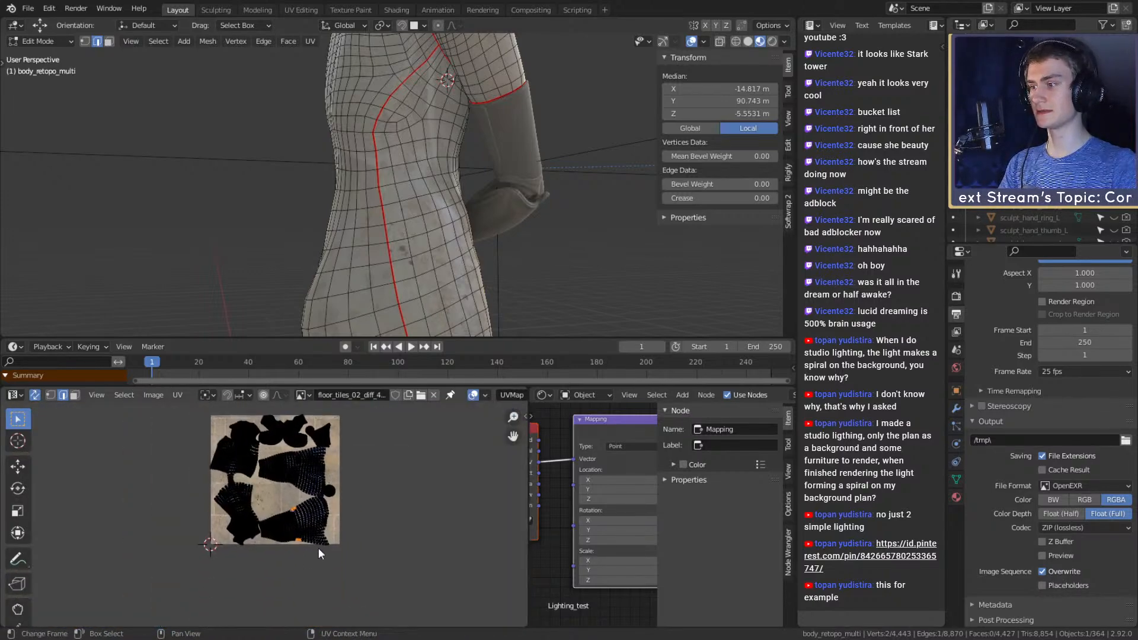
Examine the upper torso, neighbouring small and leg UV islands for remaining stretching and dense areas
scroll(318, 549, up, 6)
middle_drag(370, 468, 411, 557)
middle_drag(339, 485, 337, 542)
scroll(337, 497, up, 2)
scroll(288, 474, up, 4)
middle_drag(288, 474, 325, 535)
click(383, 516)
scroll(383, 518, down, 7)
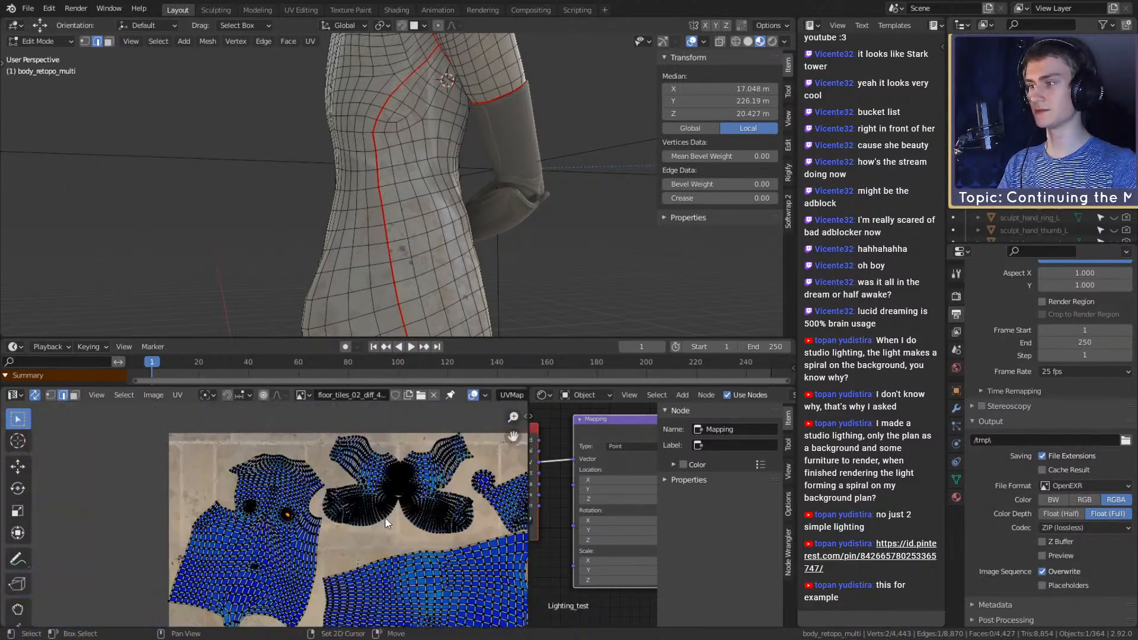
middle_drag(408, 532, 310, 518)
scroll(310, 517, up, 5)
middle_drag(375, 469, 340, 550)
scroll(342, 550, down, 2)
middle_drag(396, 507, 253, 529)
middle_drag(332, 590, 382, 458)
scroll(382, 458, down, 4)
middle_drag(341, 560, 350, 507)
scroll(357, 470, down, 3)
scroll(326, 475, up, 2)
scroll(351, 508, down, 1)
middle_drag(278, 495, 275, 496)
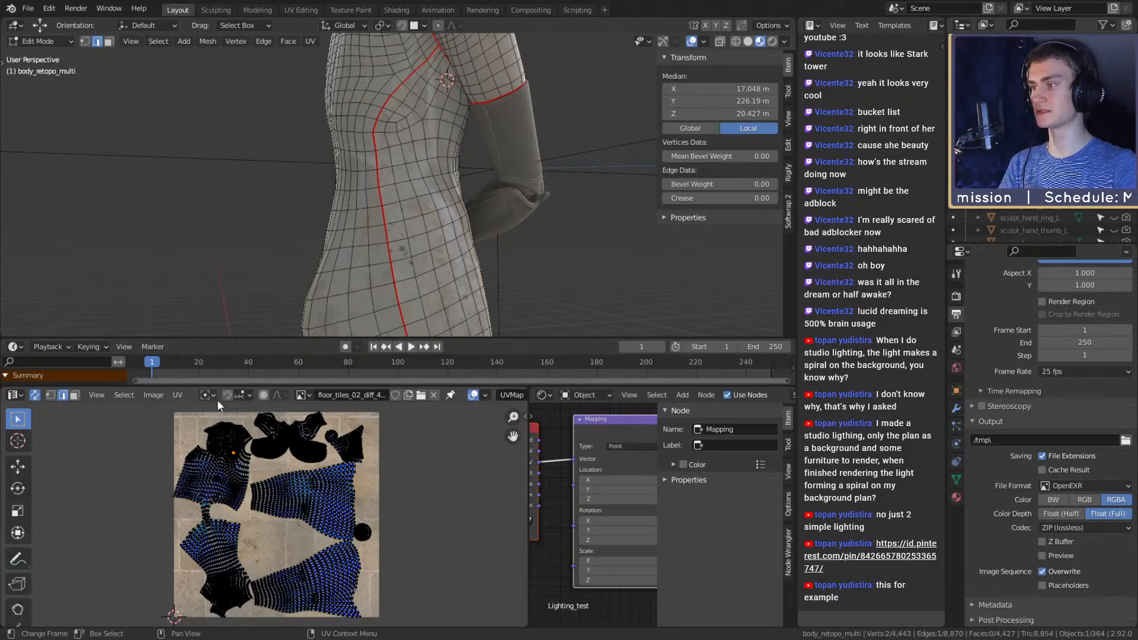
Pack all of the body mesh's UV islands within the image bounds
key(a)
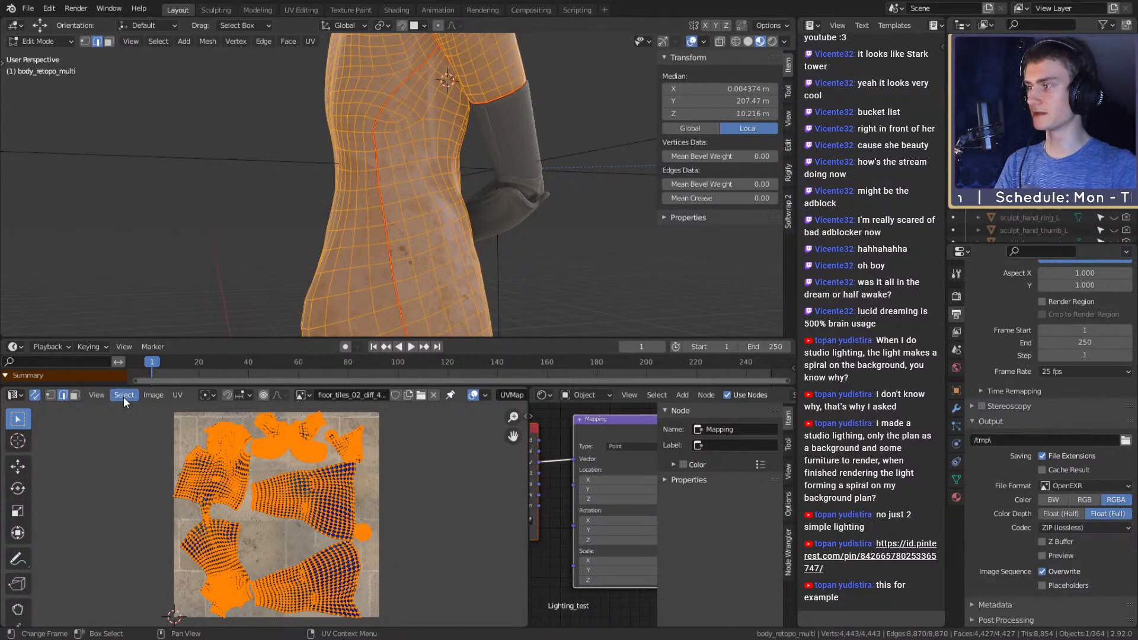
click(177, 395)
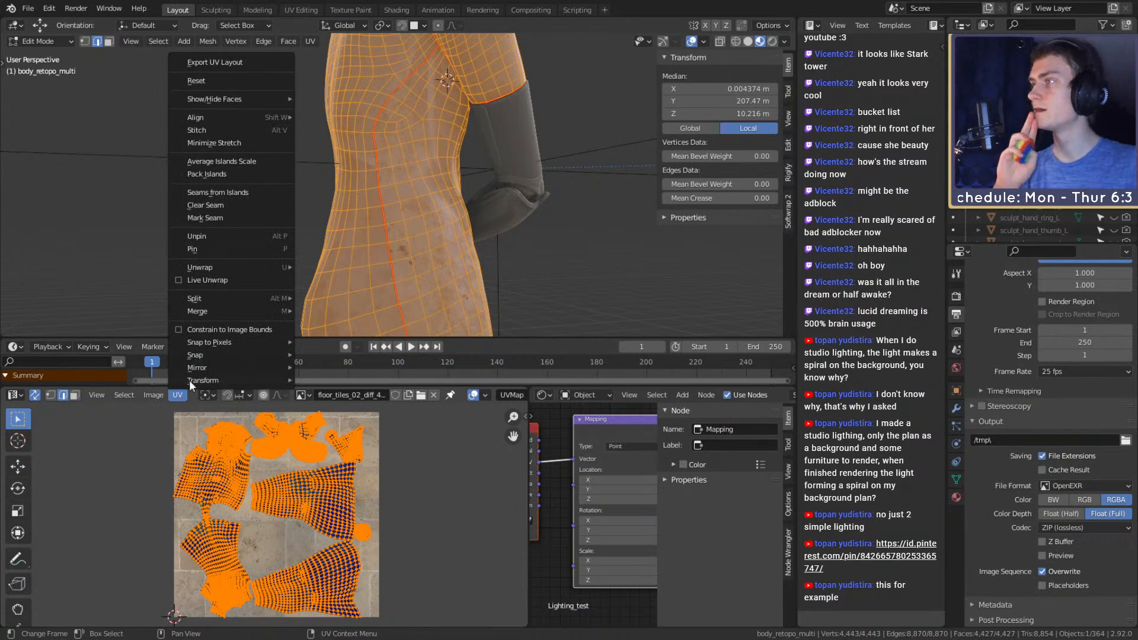
click(228, 175)
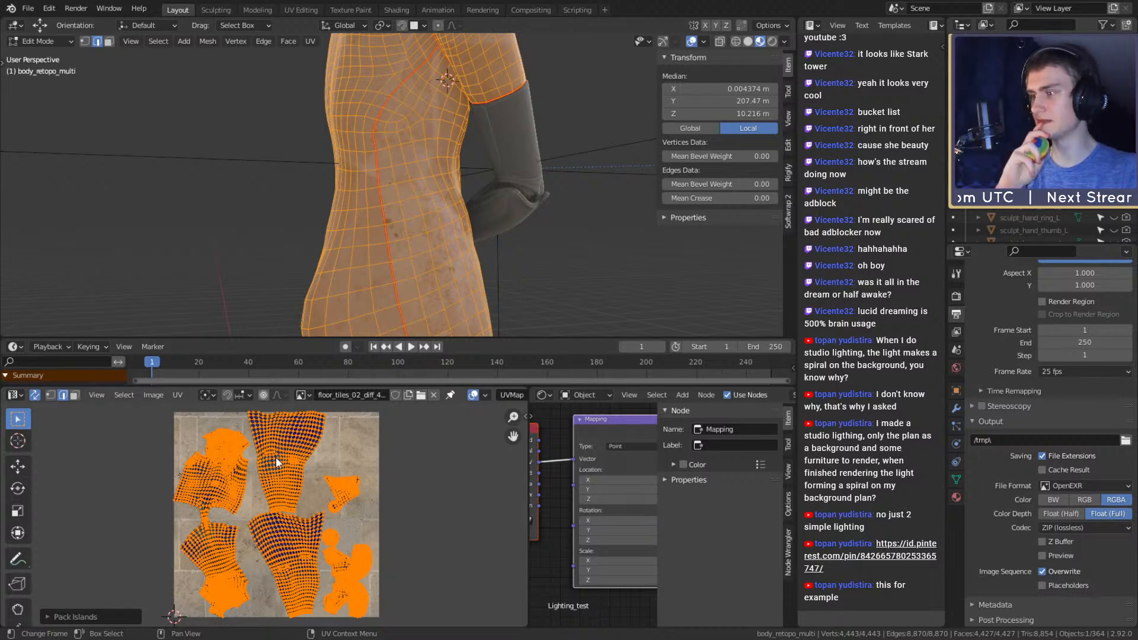
click(169, 395)
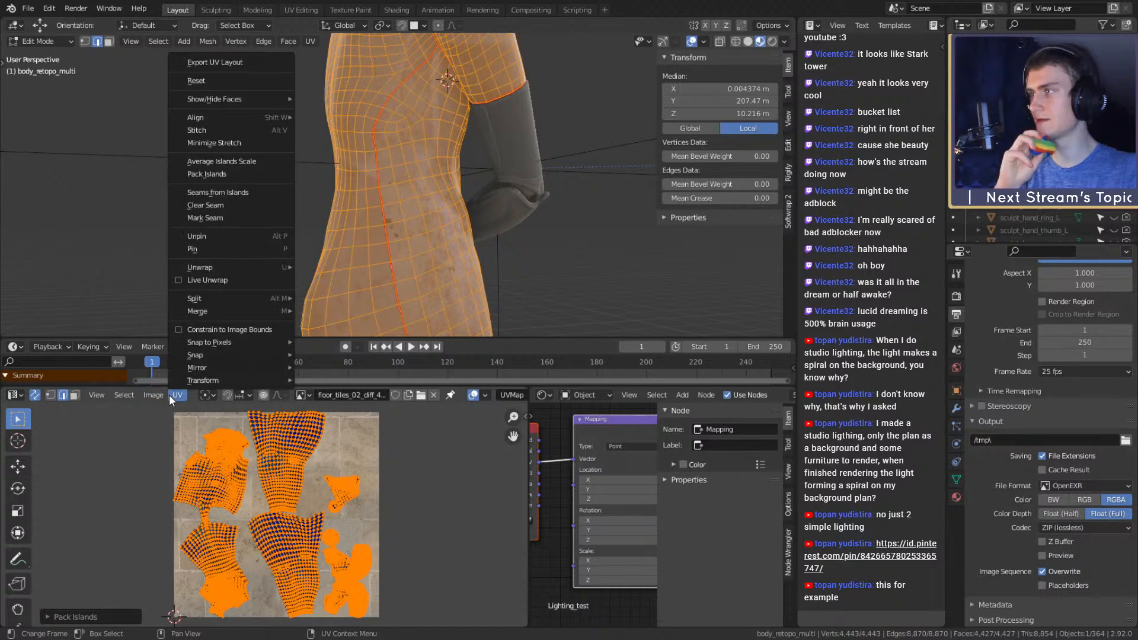
click(219, 130)
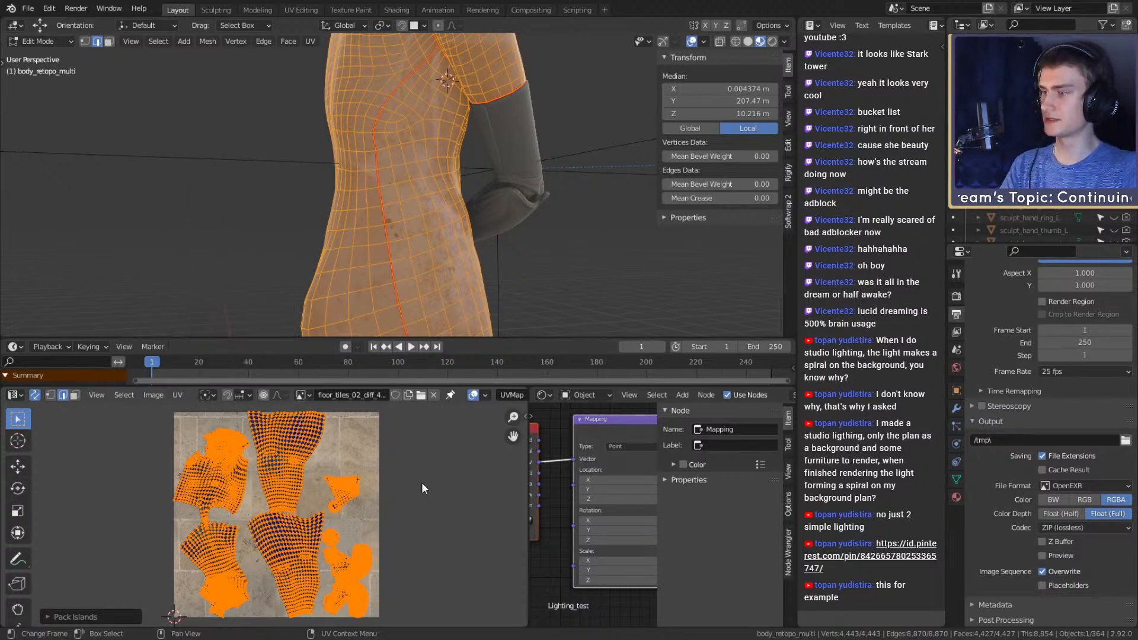
Examine the packed UV islands and the seams around the shoulder and upper back of the body mesh
click(424, 486)
scroll(416, 522, up, 6)
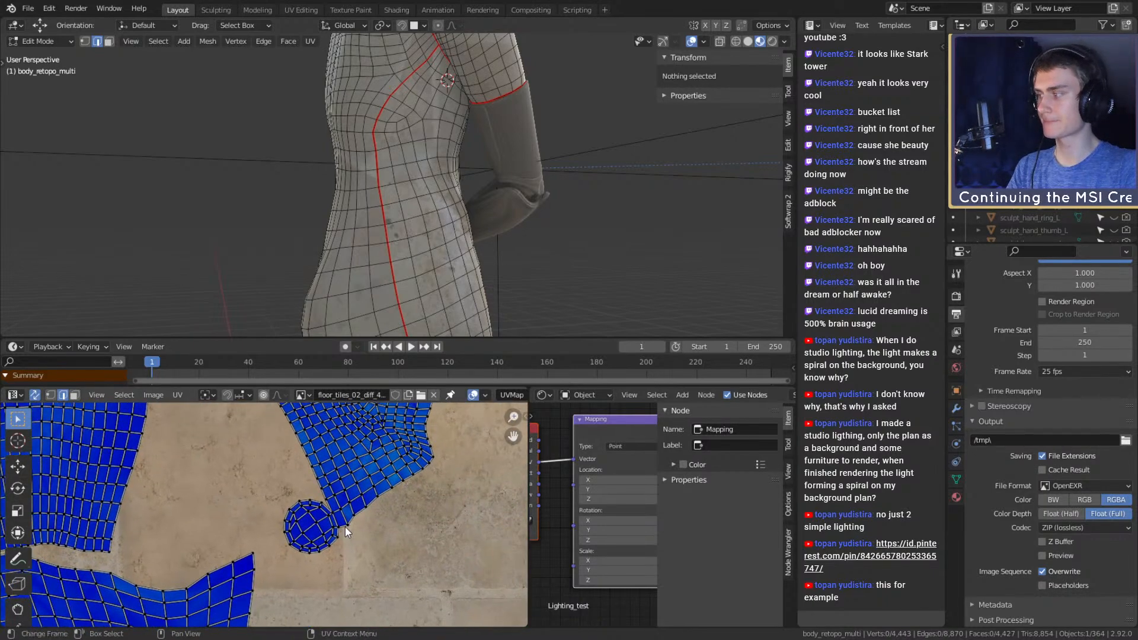
key(Home)
scroll(527, 213, down, 3)
middle_drag(540, 217, 397, 308)
scroll(335, 263, up, 2)
scroll(397, 285, up, 3)
middle_drag(397, 219, 444, 258)
Hide the separate arm, hand and other sculpt parts around the retopologized body to expose its arm stumps
scroll(1037, 103, down, 10)
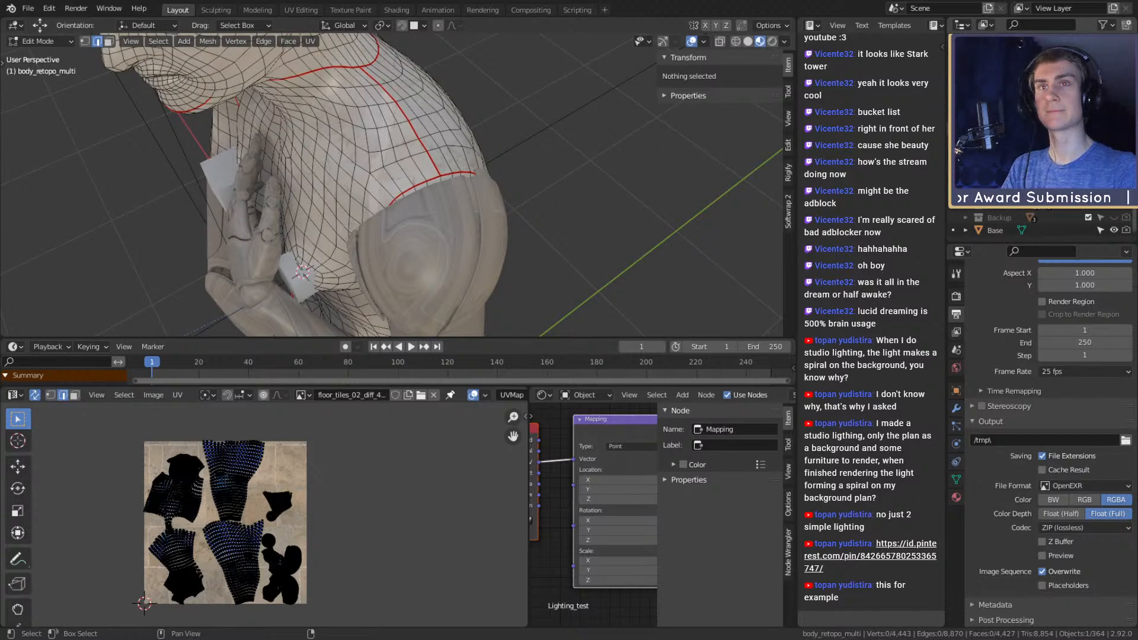
click(1113, 127)
click(1114, 140)
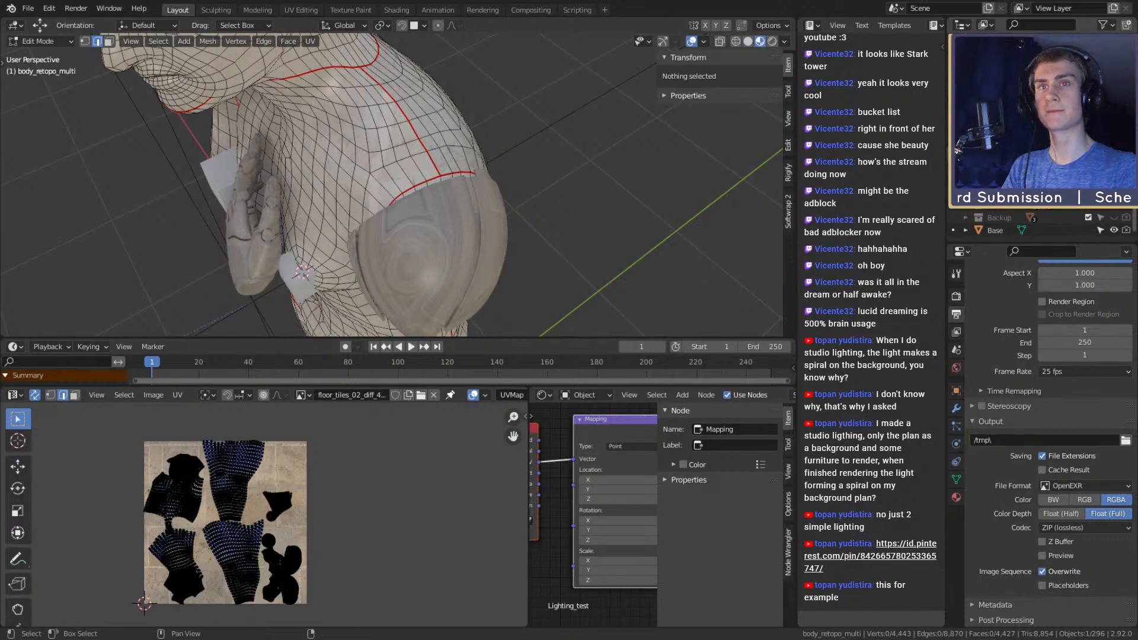
click(1113, 152)
click(1114, 165)
click(1114, 179)
click(1114, 192)
Select a single face on the arm stump, just inside the shoulder seam, to identify its UV island
middle_drag(531, 226, 594, 235)
scroll(508, 162, up, 4)
click(584, 211)
key(3)
click(591, 219)
scroll(566, 213, down, 4)
scroll(569, 231, up, 3)
middle_drag(468, 213, 456, 221)
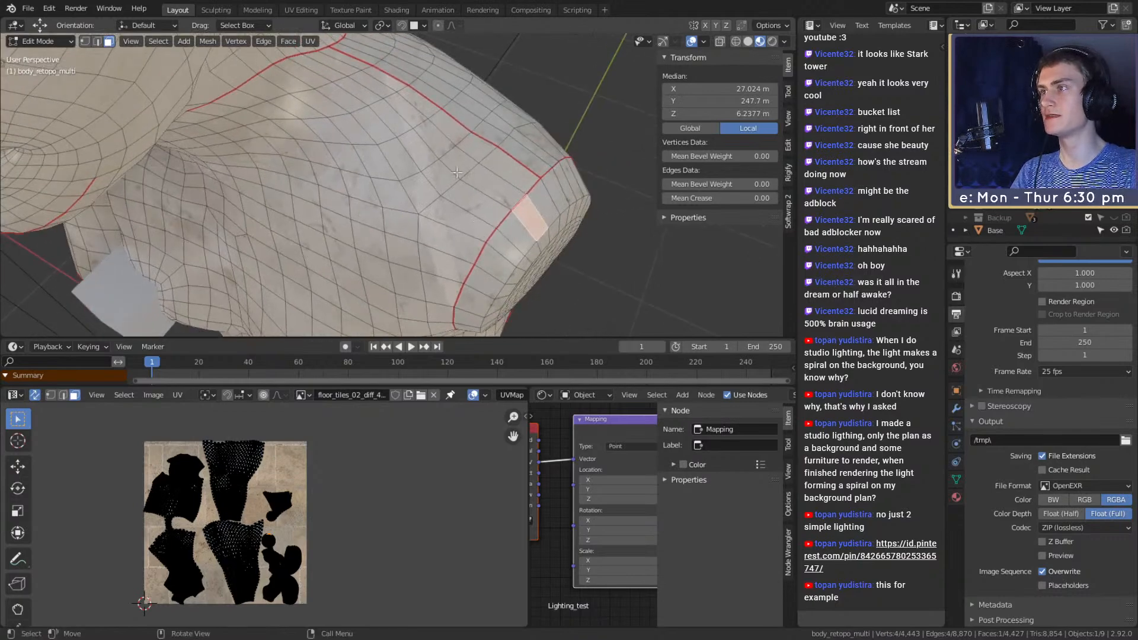
Compare the torso and stump UV islands with the seams around the arm opening, and clear the face selection
scroll(220, 539, up, 5)
middle_drag(220, 522, 290, 575)
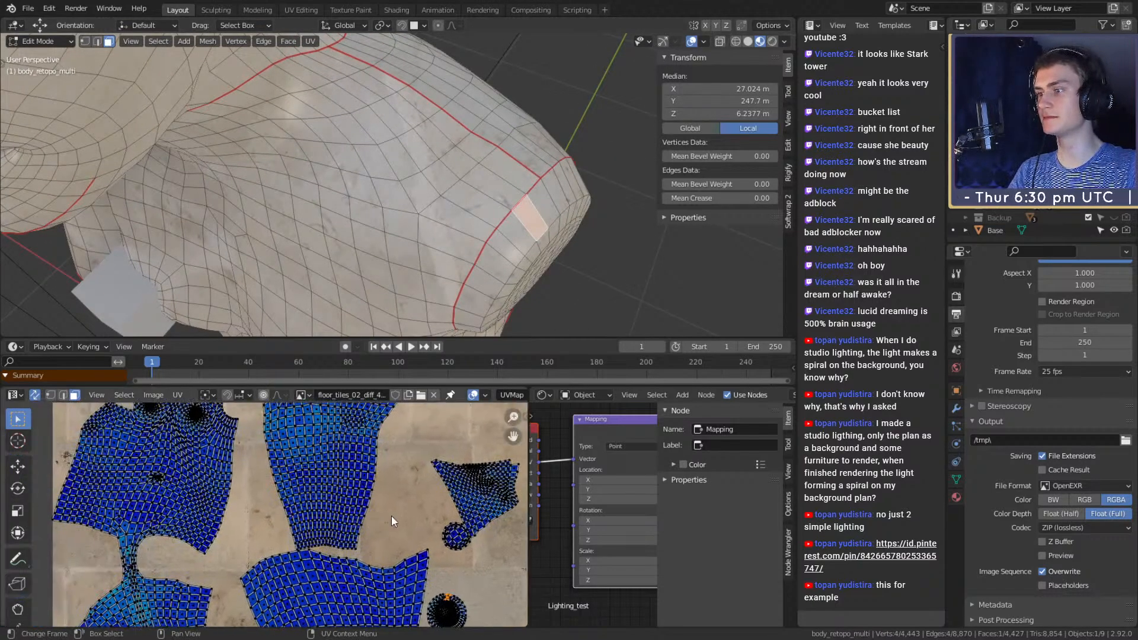
scroll(284, 509, down, 2)
scroll(261, 504, up, 2)
middle_drag(471, 524, 455, 498)
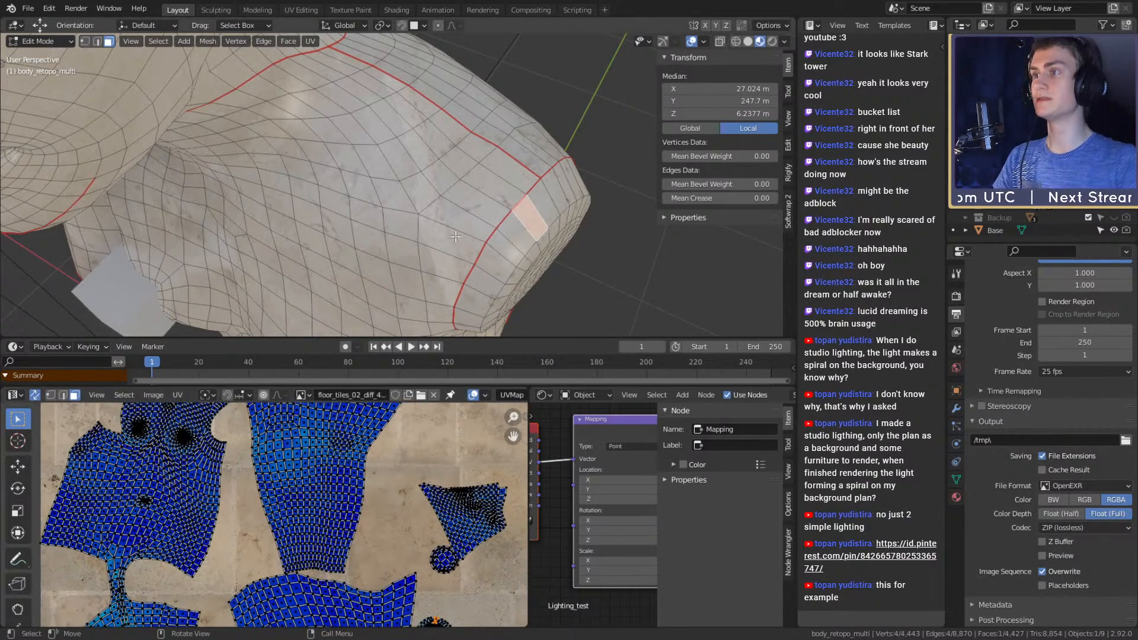
scroll(468, 220, down, 5)
middle_drag(477, 219, 452, 220)
scroll(451, 220, up, 10)
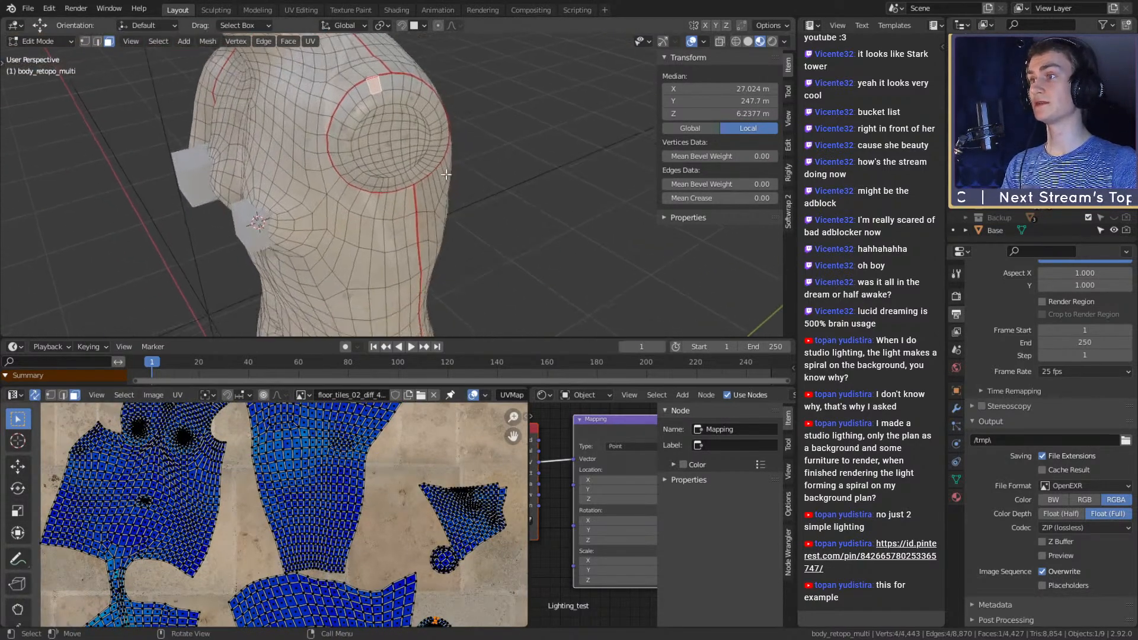
click(596, 120)
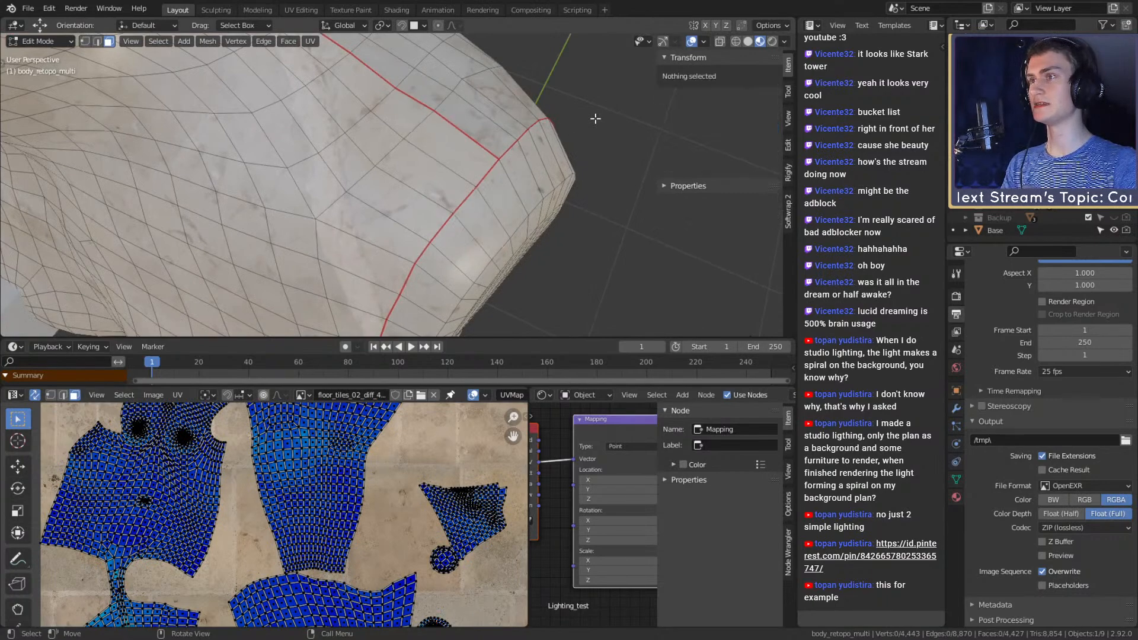
Return the body to Object Mode and inspect how the floor tile texture sits across the bust
key(Tab)
scroll(495, 175, down, 8)
middle_drag(464, 225, 485, 166)
scroll(483, 169, down, 4)
scroll(468, 148, up, 3)
middle_drag(420, 219, 415, 263)
scroll(493, 214, down, 3)
scroll(461, 245, up, 3)
scroll(445, 195, up, 3)
scroll(415, 263, down, 3)
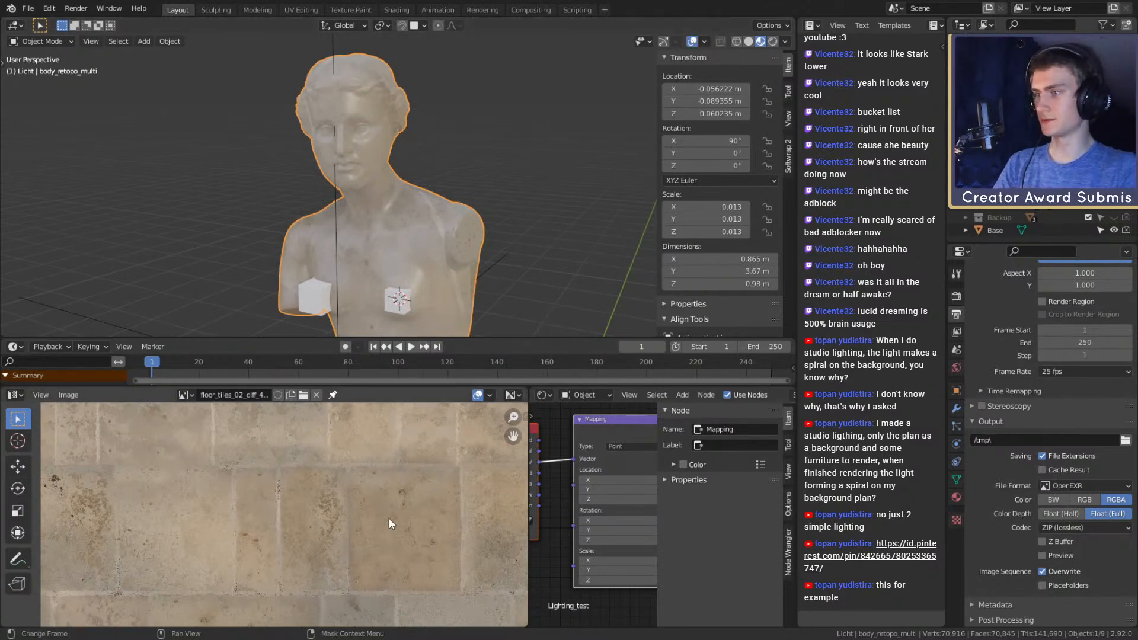
Bring the whole floor tile image into view and save the project file
scroll(314, 506, down, 2)
scroll(313, 513, up, 3)
scroll(294, 474, down, 1)
scroll(294, 474, down, 3)
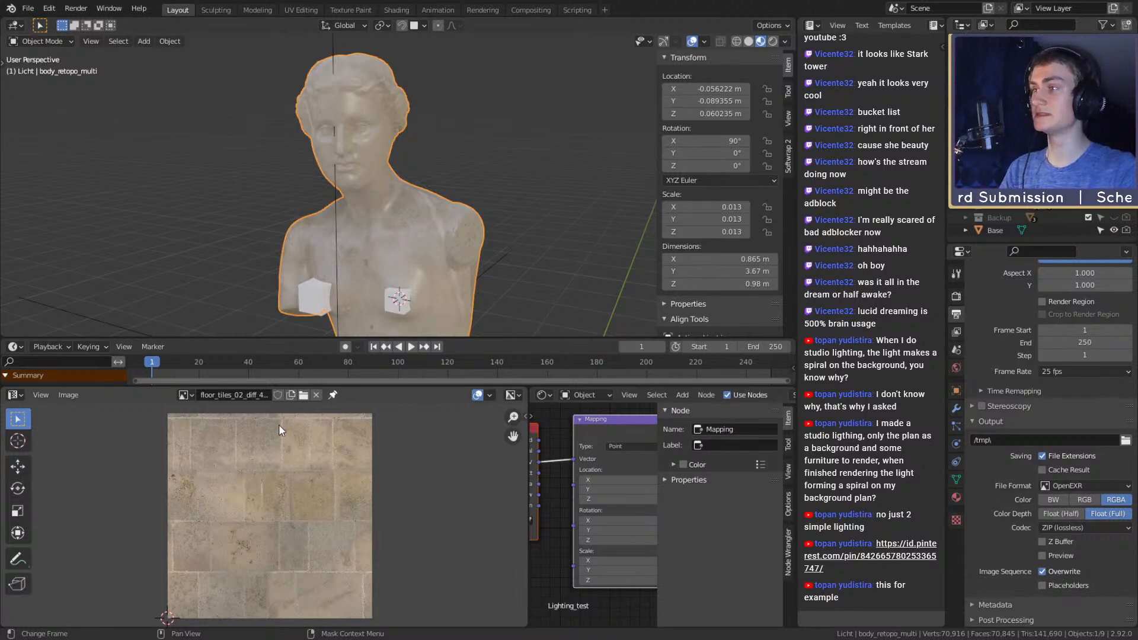
click(28, 8)
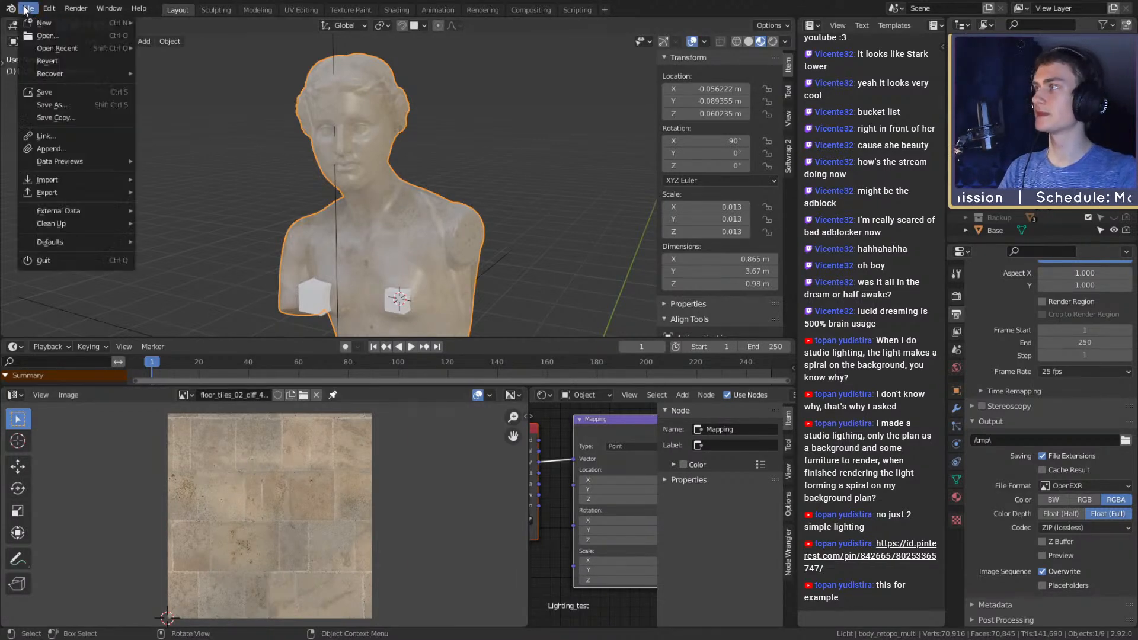
click(51, 95)
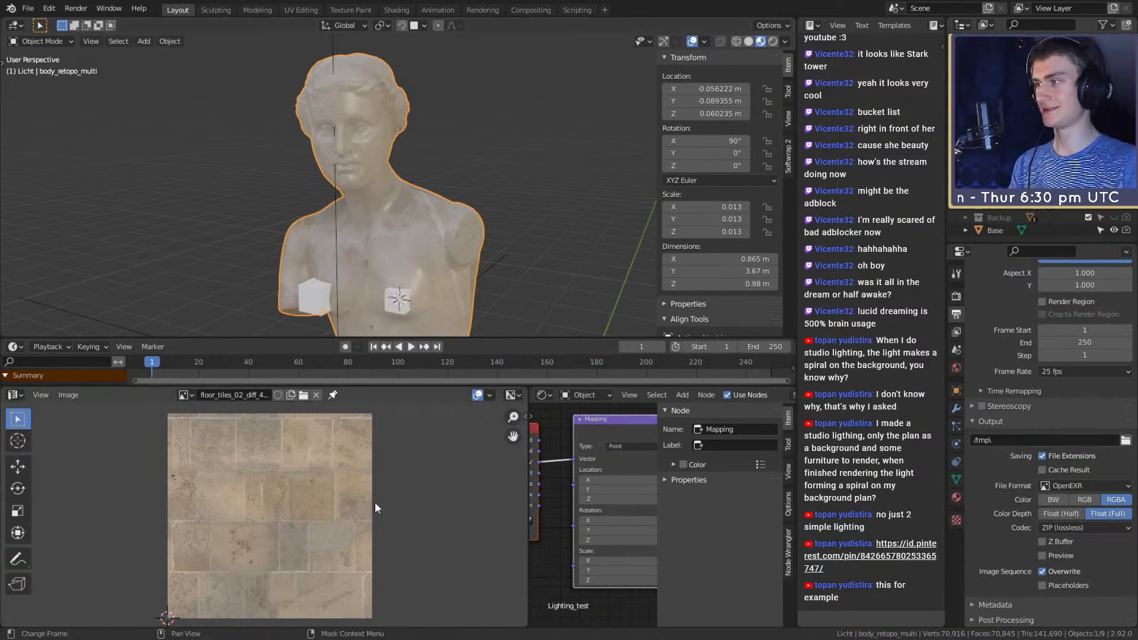
Widen the shader node area and delete the Texture Coordinate, Mapping and floor tile image nodes from the Lighting_test material
scroll(300, 491, down, 6)
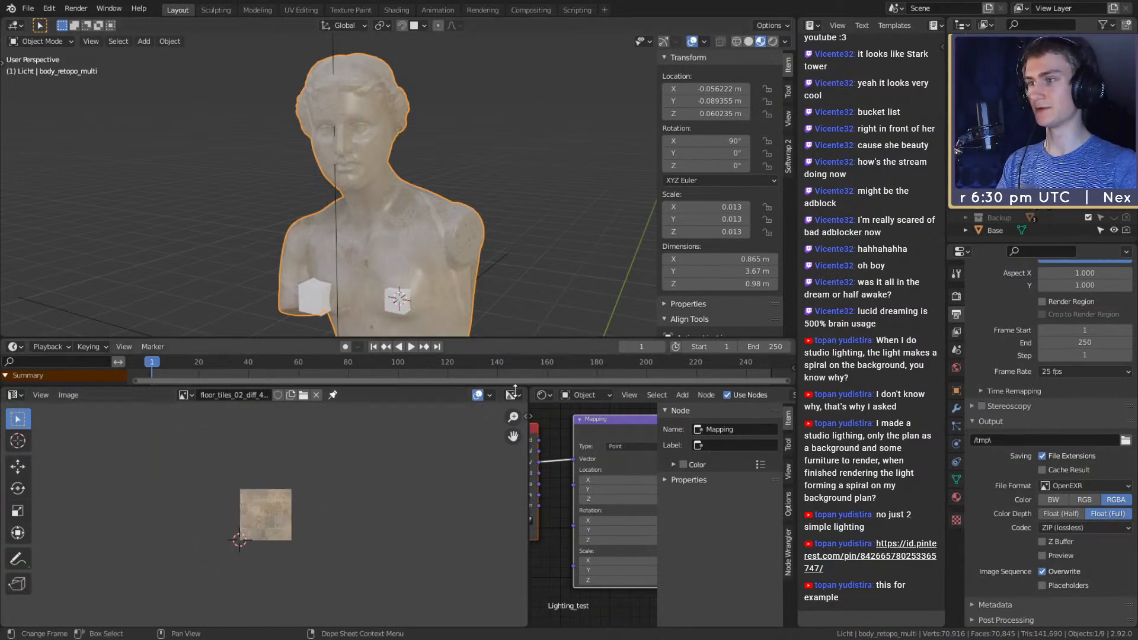
drag(536, 435, 211, 439)
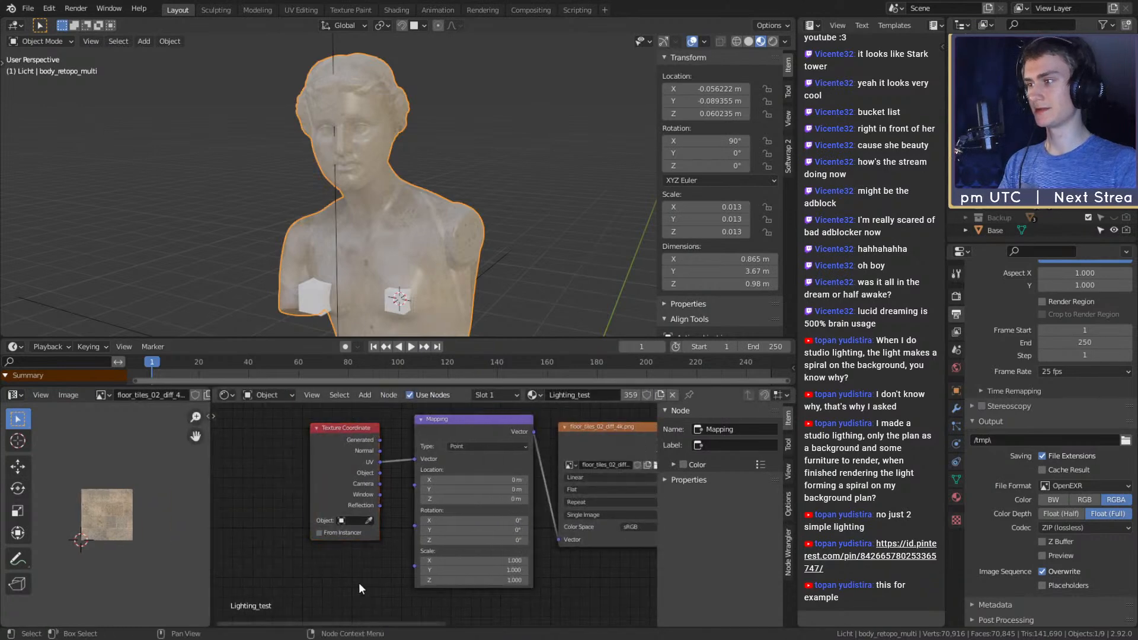
scroll(449, 558, down, 6)
drag(581, 586, 394, 477)
key(x)
middle_drag(477, 526, 429, 527)
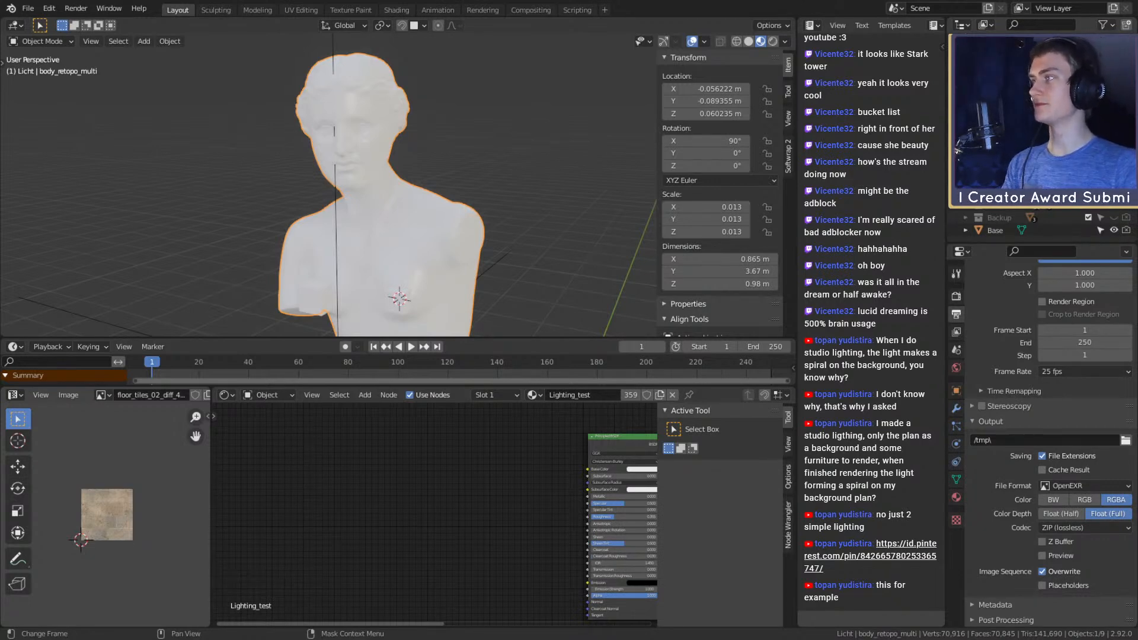
Add the rough_plaster_brick_04 diffuse image texture to the material and connect its Color to the Principled BSDF's Base Color
drag(468, 462, 469, 502)
middle_drag(512, 478, 434, 447)
drag(435, 482, 396, 461)
drag(427, 462, 510, 439)
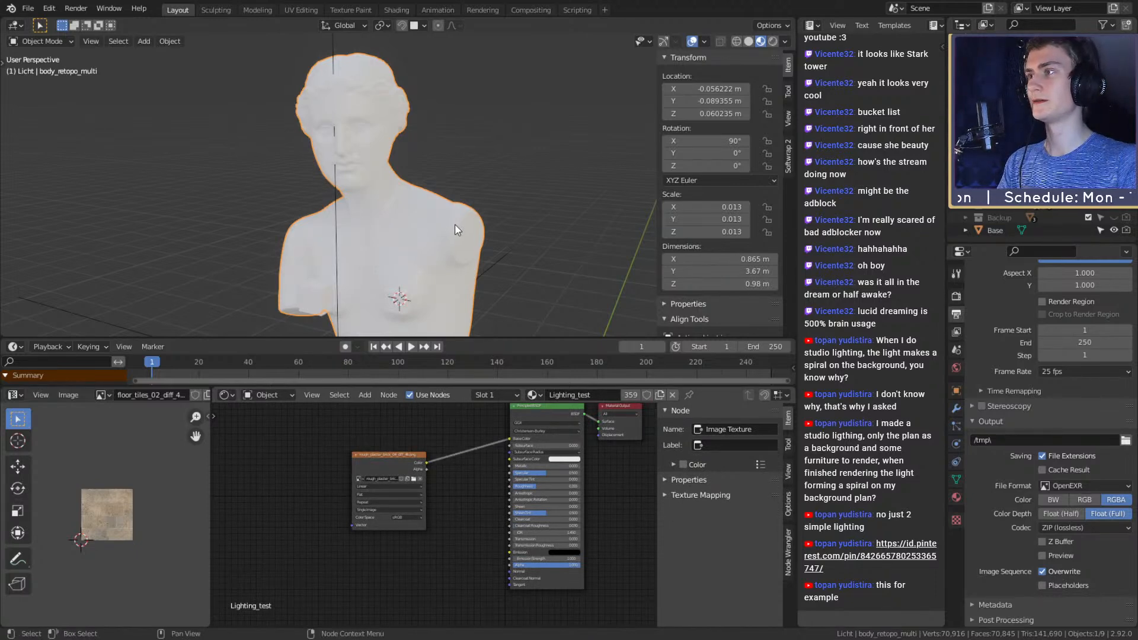
Add linked Texture Coordinate and Mapping nodes in front of the rough plaster brick image texture
scroll(455, 229, up, 3)
shift+middle_drag(498, 249, 435, 175)
middle_drag(471, 196, 451, 224)
scroll(446, 475, up, 2)
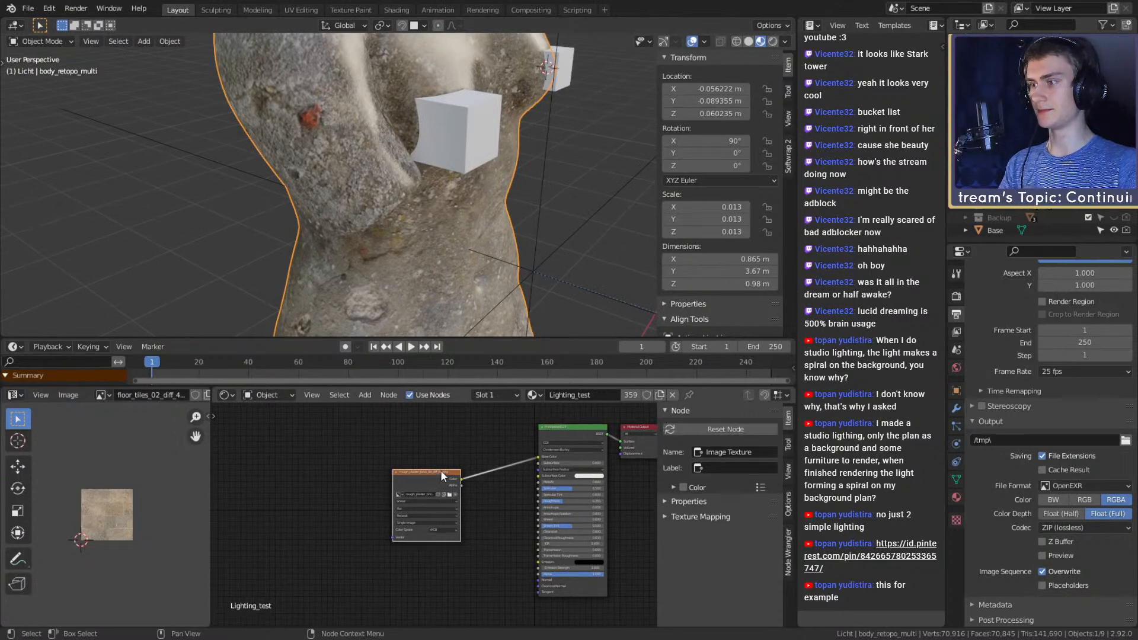
key(ctrl+t)
scroll(515, 562, up, 2)
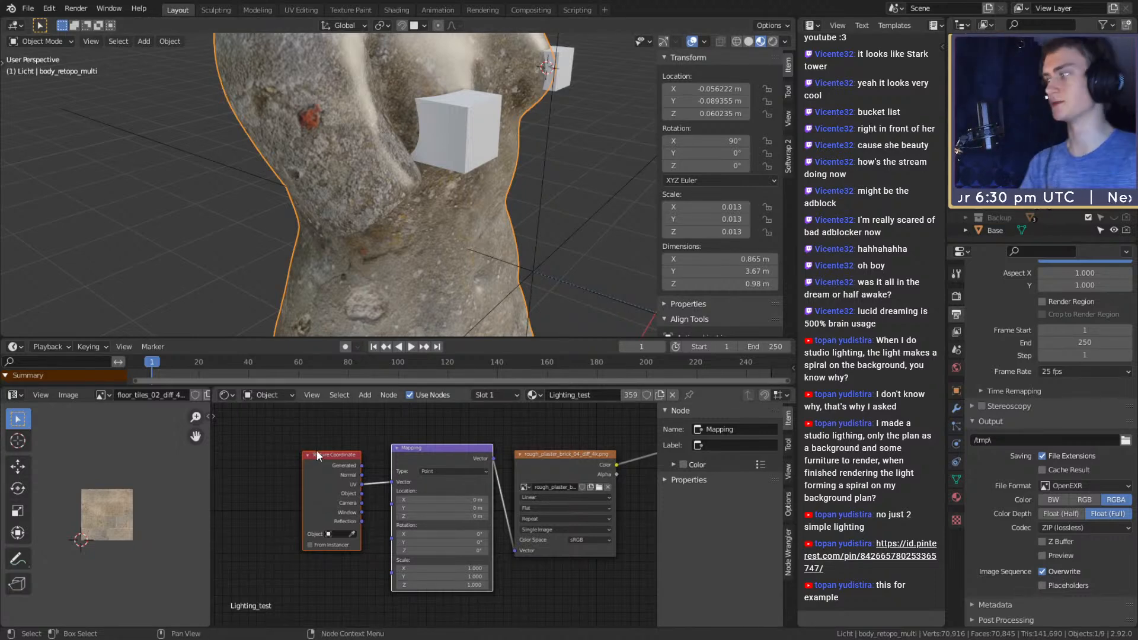
scroll(125, 510, up, 4)
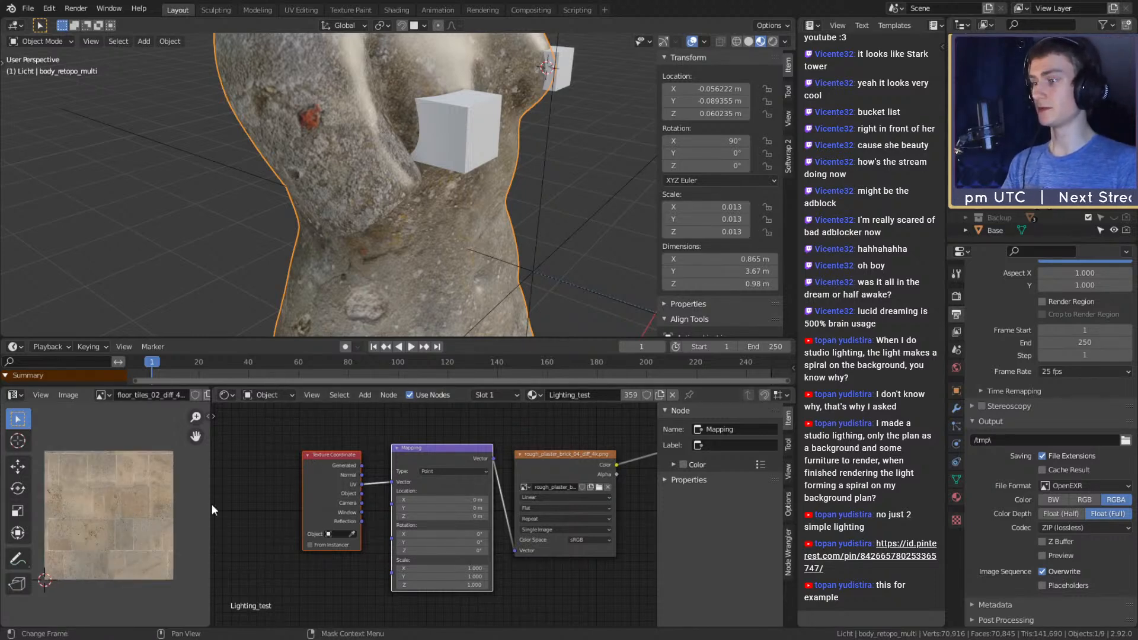
Widen the UV editor and open the body mesh in Edit Mode to view its UV layout
drag(209, 456, 505, 459)
key(Tab)
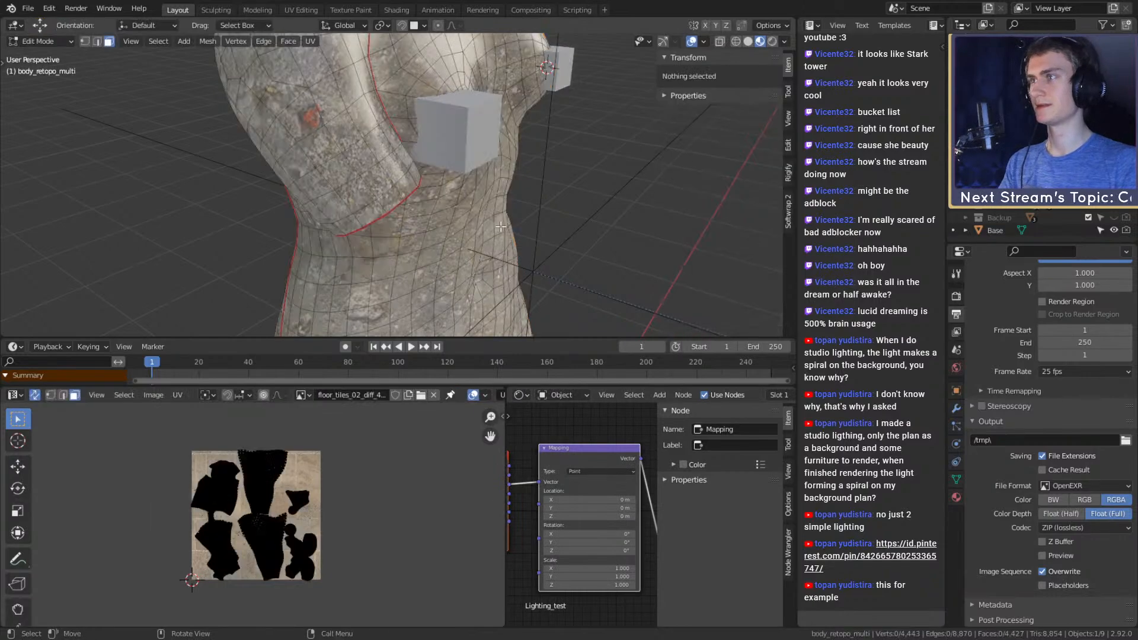
scroll(450, 211, down, 2)
scroll(379, 184, down, 2)
middle_drag(451, 211, 415, 180)
shift+middle_drag(415, 181, 418, 246)
scroll(418, 245, up, 3)
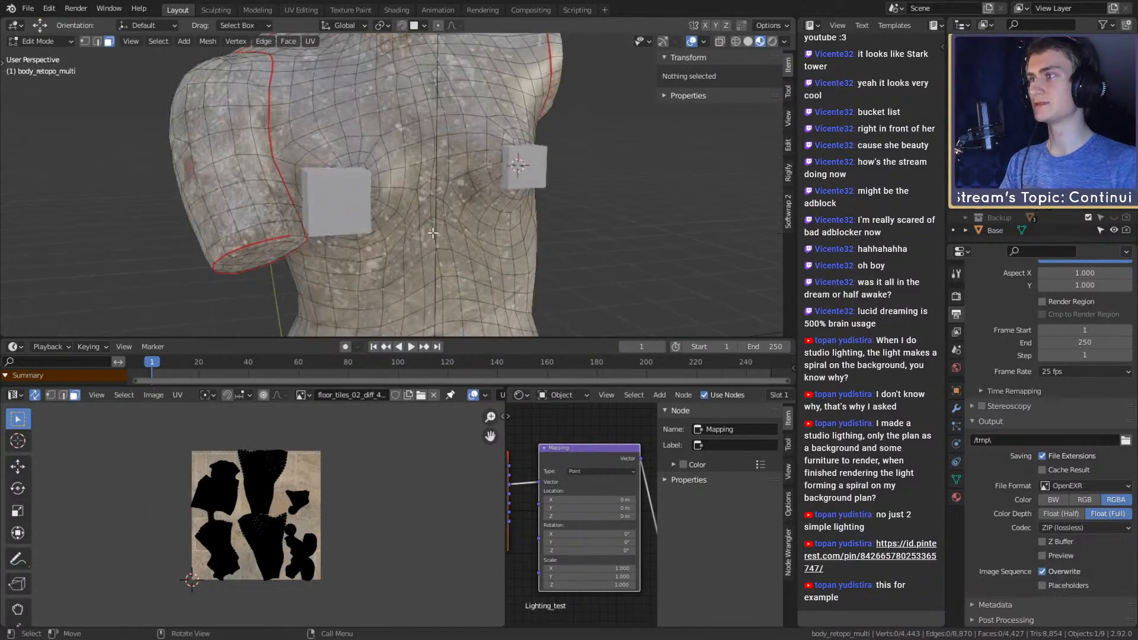
scroll(297, 531, up, 5)
scroll(294, 496, down, 5)
scroll(294, 497, up, 5)
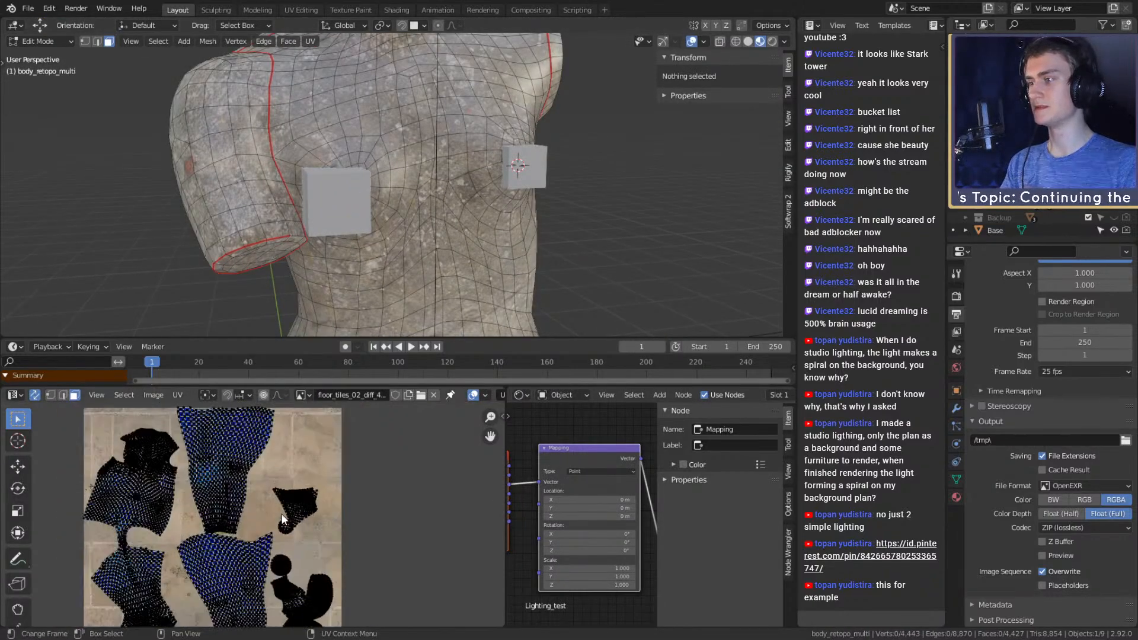
scroll(234, 525, up, 1)
scroll(269, 530, down, 4)
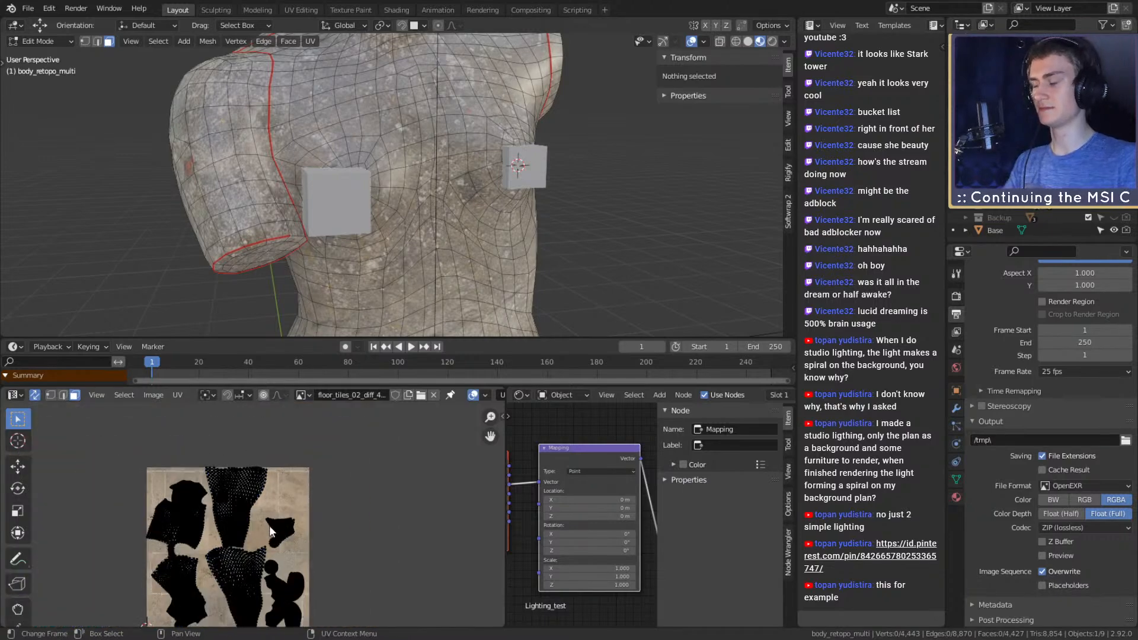
scroll(269, 525, up, 1)
scroll(268, 525, up, 6)
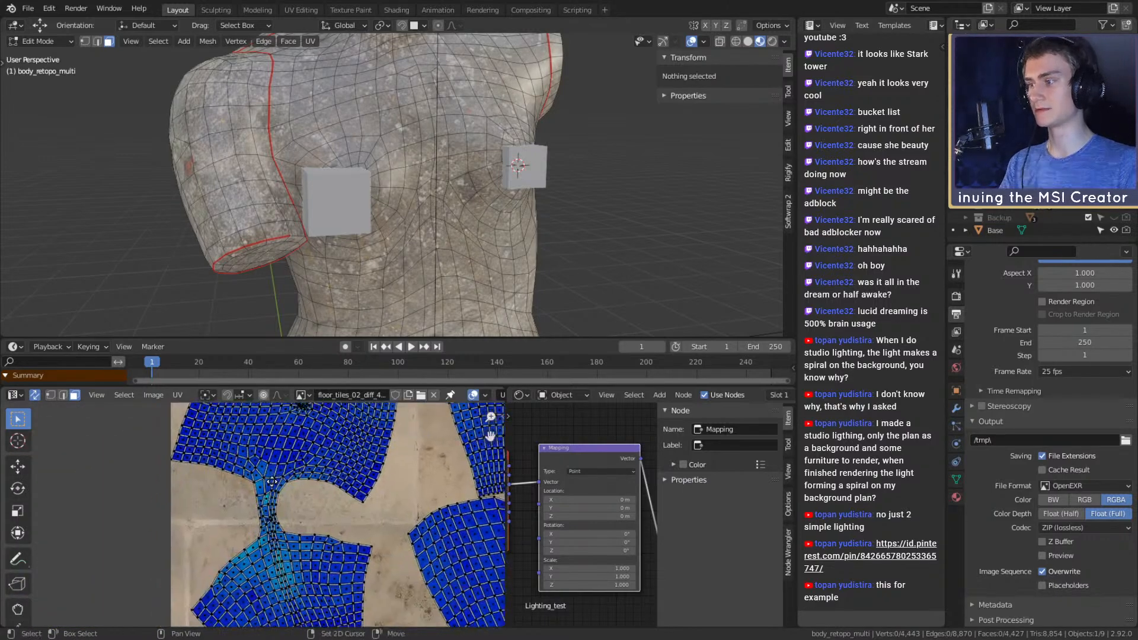
Mark a seam along the edges between the two existing leg seams at the crotch
shift+middle_drag(344, 326, 429, 203)
scroll(379, 196, up, 4)
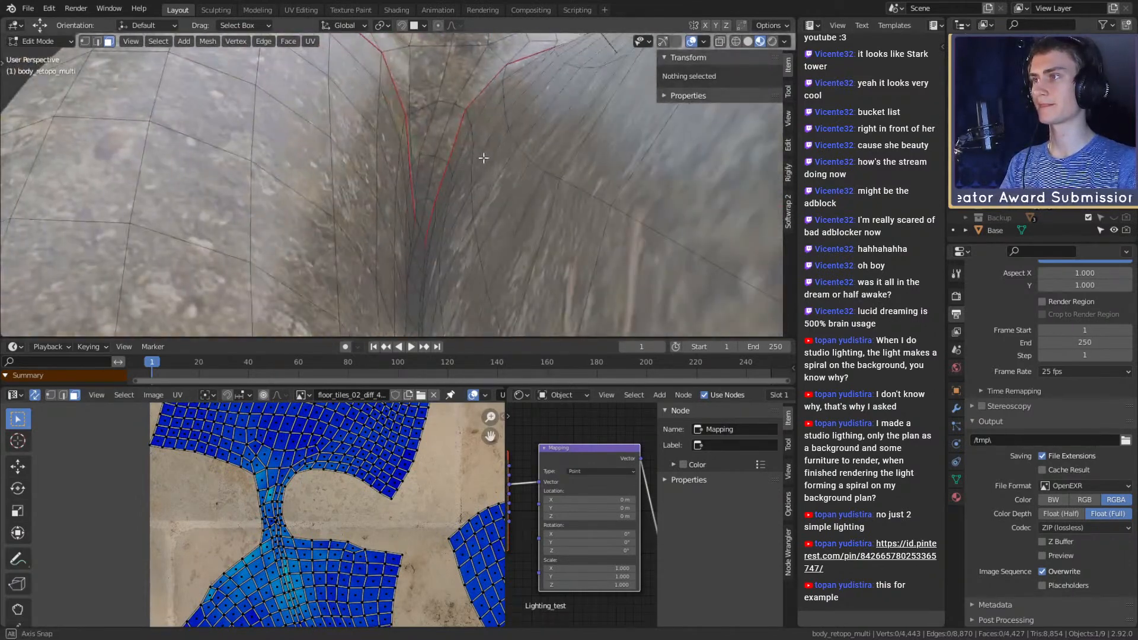
click(430, 200)
key(2)
click(430, 202)
middle_drag(430, 202, 384, 263)
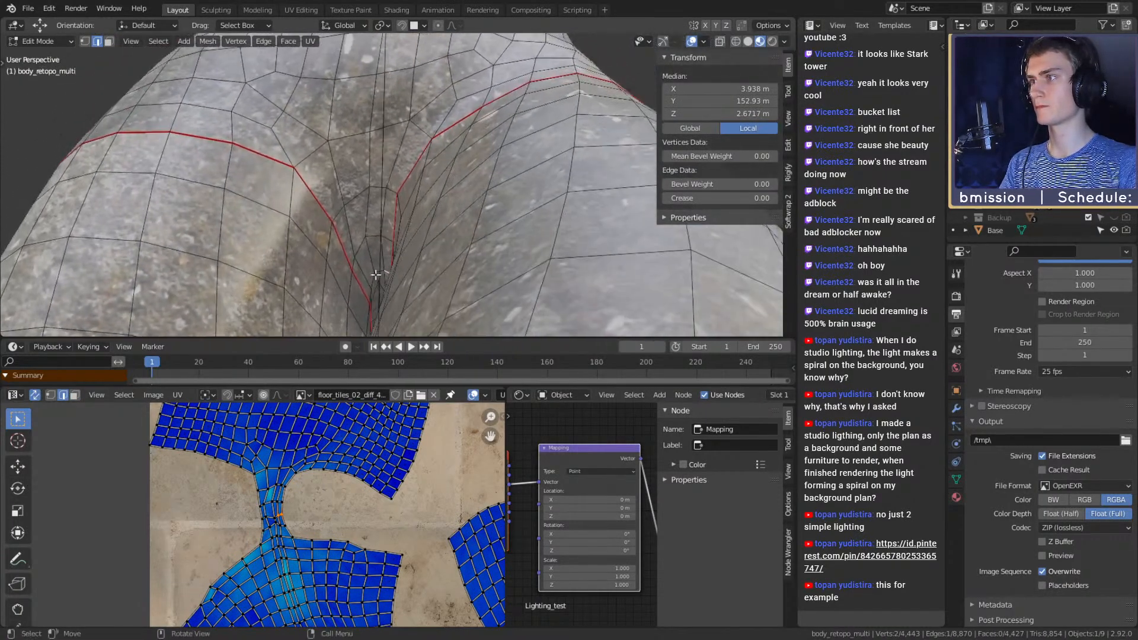
ctrl+click(367, 291)
key(u)
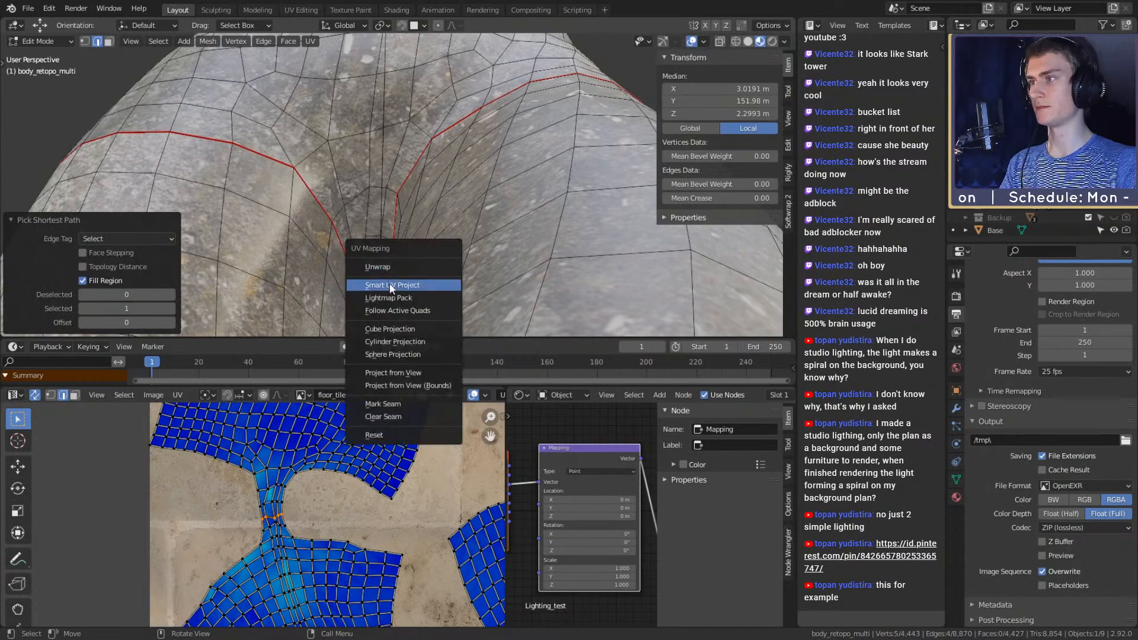
click(383, 404)
Unwrap the entire body mesh using its updated seams
key(a)
key(u)
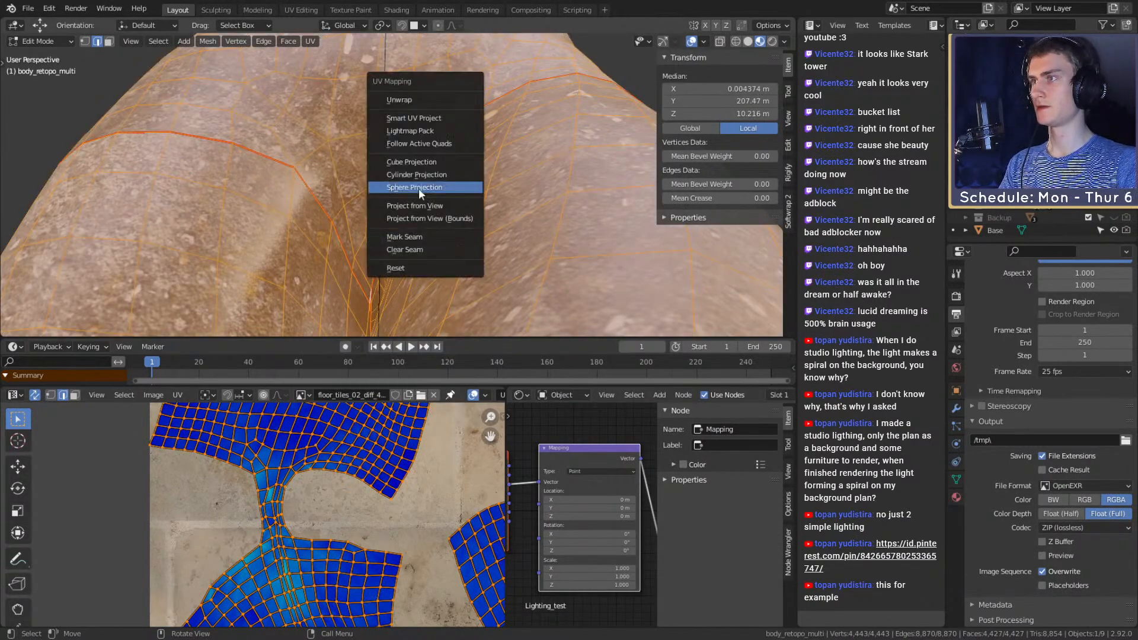
click(410, 99)
scroll(391, 196, down, 8)
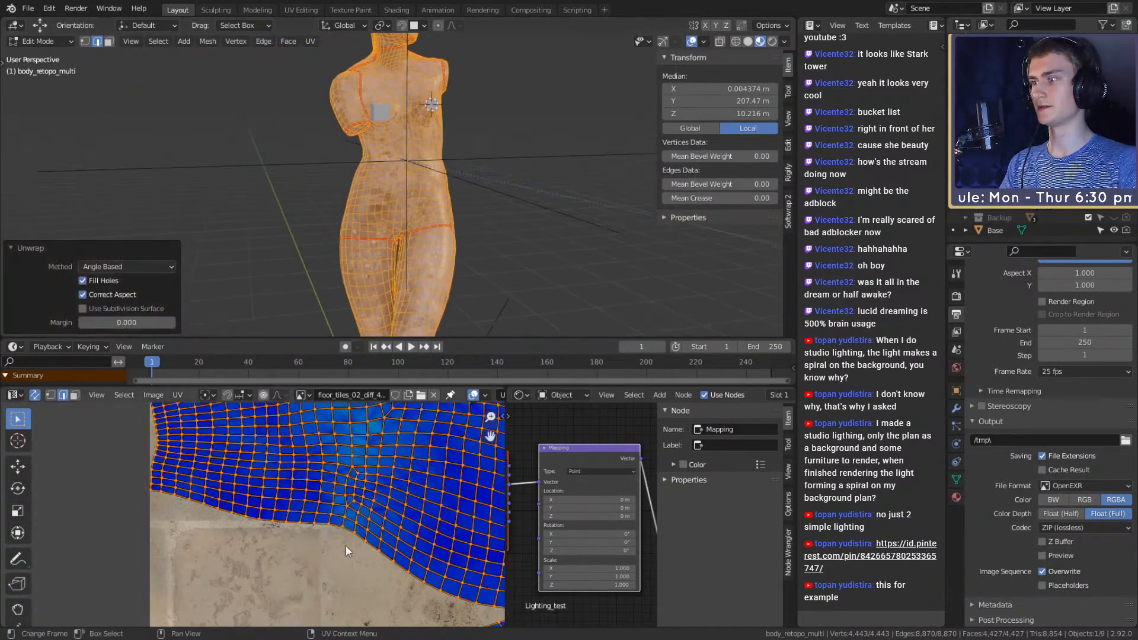
scroll(367, 538, down, 5)
Select all UVs of the body and pack the islands within the texture area
key(alt+a)
scroll(279, 524, up, 5)
key(a)
key(u)
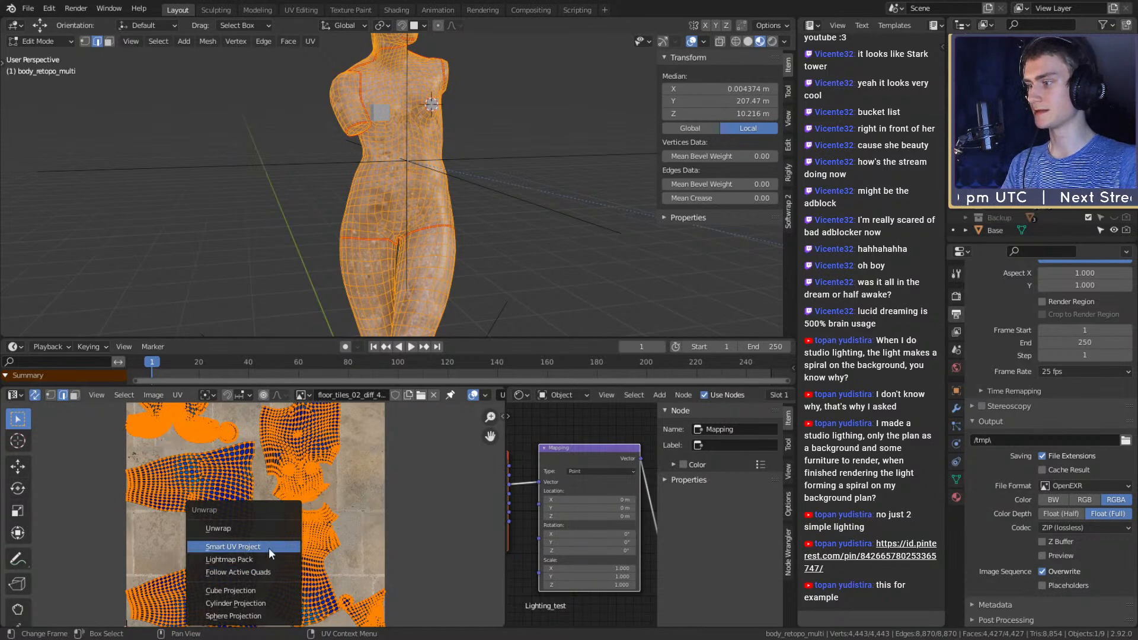
click(178, 395)
click(177, 395)
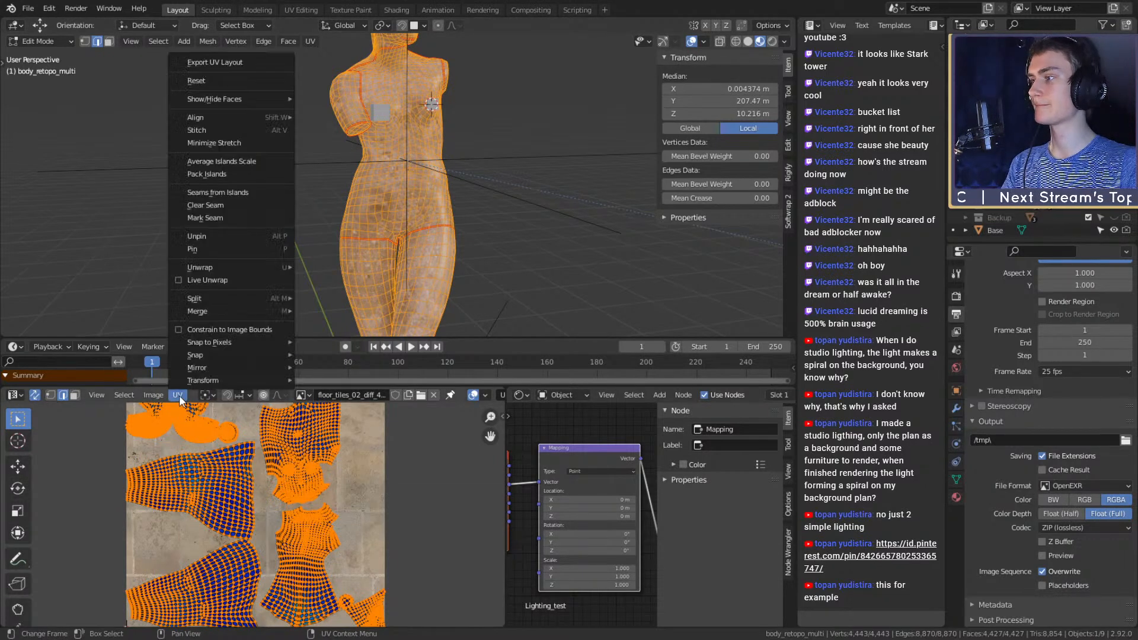
click(208, 174)
scroll(294, 556, down, 3)
scroll(294, 554, up, 5)
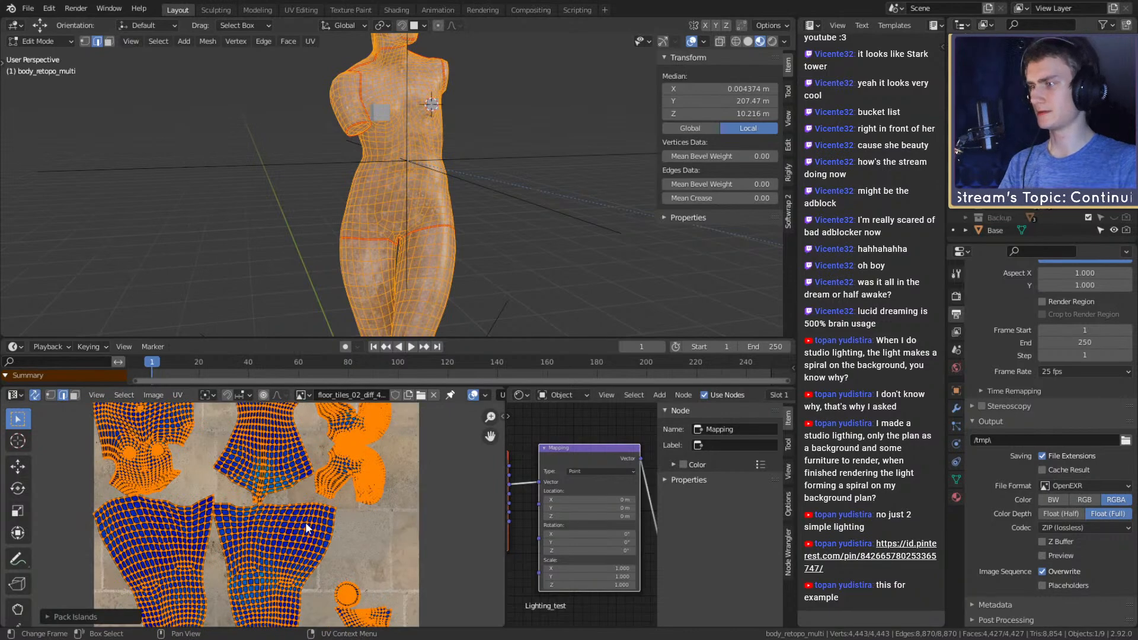
Examine the packed UV islands and shoulder seams, and check which body parts the small lower-right island covers
middle_drag(301, 504, 282, 582)
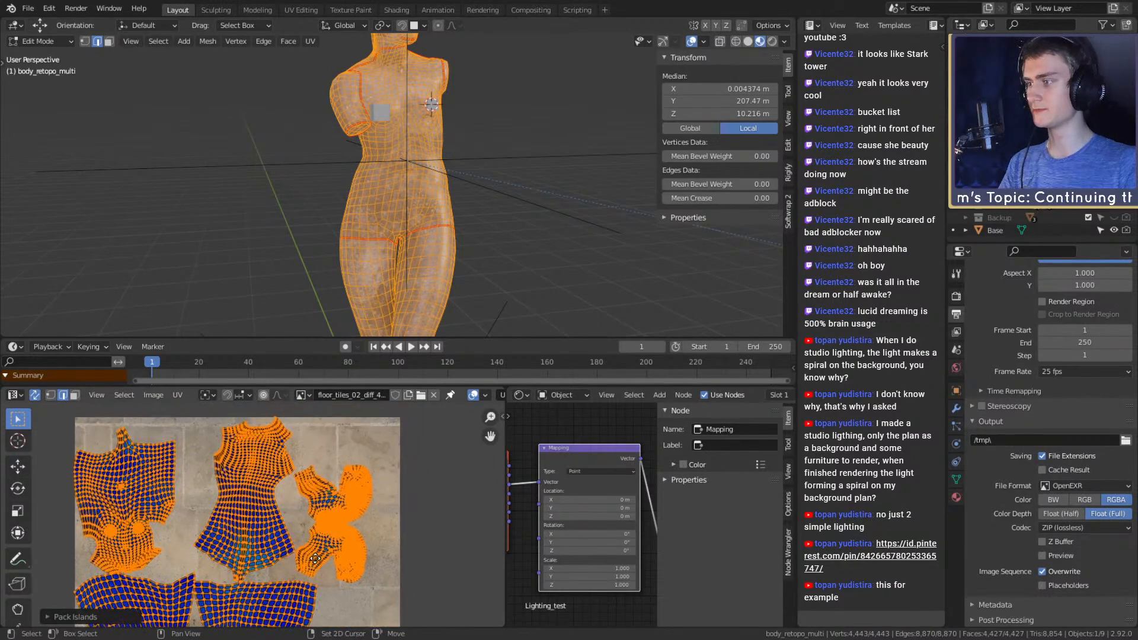
click(432, 427)
scroll(343, 519, down, 2)
middle_drag(311, 533, 339, 482)
scroll(335, 495, up, 1)
middle_drag(296, 555, 276, 519)
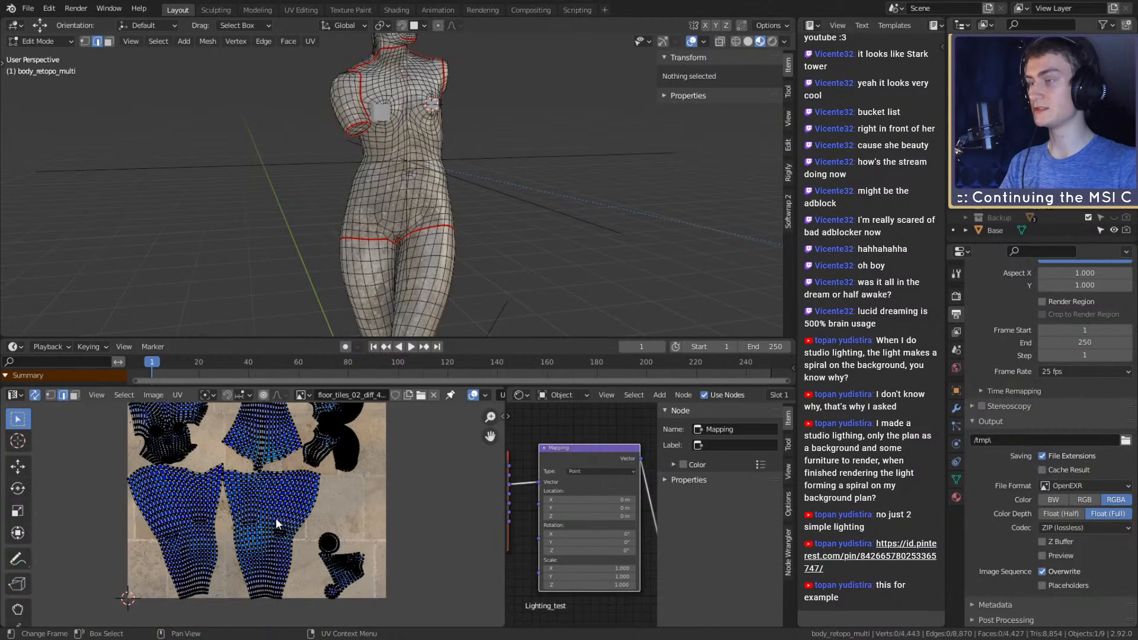
scroll(415, 196, up, 4)
shift+middle_drag(414, 119, 421, 252)
middle_drag(486, 240, 400, 276)
scroll(323, 244, up, 2)
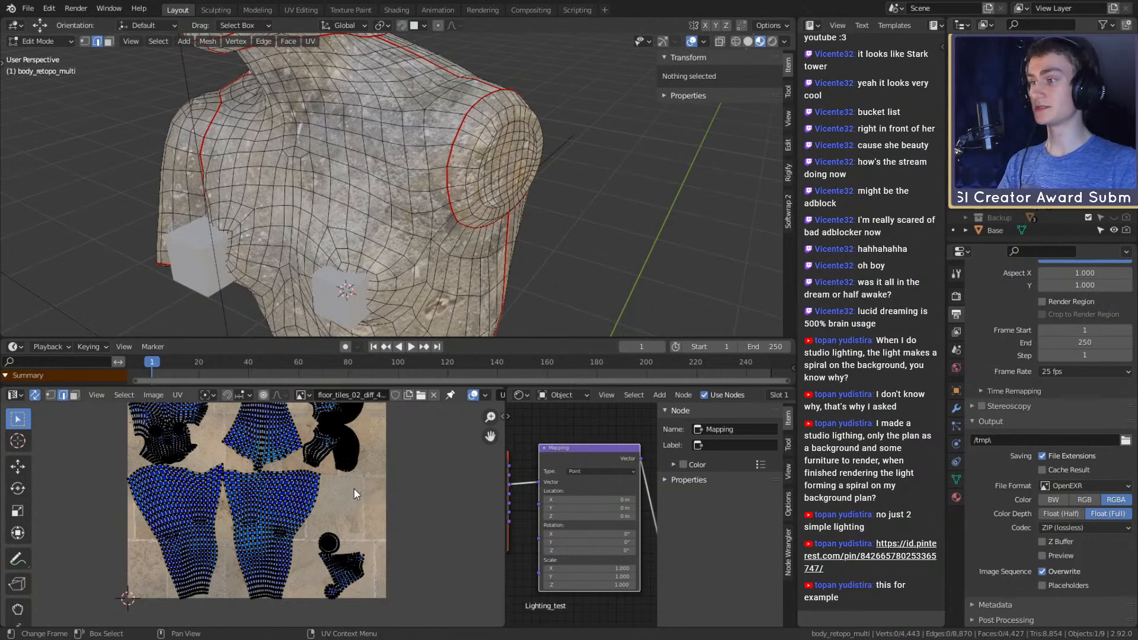
scroll(369, 538, down, 2)
scroll(358, 538, up, 2)
middle_drag(355, 516, 357, 538)
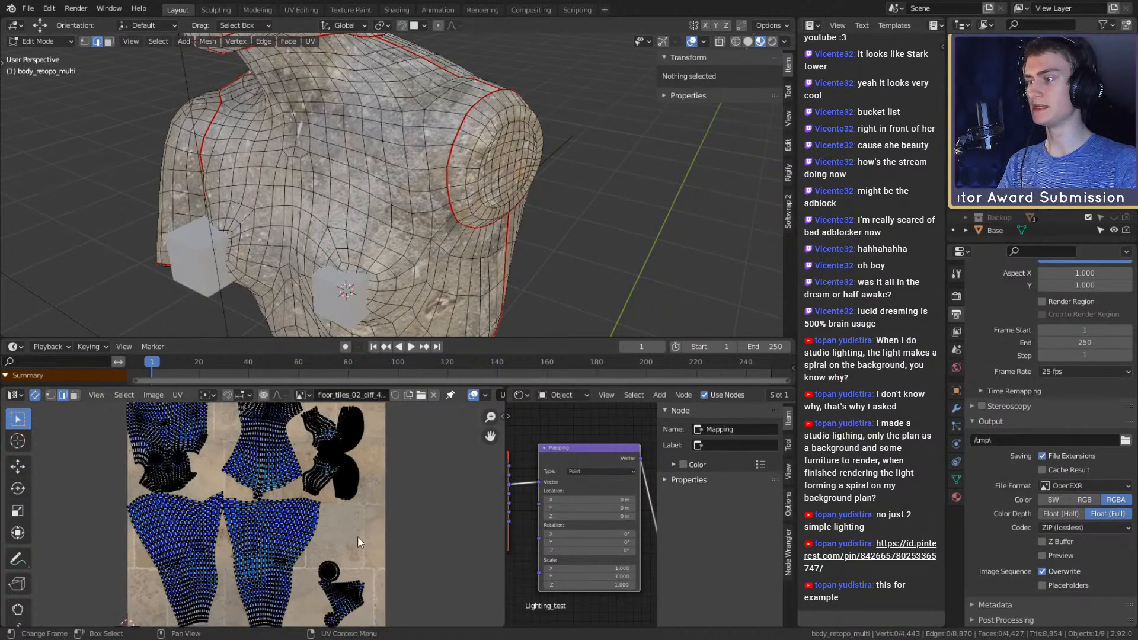
scroll(357, 537, down, 2)
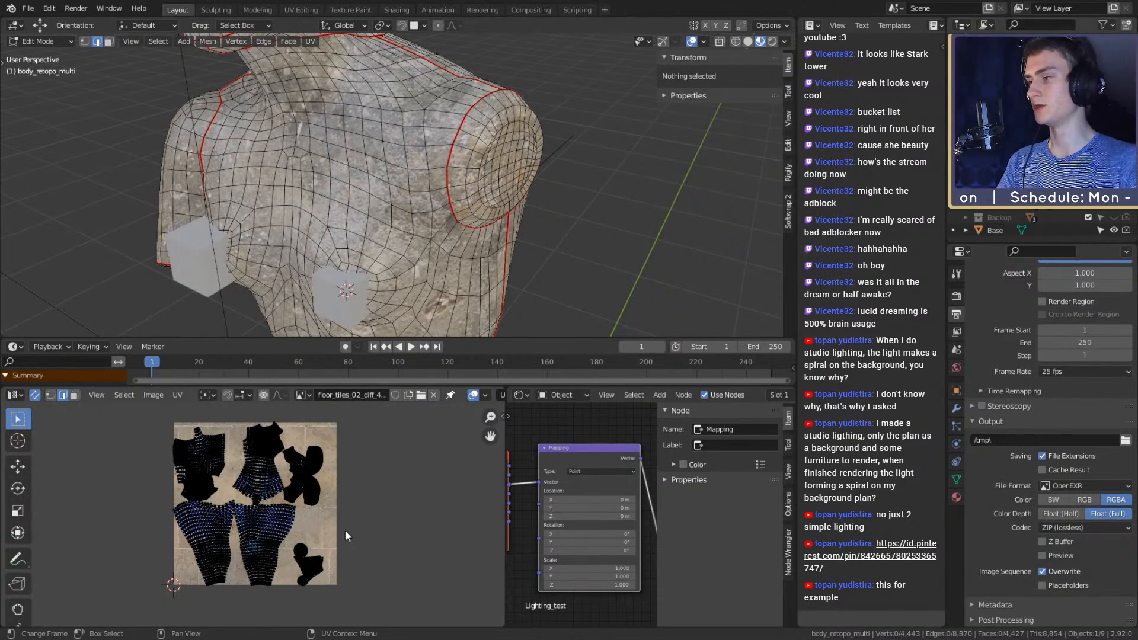
key(l)
scroll(365, 570, up, 1)
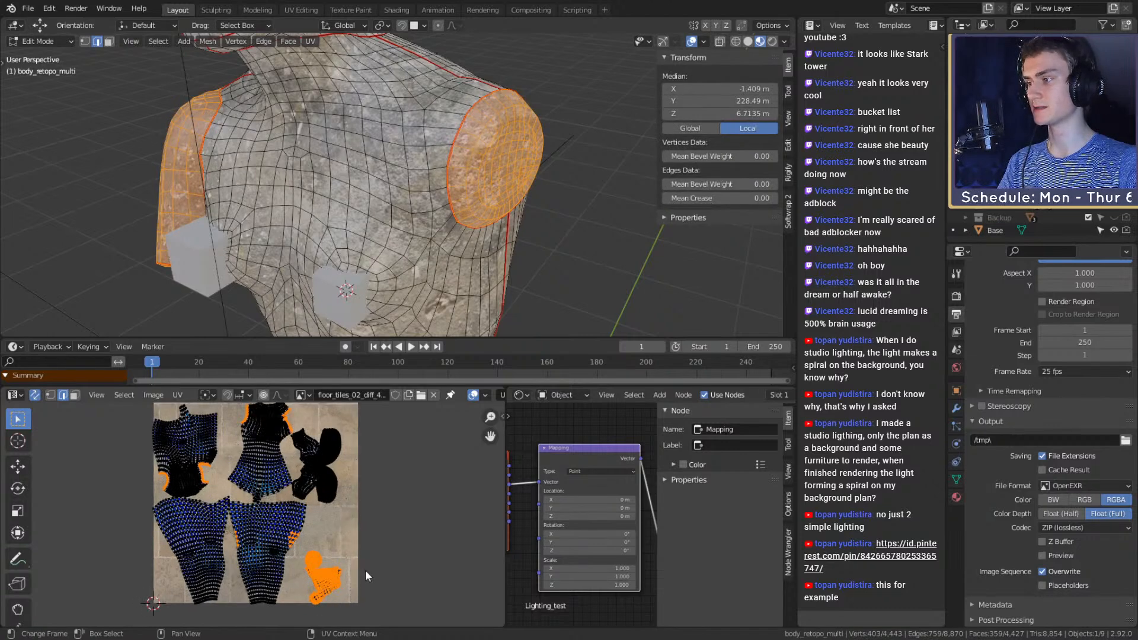
key(alt+a)
Turn off UV sync selection and select the whole body mesh to show all its UV islands
click(35, 395)
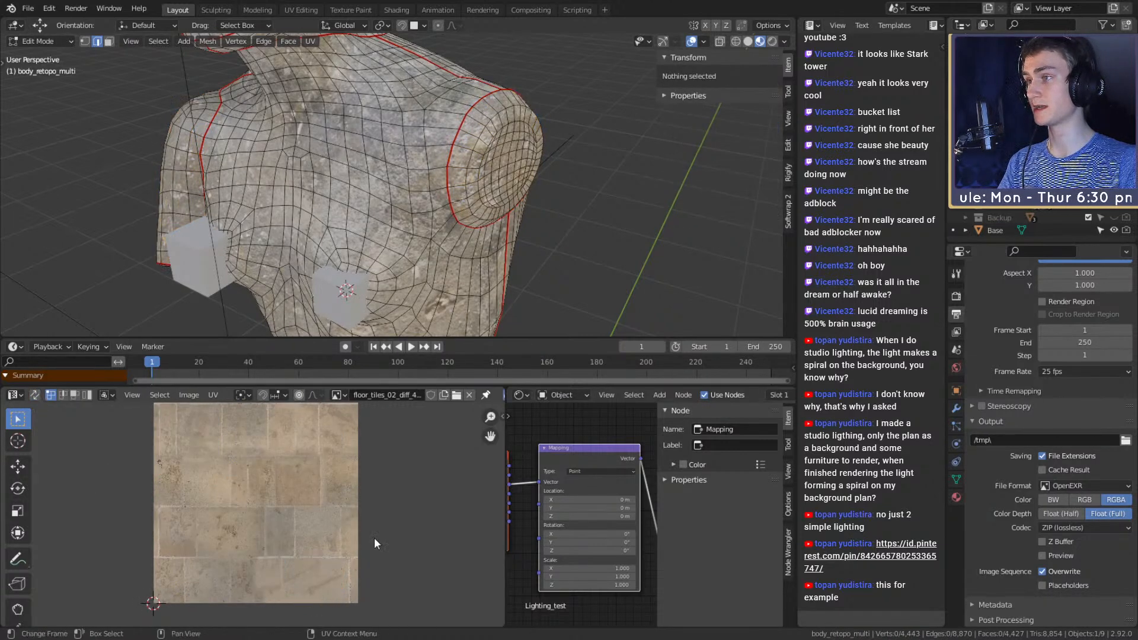
key(Tab)
key(Tab)
key(a)
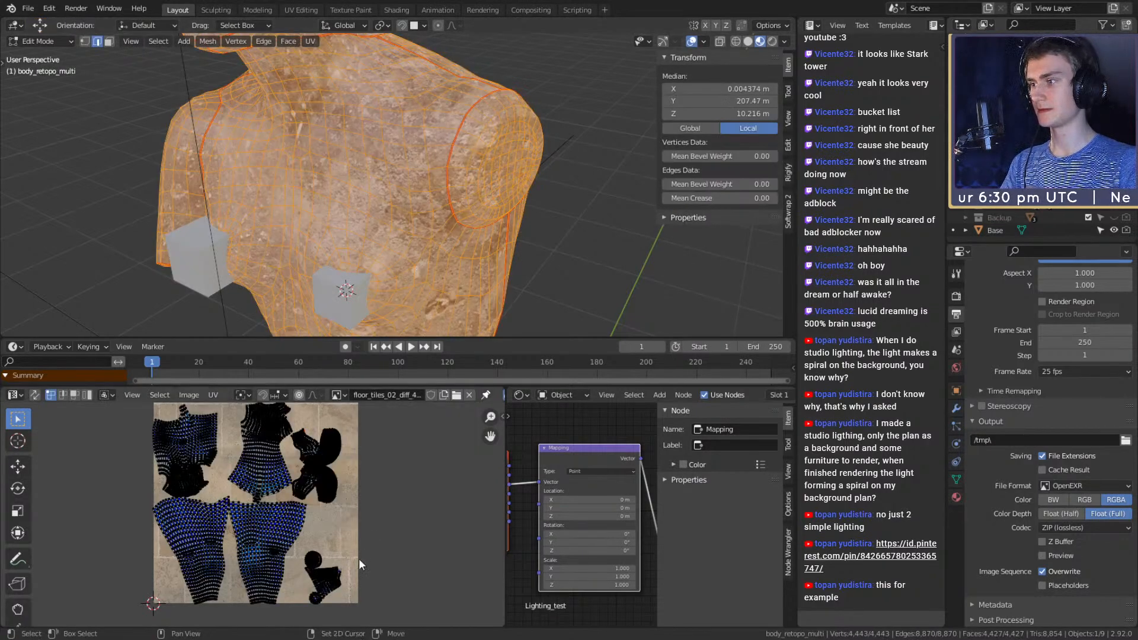
Select the whole UV island beside the torso islands and move it about 0.10 right and 0.04 up, to the texture's right edge
scroll(361, 556, up, 1)
scroll(365, 517, up, 2)
middle_drag(365, 516, 356, 575)
scroll(351, 560, down, 3)
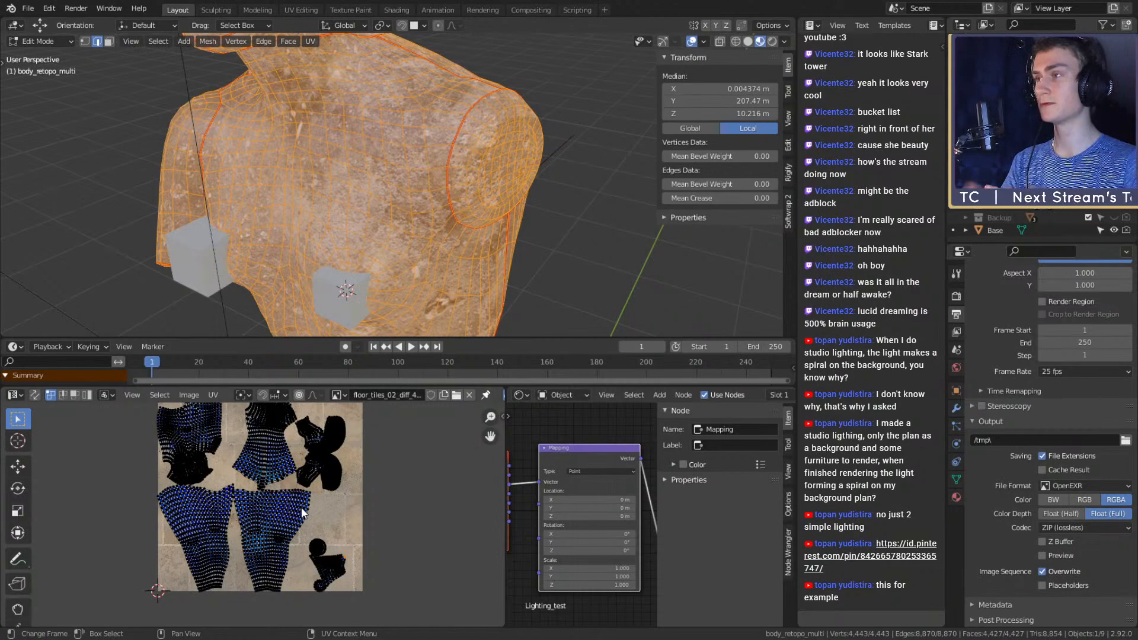
scroll(340, 515, up, 3)
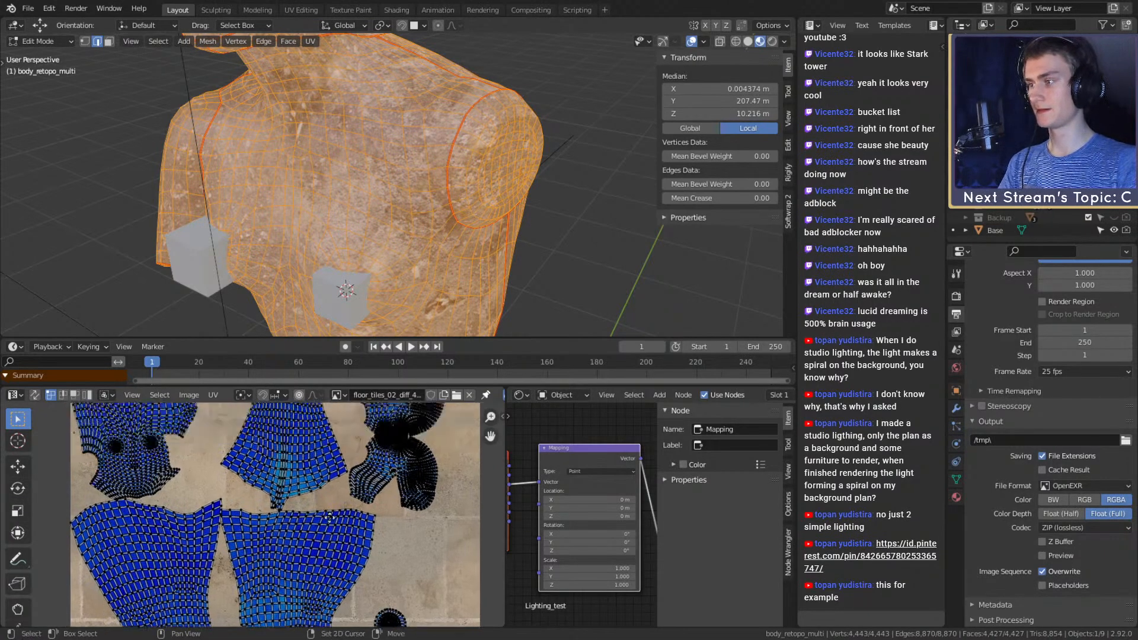
key(ctrl+KP_Add)
key(ctrl+KP_Add)
key(ctrl+KP_Add)
key(ctrl+KP_Add)
key(ctrl+KP_Add)
key(ctrl+KP_Add)
key(ctrl+KP_Add)
key(ctrl+KP_Add)
key(ctrl+KP_Add)
key(ctrl+KP_Add)
key(ctrl+KP_Add)
key(ctrl+KP_Add)
key(ctrl+KP_Add)
key(ctrl+KP_Add)
key(ctrl+KP_Add)
key(ctrl+KP_Add)
key(ctrl+KP_Add)
key(ctrl+KP_Add)
key(ctrl+KP_Add)
key(ctrl+KP_Add)
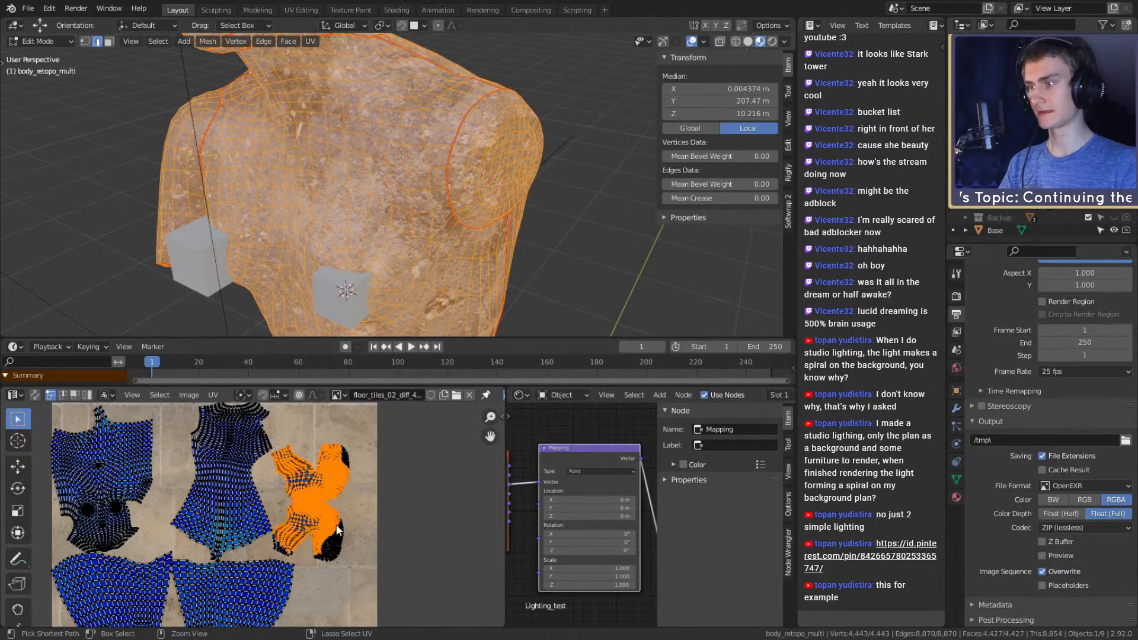
key(ctrl+KP_Add)
key(ctrl+KP_Add)
key(g)
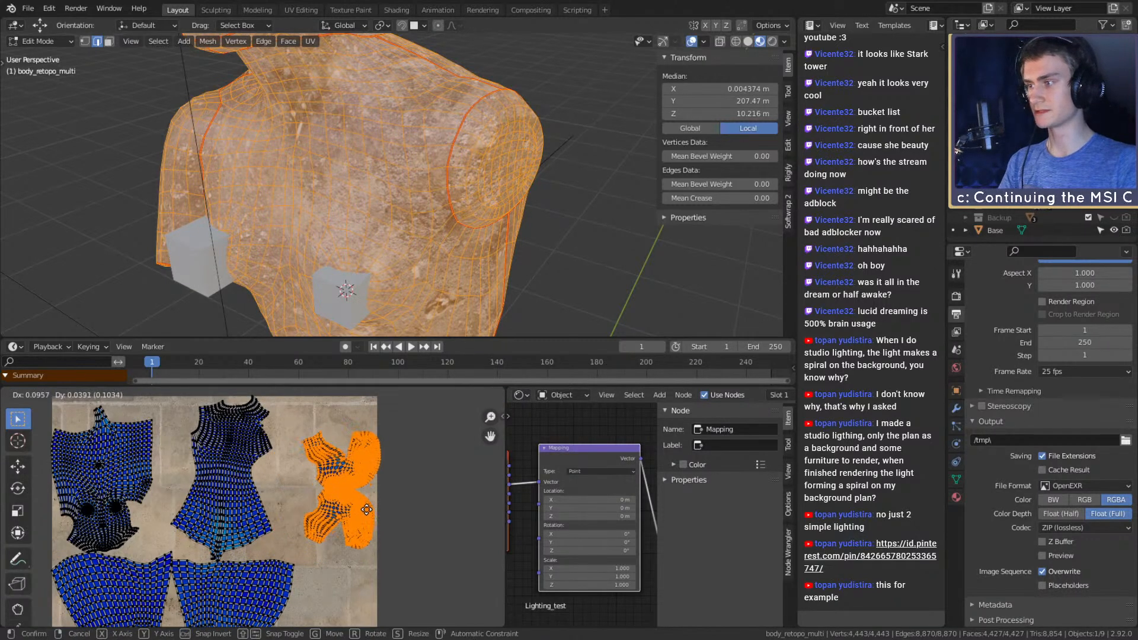
click(366, 511)
scroll(362, 504, down, 4)
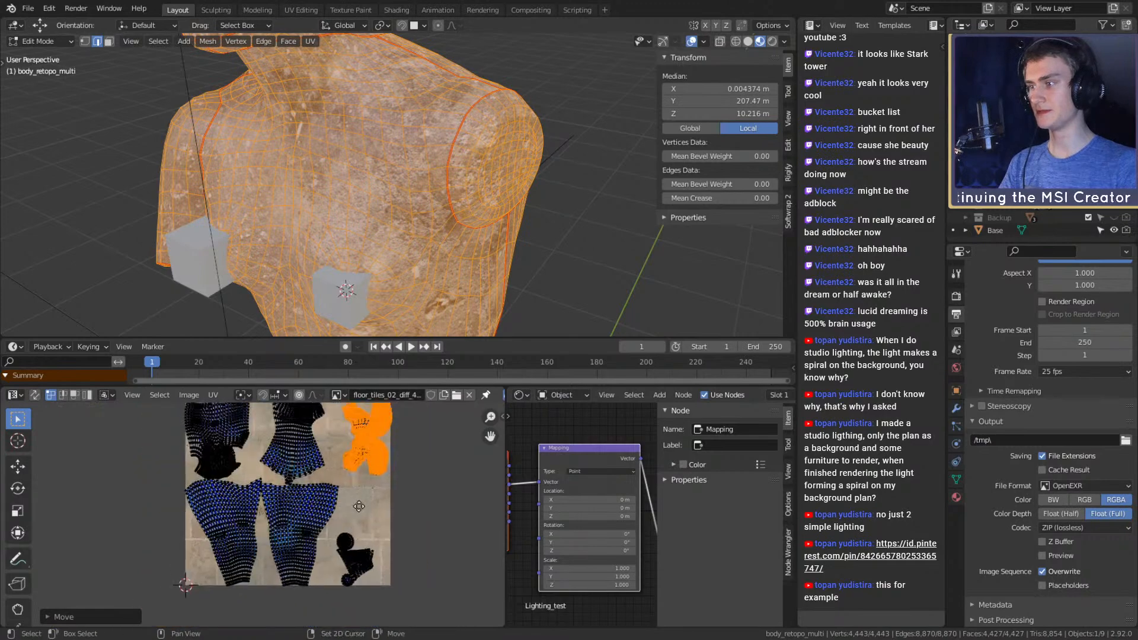
Select the two upper torso UV islands completely and move them down over the leg islands
scroll(355, 492, up, 2)
click(287, 465)
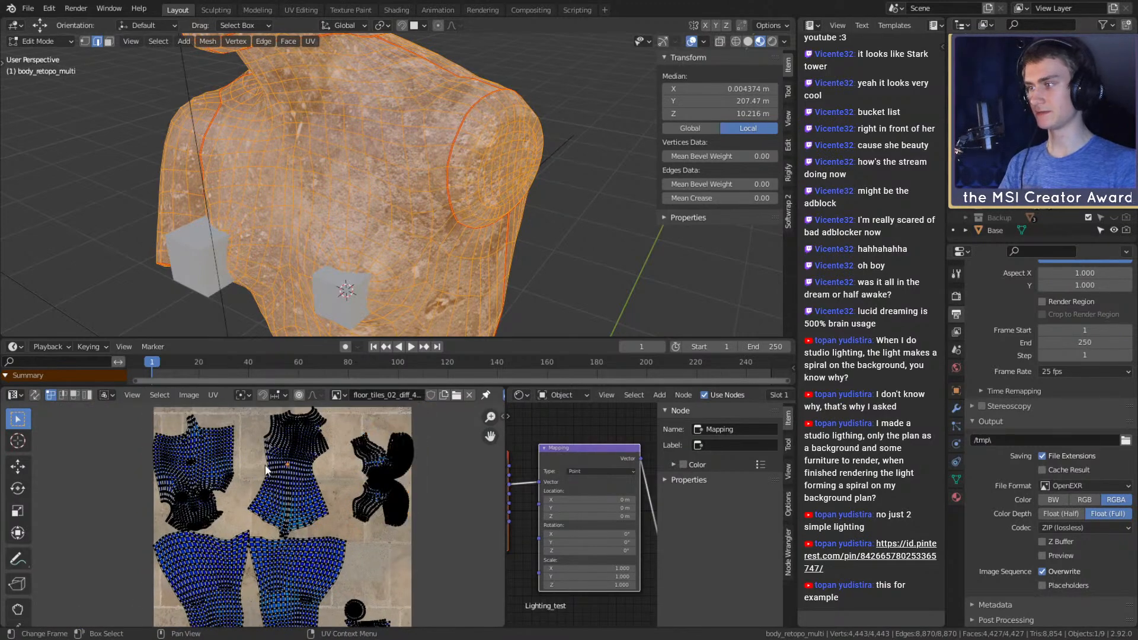
key(ctrl+KP_Add)
key(ctrl+KP_Add)
key(ctrl+KP_Add)
key(ctrl+KP_Add)
key(ctrl+KP_Add)
key(ctrl+KP_Add)
key(ctrl+KP_Add)
key(ctrl+KP_Add)
key(ctrl+KP_Add)
key(ctrl+KP_Add)
key(ctrl+KP_Add)
key(g)
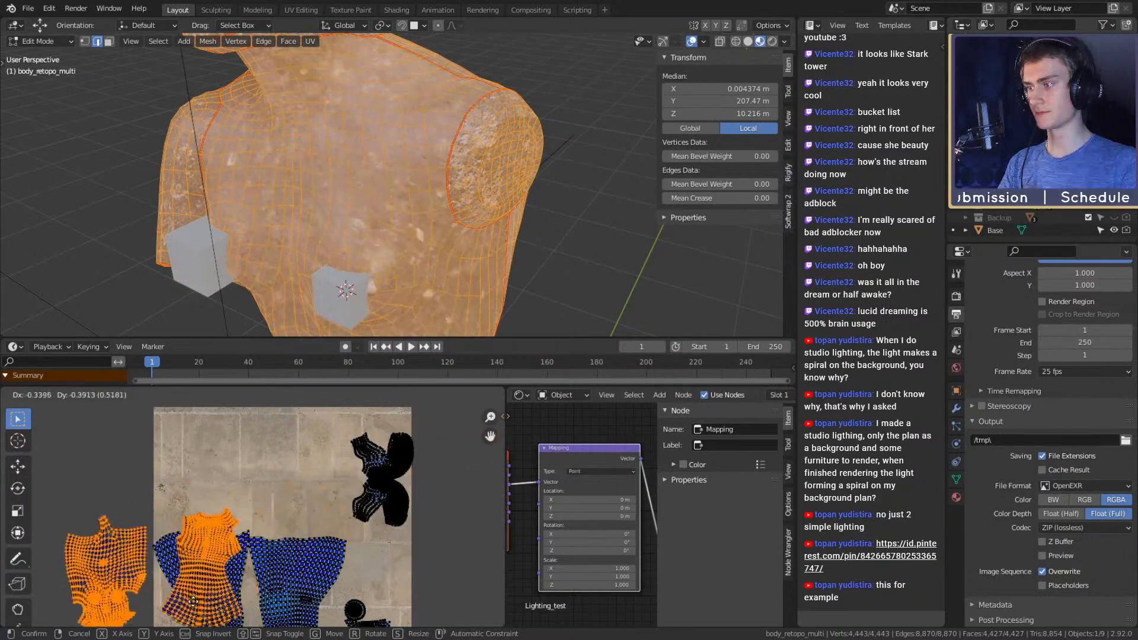
click(292, 606)
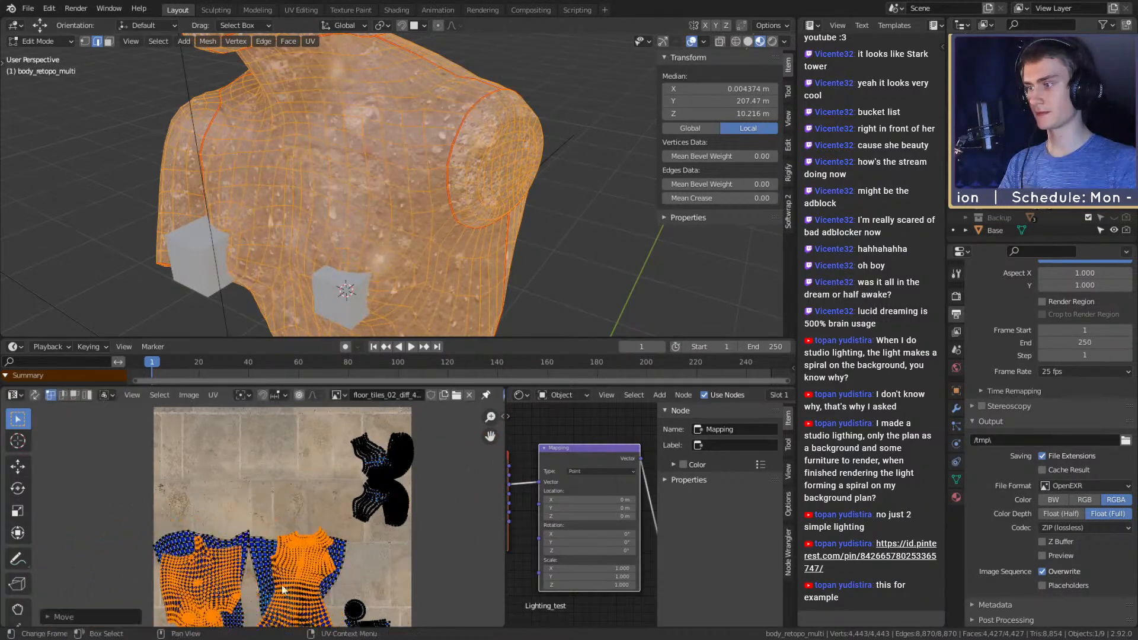
Select both linked leg UV islands and move them to the top of the texture, above the torso islands
key(alt+a)
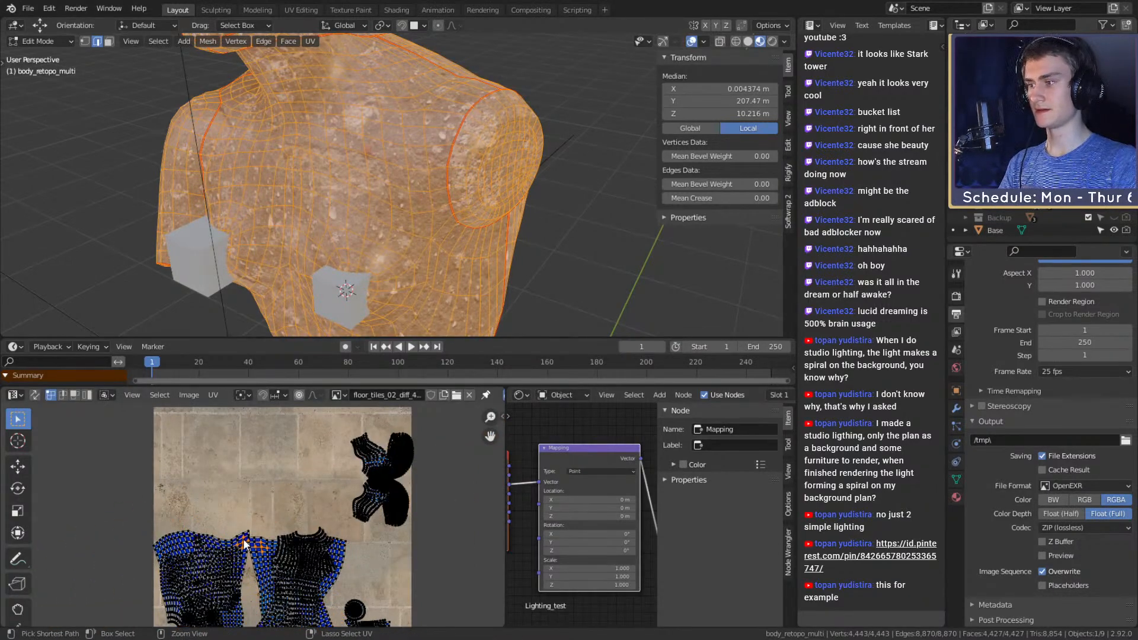
key(ctrl+l)
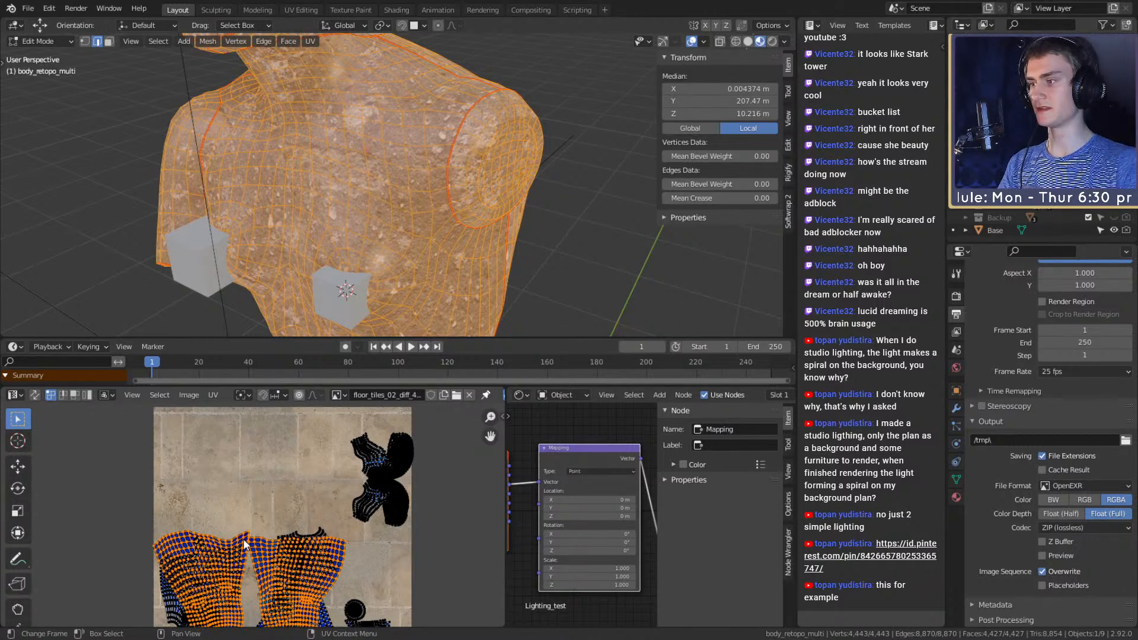
key(g)
click(270, 414)
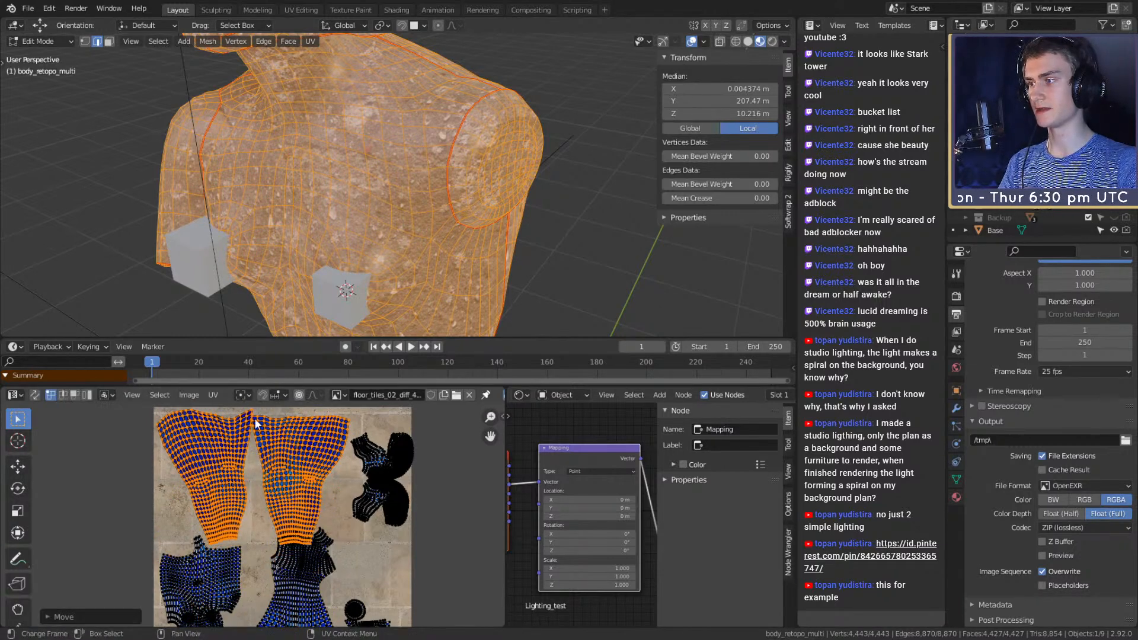
Rotate the two leg UV islands slightly, nudge them into the texture's upper-left area and deselect them
key(r)
click(428, 460)
key(g)
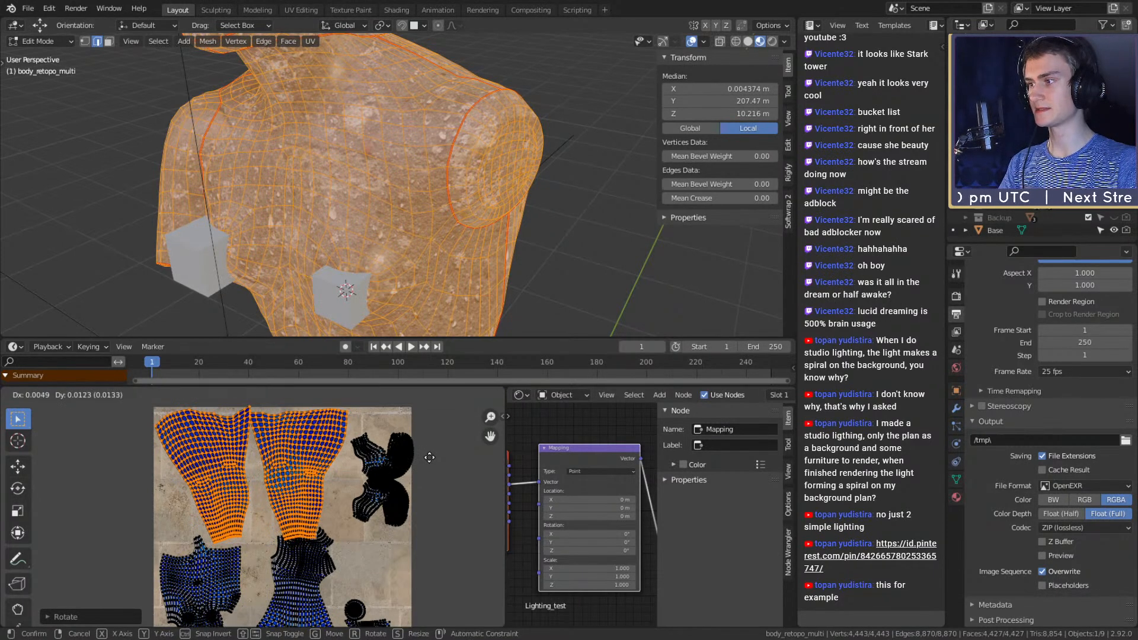
click(429, 458)
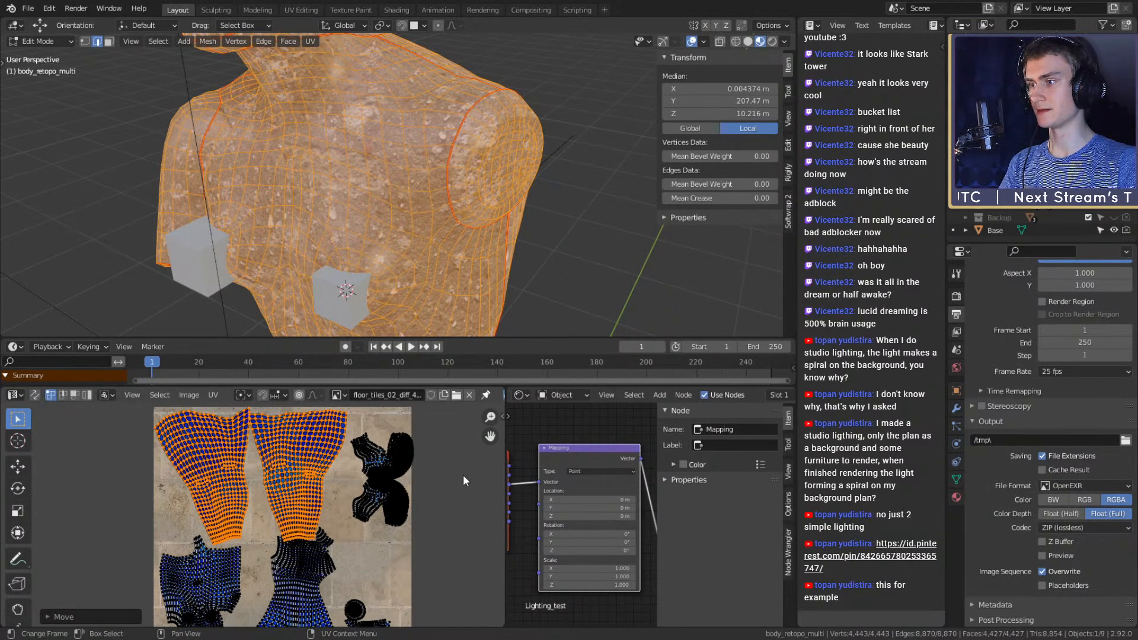
click(418, 485)
middle_drag(358, 504, 353, 501)
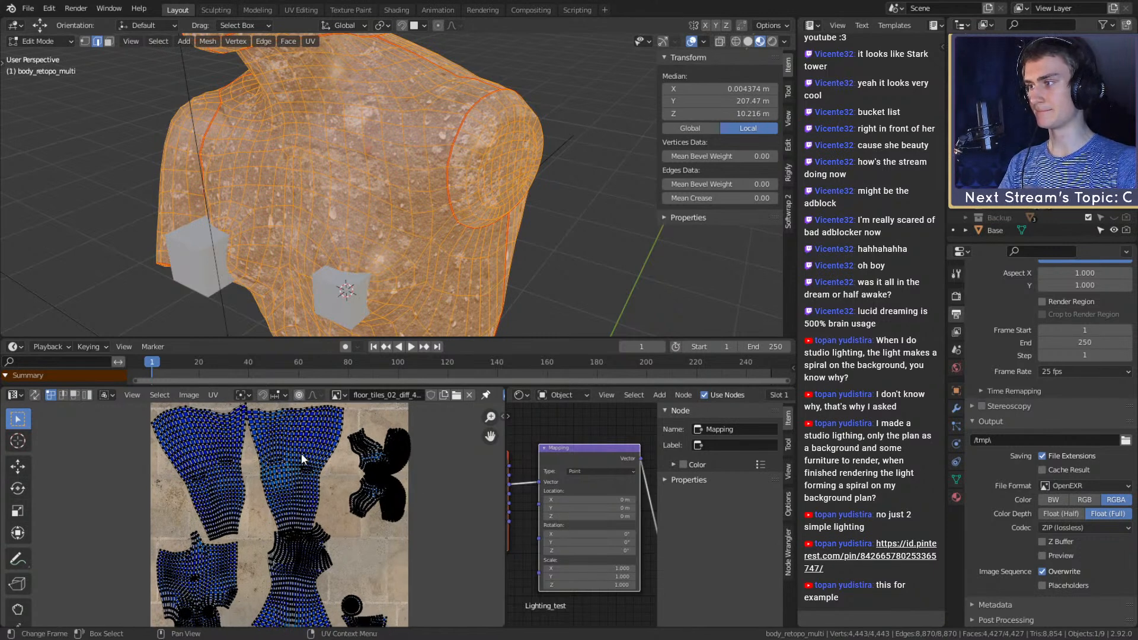
Grow the UV selection to cover the whole second leg island, the one nearer the middle of the texture
key(ctrl+KP_Add)
key(ctrl+KP_Add)
key(ctrl+KP_Add)
key(ctrl+KP_Add)
key(ctrl+KP_Add)
key(ctrl+KP_Add)
key(ctrl+KP_Add)
key(ctrl+KP_Add)
key(ctrl+KP_Add)
key(ctrl+KP_Add)
key(ctrl+KP_Add)
key(ctrl+KP_Add)
key(ctrl+KP_Add)
key(ctrl+KP_Add)
key(ctrl+KP_Add)
key(ctrl+KP_Add)
key(ctrl+KP_Add)
key(ctrl+KP_Add)
key(ctrl+KP_Add)
key(ctrl+KP_Add)
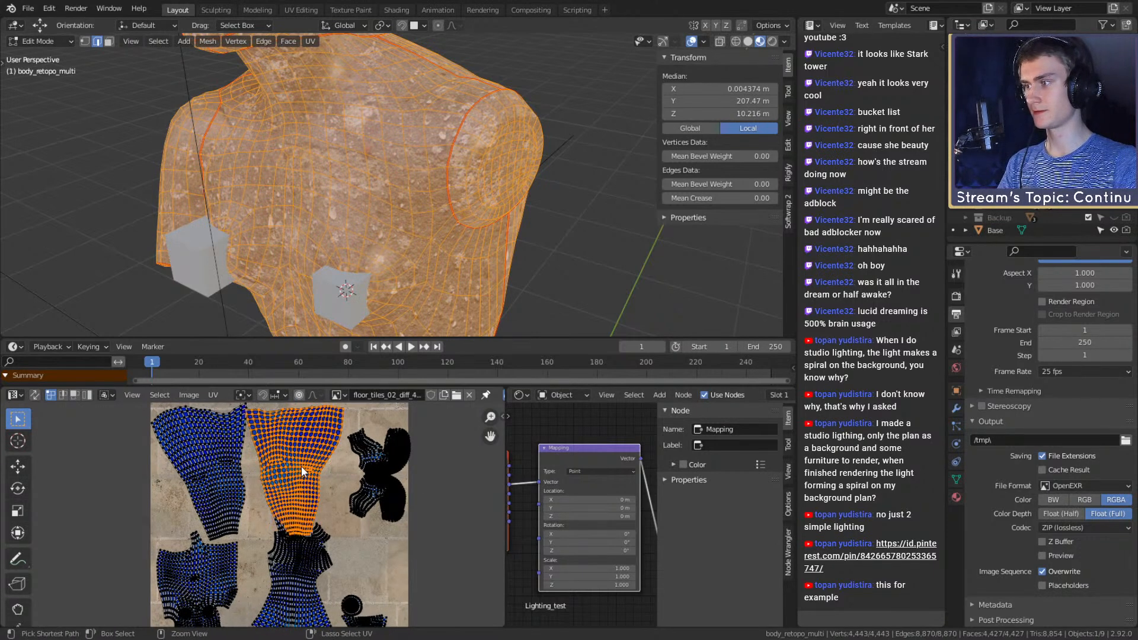
Select the whole leg UV island at the texture's left edge instead of the middle one
click(210, 449)
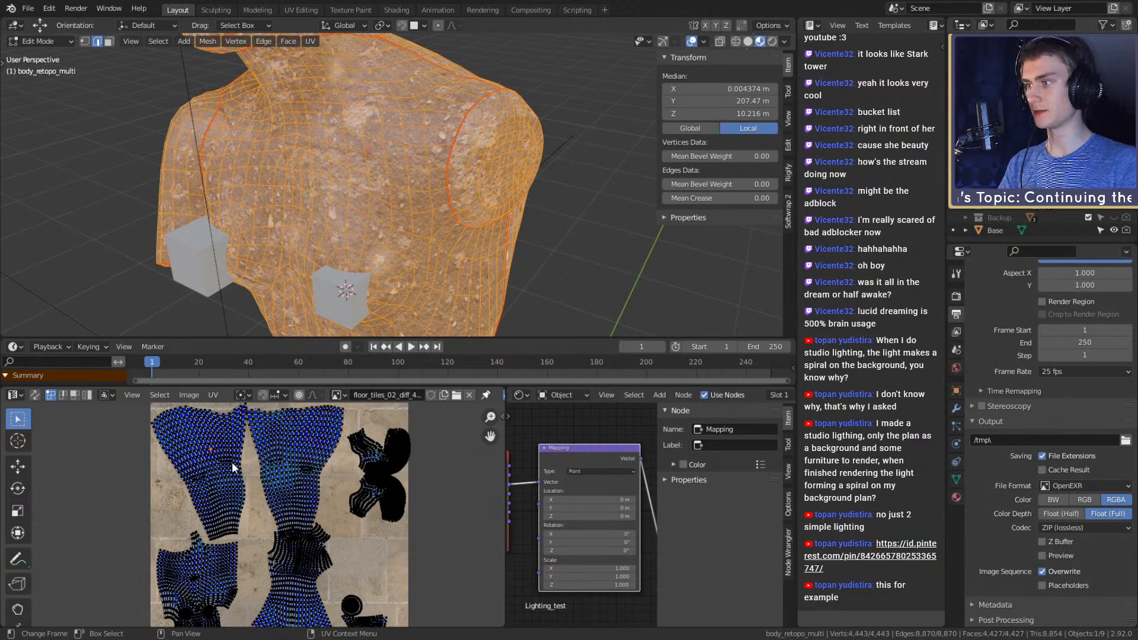
key(ctrl+KP_Add)
key(ctrl+KP_Add)
key(ctrl+KP_Add)
key(ctrl+KP_Add)
key(ctrl+KP_Add)
key(ctrl+KP_Add)
key(ctrl+KP_Add)
key(ctrl+KP_Add)
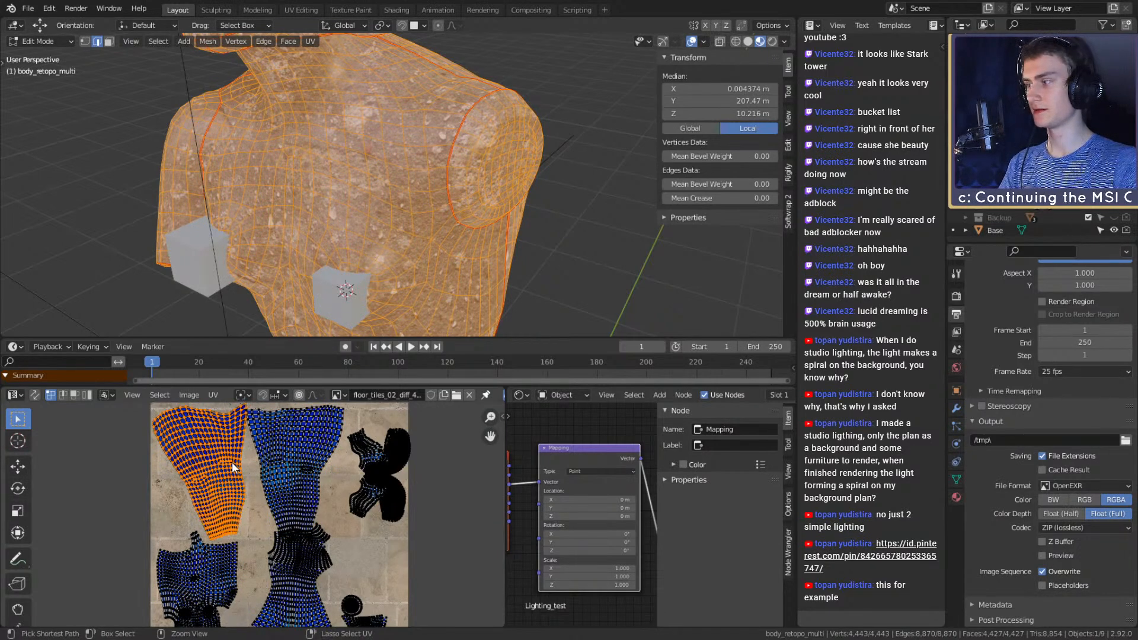
Rotate the selected leg island and nudge it until it sits tightly in the texture's upper-left corner
key(r)
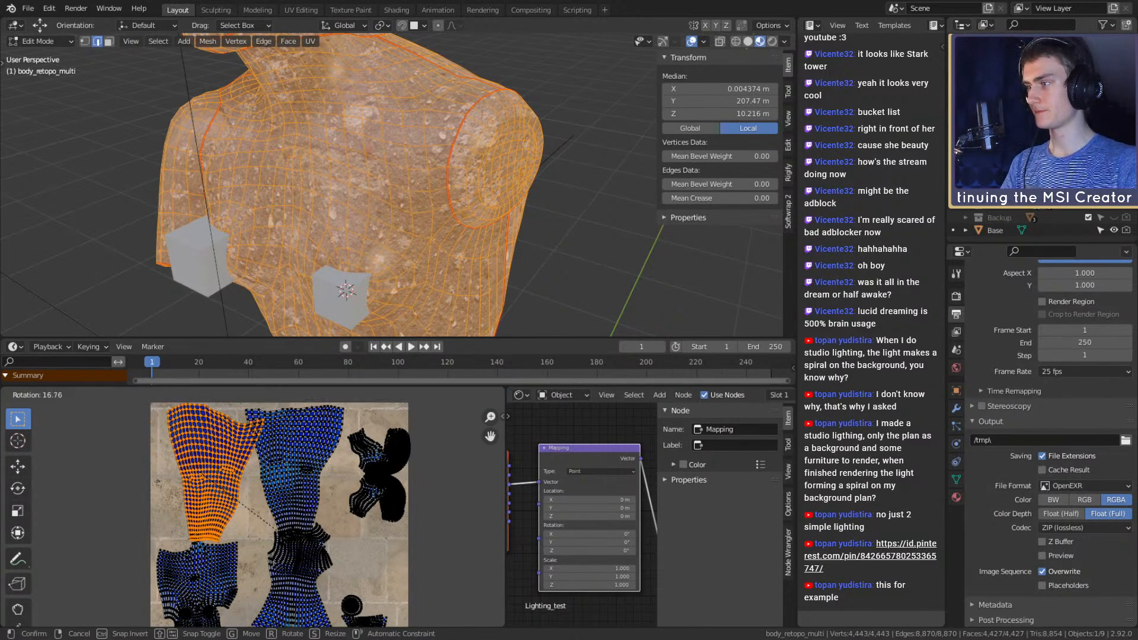
click(274, 537)
key(g)
click(267, 535)
key(r)
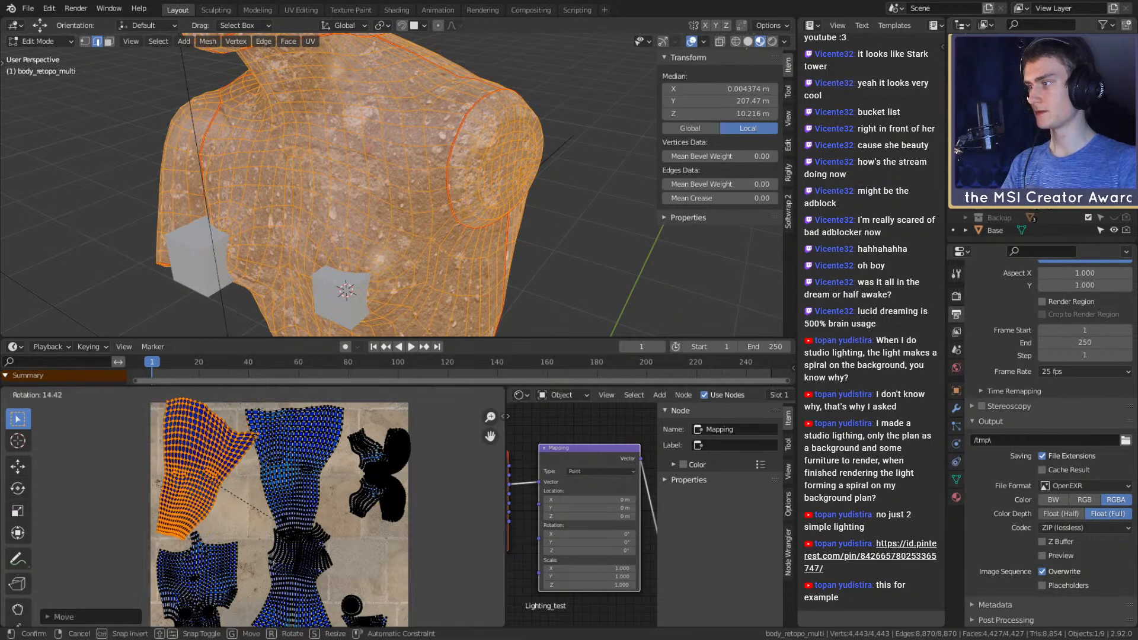
click(274, 528)
key(g)
click(274, 531)
key(r)
click(275, 527)
key(g)
click(275, 526)
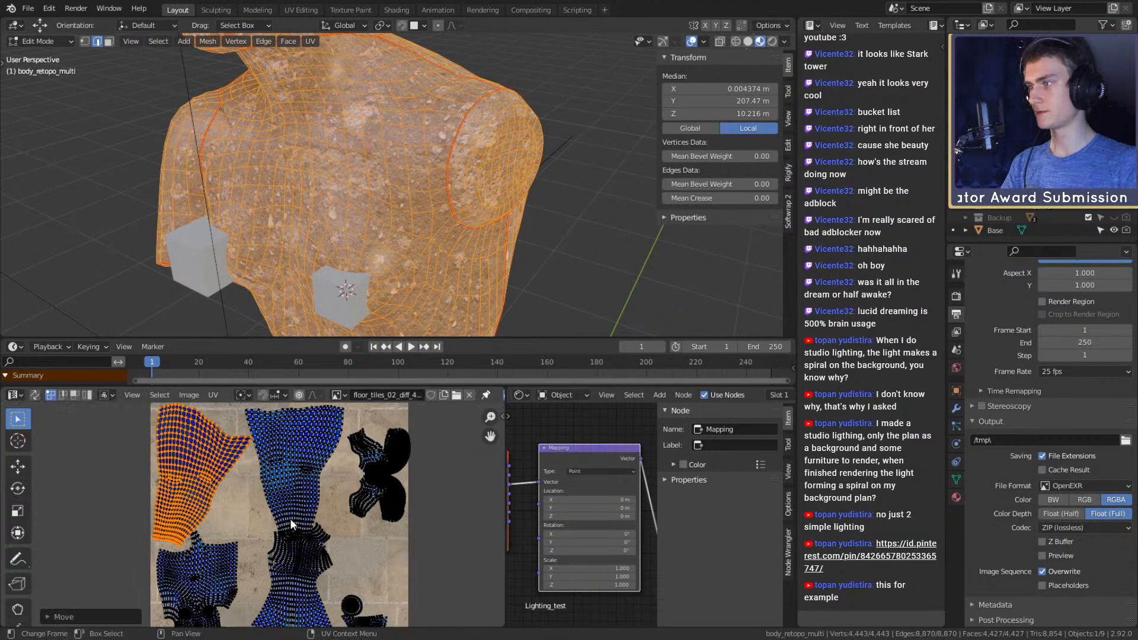
Select the other whole leg UV island, turn it upside down and shift it slightly toward the first leg
click(286, 465)
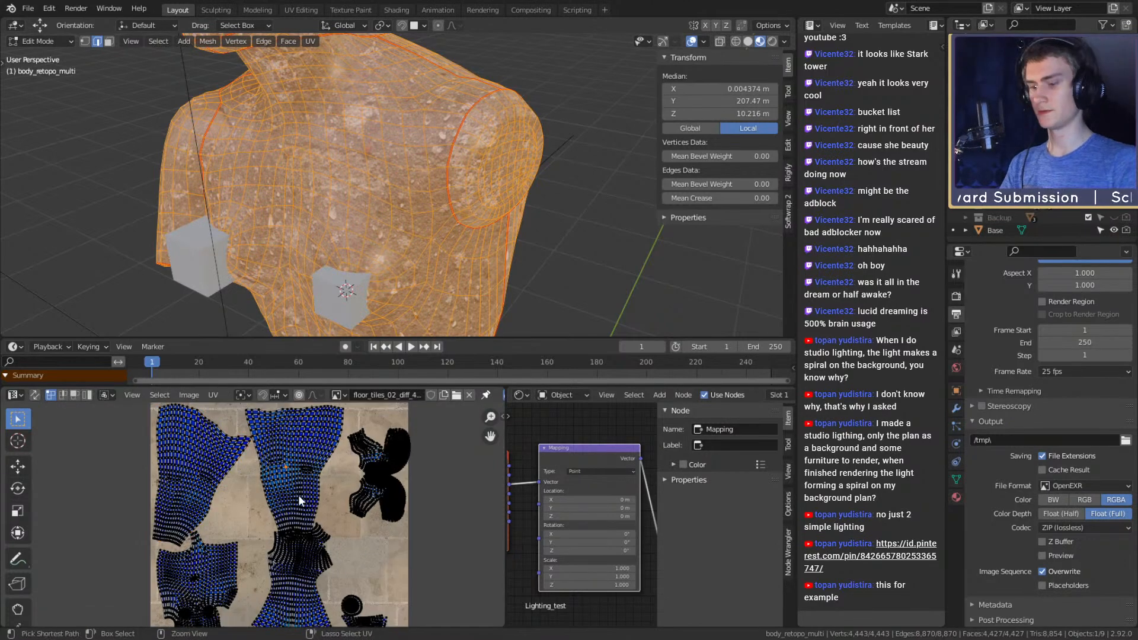
key(ctrl+l)
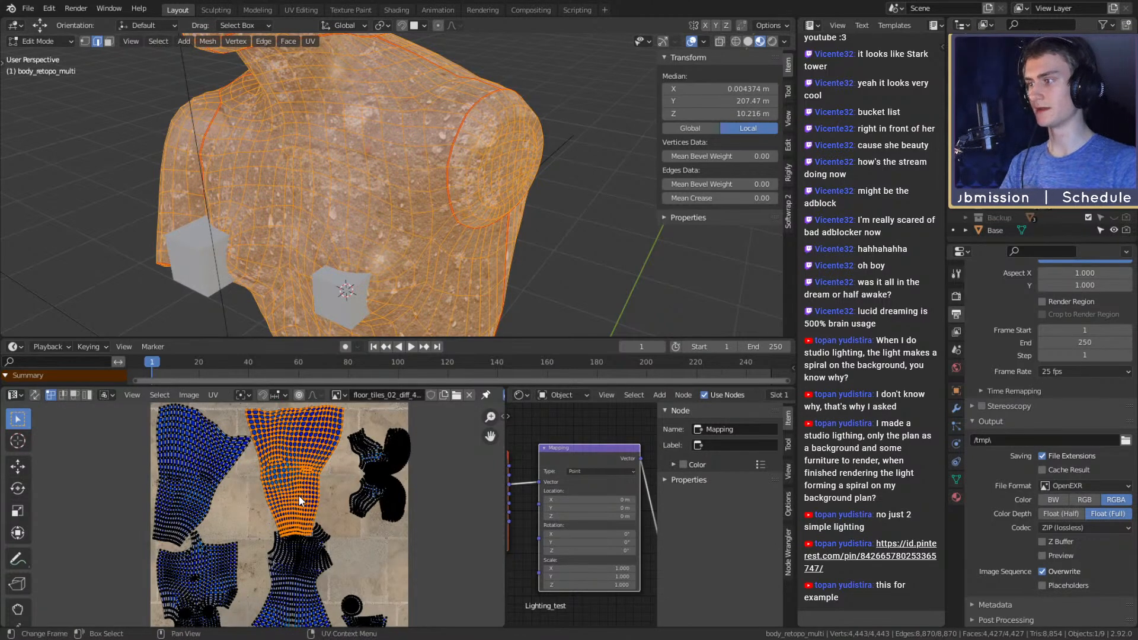
key(r)
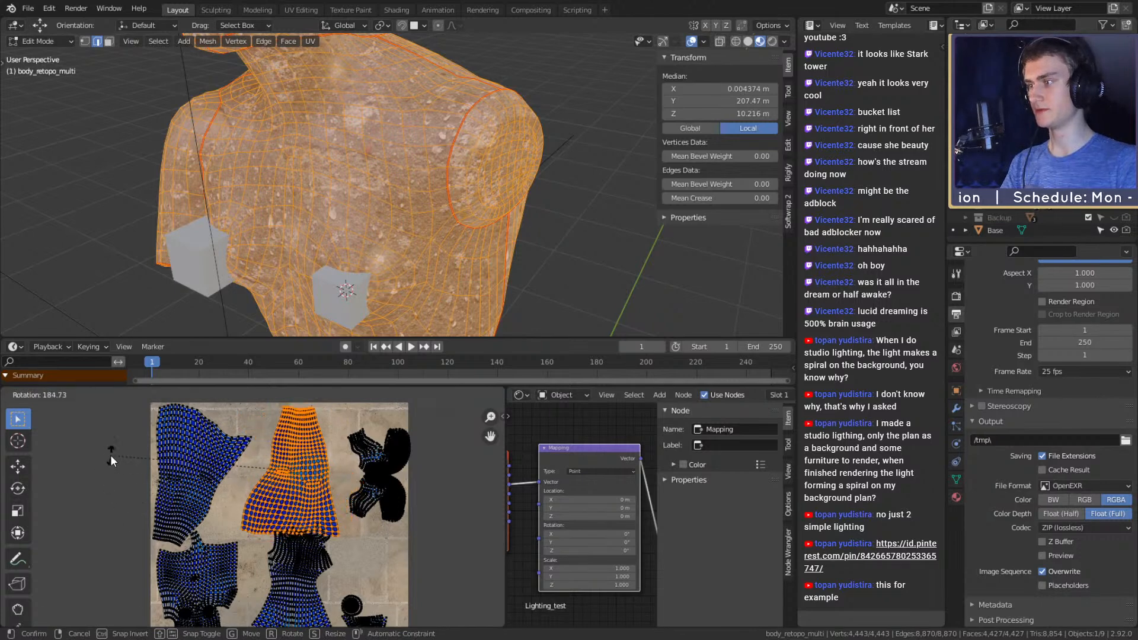
click(307, 474)
key(g)
click(300, 478)
Fine-tune the flipped leg island's rotation and position so its slanted side nests against the first leg island
key(r)
click(316, 480)
key(g)
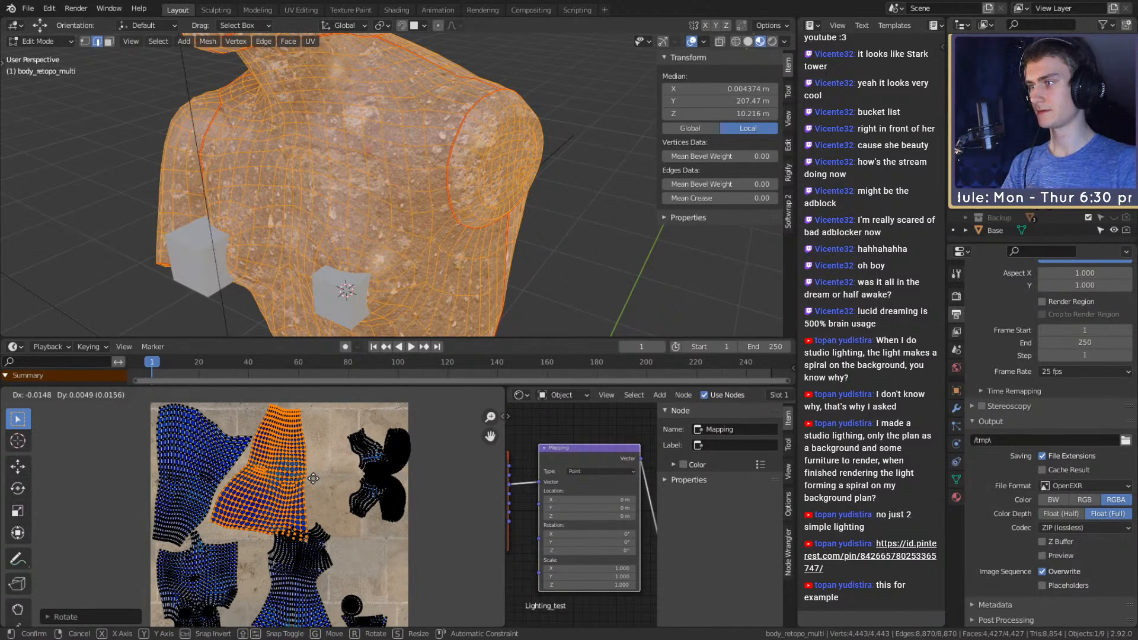
click(315, 479)
key(r)
click(316, 478)
Deselect the leg island and examine the spacing between the UV islands across the texture
scroll(279, 515, down, 2)
scroll(323, 521, up, 3)
middle_drag(289, 552, 324, 541)
scroll(308, 563, down, 2)
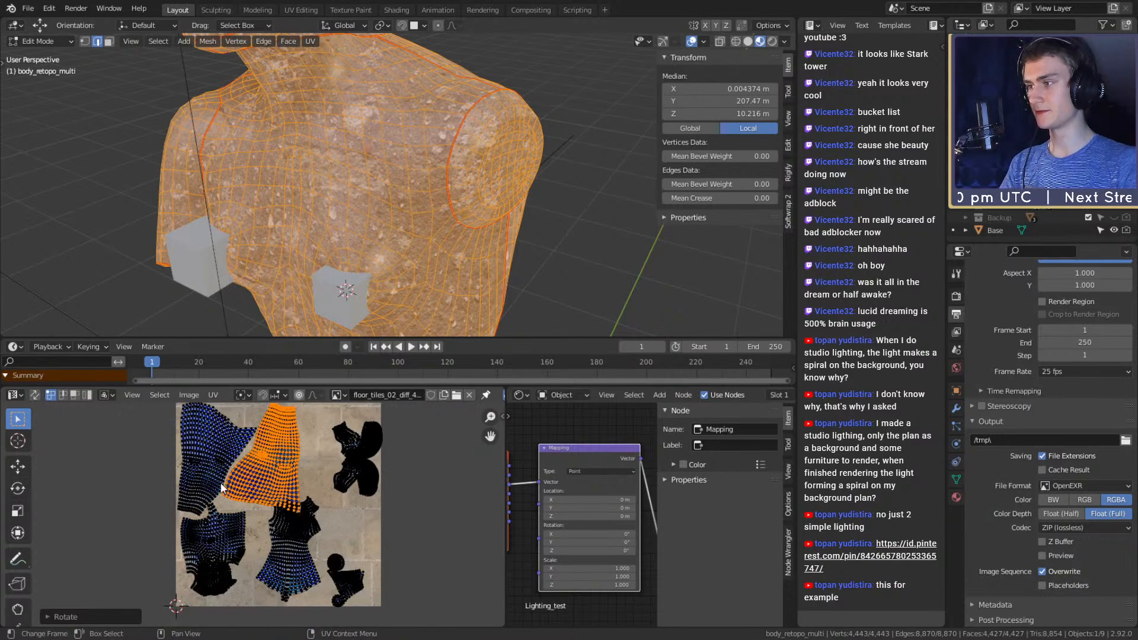
scroll(253, 481, up, 2)
middle_drag(269, 483, 254, 521)
scroll(253, 521, down, 4)
middle_drag(287, 569, 281, 512)
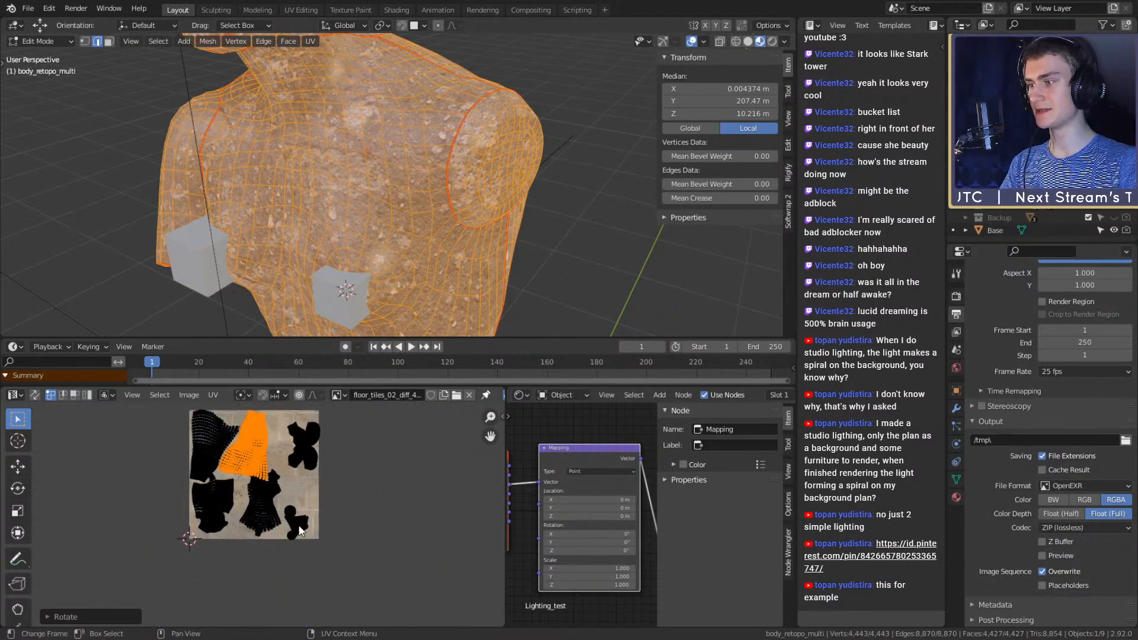
click(298, 527)
scroll(301, 536, up, 3)
middle_drag(281, 470, 315, 576)
scroll(257, 488, up, 4)
mouse_move(257, 489)
middle_down()
mouse_move(277, 591)
mouse_move(270, 499)
middle_up()
scroll(261, 522, down, 2)
scroll(275, 510, down, 3)
scroll(269, 500, up, 2)
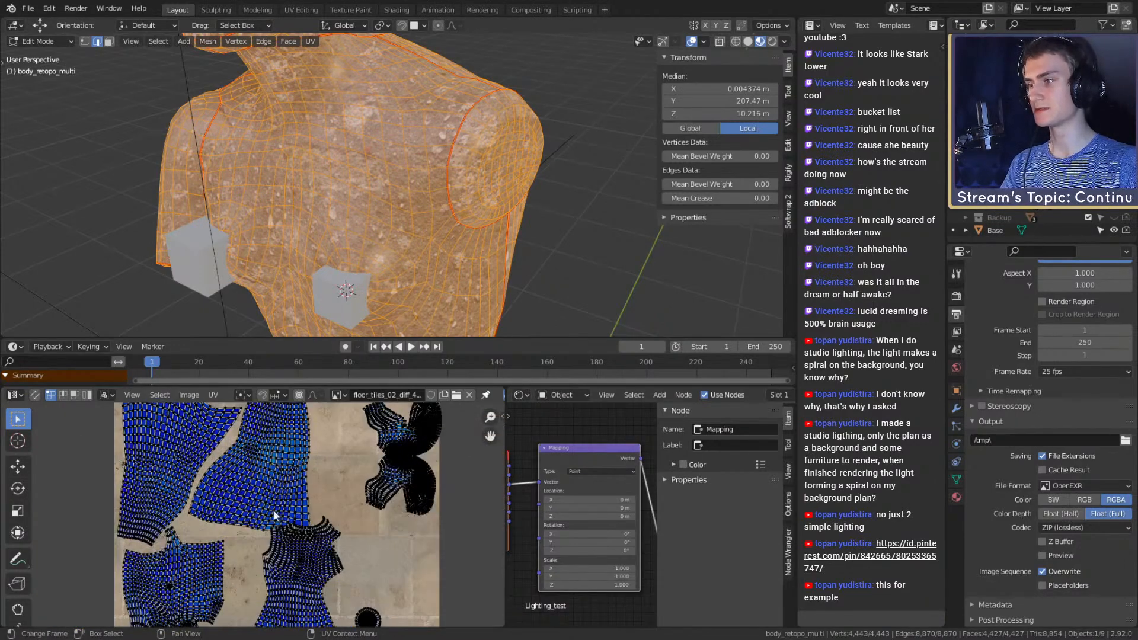
Select the whole torso UV island at the texture's left edge, turn it upside down and shift it clear of the legs
middle_drag(314, 582, 285, 531)
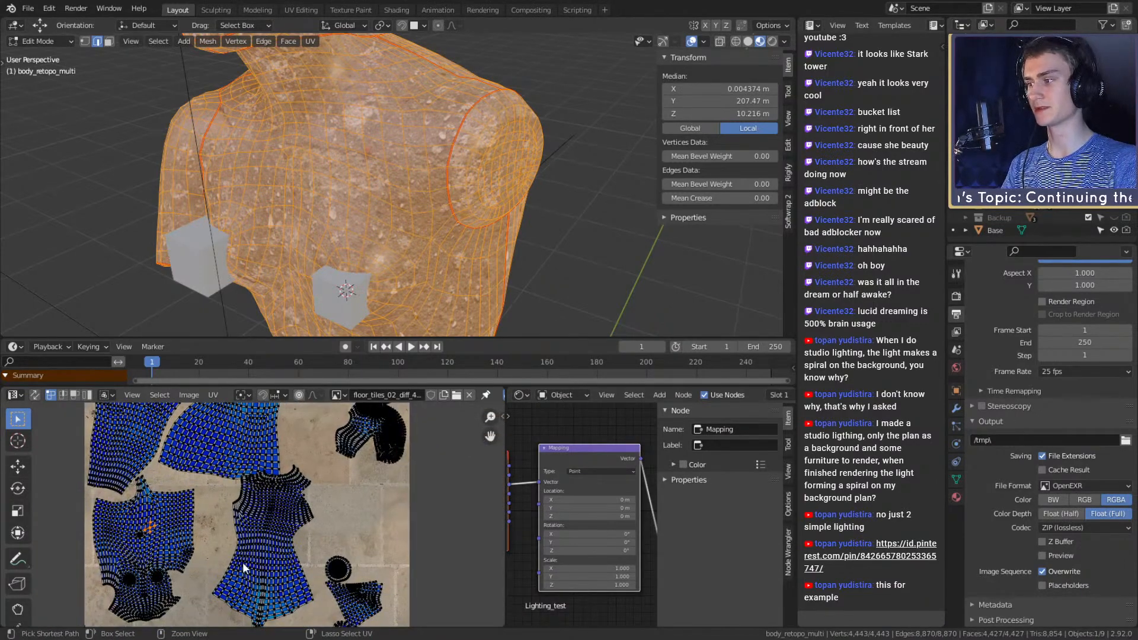
key(ctrl+l)
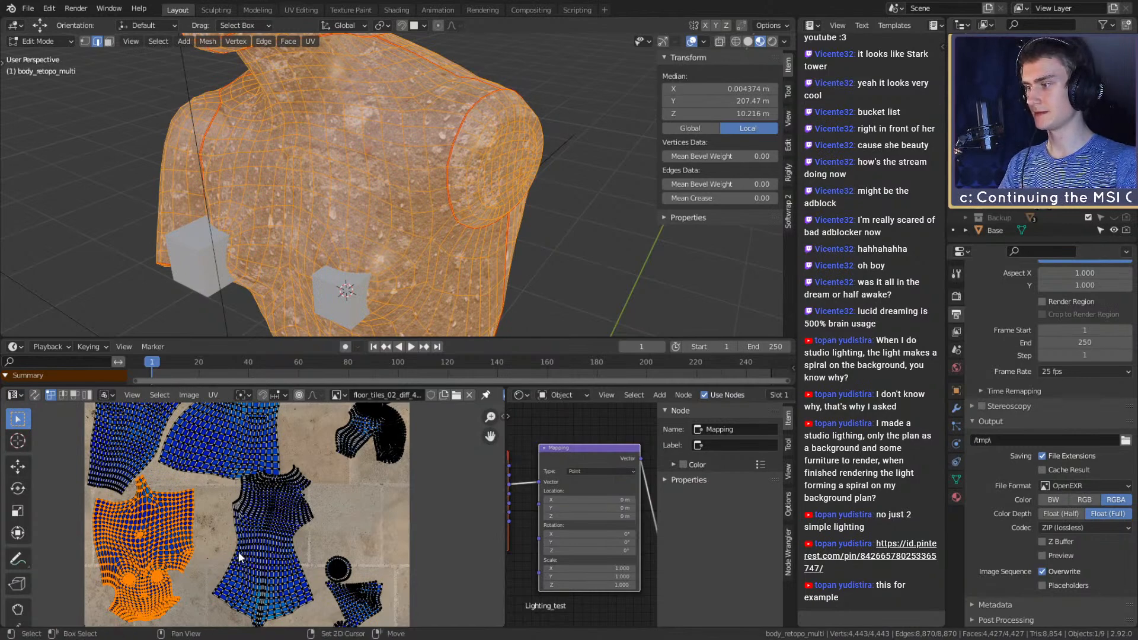
middle_drag(239, 553, 272, 520)
key(r)
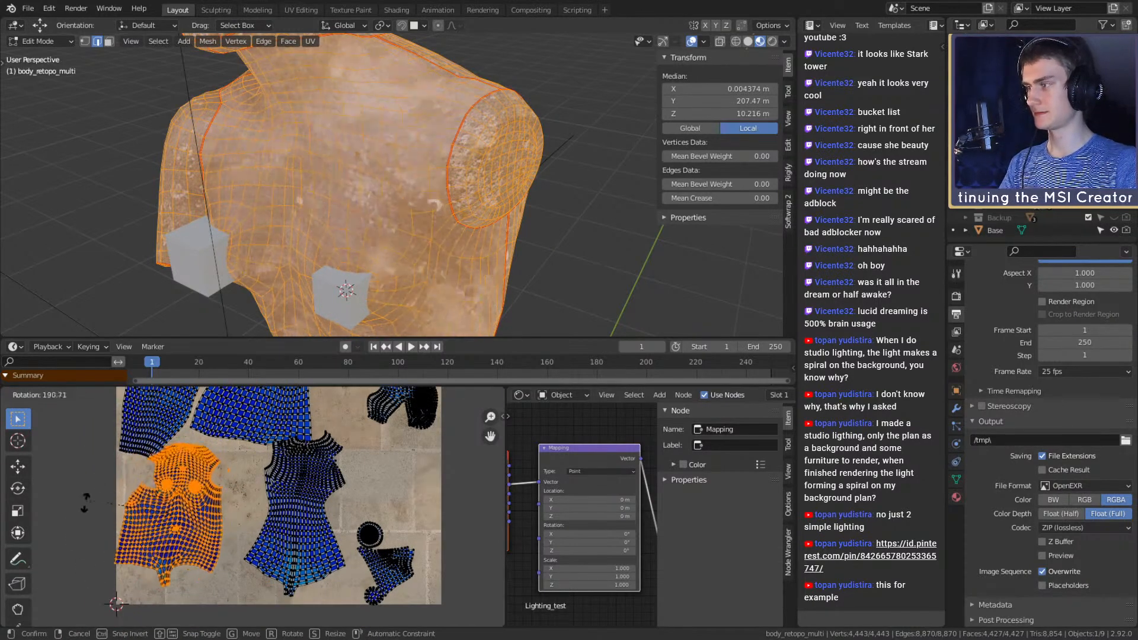
click(97, 513)
key(g)
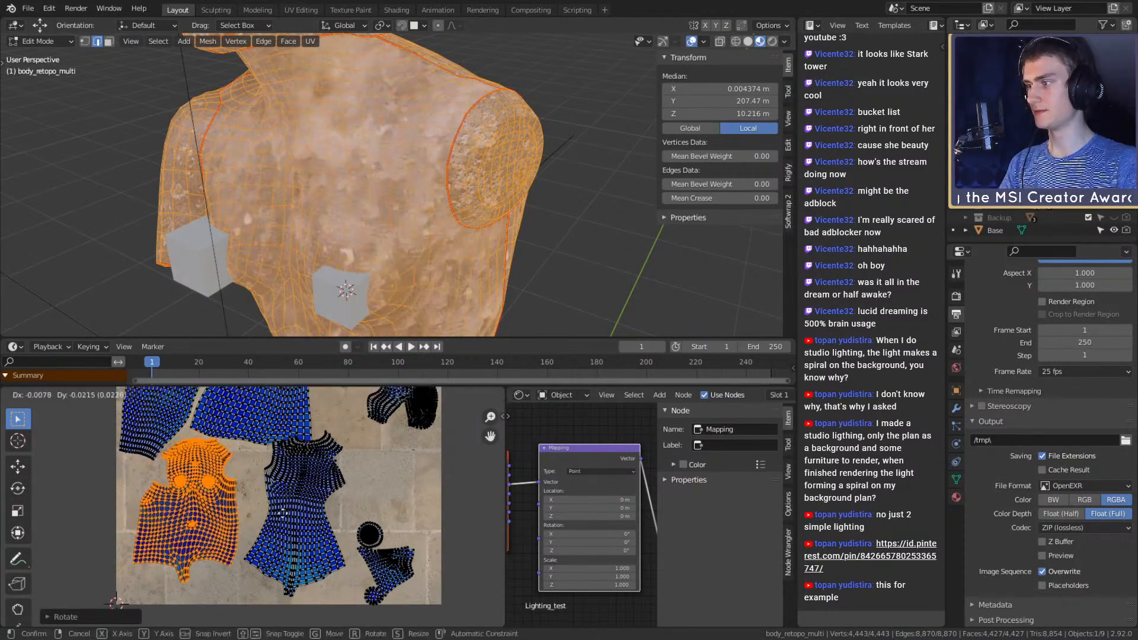
click(279, 513)
Tilt the flipped torso island slightly and move it back against the texture's left edge below the leg islands
key(r)
click(294, 535)
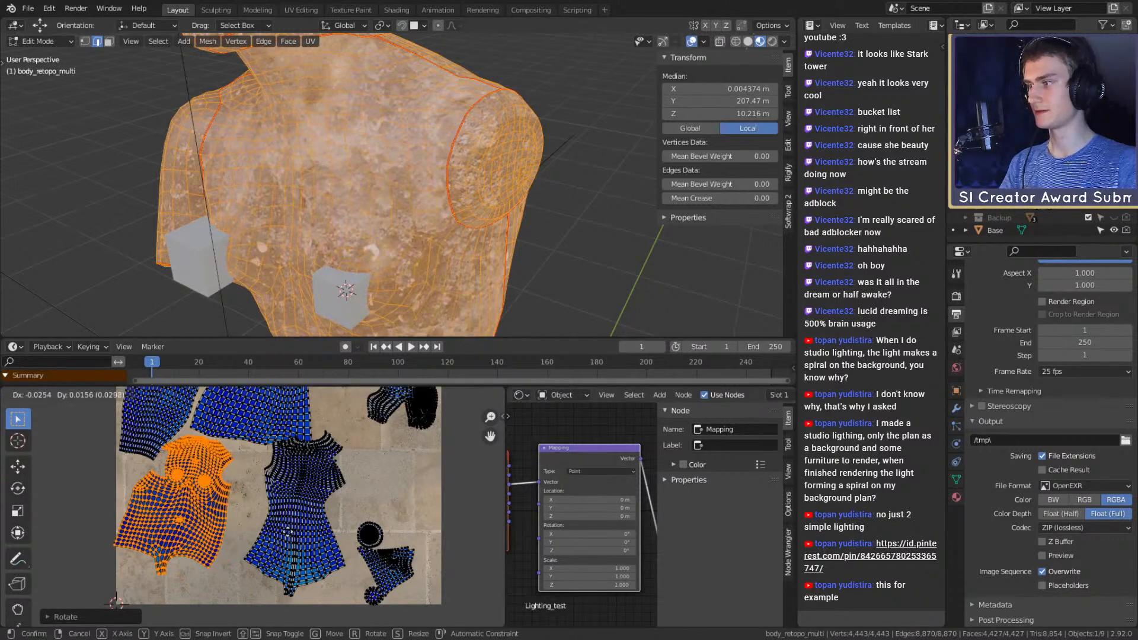
key(g)
click(290, 531)
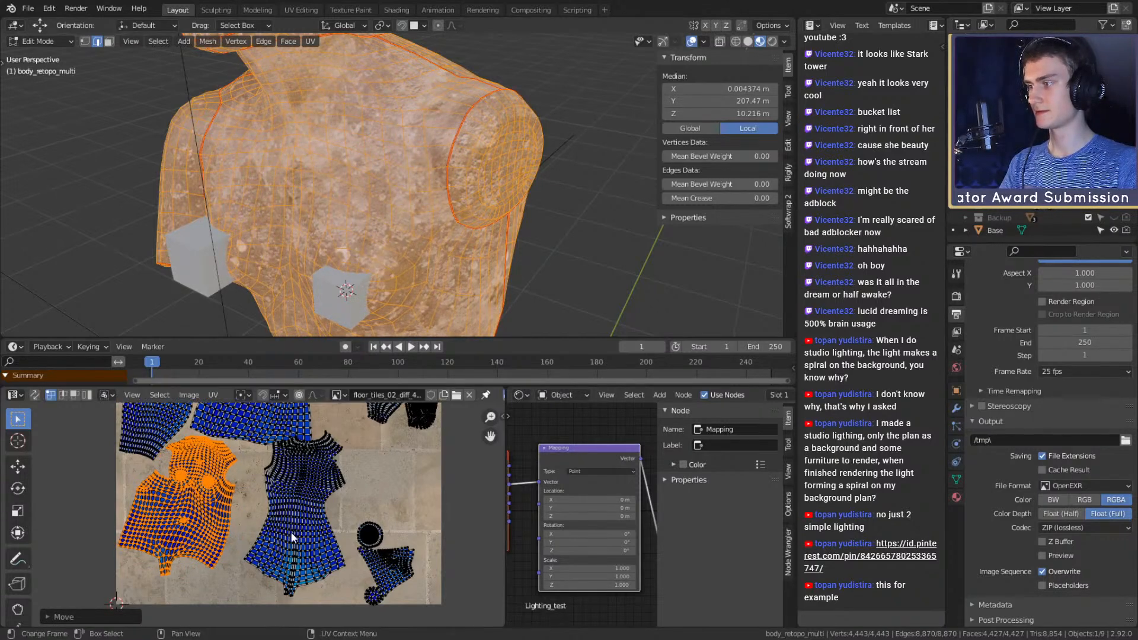
Select only the other torso UV island, adjust its rotation and move it about 0.06 left and 0.05 down beside the first torso
key(alt+a)
key(l)
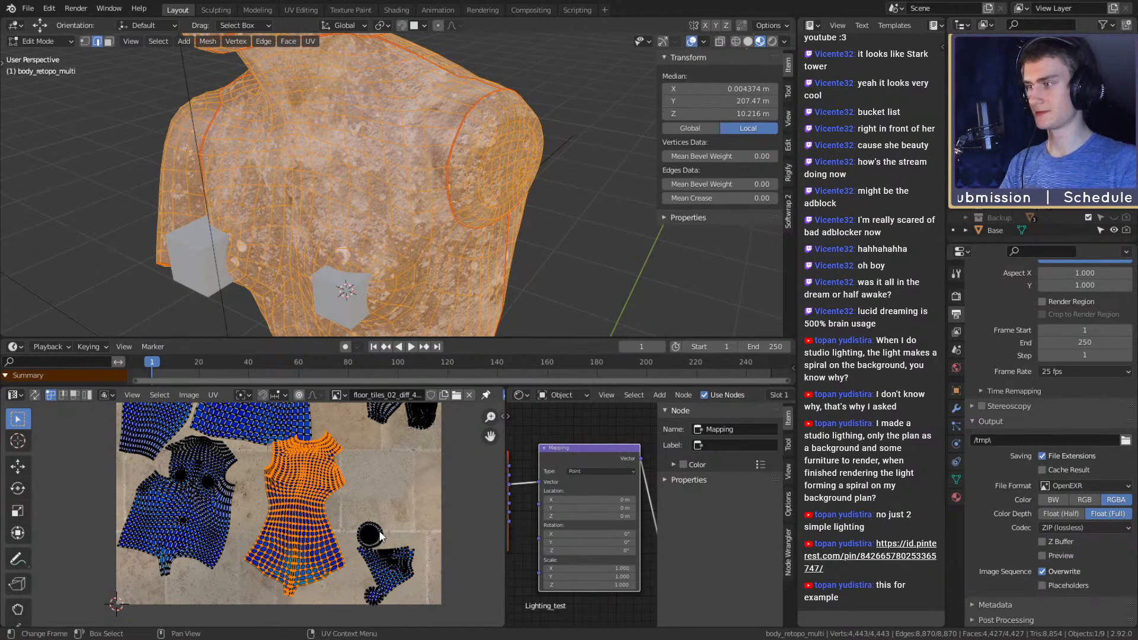
key(r)
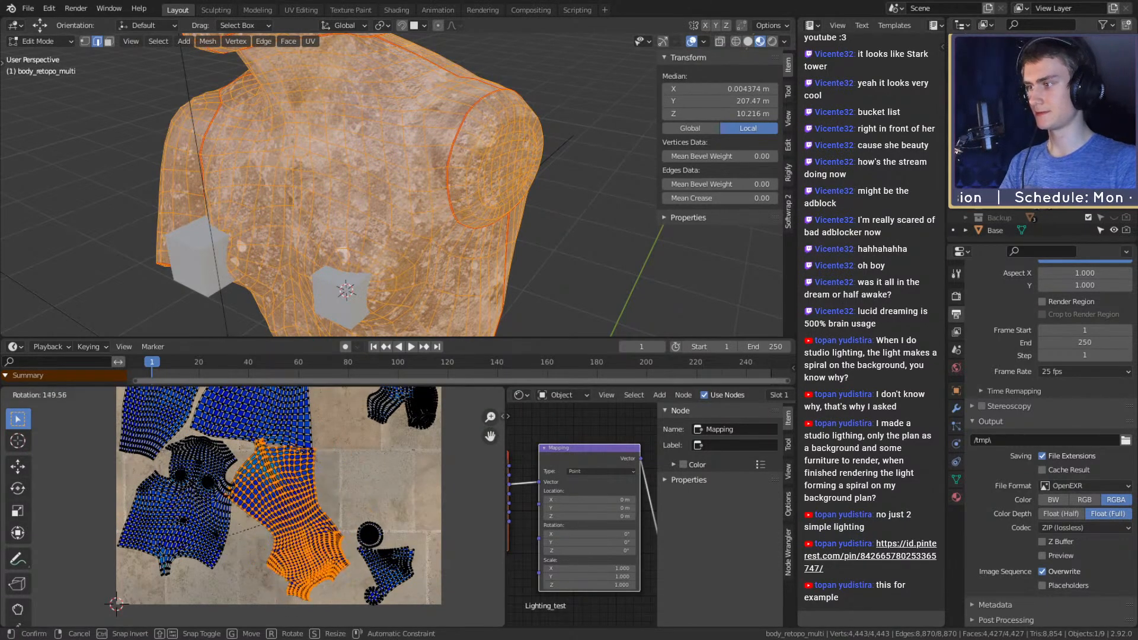
click(357, 540)
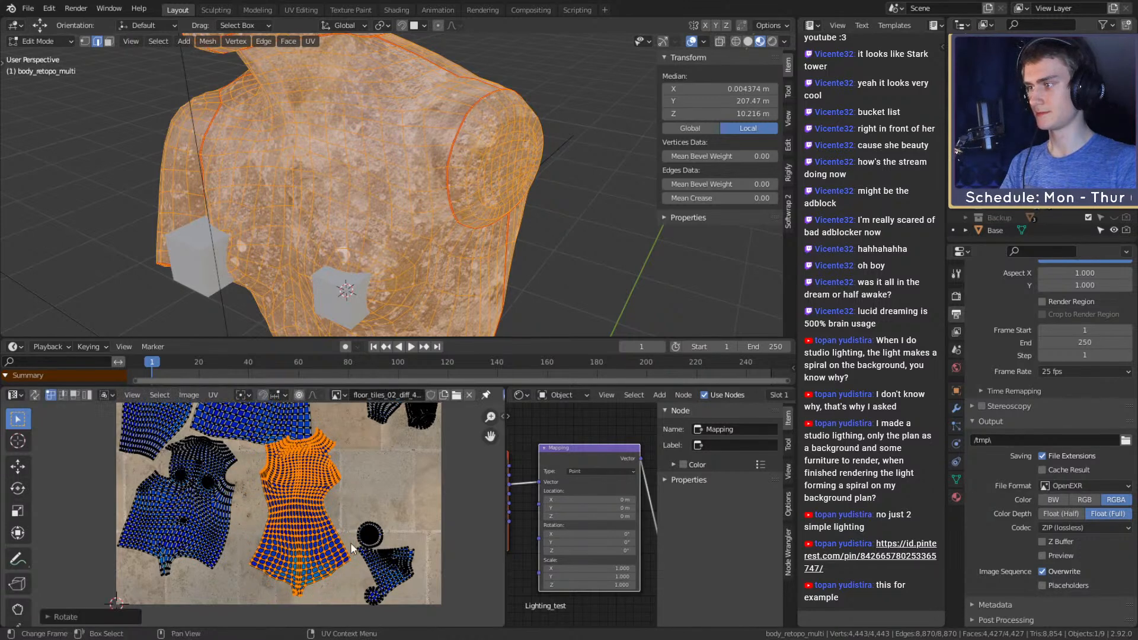
key(g)
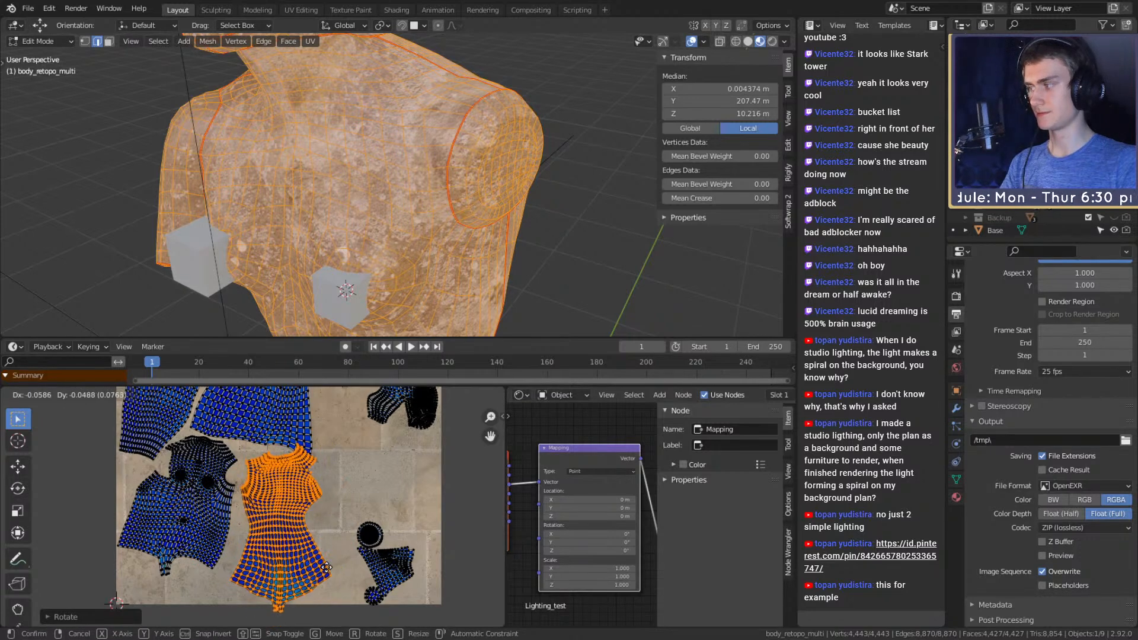
click(325, 570)
key(r)
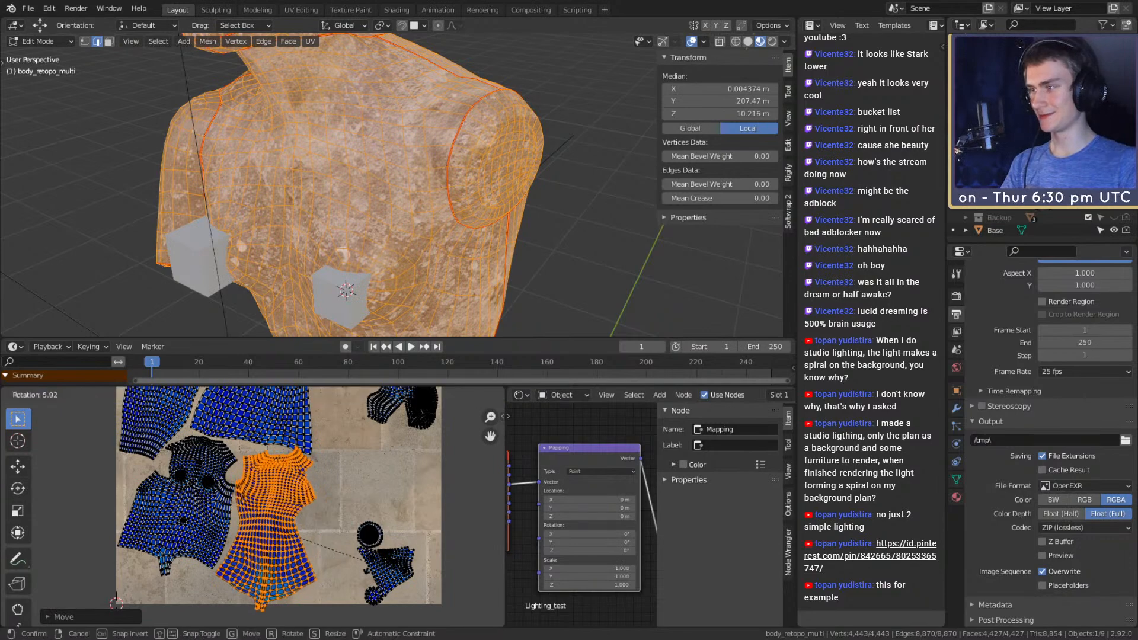
click(354, 518)
Turn the second torso island upside down at a slant and place it below the flipped leg, beside the first torso island
middle_drag(355, 519, 333, 537)
scroll(348, 532, down, 2)
scroll(350, 545, up, 3)
scroll(333, 537, down, 1)
key(r)
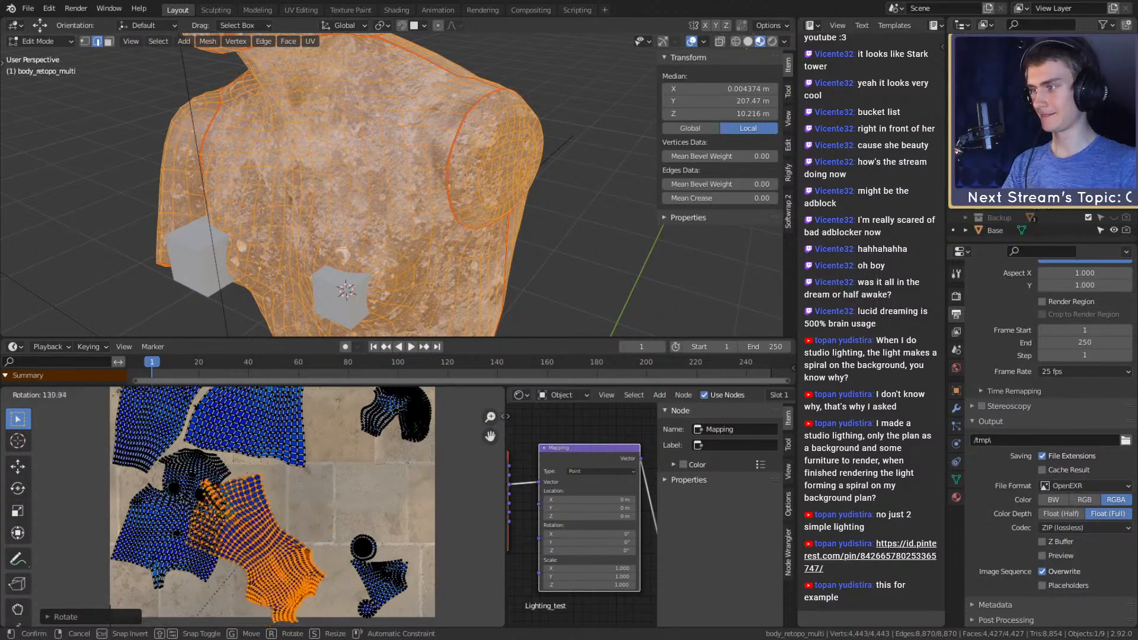
click(212, 481)
key(g)
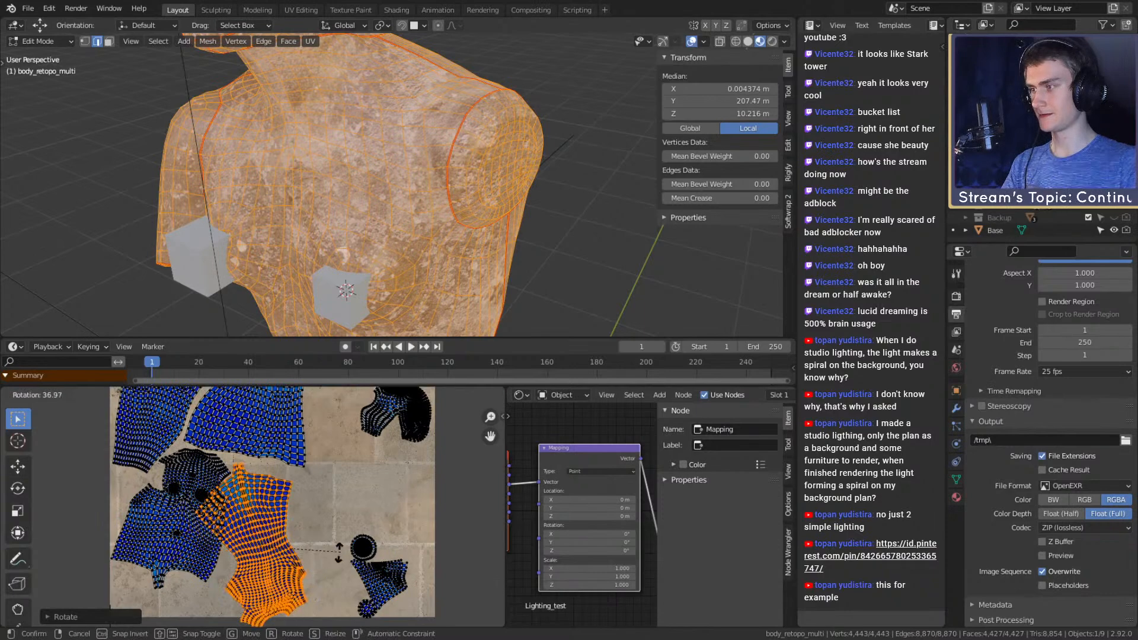
click(382, 542)
key(r)
click(373, 609)
key(g)
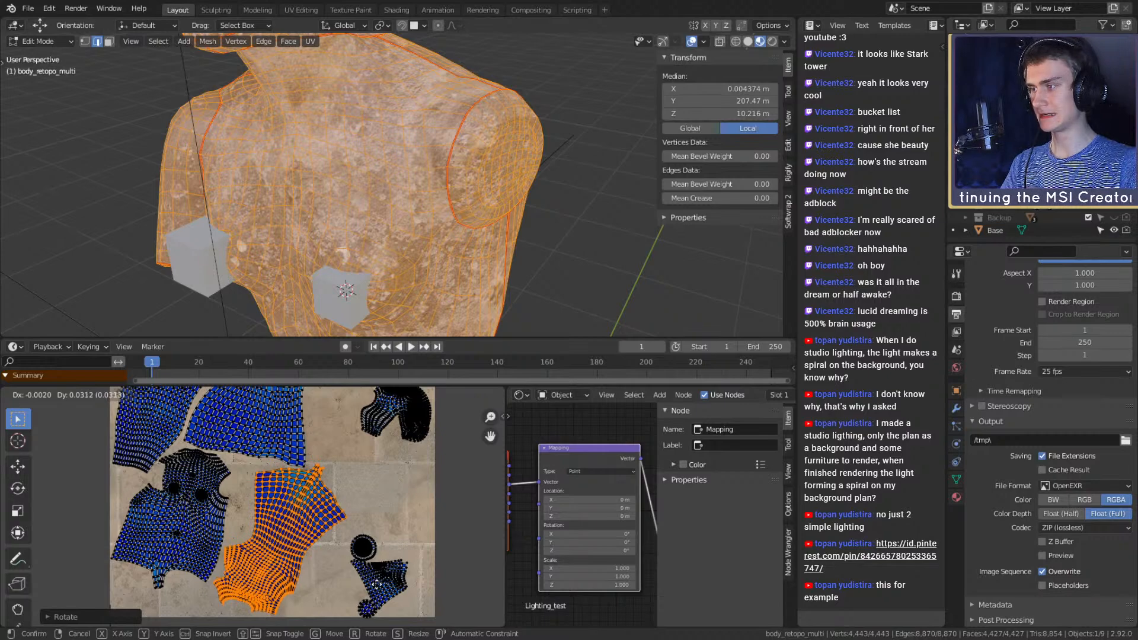
click(377, 584)
middle_drag(317, 556, 374, 587)
scroll(347, 538, down, 5)
scroll(346, 539, up, 6)
middle_drag(376, 541, 362, 479)
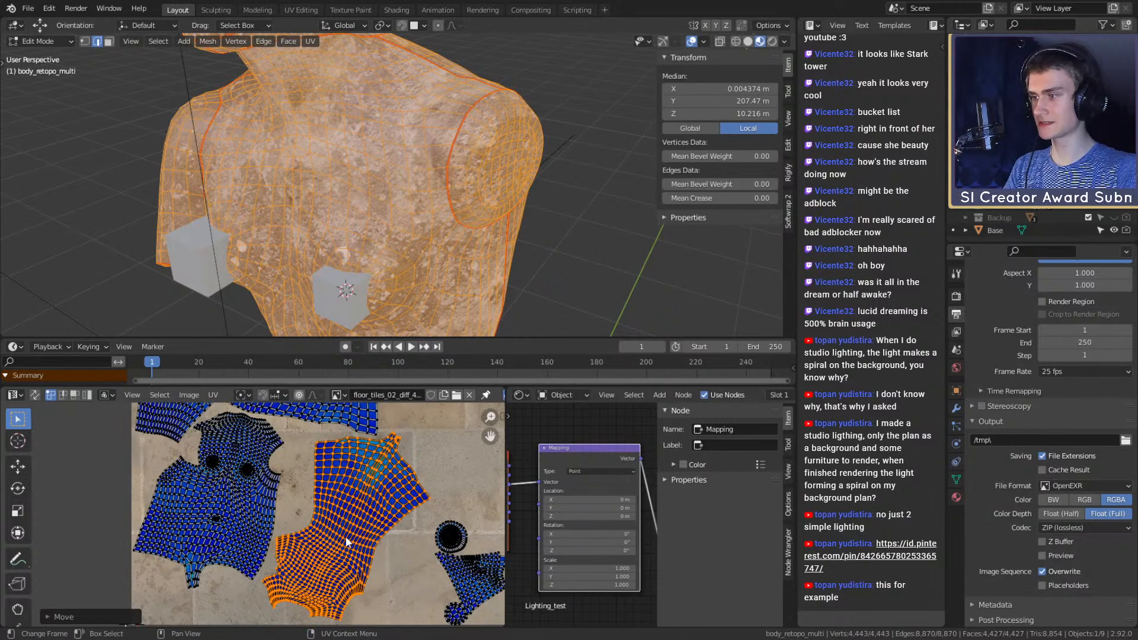
Select the small round UV island and move it up into the gap between the two torso islands
click(463, 573)
key(ctrl+l)
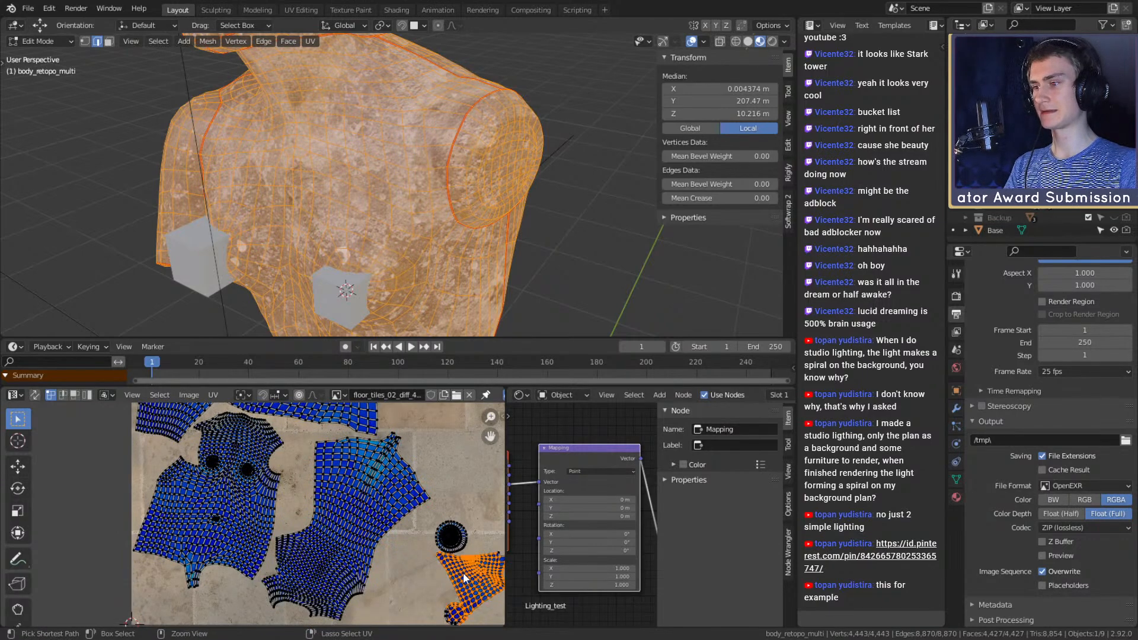
scroll(464, 578, up, 7)
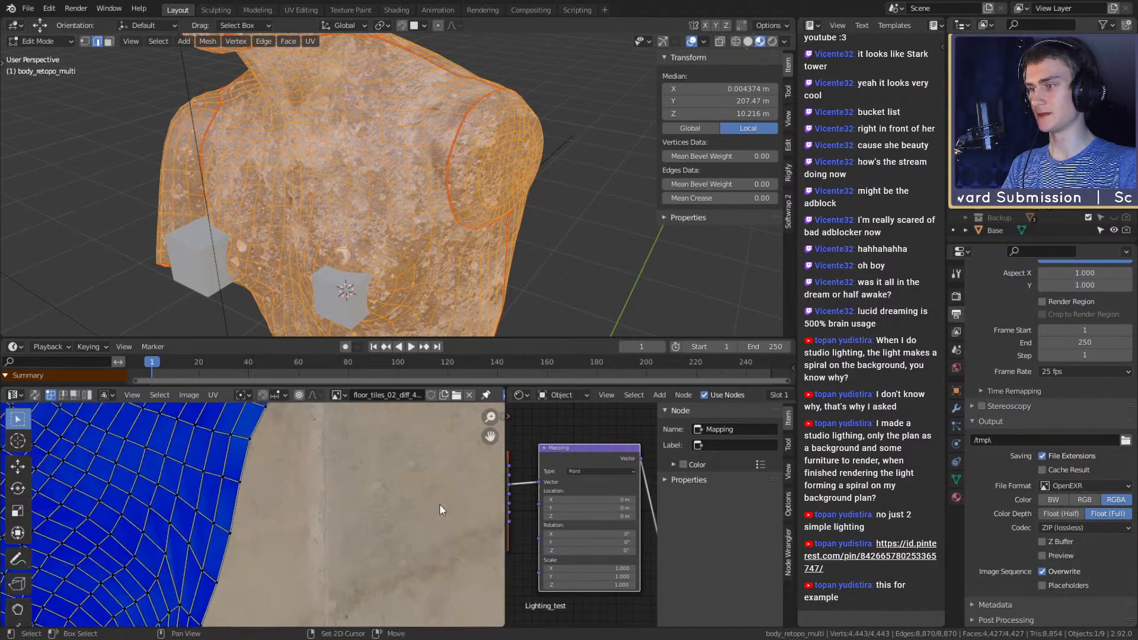
scroll(375, 514, down, 8)
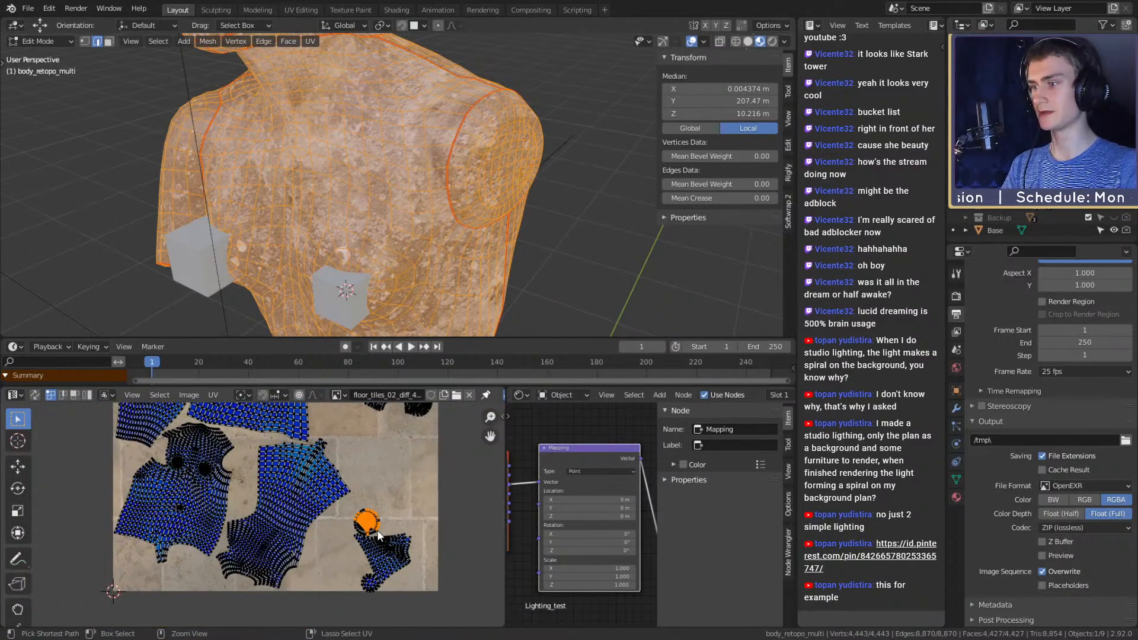
key(g)
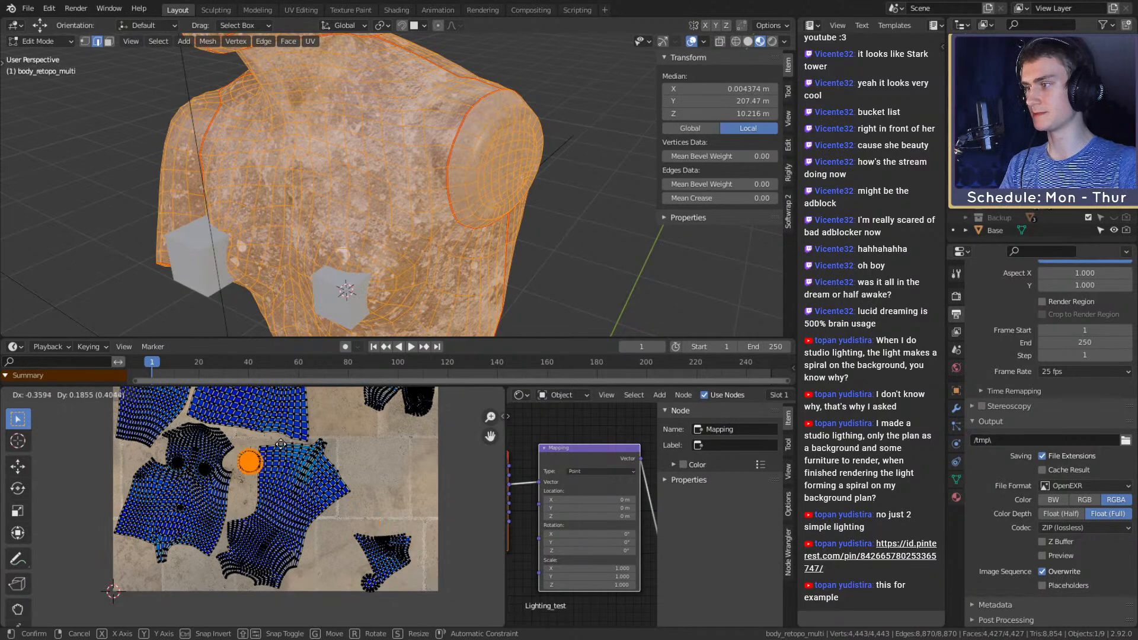
click(279, 445)
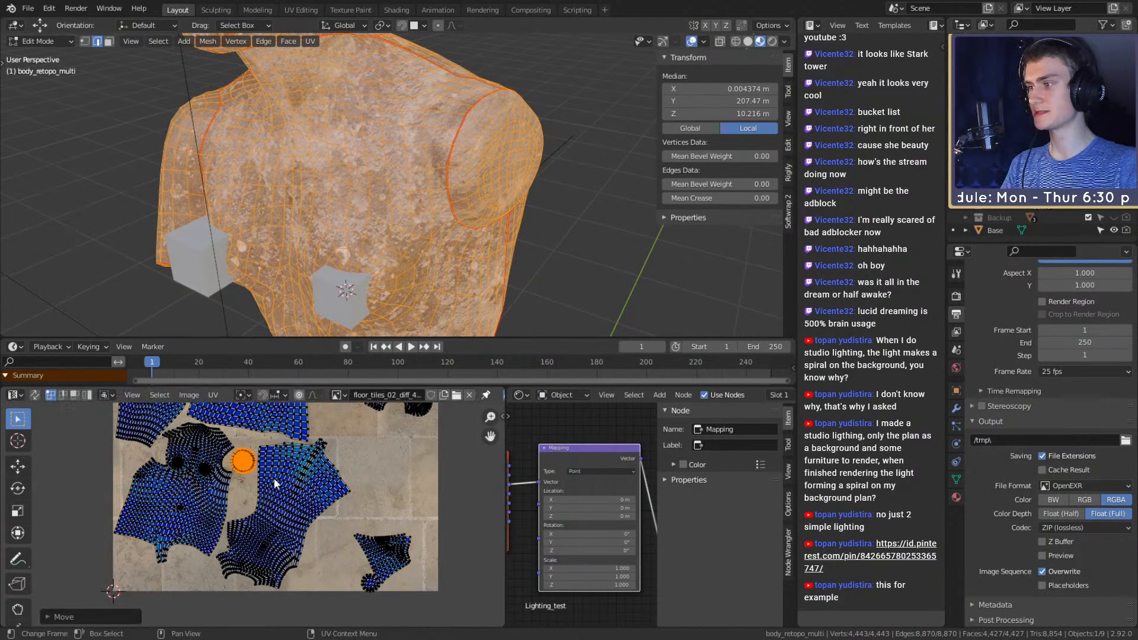
Select only the small pointed UV island, turn it around and place it at the texture's lower-left corner below the first torso island
scroll(297, 509, up, 5)
scroll(367, 548, down, 5)
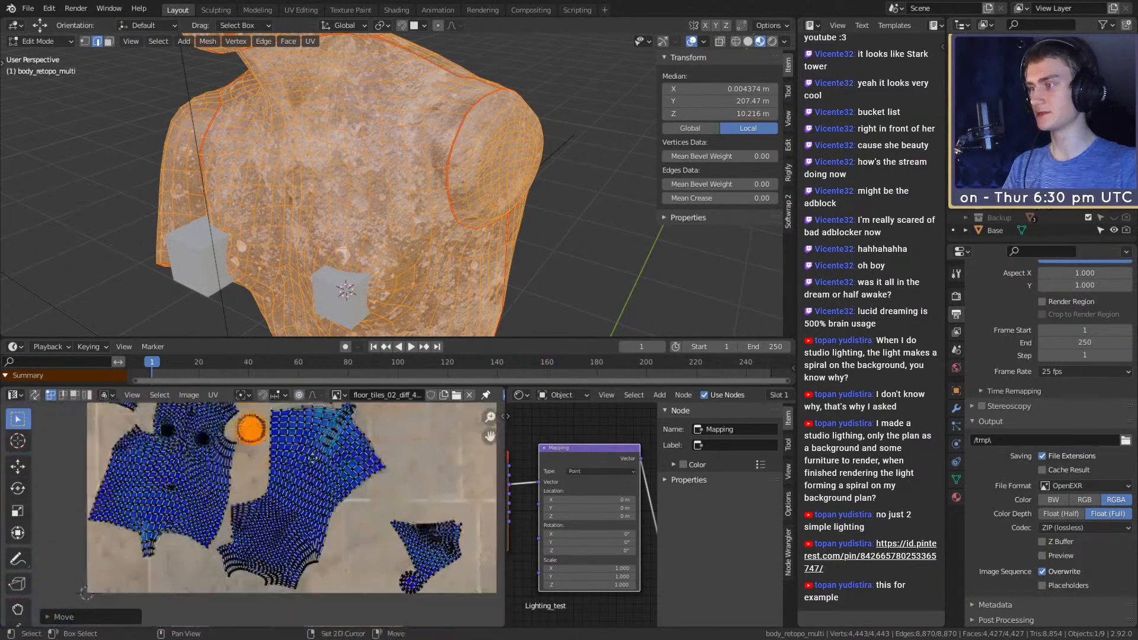
middle_drag(416, 507, 443, 511)
key(l)
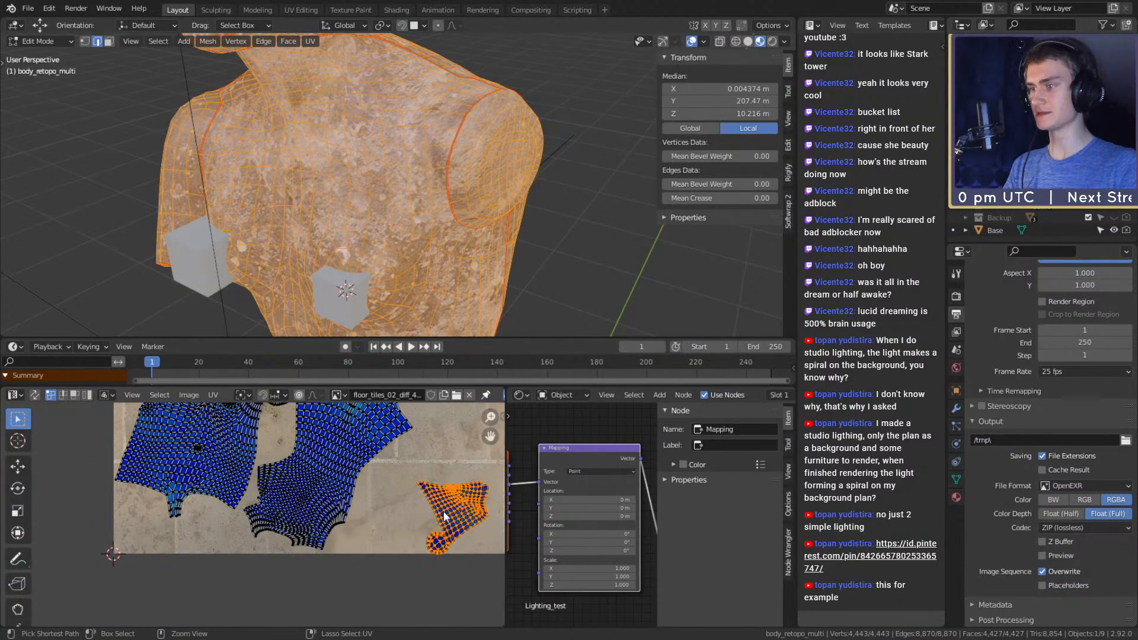
key(r)
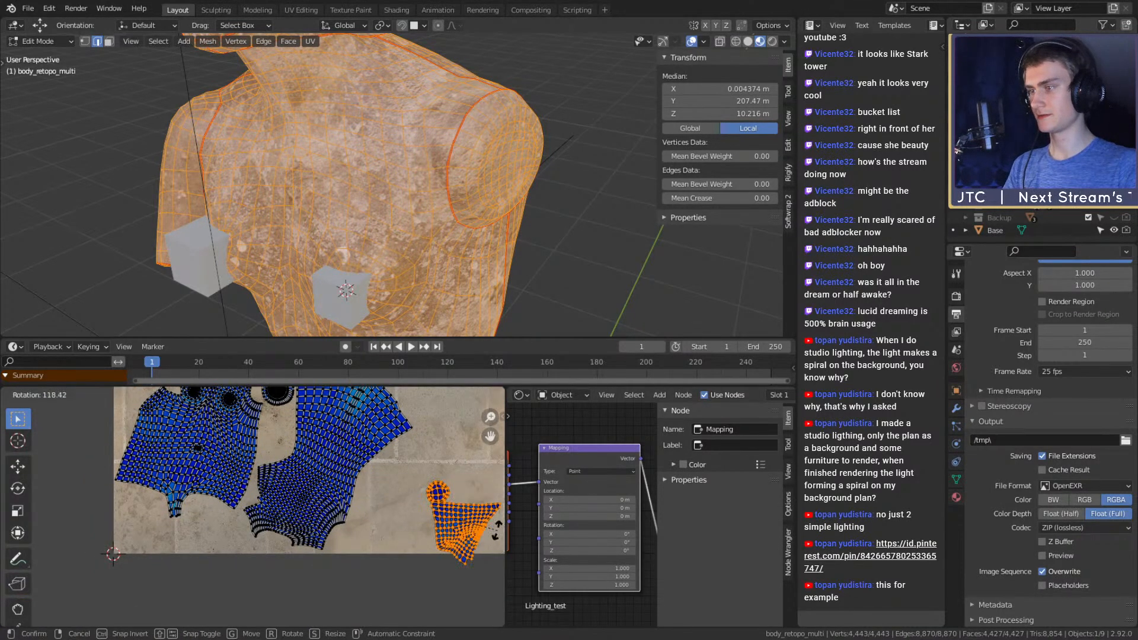
click(448, 524)
key(g)
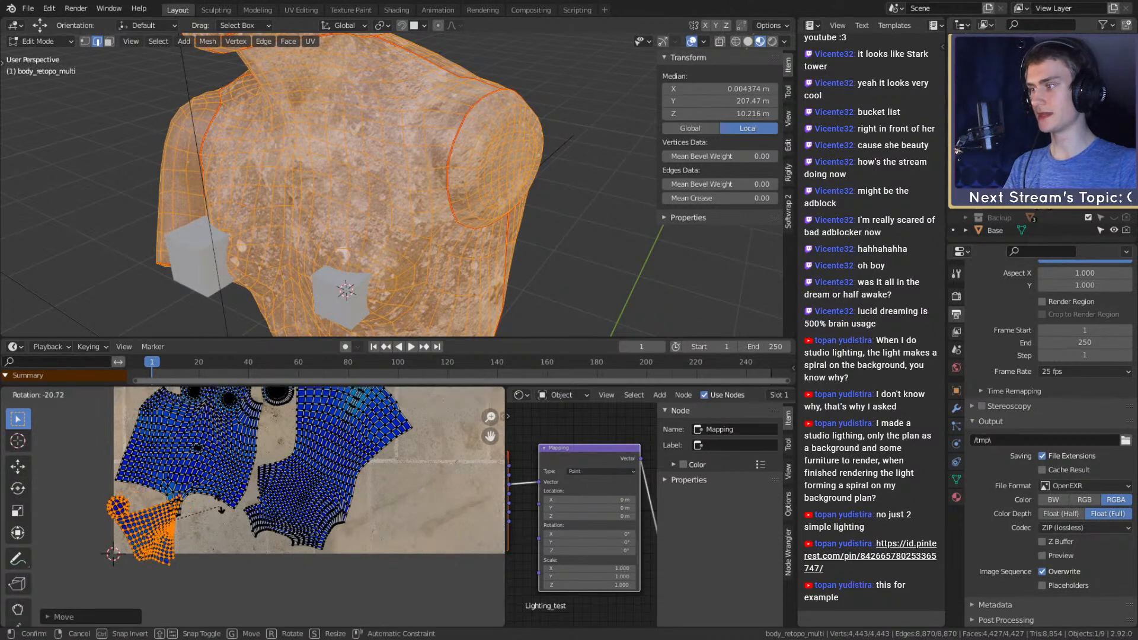
click(306, 495)
Move the small pointed island back across to the free area between the second torso island and the texture's right edge
scroll(297, 535, down, 5)
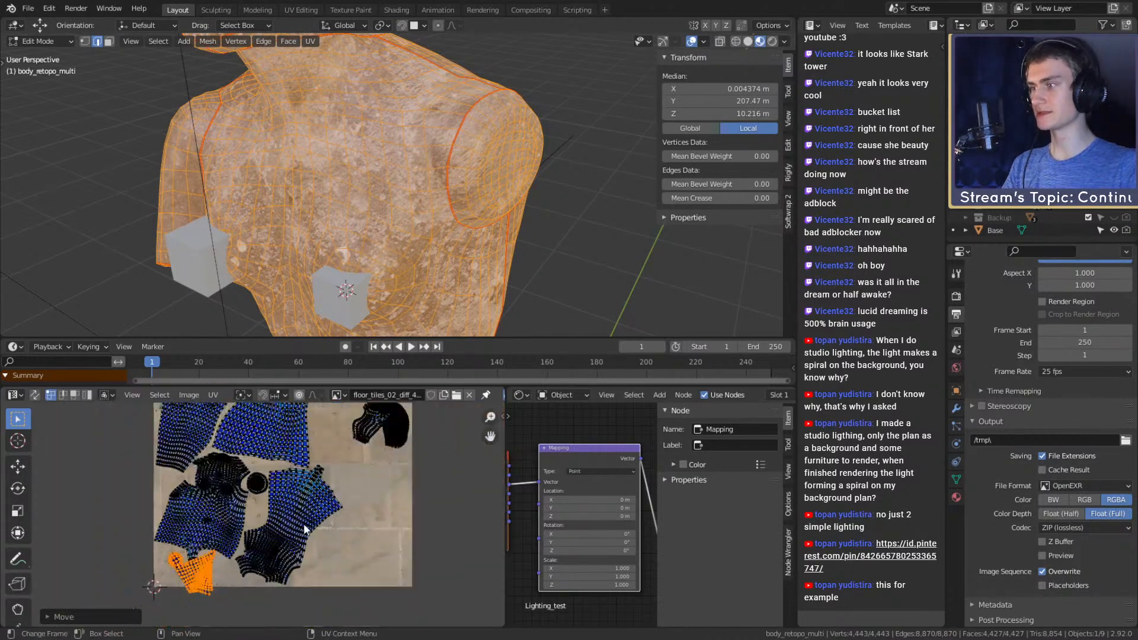
scroll(293, 536, up, 4)
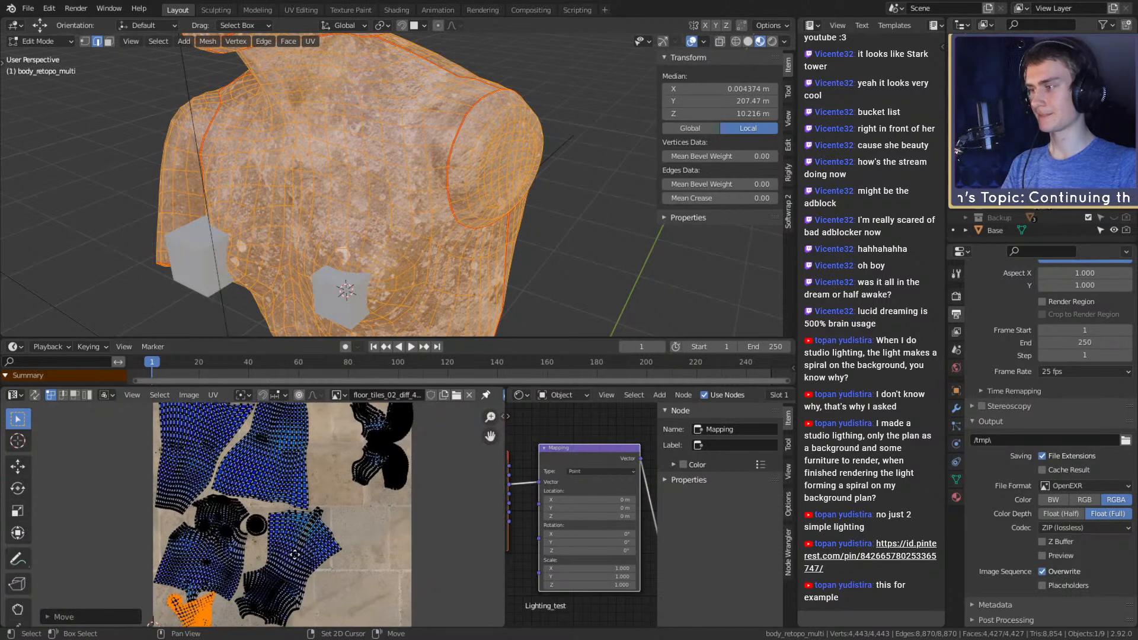
shift+middle_drag(290, 575, 263, 606)
key(g)
click(6, 453)
Select the whole X-shaped UV island and move it left, close to the leg islands
click(347, 504)
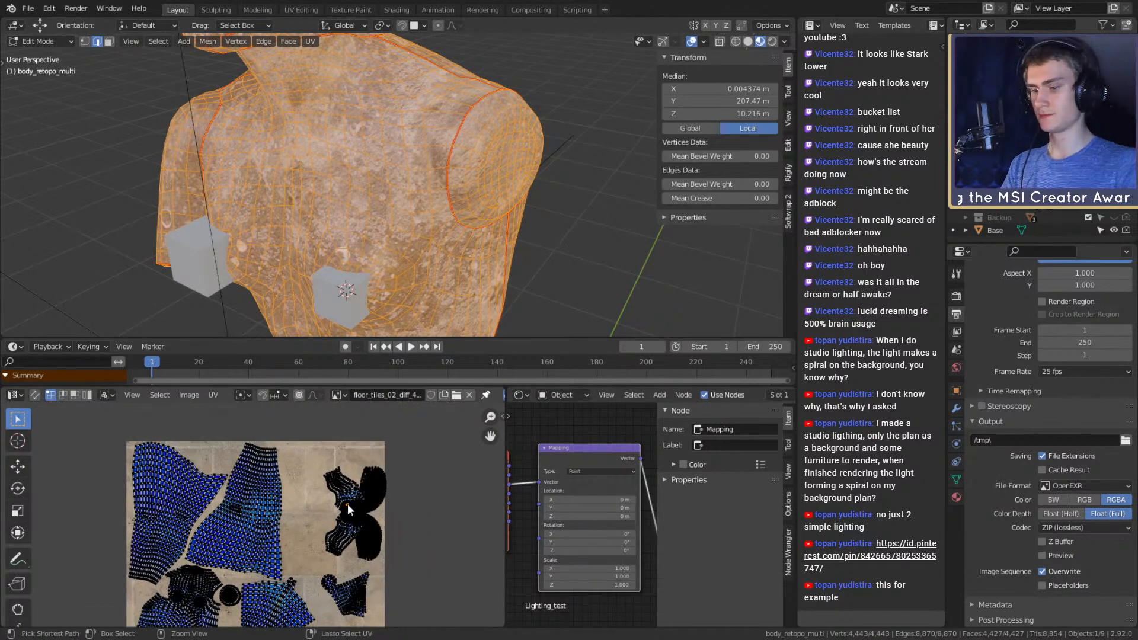
key(ctrl+KP_Add)
key(ctrl+KP_Add)
key(ctrl+KP_Add)
key(ctrl+KP_Add)
key(ctrl+KP_Add)
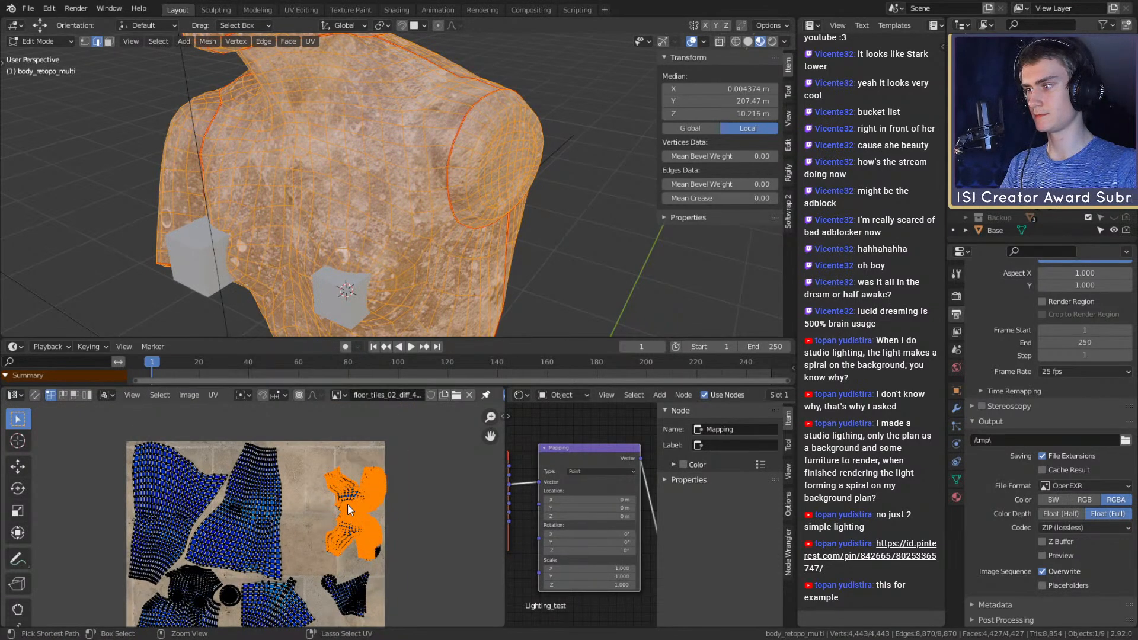
key(g)
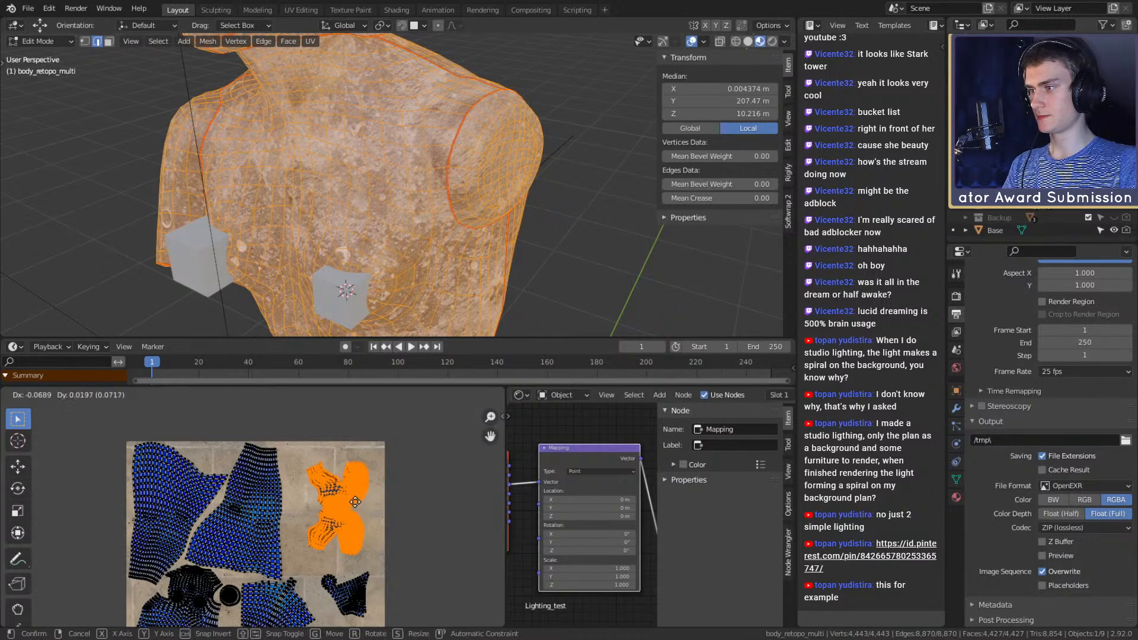
click(342, 500)
scroll(346, 514, down, 1)
middle_drag(346, 517, 380, 417)
scroll(375, 482, up, 1)
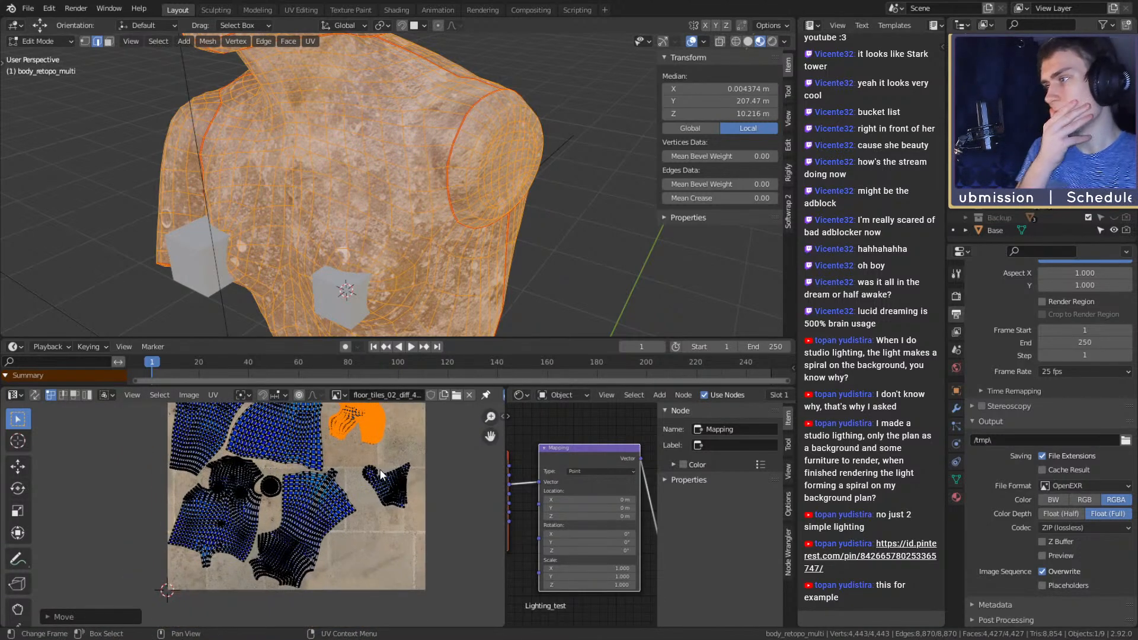
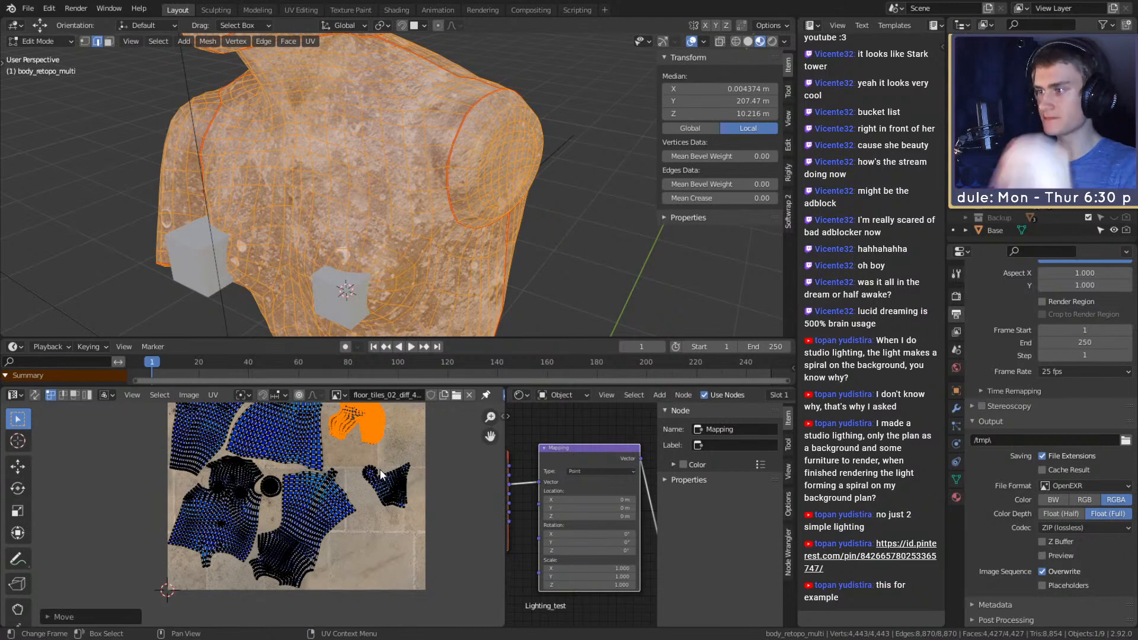
Move the X-shaped island down to the texture's lower-right corner, beside the second torso island
scroll(348, 533, down, 3)
middle_drag(348, 540, 309, 546)
scroll(357, 585, up, 3)
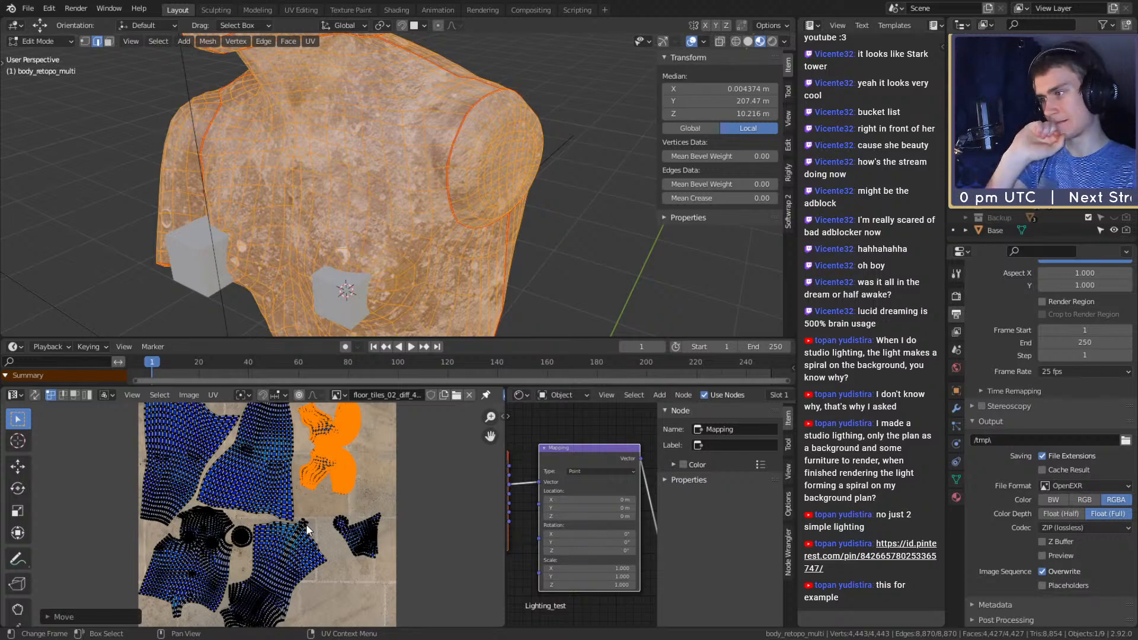
scroll(304, 525, down, 3)
scroll(358, 538, up, 3)
scroll(321, 539, down, 3)
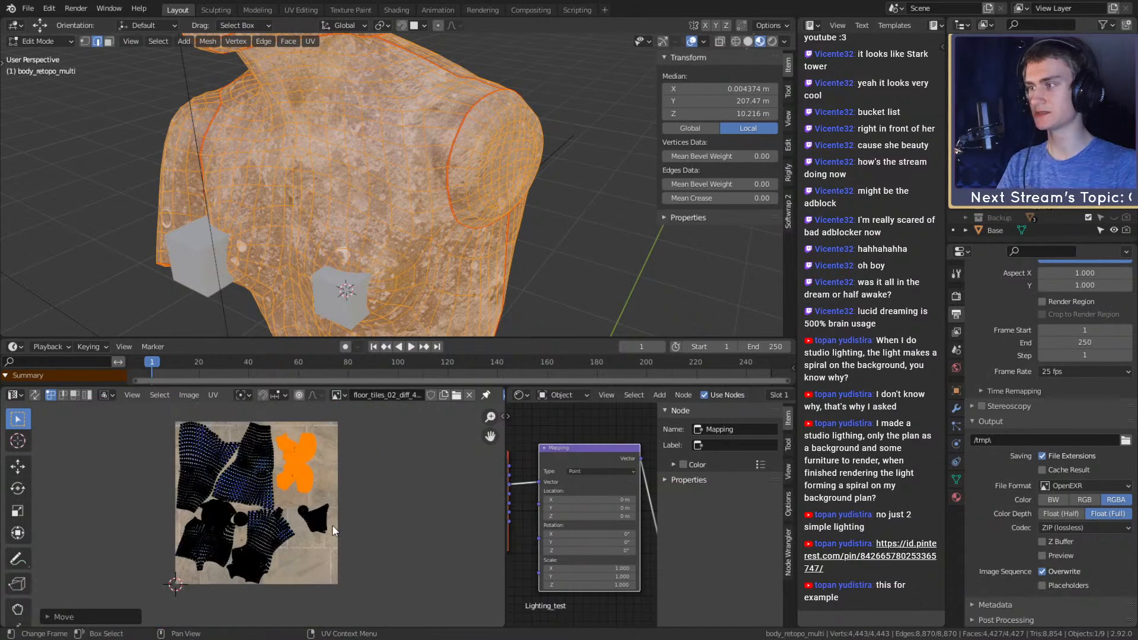
key(g)
click(400, 620)
scroll(336, 532, up, 3)
middle_drag(337, 532, 336, 576)
scroll(330, 554, down, 1)
scroll(237, 556, down, 1)
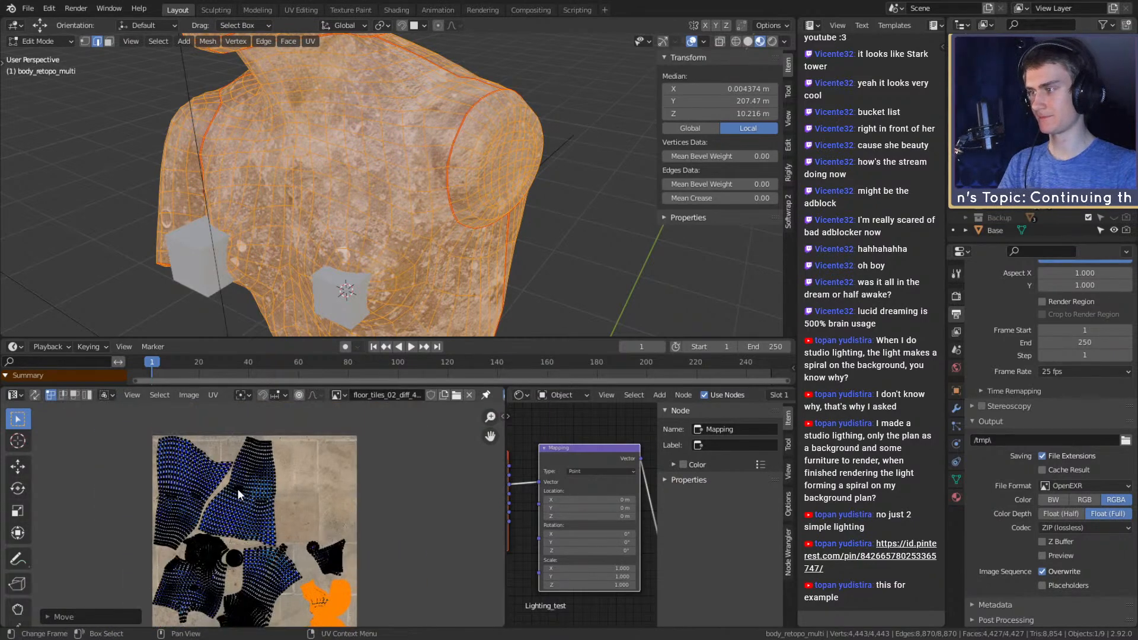
Select only the second leg UV island in the middle and rotate it to the opposite slant
click(237, 488)
key(ctrl+KP_Add)
key(ctrl+KP_Add)
key(ctrl+KP_Add)
key(ctrl+KP_Add)
key(ctrl+KP_Add)
key(ctrl+KP_Add)
key(ctrl+KP_Add)
key(ctrl+KP_Add)
key(ctrl+KP_Add)
key(ctrl+KP_Add)
key(ctrl+KP_Add)
key(ctrl+KP_Add)
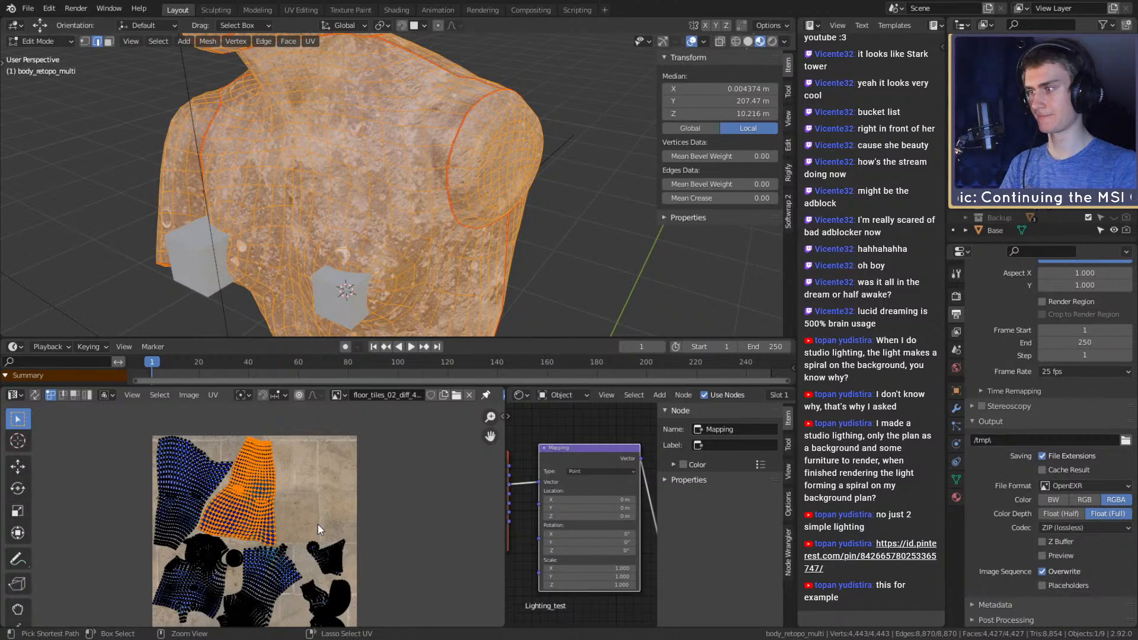
key(r)
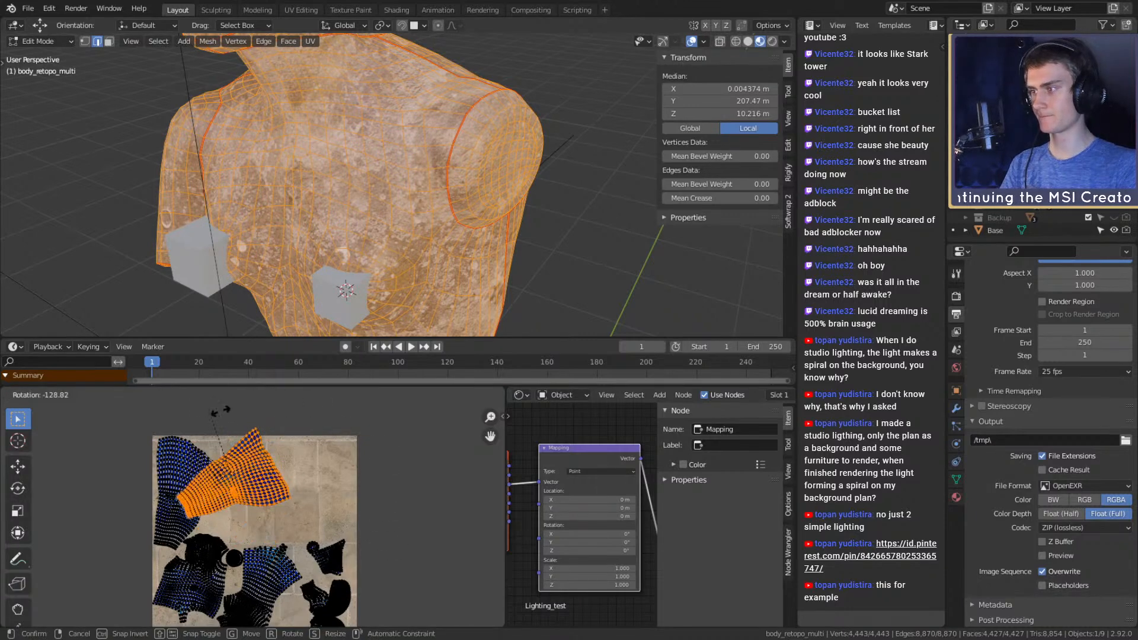
click(247, 420)
Move the rotated leg island into the texture's upper-right corner and adjust its rotation to fit the edges
key(g)
click(344, 423)
key(r)
click(411, 453)
key(g)
click(411, 450)
Select only the small pointed island, rotate it and move it up toward the gap between the two leg islands
middle_drag(332, 522, 348, 478)
click(226, 511)
key(ctrl+KP_Add)
key(ctrl+KP_Add)
click(344, 508)
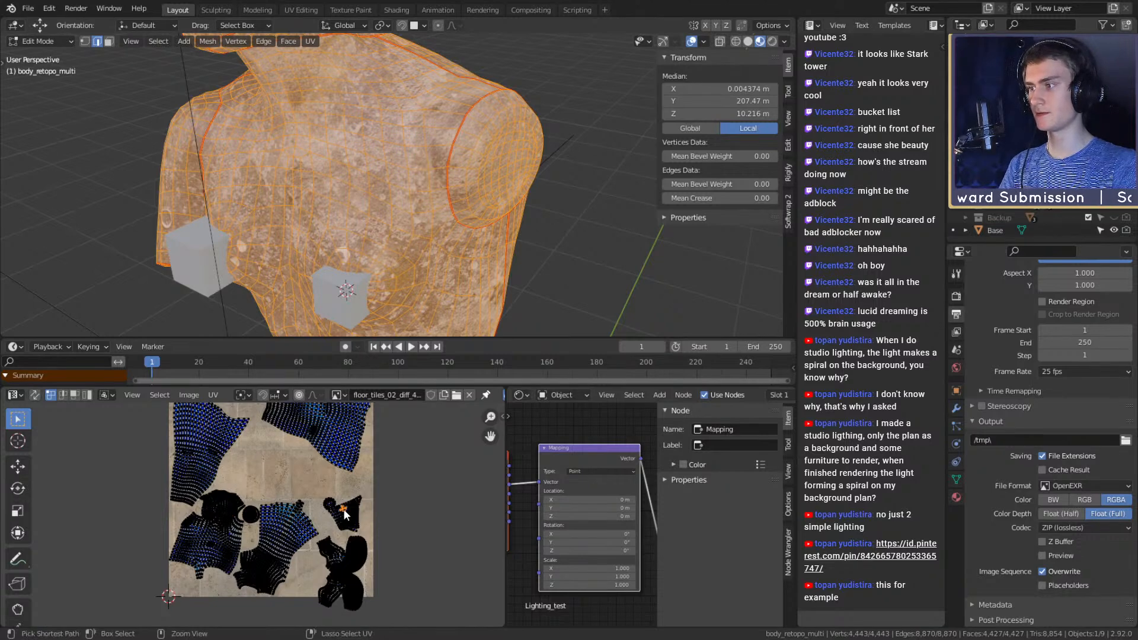
key(ctrl+l)
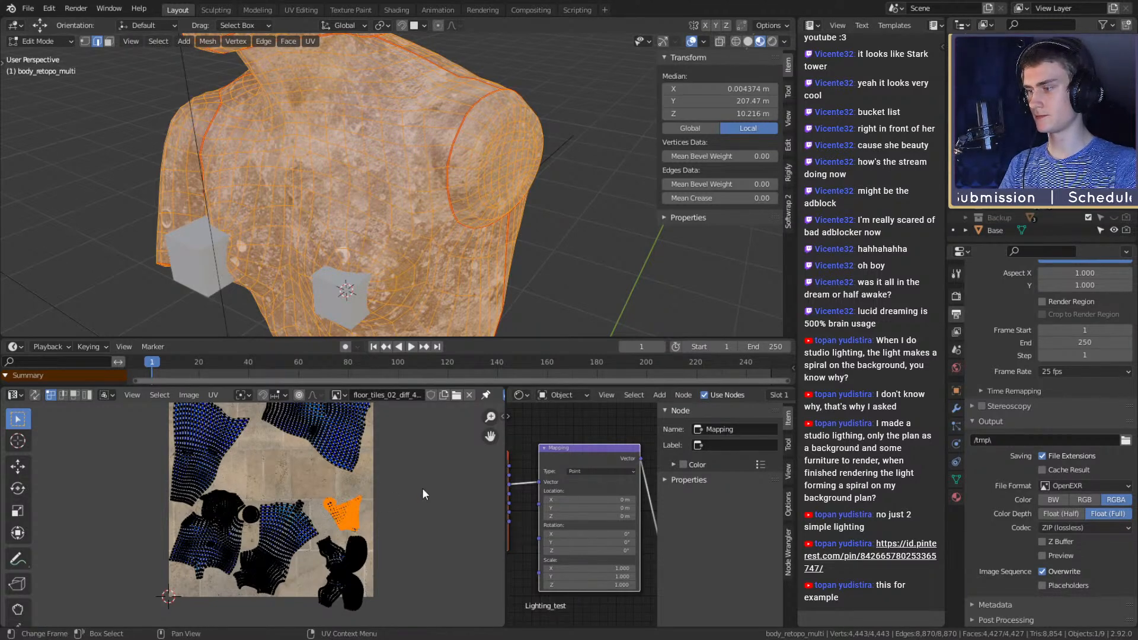
key(r)
click(273, 571)
key(g)
click(195, 498)
Fine-tune the pointed island's rotation and position so it nests tightly between the two leg islands
key(r)
click(357, 496)
key(g)
click(361, 493)
key(r)
click(358, 500)
scroll(302, 461, up, 3)
middle_drag(275, 438, 286, 494)
scroll(286, 493, up, 2)
middle_drag(382, 485, 333, 500)
key(g)
click(384, 542)
Select the small round UV island and move it up into the gap between the leg islands at the texture's upper edge
scroll(339, 524, down, 7)
scroll(326, 524, up, 3)
click(232, 511)
key(ctrl+KP_Add)
key(ctrl+KP_Add)
key(ctrl+KP_Add)
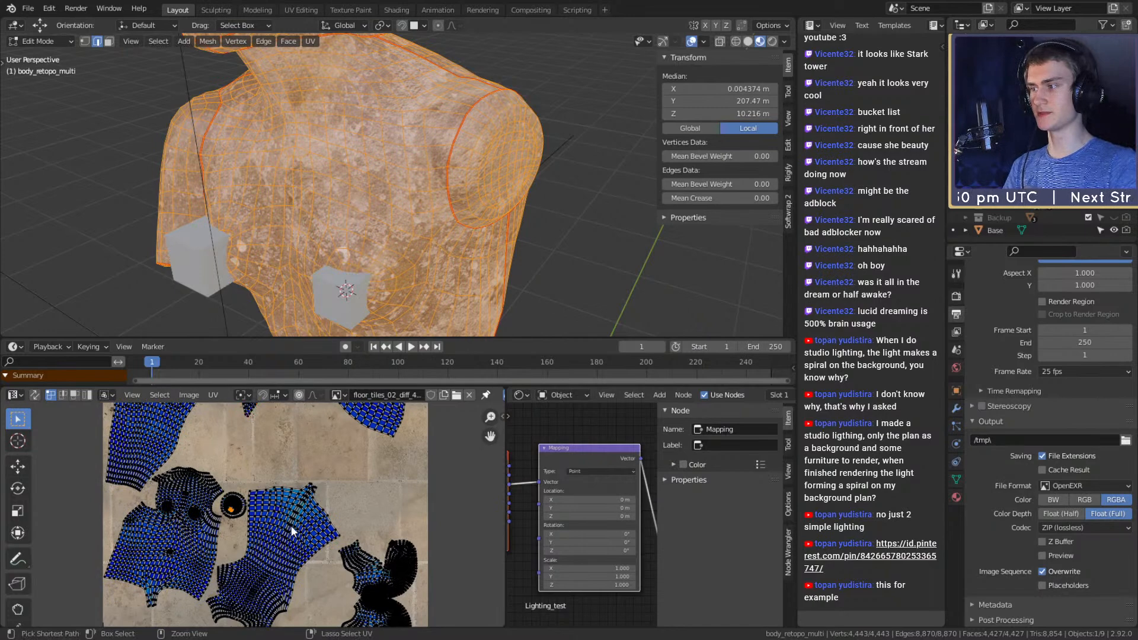
key(g)
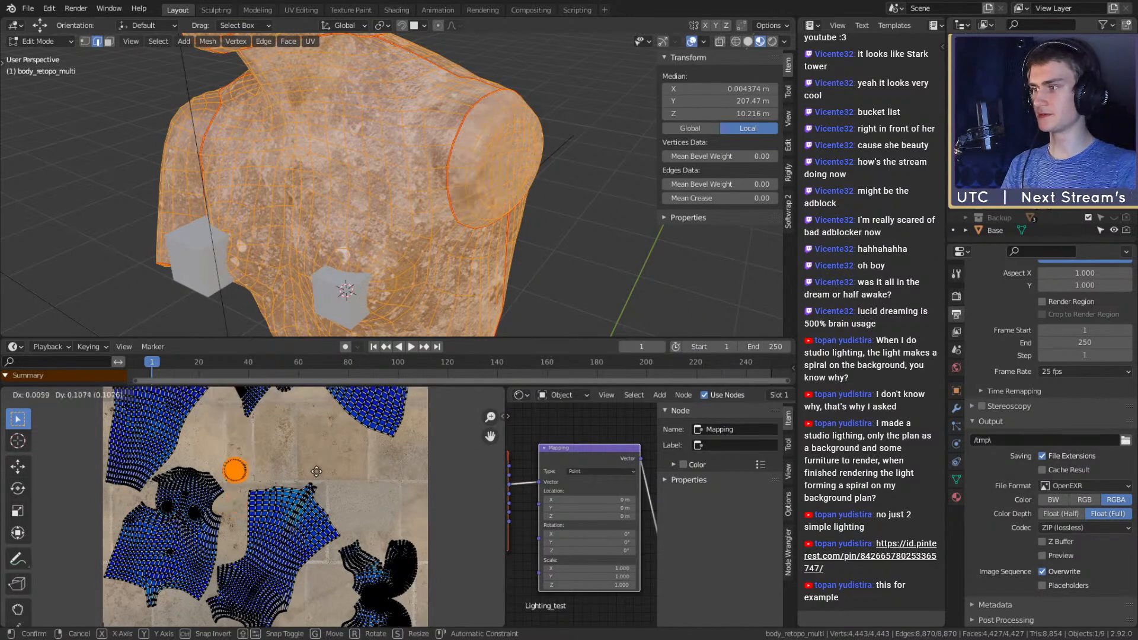
click(298, 427)
middle_drag(297, 427, 301, 566)
key(g)
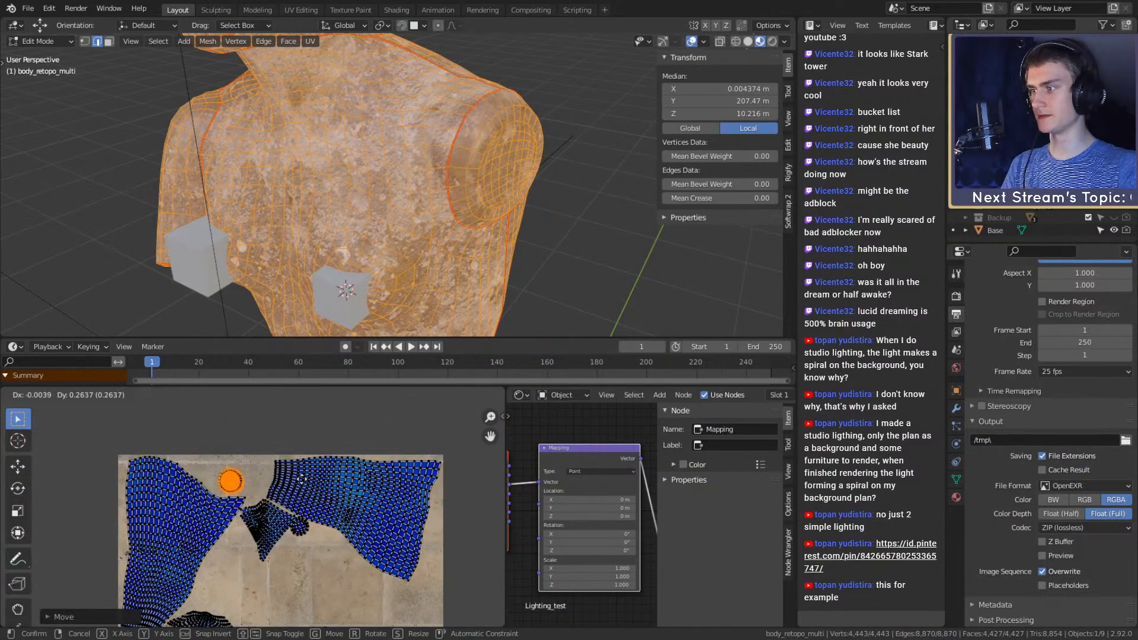
click(301, 478)
Select only the first torso island, turn it over and move it up toward the space beside the left leg island
scroll(301, 478, down, 3)
middle_drag(315, 613, 308, 569)
scroll(304, 553, up, 2)
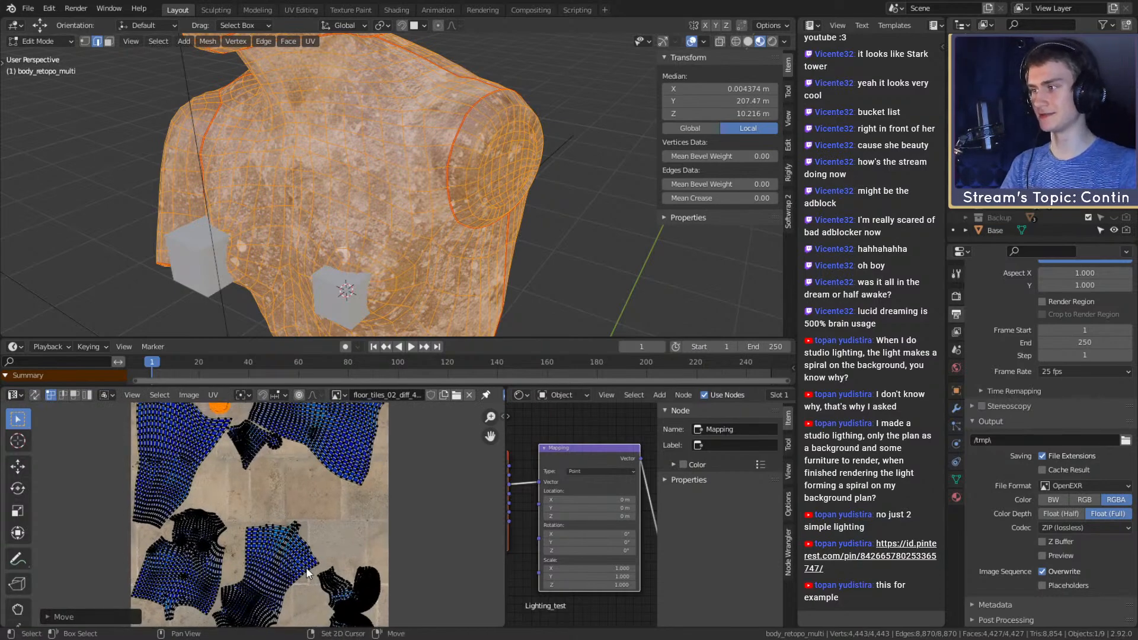
click(200, 552)
key(ctrl+l)
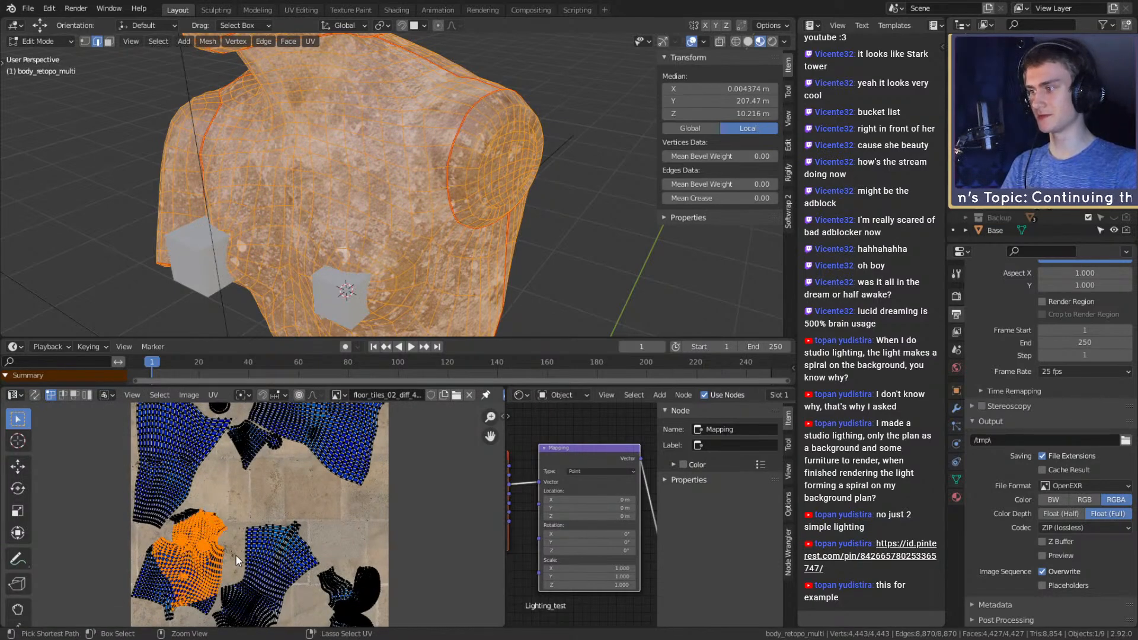
key(g)
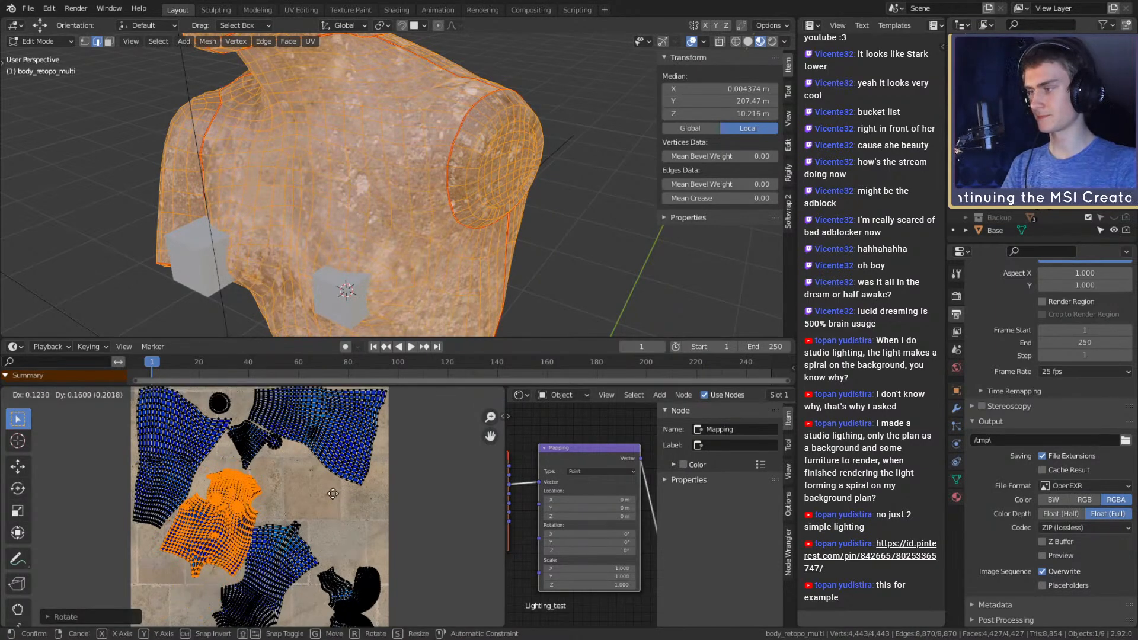
key(r)
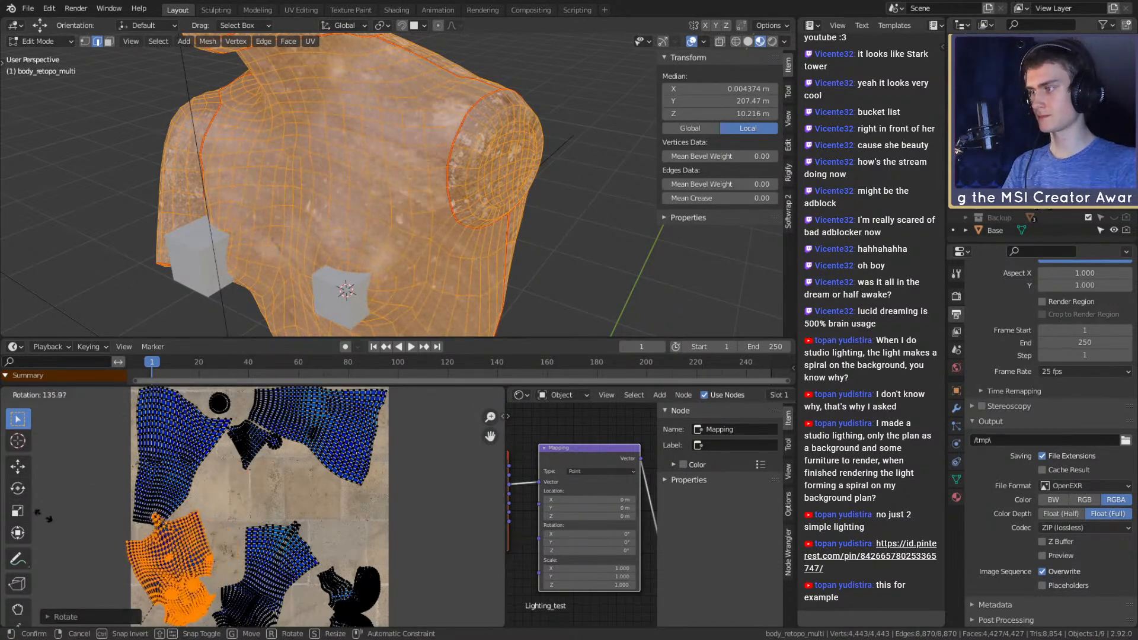
key(g)
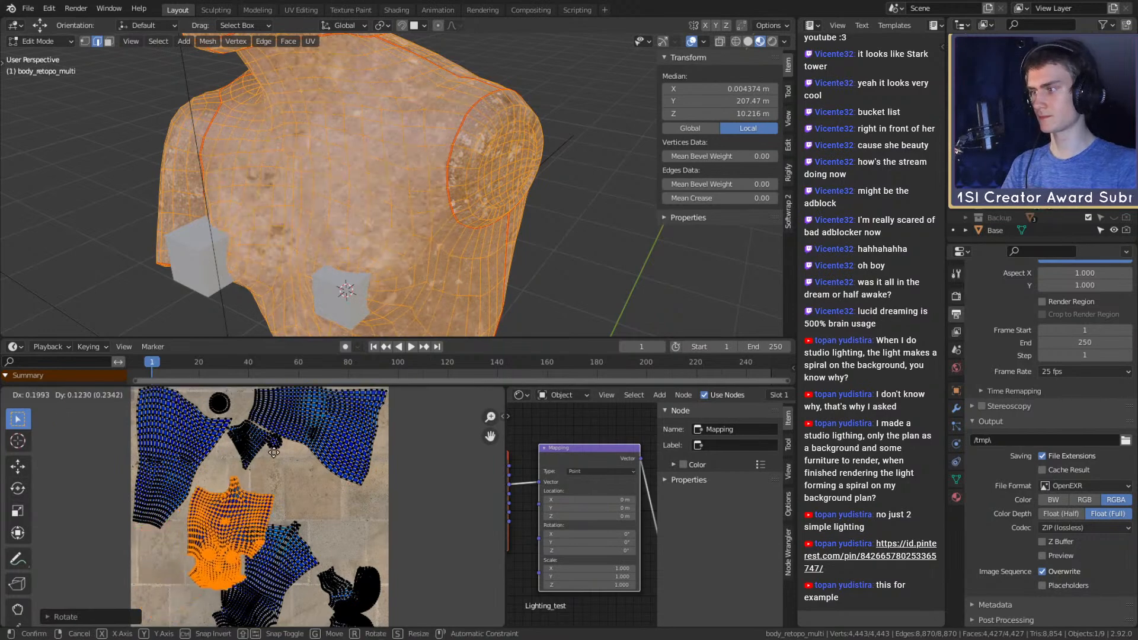
Rotate the first torso island about 32 degrees and move it about 0.04 left and 0.10 up, below the pointed island
key(r)
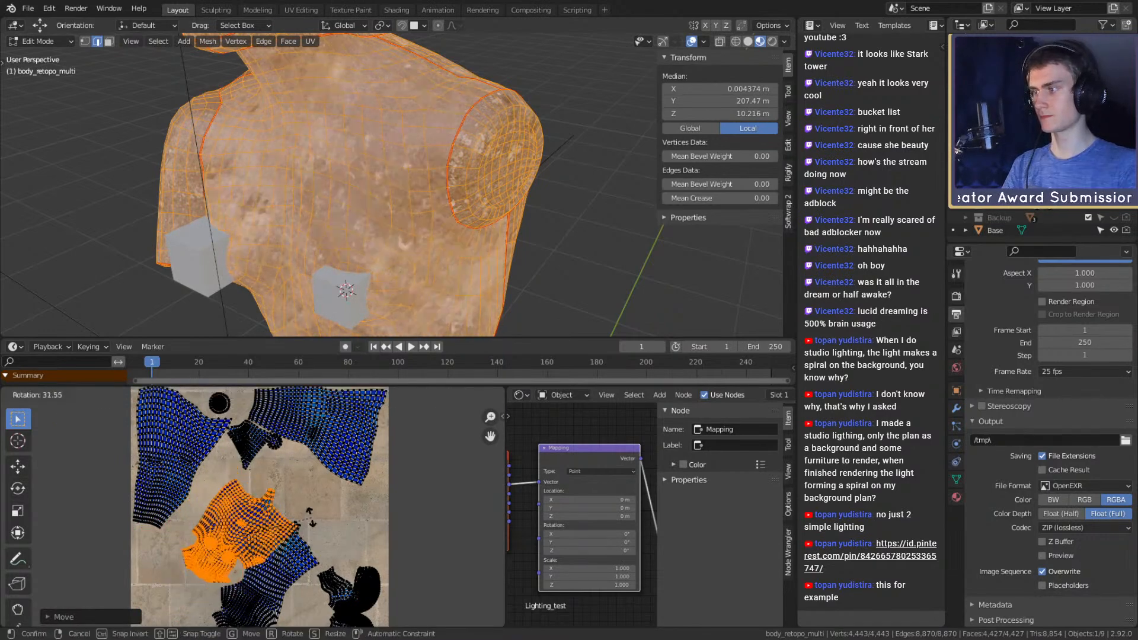
click(311, 517)
key(g)
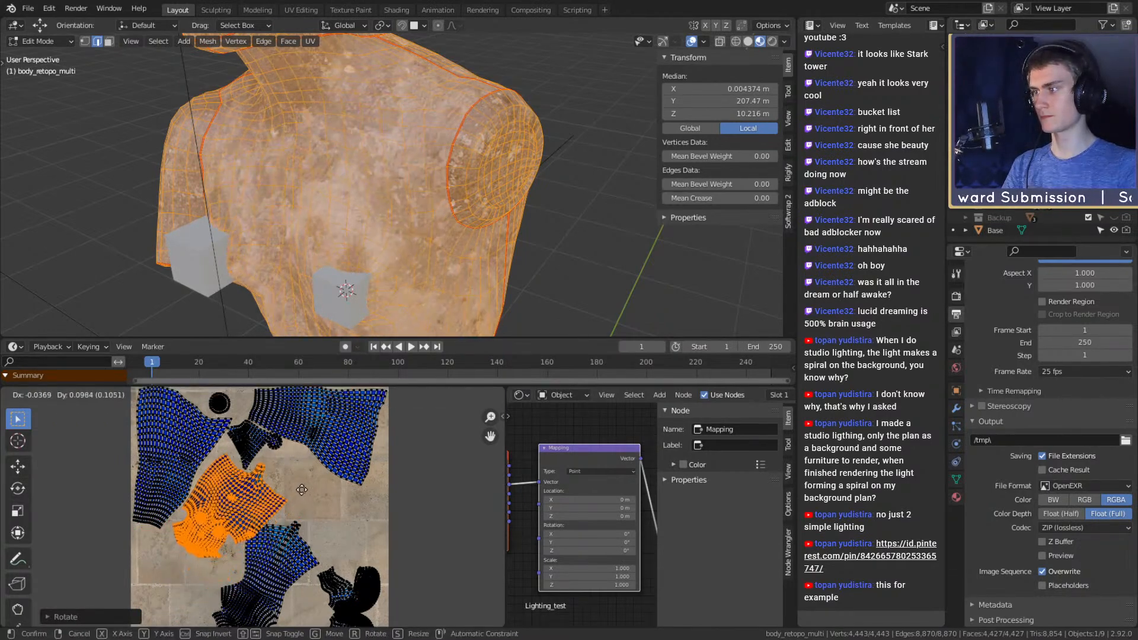
click(301, 491)
Select only the second torso island and rotate it to the opposite orientation
middle_drag(296, 509, 291, 498)
click(277, 540)
key(ctrl+KP_Add)
key(ctrl+KP_Add)
key(ctrl+KP_Add)
key(ctrl+KP_Add)
key(ctrl+KP_Add)
key(ctrl+KP_Add)
key(ctrl+KP_Add)
key(ctrl+KP_Add)
key(ctrl+KP_Add)
key(ctrl+KP_Add)
key(ctrl+KP_Add)
key(ctrl+KP_Add)
key(ctrl+KP_Add)
key(ctrl+KP_Add)
key(ctrl+KP_Add)
key(ctrl+KP_Add)
key(ctrl+KP_Add)
key(ctrl+KP_Add)
key(ctrl+KP_Add)
key(ctrl+KP_Add)
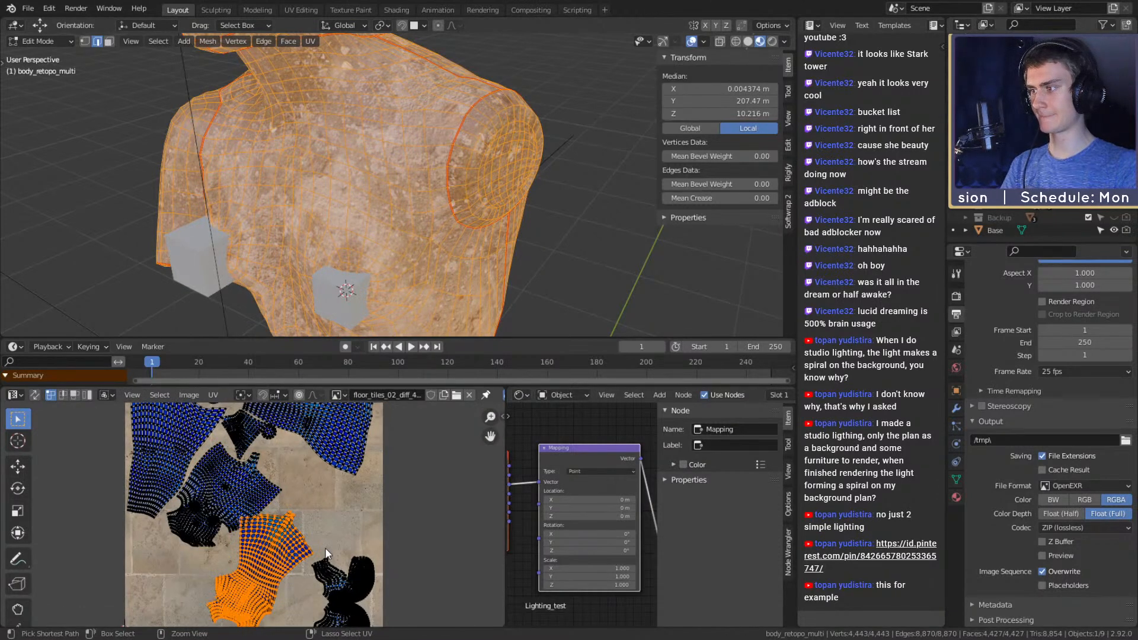
key(r)
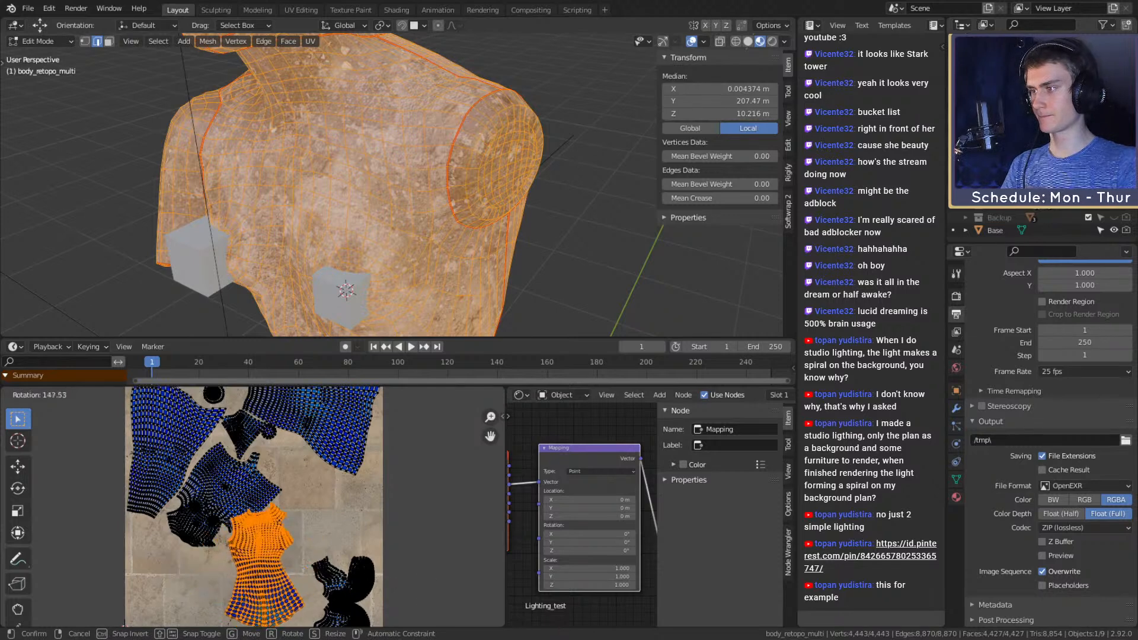
key(Return)
Move and rotate the second torso island to nest between the first torso island and the right leg island
key(g)
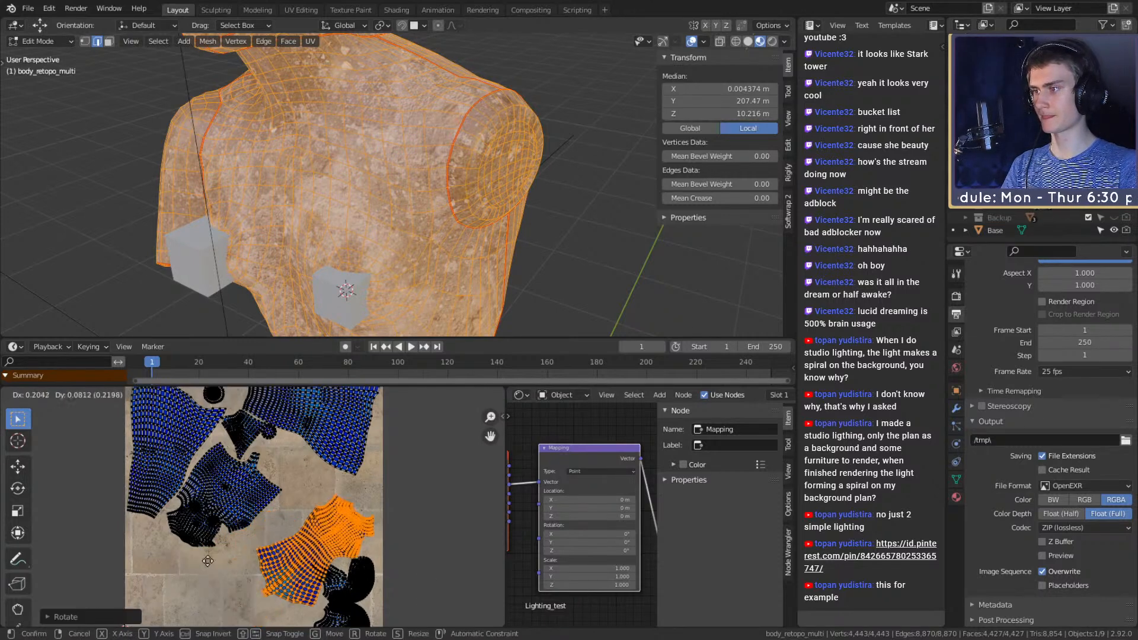
key(r)
key(g)
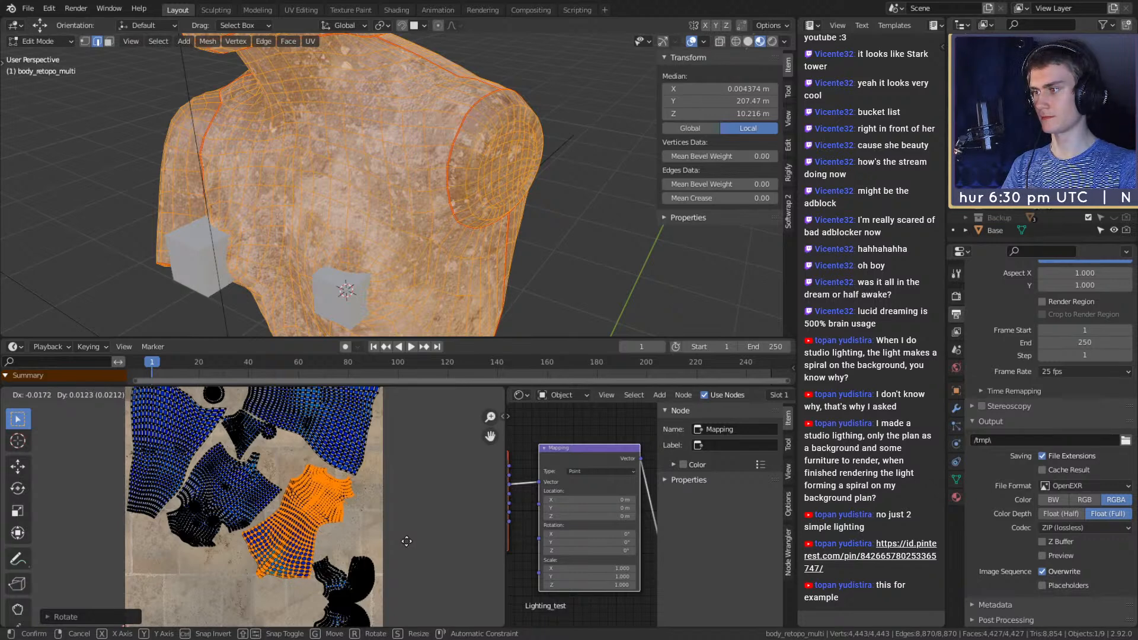
click(407, 542)
Select only the cross-shaped island, turn it sideways and move it into the free lower-left area of the texture
scroll(382, 544, down, 2)
click(326, 568)
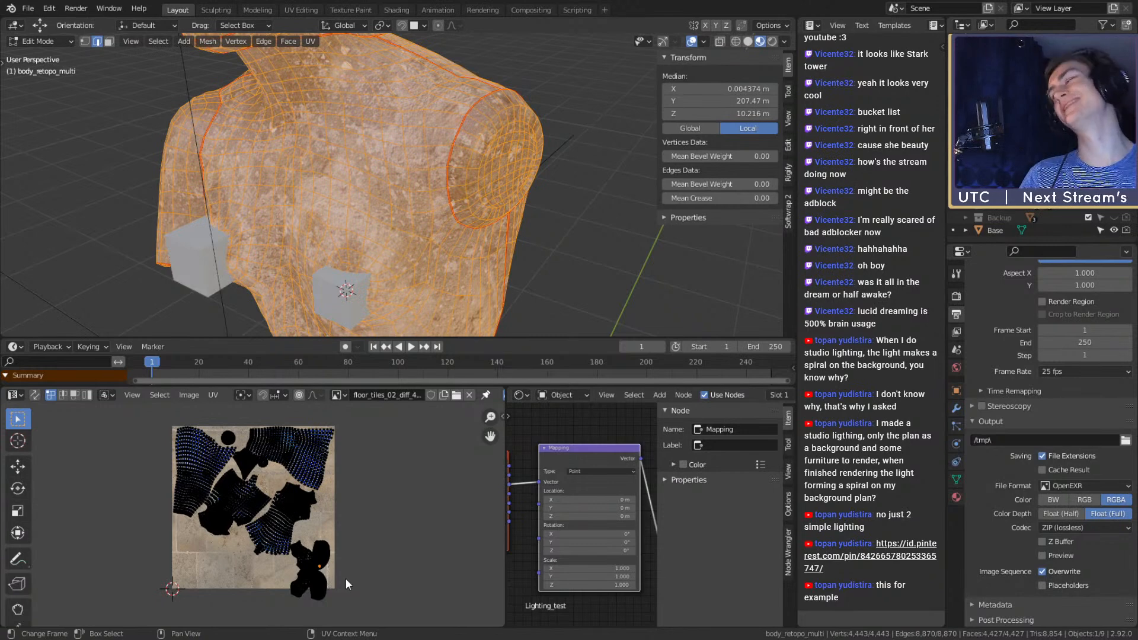
key(ctrl+KP_Add)
key(ctrl+KP_Add)
key(ctrl+KP_Add)
key(ctrl+KP_Add)
key(ctrl+KP_Add)
key(ctrl+KP_Add)
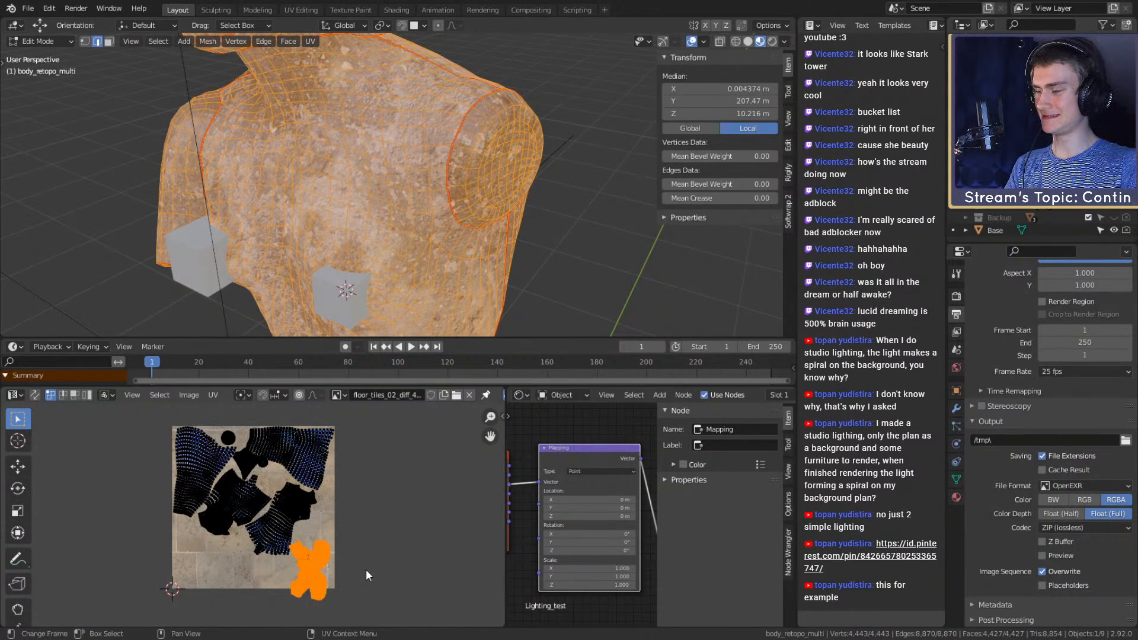
key(r)
click(306, 390)
key(g)
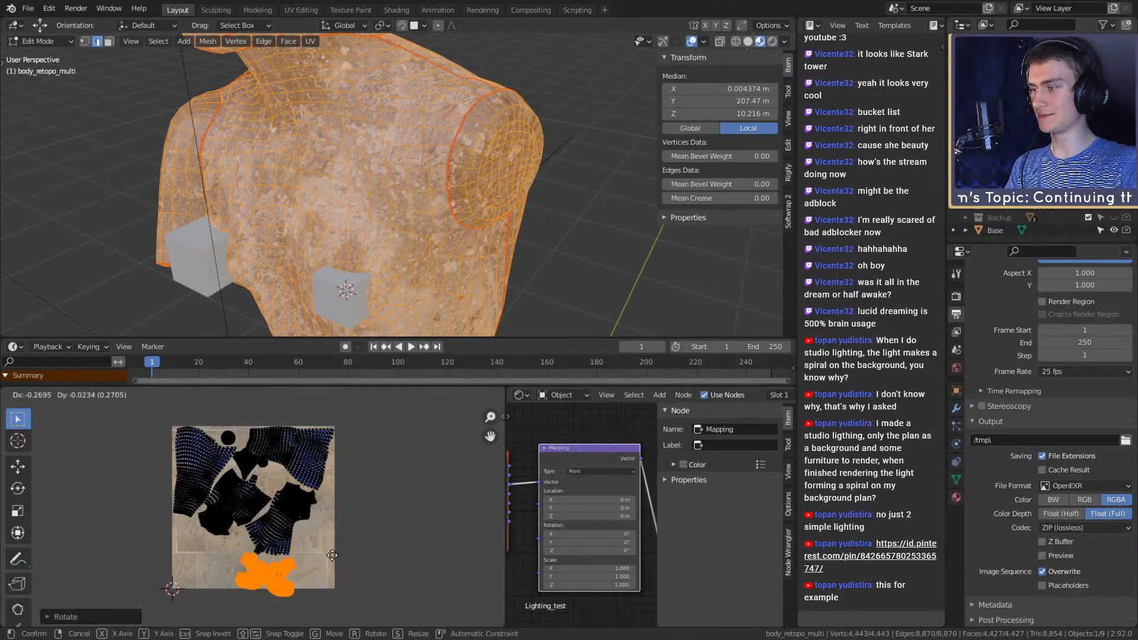
click(304, 555)
key(r)
click(305, 554)
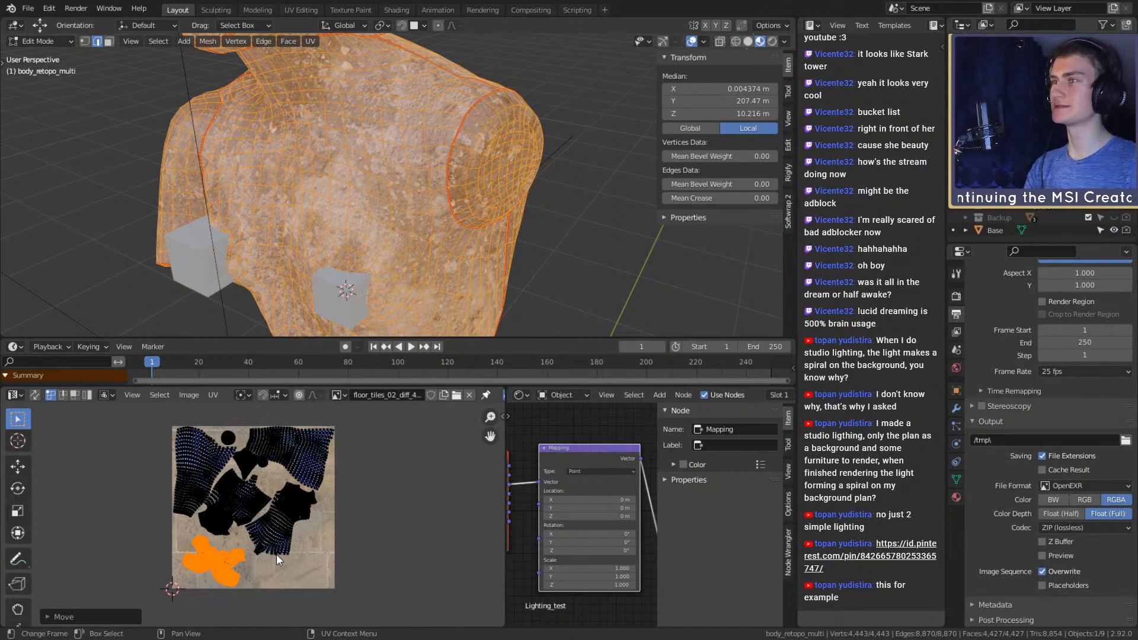
Examine the borders and spacing of the packed islands along the texture's upper and left edges
scroll(284, 522, up, 3)
scroll(284, 526, down, 3)
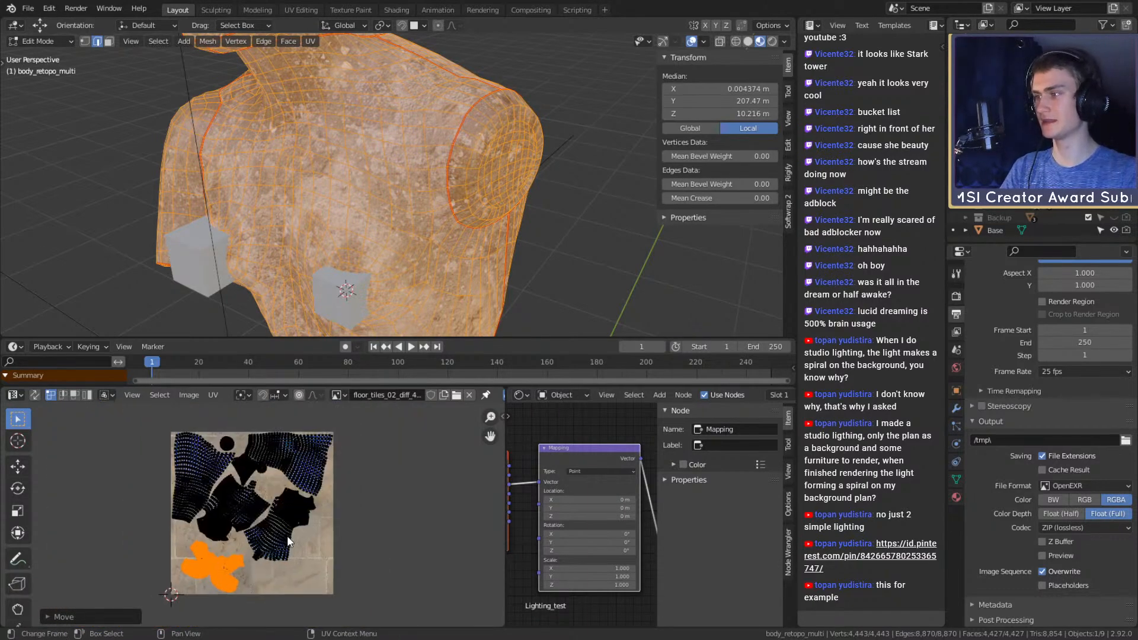
scroll(275, 506, up, 6)
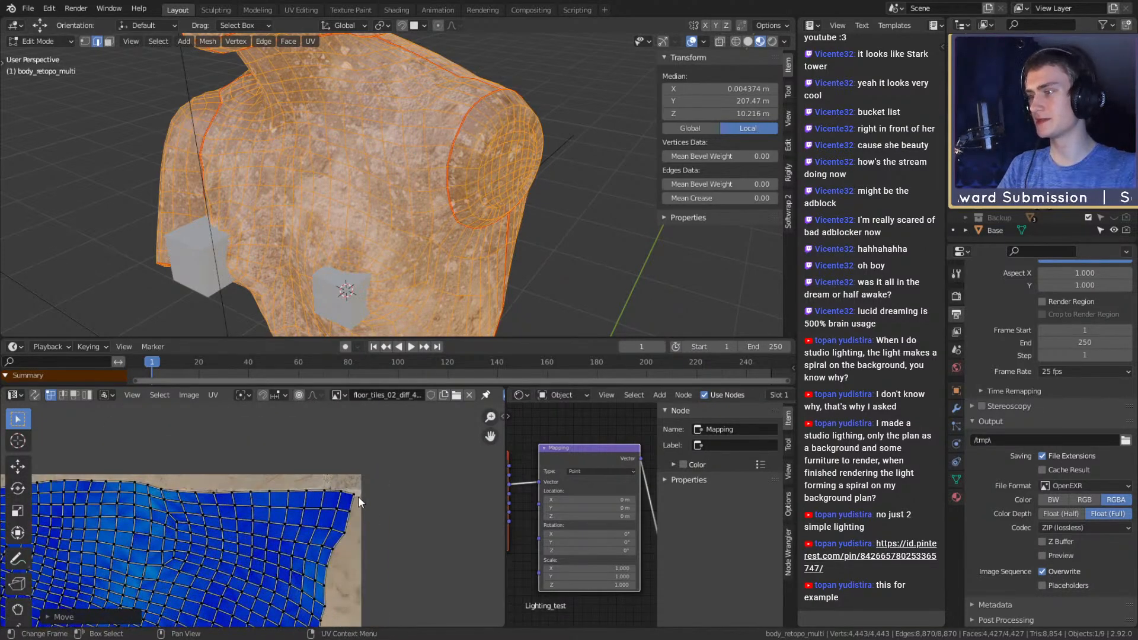
scroll(358, 497, down, 4)
scroll(156, 531, down, 3)
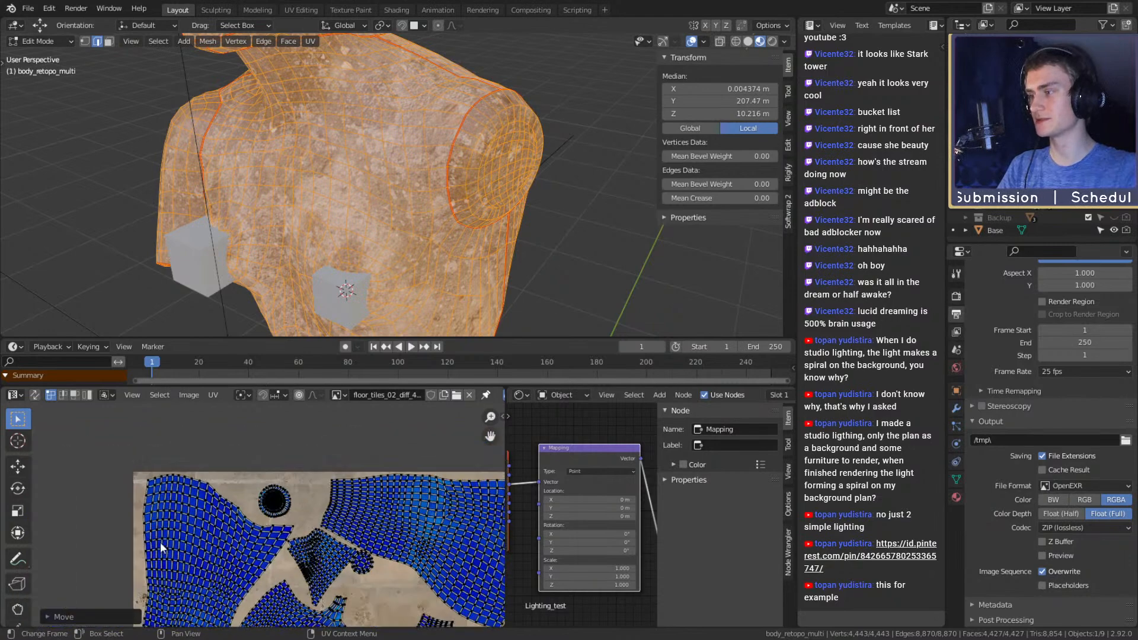
middle_drag(158, 536, 250, 472)
scroll(211, 573, up, 5)
middle_drag(209, 558, 214, 529)
scroll(214, 532, down, 6)
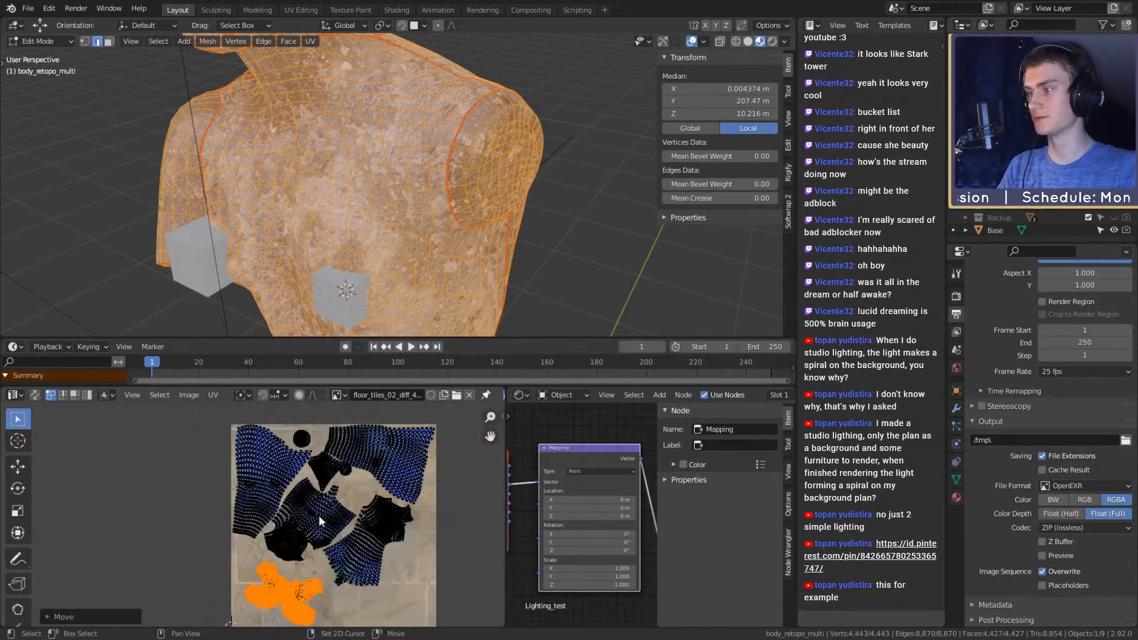
Select only the second torso island, rotate it more upright and move it about 0.06 right and 0.06 down
click(296, 512)
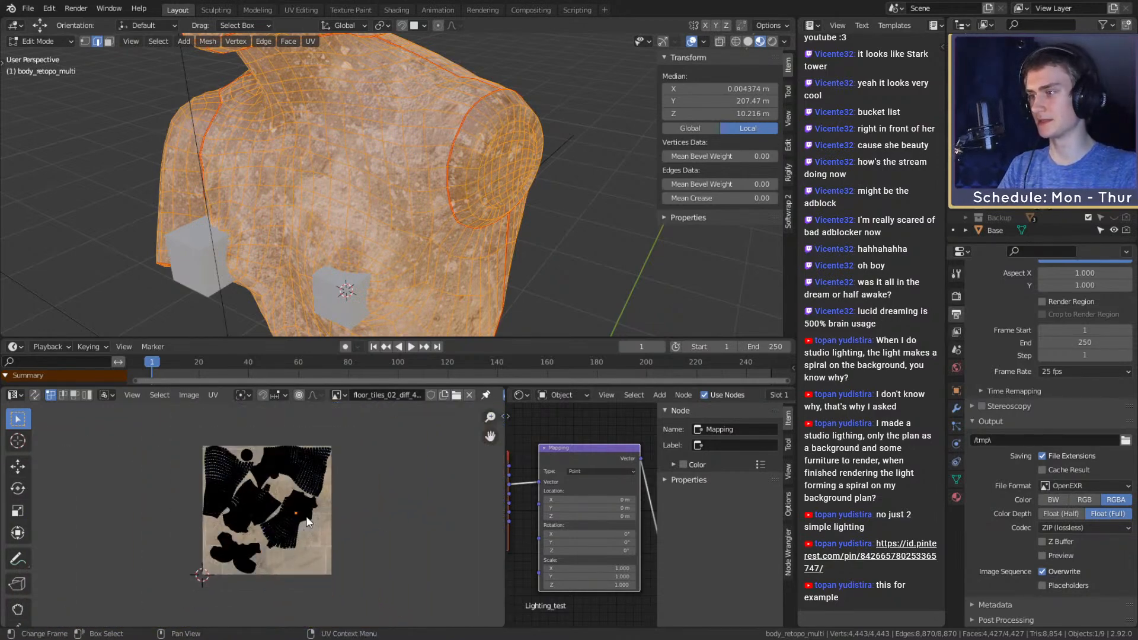
key(ctrl+KP_Add)
key(ctrl+KP_Add)
key(ctrl+KP_Add)
key(ctrl+KP_Add)
key(ctrl+KP_Add)
key(ctrl+KP_Add)
key(ctrl+KP_Add)
key(ctrl+KP_Add)
key(ctrl+KP_Add)
key(ctrl+KP_Add)
key(ctrl+KP_Add)
key(ctrl+KP_Add)
key(r)
click(389, 514)
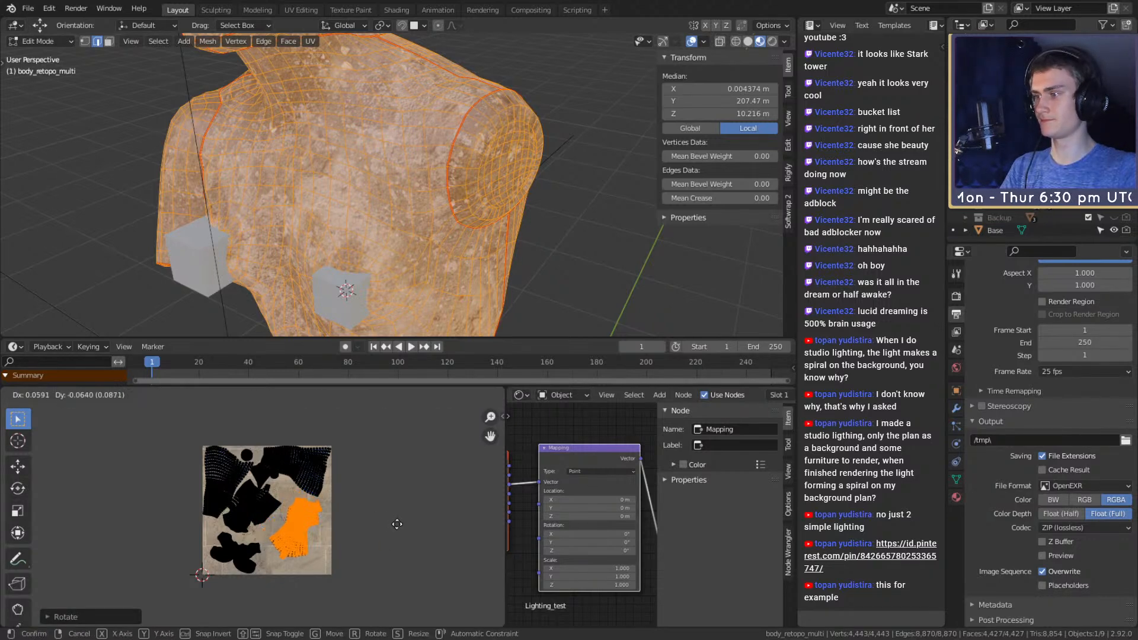
Select only the first torso island and shift it slightly right and down, centring it between its neighbouring islands
click(251, 504)
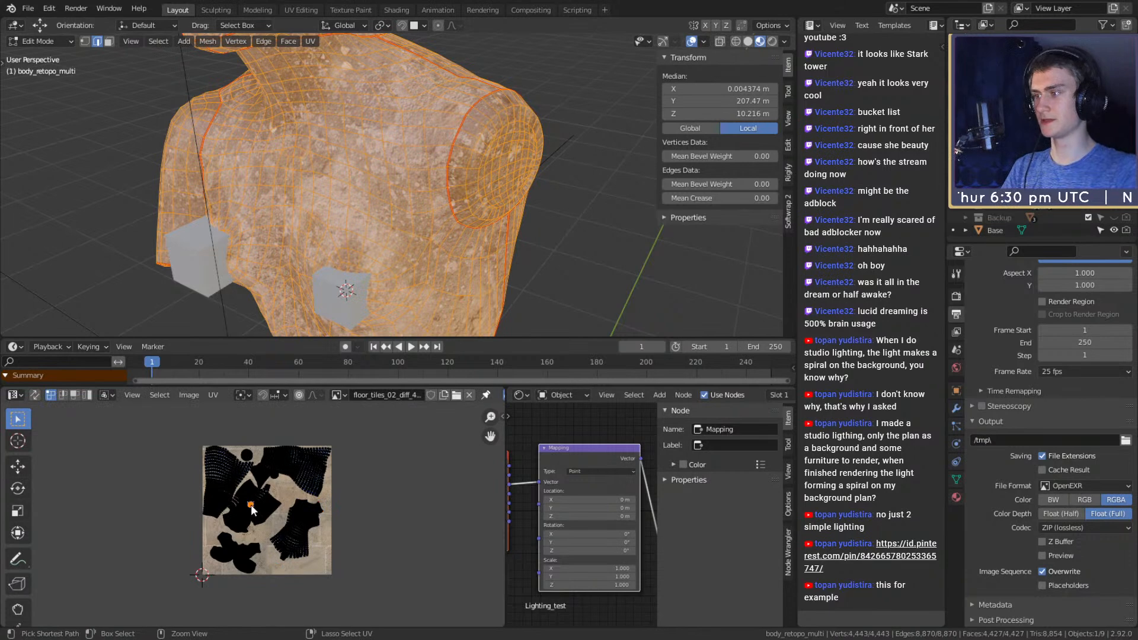
key(ctrl+KP_Add)
key(ctrl+KP_Add)
key(ctrl+KP_Add)
key(ctrl+KP_Add)
key(ctrl+KP_Add)
key(ctrl+KP_Add)
key(g)
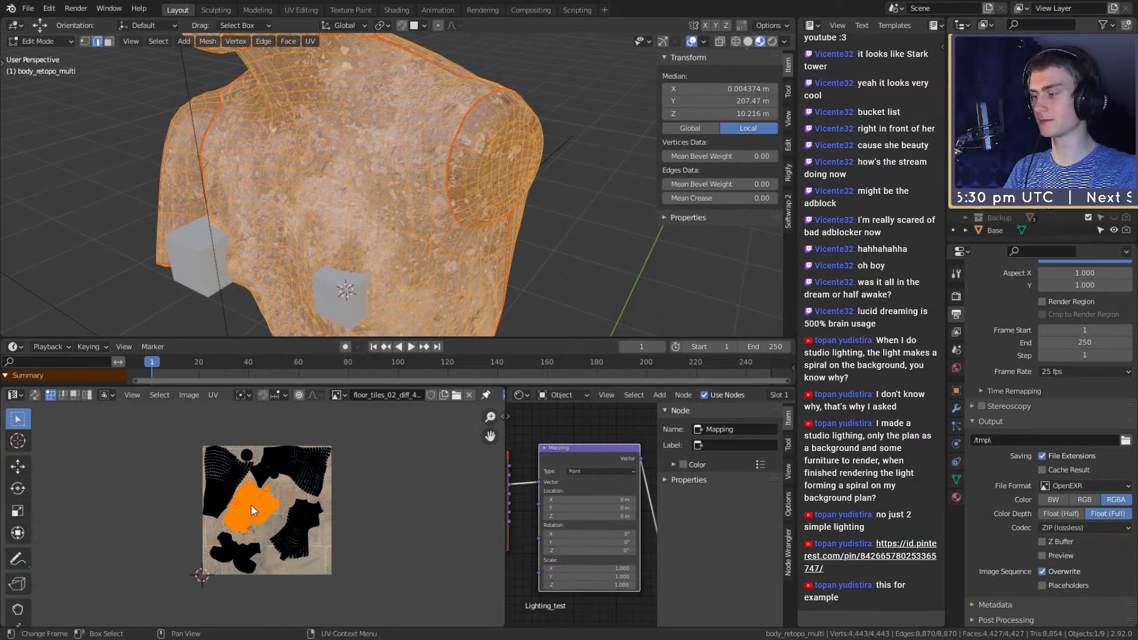
click(318, 513)
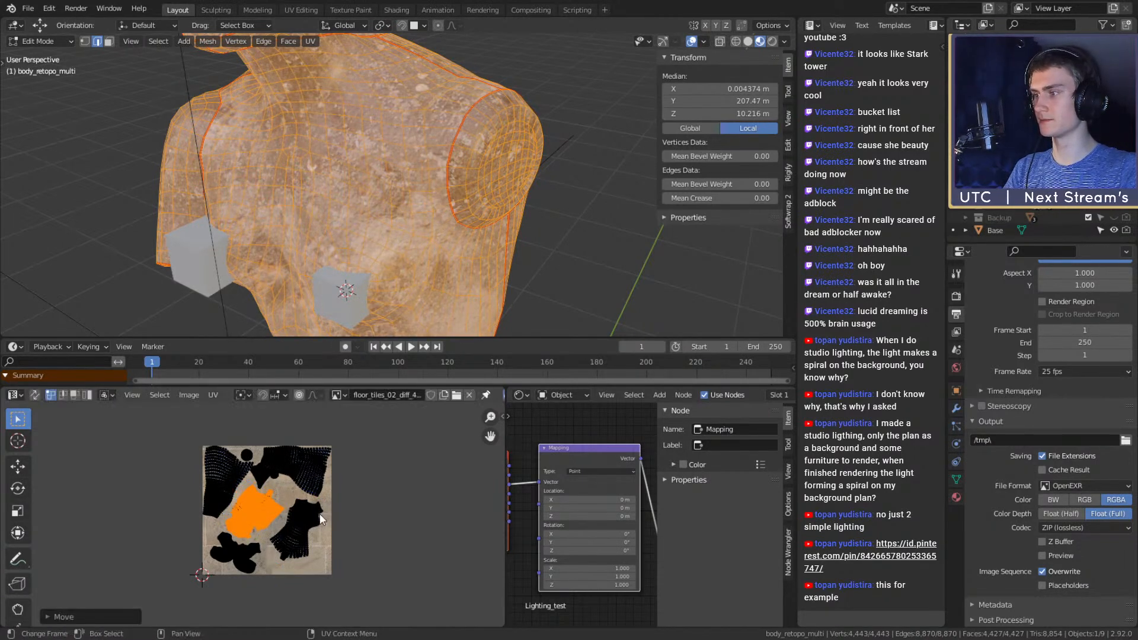
Return the statue to Object Mode and widen the shader node editor
click(359, 504)
key(Tab)
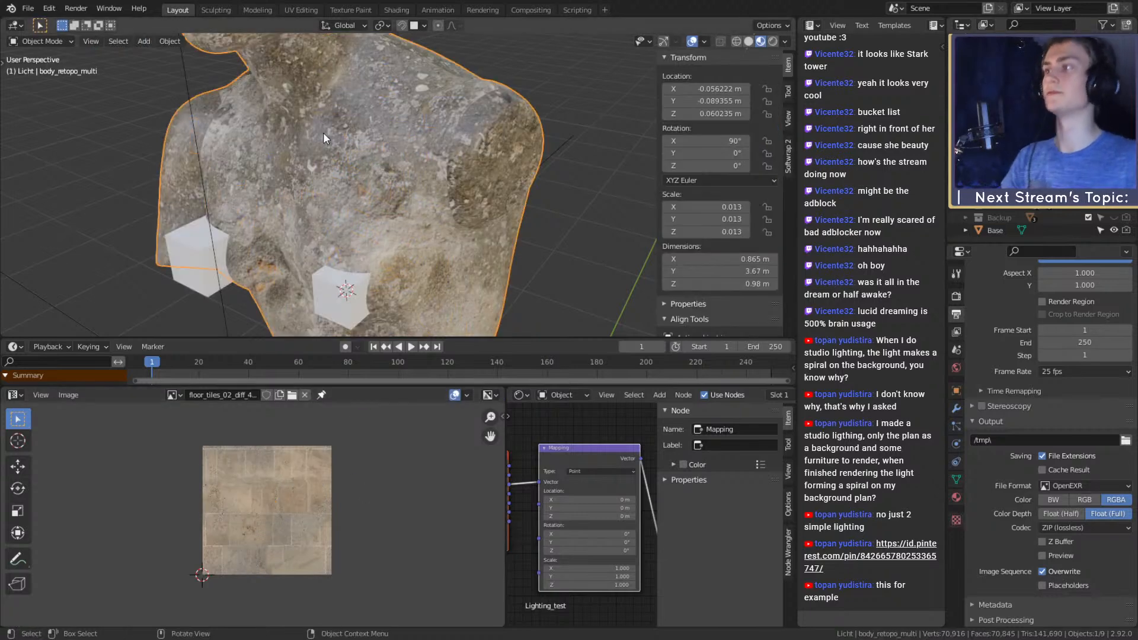
scroll(324, 137, down, 3)
scroll(520, 544, down, 2)
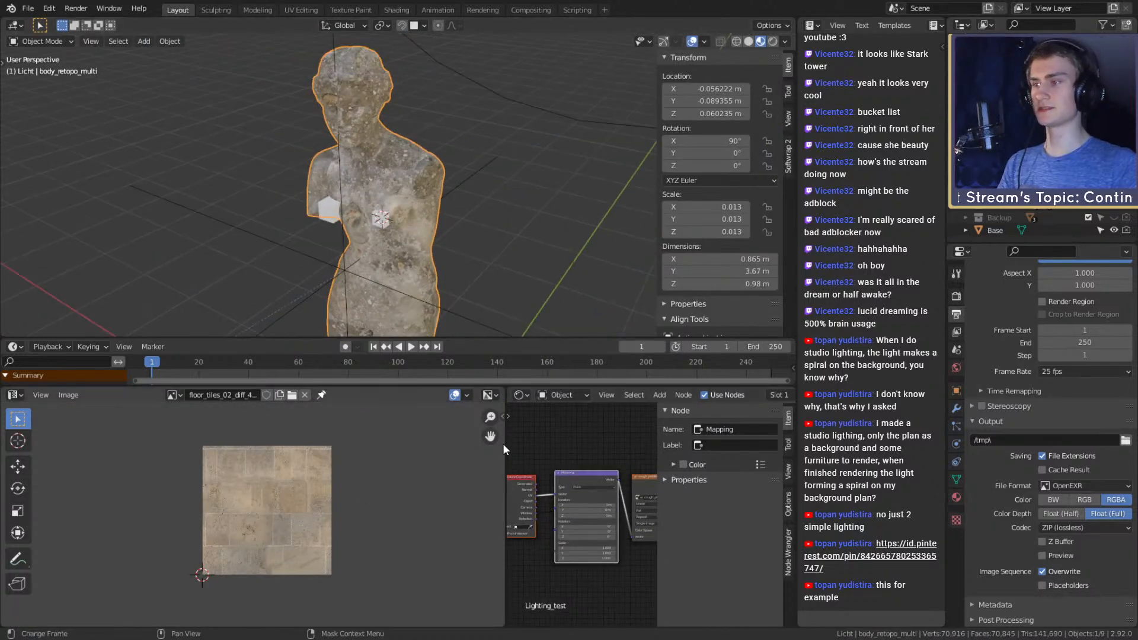
drag(505, 444, 336, 460)
Set the Mapping node's X, Y and Z scale to 2.440 and check the texture on the statue
scroll(495, 516, up, 2)
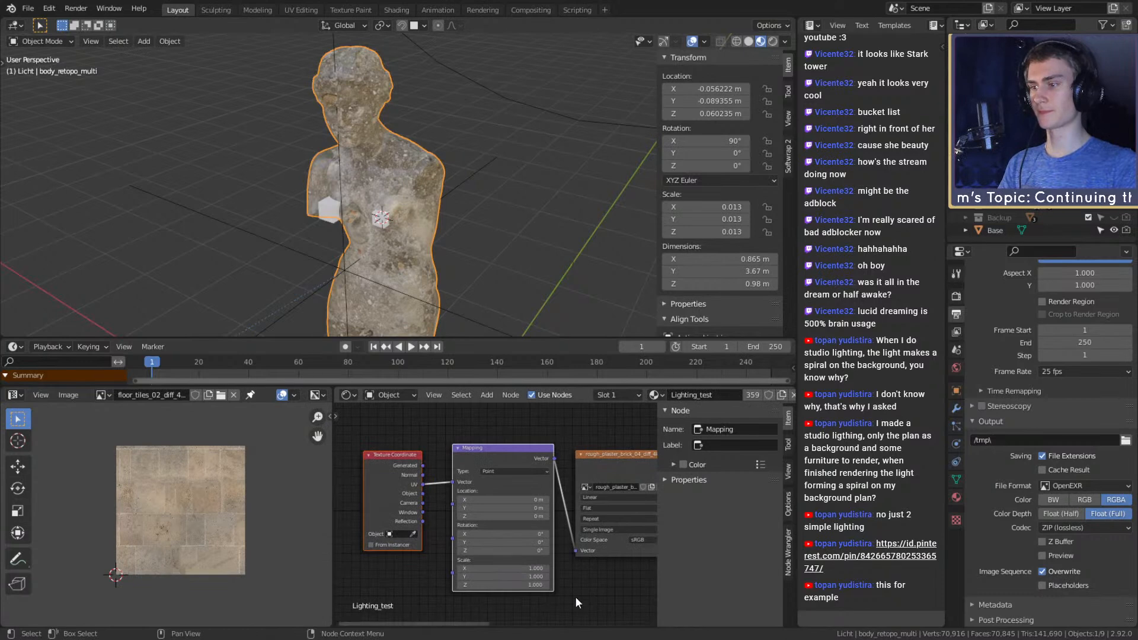
drag(502, 568, 593, 585)
scroll(386, 221, up, 10)
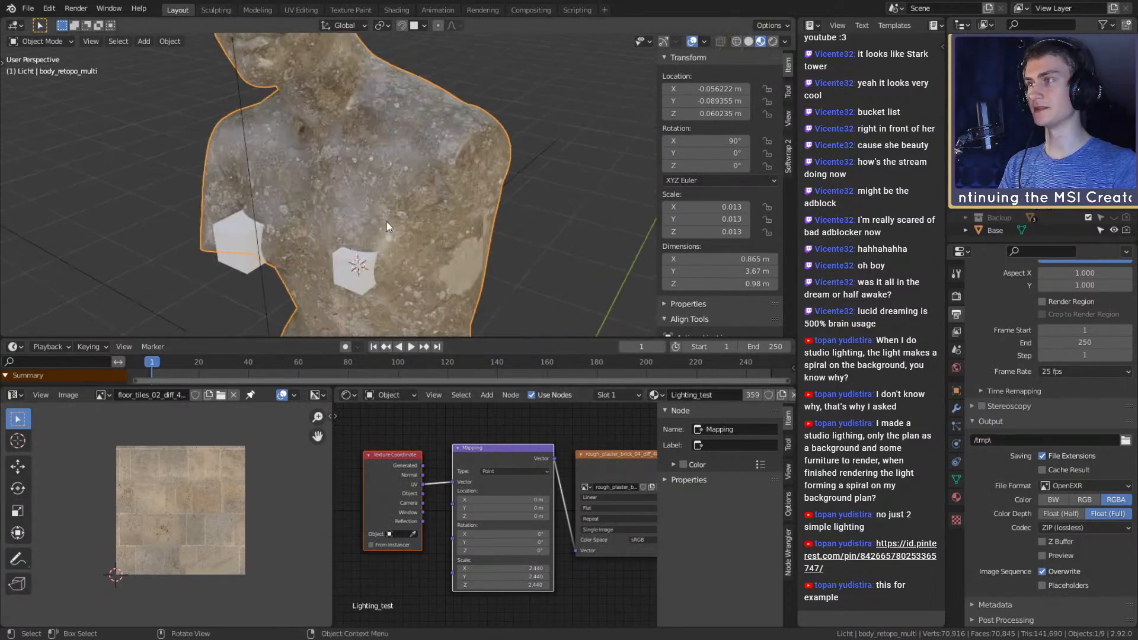
scroll(421, 225, down, 8)
middle_drag(454, 210, 418, 209)
scroll(589, 599, down, 1)
scroll(590, 599, down, 4)
Make room beside the rough plaster image texture and insert a ColorRamp between its output and the Principled BSDF's base color
middle_drag(590, 599, 535, 572)
drag(530, 550, 365, 489)
drag(515, 477, 411, 451)
scroll(500, 510, up, 5)
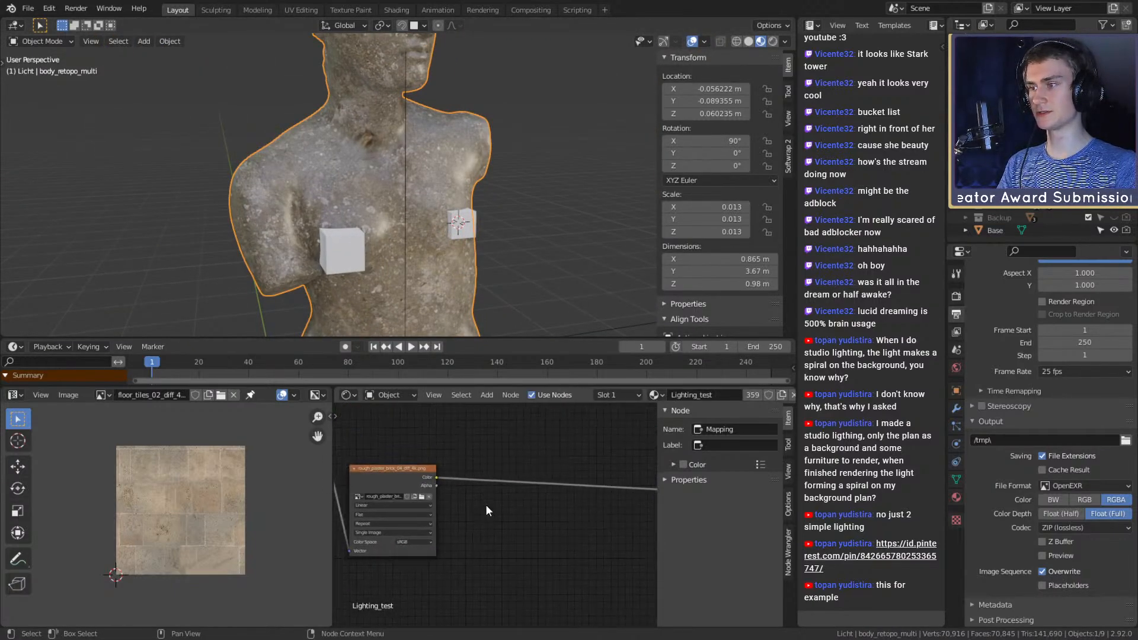
key(shift+a)
mouse_move(439, 496)
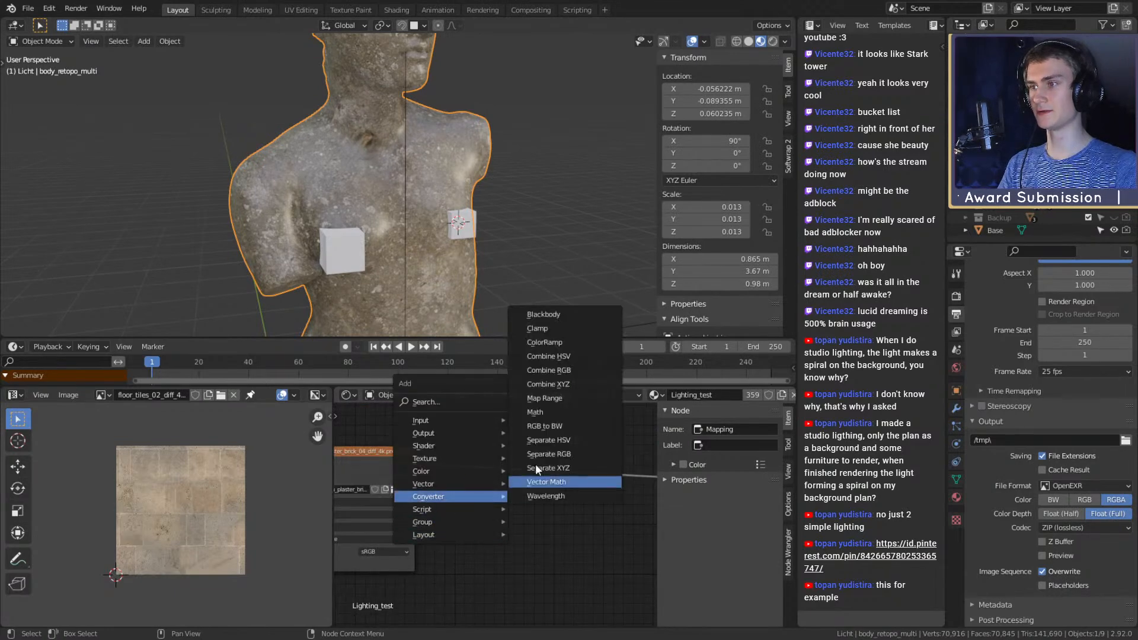
click(542, 340)
click(546, 570)
middle_drag(546, 571, 517, 571)
Move the ColorRamp's white stop to position 0.127, keeping the black stop at the start
scroll(517, 570, up, 2)
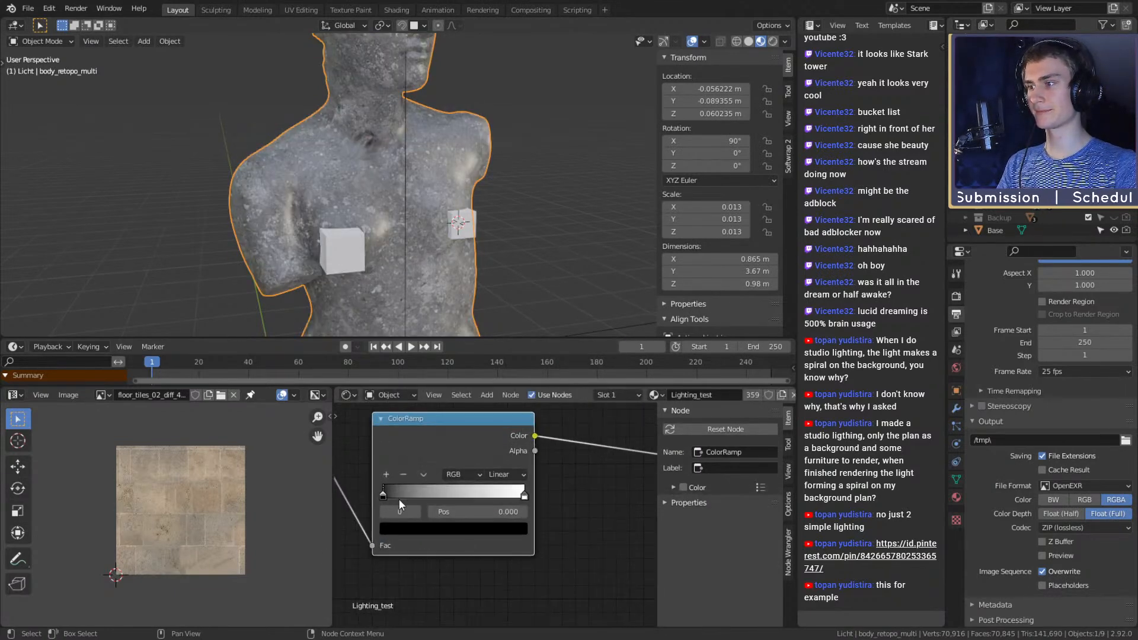
mouse_move(383, 496)
mouse_down()
mouse_move(399, 496)
mouse_move(385, 497)
mouse_up()
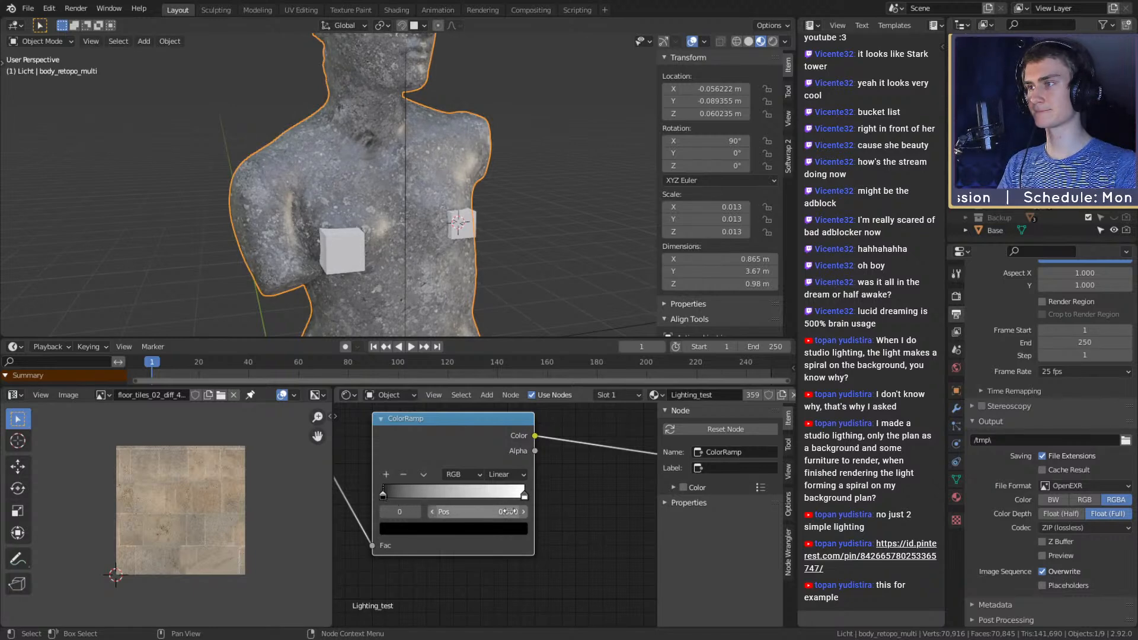
drag(522, 495, 395, 496)
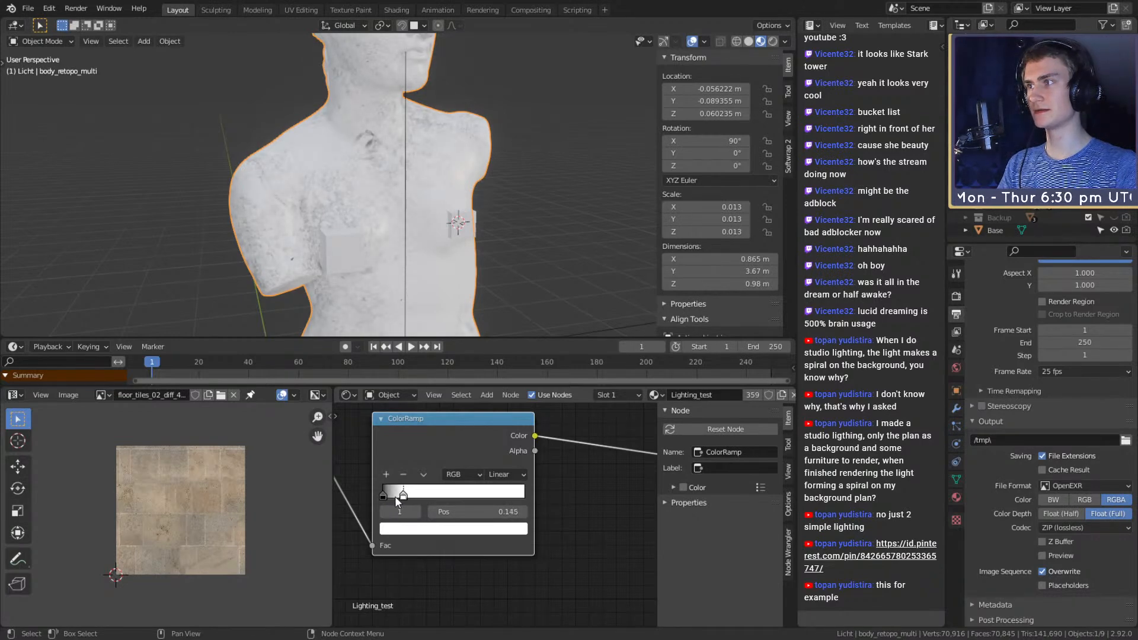
Examine the ramped plaster texture on the statue's head, neck, chest and lower body from several angles
middle_drag(445, 240, 390, 193)
shift+middle_drag(451, 113, 410, 247)
scroll(481, 211, up, 3)
shift+middle_drag(410, 178, 435, 212)
scroll(436, 309, up, 3)
scroll(415, 259, down, 3)
shift+middle_drag(433, 278, 385, 213)
scroll(400, 184, up, 1)
scroll(424, 246, down, 3)
middle_drag(425, 247, 301, 232)
scroll(424, 185, up, 3)
scroll(478, 187, up, 3)
scroll(453, 200, down, 5)
scroll(449, 227, up, 3)
scroll(425, 230, down, 5)
scroll(505, 568, down, 5)
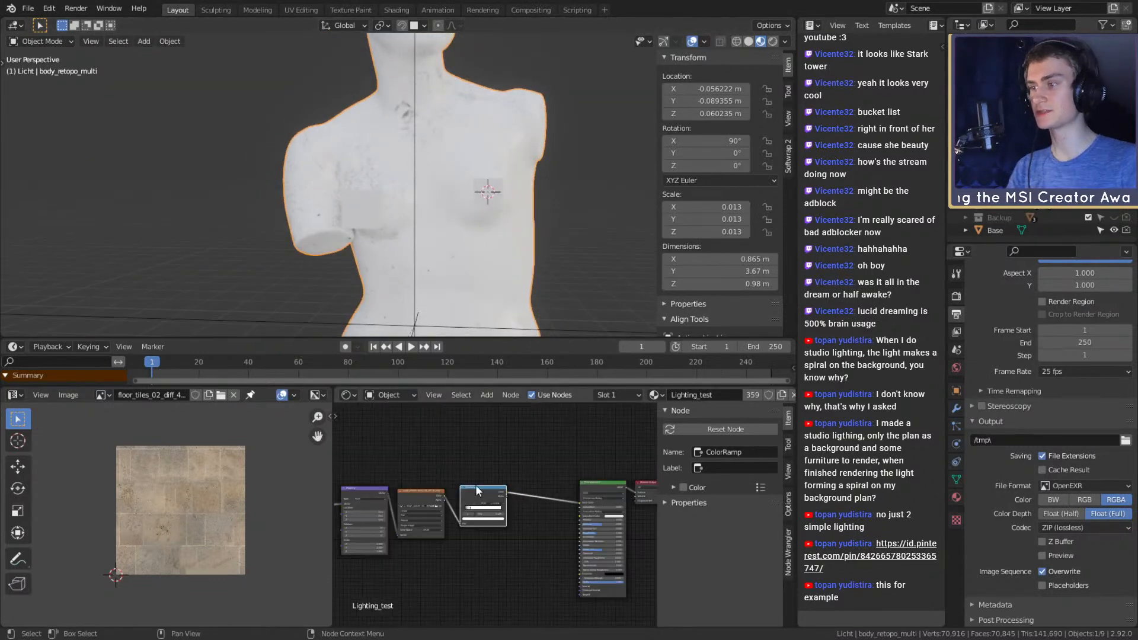
Rearrange the nodes, placing Texture Coordinate and Mapping lower and the image texture and ColorRamp higher to free space beneath them
middle_drag(443, 538, 510, 514)
drag(490, 447, 411, 483)
drag(429, 445, 358, 502)
drag(419, 468, 384, 504)
drag(483, 473, 481, 442)
drag(544, 471, 541, 445)
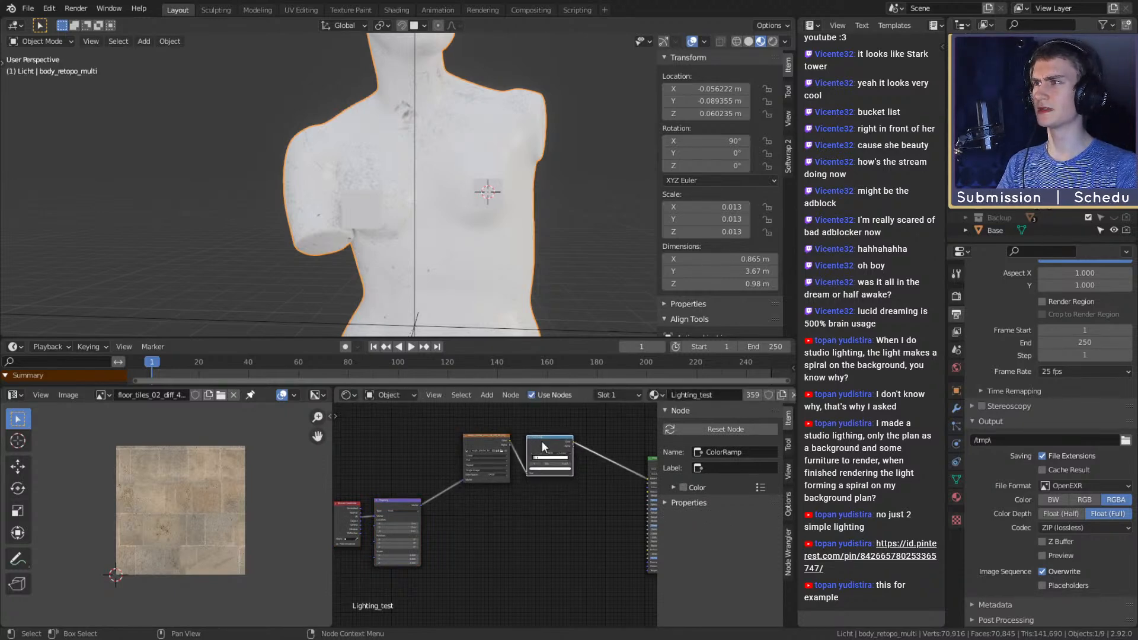
scroll(412, 522, up, 3)
middle_drag(532, 515, 510, 525)
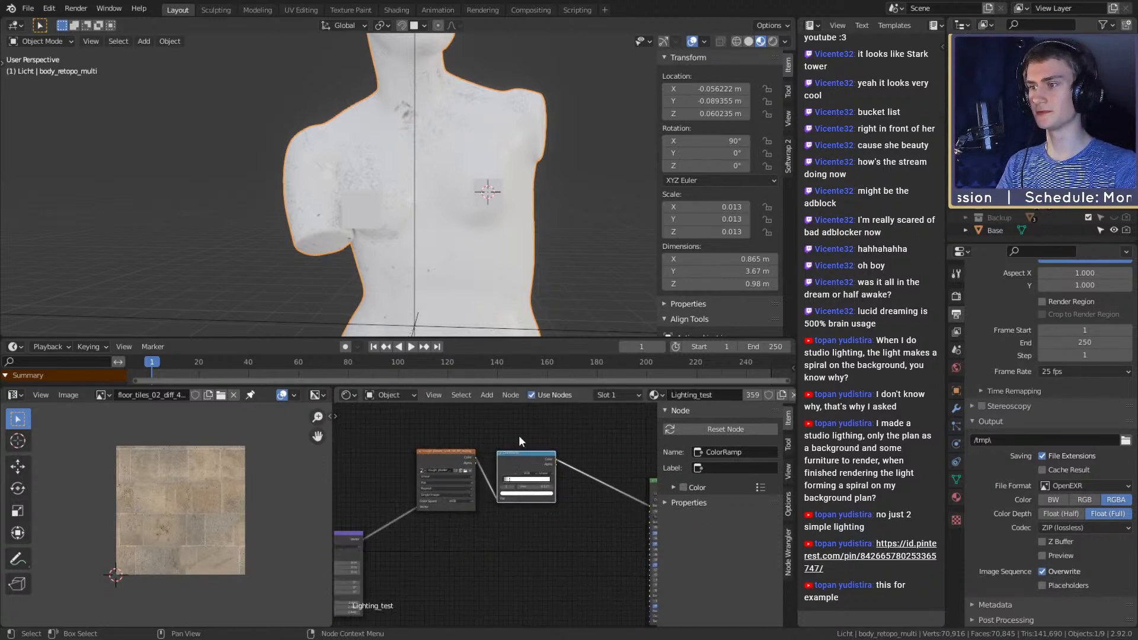
click(464, 470)
drag(513, 462, 516, 426)
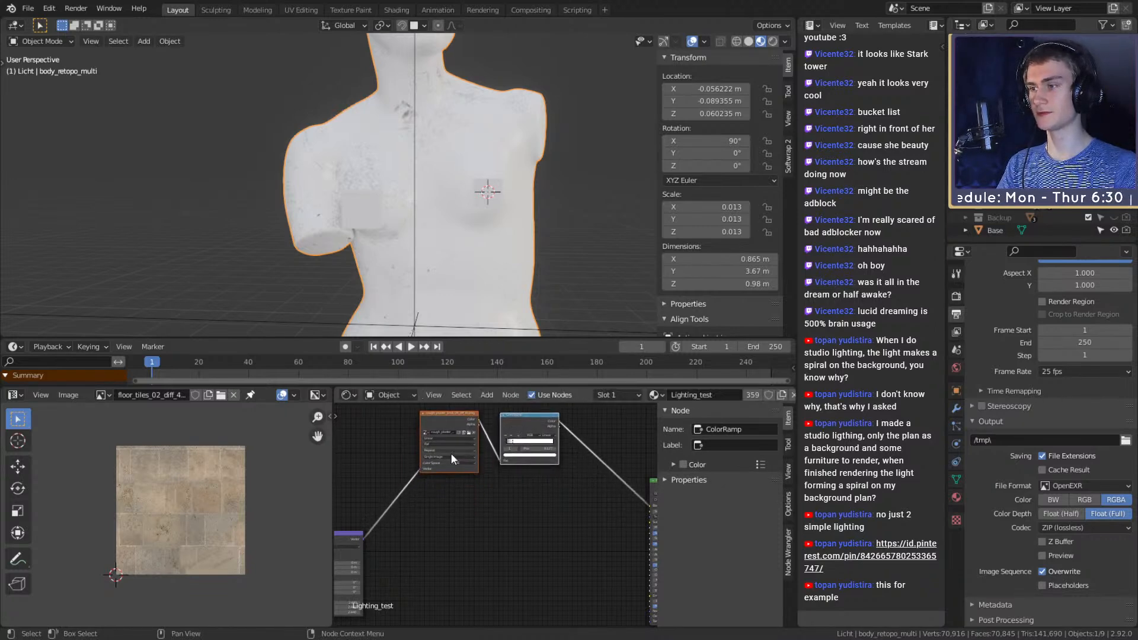
Add a Noise Texture node in the free space below the image texture node
key(shift+a)
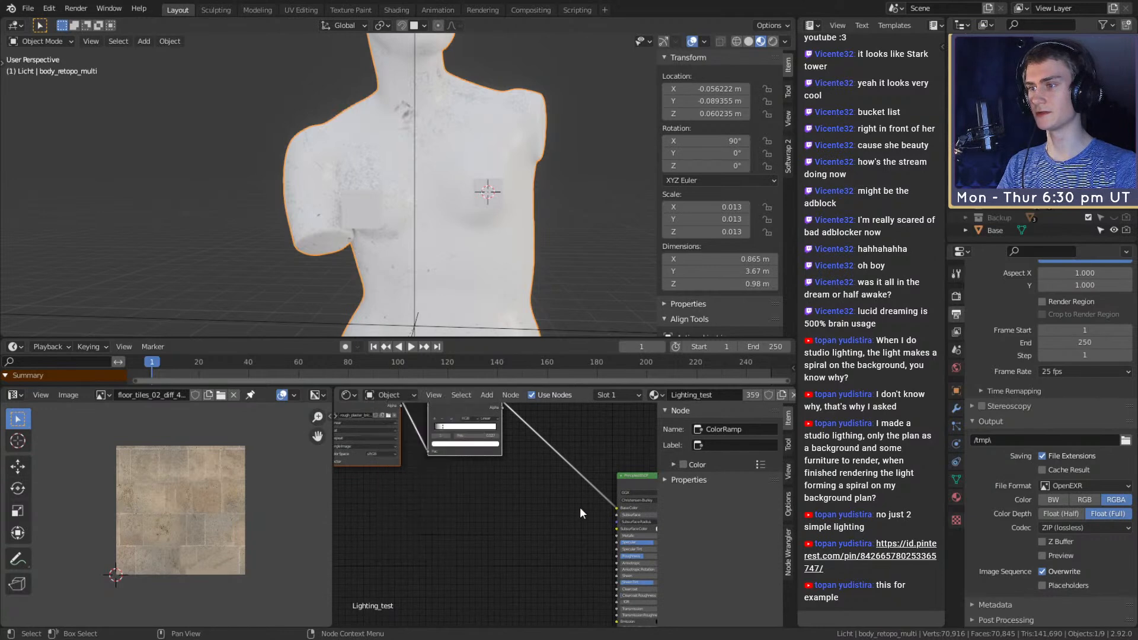
scroll(506, 510, down, 1)
middle_drag(454, 521, 517, 514)
key(shift+a)
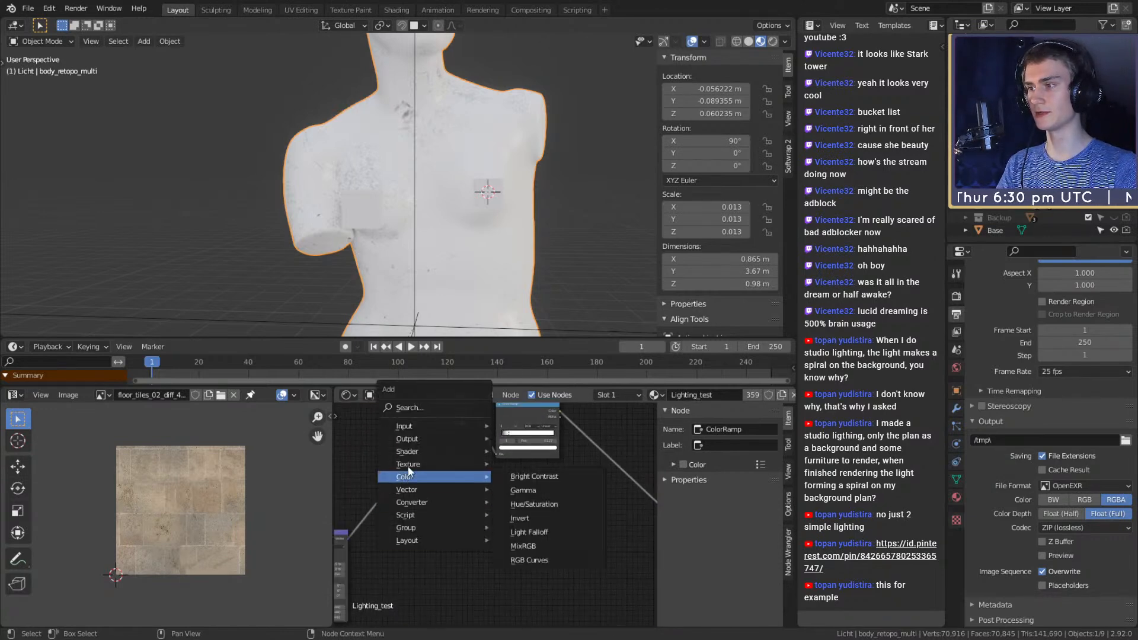
mouse_move(410, 463)
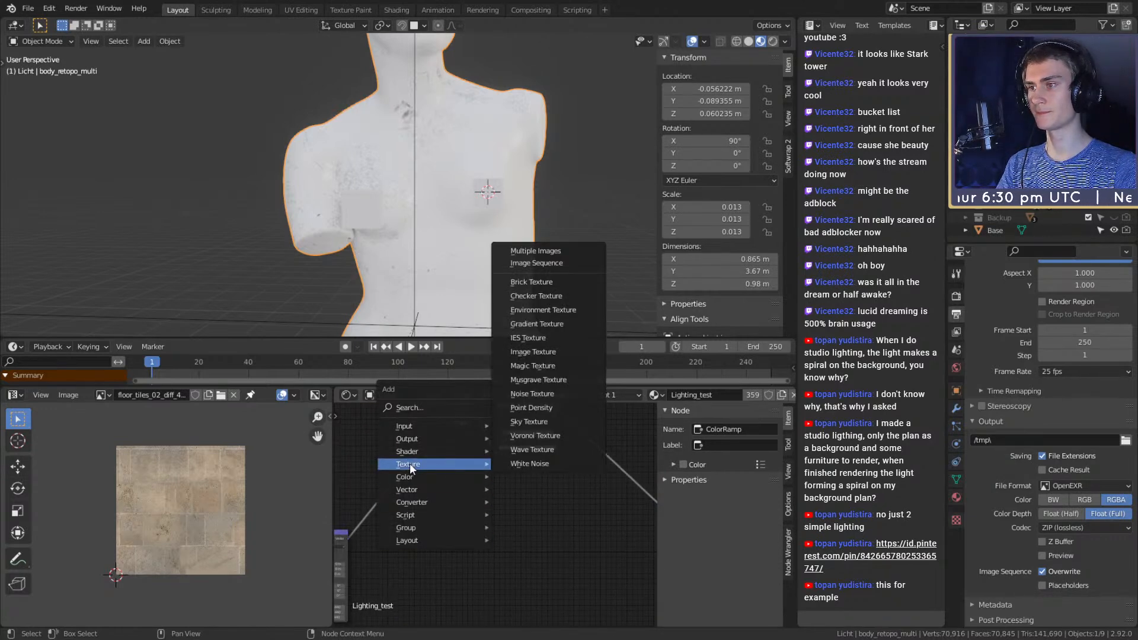
click(526, 396)
click(497, 461)
Duplicate the ColorRamp node beside the Noise Texture and move the copy's white stop to position 1.000
click(520, 428)
key(shift+d)
click(563, 524)
scroll(590, 538, up, 3)
drag(470, 509, 588, 514)
mouse_move(528, 512)
middle_down()
mouse_move(450, 503)
mouse_move(519, 504)
middle_up()
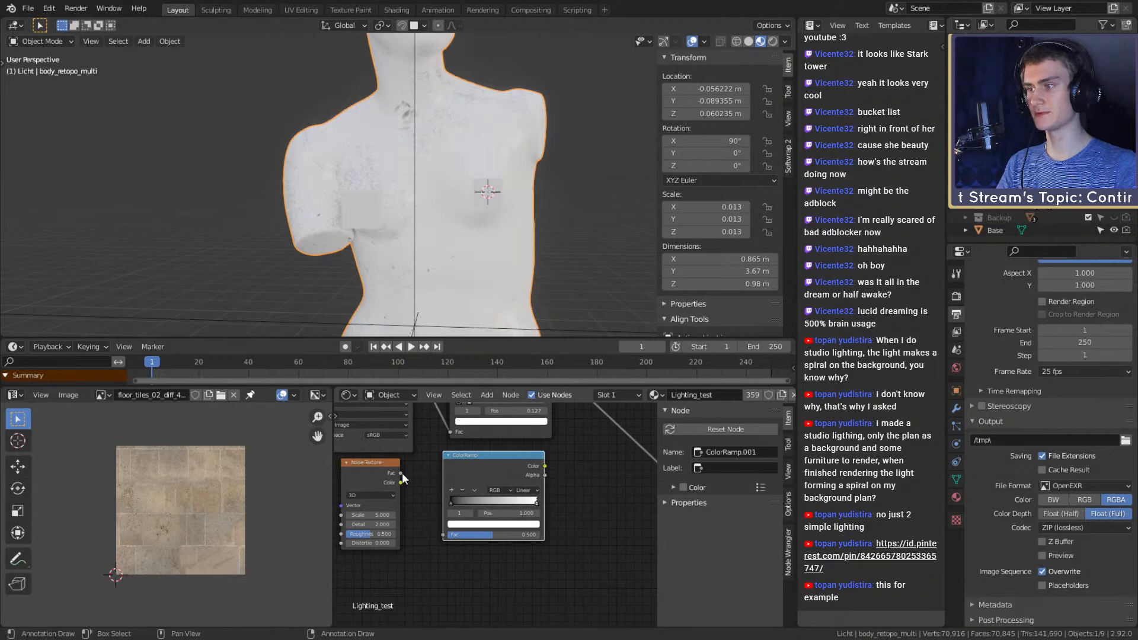
Connect the Noise Texture's Fac output to the duplicated ColorRamp and that ramp's color to the Principled BSDF's base color
drag(402, 474, 443, 533)
scroll(557, 513, down, 4)
middle_drag(581, 512, 517, 505)
drag(467, 469, 588, 503)
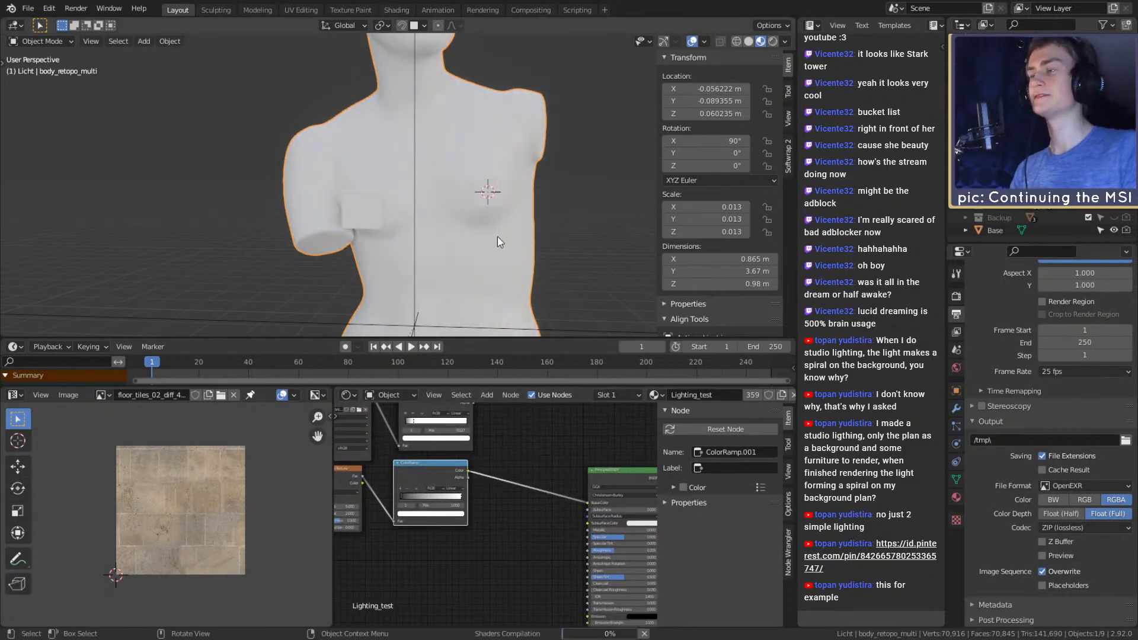
scroll(506, 193, up, 2)
shift+middle_drag(506, 193, 480, 202)
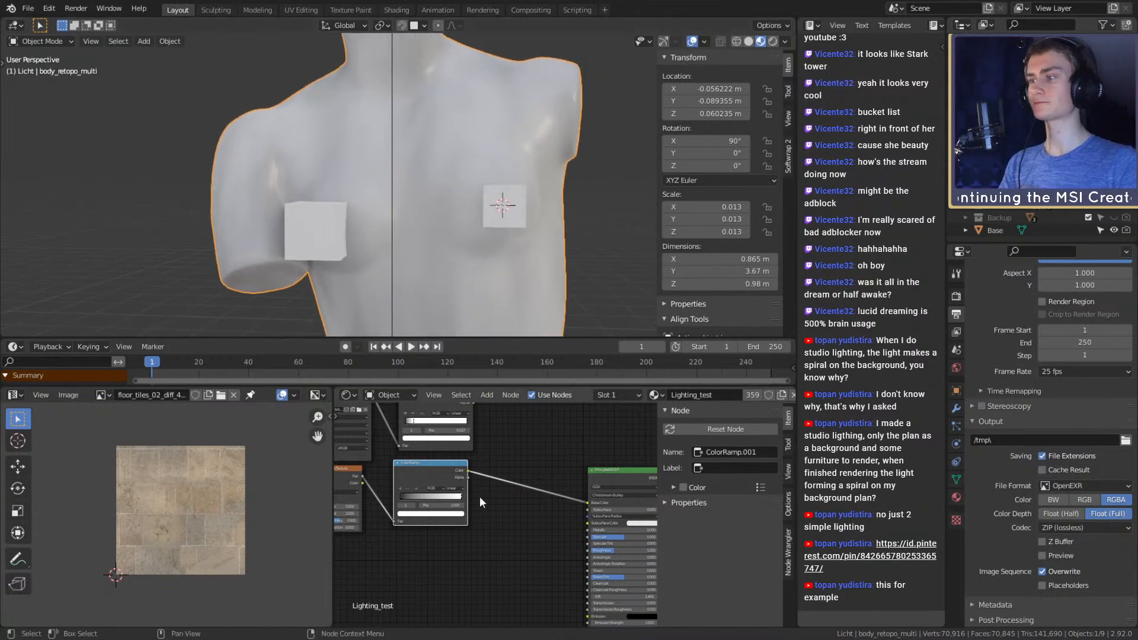
Nudge the Noise Texture node aside, connect the Mapping node's vector to it, and check the noise on the statue
scroll(478, 494, down, 1)
middle_drag(424, 523, 535, 521)
scroll(533, 518, up, 2)
click(465, 467)
scroll(471, 534, down, 2)
middle_drag(471, 534, 556, 543)
scroll(527, 549, up, 5)
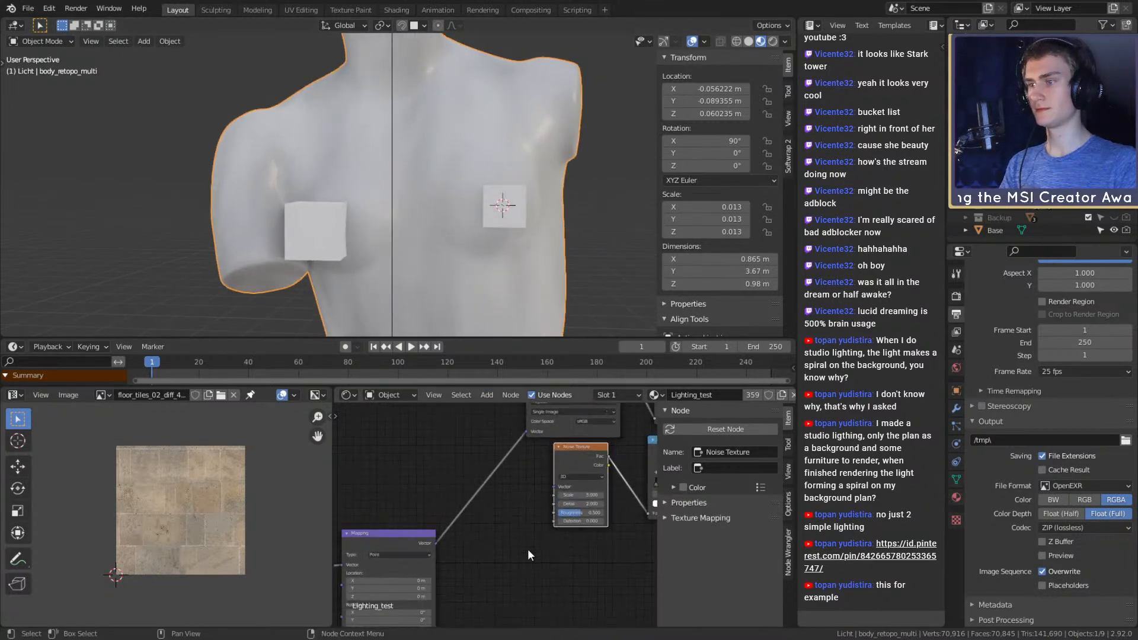
drag(571, 461, 583, 463)
drag(437, 543, 566, 488)
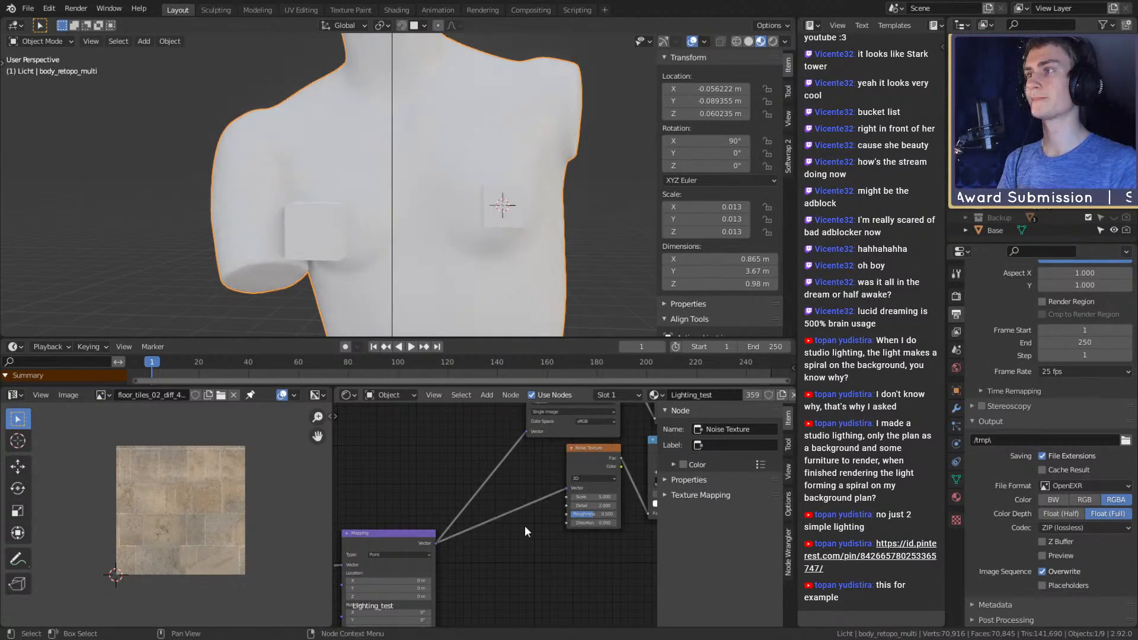
mouse_move(501, 201)
middle_down()
mouse_move(454, 220)
mouse_move(453, 291)
middle_up()
scroll(415, 522, down, 5)
scroll(557, 525, up, 7)
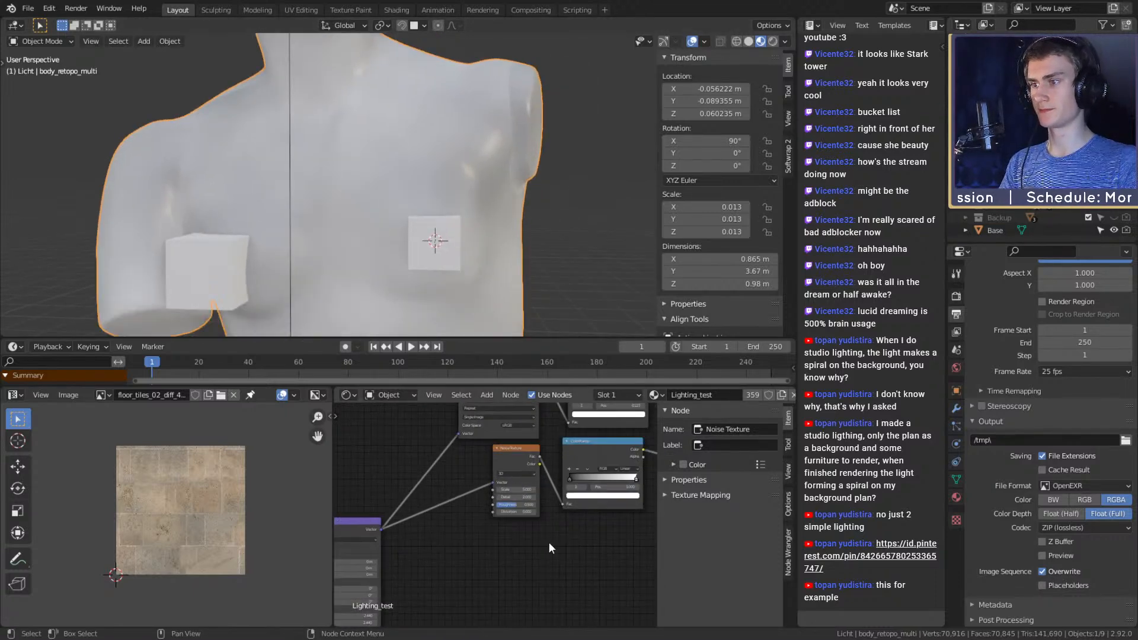
Set the Noise Texture's scale to 9.500
click(489, 489)
click(485, 549)
drag(490, 496, 518, 496)
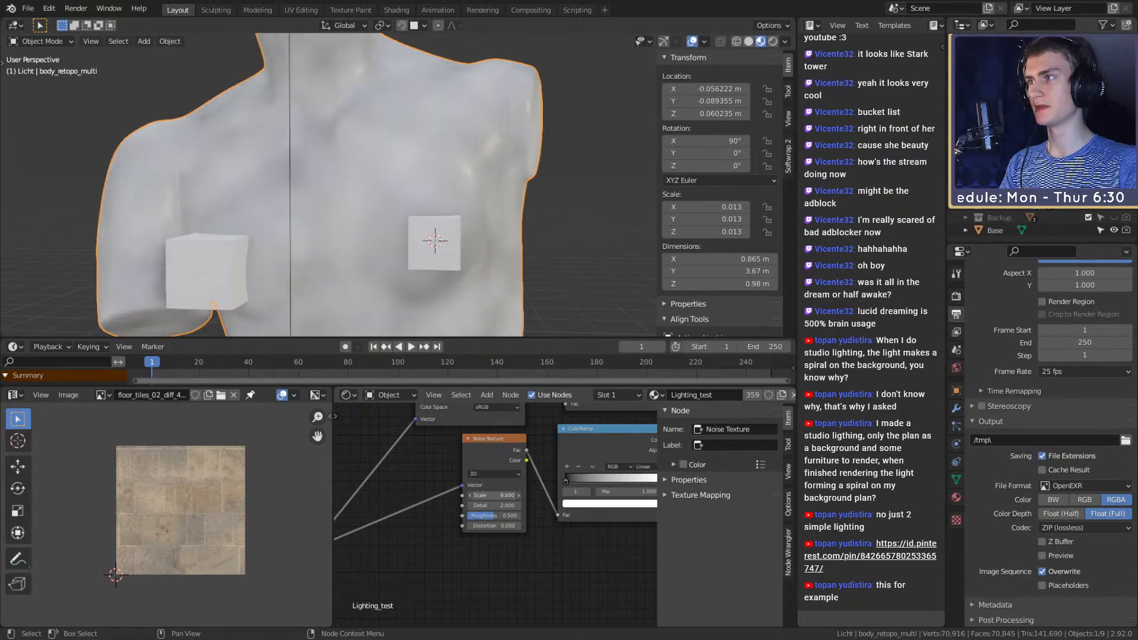
Display the Venus de Milo statue reference photo in the image editor and enlarge its torso
scroll(170, 553, down, 3)
scroll(168, 552, up, 4)
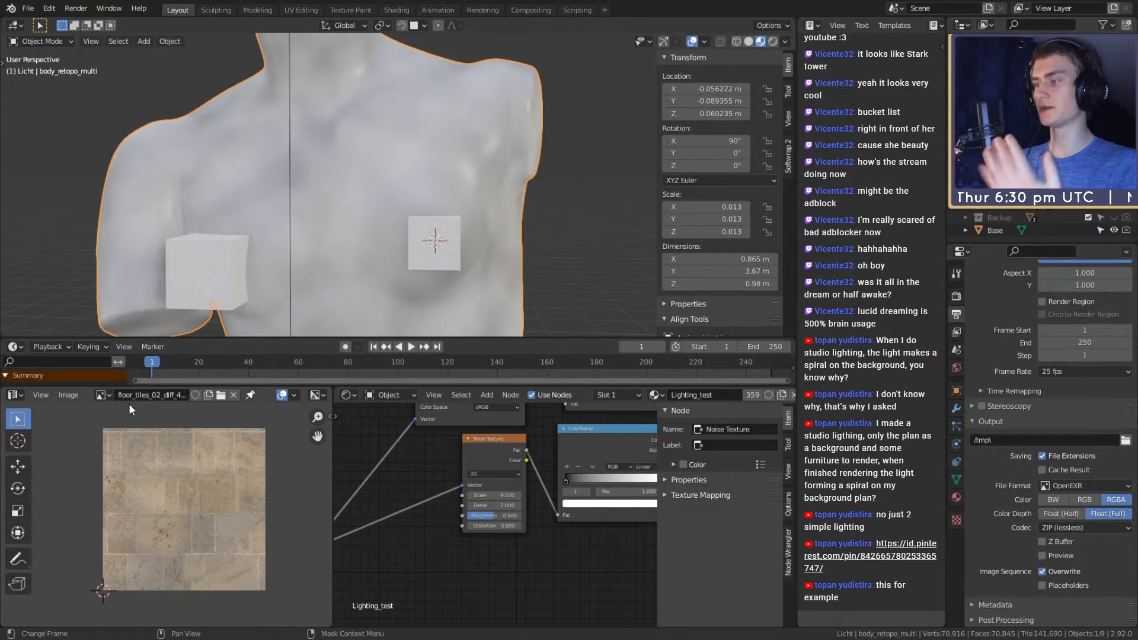
click(102, 395)
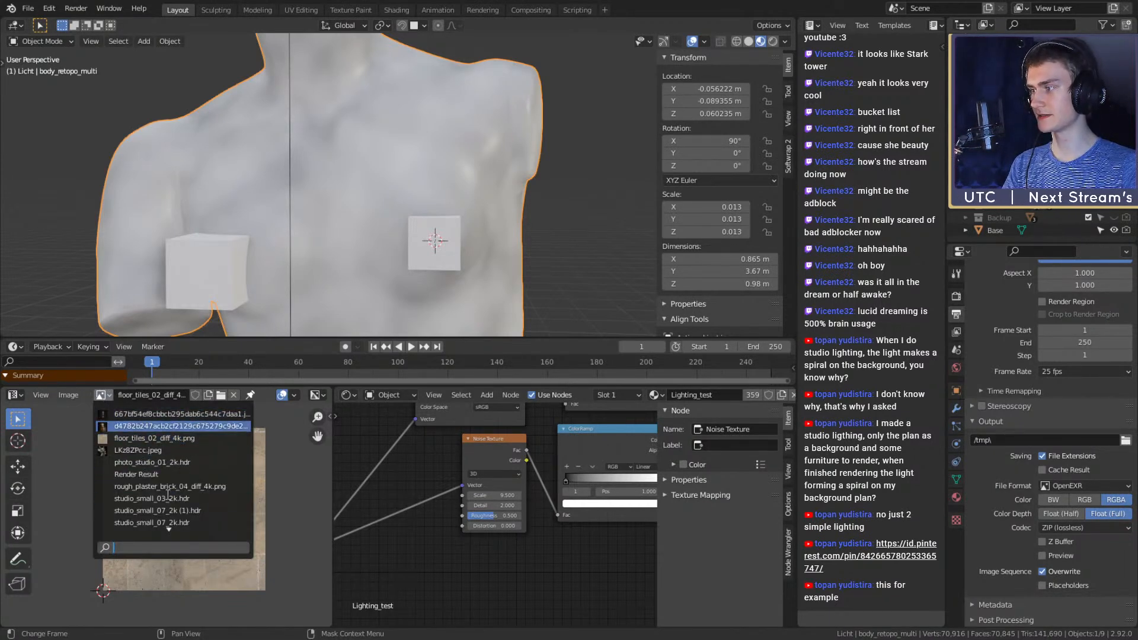
scroll(168, 503, down, 4)
click(115, 513)
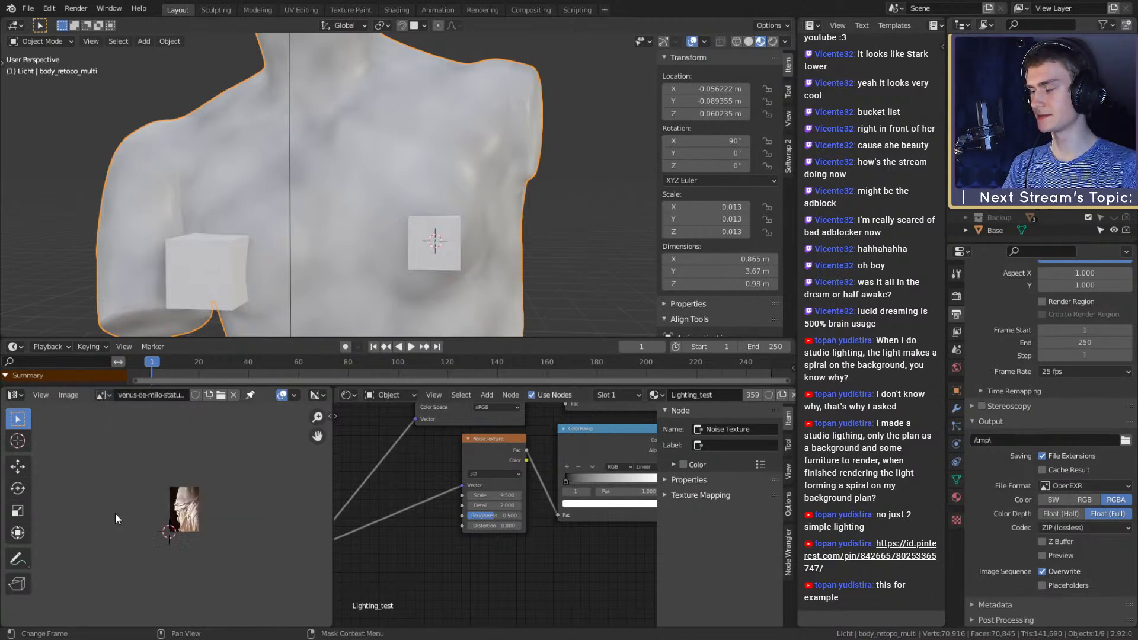
scroll(183, 521, up, 6)
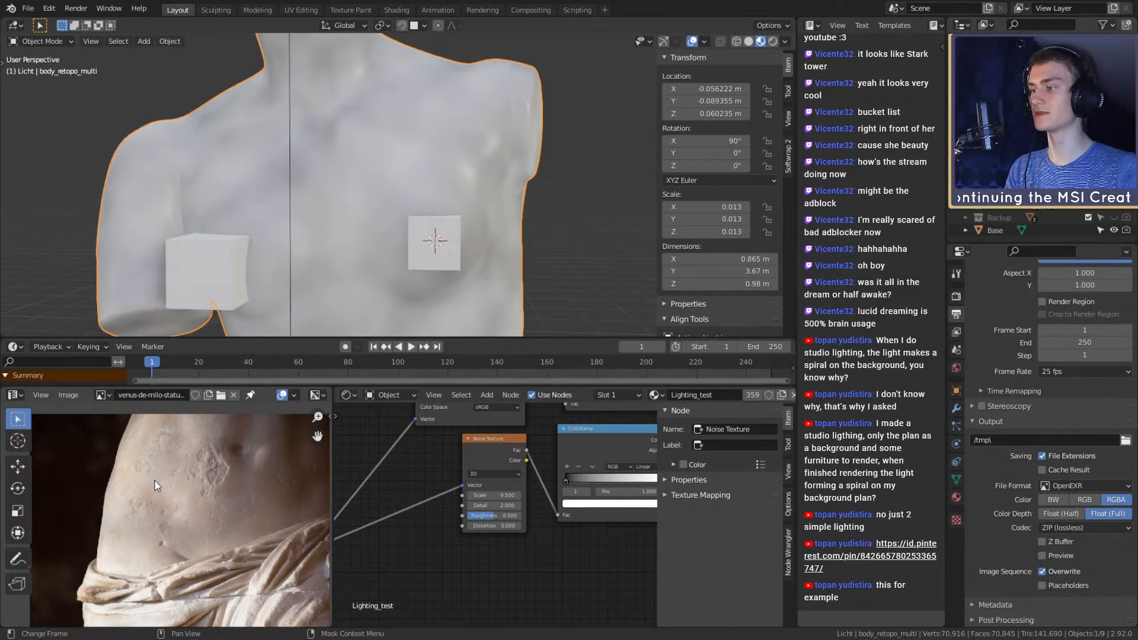
Tint the white stop of the noise ColorRamp a warm cream with hue 0.079 and saturation 0.378
scroll(480, 542, down, 5)
middle_drag(537, 538, 486, 557)
scroll(555, 566, up, 4)
middle_drag(581, 554, 547, 564)
scroll(547, 563, up, 4)
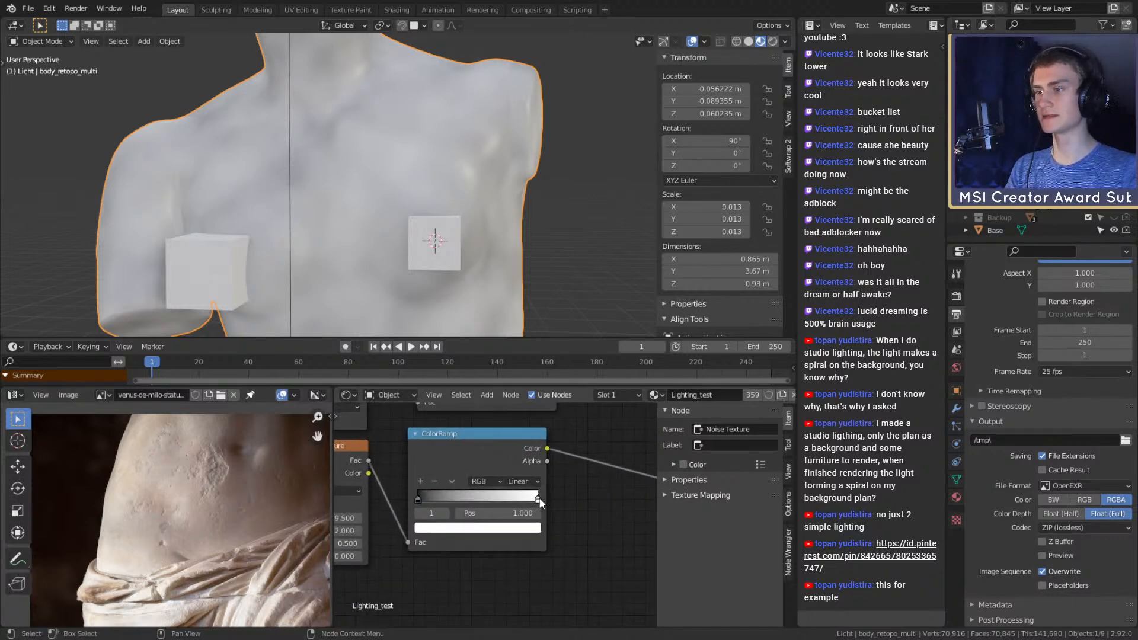
click(517, 528)
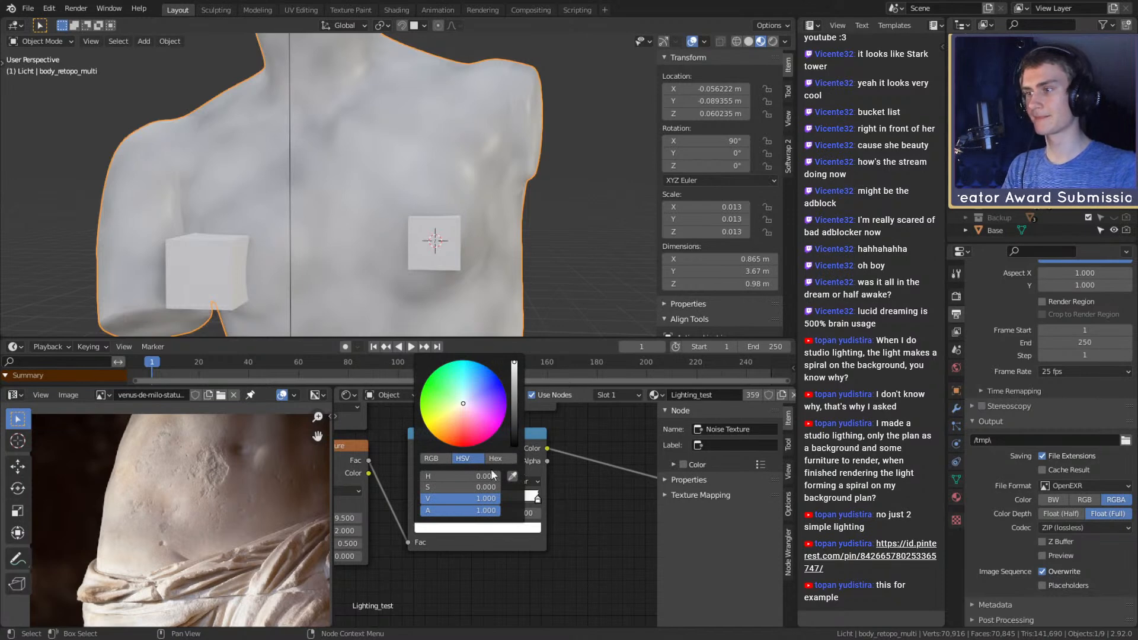
drag(467, 404, 459, 410)
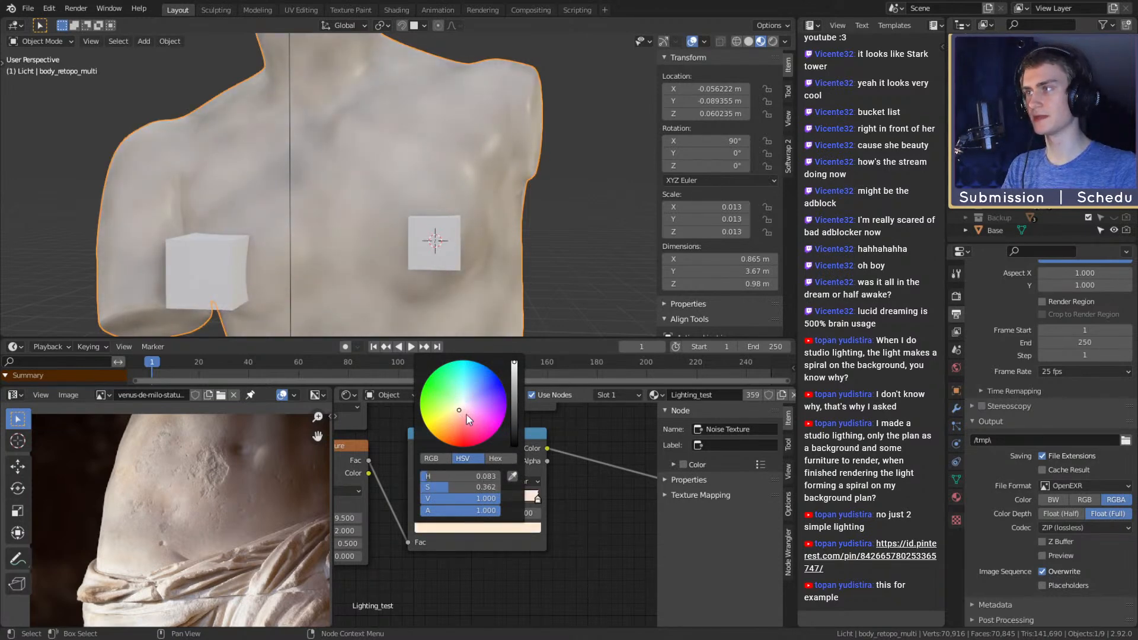
drag(449, 486, 441, 476)
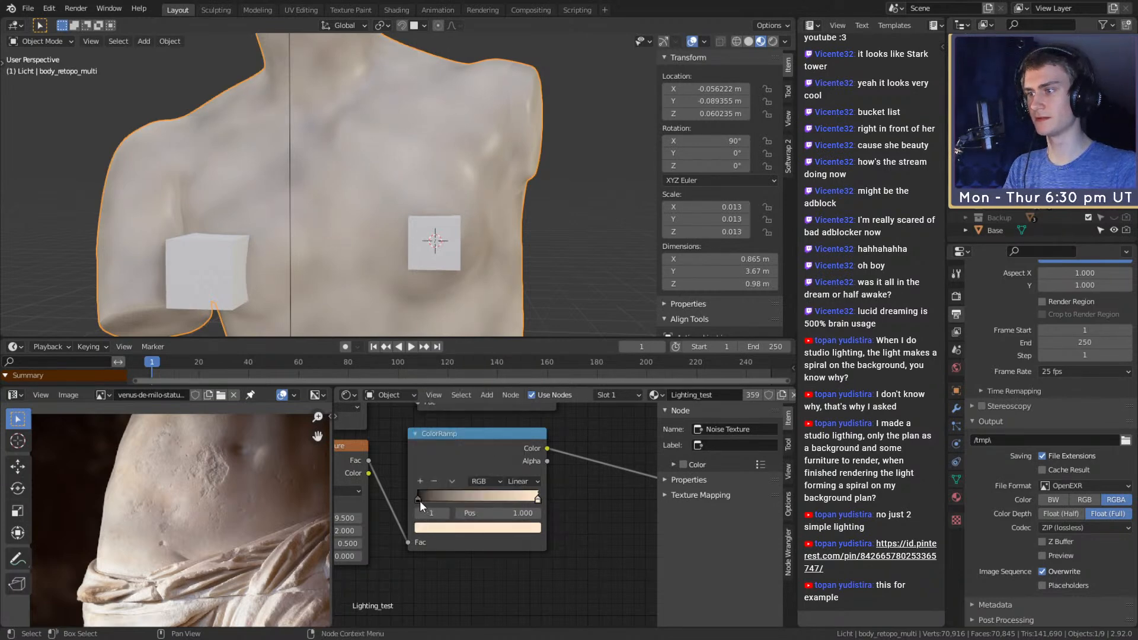
Turn the noise ramp's black stop white and darken its cream stop to beige, saturation 0.441 and value 0.464
click(419, 501)
click(477, 527)
drag(515, 394, 517, 358)
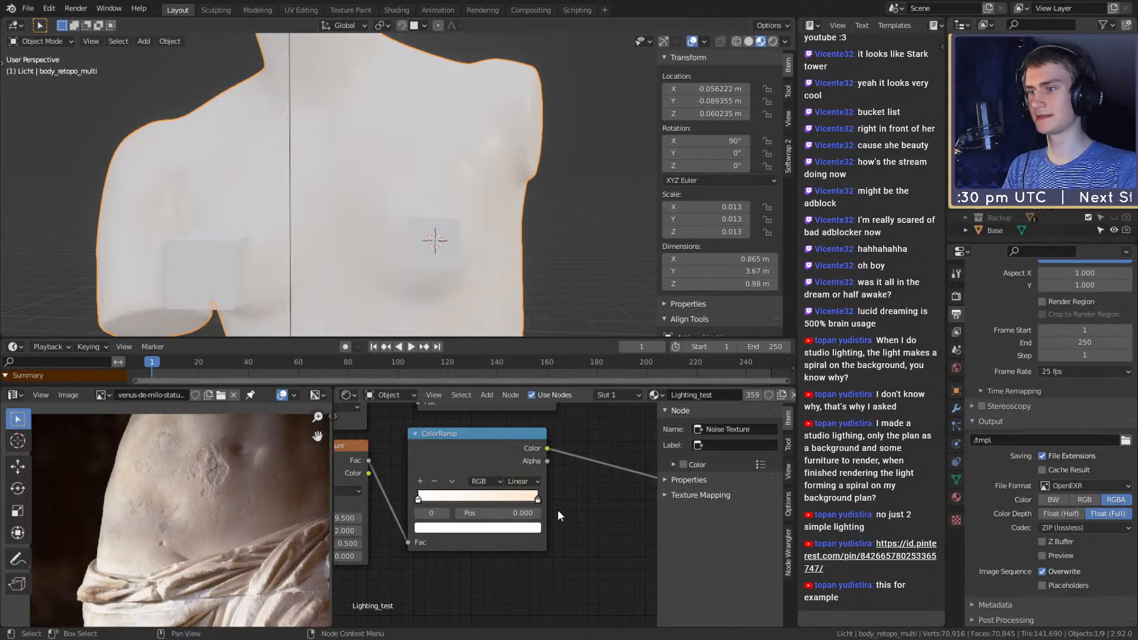
click(538, 500)
click(526, 527)
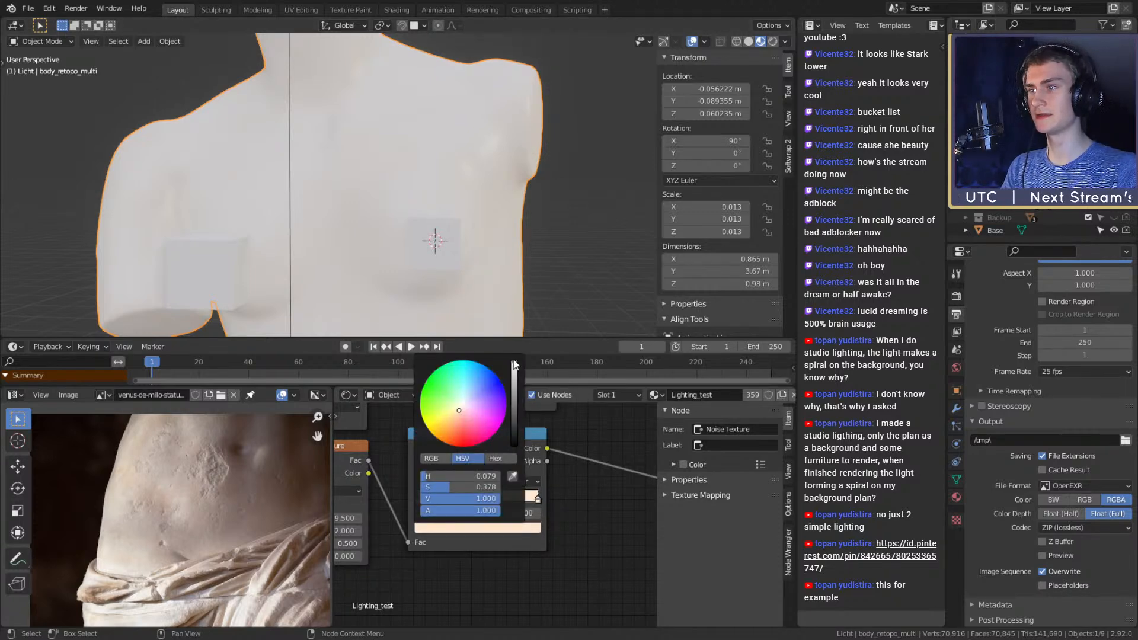
mouse_move(515, 364)
mouse_down()
mouse_move(515, 403)
mouse_move(514, 385)
mouse_up()
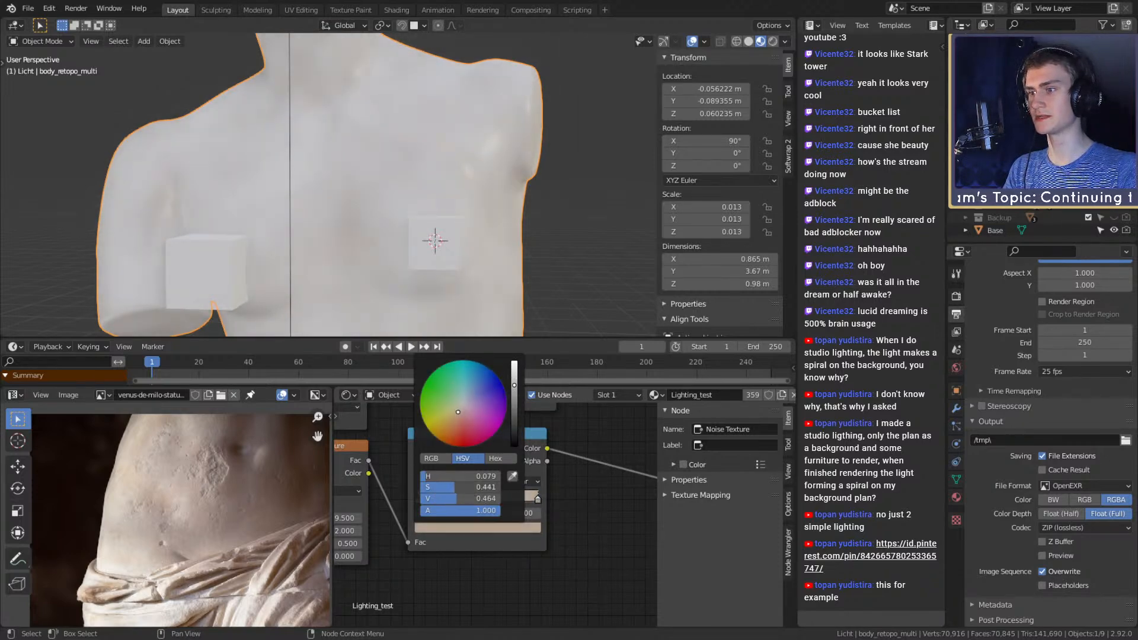
Check the tinted noise on the statue's torso and save the file
scroll(445, 254, down, 6)
scroll(445, 254, up, 7)
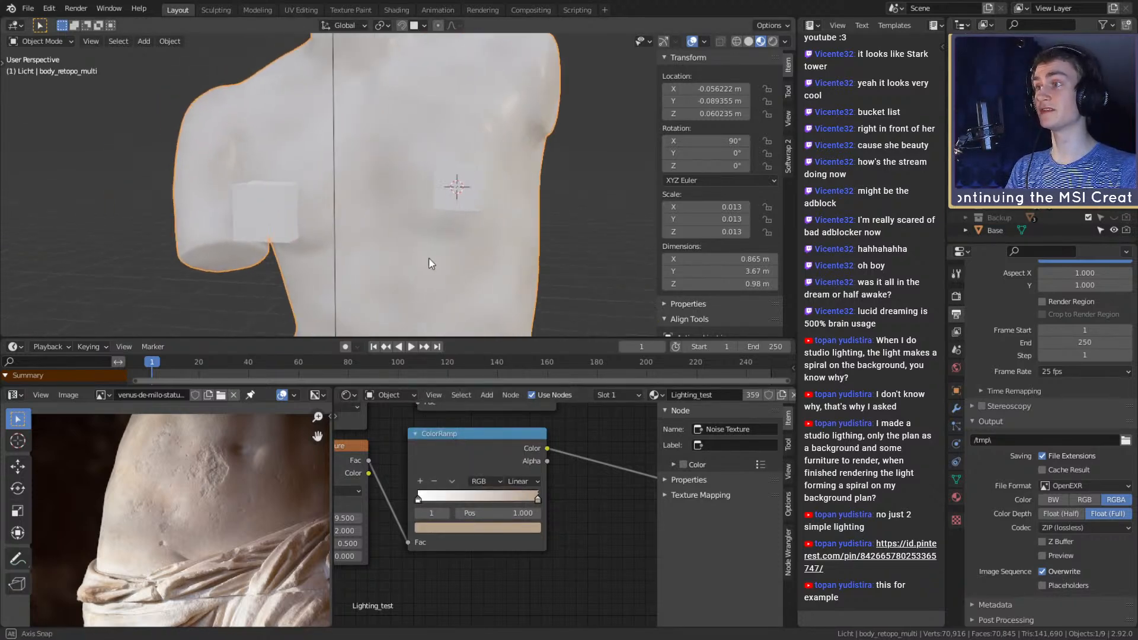
scroll(556, 539, down, 5)
scroll(532, 540, up, 3)
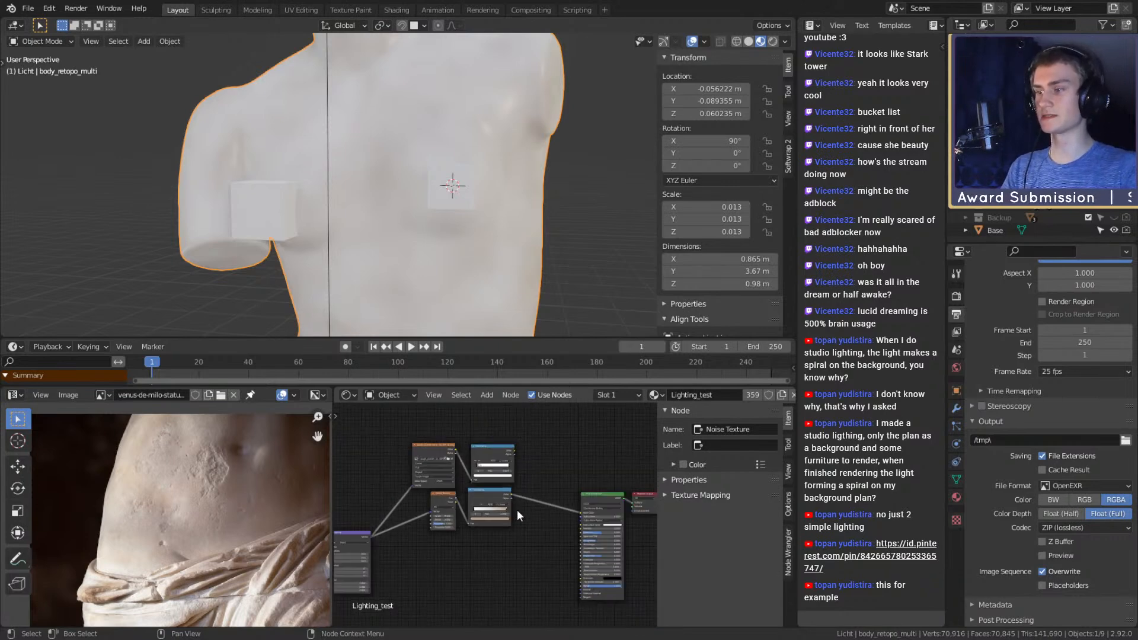
middle_drag(503, 493, 578, 500)
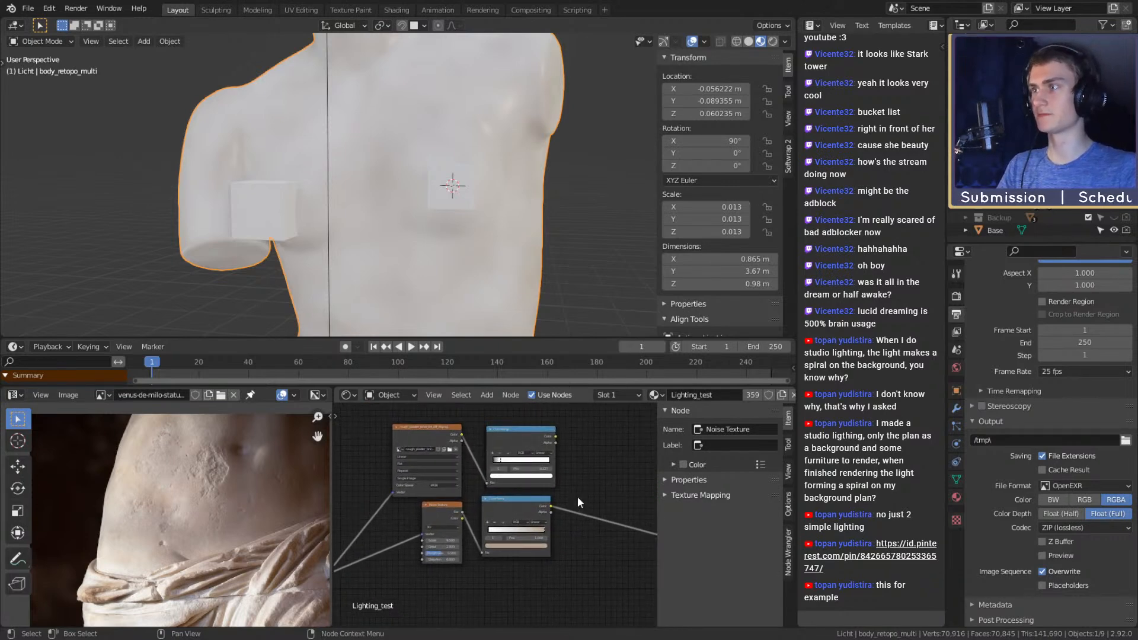
click(27, 9)
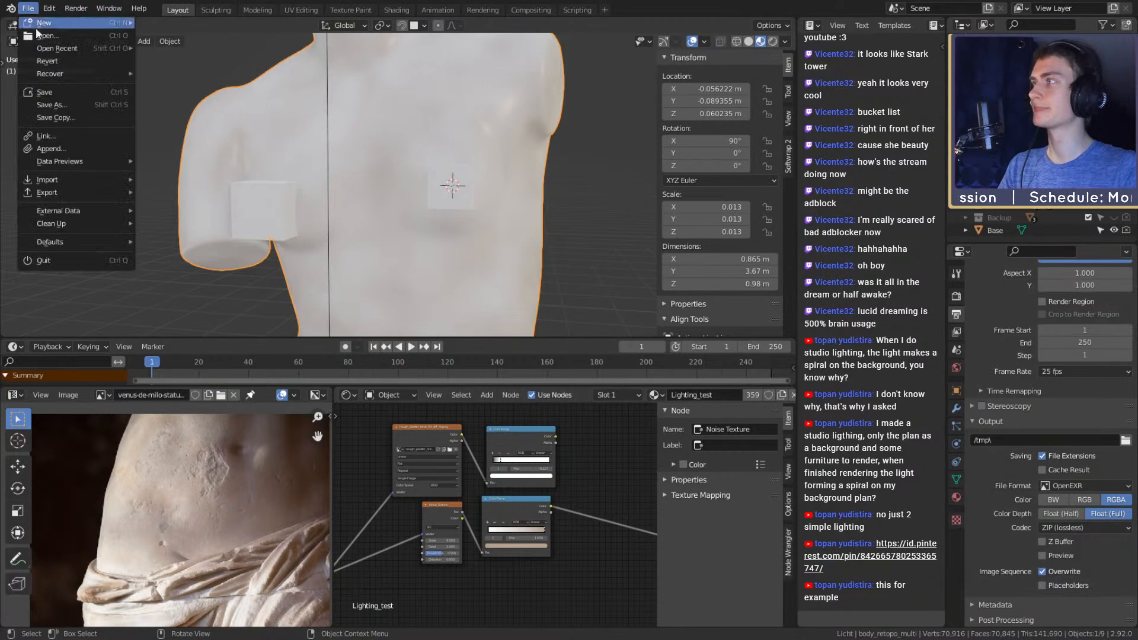
click(52, 95)
Shift the texture and ColorRamp nodes closer to the Mapping node to make room before the Principled BSDF
scroll(553, 492, down, 2)
drag(529, 549, 393, 422)
key(g)
click(380, 431)
click(542, 550)
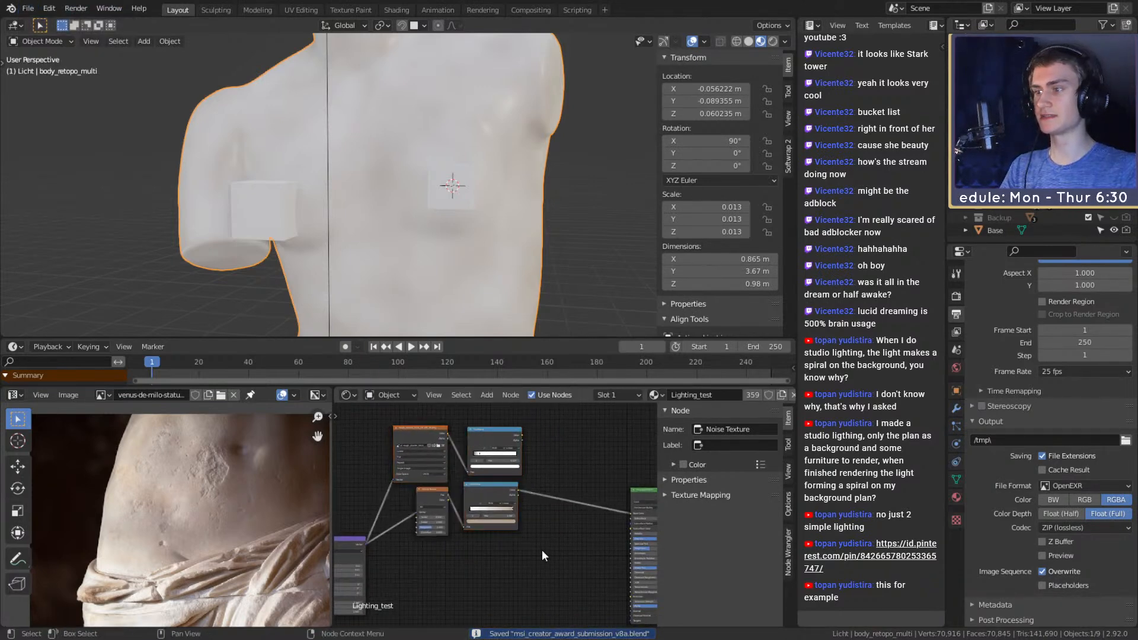
Insert a MixRGB node between the noise ColorRamp and the base color, and connect the plaster ColorRamp's color to Color2
scroll(563, 535, up, 4)
middle_drag(587, 522, 511, 517)
key(shift+a)
mouse_move(472, 500)
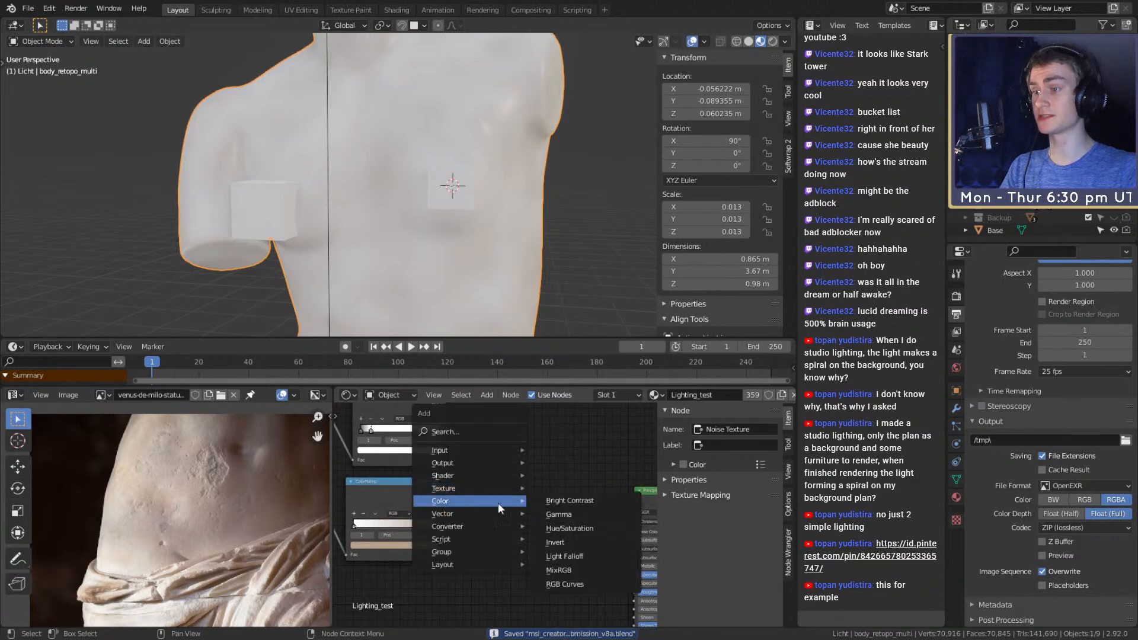
click(558, 571)
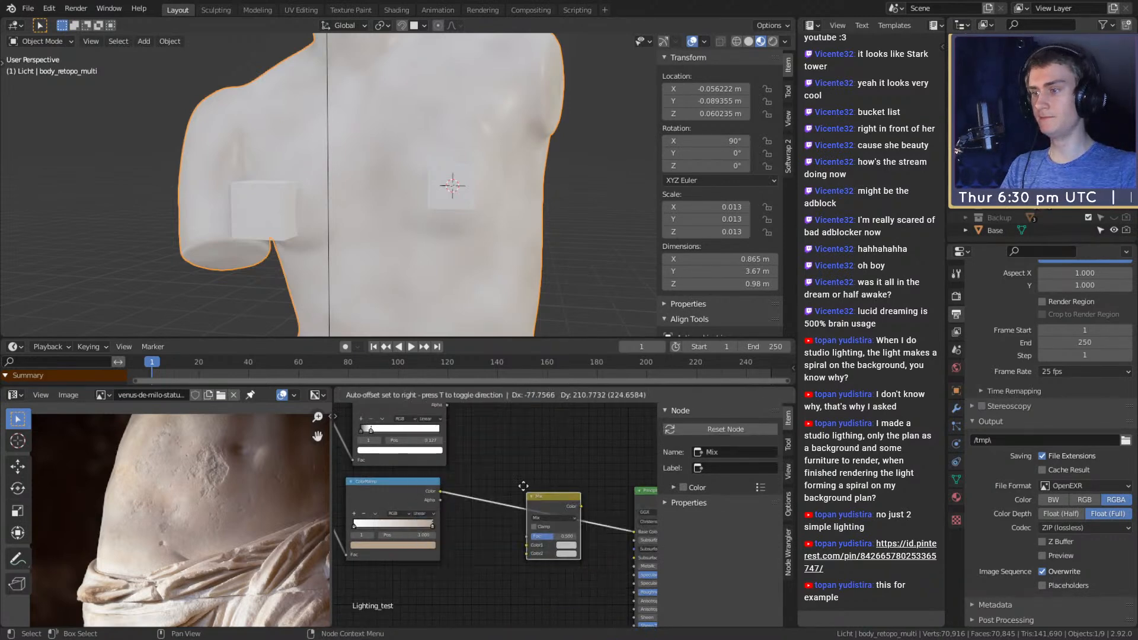
click(506, 449)
scroll(507, 511, up, 6)
scroll(470, 515, down, 5)
middle_drag(468, 475, 498, 520)
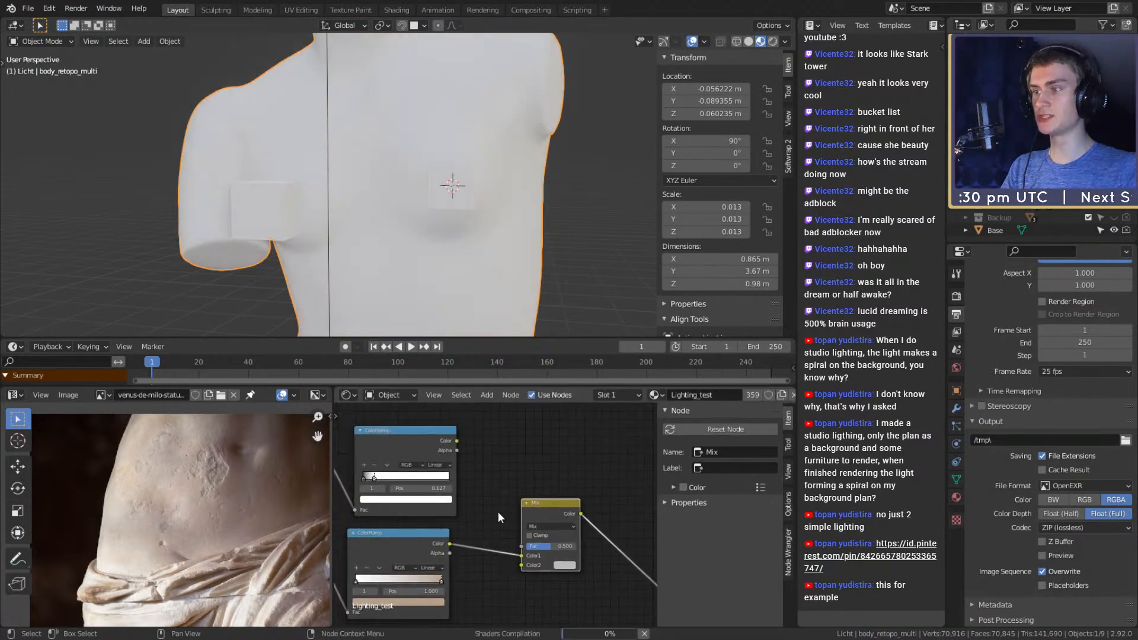
drag(457, 441, 518, 567)
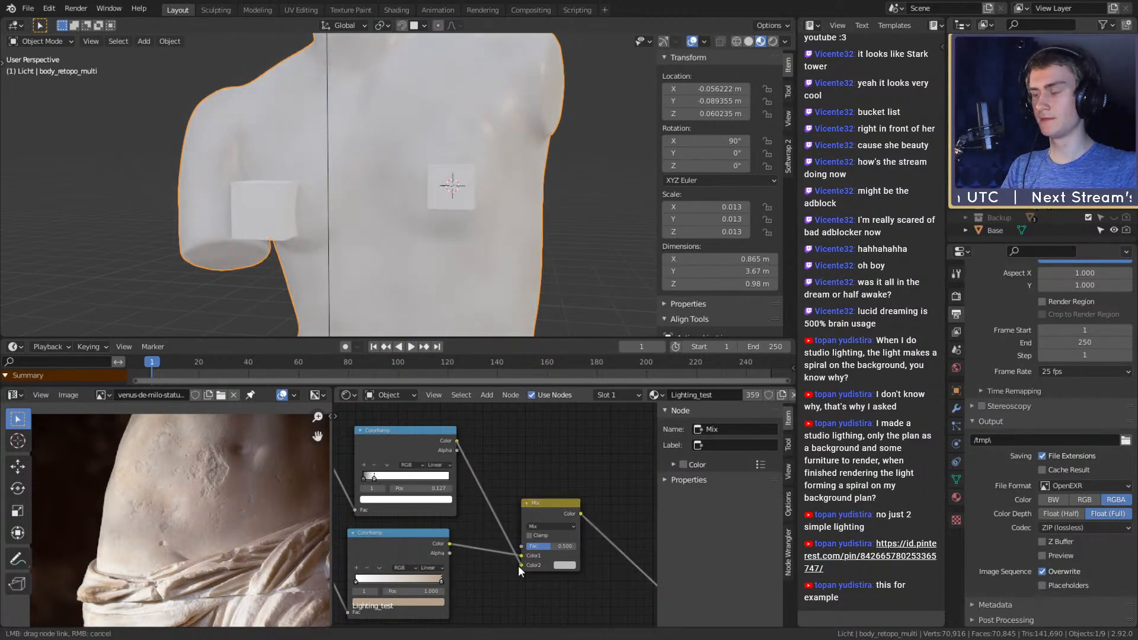
scroll(496, 550, up, 2)
middle_drag(497, 552, 449, 513)
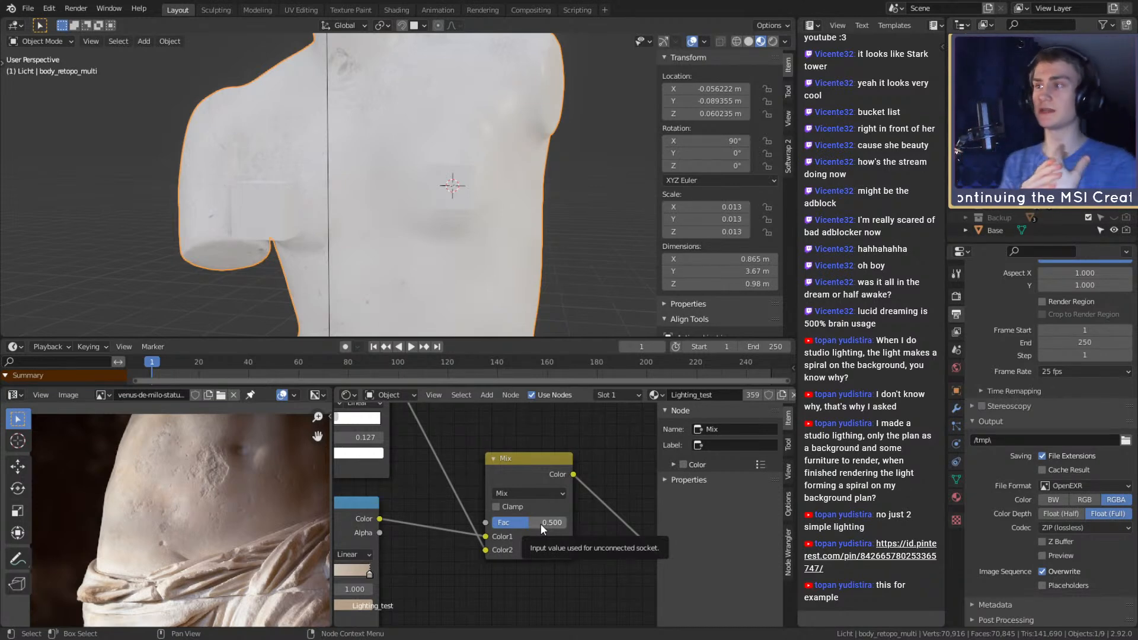
Set the mix node's blending mode to Multiply with a factor of 1.000, checking the plaster stains on the statue
click(528, 492)
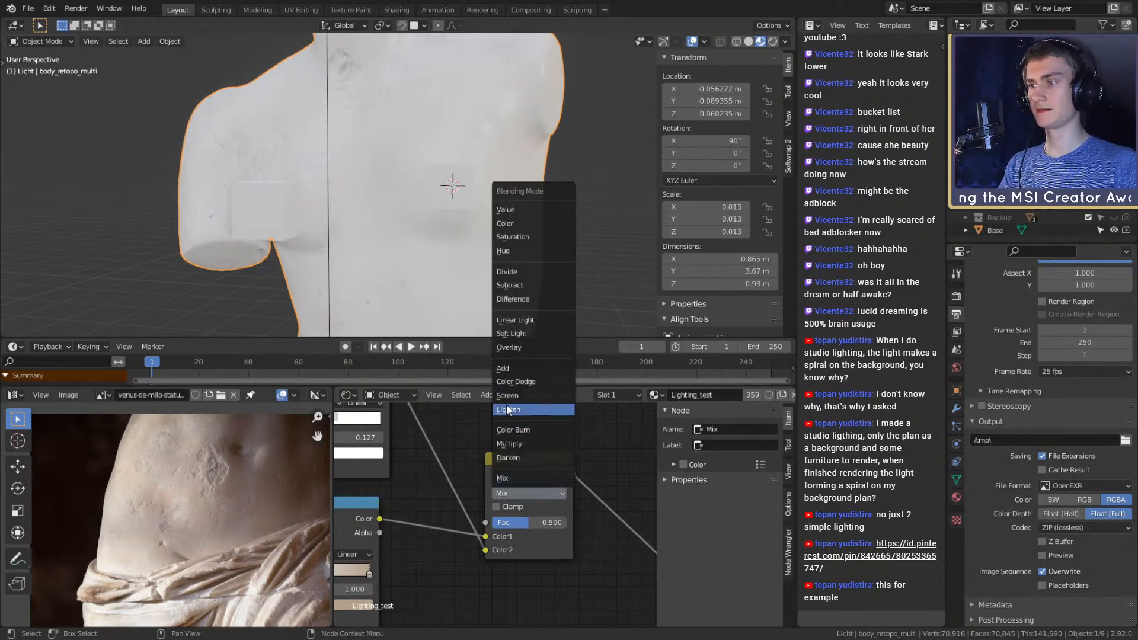
click(510, 444)
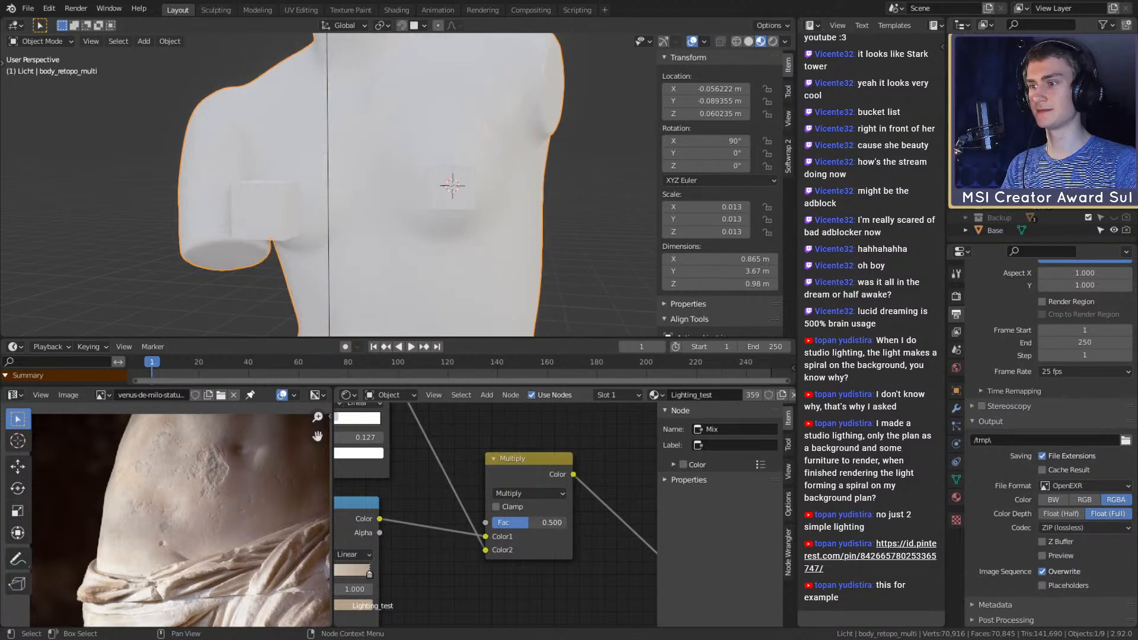
drag(533, 522, 567, 521)
scroll(434, 148, down, 4)
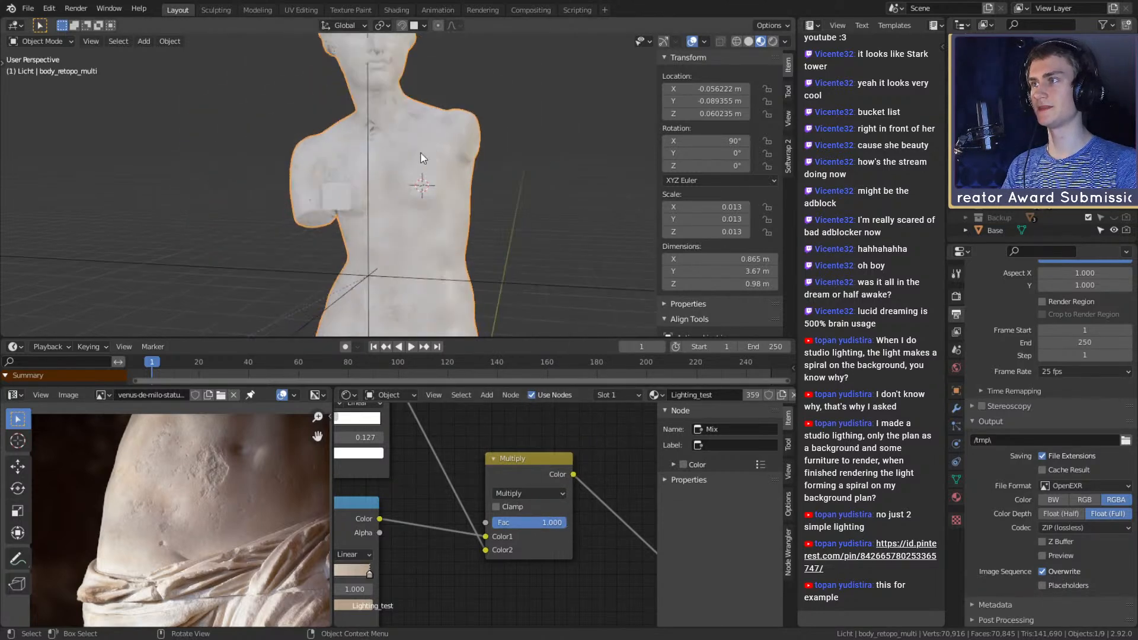
middle_drag(499, 208, 478, 230)
scroll(428, 175, up, 6)
shift+middle_drag(396, 163, 220, 222)
scroll(468, 237, down, 5)
scroll(219, 223, down, 3)
middle_drag(475, 237, 432, 195)
scroll(385, 242, up, 4)
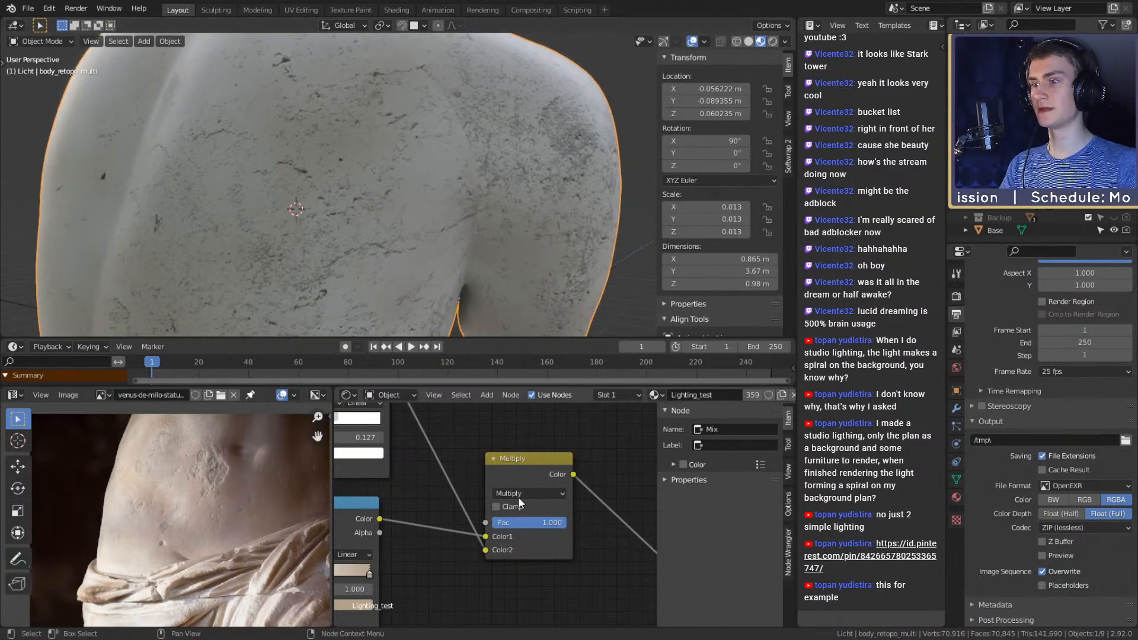
mouse_move(559, 527)
mouse_down()
mouse_move(501, 527)
mouse_move(567, 527)
mouse_up()
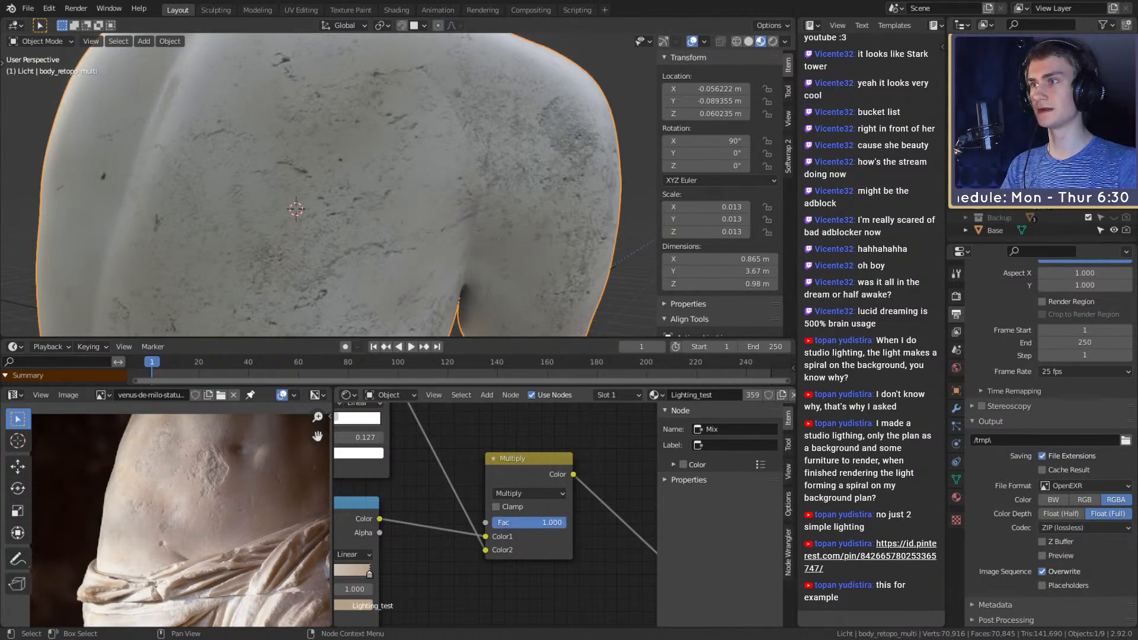
Examine the multiplied plaster stains on the front of the statue's torso from near and far
scroll(532, 243, down, 5)
middle_drag(531, 238, 289, 211)
shift+middle_drag(457, 207, 422, 208)
scroll(435, 197, up, 2)
scroll(436, 222, down, 3)
scroll(511, 196, up, 5)
scroll(415, 217, down, 6)
scroll(471, 225, up, 4)
scroll(460, 533, down, 6)
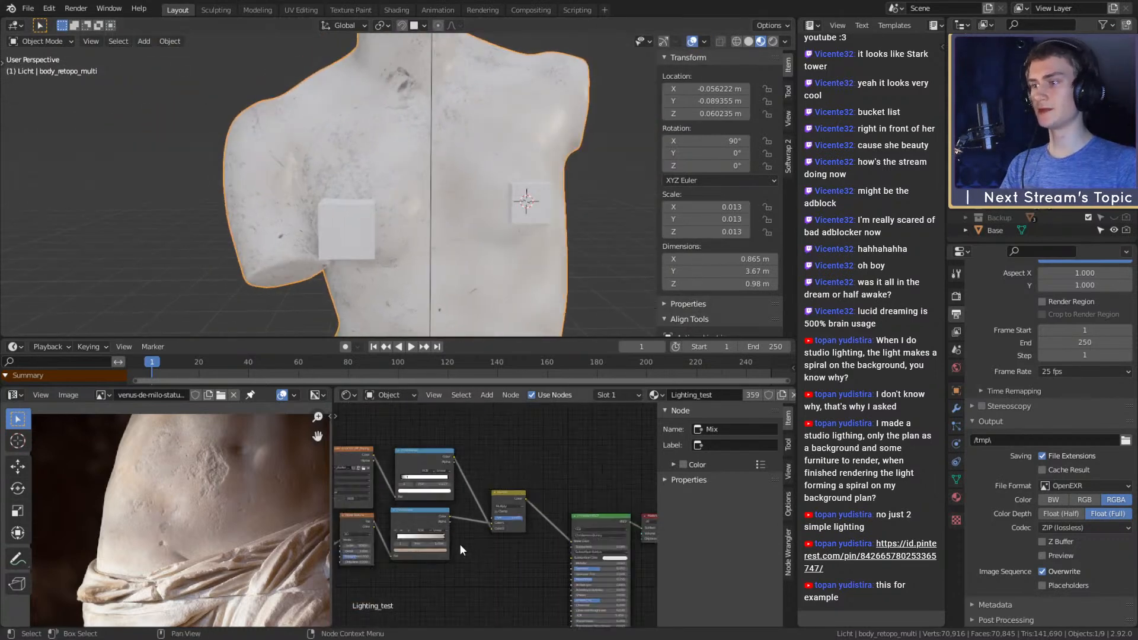
Duplicate the plaster image texture with its ColorRamp and place the copies below the noise nodes
middle_drag(464, 541, 563, 502)
drag(529, 408, 482, 460)
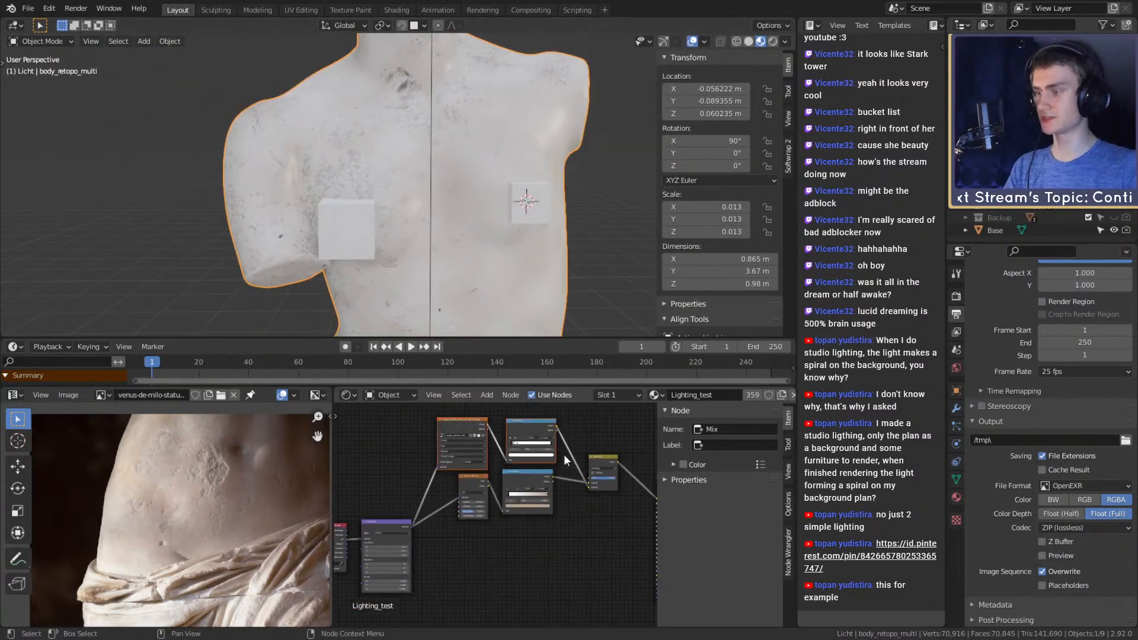
key(shift+d)
click(592, 581)
scroll(587, 580, up, 3)
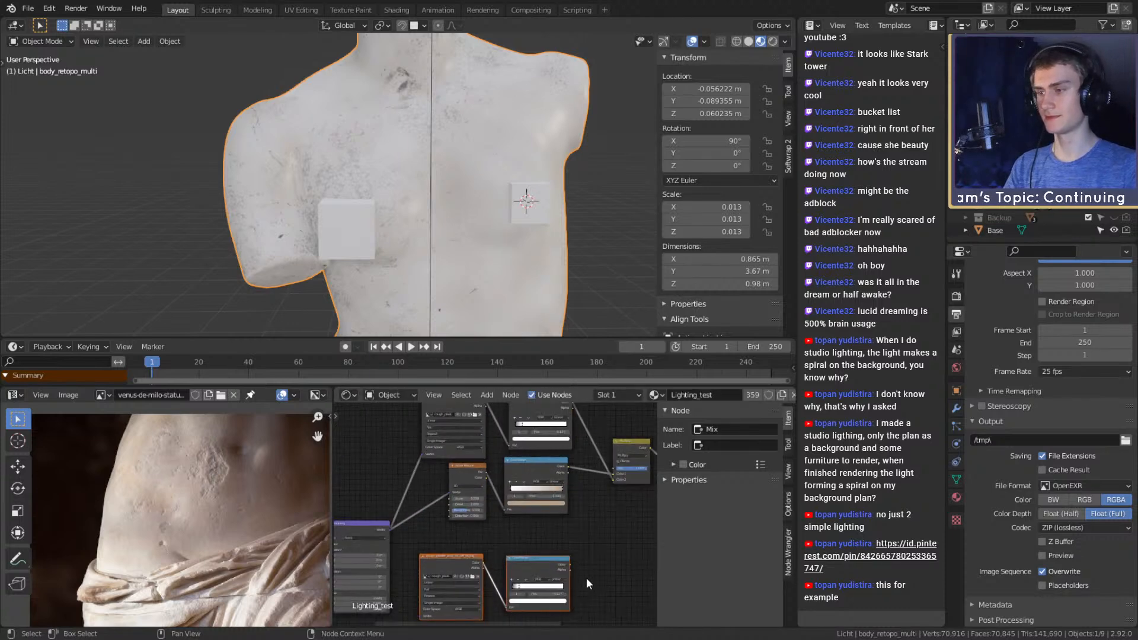
Replace the duplicated image texture with another one, linked between the Mapping node and the duplicated ColorRamp
middle_drag(585, 578, 584, 524)
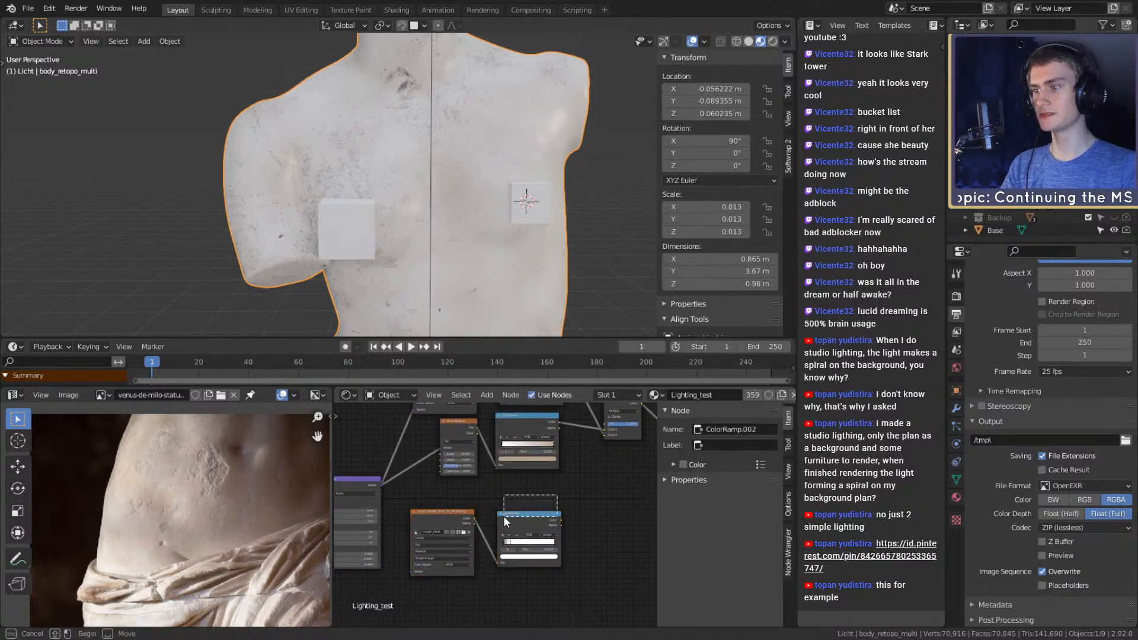
key(x)
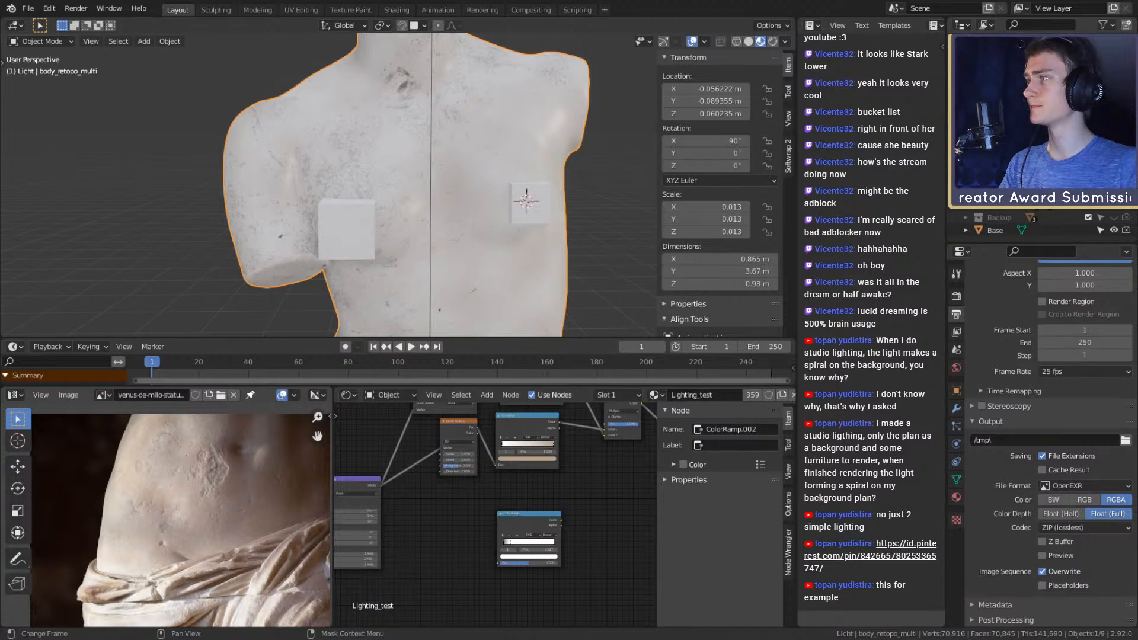
click(457, 507)
drag(0, 540, 508, 559)
drag(383, 485, 419, 570)
Add a Bump node between the duplicated ColorRamp and the Principled BSDF
middle_drag(608, 537, 489, 535)
key(shift+a)
click(551, 465)
click(485, 531)
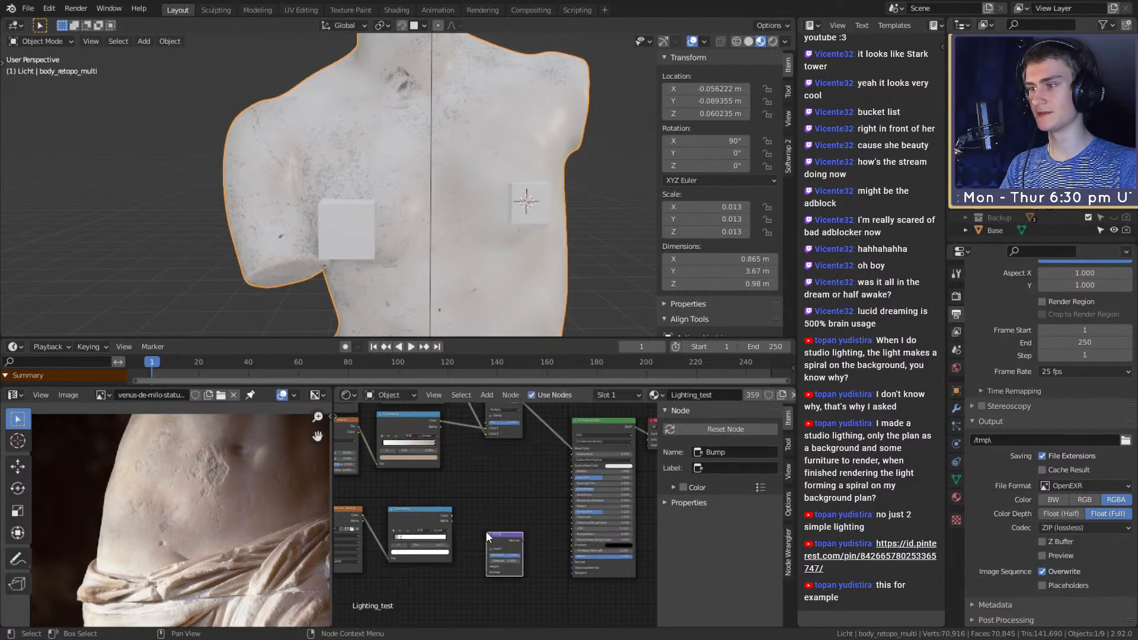
Connect the duplicated ColorRamp's color to the Bump height and the Bump normal to the Principled BSDF, inspecting the relief up close
scroll(486, 531, up, 3)
drag(426, 516, 480, 597)
drag(540, 557, 618, 590)
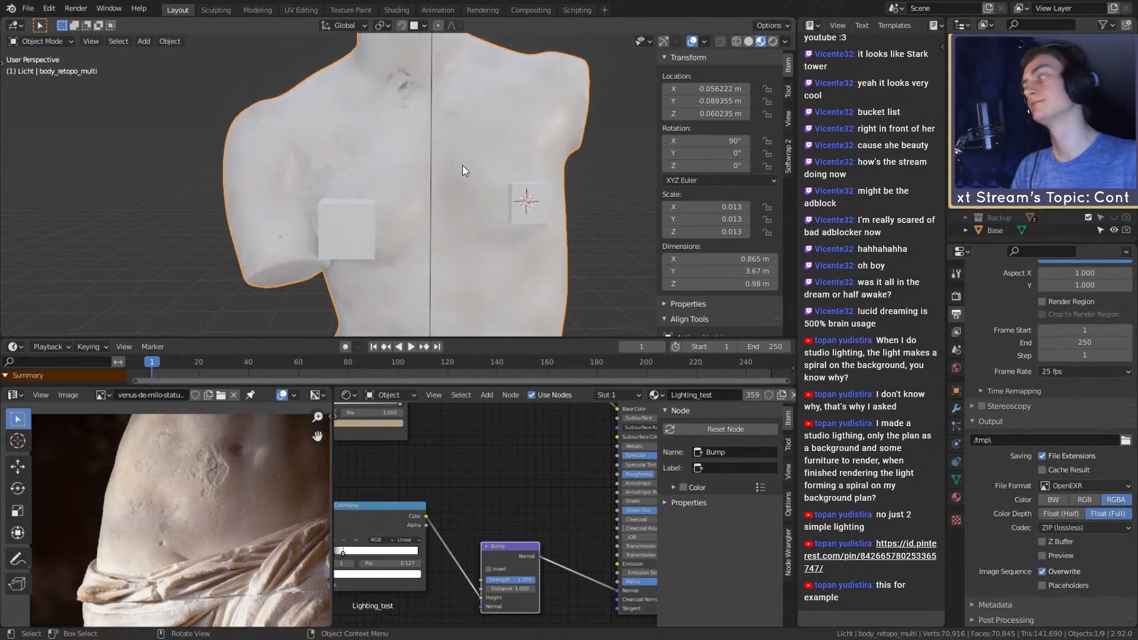
scroll(427, 155, up, 5)
shift+middle_drag(413, 143, 504, 183)
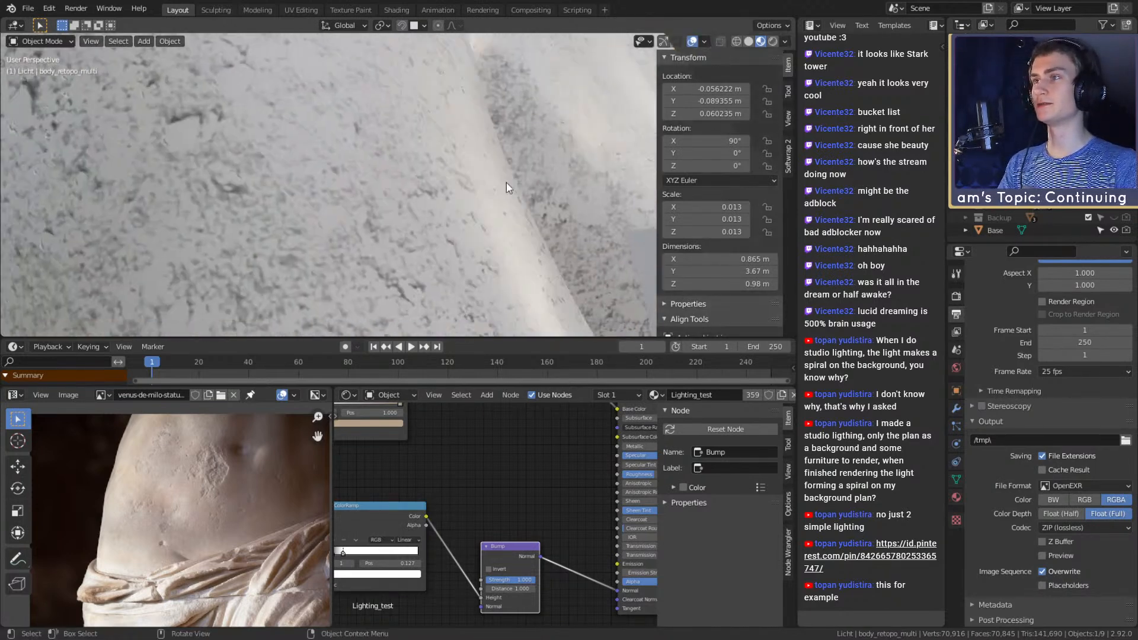
Replace the image texture feeding the bump branch with a duplicate of the upper diffuse plaster image texture
scroll(441, 204, down, 4)
scroll(441, 204, up, 2)
middle_drag(441, 204, 471, 222)
scroll(489, 211, up, 2)
scroll(471, 221, down, 3)
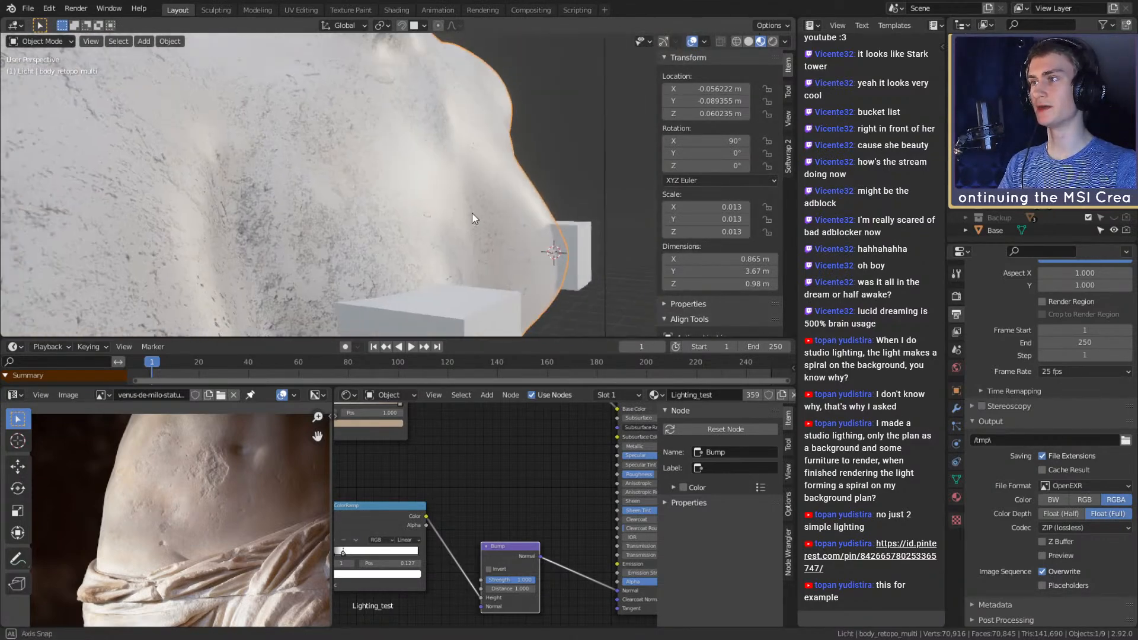
scroll(468, 515, down, 3)
drag(471, 485, 417, 529)
key(x)
middle_drag(495, 446, 473, 556)
drag(416, 428, 400, 463)
middle_drag(512, 531, 538, 454)
key(shift+d)
click(434, 566)
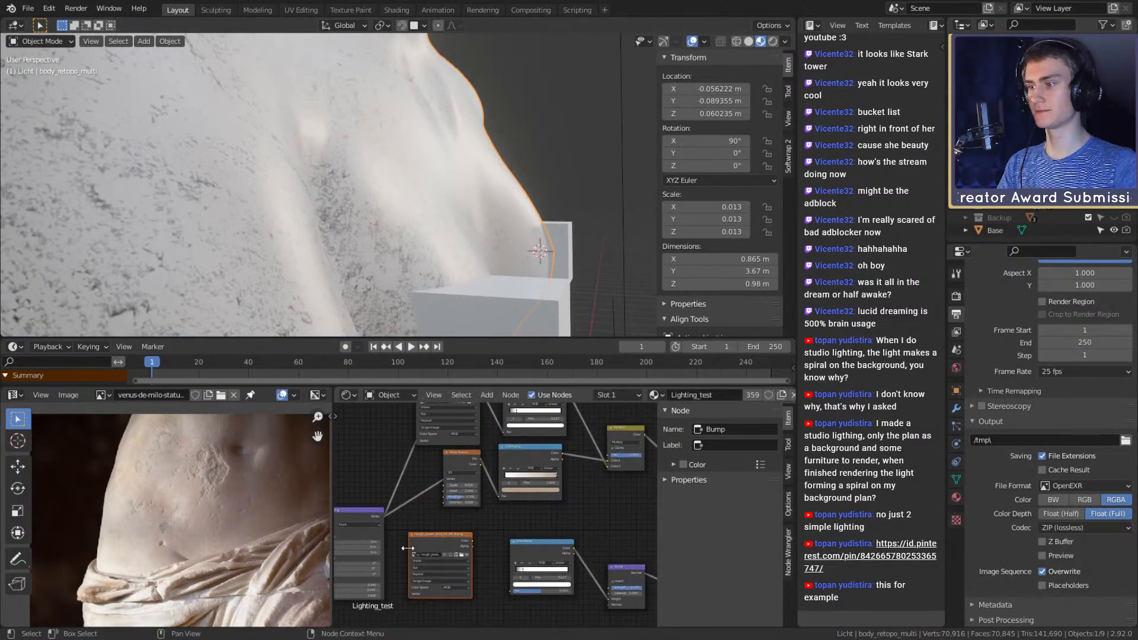
Link the Mapping node to the duplicated plaster texture and its color to the bump branch's ColorRamp, checking the surface relief
drag(386, 517, 409, 594)
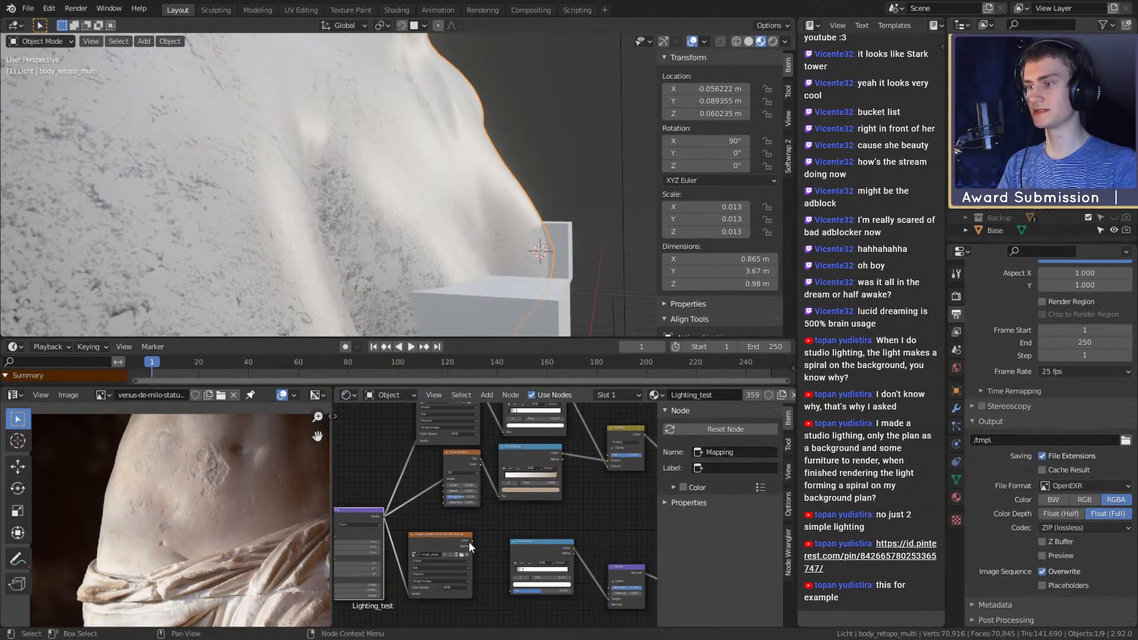
drag(472, 540, 511, 591)
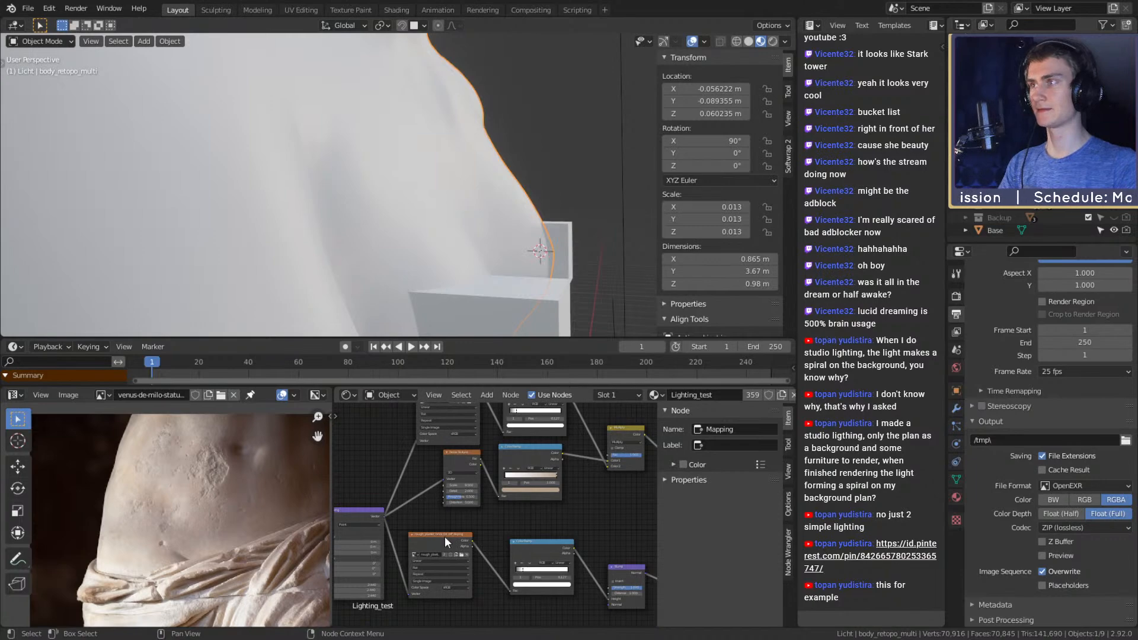
click(440, 536)
drag(439, 537, 442, 538)
middle_drag(418, 169, 548, 285)
scroll(557, 246, up, 4)
middle_drag(559, 241, 522, 237)
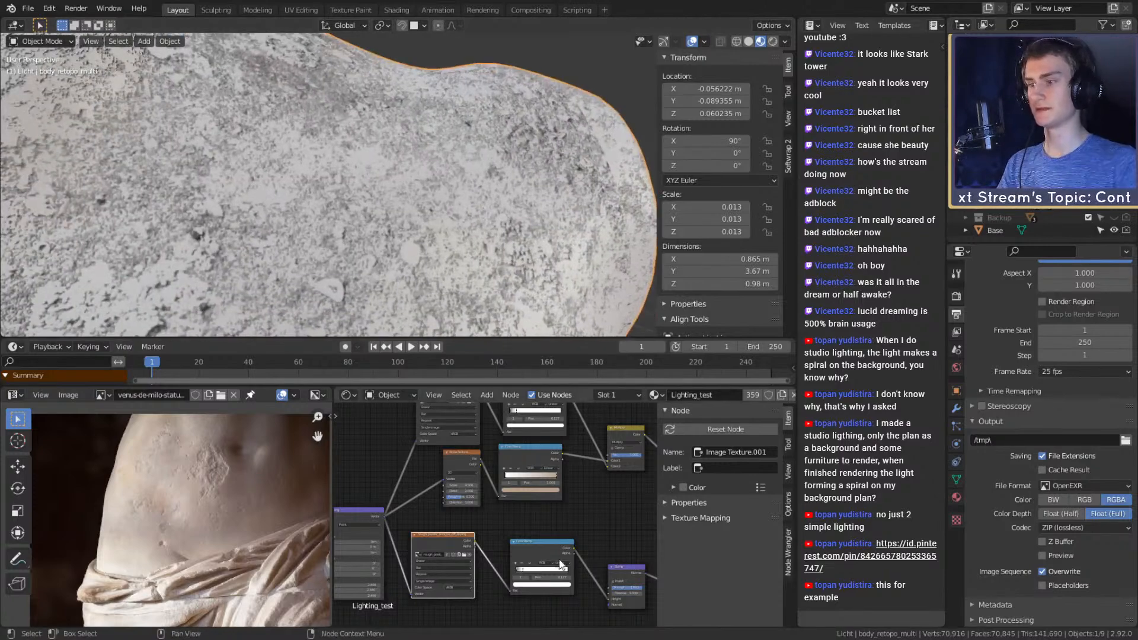
Set the Bump node's strength to 0.1 and check the softened relief on the torso
middle_drag(606, 560, 460, 486)
scroll(489, 507, up, 5)
drag(478, 489, 463, 459)
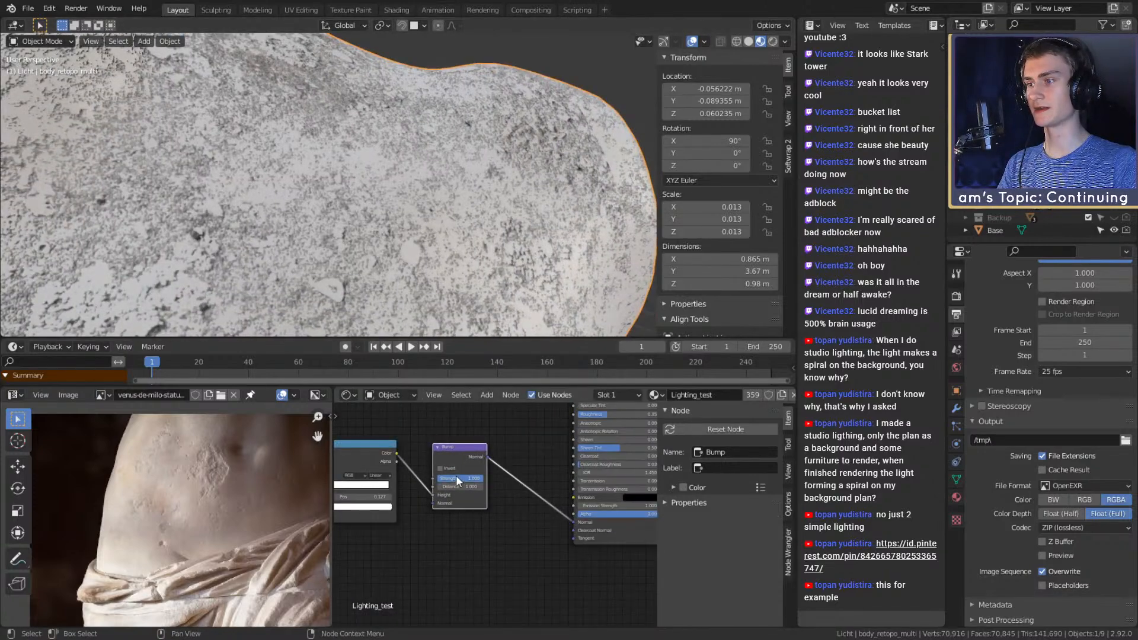
text(0.1)
key(Return)
middle_drag(361, 208, 476, 188)
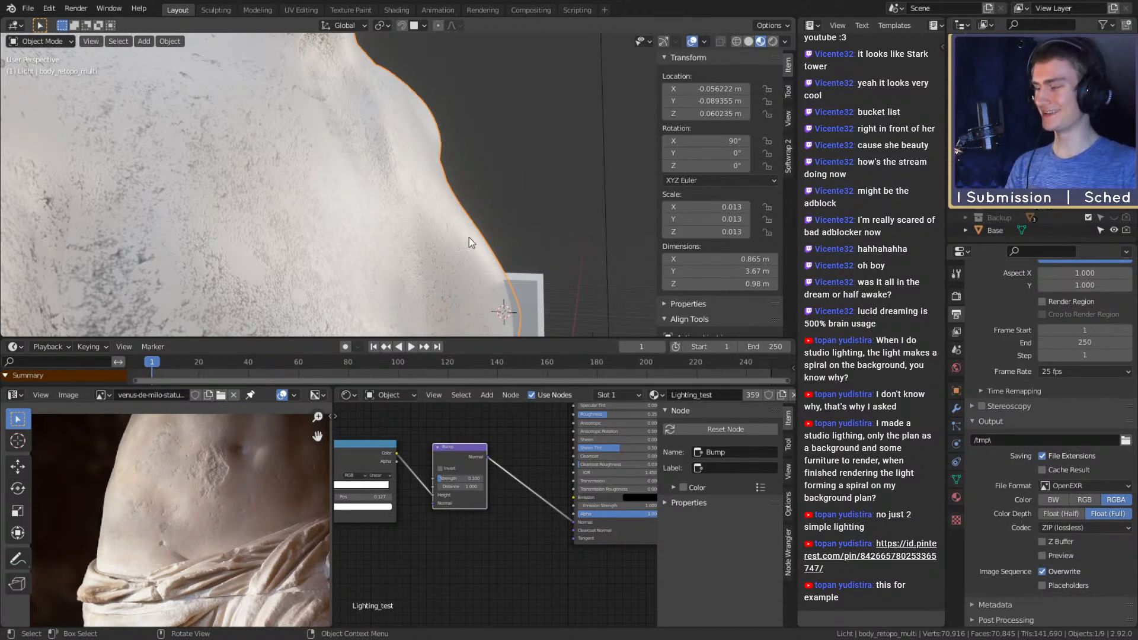
scroll(459, 460, down, 3)
Bypass the Multiply node by linking the noise ColorRamp to Base Color, and reconnect the Multiply output to Base Color
middle_drag(459, 460, 515, 543)
scroll(515, 543, up, 2)
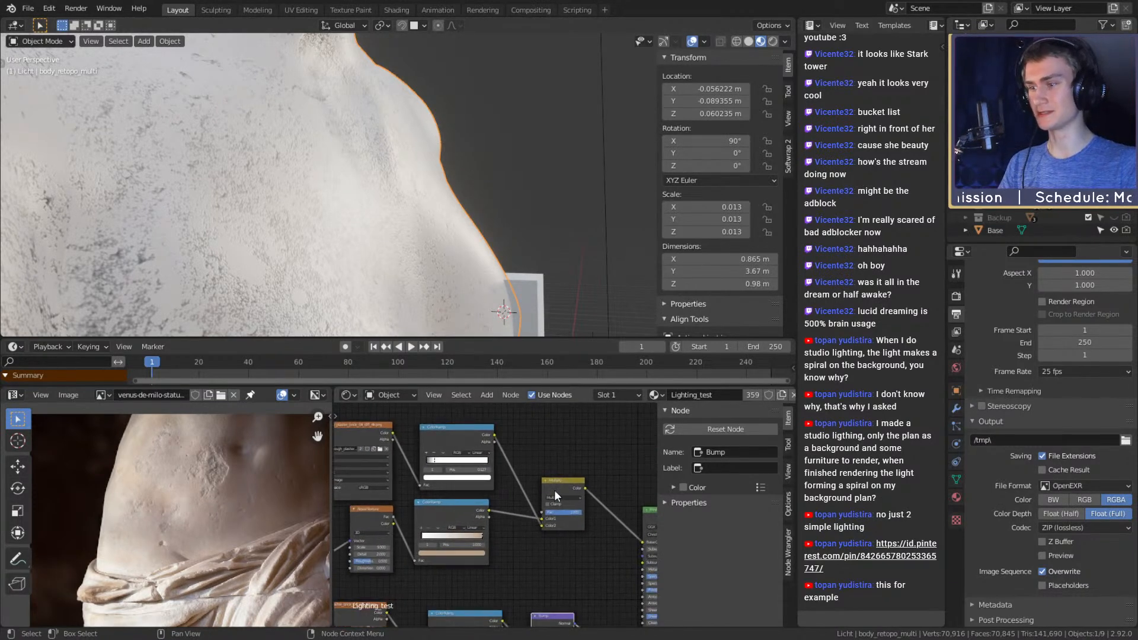
drag(490, 510, 643, 542)
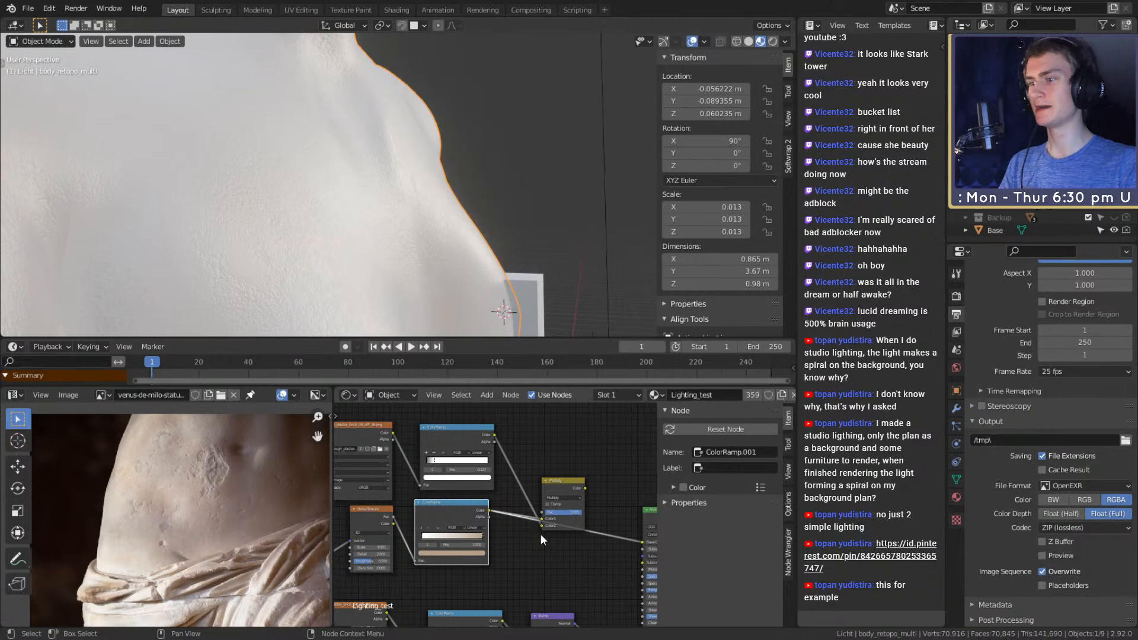
scroll(569, 529, up, 1)
middle_drag(588, 482, 549, 484)
drag(543, 479, 611, 541)
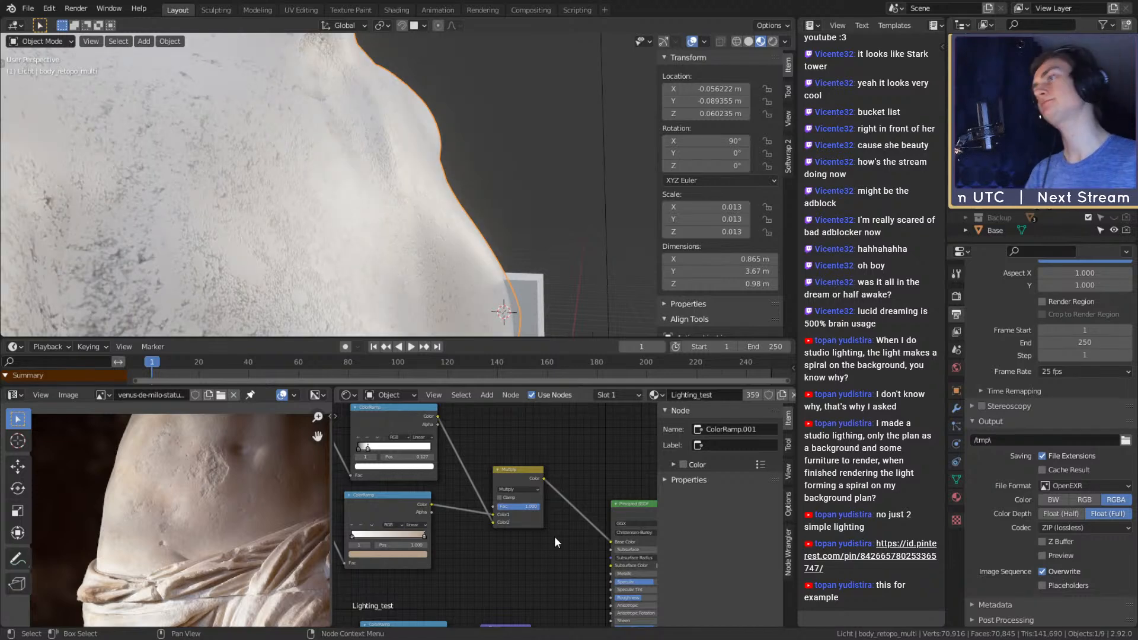
Set the Multiply node's factor to 0.75 to weaken the plaster stains
scroll(536, 552, up, 2)
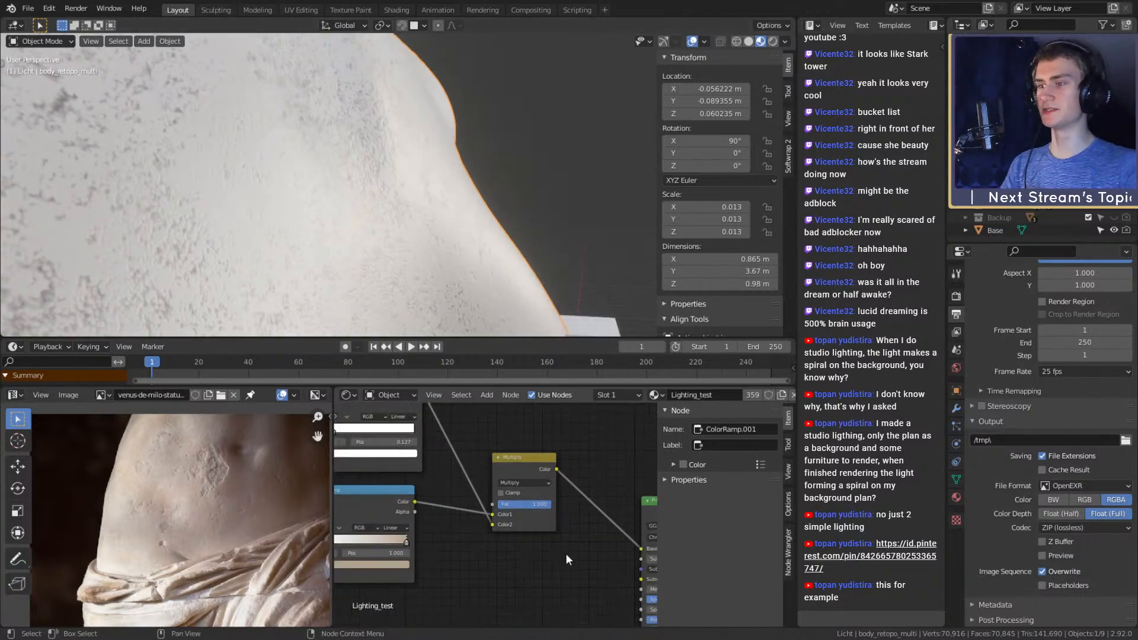
middle_drag(391, 220, 455, 184)
drag(528, 509, 512, 509)
click(531, 508)
key(BackSpace)
text(.75)
key(Return)
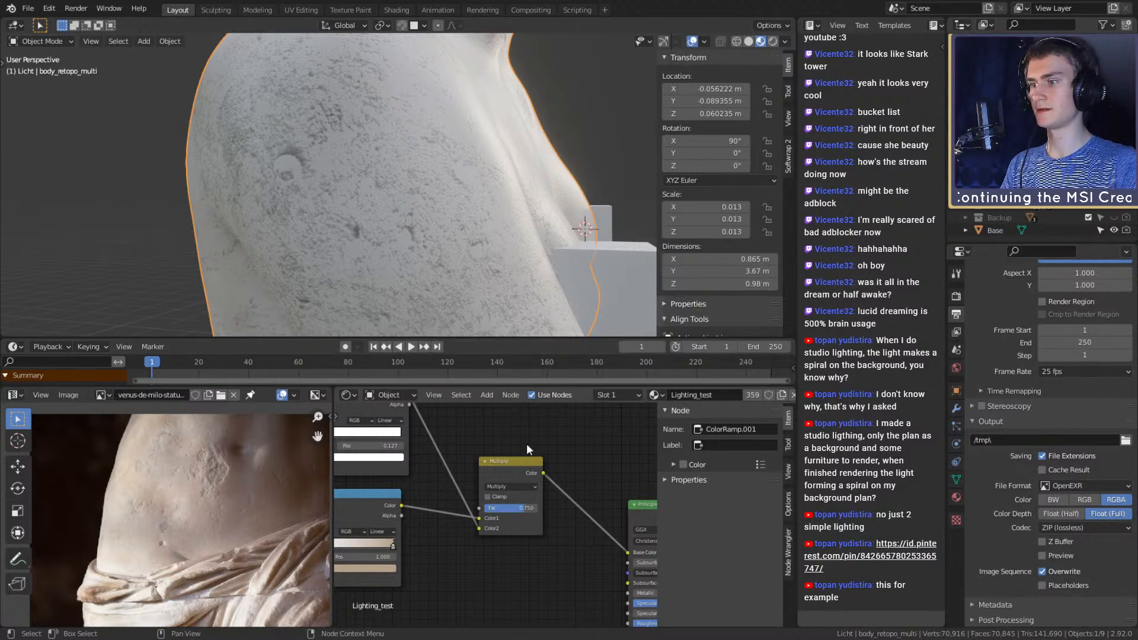
Examine the stains and bump detail over the whole statue, from a distance and close up
scroll(516, 249, down, 7)
middle_drag(517, 249, 429, 199)
scroll(429, 199, up, 4)
shift+middle_drag(390, 99, 457, 163)
scroll(443, 190, up, 4)
scroll(407, 218, down, 7)
scroll(419, 241, up, 5)
scroll(457, 247, down, 4)
shift+middle_drag(457, 248, 424, 163)
middle_drag(425, 163, 409, 249)
scroll(442, 189, up, 4)
shift+middle_drag(409, 249, 398, 219)
scroll(353, 182, up, 3)
scroll(450, 214, down, 7)
scroll(398, 218, up, 2)
shift+middle_drag(409, 166, 441, 231)
scroll(430, 229, up, 2)
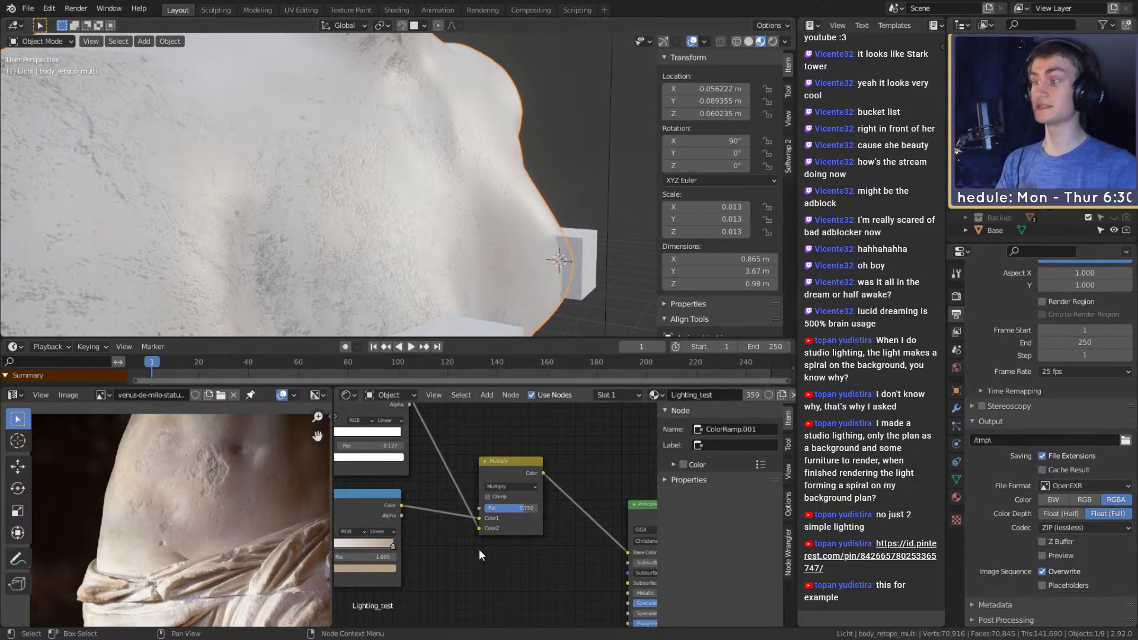
Spread the upper color nodes and the lower bump nodes apart to open a gap between the two branches
scroll(478, 548, down, 4)
middle_drag(449, 569, 553, 528)
drag(567, 439, 418, 515)
drag(567, 475, 568, 432)
middle_drag(555, 549, 554, 514)
drag(567, 492, 449, 544)
drag(508, 523, 515, 559)
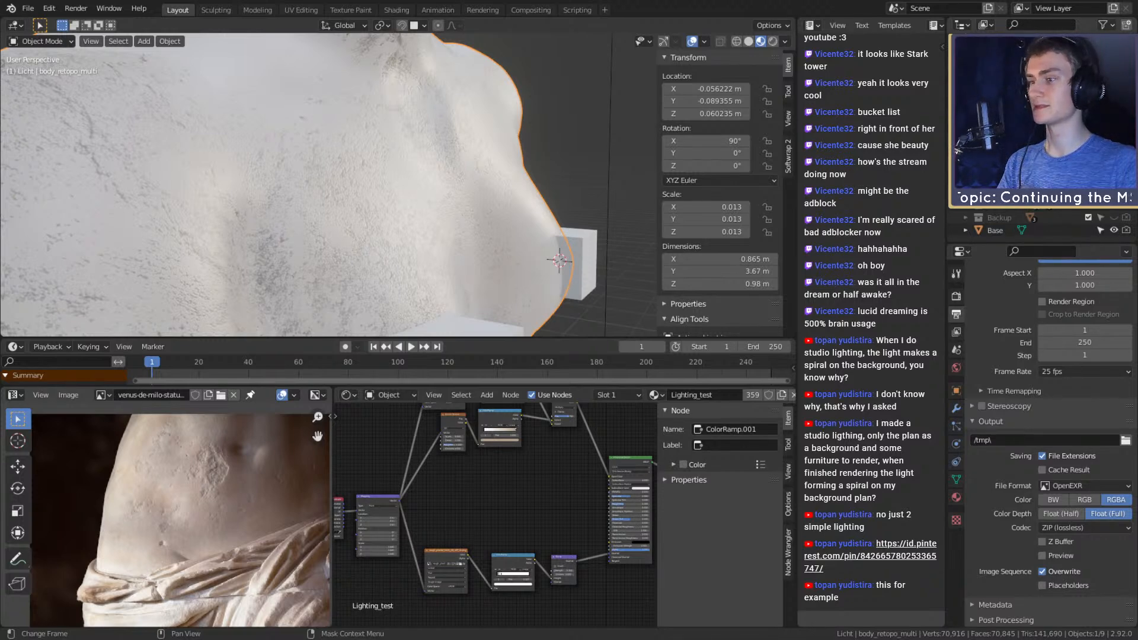
Add the rough_plaster_brick_04_rough_4k.png image texture in the gap, linking Mapping to its vector and its color to the Principled BSDF roughness
key(ctrl+v)
click(449, 492)
drag(468, 503, 436, 527)
scroll(493, 514, up, 4)
middle_drag(517, 502, 420, 508)
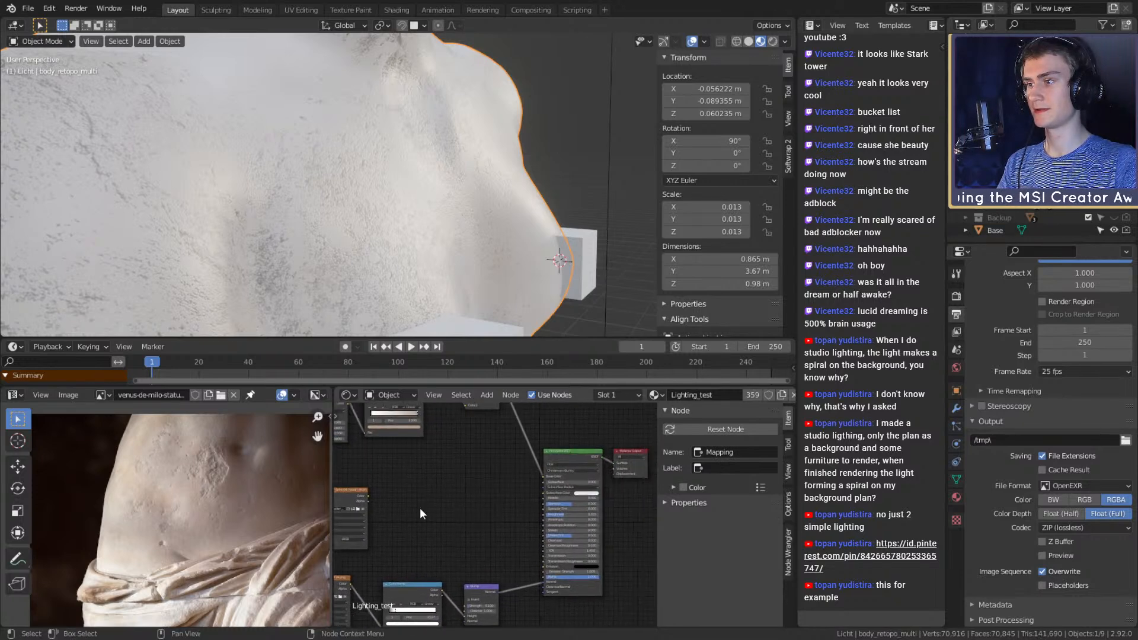
scroll(419, 513, up, 1)
drag(346, 493, 549, 514)
middle_drag(411, 503, 528, 496)
drag(430, 495, 498, 499)
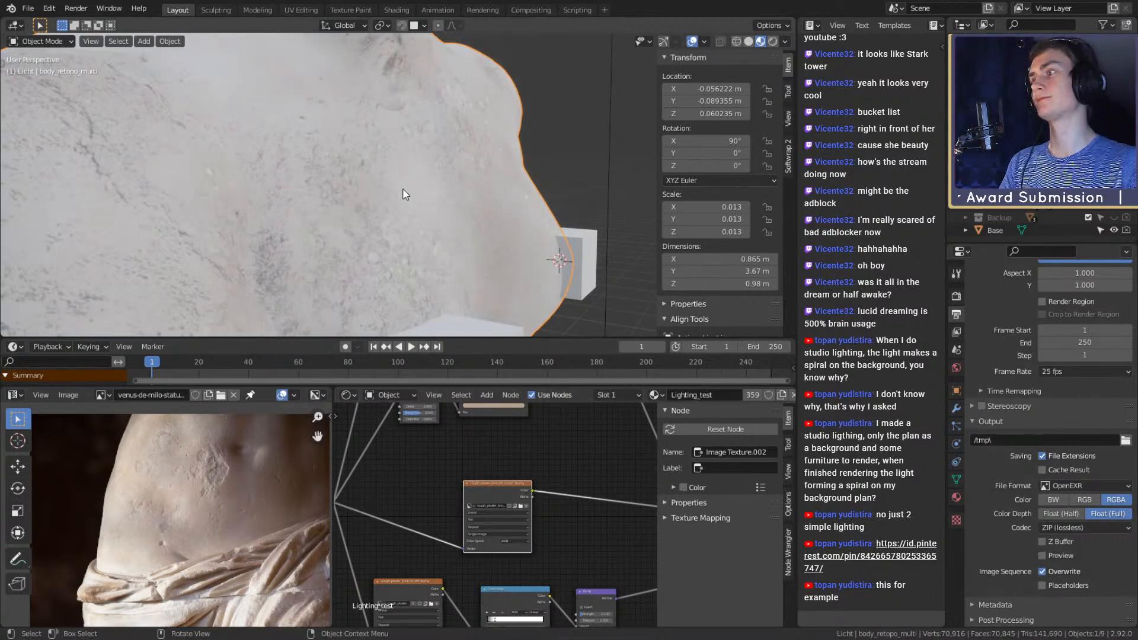
Examine the effect of the roughness texture on the statue's torso and head
scroll(403, 190, down, 5)
middle_drag(420, 231, 296, 202)
scroll(404, 148, up, 4)
scroll(476, 222, down, 4)
middle_drag(340, 233, 439, 221)
scroll(462, 243, up, 3)
scroll(453, 257, up, 4)
scroll(473, 237, down, 4)
scroll(362, 238, down, 4)
scroll(389, 262, up, 5)
Switch the viewport to rendered shading with the statue's head in close view
key(z)
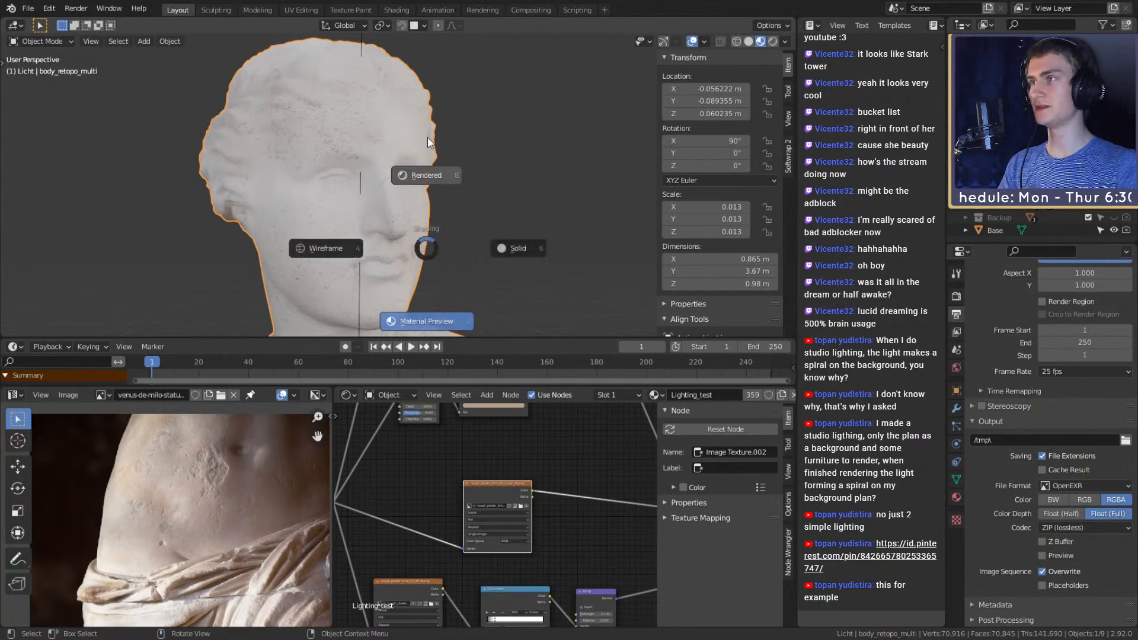
click(428, 137)
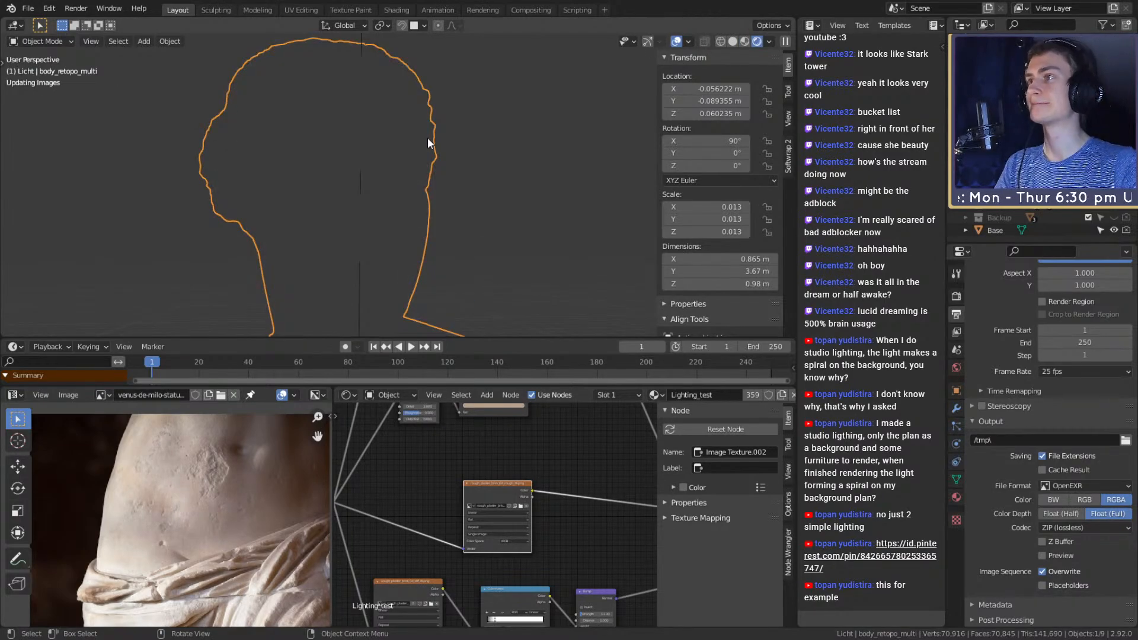
mouse_move(425, 158)
middle_down()
mouse_move(415, 222)
mouse_move(405, 195)
mouse_move(423, 194)
middle_up()
scroll(415, 223, up, 3)
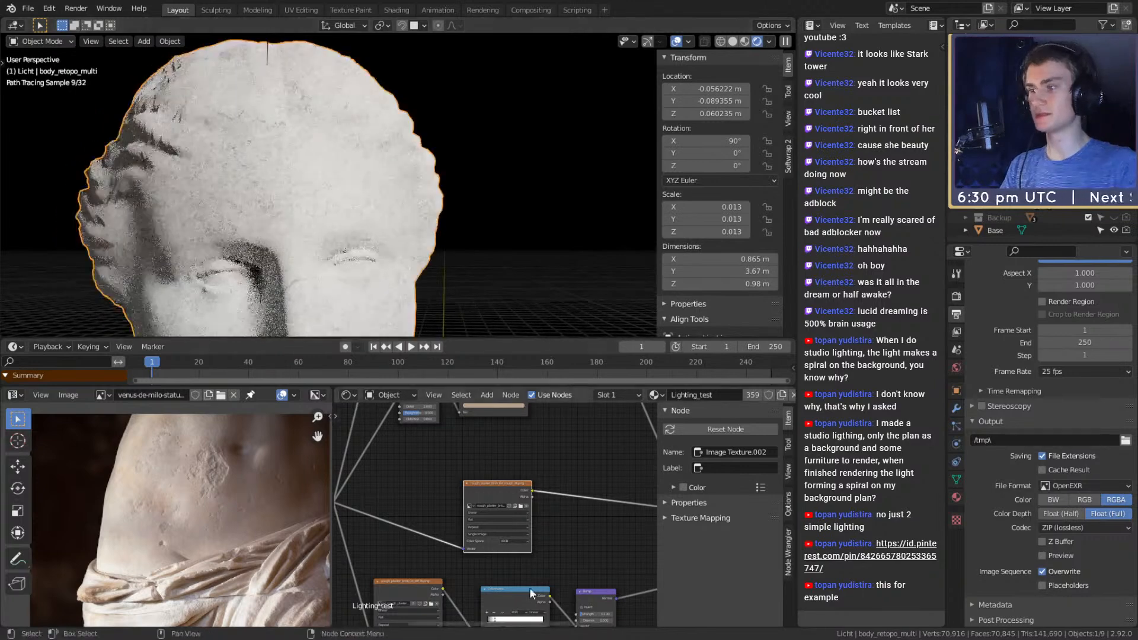
Set the roughness image texture's color space to Non-Color
scroll(533, 584, down, 4)
middle_drag(551, 558, 490, 545)
scroll(490, 543, up, 4)
scroll(459, 493, up, 5)
middle_drag(471, 503, 542, 499)
click(473, 523)
click(468, 562)
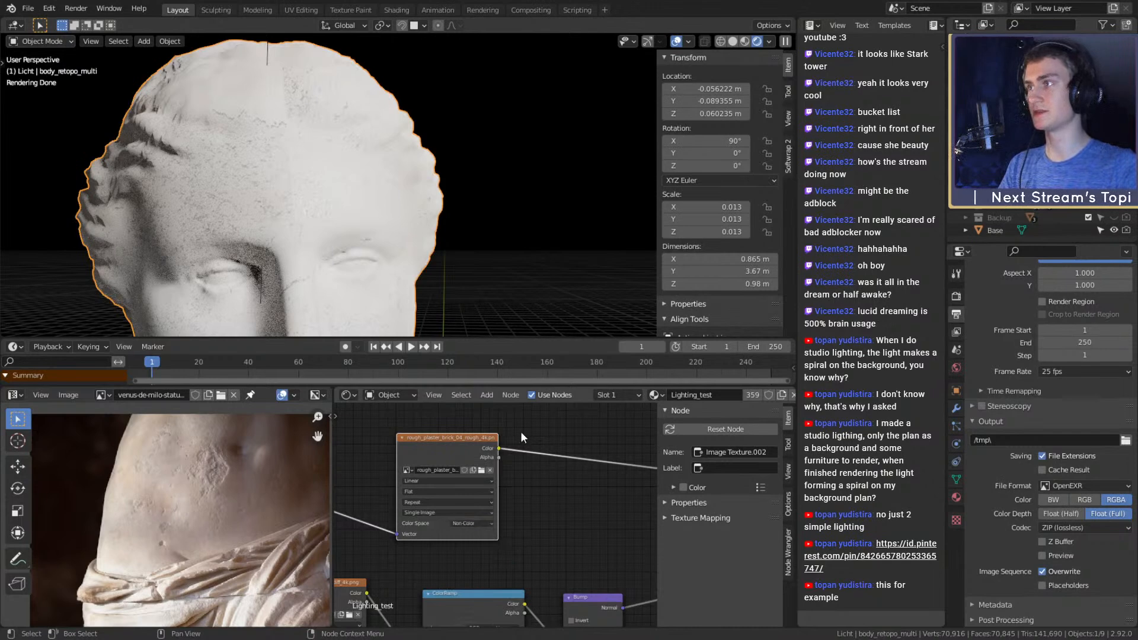
Insert a ColorRamp between the roughness image texture and the Principled BSDF
key(shift+a)
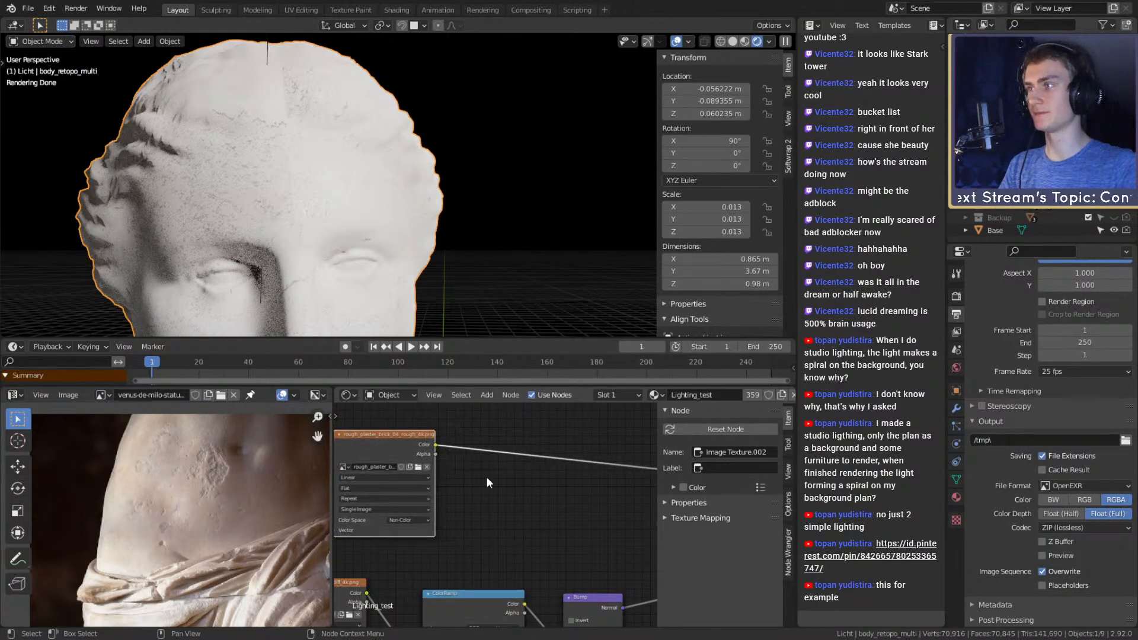
mouse_move(401, 499)
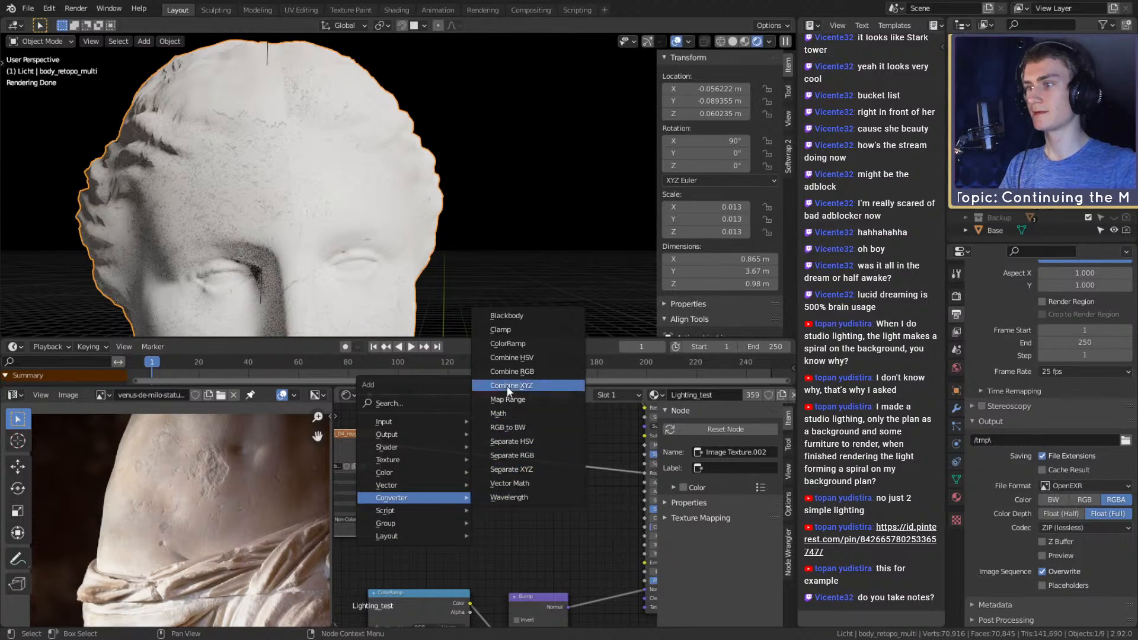
click(517, 343)
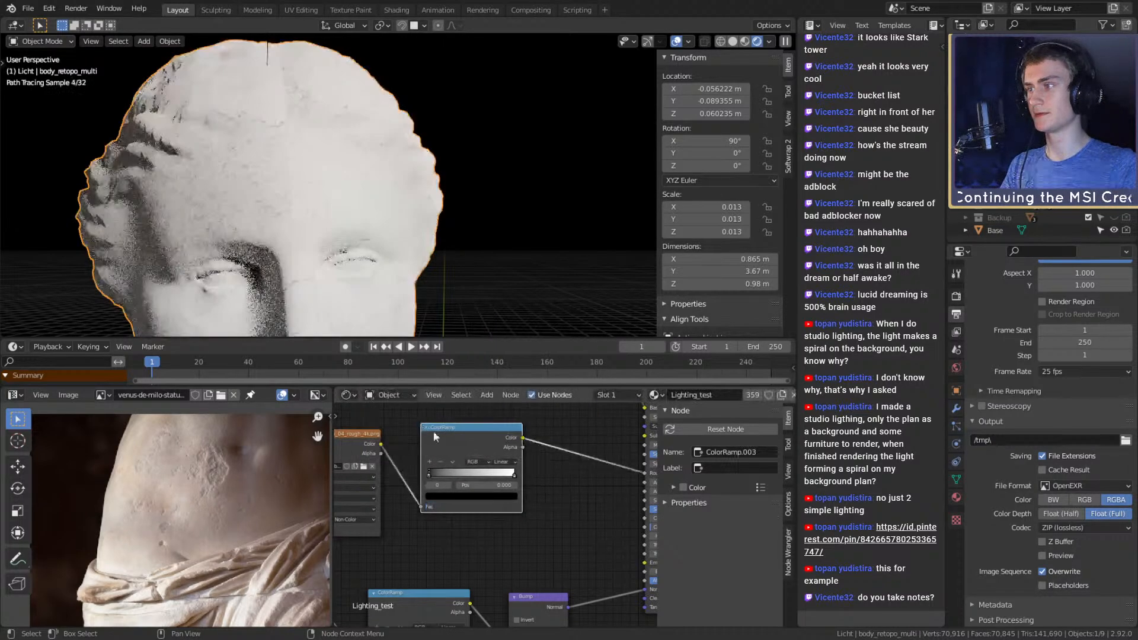
click(419, 433)
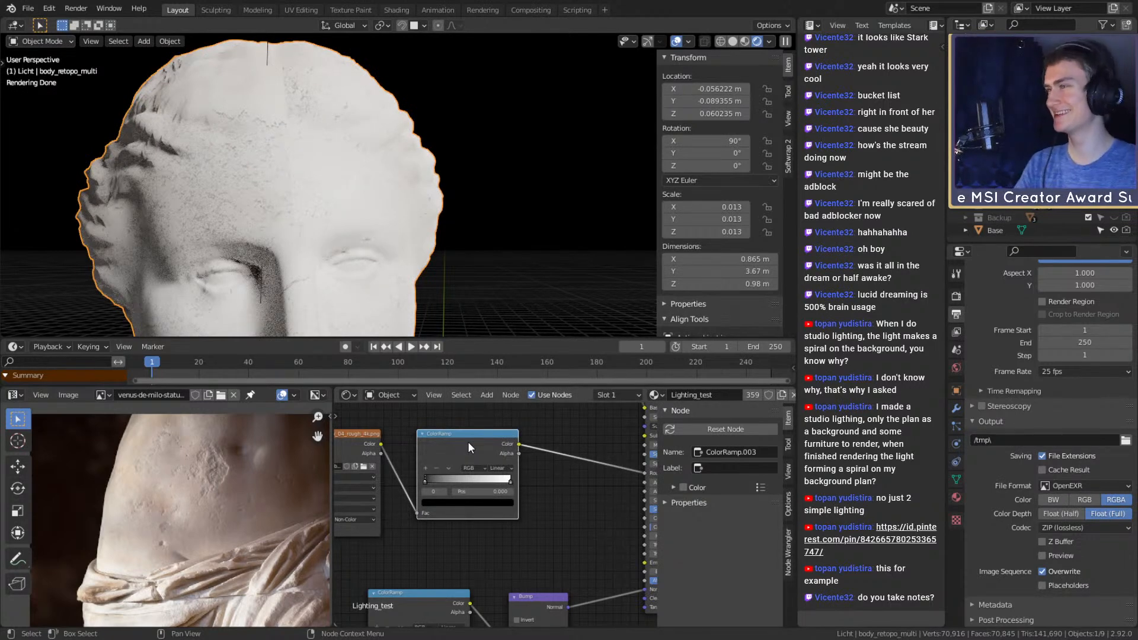
scroll(556, 500, up, 4)
middle_drag(533, 489, 584, 527)
scroll(579, 517, down, 3)
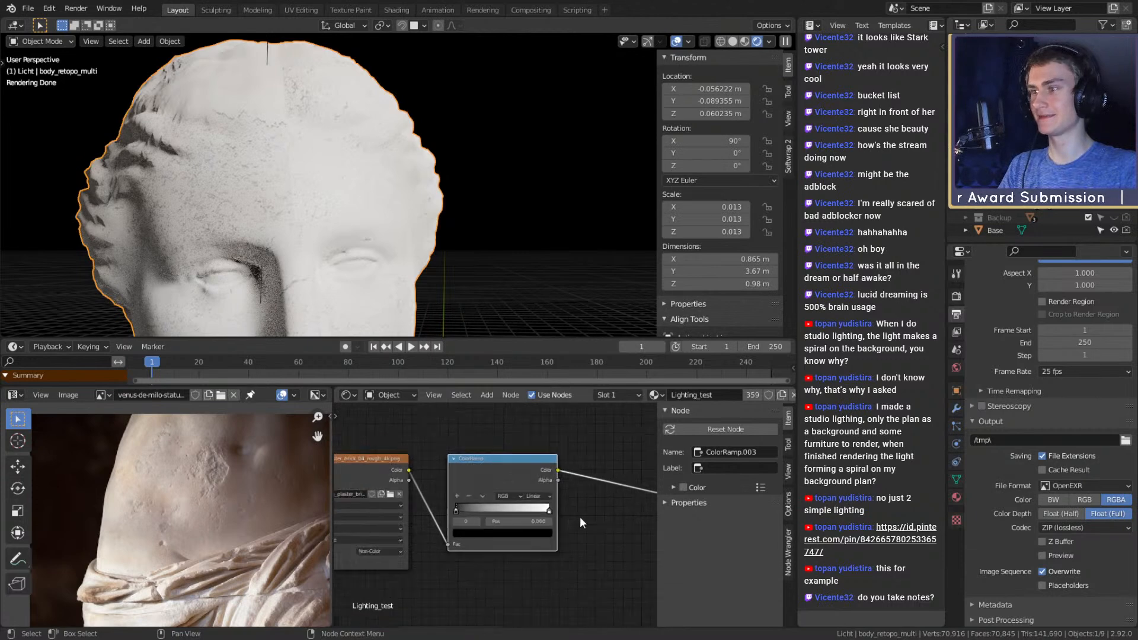
middle_drag(486, 550, 518, 549)
drag(538, 441, 451, 489)
scroll(549, 535, up, 3)
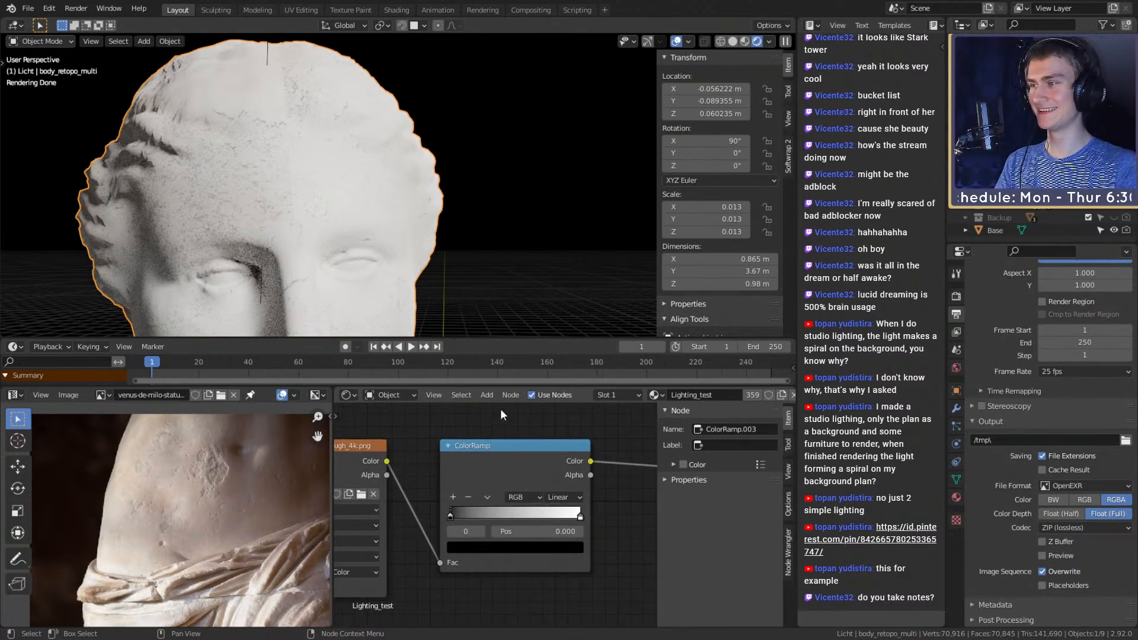
scroll(623, 497, down, 6)
middle_drag(619, 511, 581, 517)
scroll(577, 499, up, 7)
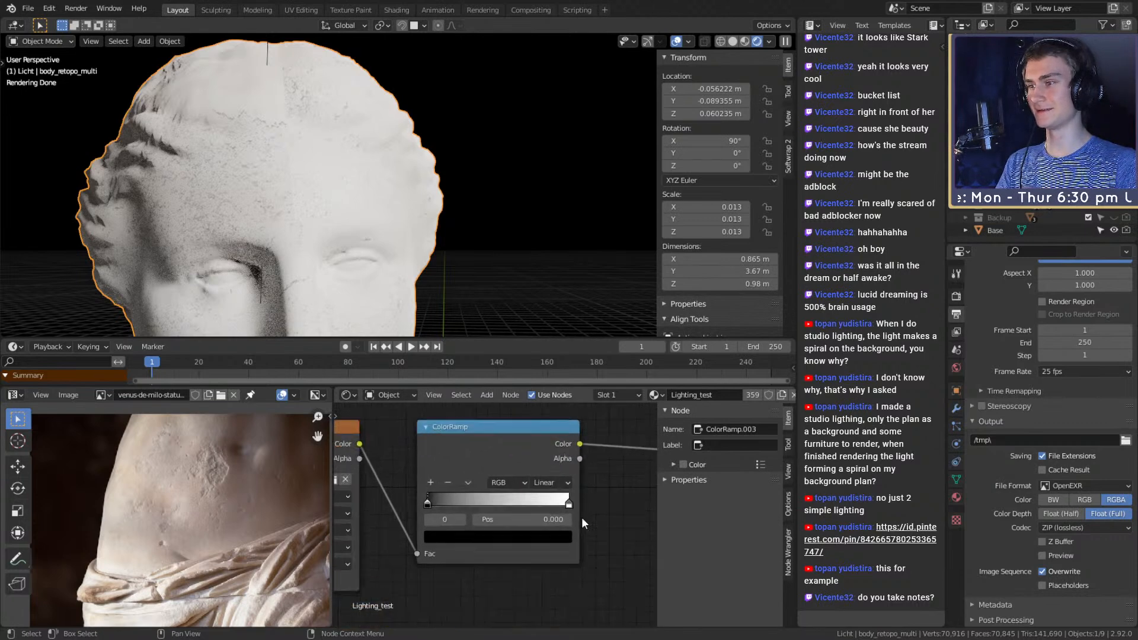
scroll(581, 517, up, 1)
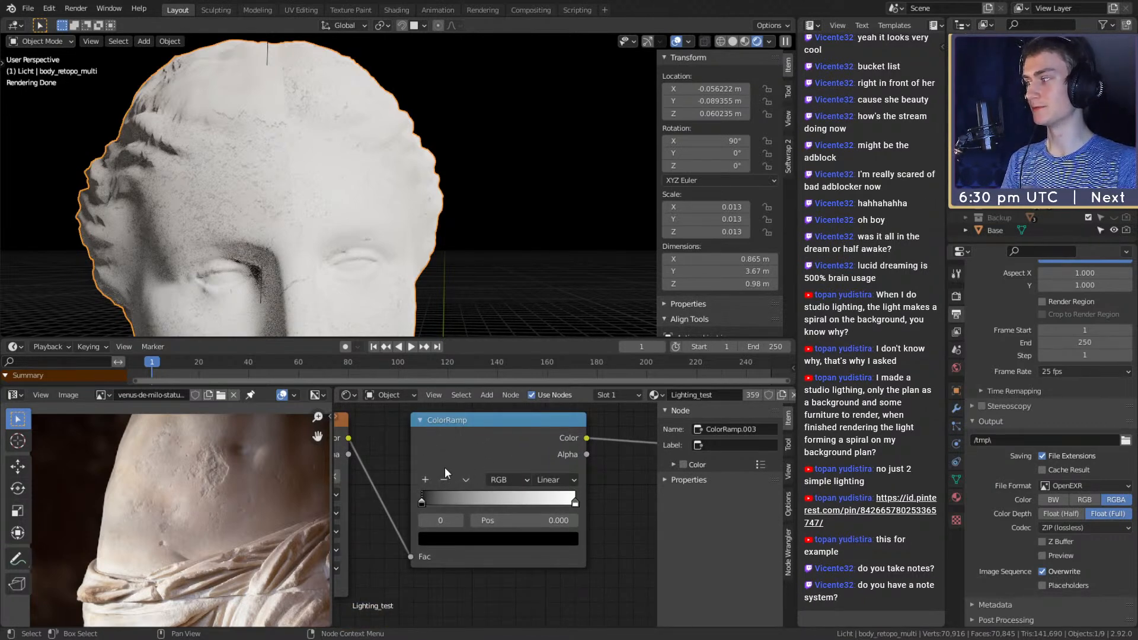
scroll(578, 504, down, 6)
middle_drag(552, 514, 525, 537)
scroll(503, 510, down, 6)
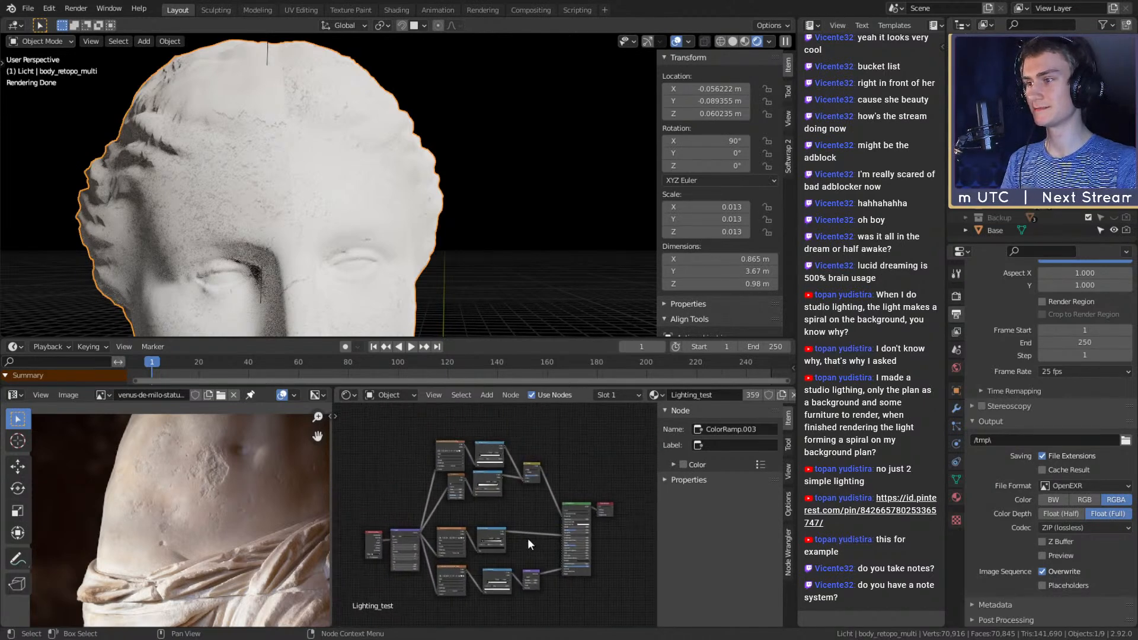
drag(530, 436, 430, 493)
drag(531, 465, 532, 476)
click(543, 468)
scroll(542, 549, up, 7)
middle_drag(542, 549, 551, 506)
scroll(453, 489, down, 3)
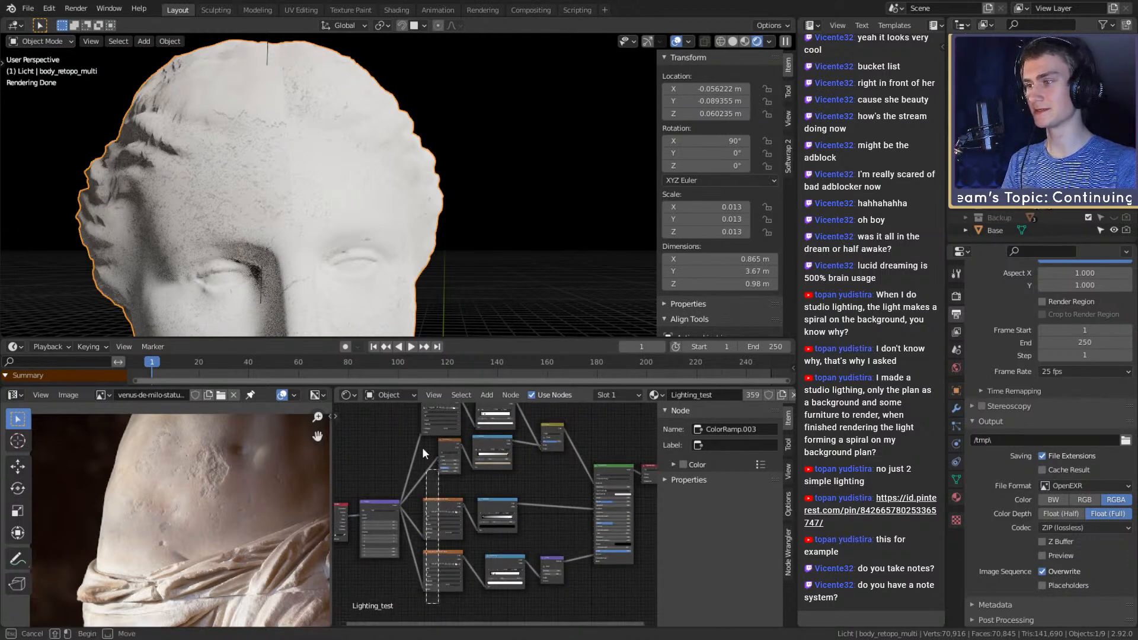
Examine the rendered marble surface on the whole figure and close up on the face
middle_drag(388, 240, 461, 232)
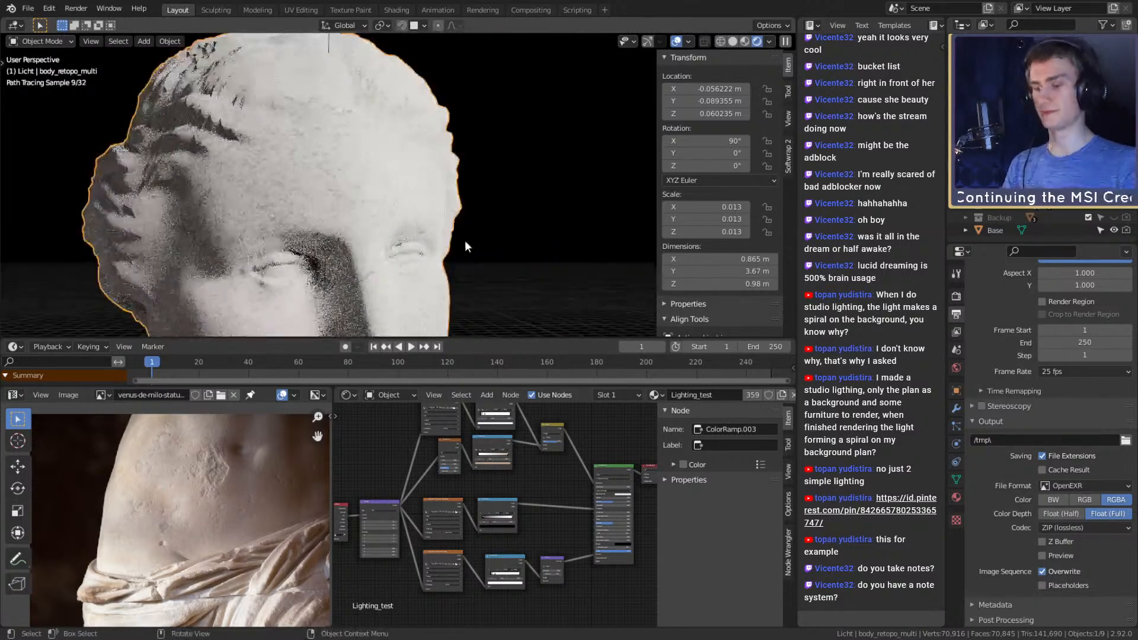
scroll(465, 240, down, 6)
scroll(459, 237, up, 3)
scroll(459, 237, down, 3)
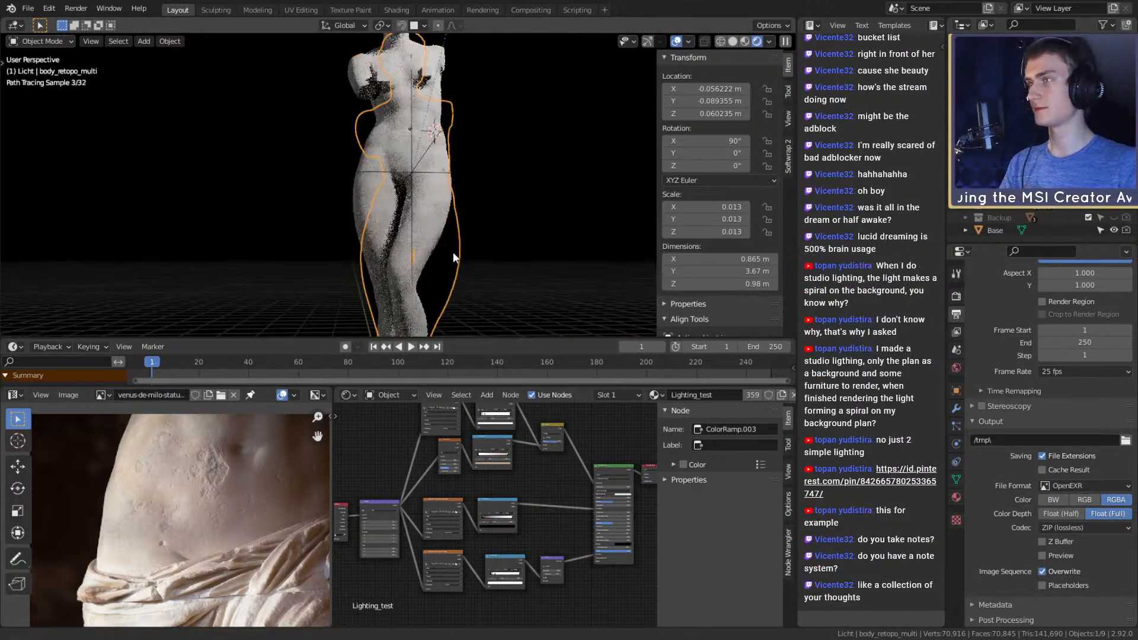
scroll(432, 151, up, 5)
scroll(464, 229, up, 5)
shift+middle_drag(465, 192, 404, 227)
scroll(428, 226, up, 3)
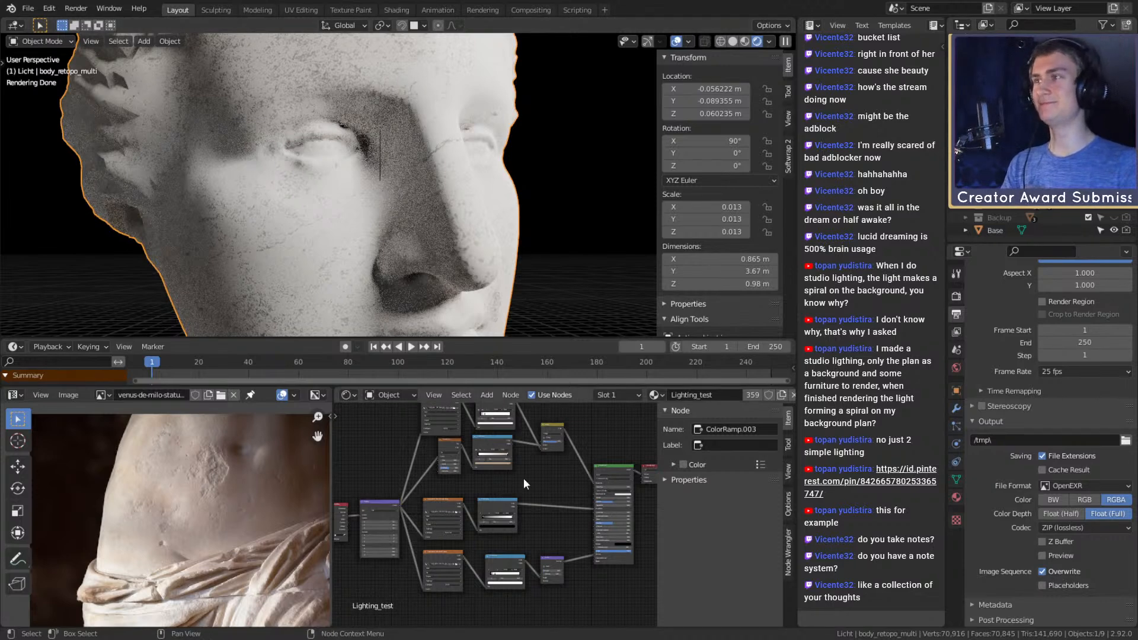
scroll(595, 500, down, 2)
drag(549, 424, 455, 493)
drag(541, 463, 543, 478)
click(554, 476)
scroll(553, 535, up, 6)
middle_drag(552, 536, 529, 544)
scroll(532, 503, up, 4)
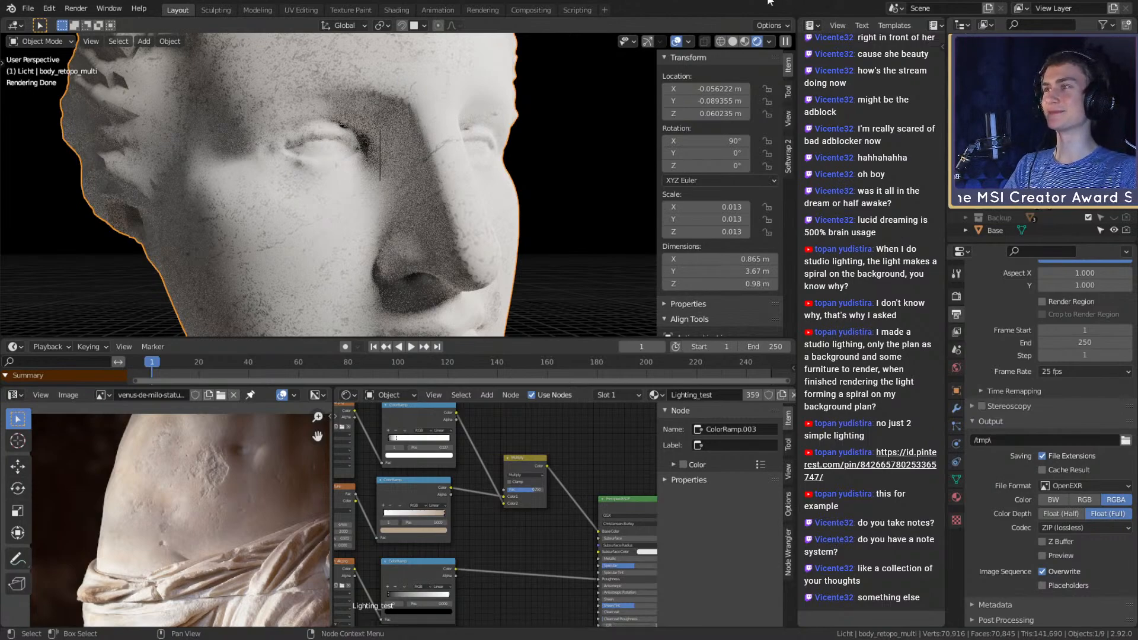
Inspect the stains and relief on the torso up close in the rendered viewport
mouse_move(512, 227)
middle_down()
mouse_move(498, 228)
mouse_move(498, 216)
middle_up()
scroll(497, 217, down, 5)
middle_drag(513, 140, 556, 209)
scroll(547, 172, up, 3)
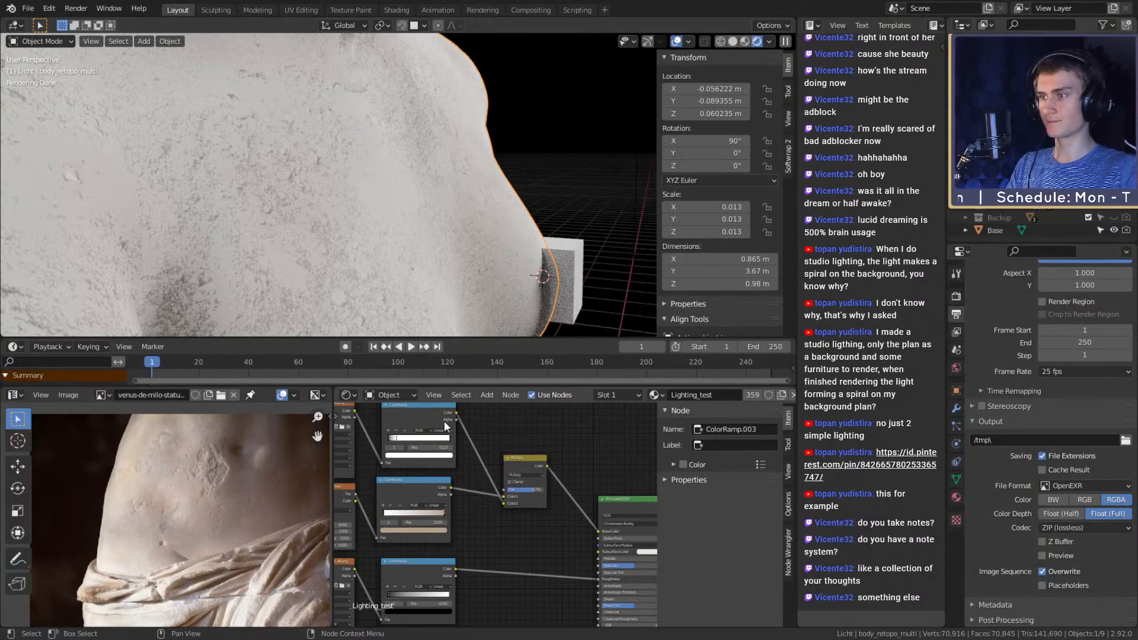
Connect the tan ColorRamp's color straight to the Principled BSDF's Base Color, bypassing the Multiply node
click(440, 495)
drag(451, 488, 599, 532)
key(ctrl+z)
drag(450, 487, 597, 532)
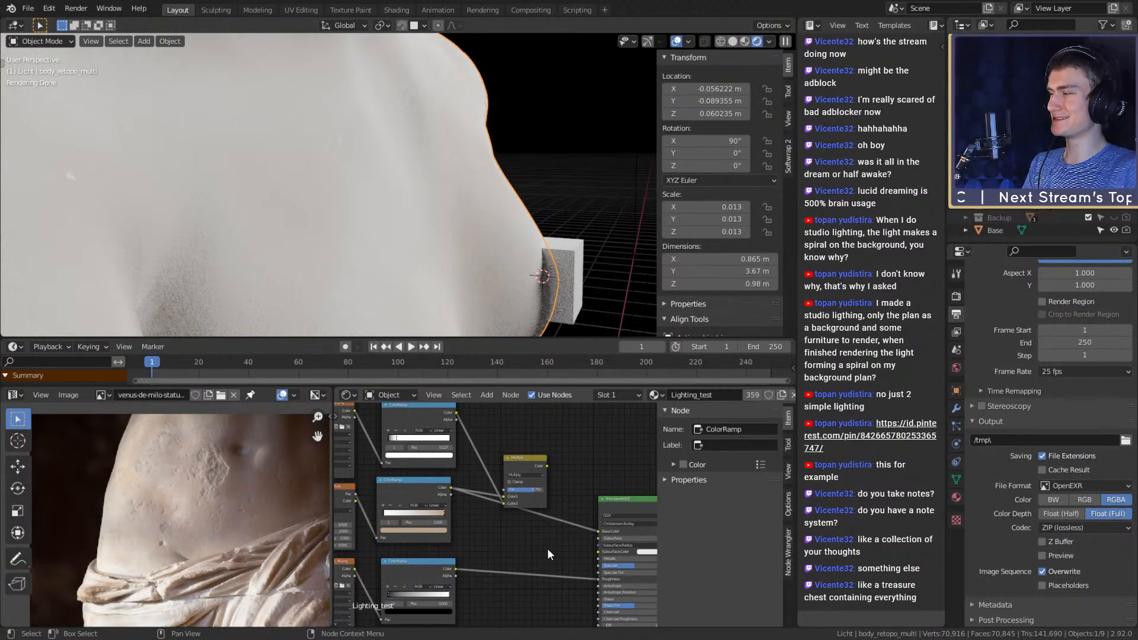
Set the Bump node's strength to 1 and check the relief on the torso
middle_drag(522, 528, 517, 487)
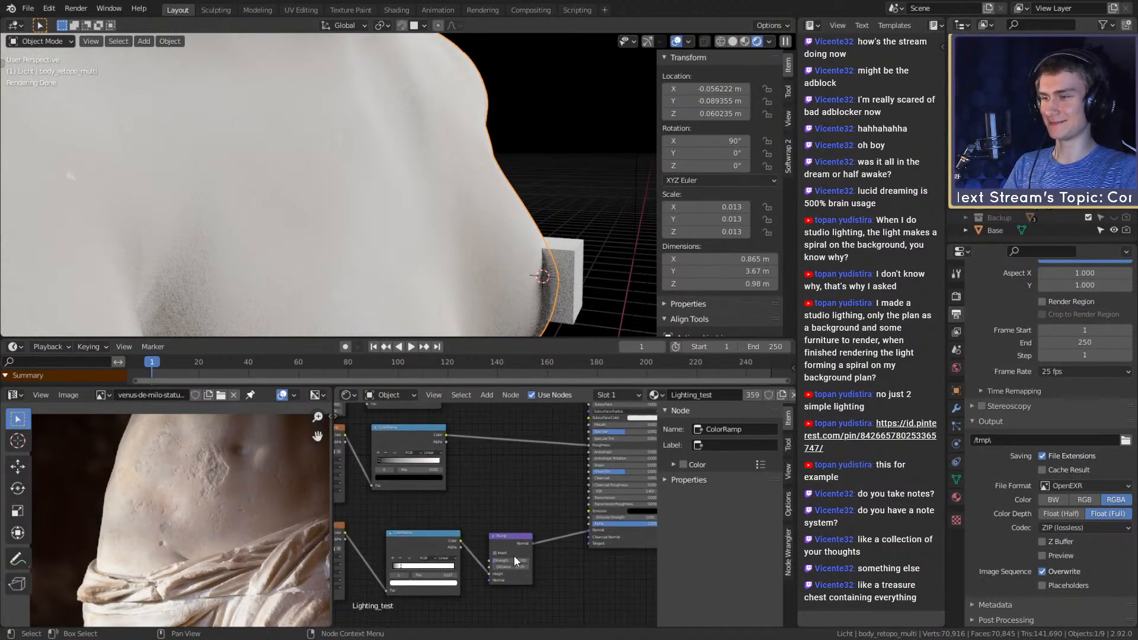
key(Return)
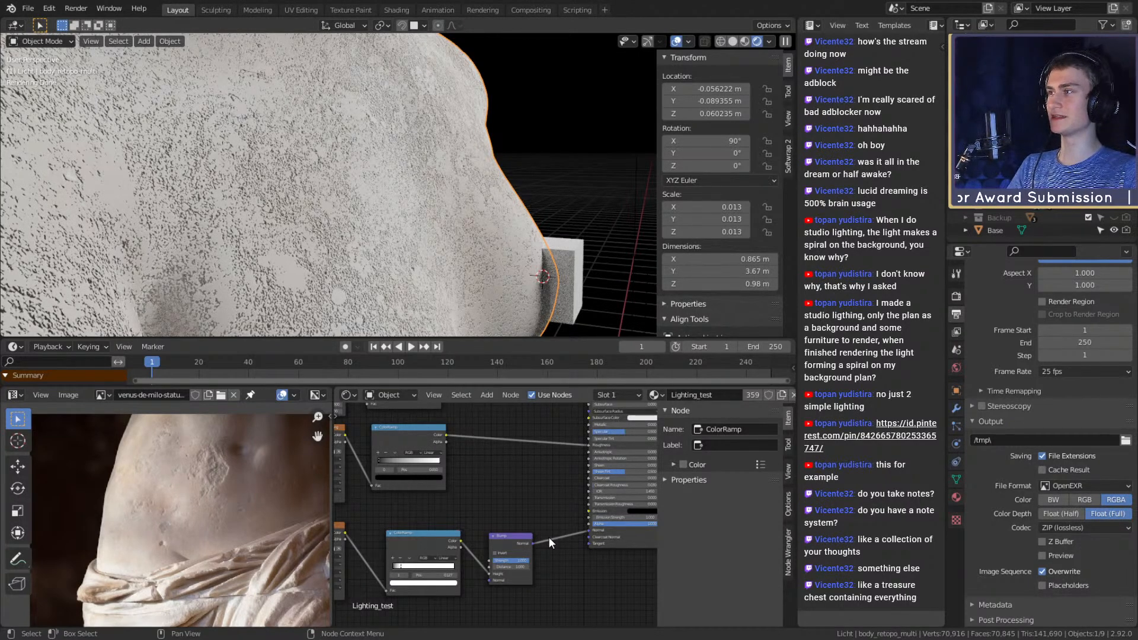
scroll(370, 225, down, 5)
scroll(371, 227, up, 5)
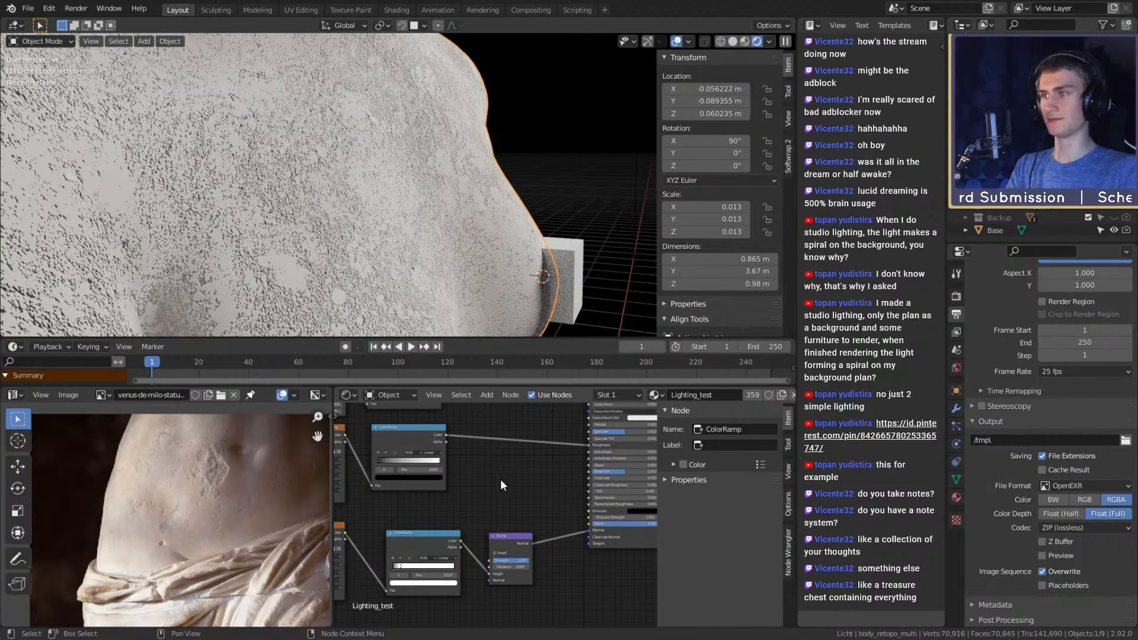
scroll(521, 518, up, 4)
scroll(490, 483, down, 5)
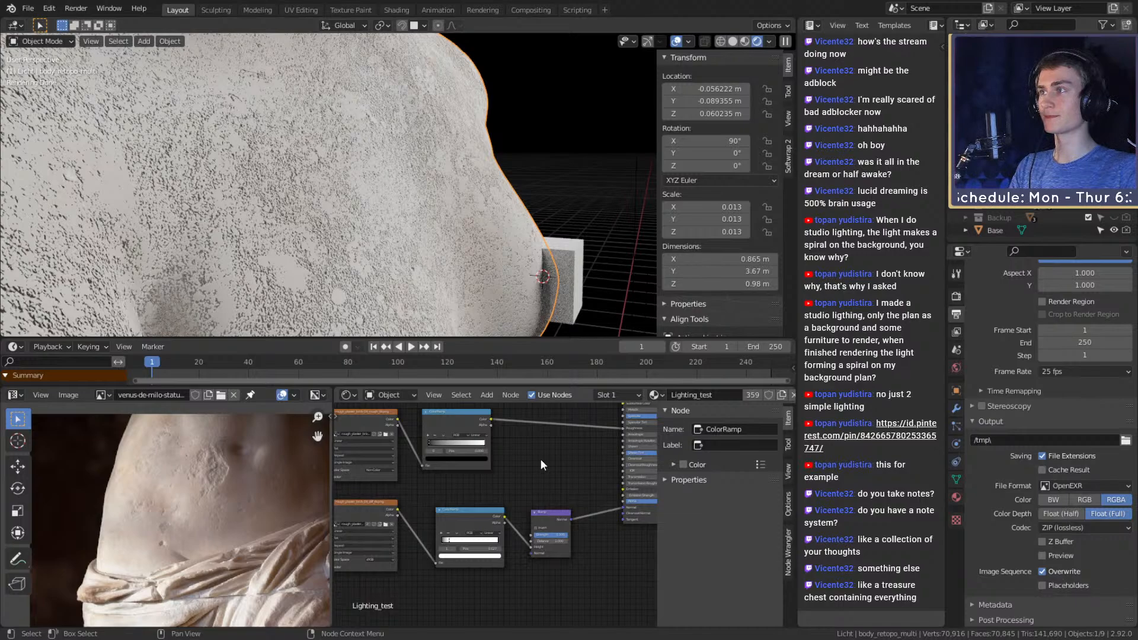
scroll(407, 243, down, 4)
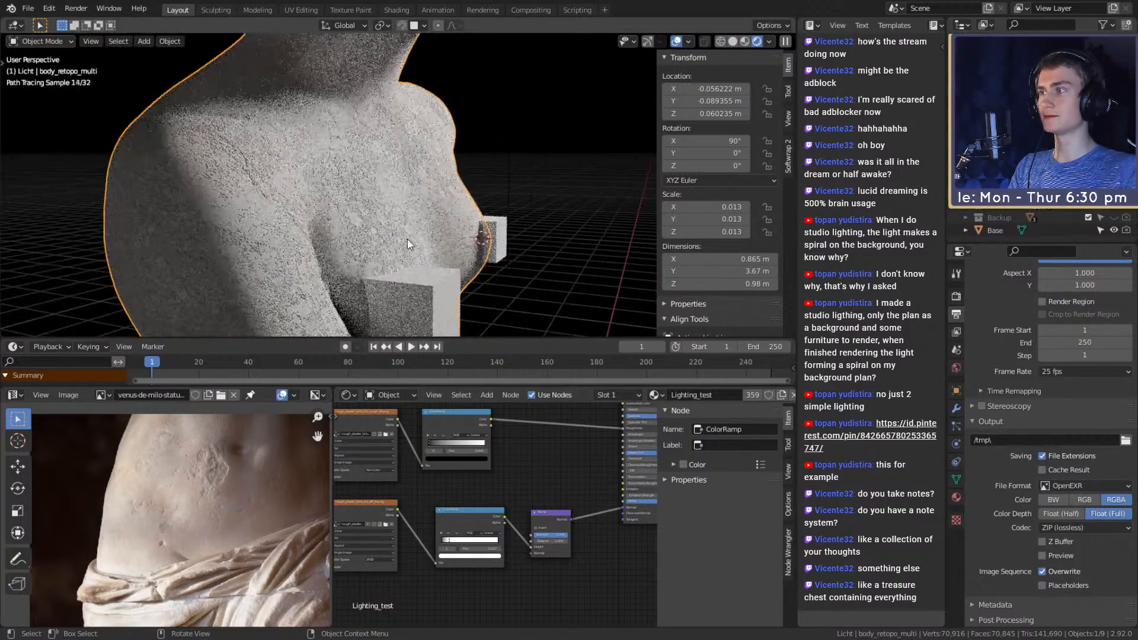
scroll(407, 243, up, 3)
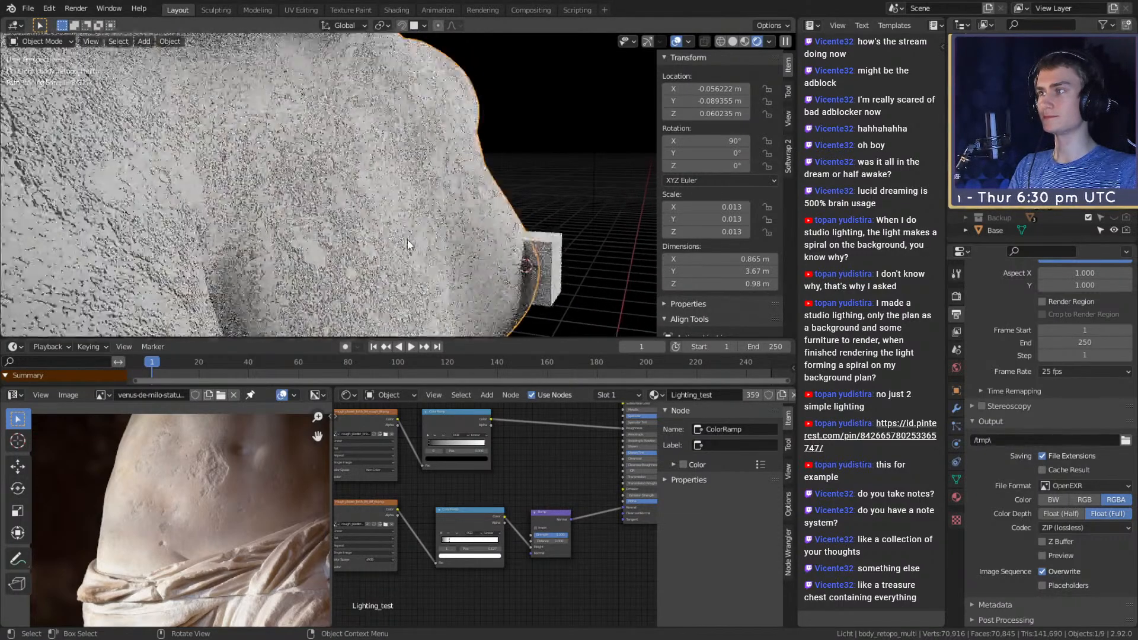
Delete the unused Multiply node together with the stain image texture and ColorRamp that fed it
middle_drag(534, 450, 568, 576)
middle_drag(559, 525, 536, 562)
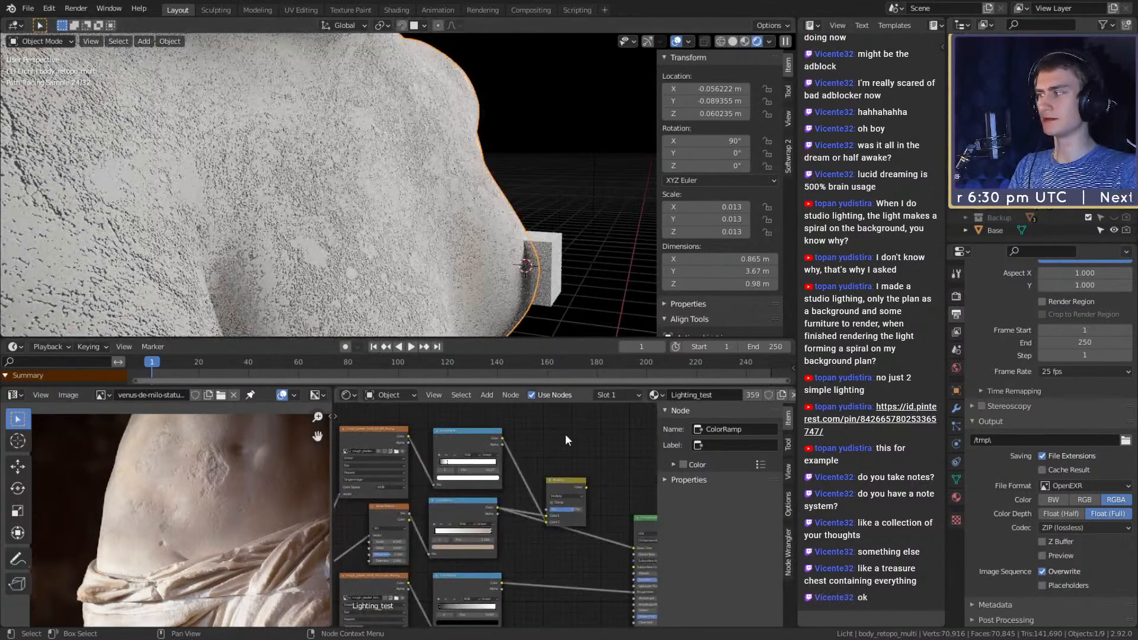
drag(590, 449, 551, 485)
key(x)
drag(555, 427, 400, 452)
key(x)
Set the Bump node's strength to 0.5 and check the torso surface
middle_drag(526, 543, 554, 453)
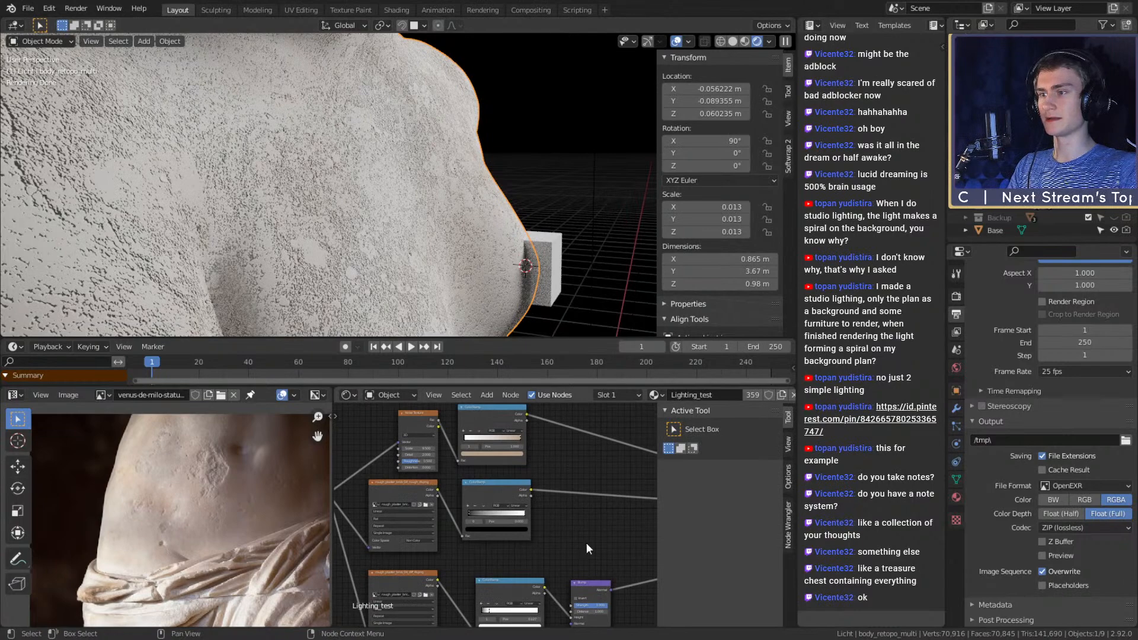
middle_drag(586, 548, 581, 467)
scroll(586, 521, up, 5)
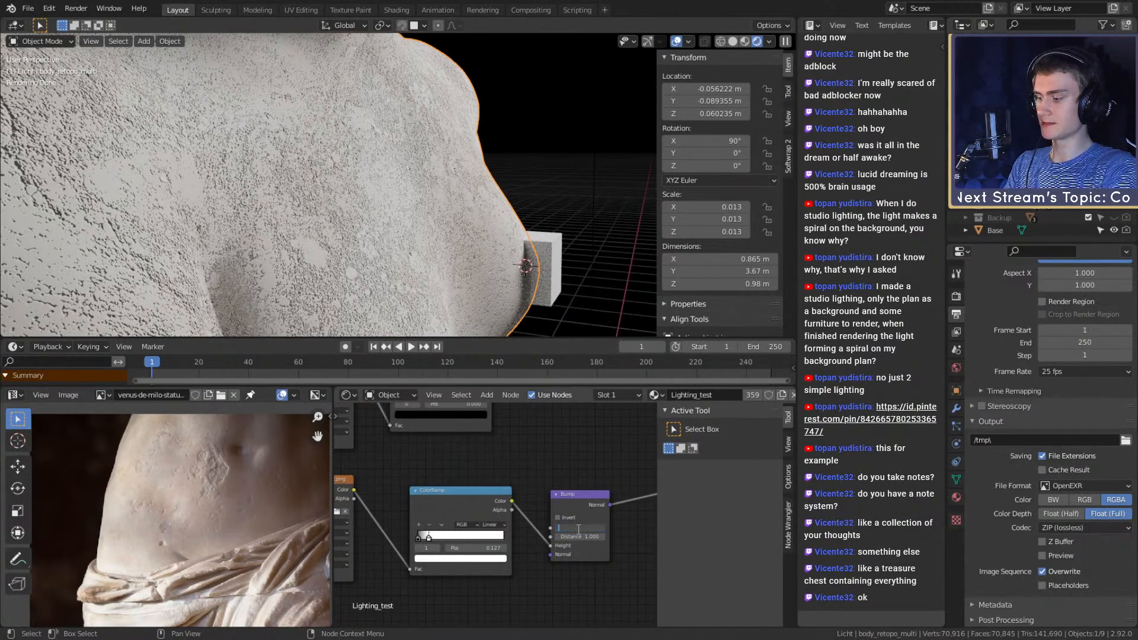
text(.5)
key(Return)
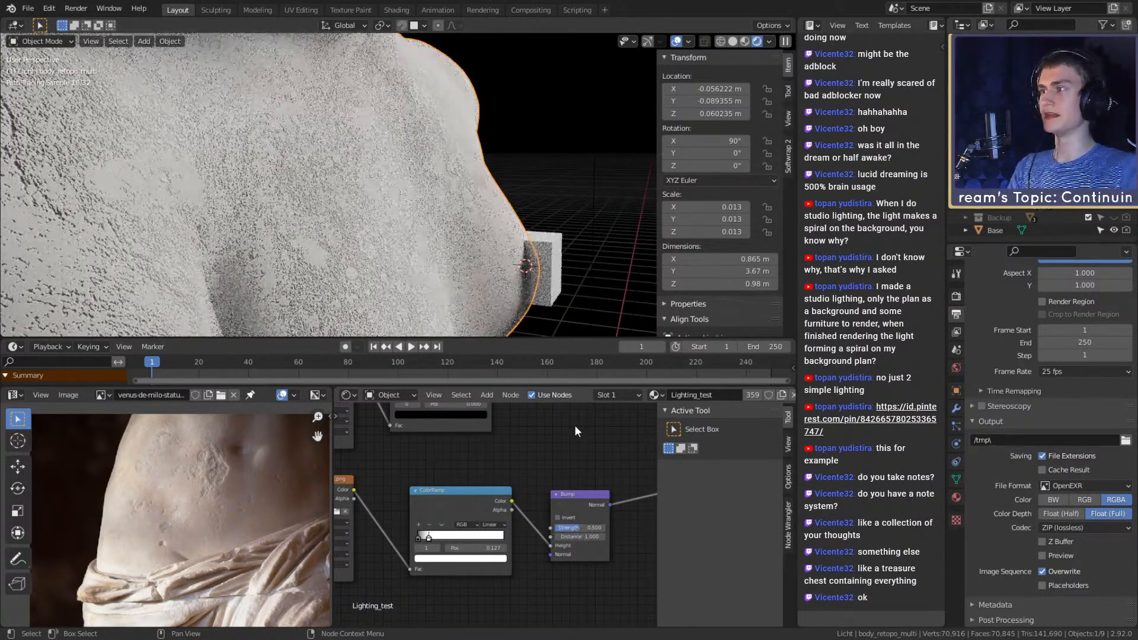
middle_drag(456, 222, 406, 211)
Set the Bump node's strength to 0.25
click(585, 531)
text(.)
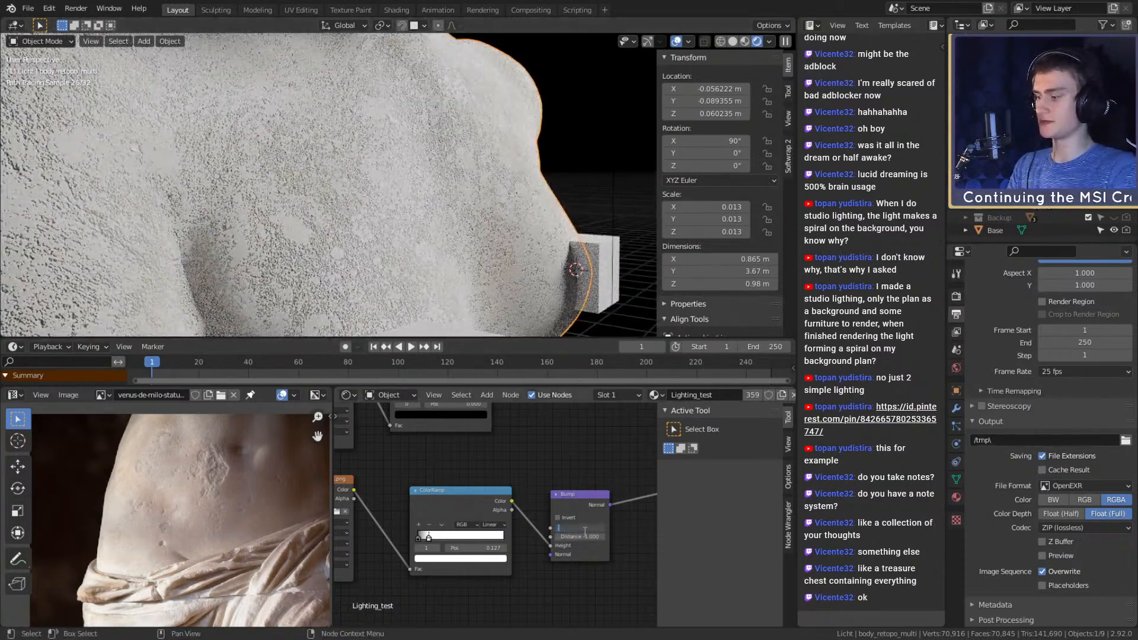
text(25)
key(Return)
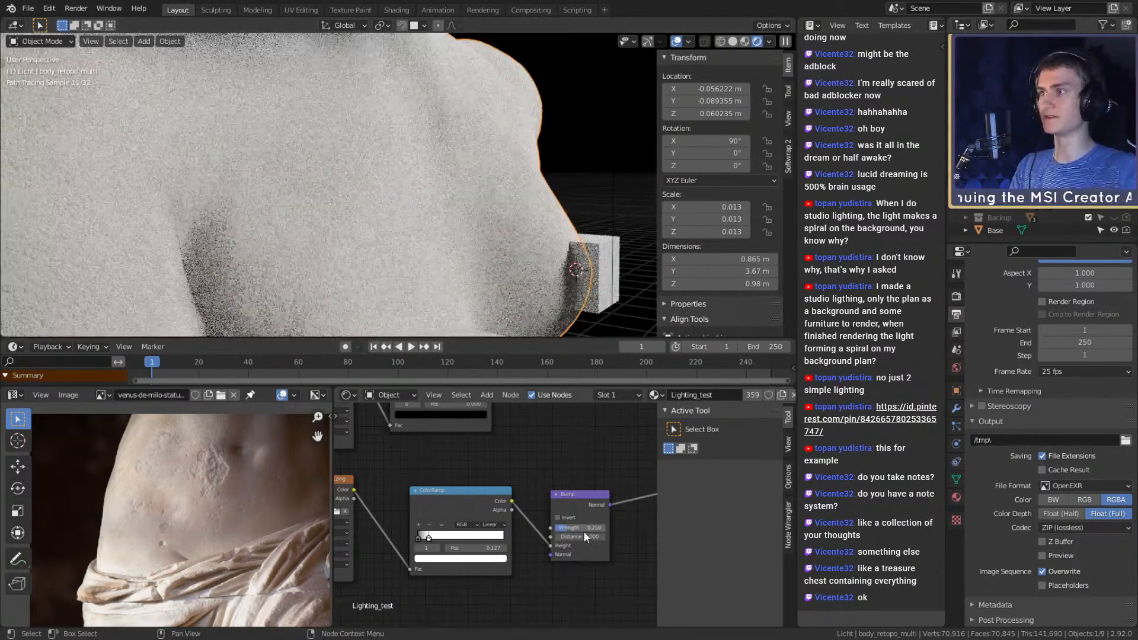
Examine the bump relief in the rendered view on the chest, shoulders and face
scroll(462, 186, down, 4)
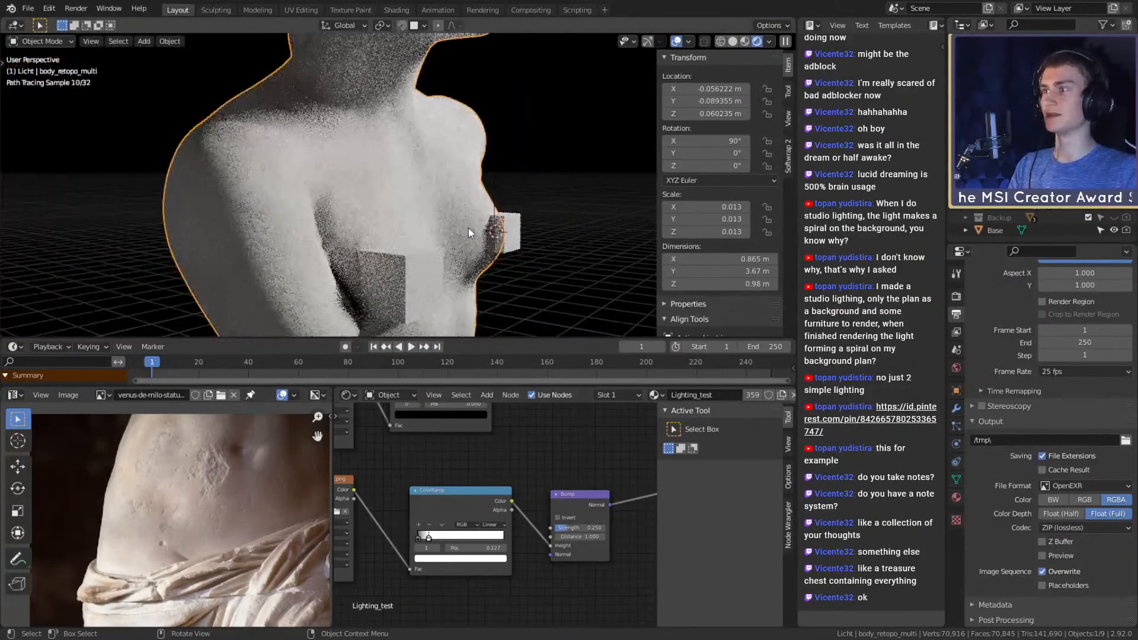
shift+middle_drag(429, 205, 496, 196)
scroll(474, 191, up, 3)
scroll(497, 197, up, 2)
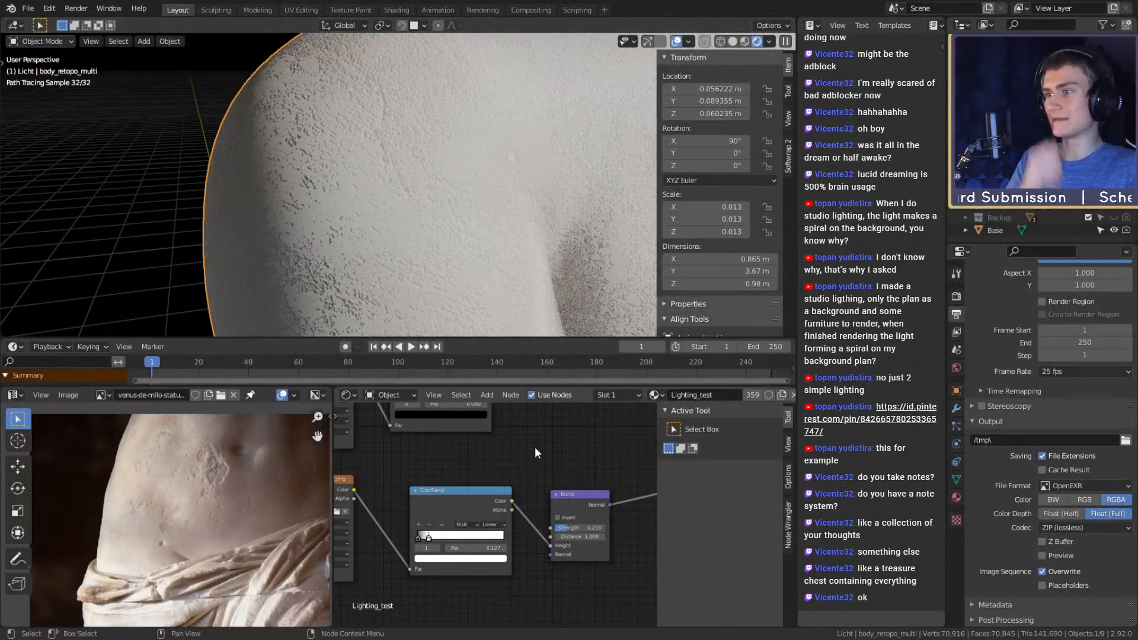
scroll(537, 450, down, 2)
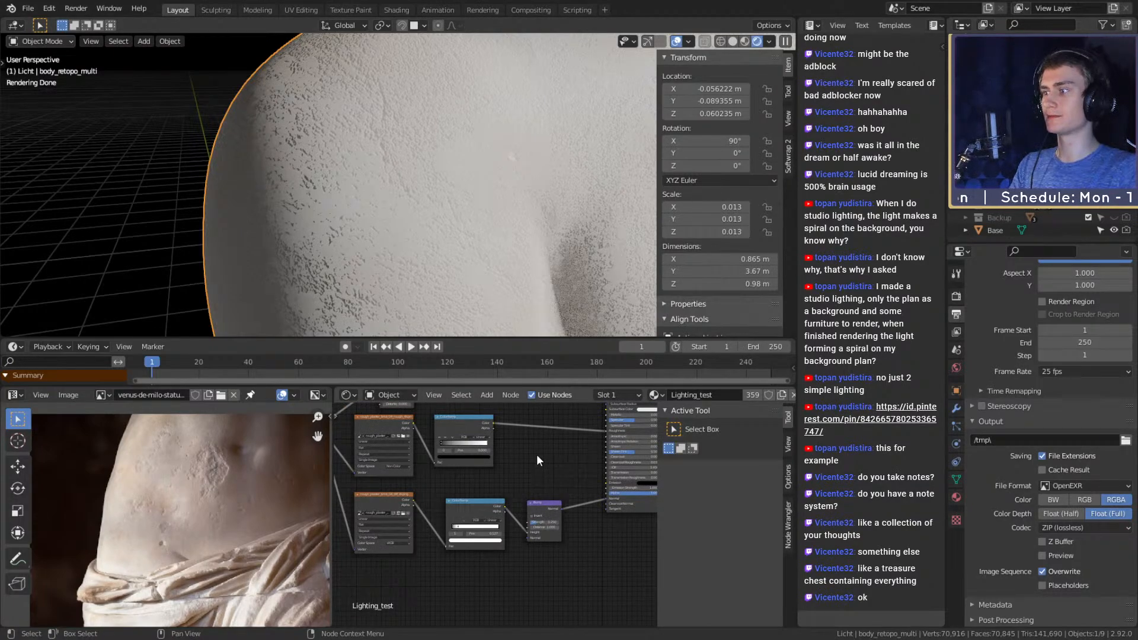
scroll(533, 229, down, 6)
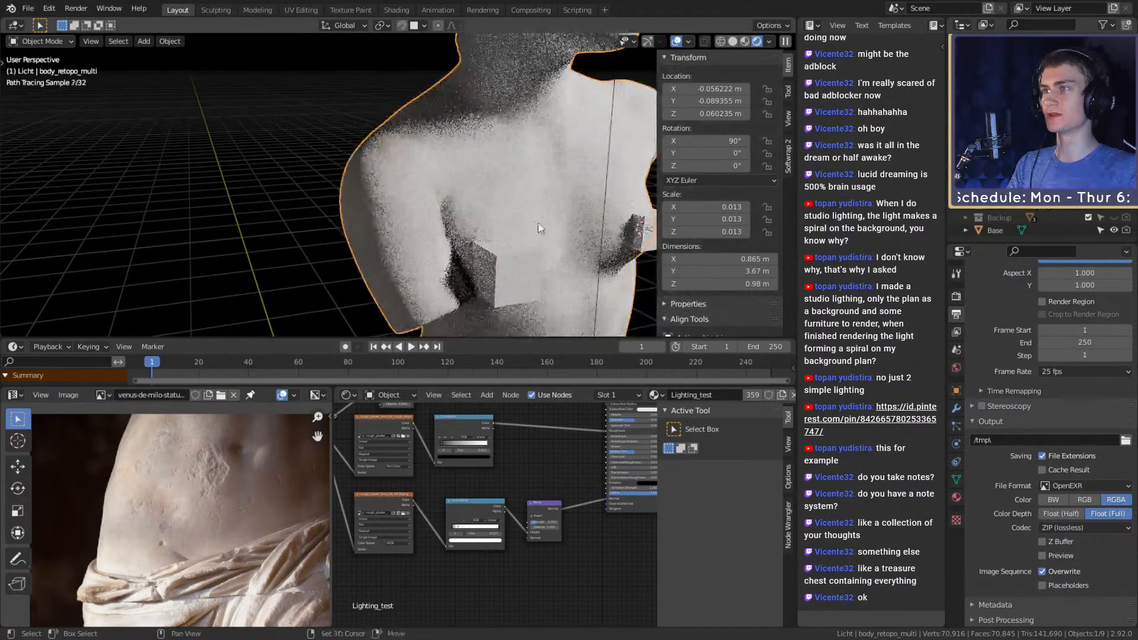
shift+middle_drag(532, 229, 479, 214)
scroll(498, 201, up, 5)
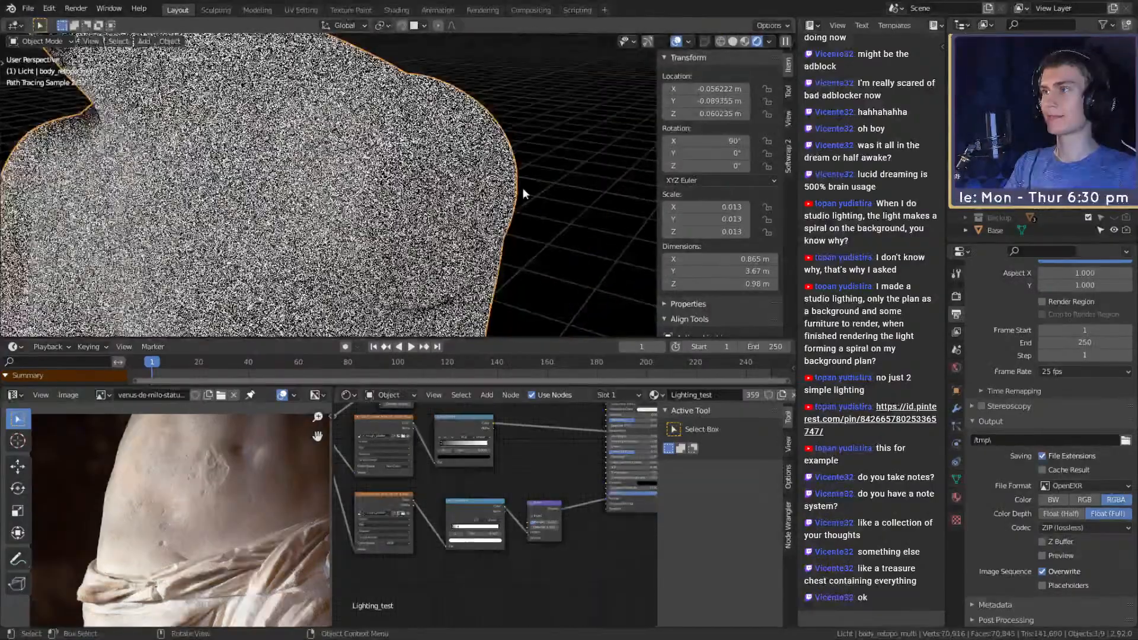
mouse_move(473, 166)
shift+middle_down()
mouse_move(539, 279)
mouse_move(542, 252)
shift+middle_up()
scroll(481, 153, up, 3)
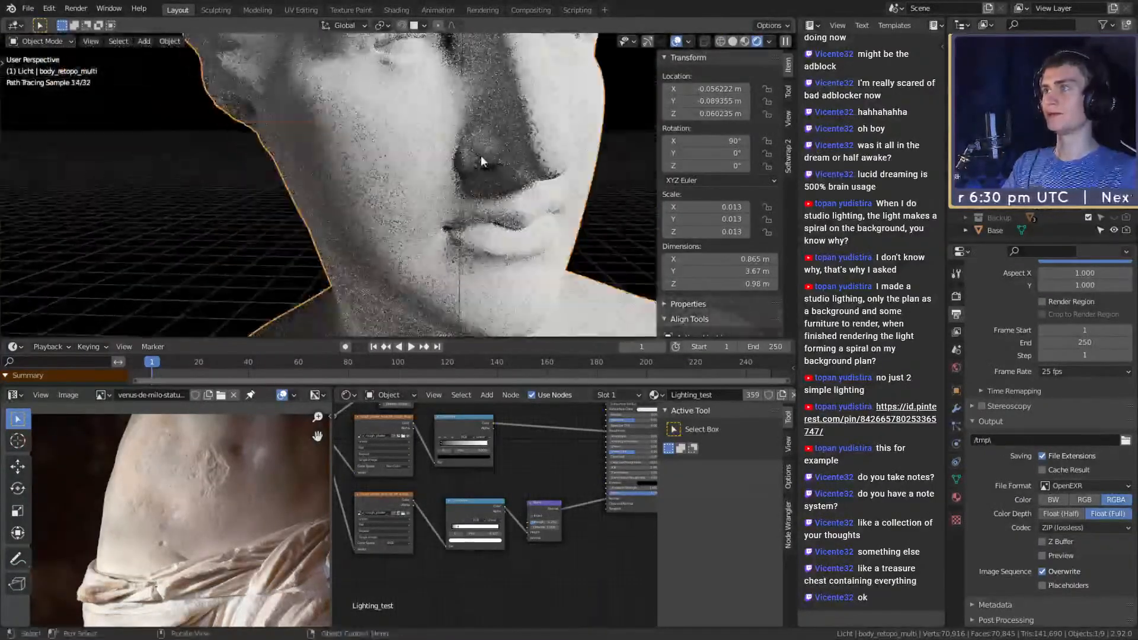
scroll(474, 151, up, 3)
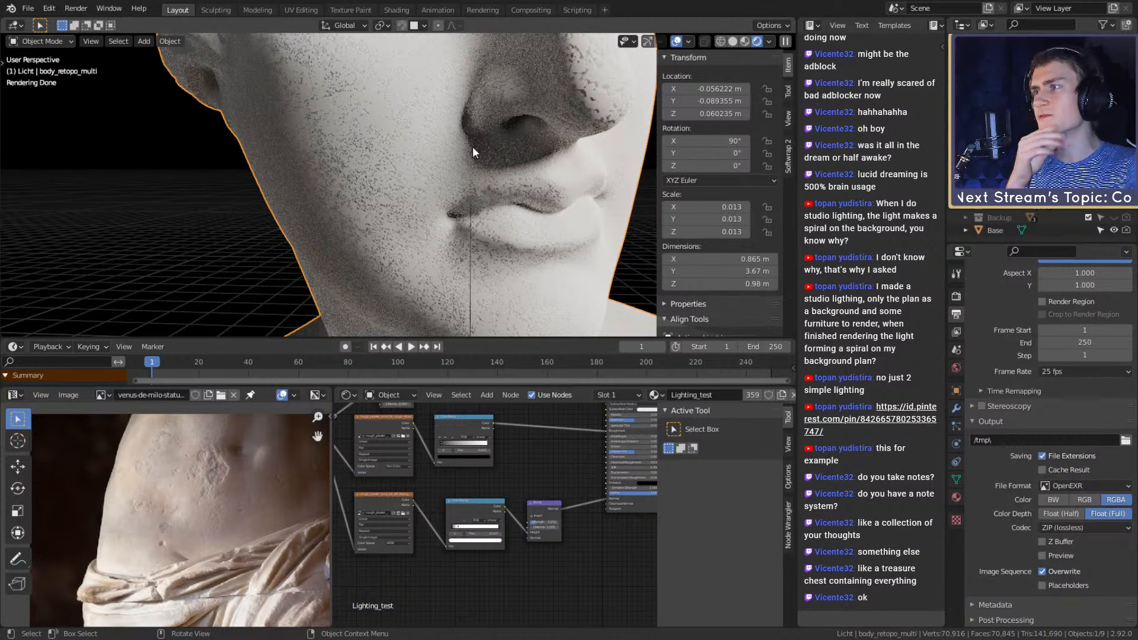
Move the white stop of the ColorRamp feeding the Bump node to position 0.114
scroll(500, 522, up, 2)
scroll(493, 580, up, 2)
mouse_move(486, 535)
mouse_down()
mouse_move(519, 535)
mouse_move(472, 537)
mouse_move(482, 535)
mouse_up()
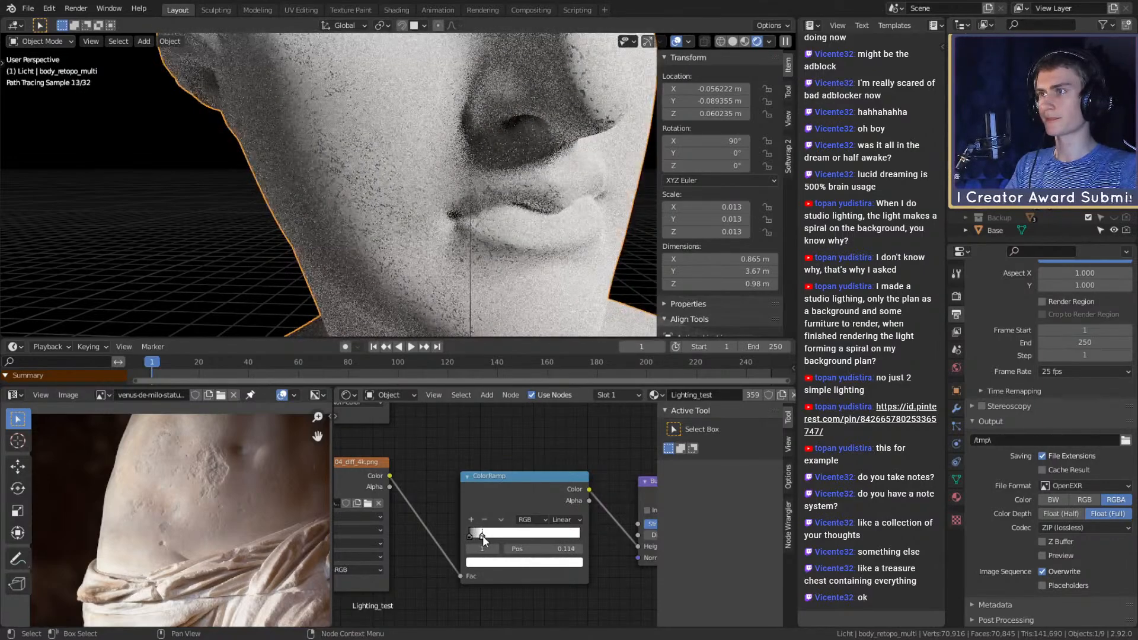
scroll(444, 225, down, 5)
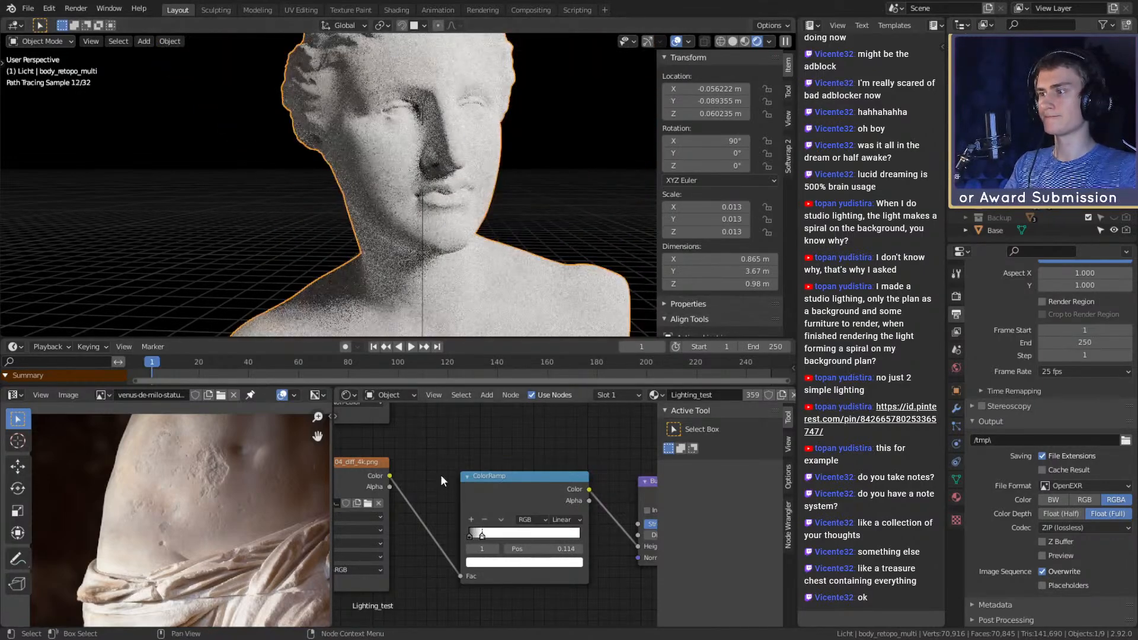
Set the color space of the plaster diffuse texture driving the bump to Non-Color
middle_drag(427, 500, 435, 493)
scroll(504, 486, down, 4)
middle_drag(503, 486, 496, 501)
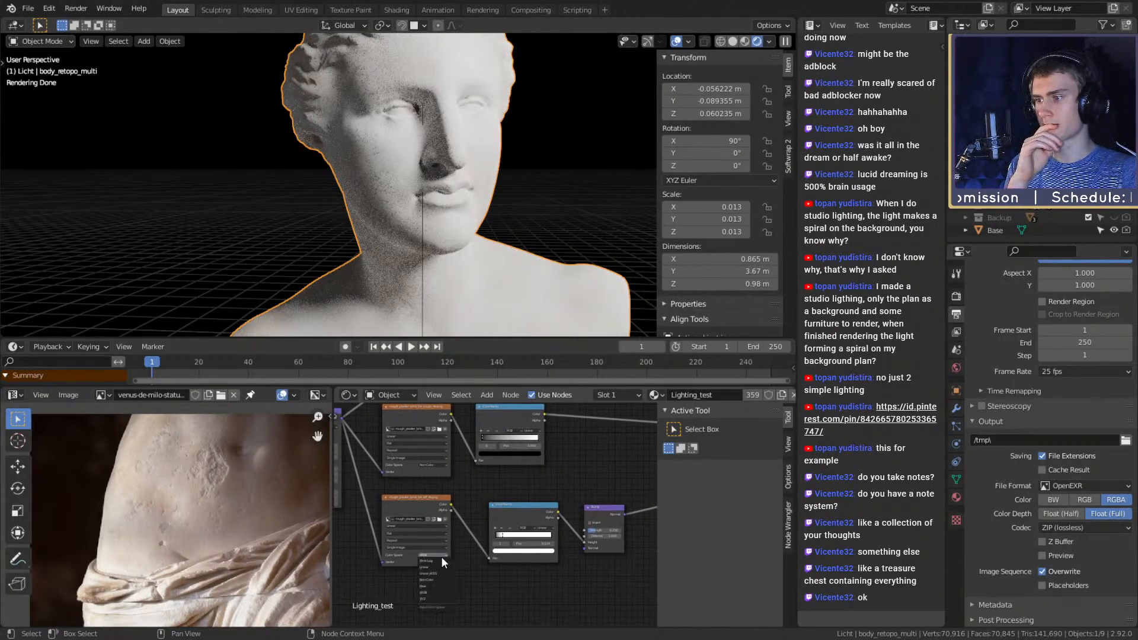
click(433, 579)
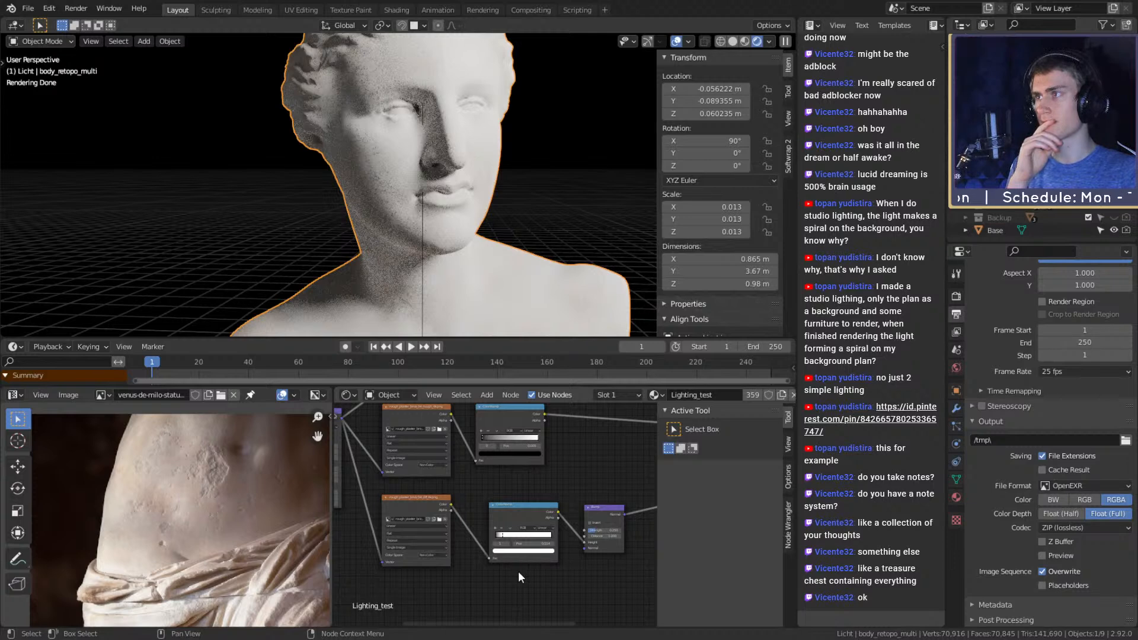
View the shoulders and face in Material Preview shading, and return to Rendered shading
scroll(548, 445, down, 4)
middle_drag(571, 472, 454, 511)
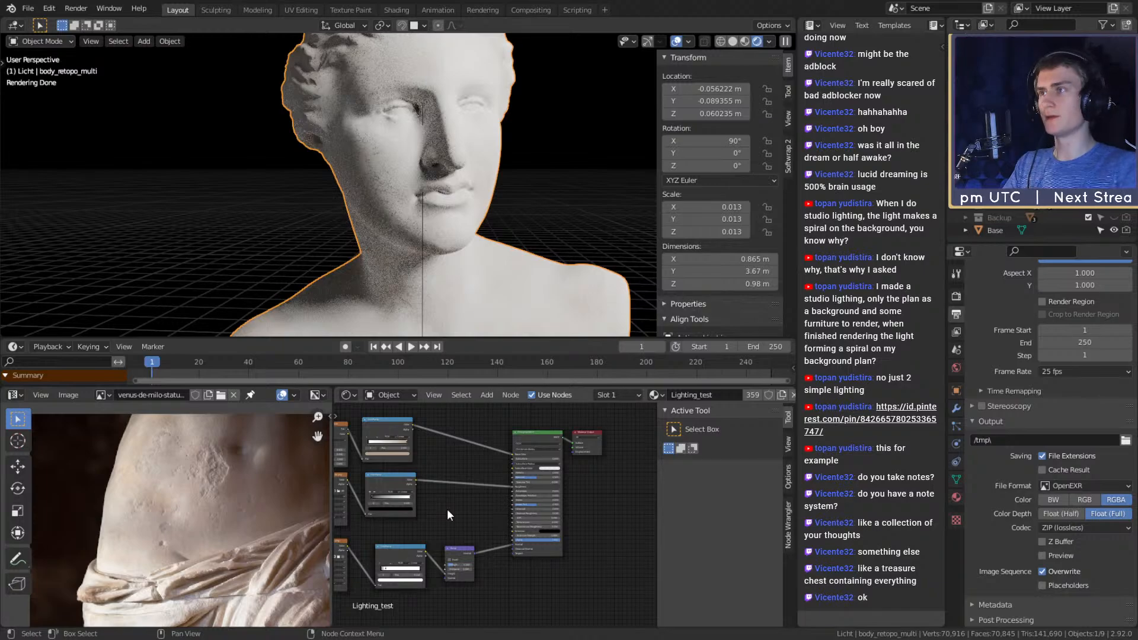
mouse_move(394, 166)
middle_down()
mouse_move(475, 225)
mouse_move(439, 232)
middle_up()
key(z)
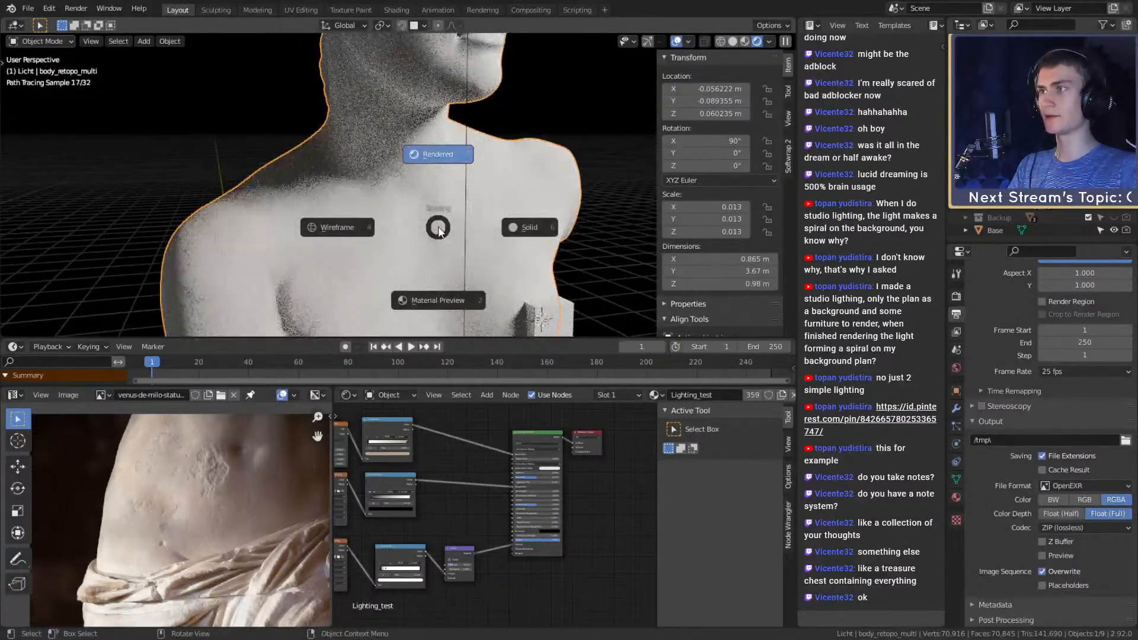
click(442, 294)
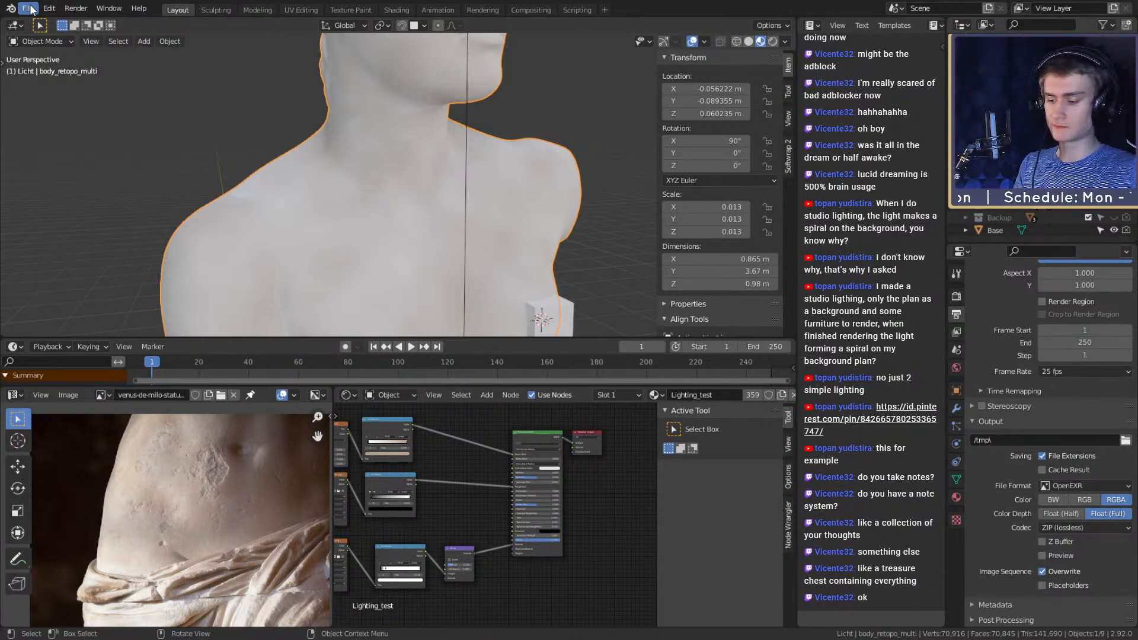
mouse_move(443, 202)
middle_down()
mouse_move(405, 179)
mouse_move(500, 175)
mouse_move(479, 155)
mouse_move(468, 171)
mouse_move(488, 158)
mouse_move(465, 188)
mouse_move(442, 172)
mouse_move(528, 229)
mouse_move(452, 226)
mouse_move(405, 243)
mouse_move(442, 193)
mouse_move(430, 256)
mouse_move(518, 201)
mouse_move(553, 205)
mouse_move(474, 270)
mouse_move(467, 247)
mouse_move(500, 224)
middle_up()
scroll(442, 194, down, 4)
scroll(436, 201, up, 3)
scroll(444, 234, up, 2)
key(z)
click(502, 153)
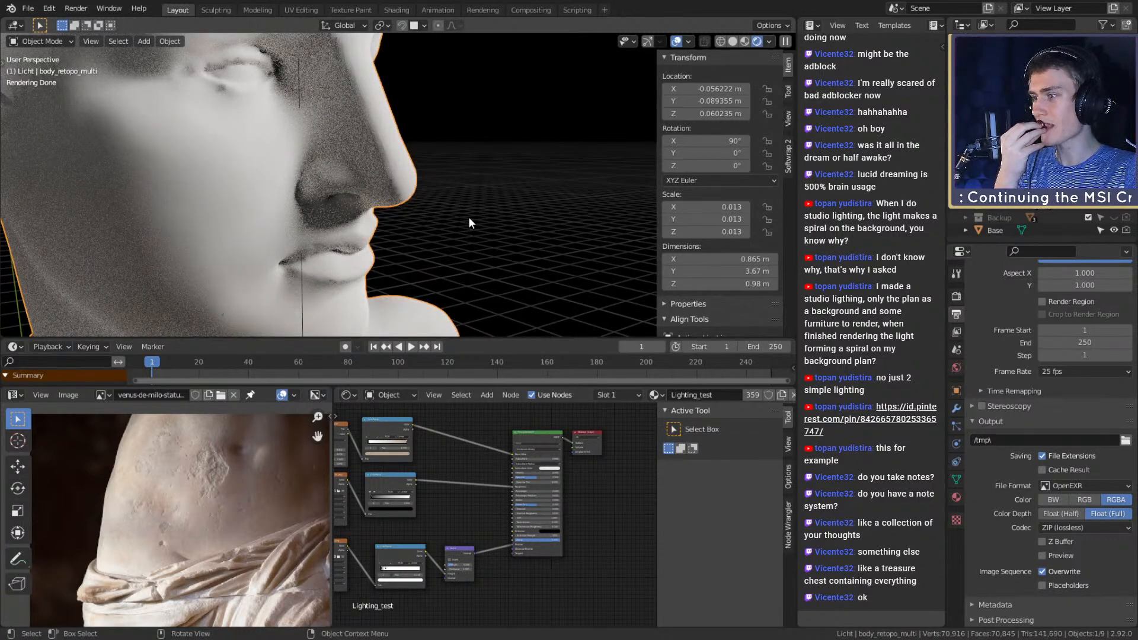
Inspect the rendered surface up close on the chest and around the mouth
shift+middle_drag(424, 259, 457, 121)
scroll(460, 142, down, 5)
shift+middle_drag(466, 207, 499, 166)
scroll(489, 163, up, 8)
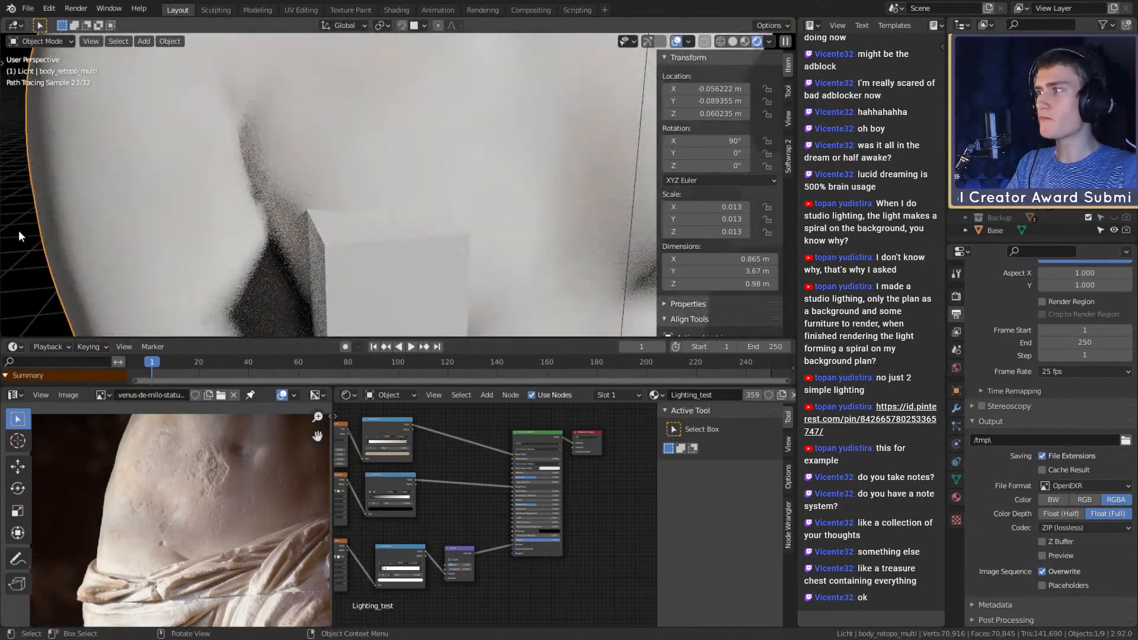
scroll(343, 172, down, 7)
shift+middle_drag(465, 134, 447, 203)
scroll(448, 203, up, 2)
scroll(450, 211, up, 6)
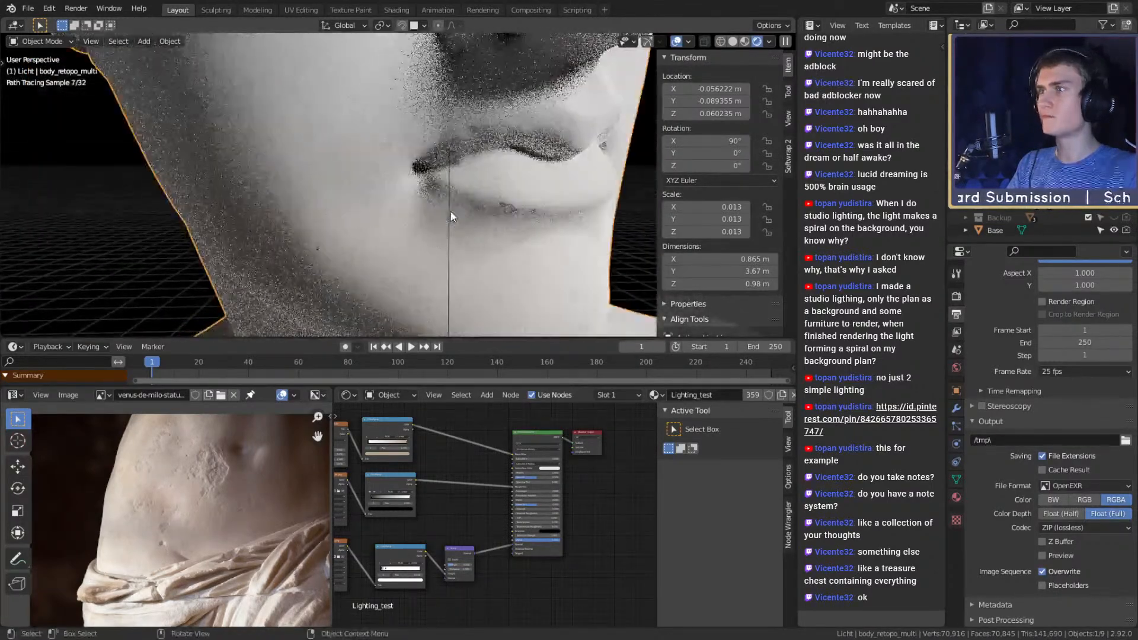
Move the white stop of the bump's ColorRamp to position 0.150
middle_drag(461, 520, 516, 473)
scroll(497, 513, up, 6)
scroll(474, 560, up, 3)
middle_drag(529, 559, 464, 531)
drag(521, 515, 528, 515)
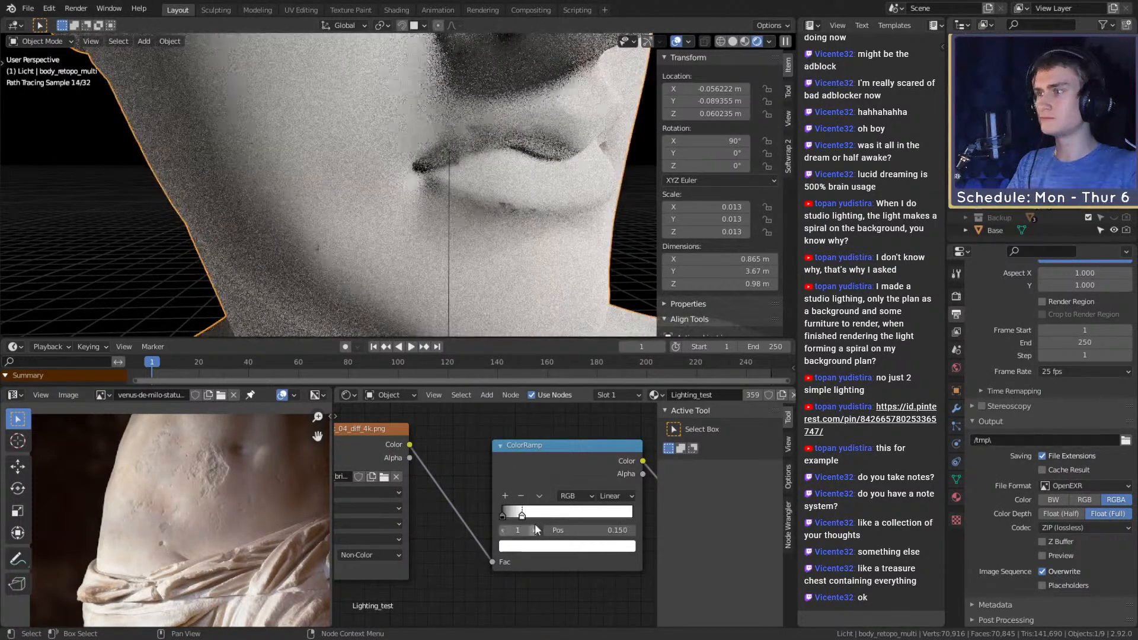
Set the bump's plaster diffuse texture back to sRGB and move its ColorRamp's white stop to position 0.427
middle_drag(527, 515, 606, 510)
click(453, 540)
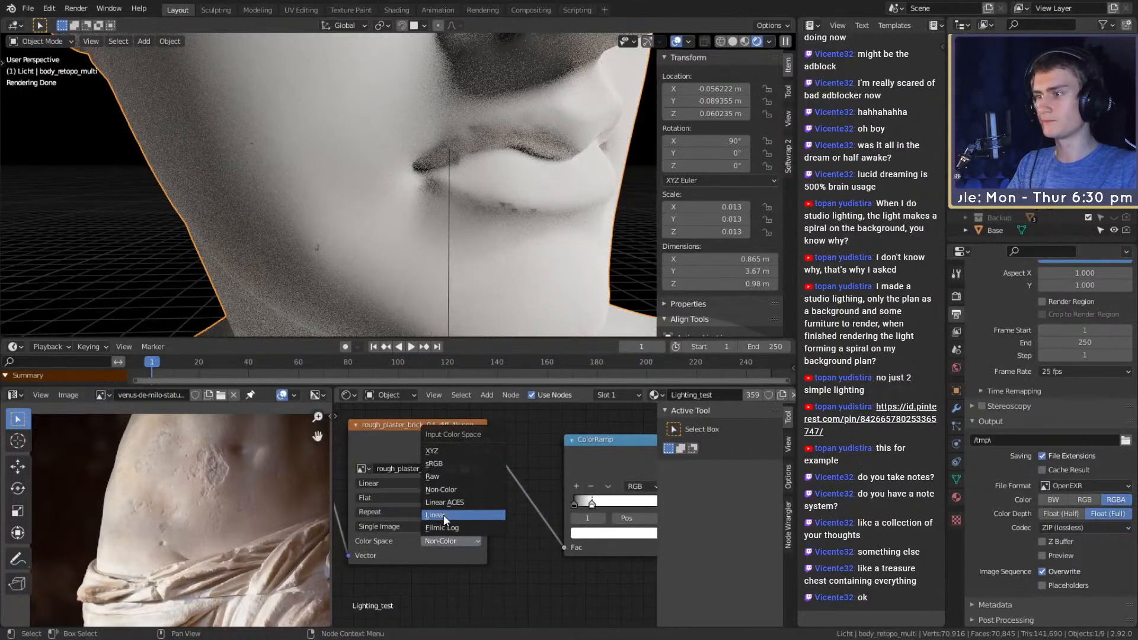
click(441, 463)
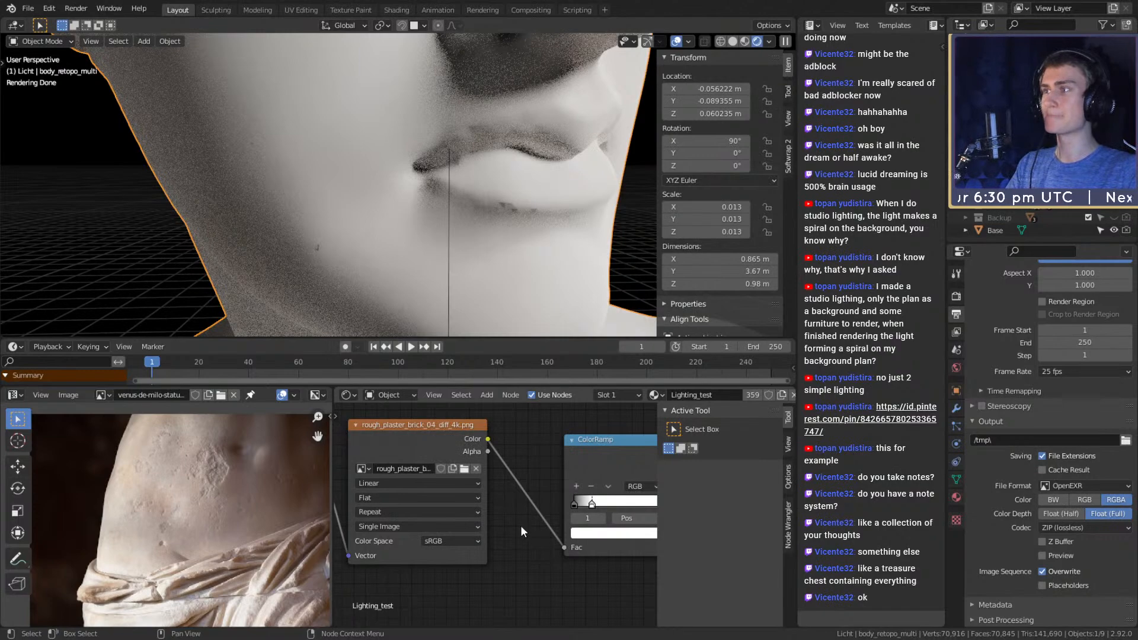
middle_drag(519, 523, 436, 522)
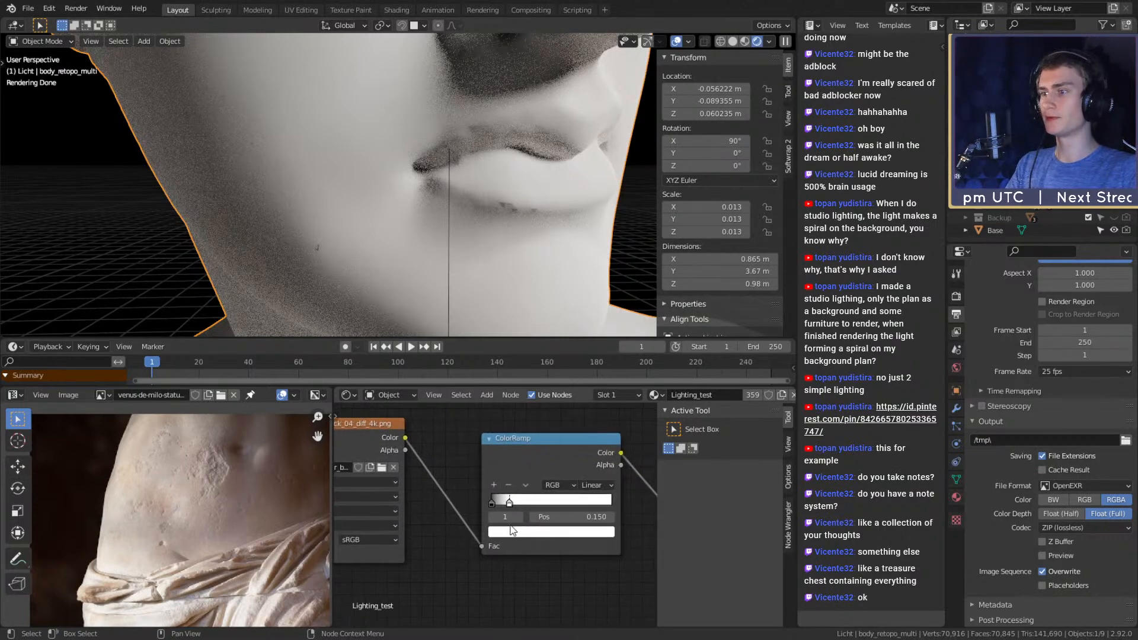
drag(510, 504, 544, 503)
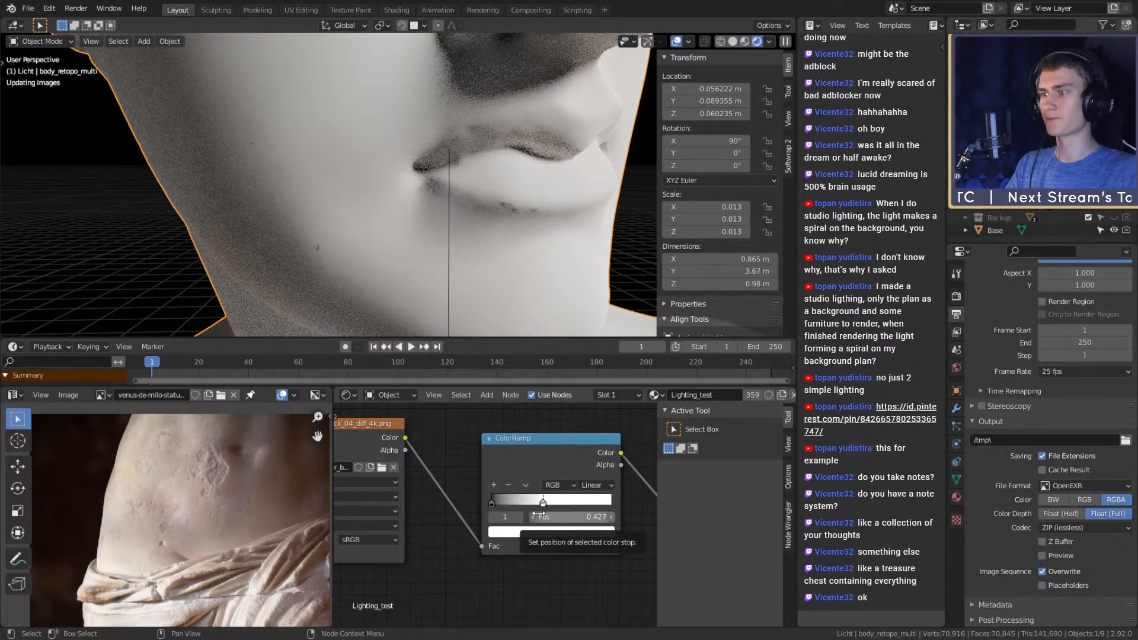
Move the white stop of the bump's ColorRamp to position 0.100
scroll(492, 511, down, 3)
scroll(498, 517, up, 5)
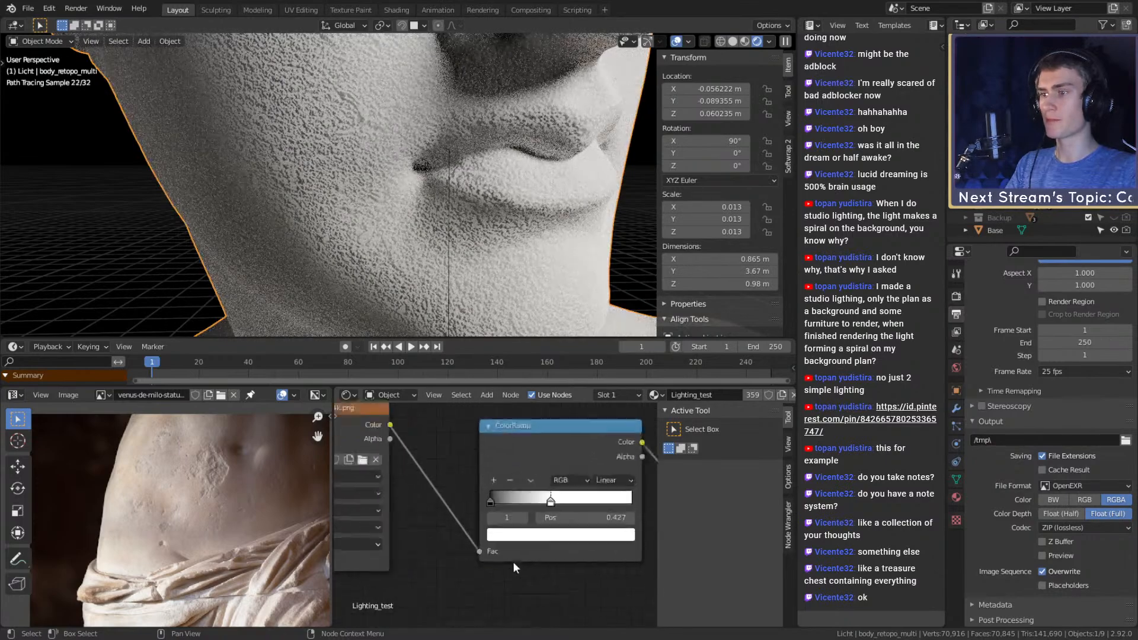
drag(560, 499, 505, 502)
scroll(407, 184, down, 6)
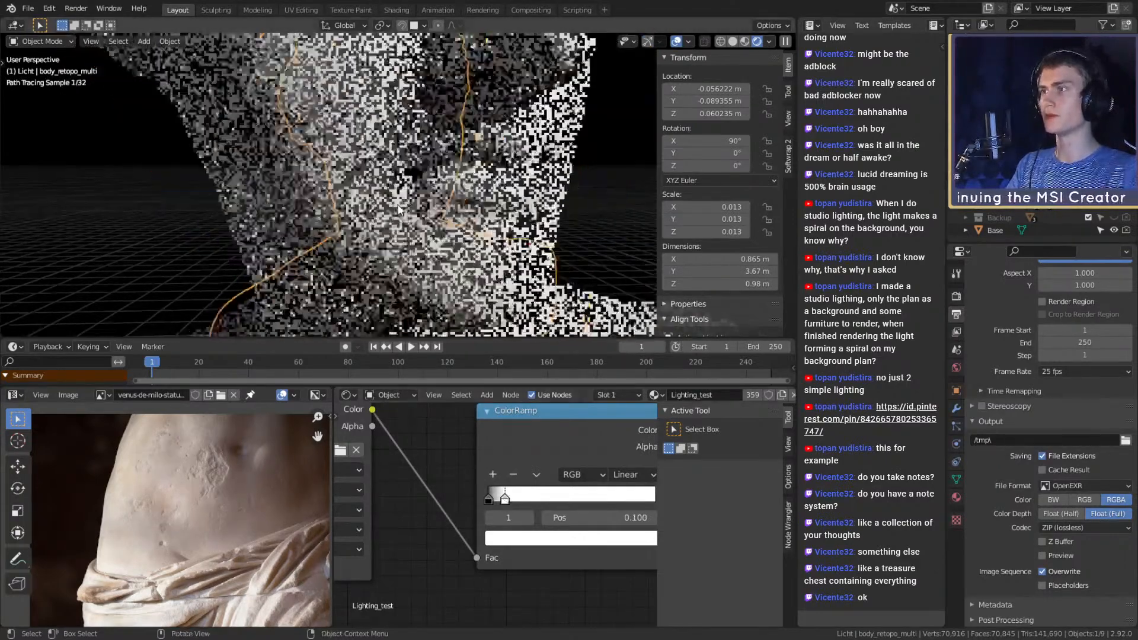
Examine the rendered bump on the shoulders and abdomen and compare it with the marble surface in the reference photo
shift+middle_drag(407, 180, 422, 53)
scroll(453, 215, up, 3)
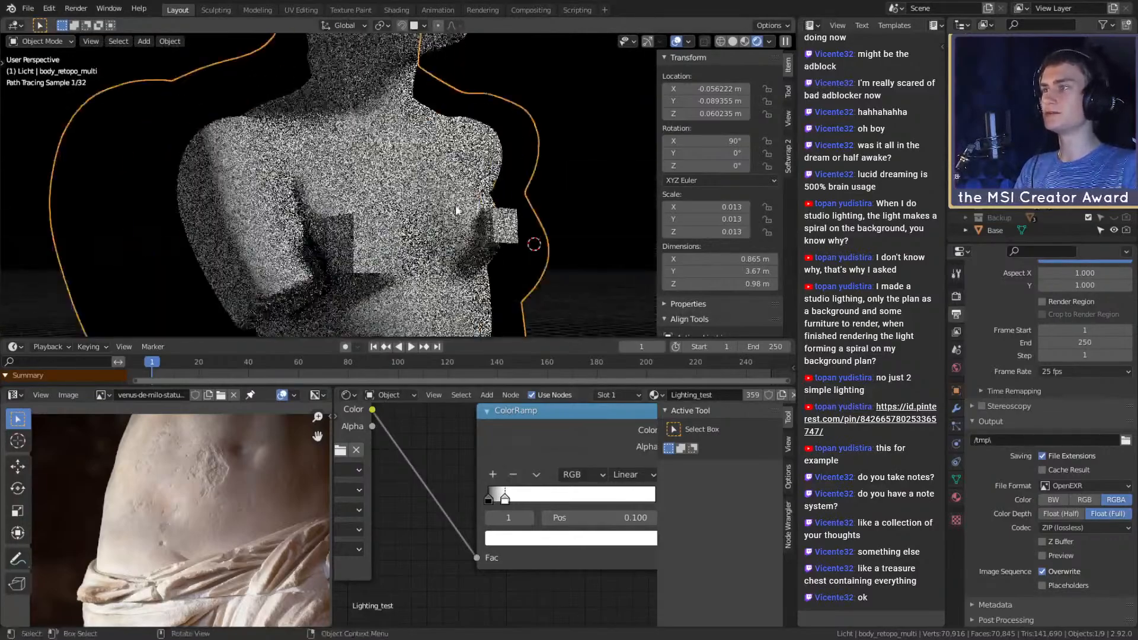
shift+middle_drag(393, 215, 477, 197)
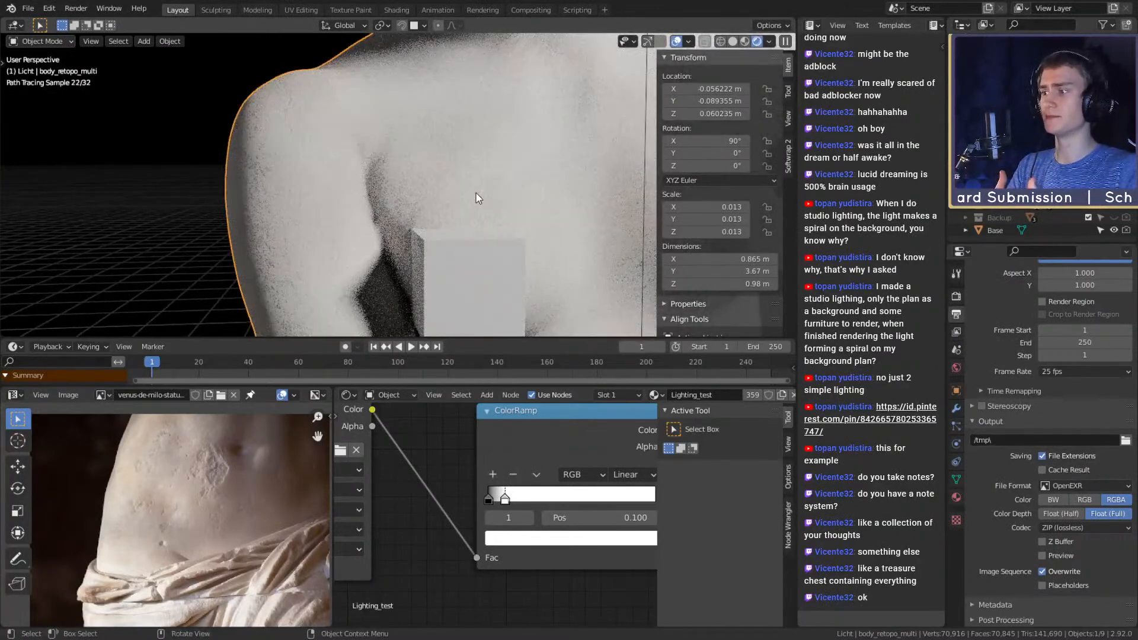
scroll(475, 193, down, 5)
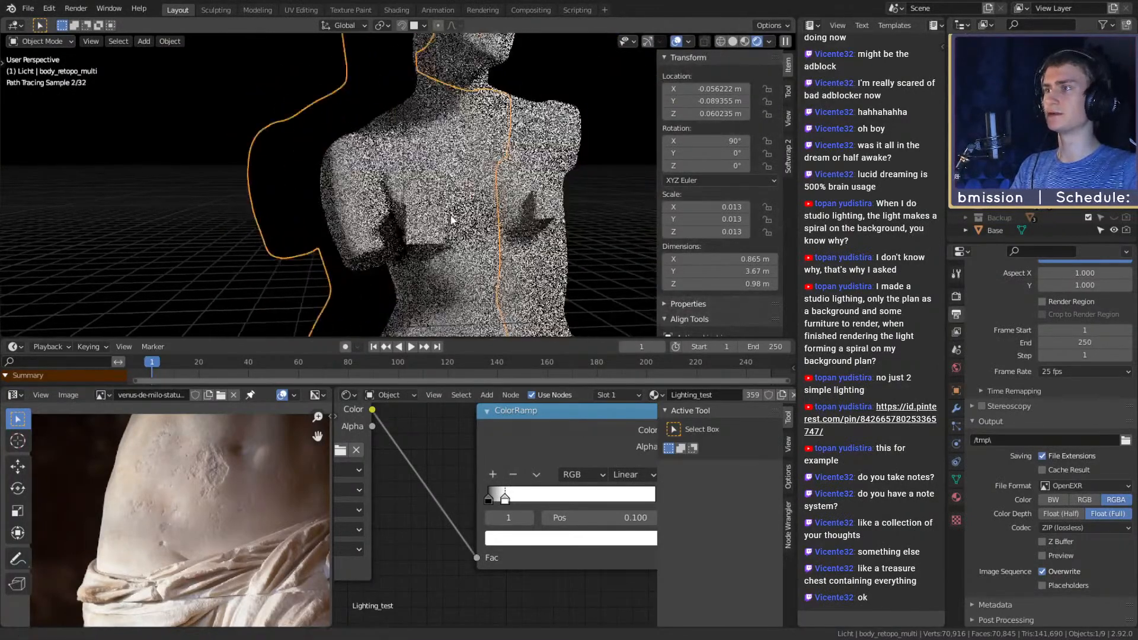
scroll(468, 249, up, 5)
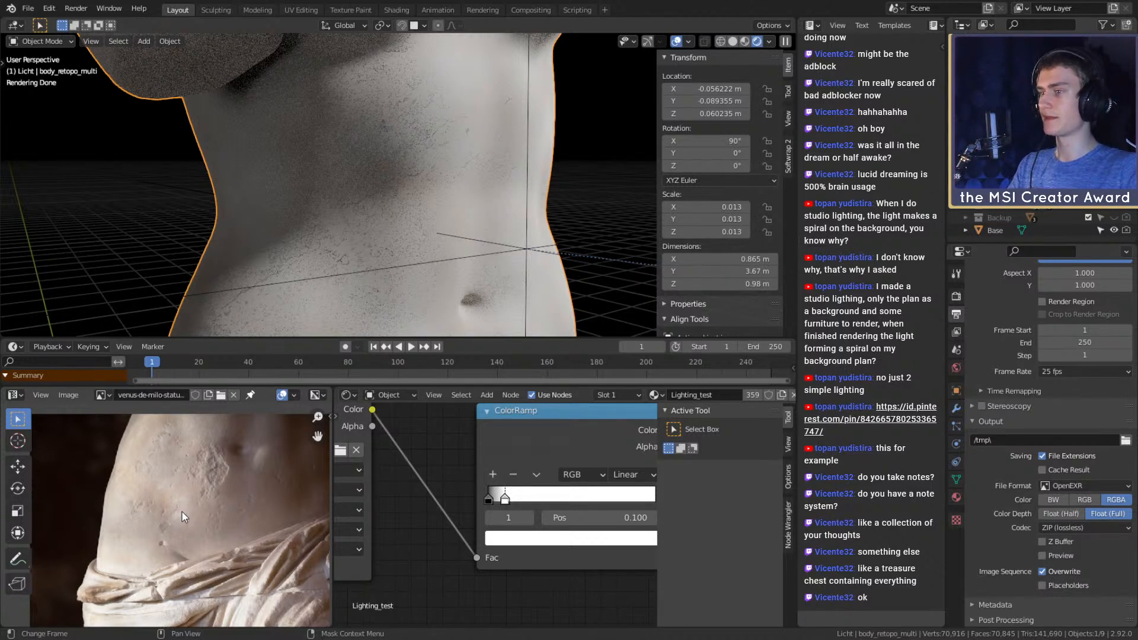
scroll(179, 474, up, 6)
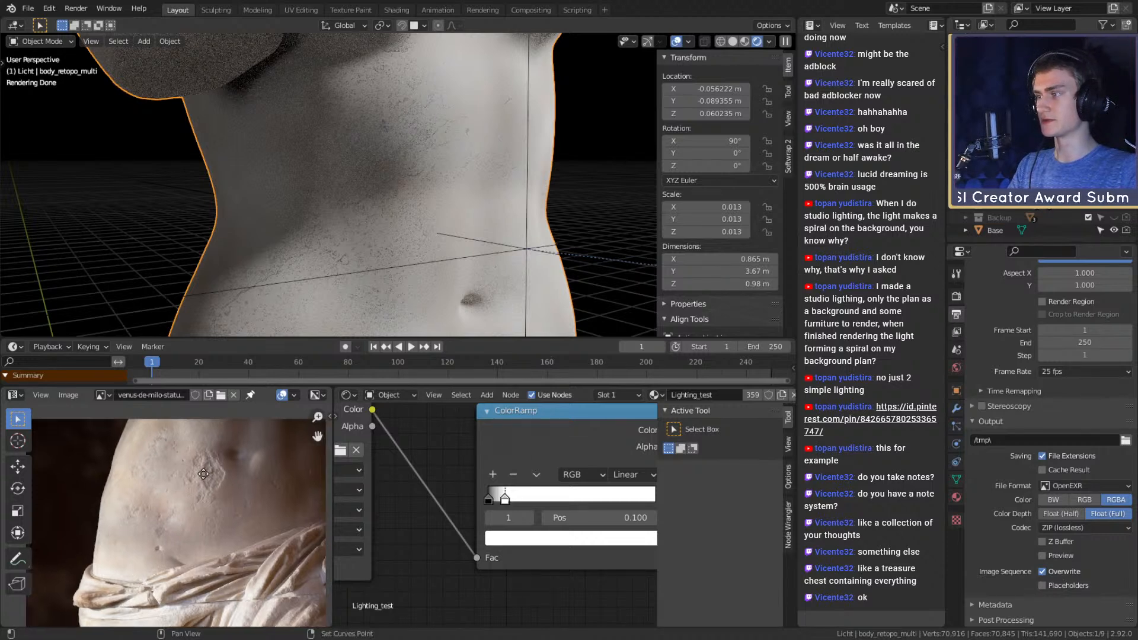
middle_drag(274, 505, 218, 560)
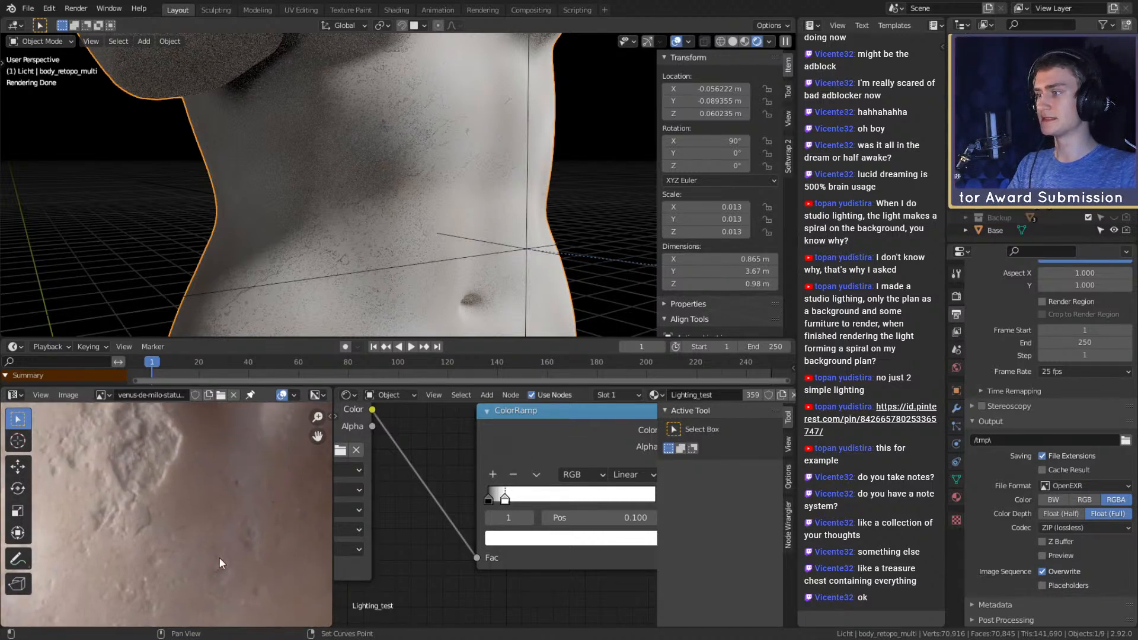
scroll(206, 497, down, 4)
middle_drag(208, 494, 208, 468)
scroll(208, 474, down, 3)
middle_drag(208, 557, 190, 517)
scroll(189, 521, up, 1)
scroll(439, 474, down, 3)
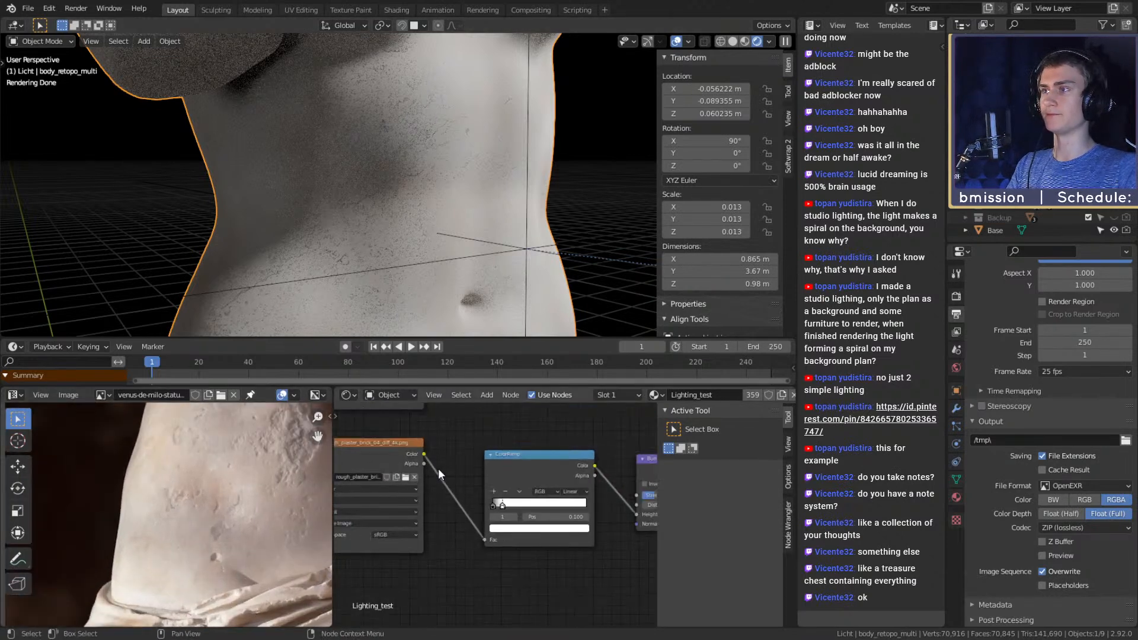
Select the white stop of the roughness texture's ColorRamp and lower its color value to 0.400
middle_drag(514, 432, 406, 436)
scroll(500, 519, up, 5)
middle_drag(501, 483, 518, 540)
scroll(499, 518, down, 3)
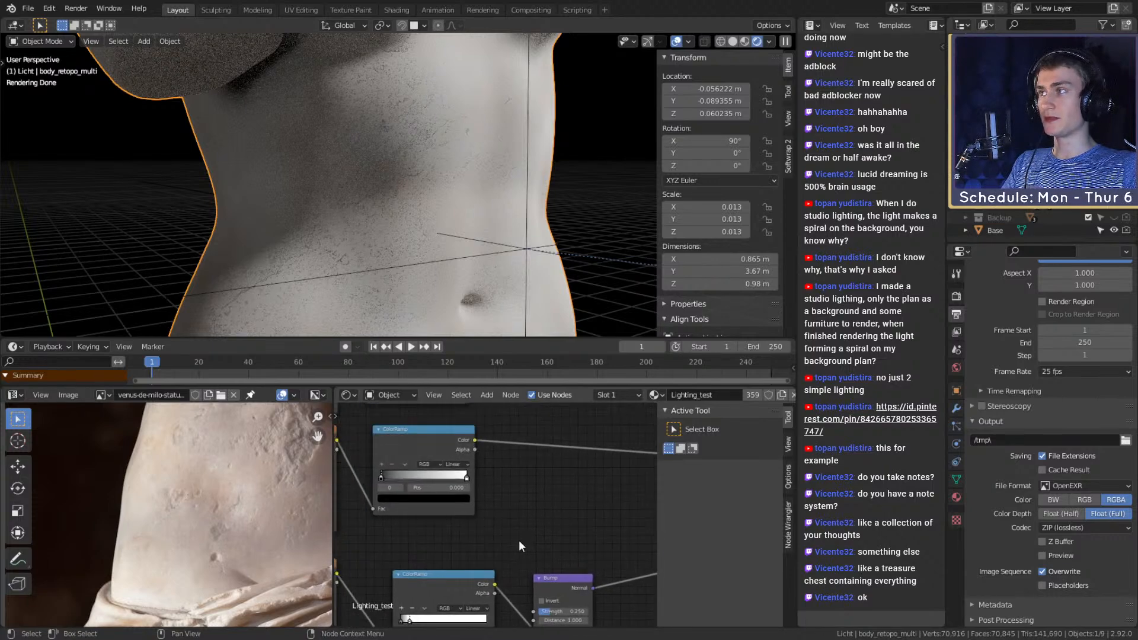
middle_drag(527, 501, 599, 539)
scroll(600, 539, up, 4)
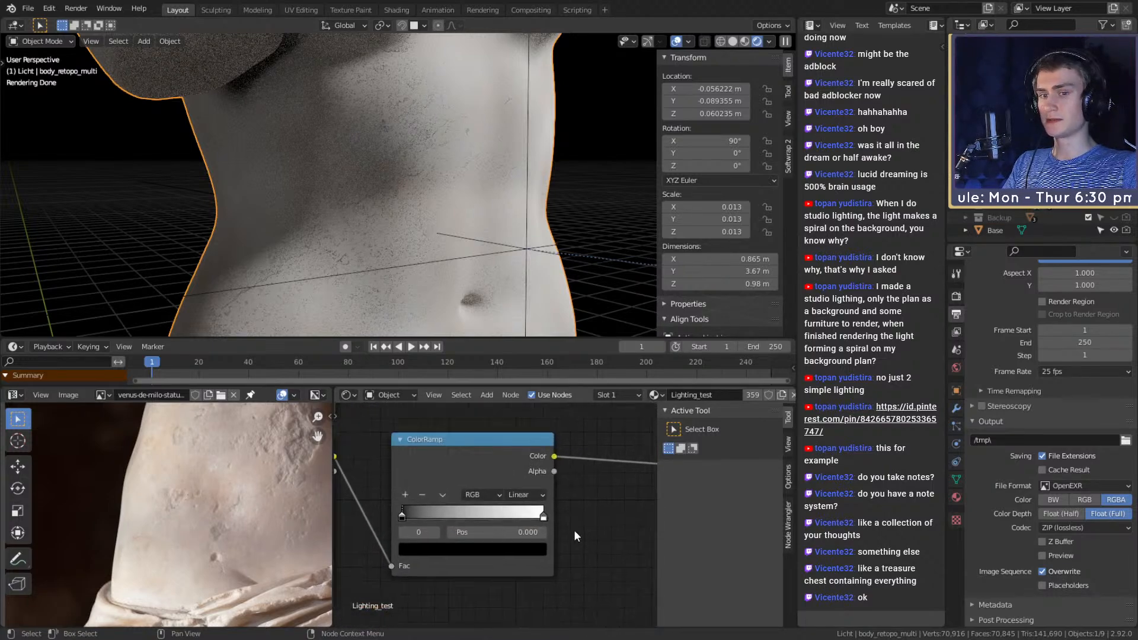
click(556, 517)
scroll(474, 237, down, 5)
mouse_move(450, 249)
middle_down()
mouse_move(501, 250)
mouse_move(506, 280)
mouse_move(535, 248)
mouse_move(443, 237)
mouse_move(539, 242)
mouse_move(507, 233)
middle_up()
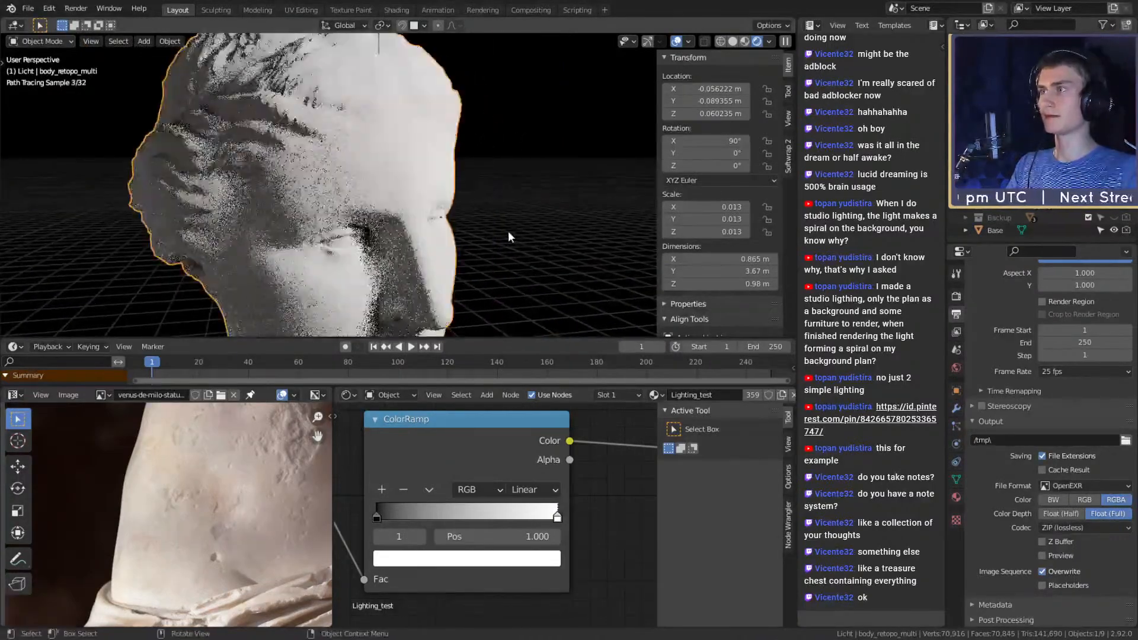
click(509, 564)
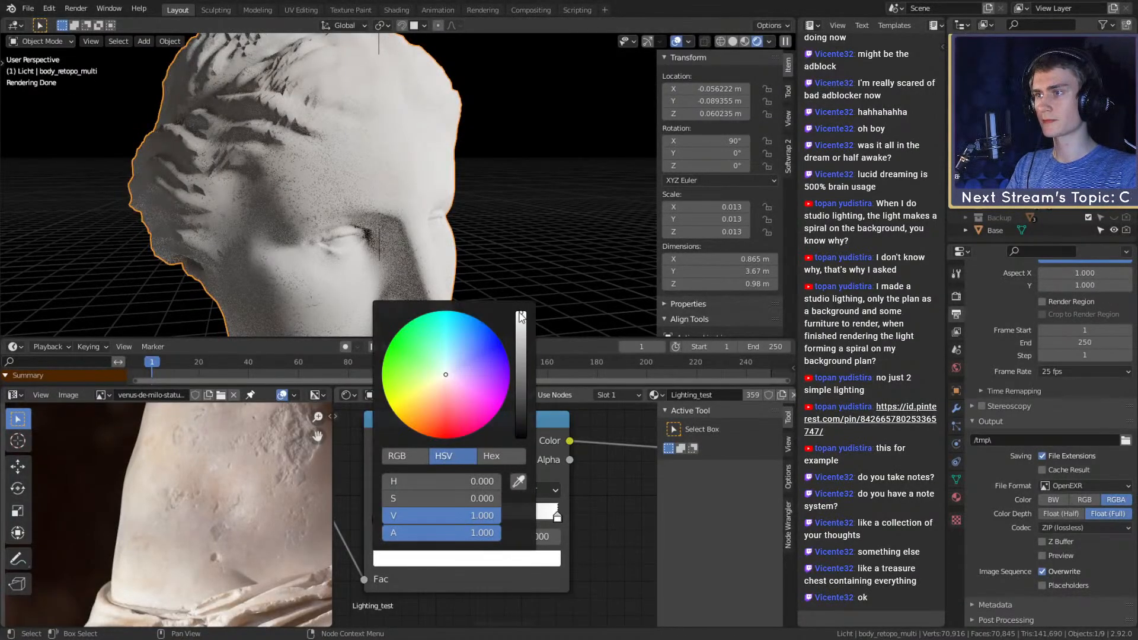
mouse_move(522, 319)
mouse_down()
mouse_move(521, 382)
mouse_move(521, 351)
mouse_up()
click(447, 516)
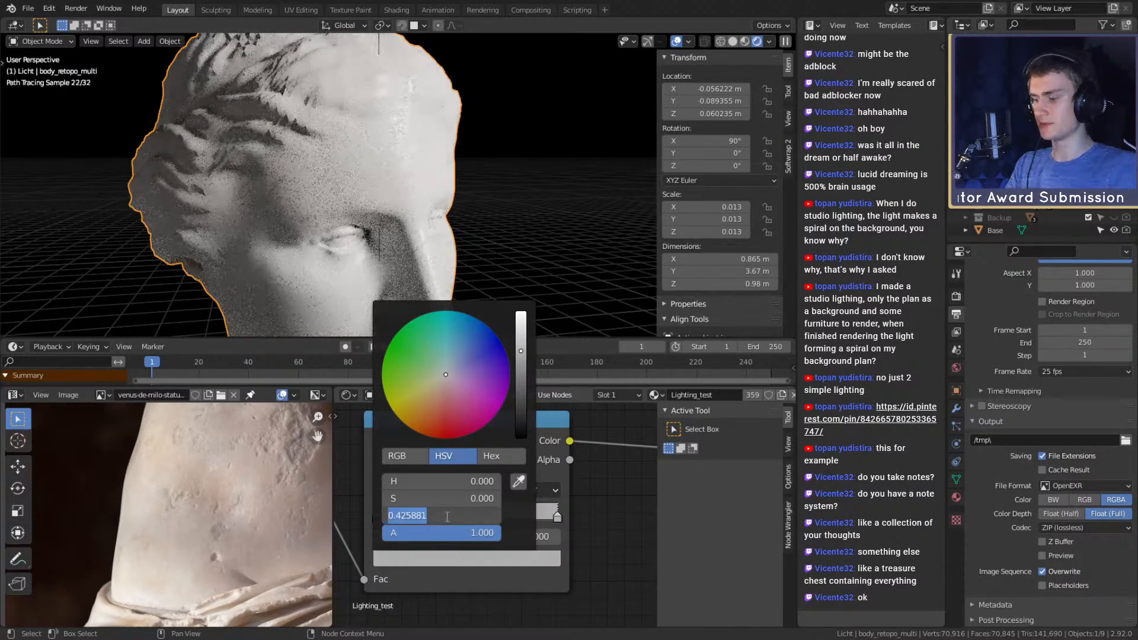
key(Return)
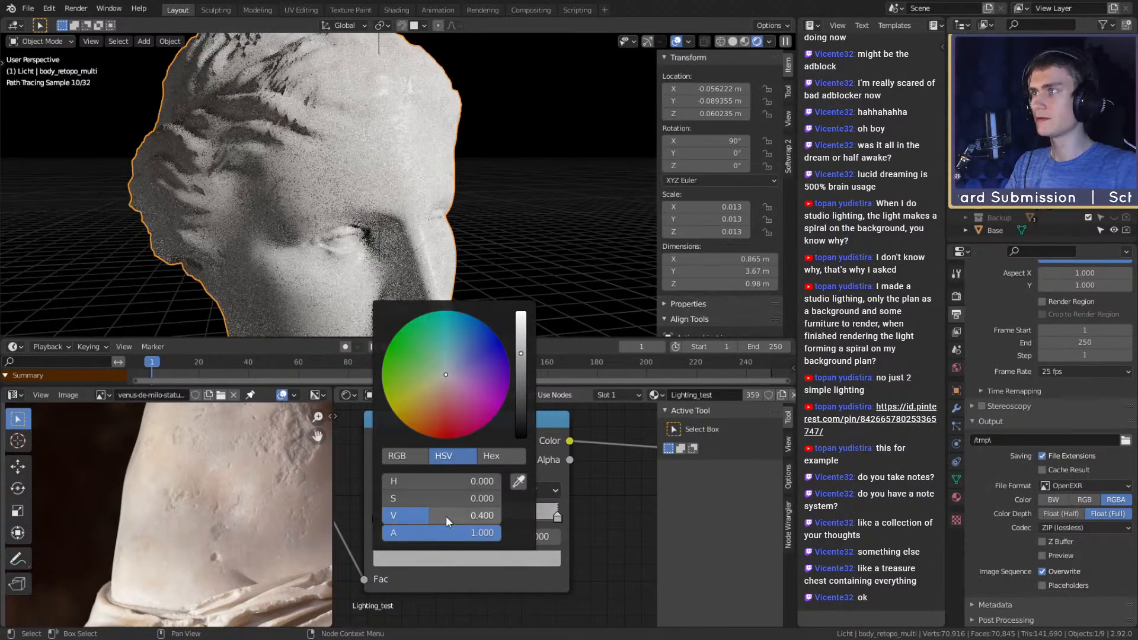
Check the face, then raise the roughness ColorRamp's white stop value, trying 0.450 and settling on 0.500
scroll(478, 208, down, 2)
scroll(475, 219, up, 5)
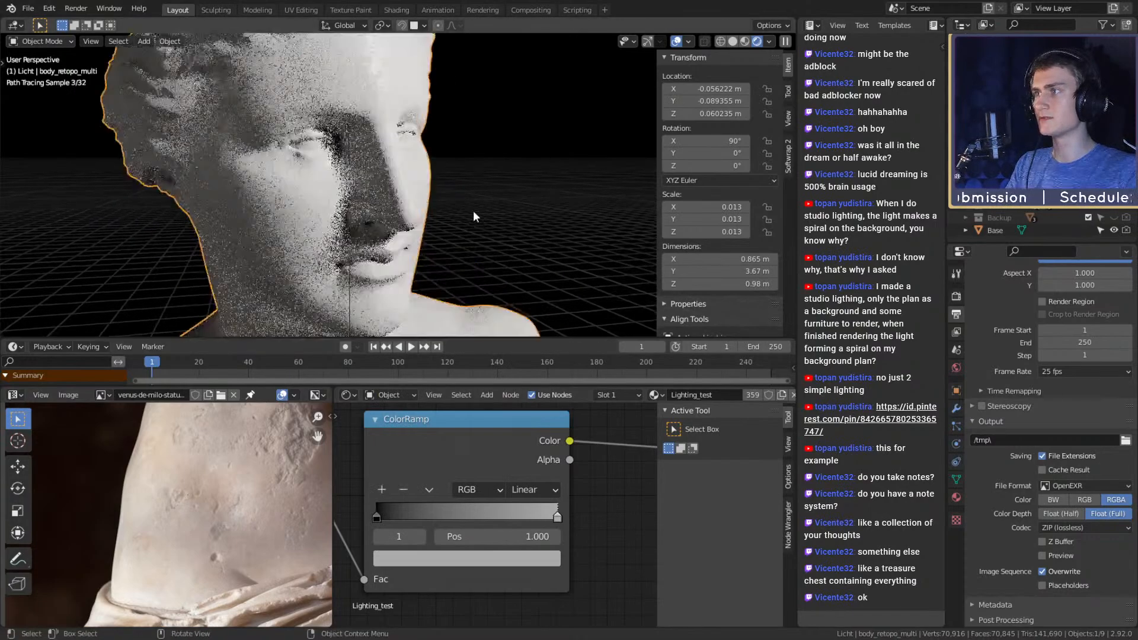
shift+middle_drag(476, 214, 479, 243)
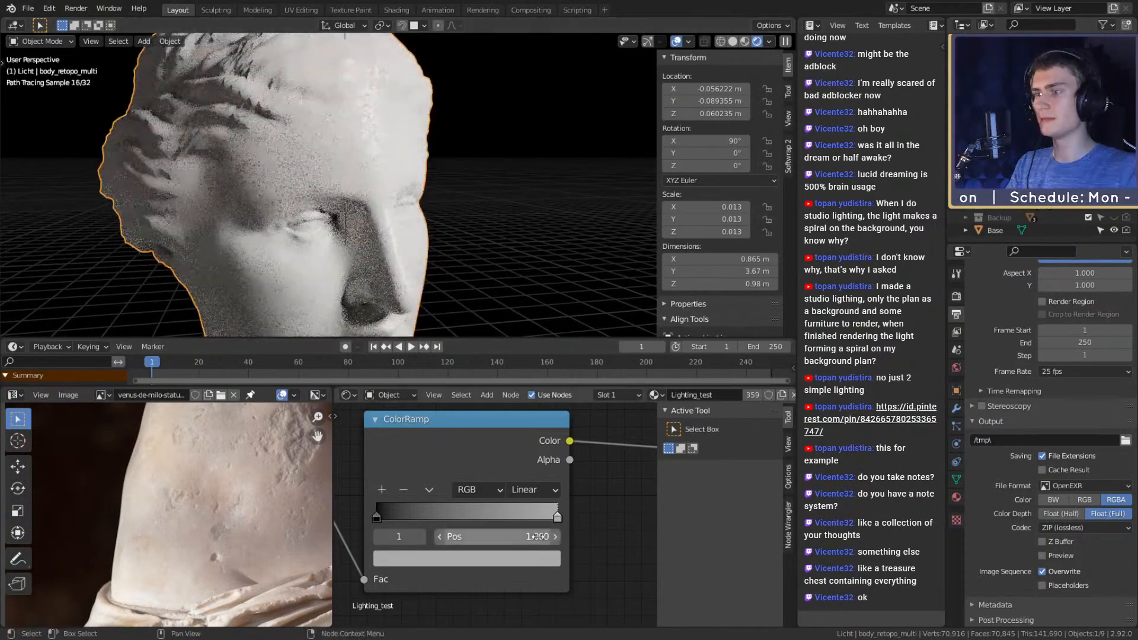
click(486, 559)
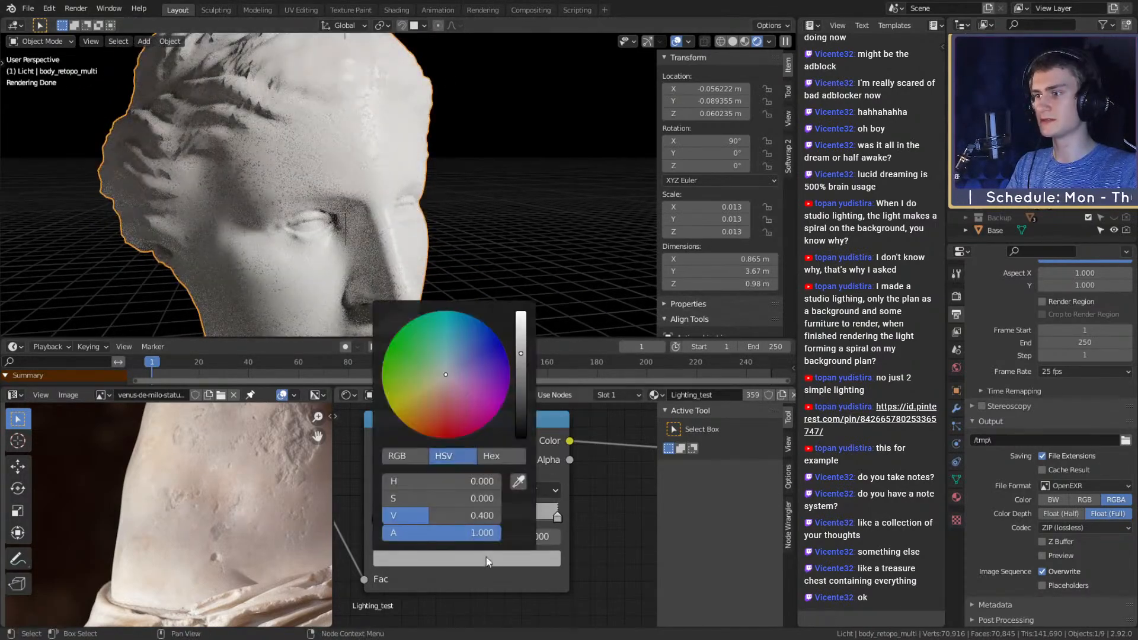
click(446, 513)
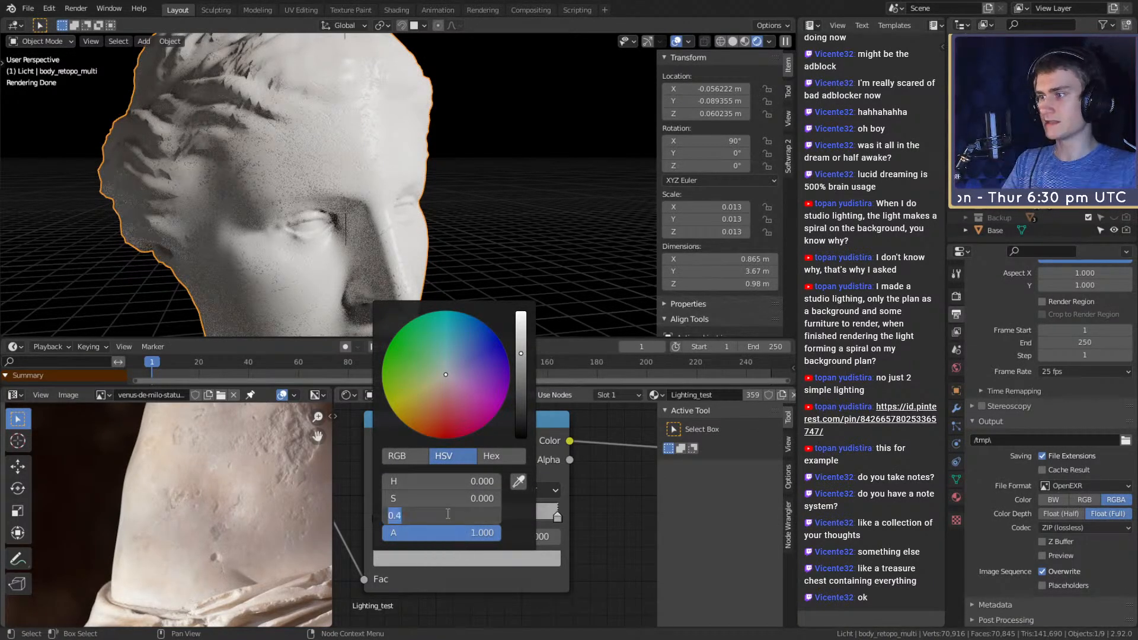
key(Return)
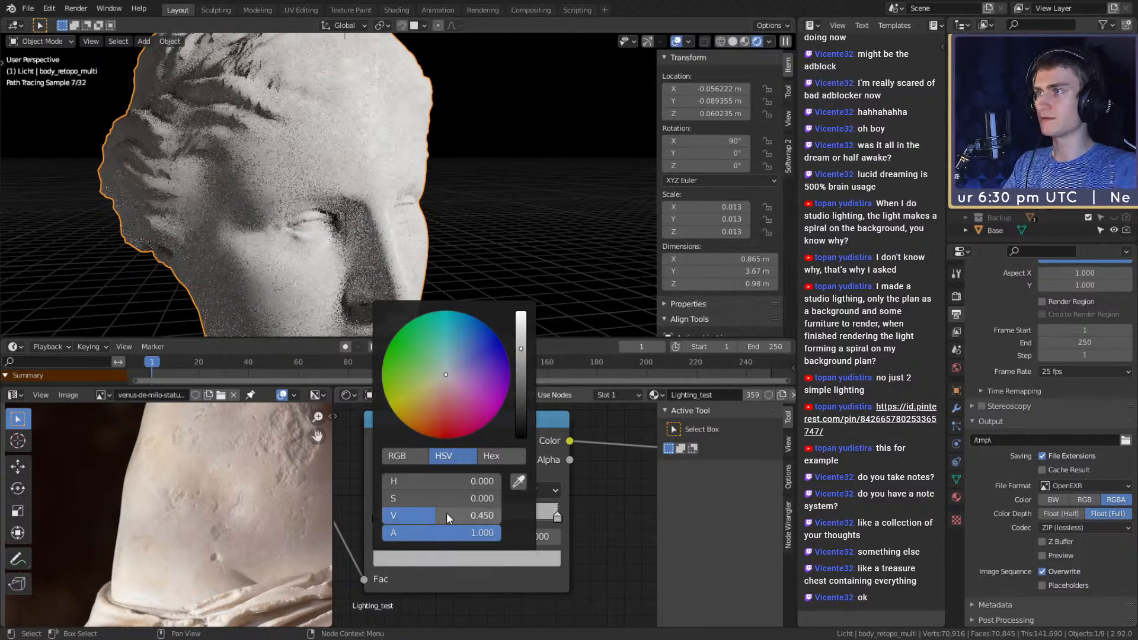
double_click(448, 514)
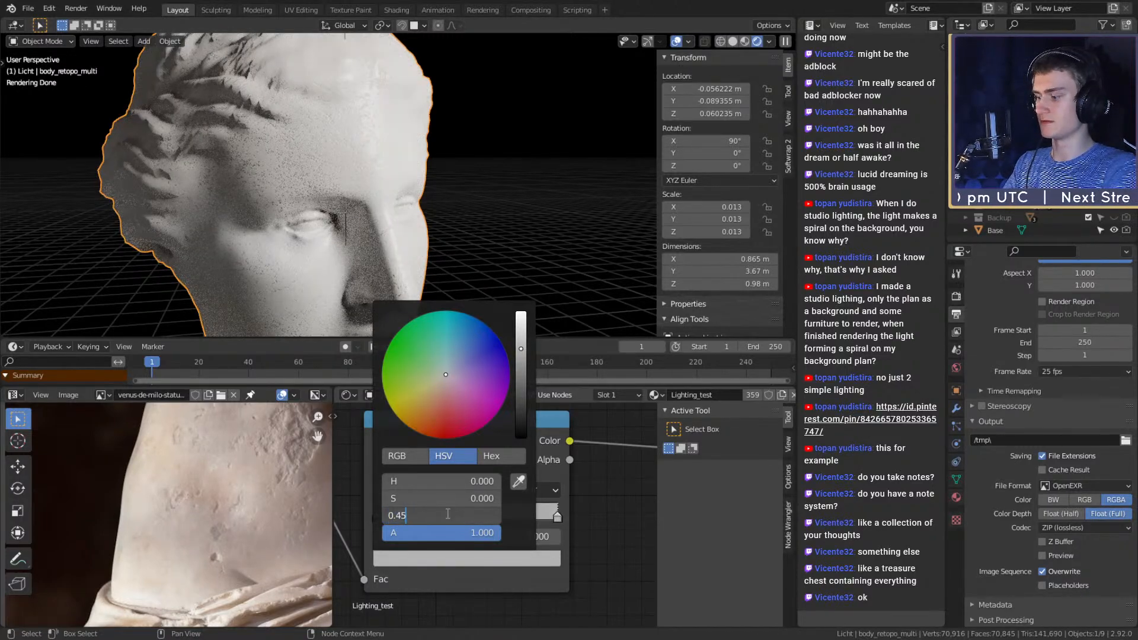
key(Return)
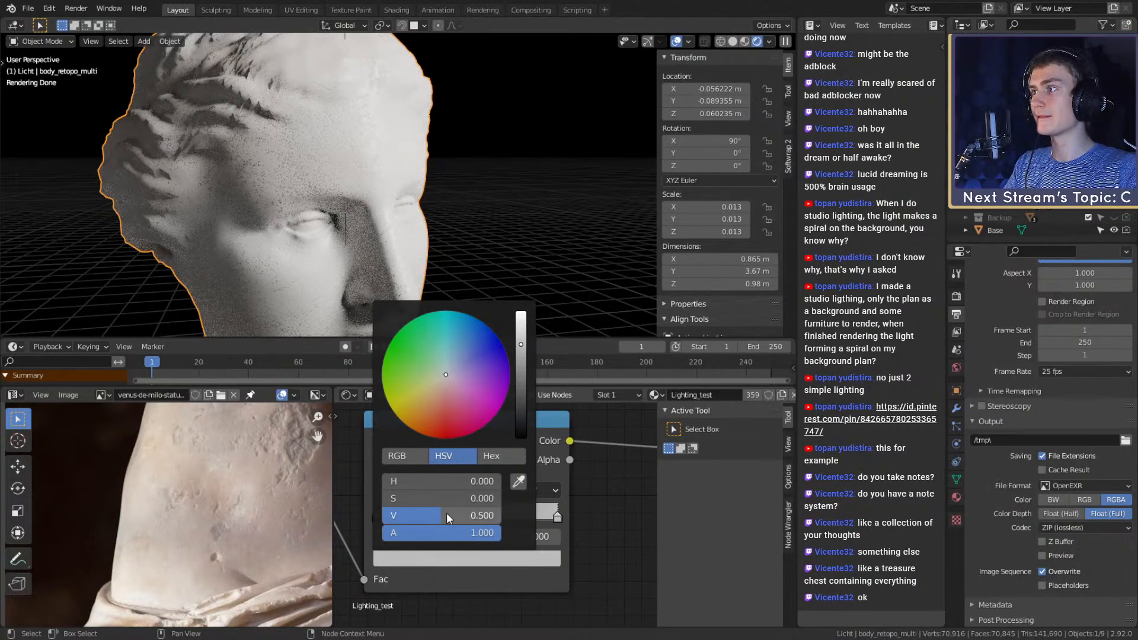
Examine the rendered torso and shoulders, and review the Principled BSDF inputs of the statue material
scroll(488, 233, down, 5)
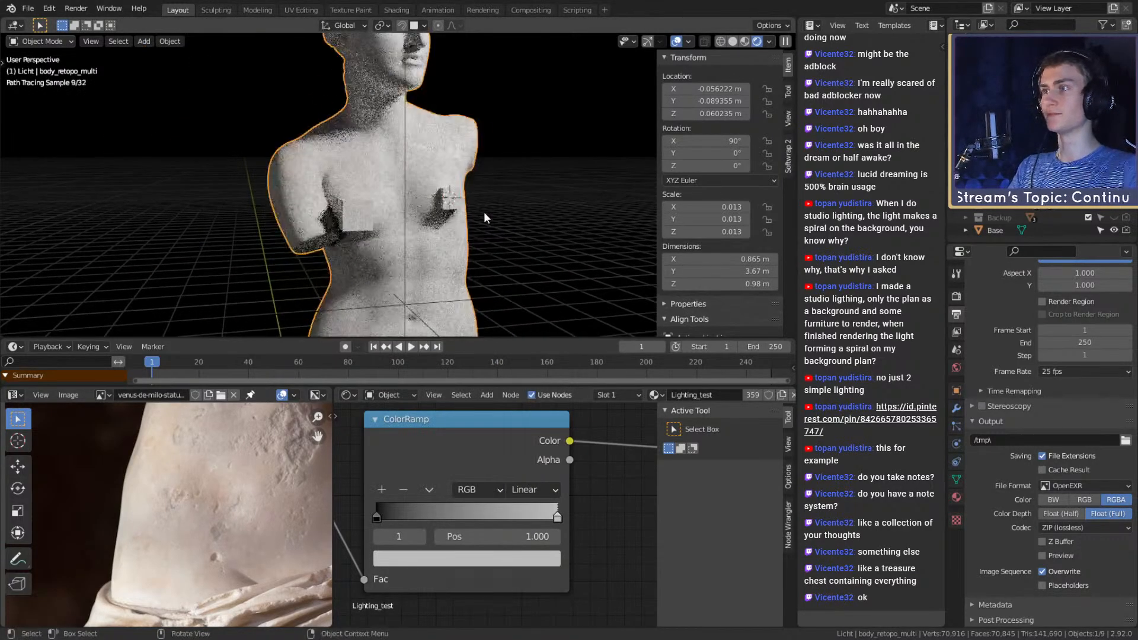
scroll(476, 223, up, 5)
middle_drag(413, 234, 501, 226)
scroll(521, 519, down, 7)
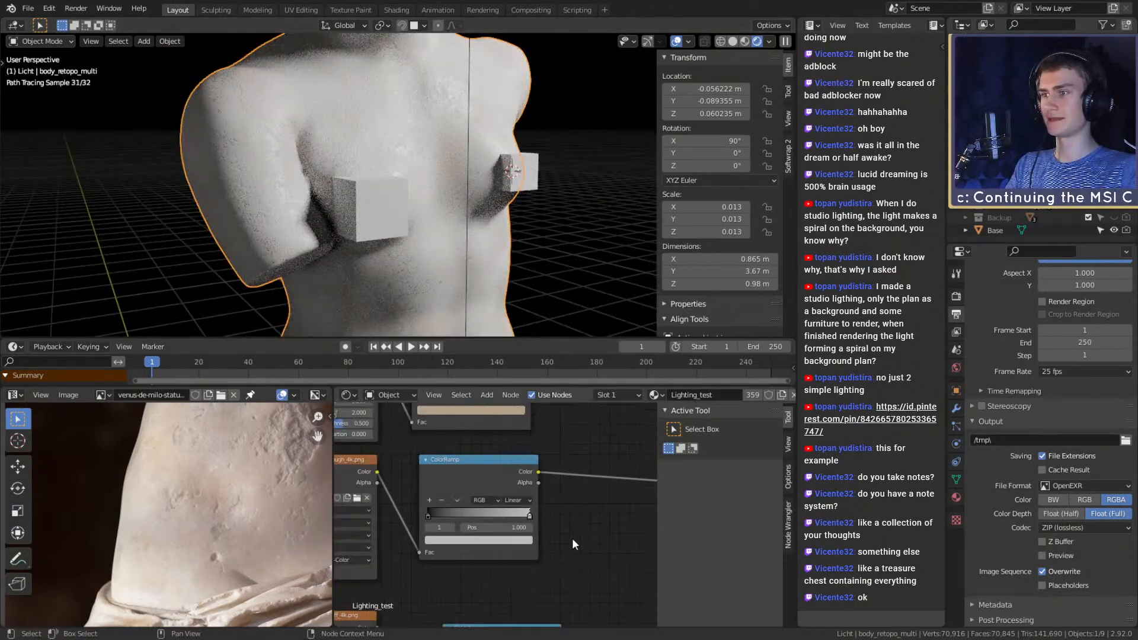
middle_drag(583, 542, 438, 542)
middle_drag(522, 508, 427, 513)
scroll(511, 508, up, 5)
middle_drag(510, 507, 451, 539)
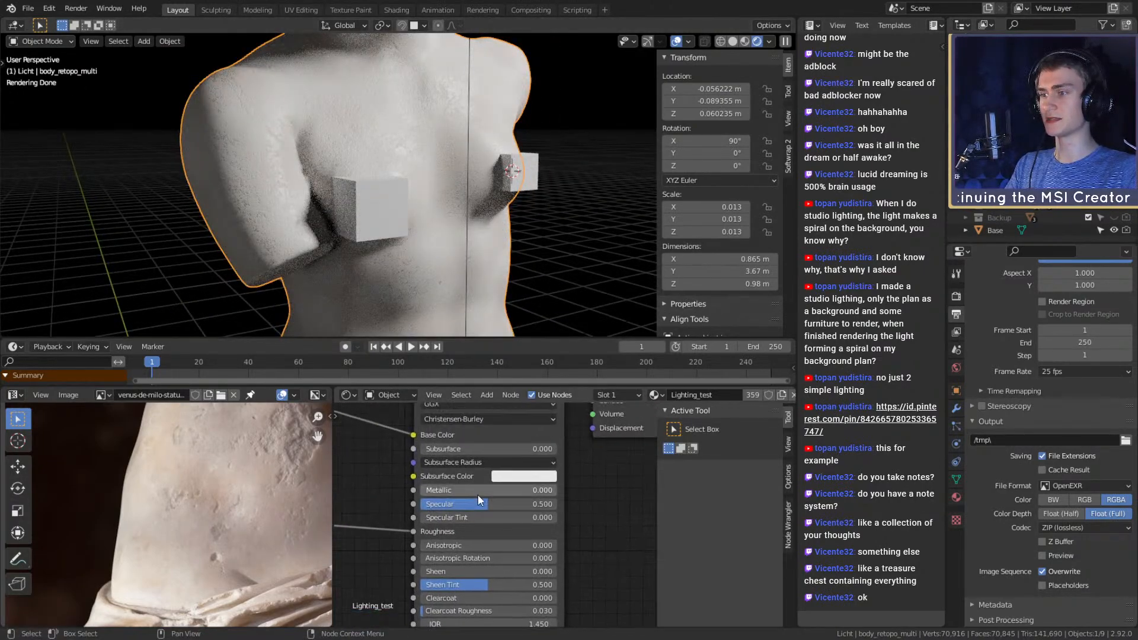
middle_drag(396, 496, 415, 540)
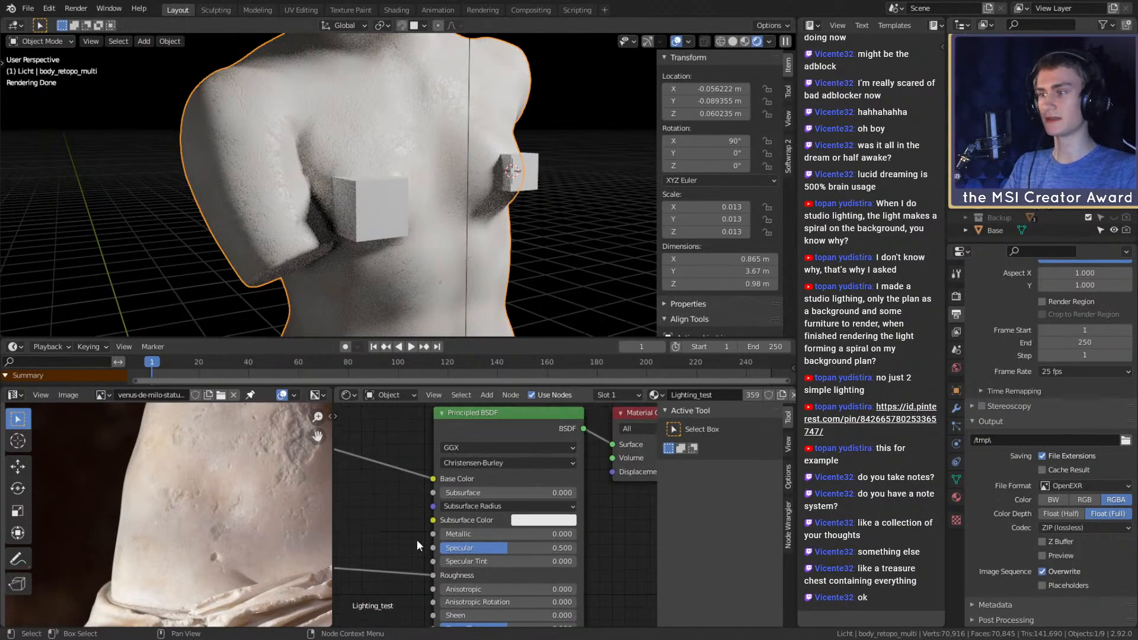
middle_drag(482, 166, 493, 257)
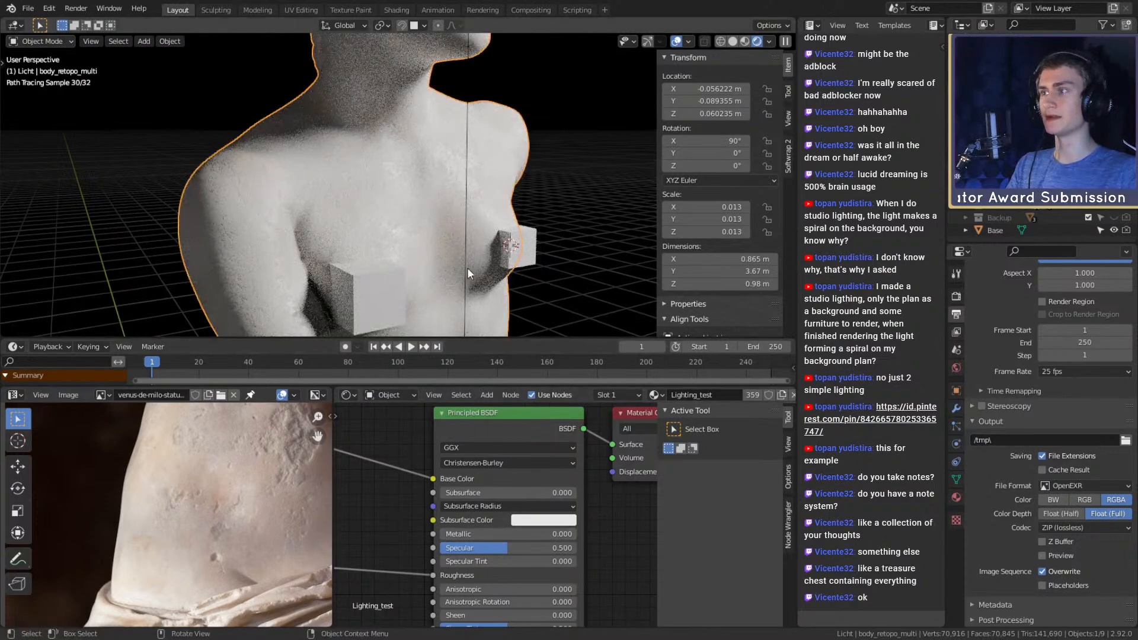
scroll(460, 216, down, 5)
Switch the reference image area to a 3D Viewport and inspect the rendered abdomen up close there
scroll(221, 550, down, 5)
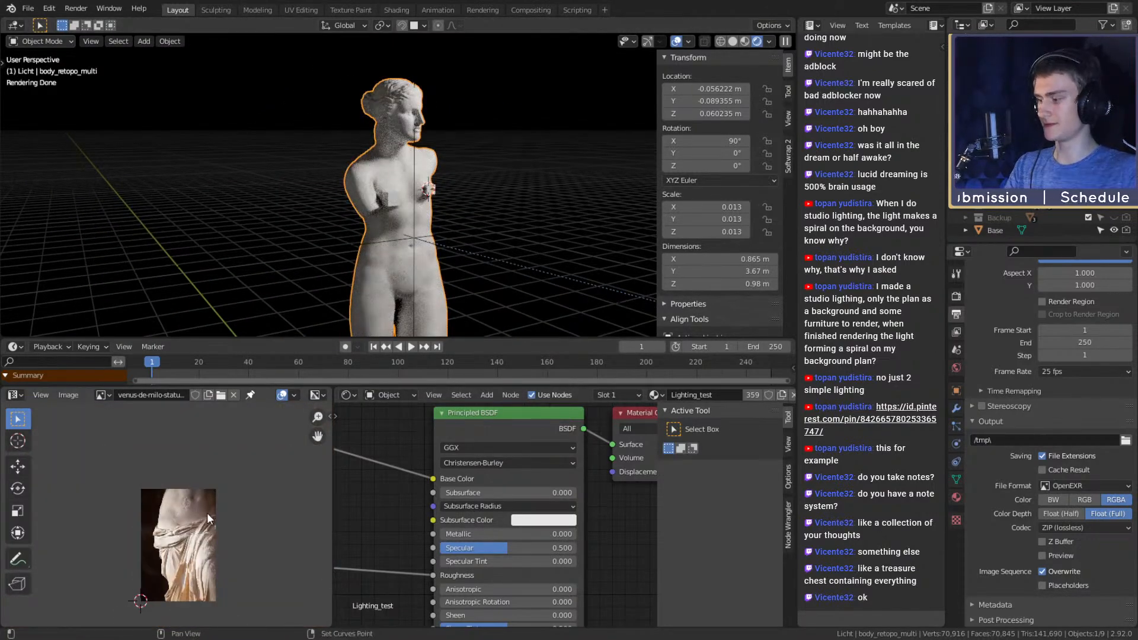
key(shift+F5)
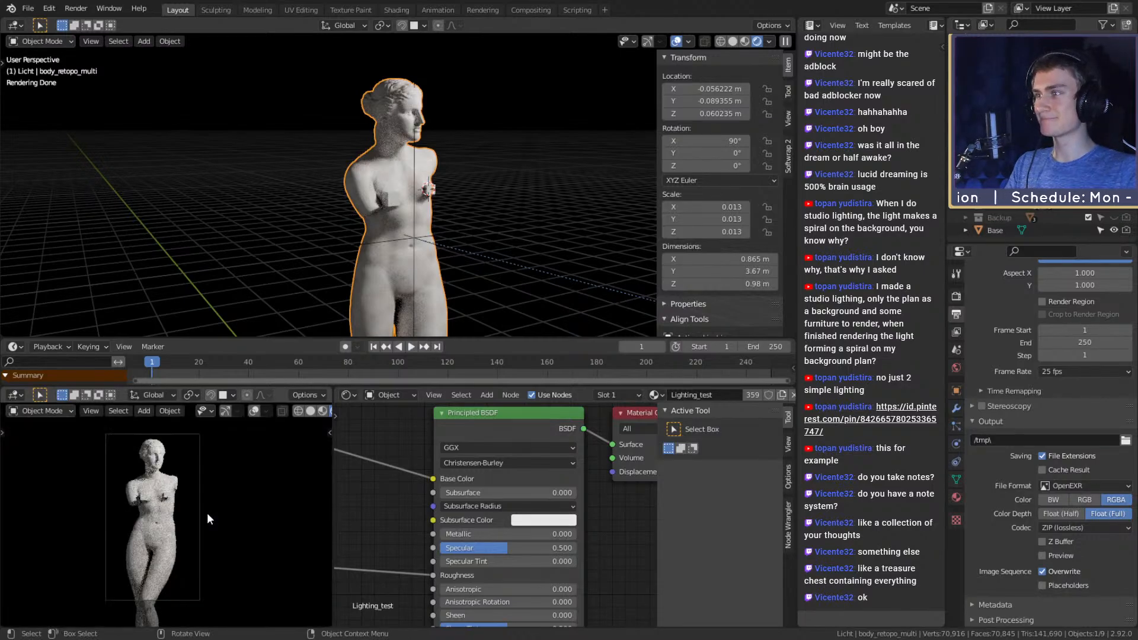
scroll(207, 513, up, 8)
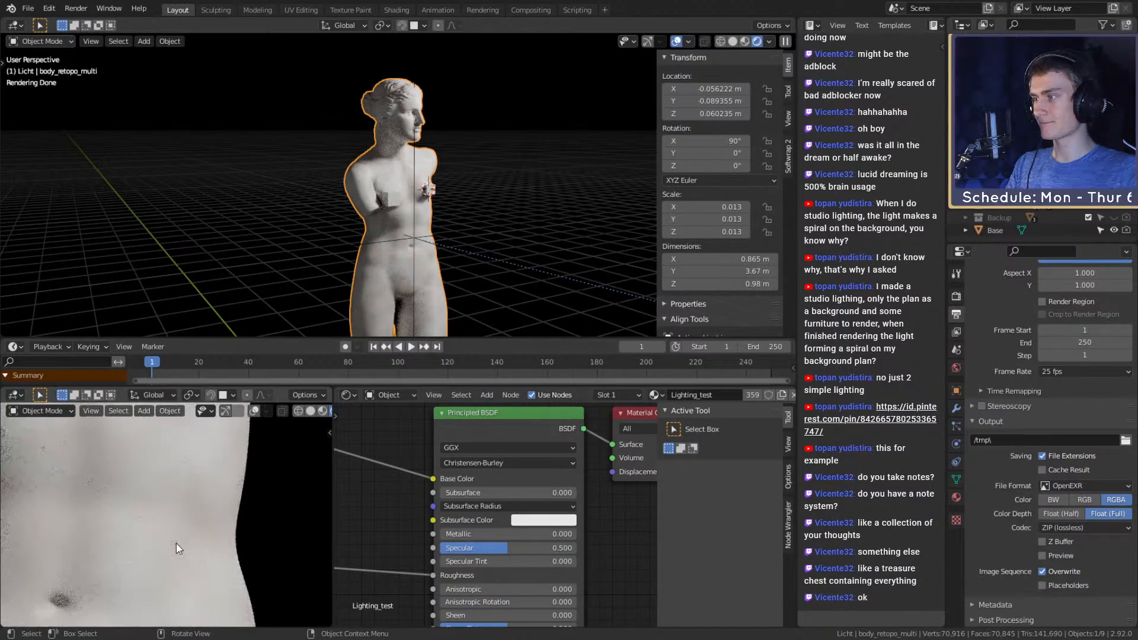
shift+middle_drag(133, 513, 165, 572)
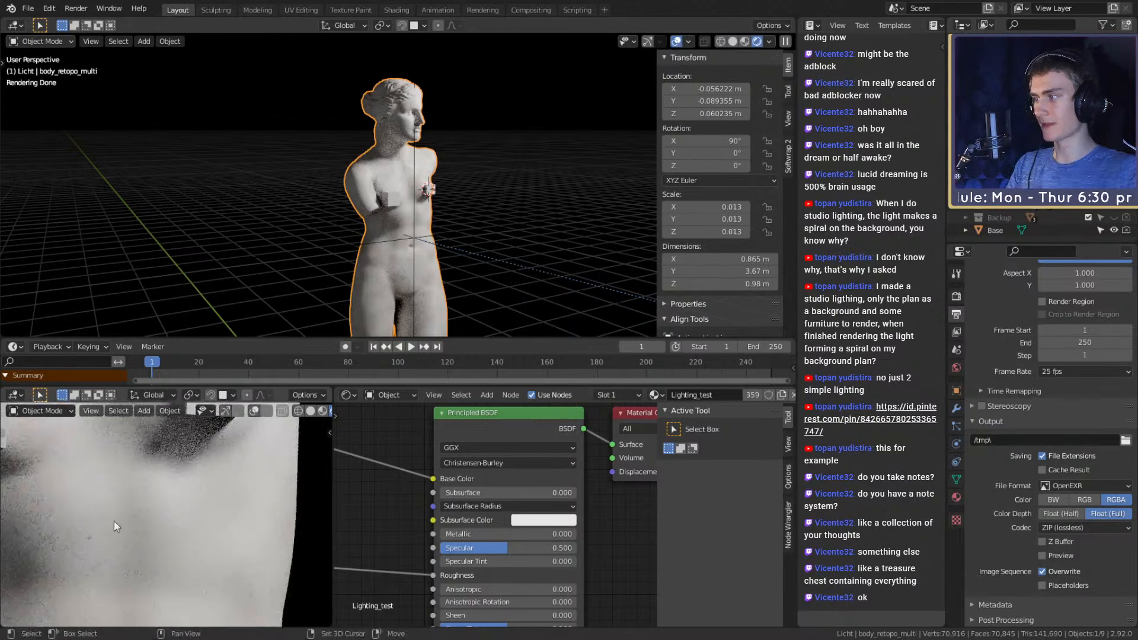
shift+middle_drag(135, 537, 163, 539)
scroll(163, 539, up, 4)
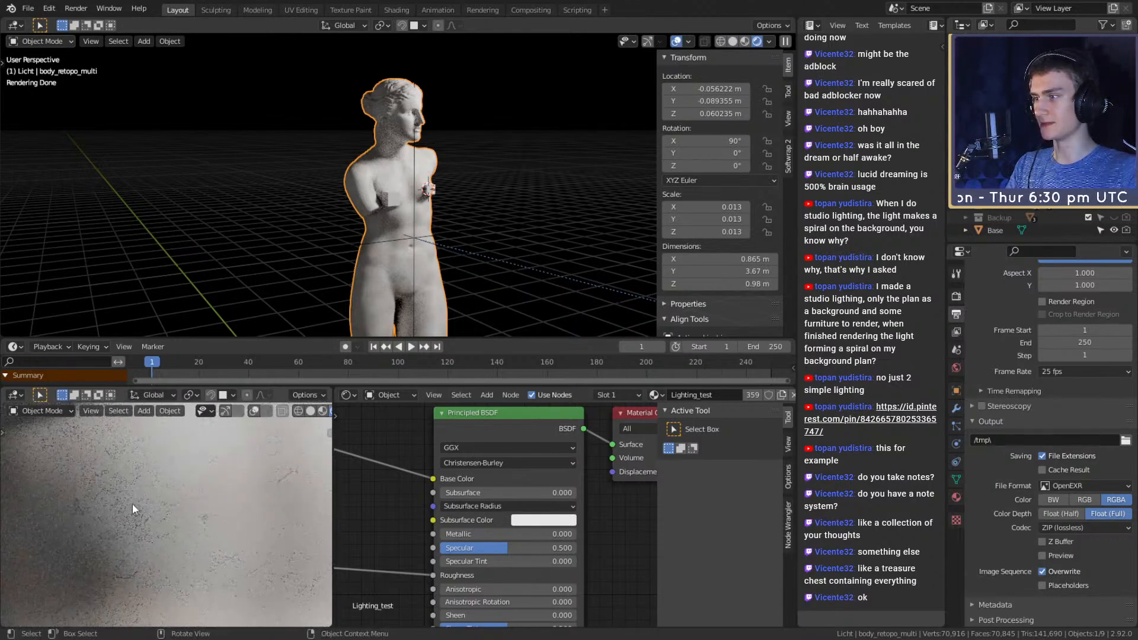
Inspect the rendered shoulders and chest in the small 3D Viewport
scroll(137, 498, down, 5)
shift+middle_drag(165, 495, 176, 566)
shift+middle_drag(39, 493, 136, 524)
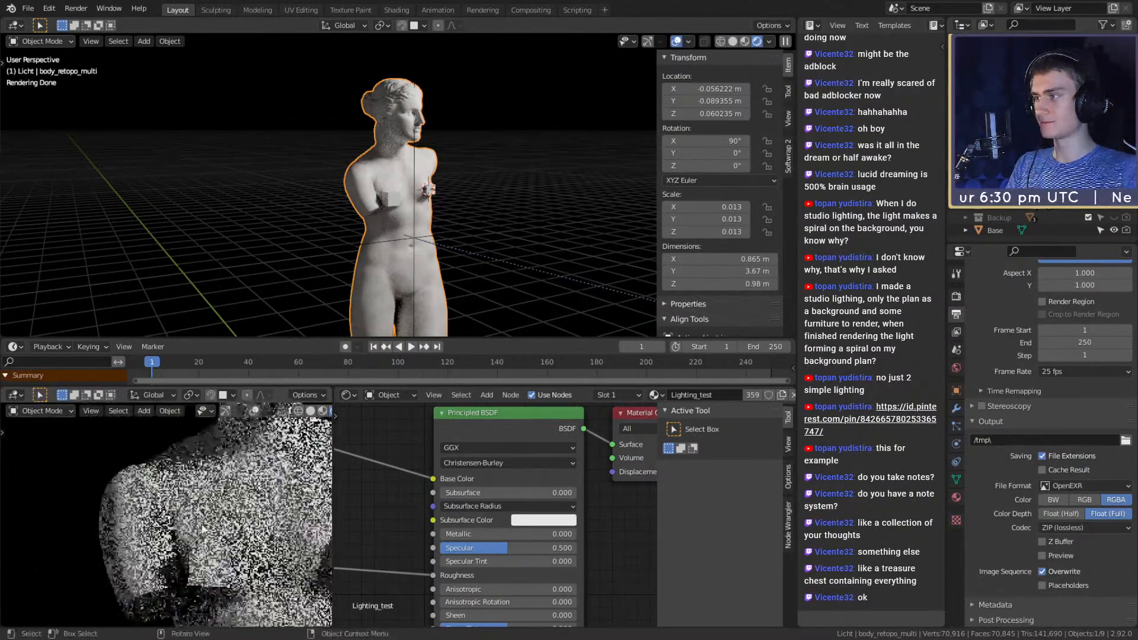
scroll(136, 525, up, 2)
shift+middle_drag(83, 497, 134, 549)
scroll(201, 548, down, 5)
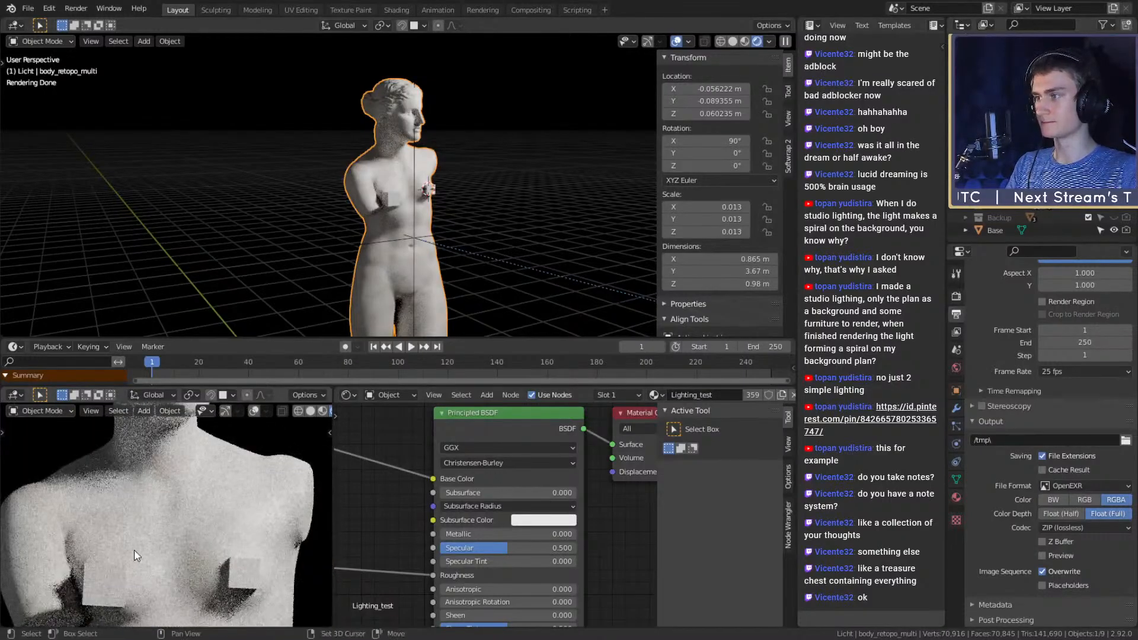
Switch the main viewport to Material Preview shading and inspect the body surface around the waist
scroll(505, 219, down, 3)
scroll(465, 265, up, 4)
mouse_move(503, 215)
middle_down()
mouse_move(464, 264)
mouse_move(474, 294)
mouse_move(448, 187)
mouse_move(409, 195)
mouse_move(439, 173)
mouse_move(453, 219)
middle_up()
scroll(473, 292, up, 3)
scroll(415, 196, up, 3)
key(z)
click(438, 284)
scroll(438, 285, down, 3)
middle_drag(437, 284, 435, 233)
scroll(455, 244, up, 3)
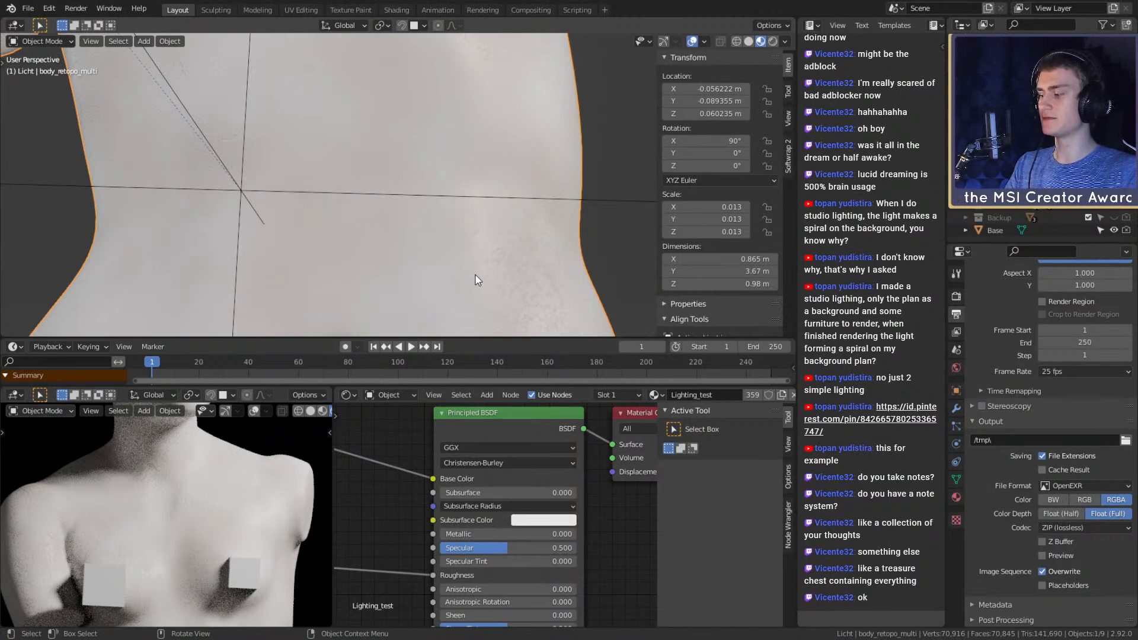
Examine the plaster bump texture along the hip of the body up close
middle_drag(462, 285, 501, 241)
scroll(434, 211, down, 5)
scroll(439, 281, up, 4)
scroll(449, 255, down, 3)
scroll(473, 250, down, 2)
scroll(507, 203, up, 4)
scroll(500, 242, down, 4)
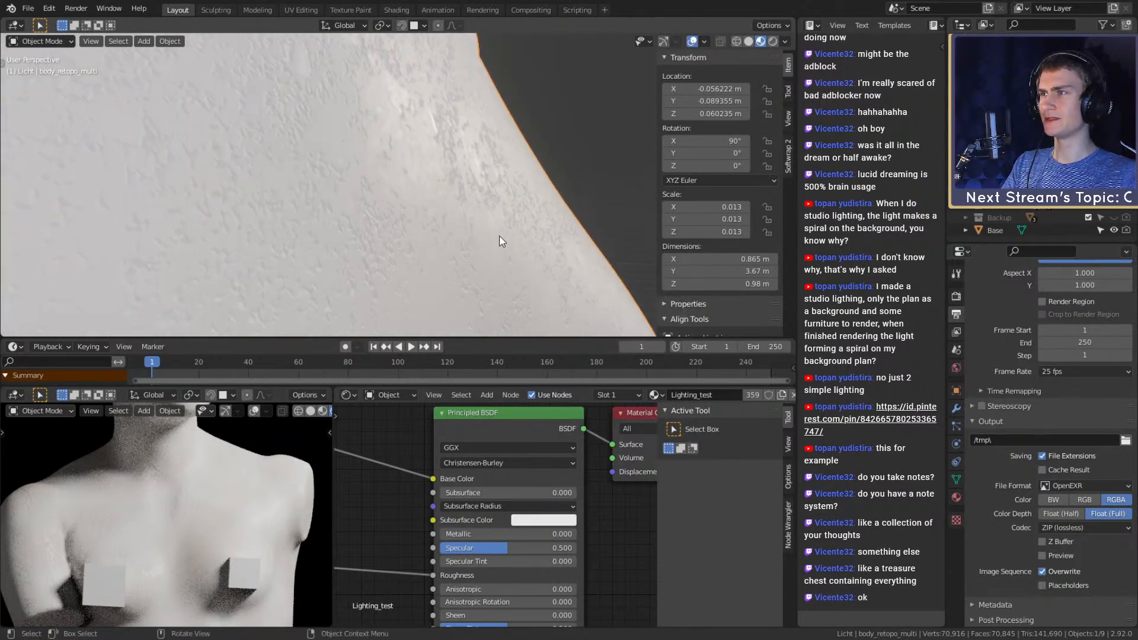
Switch the main viewport to Rendered shading and show the camera view in both 3D viewports
scroll(439, 229, down, 2)
key(z)
click(413, 151)
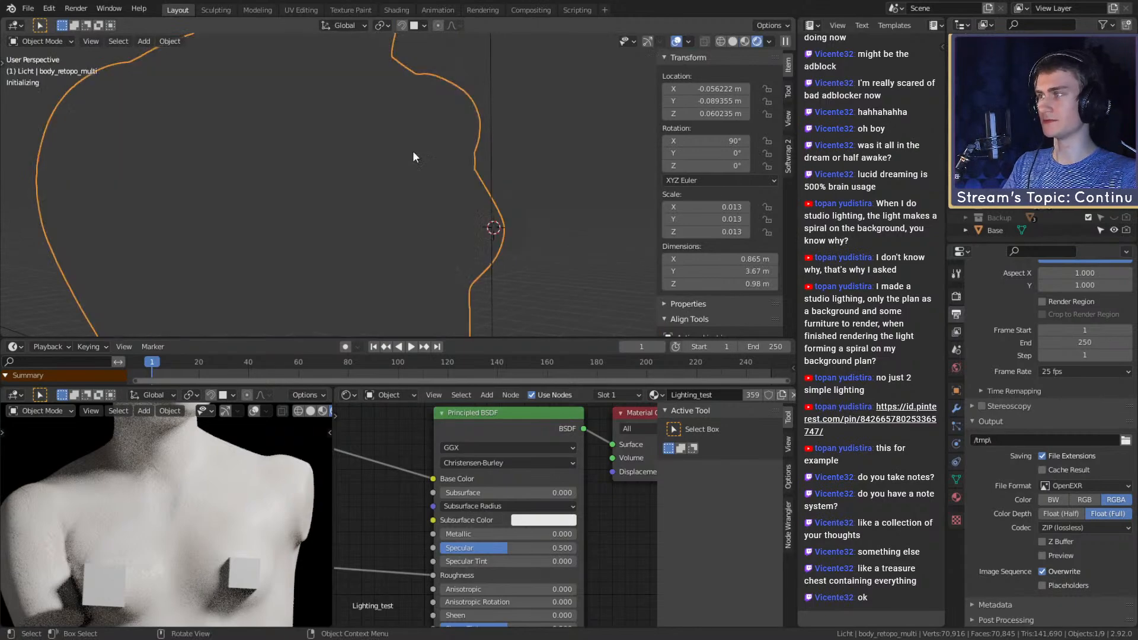
key(KP_0)
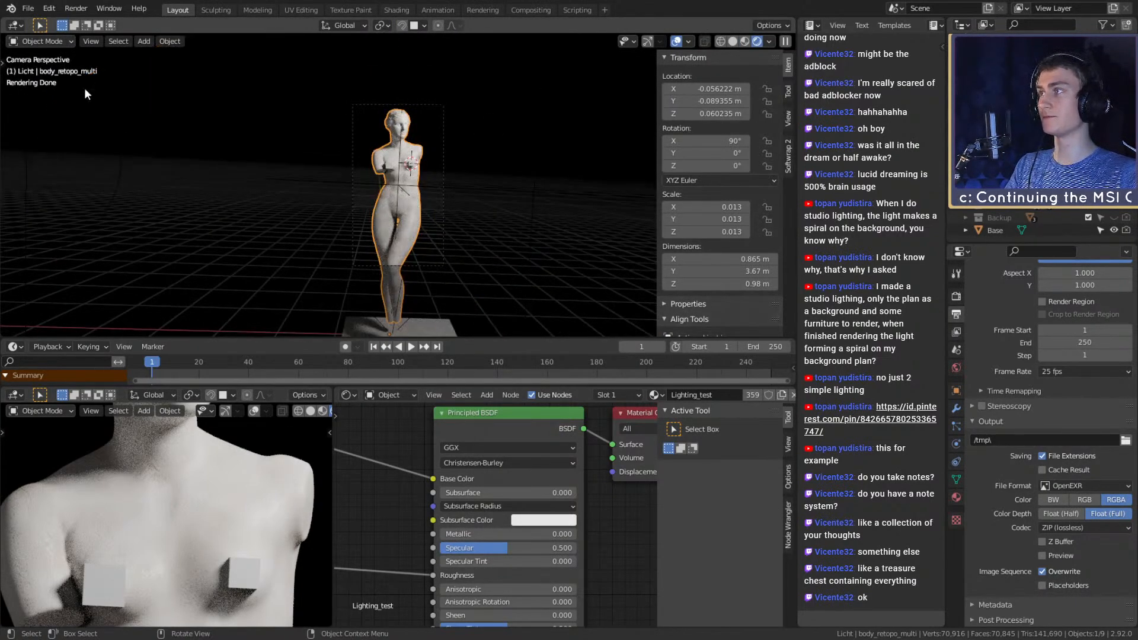
key(KP_0)
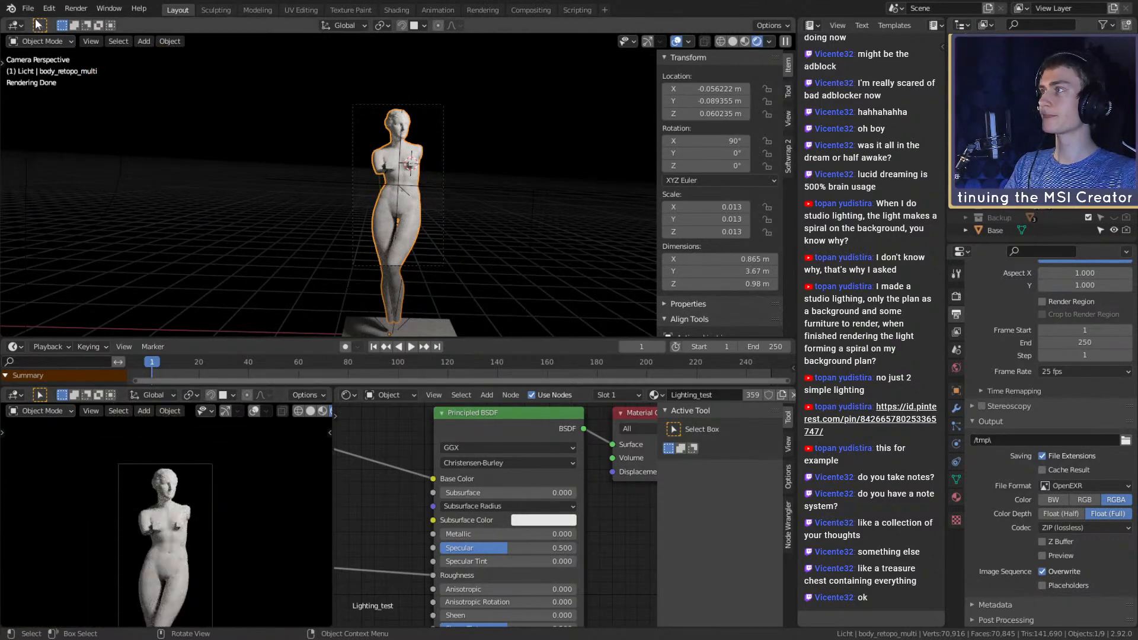
Save the current Blender file
click(28, 8)
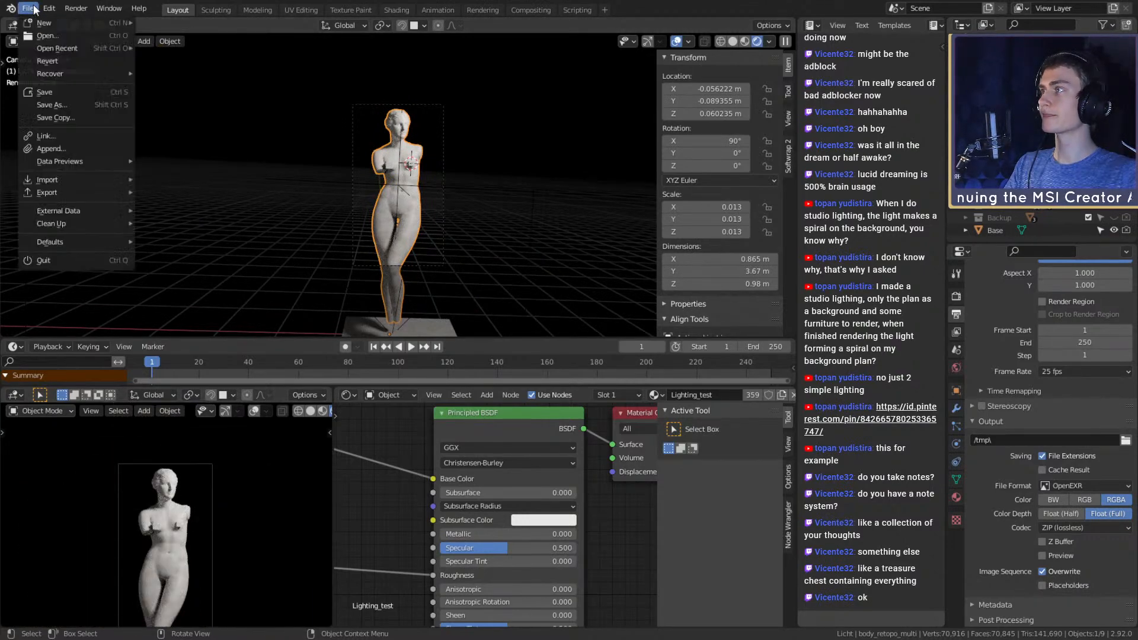
click(53, 91)
scroll(1001, 363, up, 3)
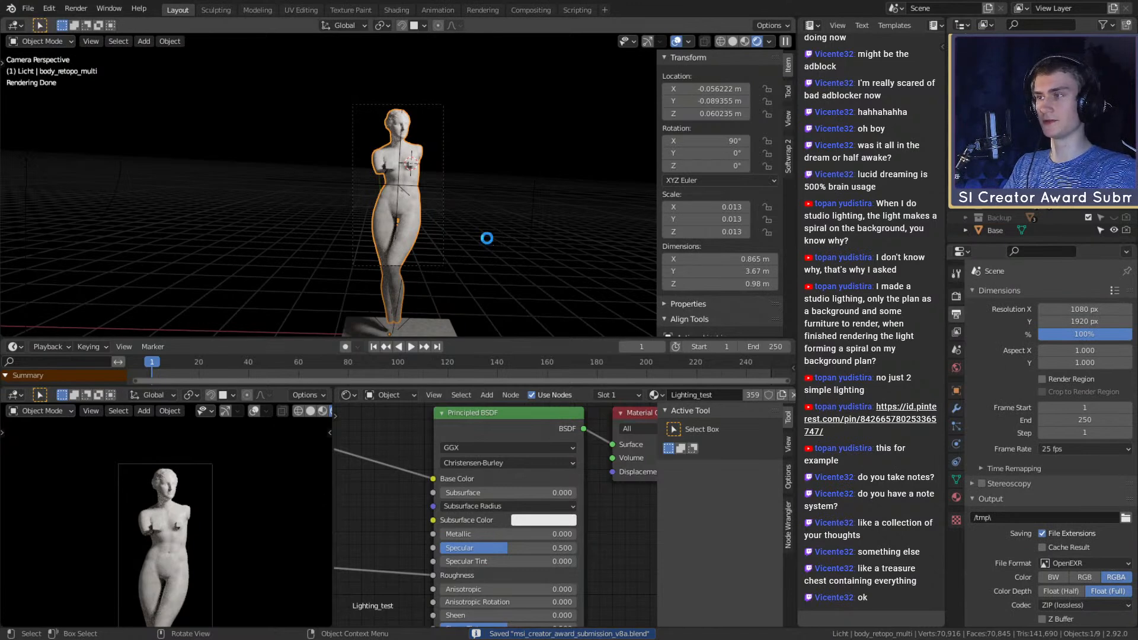
Render the current frame and display the Render Result in an enlarged image editor in place of the small 3D Viewport
key(F12)
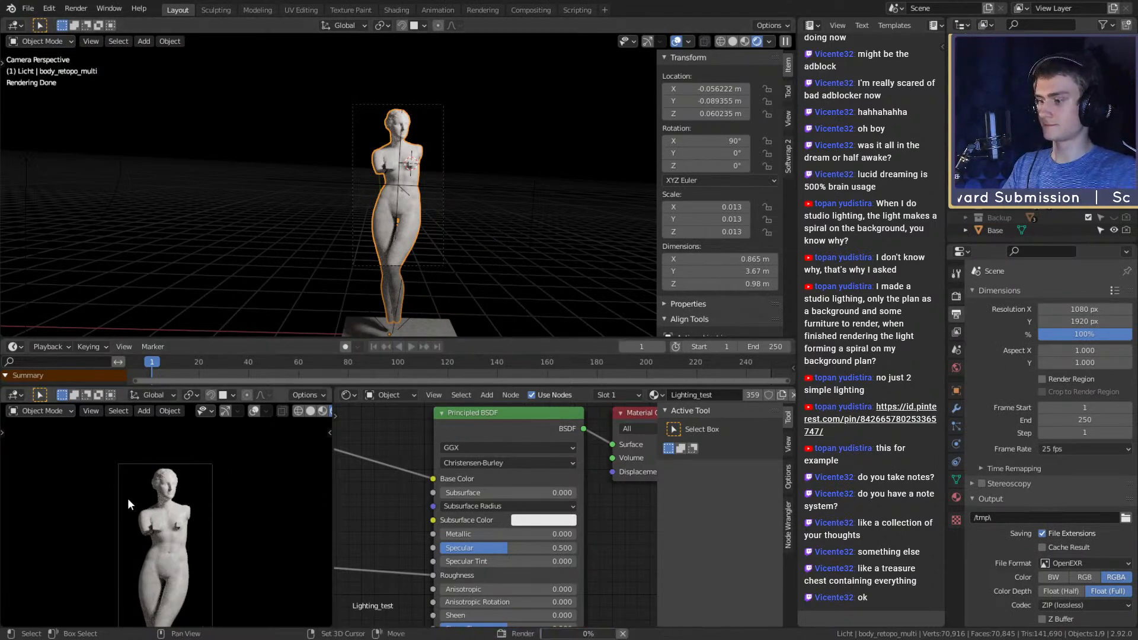
key(shift+F10)
click(105, 398)
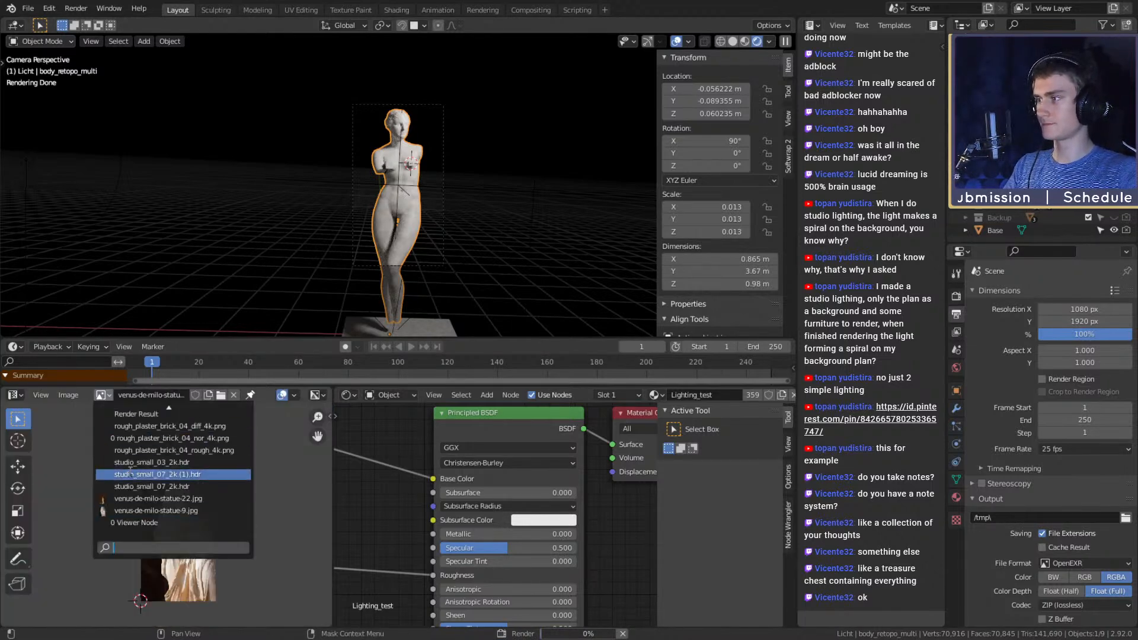
click(132, 474)
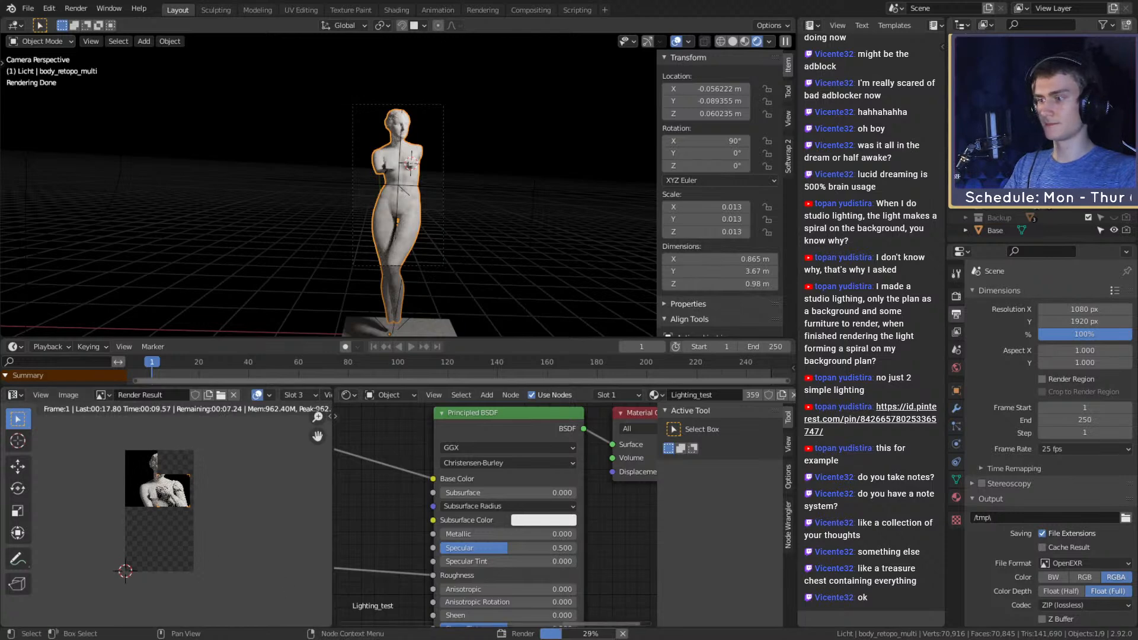
drag(436, 387, 427, 355)
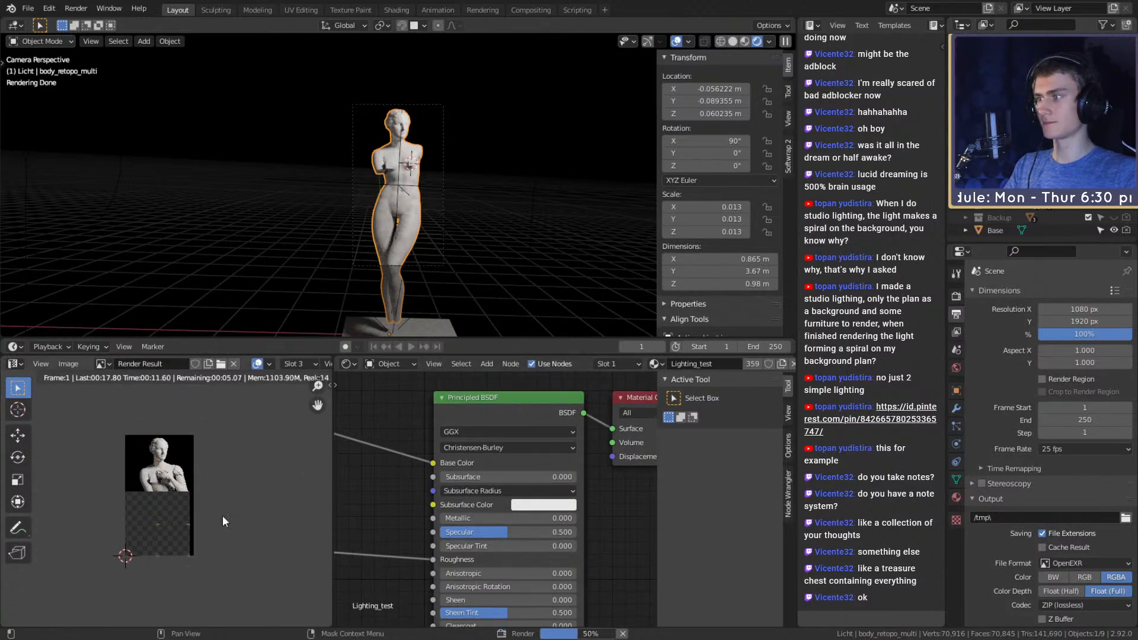
Examine the finished render of the statue's torso, arms and hands up close
scroll(206, 522, up, 6)
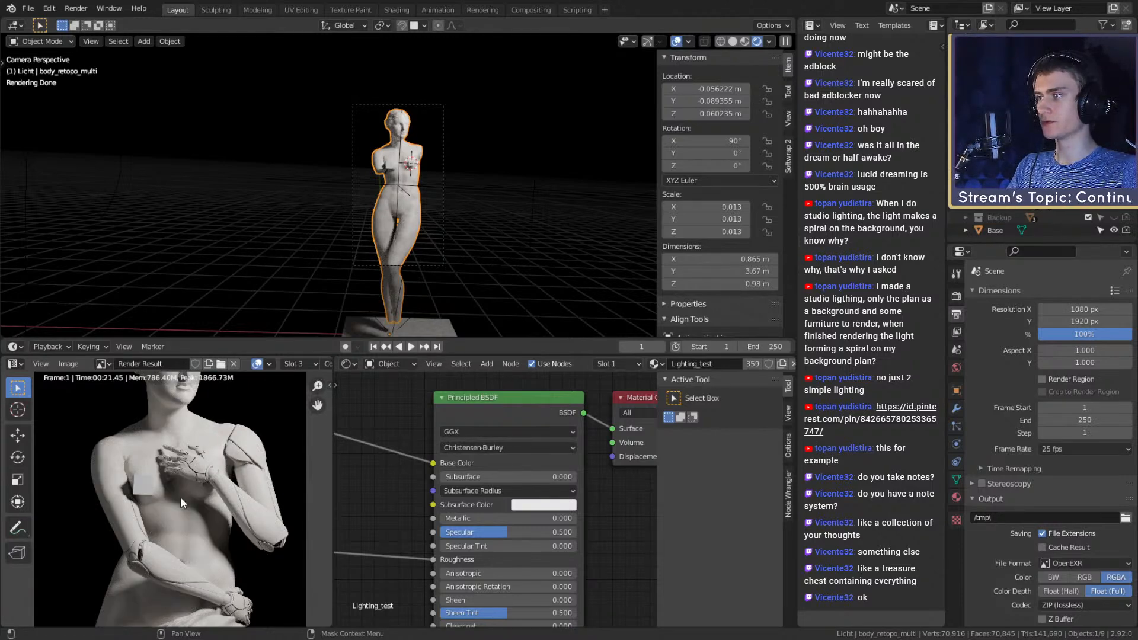
scroll(181, 497, up, 6)
middle_drag(219, 557, 164, 540)
scroll(155, 524, down, 2)
scroll(163, 511, up, 3)
middle_drag(218, 478, 232, 415)
scroll(168, 535, down, 3)
middle_drag(168, 536, 219, 439)
scroll(210, 555, down, 2)
middle_drag(210, 555, 176, 575)
middle_drag(198, 488, 185, 569)
Examine the surface detail of the statue's head, shoulder and upper chest in the finished render
scroll(203, 520, up, 5)
middle_drag(213, 487, 222, 560)
scroll(193, 509, down, 3)
scroll(223, 533, down, 2)
middle_drag(222, 472, 206, 562)
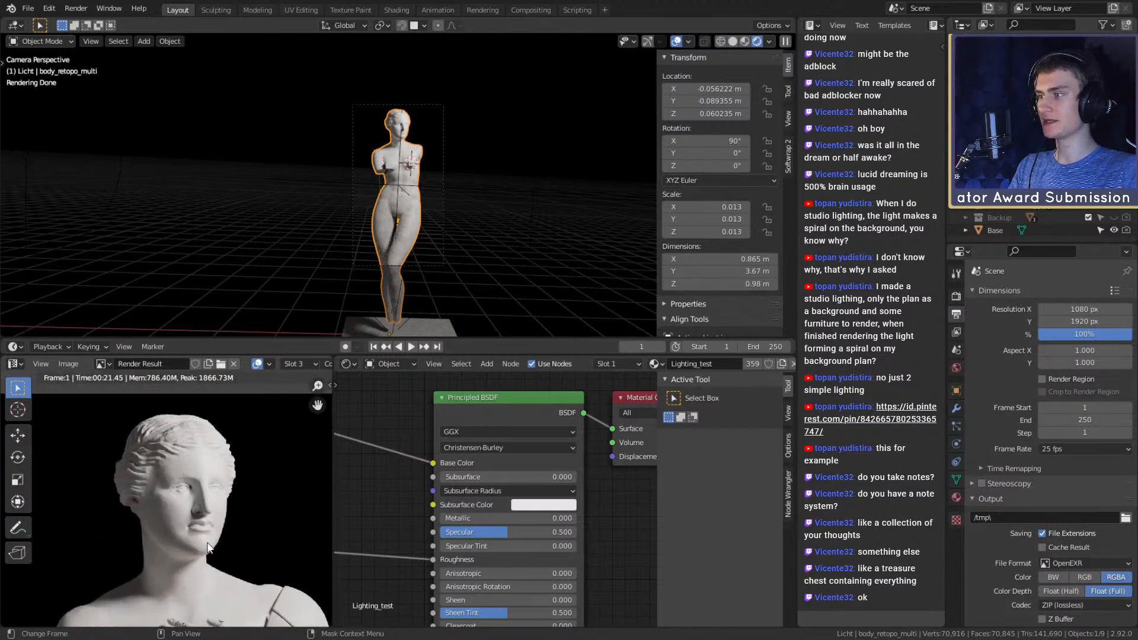
scroll(202, 510, up, 4)
middle_drag(197, 450, 170, 496)
scroll(197, 550, up, 3)
scroll(165, 491, down, 6)
scroll(169, 543, up, 5)
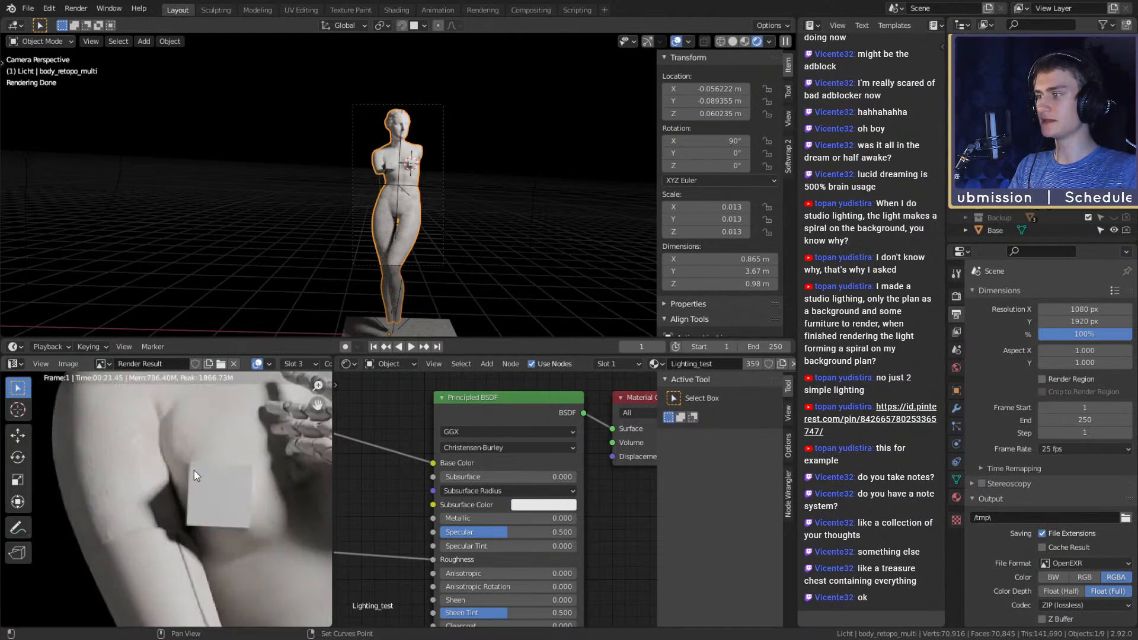
scroll(193, 481, down, 2)
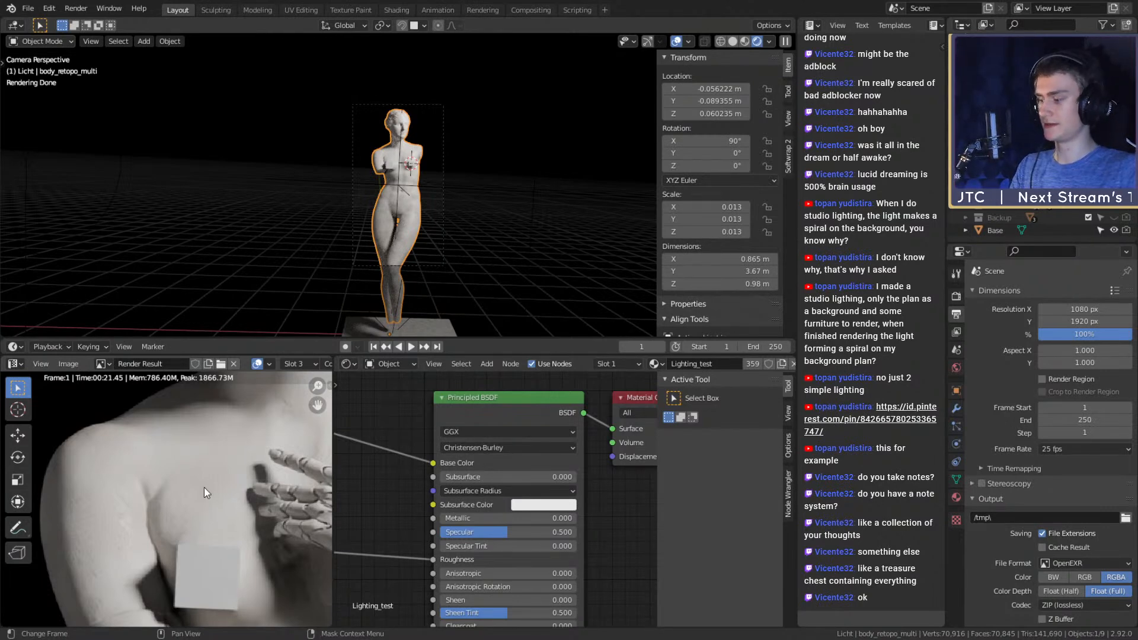
Switch the image editor area back to a 3D Viewport and frame the rendered chest
key(shift+F3)
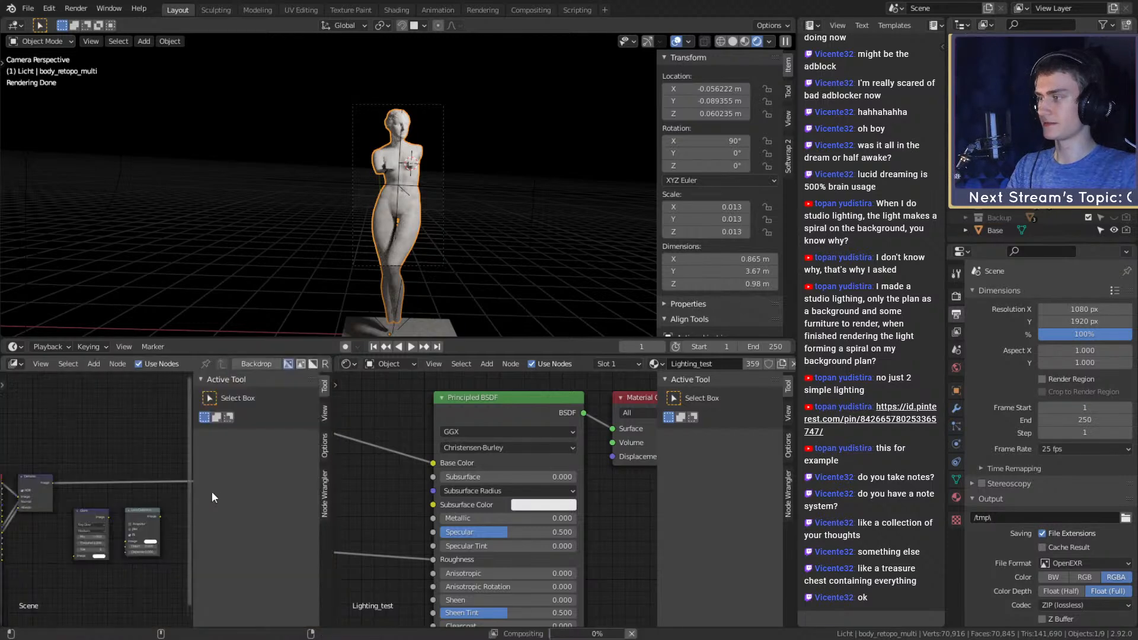
key(shift+F5)
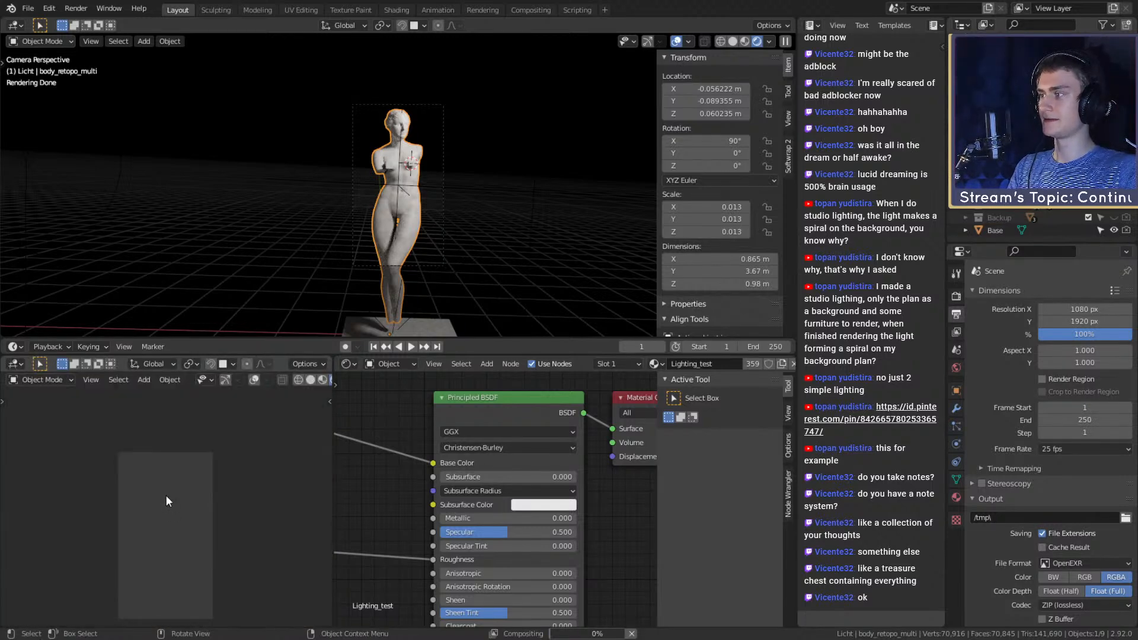
scroll(175, 536, up, 5)
shift+middle_drag(176, 537, 173, 507)
Set the main viewport to Material Preview shading with the chest and shoulders framed
shift+middle_drag(467, 190, 483, 235)
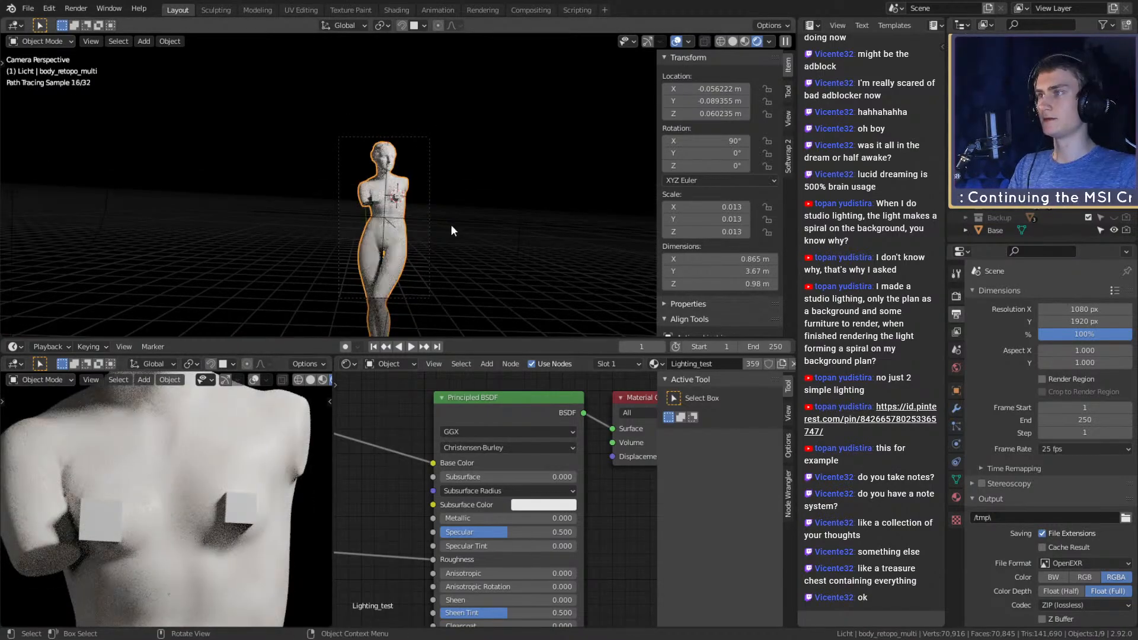
scroll(482, 234, up, 4)
shift+middle_drag(481, 160, 460, 240)
key(z)
click(460, 274)
scroll(460, 274, up, 3)
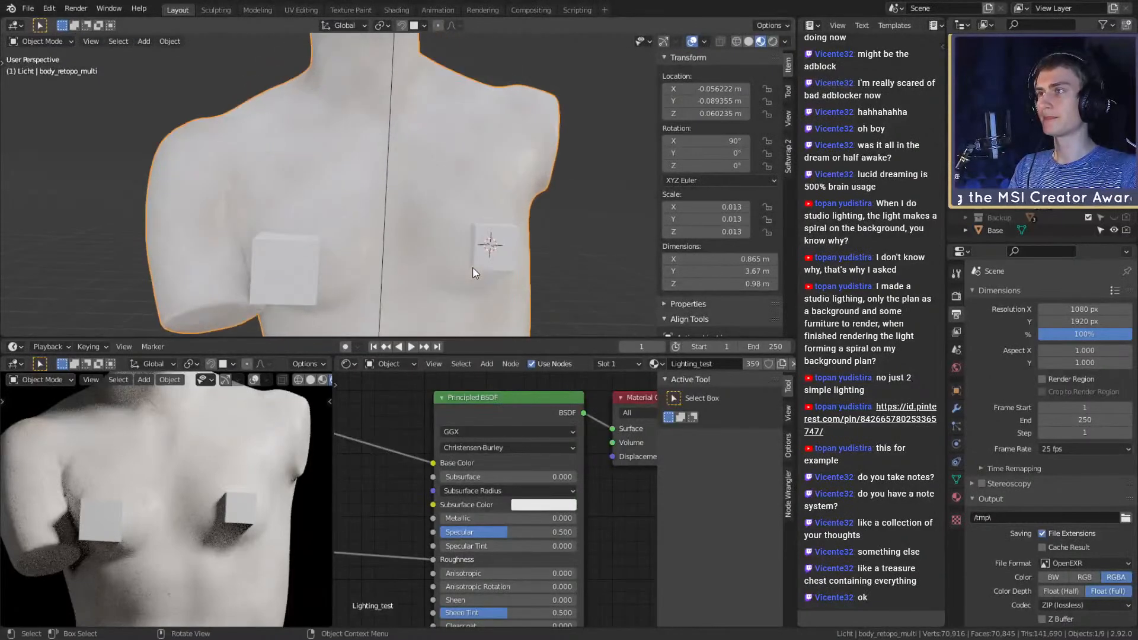
Move the brown stop of the base colour ColorRamp to position 0.741 to strengthen the stains on the body
scroll(563, 468, down, 4)
middle_drag(597, 483, 606, 518)
scroll(583, 505, up, 7)
scroll(606, 518, down, 7)
middle_drag(414, 495, 578, 539)
scroll(552, 518, up, 4)
scroll(551, 518, up, 2)
scroll(619, 535, up, 1)
scroll(581, 502, up, 1)
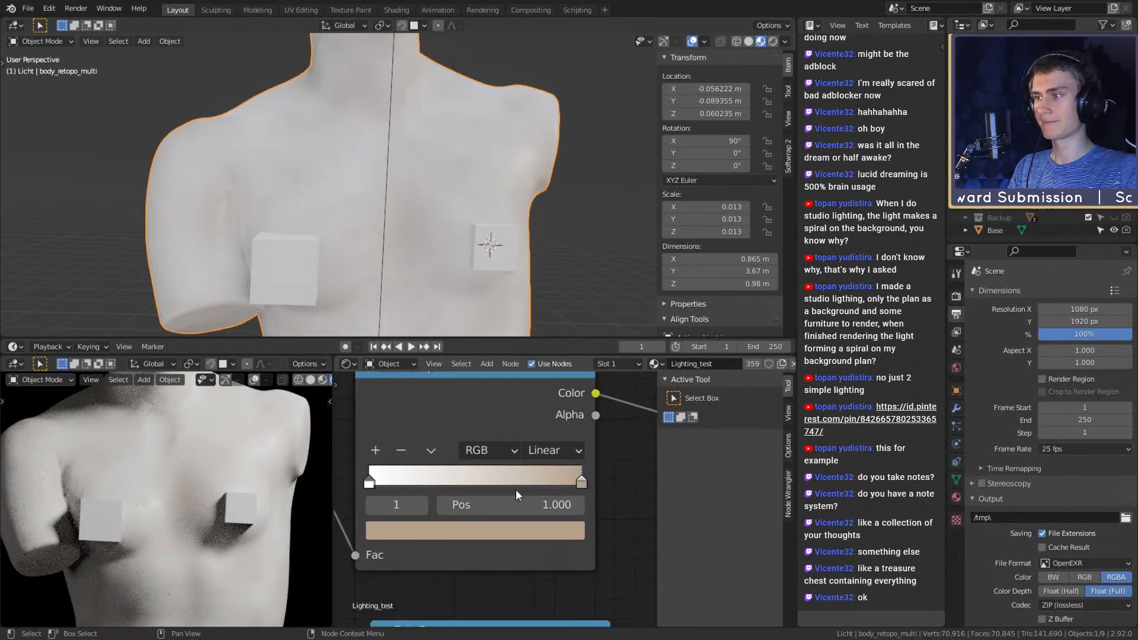
drag(581, 482, 525, 483)
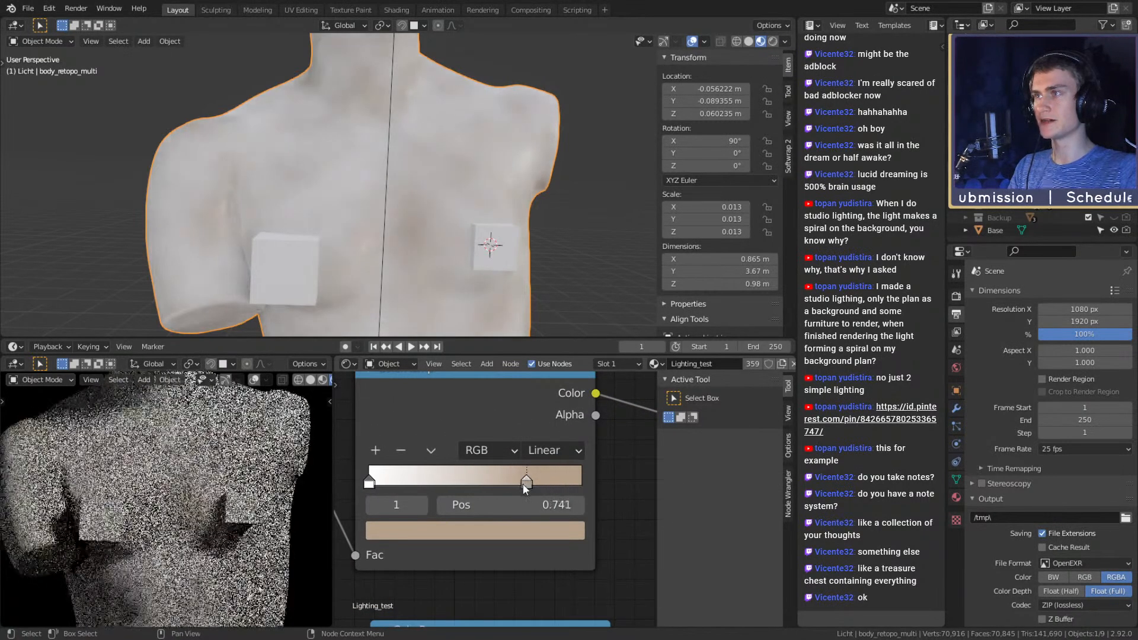
middle_drag(414, 226, 417, 203)
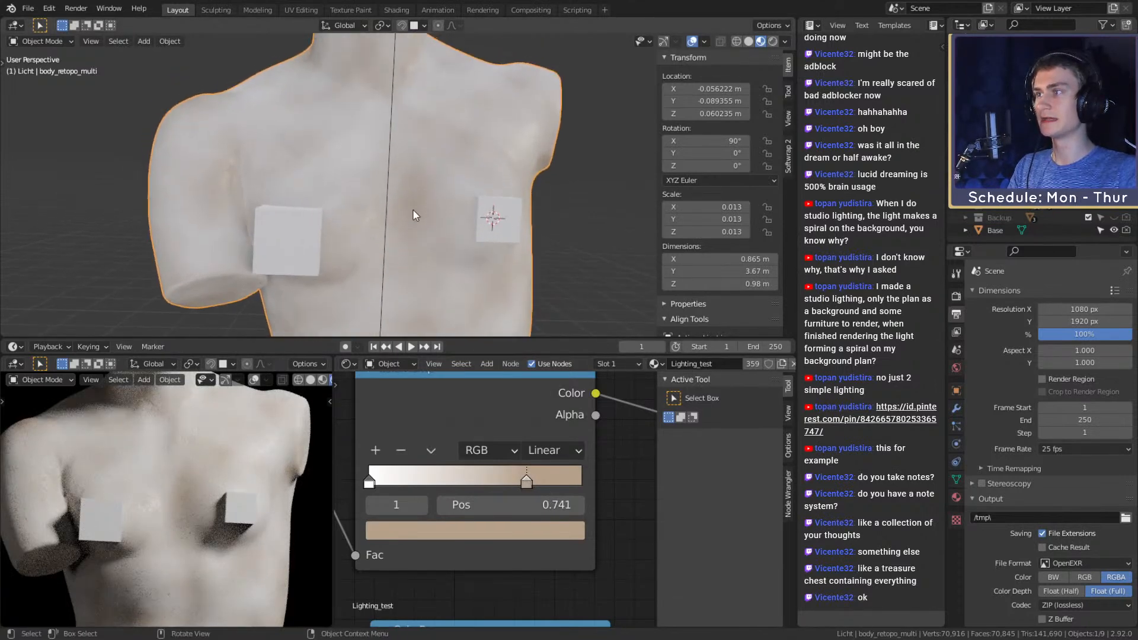
Raise the detail of the Noise Texture feeding the base colour ramp to 5.1 and preview the noise directly on the body
middle_drag(452, 589, 528, 579)
middle_drag(395, 560, 550, 531)
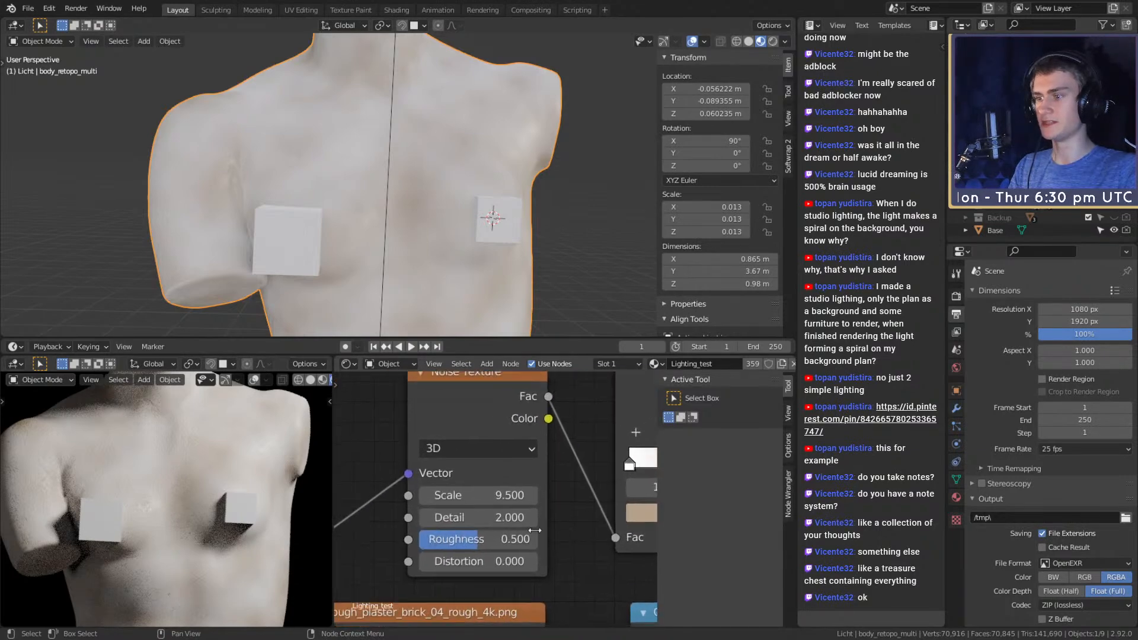
drag(474, 518, 522, 518)
scroll(579, 560, down, 3)
middle_drag(579, 555, 528, 557)
ctrl+shift+click(440, 444)
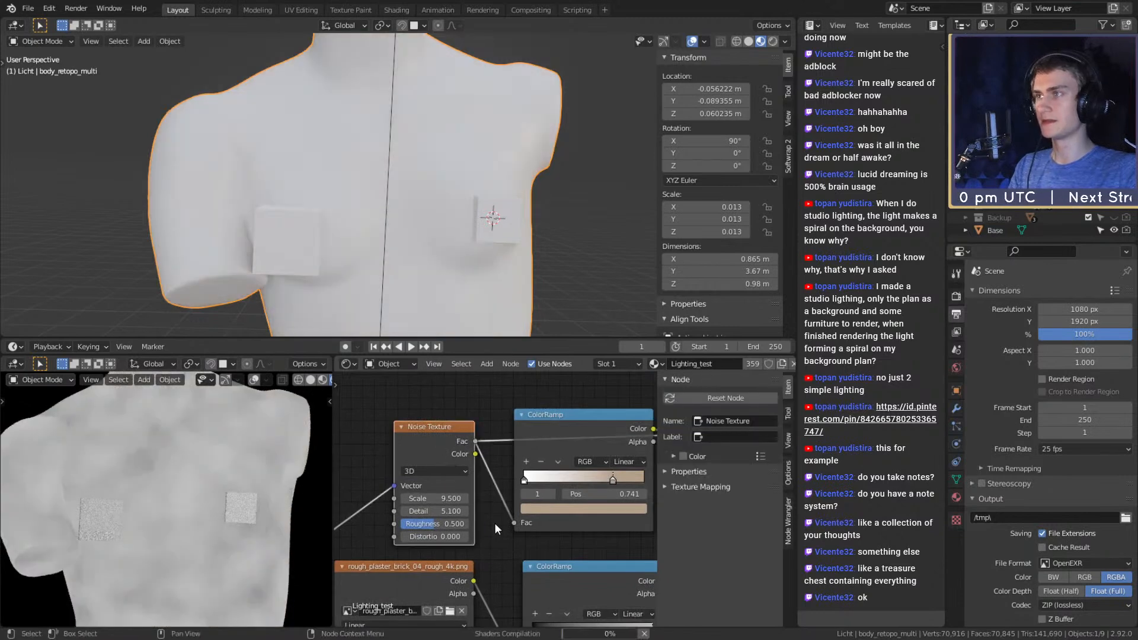
Set the Noise Texture's detail to 16 and its roughness to 0.583
scroll(493, 503, up, 2)
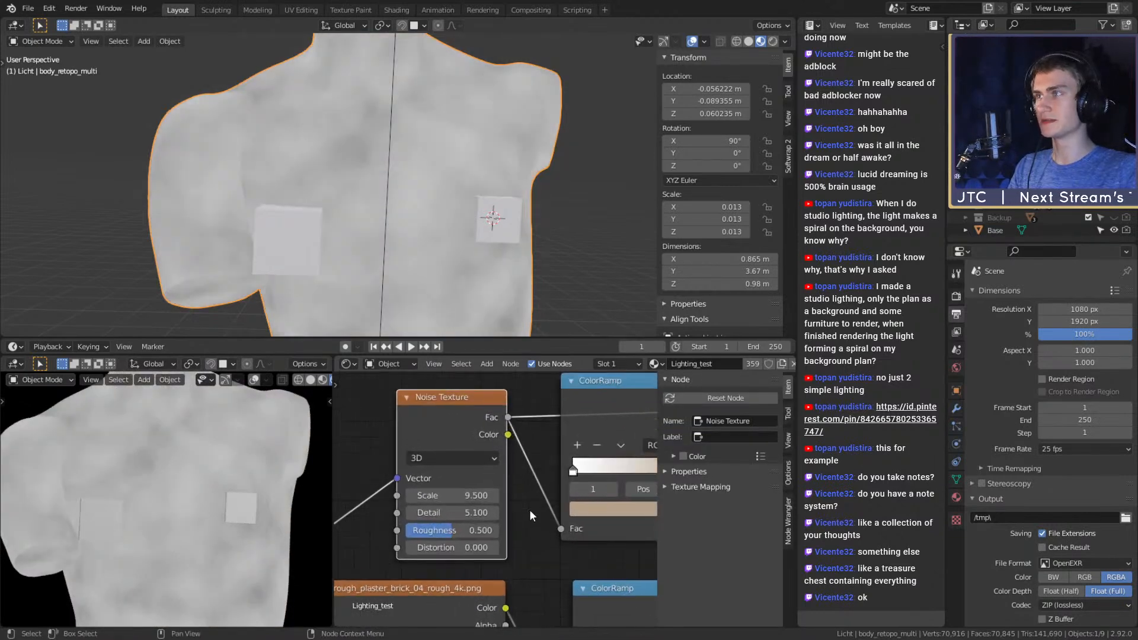
scroll(483, 225, up, 4)
scroll(492, 213, up, 3)
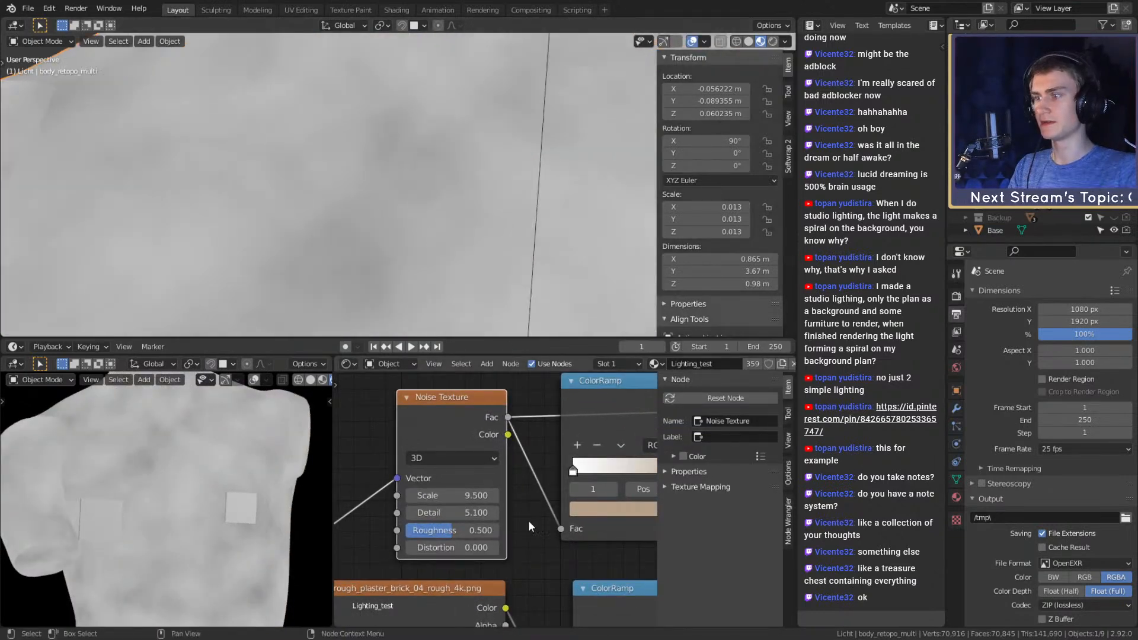
scroll(528, 511, up, 2)
drag(435, 518, 492, 518)
scroll(478, 297, down, 4)
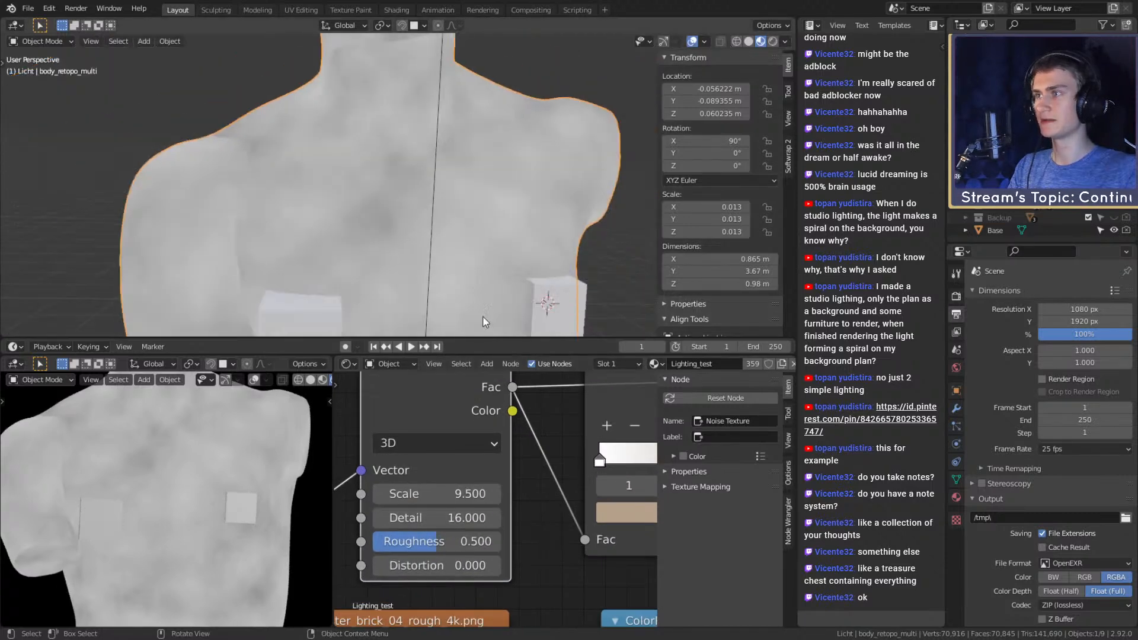
drag(437, 541, 447, 541)
Preview the Principled BSDF on the body again in place of the noise and check the stains beside the noise settings
scroll(520, 508, down, 6)
middle_drag(631, 504, 495, 502)
middle_drag(609, 481, 492, 474)
scroll(493, 474, down, 4)
mouse_move(567, 490)
middle_down()
mouse_move(406, 482)
mouse_move(524, 491)
mouse_move(574, 468)
mouse_move(603, 472)
middle_up()
ctrl+shift+click(567, 465)
scroll(478, 513, up, 2)
scroll(483, 514, up, 8)
middle_drag(409, 489, 532, 510)
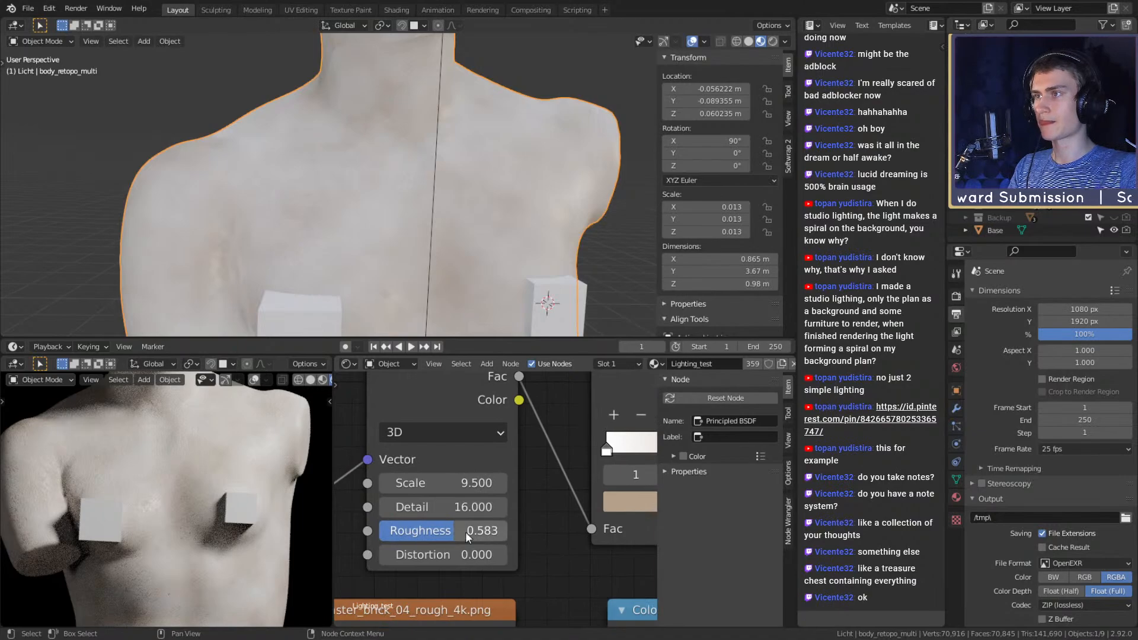
Move the white stop of the base colour ColorRamp to position 0.082 and tint it a warm off-white
middle_drag(598, 472, 471, 491)
drag(481, 469, 514, 474)
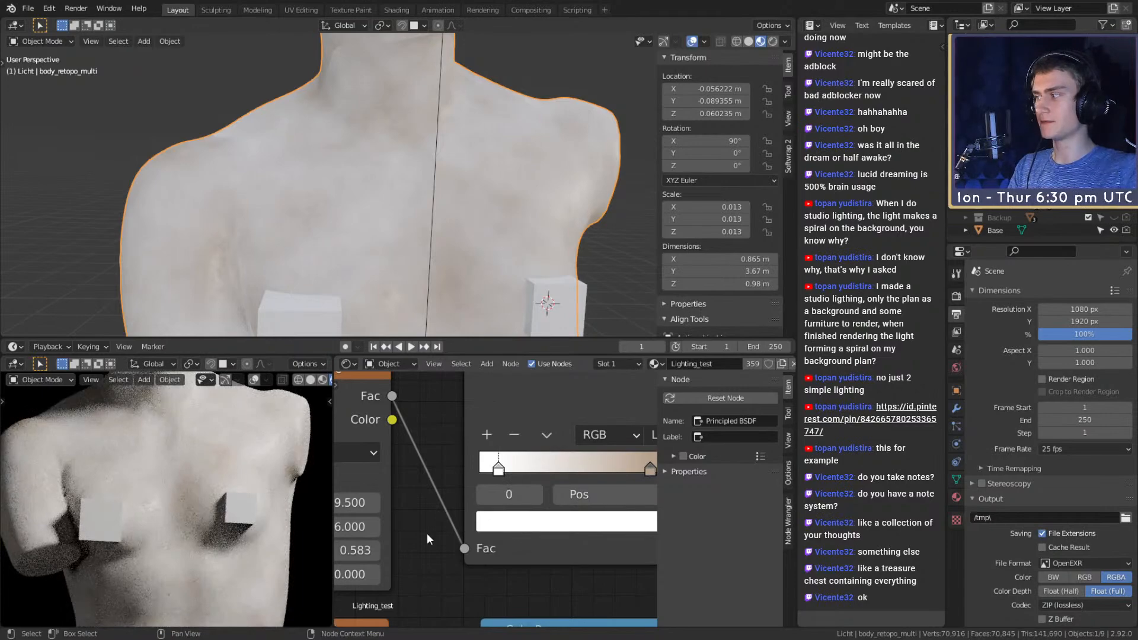
middle_drag(446, 531, 400, 539)
click(500, 529)
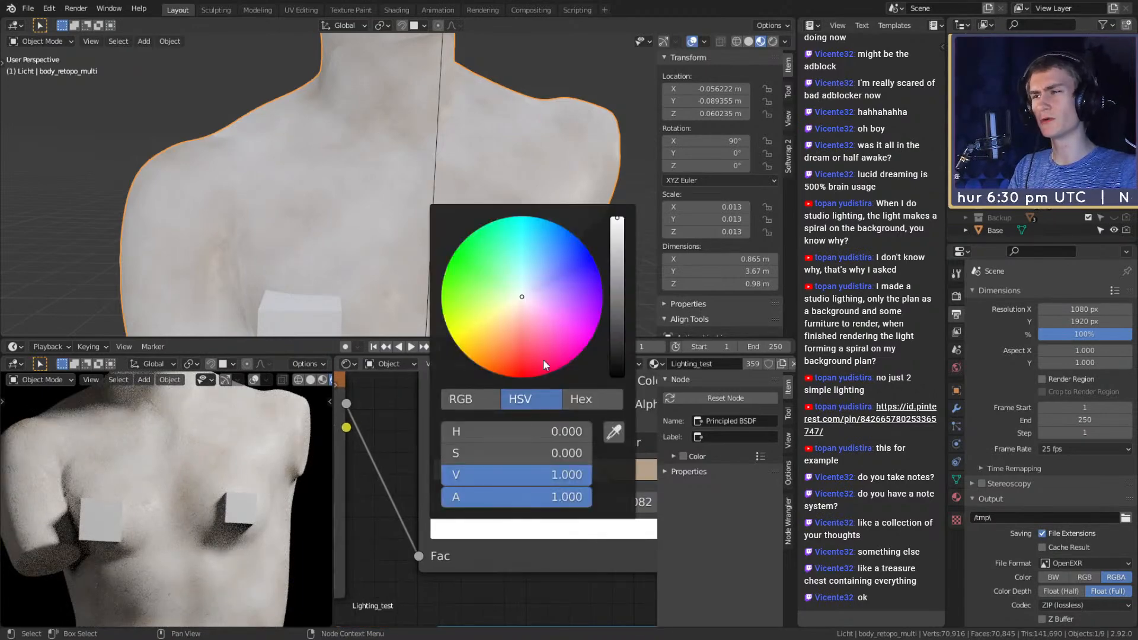
drag(515, 453, 507, 430)
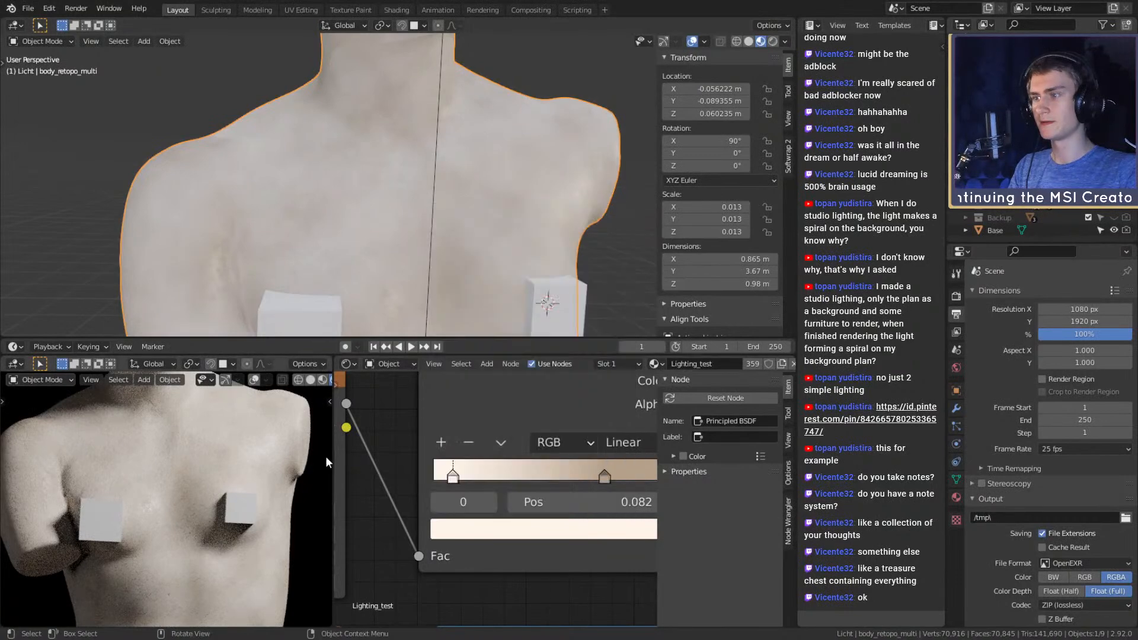
Deselect the body and inspect the warmer marble colour across the whole statue and the face
scroll(382, 489, down, 3)
scroll(396, 206, down, 5)
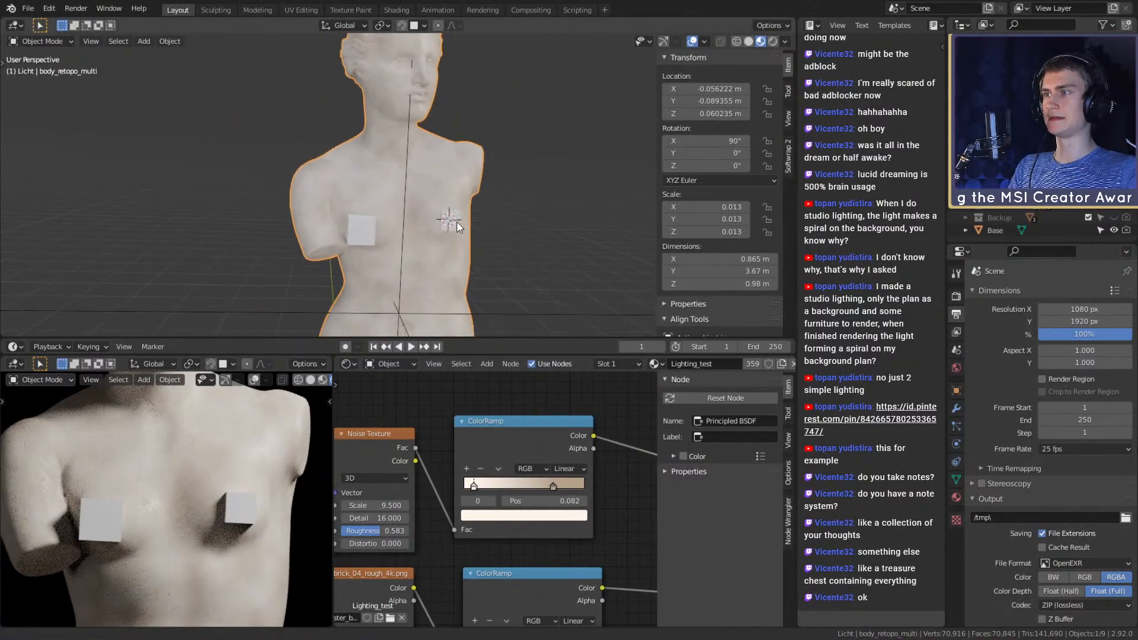
shift+middle_drag(417, 230, 421, 220)
click(510, 225)
scroll(218, 505, down, 6)
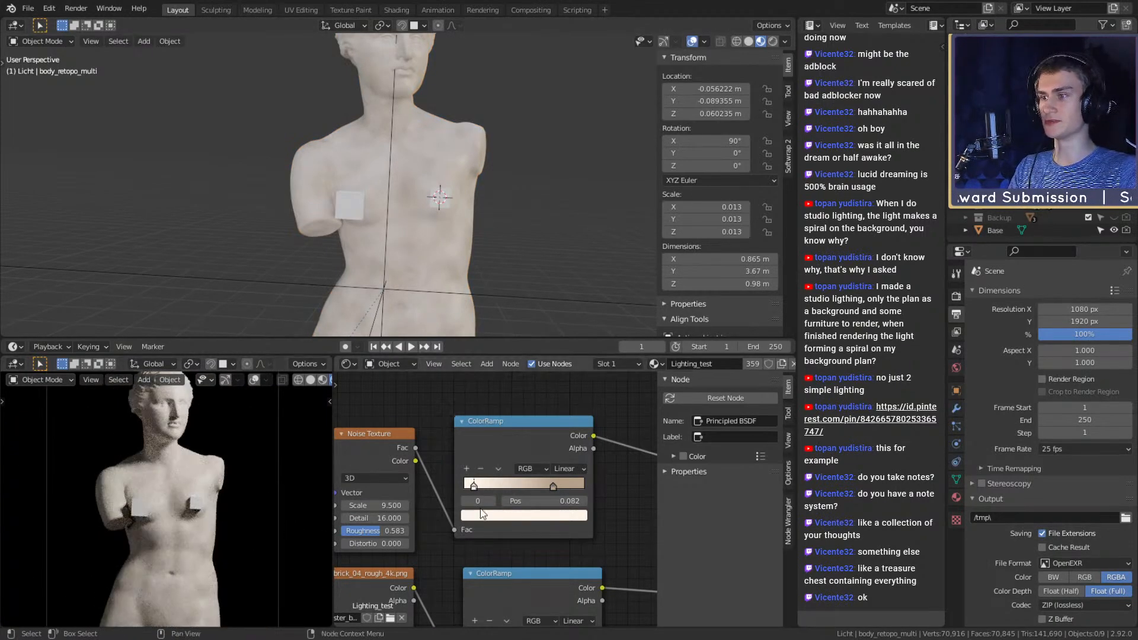
scroll(477, 501, up, 3)
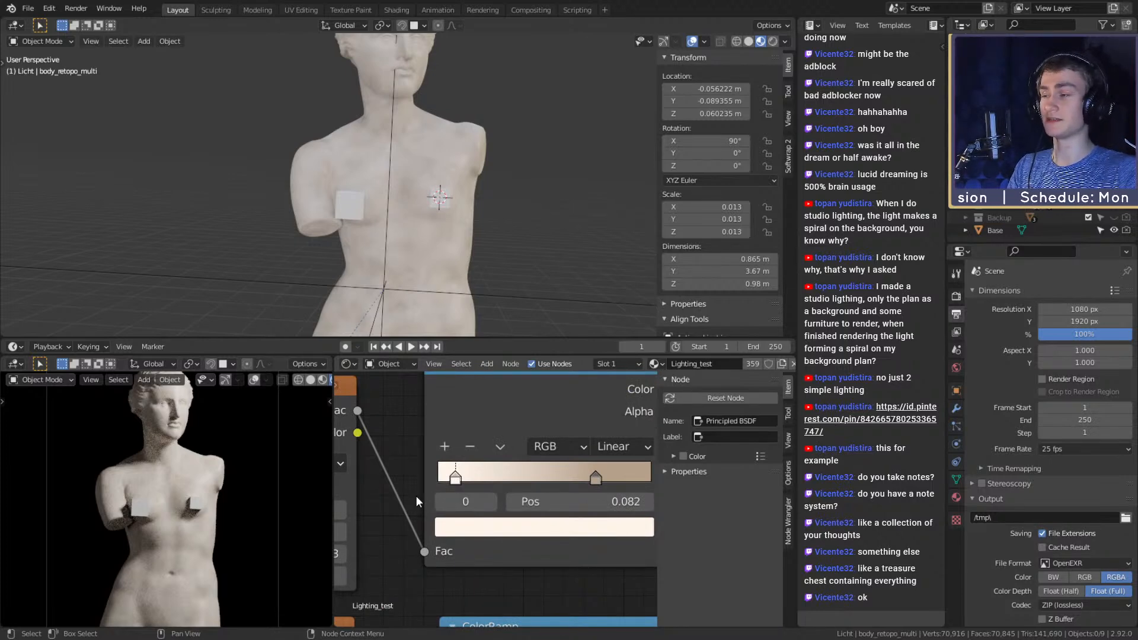
scroll(159, 513, down, 5)
scroll(184, 532, up, 5)
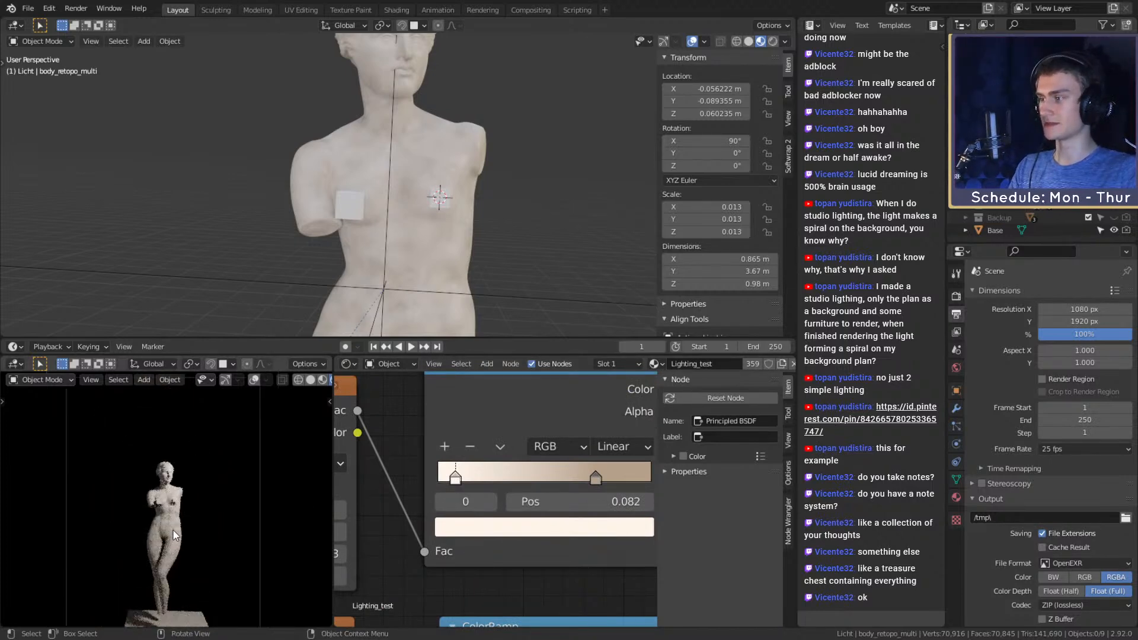
scroll(186, 527, up, 8)
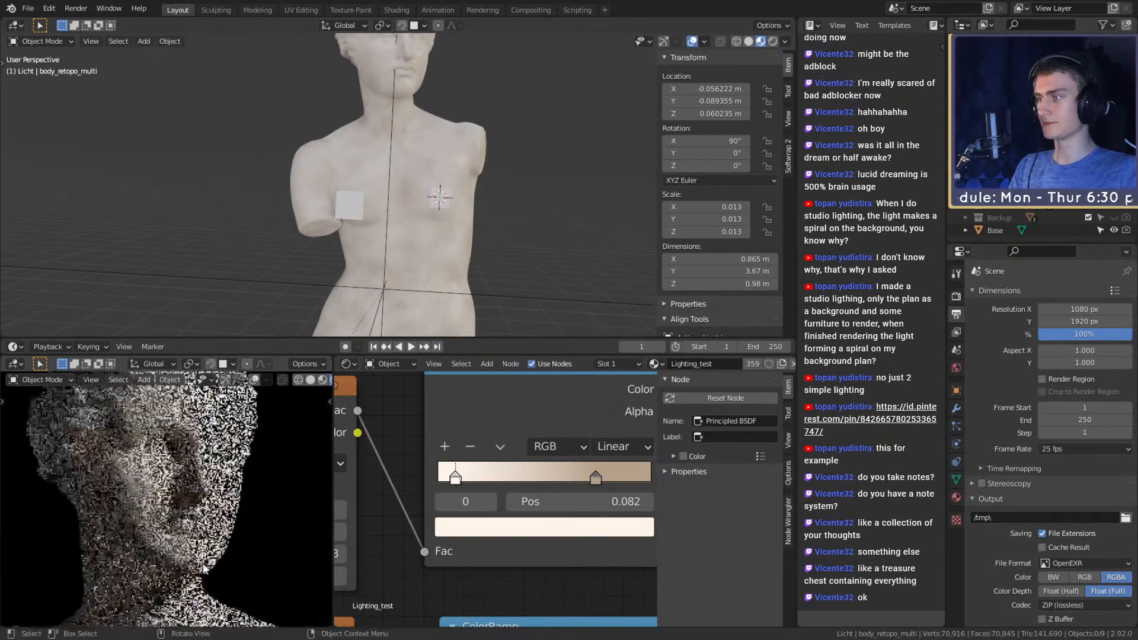
Inspect the marble on the framed torso in the render preview and up close on the statue's back
scroll(201, 559, down, 8)
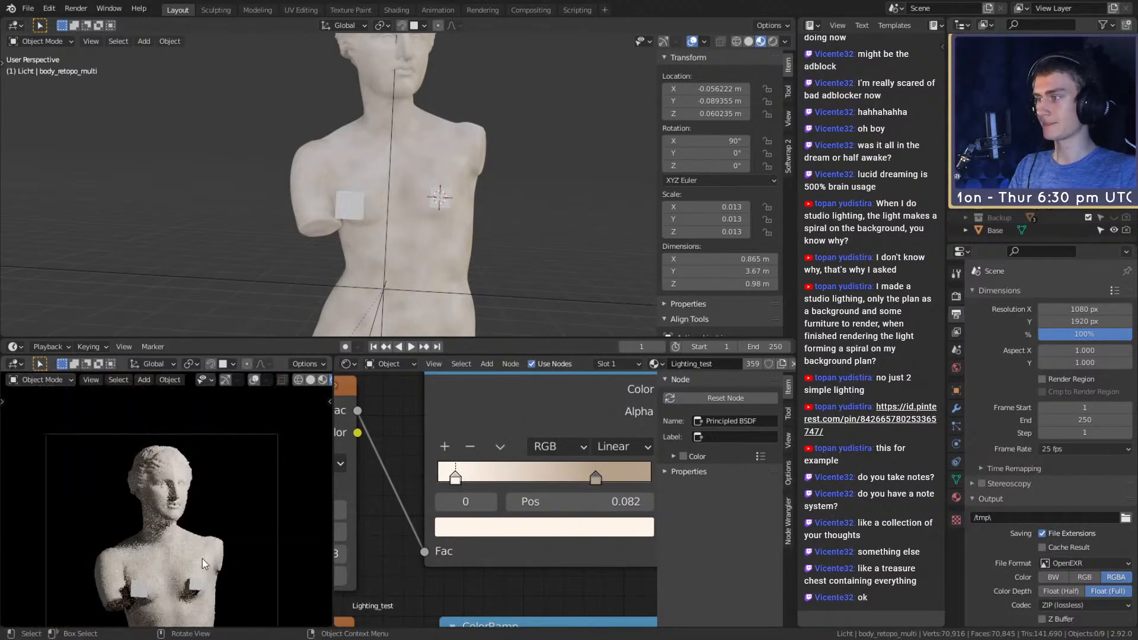
shift+middle_drag(197, 588, 190, 529)
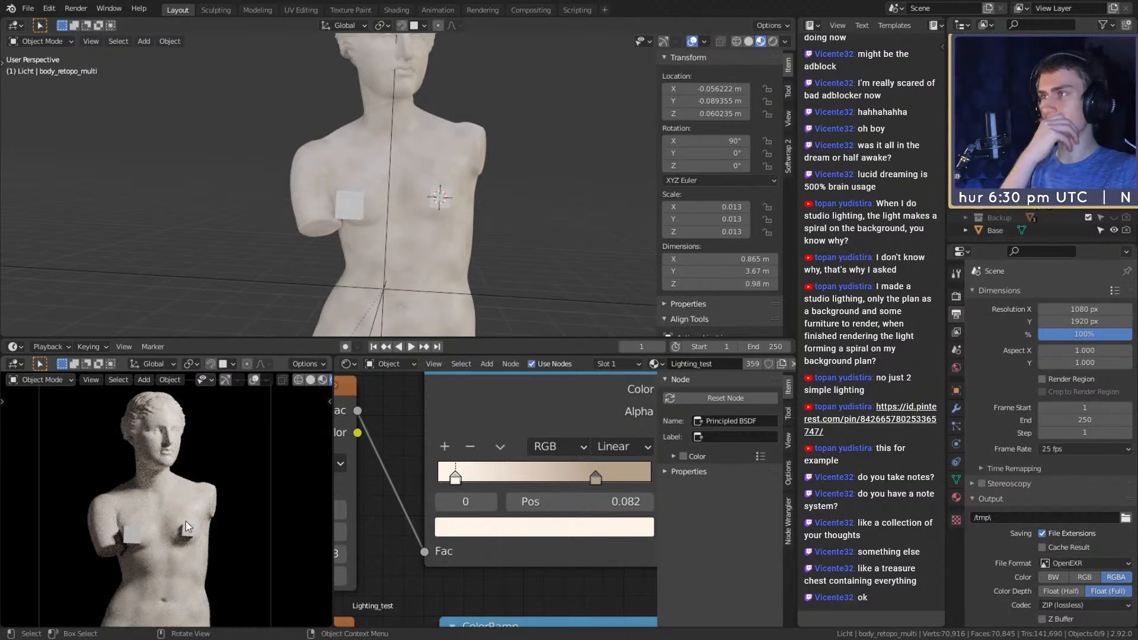
middle_drag(317, 187, 459, 237)
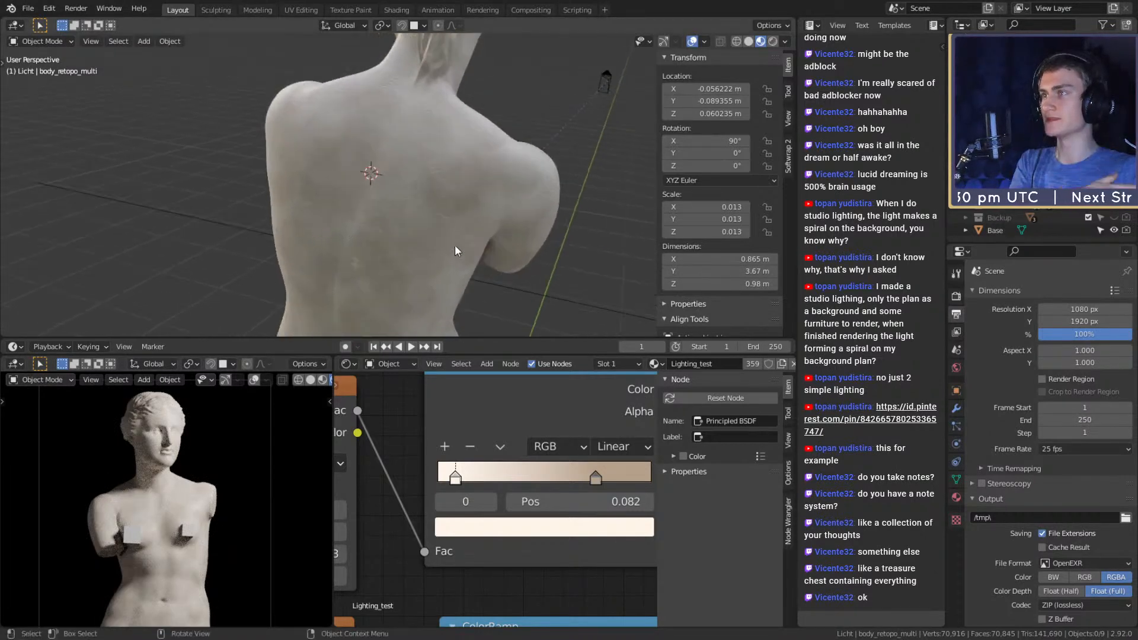
scroll(414, 213, up, 5)
middle_drag(422, 205, 366, 236)
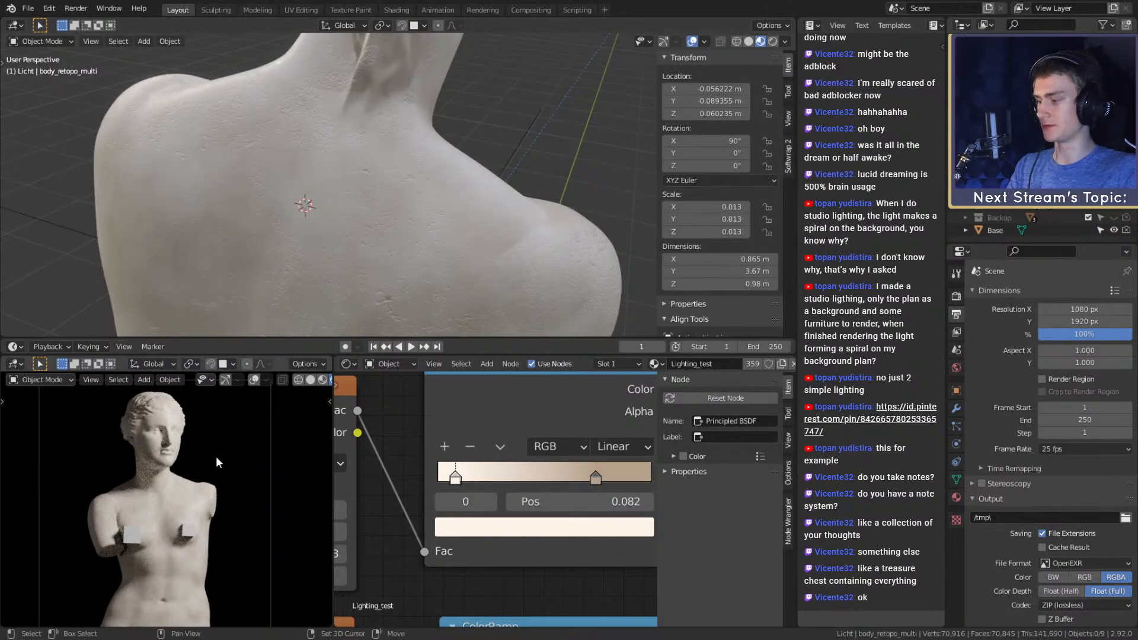
Show the Venus de Milo torso reference photo in place of the camera render preview and enlarge it
key(F11)
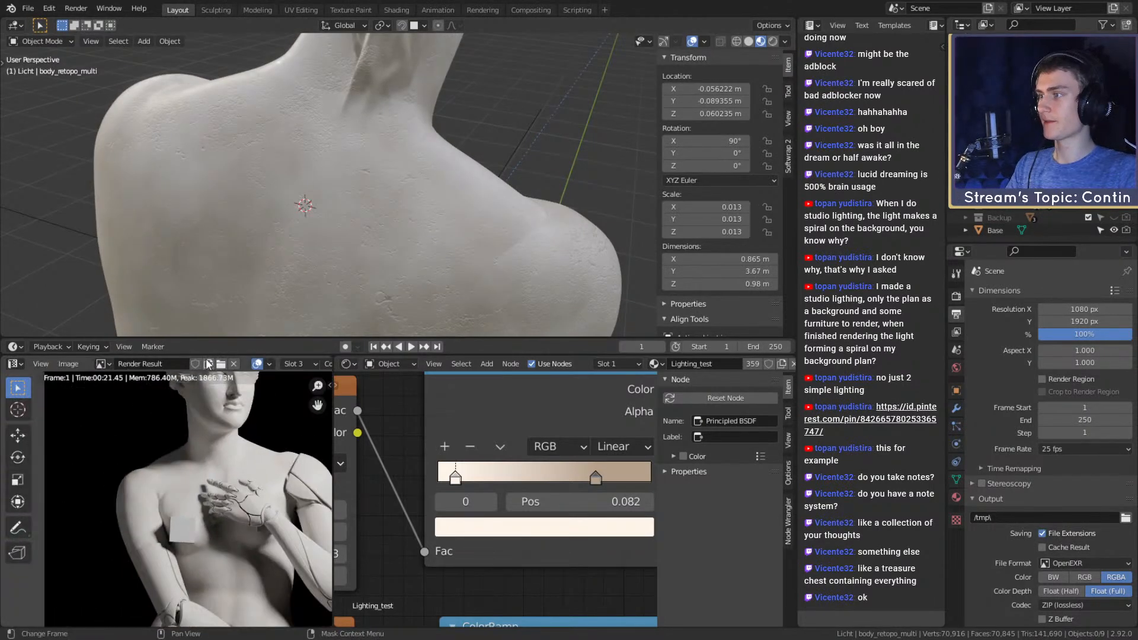
click(100, 363)
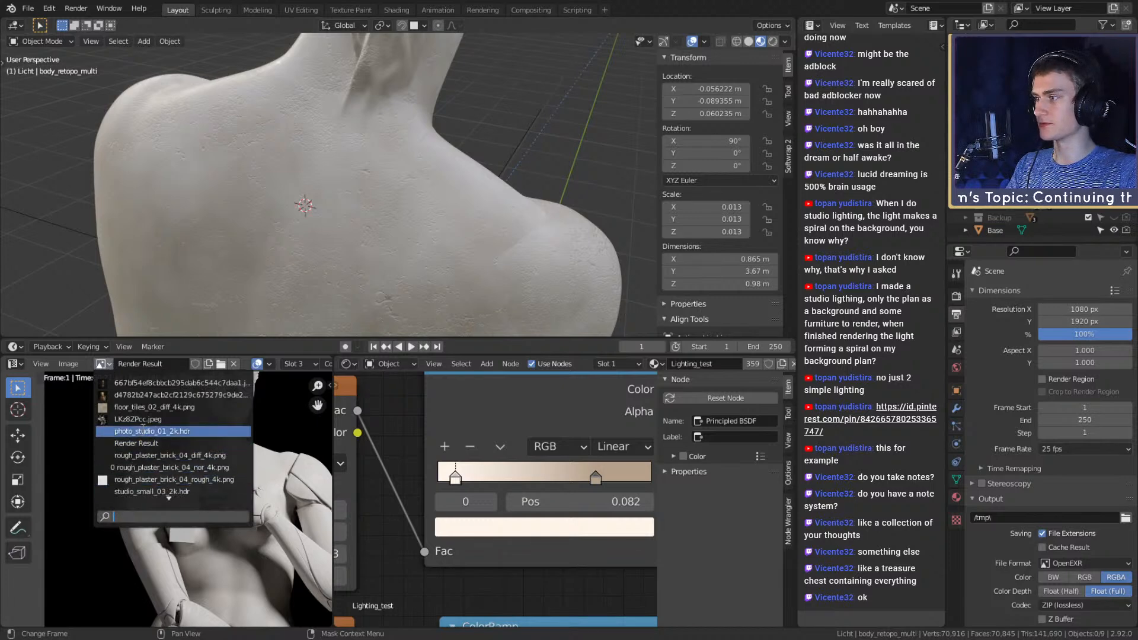
scroll(137, 483, down, 2)
click(134, 479)
scroll(243, 473, up, 8)
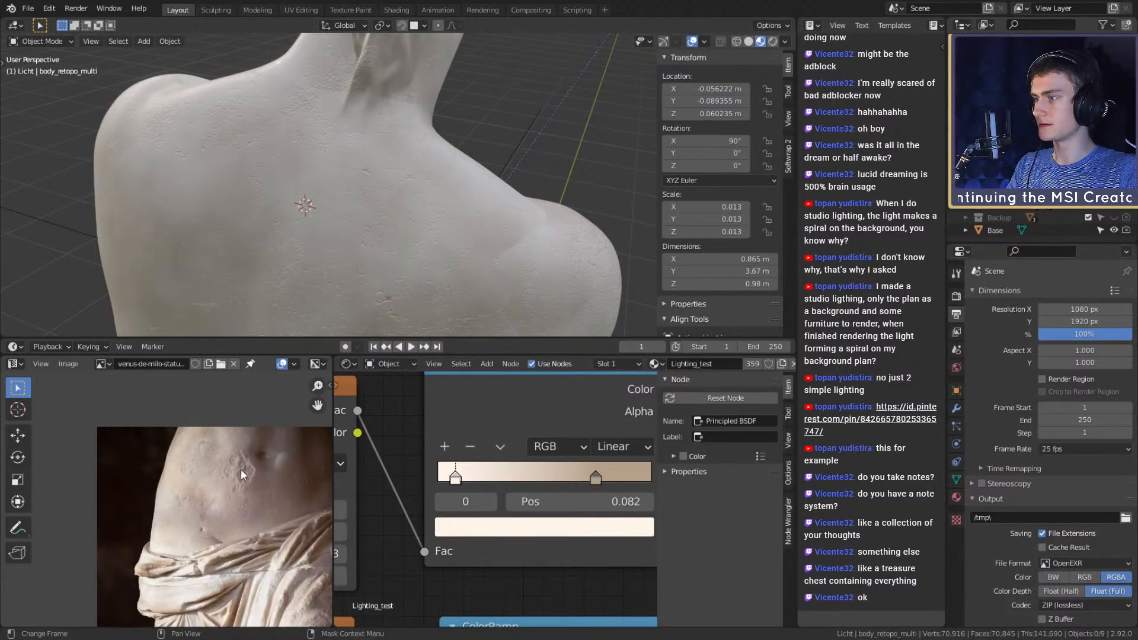
Compare the statue's belly surface with the pitted, chipped marble around the navel in the torso reference photo
middle_drag(515, 240, 450, 271)
scroll(460, 193, up, 7)
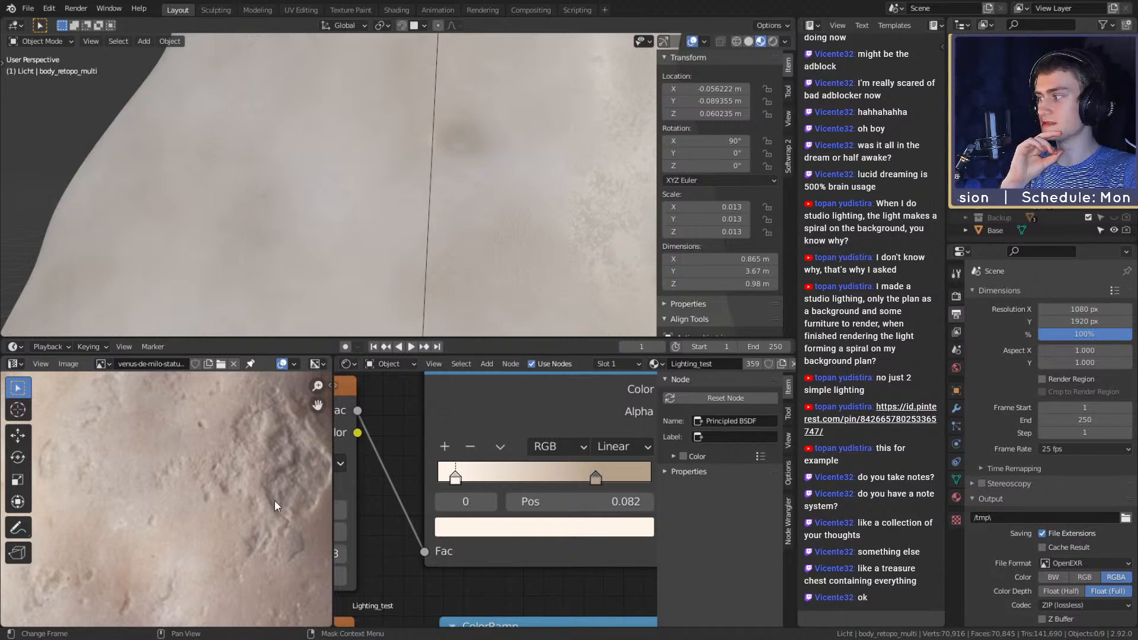
scroll(257, 485, down, 3)
scroll(209, 499, up, 5)
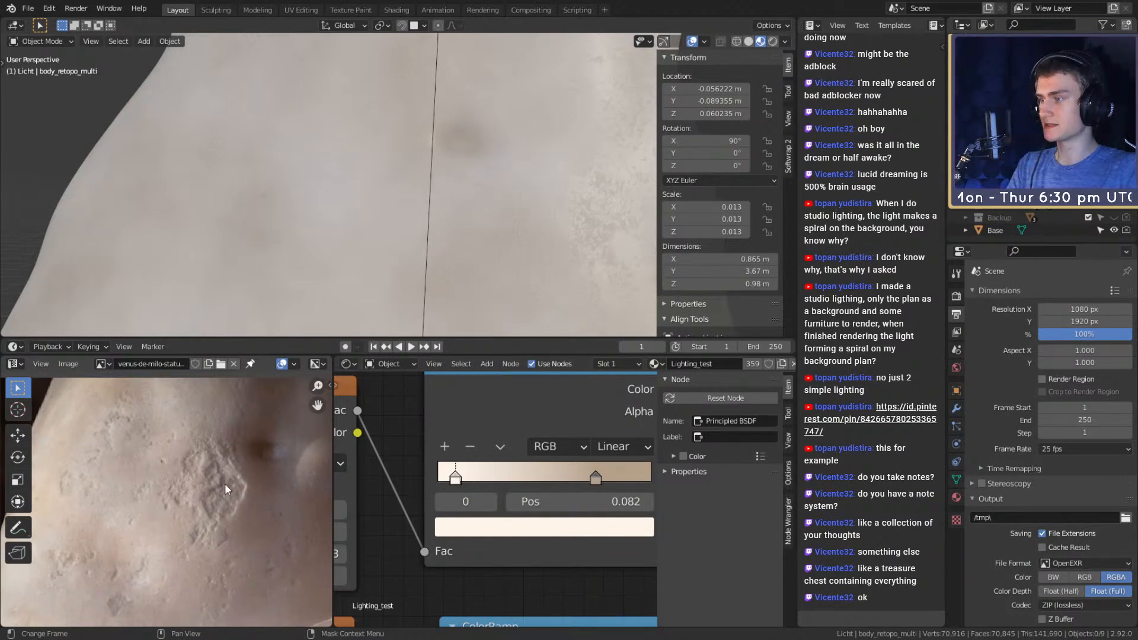
scroll(225, 483, down, 4)
scroll(215, 505, up, 2)
middle_drag(203, 488, 200, 527)
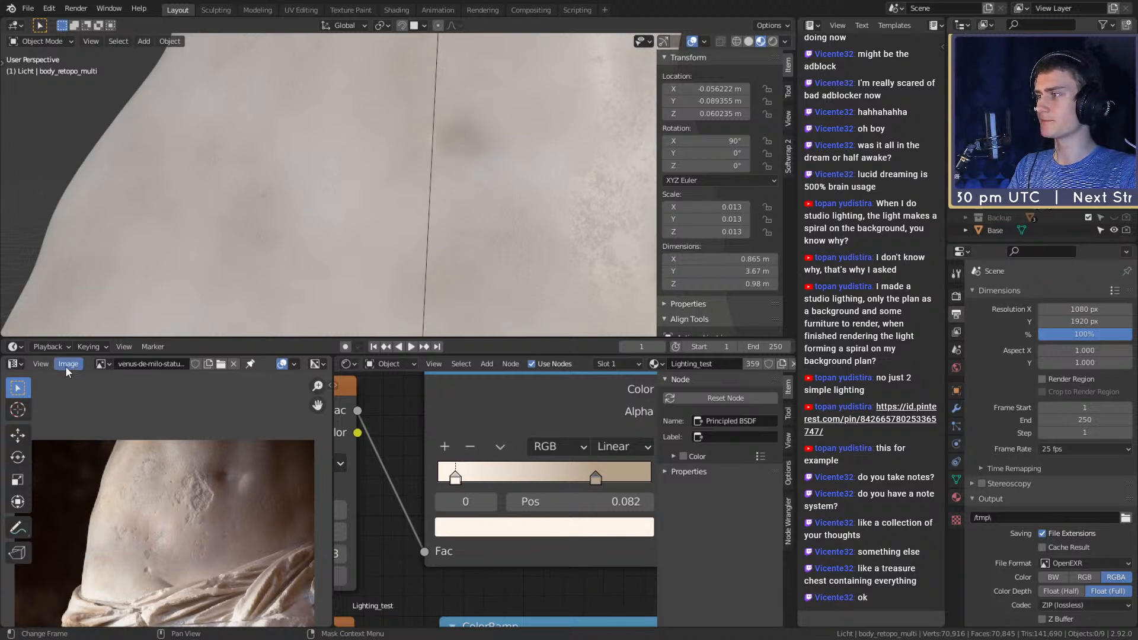
Open the Venus de Milo back-view photo as the displayed reference image
click(108, 365)
click(133, 479)
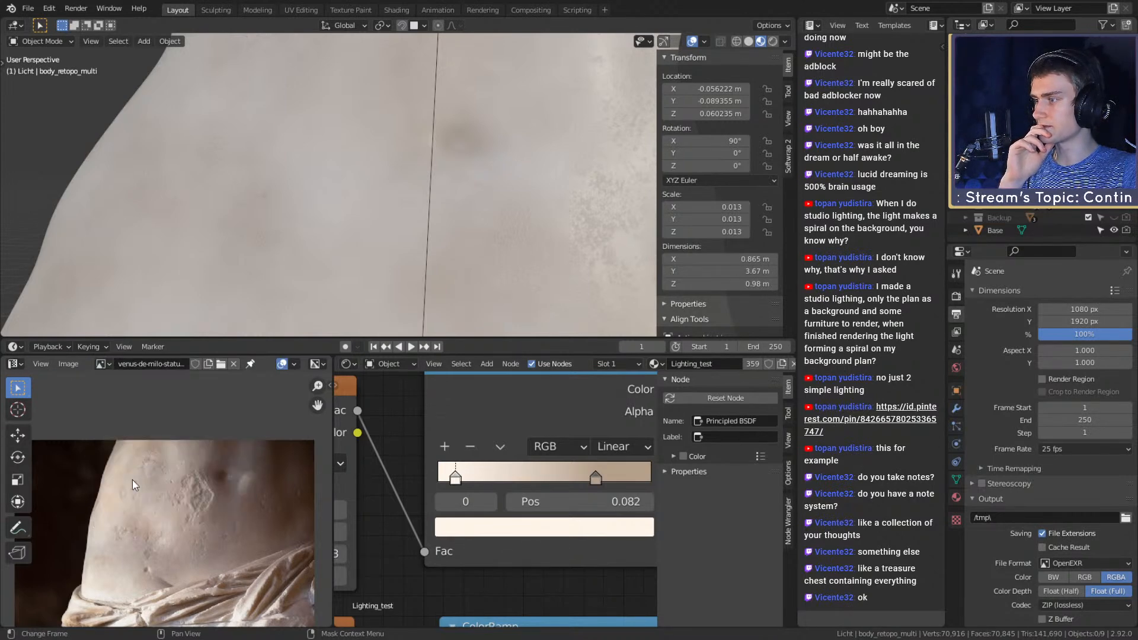
click(102, 364)
click(125, 495)
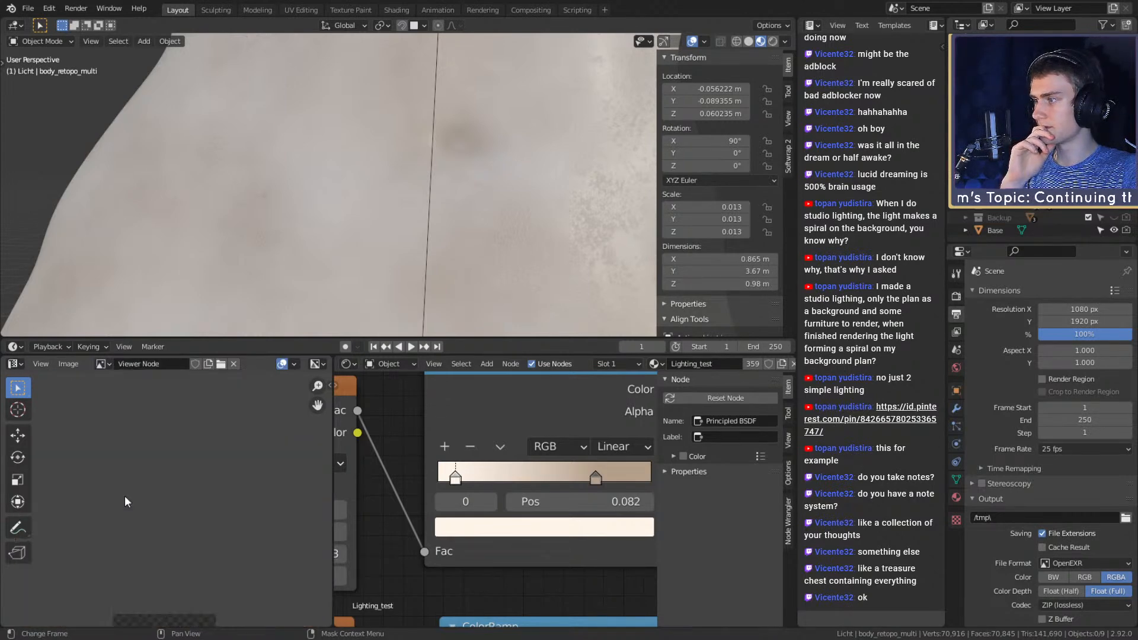
click(102, 364)
click(129, 468)
scroll(142, 483, down, 5)
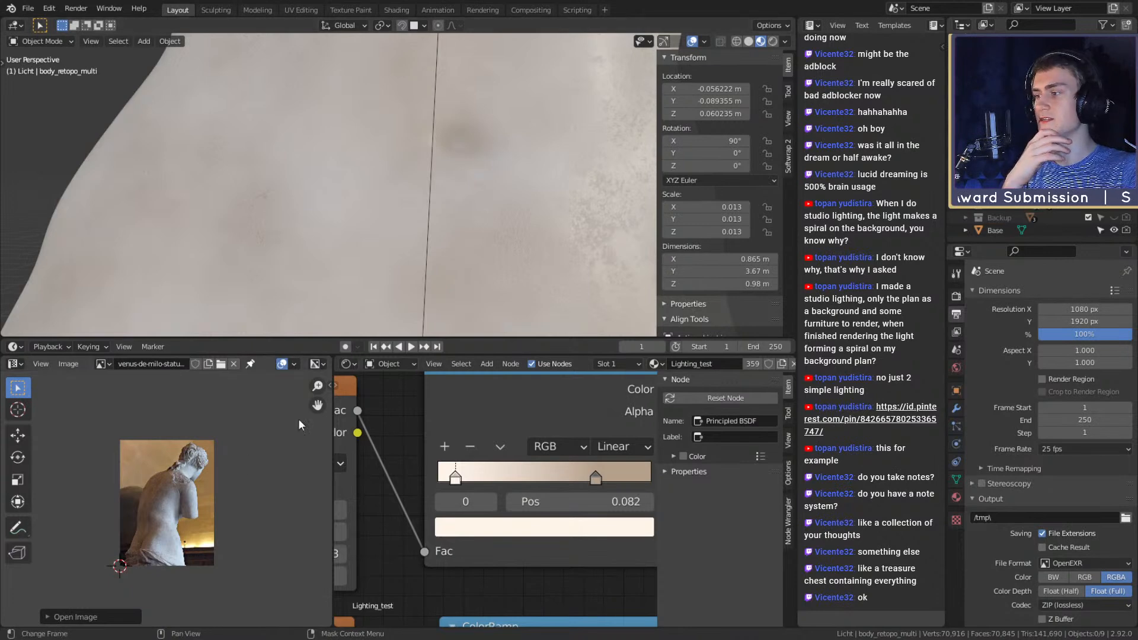
Examine the rough broken patch on the shoulder and the surrounding stains in the back-view reference photo
scroll(213, 472, up, 10)
scroll(189, 526, down, 2)
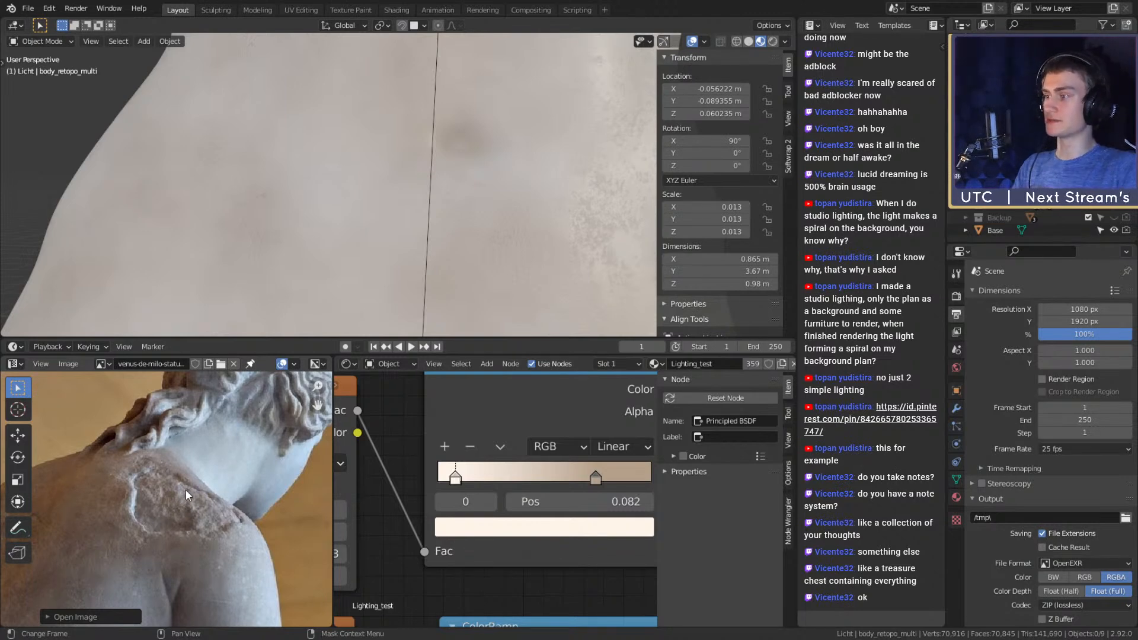
scroll(186, 489, down, 4)
scroll(188, 492, up, 3)
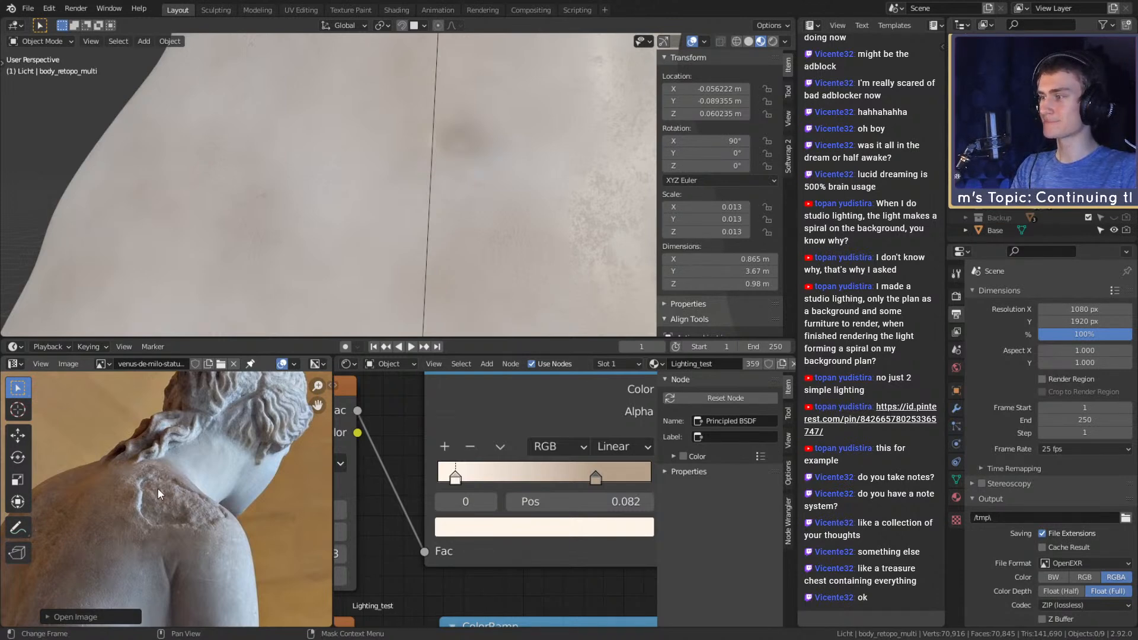
scroll(157, 488, down, 4)
scroll(196, 484, up, 4)
middle_drag(196, 481, 175, 569)
scroll(173, 567, down, 2)
scroll(174, 566, up, 3)
scroll(174, 566, down, 3)
scroll(192, 531, up, 4)
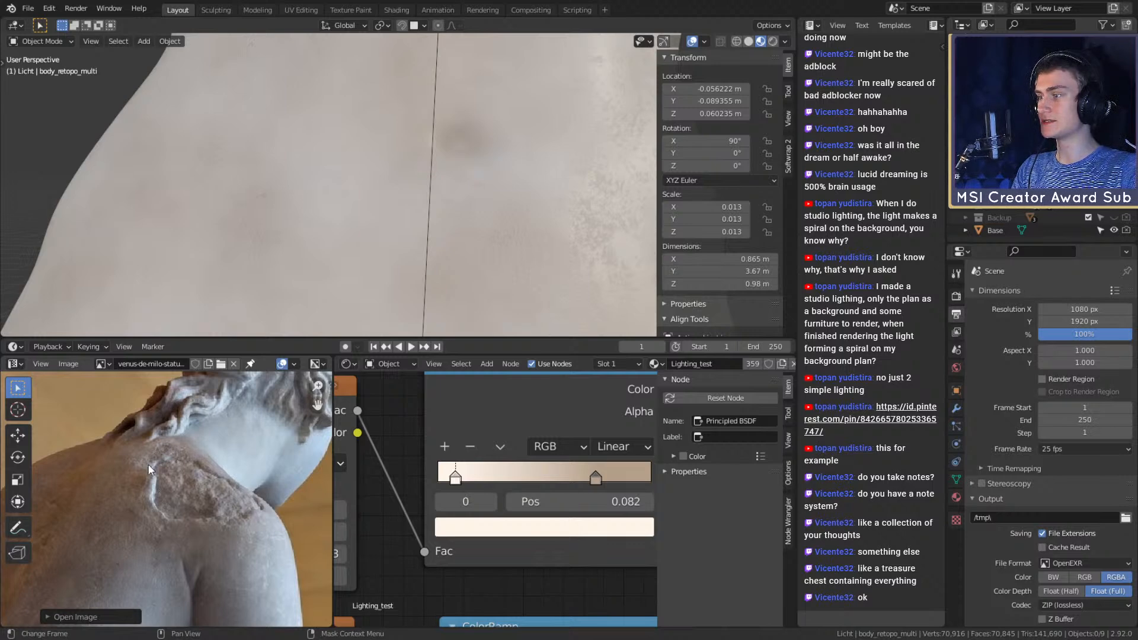
Examine the carved hair and the nape of the neck in the back-view reference photo
scroll(177, 527, down, 6)
mouse_move(219, 539)
middle_down()
mouse_move(205, 517)
mouse_move(224, 455)
mouse_move(203, 551)
middle_up()
scroll(201, 544, up, 1)
scroll(202, 521, up, 4)
middle_drag(216, 508, 220, 522)
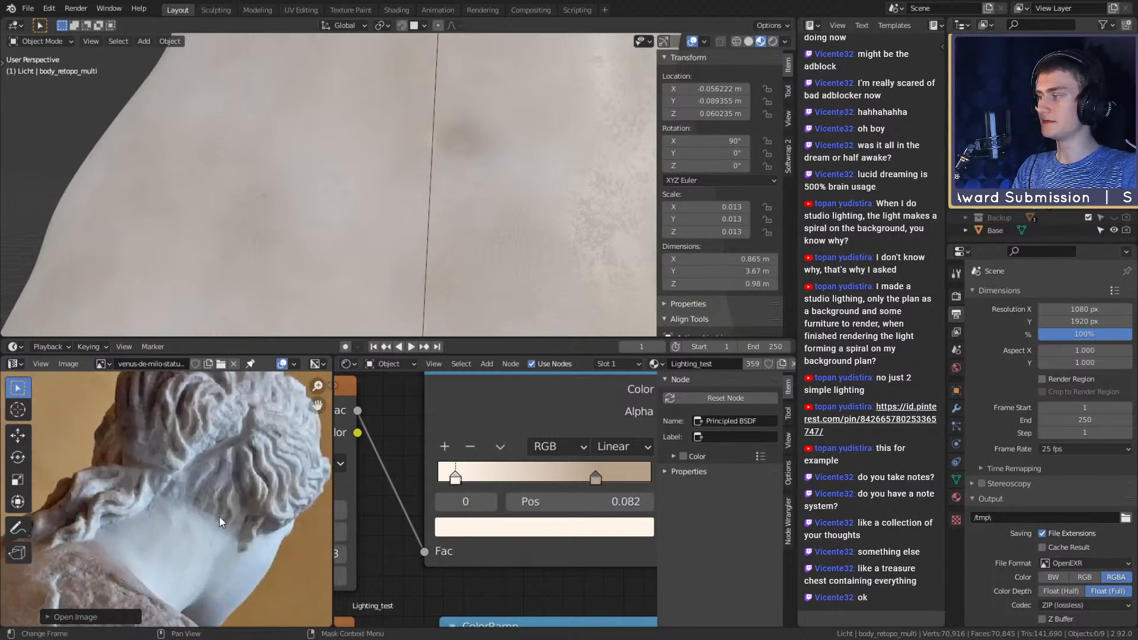
scroll(449, 200, down, 8)
Inspect the marble surface of the statue's face from the front in the material preview
scroll(449, 200, down, 4)
mouse_move(449, 200)
shift+middle_down()
mouse_move(435, 253)
mouse_move(415, 193)
mouse_move(448, 277)
mouse_move(478, 188)
mouse_move(389, 291)
mouse_move(454, 268)
mouse_move(400, 258)
mouse_move(504, 276)
mouse_move(457, 255)
mouse_move(475, 247)
mouse_move(462, 272)
mouse_move(415, 252)
mouse_move(442, 202)
shift+middle_up()
scroll(435, 253, up, 4)
scroll(432, 251, up, 3)
scroll(448, 277, down, 3)
scroll(388, 291, up, 4)
scroll(504, 276, up, 4)
scroll(474, 248, down, 4)
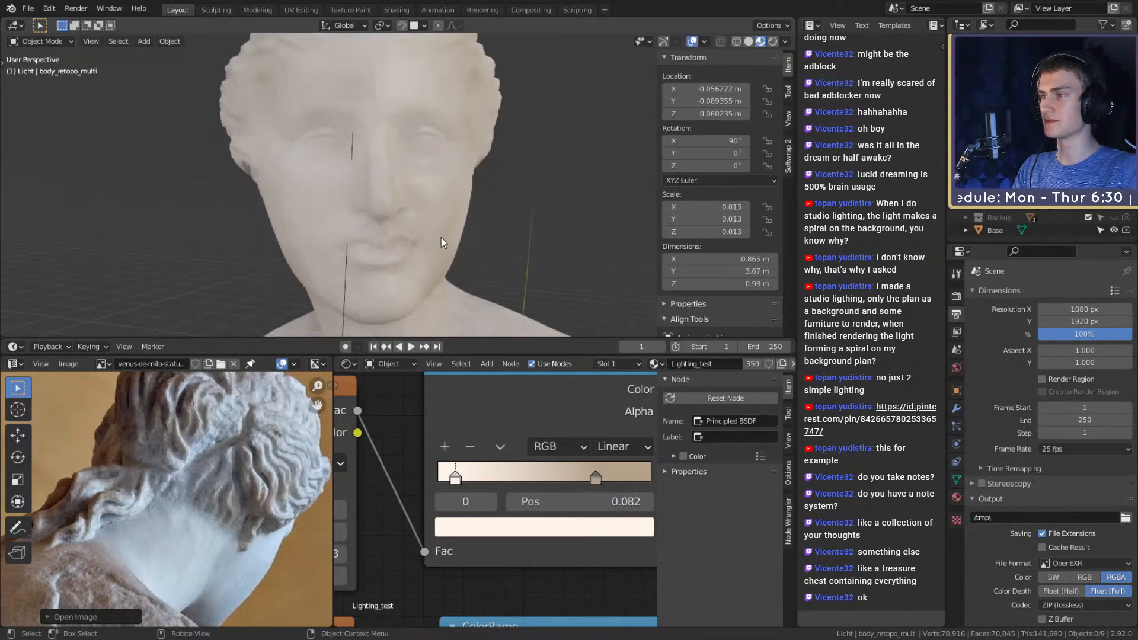
Display the reference photo venus-de-milo-statue-22.jpg and look at the face in it
scroll(241, 505, down, 5)
click(102, 359)
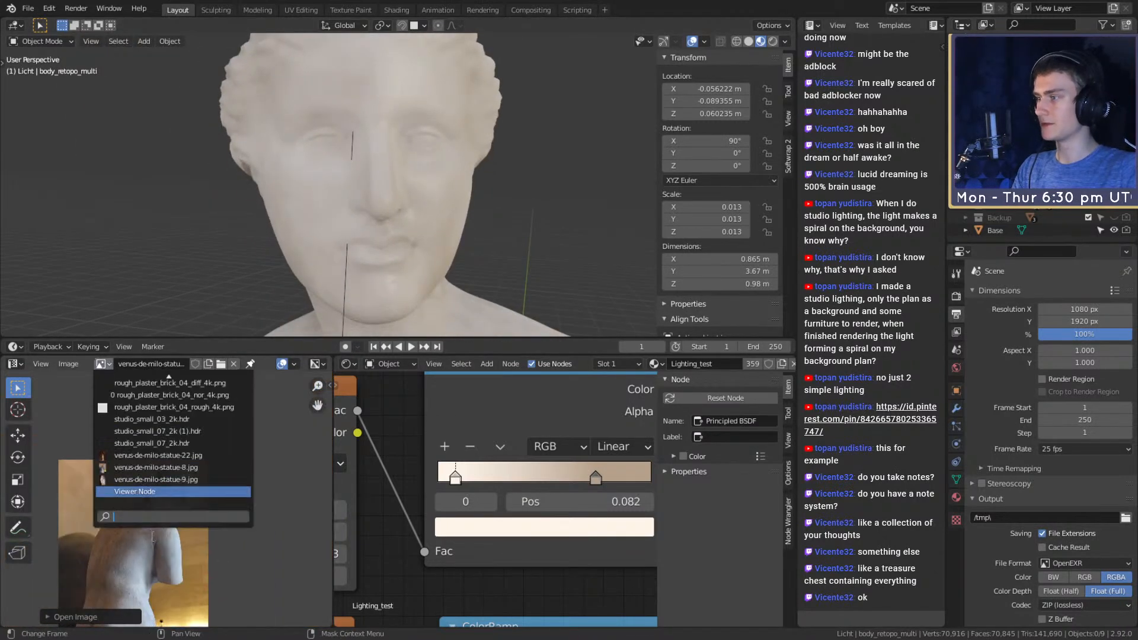
click(147, 454)
scroll(158, 520, up, 4)
middle_drag(112, 551, 203, 490)
scroll(130, 486, up, 3)
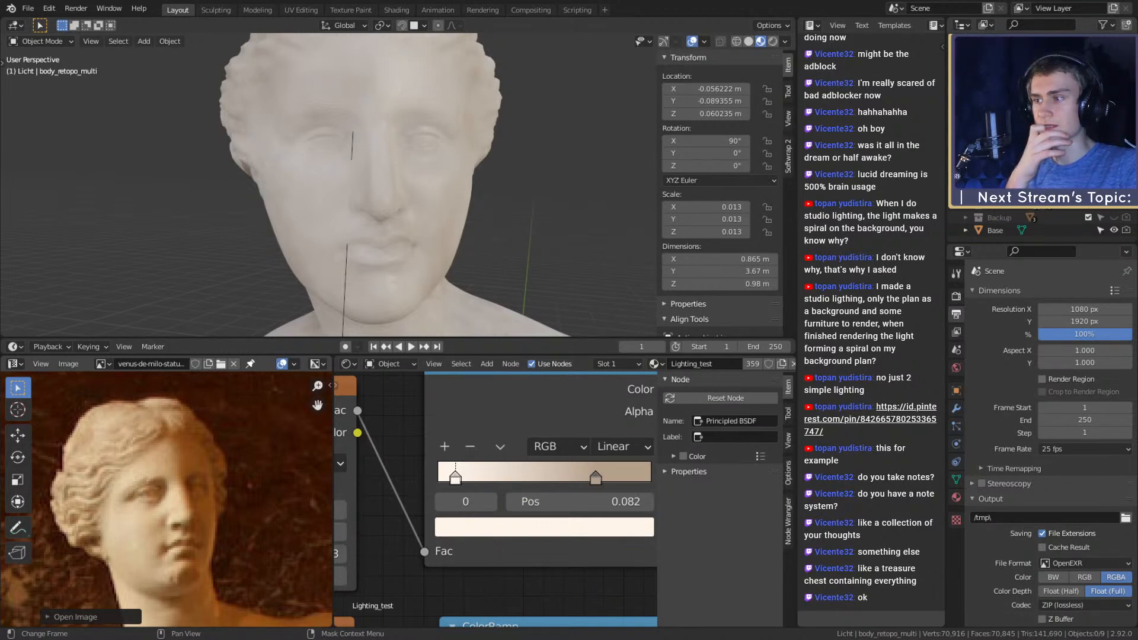
Display the profile photo of the Venus de Milo head as the reference image
click(102, 364)
click(147, 441)
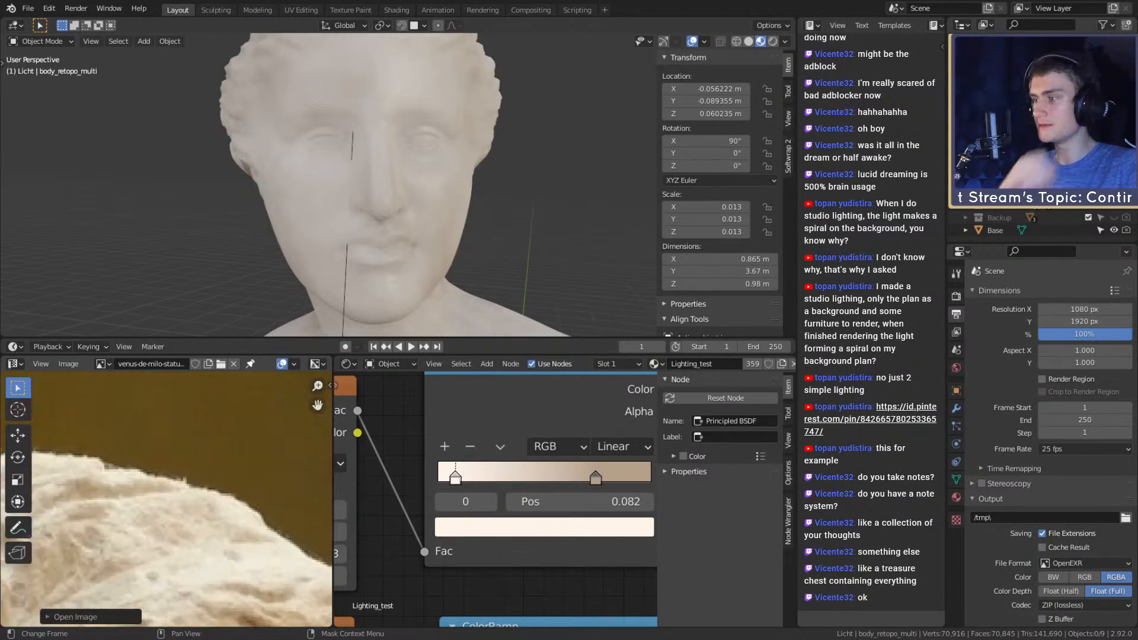
scroll(184, 536, down, 6)
middle_drag(184, 536, 205, 441)
Examine the dirt and colour variation in the wavy hair of the profile reference photo
scroll(228, 487, up, 2)
middle_drag(233, 488, 231, 500)
mouse_move(232, 540)
middle_down()
mouse_move(260, 522)
mouse_move(219, 534)
middle_up()
scroll(237, 525, down, 2)
scroll(218, 515, down, 4)
middle_drag(220, 483, 221, 538)
scroll(193, 501, up, 6)
middle_drag(188, 496, 208, 469)
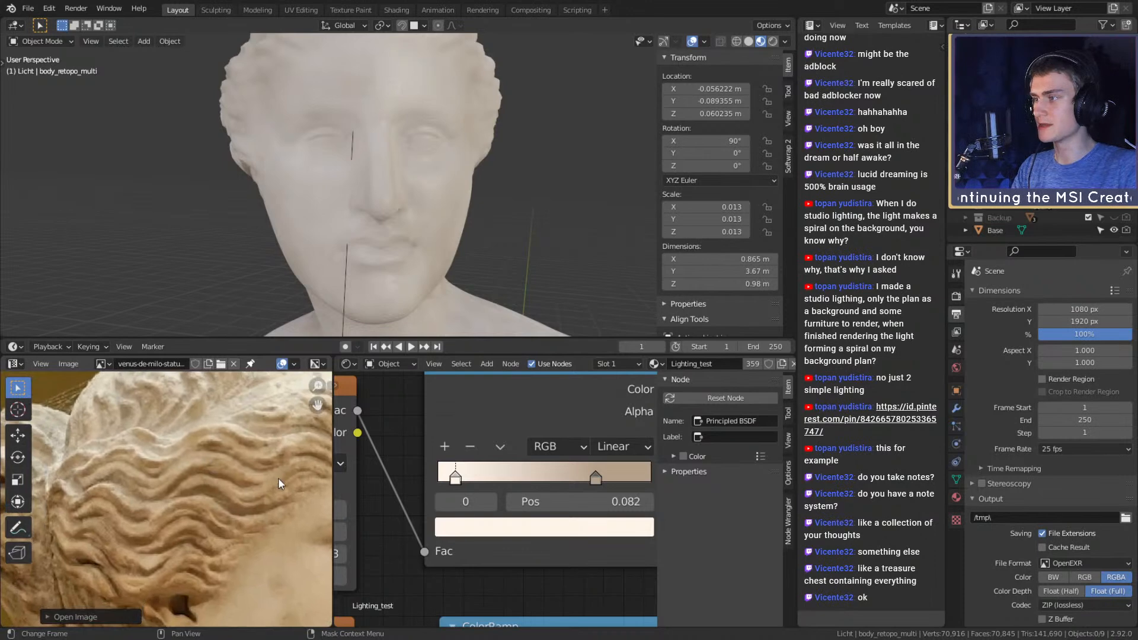
middle_drag(207, 427, 185, 419)
scroll(188, 421, down, 5)
Study the marble colour and staining around the eye and forehead in the profile reference photo
middle_drag(253, 539, 203, 503)
scroll(217, 518, up, 3)
scroll(216, 517, up, 3)
scroll(188, 502, down, 2)
scroll(188, 502, down, 4)
scroll(194, 499, up, 5)
scroll(201, 532, down, 3)
scroll(220, 479, up, 2)
scroll(230, 468, down, 3)
scroll(216, 520, up, 3)
scroll(190, 528, down, 3)
scroll(195, 526, up, 3)
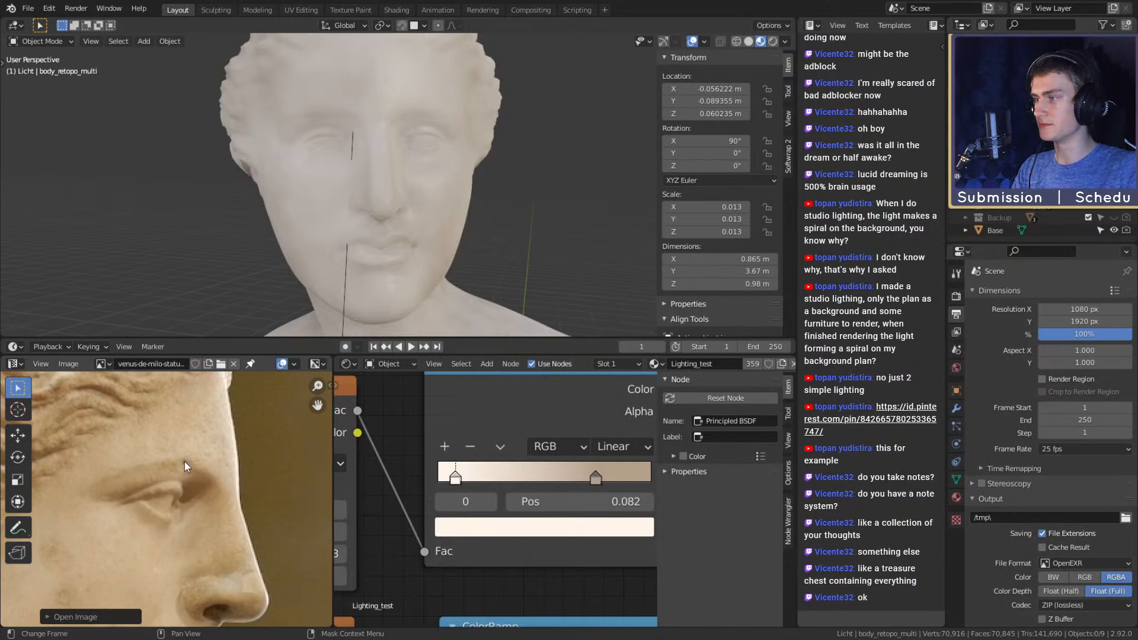
Study the lower face, the hair above the ear and the whole head in the profile reference photo
scroll(230, 579, down, 3)
middle_drag(231, 581, 124, 526)
scroll(193, 495, up, 5)
scroll(124, 527, down, 2)
scroll(249, 504, down, 3)
middle_drag(249, 503, 275, 449)
scroll(211, 496, up, 3)
middle_drag(211, 496, 163, 555)
scroll(162, 553, down, 3)
middle_drag(248, 442, 230, 507)
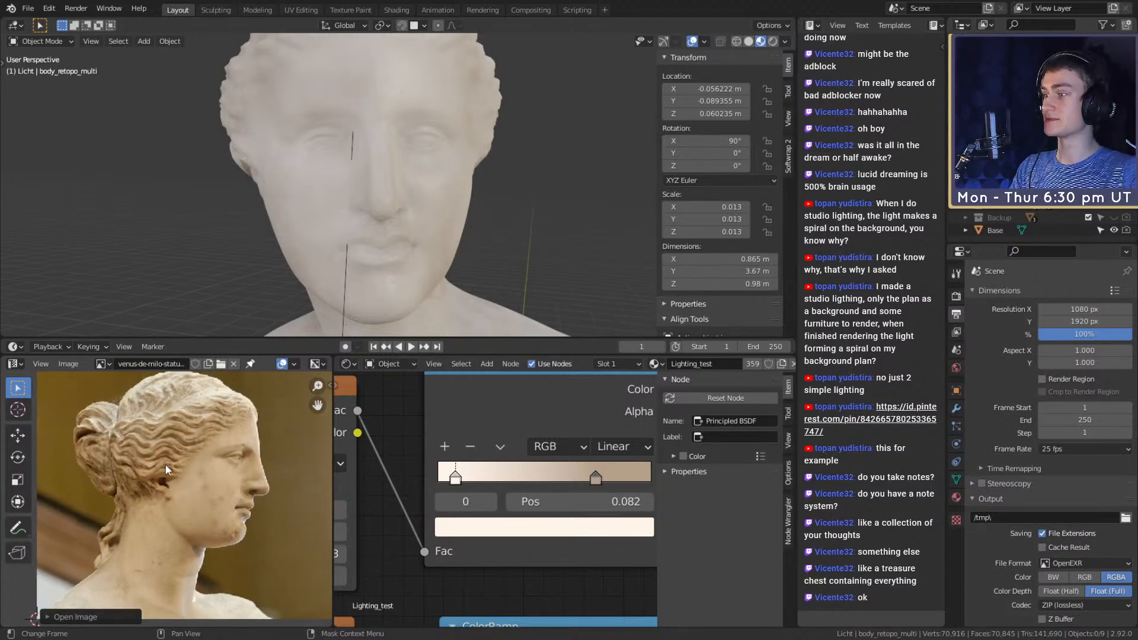
scroll(162, 461, up, 3)
scroll(214, 486, down, 4)
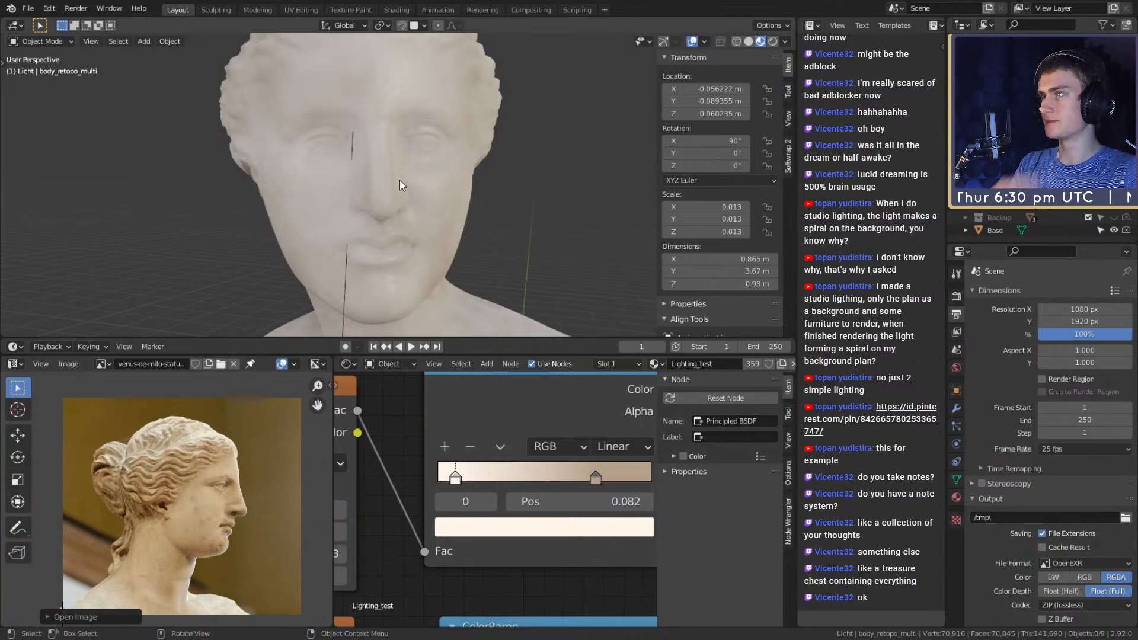
Compare the statue's head from the side and its back and shoulder with the profile reference photo
scroll(398, 197, down, 3)
middle_drag(374, 240, 477, 197)
middle_drag(412, 144, 543, 266)
scroll(563, 233, up, 6)
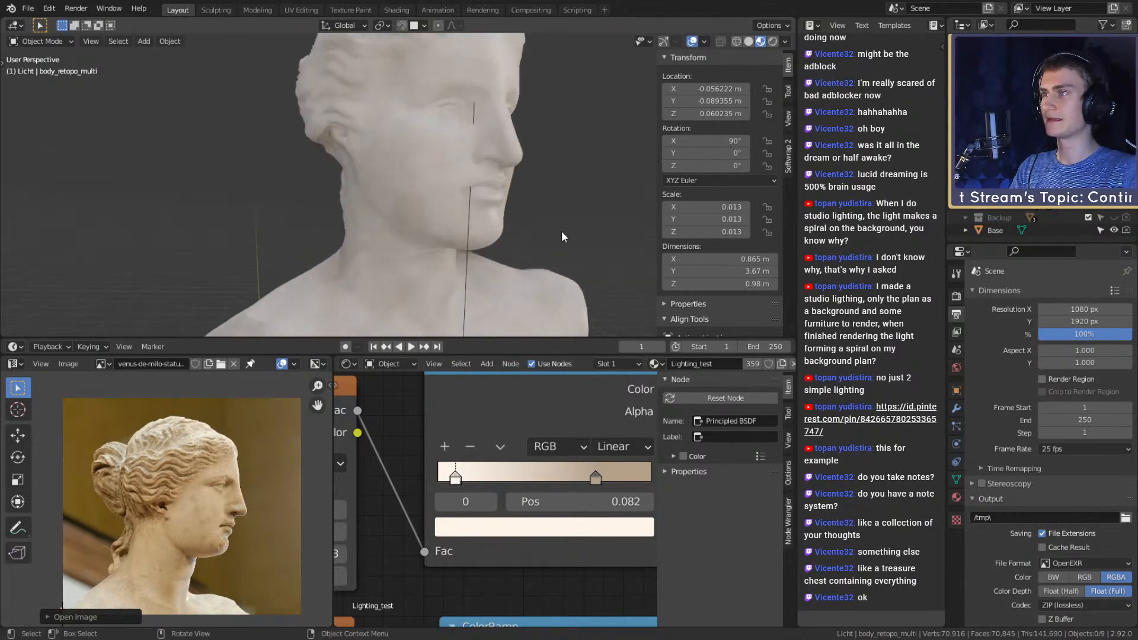
shift+middle_drag(456, 217, 528, 215)
scroll(474, 235, down, 5)
middle_drag(418, 259, 543, 248)
scroll(524, 241, up, 5)
mouse_move(478, 234)
middle_down()
mouse_move(368, 161)
mouse_move(449, 211)
mouse_move(436, 214)
middle_up()
scroll(221, 515, down, 8)
scroll(220, 514, up, 6)
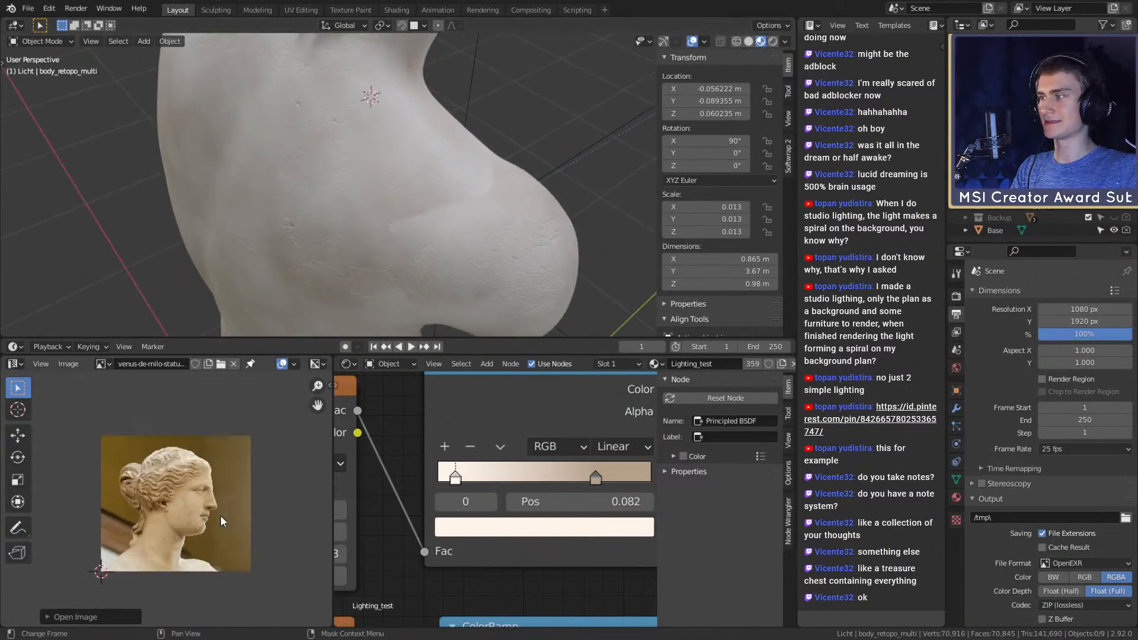
Compare the statue's ear hole and nearby hair with the ear in the profile reference photo
scroll(453, 221, down, 4)
mouse_move(453, 220)
middle_down()
mouse_move(350, 201)
mouse_move(447, 230)
mouse_move(419, 183)
mouse_move(412, 194)
mouse_move(418, 218)
mouse_move(450, 139)
mouse_move(390, 190)
mouse_move(418, 212)
mouse_move(457, 216)
middle_up()
scroll(418, 218, up, 4)
scroll(390, 190, up, 2)
scroll(418, 212, up, 4)
scroll(457, 216, down, 2)
scroll(222, 511, up, 6)
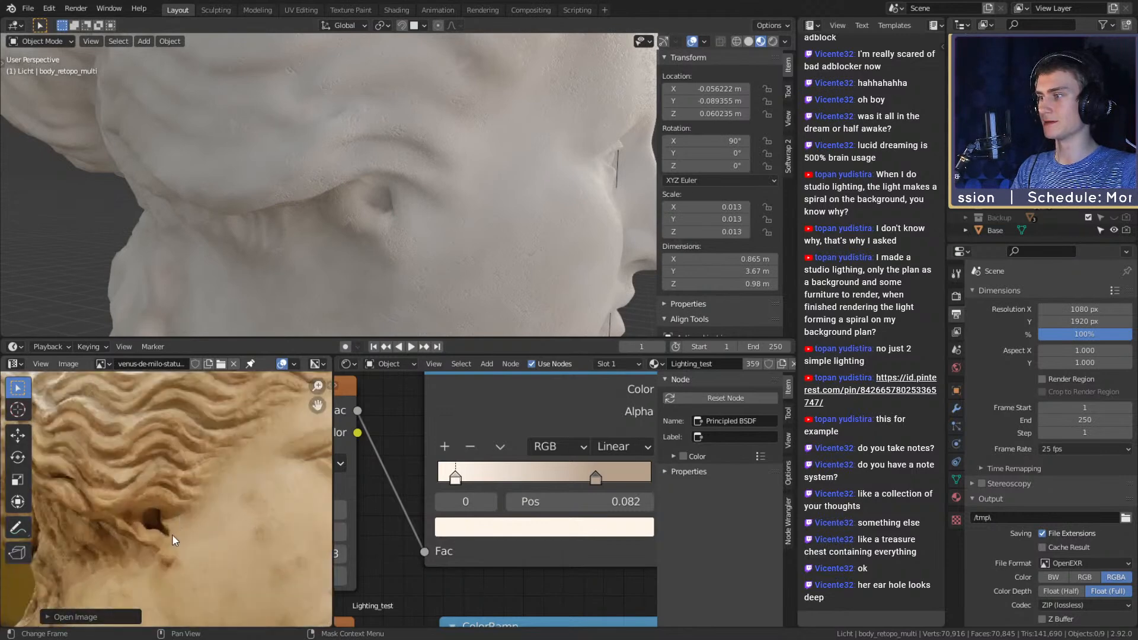
Check the statue's opposite ear and its front view against the profile reference photo
scroll(443, 226, down, 5)
middle_drag(444, 225, 396, 230)
scroll(396, 230, up, 2)
scroll(395, 230, up, 6)
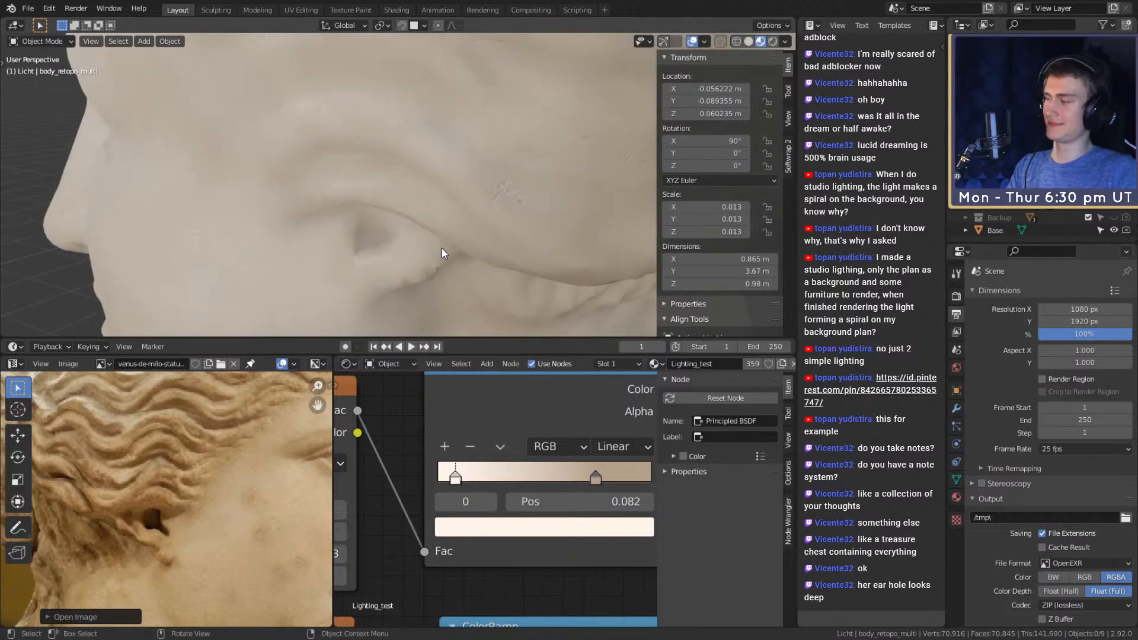
scroll(428, 240, down, 8)
middle_drag(433, 247, 449, 222)
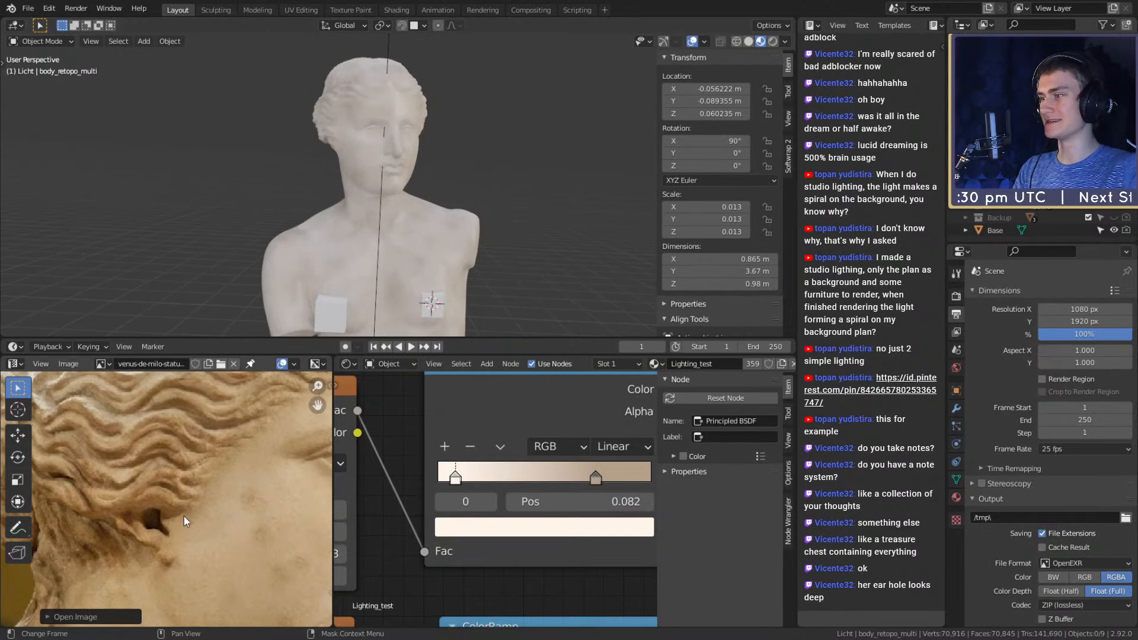
scroll(172, 519, down, 5)
scroll(174, 519, up, 3)
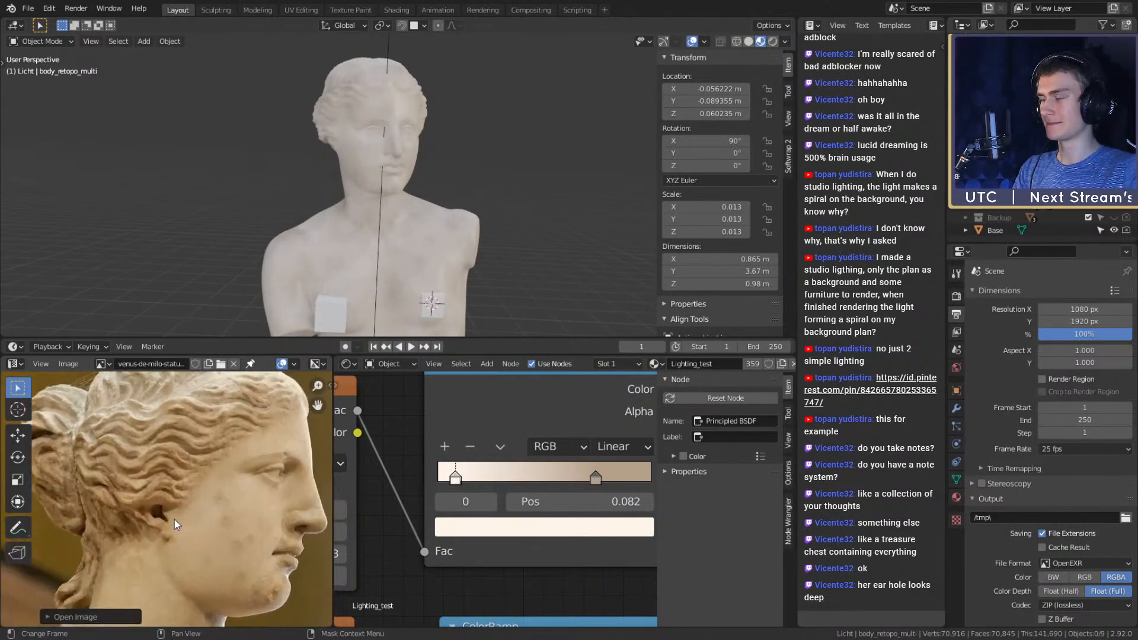
scroll(385, 175, down, 3)
Switch the 3D viewport to rendered shading and inspect the marble on the head's profile and the torso
key(z)
click(402, 159)
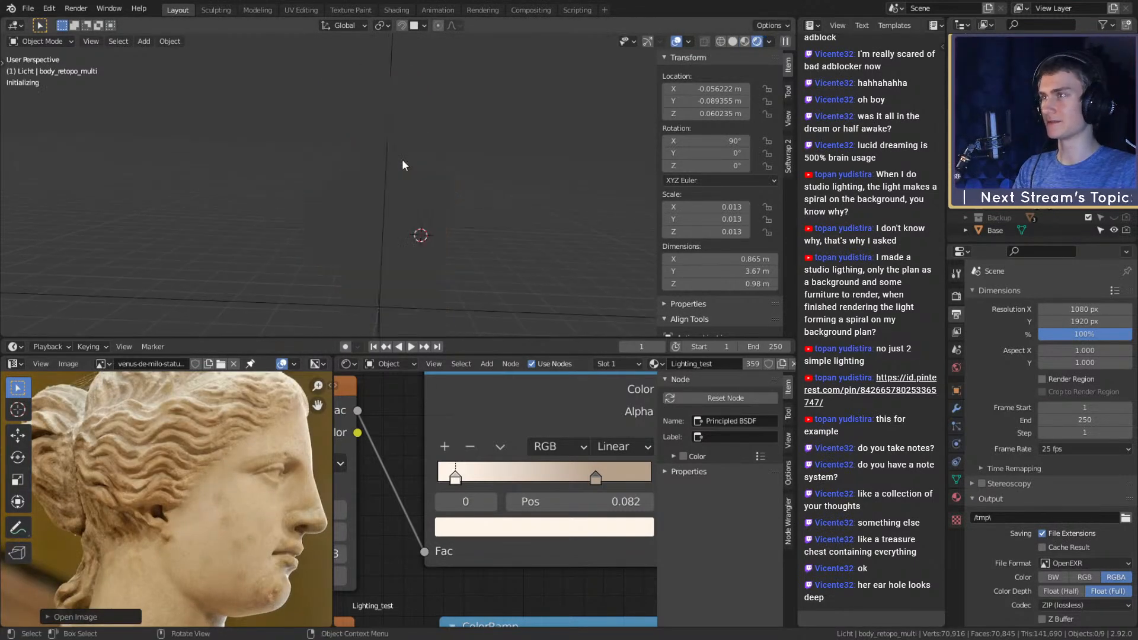
mouse_move(416, 166)
shift+middle_down()
mouse_move(421, 221)
mouse_move(538, 218)
shift+middle_up()
scroll(474, 217, up, 4)
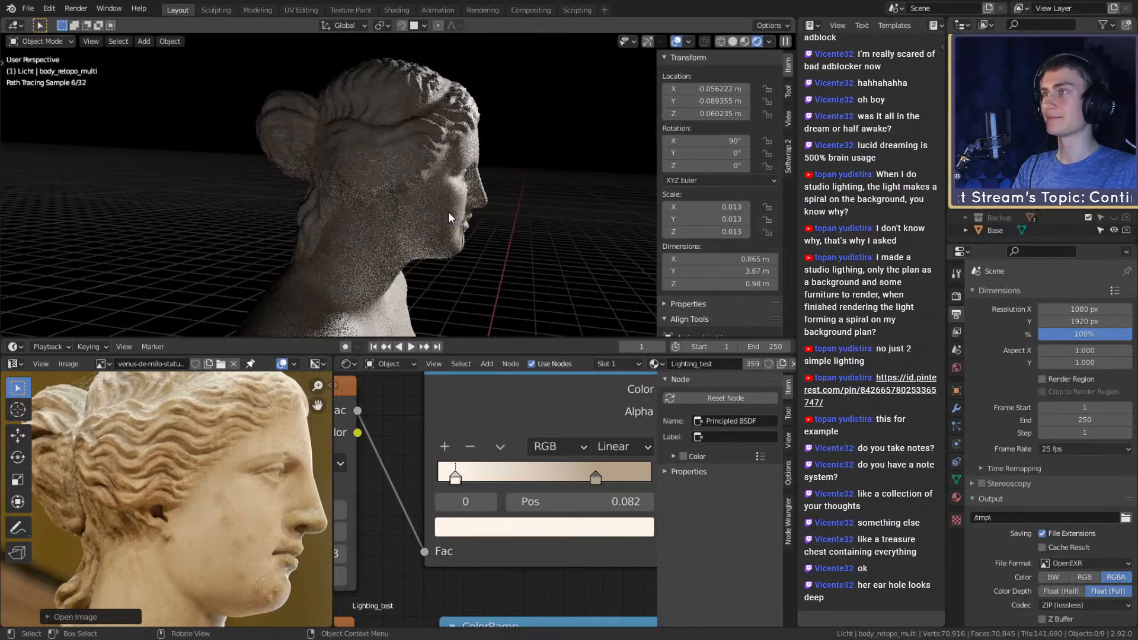
scroll(465, 211, up, 4)
mouse_move(385, 202)
middle_down()
mouse_move(426, 220)
mouse_move(254, 224)
mouse_move(453, 185)
mouse_move(428, 180)
mouse_move(412, 205)
mouse_move(509, 205)
mouse_move(441, 248)
mouse_move(492, 172)
mouse_move(480, 201)
middle_up()
scroll(401, 236, down, 5)
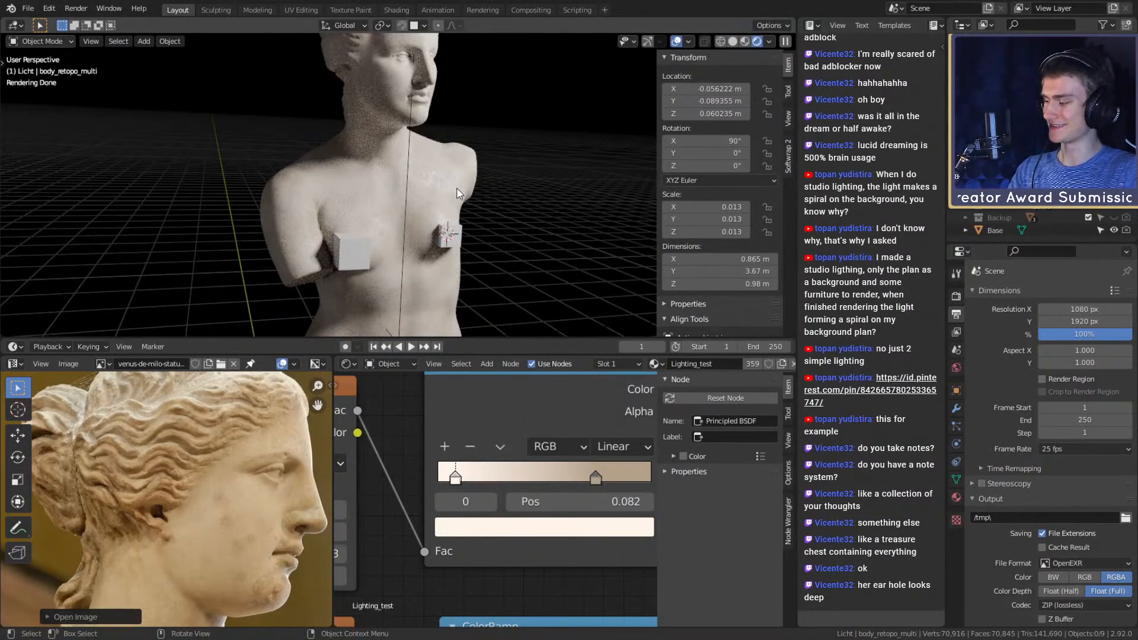
Save the scene and view the whole statue through the scene camera
click(28, 8)
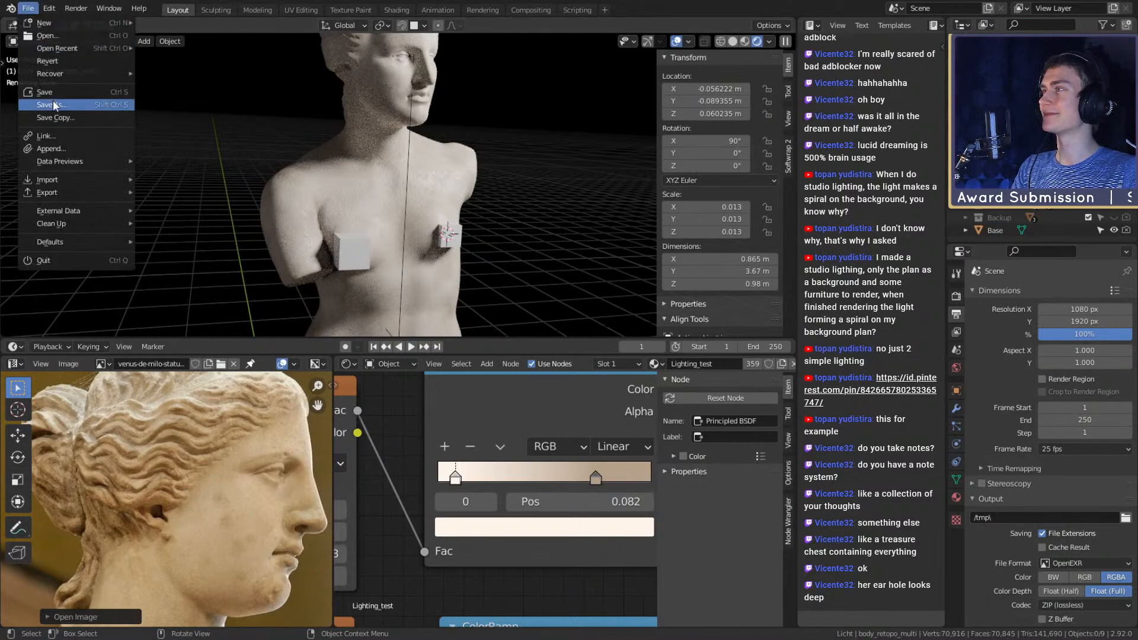
click(94, 94)
scroll(409, 237, down, 4)
middle_drag(410, 239, 392, 198)
scroll(427, 216, up, 3)
key(KP_0)
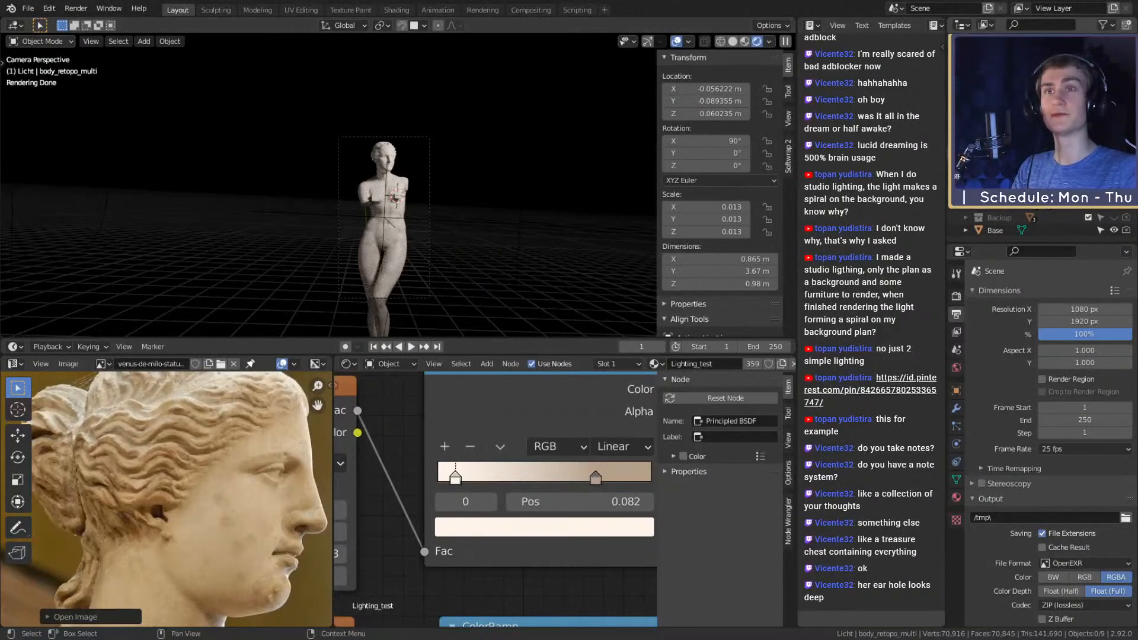
Show the statue's arms in the viewport, check them in the camera view and save the scene
click(1114, 178)
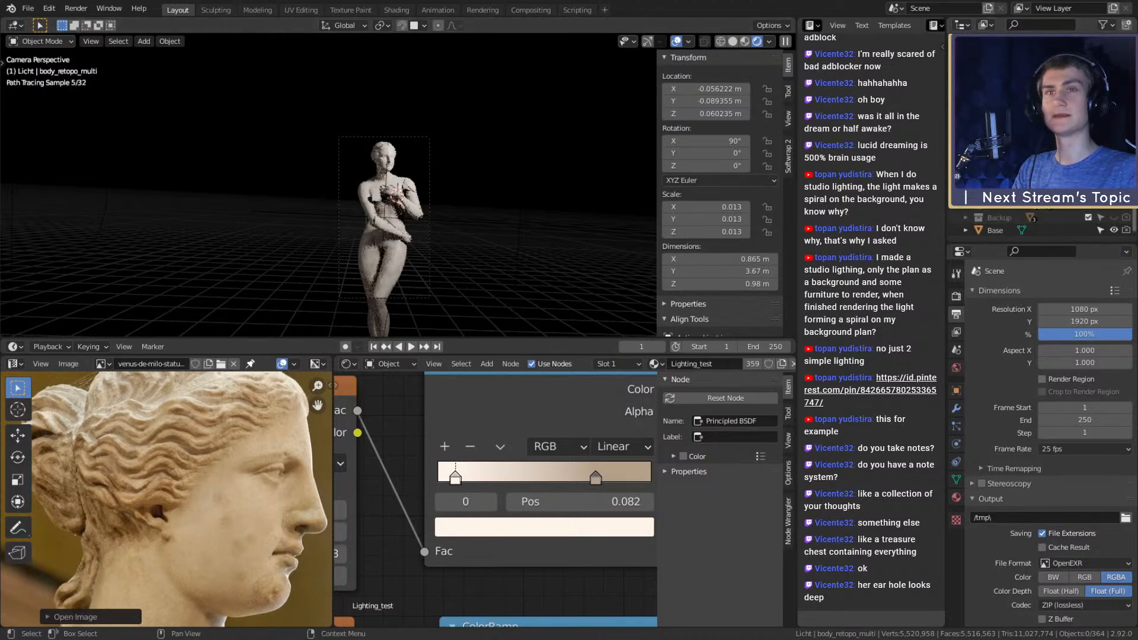
scroll(432, 200, up, 5)
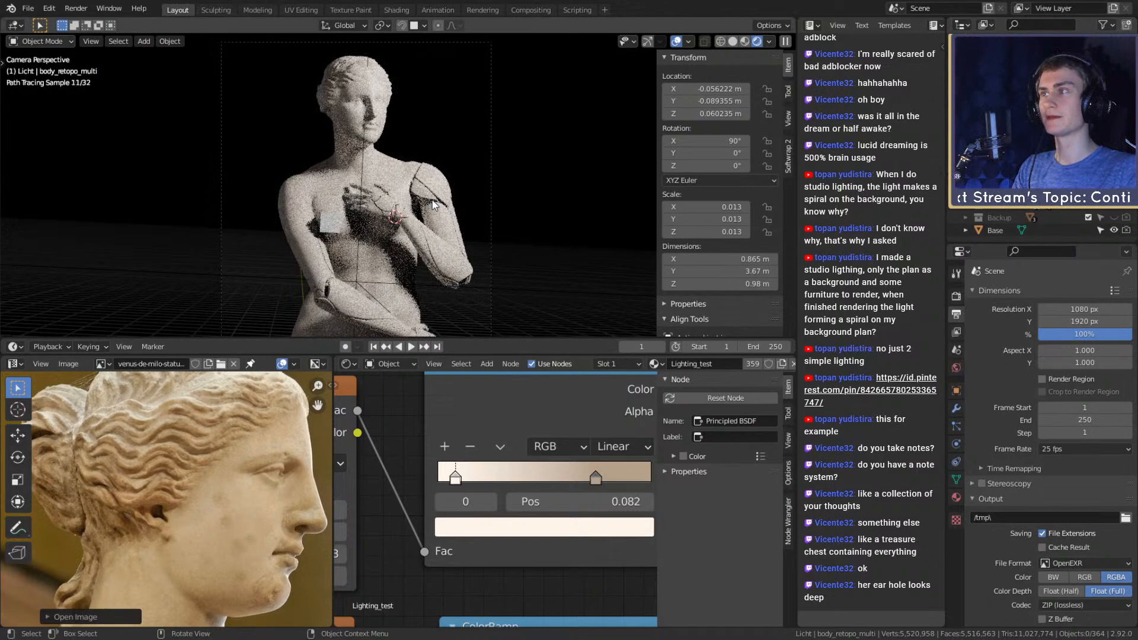
scroll(374, 159, up, 3)
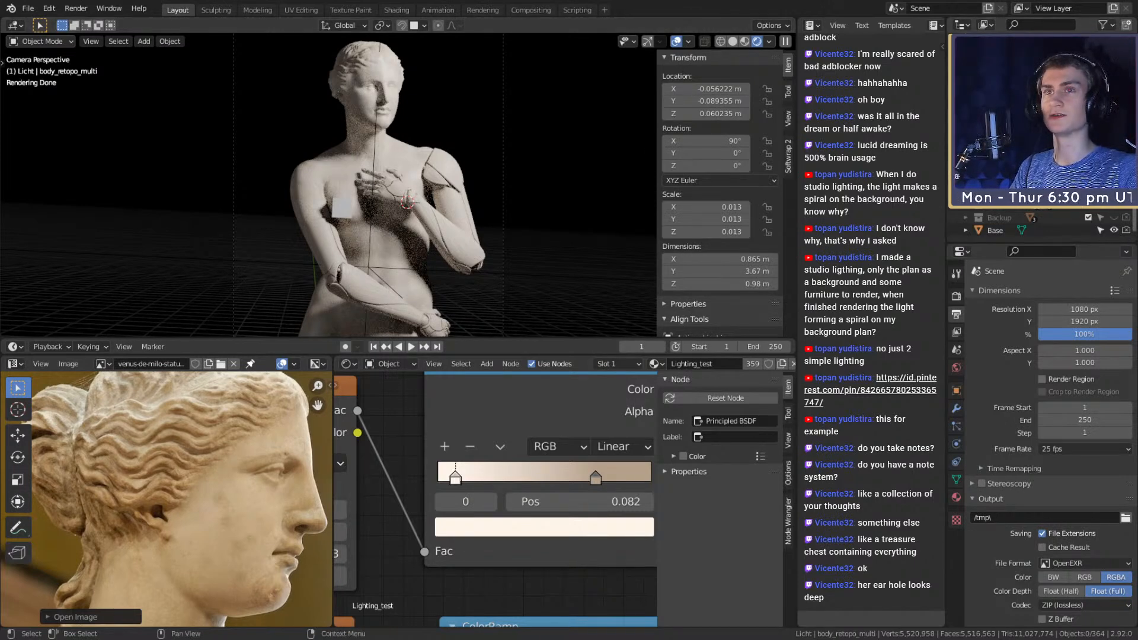
click(28, 8)
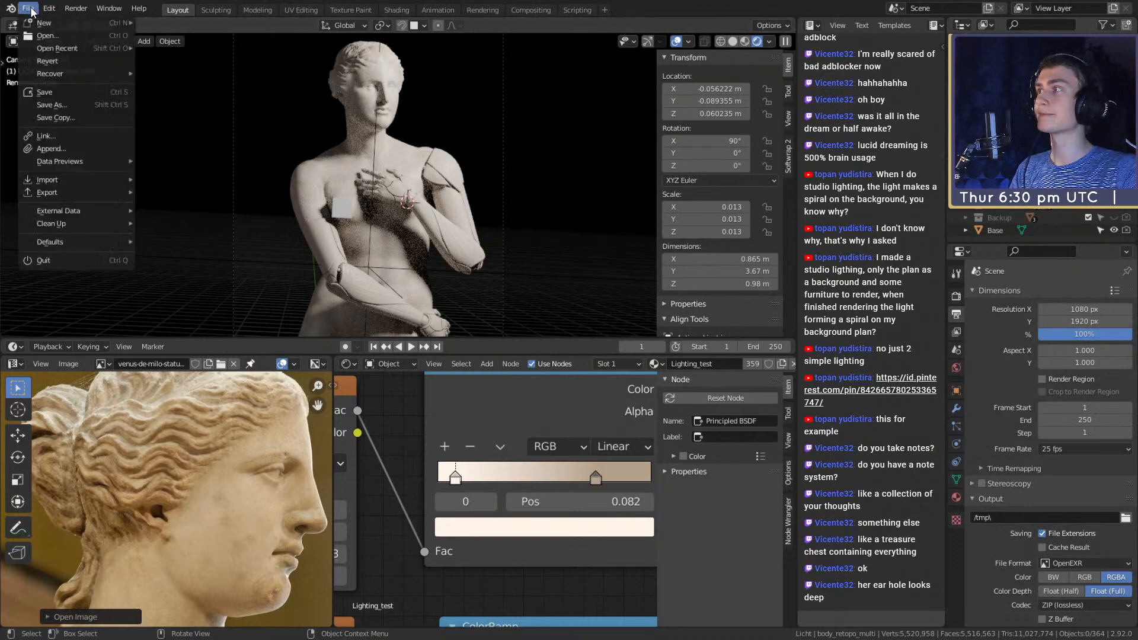
click(30, 93)
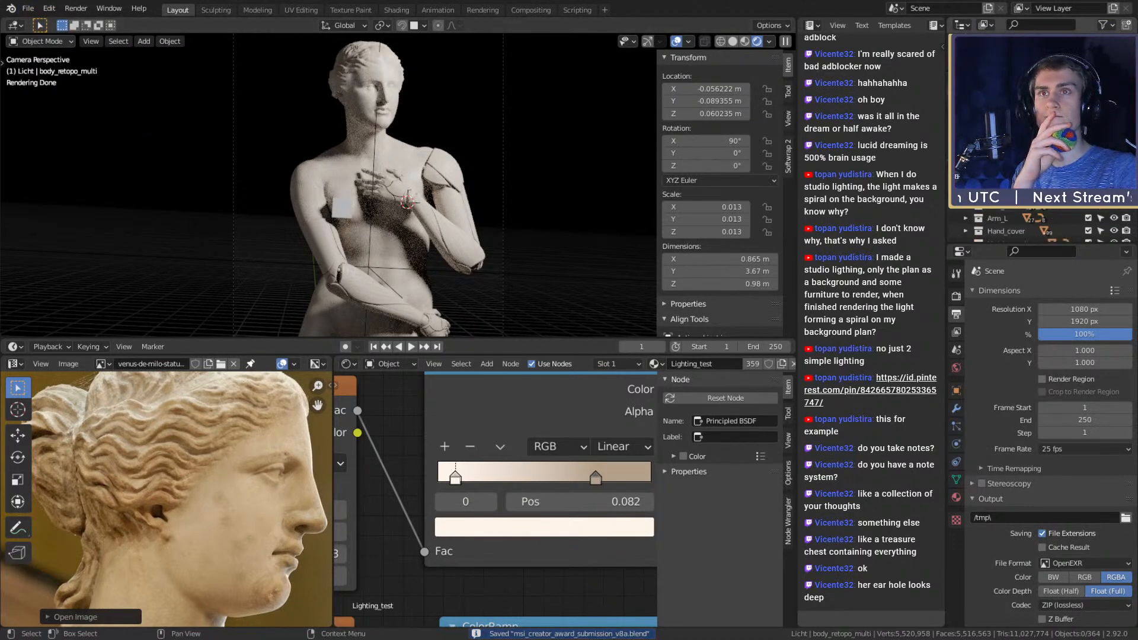
Show the statue's draped cloth and base in the camera view
click(1001, 131)
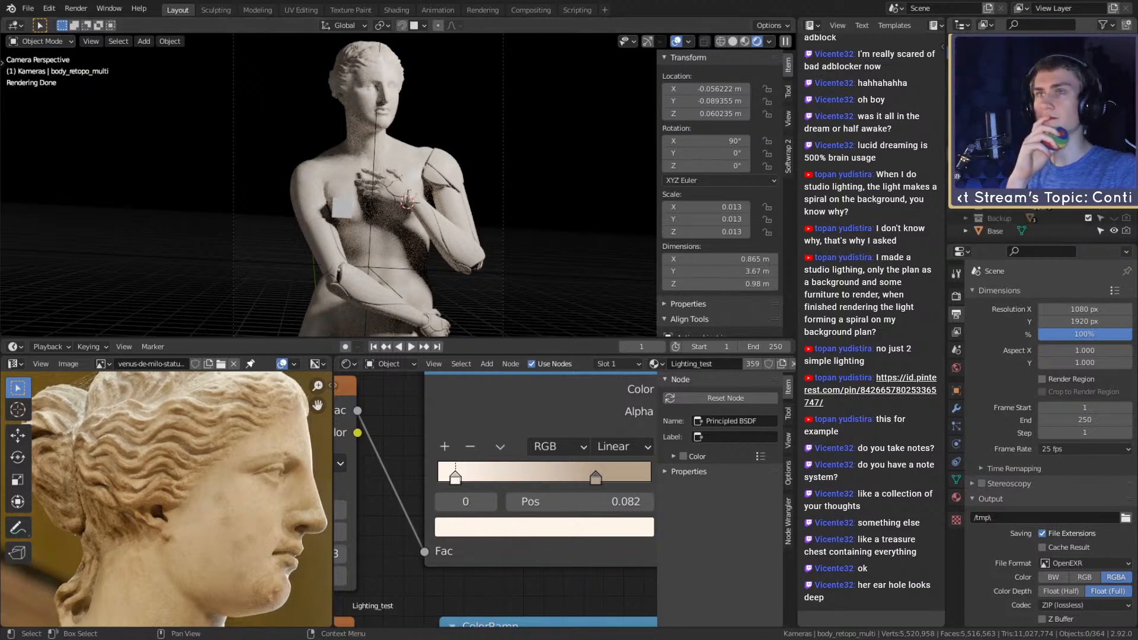
scroll(387, 218, down, 4)
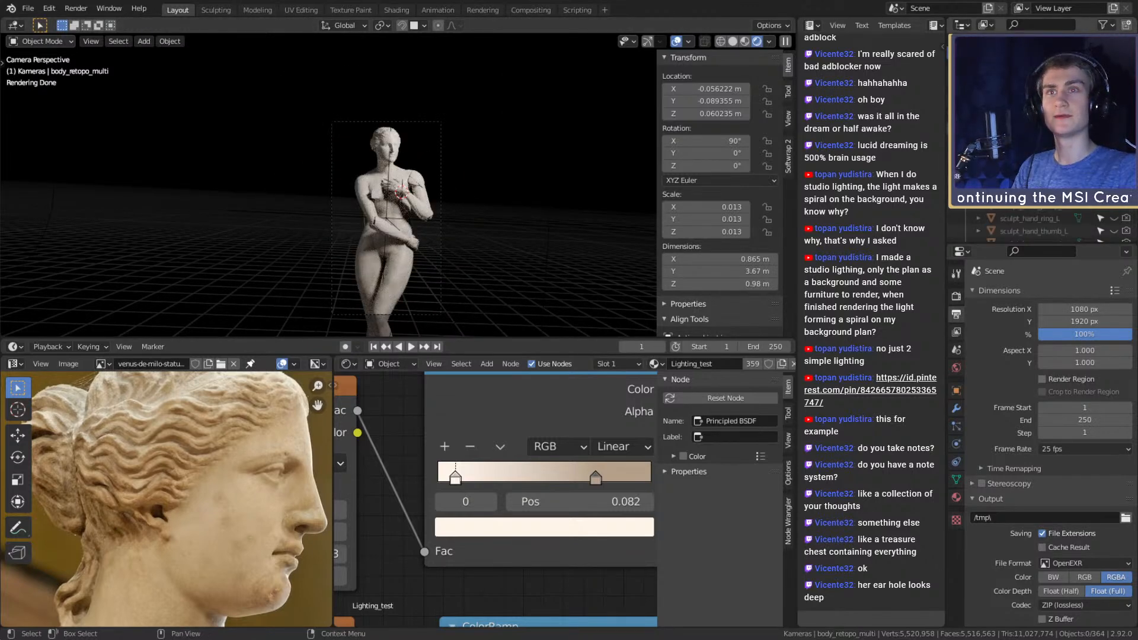
scroll(485, 258, down, 2)
shift+middle_drag(484, 258, 490, 165)
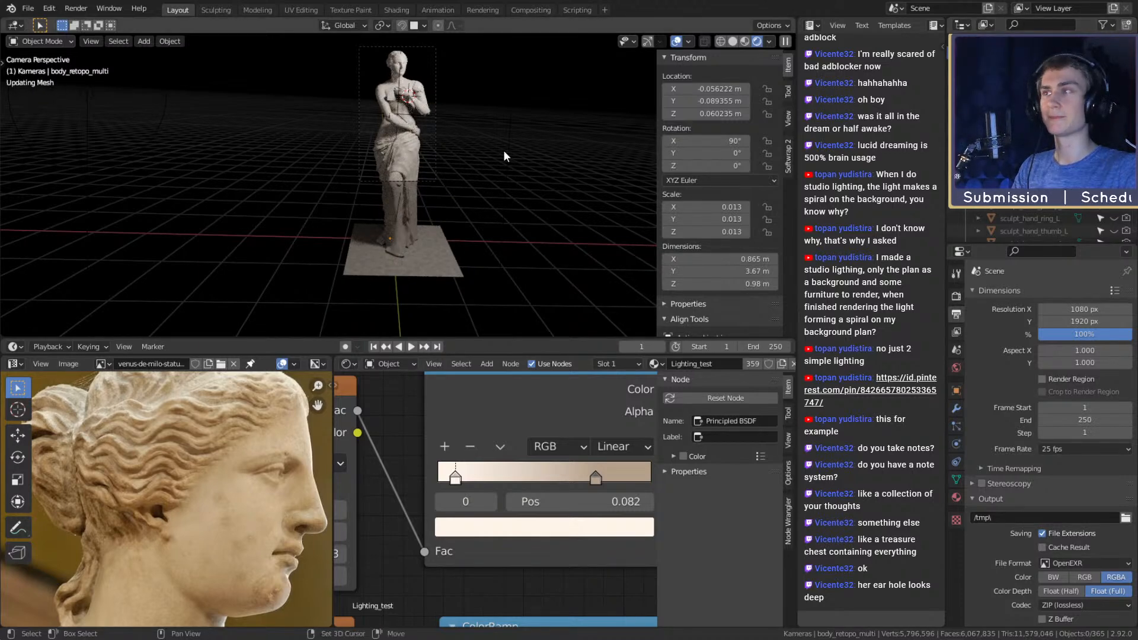
shift+middle_drag(506, 150, 518, 246)
Hide the statue's arms again and save the scene
click(29, 11)
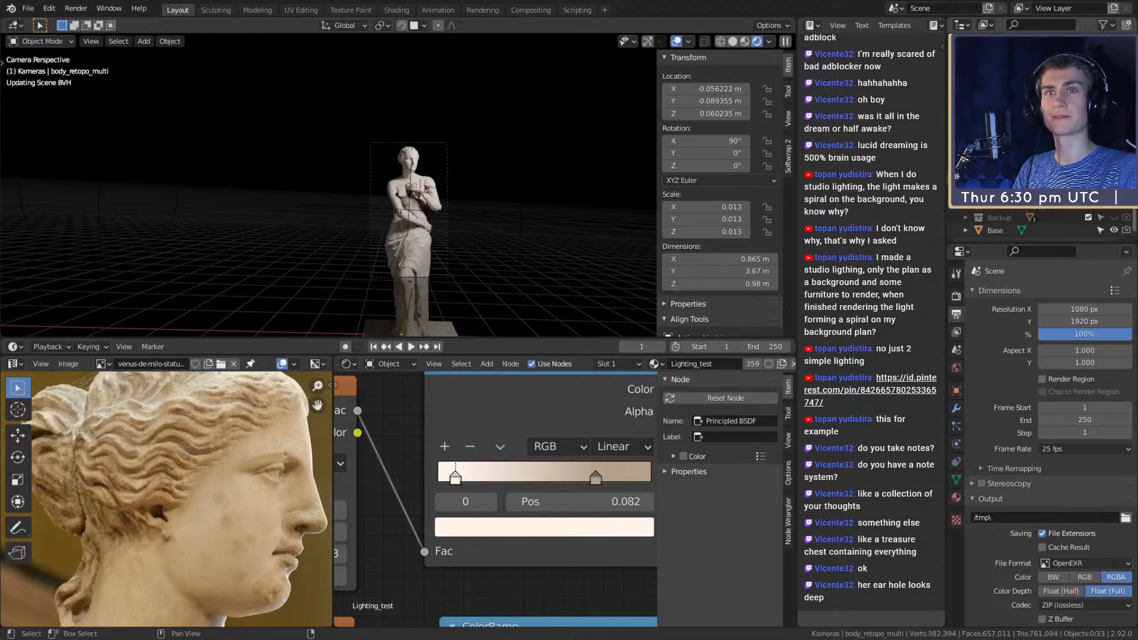
scroll(476, 201, up, 5)
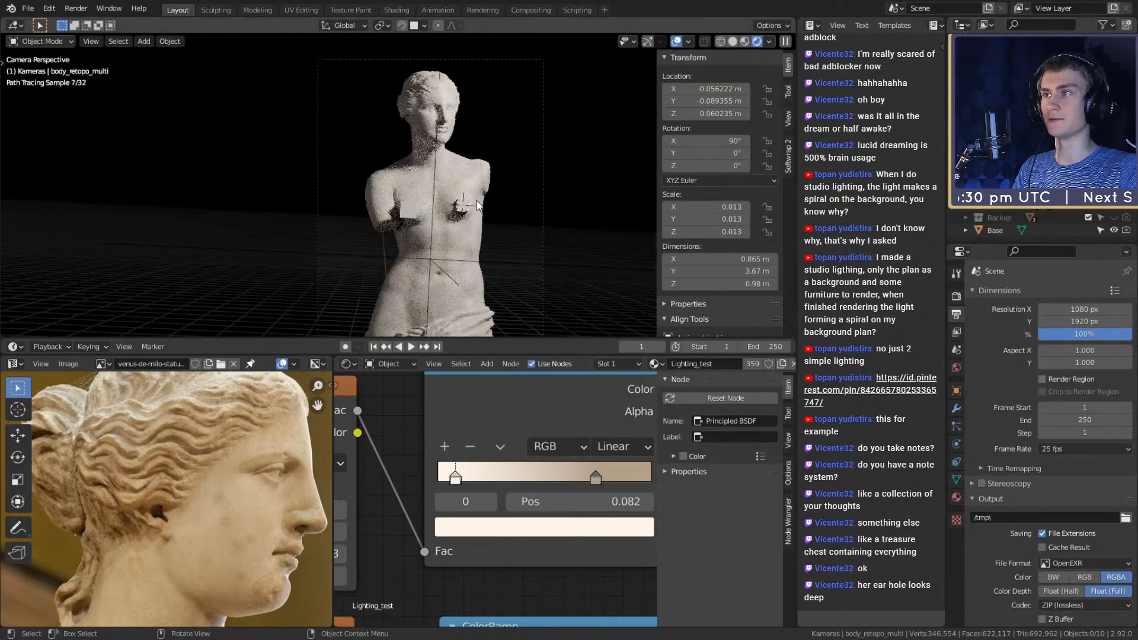
scroll(563, 195, right, 1)
click(28, 8)
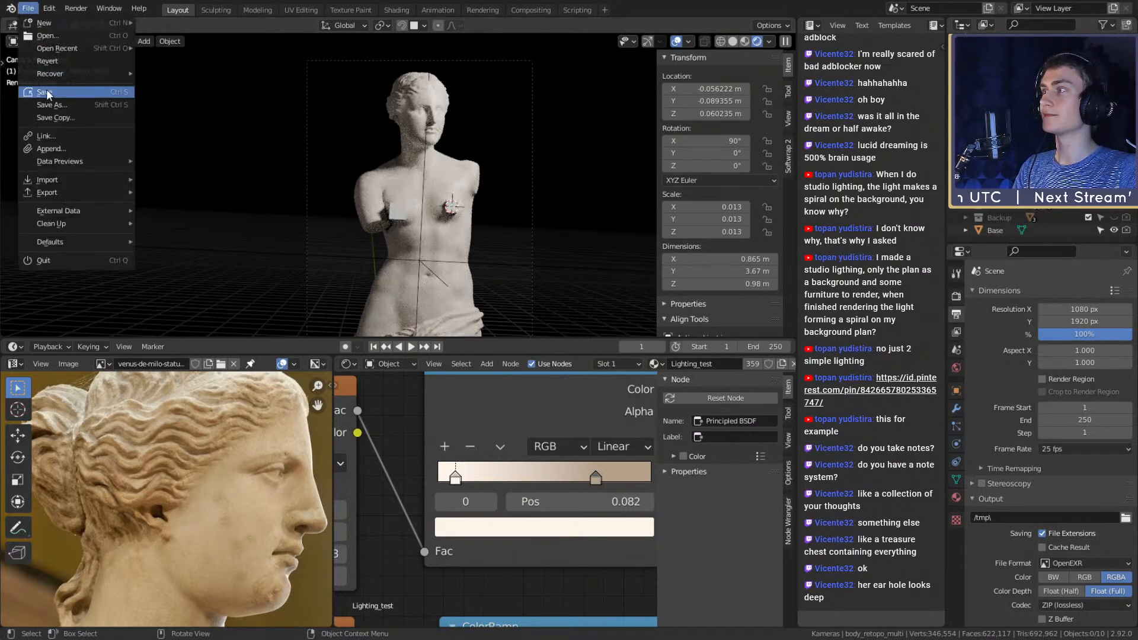
click(44, 92)
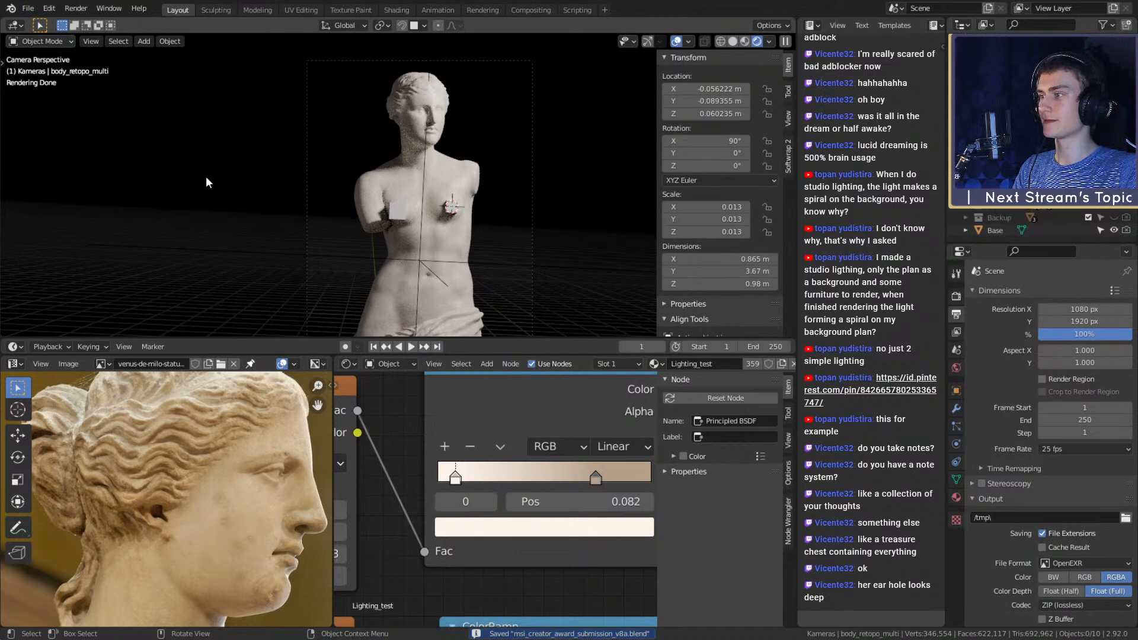
Render the camera view and display the Render Result in the image editor in place of the reference photo
click(76, 9)
click(83, 22)
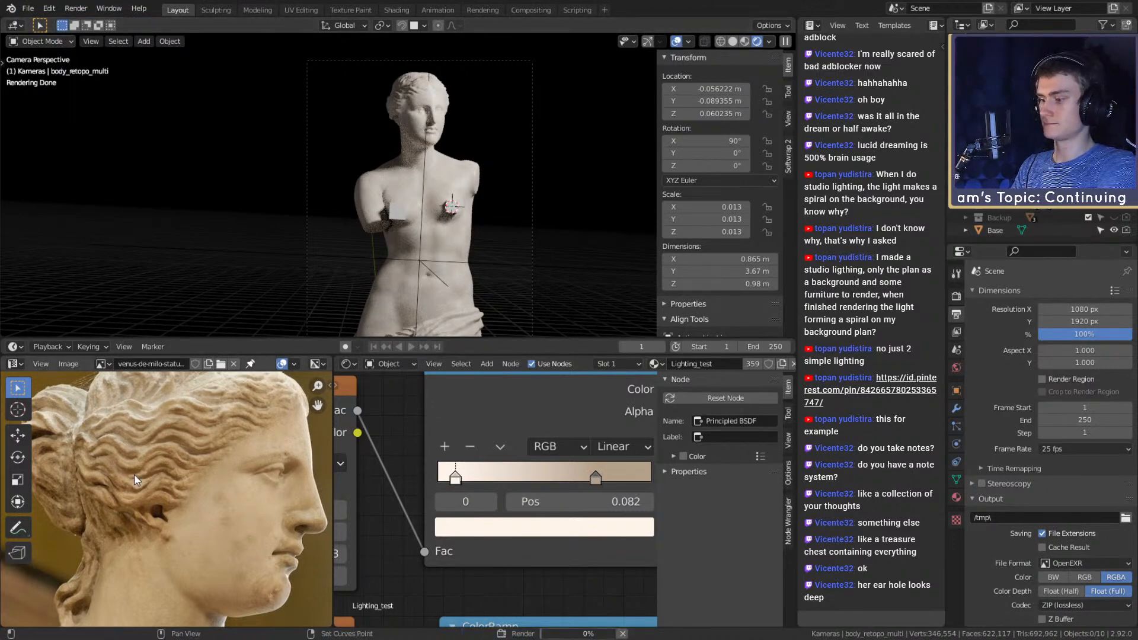
key(shift+F10)
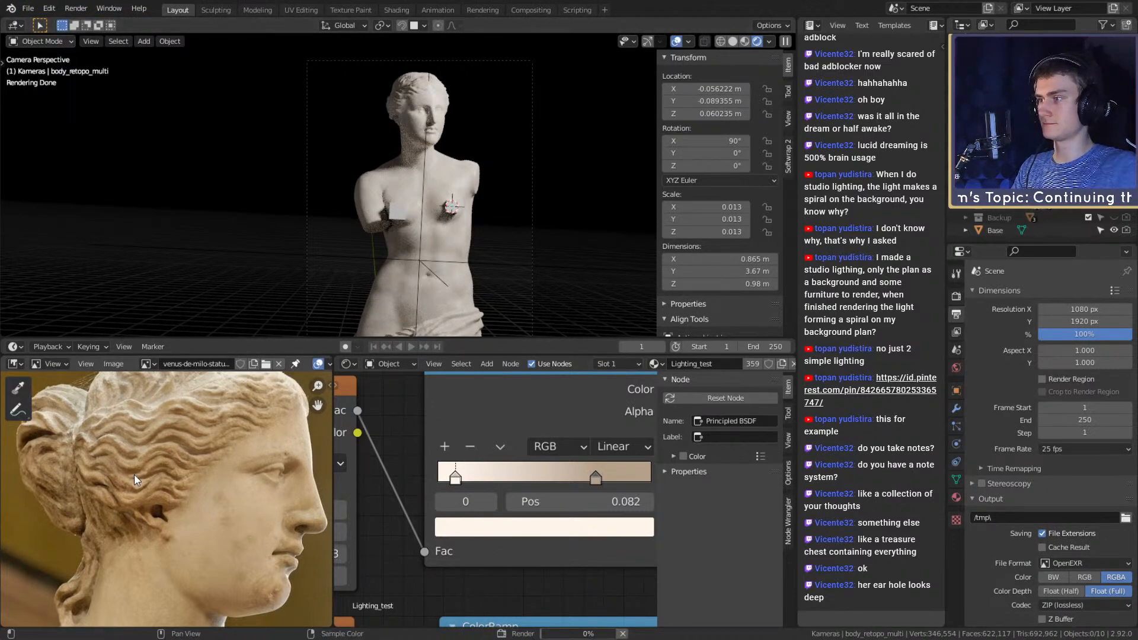
click(146, 364)
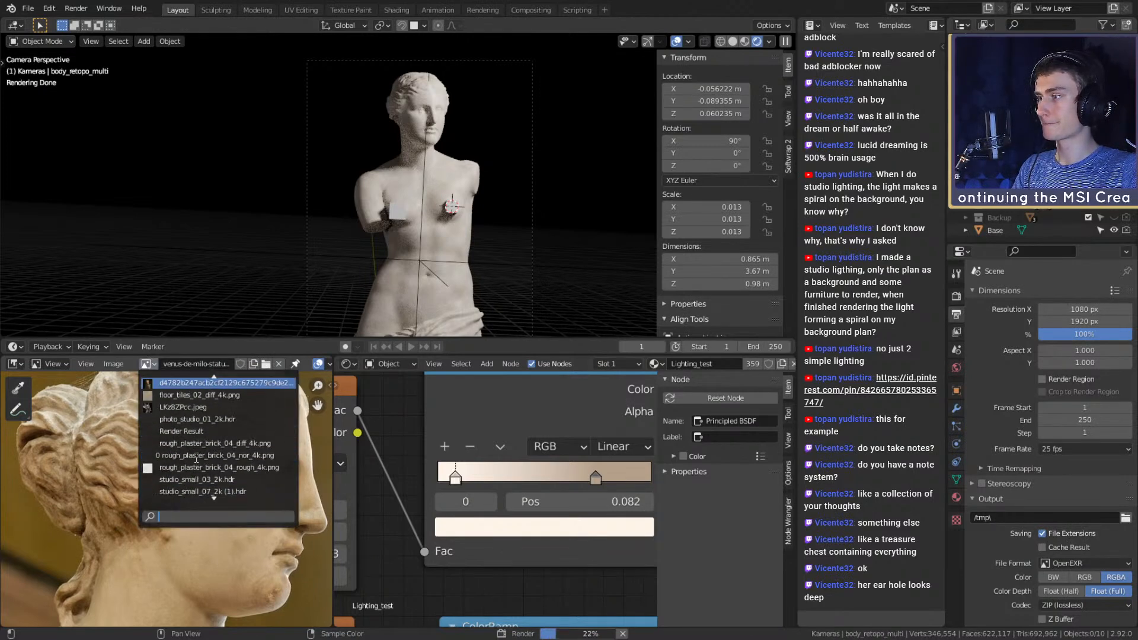
click(179, 450)
middle_drag(208, 452, 195, 524)
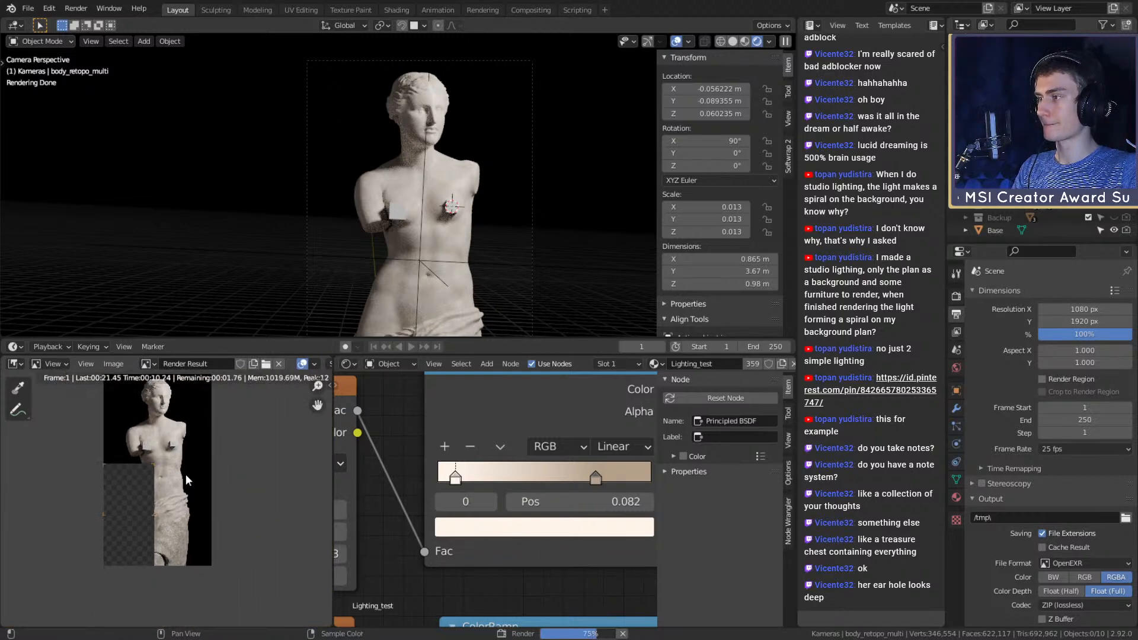
scroll(188, 497, up, 8)
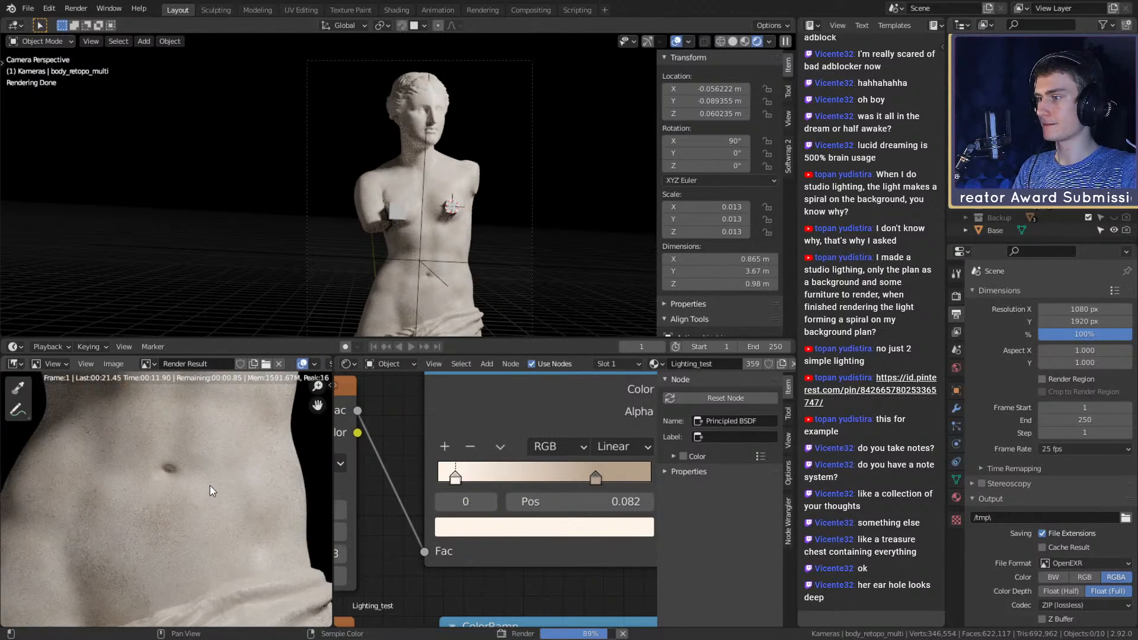
scroll(212, 491, down, 5)
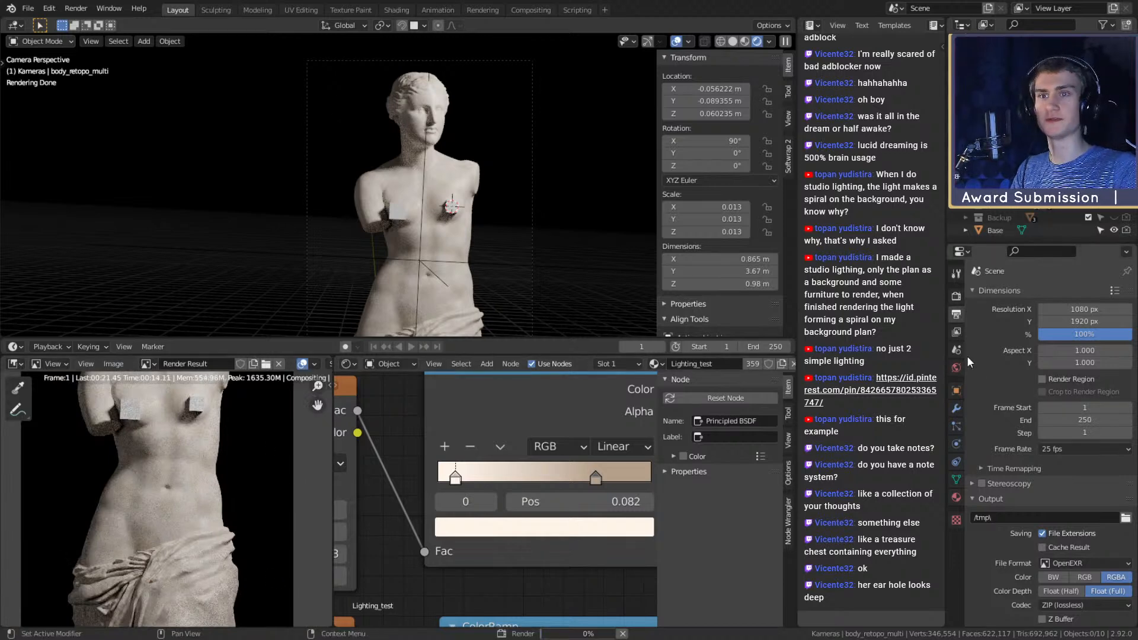
Raise the Cycles render samples to 256
click(956, 295)
click(1076, 380)
click(1076, 380)
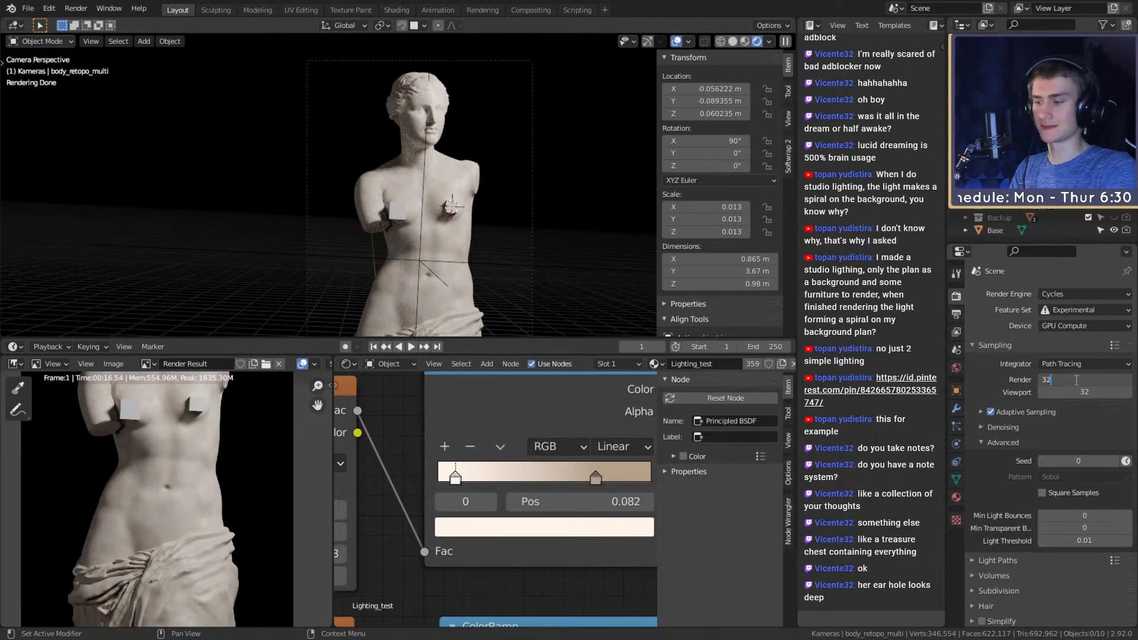
text(*4)
key(Return)
click(1076, 380)
click(1076, 381)
text(*2)
key(Return)
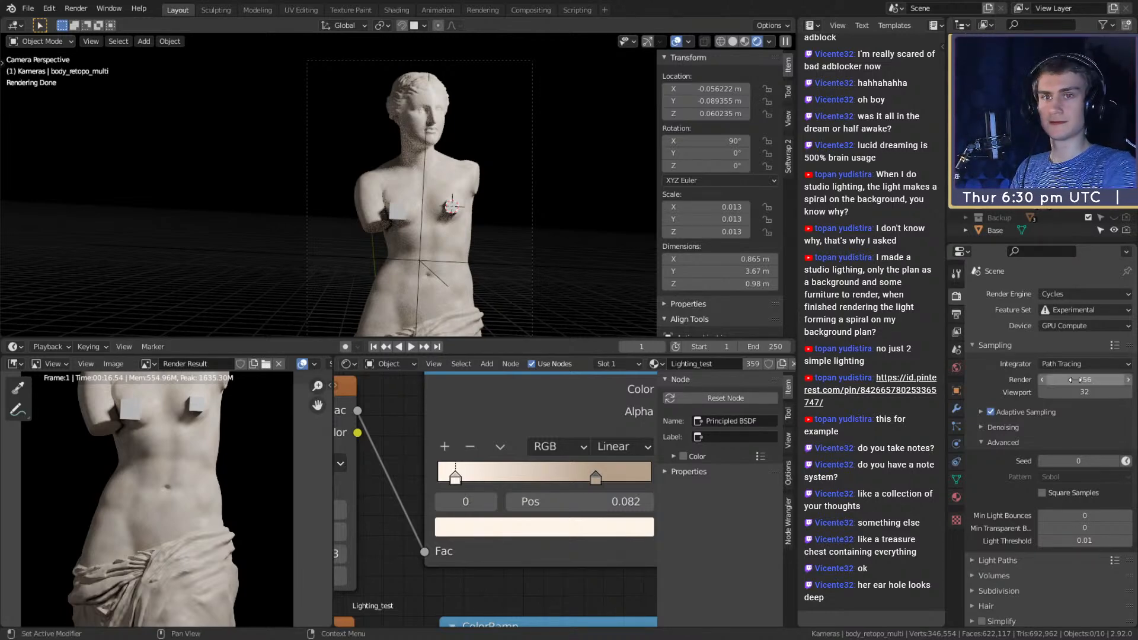
Save the scene and render the image again with the raised sample count
click(28, 9)
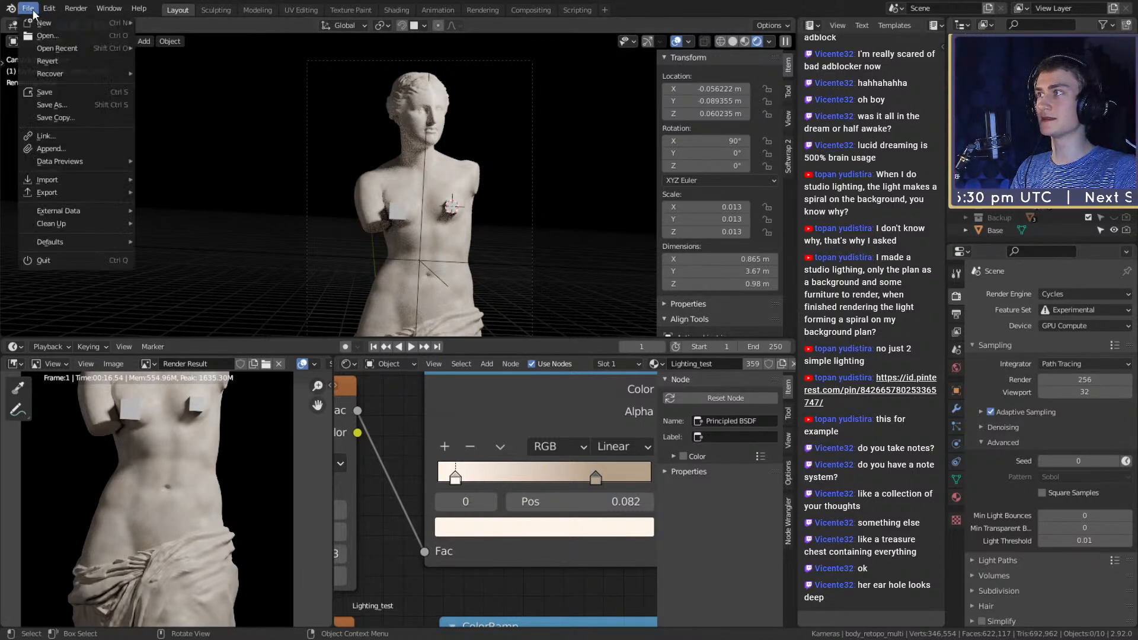
click(45, 93)
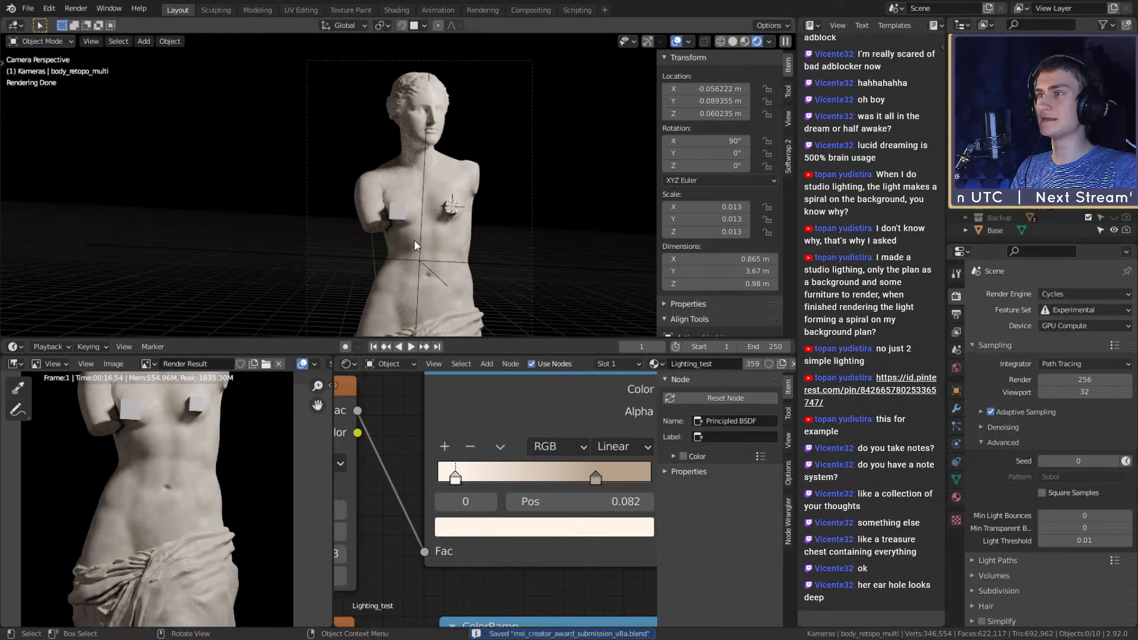
click(70, 11)
click(97, 23)
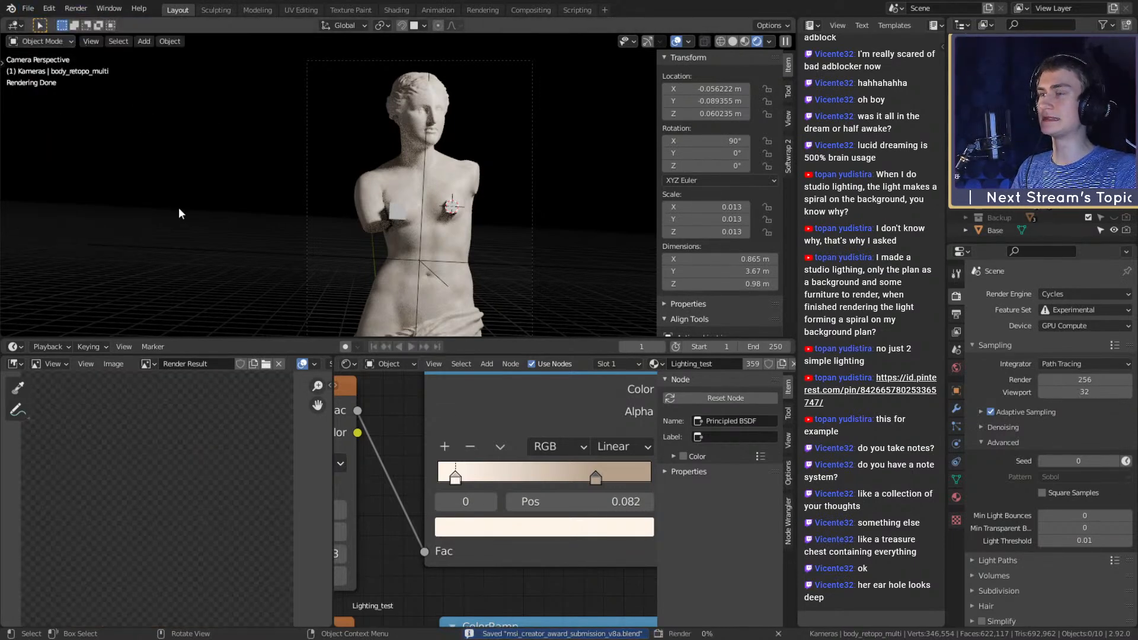
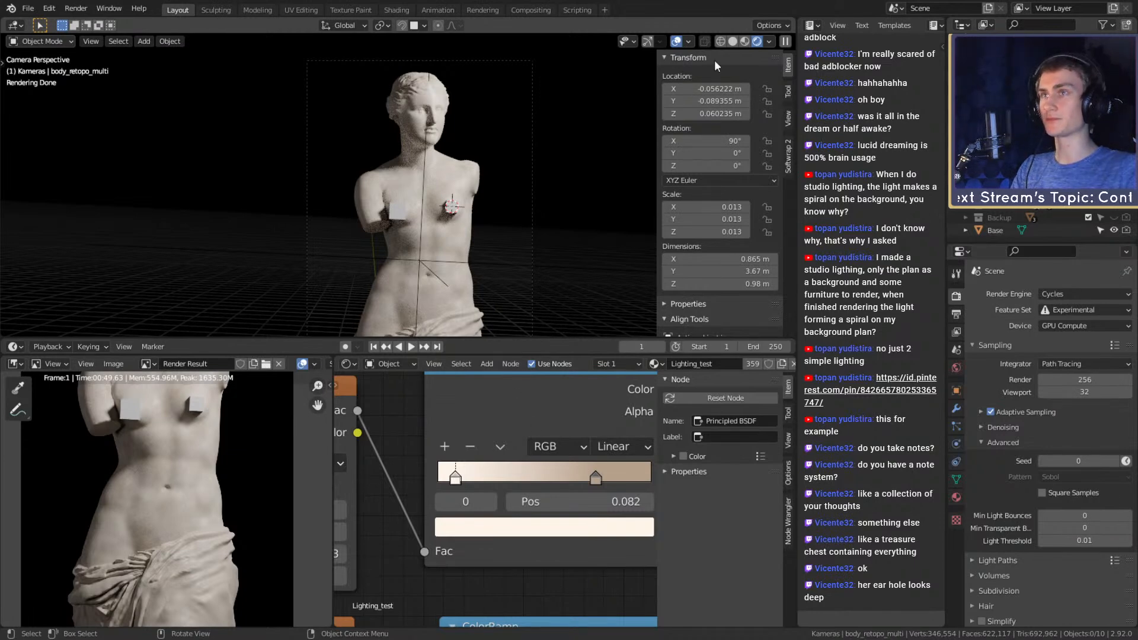
Enlarge the image editor in width and height so the rendered statue has more room
drag(332, 418, 627, 419)
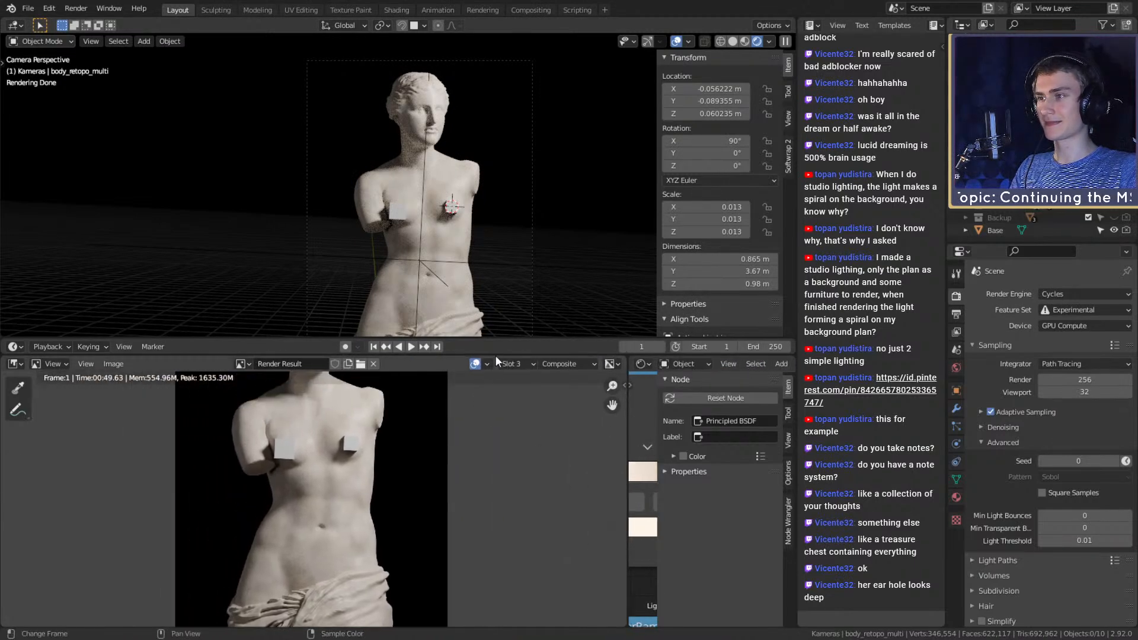
drag(503, 338, 506, 150)
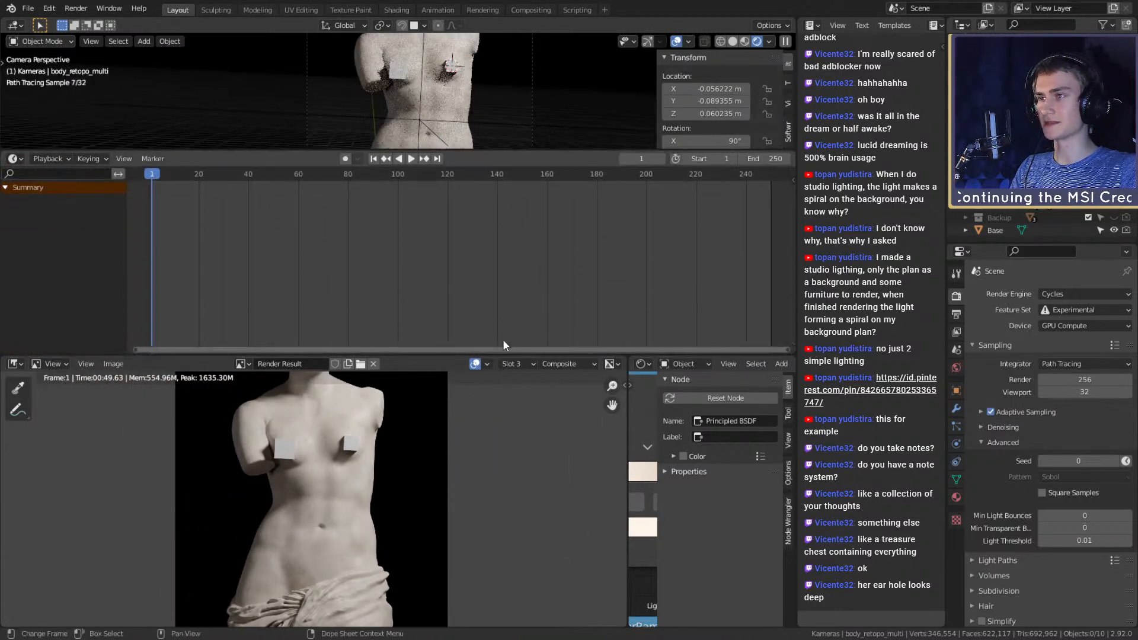
drag(513, 354, 513, 176)
Compare the render in slot 3 with the earlier renders in slots 1 and 2
click(523, 183)
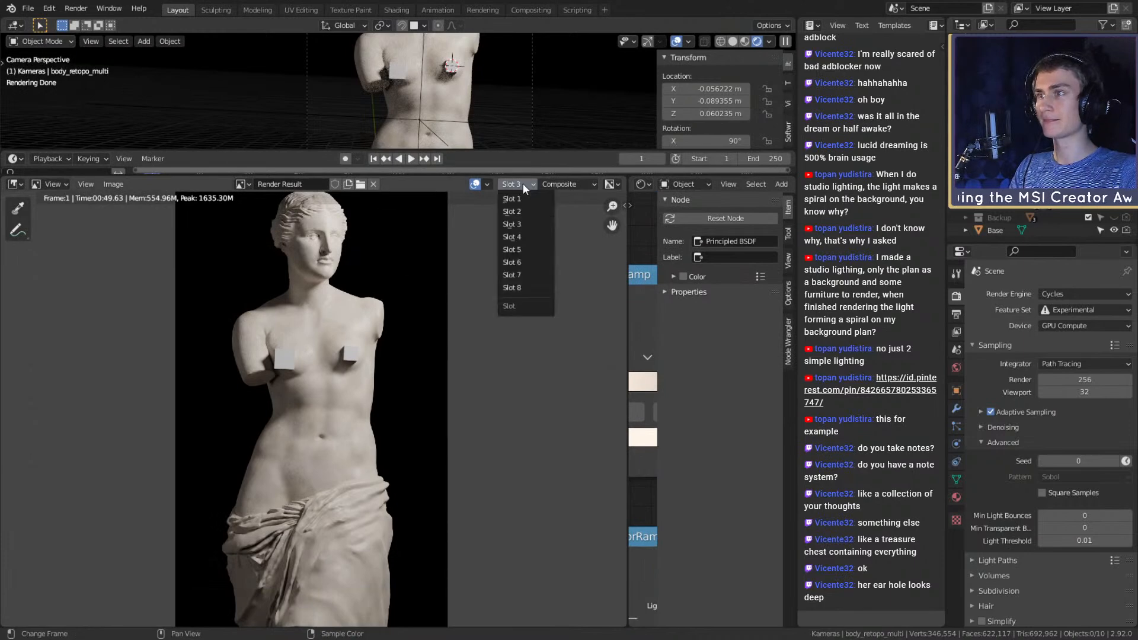
click(522, 195)
click(518, 185)
click(512, 211)
click(517, 185)
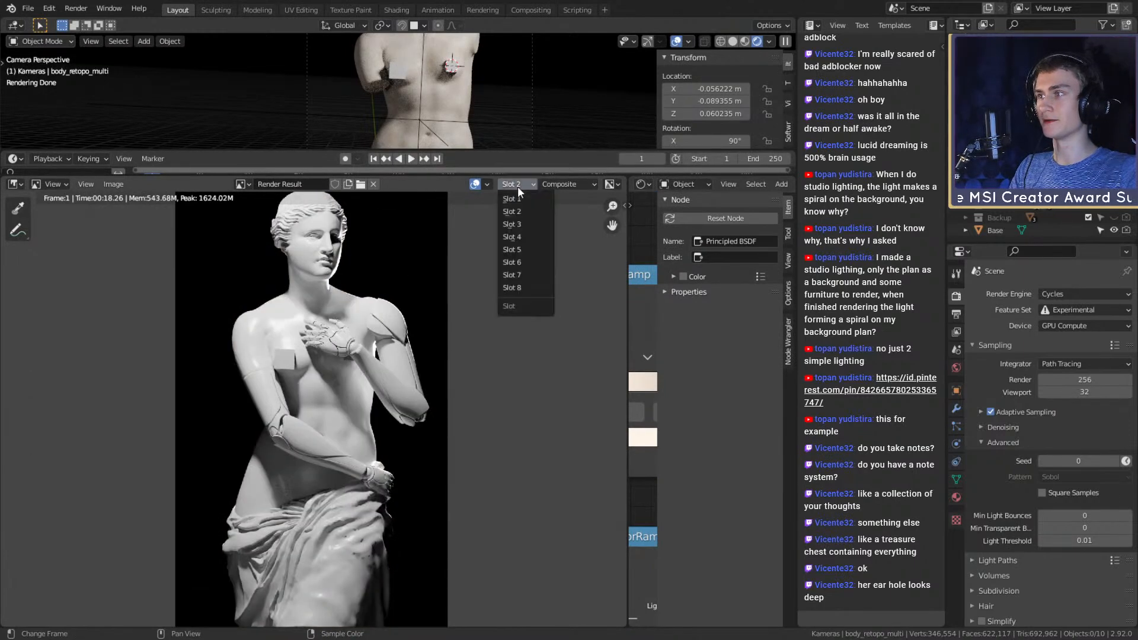
click(517, 224)
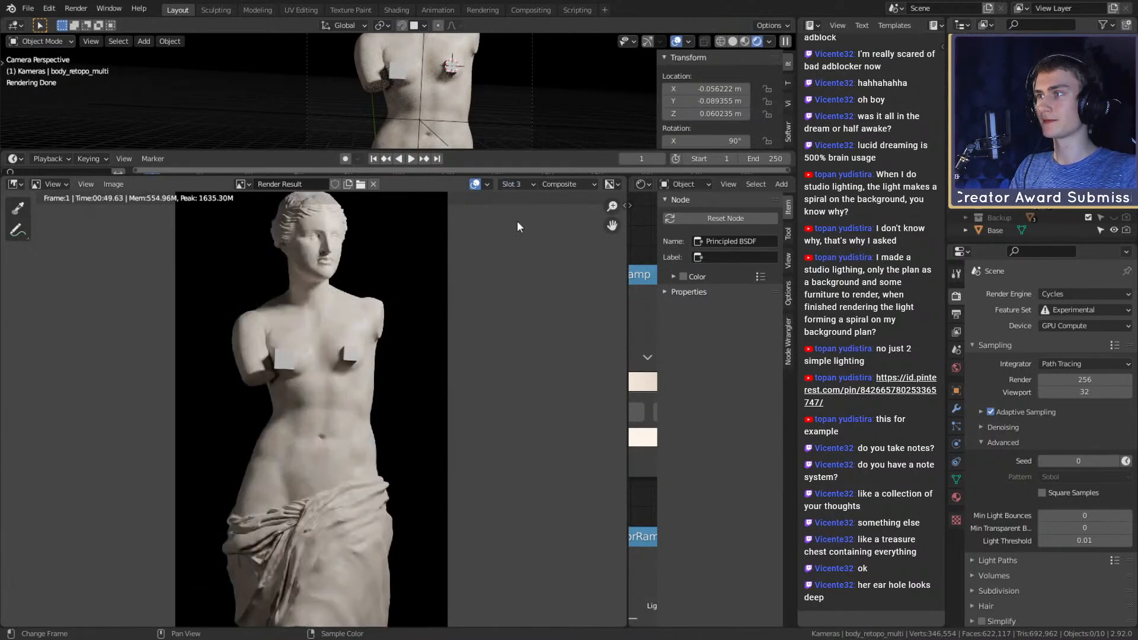
Examine the marble's stains and fine surface detail on the statue's neck and chest in the render
scroll(350, 439, up, 5)
middle_drag(359, 344, 340, 514)
mouse_move(313, 417)
middle_down()
mouse_move(348, 513)
mouse_move(367, 529)
middle_up()
scroll(370, 396, up, 1)
middle_drag(369, 396, 300, 464)
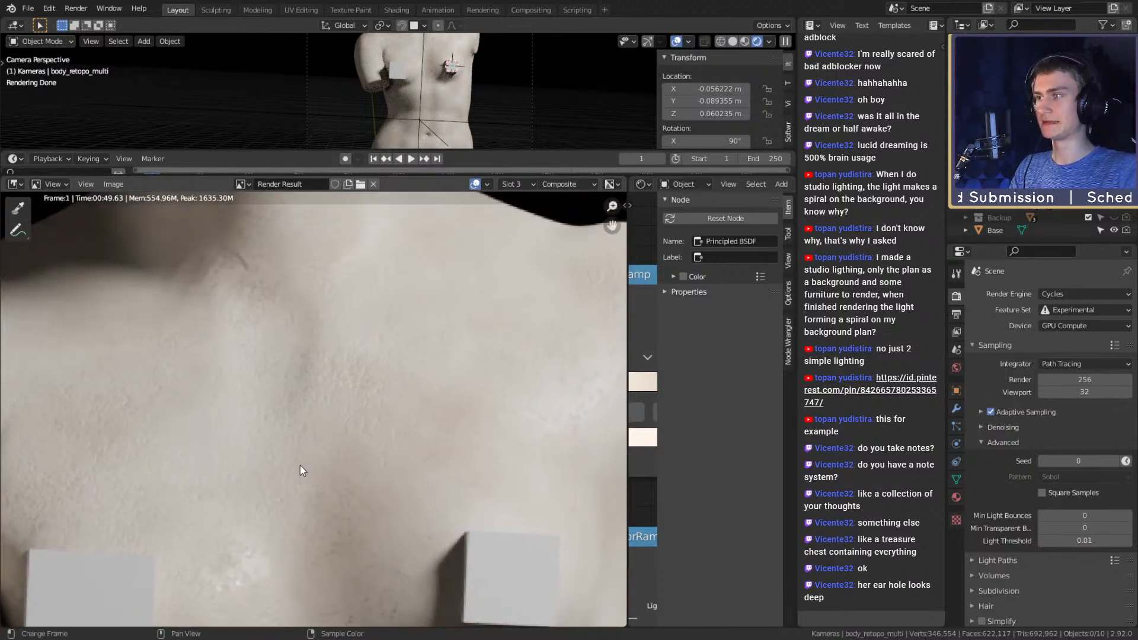
scroll(337, 455, down, 2)
scroll(368, 432, up, 4)
shift+middle_drag(403, 437, 374, 460)
Examine the marble on the statue's waist, belly and whole torso in the render
scroll(355, 462, down, 2)
middle_drag(288, 450, 480, 441)
scroll(361, 475, down, 2)
middle_drag(361, 474, 404, 290)
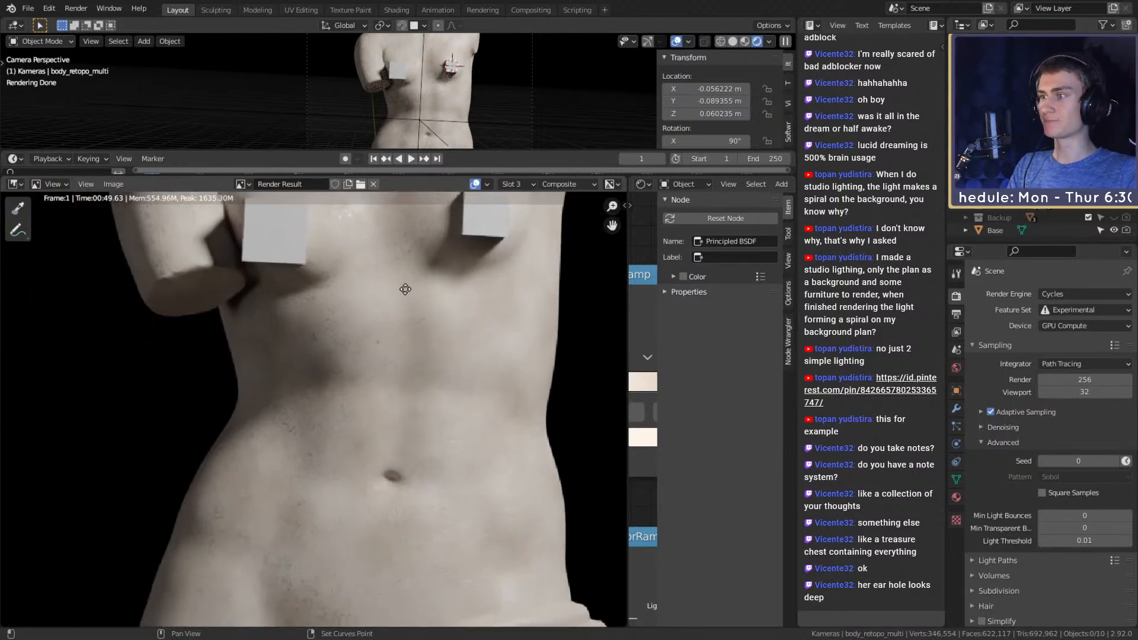
scroll(407, 467, down, 4)
scroll(385, 435, up, 4)
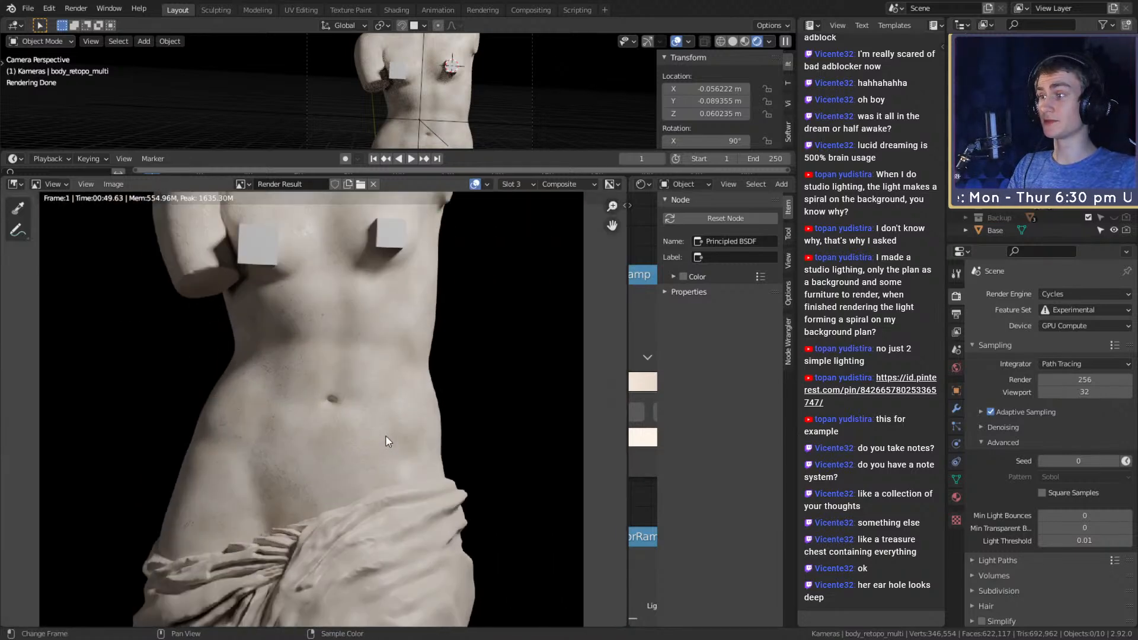
scroll(407, 447, down, 4)
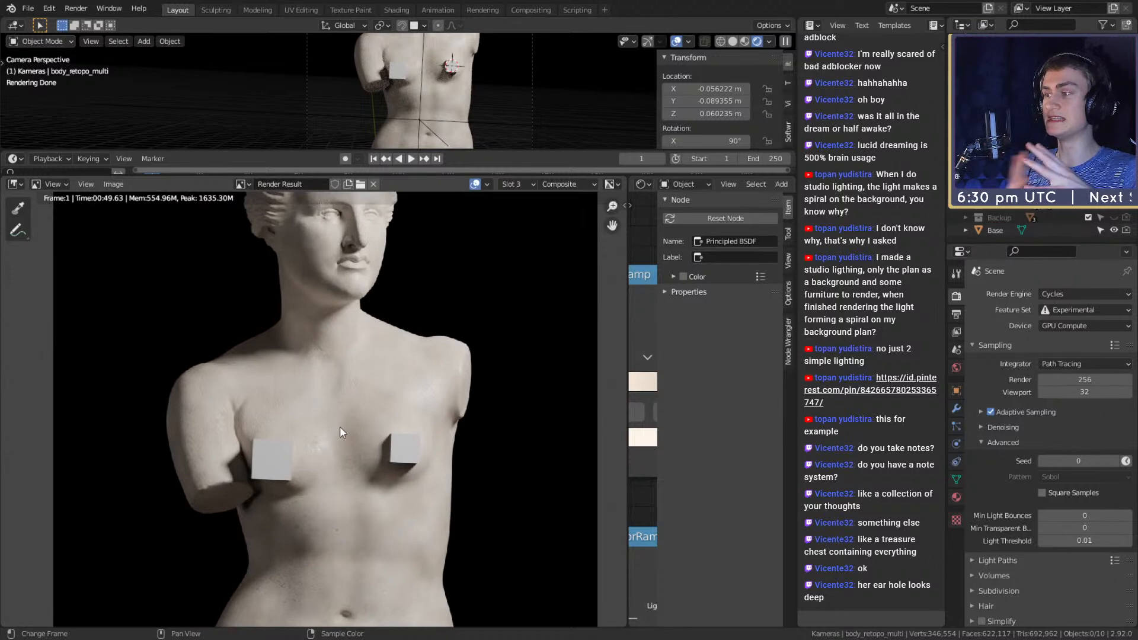
Examine the marble's stains and shading on the statue's belly, chest and head, and over the whole figure in the render
scroll(391, 427, up, 5)
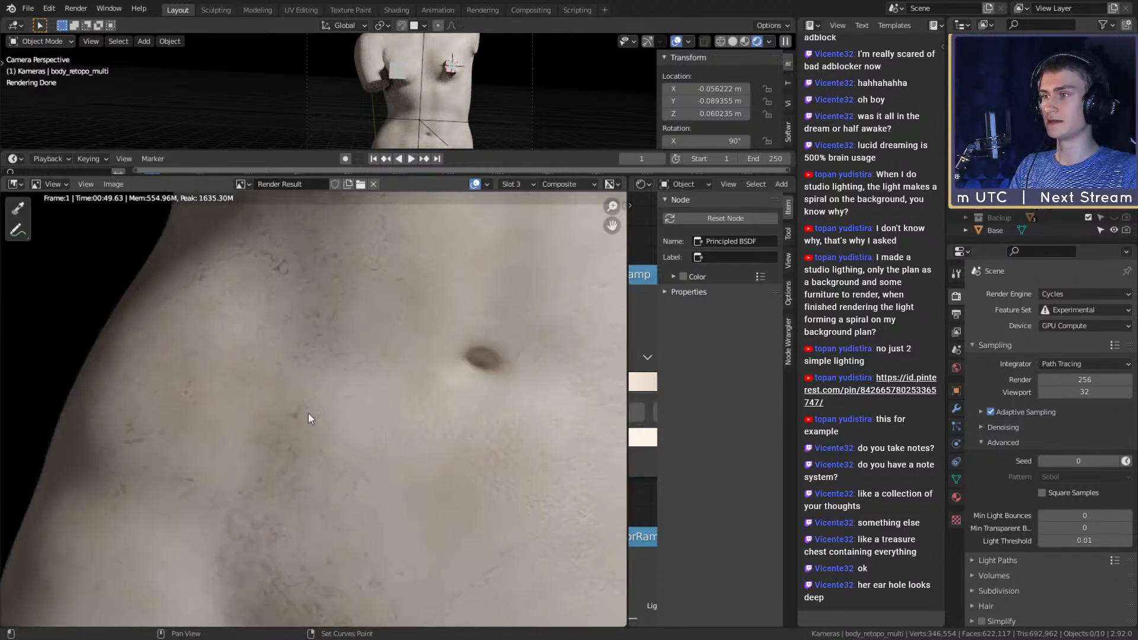
scroll(372, 429, down, 3)
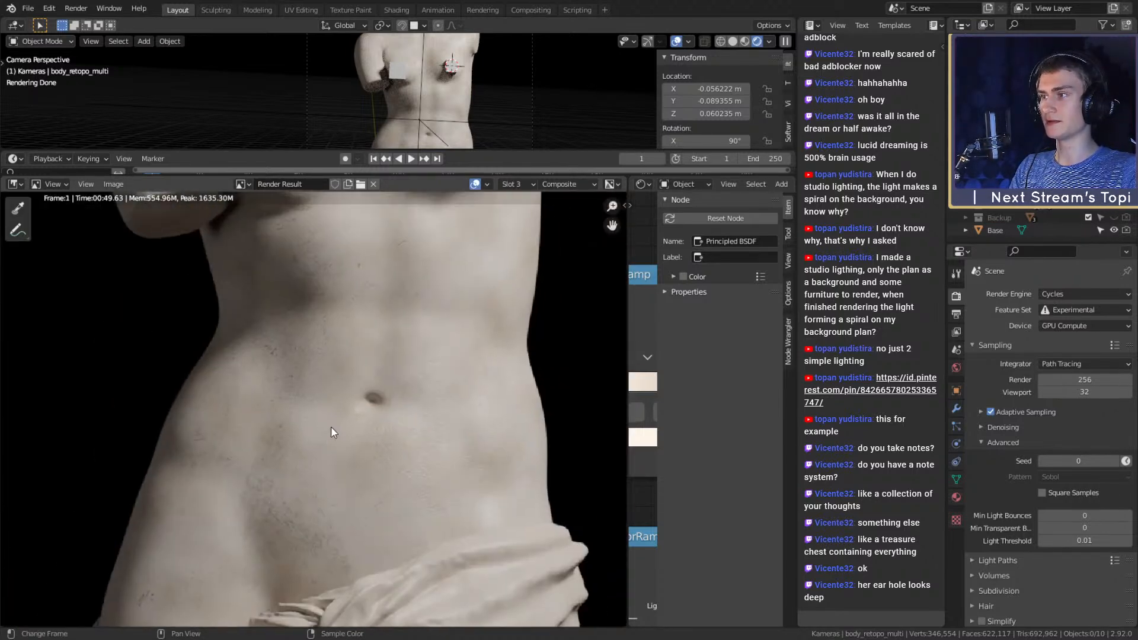
scroll(335, 407, down, 2)
middle_drag(334, 228, 336, 393)
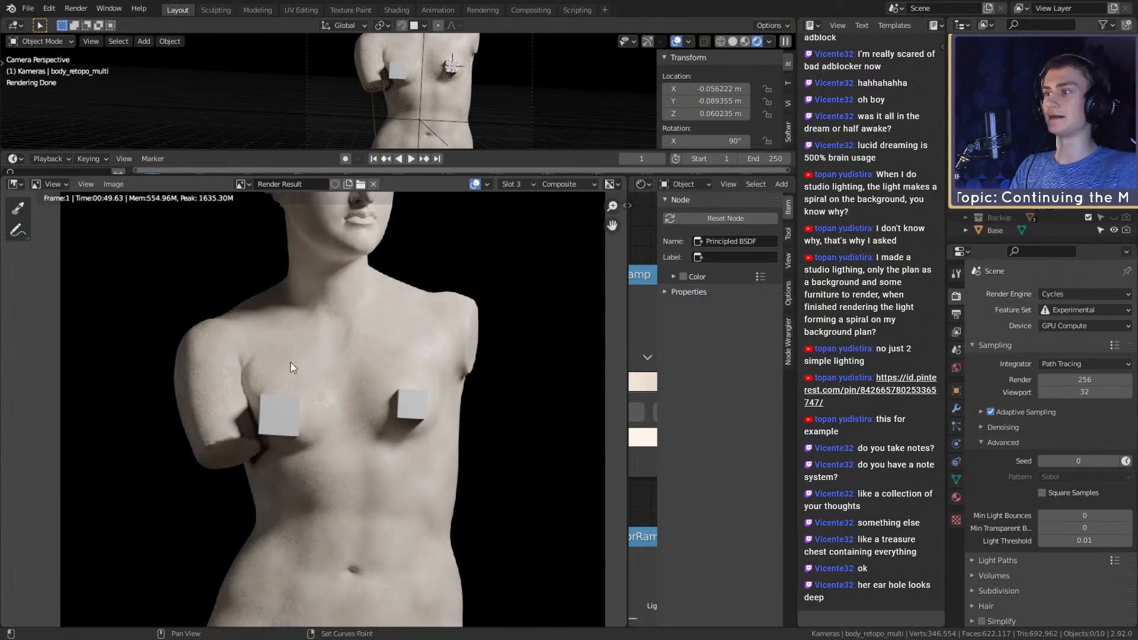
shift+middle_drag(321, 310, 314, 436)
scroll(314, 435, up, 2)
shift+middle_drag(372, 276, 343, 393)
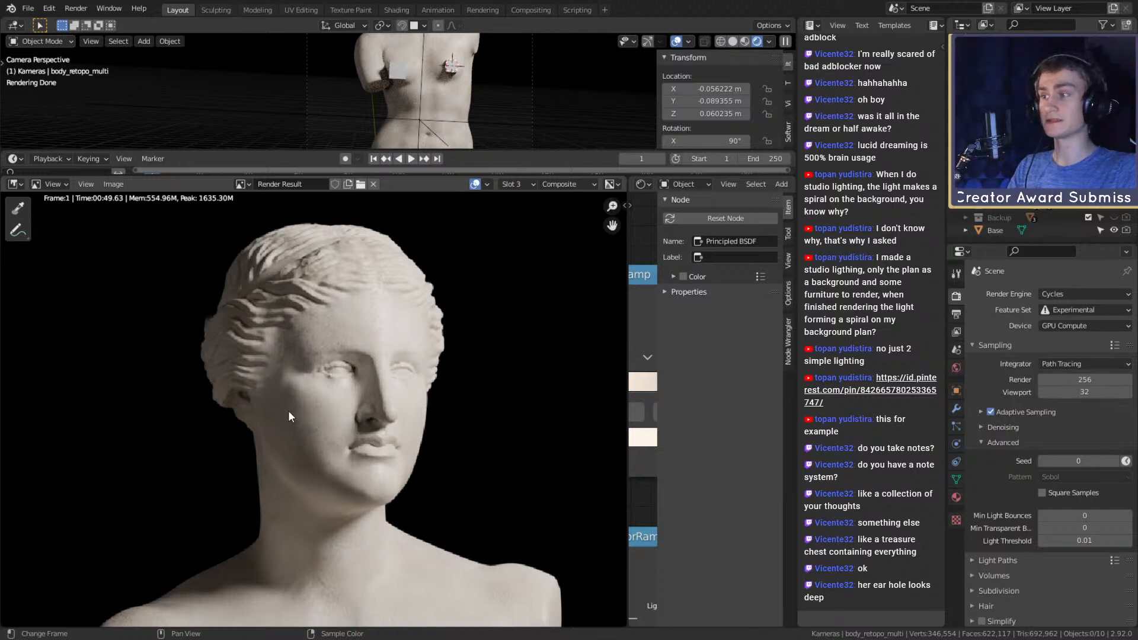
key(Home)
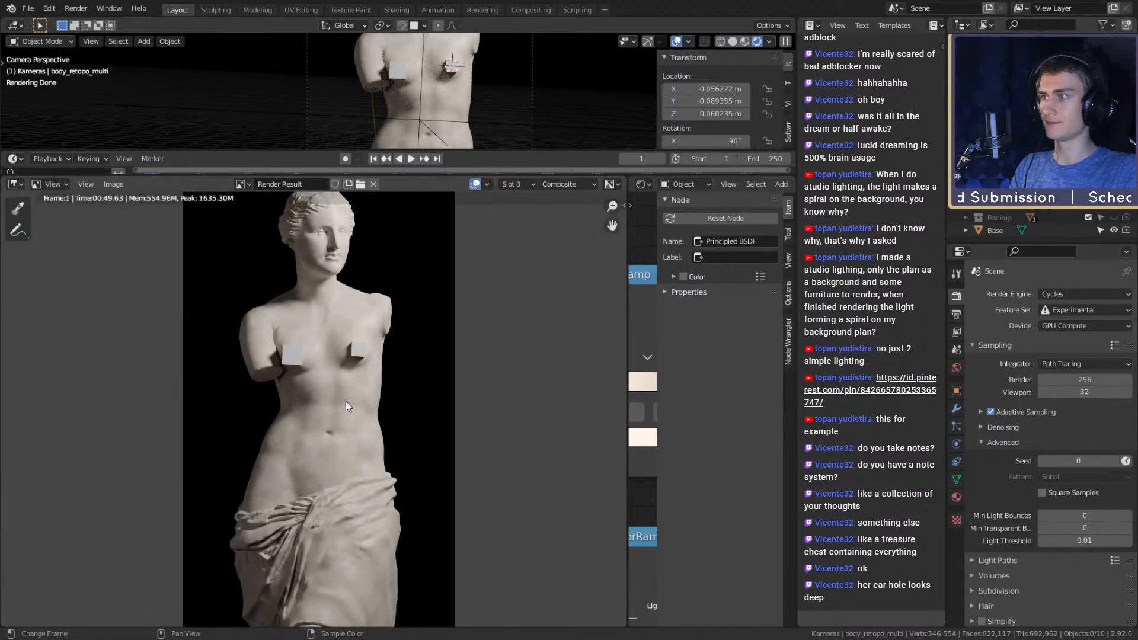
scroll(347, 287, up, 5)
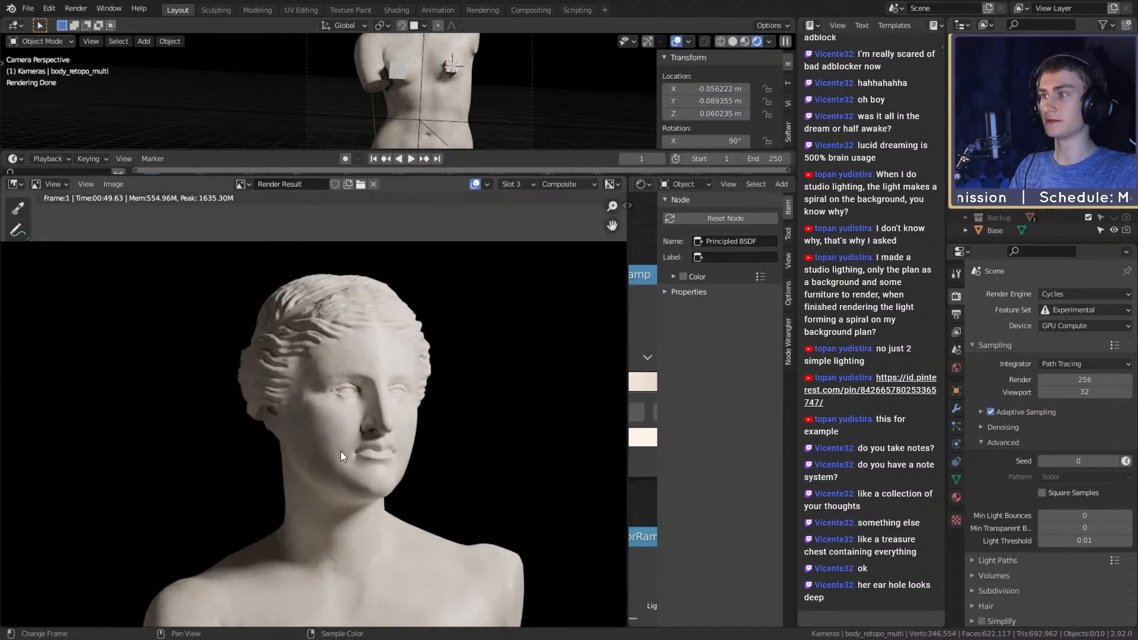
scroll(340, 450, down, 5)
scroll(354, 400, up, 6)
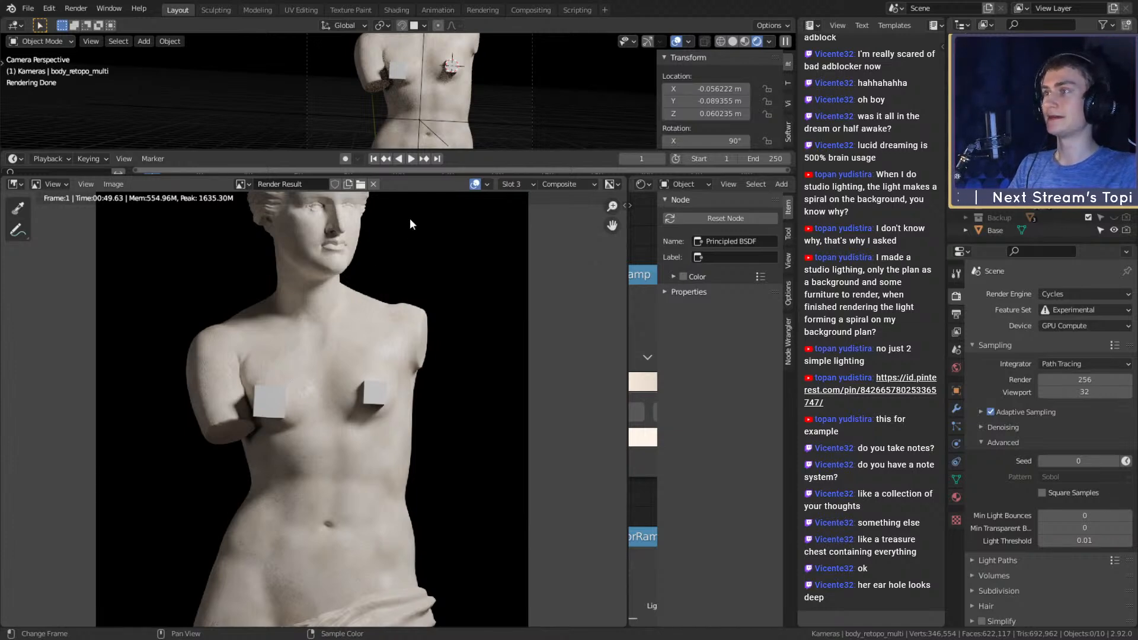
Shrink the image editor in width and height to expose the node editor, and save the scene under its existing file name
drag(627, 299, 440, 320)
drag(371, 177, 371, 396)
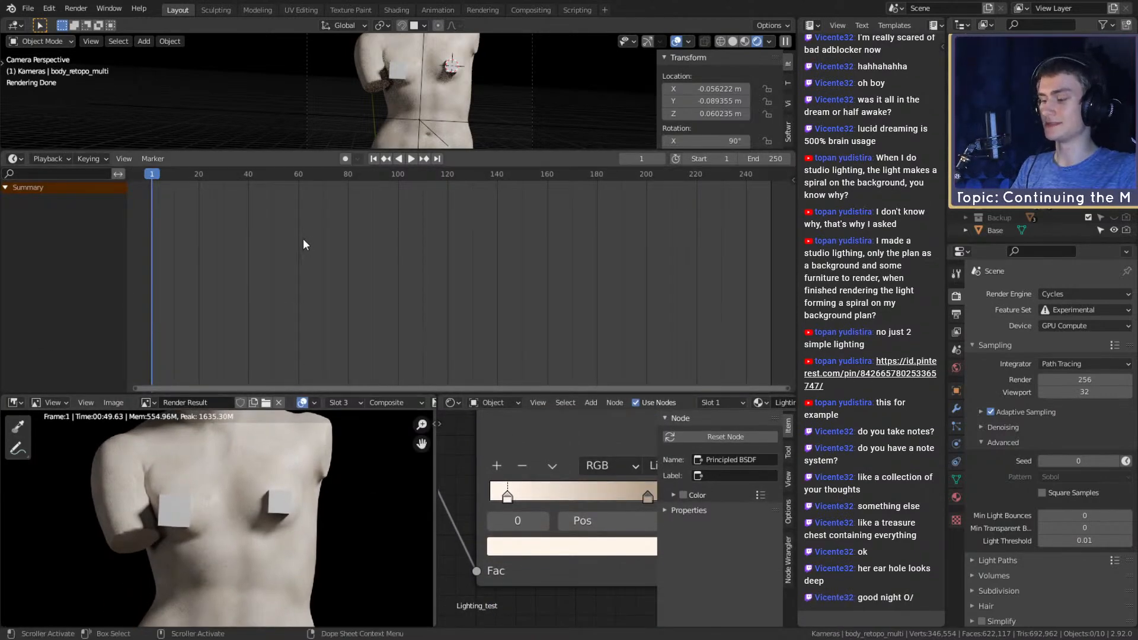
click(28, 8)
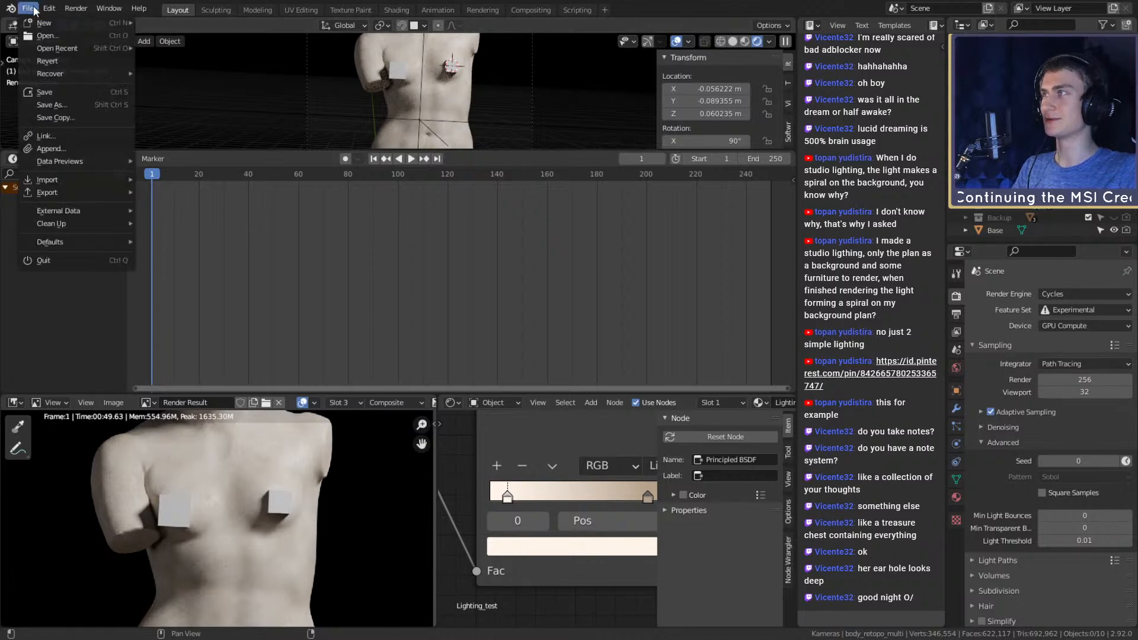
click(52, 96)
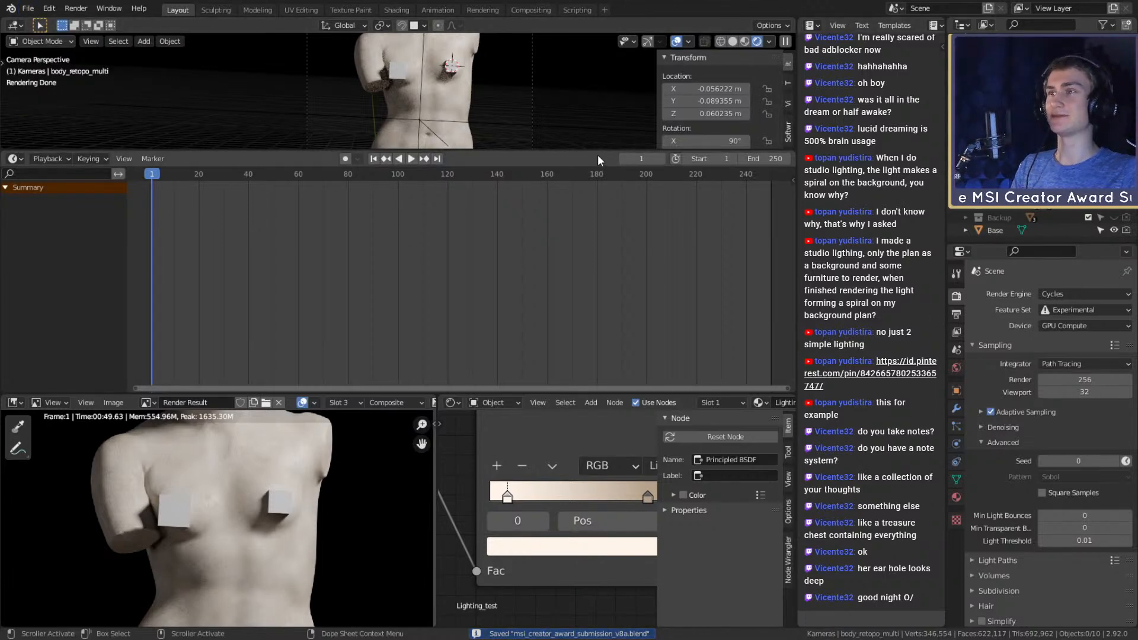
Collapse the timeline to enlarge the 3D viewport so that the whole statue fits in it
drag(599, 151, 588, 389)
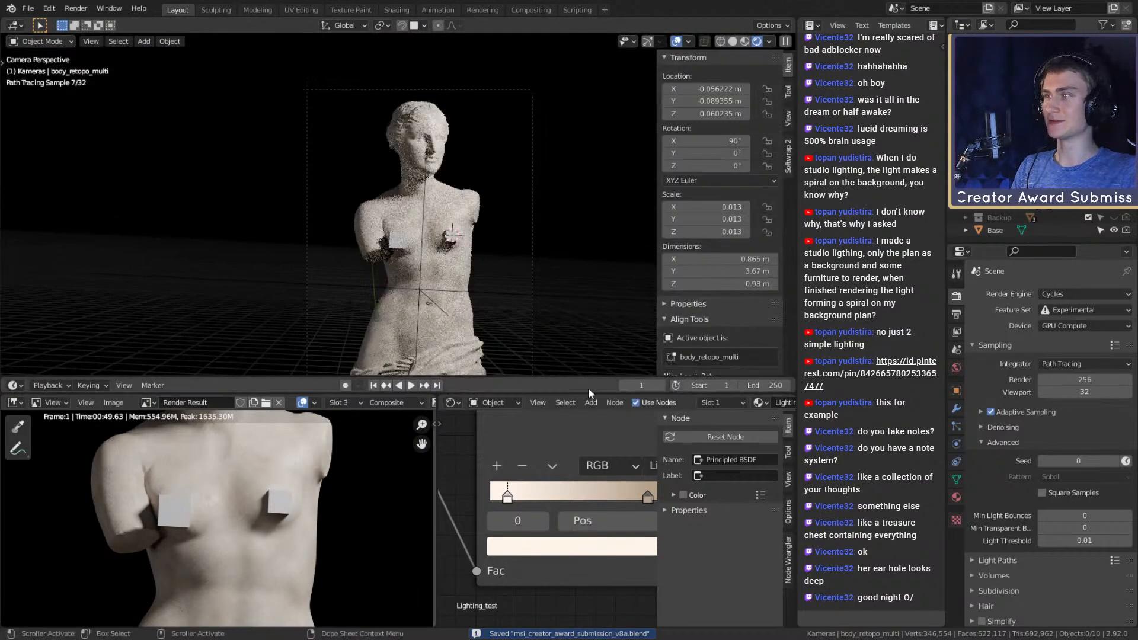
scroll(410, 343, down, 3)
shift+middle_drag(411, 342, 409, 269)
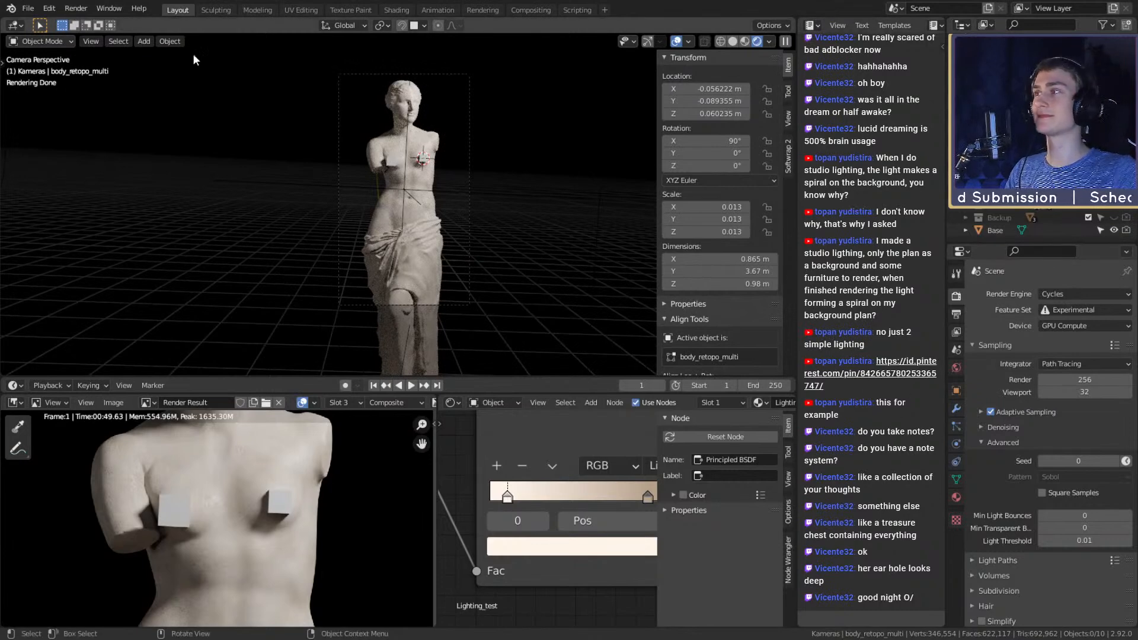